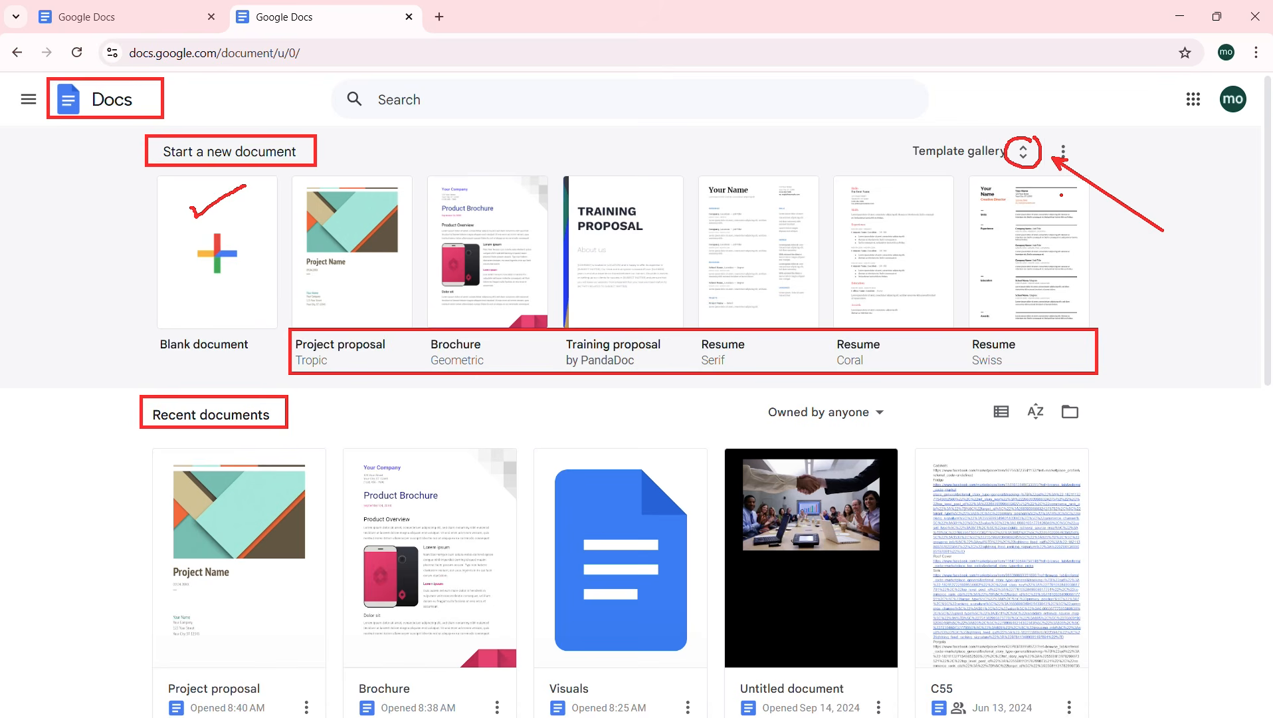
Step: Open the full template gallery and browse the Resumes, Letters, Personal and Work templates
left_click(1024, 156)
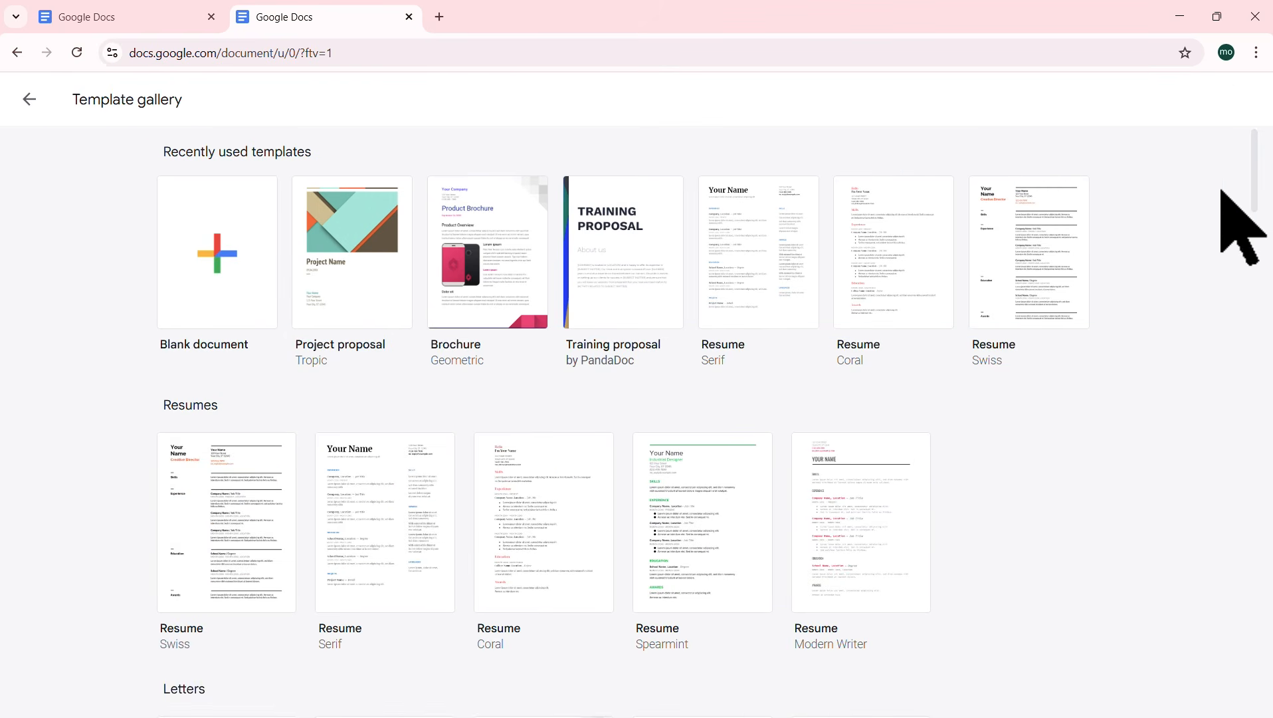
scroll(1255, 173, "down", 3)
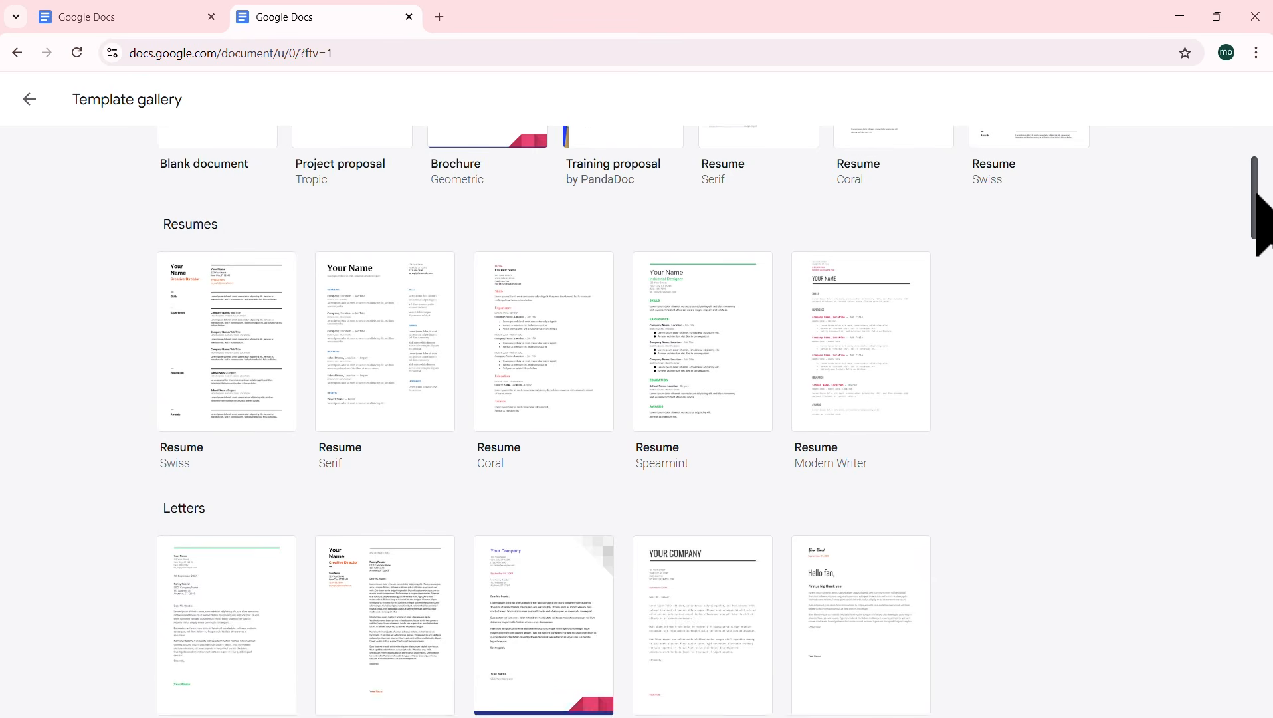
left_click_drag(1257, 194, 1257, 168)
scroll(1258, 186, "down", 4)
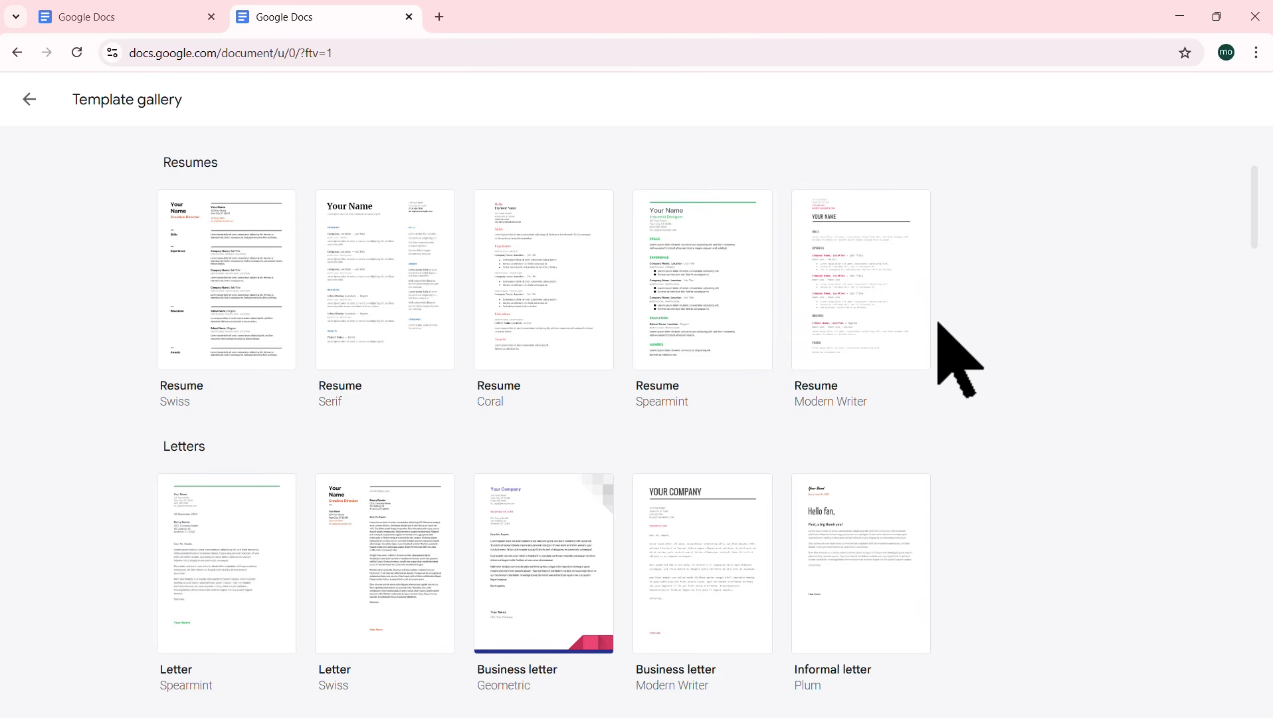
scroll(568, 398, "down", 3)
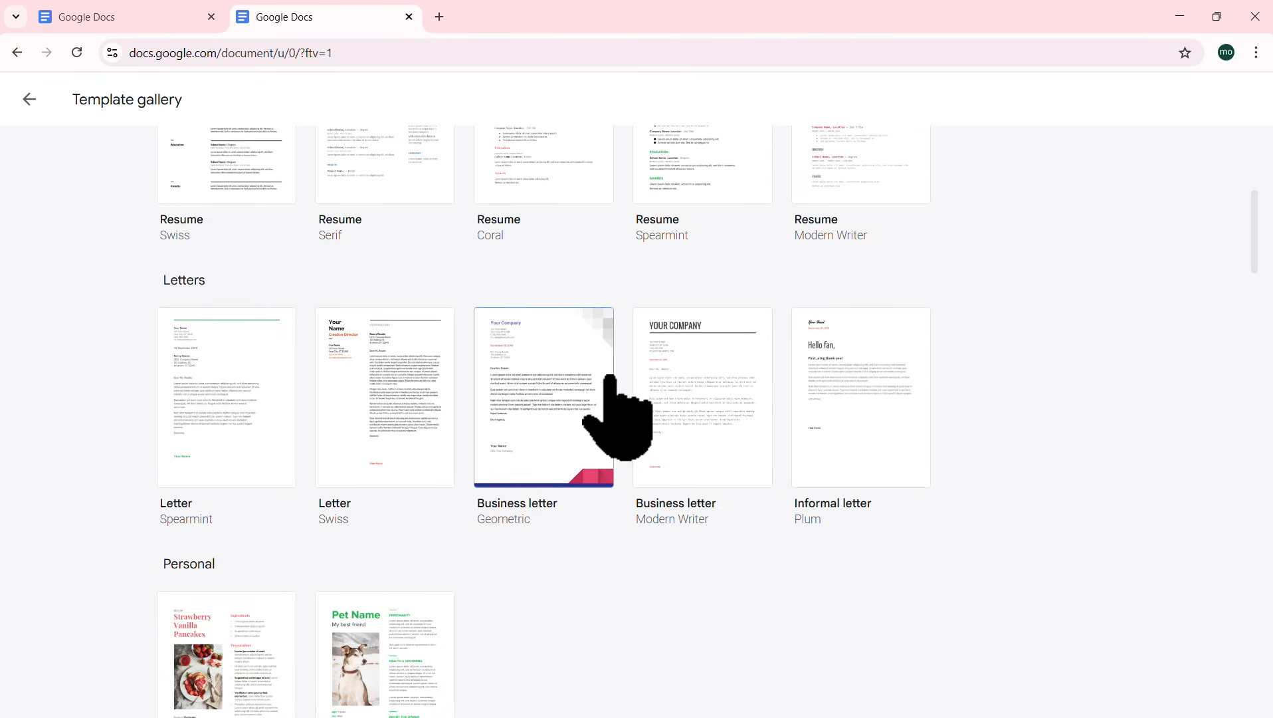
scroll(1024, 297, "down", 6)
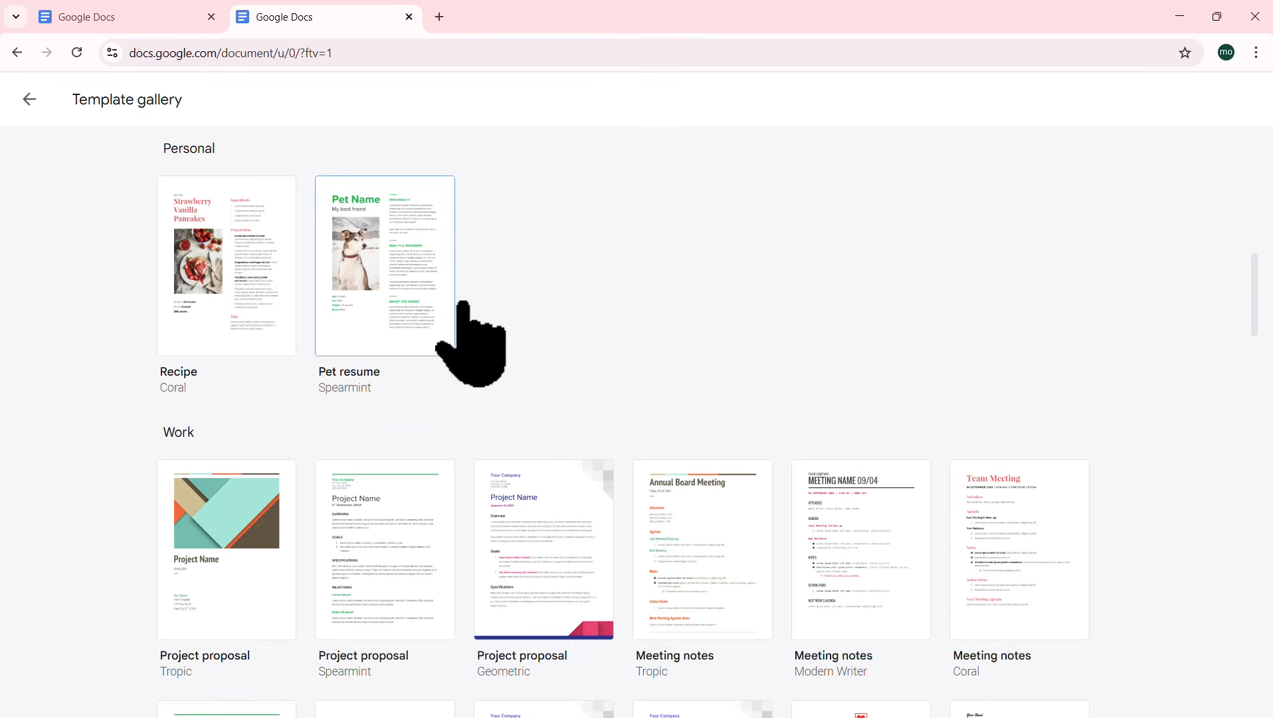
scroll(1090, 309, "down", 1)
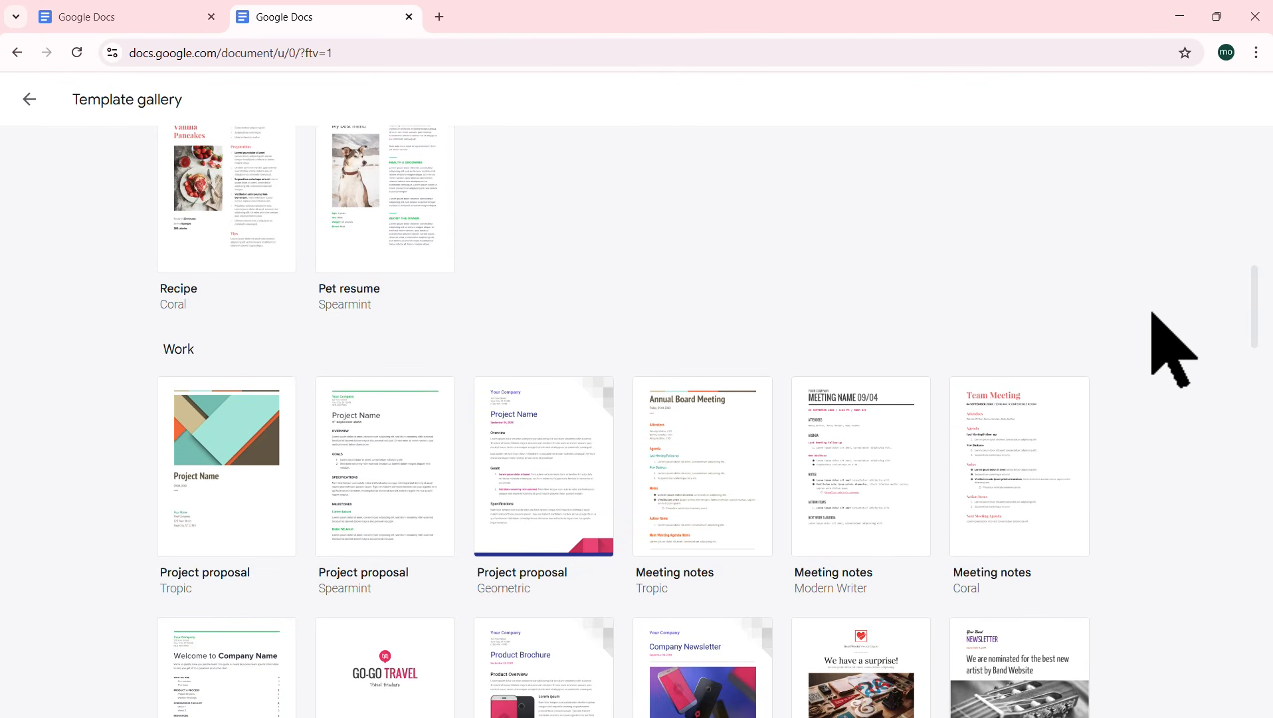
scroll(1153, 314, "down", 2)
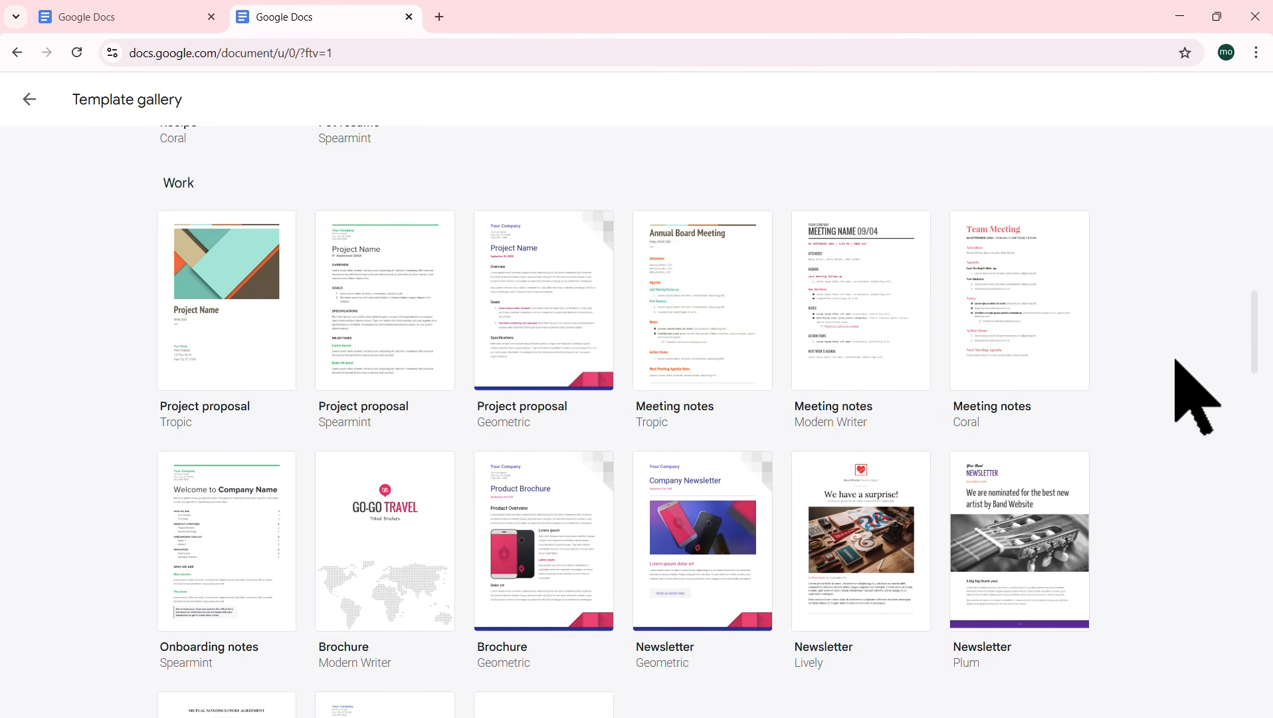
scroll(1196, 397, "down", 3)
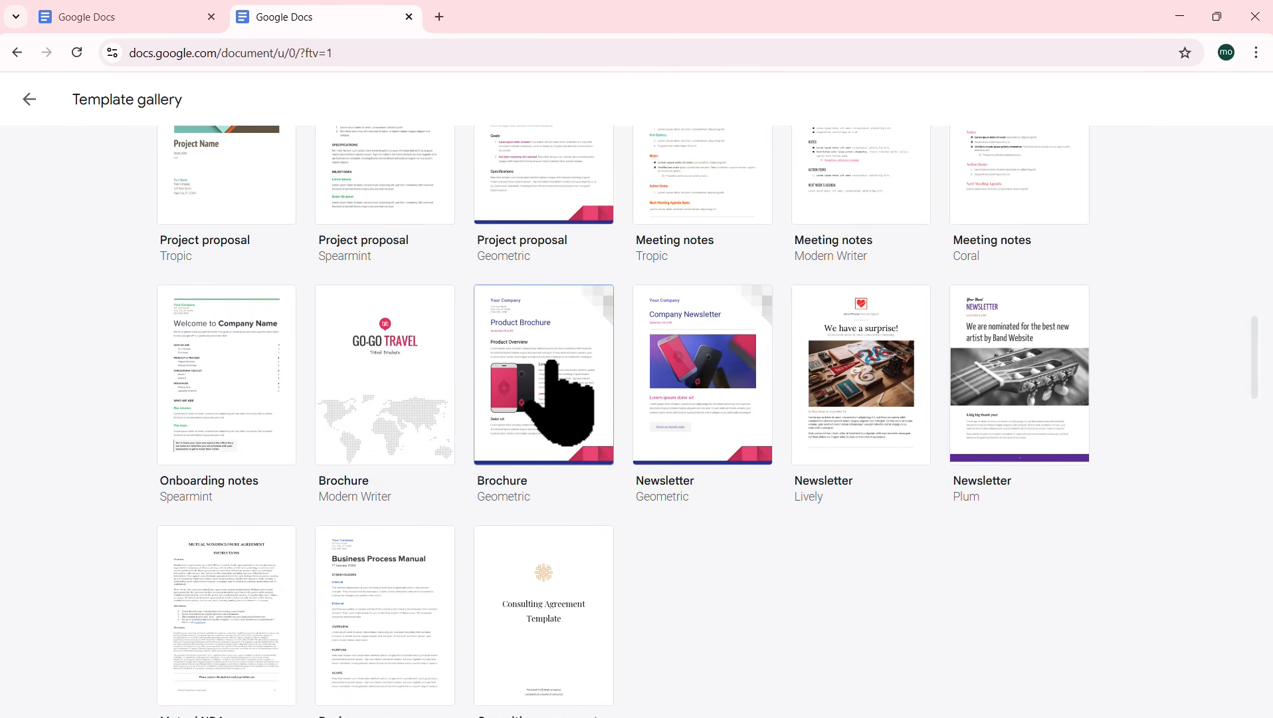
Step: Browse the gallery's Sales, Legal, Human resources, Freelancer engagement and Education templates
scroll(551, 364, "down", 6)
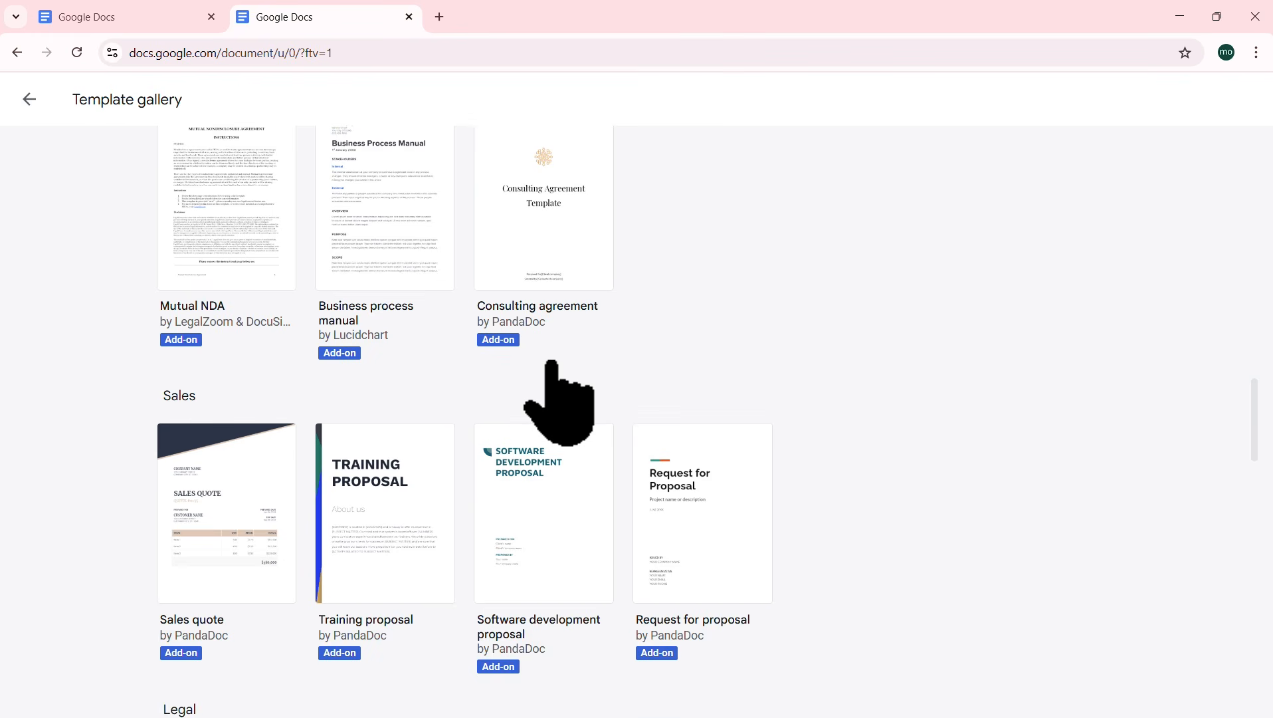
scroll(552, 364, "down", 1)
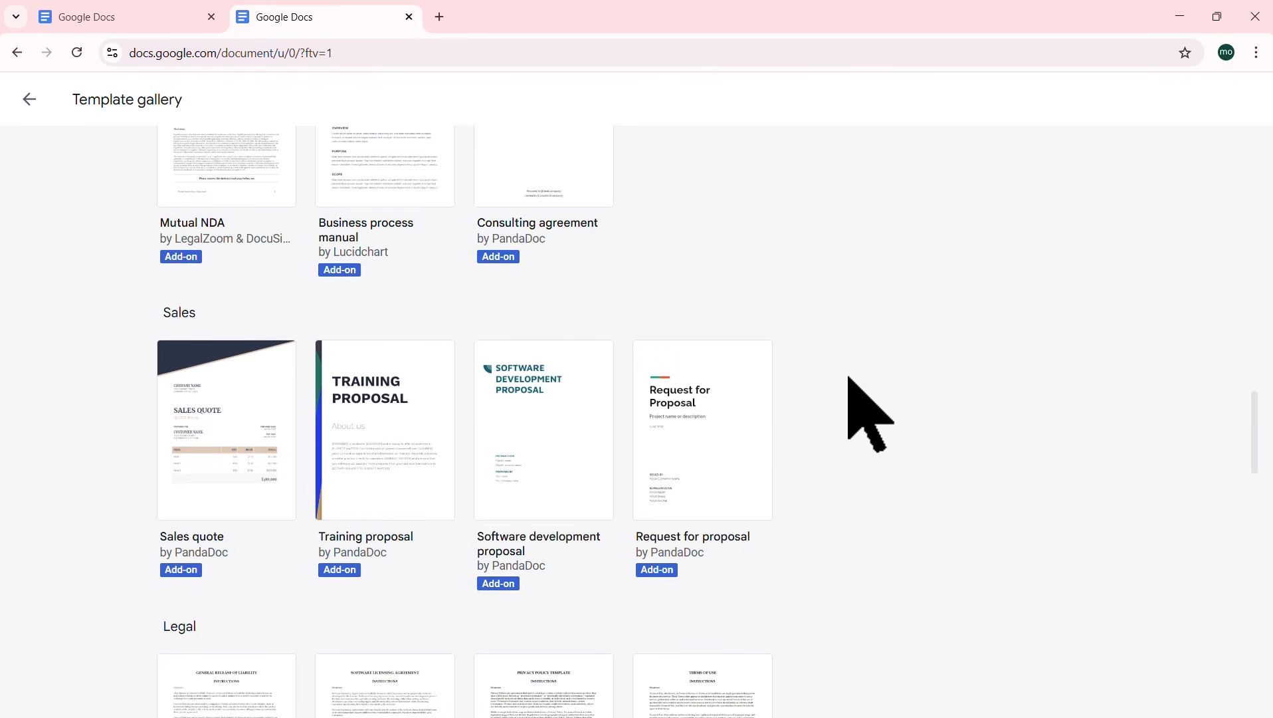
scroll(864, 412, "down", 4)
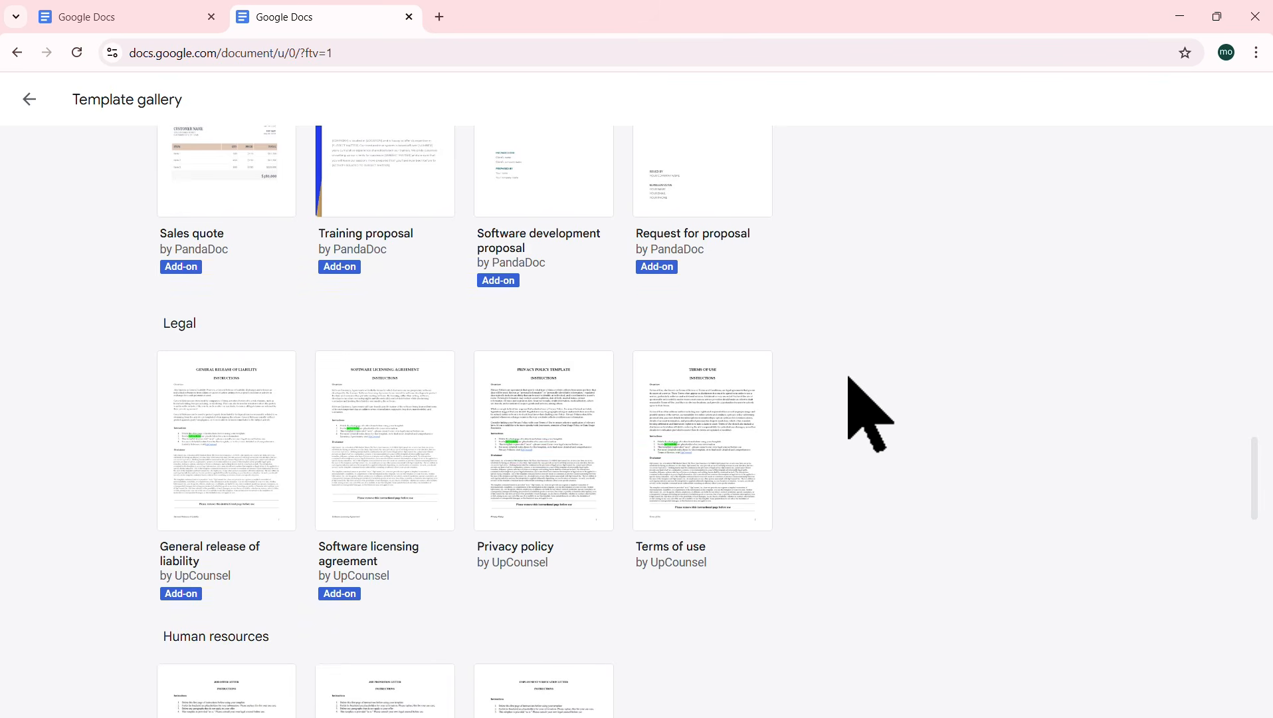
scroll(864, 412, "down", 6)
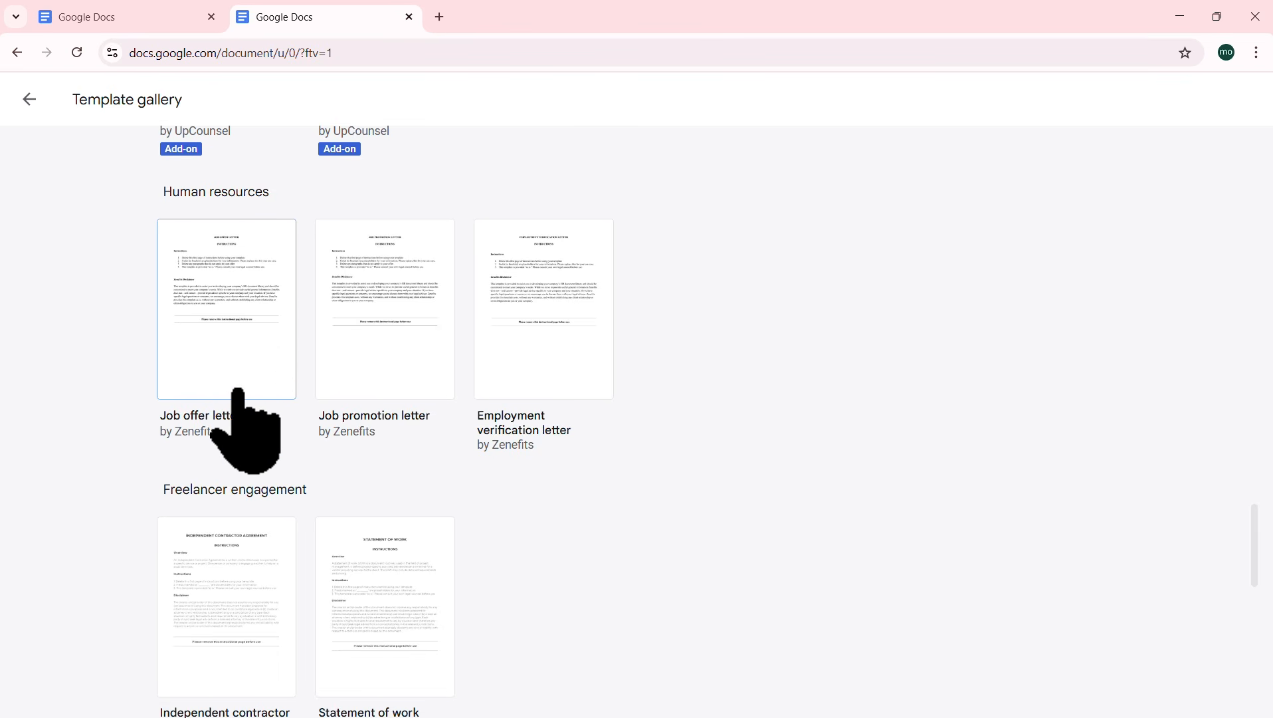
scroll(597, 408, "down", 5)
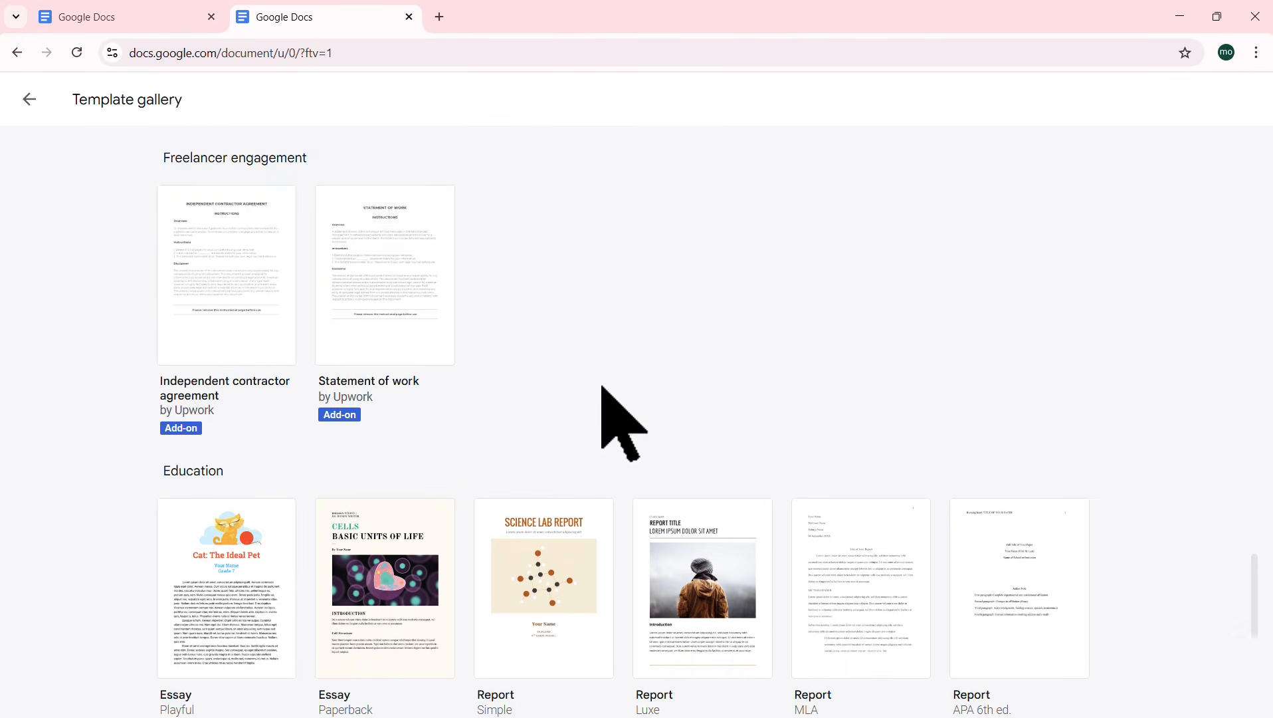
scroll(602, 385, "down", 1)
scroll(1130, 408, "down", 3)
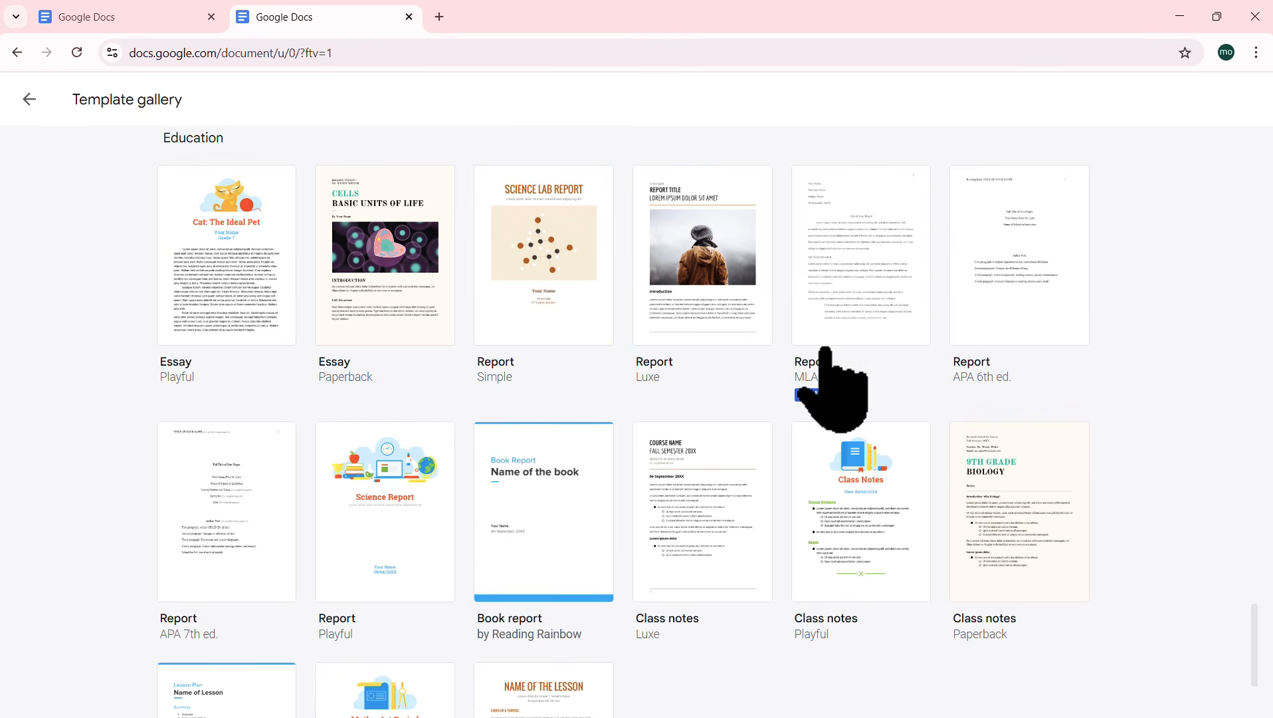
scroll(1103, 311, "down", 3)
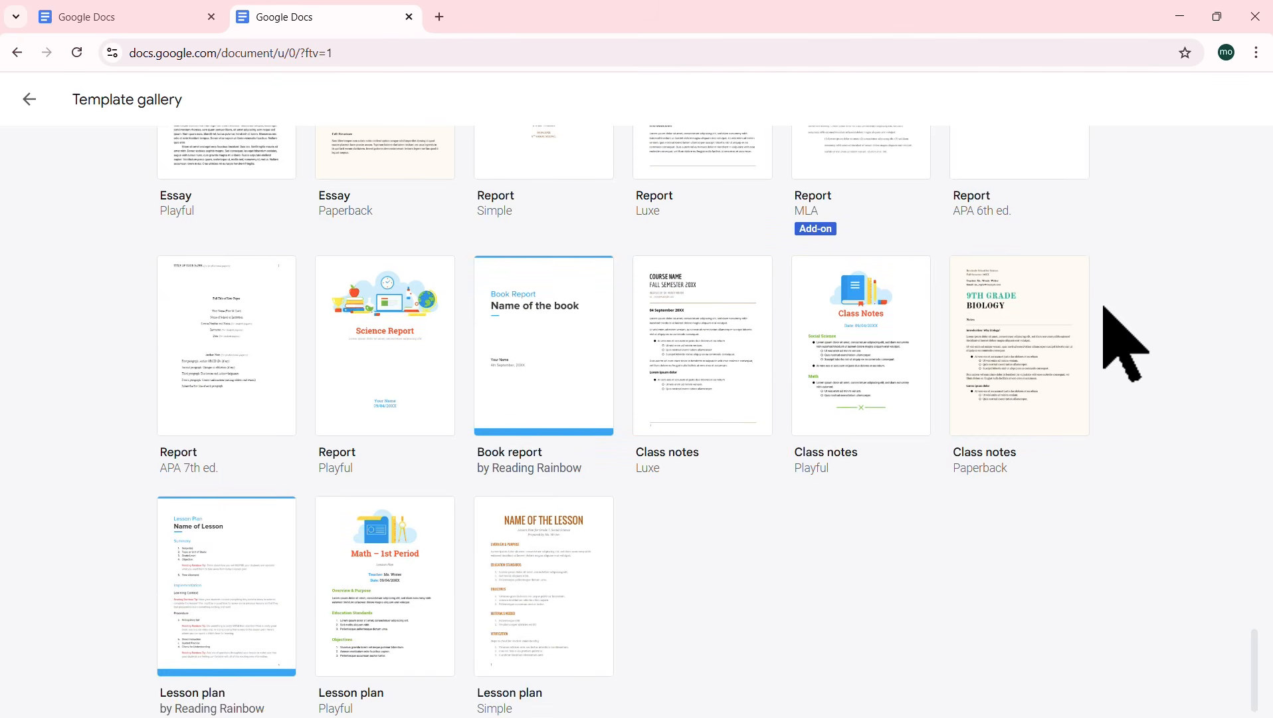
scroll(697, 361, "down", 1)
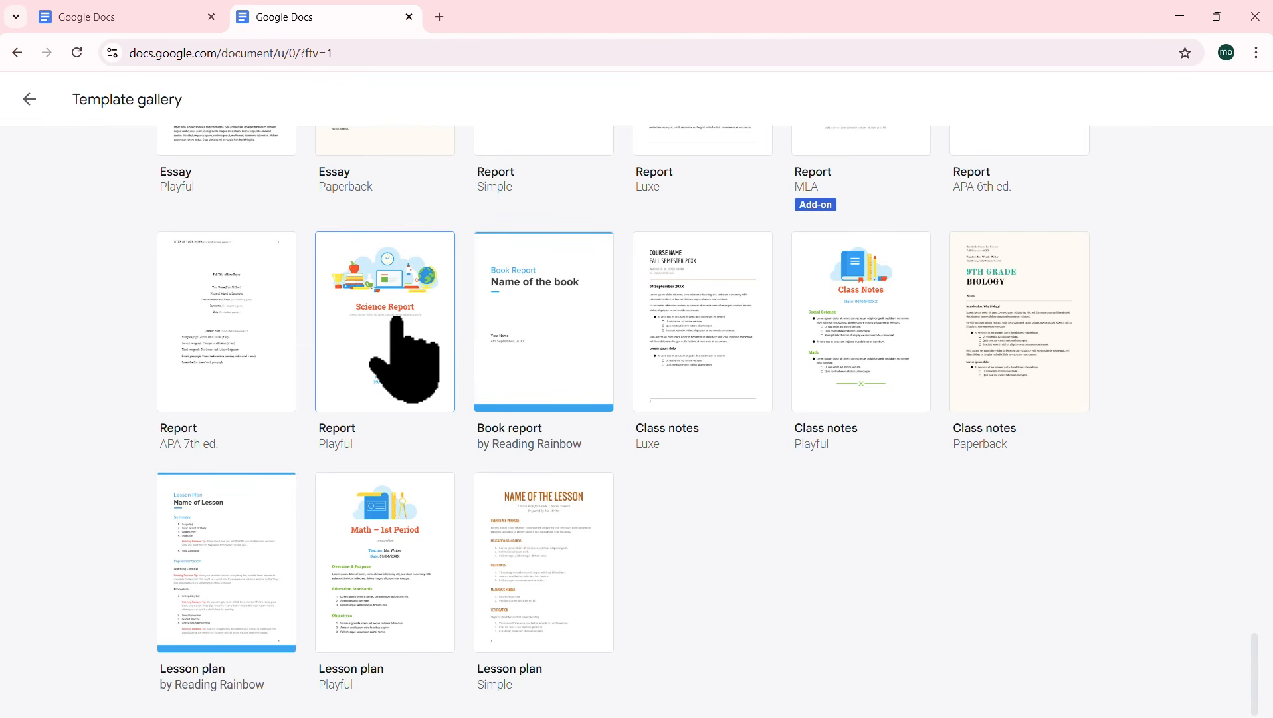
Step: Create a new document from the Tropic version of the Project proposal template in the Work category
scroll(397, 319, "up", 15)
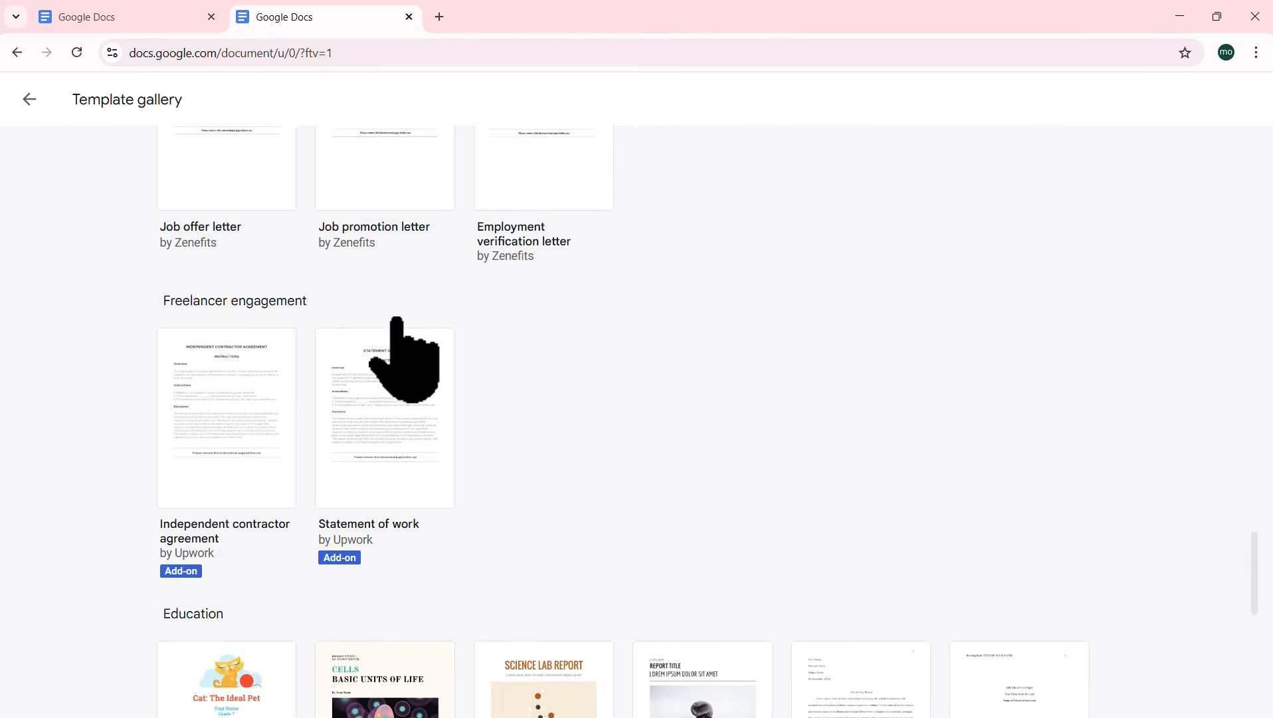
scroll(397, 319, "up", 8)
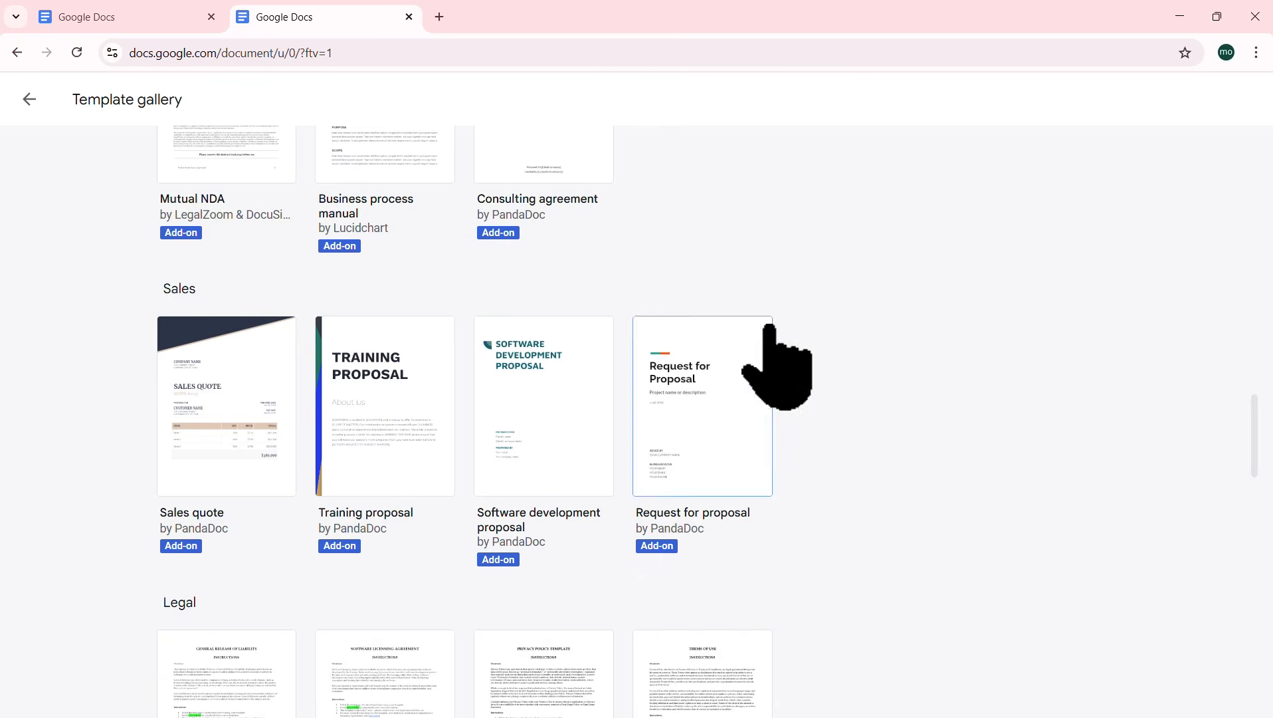
scroll(847, 421, "up", 6)
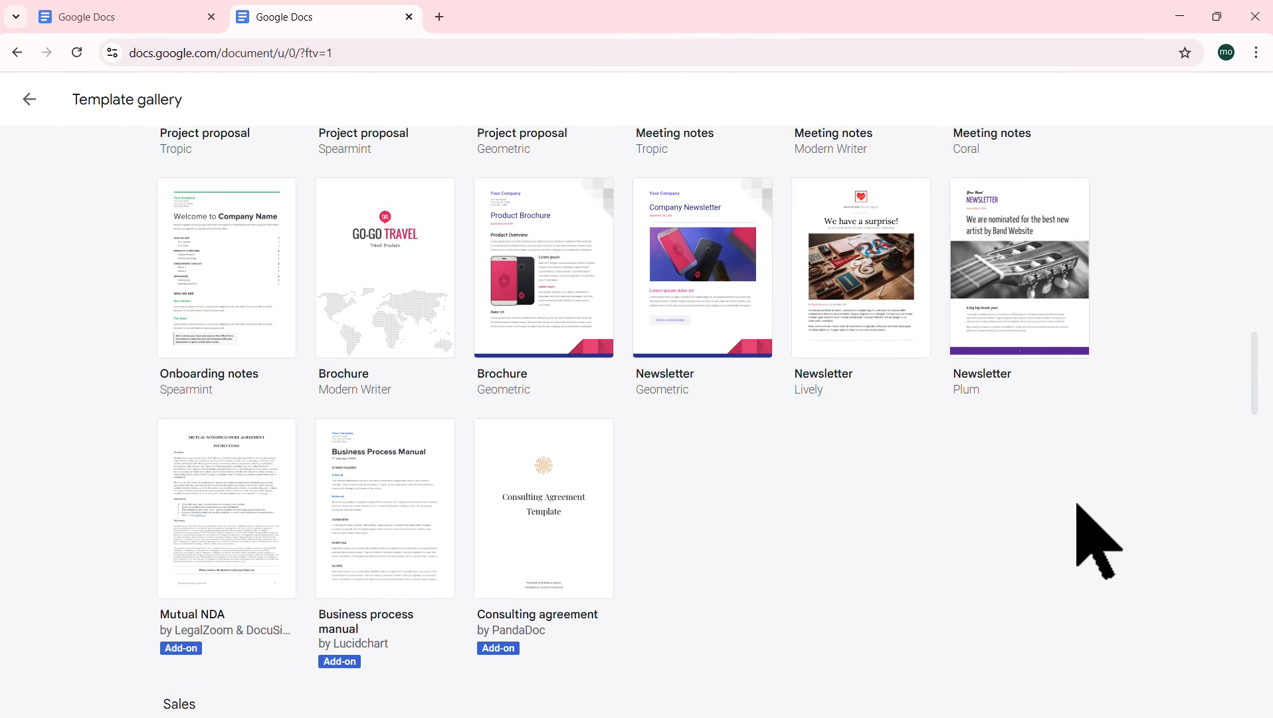
scroll(1085, 502, "up", 1)
scroll(1085, 502, "up", 1)
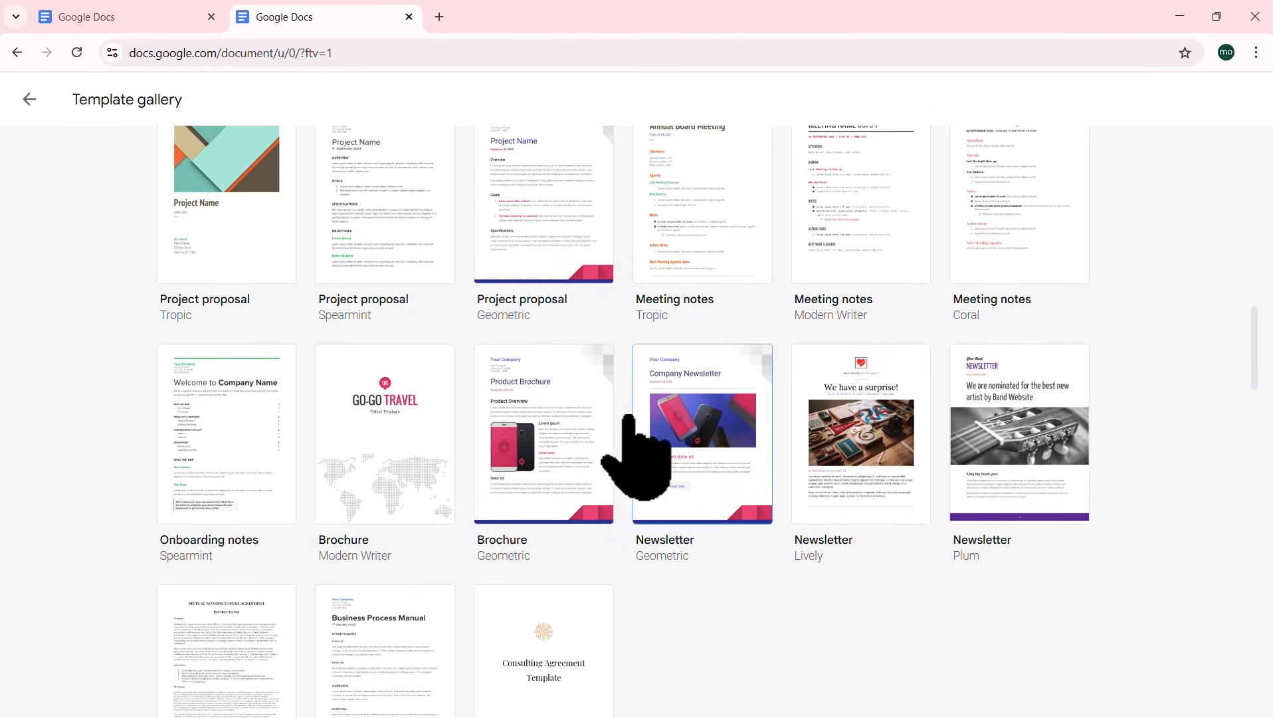
scroll(282, 274, "up", 1)
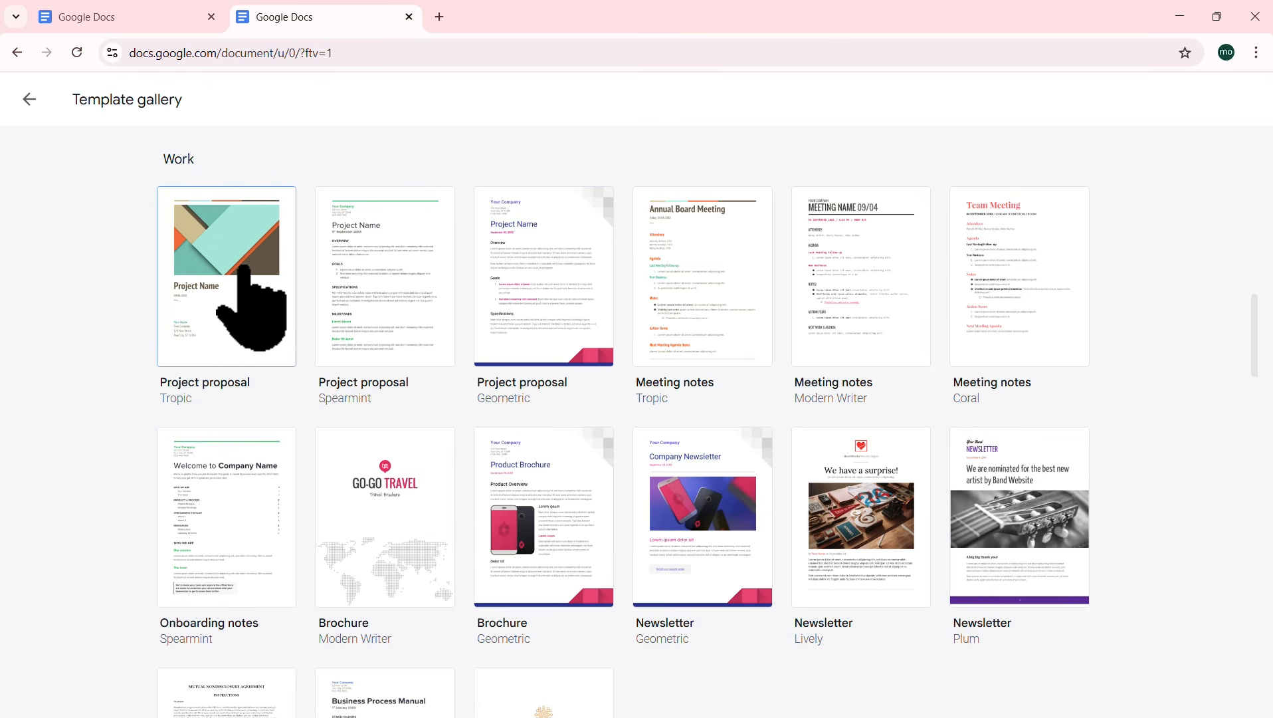
left_click(243, 266)
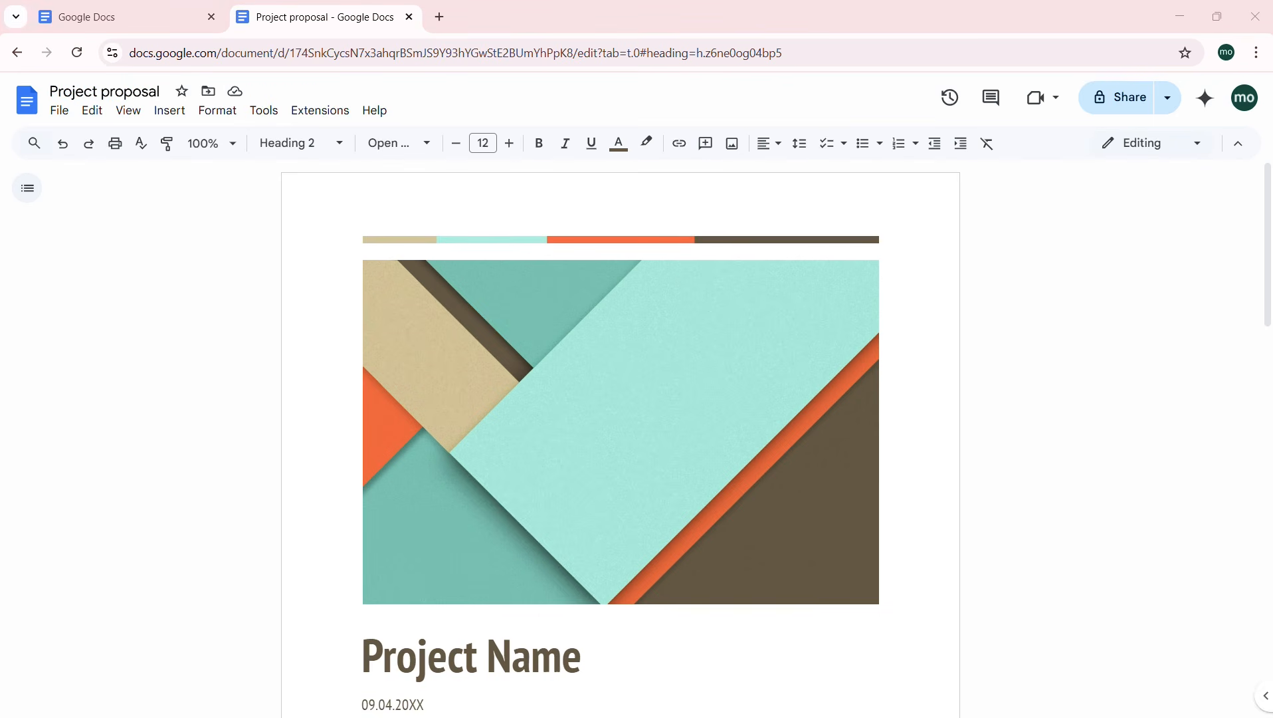
Step: Look over the file commands available for the proposal document, including the sharing, email, download and version history options
left_click(56, 113)
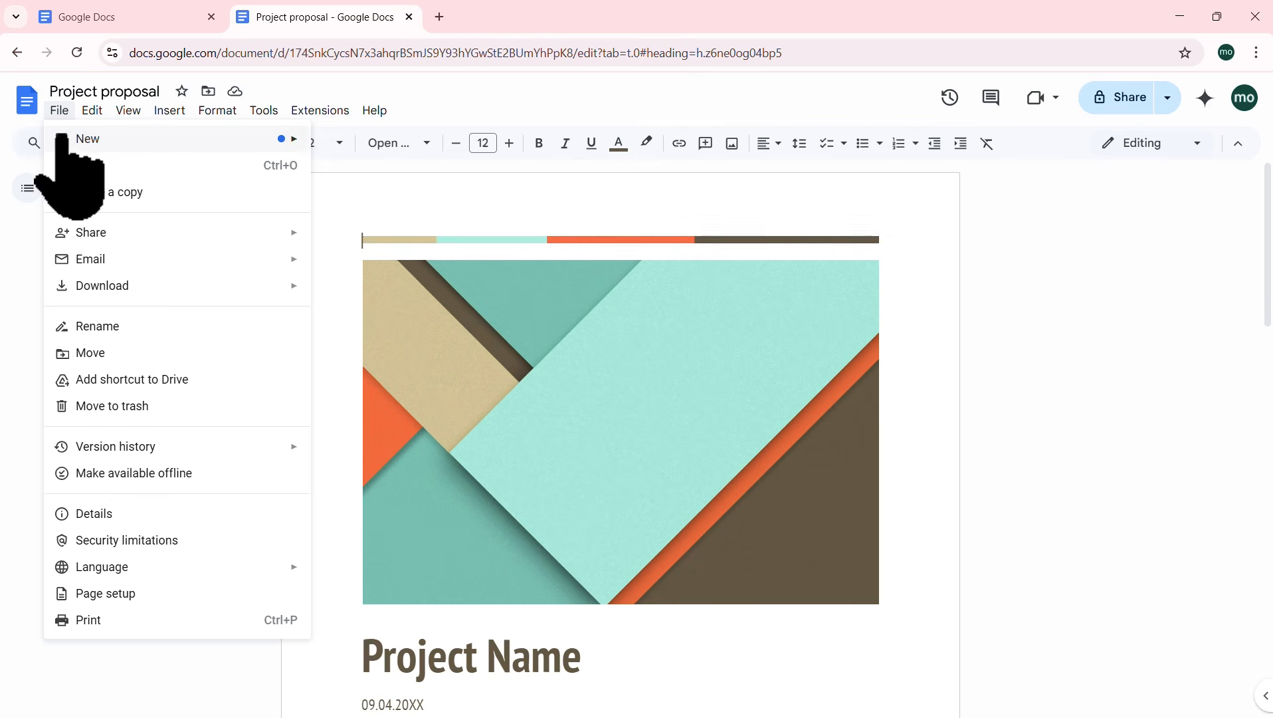
mouse_move(72, 144)
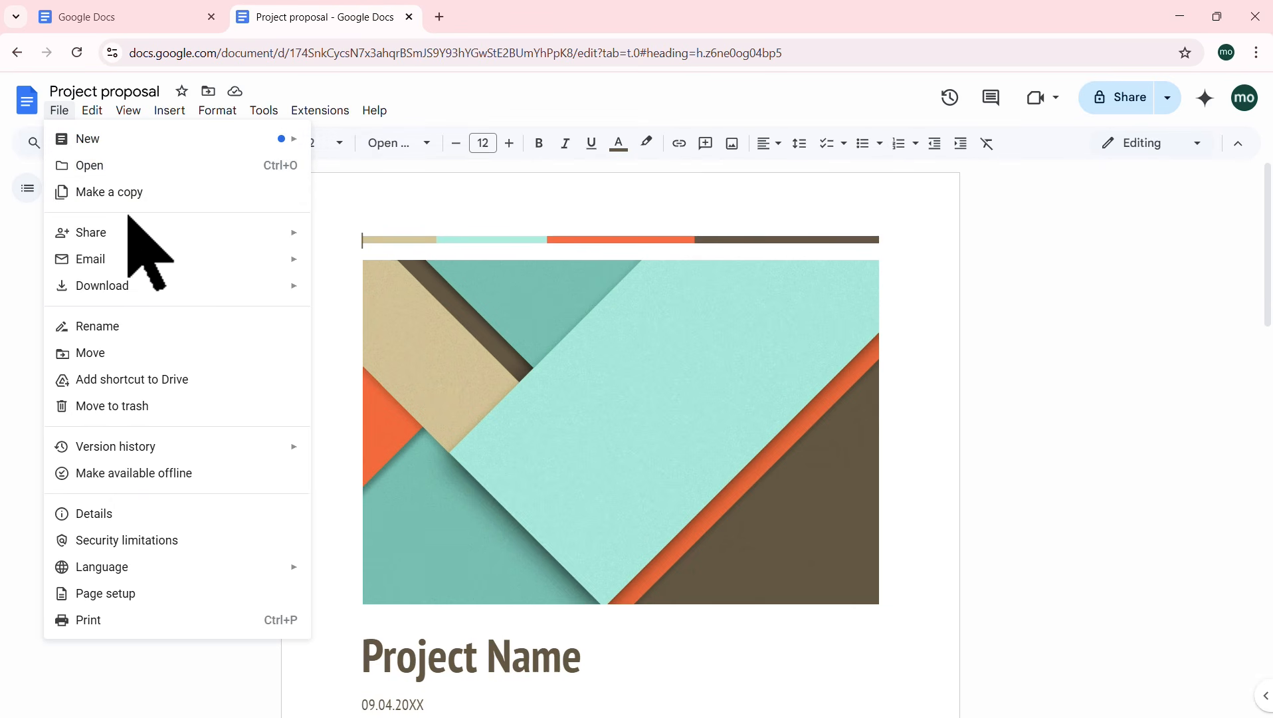
mouse_move(133, 234)
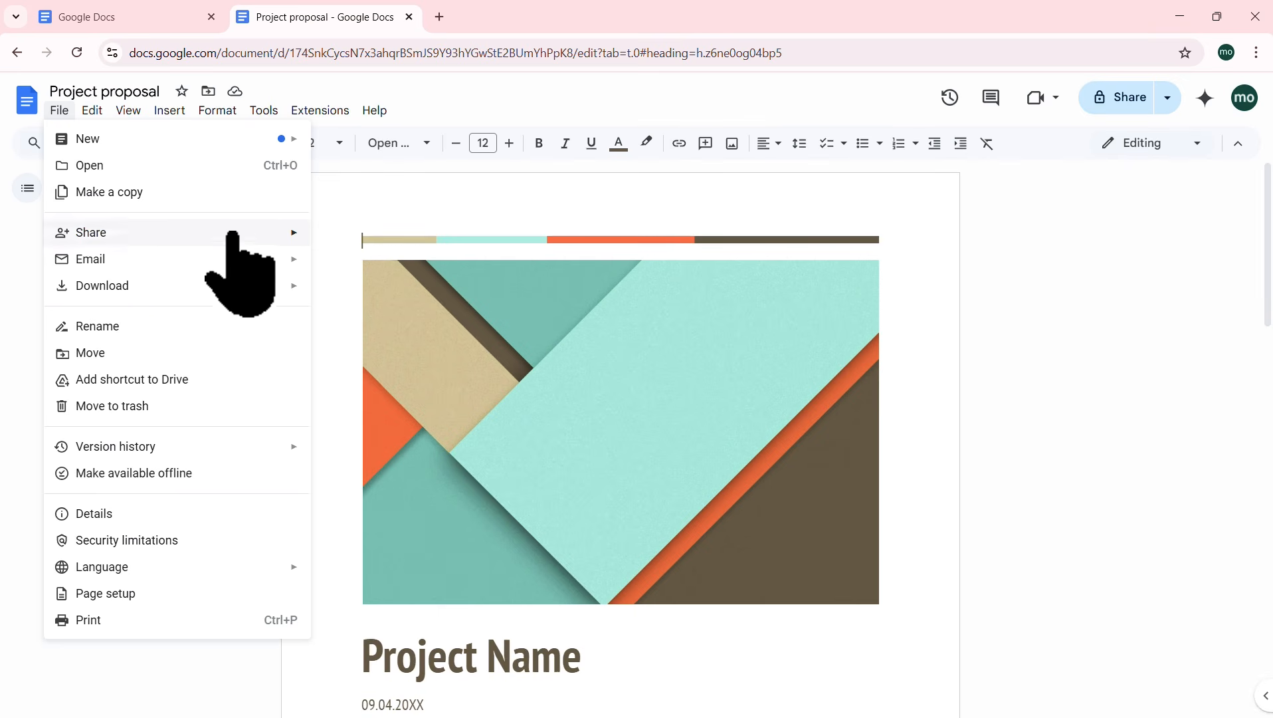
mouse_move(254, 264)
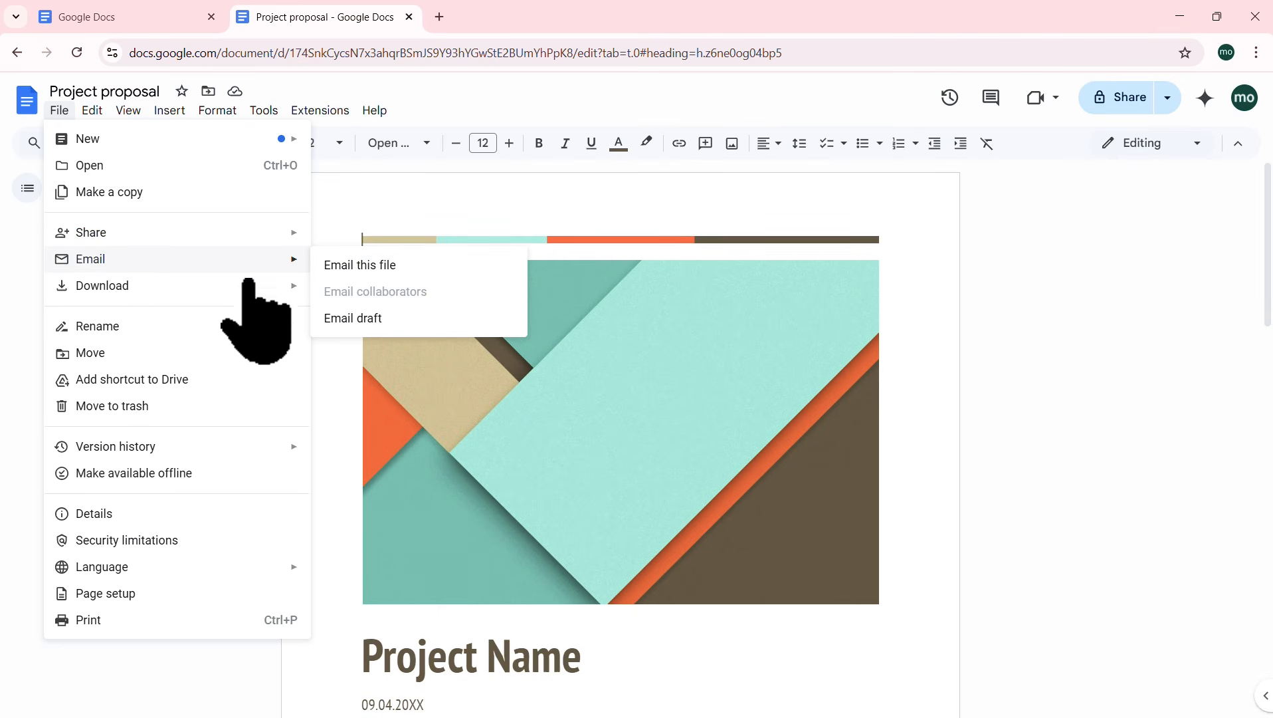
mouse_move(243, 293)
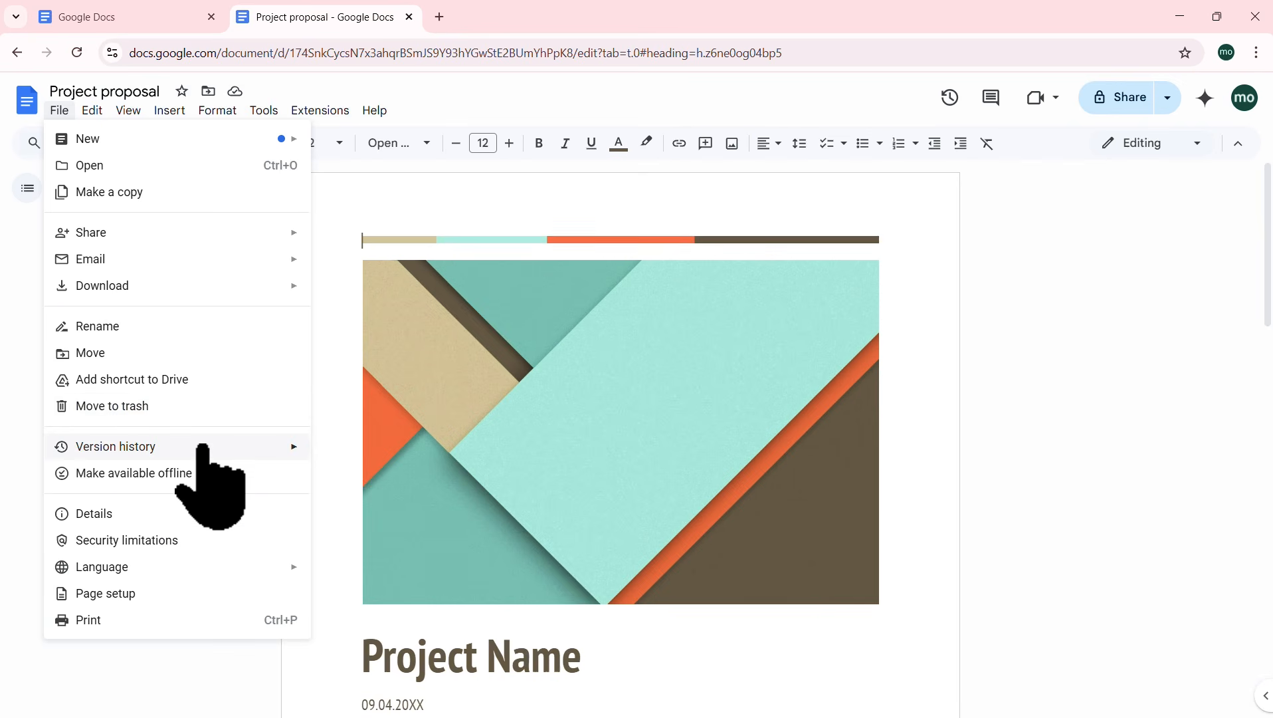
mouse_move(202, 446)
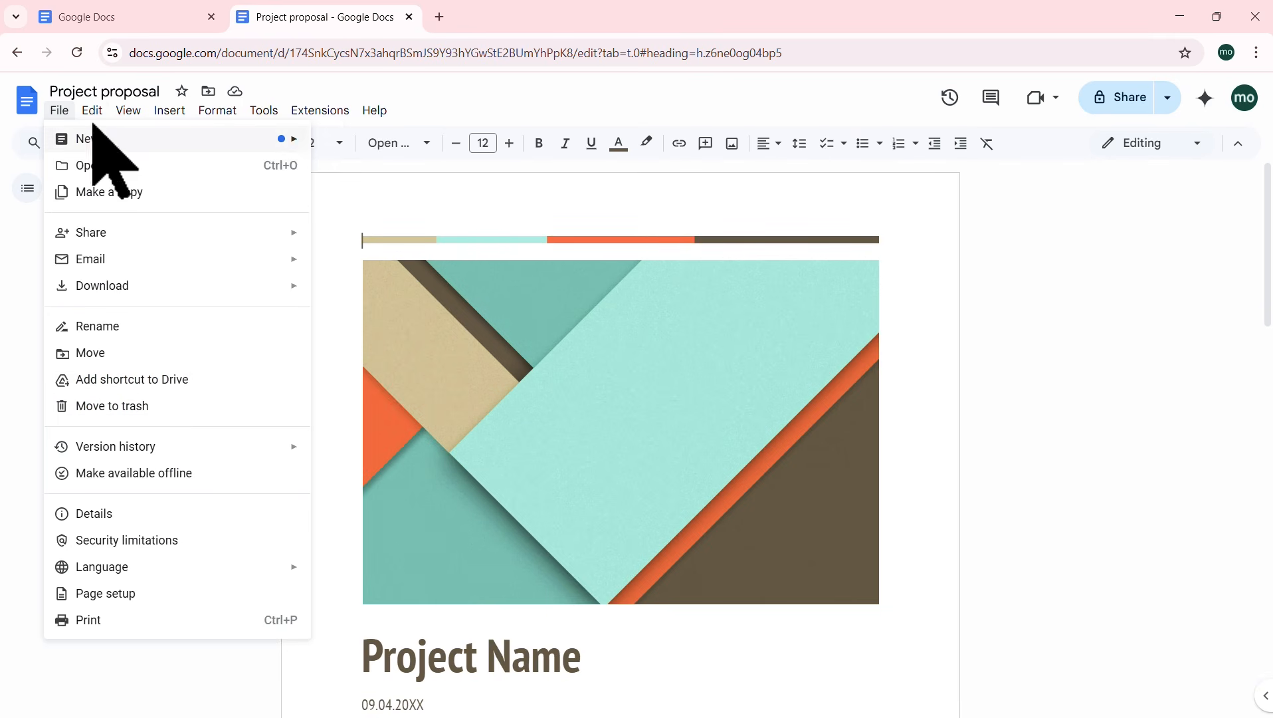
Step: Examine the editing, view and insertion commands, including charts, smart chips, page numbers and headers and footers, and leave them without inserting anything
mouse_move(93, 114)
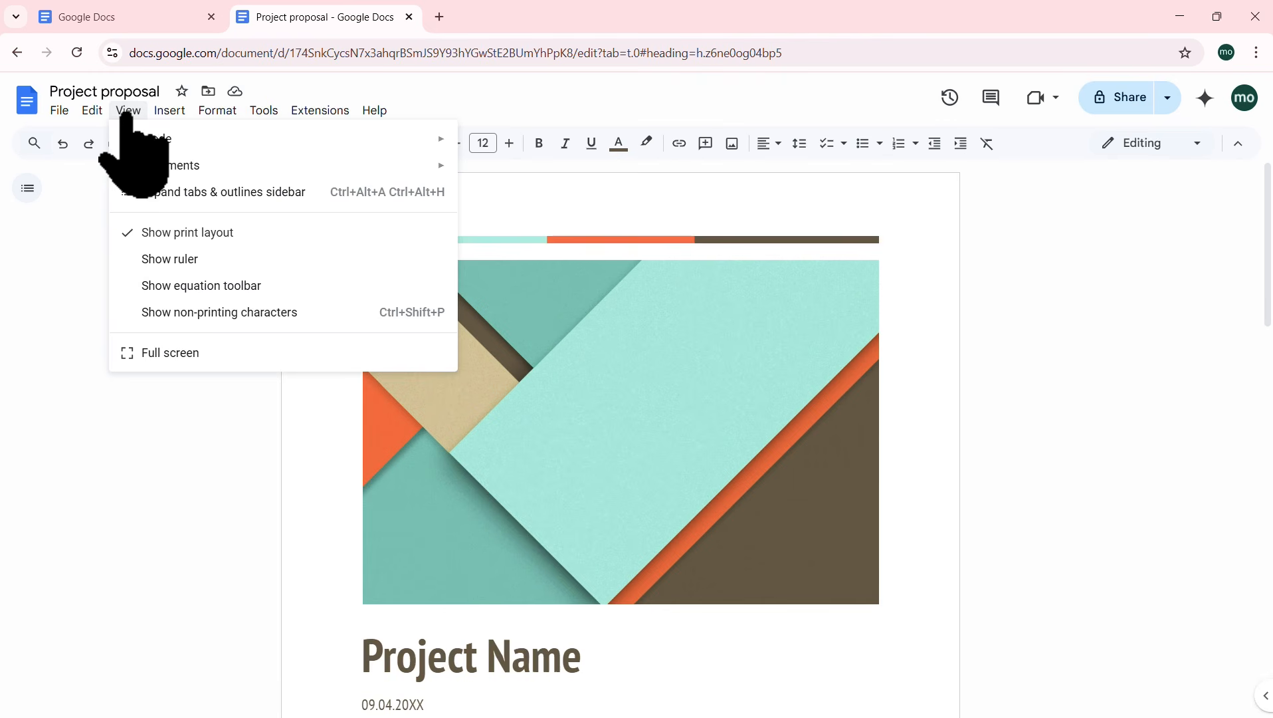
mouse_move(161, 114)
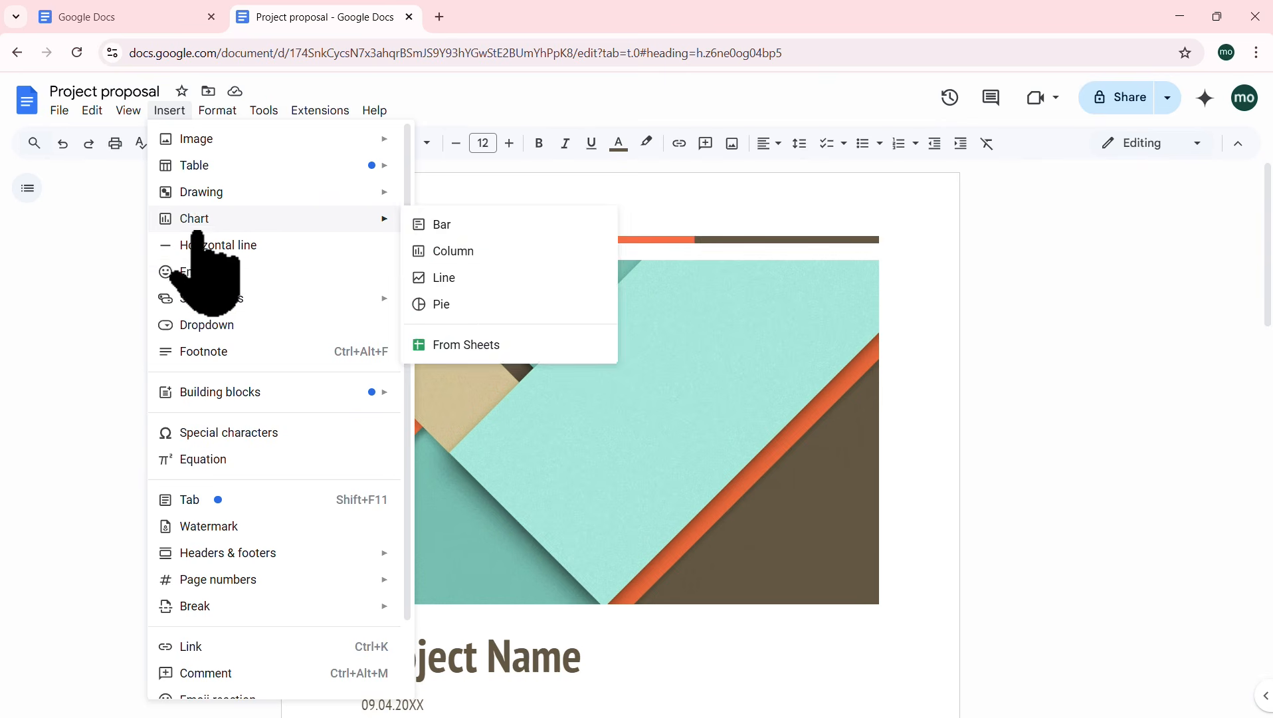
mouse_move(211, 300)
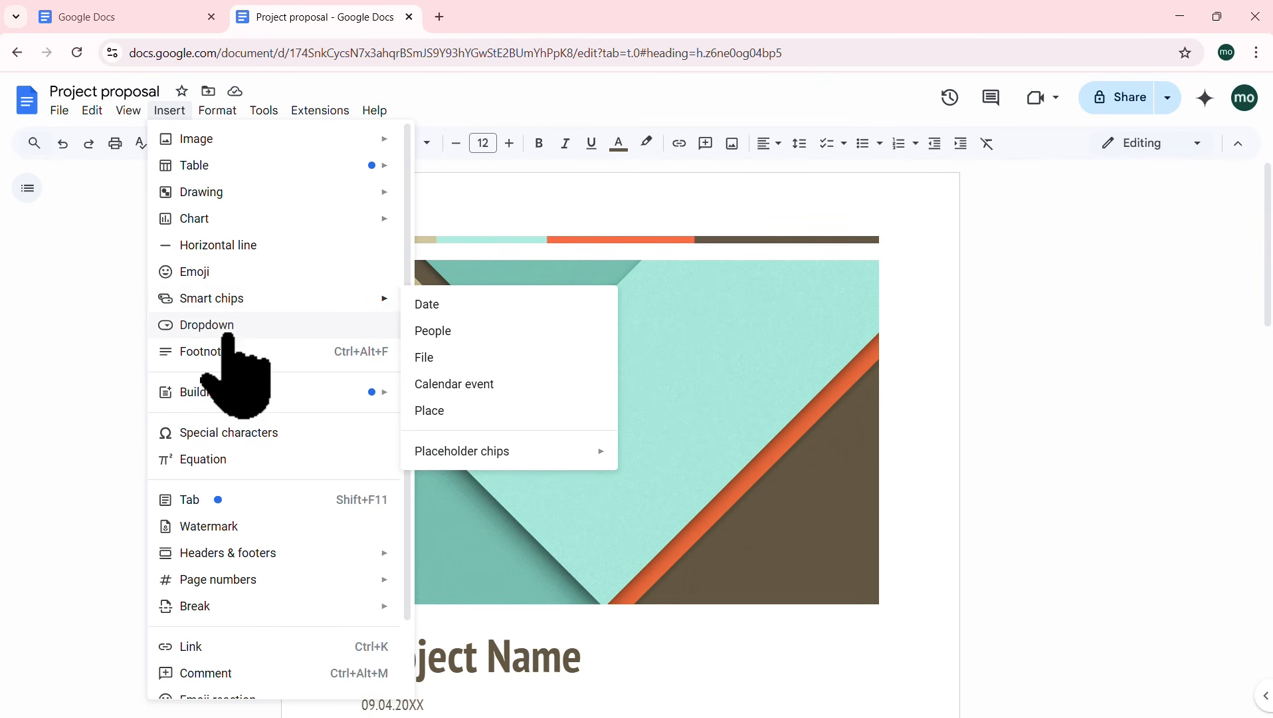
mouse_move(239, 582)
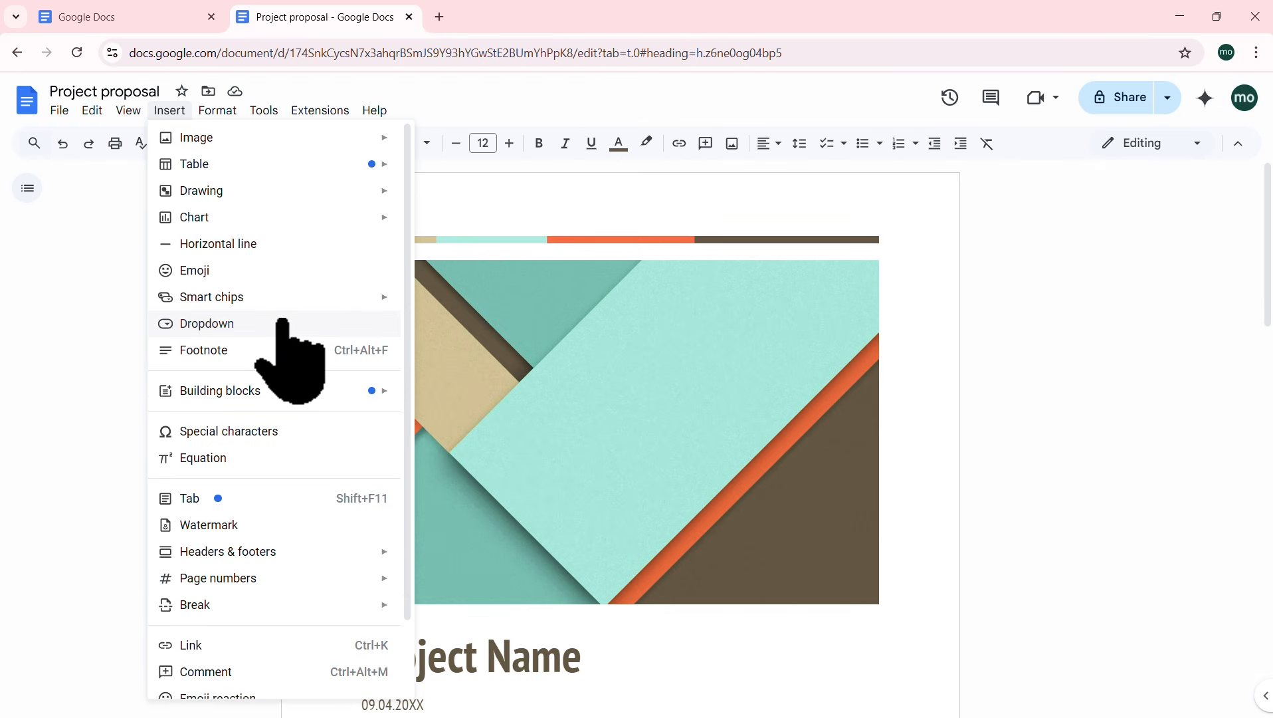
scroll(282, 320, "down", 2)
mouse_move(273, 468)
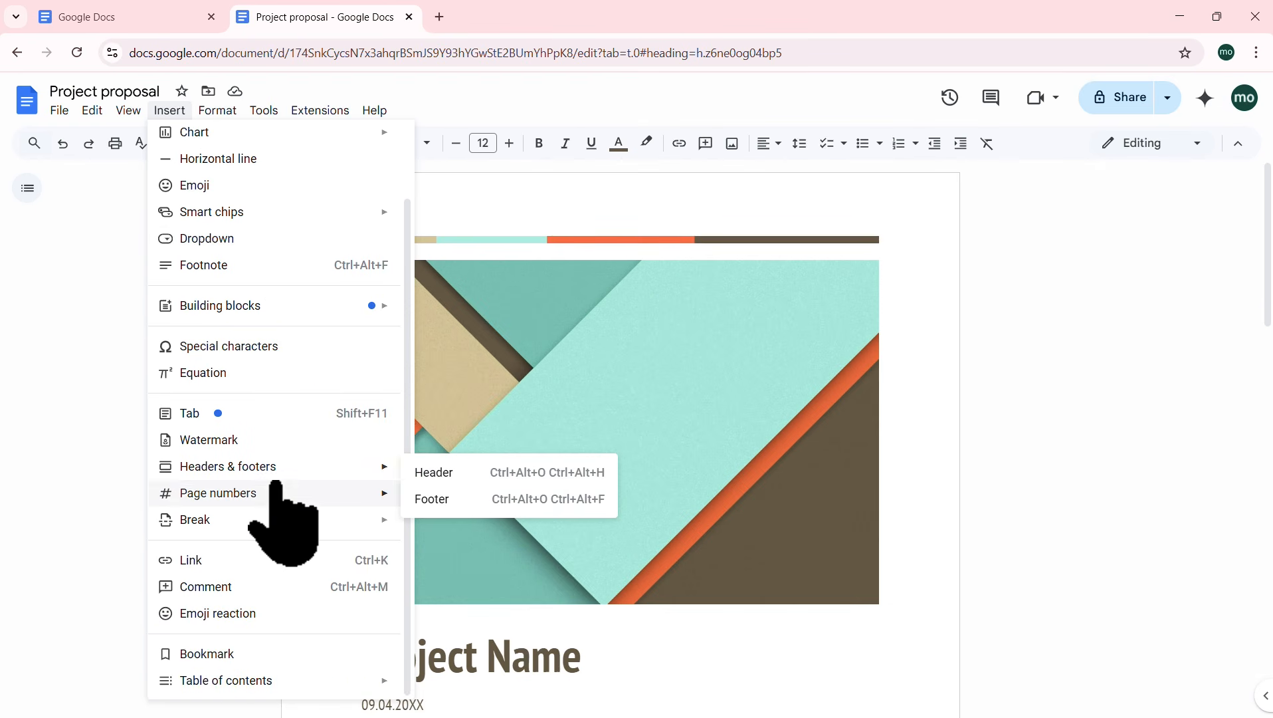
scroll(272, 468, "up", 2)
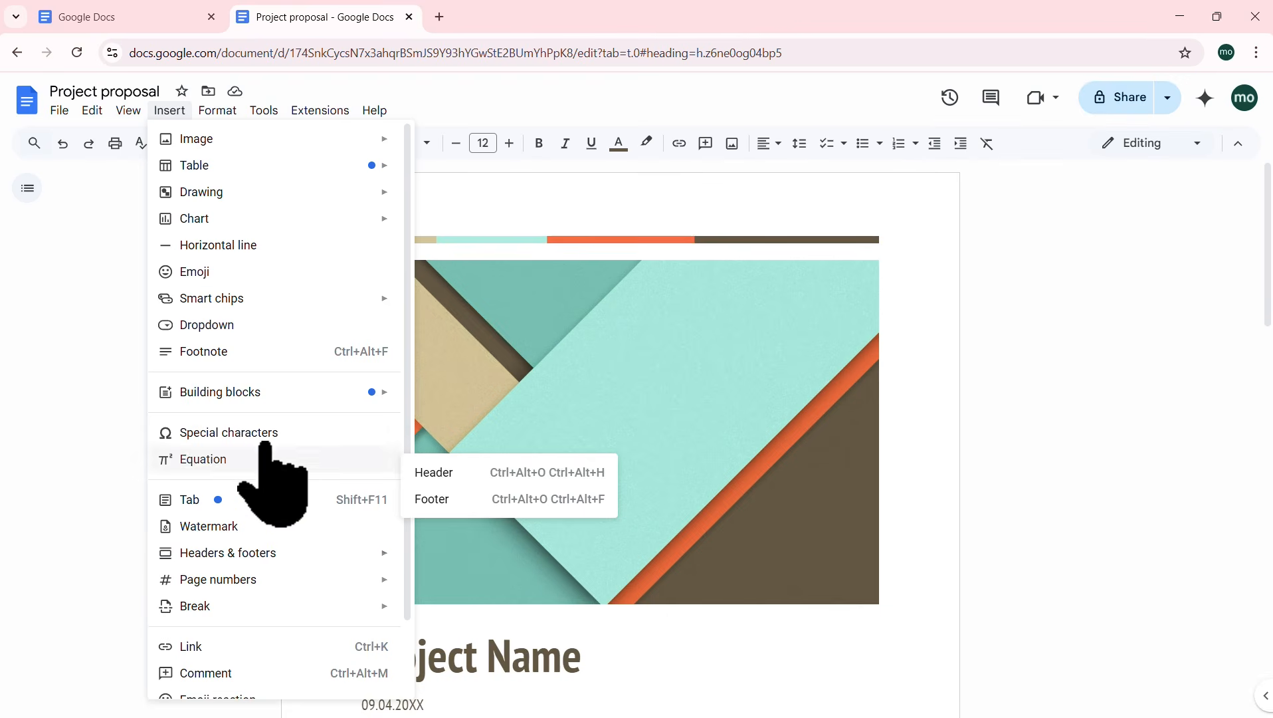
left_click(1039, 273)
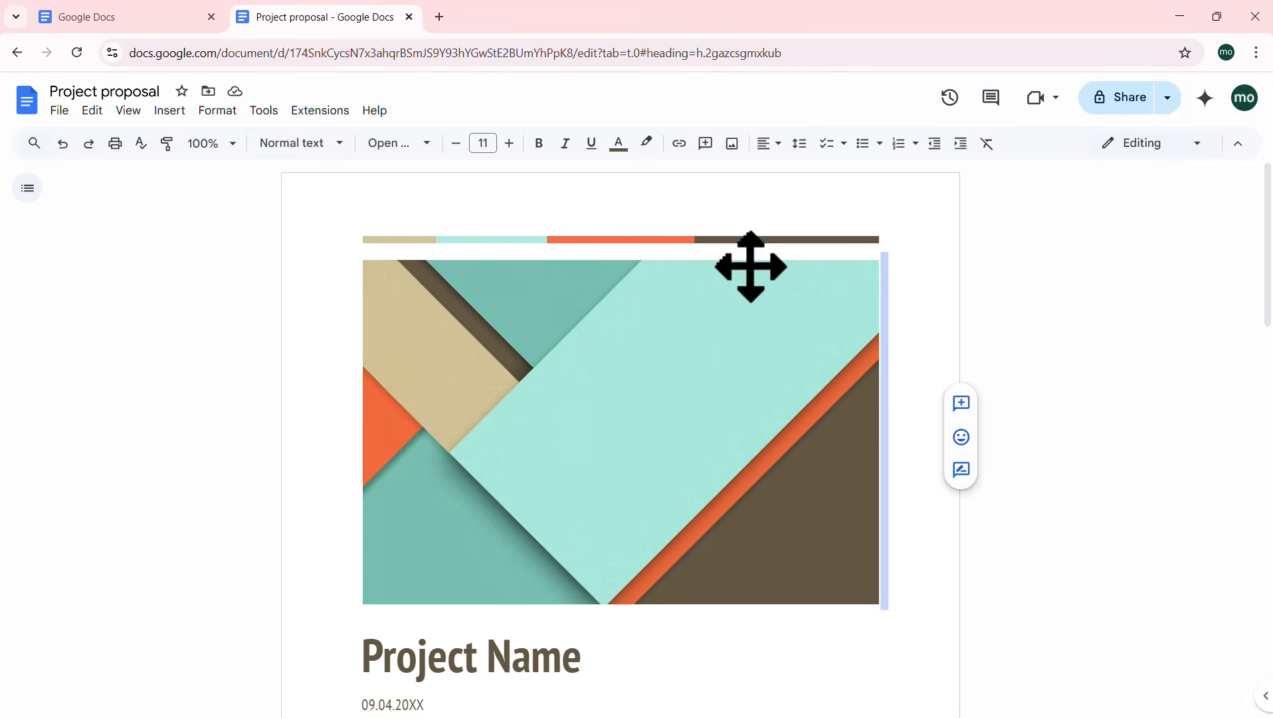
Step: Examine the cover page elements by selecting the color bar, the cover image, the Project Name title and the Your Name line
left_click(522, 239)
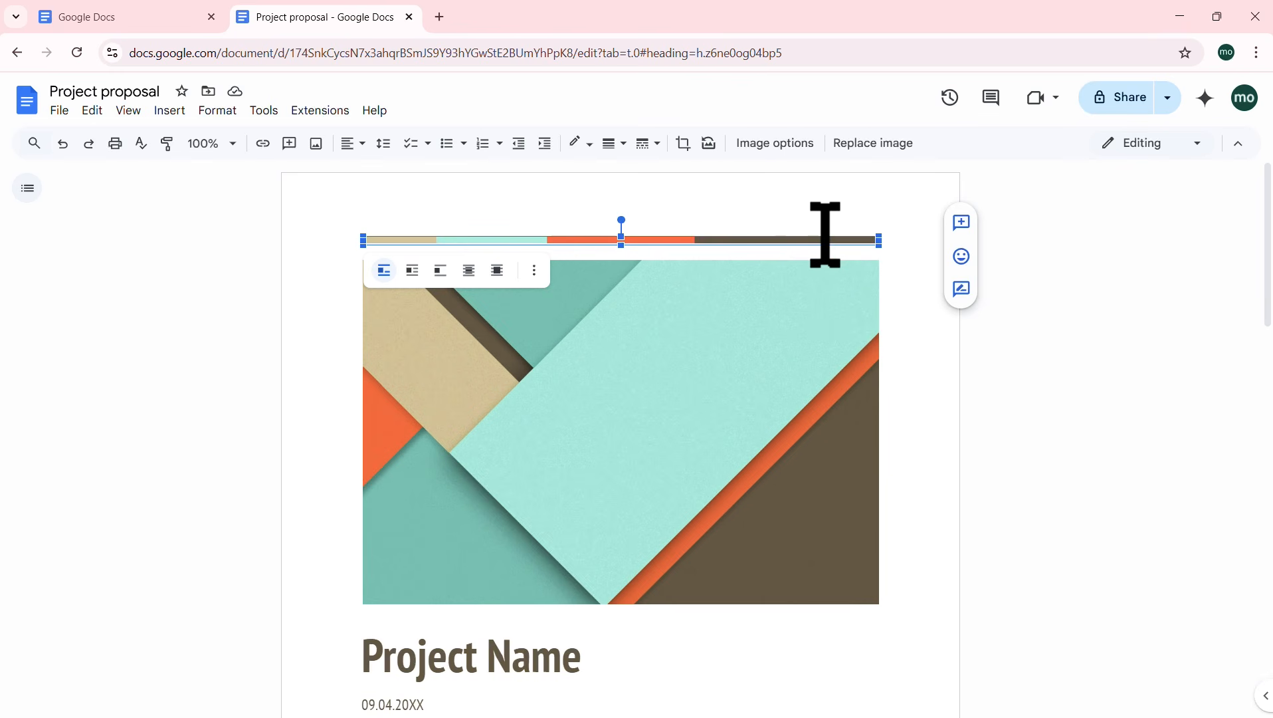
left_click(770, 352)
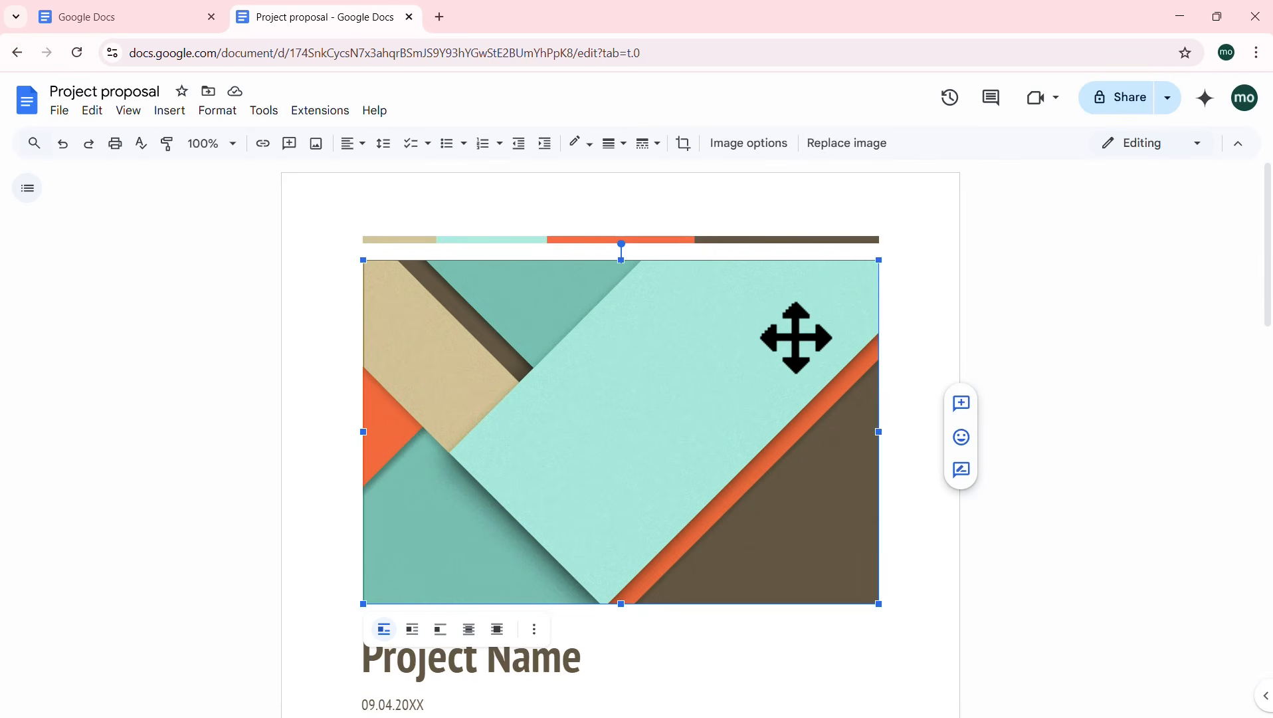
scroll(831, 335, "down", 3)
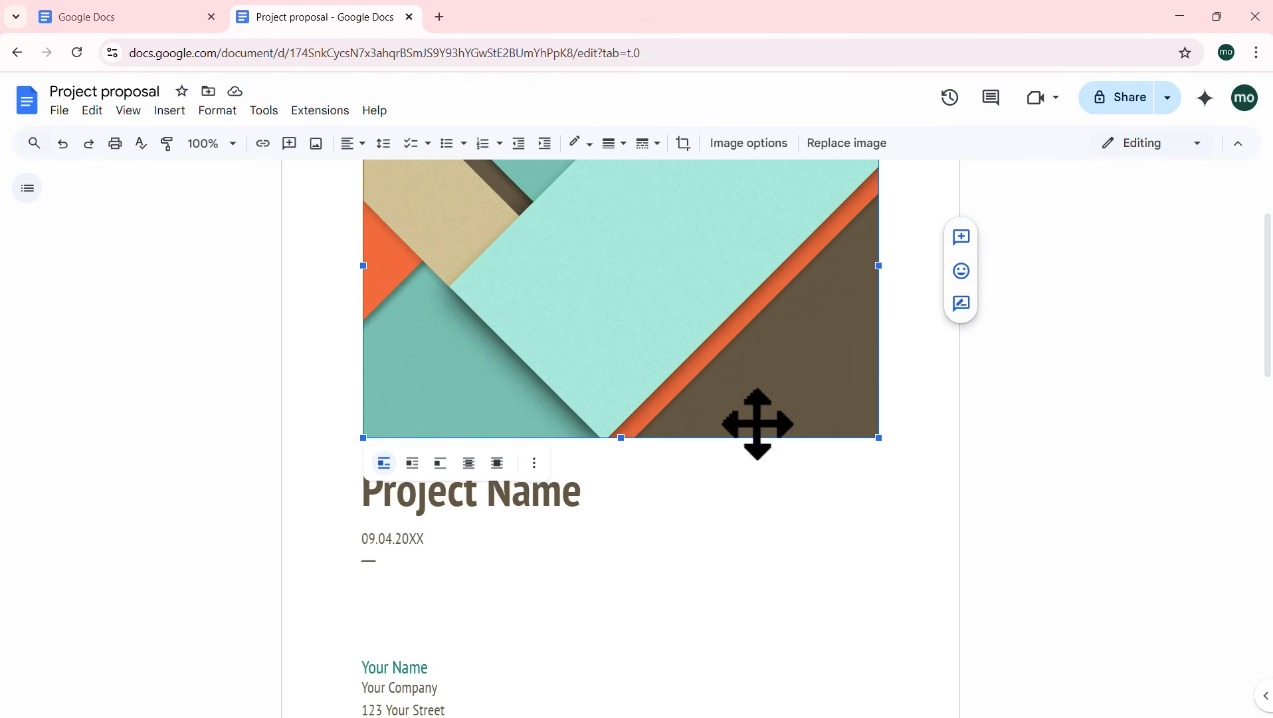
left_click(611, 500)
scroll(613, 499, "down", 3)
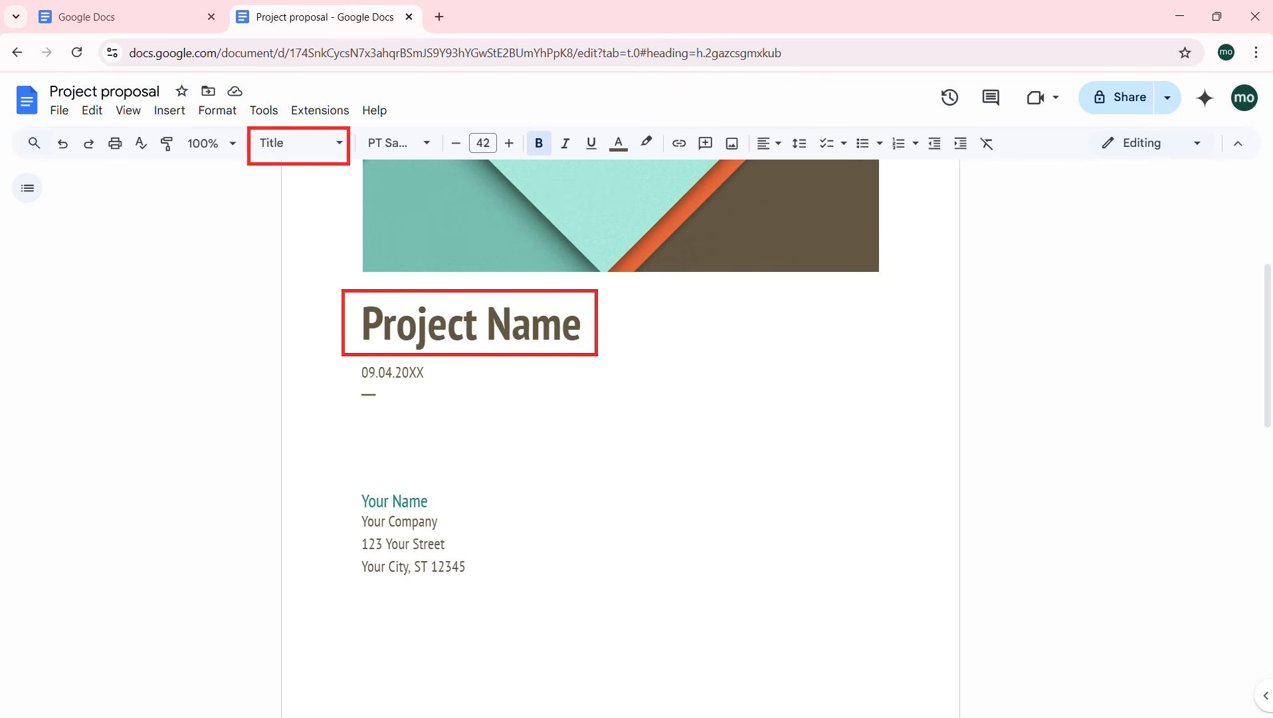
left_click(416, 502)
scroll(495, 453, "down", 1)
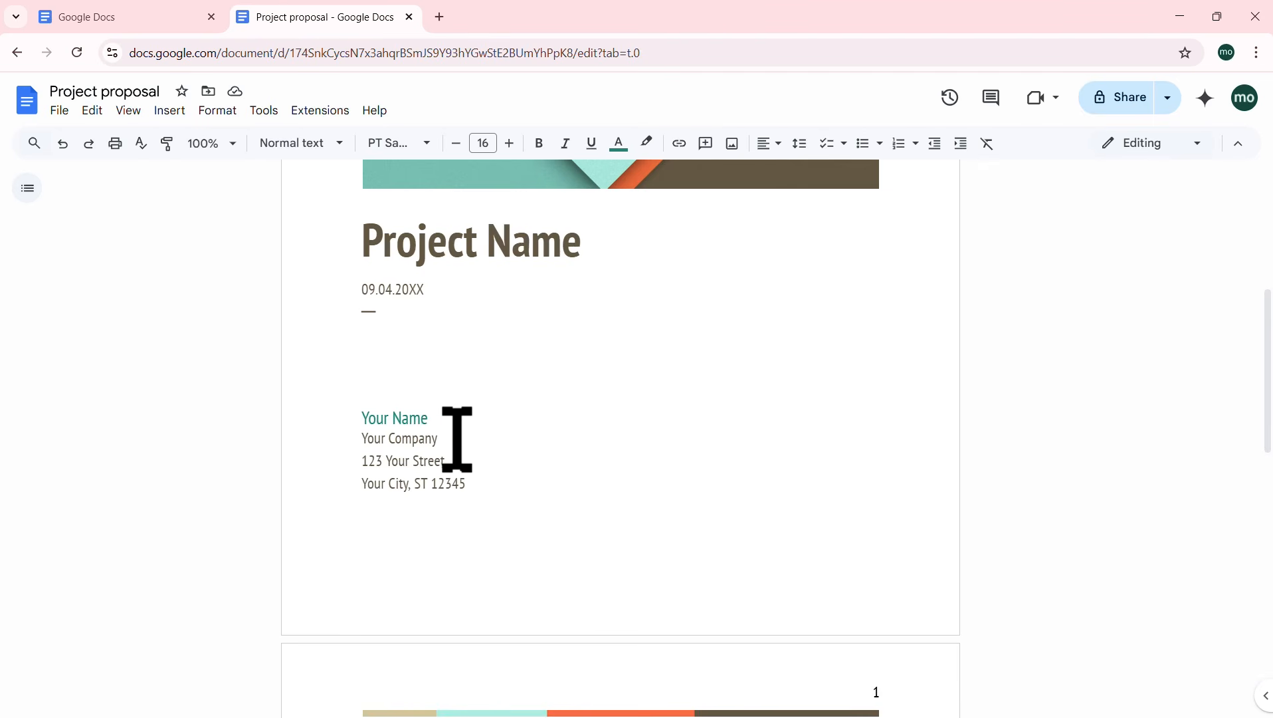
Step: Review the second page's sections from Overview to Milestones, selecting the placeholder paragraph under Overview
scroll(475, 439, "down", 5)
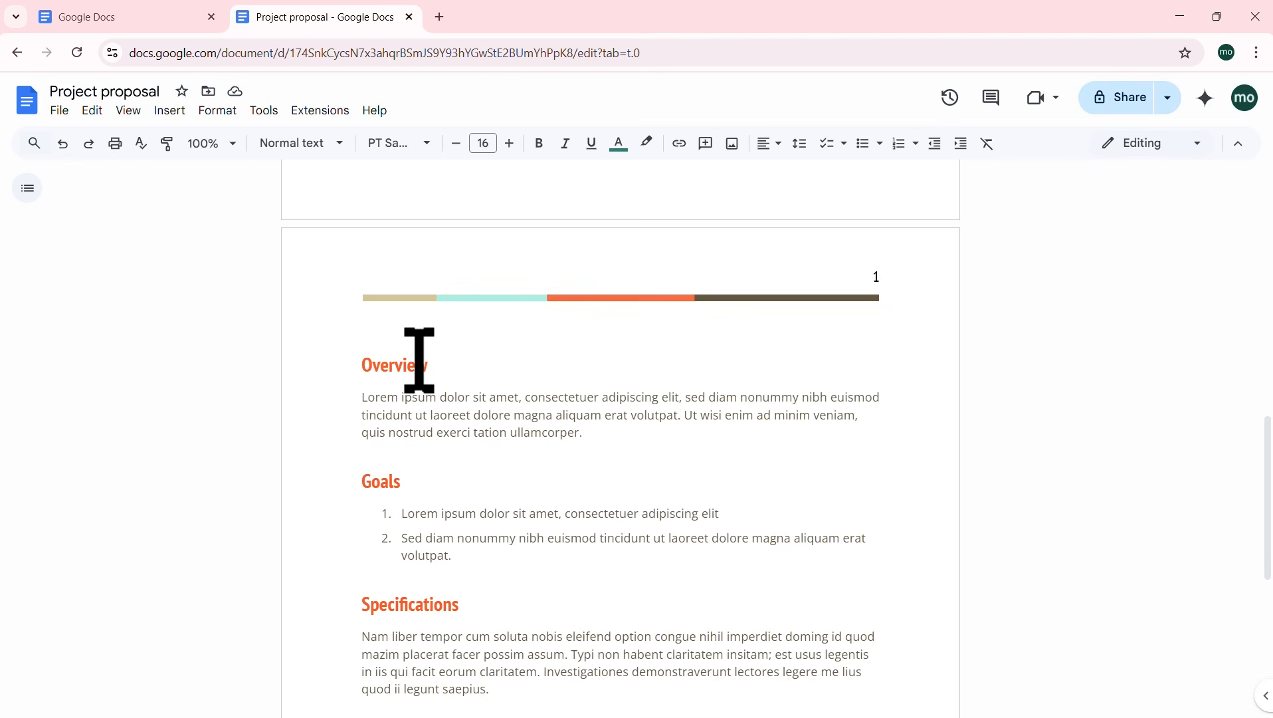
scroll(461, 344, "down", 1)
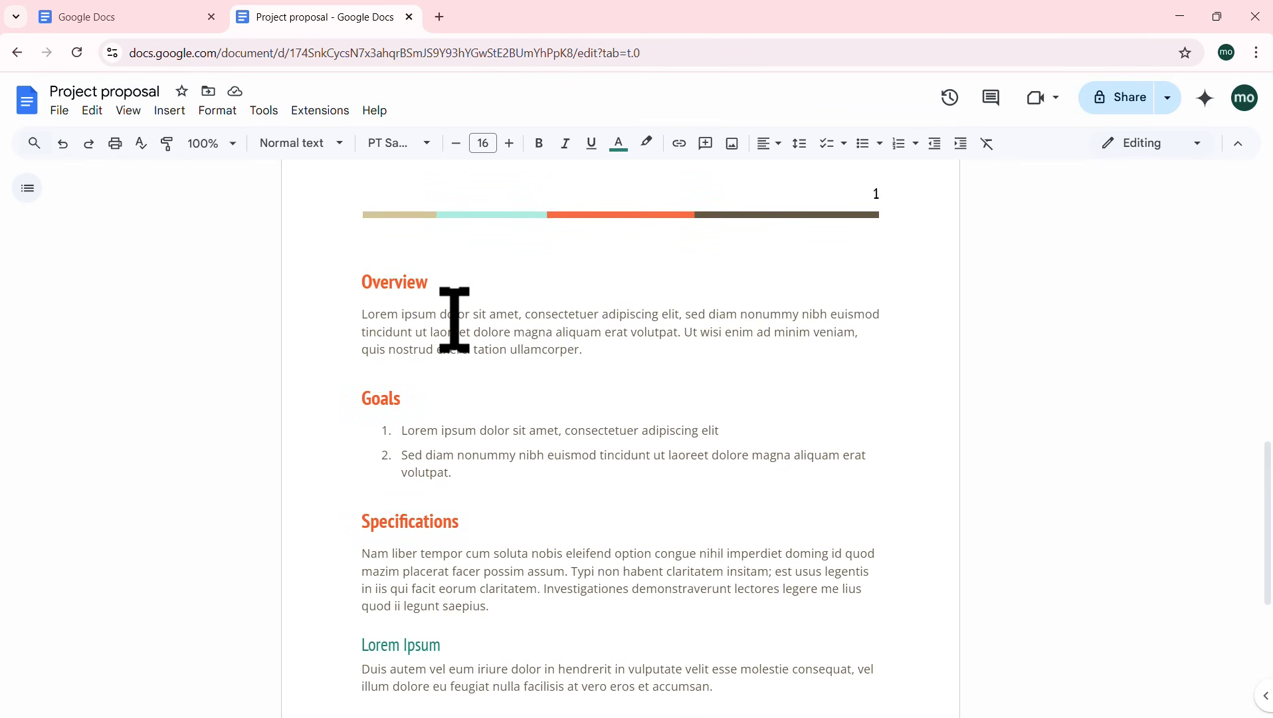
left_click_drag(594, 349, 387, 320)
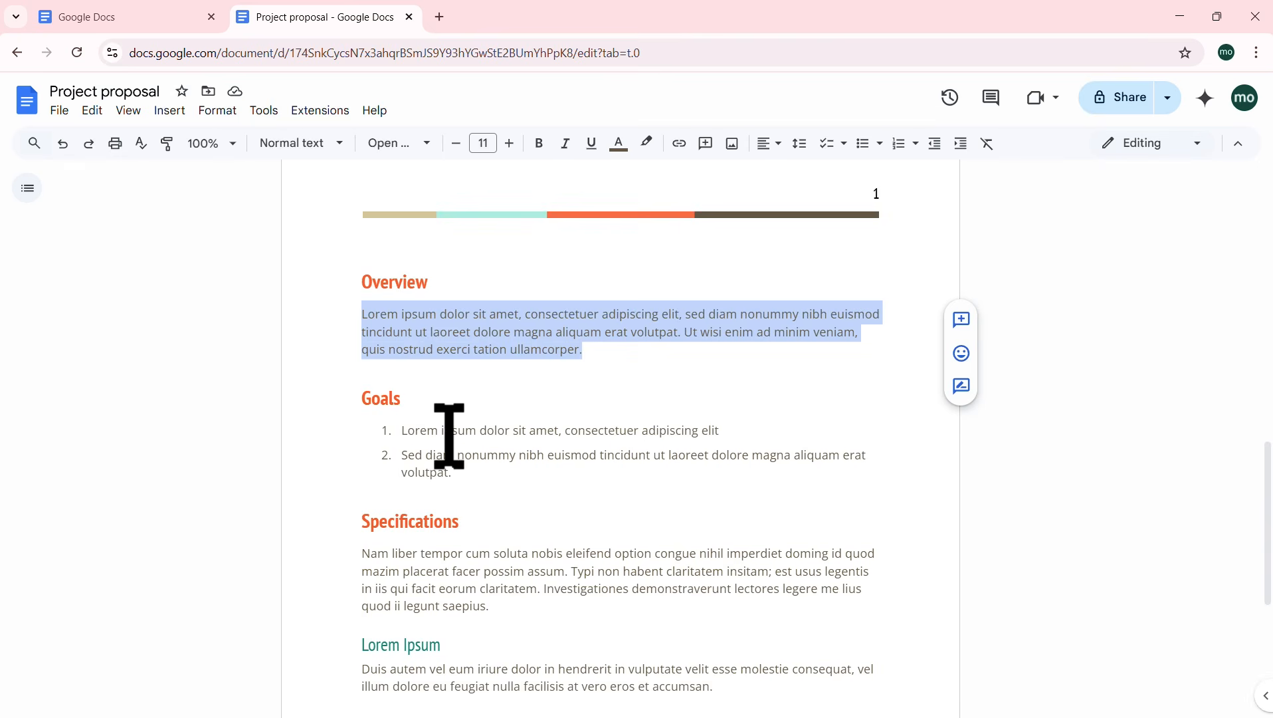
scroll(481, 421, "down", 3)
scroll(488, 421, "down", 2)
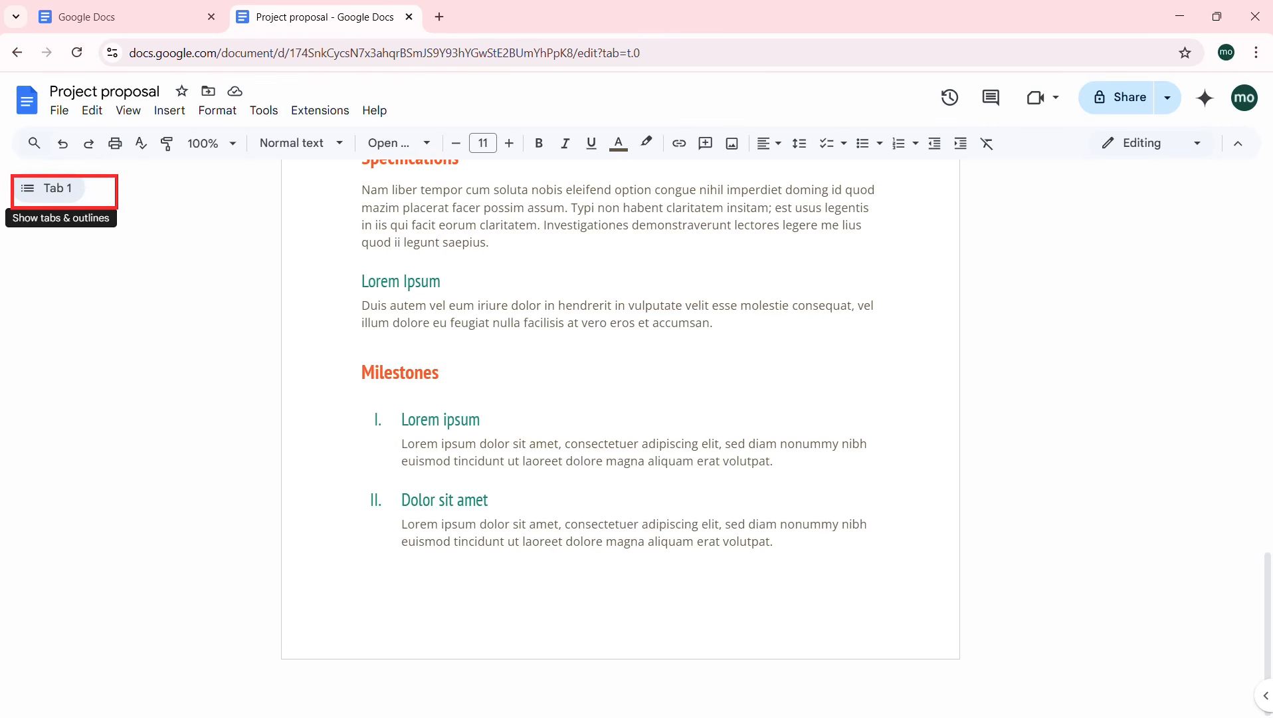
Step: Show the document outline and go to the Project Name, Overview and Lorem Ipsum headings, viewing the available paragraph styles
left_click(28, 189)
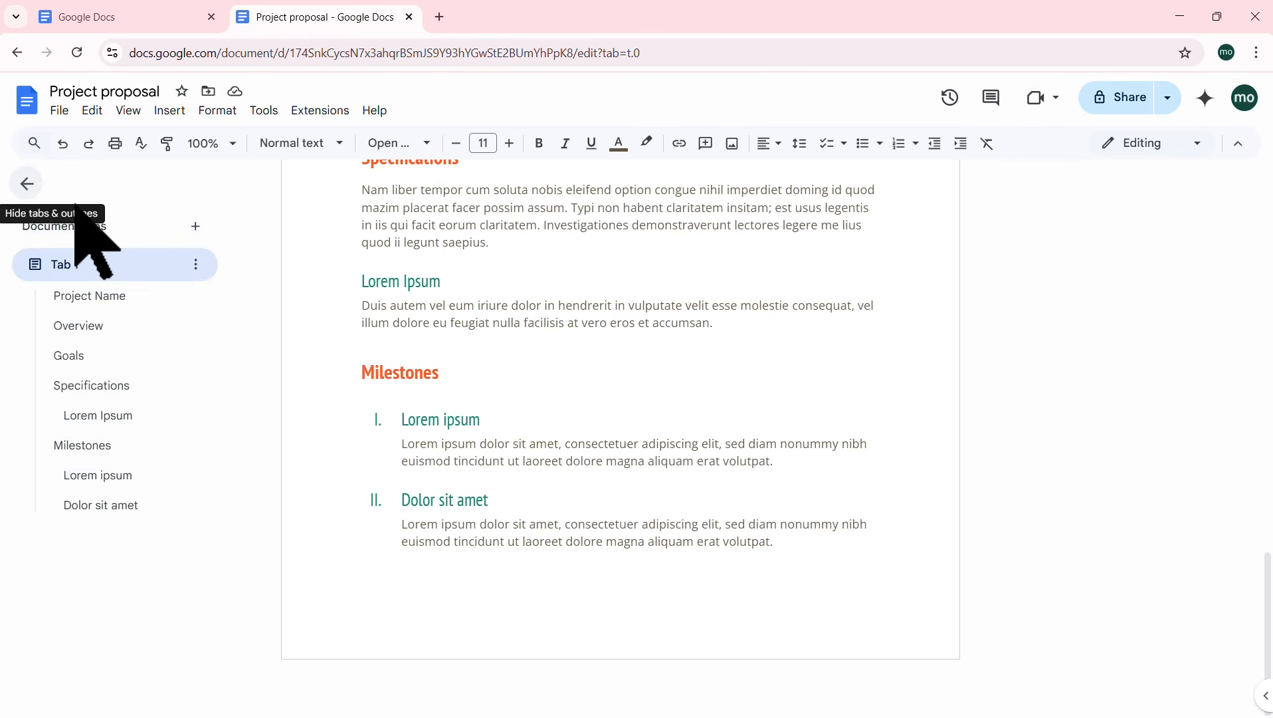
left_click(107, 297)
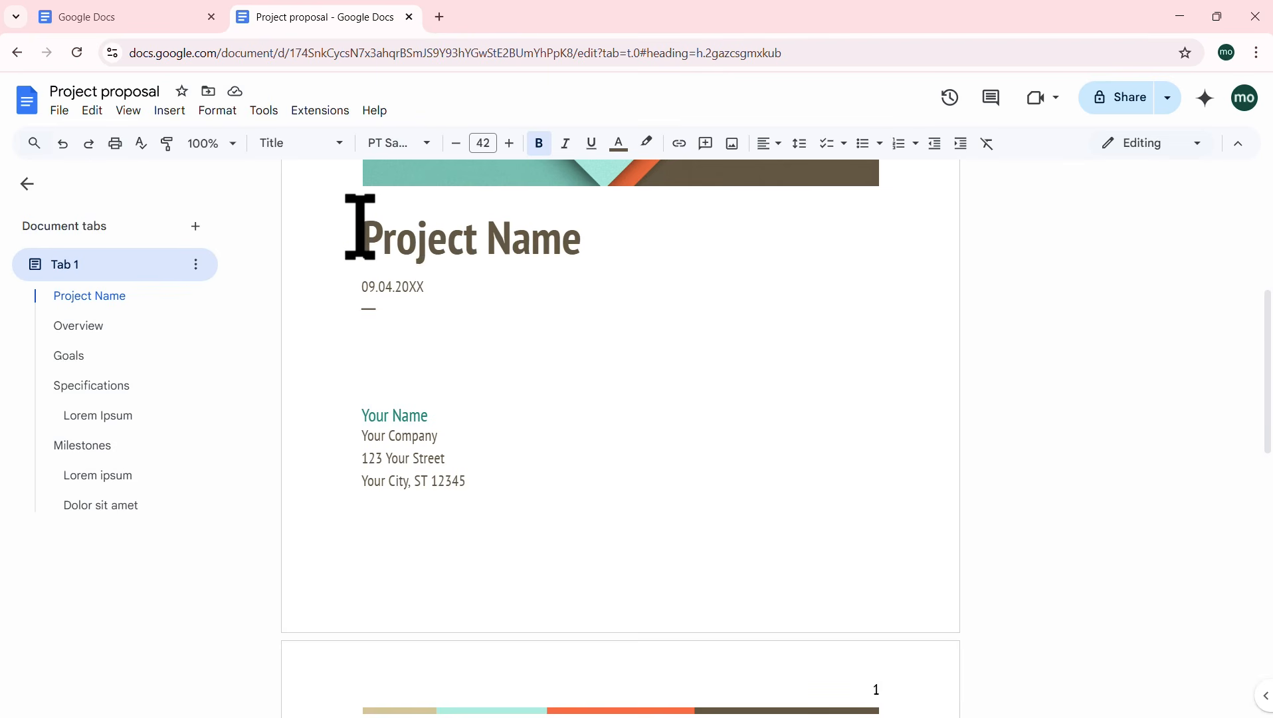
left_click(339, 145)
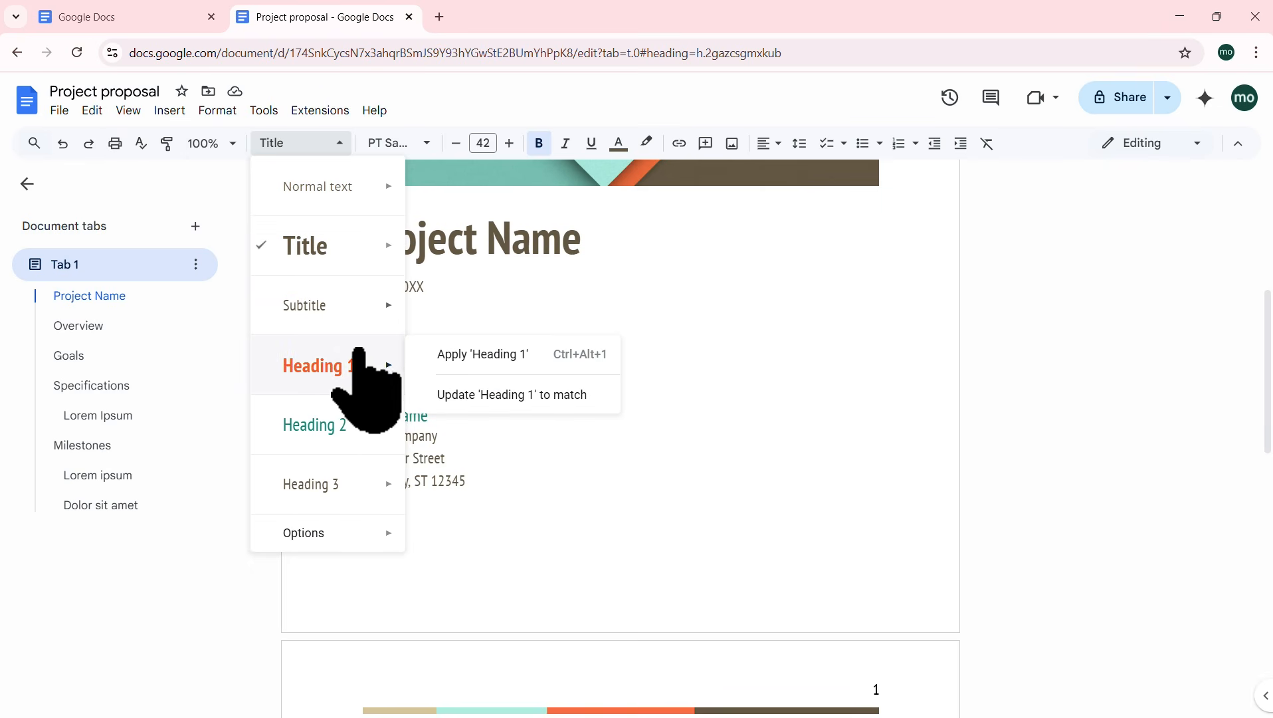
mouse_move(342, 252)
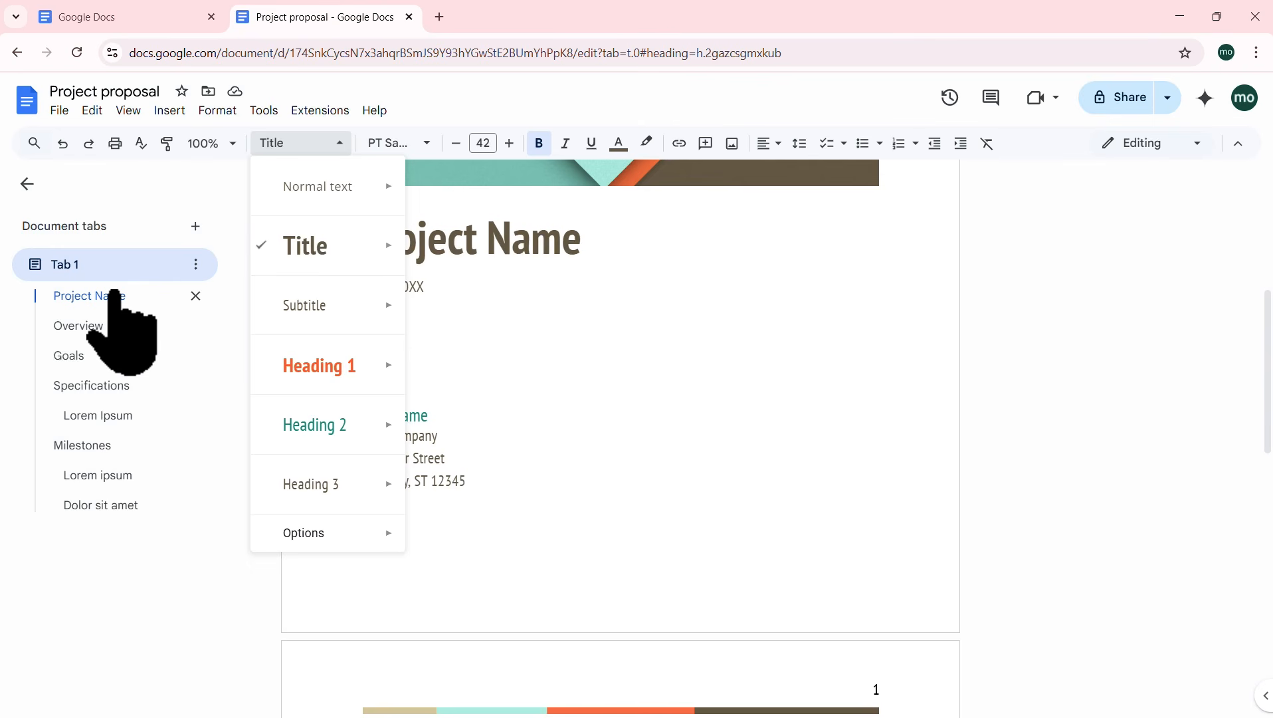
left_click(85, 327)
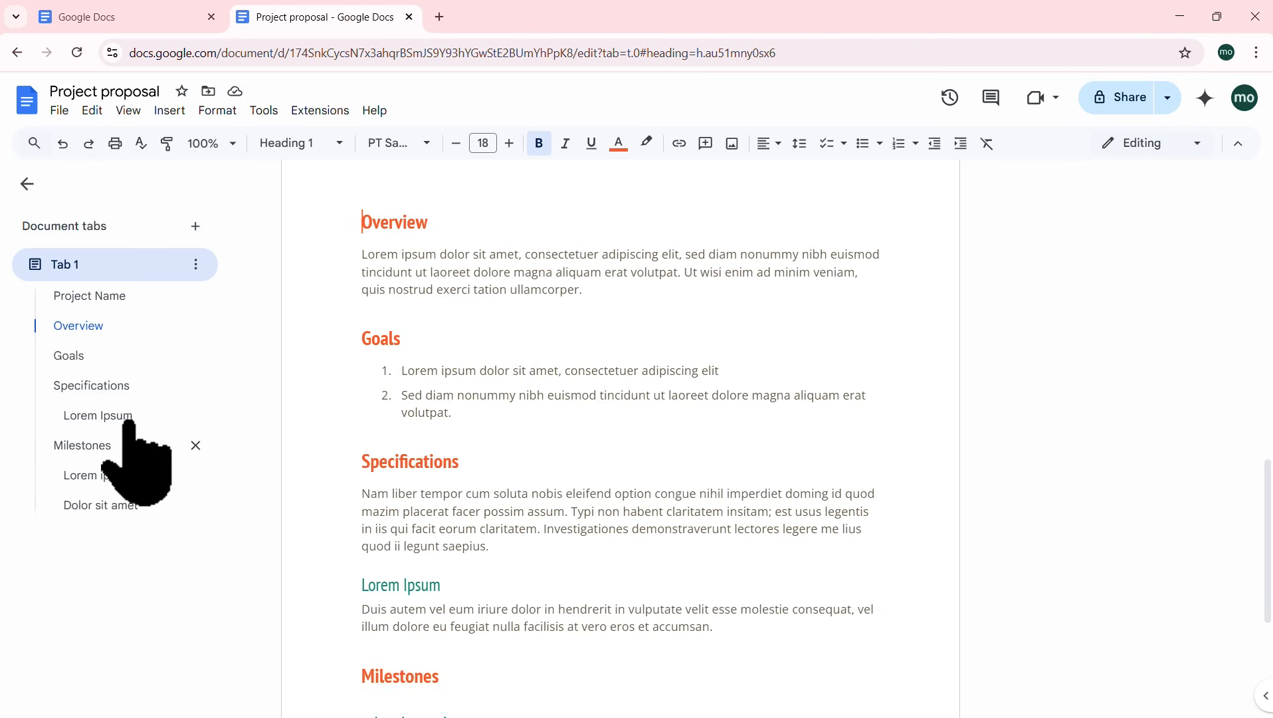
left_click(100, 414)
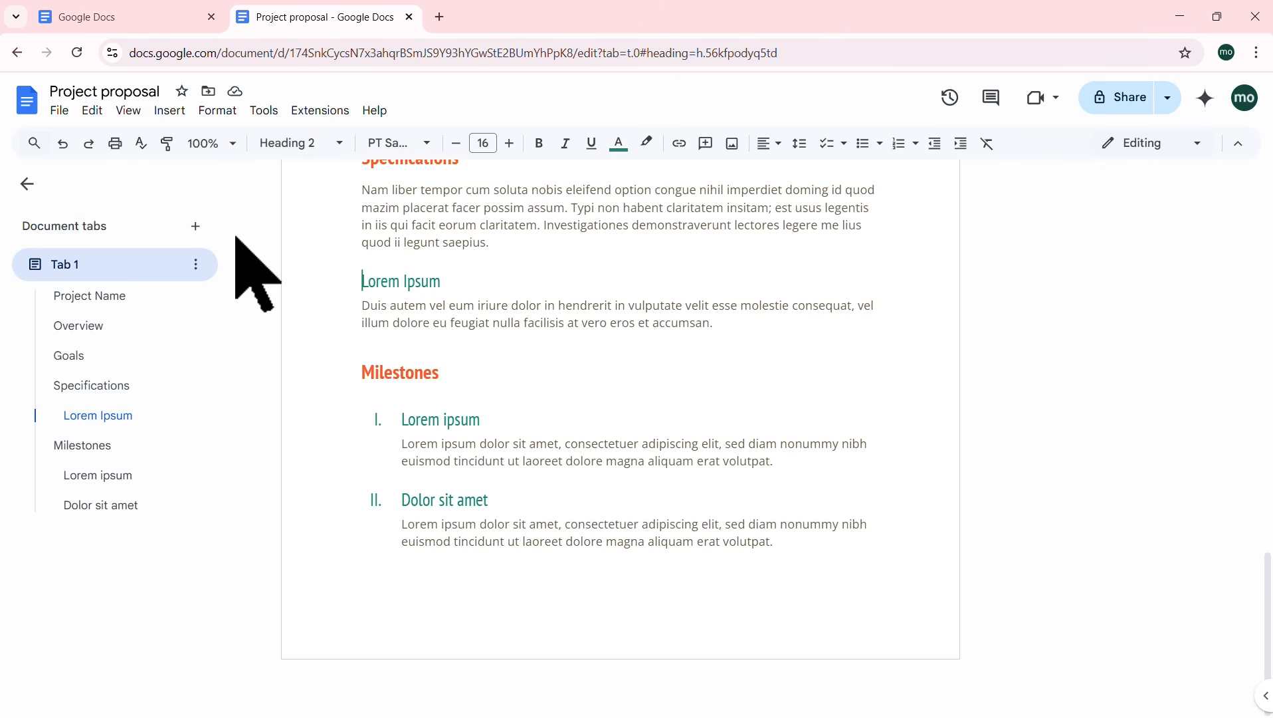
Step: Look through the whole proposal from the cover page to Milestones, including the header bar and page number
scroll(448, 341, "up", 15)
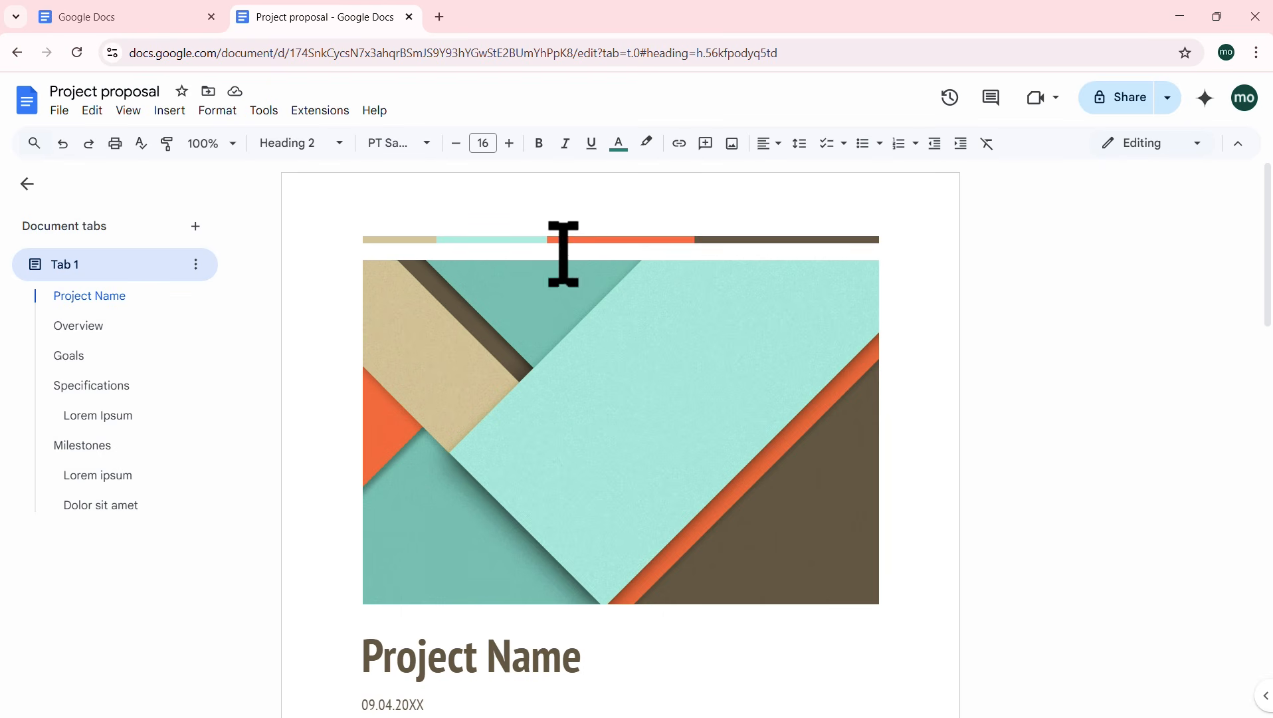
scroll(560, 370, "down", 5)
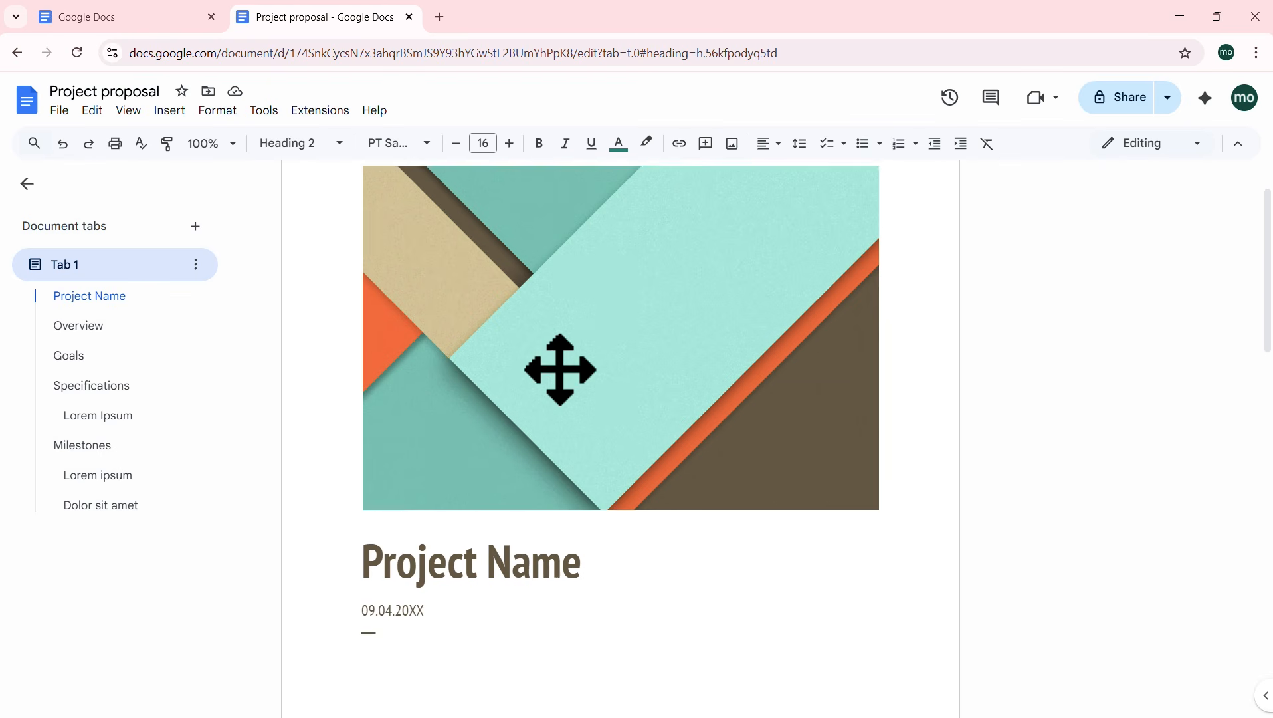
scroll(559, 369, "down", 2)
scroll(559, 369, "down", 5)
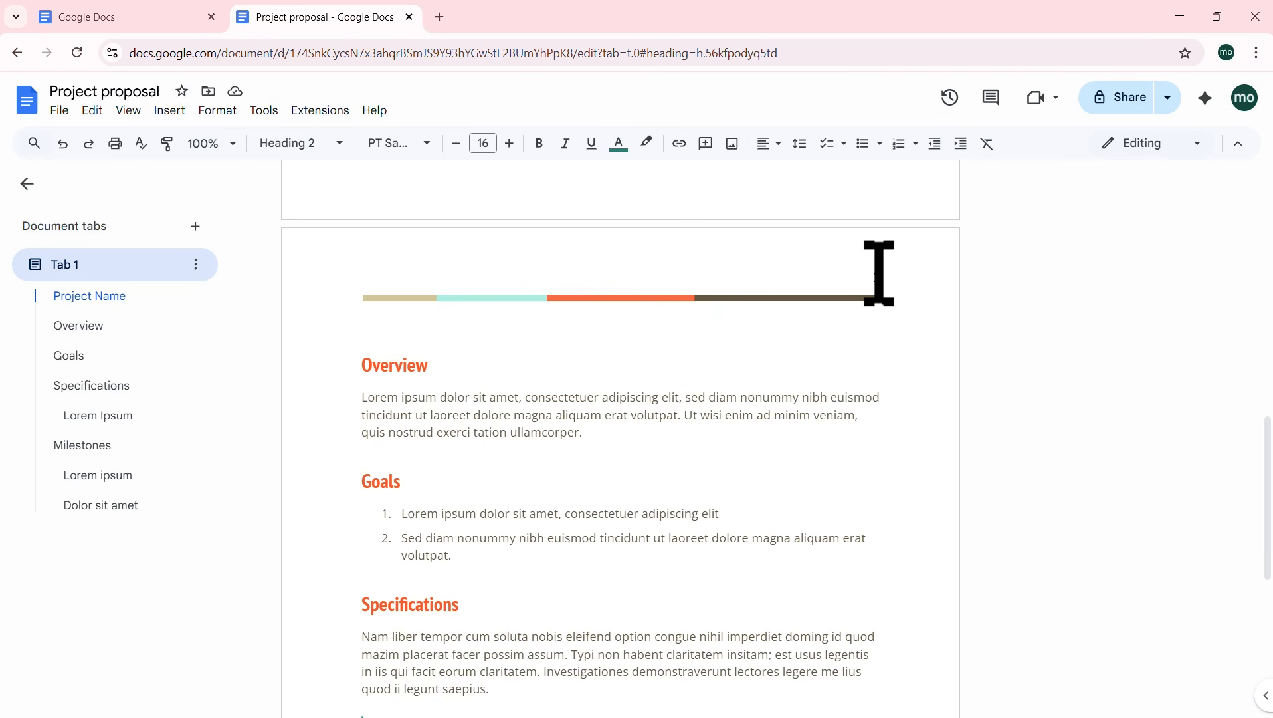
scroll(877, 272, "down", 7)
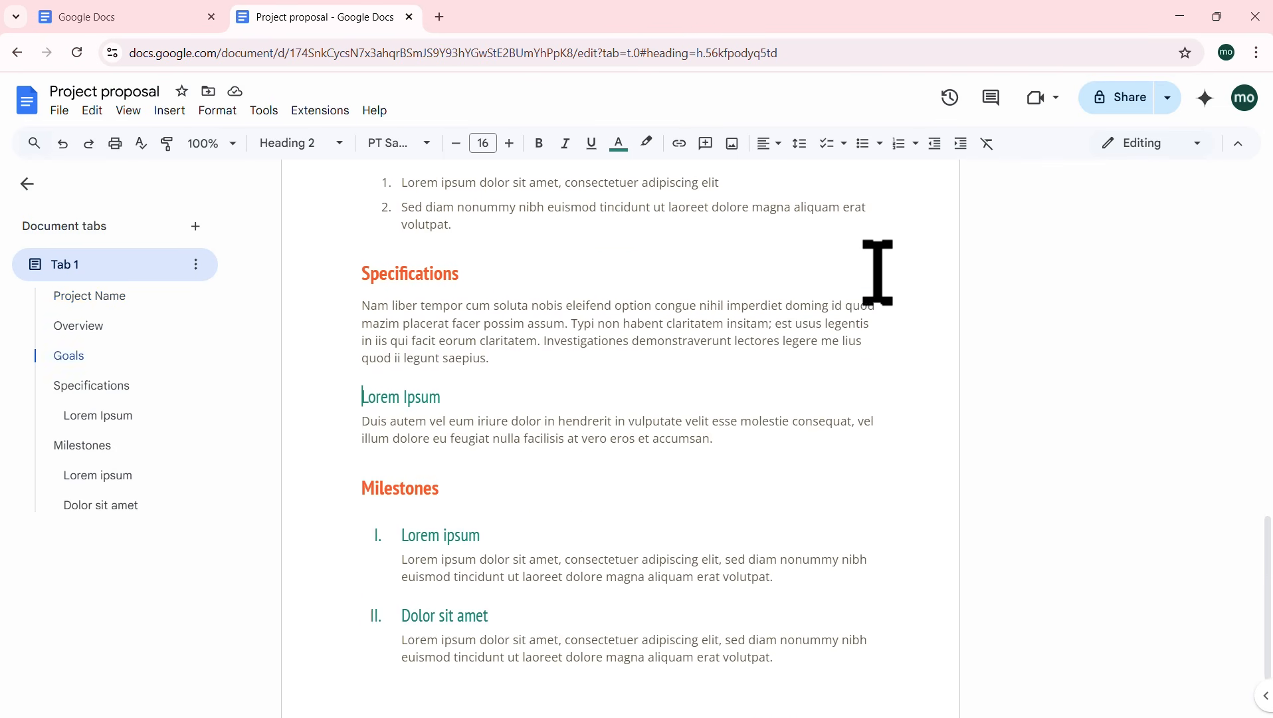
scroll(877, 272, "up", 12)
scroll(877, 272, "up", 7)
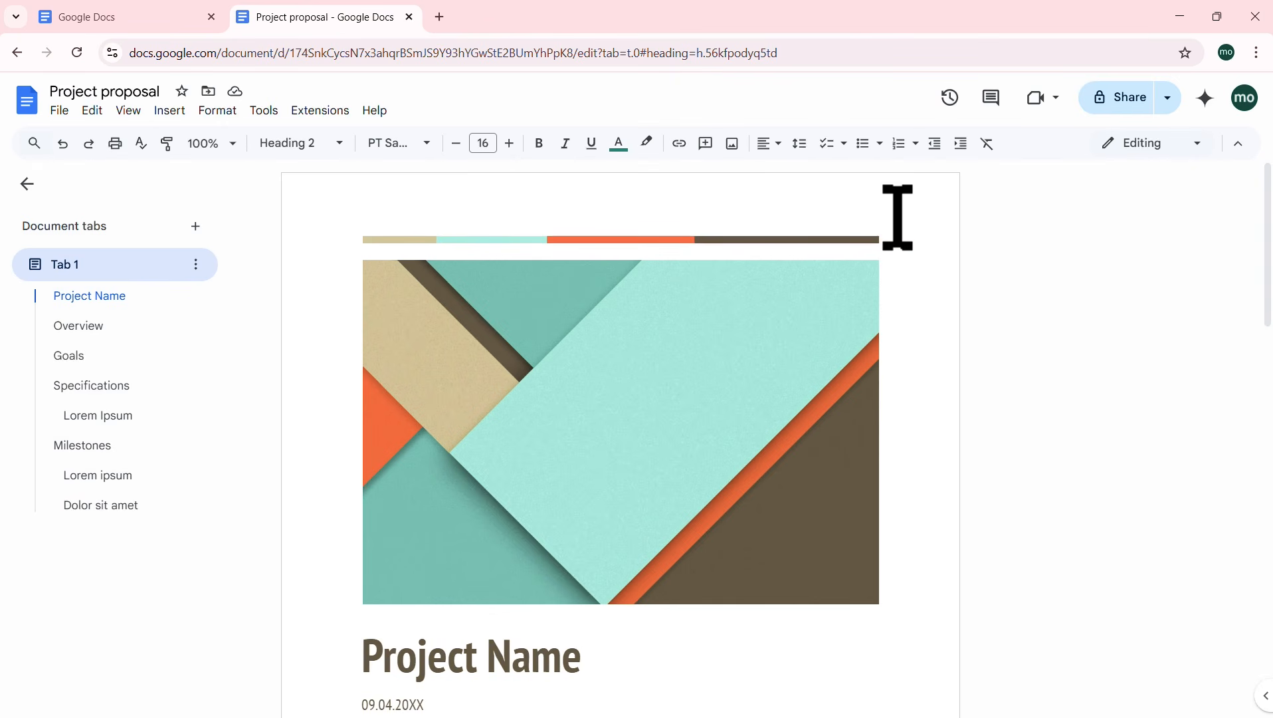
scroll(898, 217, "down", 14)
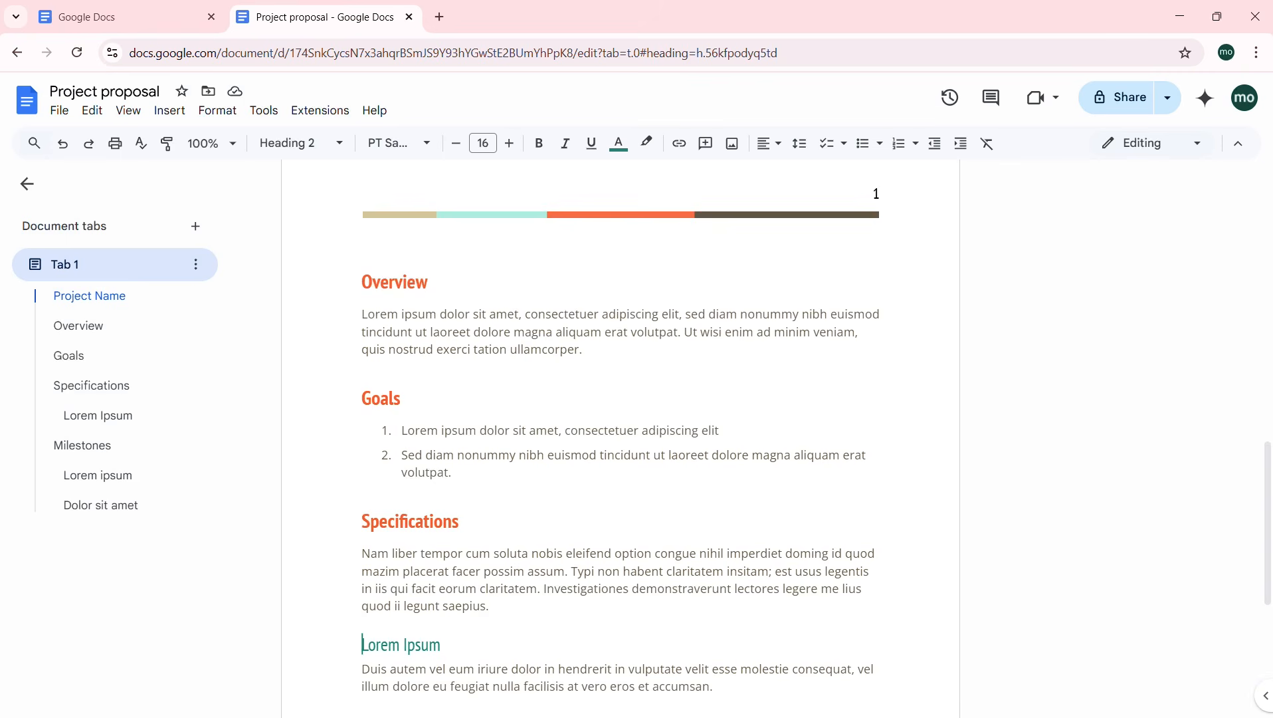
Step: Look over the tools and help commands, and leave them without choosing anything
left_click(261, 111)
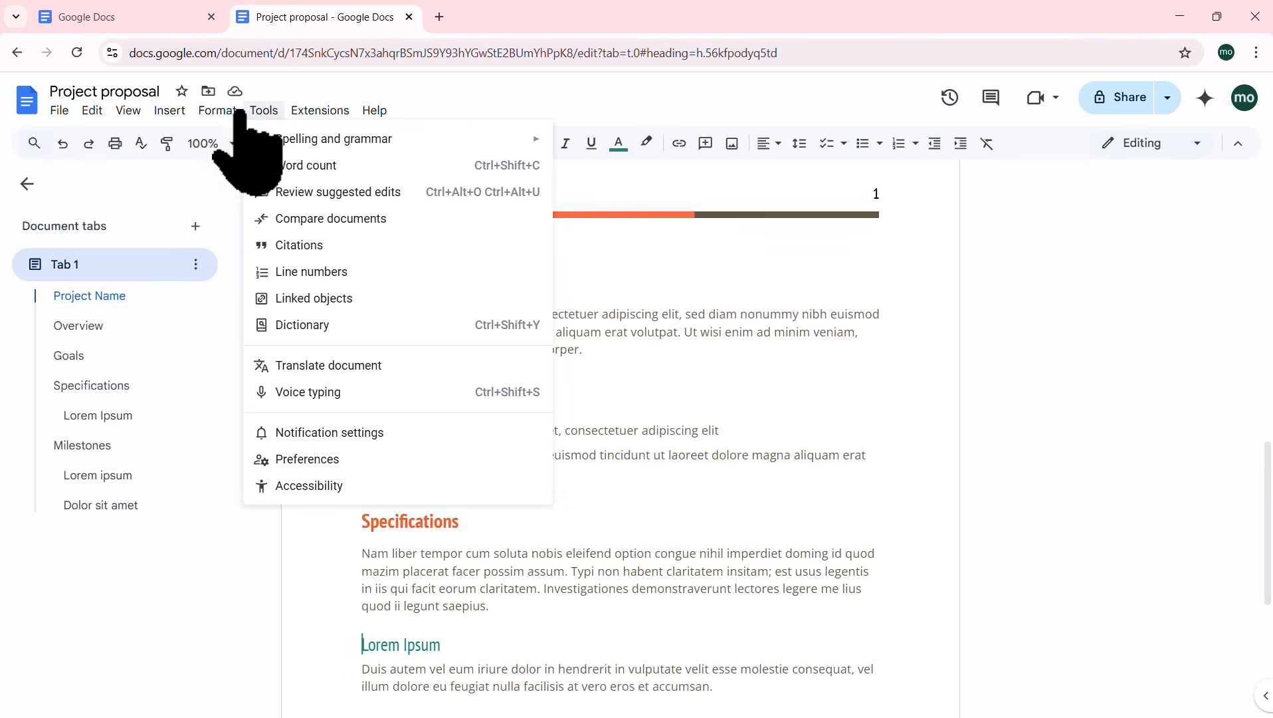
mouse_move(212, 114)
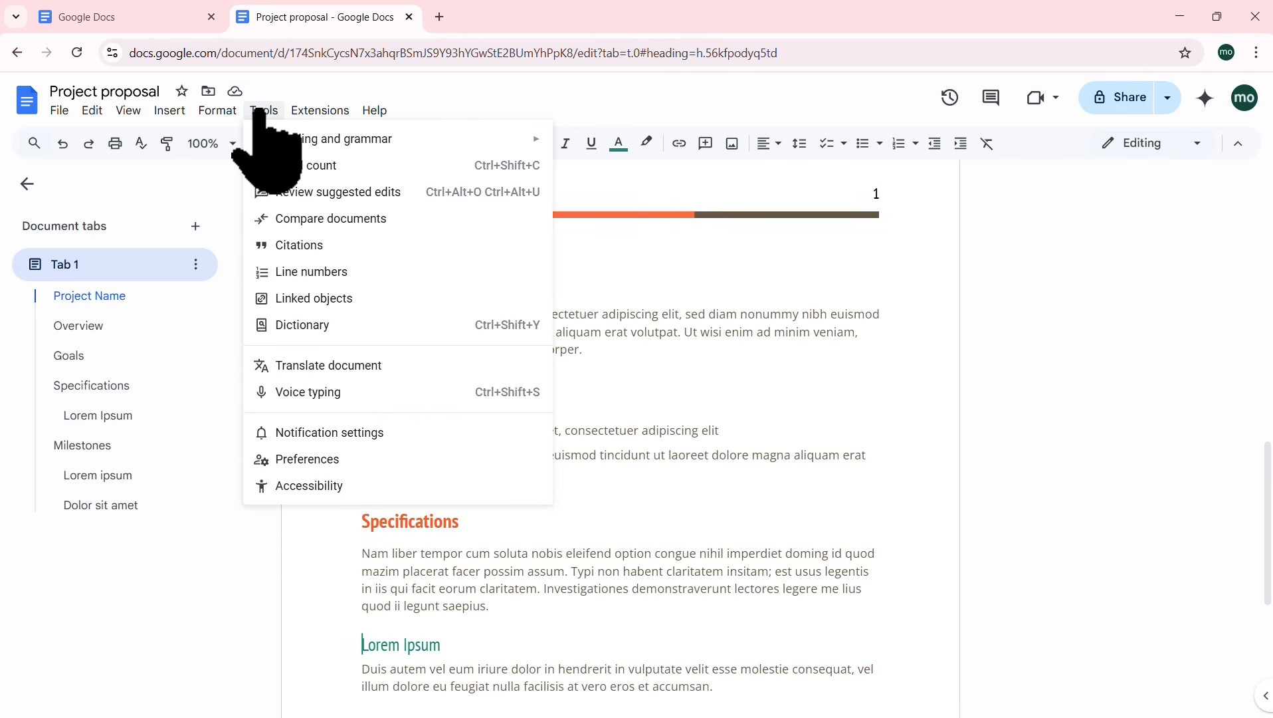
mouse_move(299, 114)
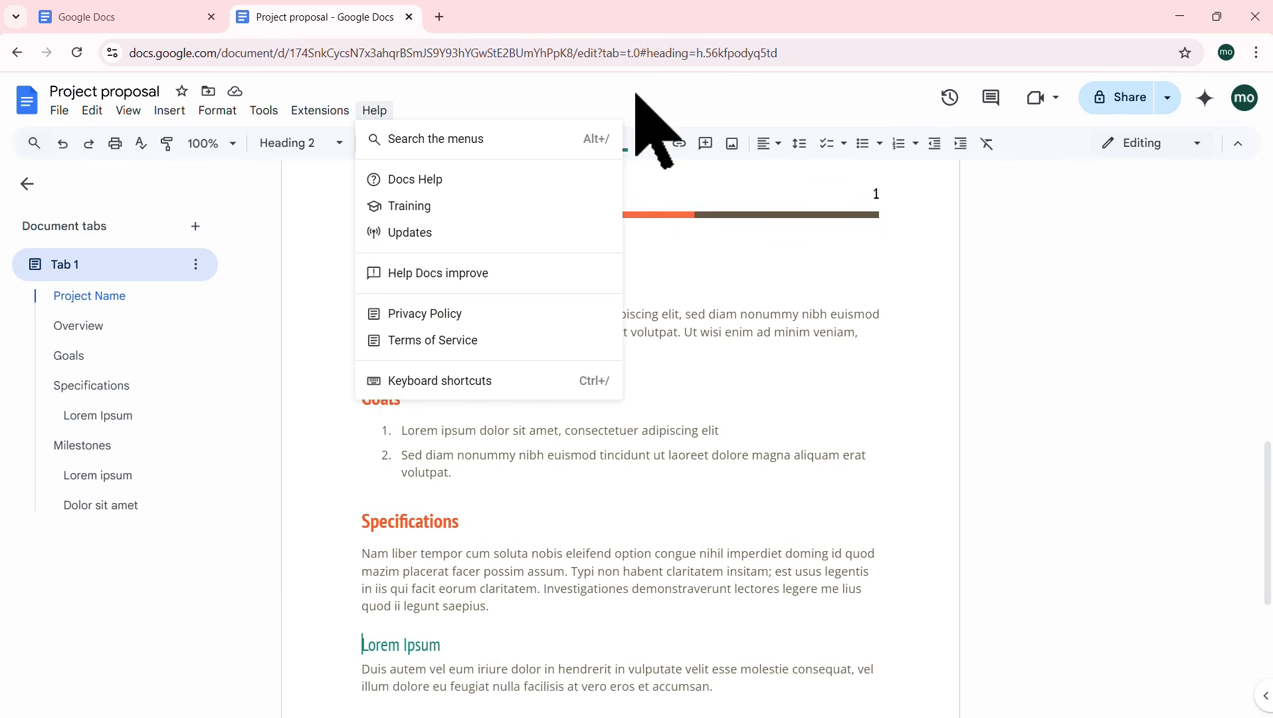
left_click(856, 103)
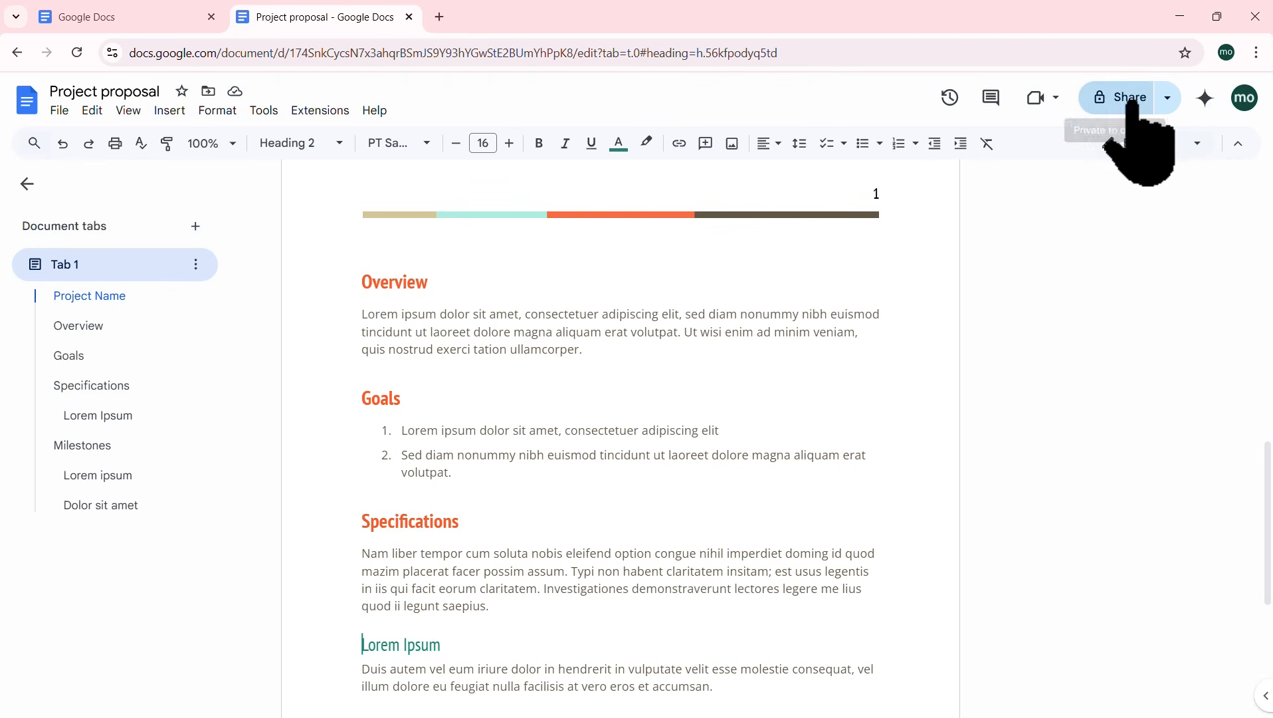
Step: Check the document's quick sharing options without copying the link, and hide and restore the menus
left_click(1167, 100)
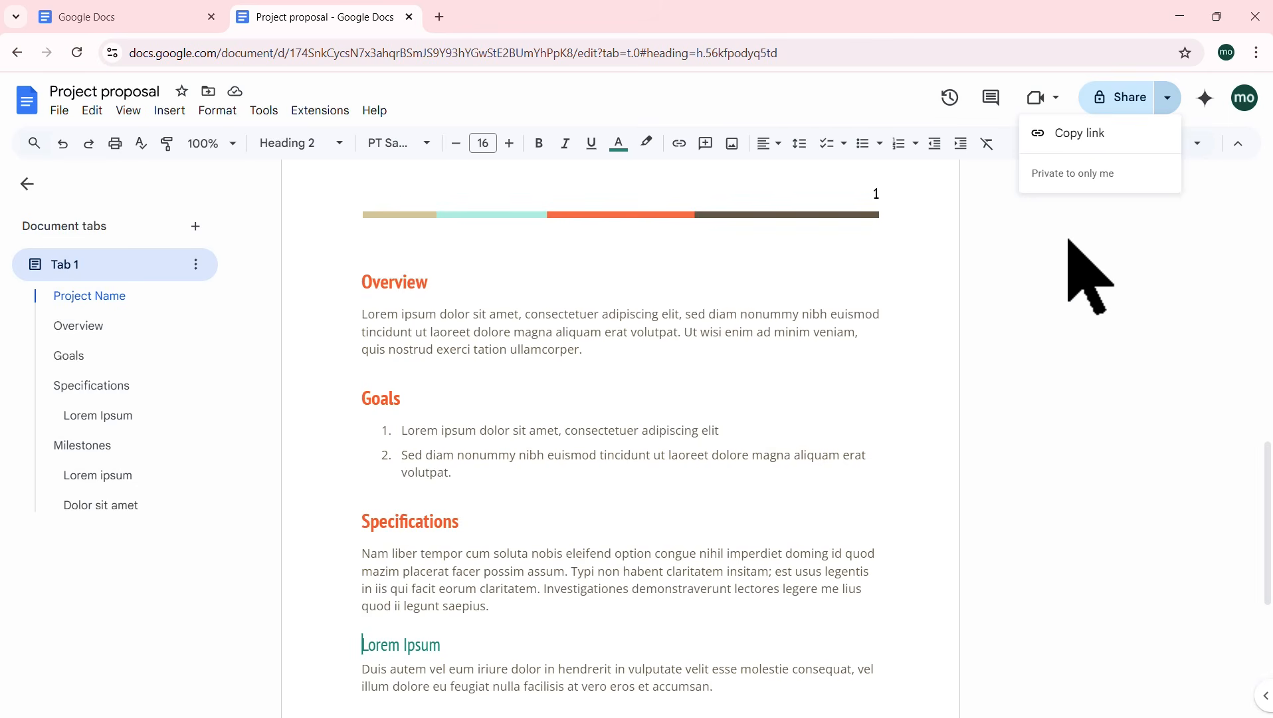
left_click(1067, 241)
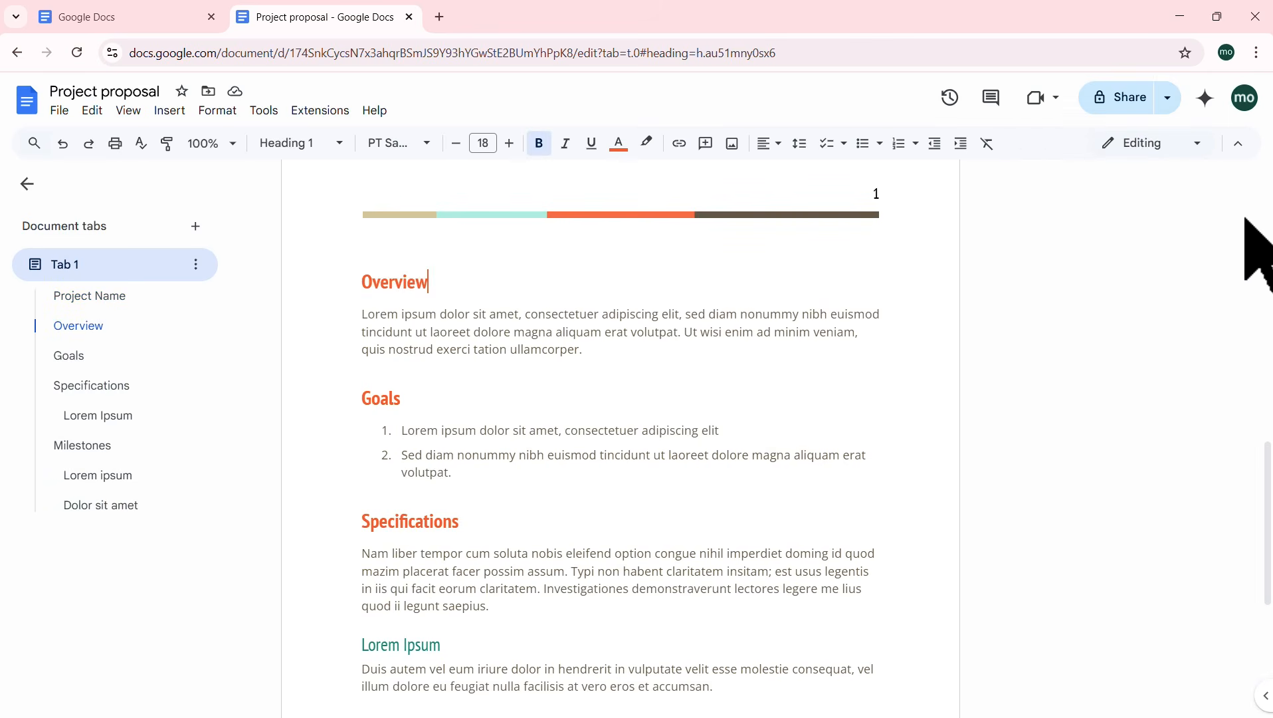
left_click(1238, 143)
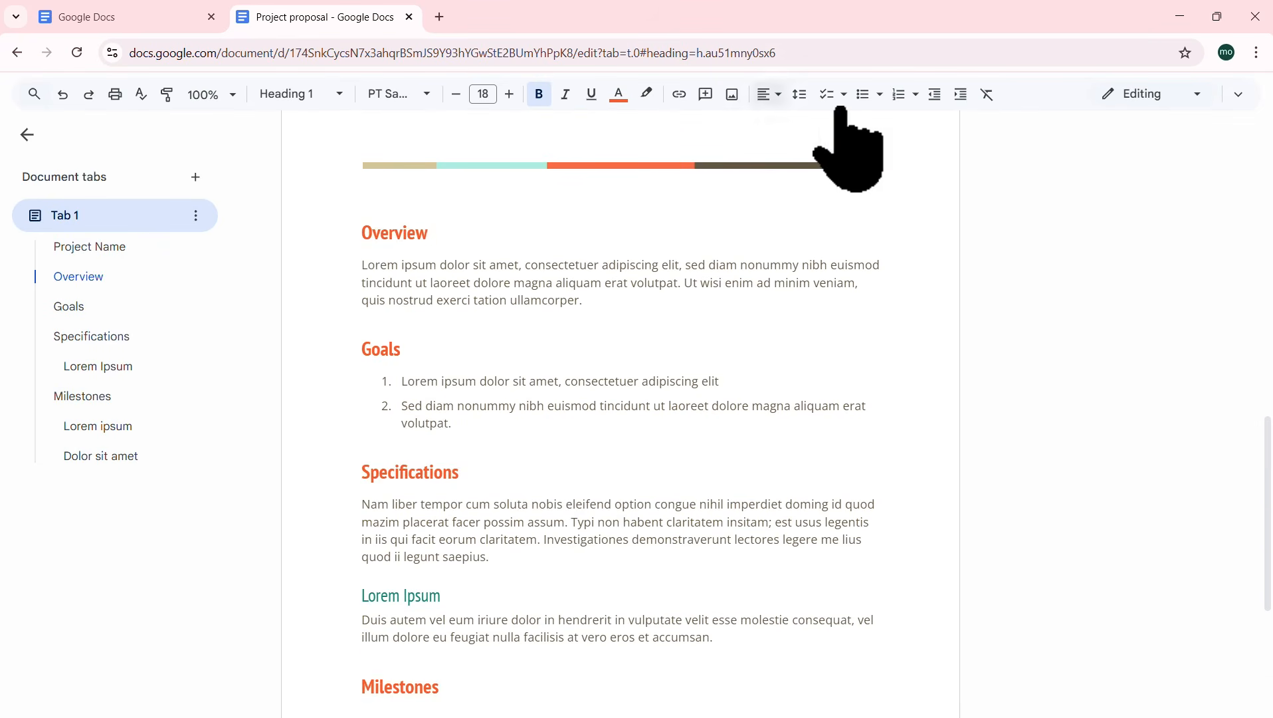
left_click(1238, 95)
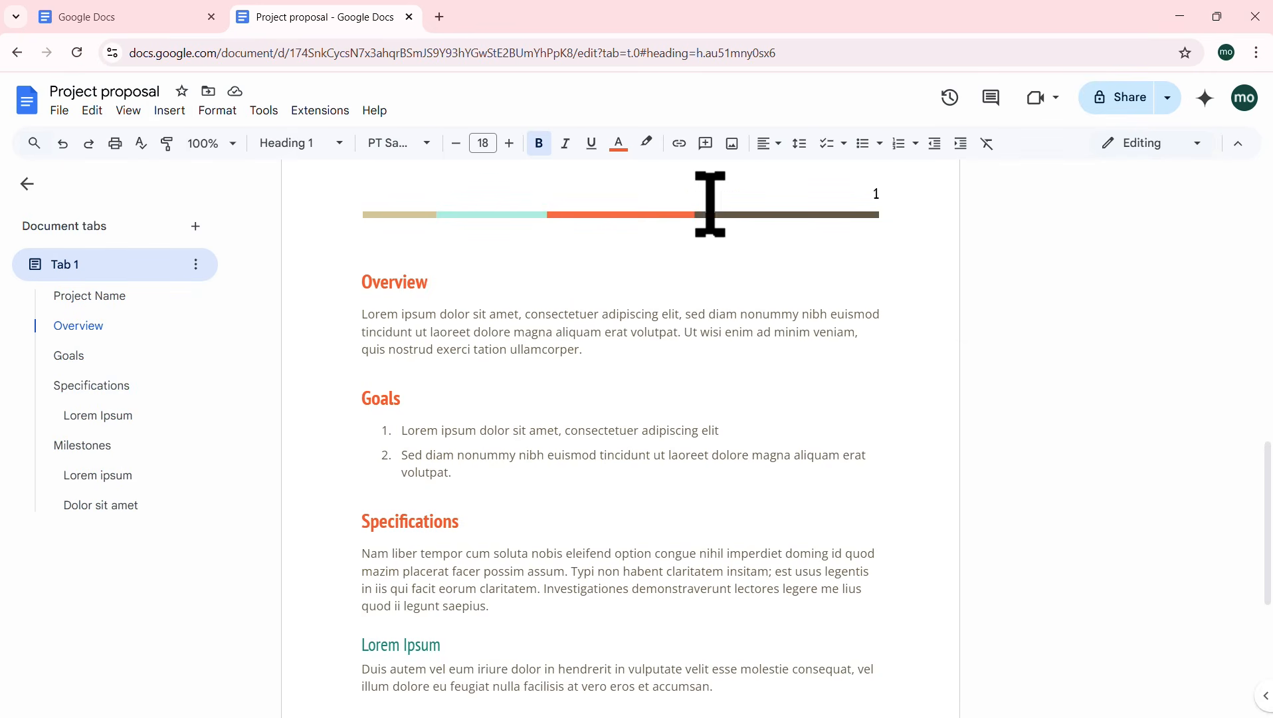
Step: Go over the proposal's layout once more, from the cover page to the Overview, Goals and Specifications sections
scroll(758, 322, "up", 3)
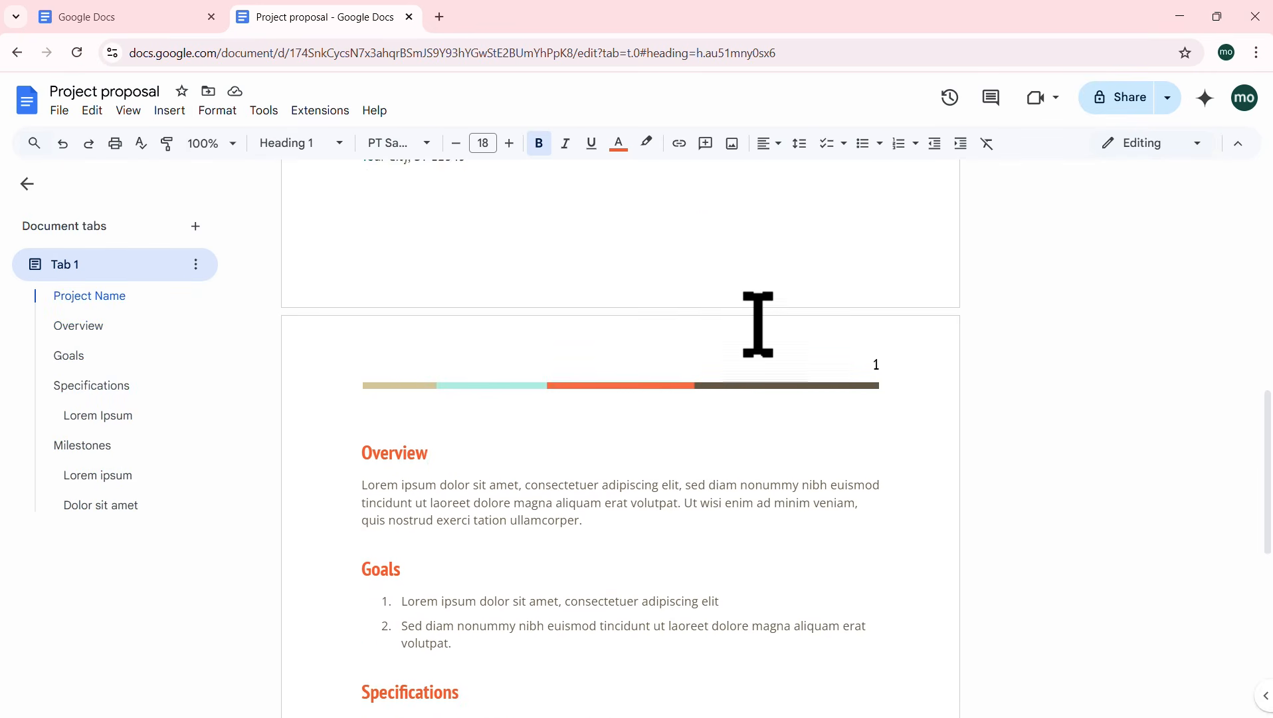
scroll(759, 324, "up", 2)
scroll(758, 324, "up", 10)
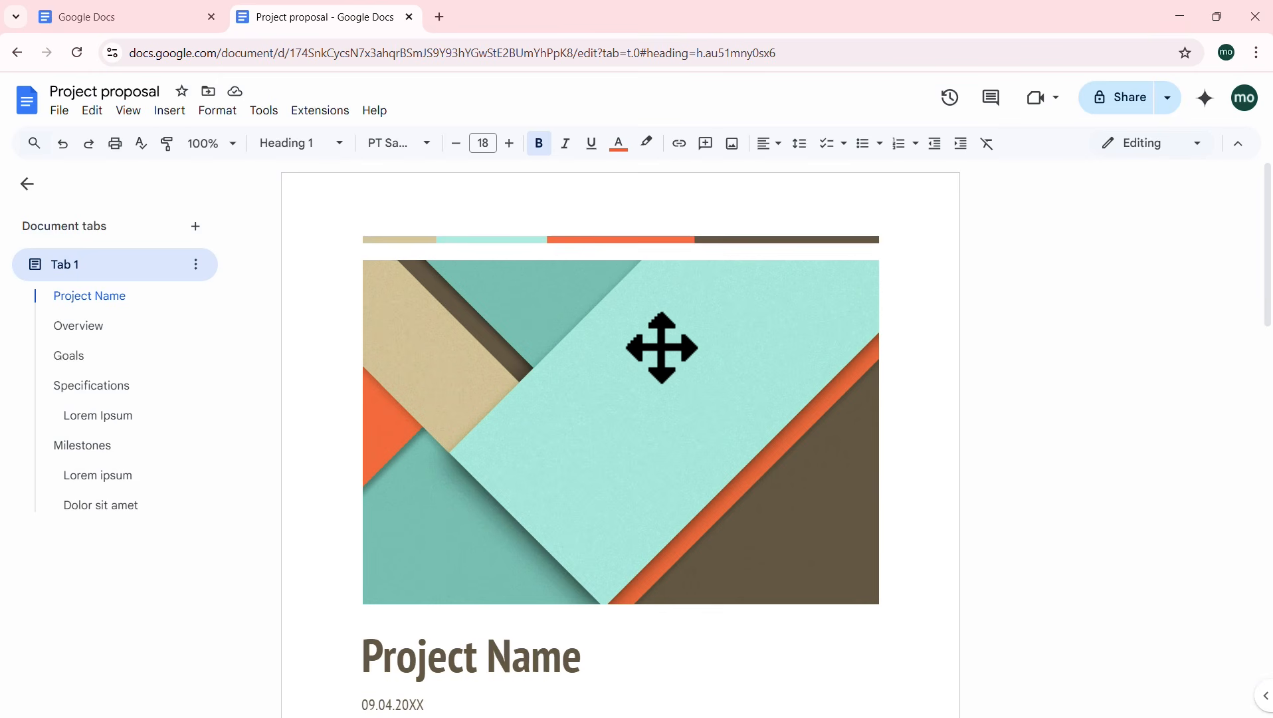
scroll(705, 347, "down", 3)
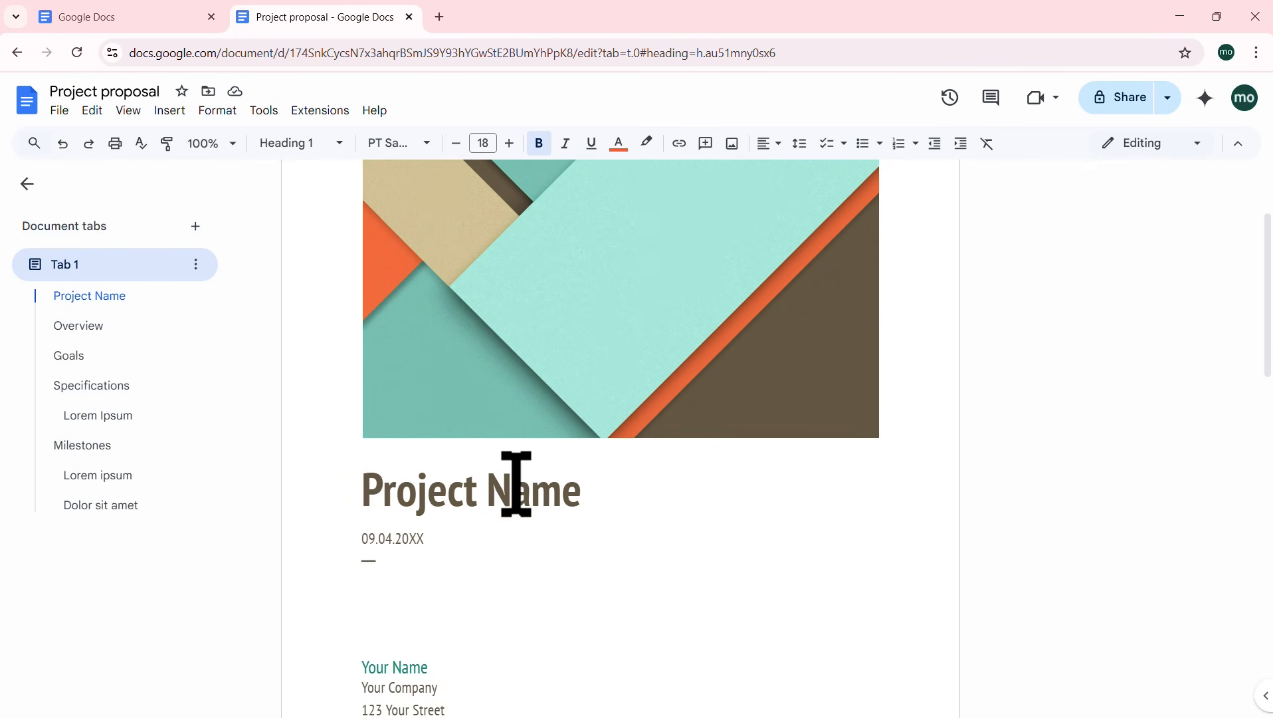
scroll(516, 484, "down", 9)
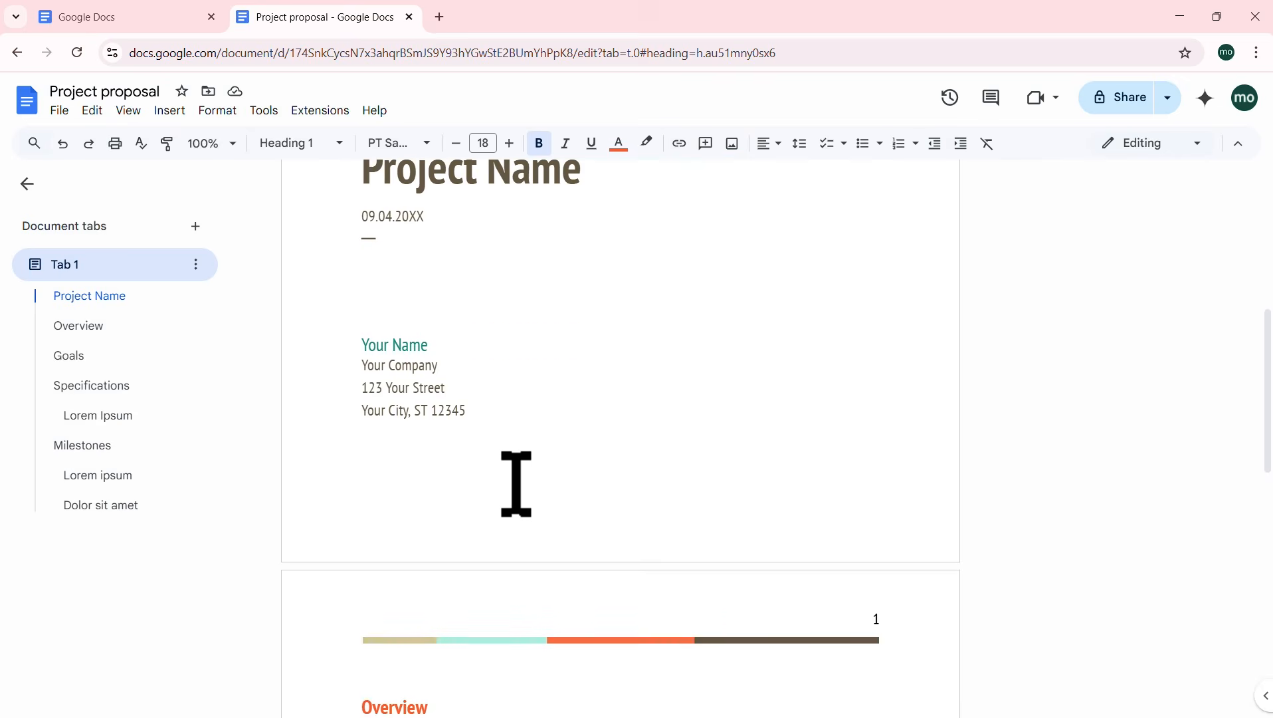
scroll(516, 483, "down", 1)
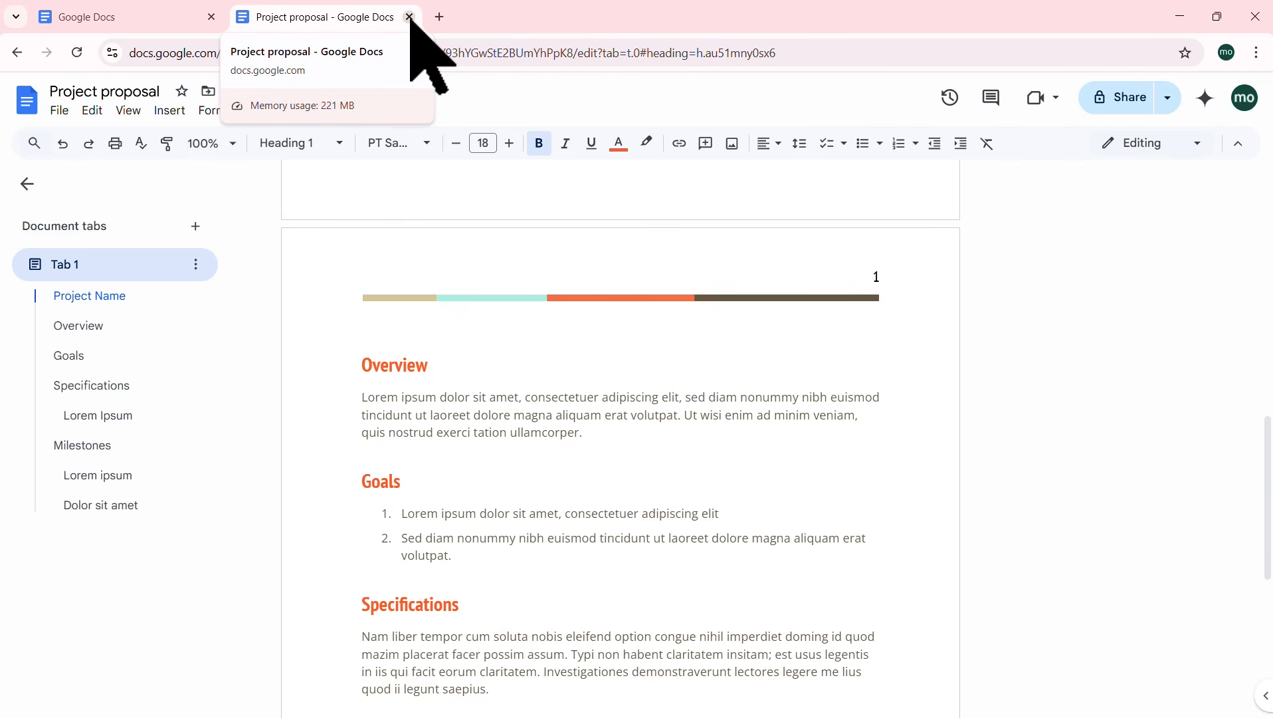
Step: Create a new blank document from the open proposal and dismiss the introduction to document tabs
left_click(59, 110)
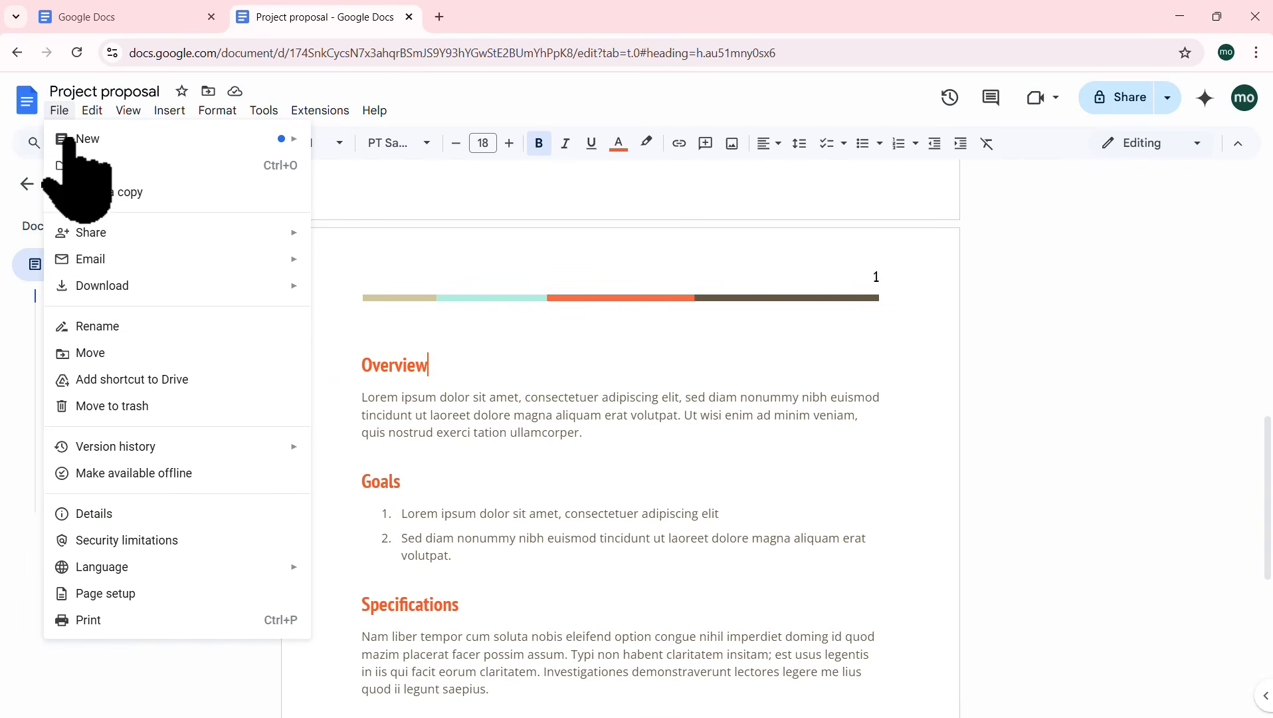
mouse_move(220, 135)
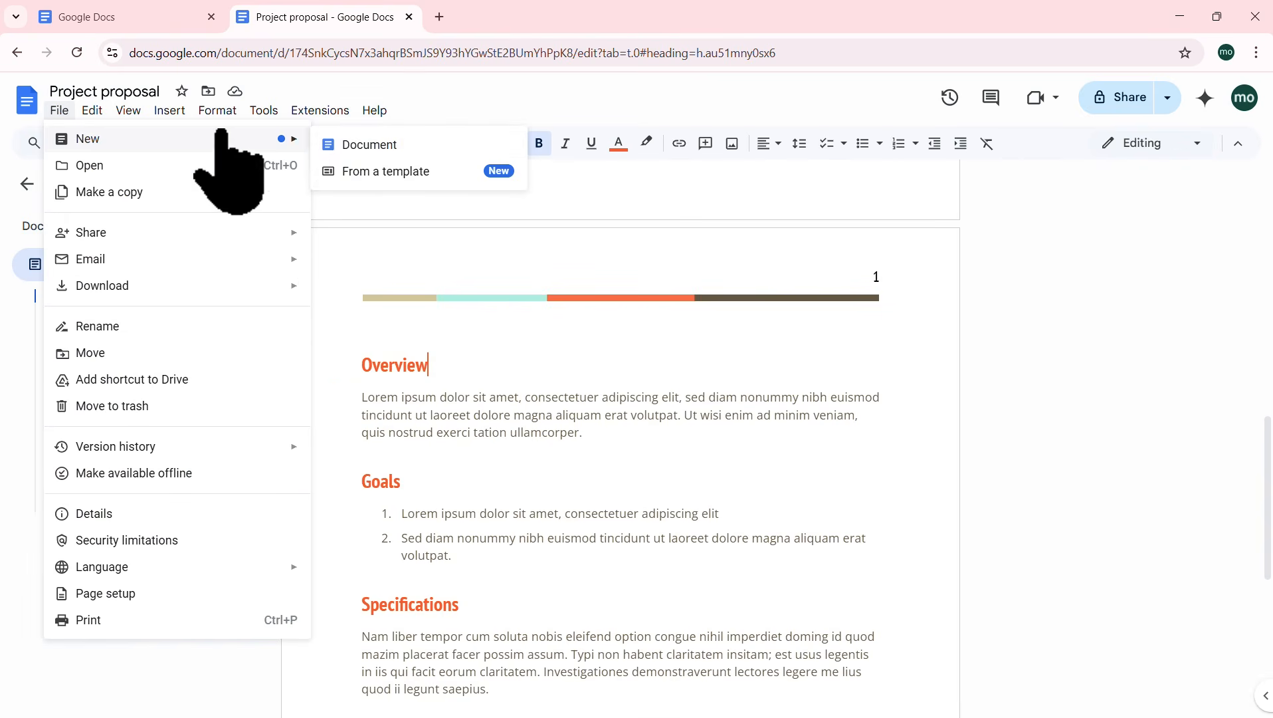
left_click(382, 148)
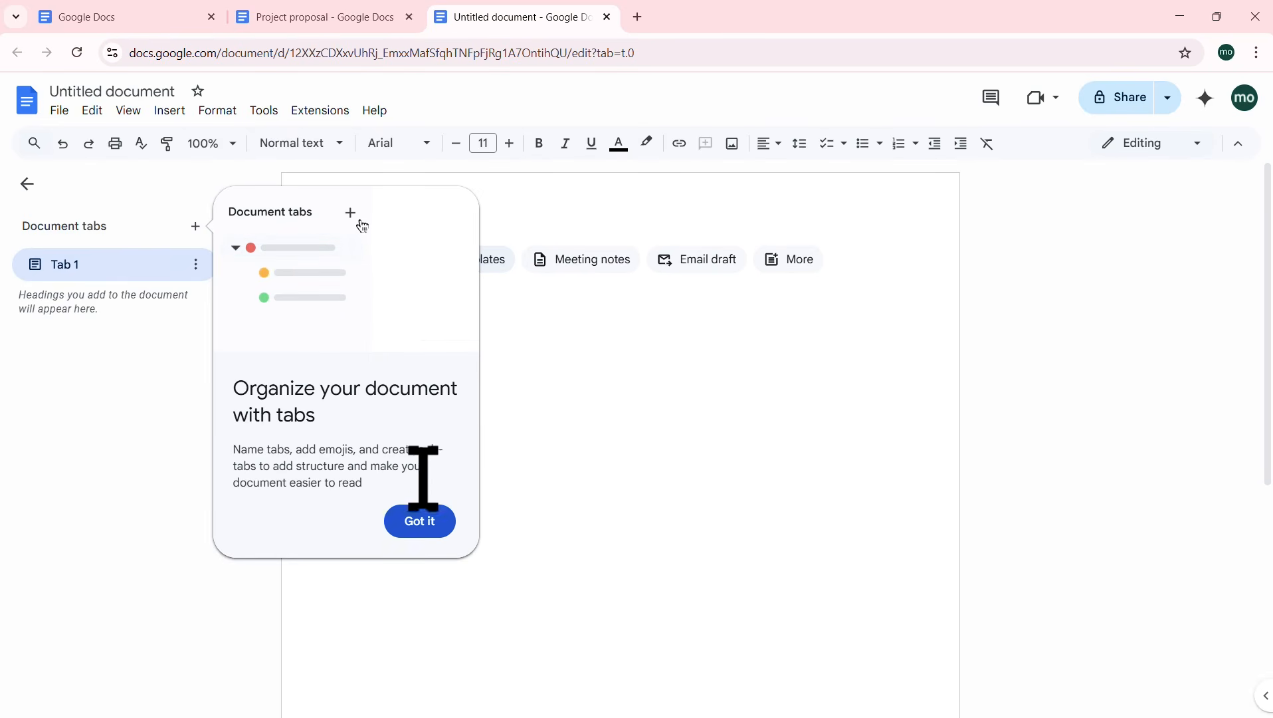
left_click(419, 523)
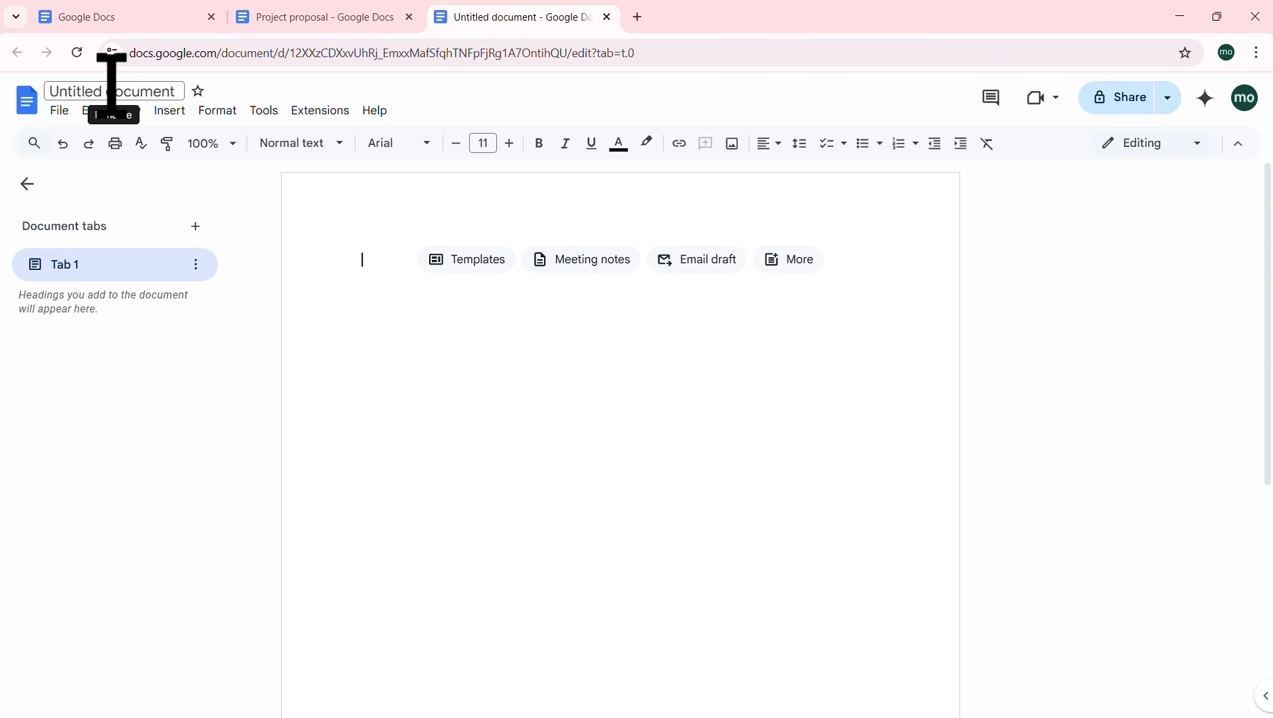
Step: Rename the untitled document as Project Tracking and return to its empty page
left_click(110, 86)
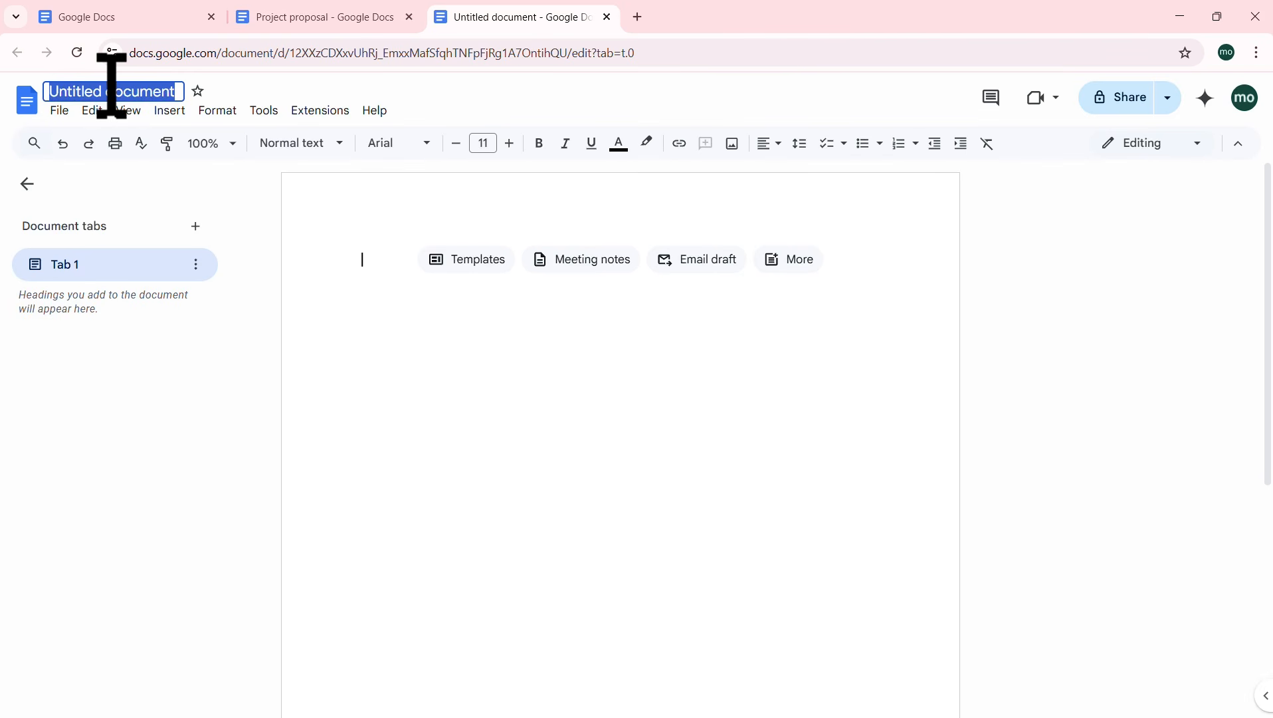
type("Project Tracking")
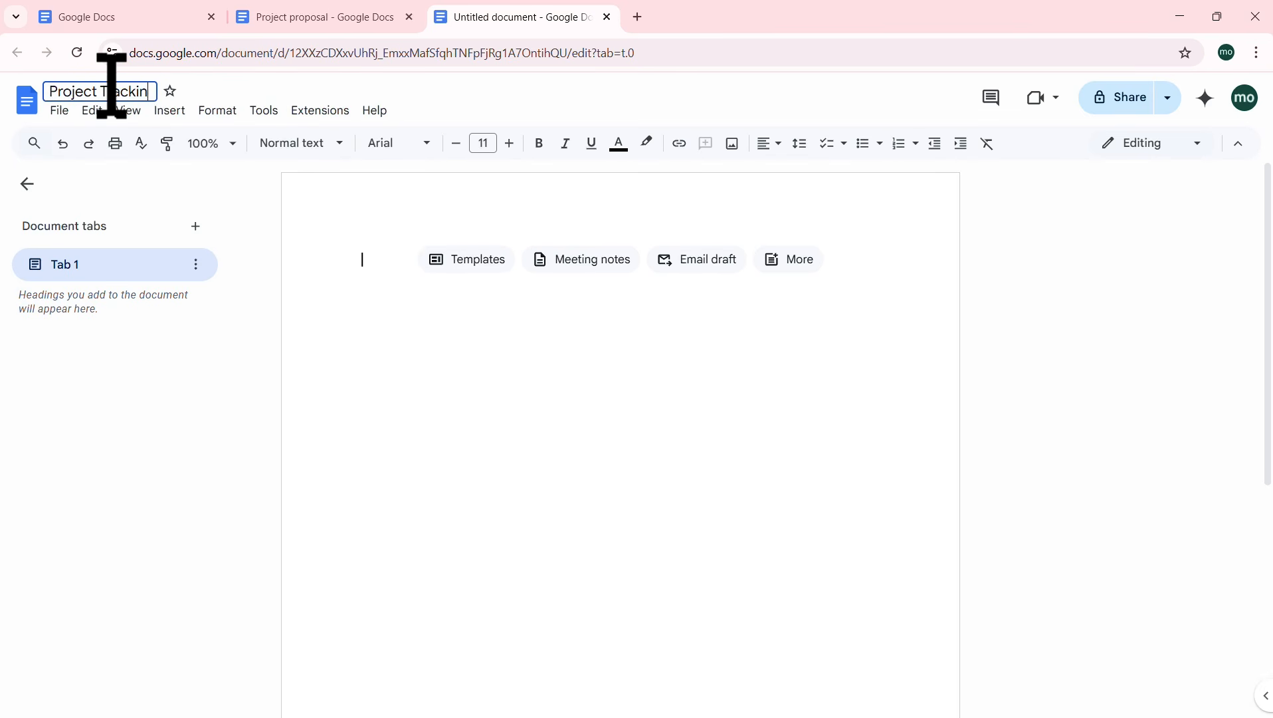
left_click(361, 274)
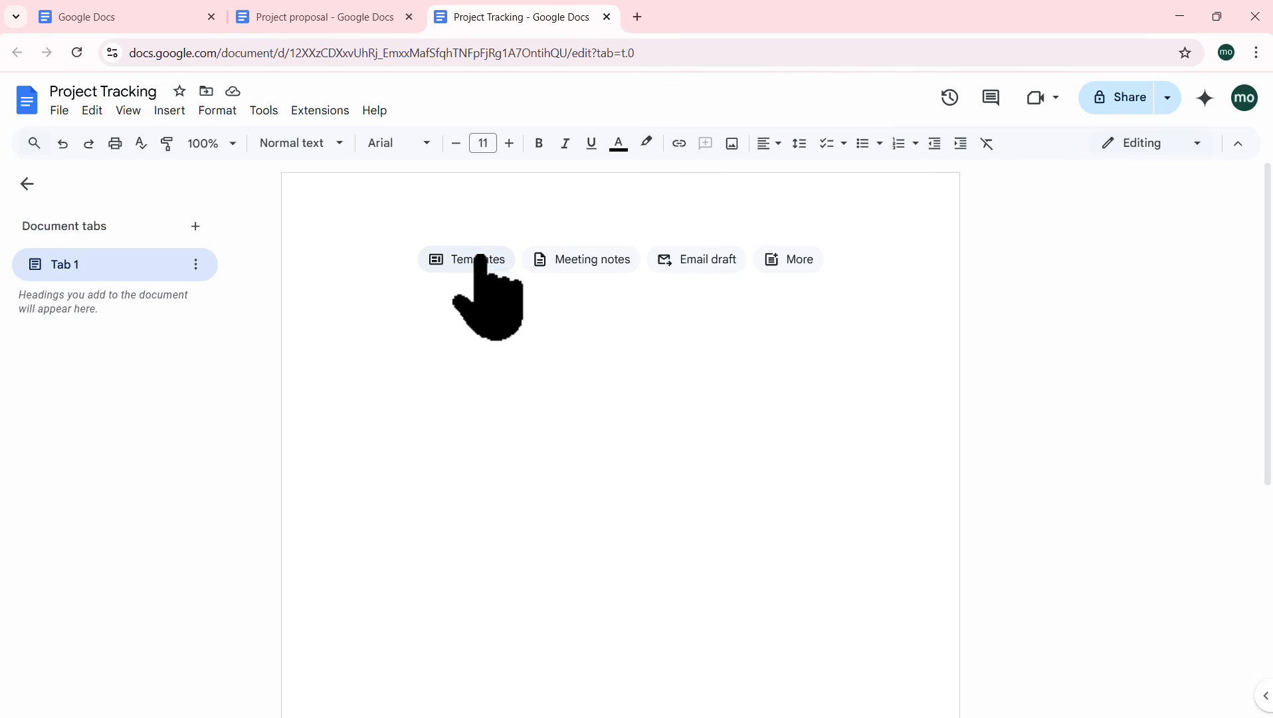
Step: Look over the quick-start suggestions and building blocks, including meeting notes, email draft and the project management set, without inserting any
left_click(591, 261)
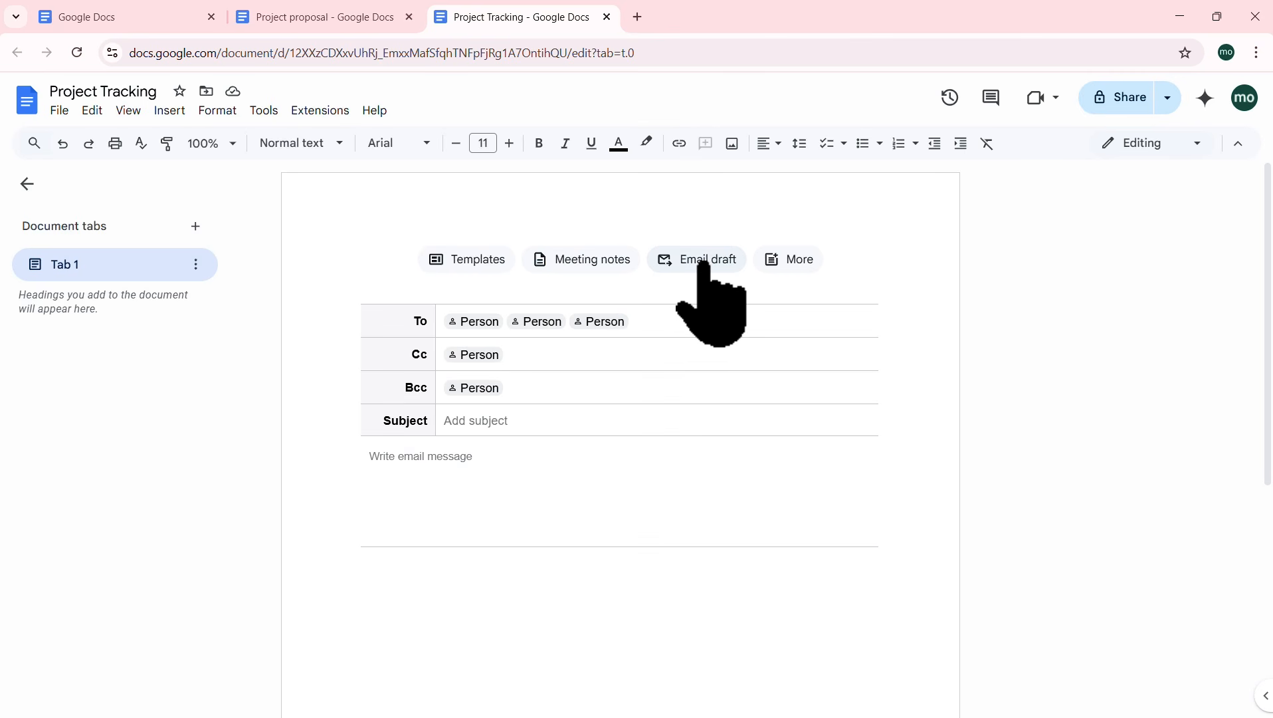
left_click(799, 263)
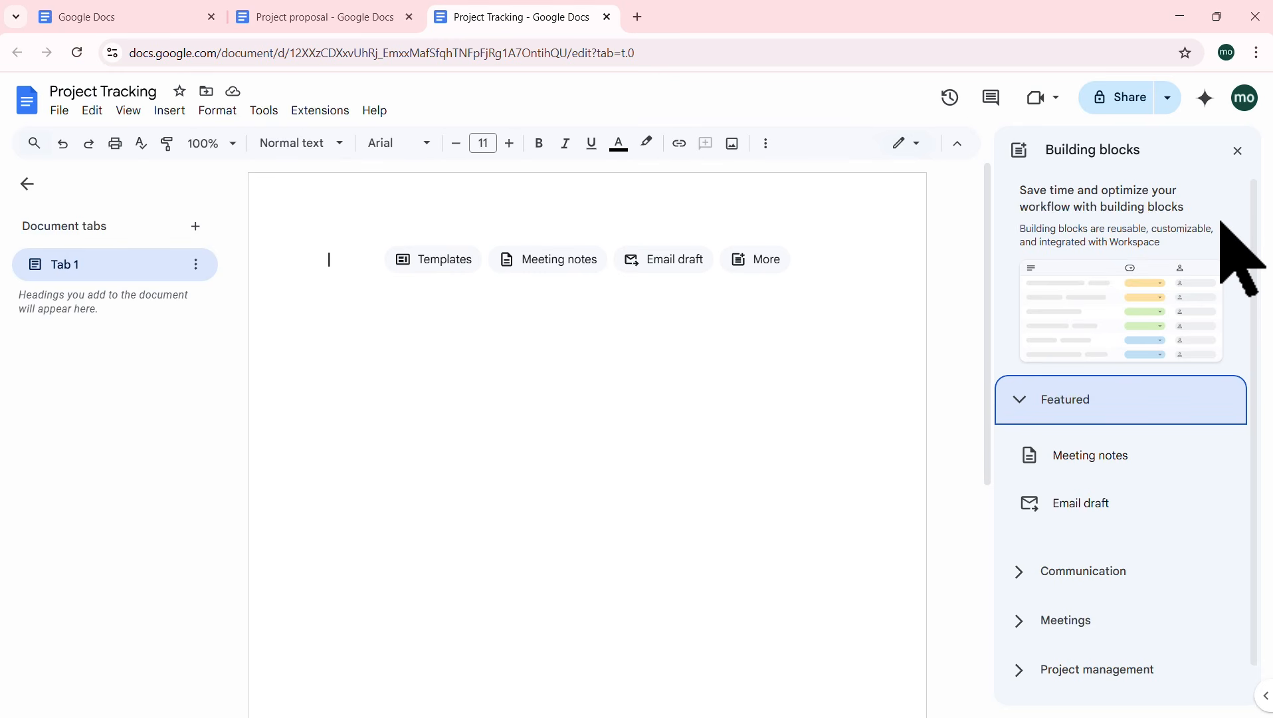
mouse_move(1095, 457)
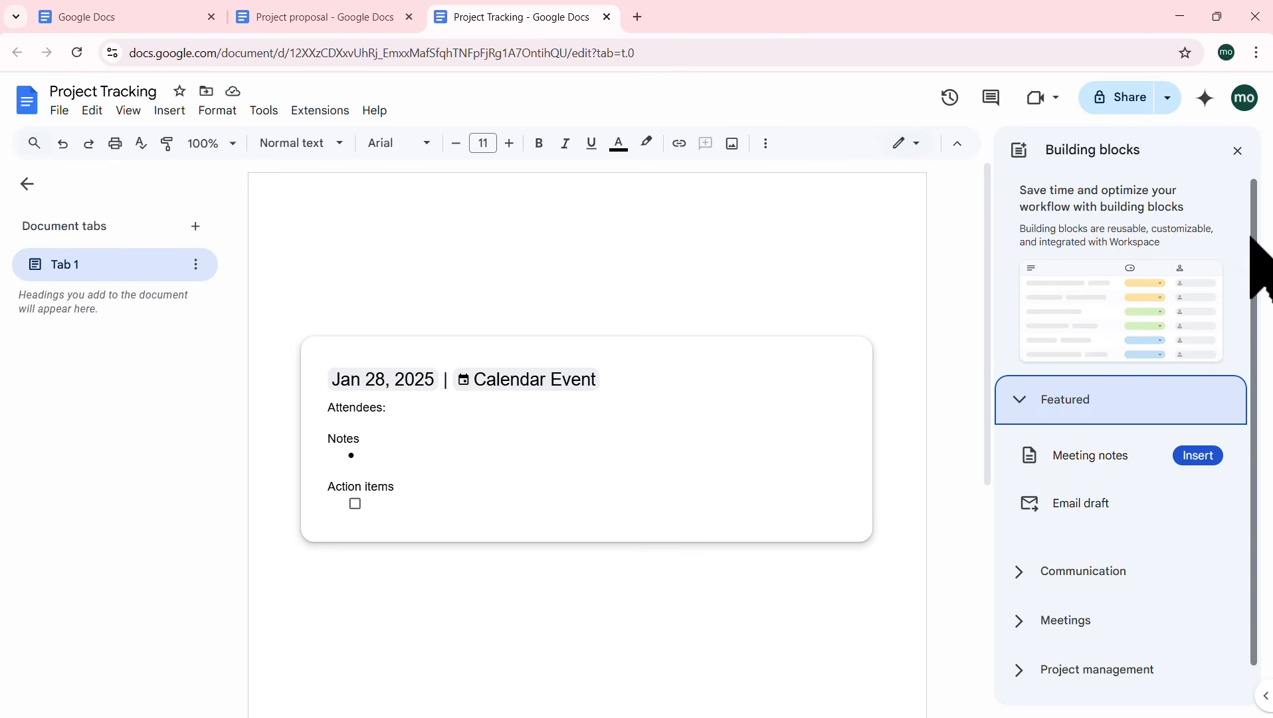
left_click_drag(1259, 236, 1256, 276)
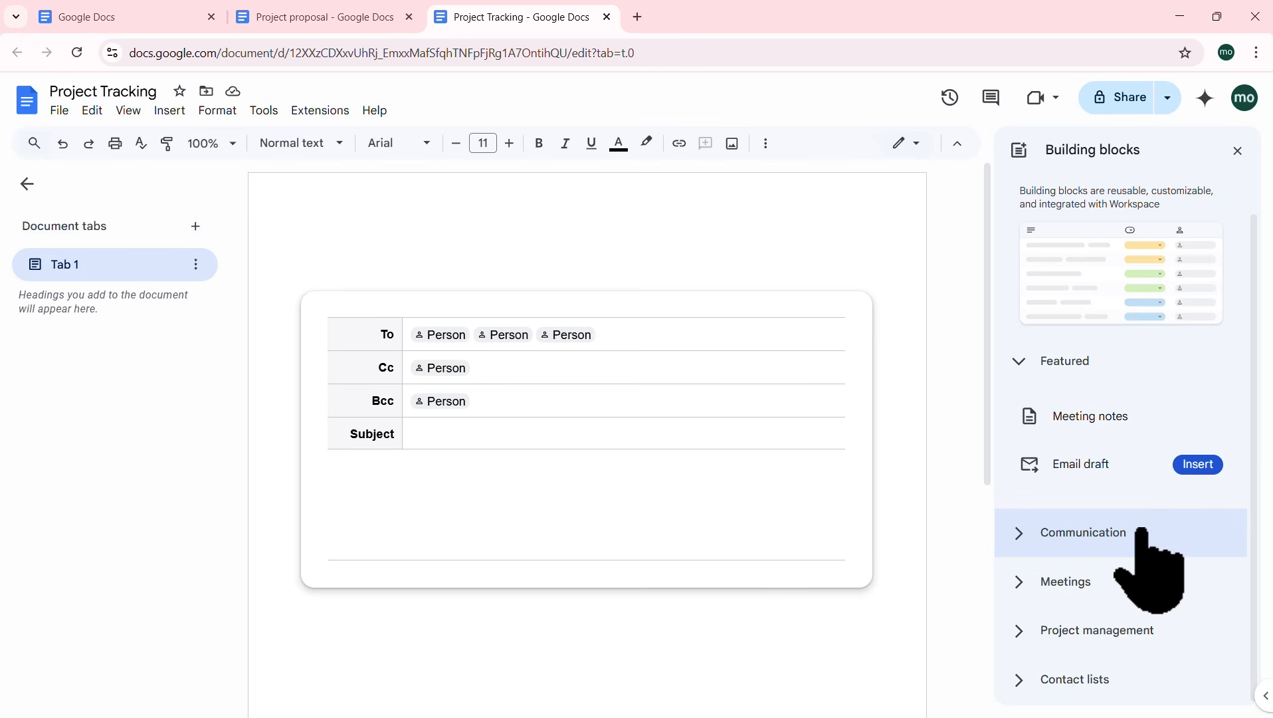
left_click(1014, 632)
left_click_drag(1251, 339, 1251, 492)
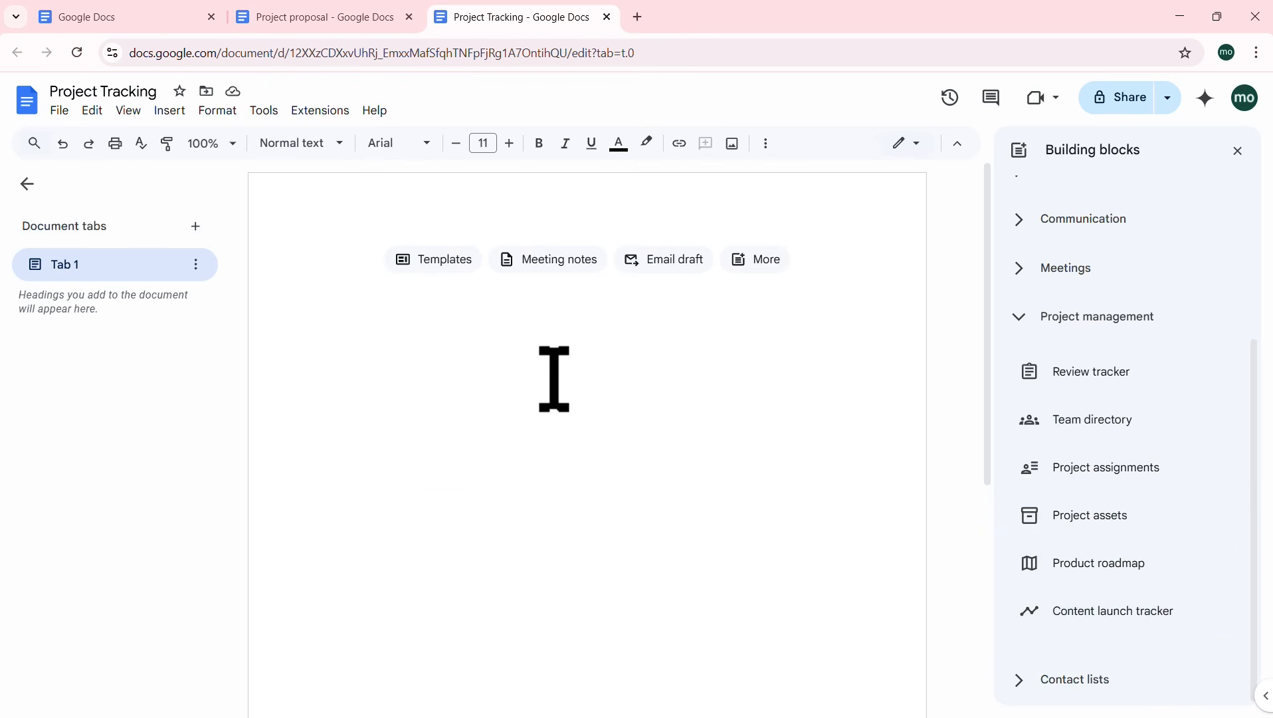
left_click(1237, 150)
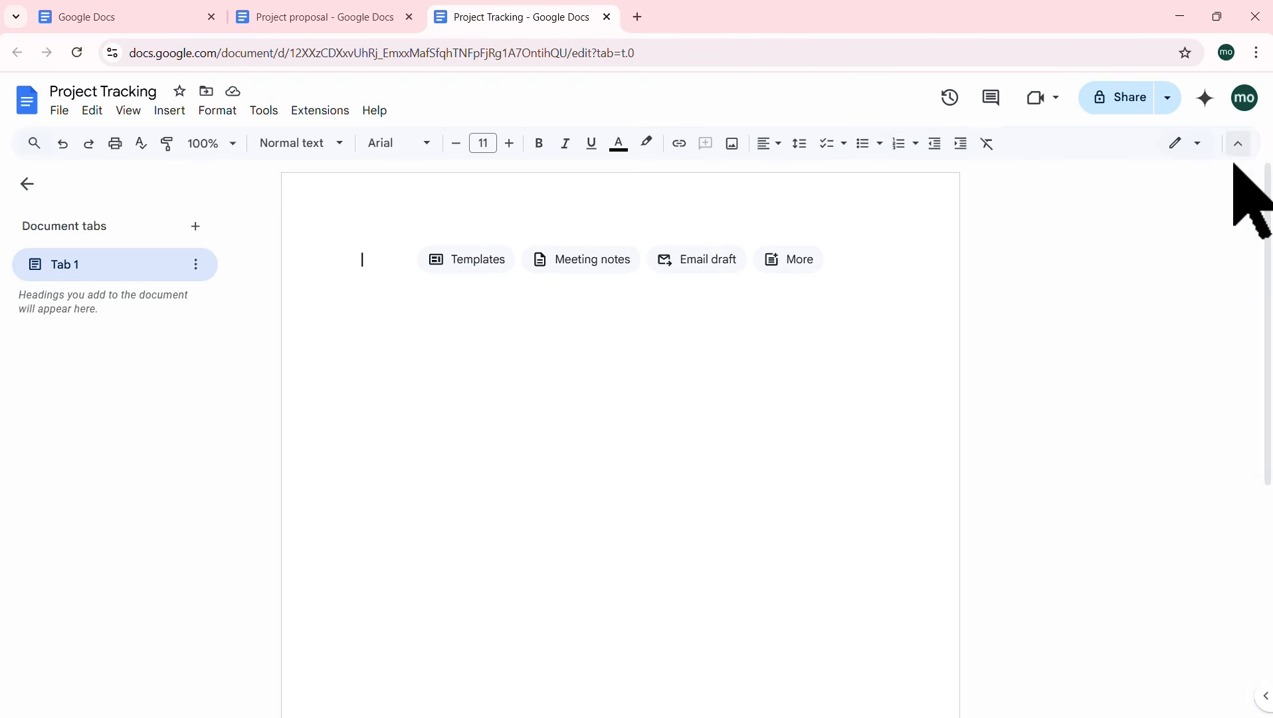
left_click(166, 111)
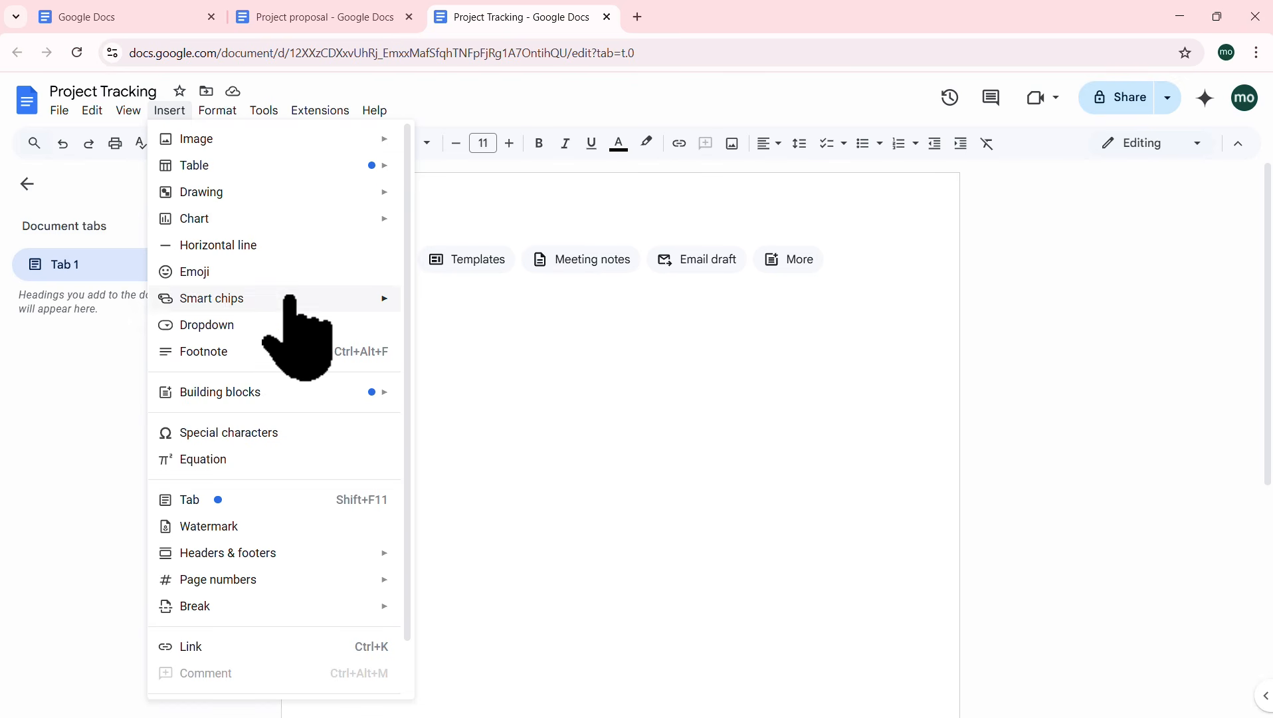
mouse_move(376, 393)
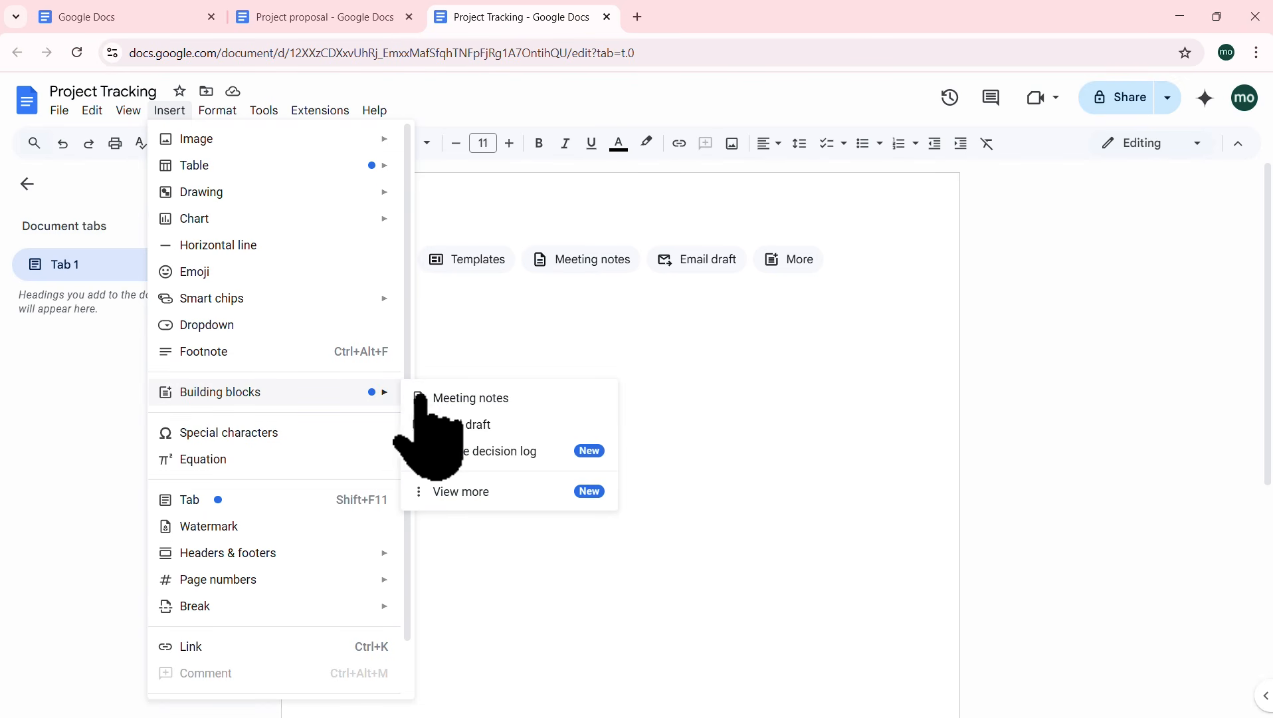
Step: Enter Project Tracking as the first line of the page and start a new line below it
left_click(446, 272)
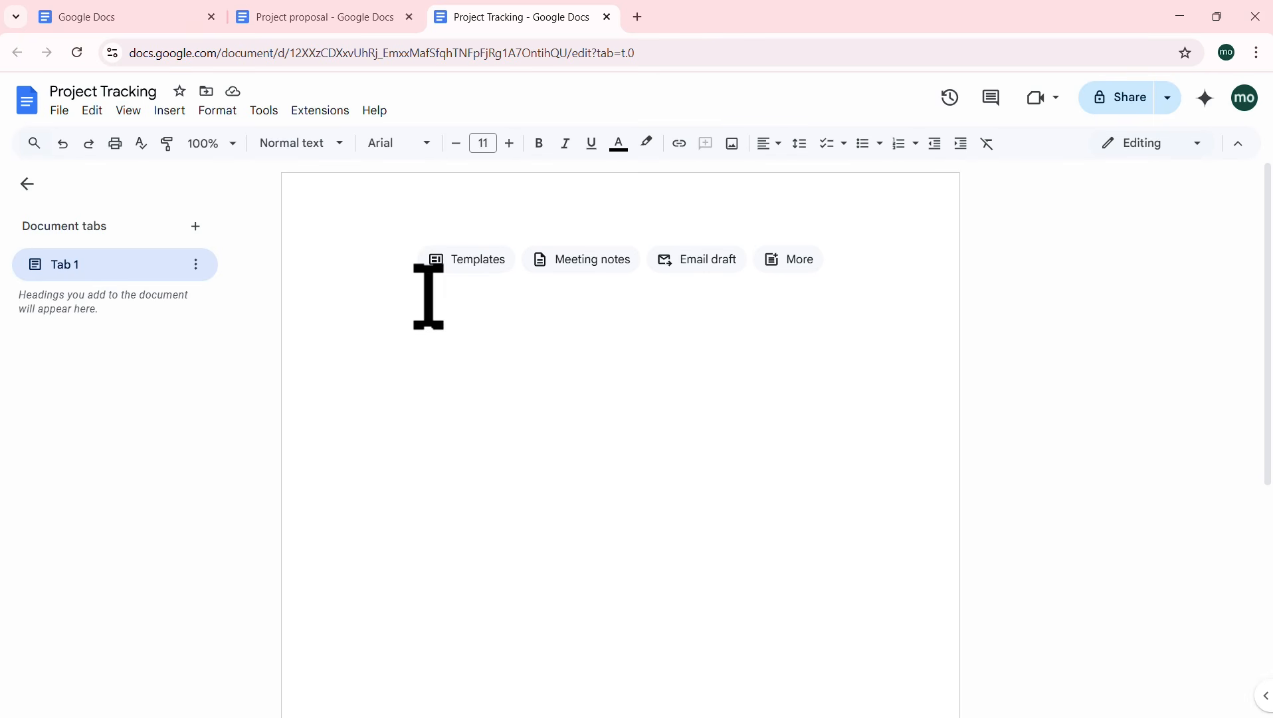
type("Project Tracking")
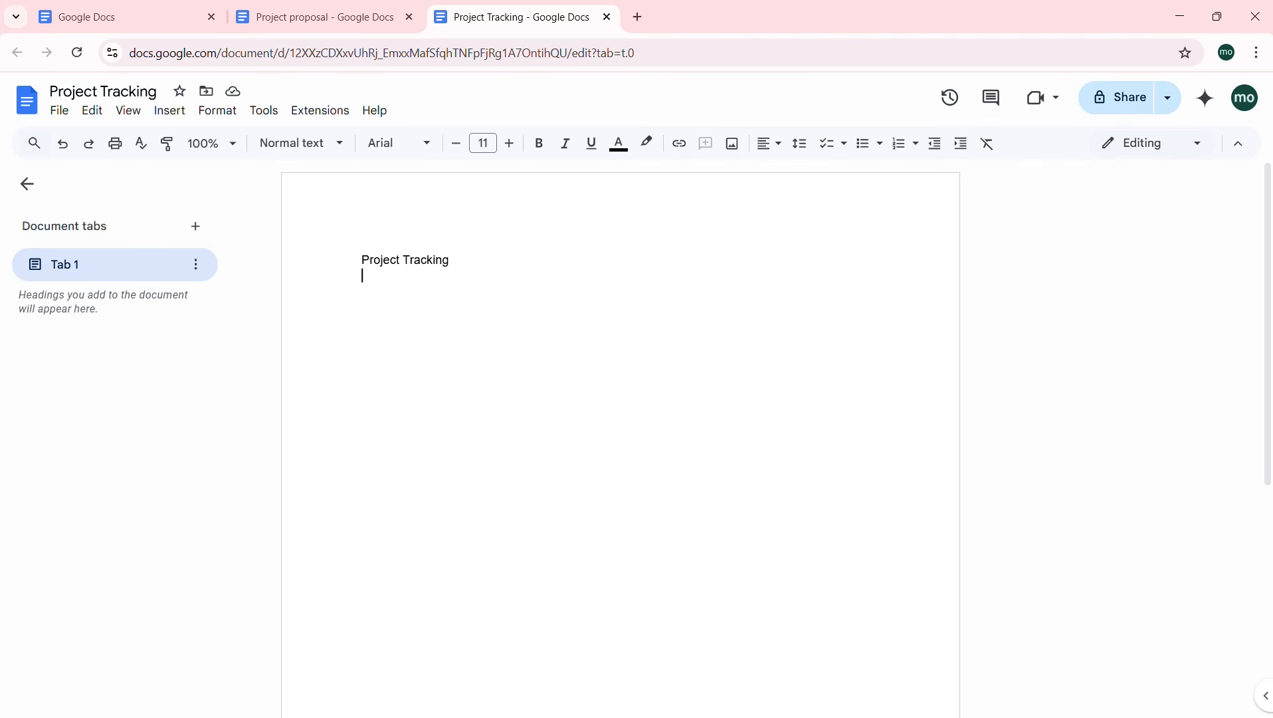
Step: Switch to the Notepad file 1-Project Template.txt and read through its sections from Project Name to Related Documents
key("alt+Tab")
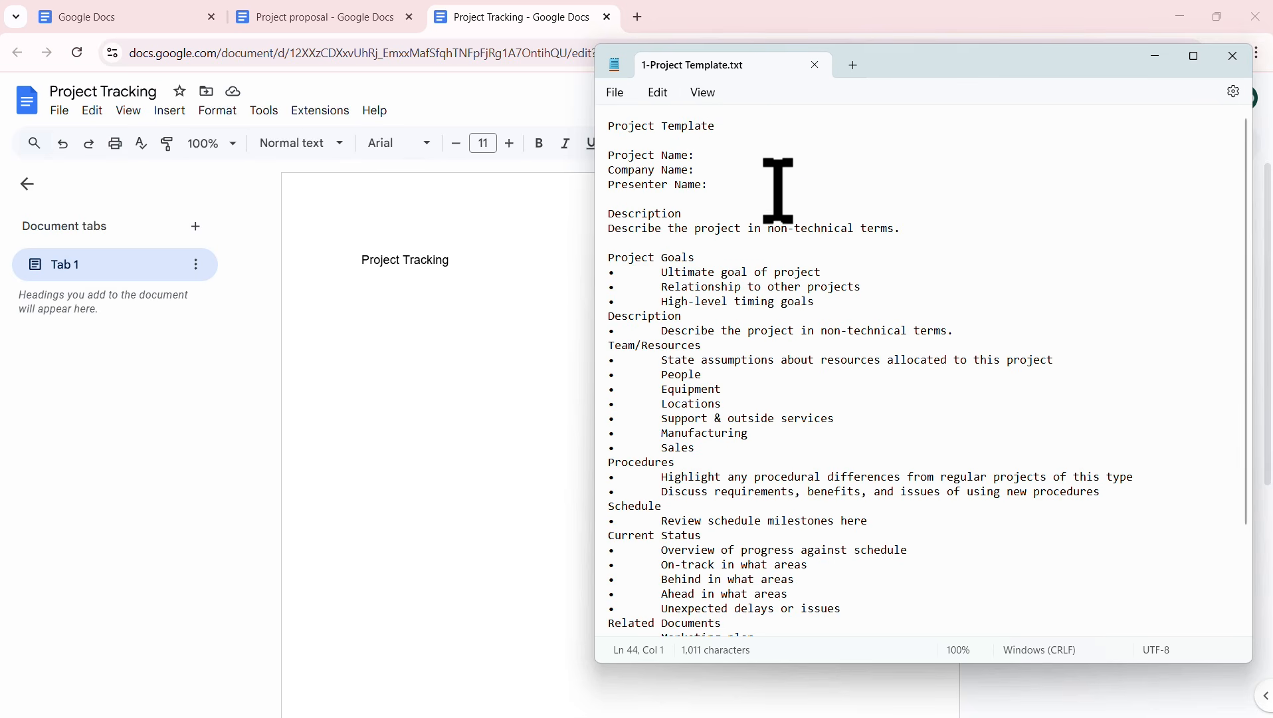
left_click(758, 184)
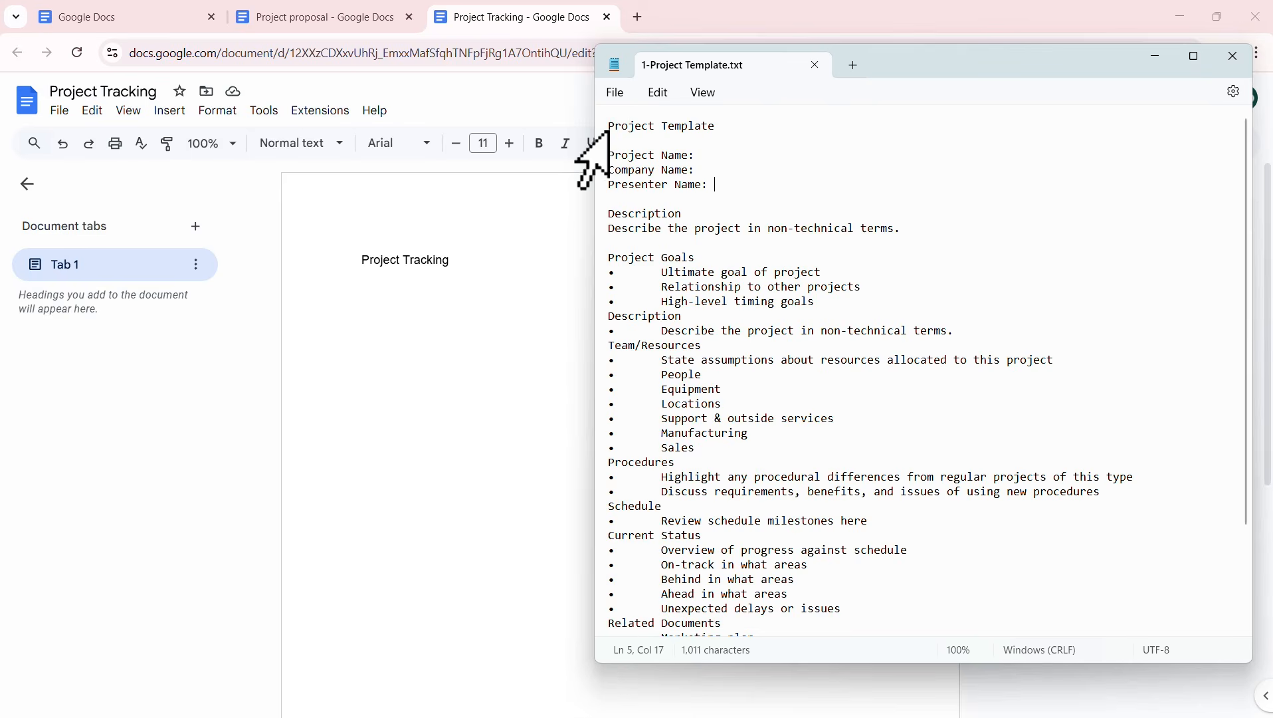
left_click_drag(610, 155, 874, 303)
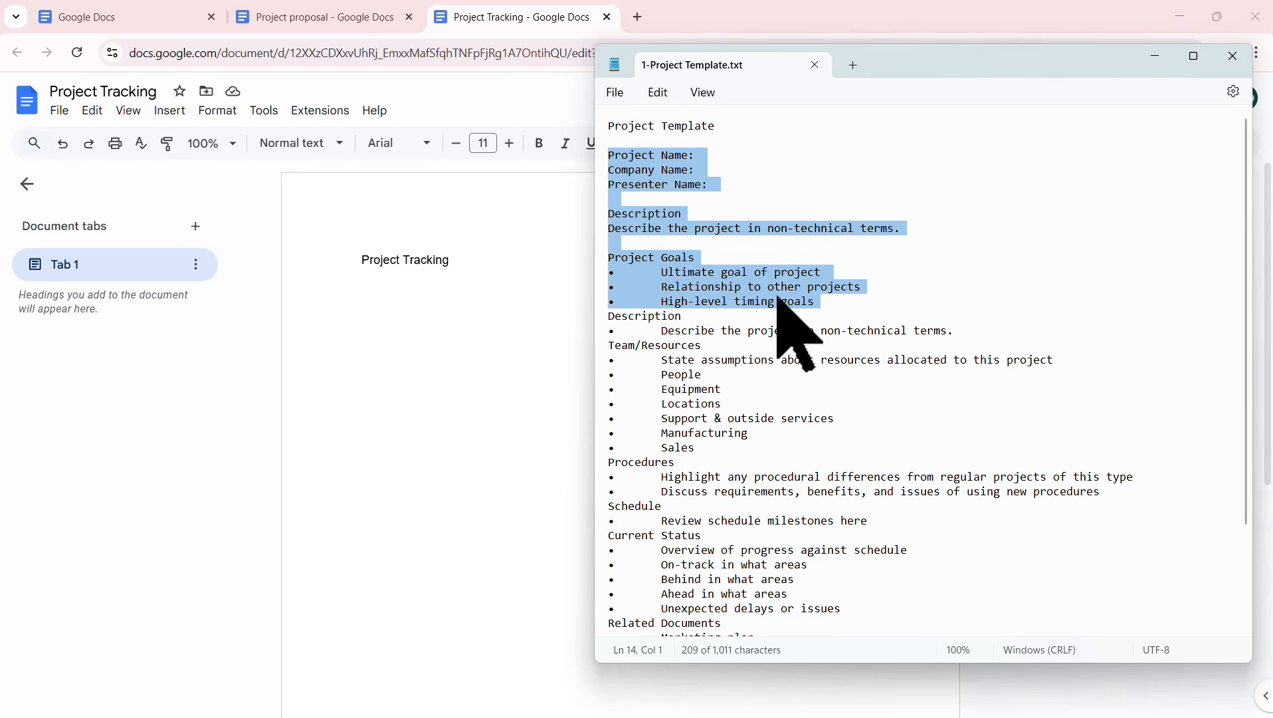
scroll(777, 306, "down", 3)
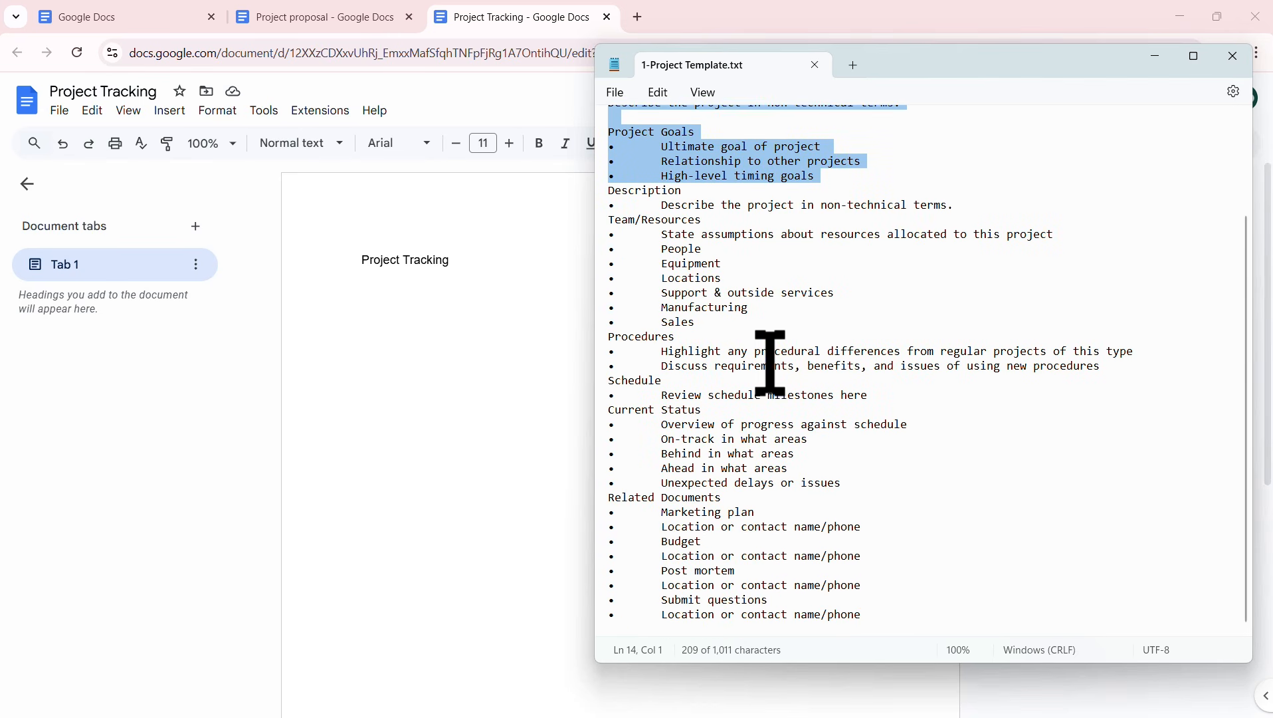
scroll(798, 352, "up", 2)
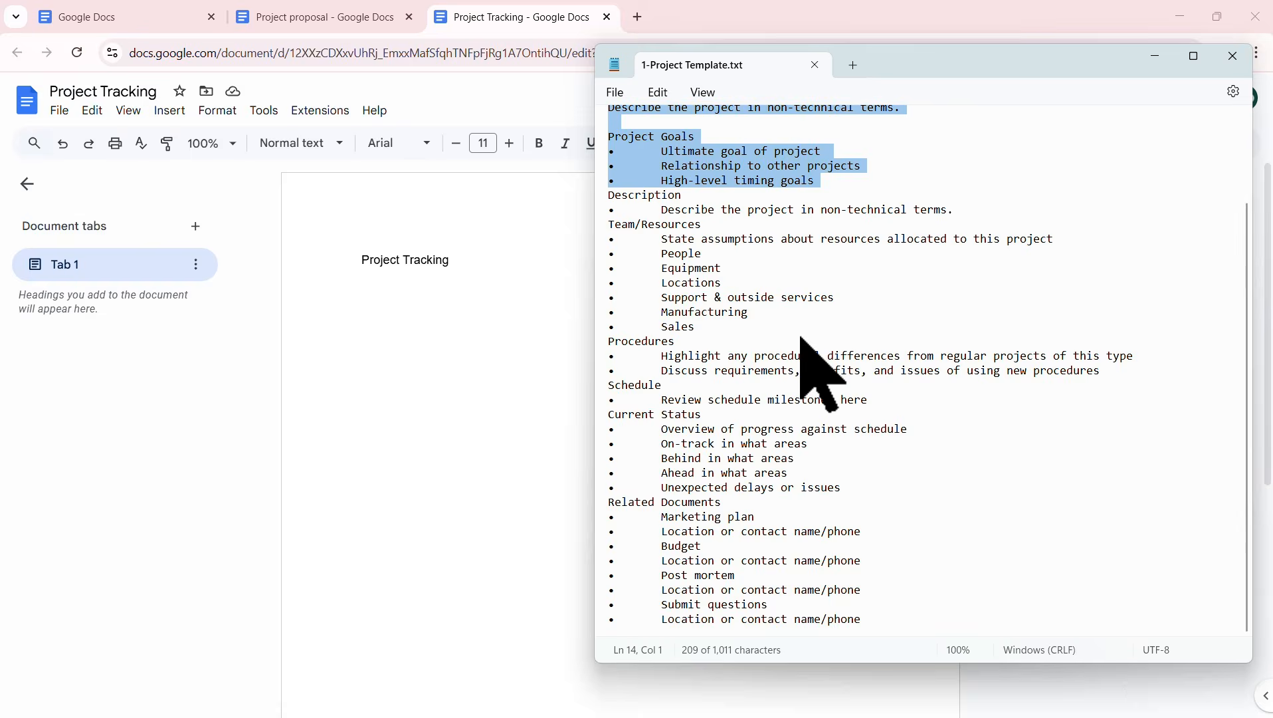
scroll(804, 339, "up", 1)
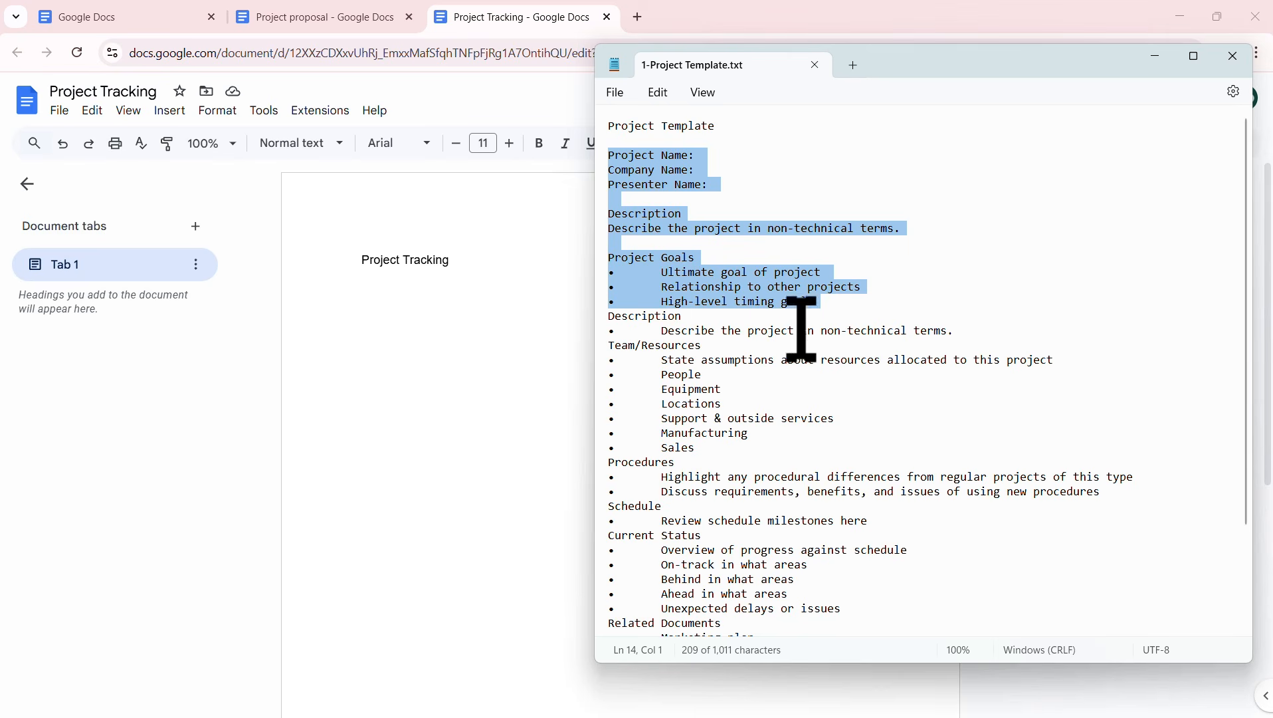
left_click(804, 360)
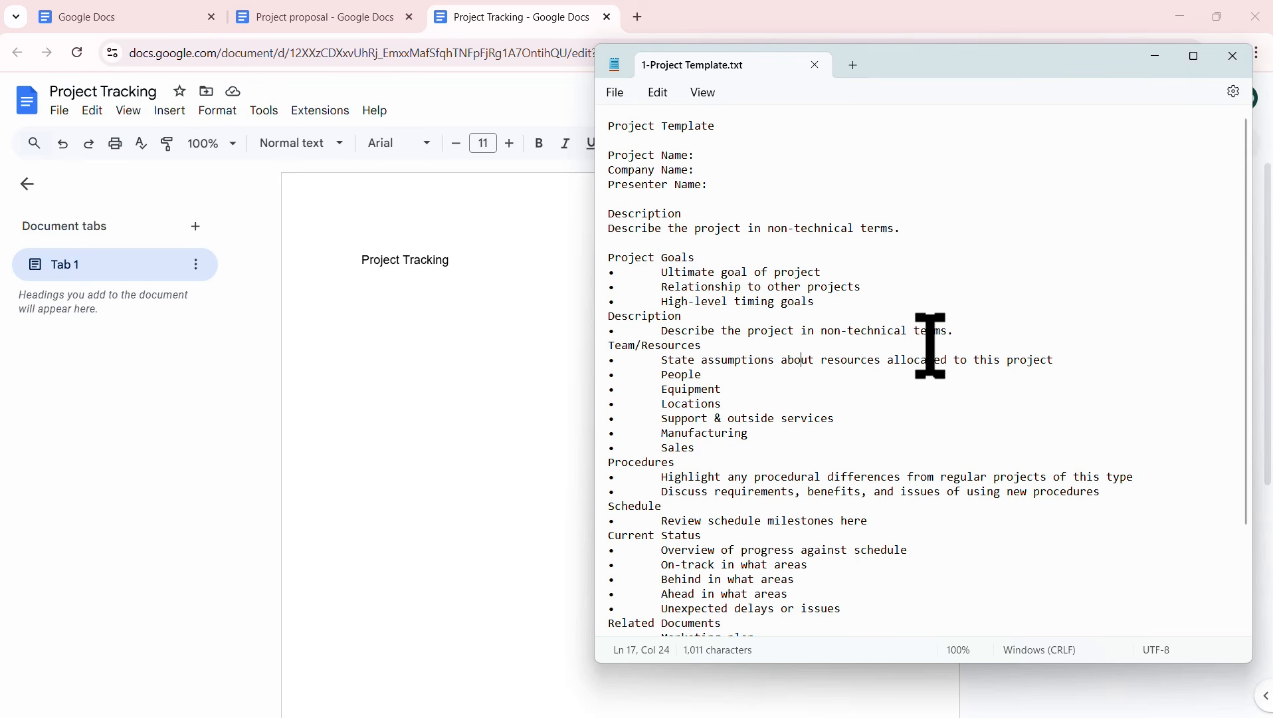
Step: Copy the template text from Project Name through the bullet under the second Description heading
left_click_drag(955, 332, 607, 154)
key("ctrl+c")
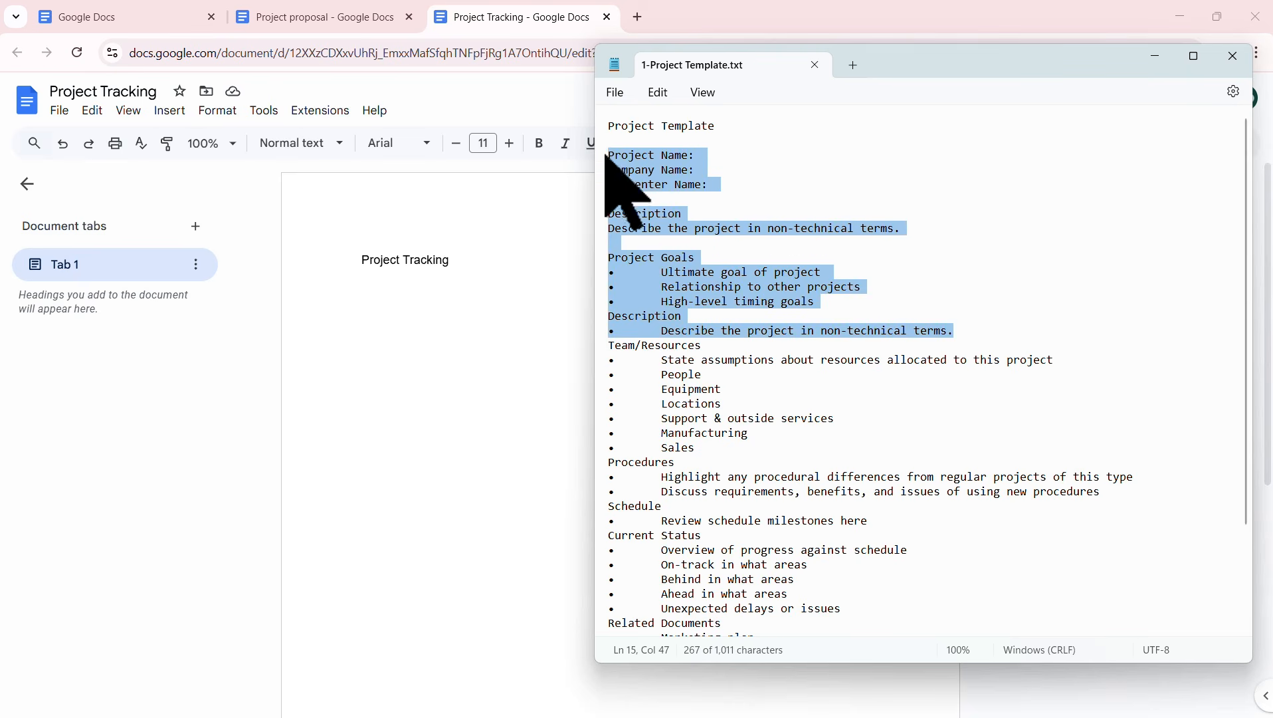
right_click(657, 164)
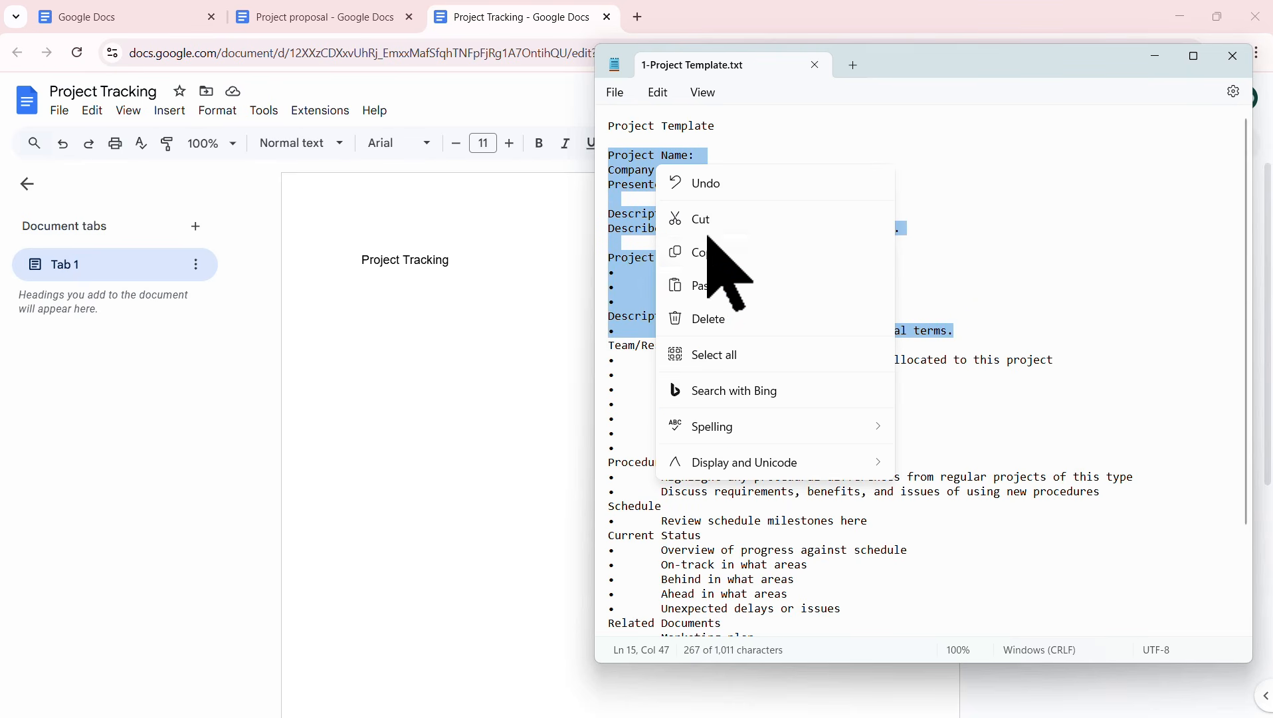
left_click(709, 249)
Step: Return to the Google Docs document and paste the copied text without formatting below the Project Tracking line, leaving a blank line between
left_click(357, 312)
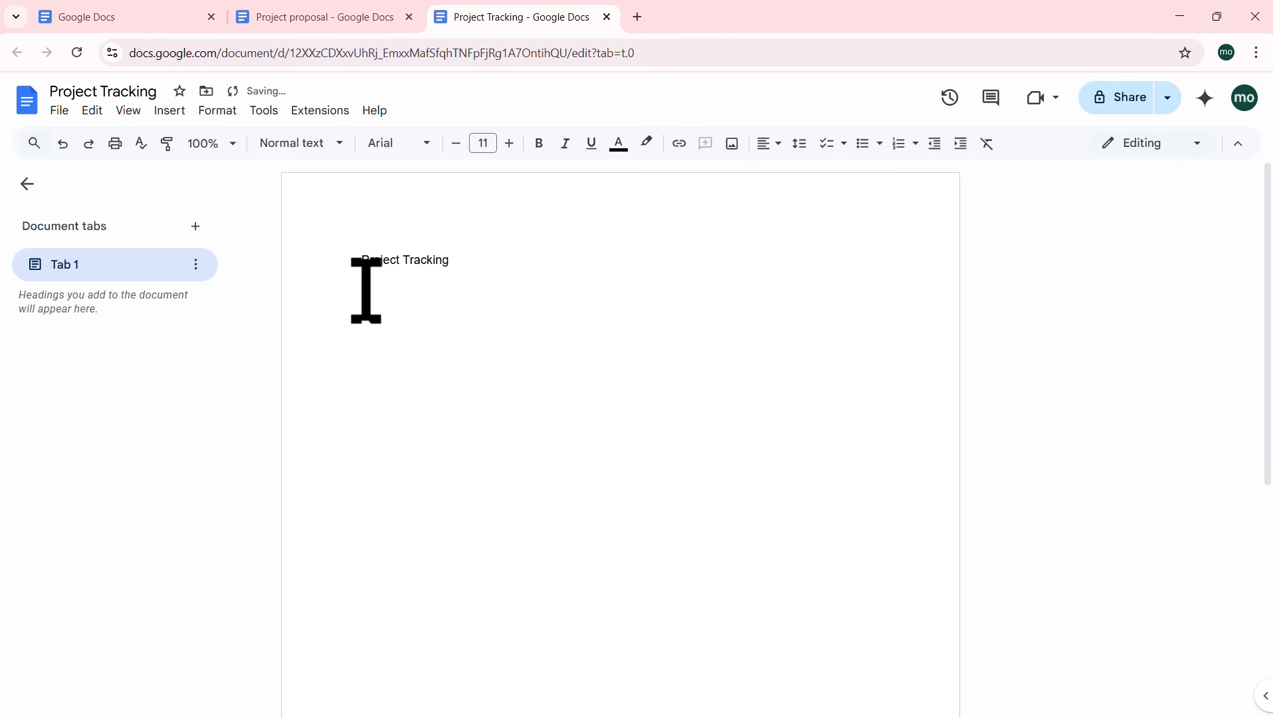
right_click(365, 300)
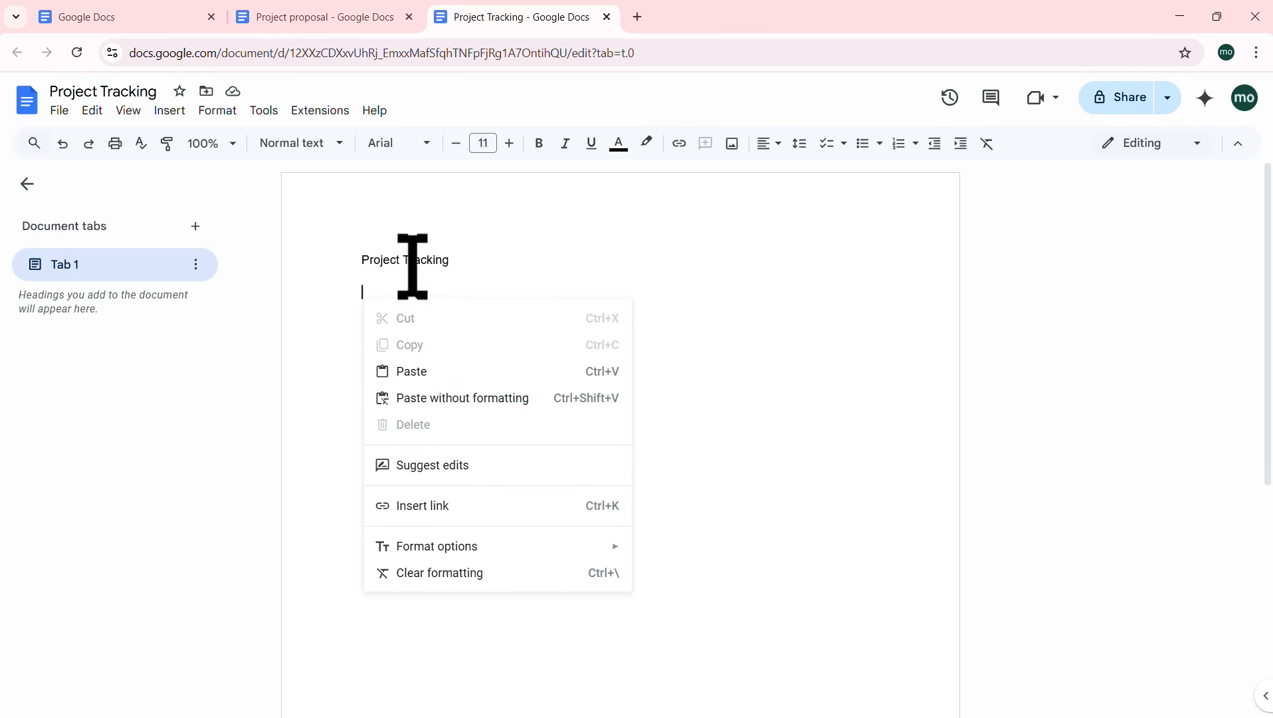
left_click(474, 399)
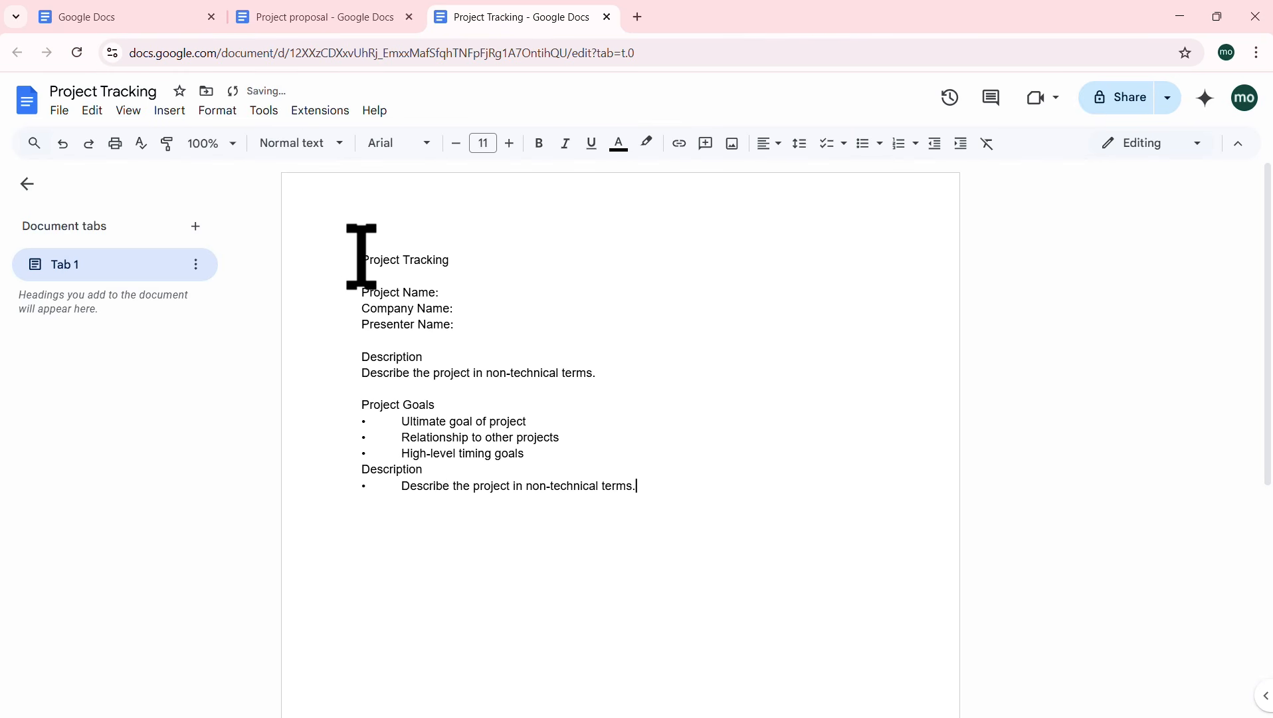
Step: Apply the Title paragraph style to the Project Tracking line at the start of the document
left_click_drag(359, 260, 449, 261)
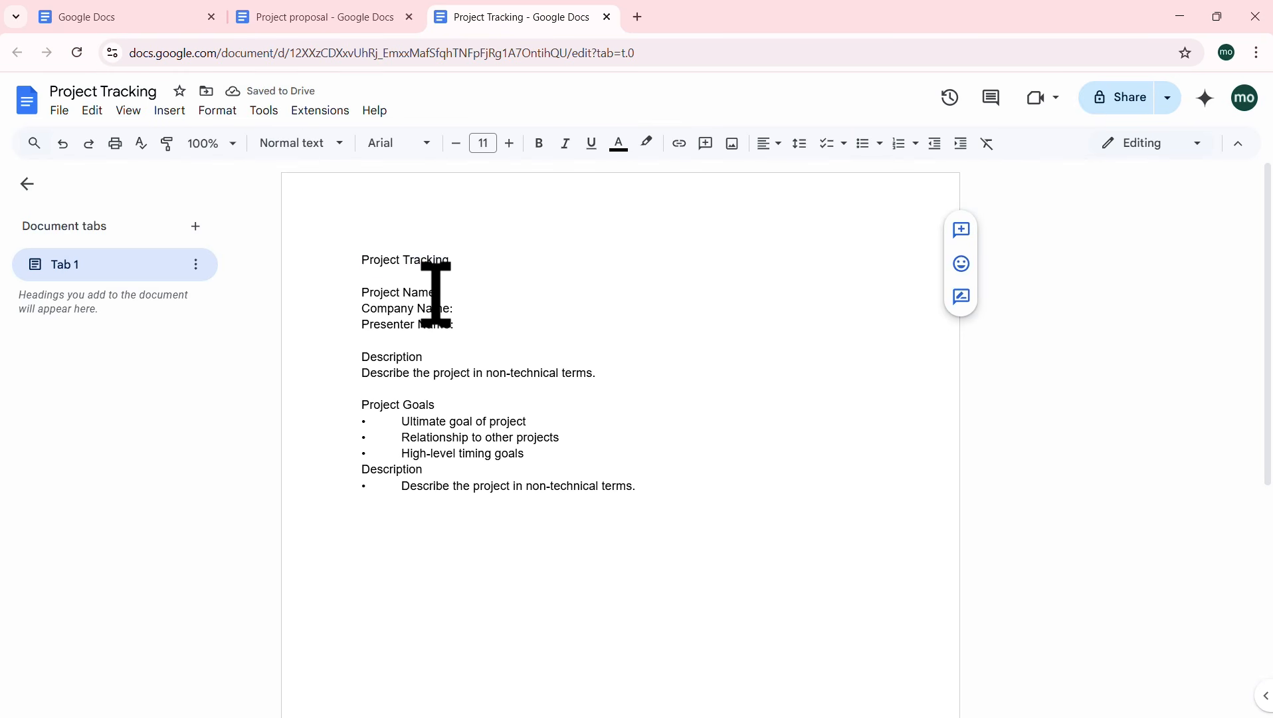
left_click(436, 293)
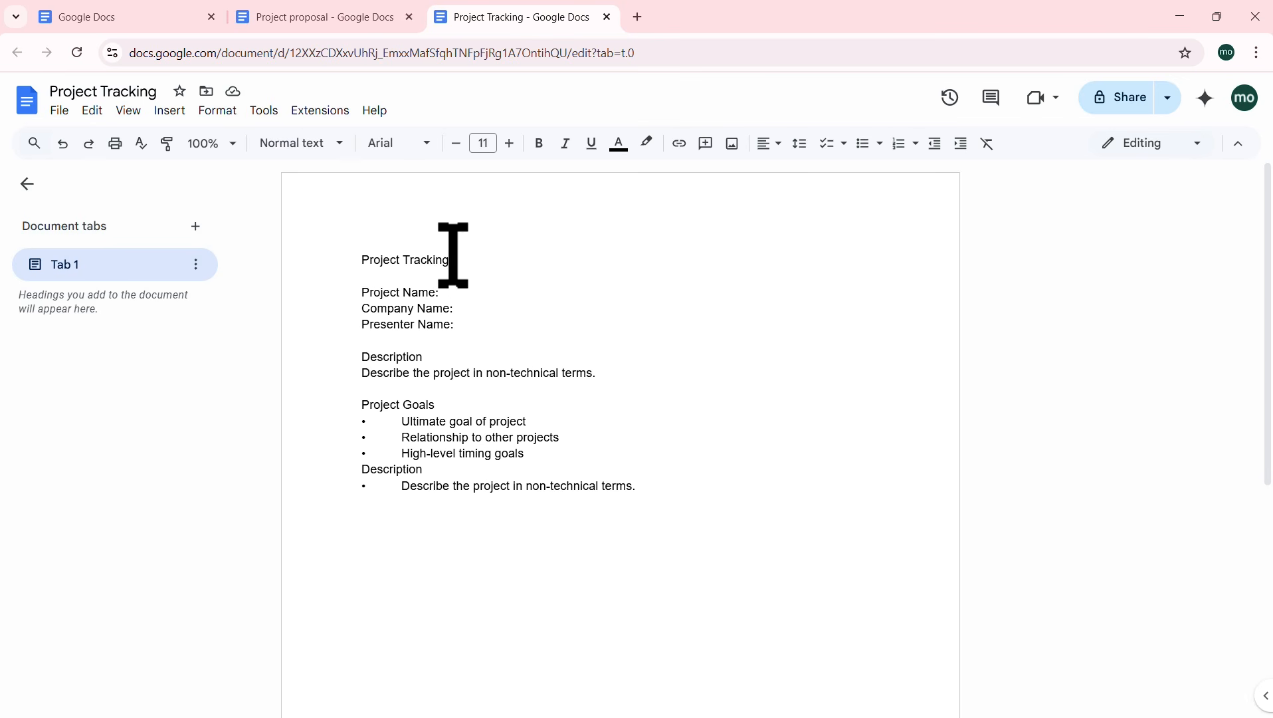
left_click_drag(458, 260, 362, 261)
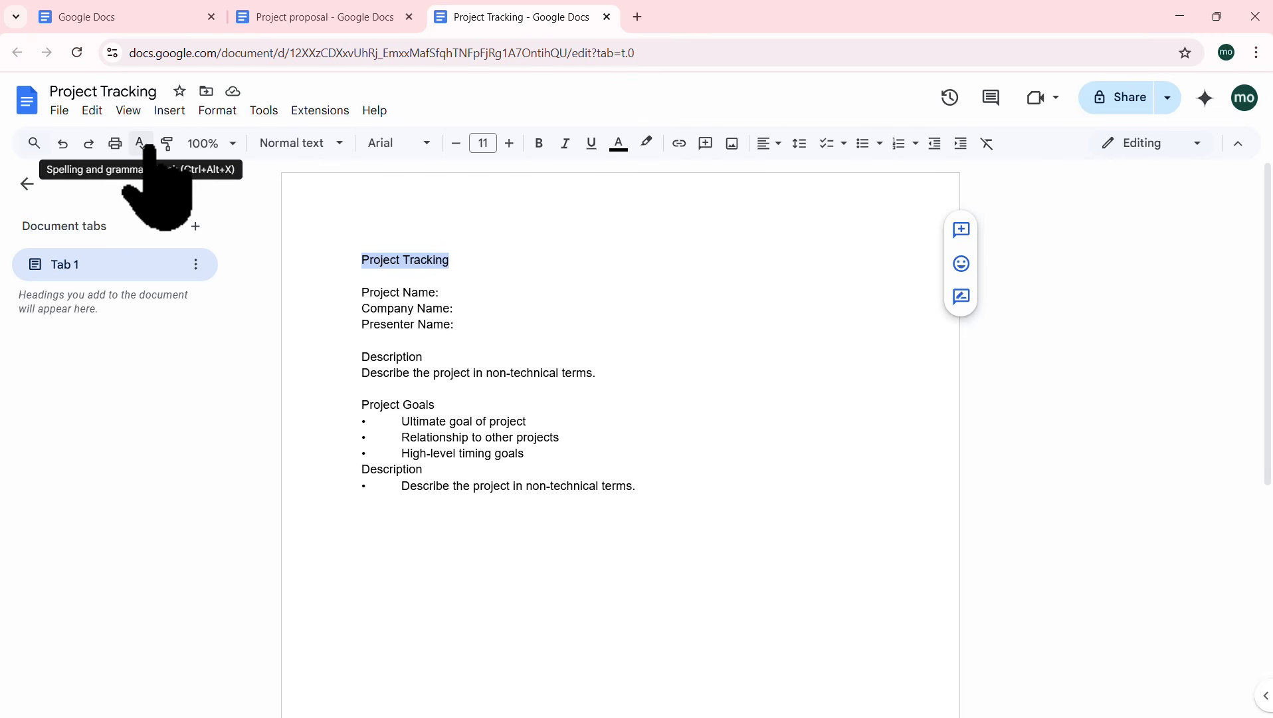
left_click(339, 144)
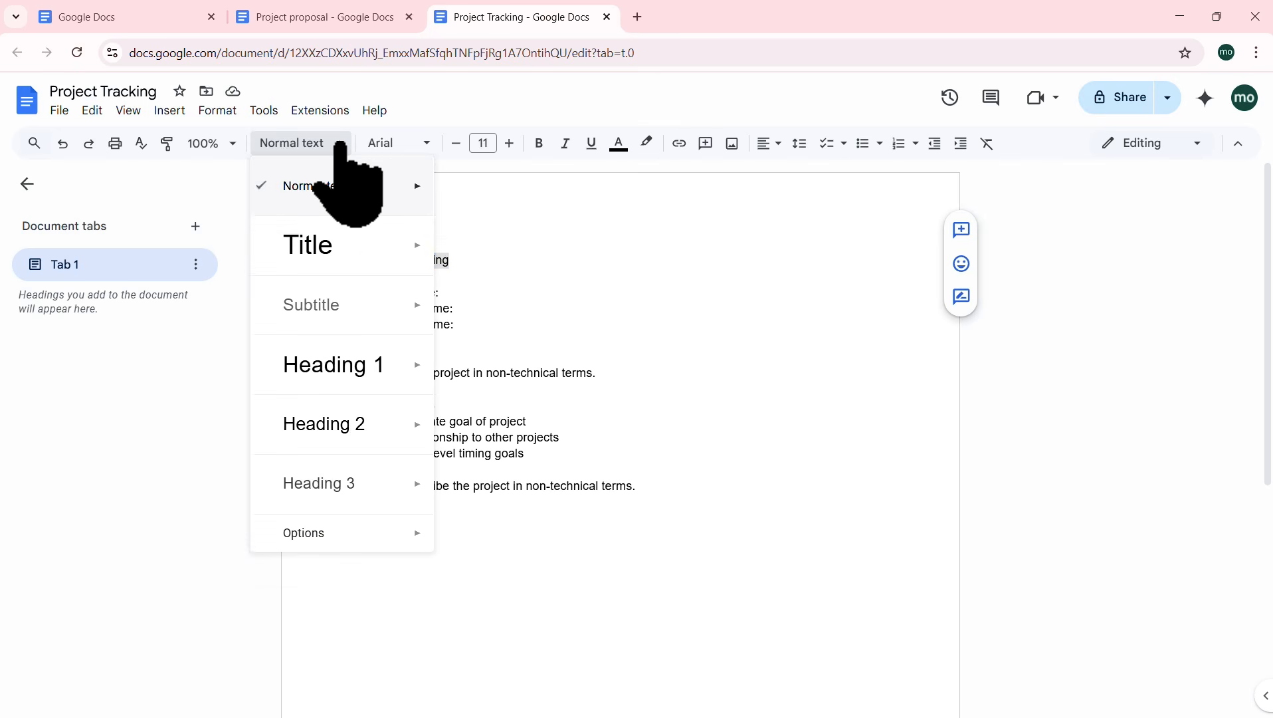
mouse_move(340, 256)
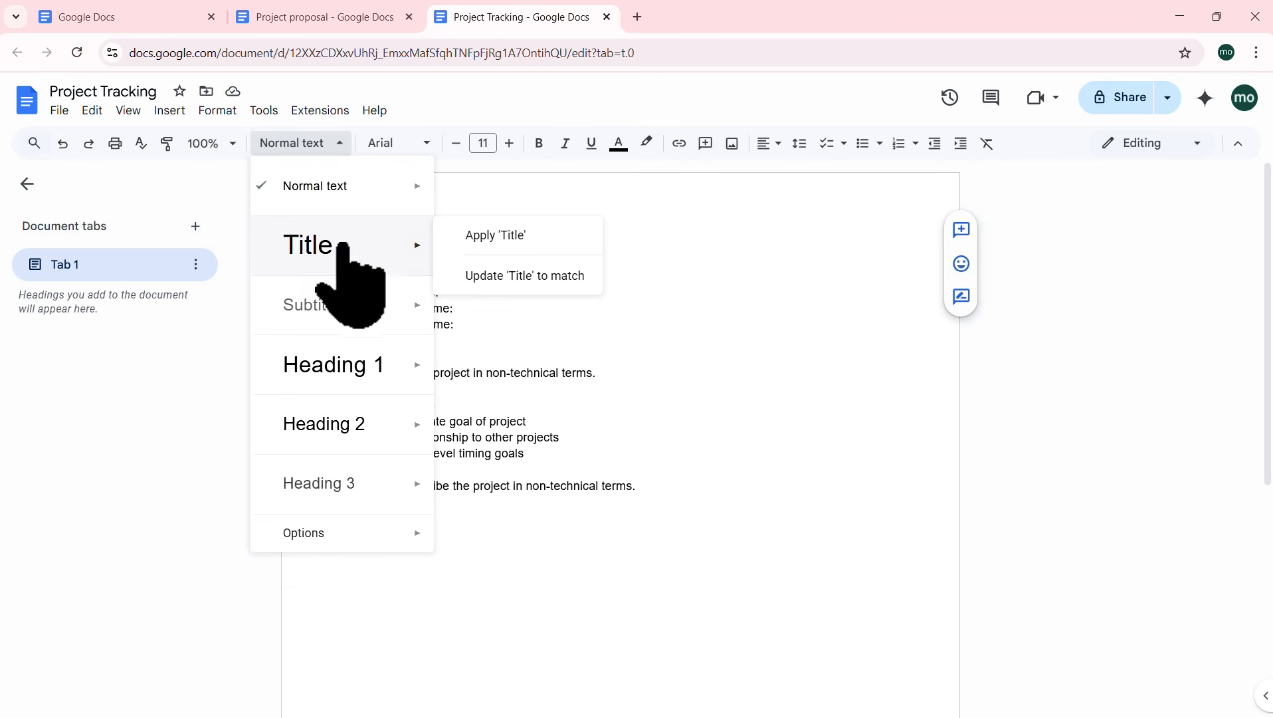
left_click(527, 236)
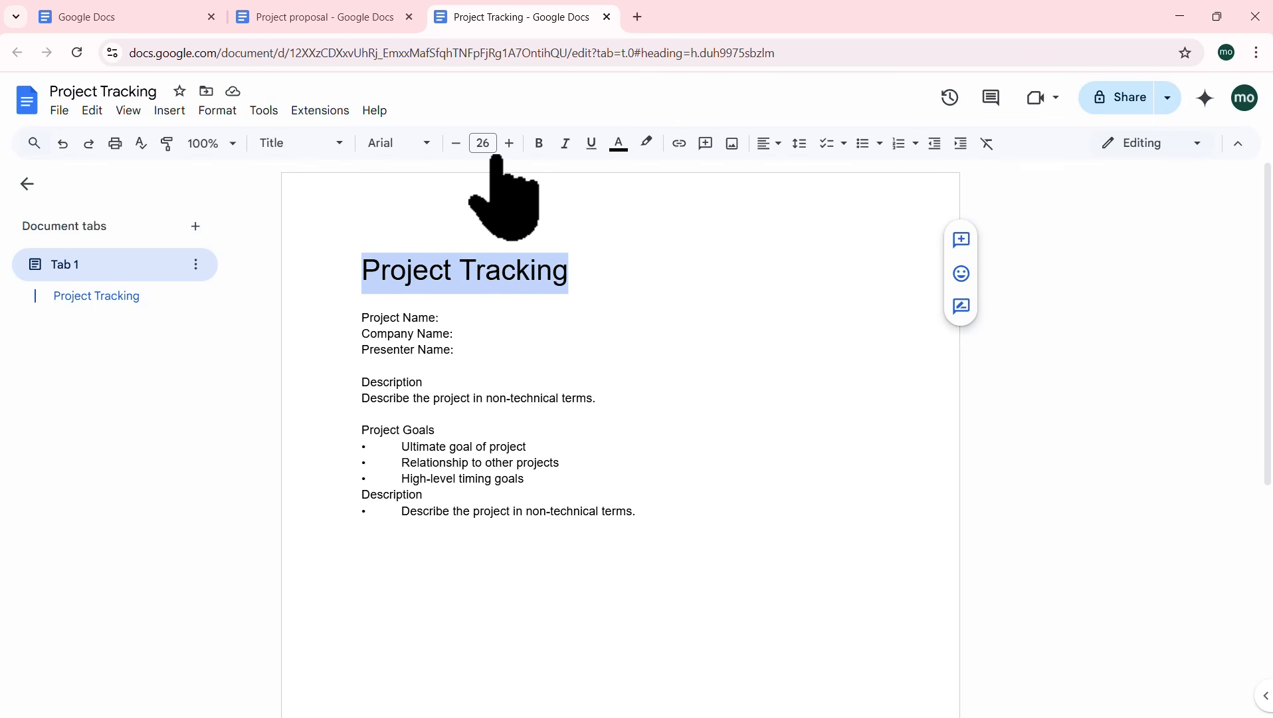
Step: Apply the Heading 1 paragraph style to the first Description line
double_click(402, 381)
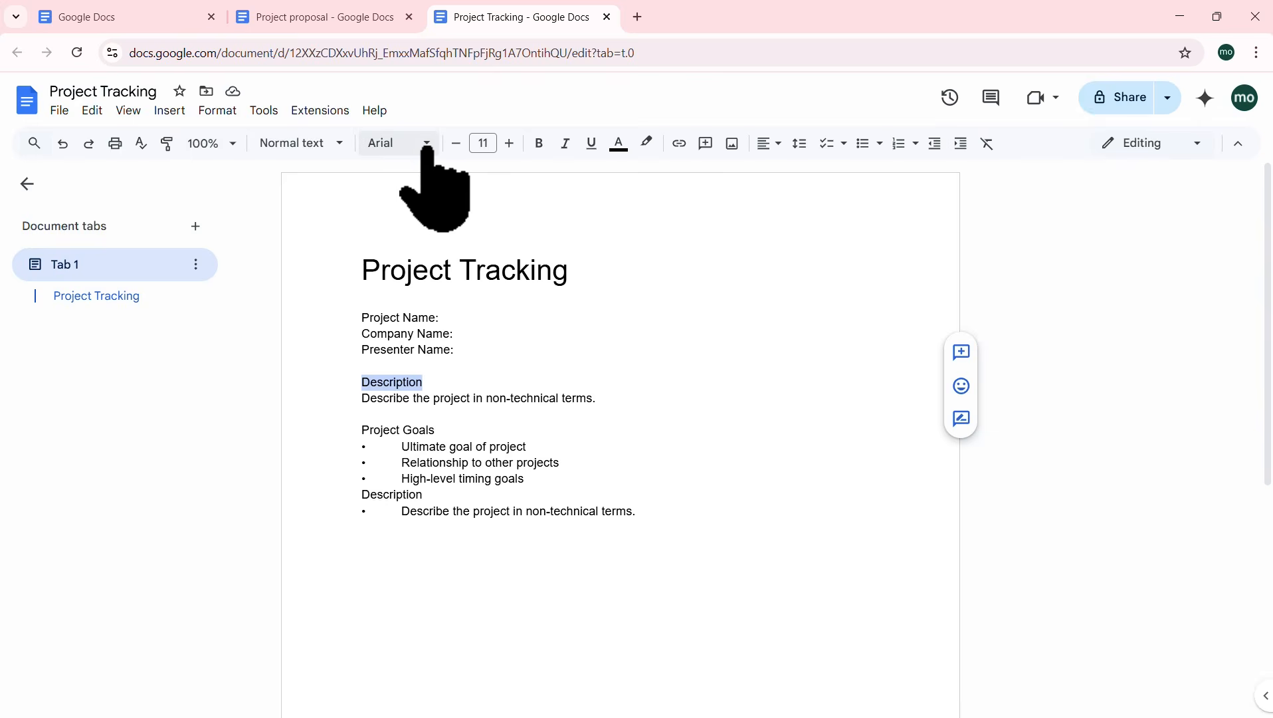
left_click(334, 143)
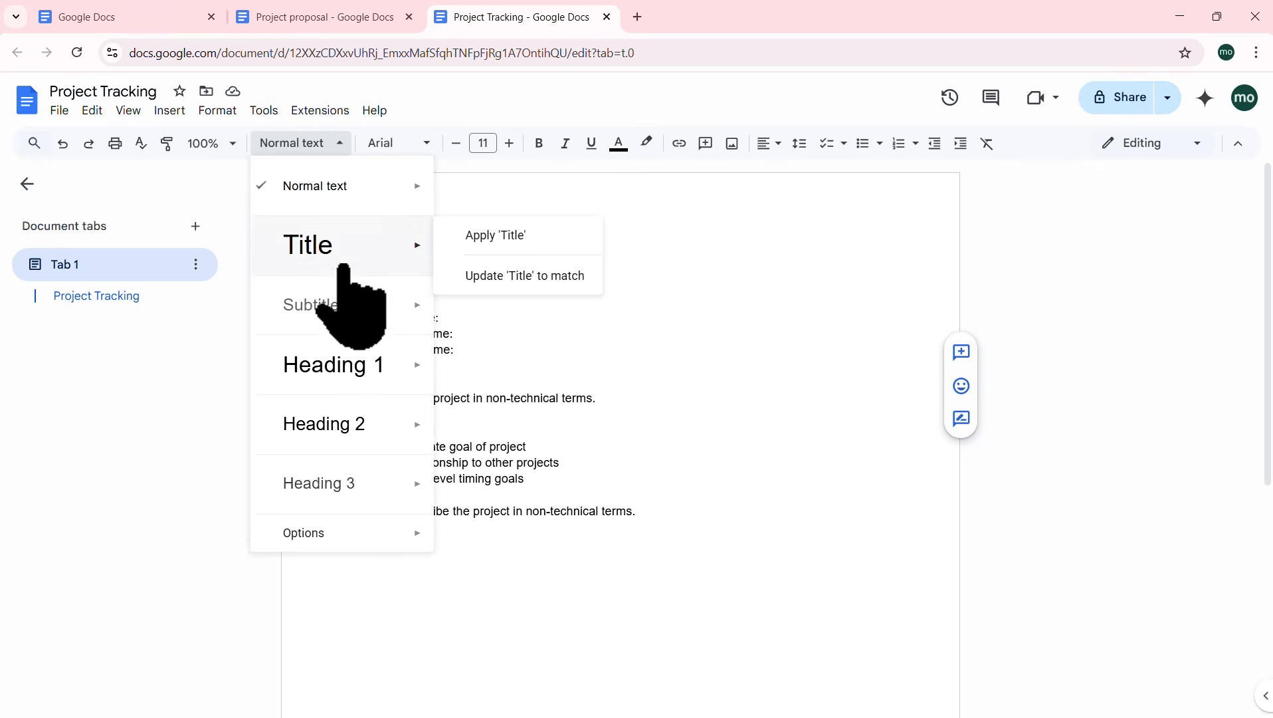
mouse_move(349, 367)
left_click(532, 357)
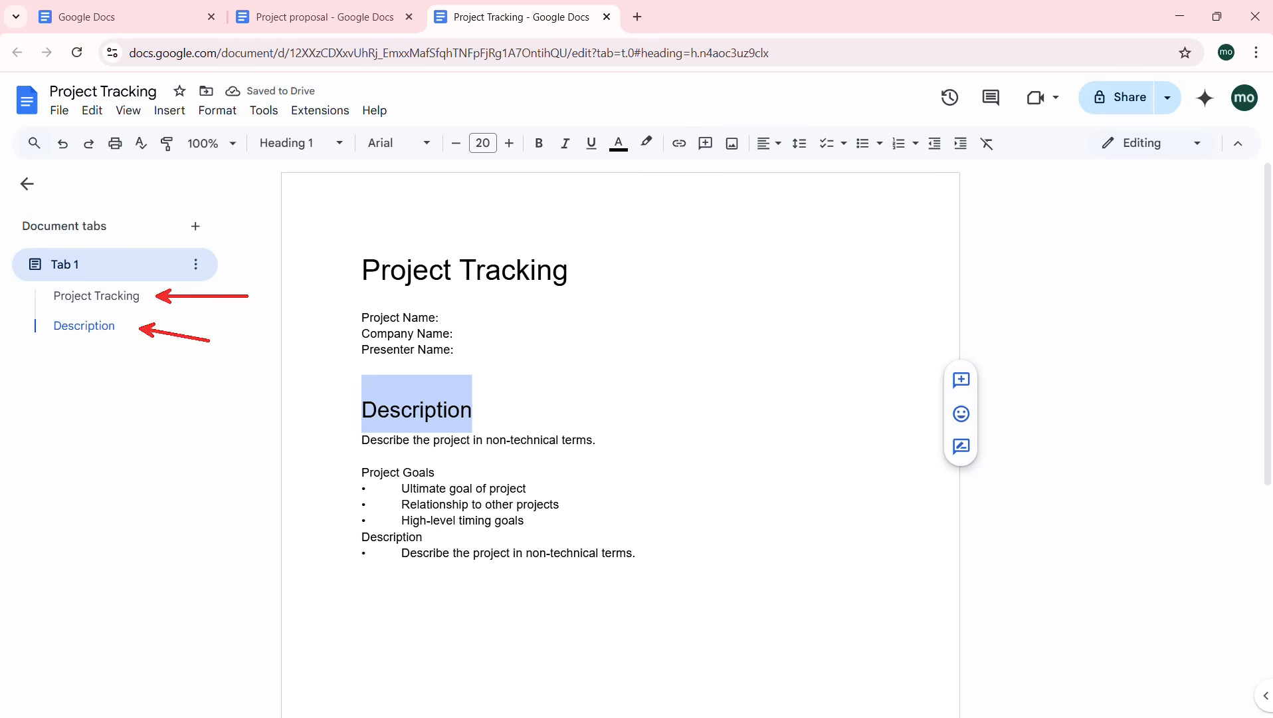
Step: Apply the Heading 1 paragraph style to the Project Goals line and to the second Description line
left_click(418, 477)
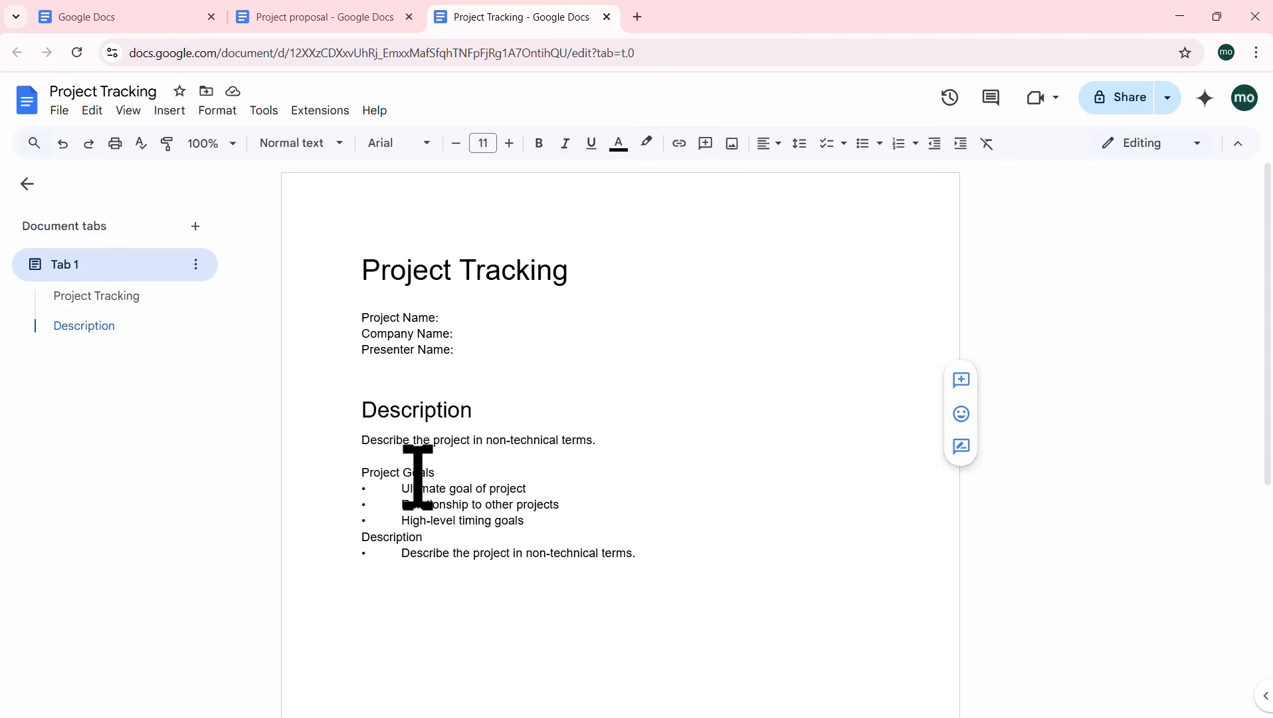
triple_click(418, 477)
left_click(340, 144)
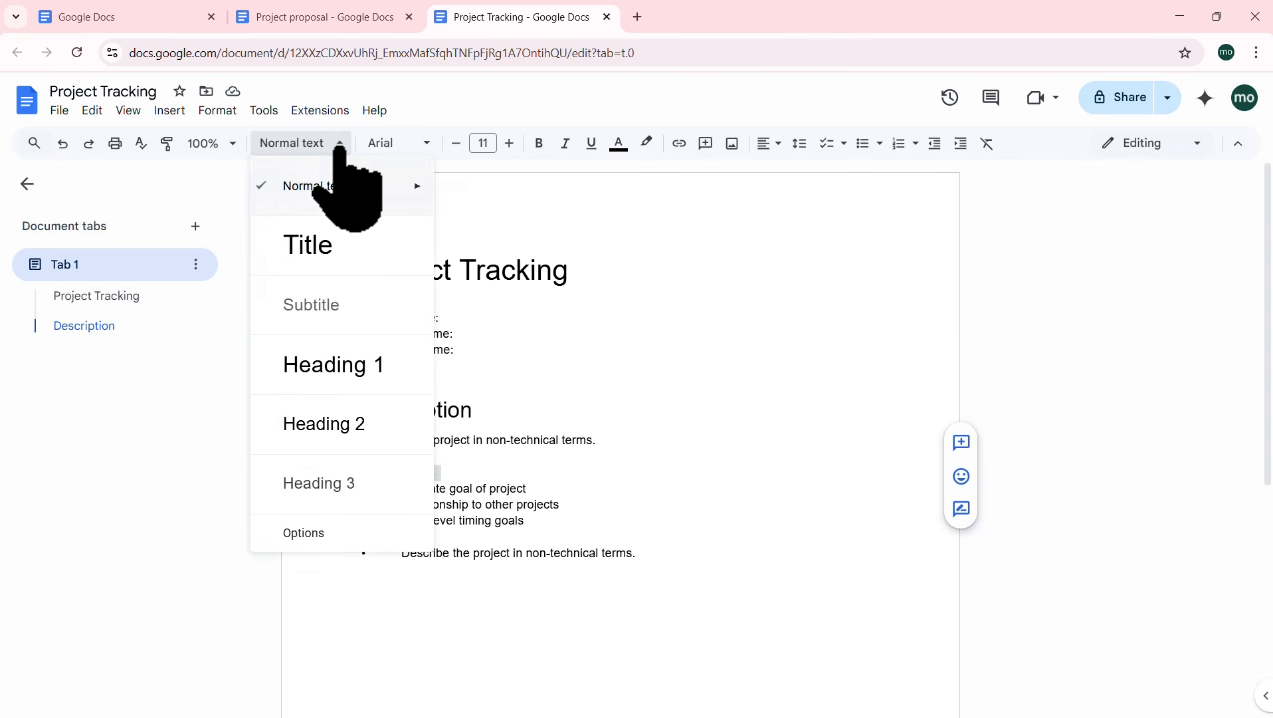
left_click(359, 366)
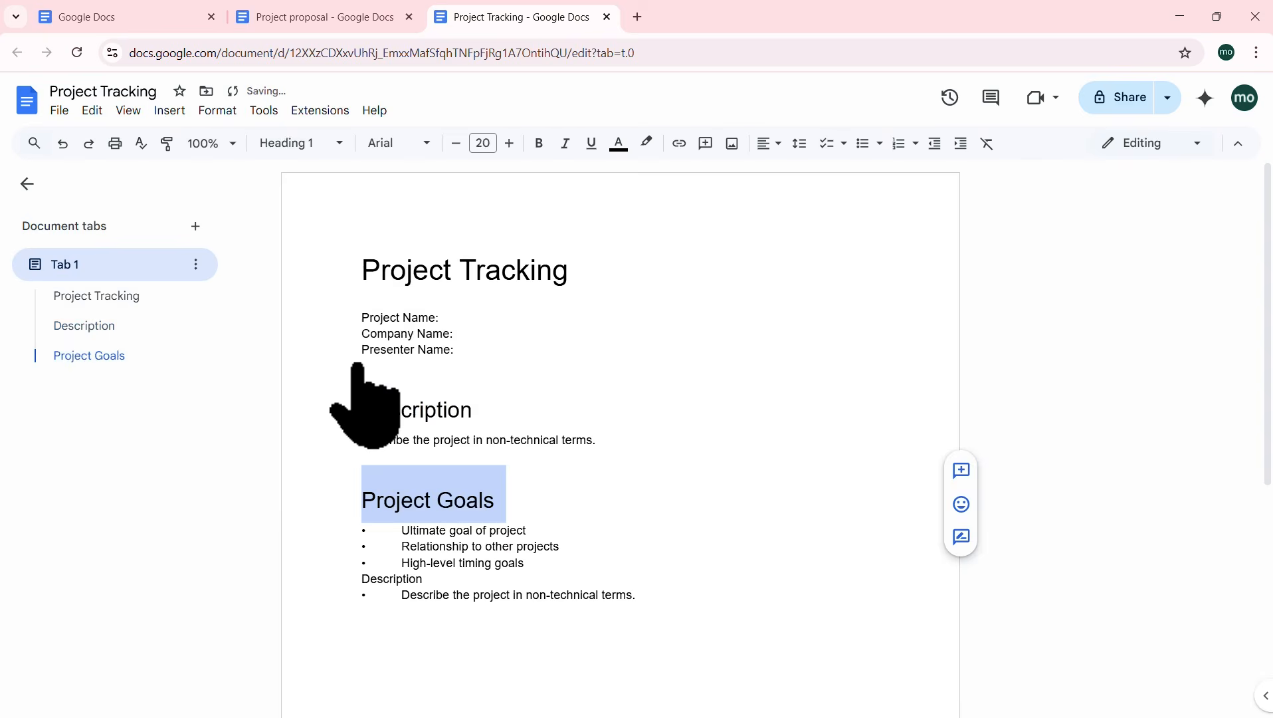
double_click(388, 578)
left_click(340, 143)
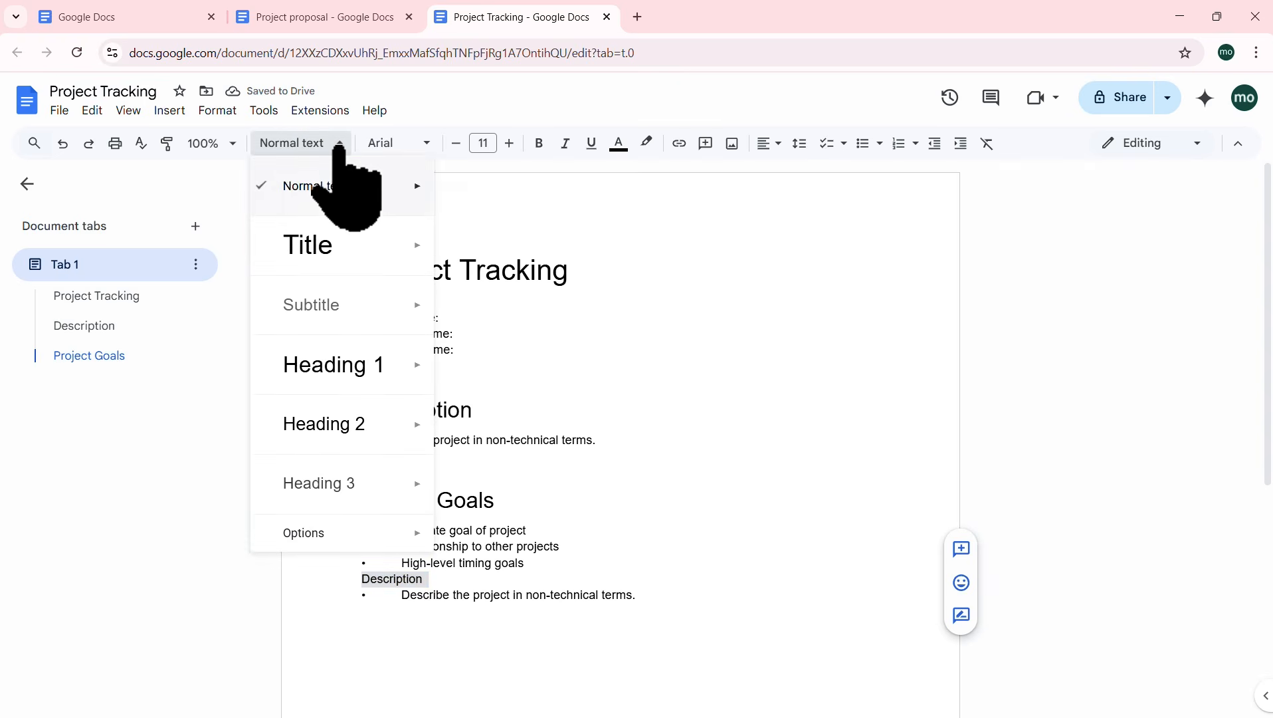
left_click(352, 365)
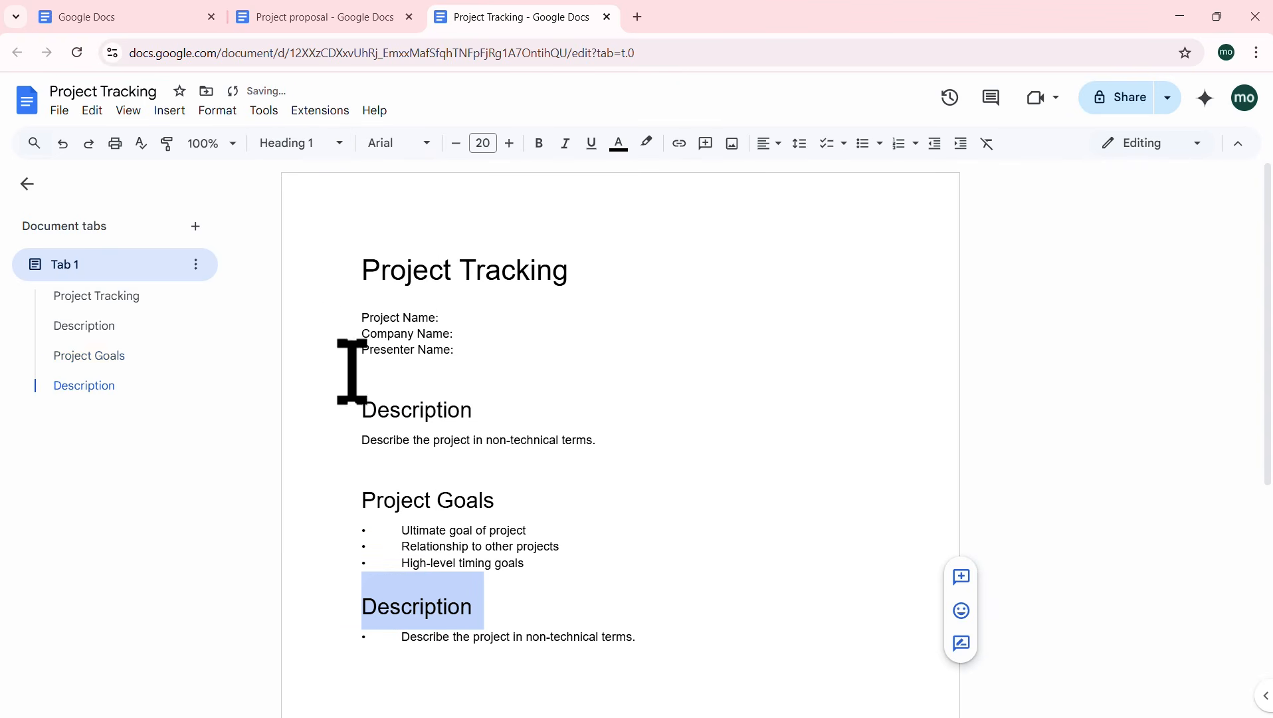
left_click(535, 336)
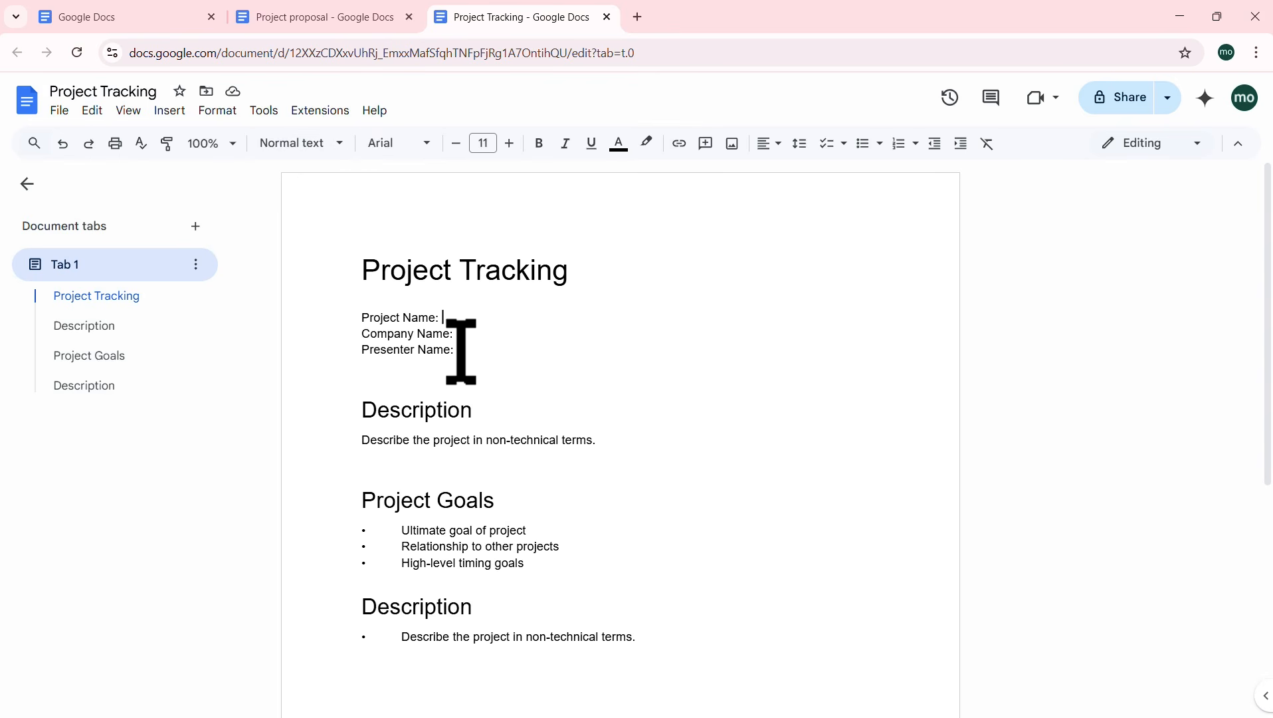
Step: Set the font size to 12 for the three project detail lines, the first description sentence and the three project goal bullets
left_click_drag(461, 351, 359, 322)
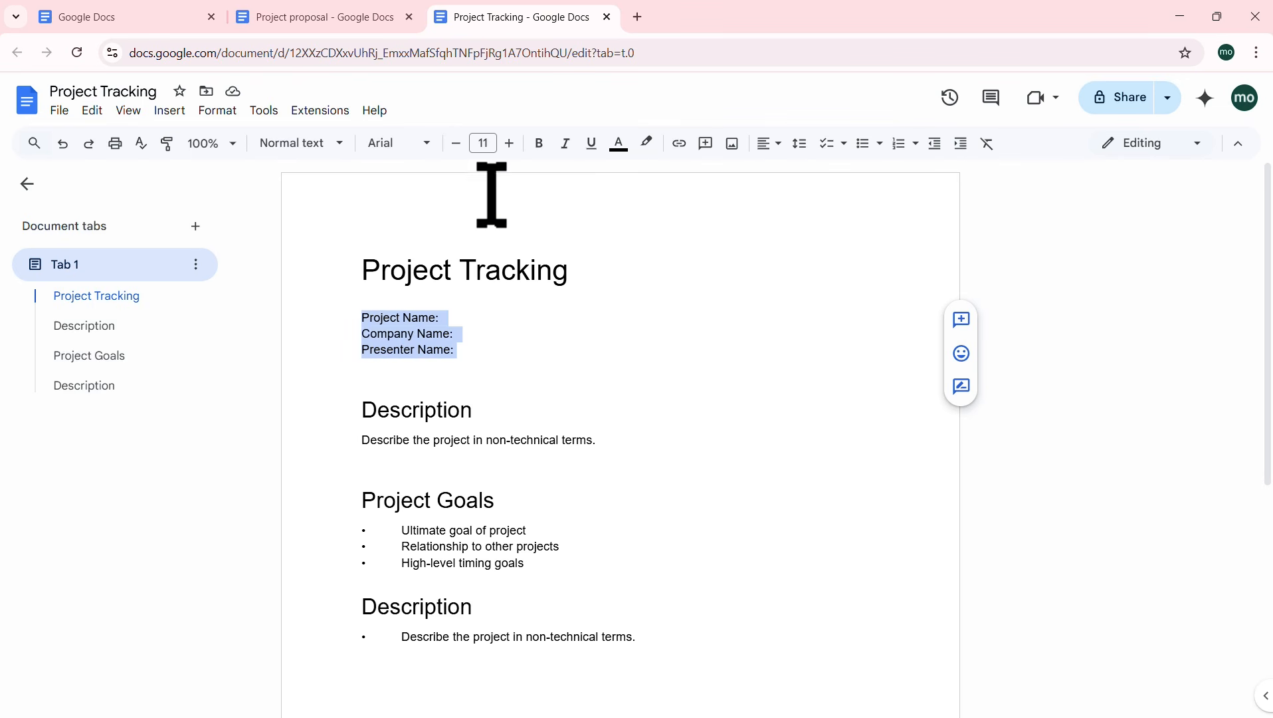
left_click(510, 143)
left_click(613, 442)
left_click_drag(613, 442, 363, 437)
left_click(510, 143)
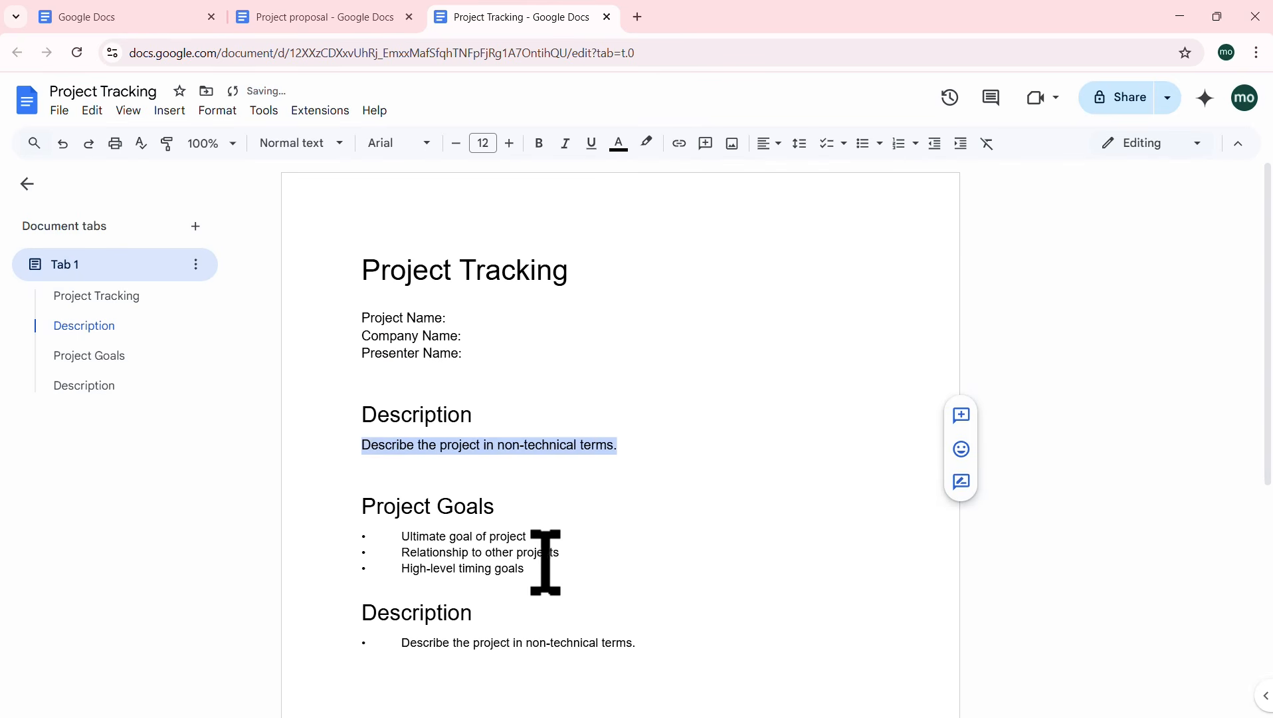
left_click_drag(539, 568, 398, 537)
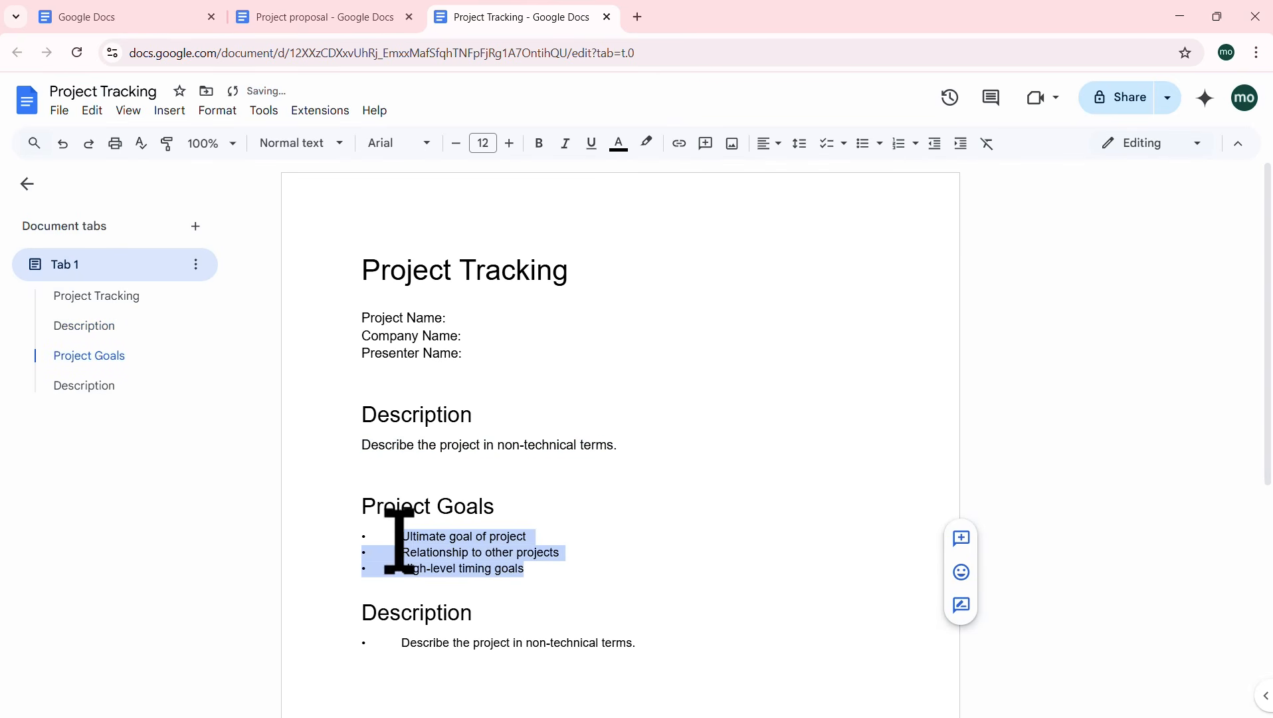
left_click(509, 143)
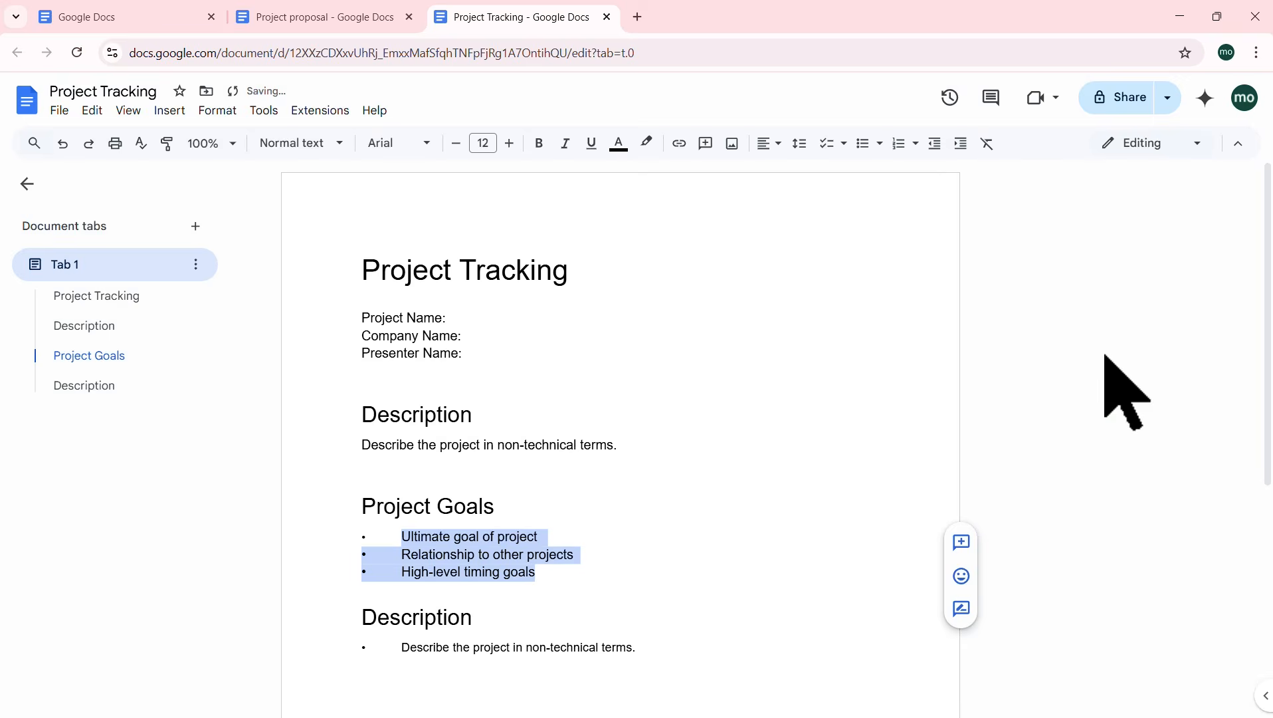
Step: Try enlarging the browser page to 110% zoom and restore the previous zoom level
left_click(1255, 53)
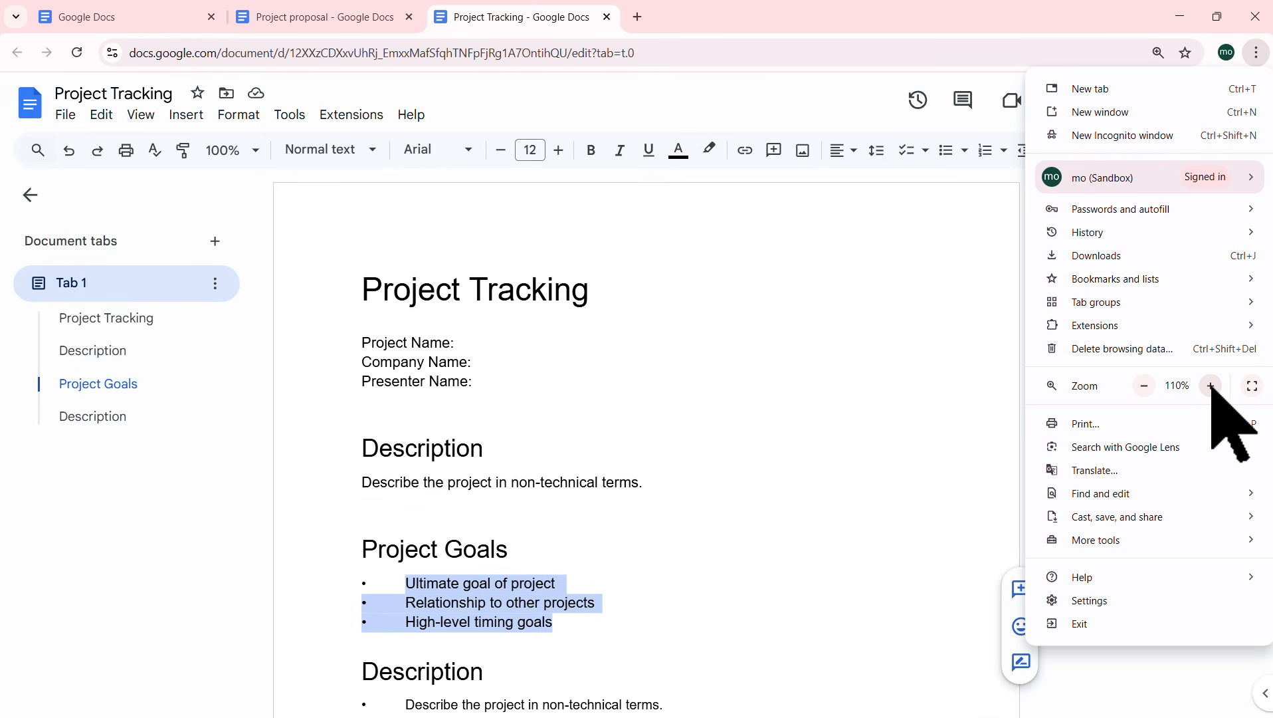
left_click(1147, 385)
double_click(522, 456)
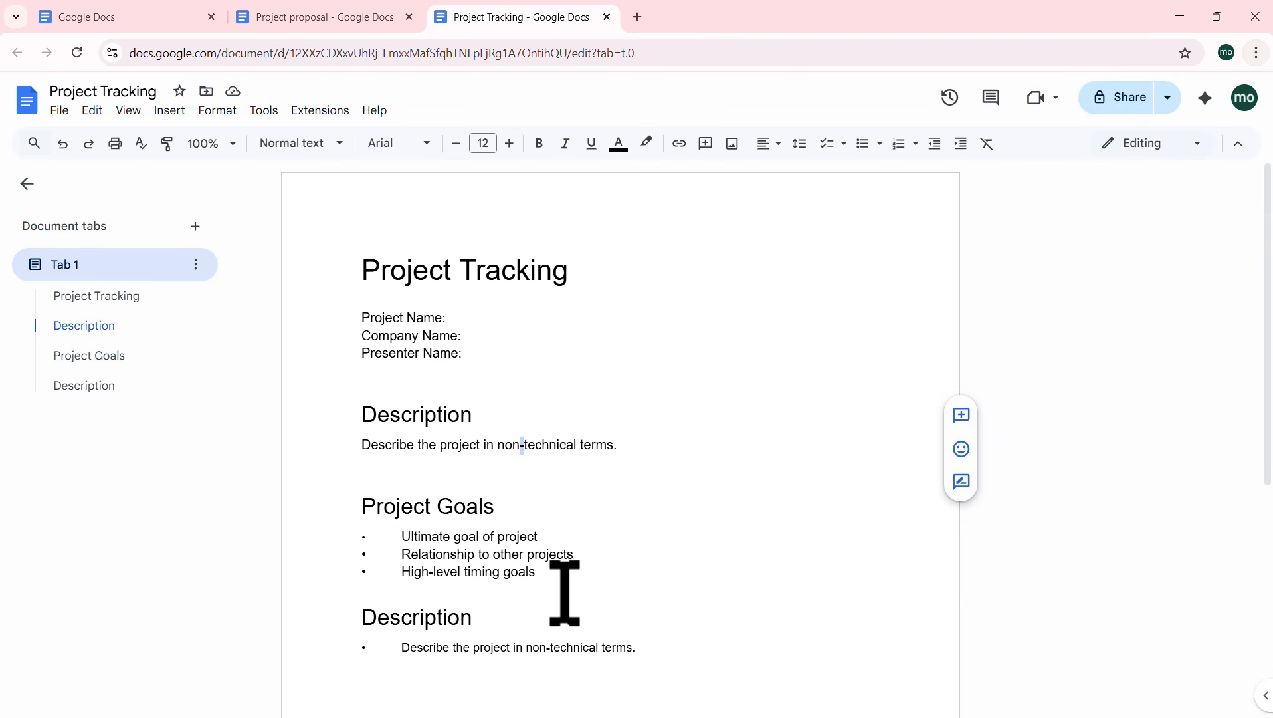
Step: Set the font size of the bullet under the second Description heading to 12
triple_click(573, 645)
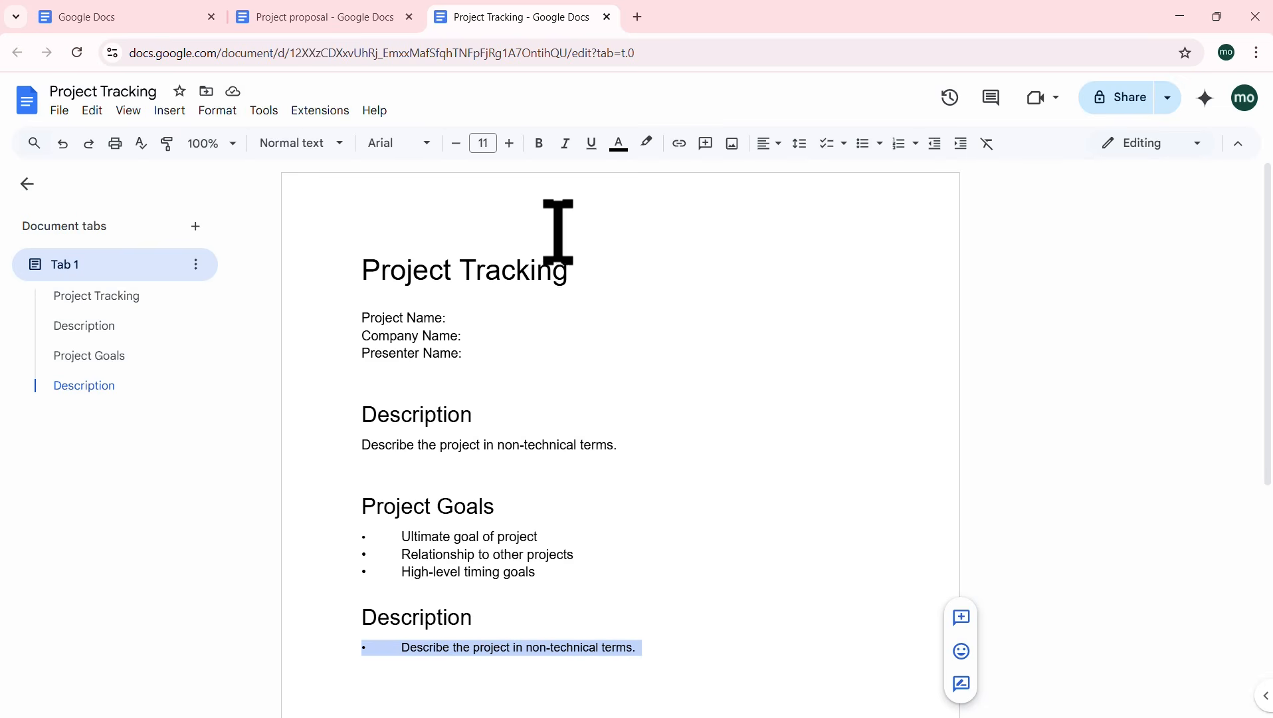
left_click(509, 143)
Step: Go through the Project Name, Company Name and Presenter Name lines that need details
left_click(510, 378)
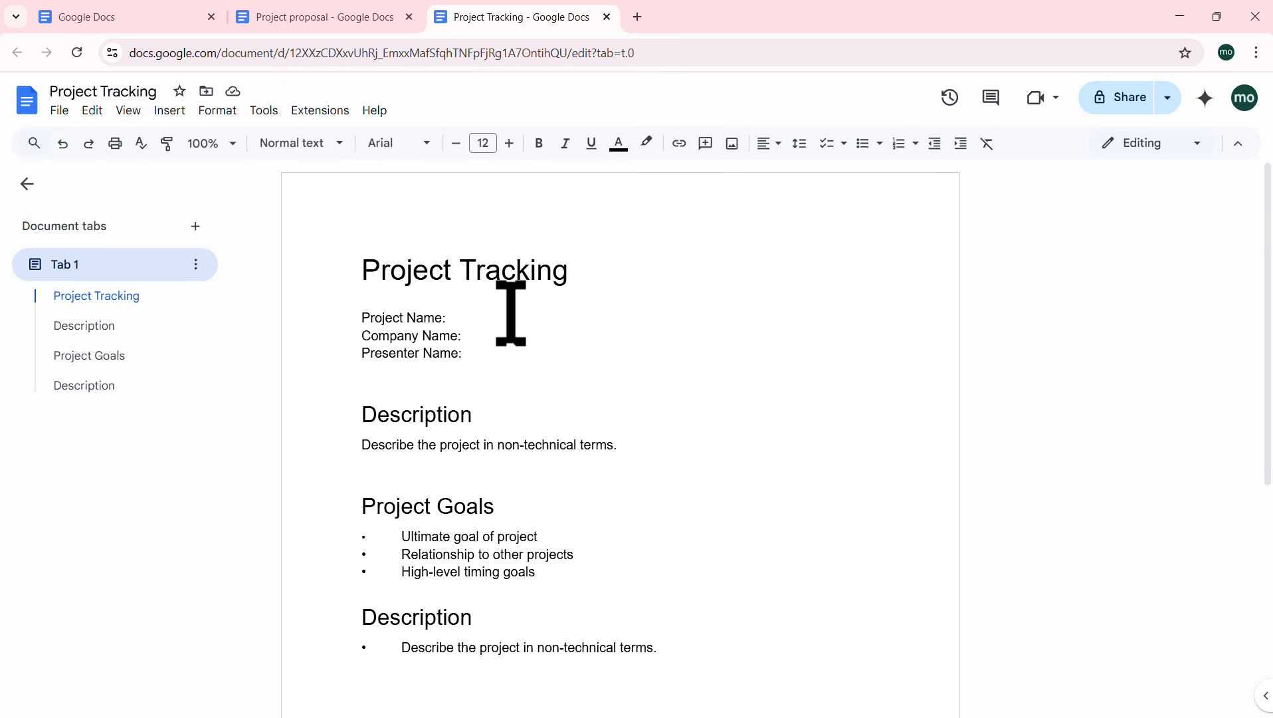
left_click(506, 337)
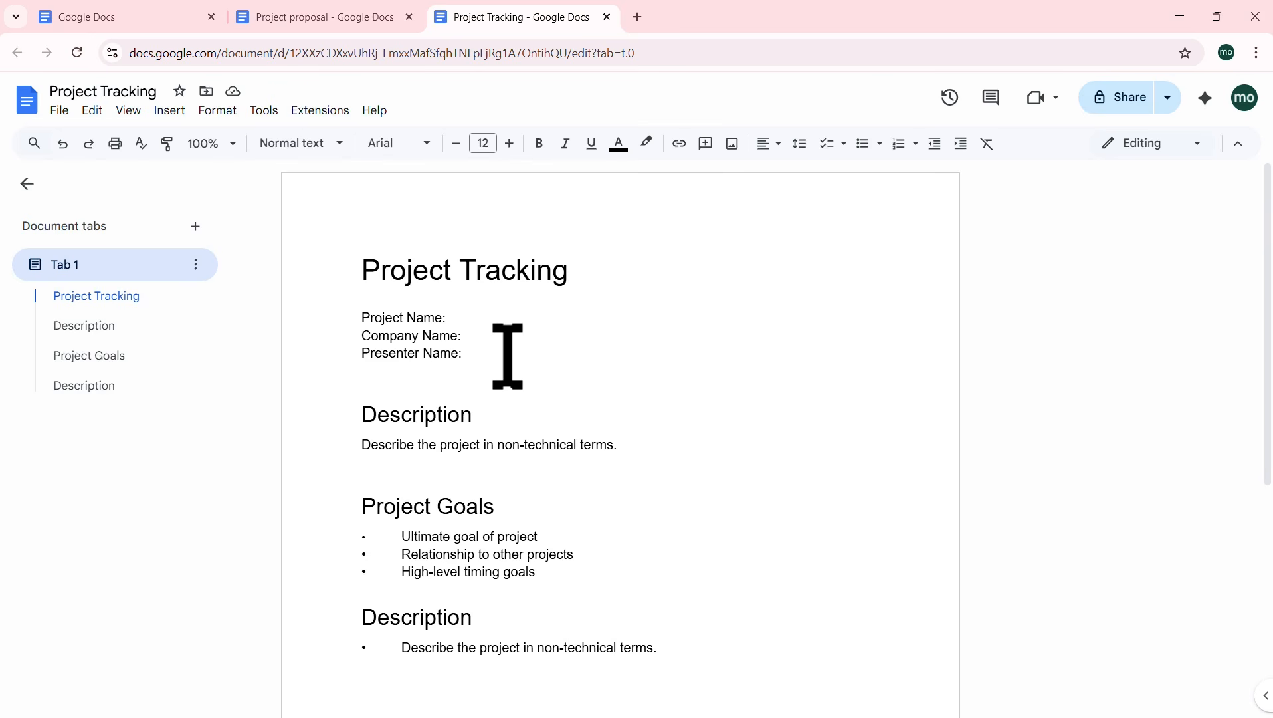
left_click(506, 353)
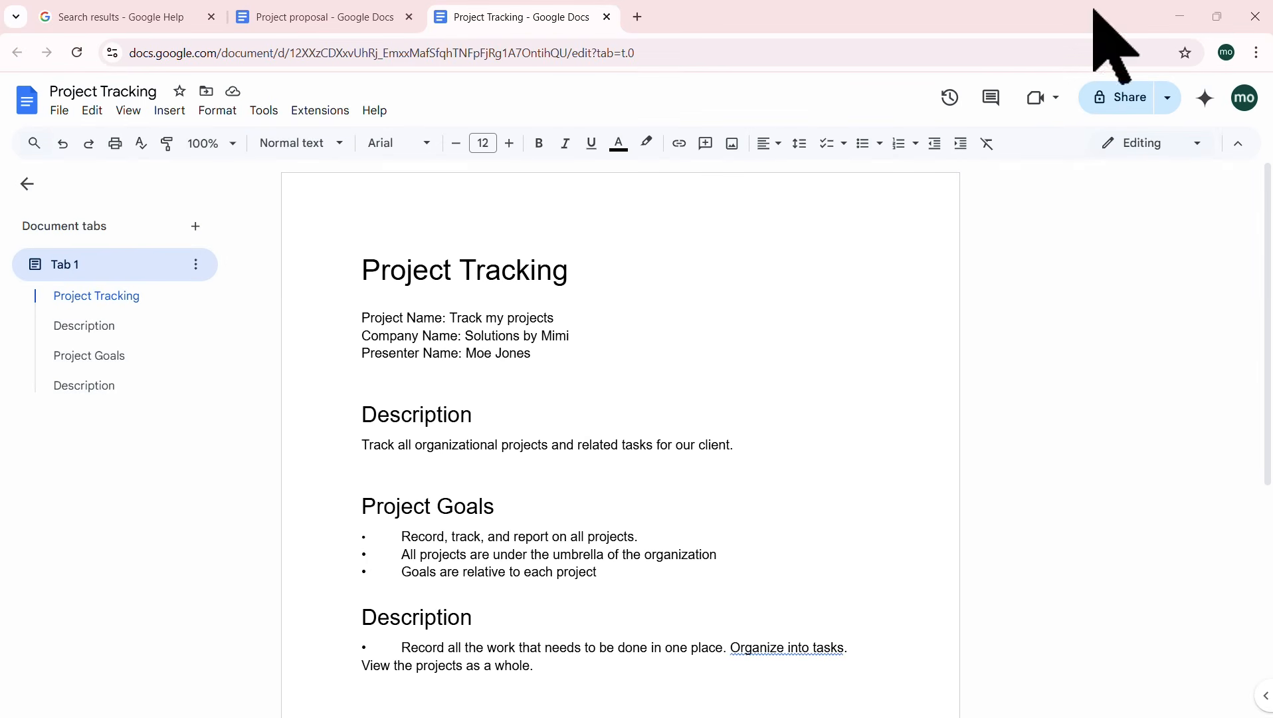
Step: Review the filled-in document, checking the paragraph styles of the title and headings and the text of the project goals
left_click(485, 271)
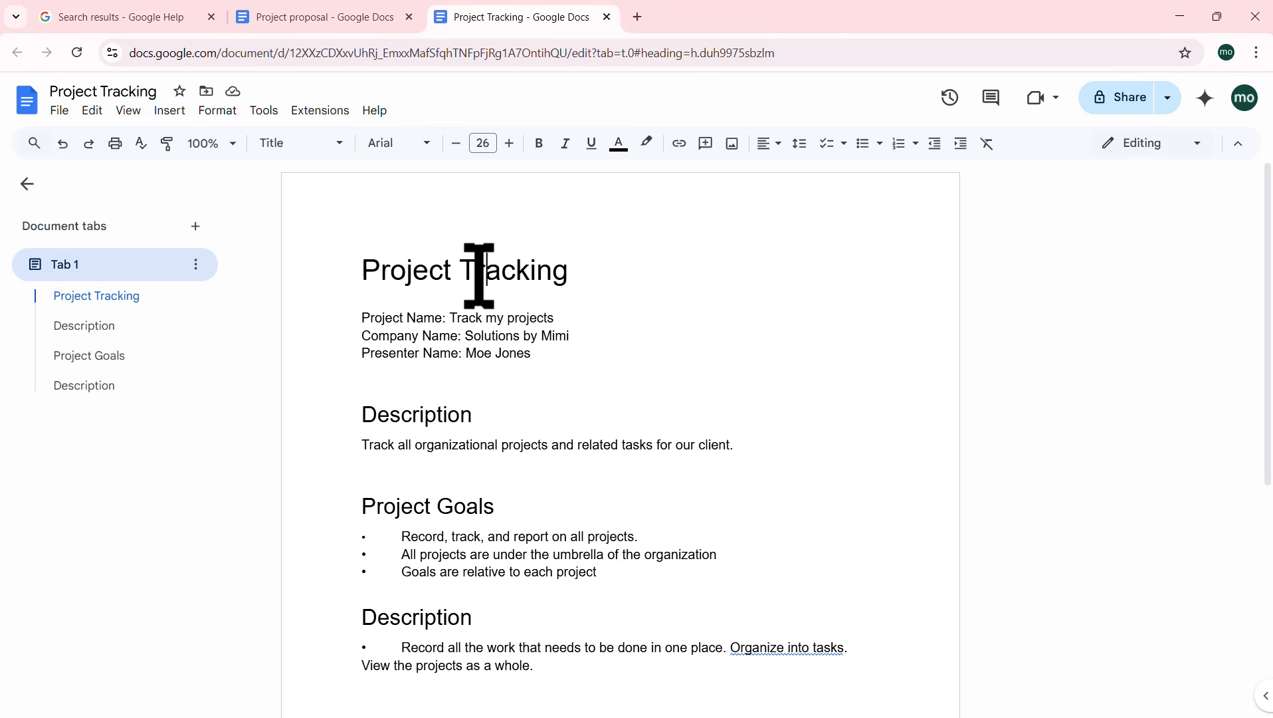
left_click(441, 415)
left_click(455, 507)
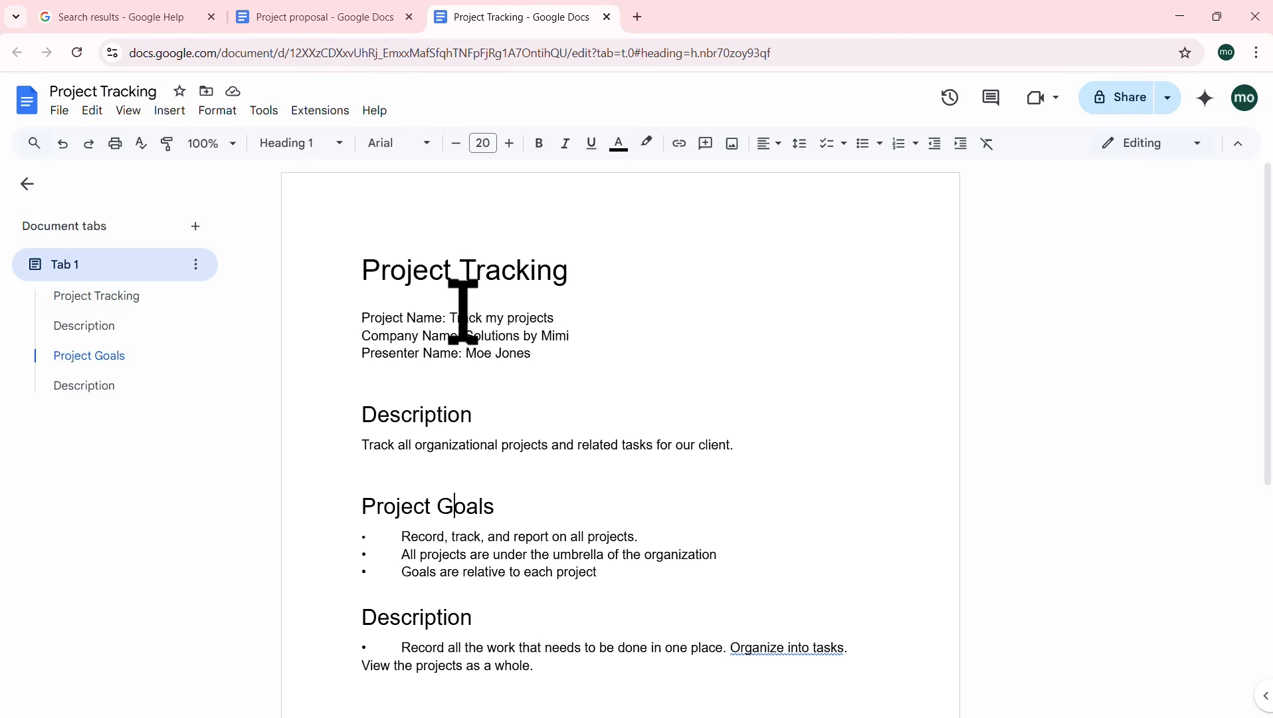
left_click(439, 269)
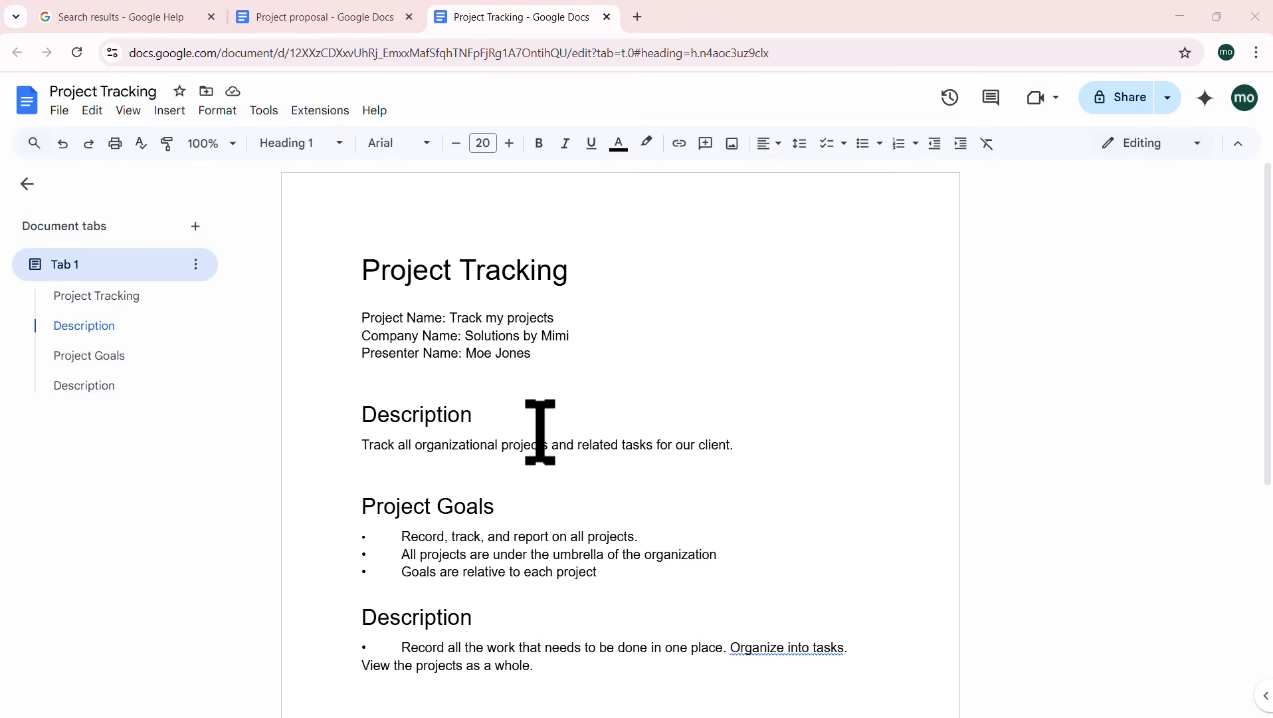
scroll(540, 432, "down", 1)
scroll(541, 426, "up", 1)
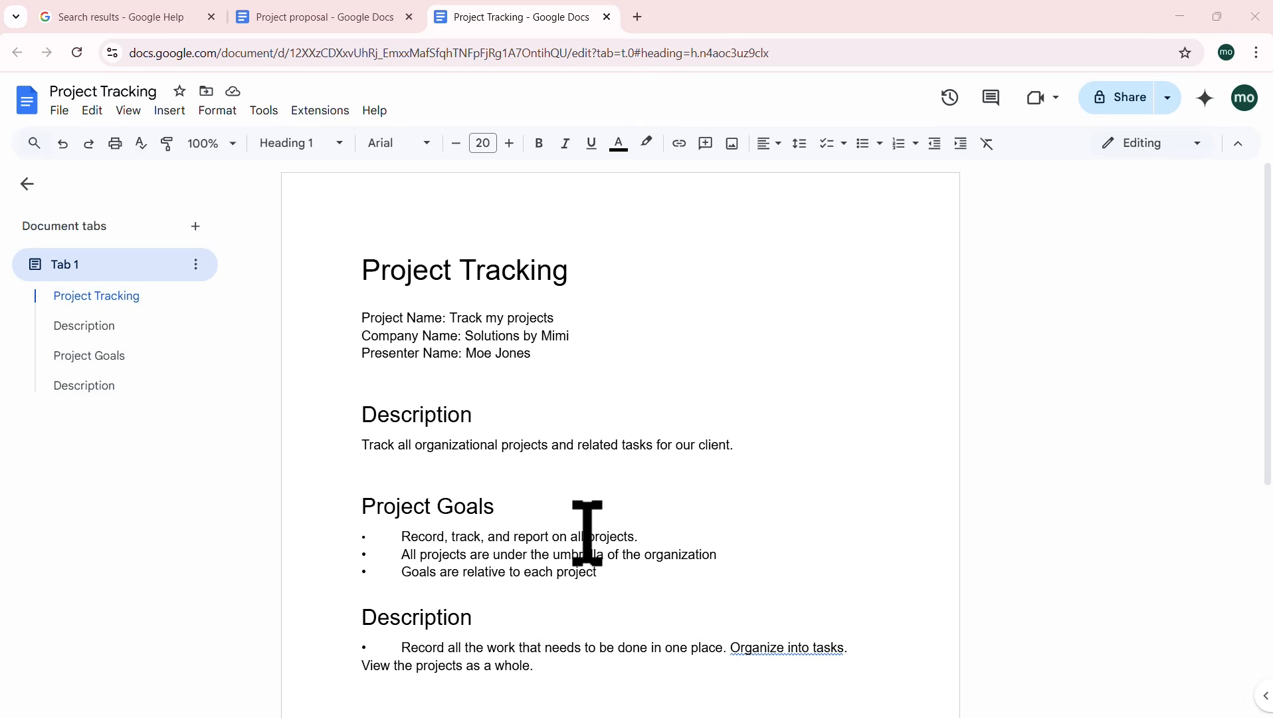
left_click_drag(648, 534, 410, 537)
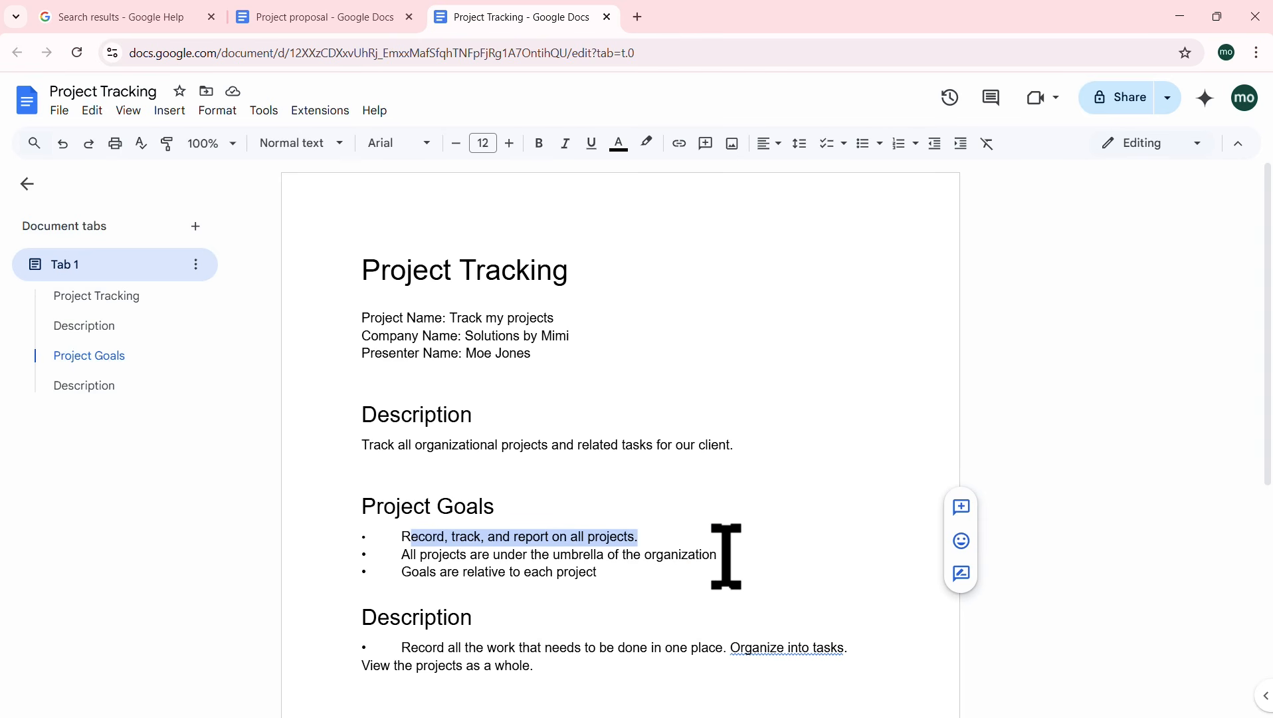
left_click(603, 570)
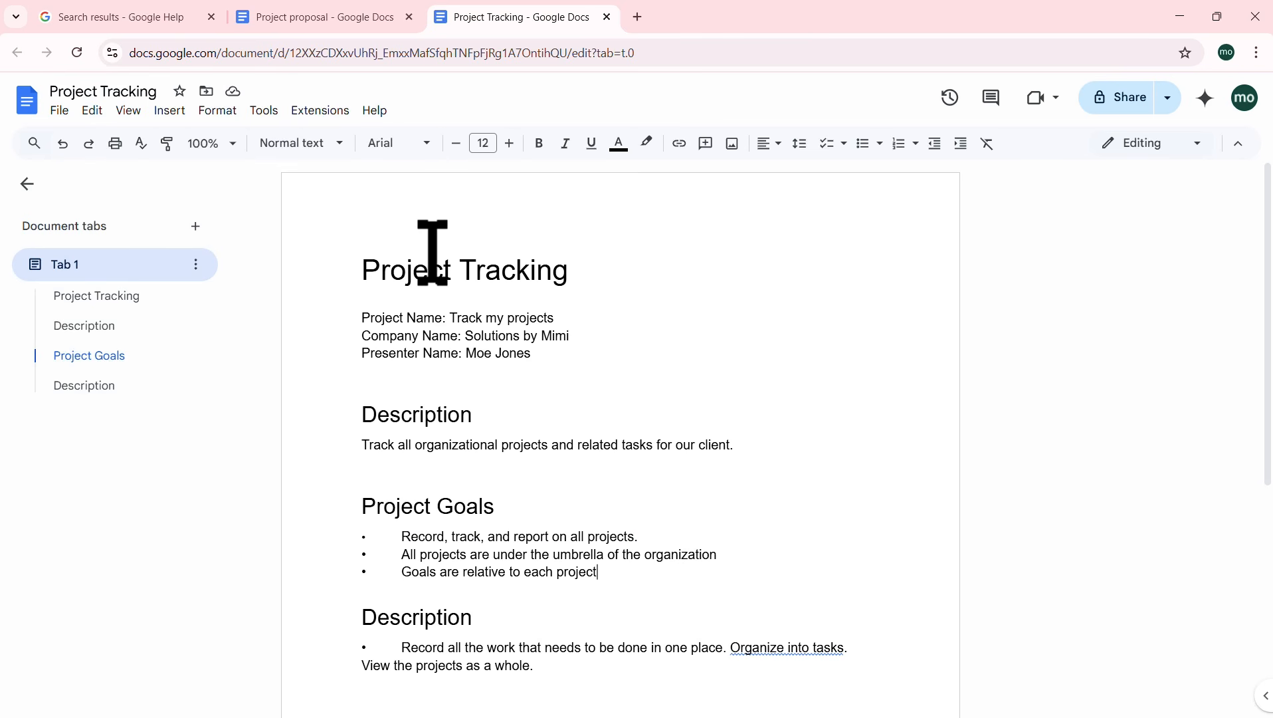
Step: Change the font of the entire document to Georgia
left_click_drag(359, 265, 774, 572)
left_click(602, 394)
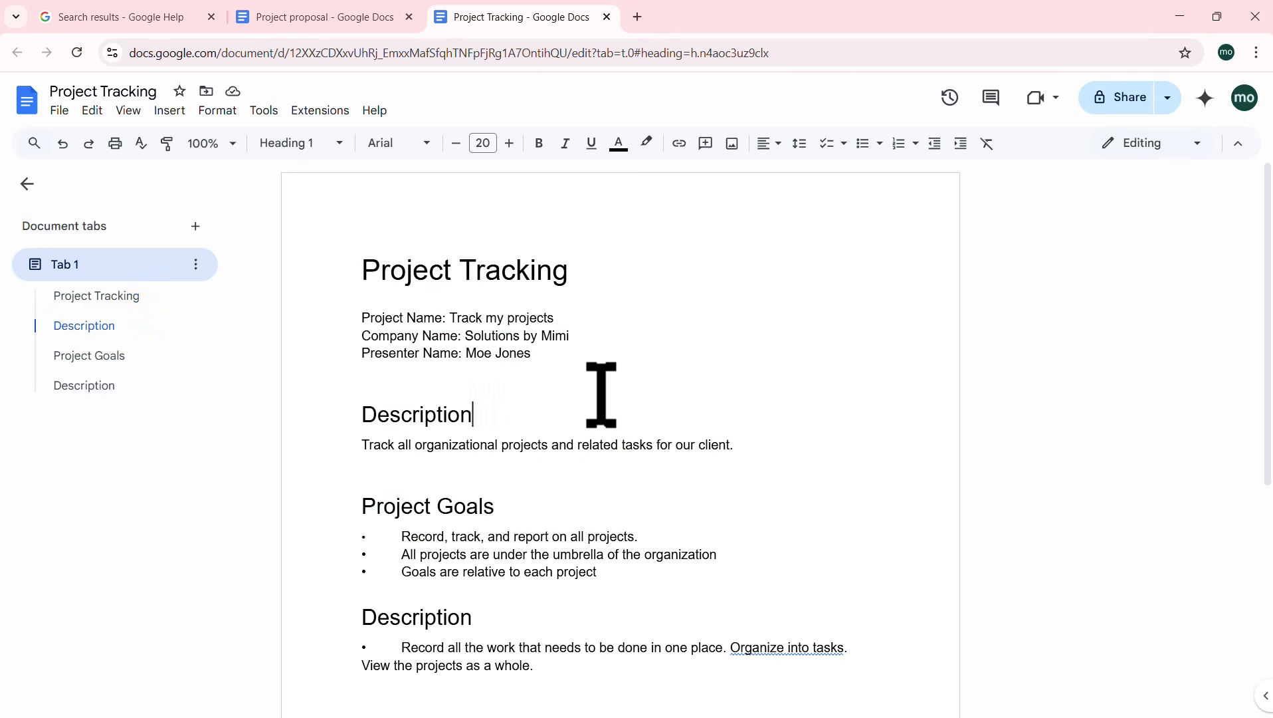
key("ctrl+a")
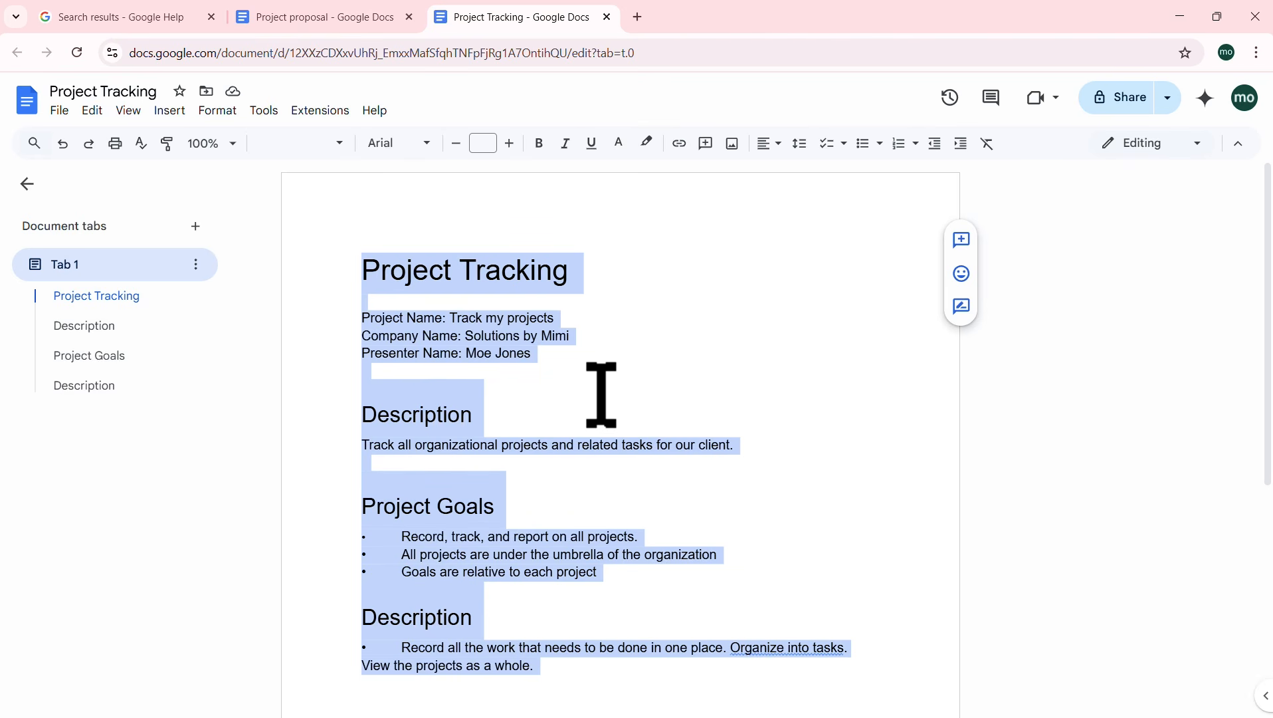
scroll(602, 395, "down", 6)
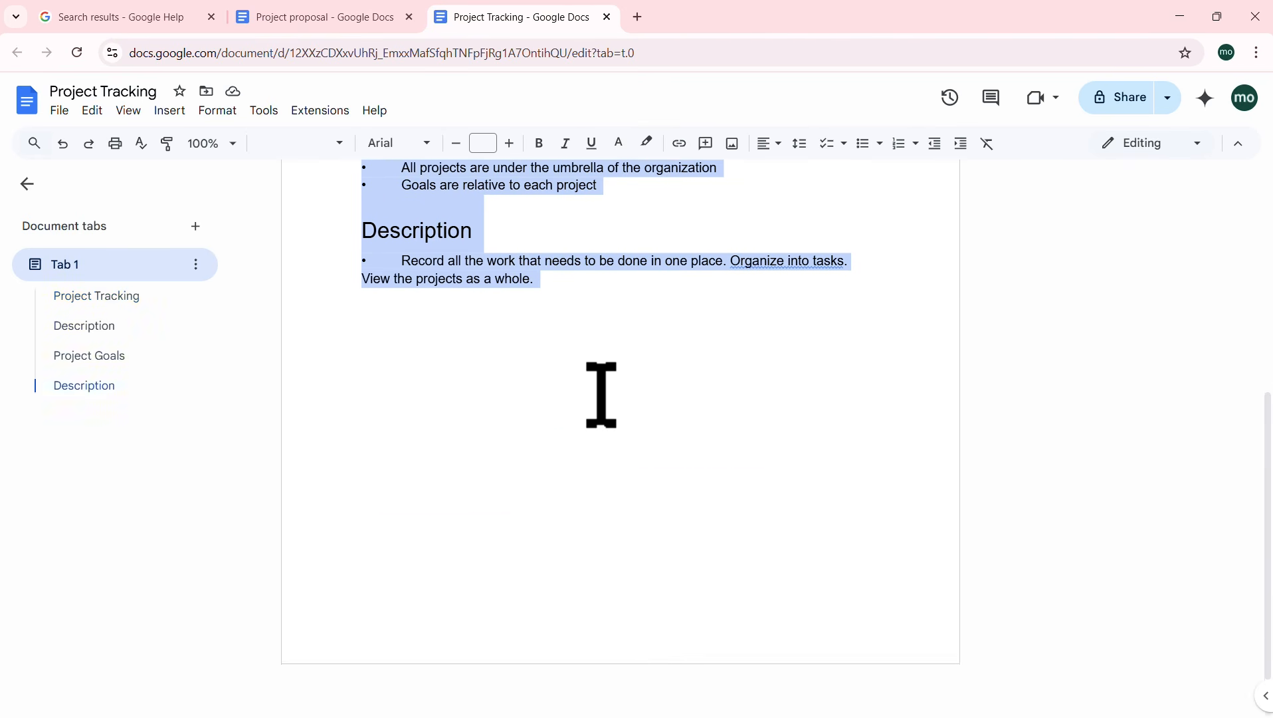
scroll(602, 395, "up", 6)
left_click(429, 143)
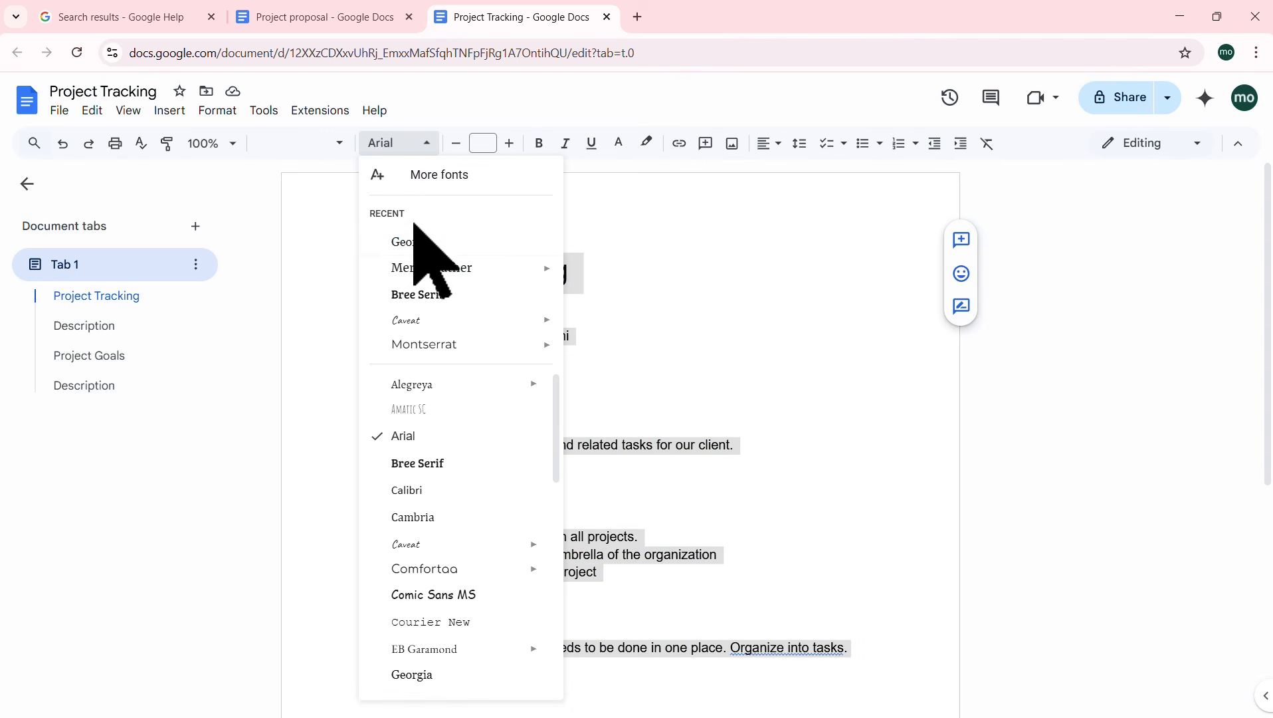
mouse_move(436, 266)
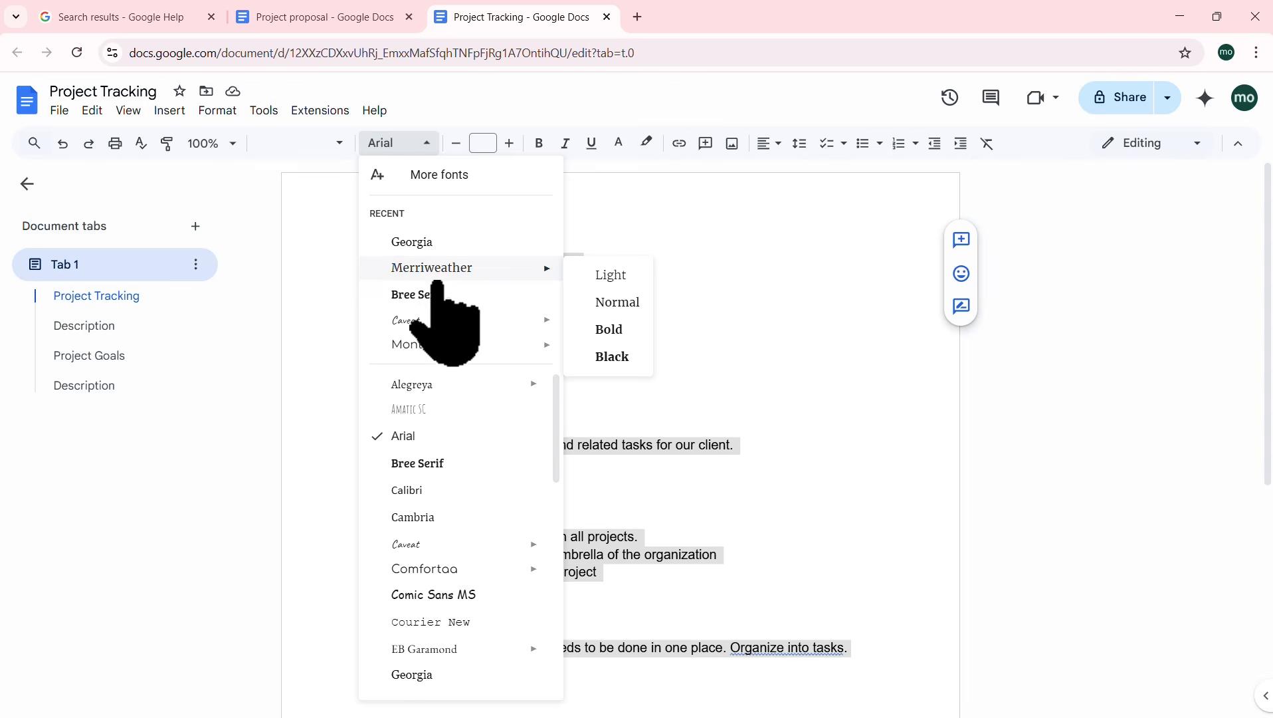
left_click_drag(554, 412, 553, 374)
mouse_move(553, 374)
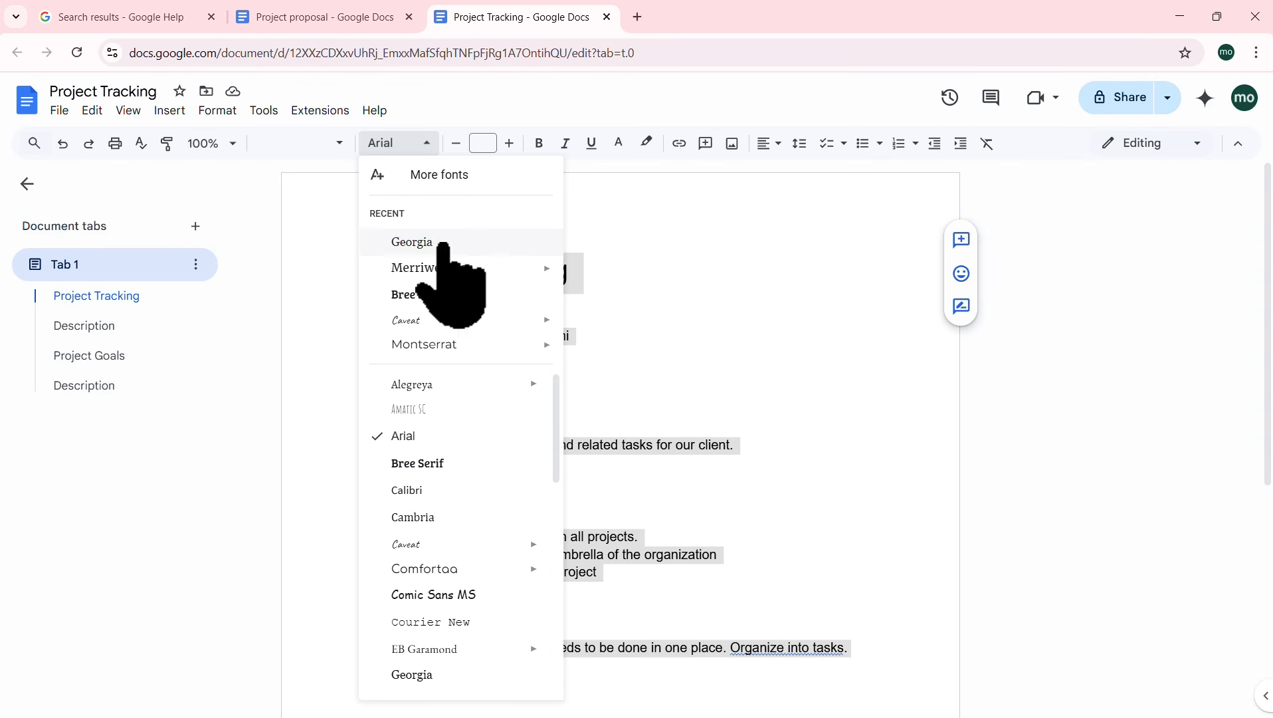
left_click(409, 242)
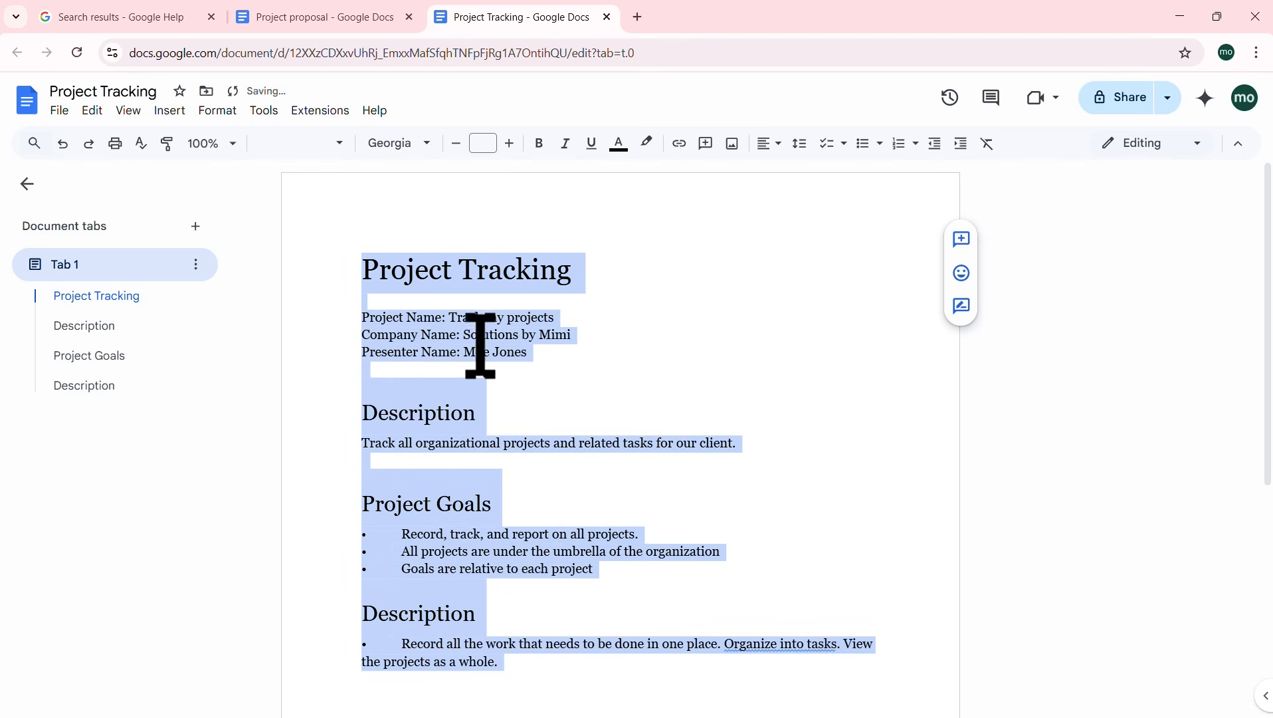
left_click(562, 319)
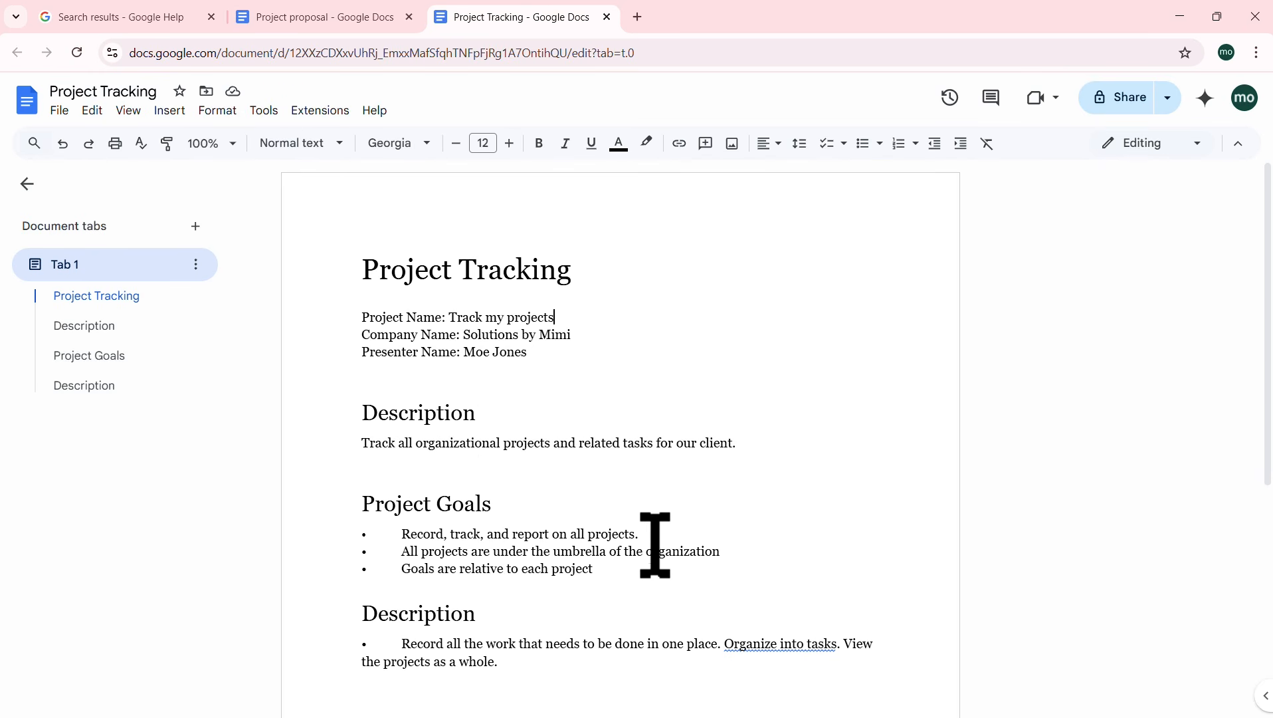
scroll(640, 476, "down", 1)
scroll(640, 476, "down", 1)
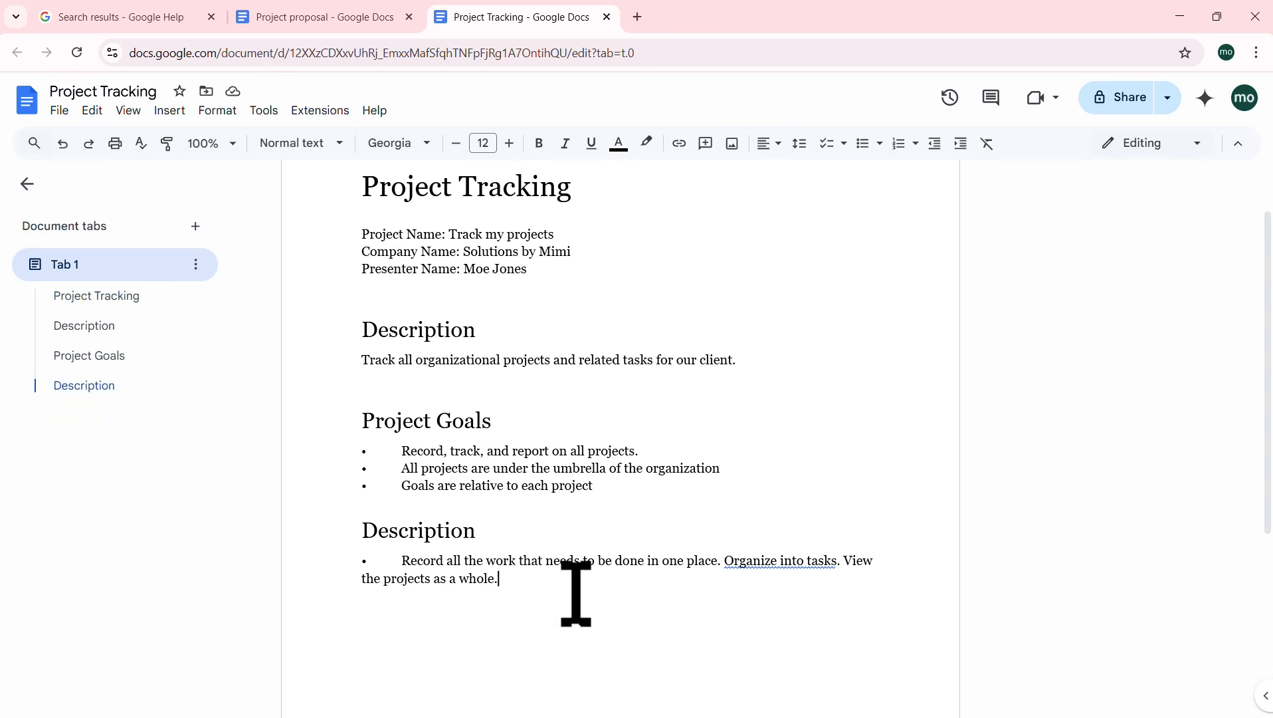
key("Return")
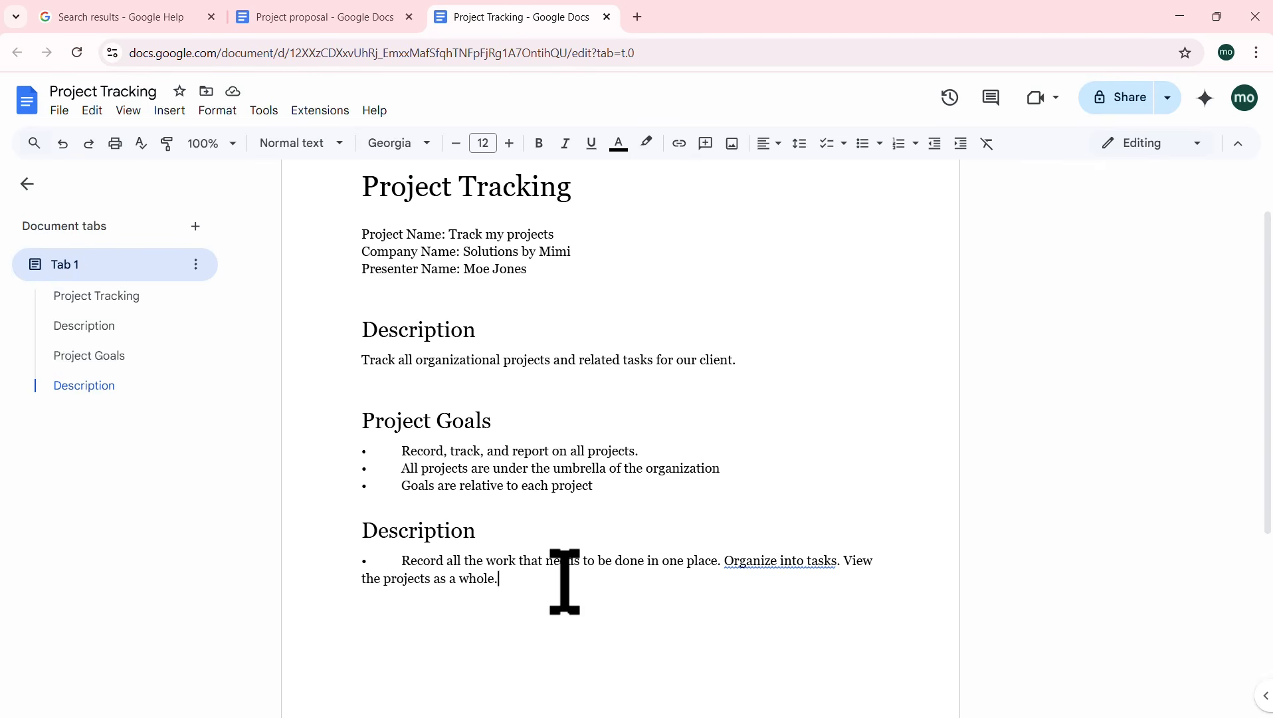
scroll(600, 375, "up", 2)
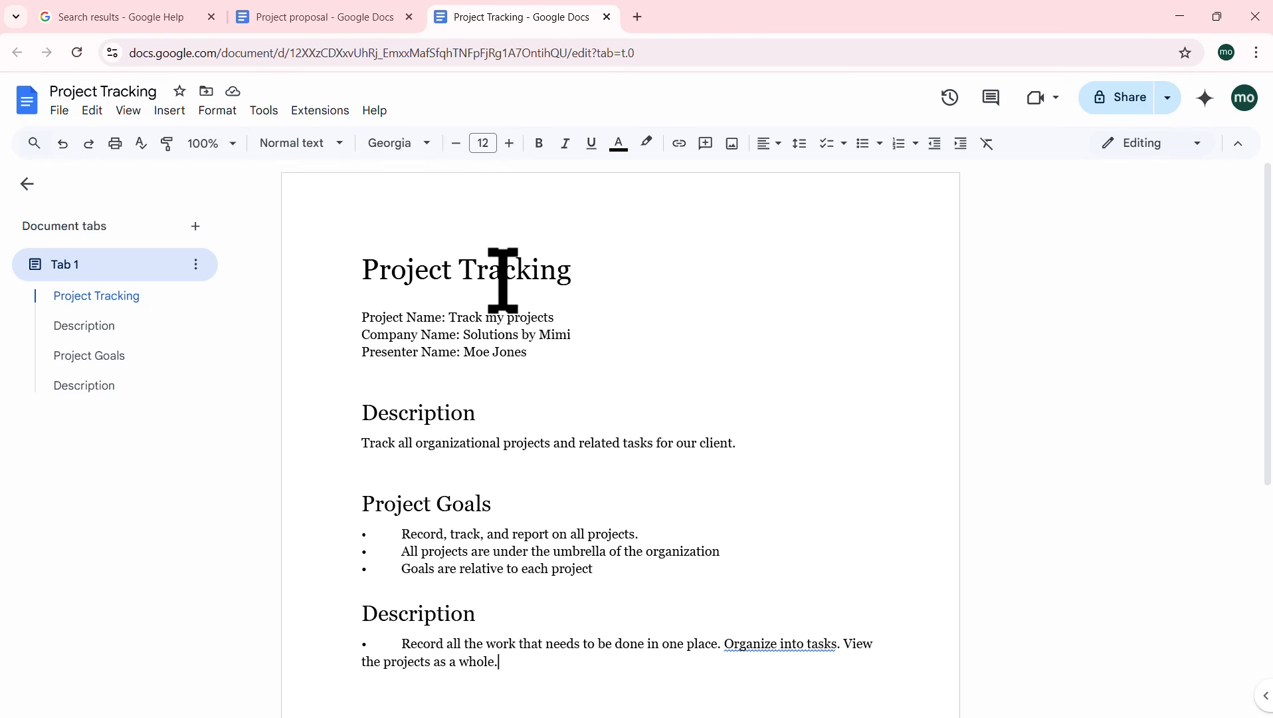
Step: Make the Project Goals heading and both Description headings bold
triple_click(440, 417)
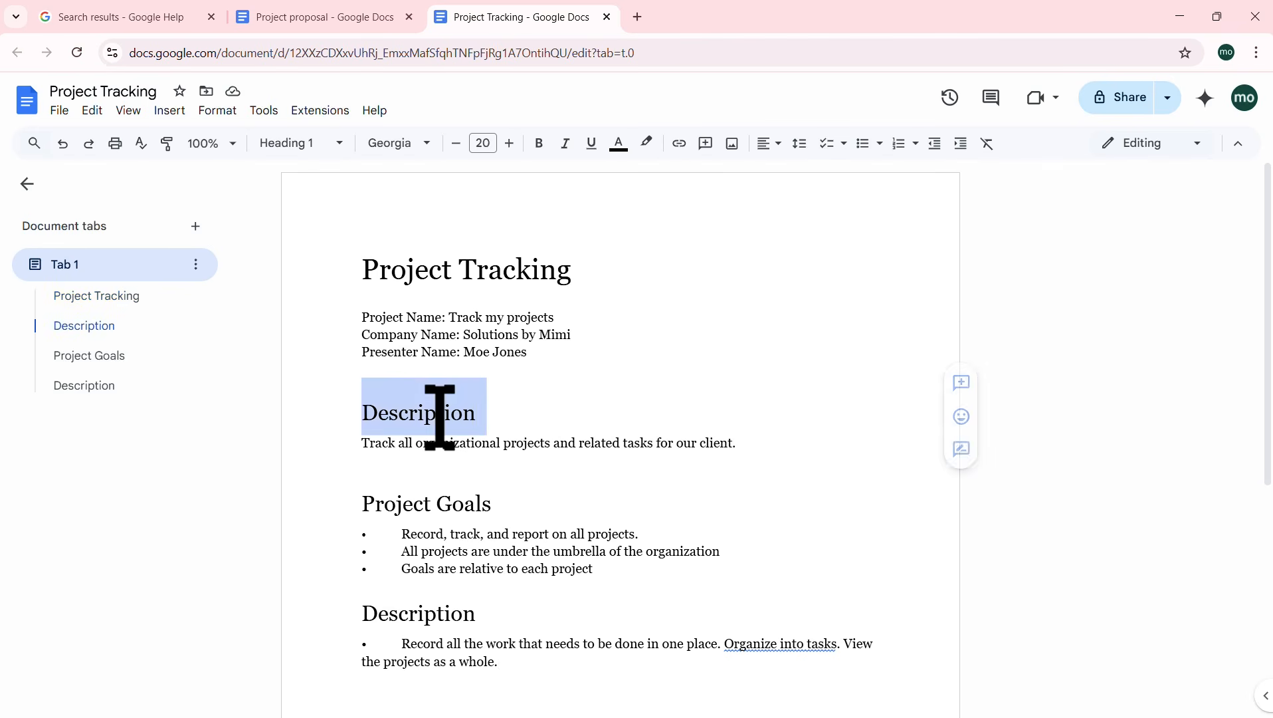
left_click(540, 143)
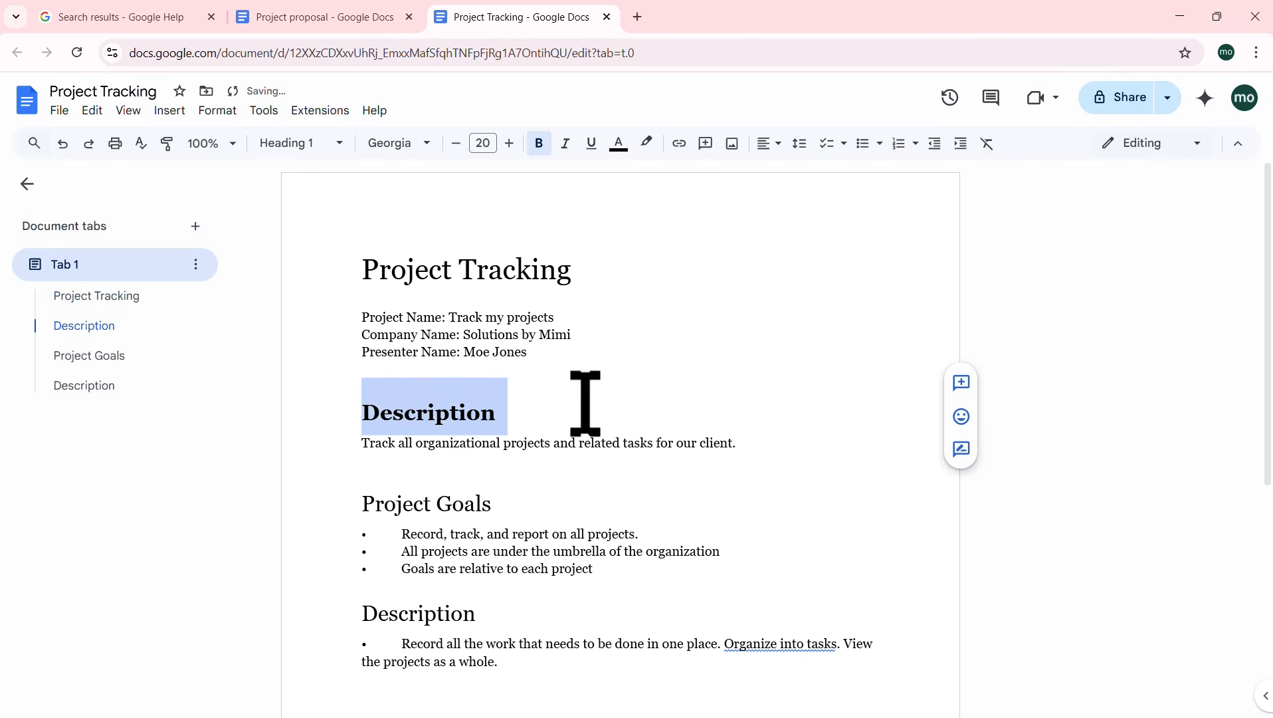
left_click(583, 407)
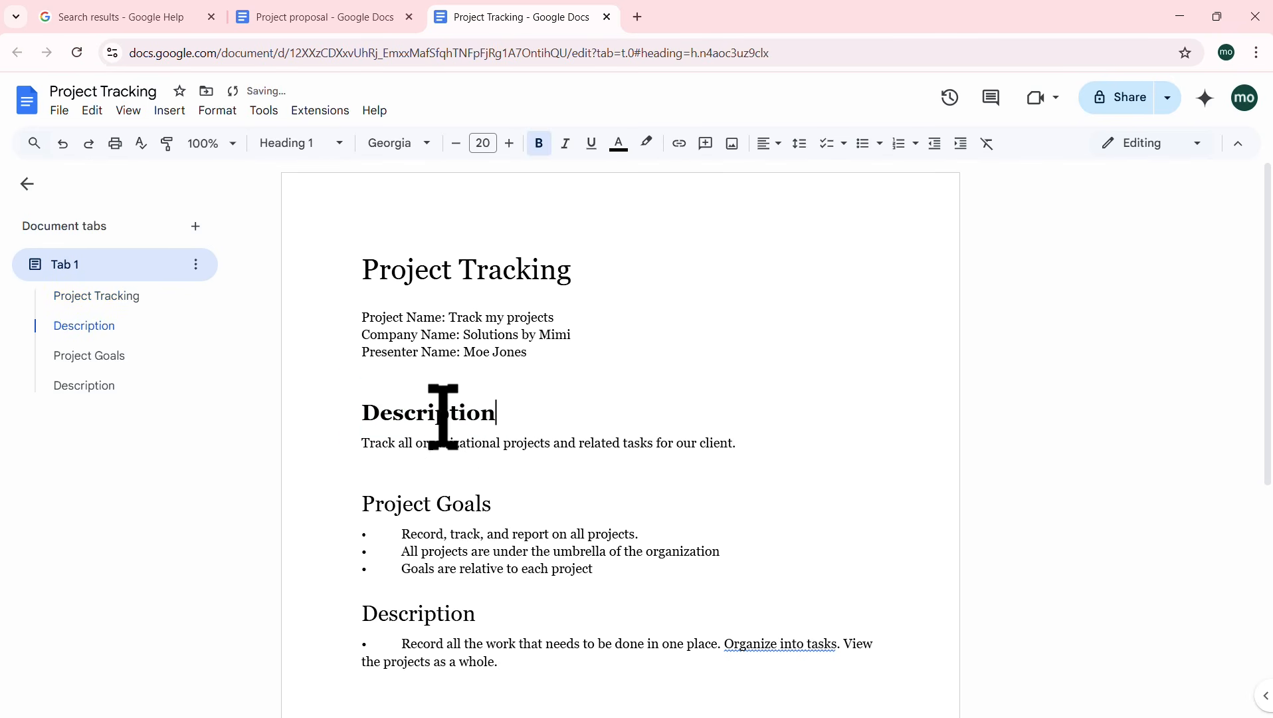
triple_click(440, 504)
left_click(541, 143)
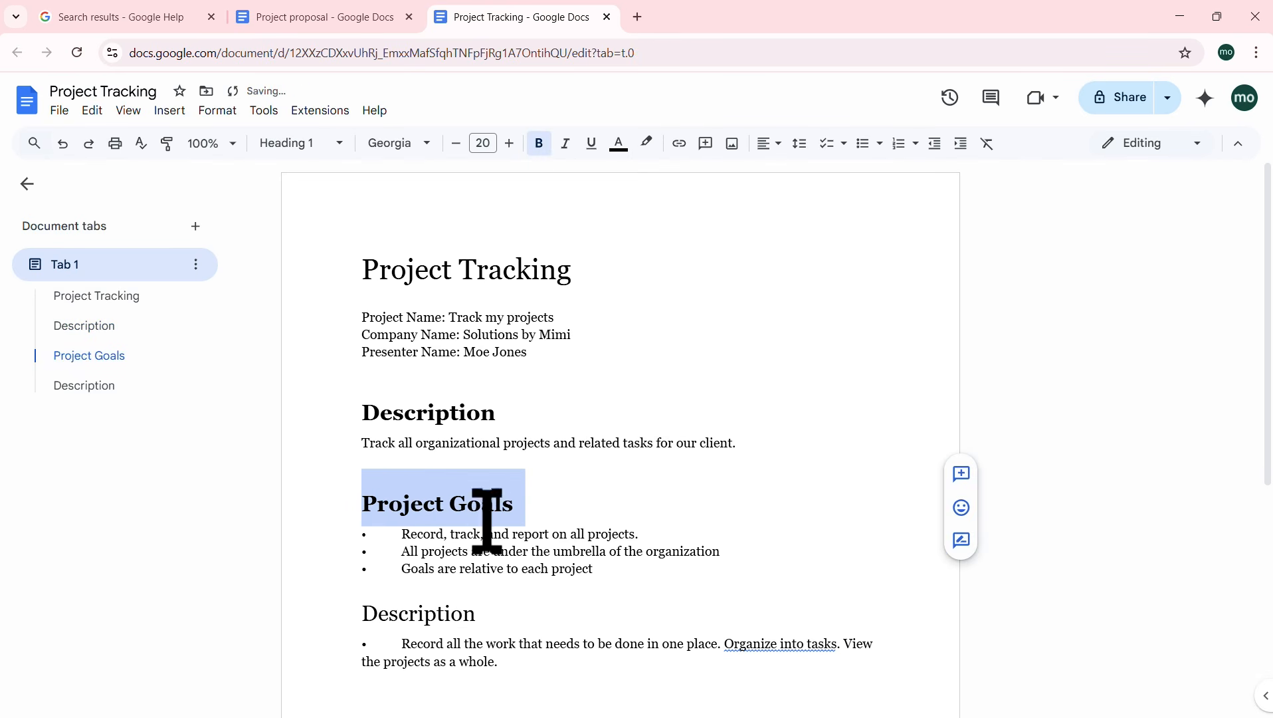
triple_click(422, 611)
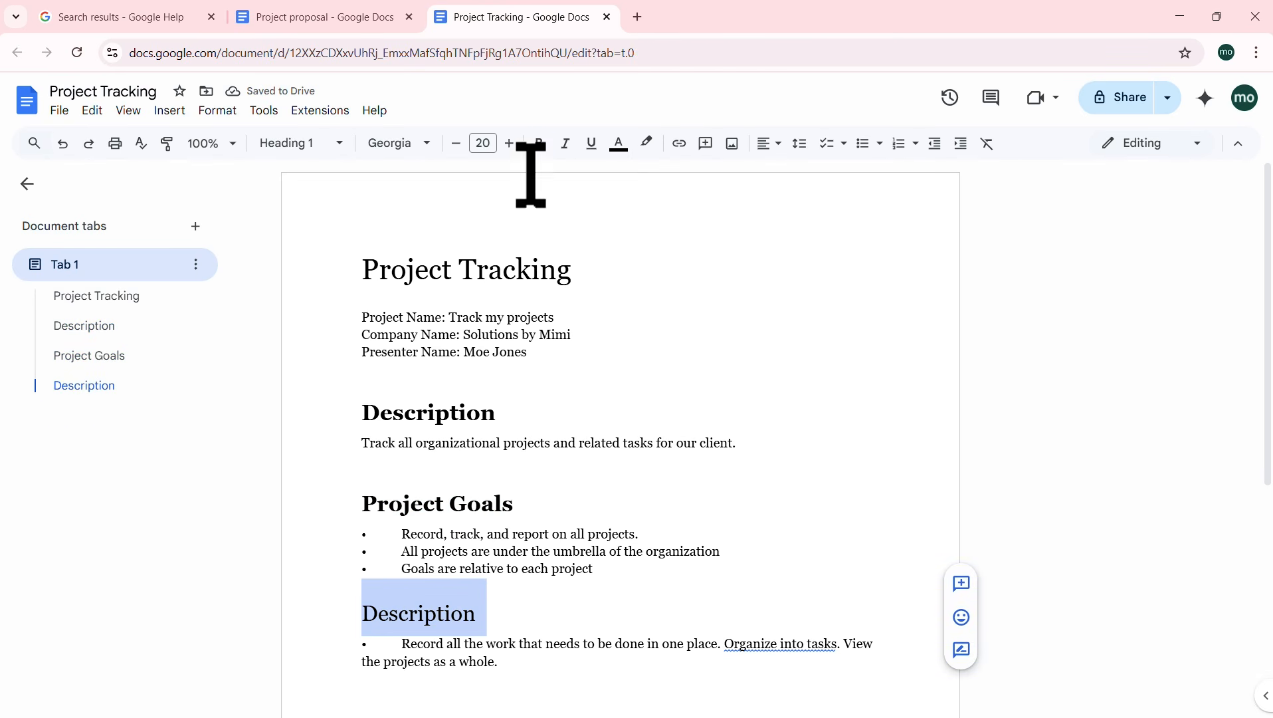
left_click(539, 143)
left_click(606, 417)
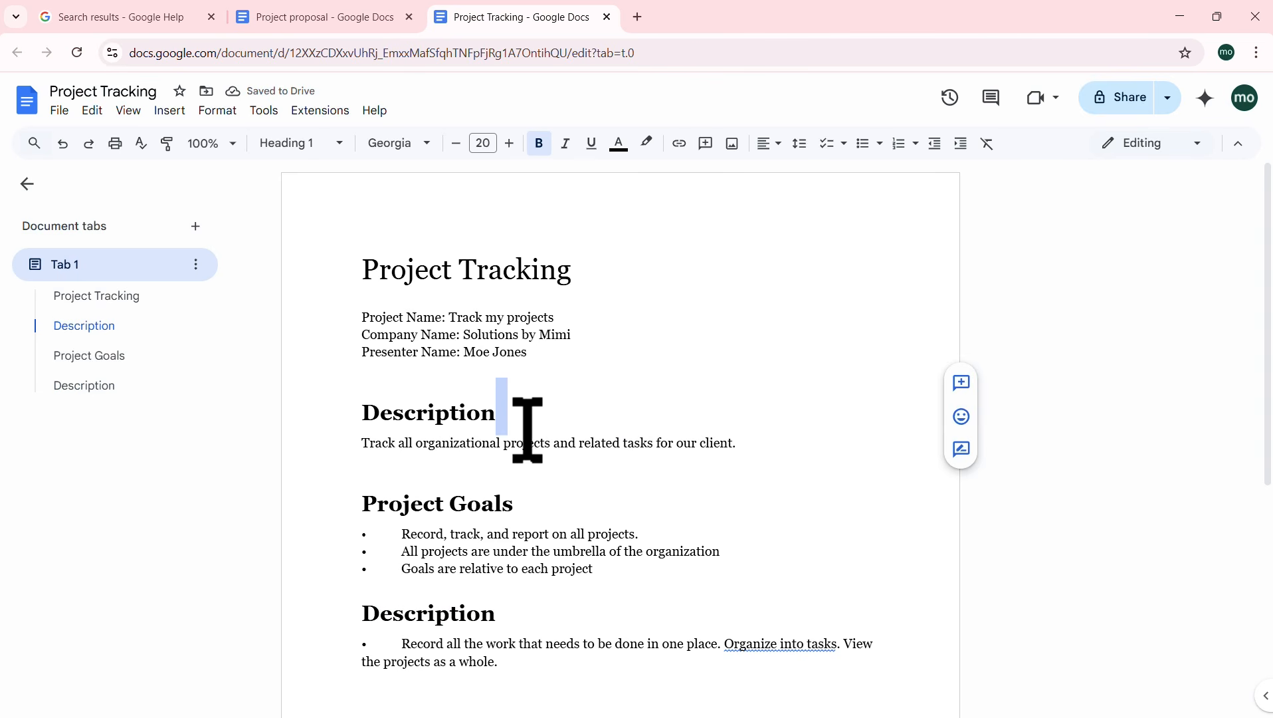
left_click(518, 376)
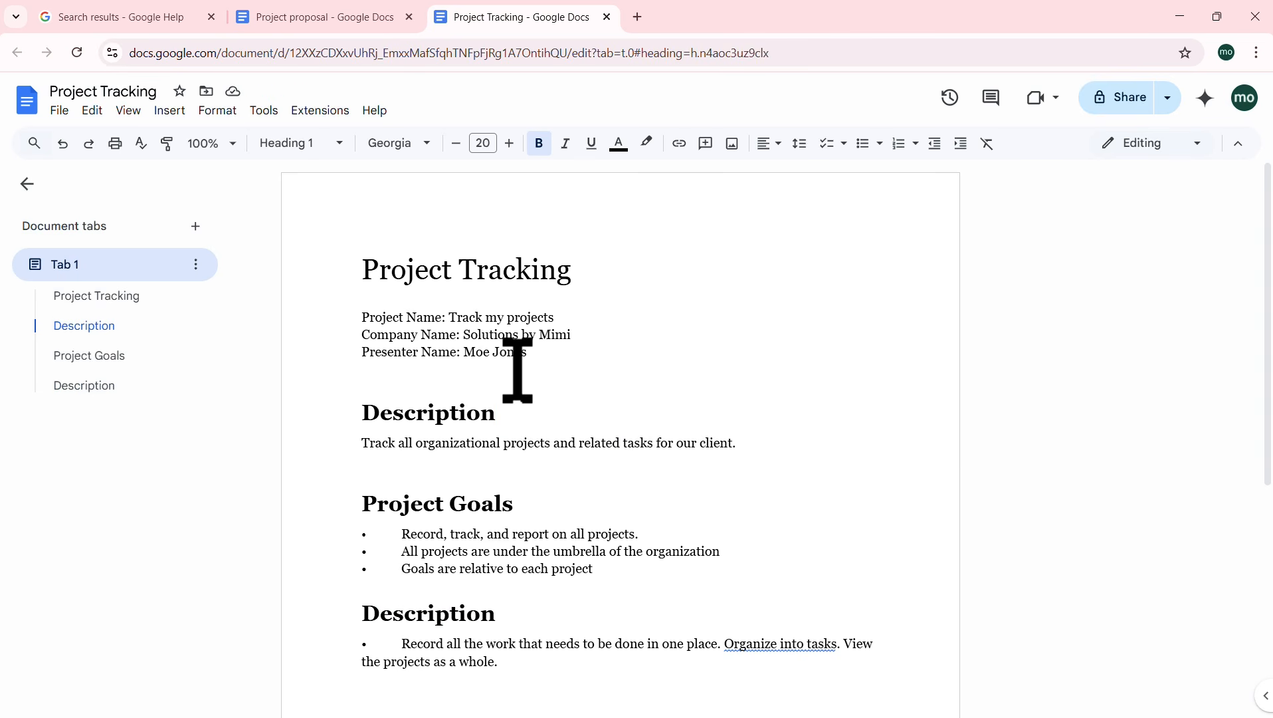
Step: Undo the bold formatting on all three headings
left_click(63, 144)
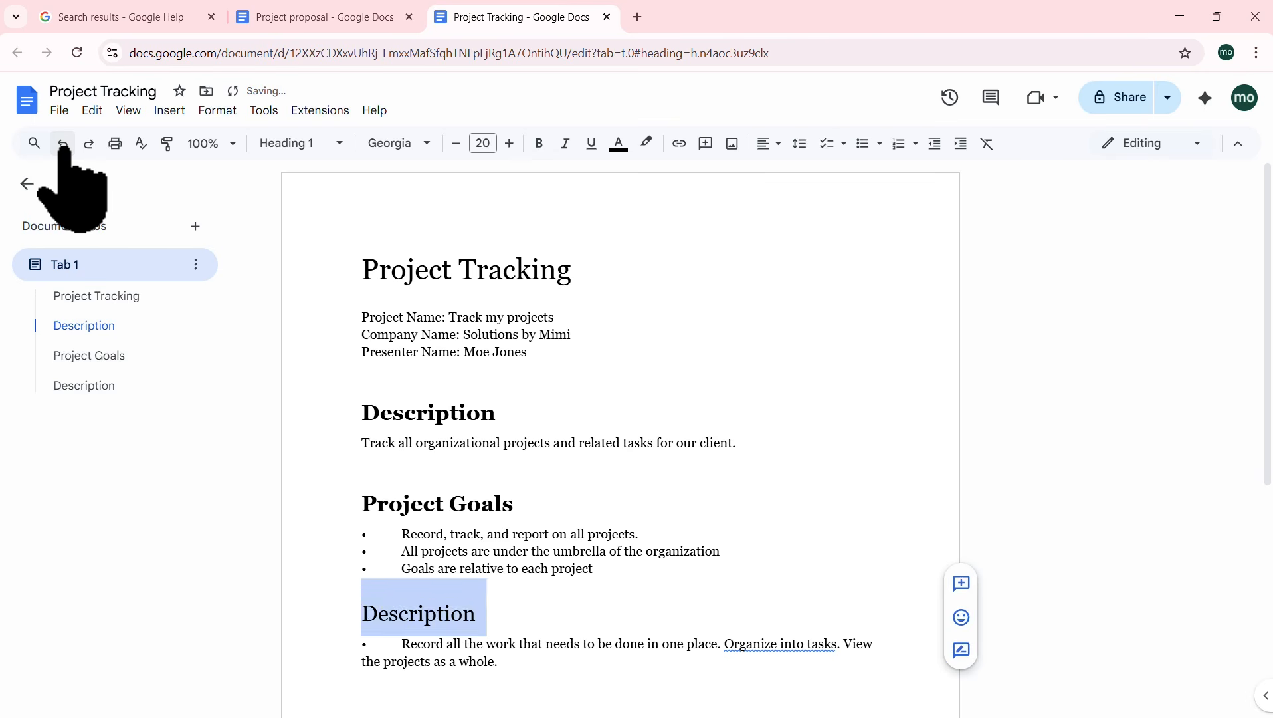
left_click(63, 145)
left_click(63, 145)
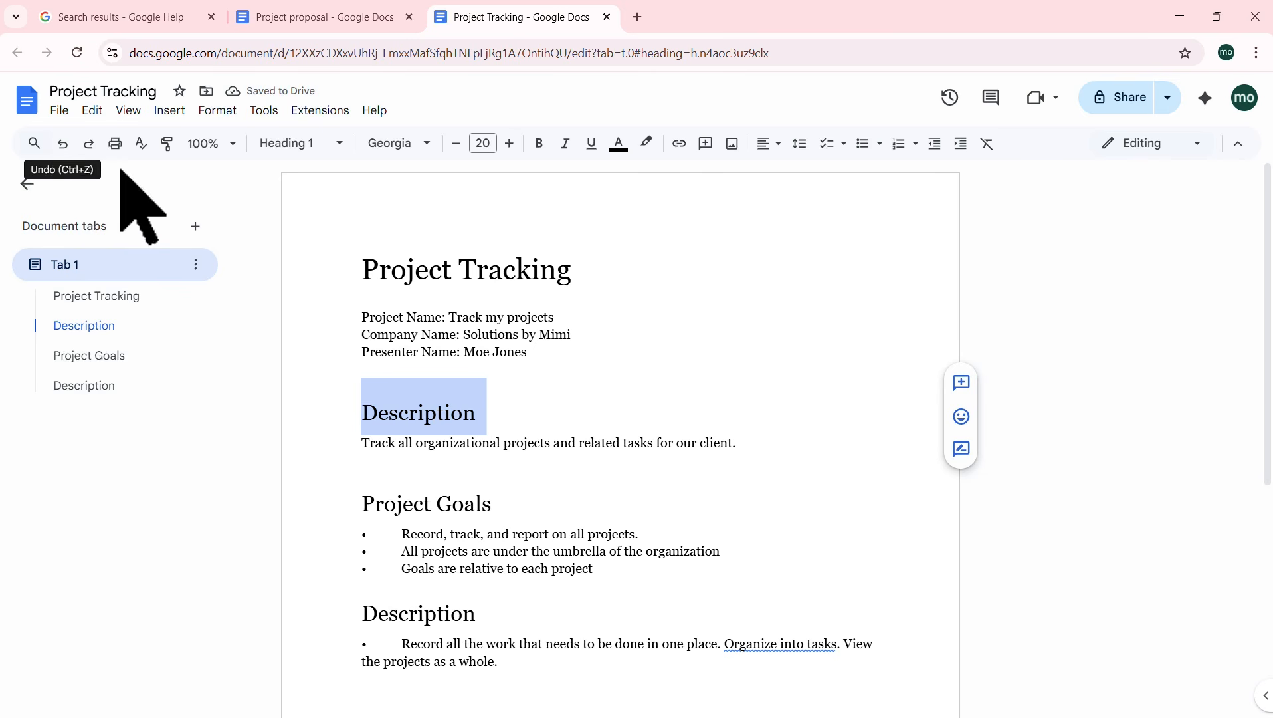
Step: Select the Project Name, Company Name and Presenter Name lines and look at the preset and custom text color options
left_click(536, 300)
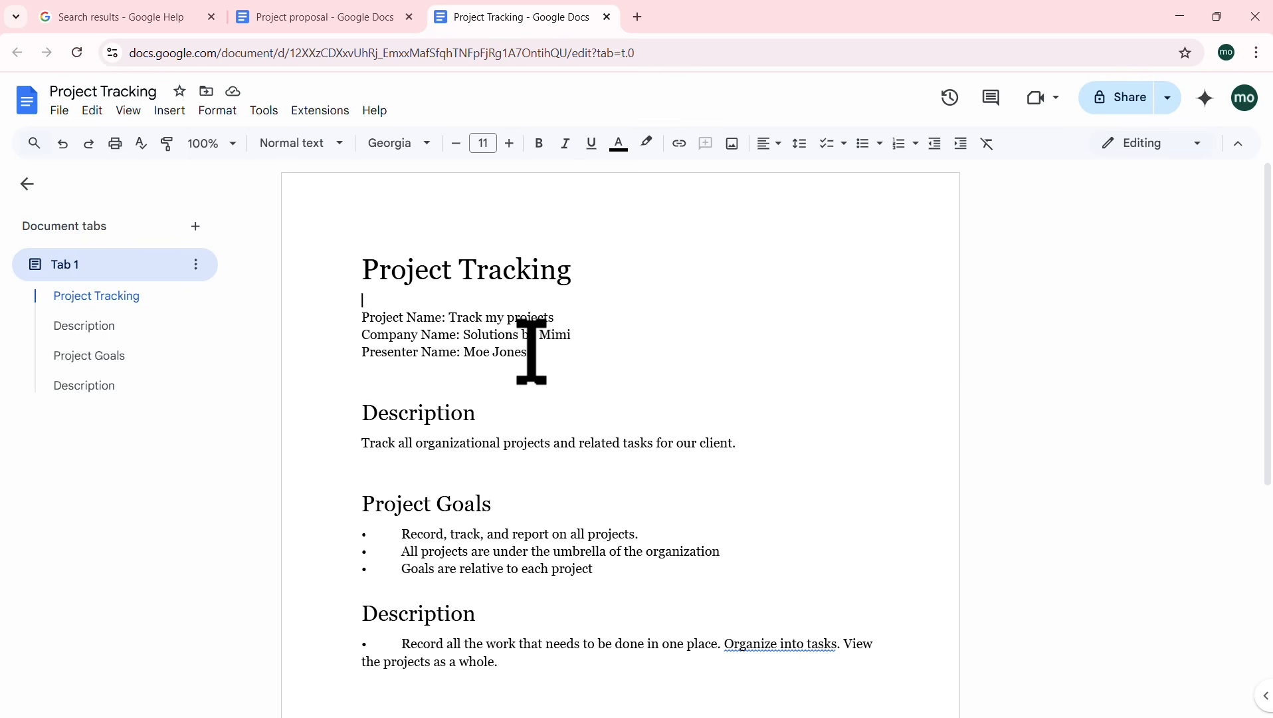
left_click_drag(532, 352, 362, 324)
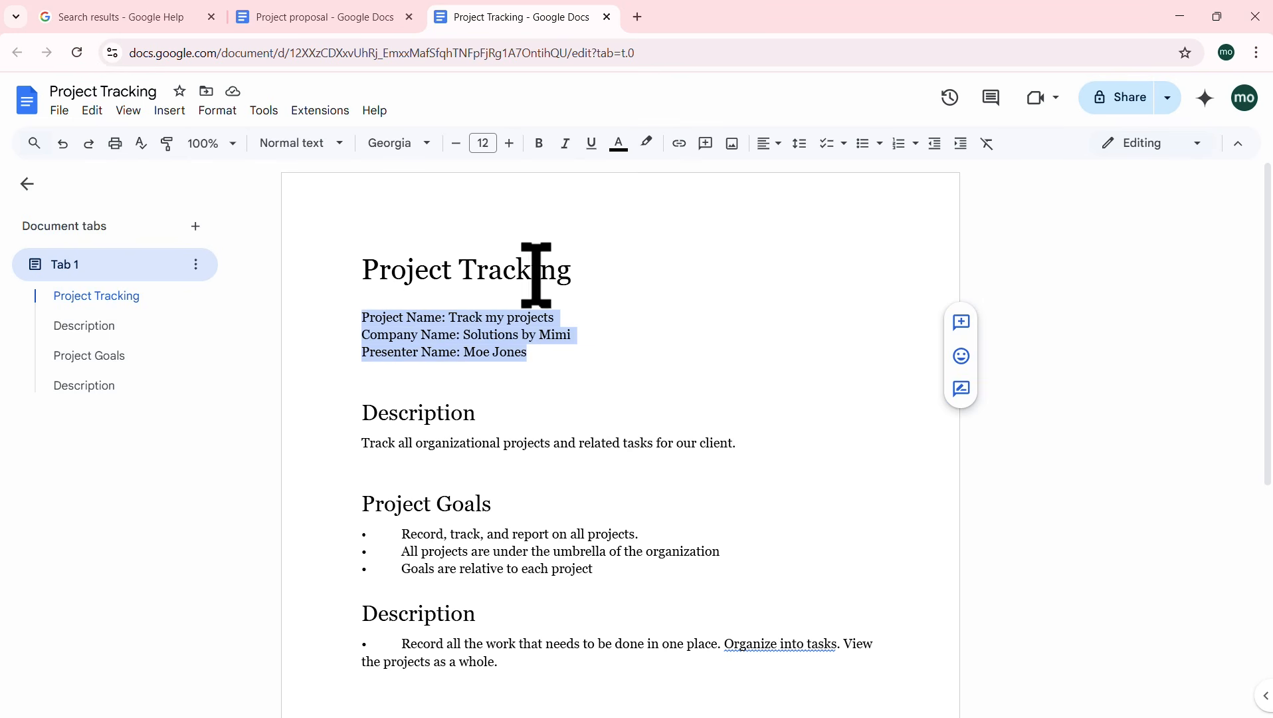
left_click(618, 143)
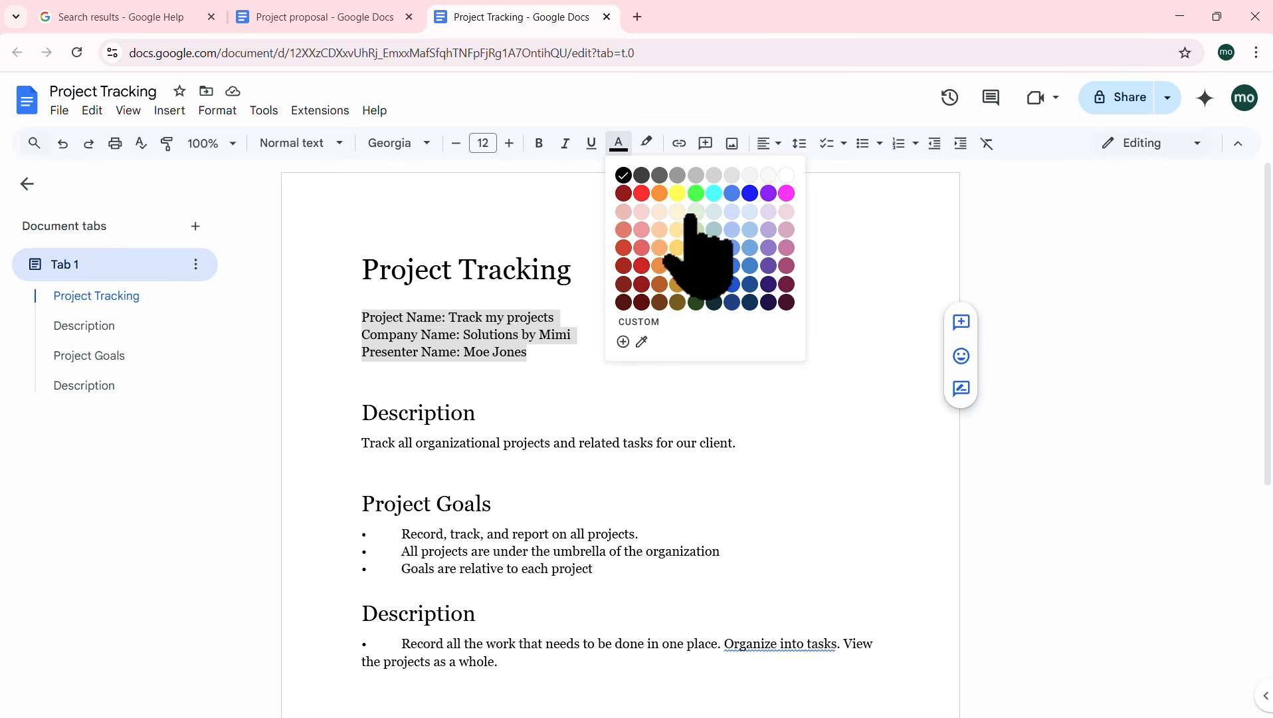
left_click(623, 341)
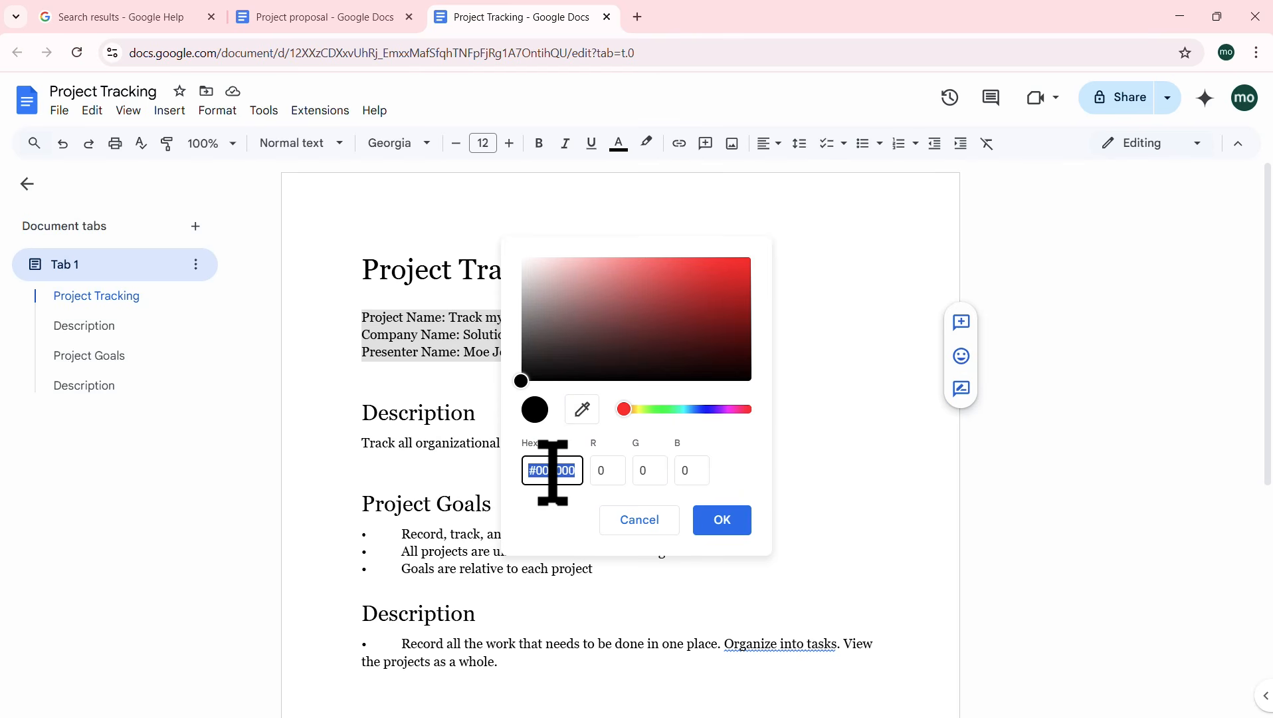
left_click(639, 520)
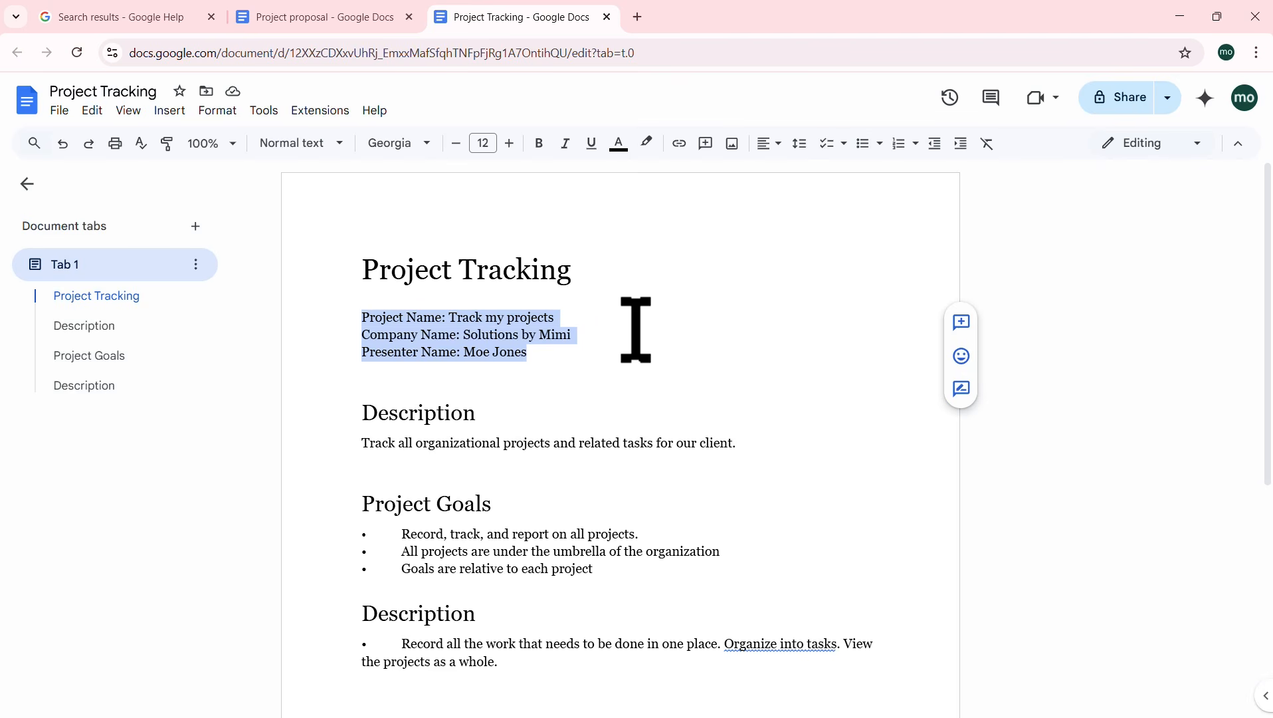
Step: In the Project proposal document, examine the custom text colors available for the Project Name title
left_click(359, 17)
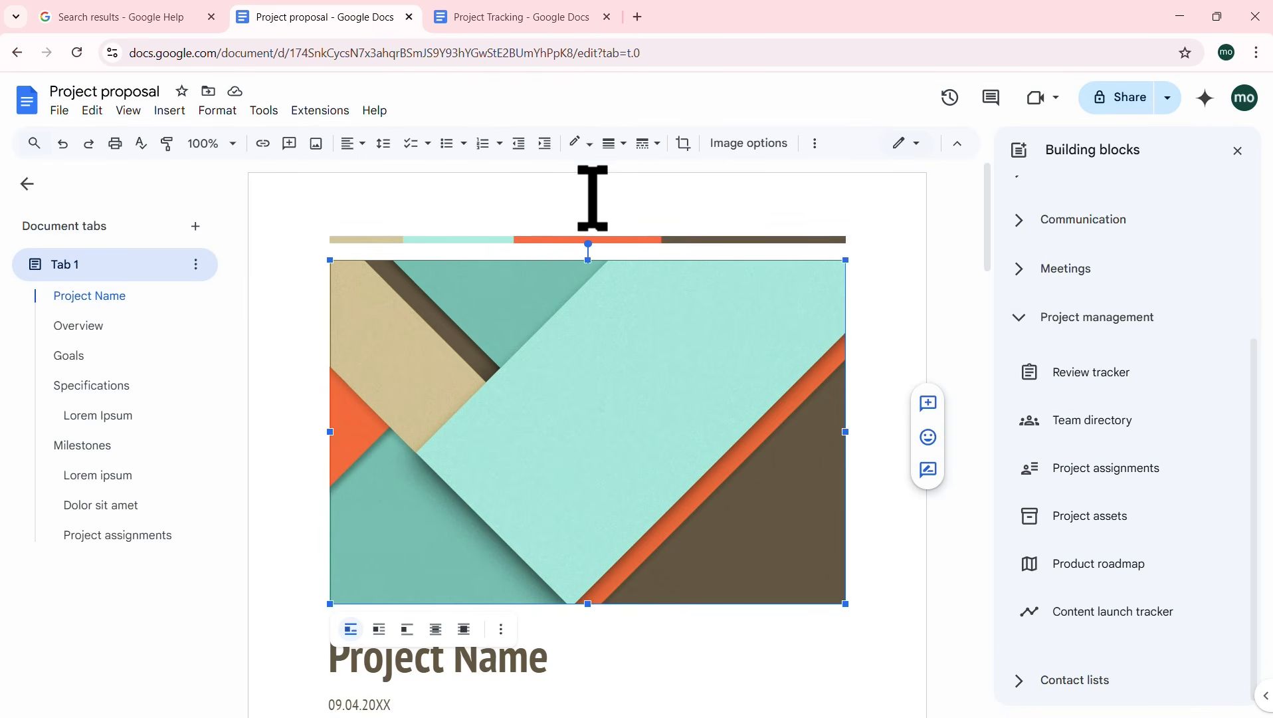
left_click(525, 656)
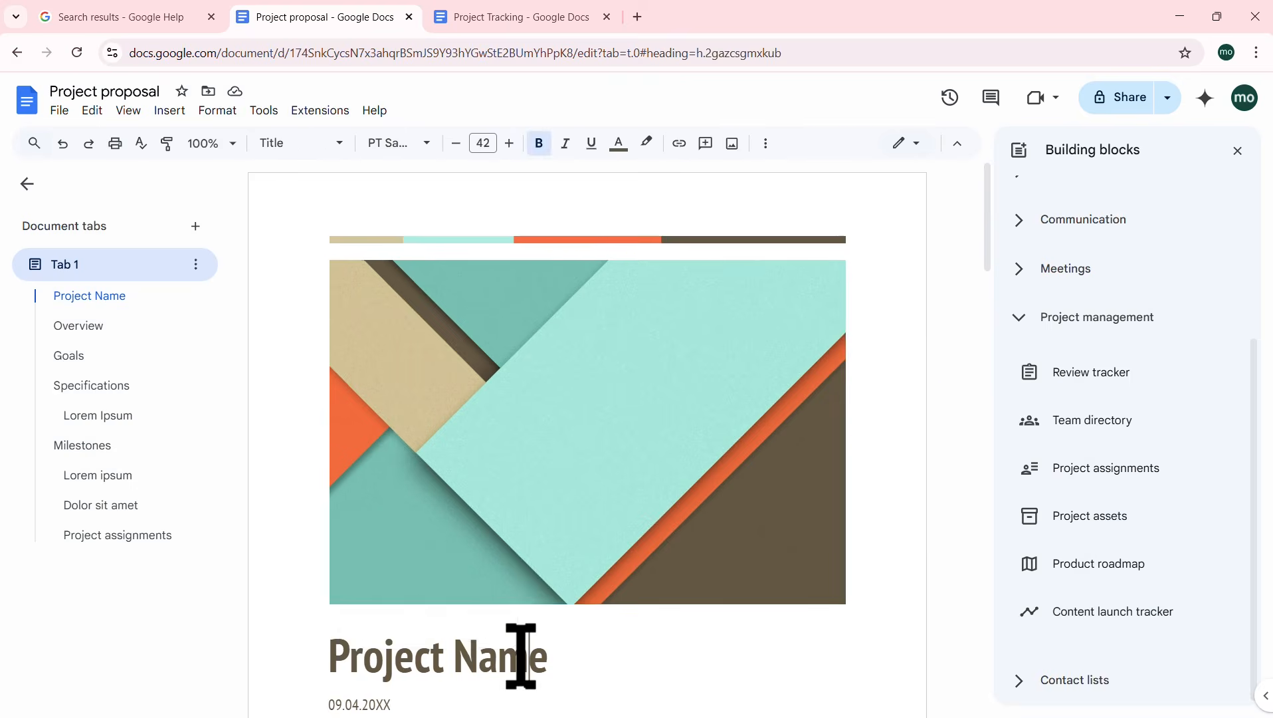
left_click(620, 144)
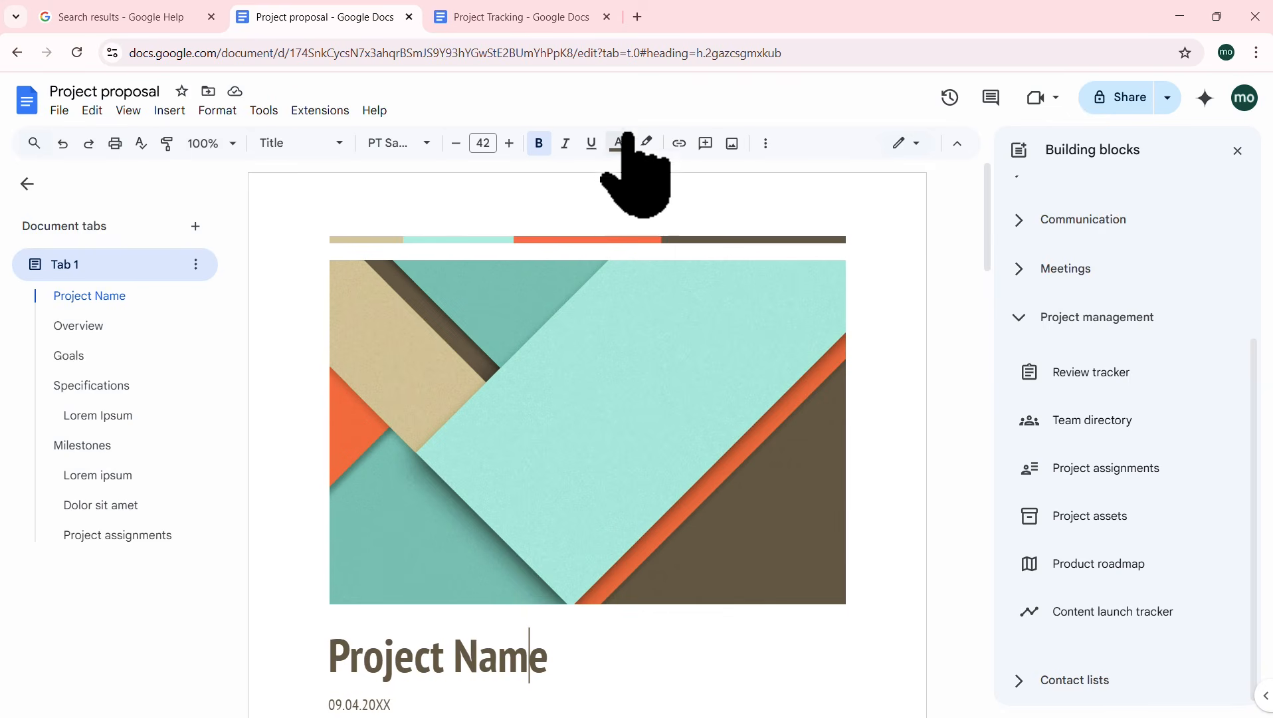
left_click(619, 143)
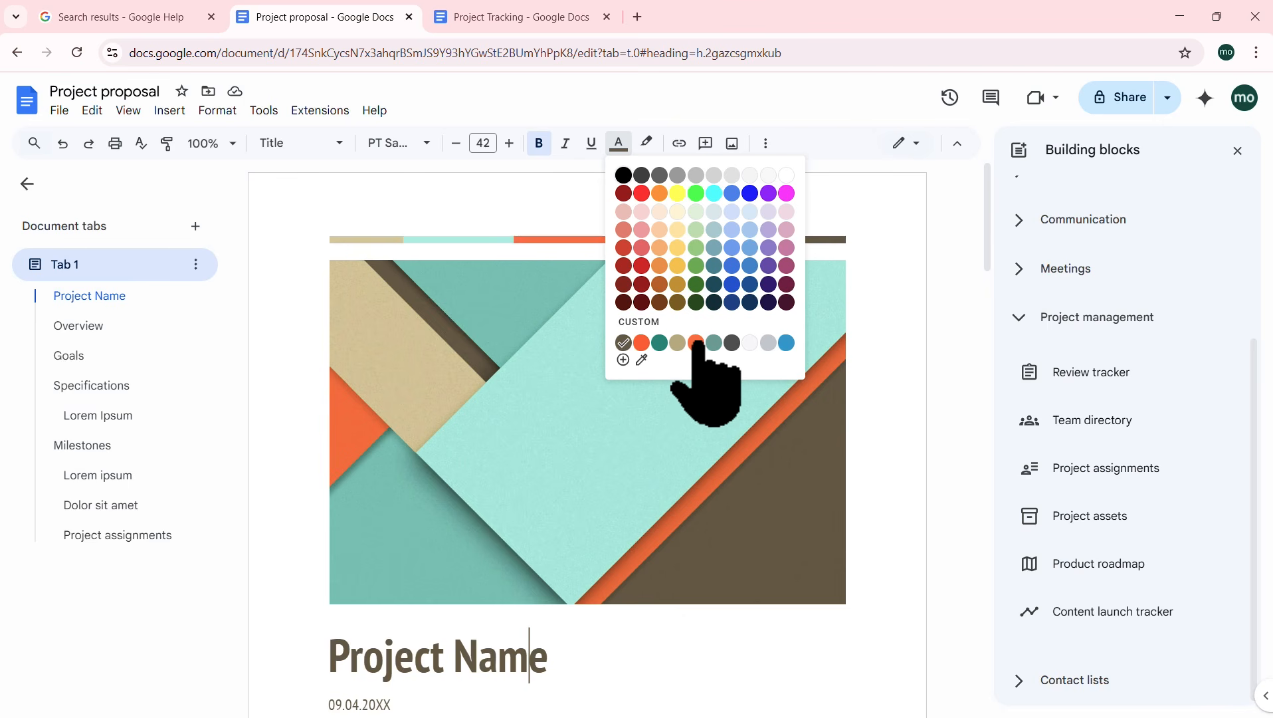
Step: In the Project Tracking document, color the three project detail lines light blue by sampling the Share button's color with the eyedropper
left_click(538, 18)
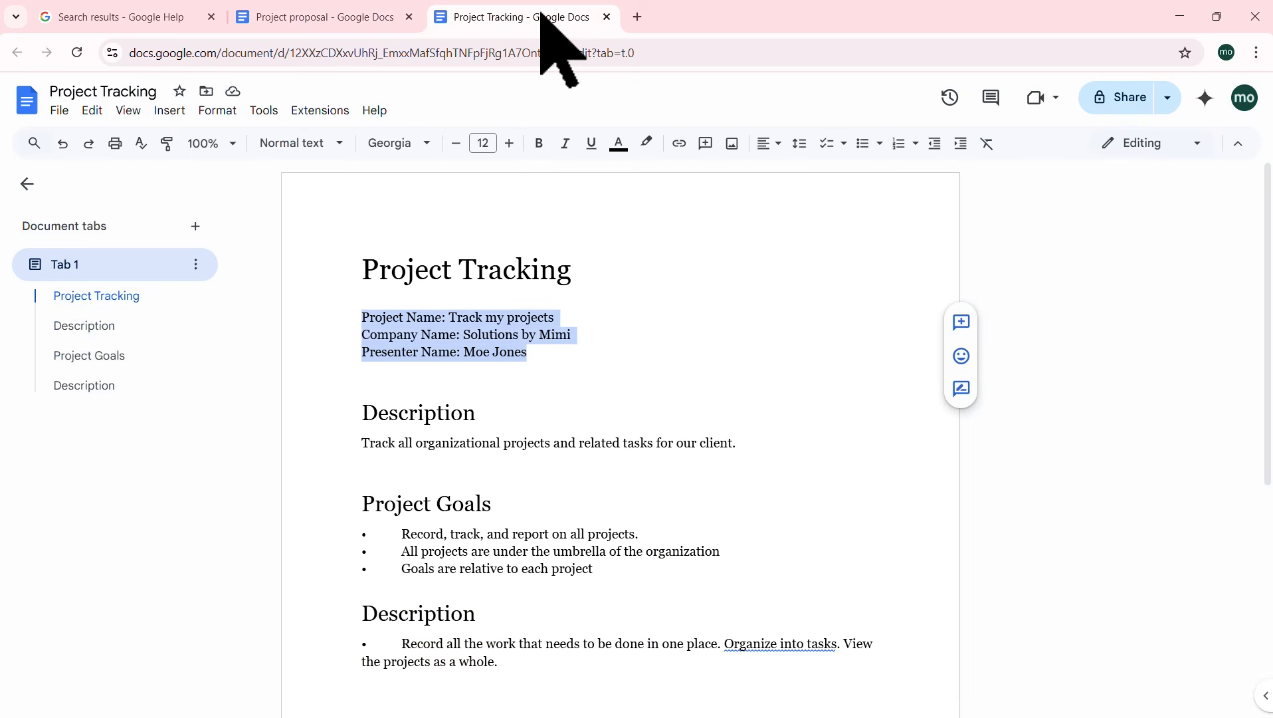
left_click(618, 143)
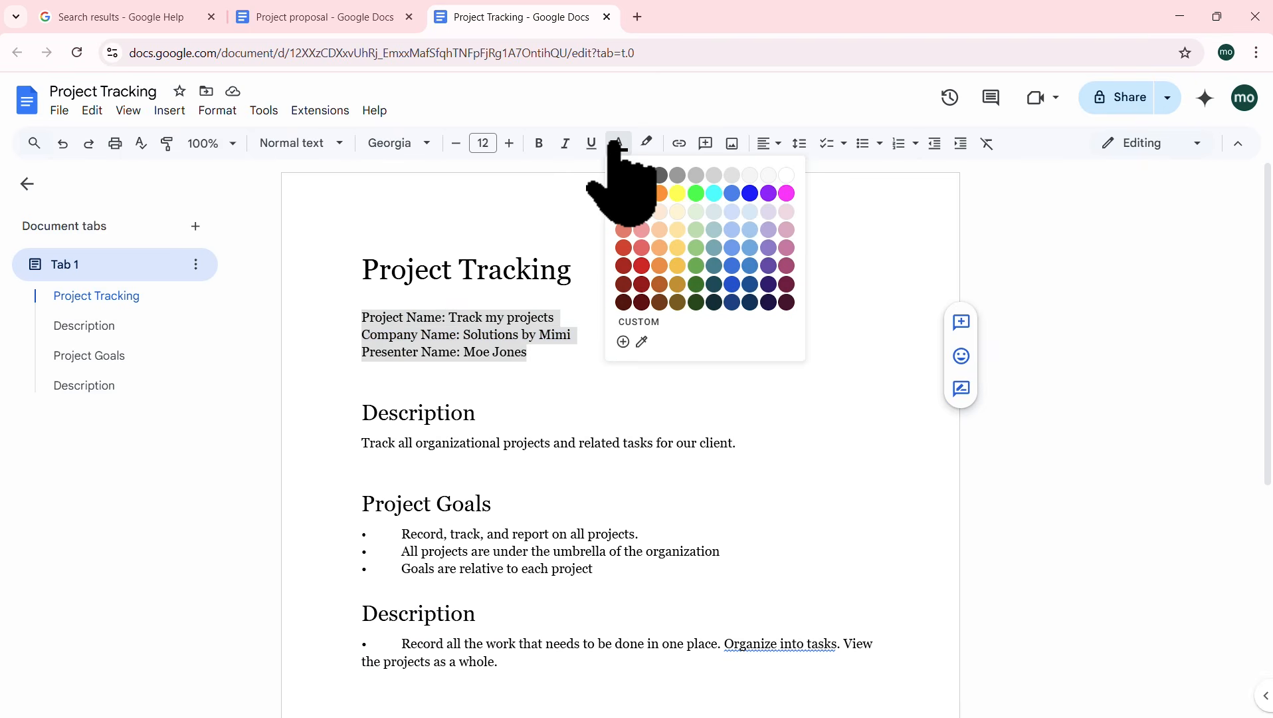
left_click(643, 341)
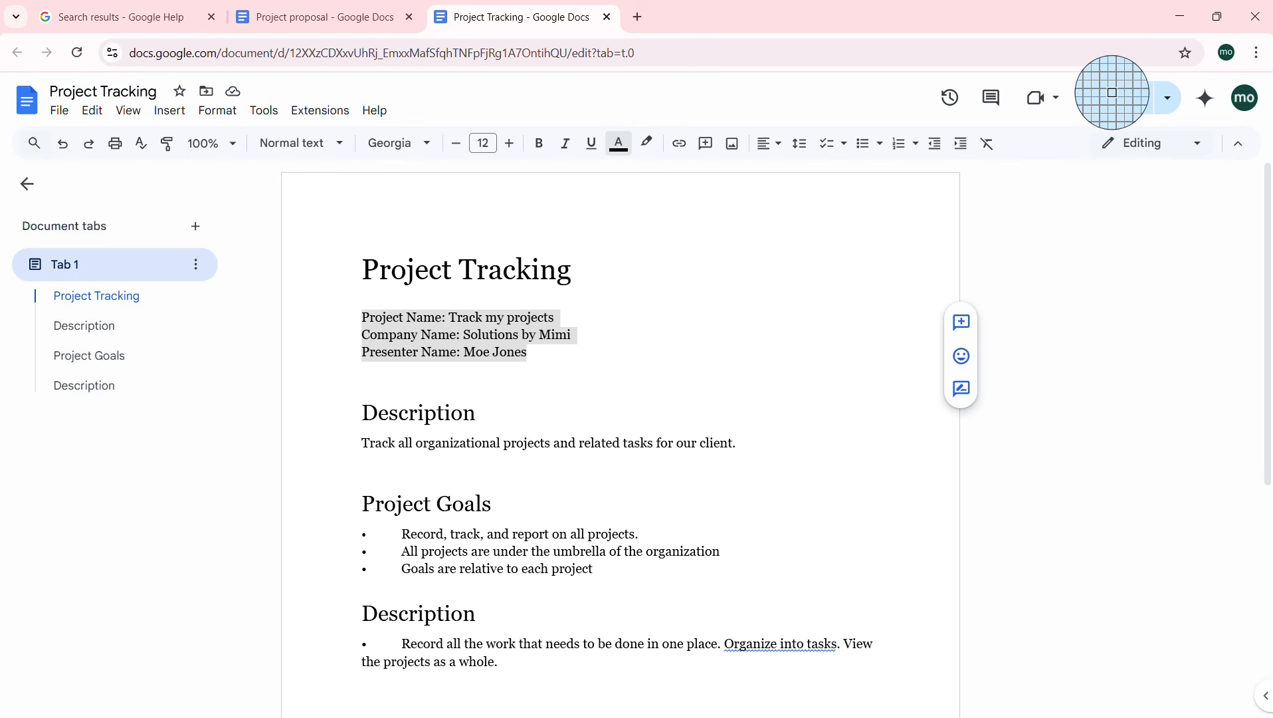
left_click(1112, 93)
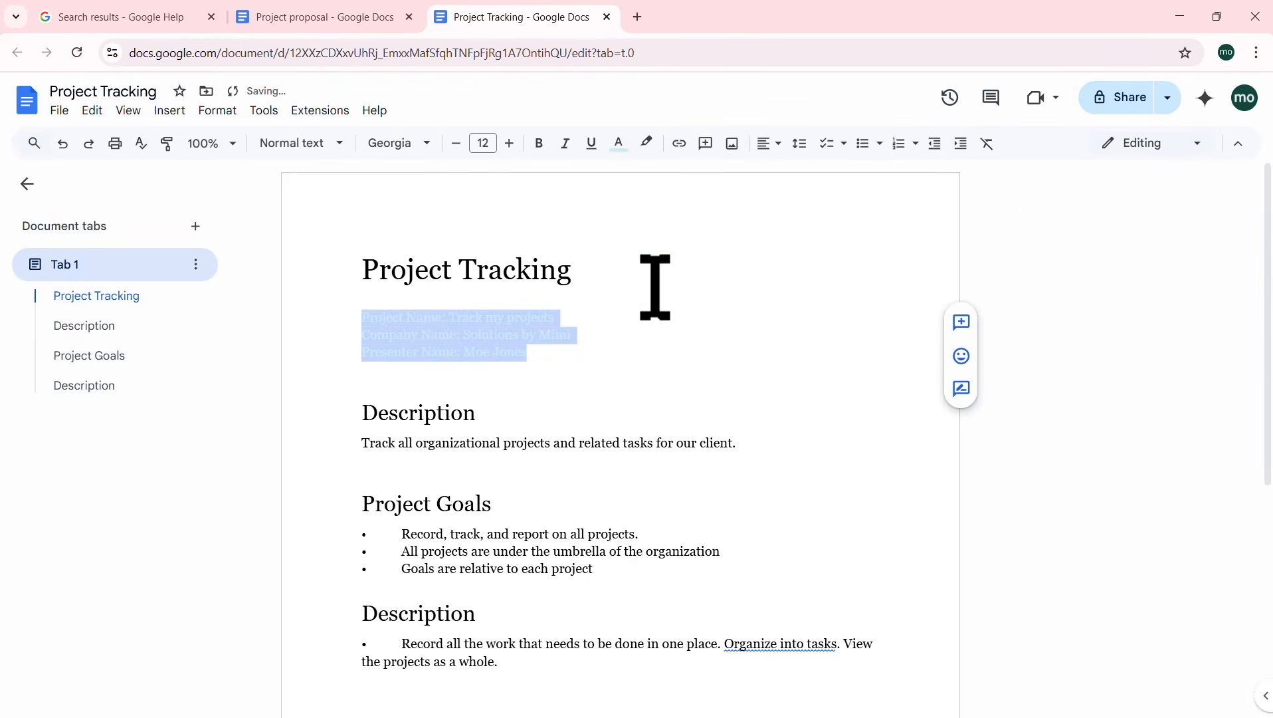
left_click(620, 146)
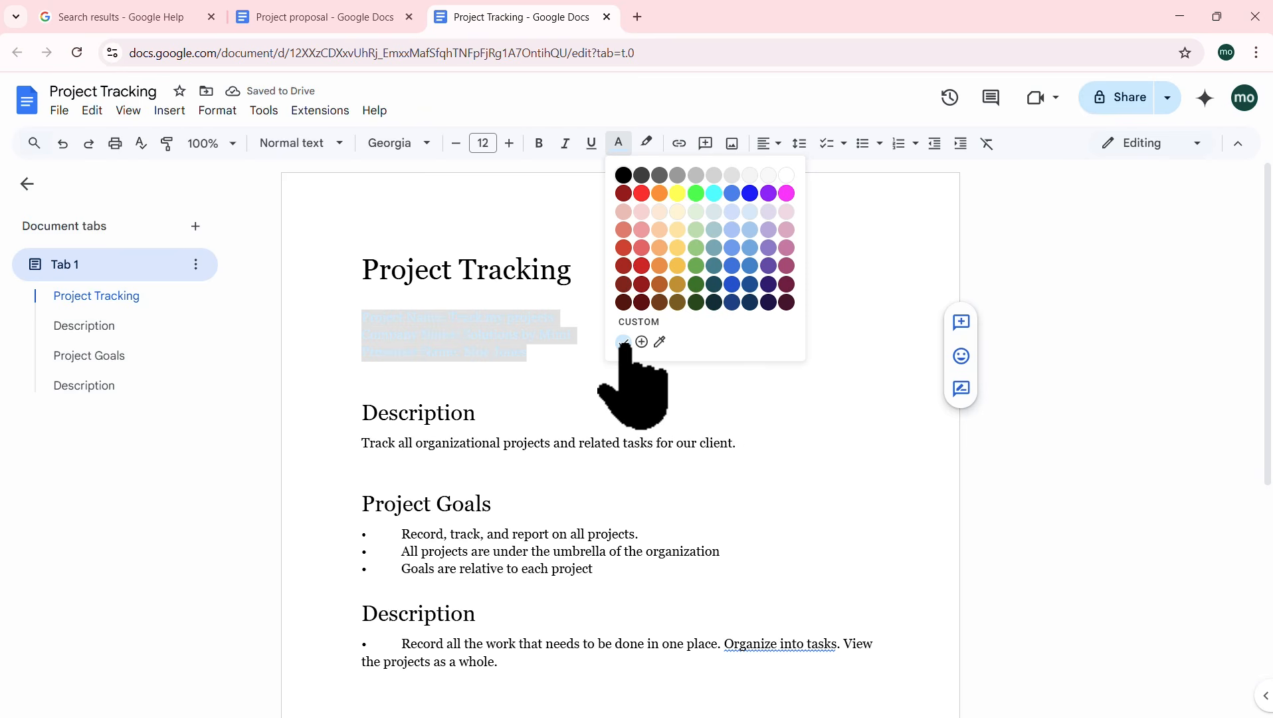
left_click(537, 350)
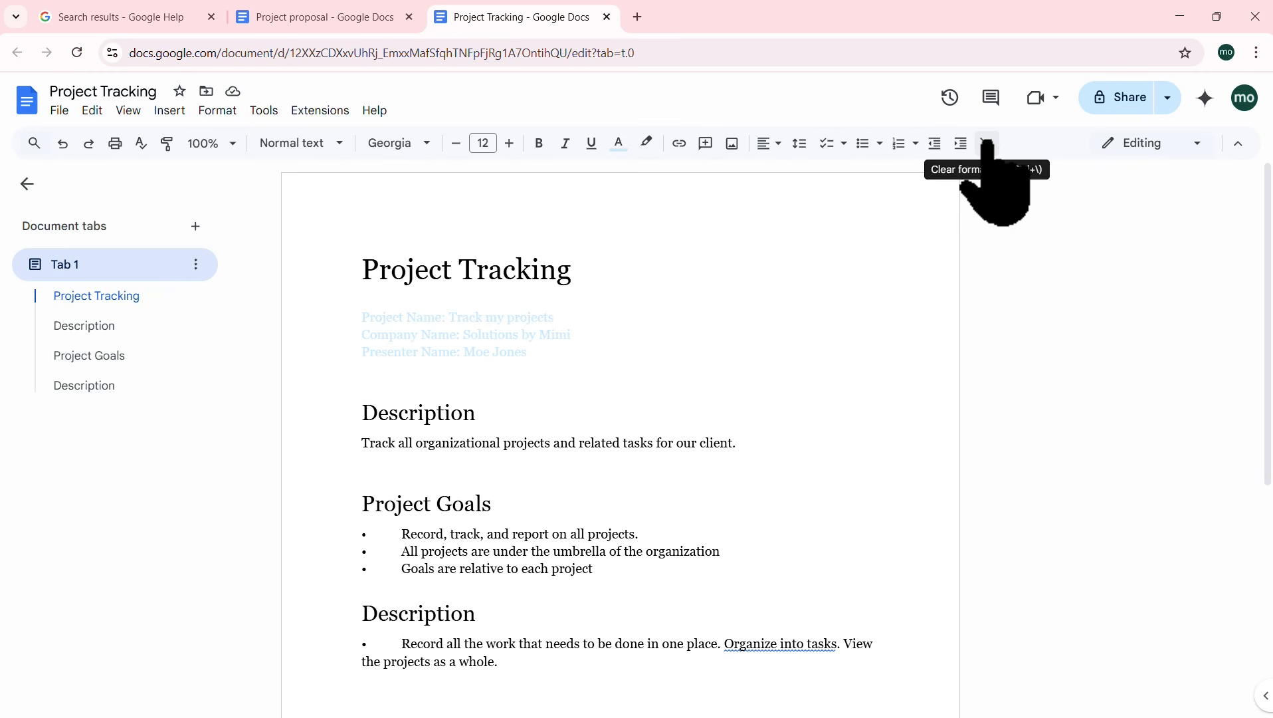
Step: Clear the formatting of the Project Name, Company Name and Presenter Name lines
left_click_drag(534, 351, 363, 325)
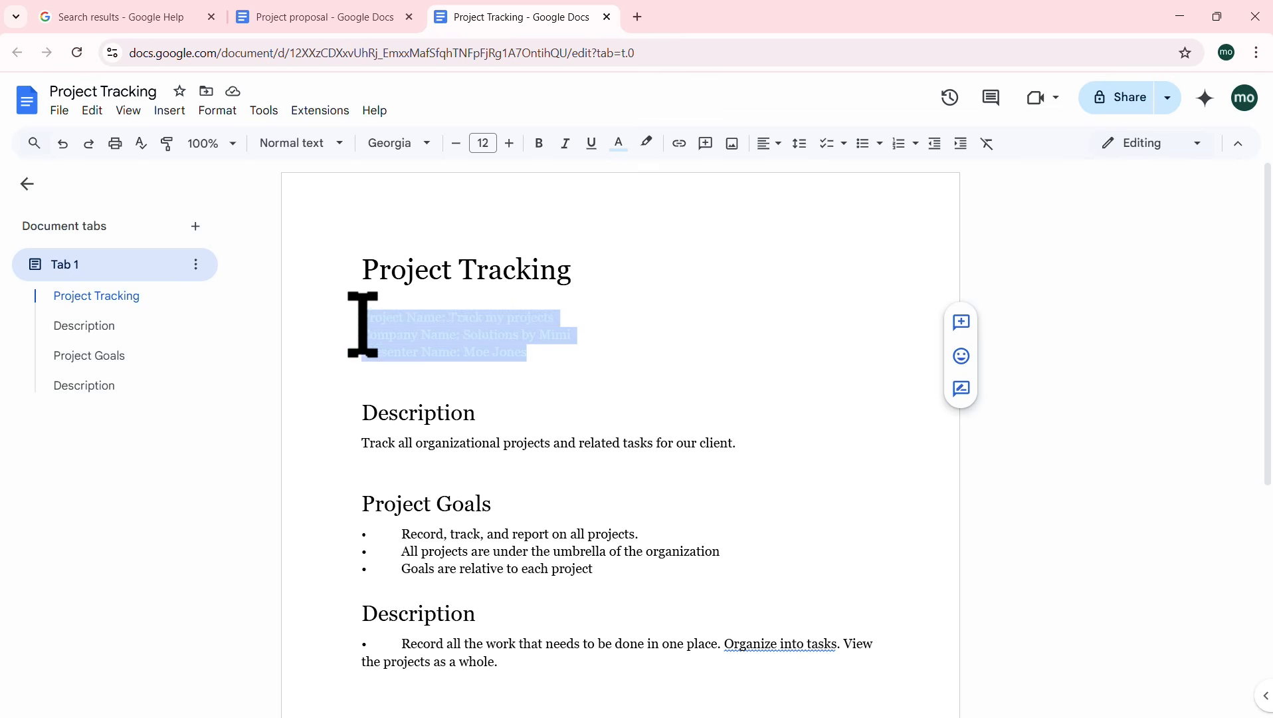
left_click(988, 143)
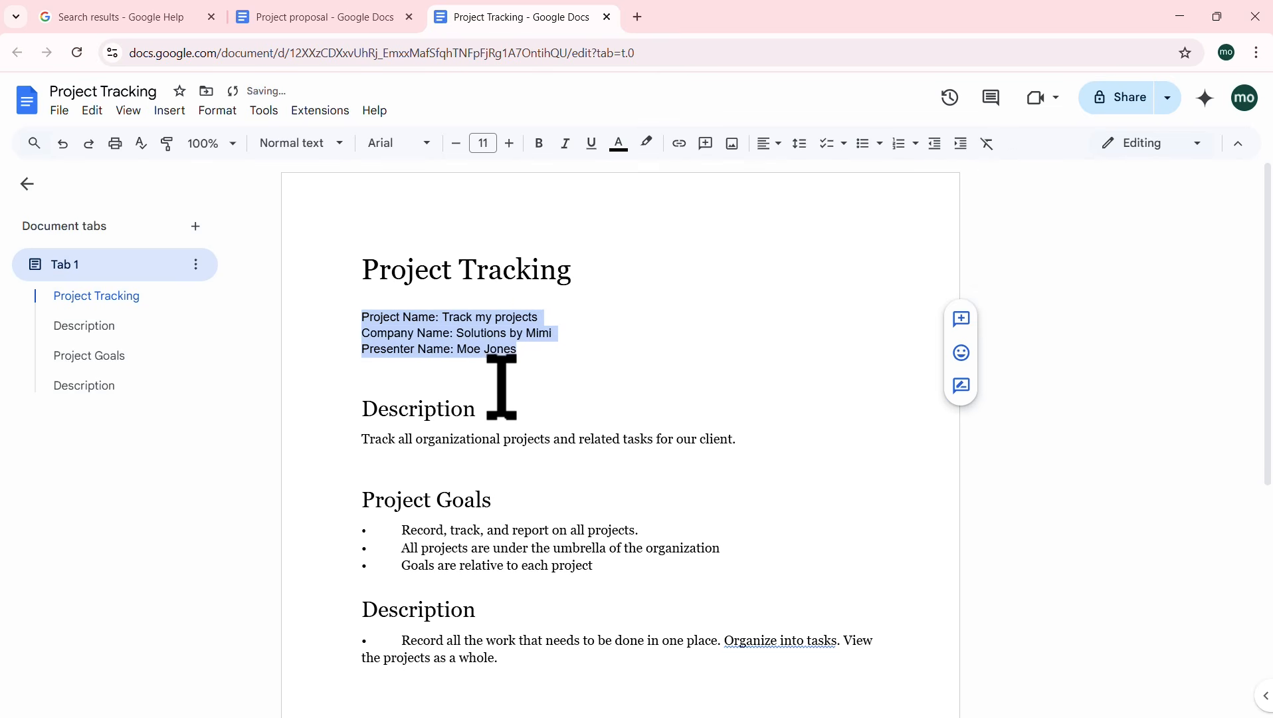
left_click(464, 408)
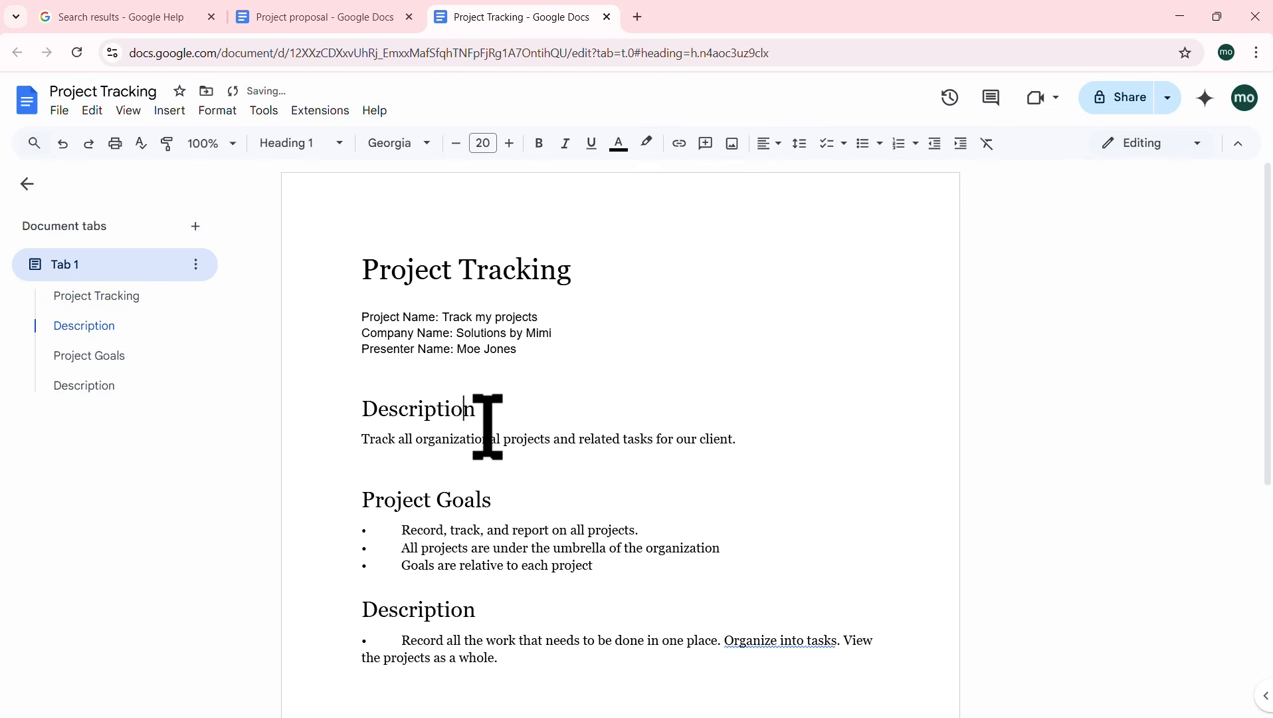
left_click(513, 329)
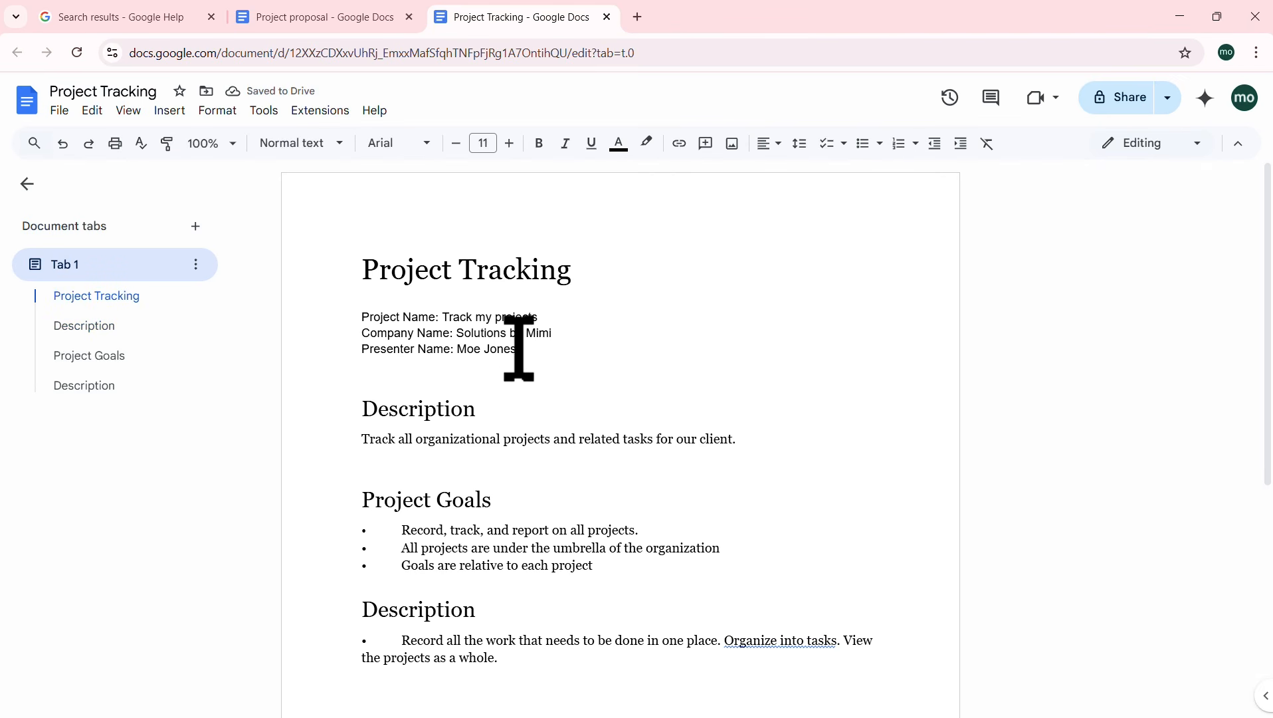
left_click(527, 440)
Step: Set the font size of the Project Name, Company Name and Presenter Name lines to 12
left_click_drag(545, 374, 364, 320)
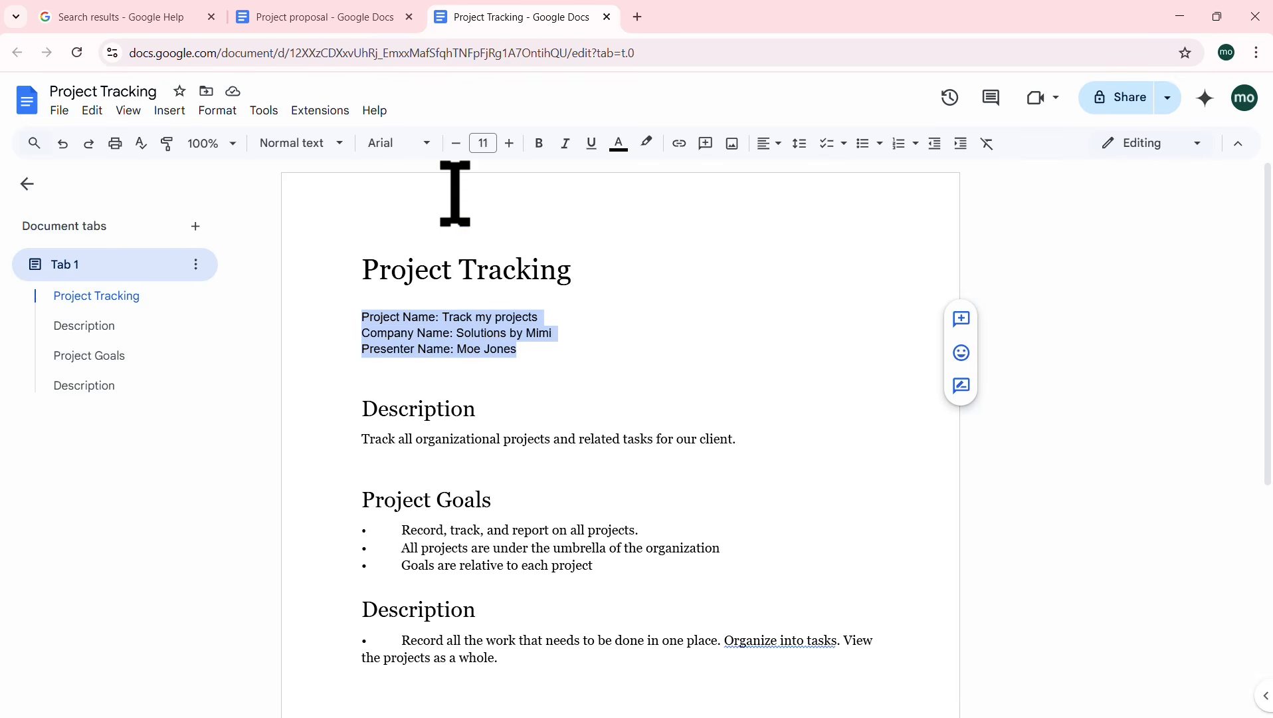
left_click(510, 143)
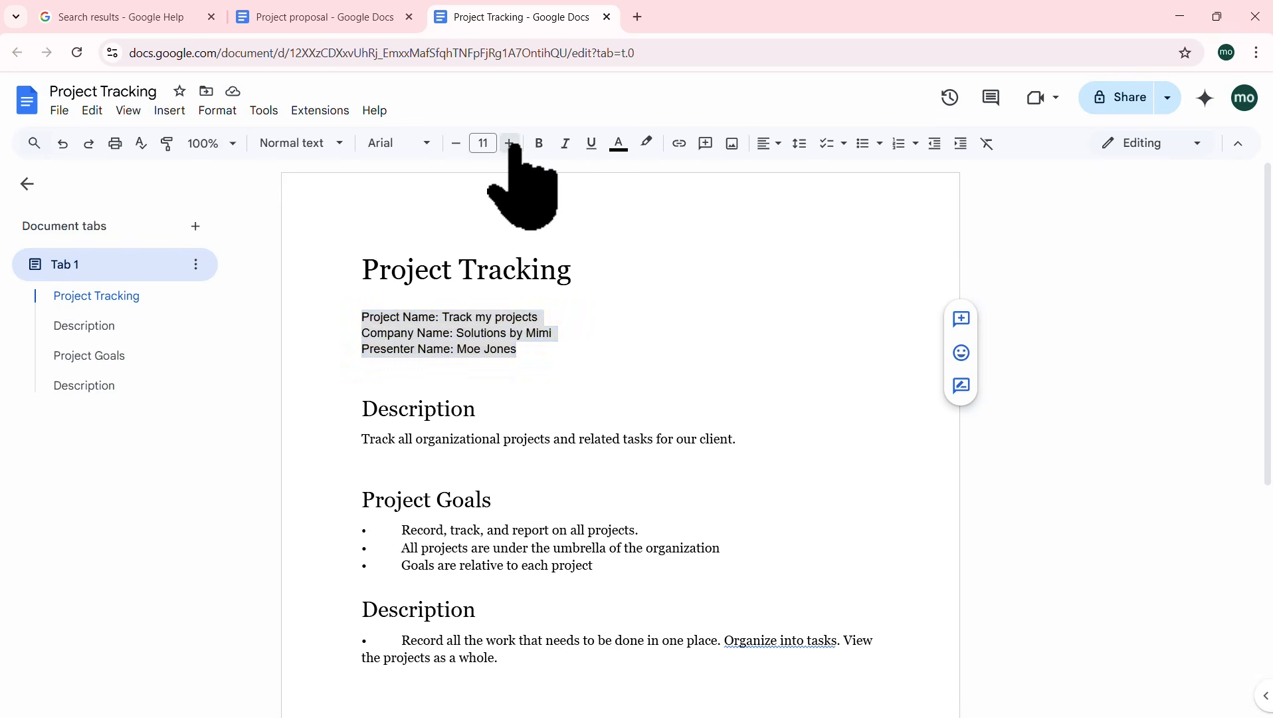
left_click(588, 319)
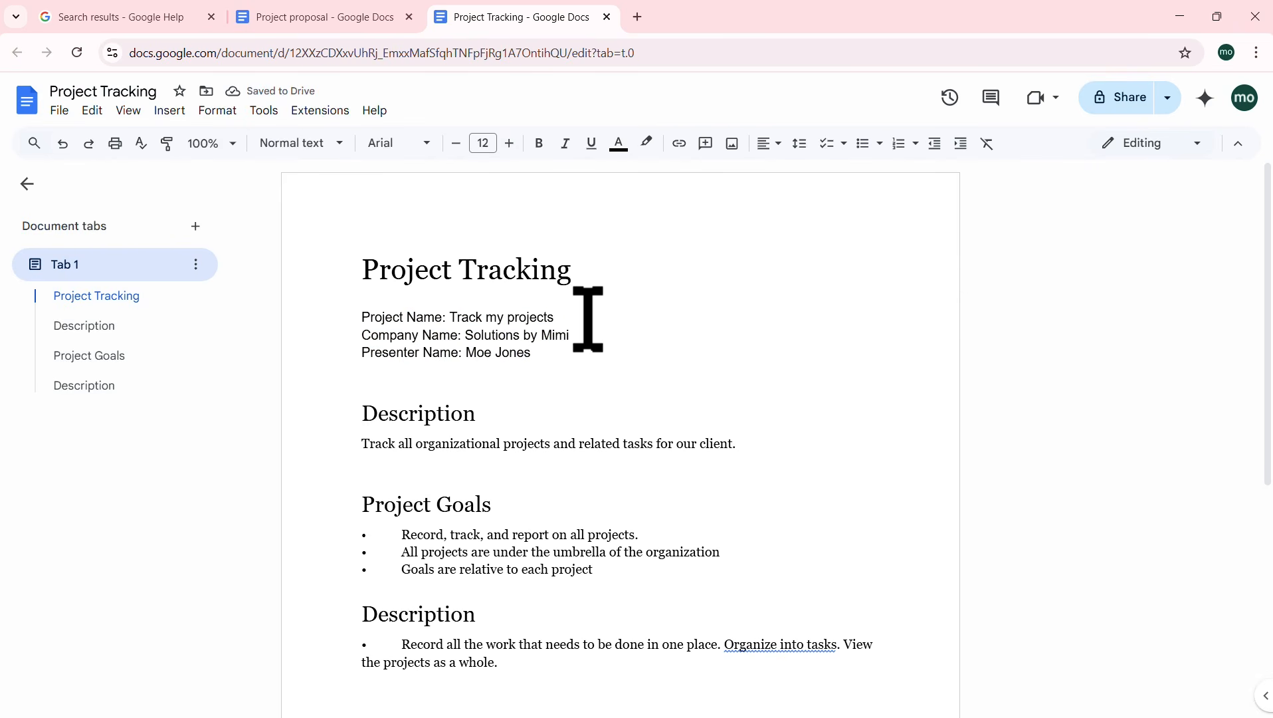
left_click(341, 144)
mouse_move(384, 322)
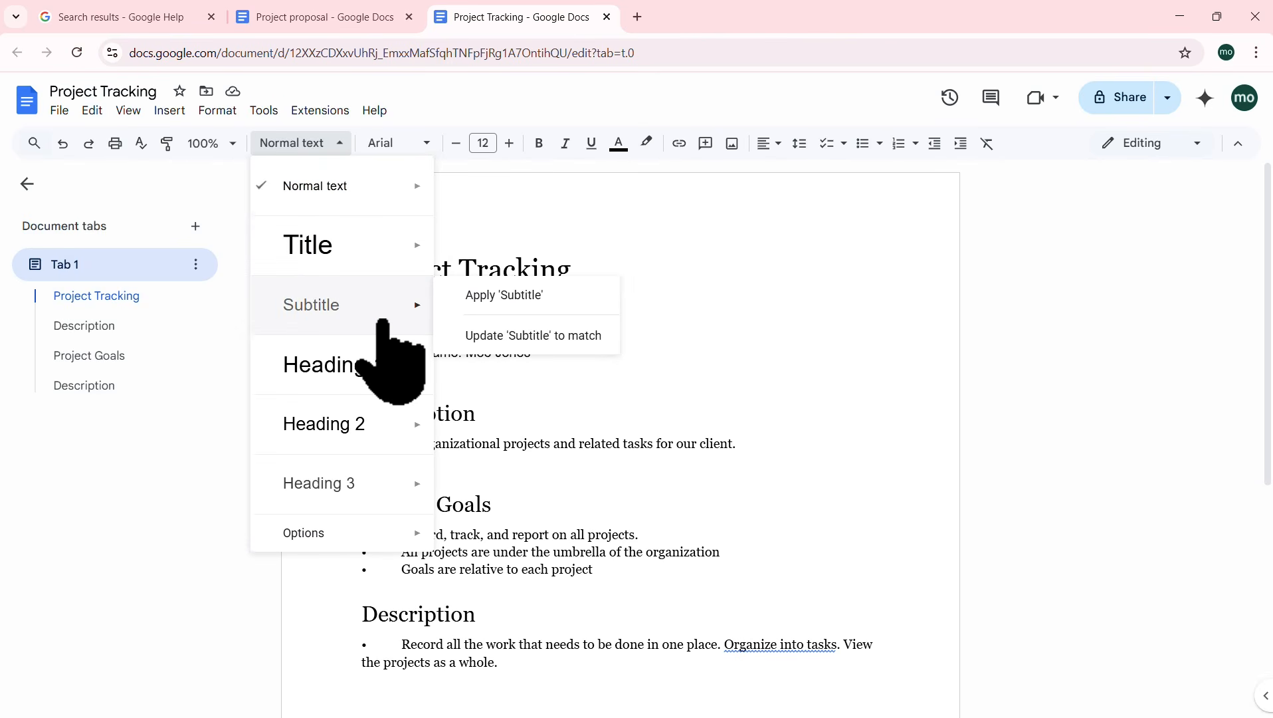
left_click(651, 290)
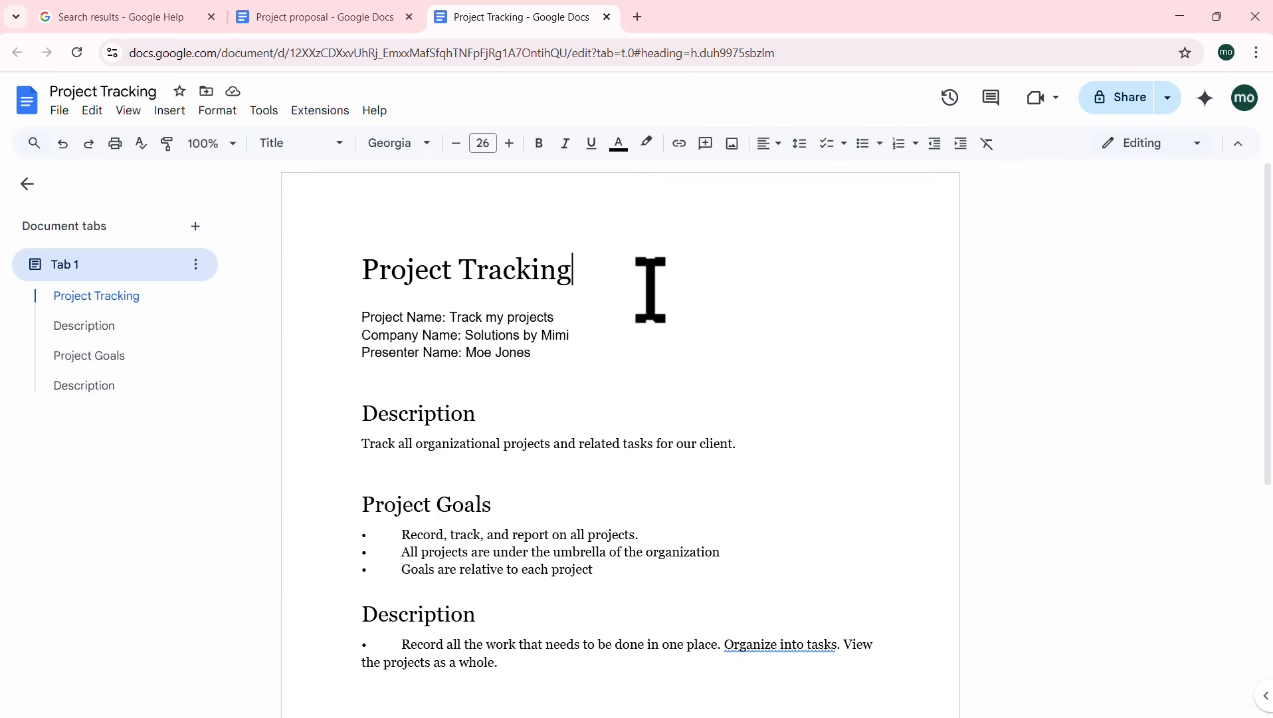
Step: Make the first Description heading orange and bold
double_click(445, 413)
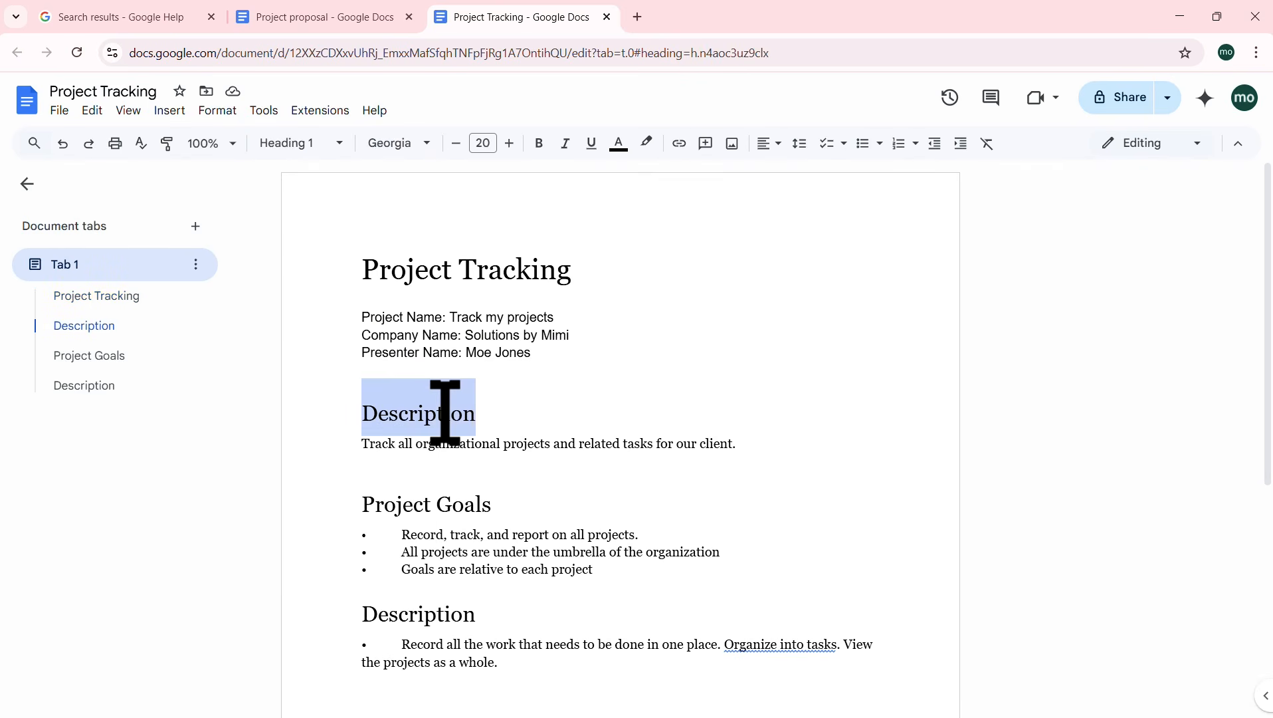
left_click(623, 145)
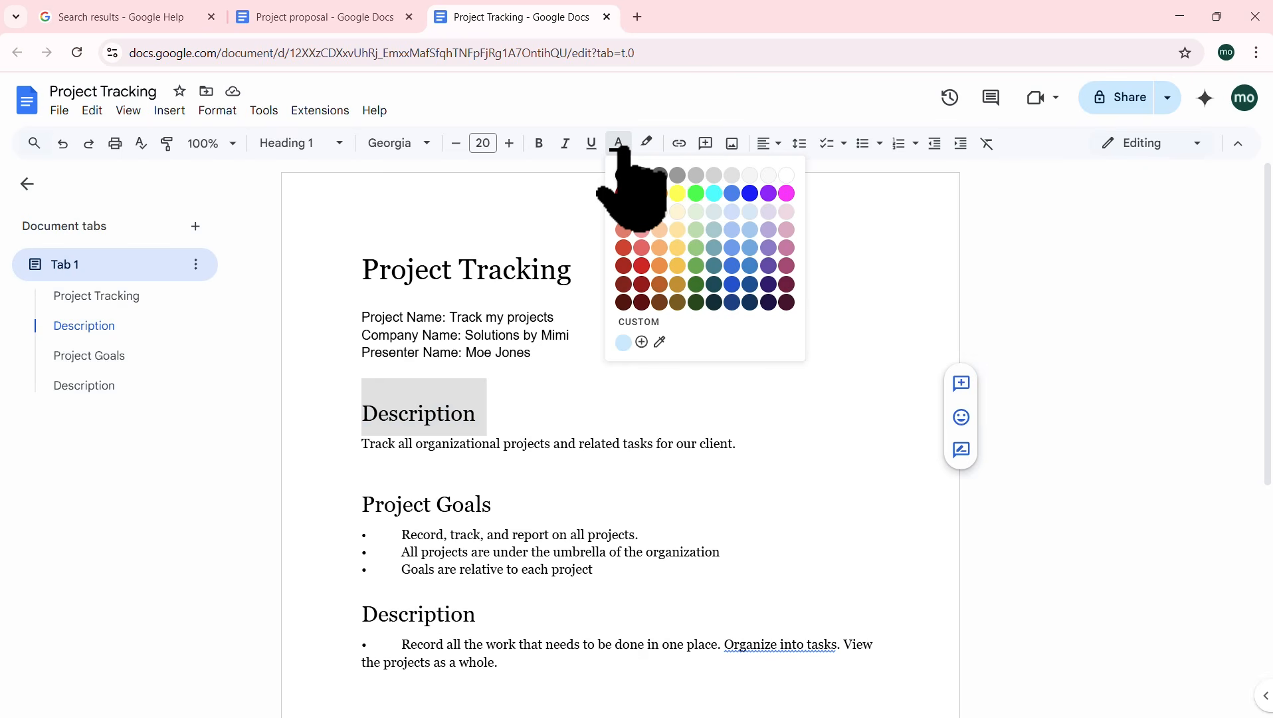
left_click(660, 194)
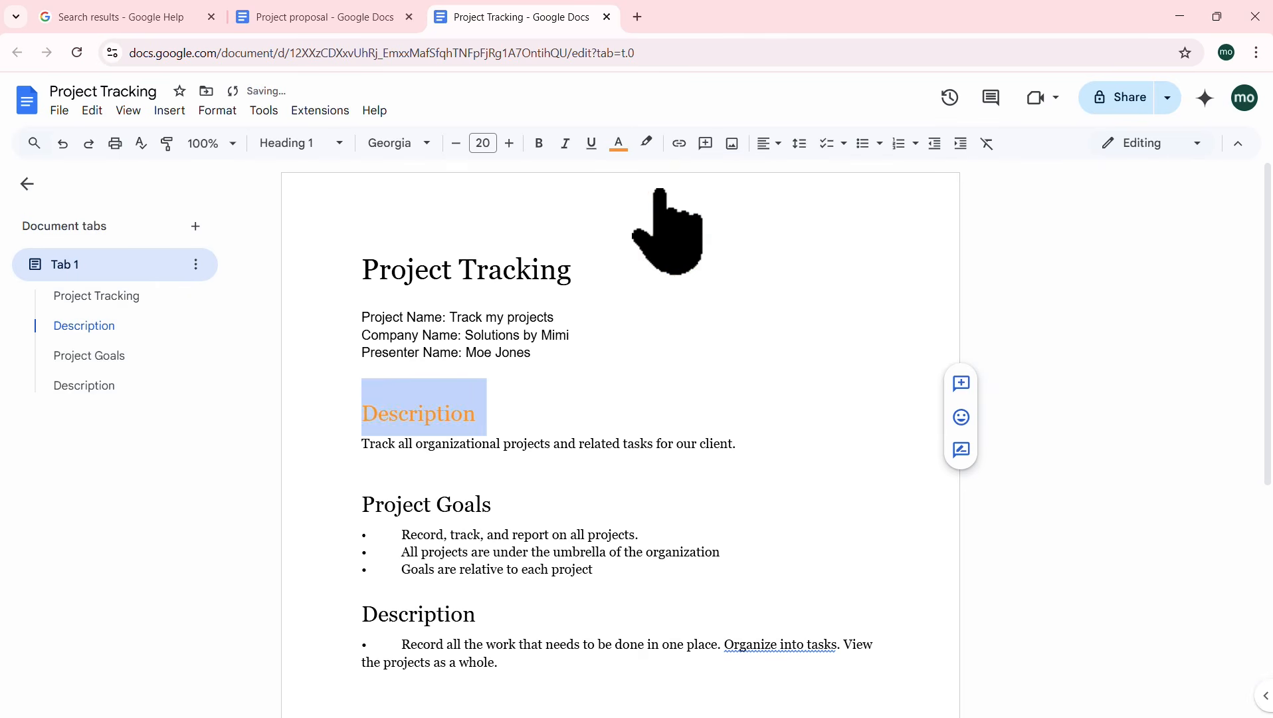
left_click(539, 142)
left_click(553, 421)
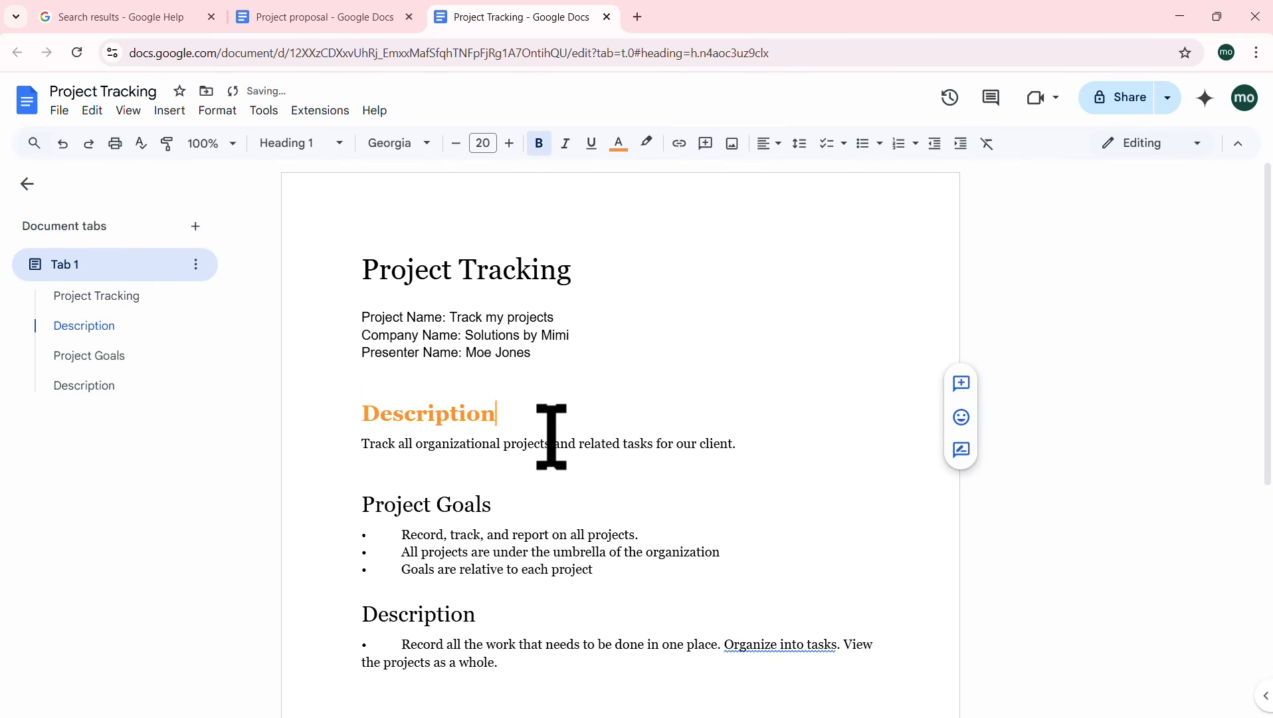
Step: Update the Heading 1 style to match the formatting of the first Description heading
double_click(476, 413)
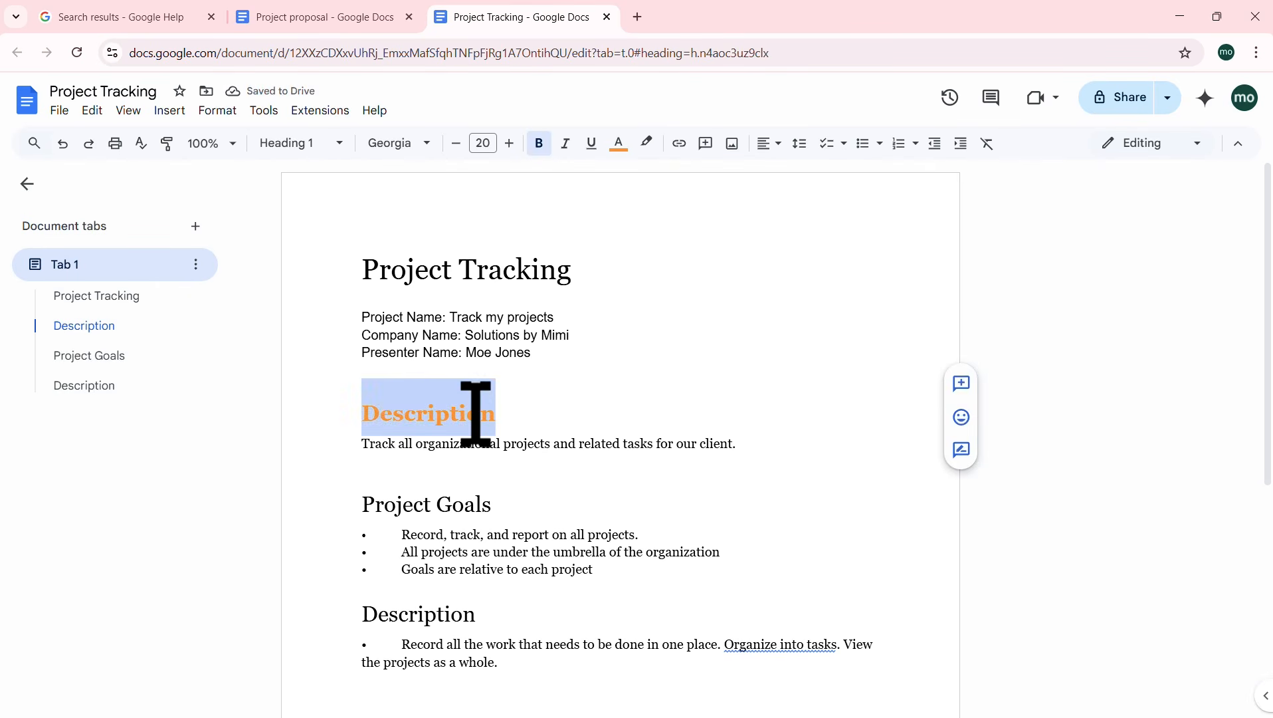
left_click(339, 143)
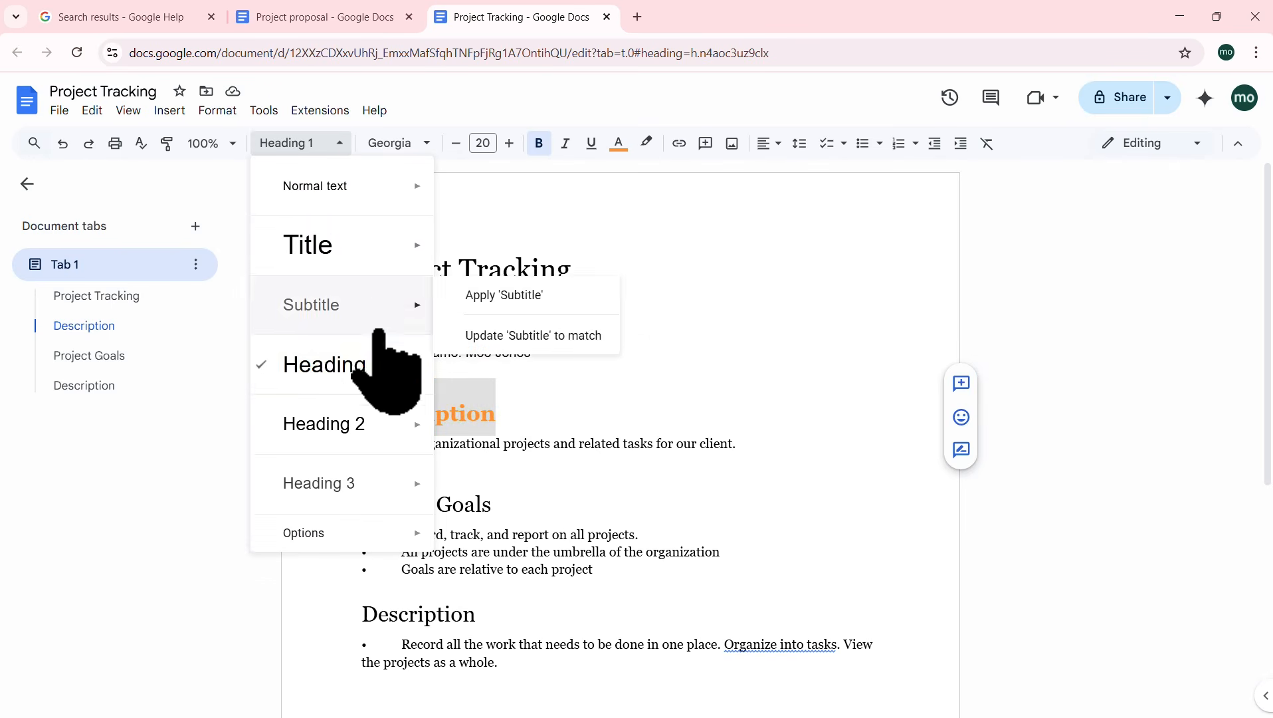
mouse_move(415, 365)
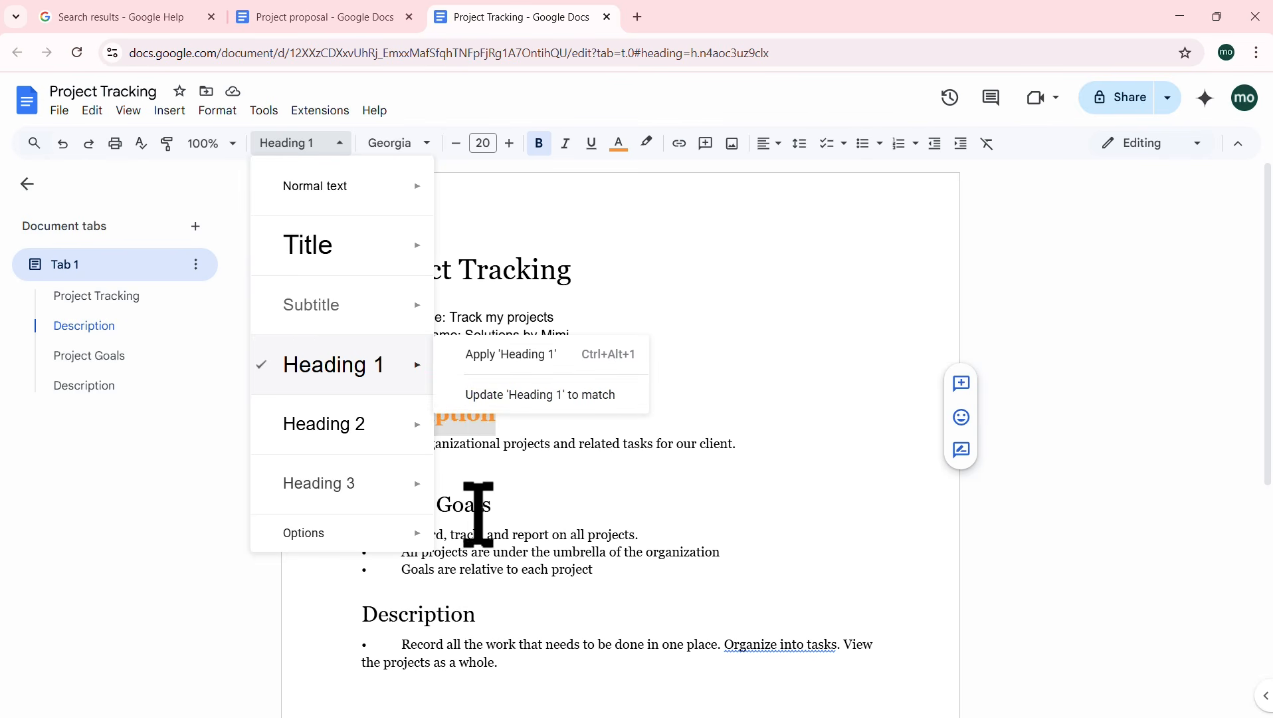
left_click(535, 395)
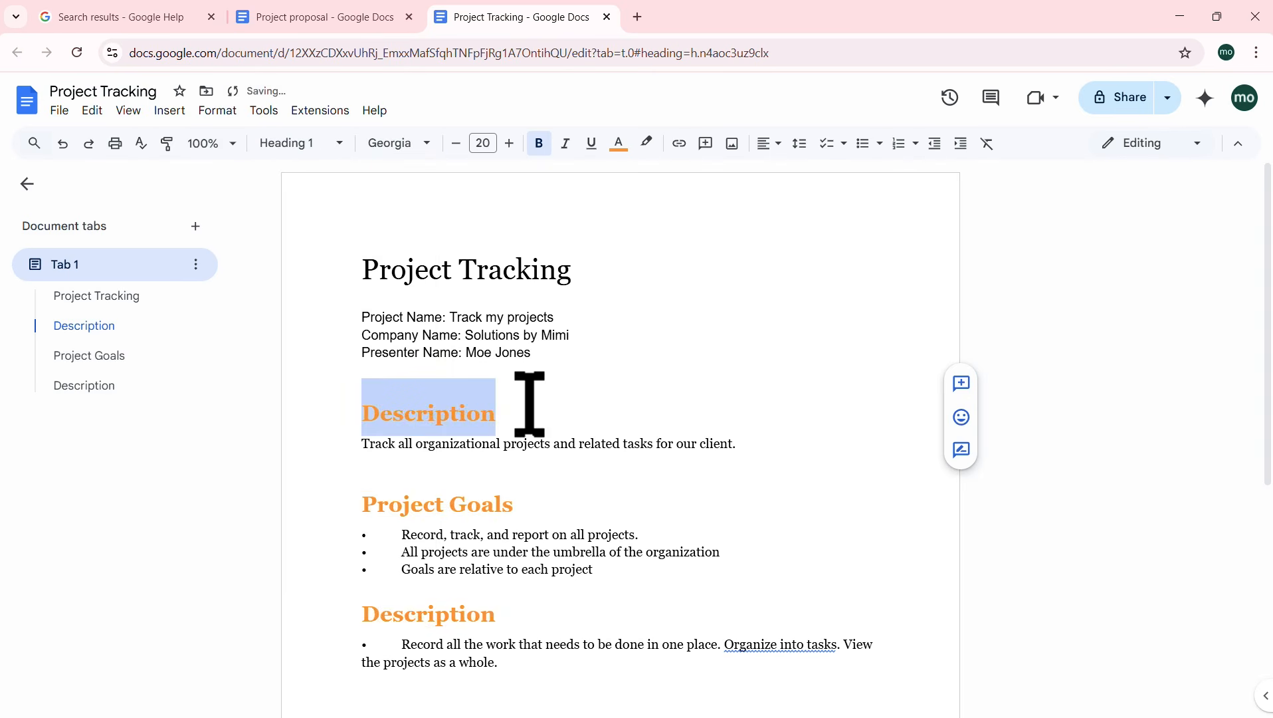
left_click(521, 502)
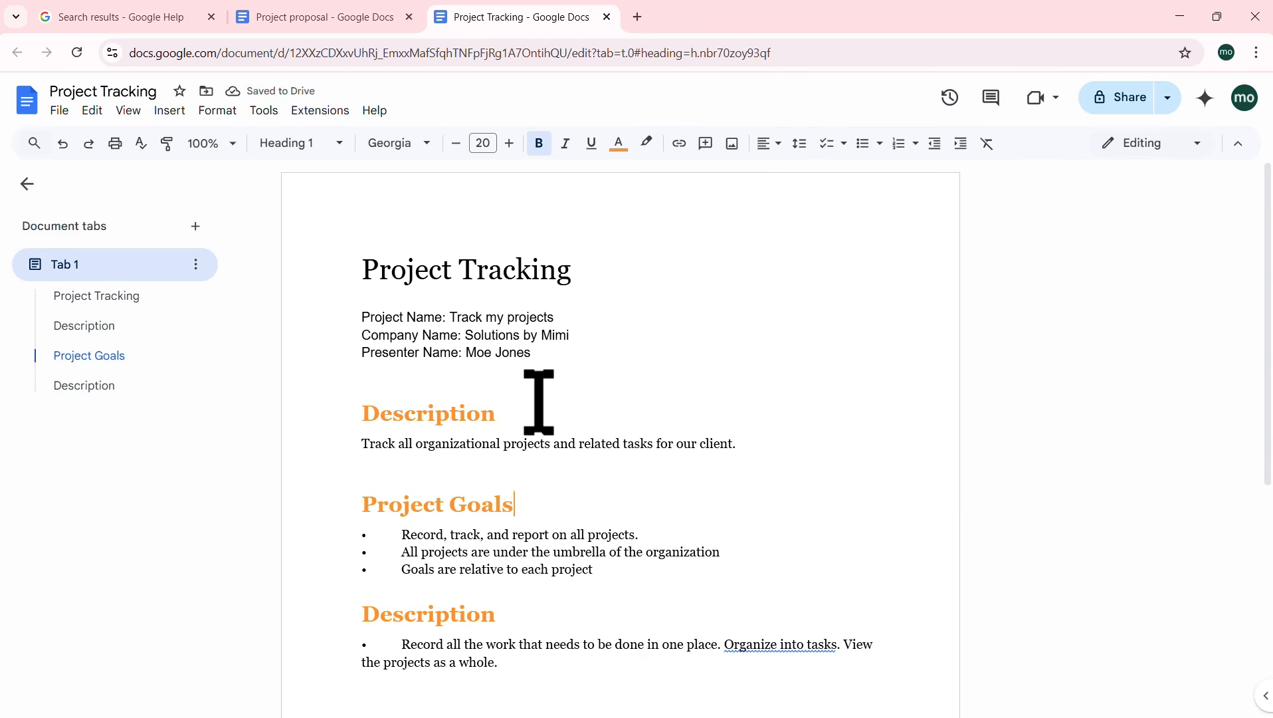
Step: Examine how the Heading 1 style is previewed among the paragraph styles
double_click(458, 415)
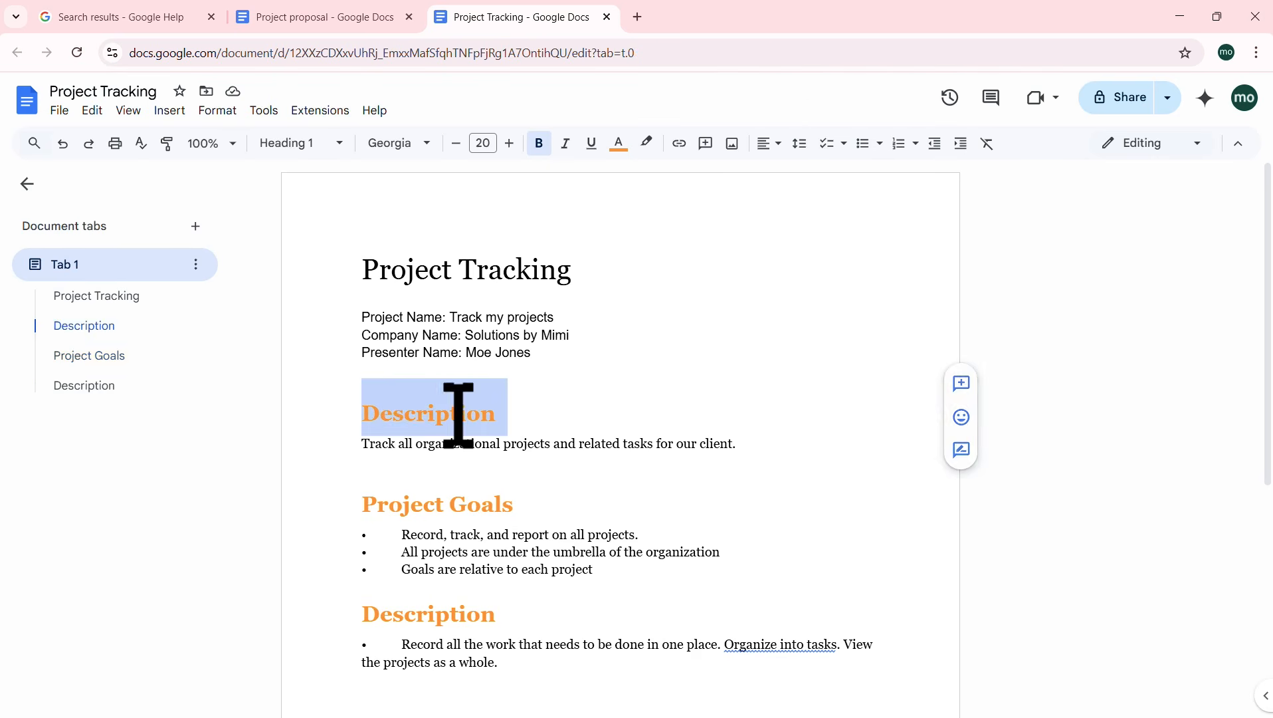
left_click(340, 146)
mouse_move(412, 365)
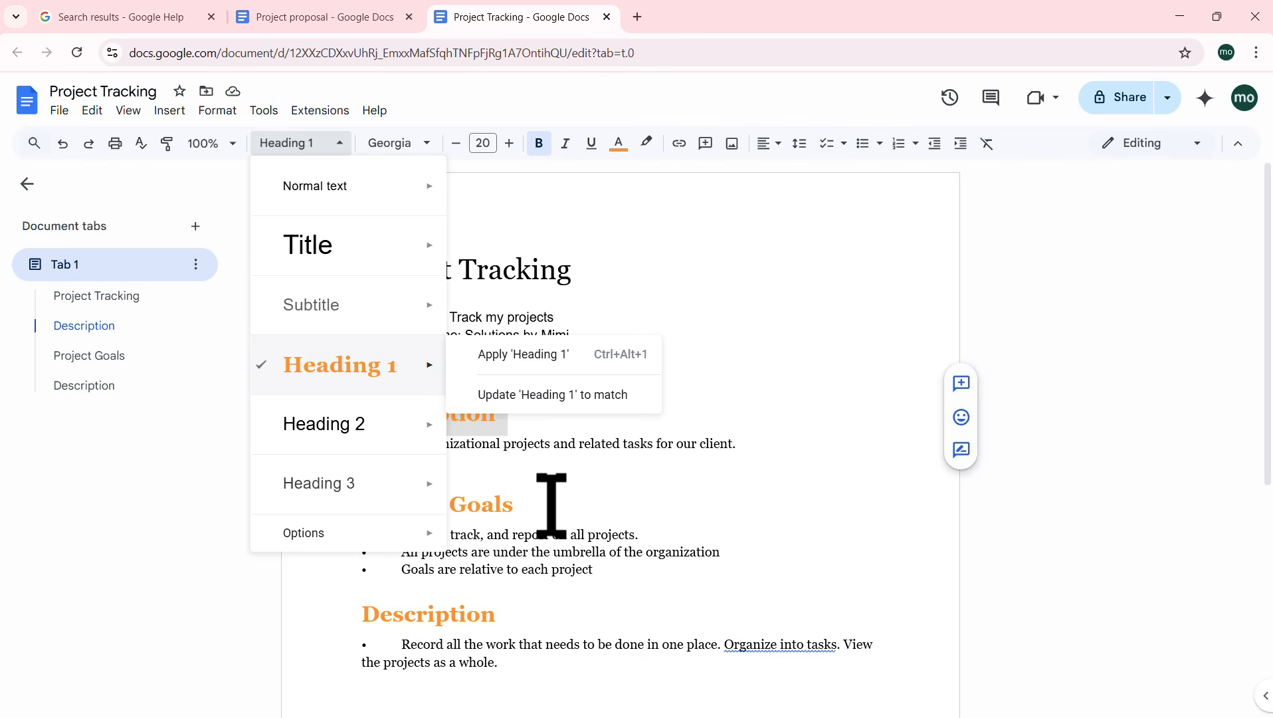
left_click(611, 489)
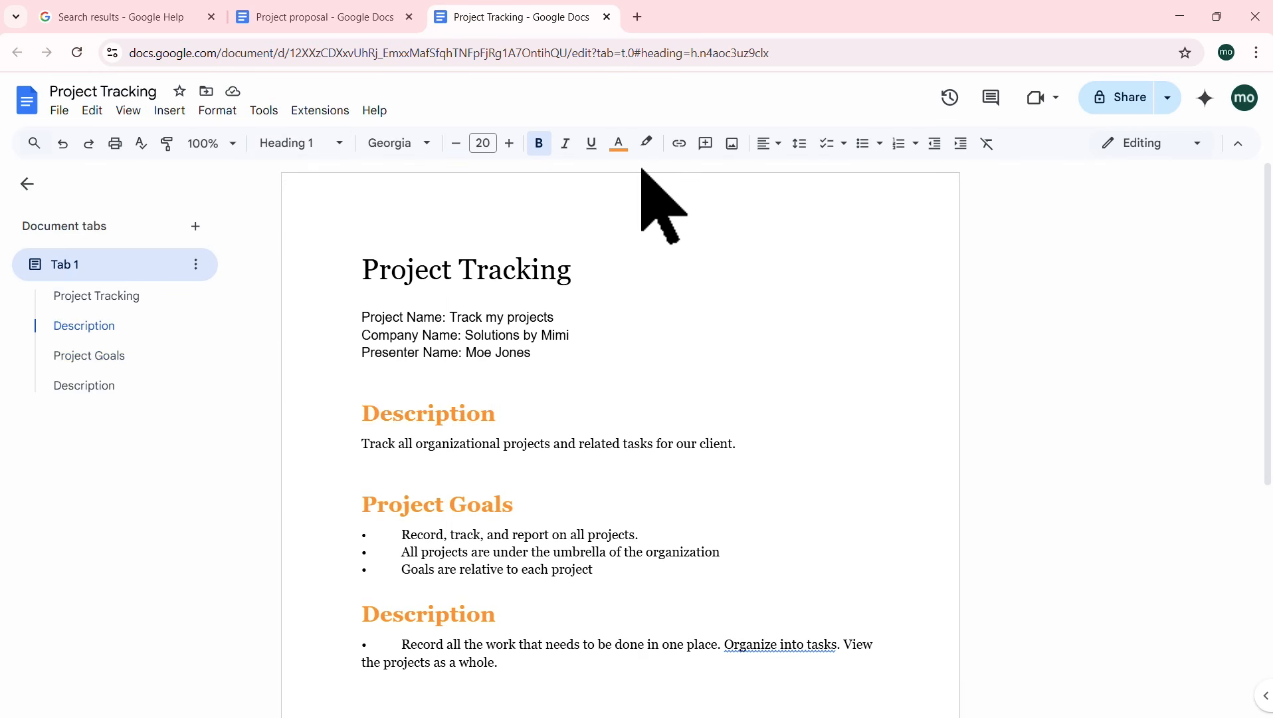
Step: Try coloring the Project Name, Company Name and Presenter Name lines blue, and undo the color change
left_click(533, 353)
left_click(355, 319, "shift")
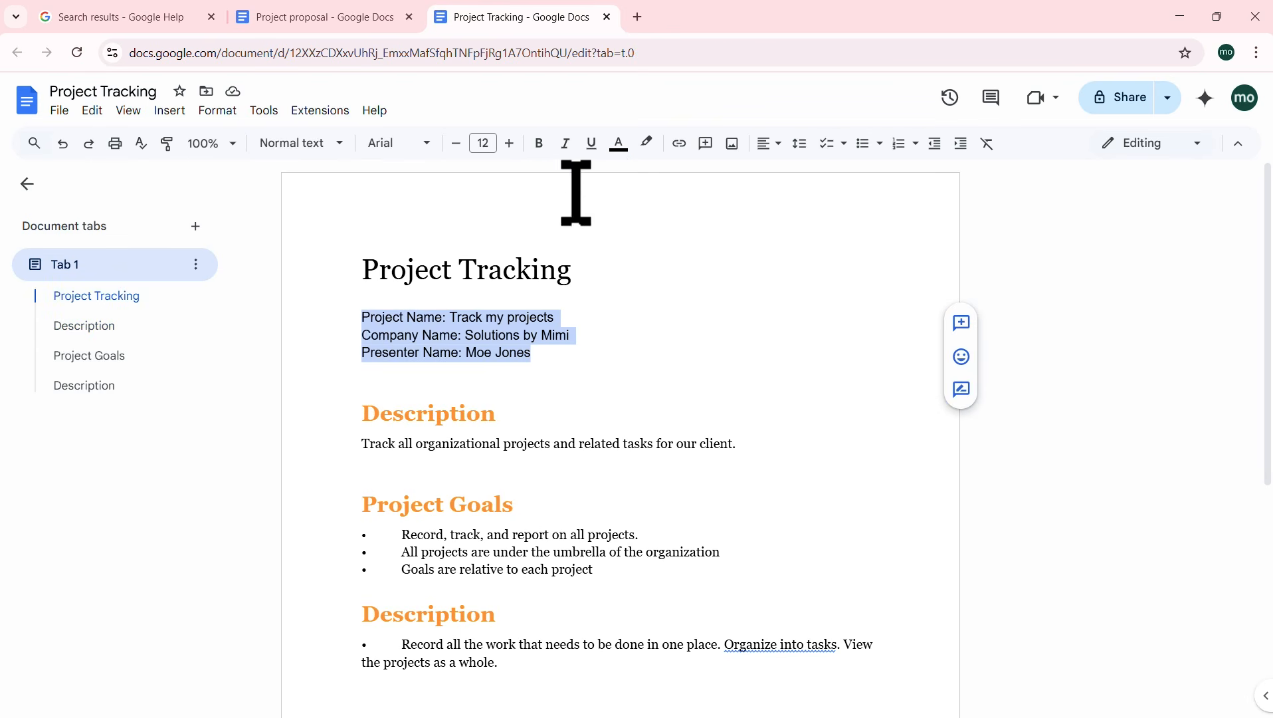
left_click(618, 144)
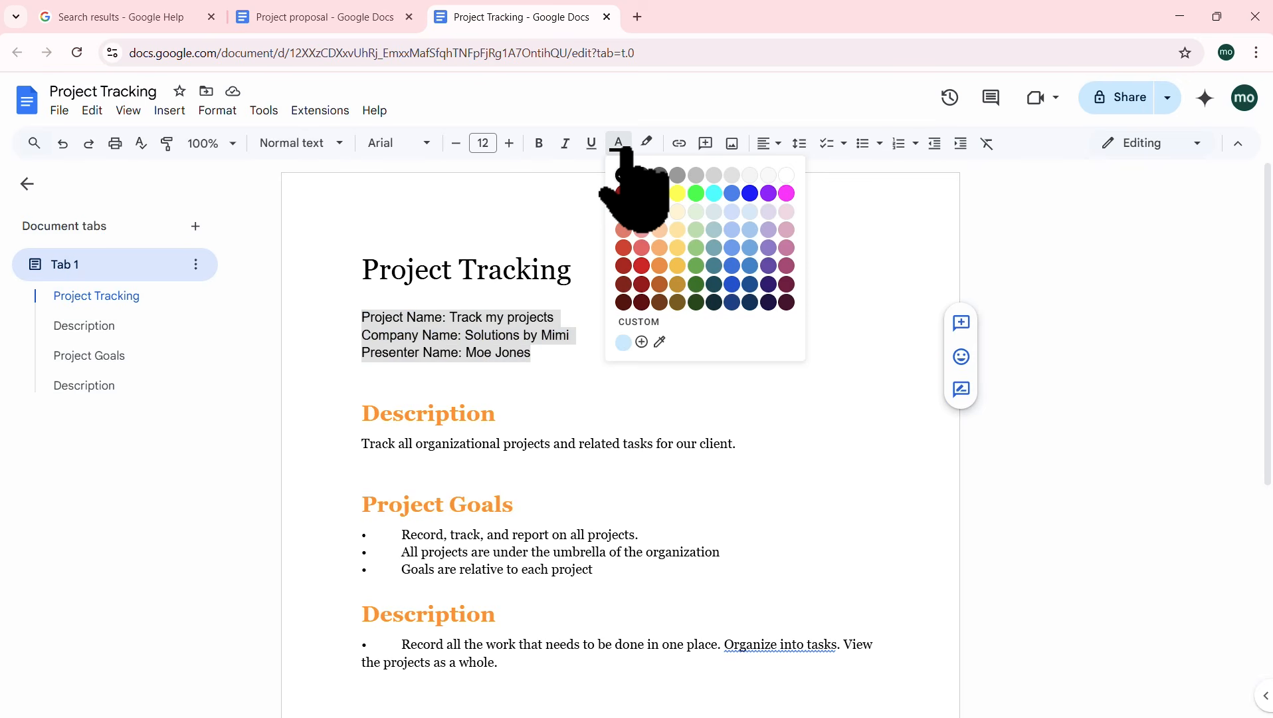
left_click(749, 194)
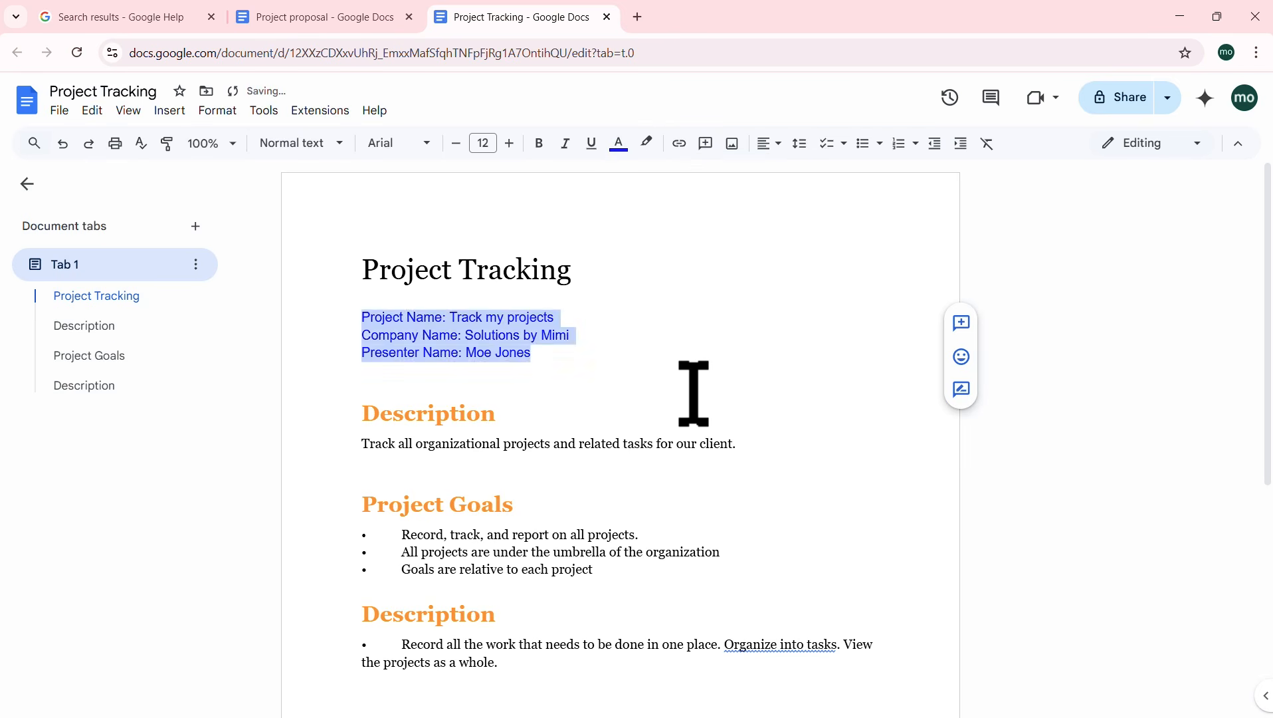
left_click(648, 426)
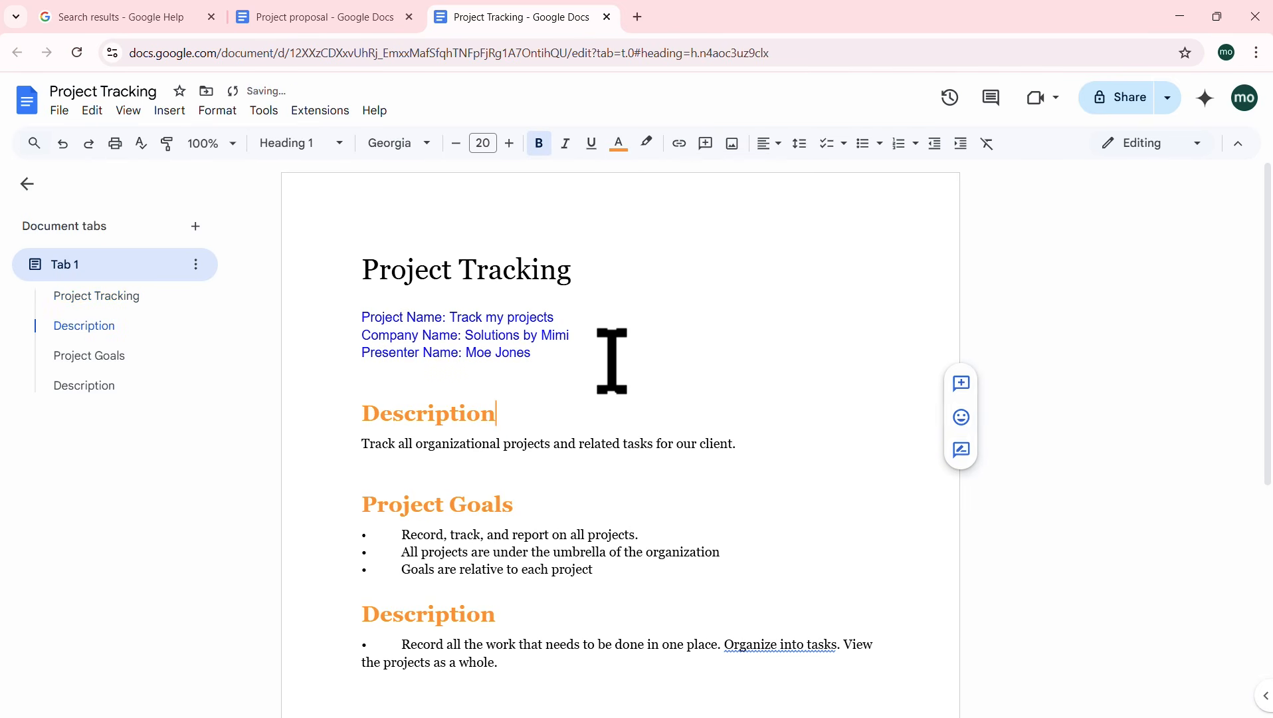
left_click(60, 142)
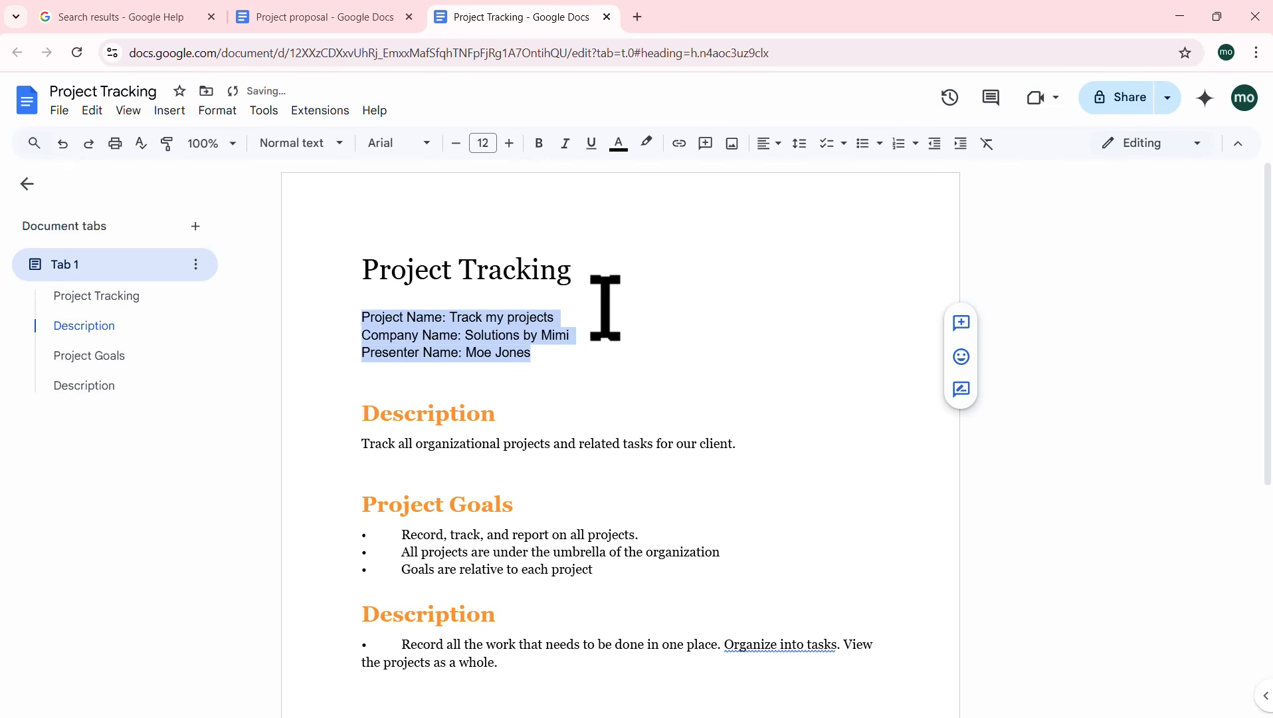
left_click(582, 375)
scroll(580, 377, "down", 3)
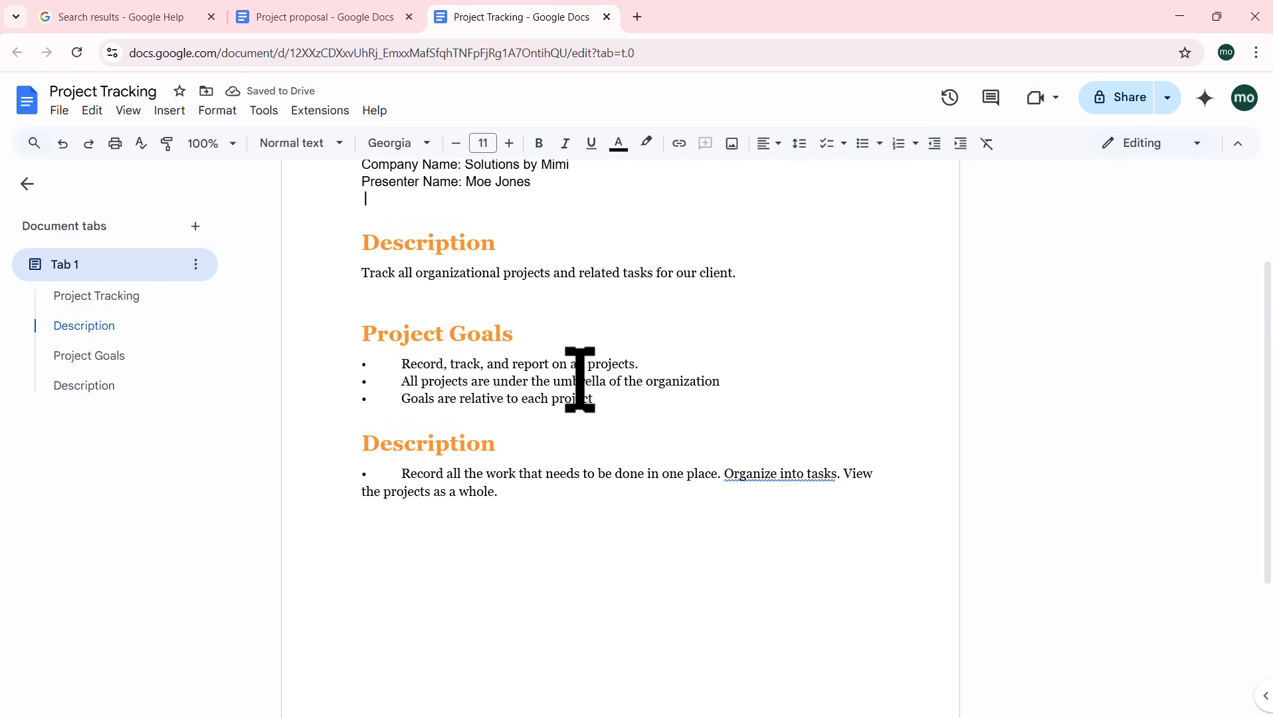
scroll(602, 382, "up", 5)
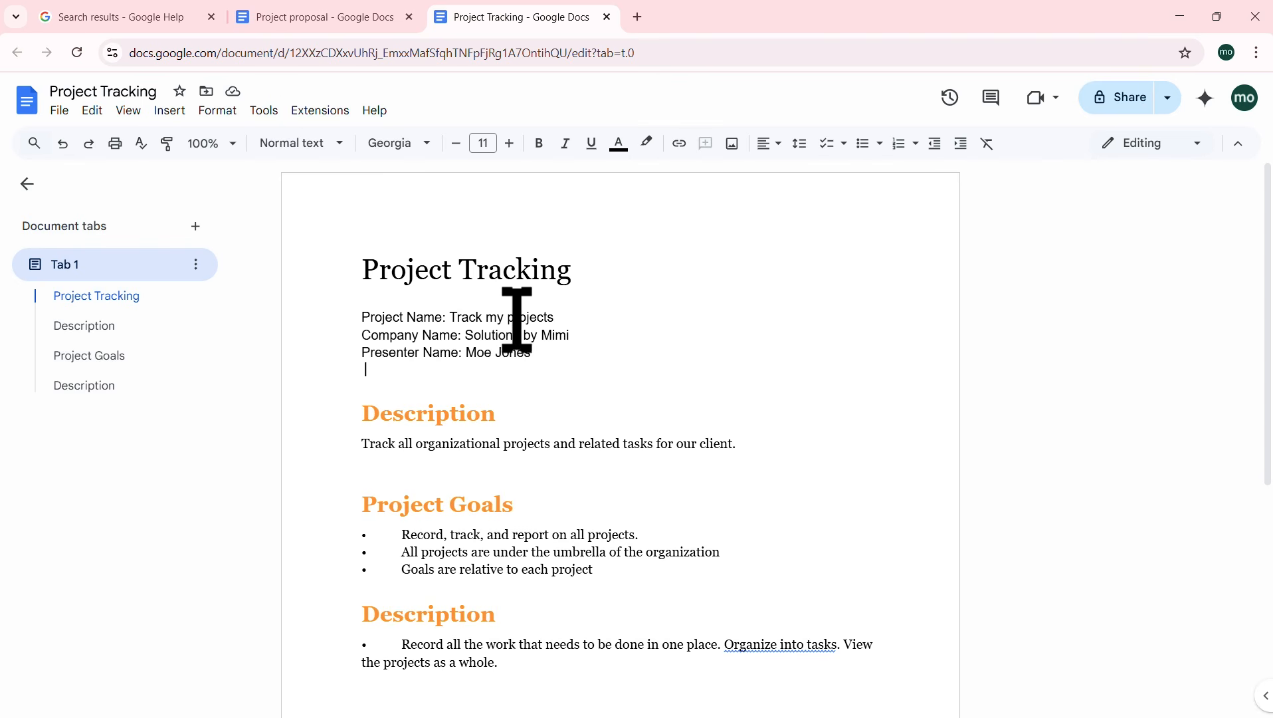
left_click(620, 148)
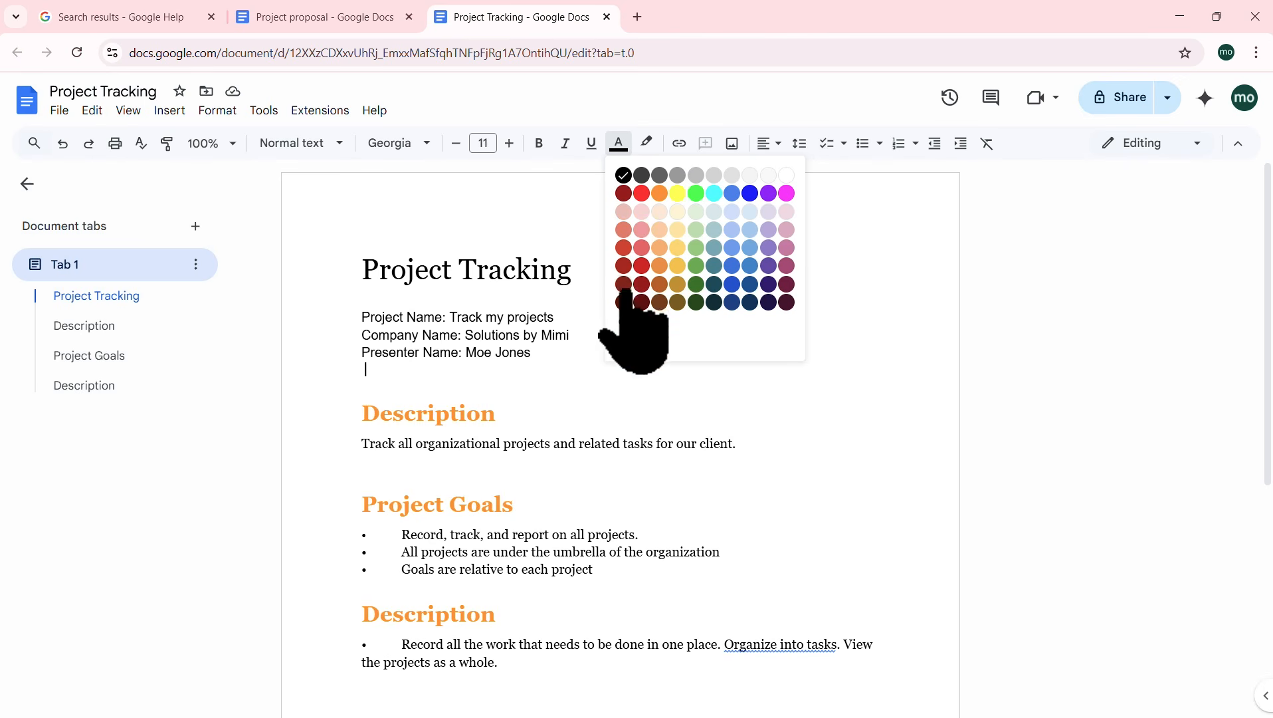
left_click(511, 320)
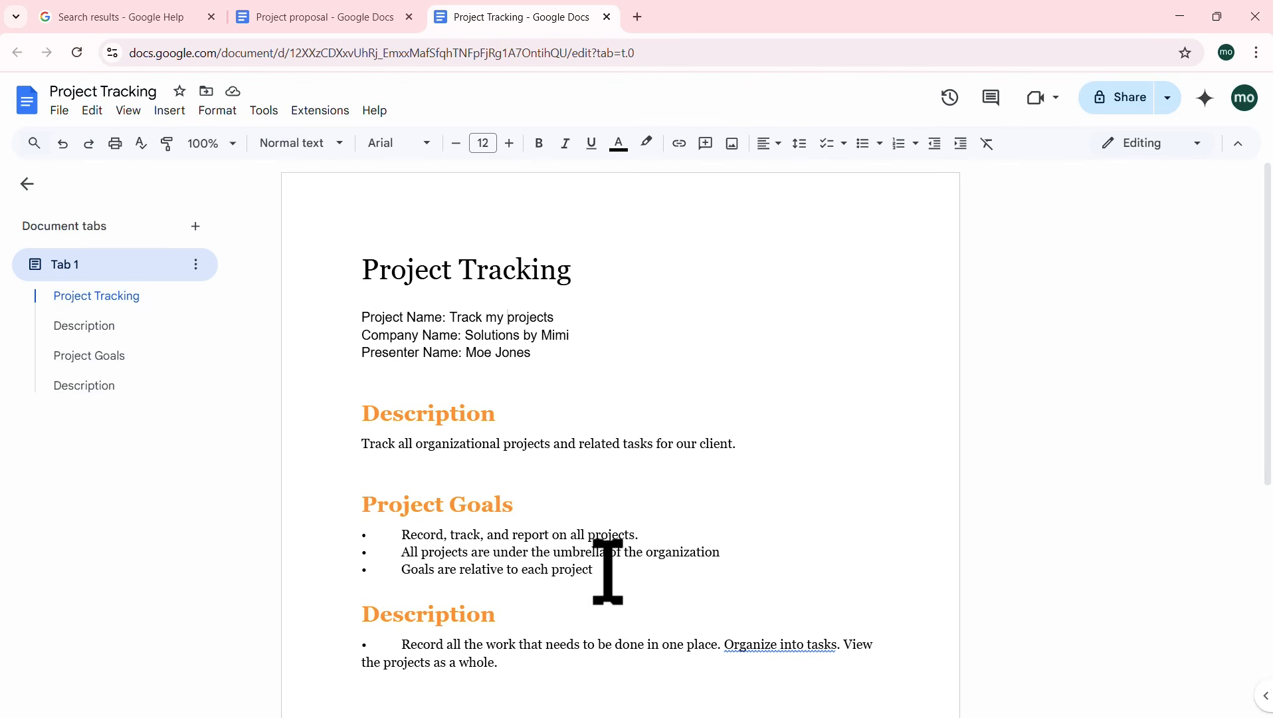
left_click_drag(593, 570, 363, 545)
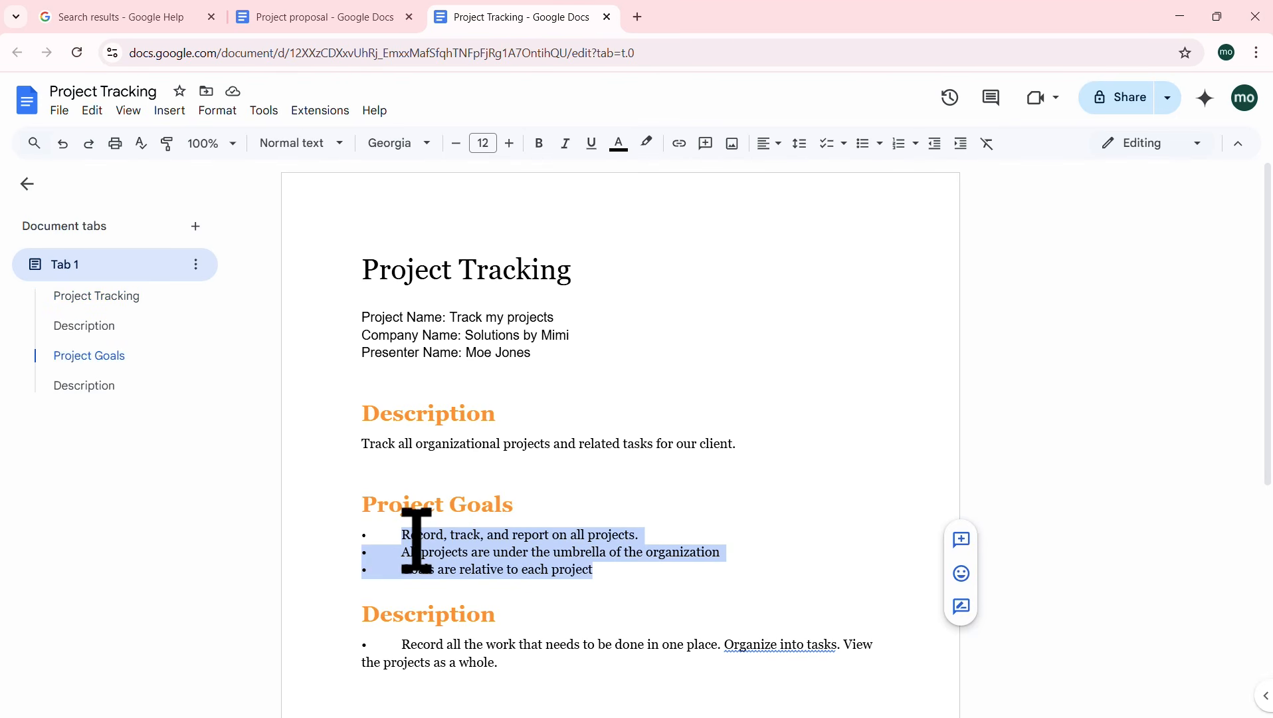
left_click(504, 540)
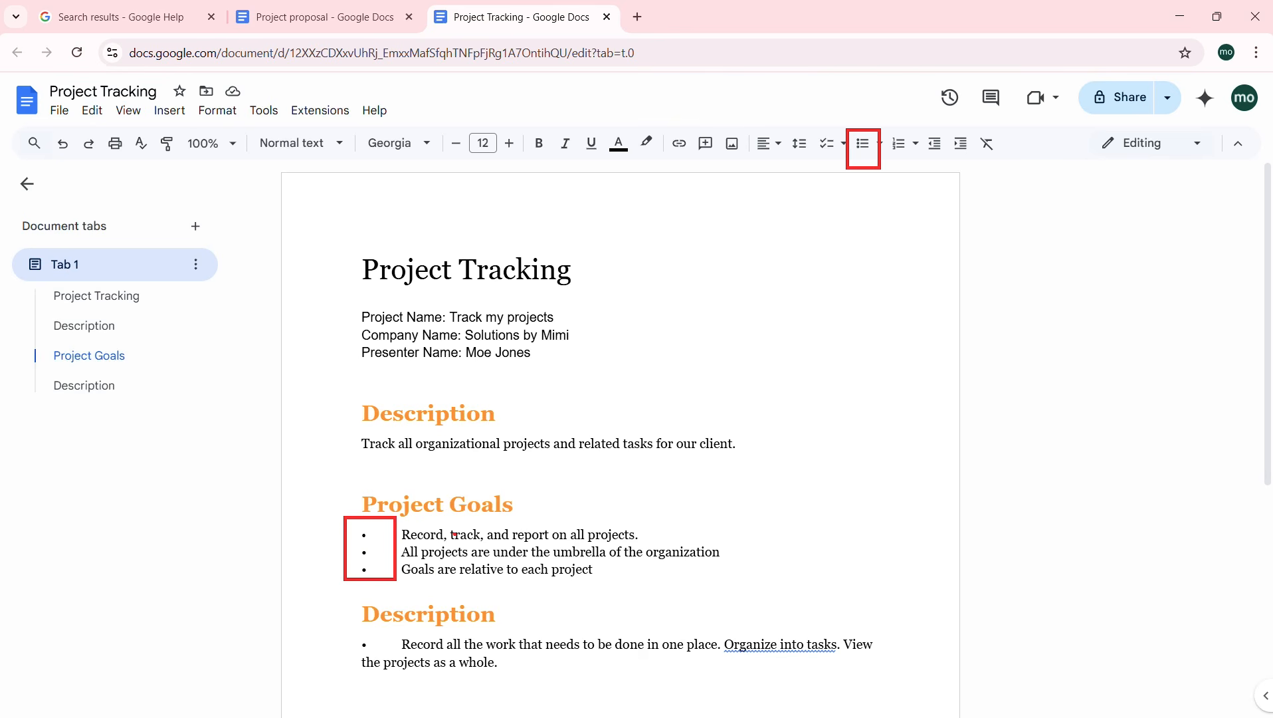
Step: Remove the plain-text bullets and their spacing from the start of the three Project Goals lines
left_click(404, 536)
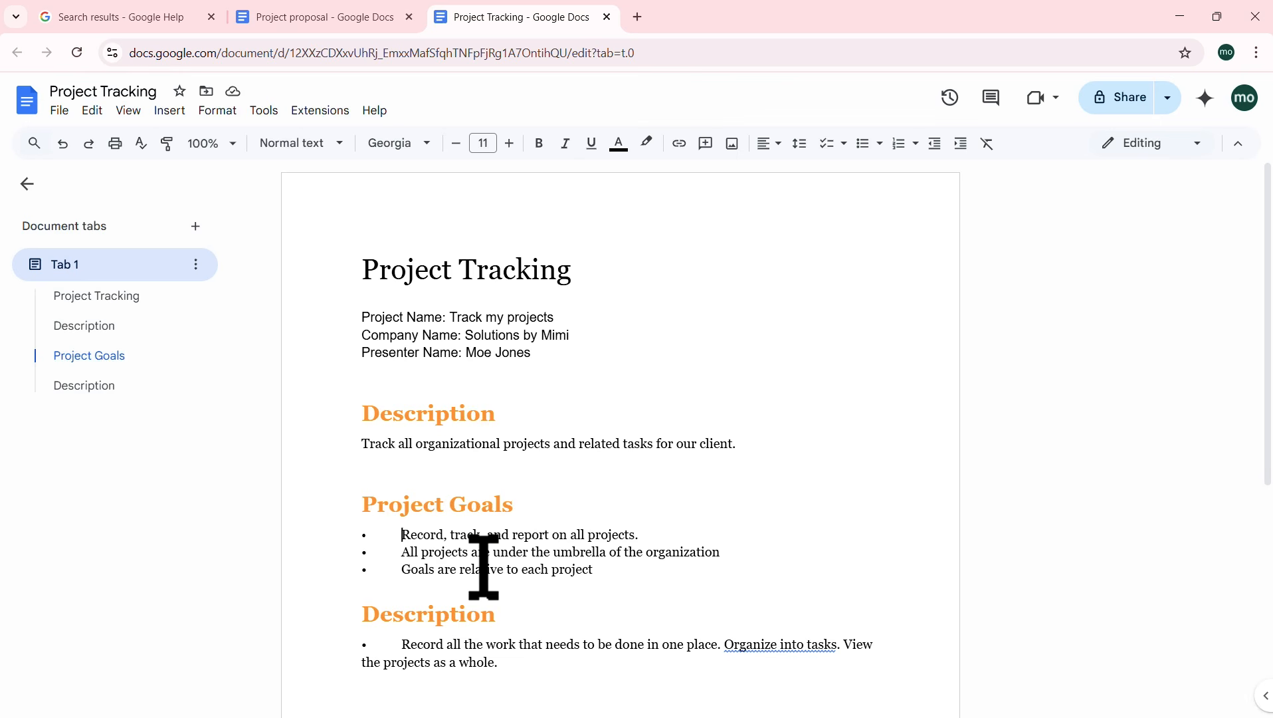
key("BackSpace")
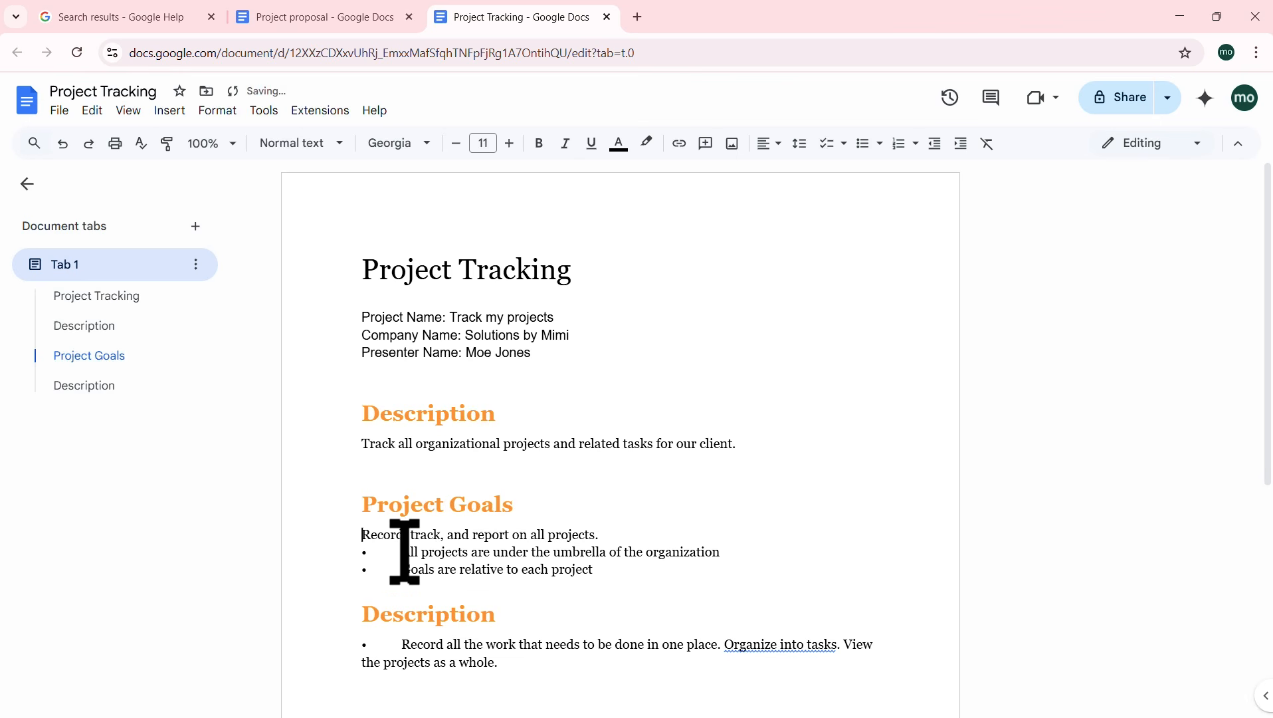
left_click(402, 552)
key("BackSpace")
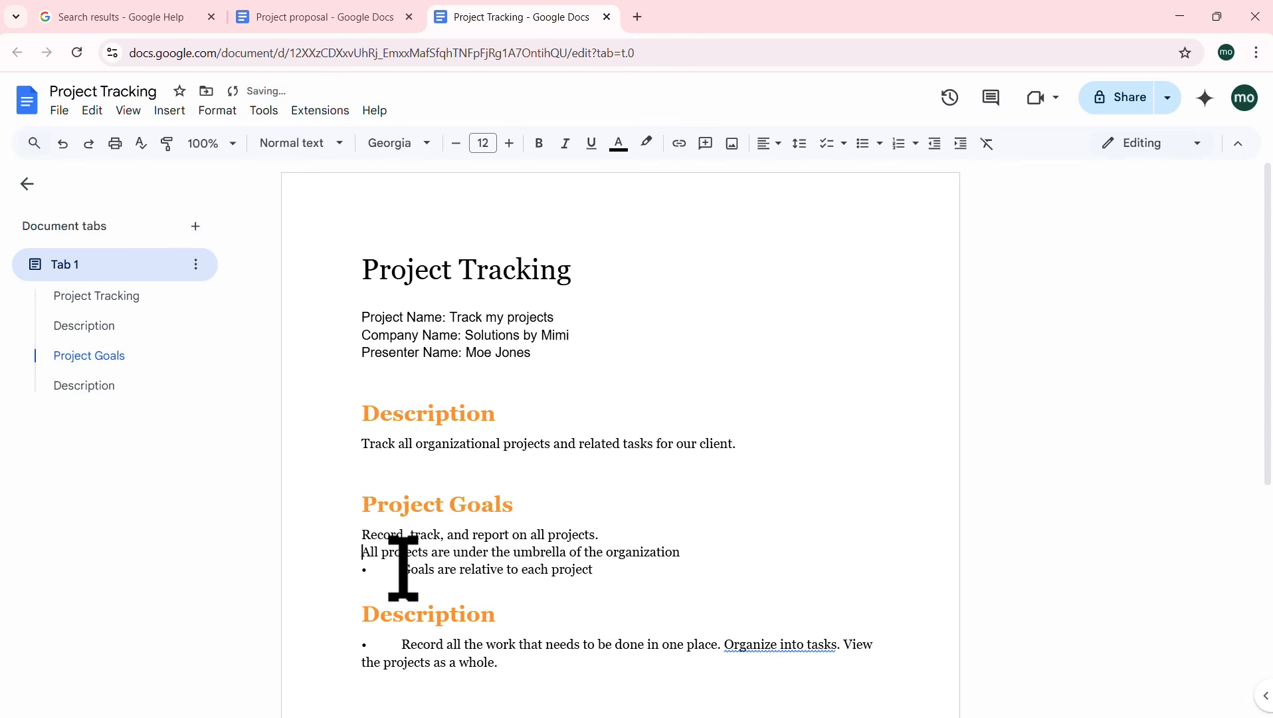
left_click(404, 570)
key("BackSpace")
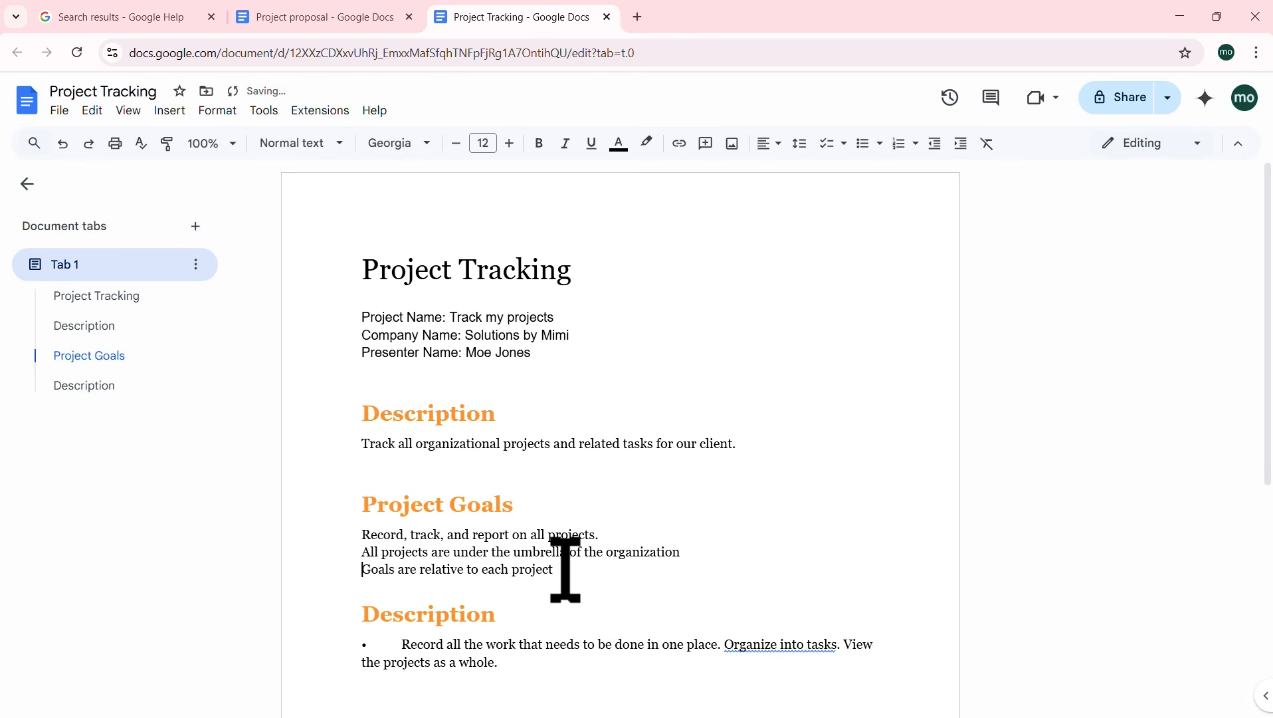
Step: Format the three Project Goals lines as a bulleted list
left_click_drag(566, 570, 363, 533)
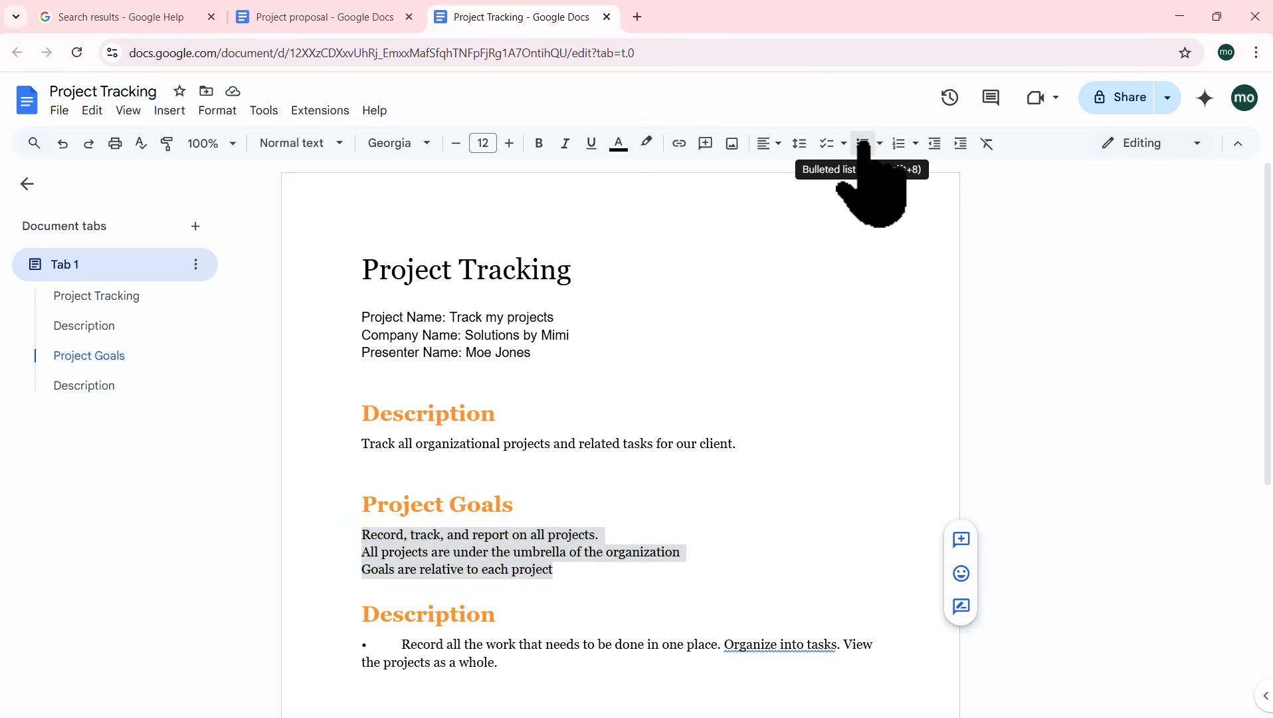
left_click(864, 143)
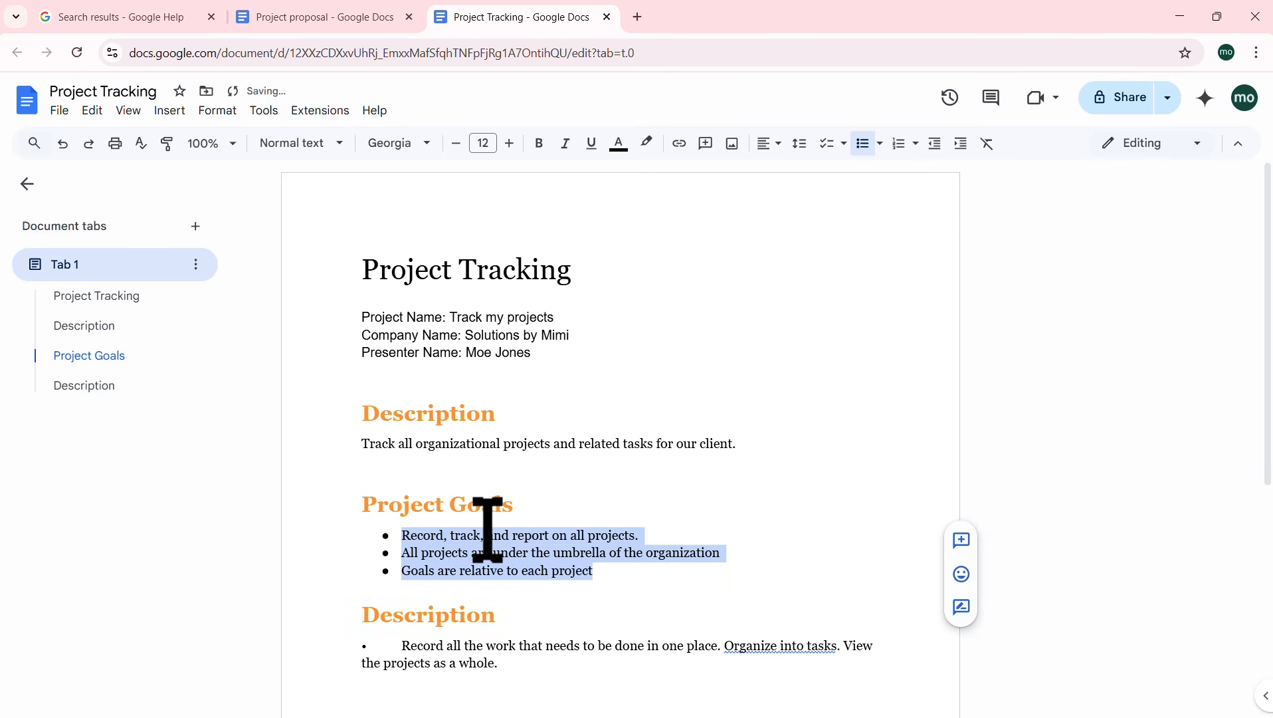
Step: Add an empty bullet after the last Project Goals item and delete it again
left_click(607, 570)
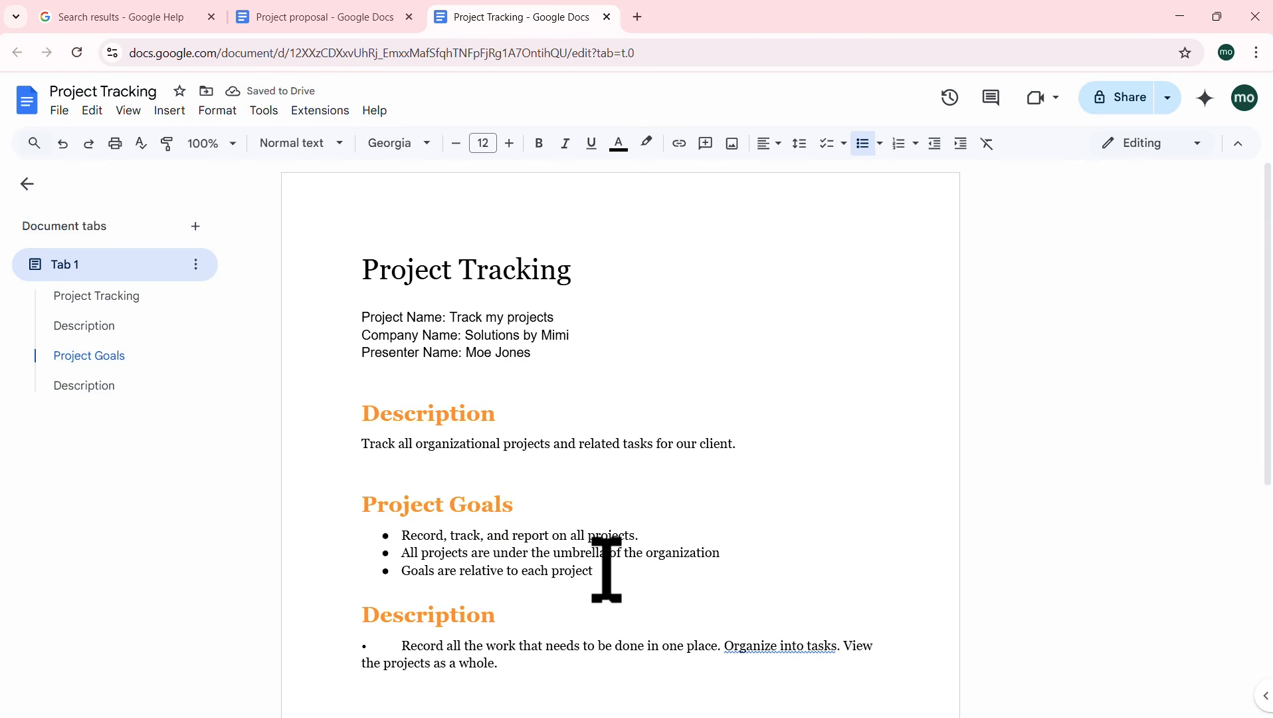
key("Return")
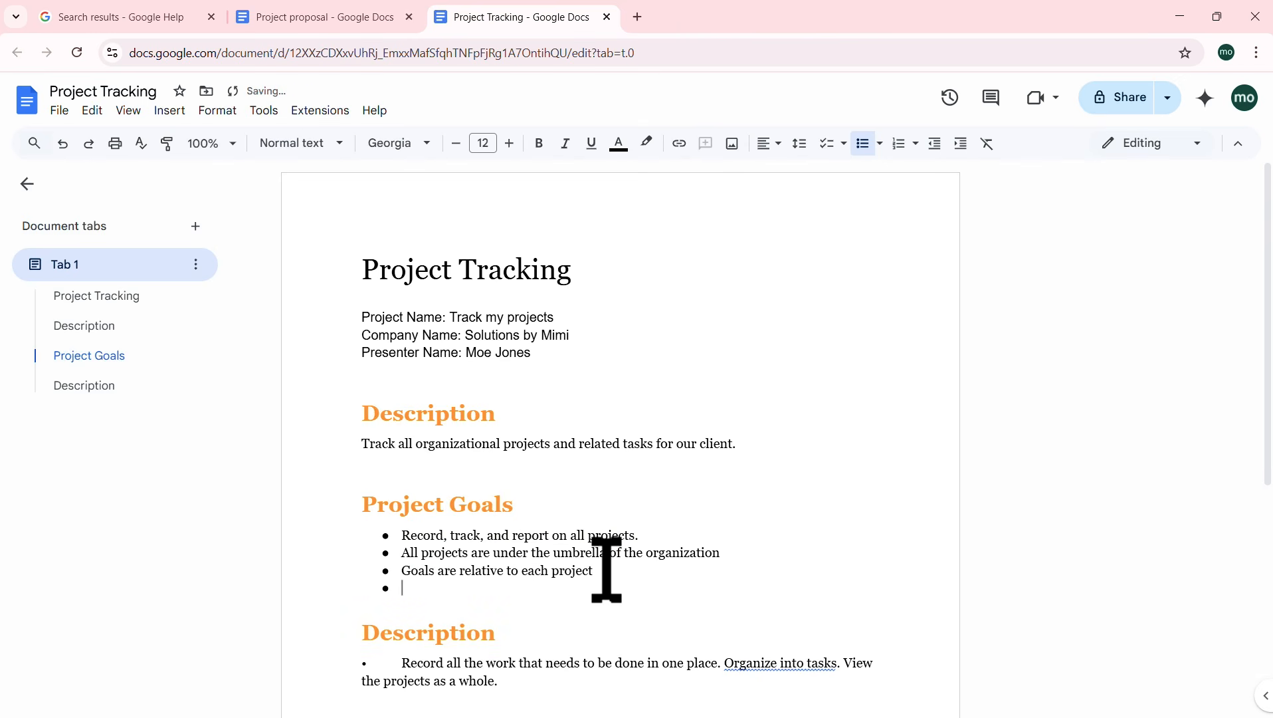
key("BackSpace")
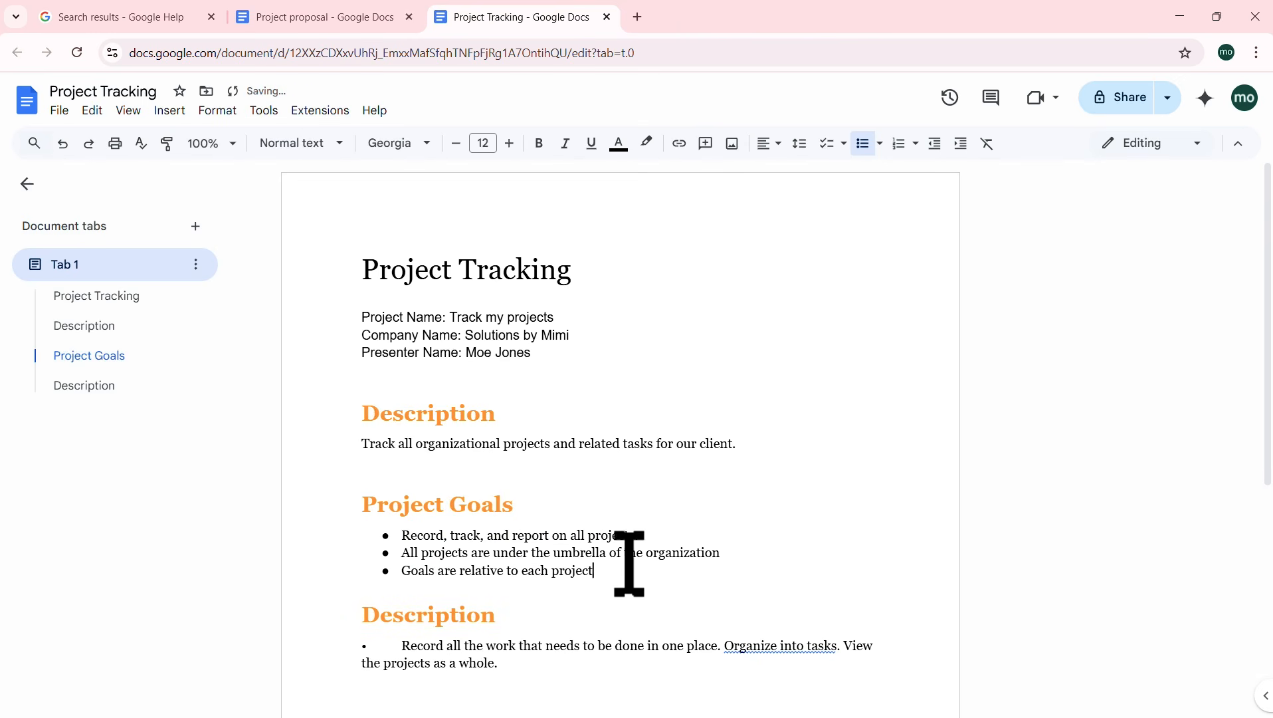
scroll(695, 481, "down", 4)
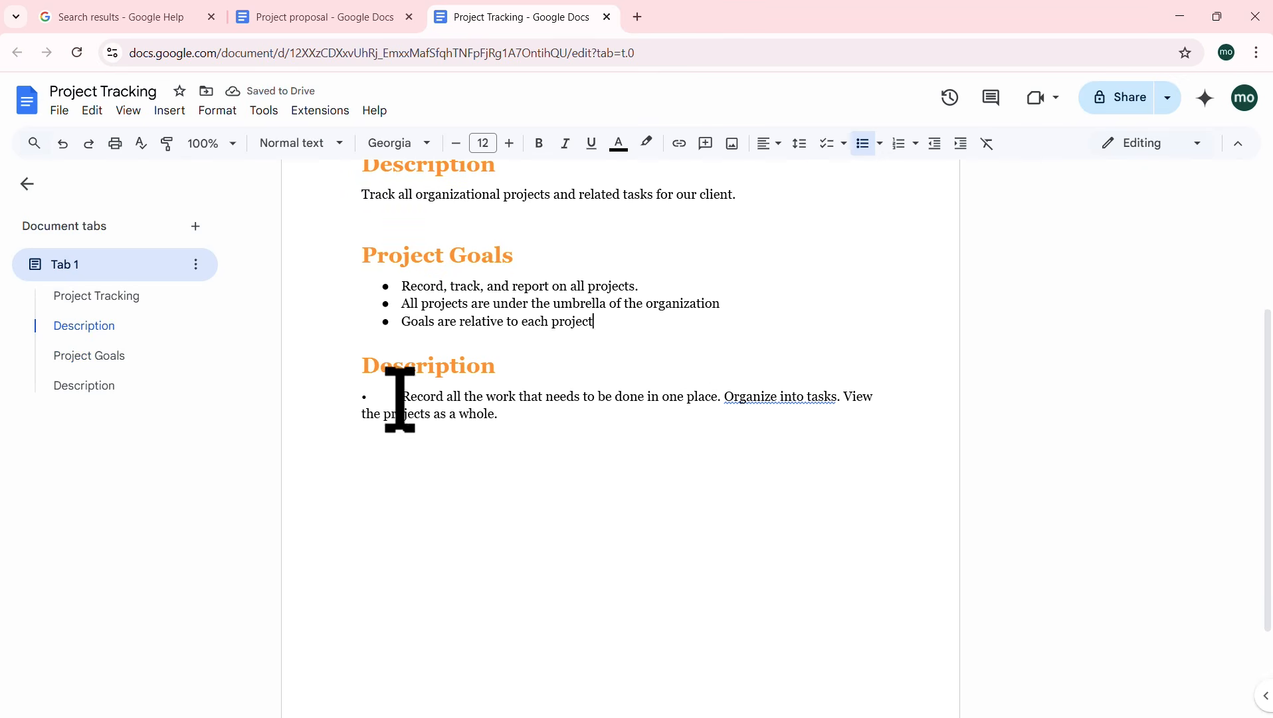
left_click(725, 397)
key("shift+Return")
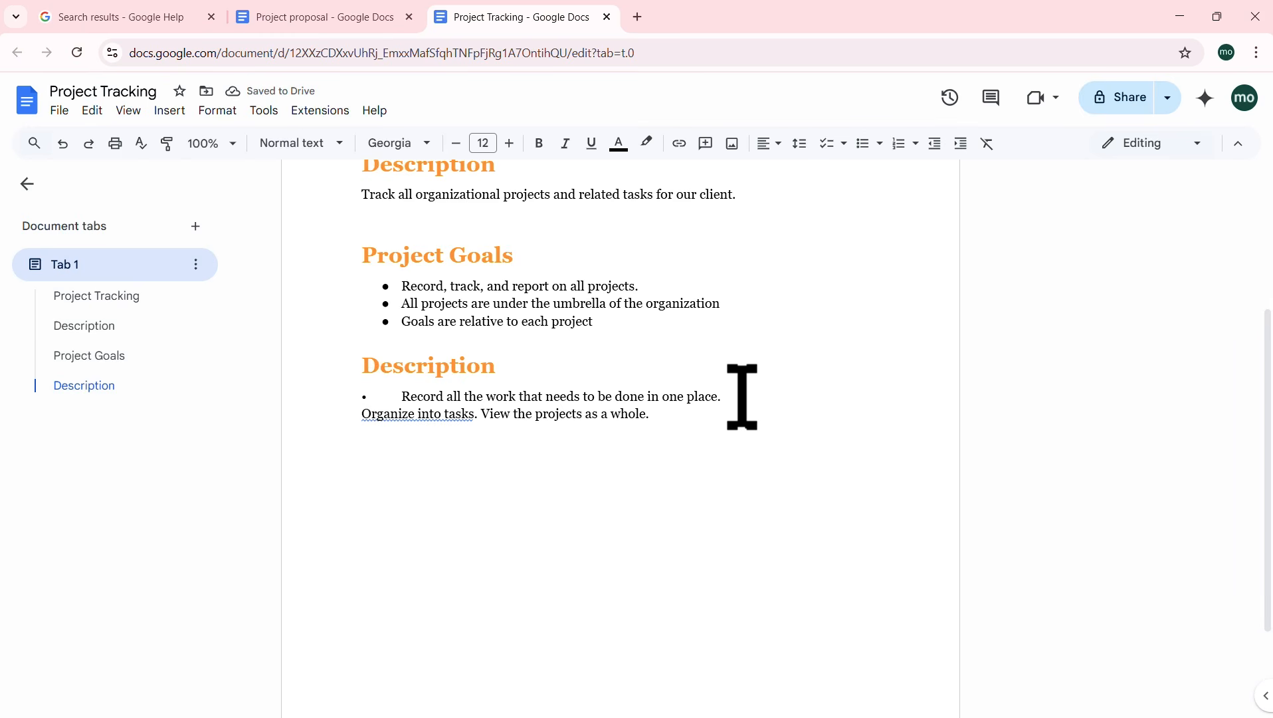
key("Delete")
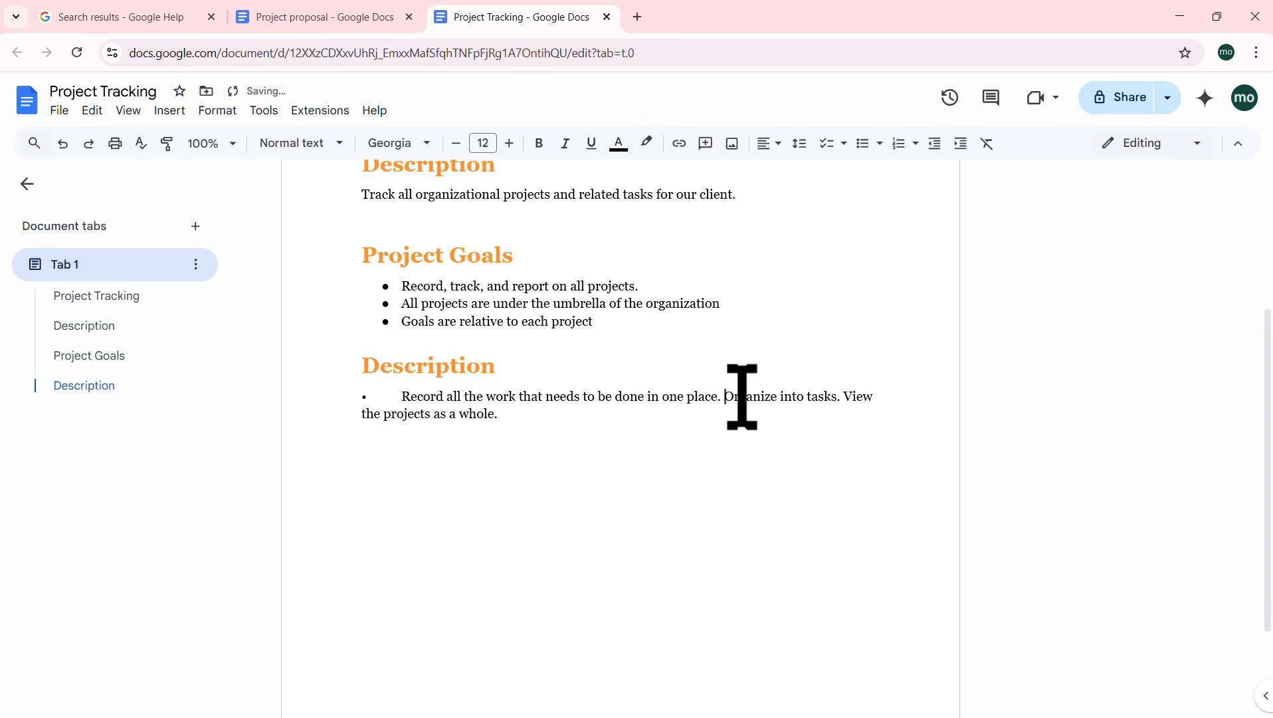
left_click(402, 398)
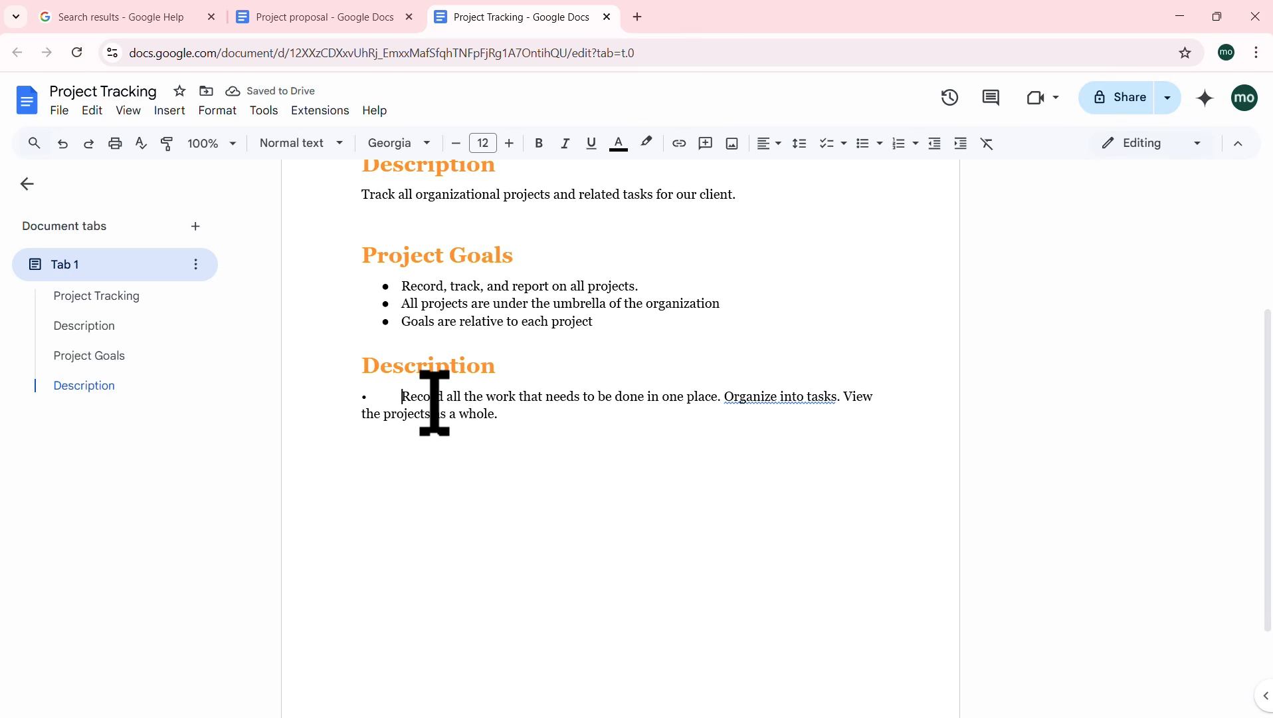
key("BackSpace")
key("BackSpace")
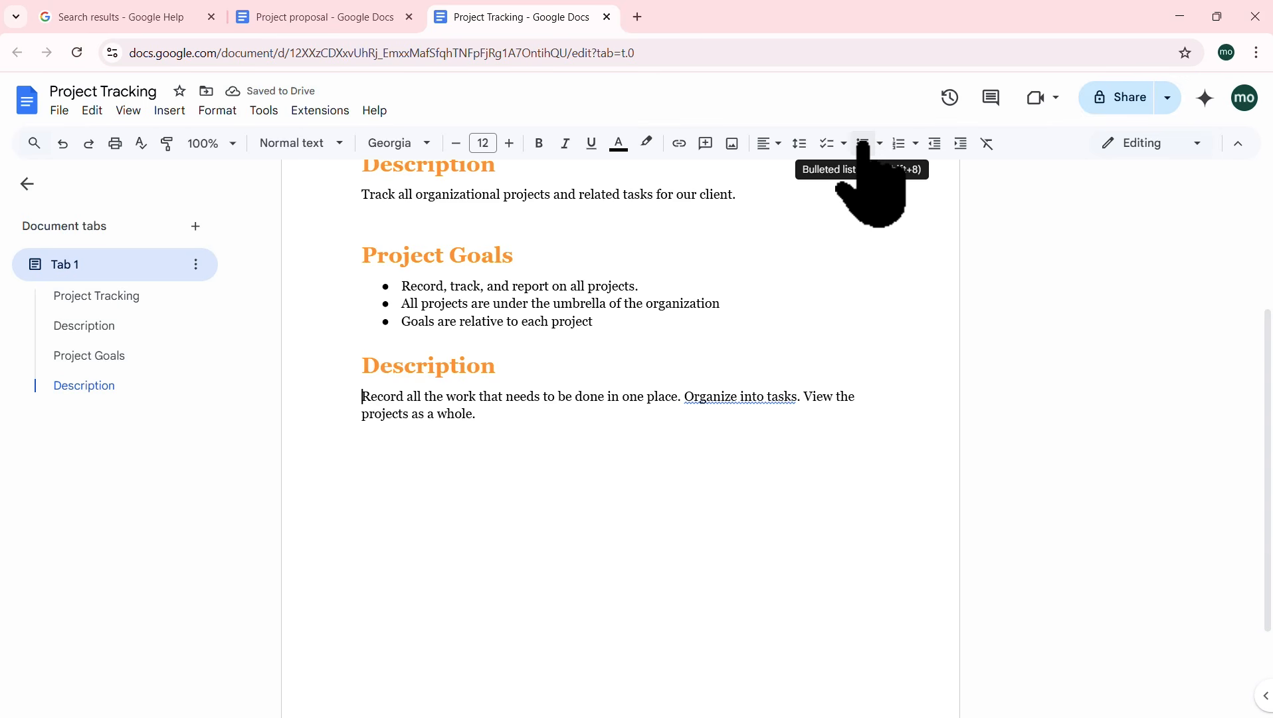
key("ctrl+z")
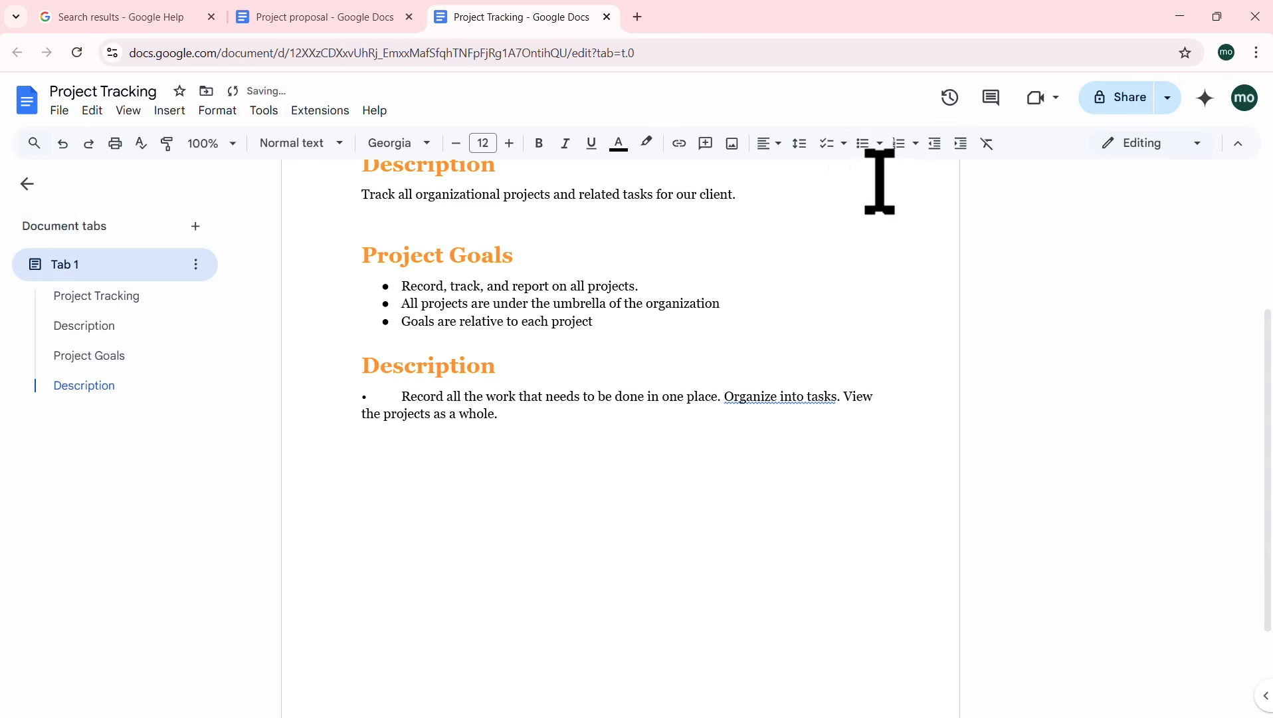
Step: Turn the text under the last Description heading into two bulleted items, removing its plain-text bullet and splitting it before "Organize into tasks"
left_click(863, 145)
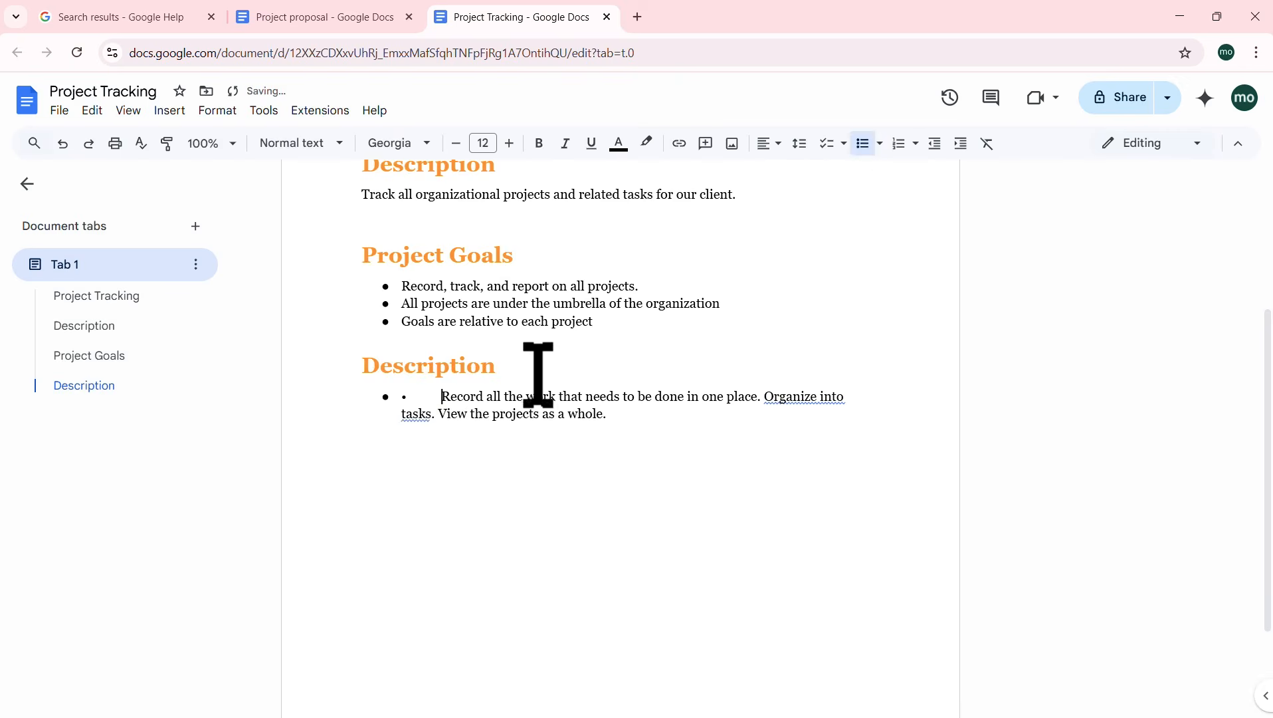
left_click(427, 396)
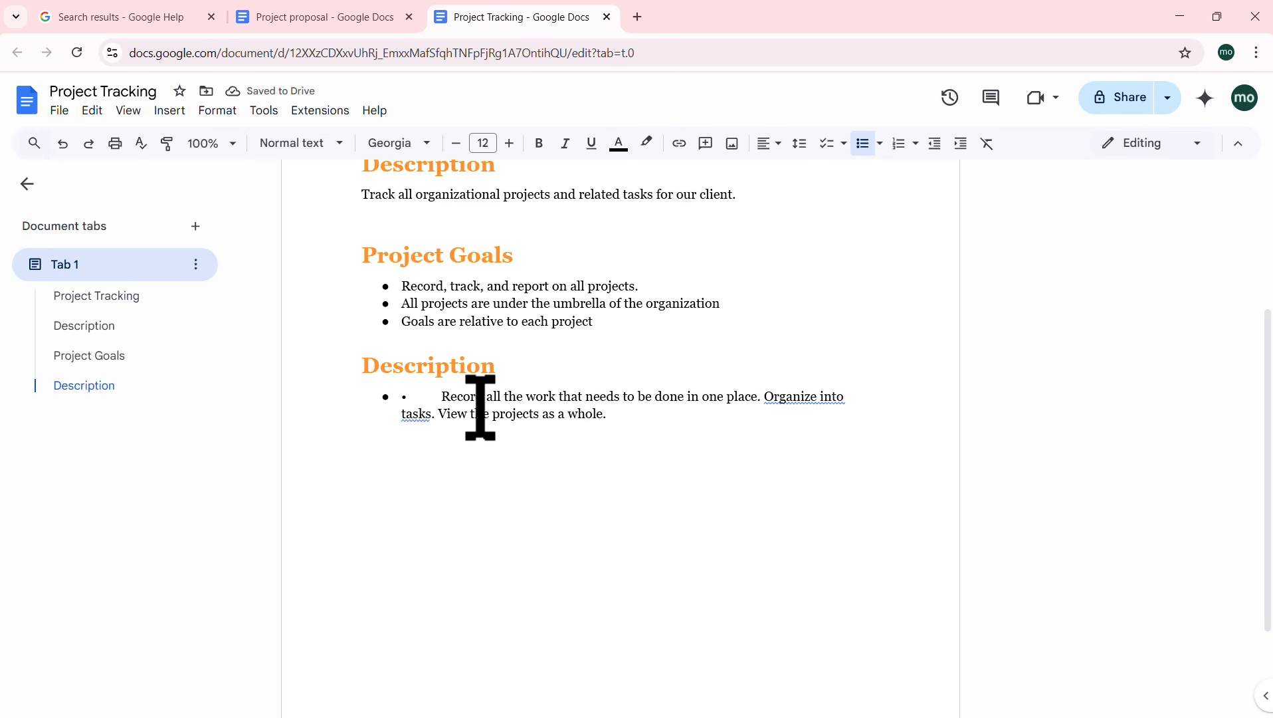
key("BackSpace")
key("BackSpace")
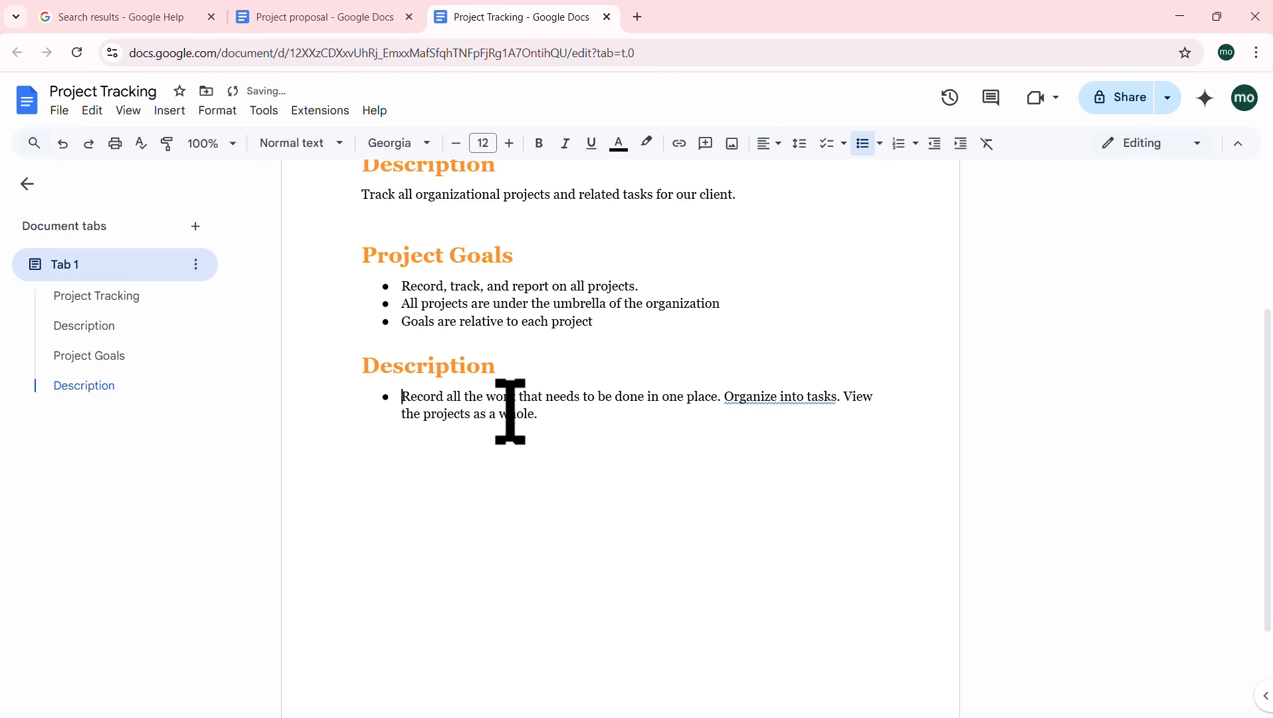
left_click(725, 396)
key("Return")
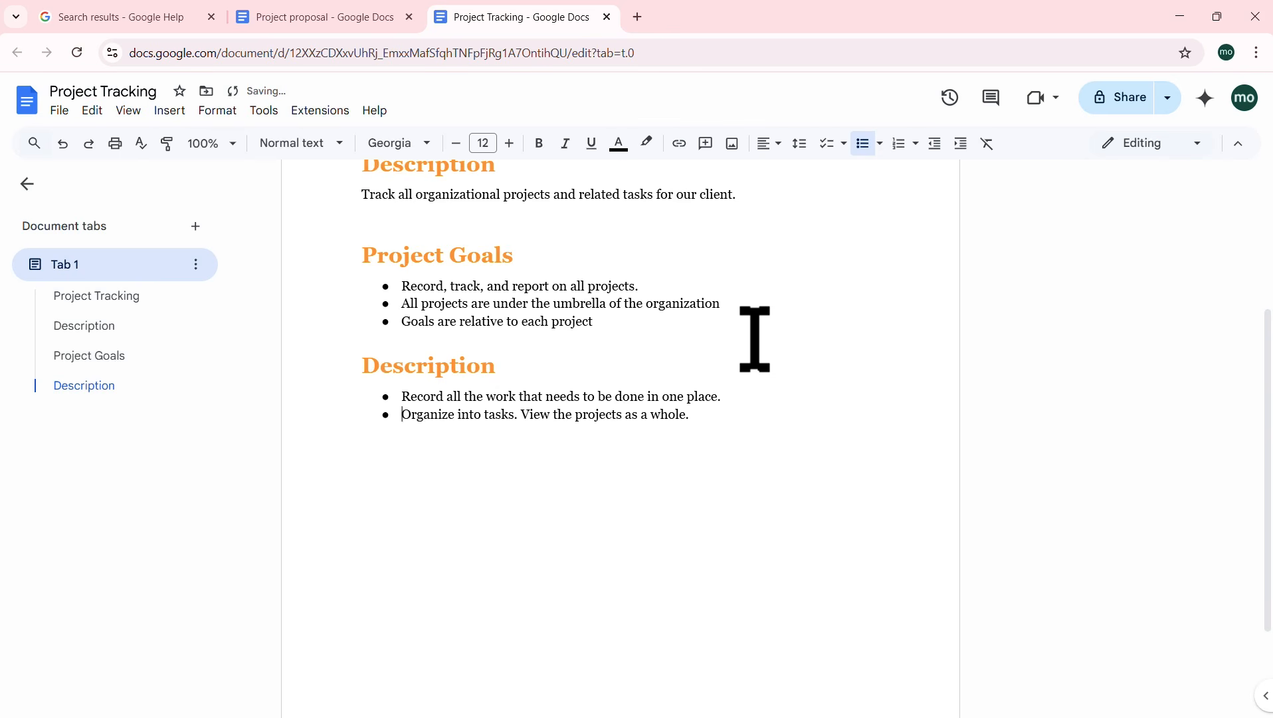
Step: Indent the second and third Project Goals items one level beneath "Record, track, and report on all projects."
left_click(404, 287)
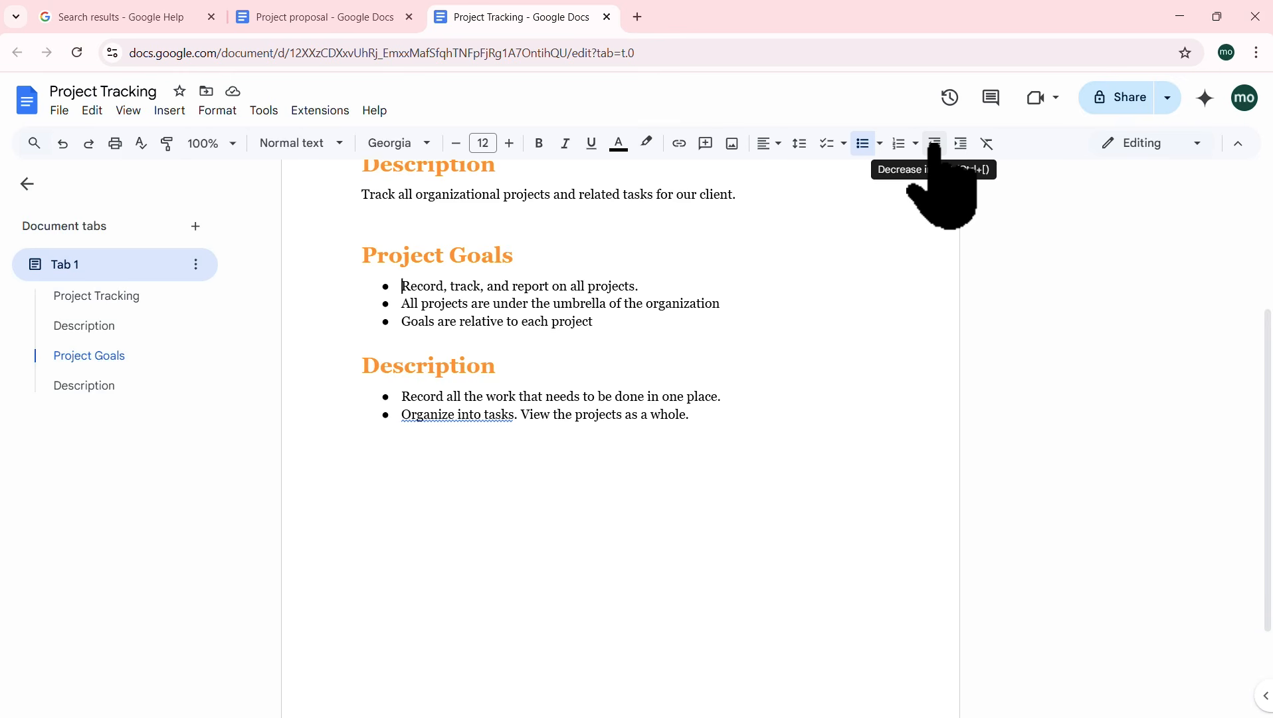
left_click(728, 394)
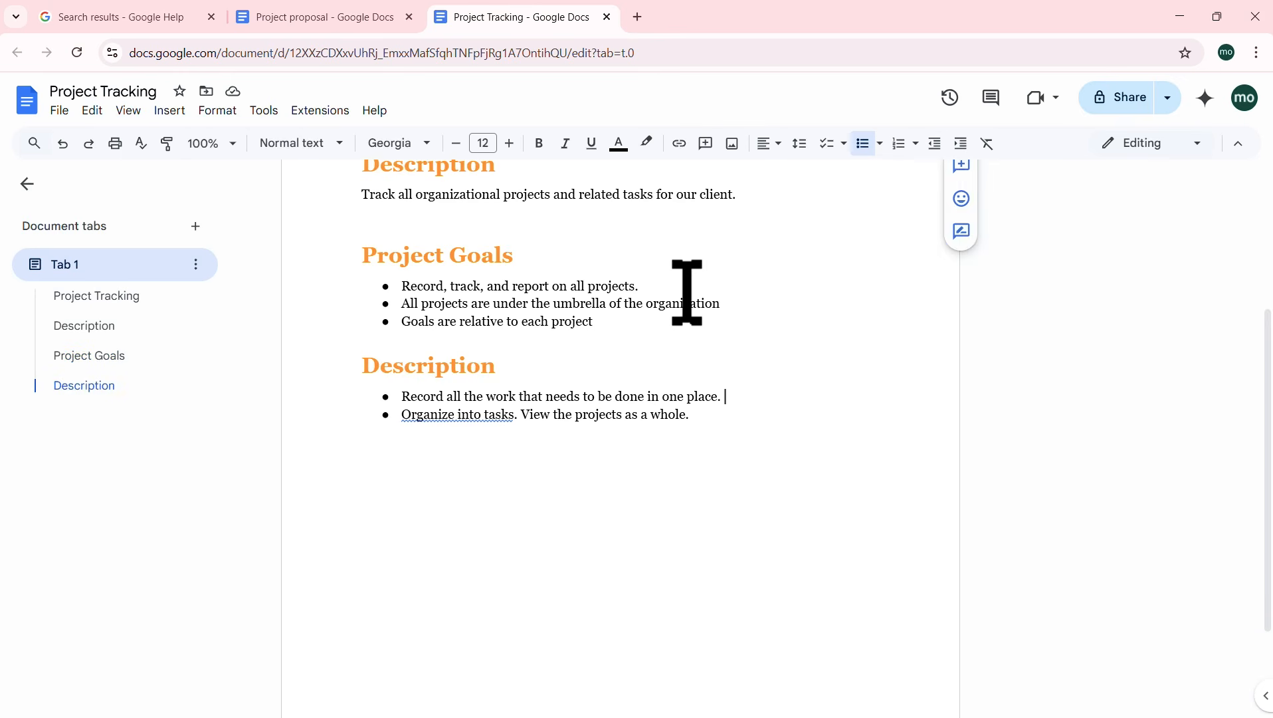
left_click(735, 303)
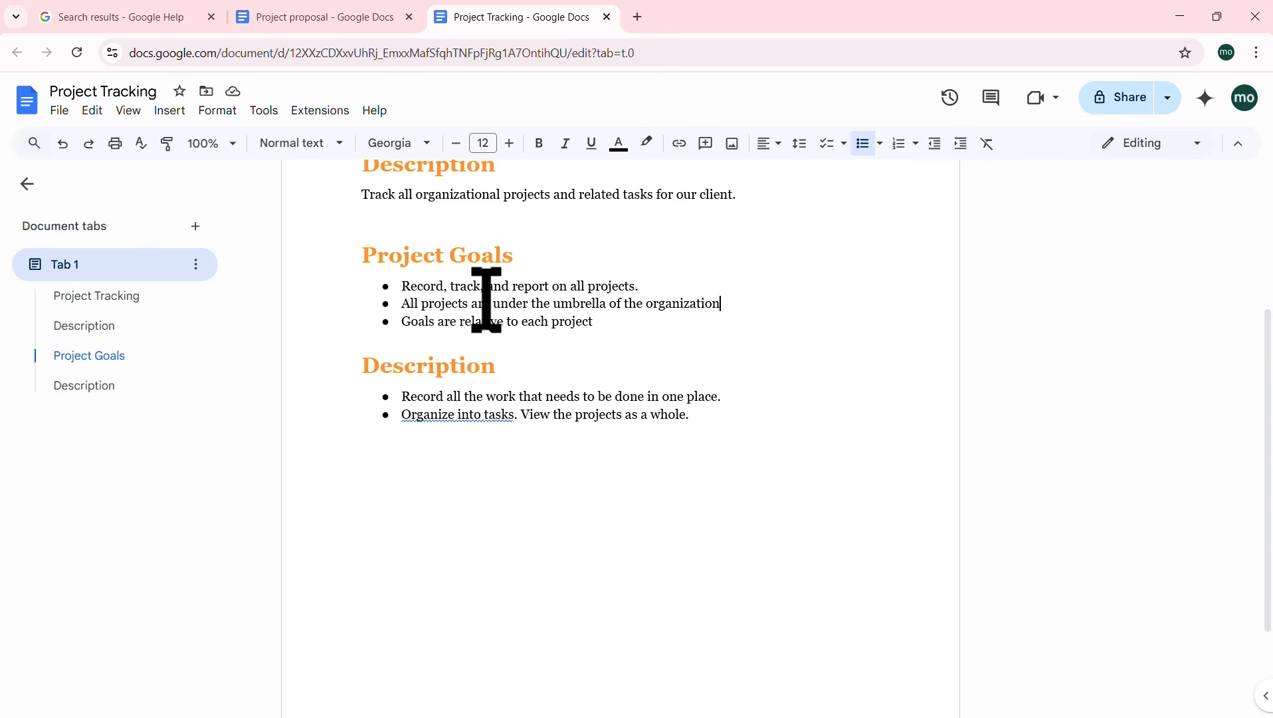
left_click(962, 143)
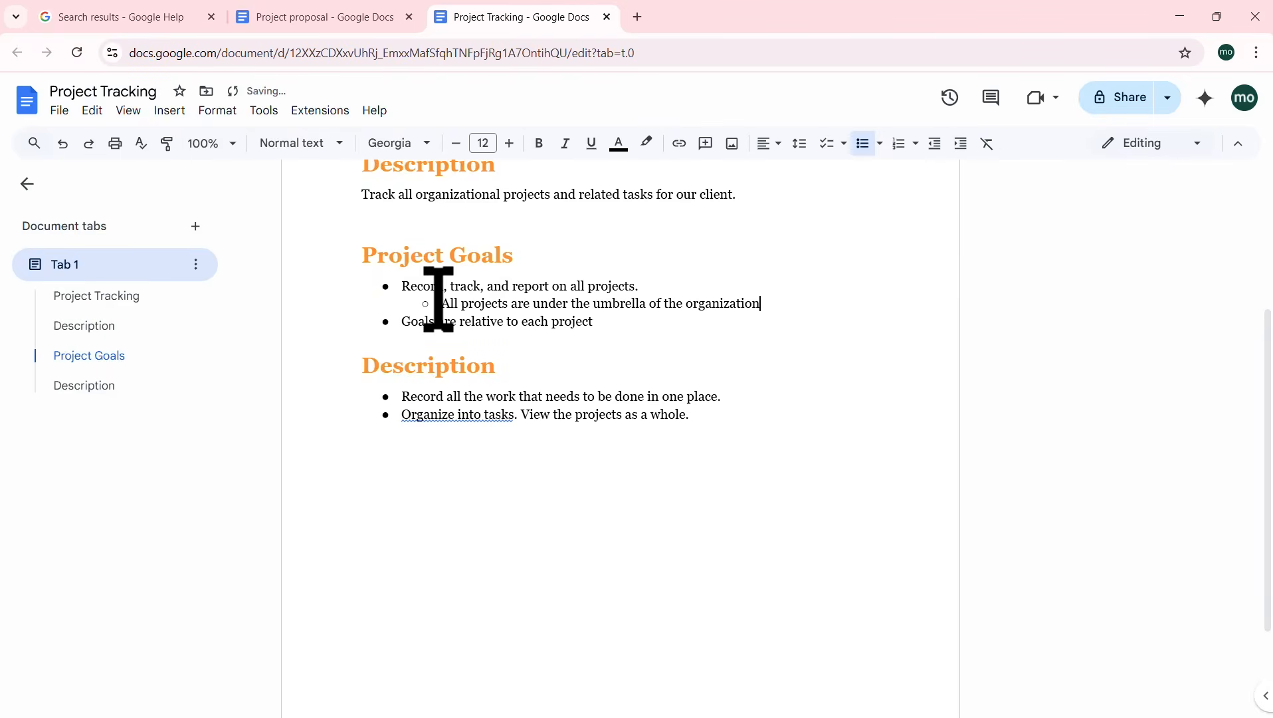
left_click(962, 144)
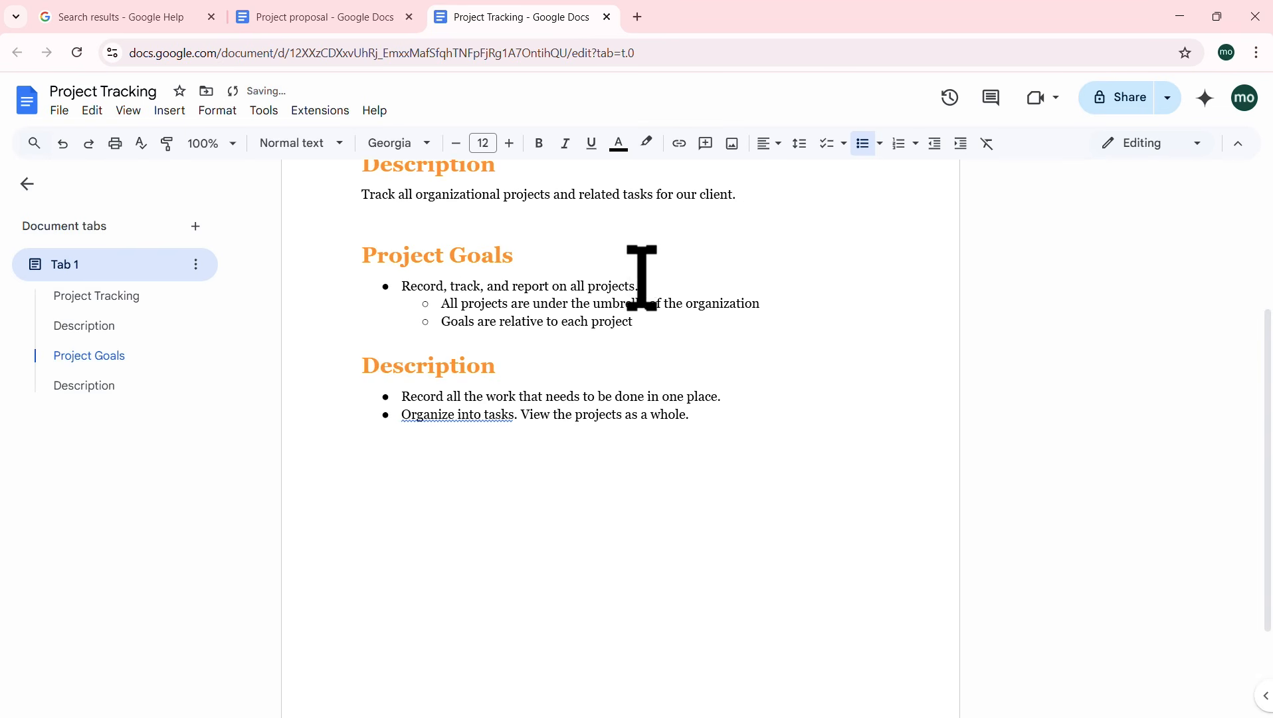
left_click_drag(656, 286, 399, 286)
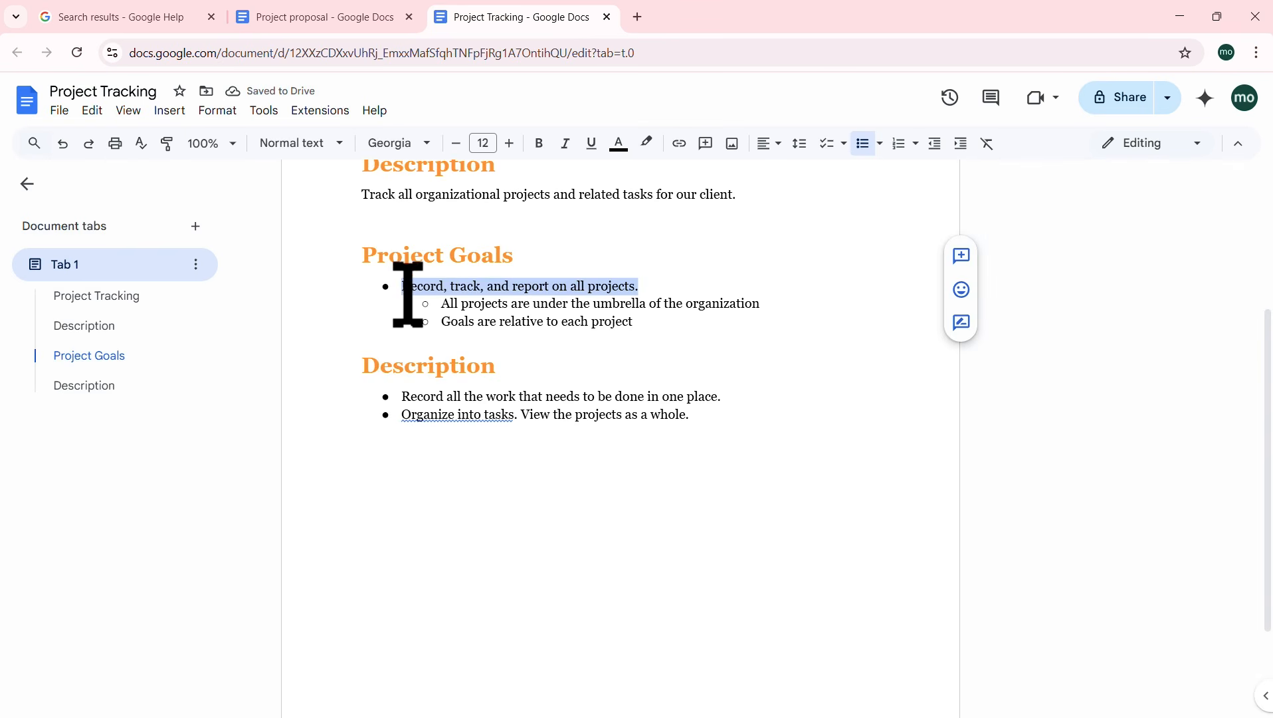
left_click(441, 303)
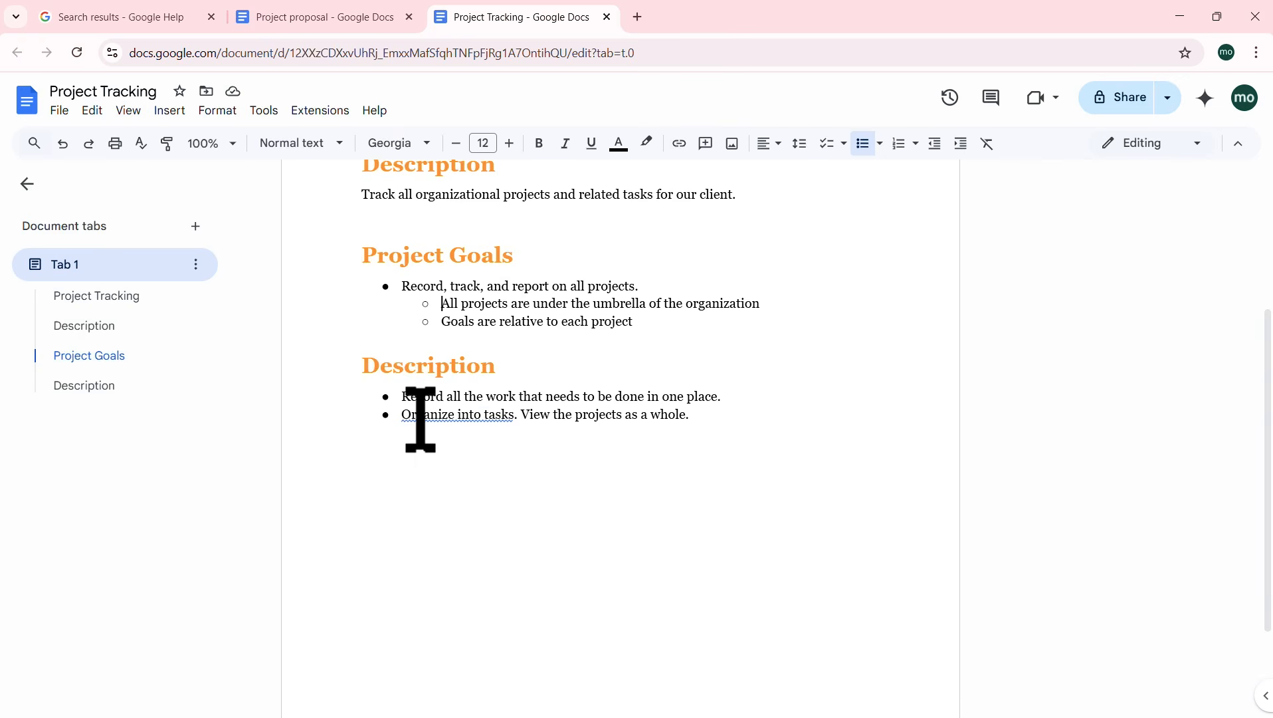
Step: Accept the grammar suggestion "Organize tasks" and split "View the projects as a whole." into its own bullet
left_click(445, 415)
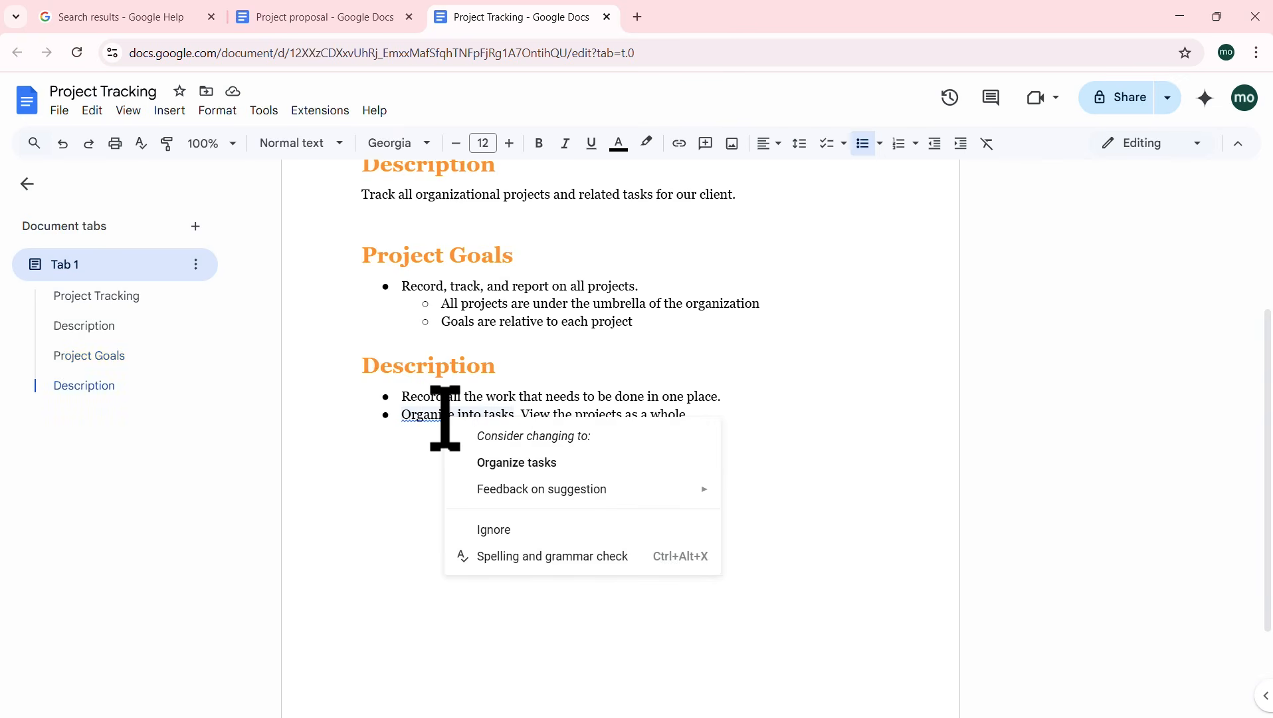
left_click(539, 463)
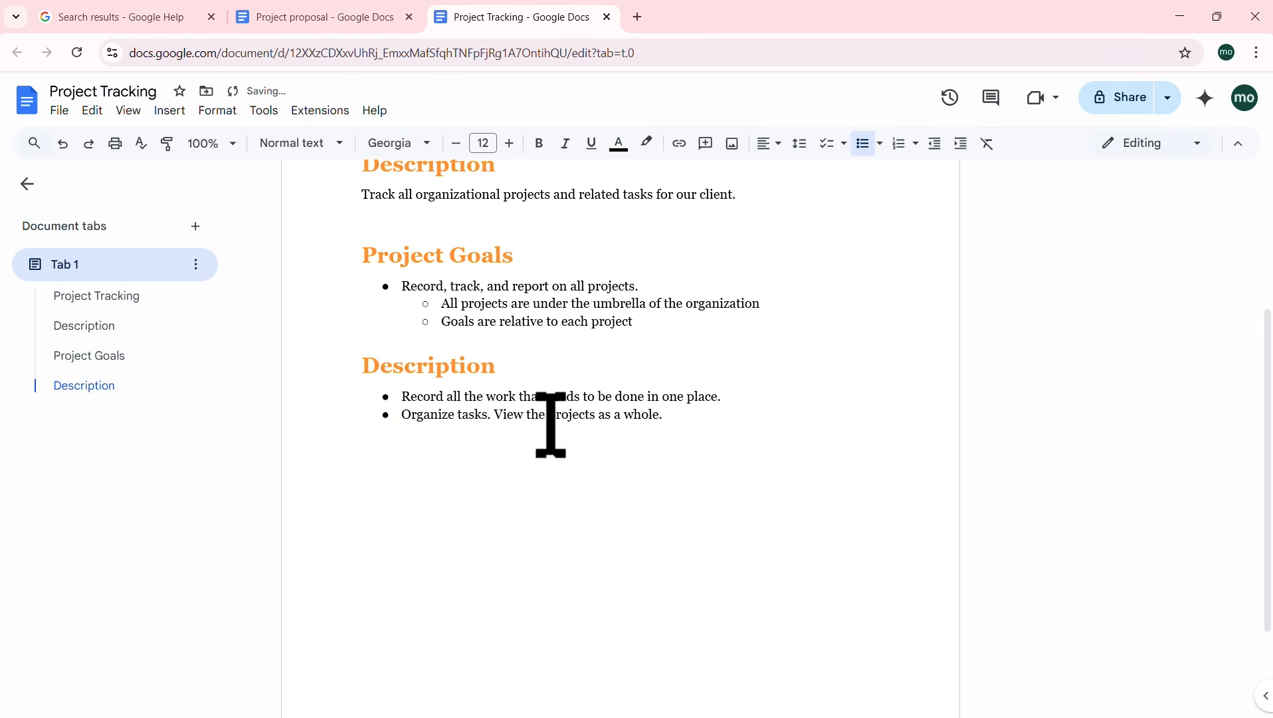
left_click_drag(497, 404, 498, 410)
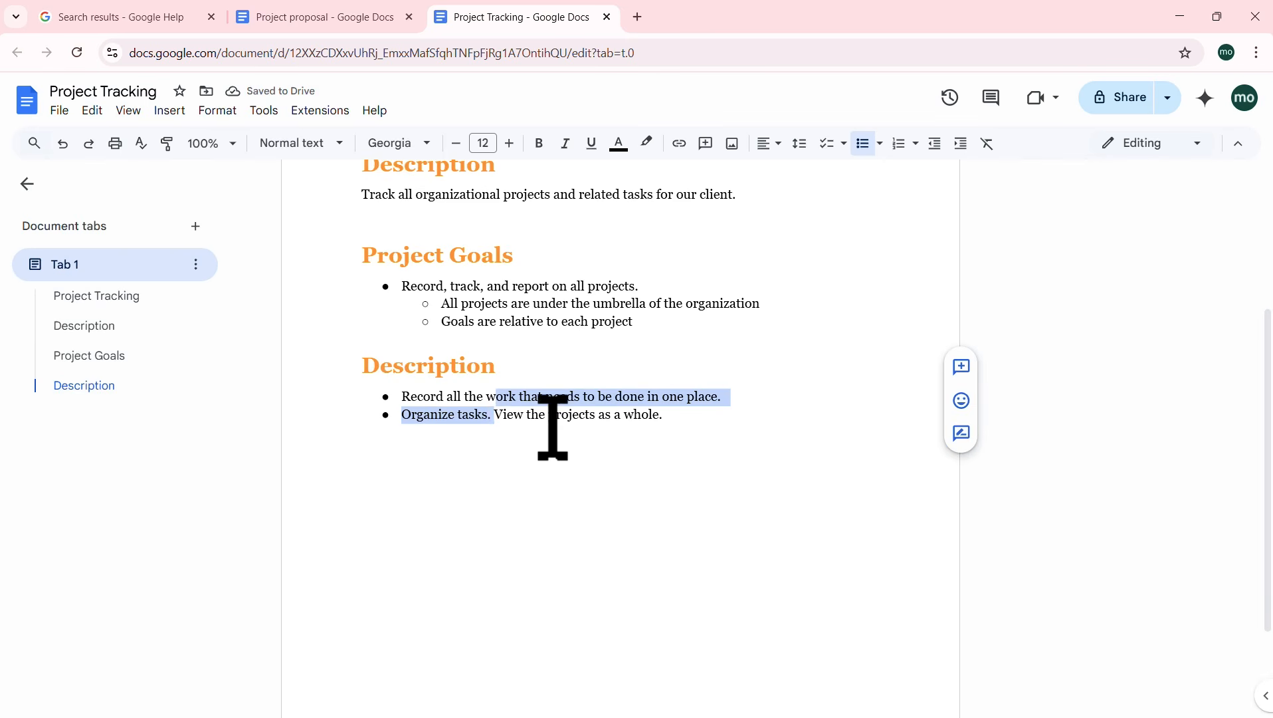
left_click(496, 414)
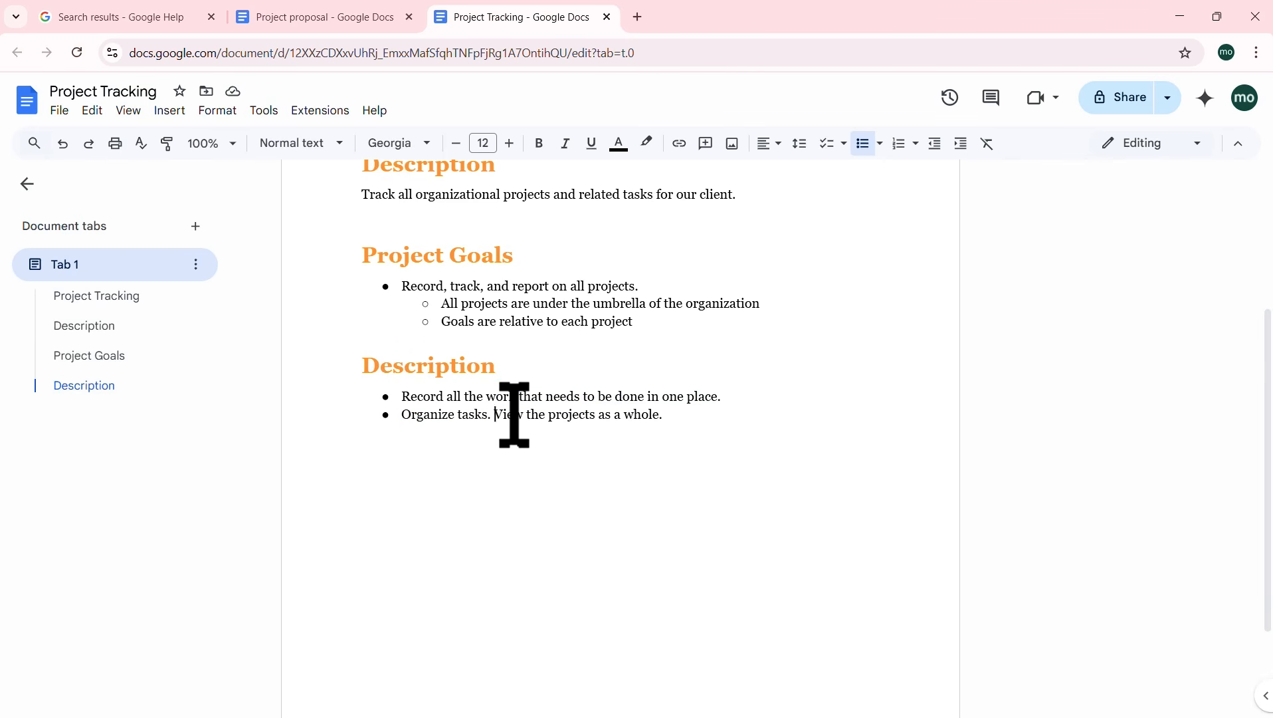
key("Return")
Step: Indent "Organize tasks." and "View the projects as a whole." one level as sub-bullets of the first item
left_click(401, 414)
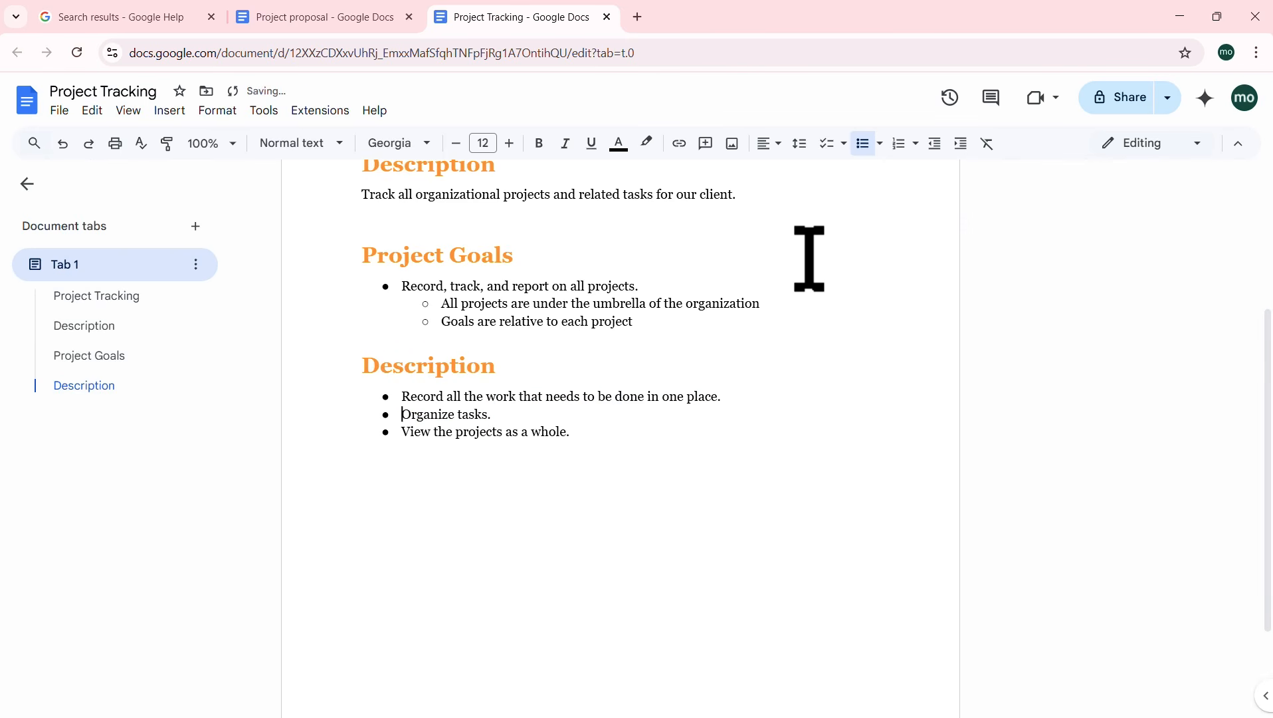
left_click(961, 144)
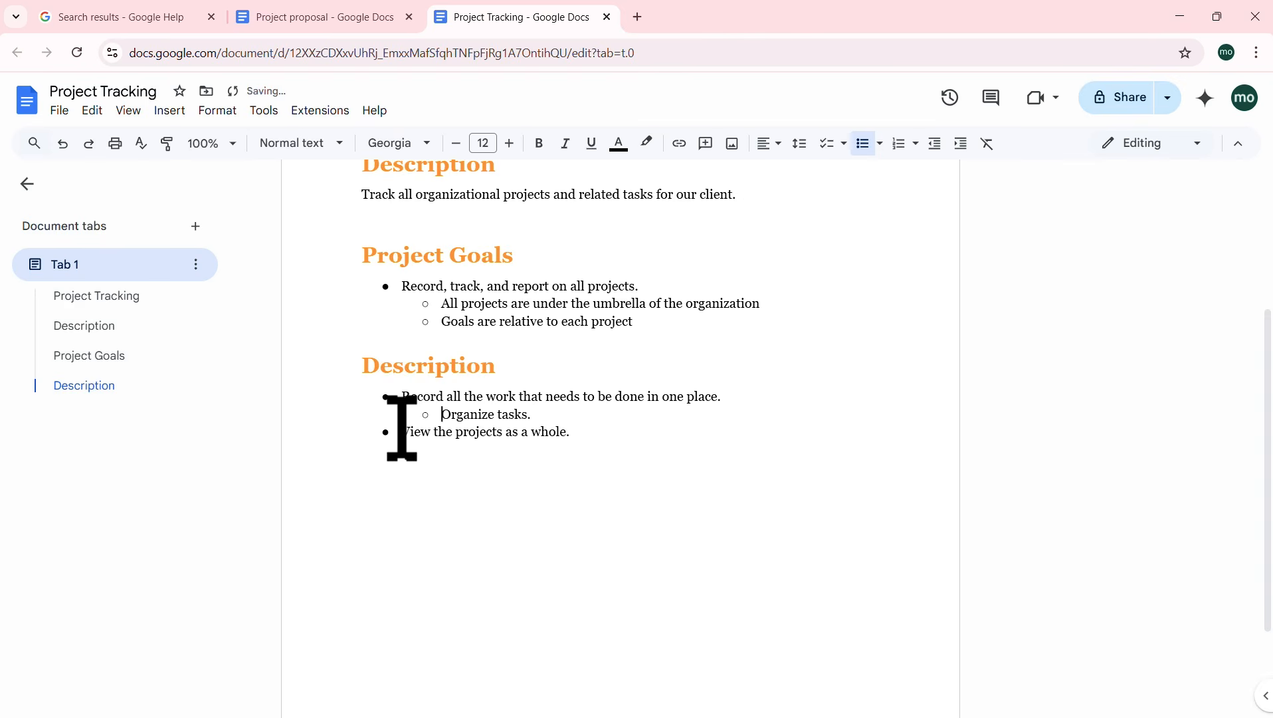
left_click(403, 431)
left_click(961, 144)
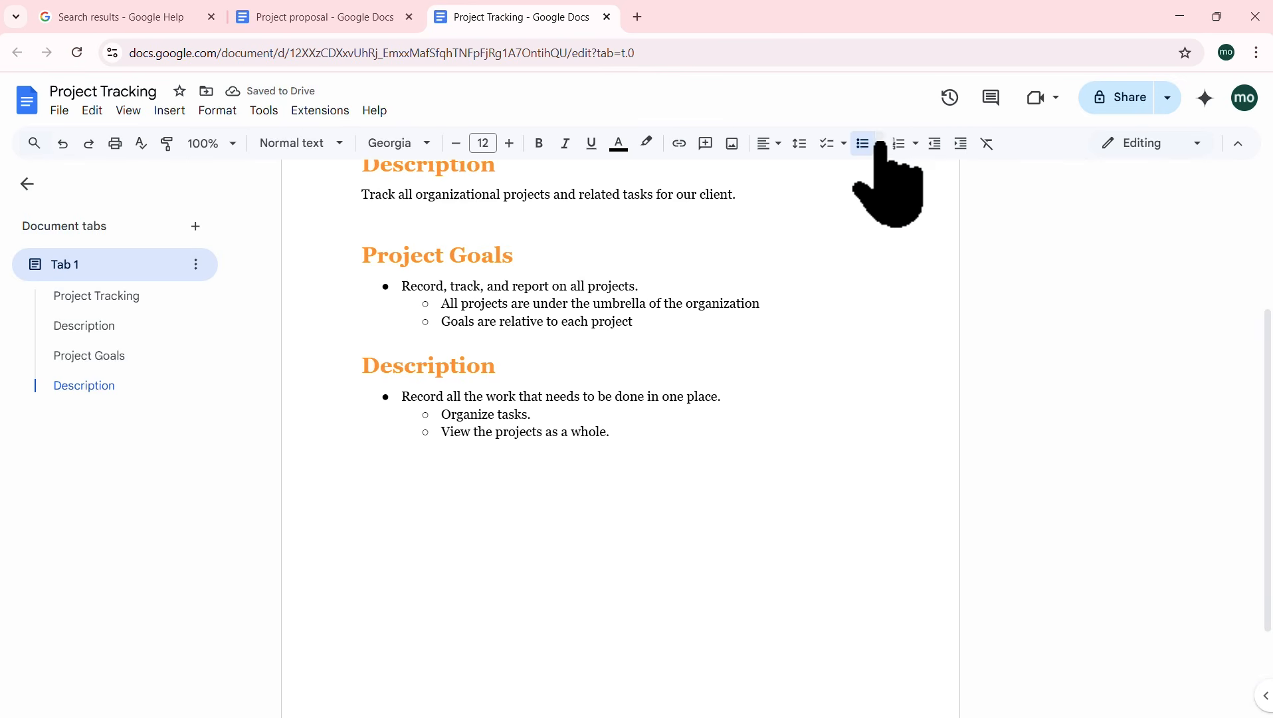
Step: Set the line spacing of the whole document to Single
scroll(696, 261, "up", 4)
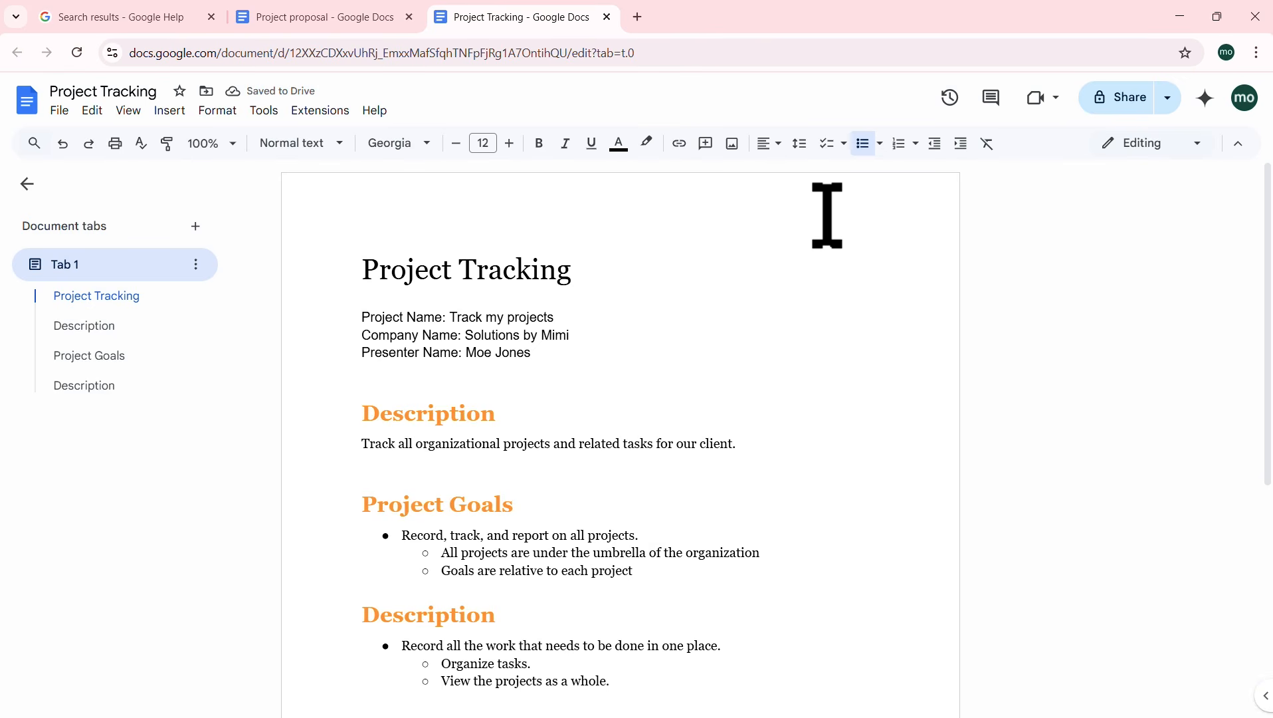
left_click(594, 412)
key("ctrl+a")
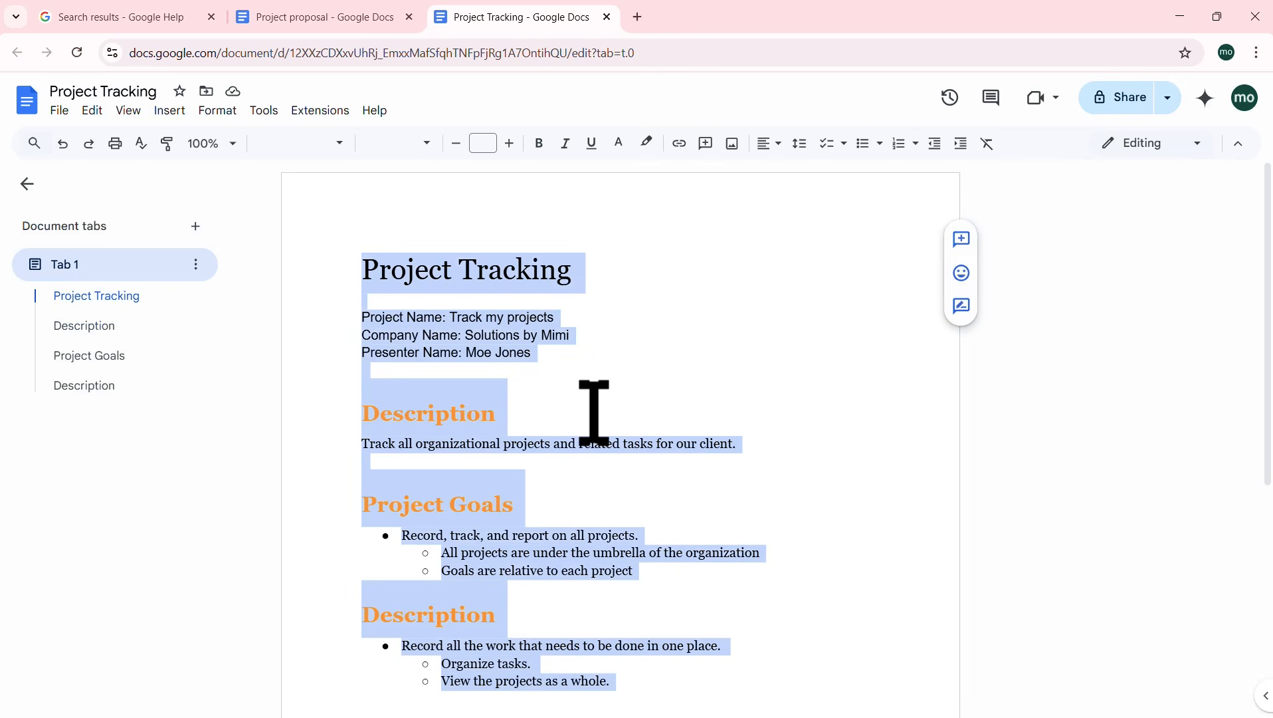
left_click(801, 144)
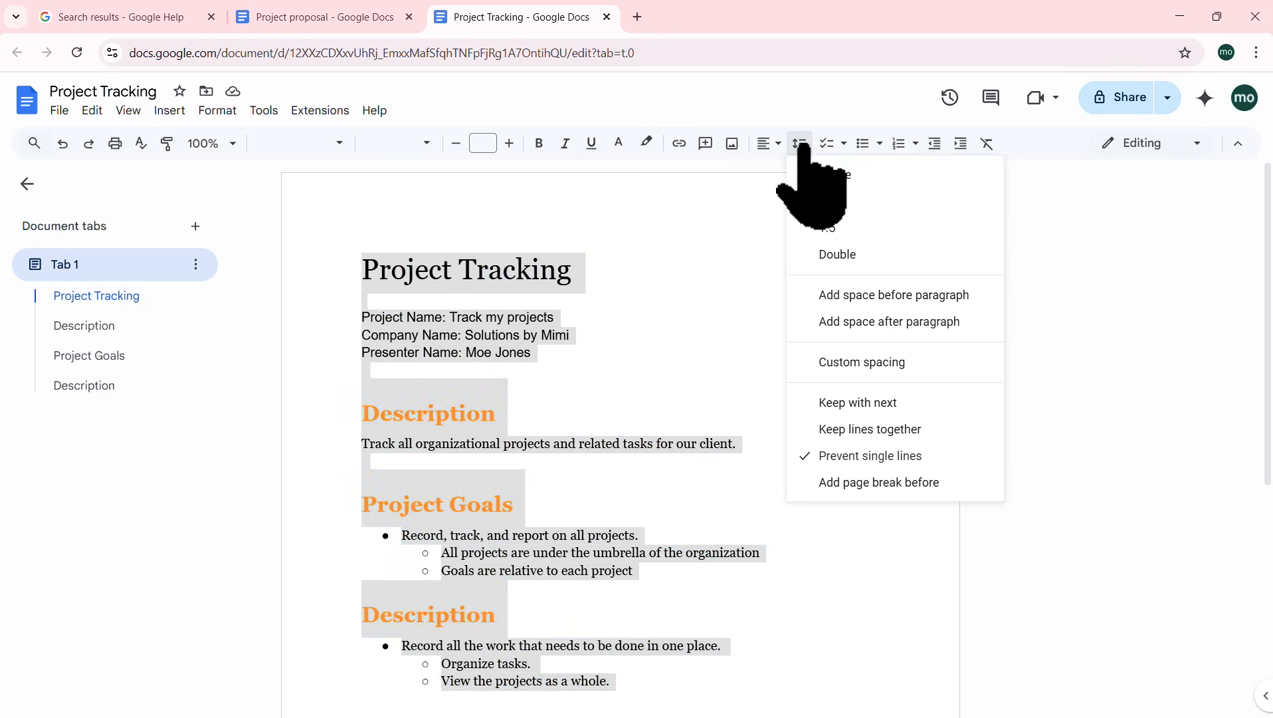
left_click(835, 176)
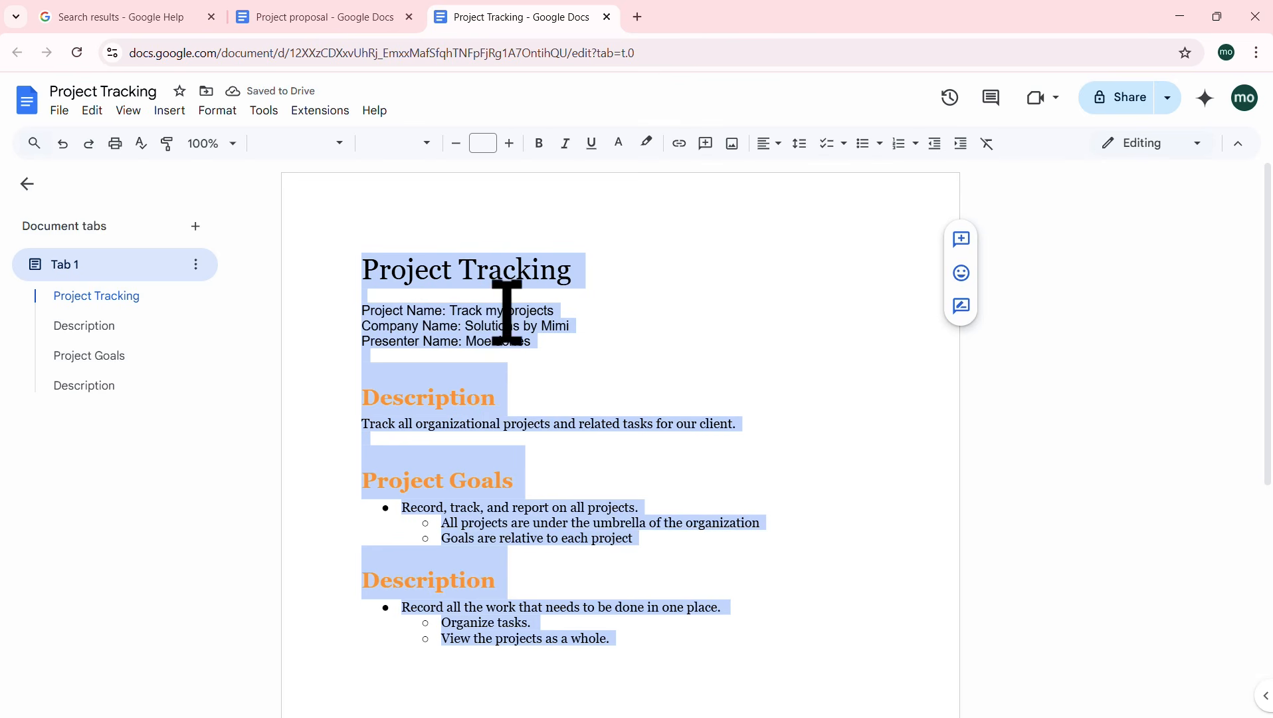
left_click(604, 333)
scroll(604, 333, "down", 1)
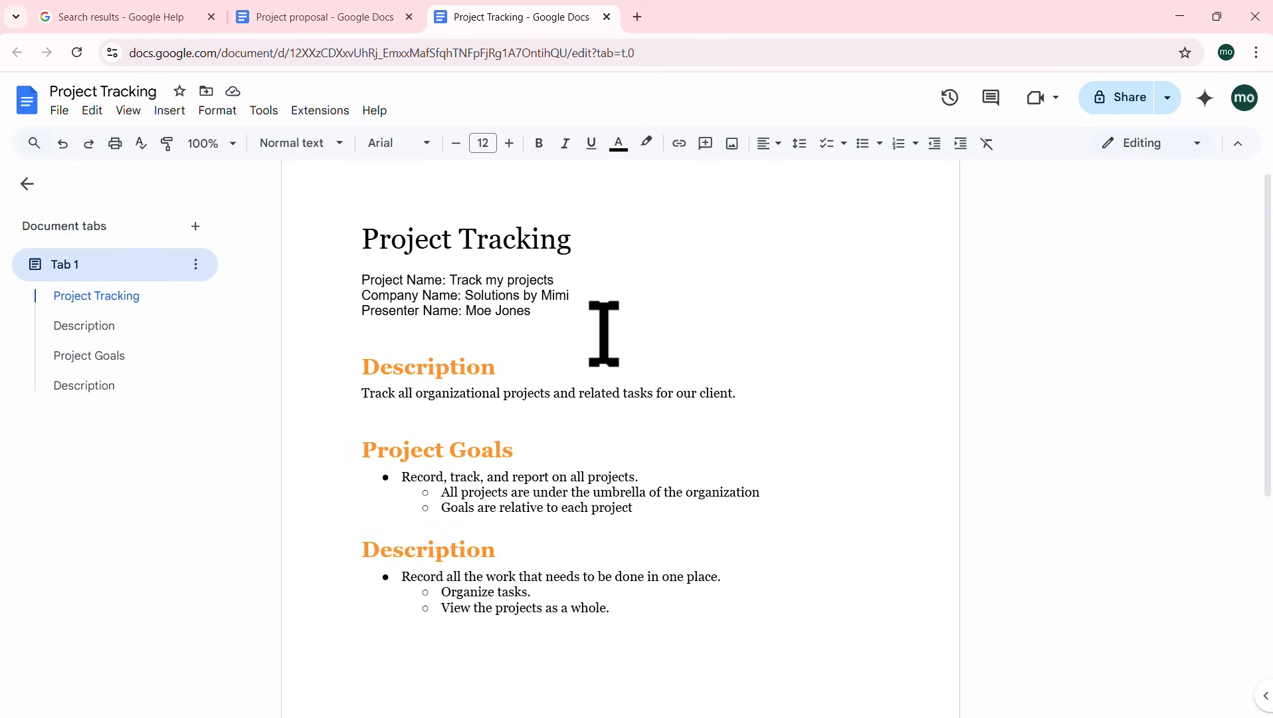
scroll(604, 333, "up", 1)
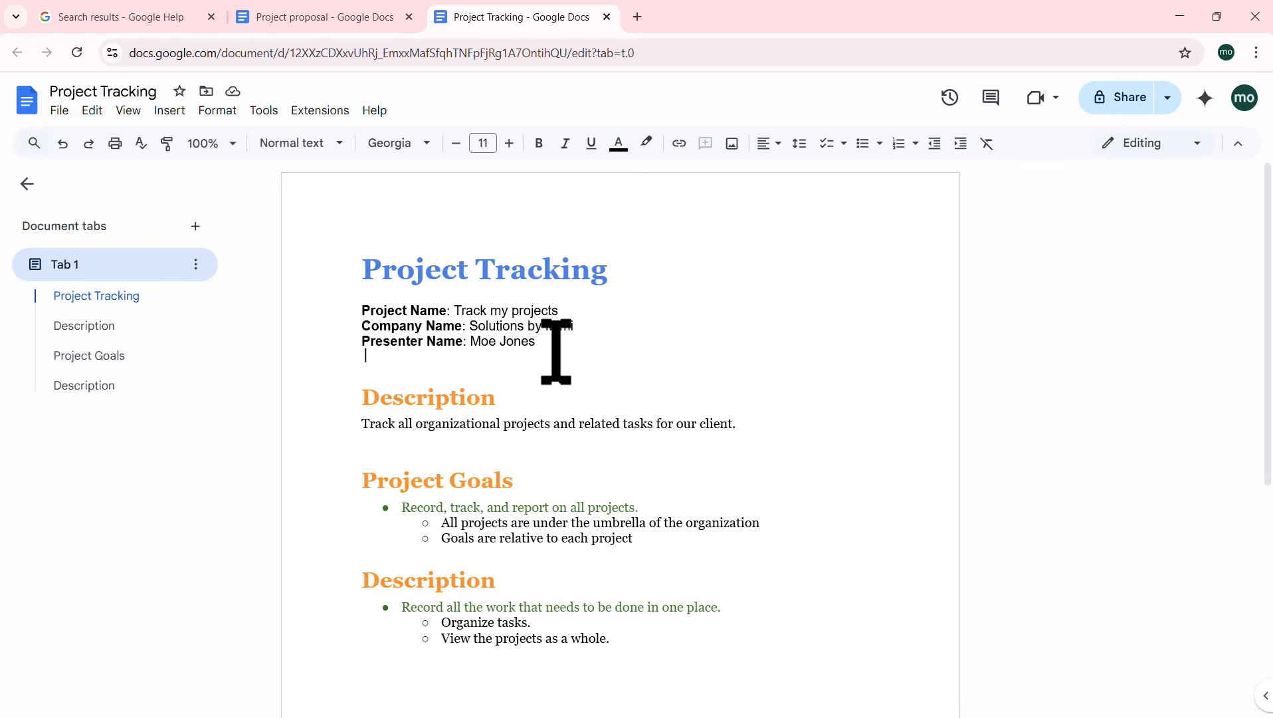
key("ctrl+a")
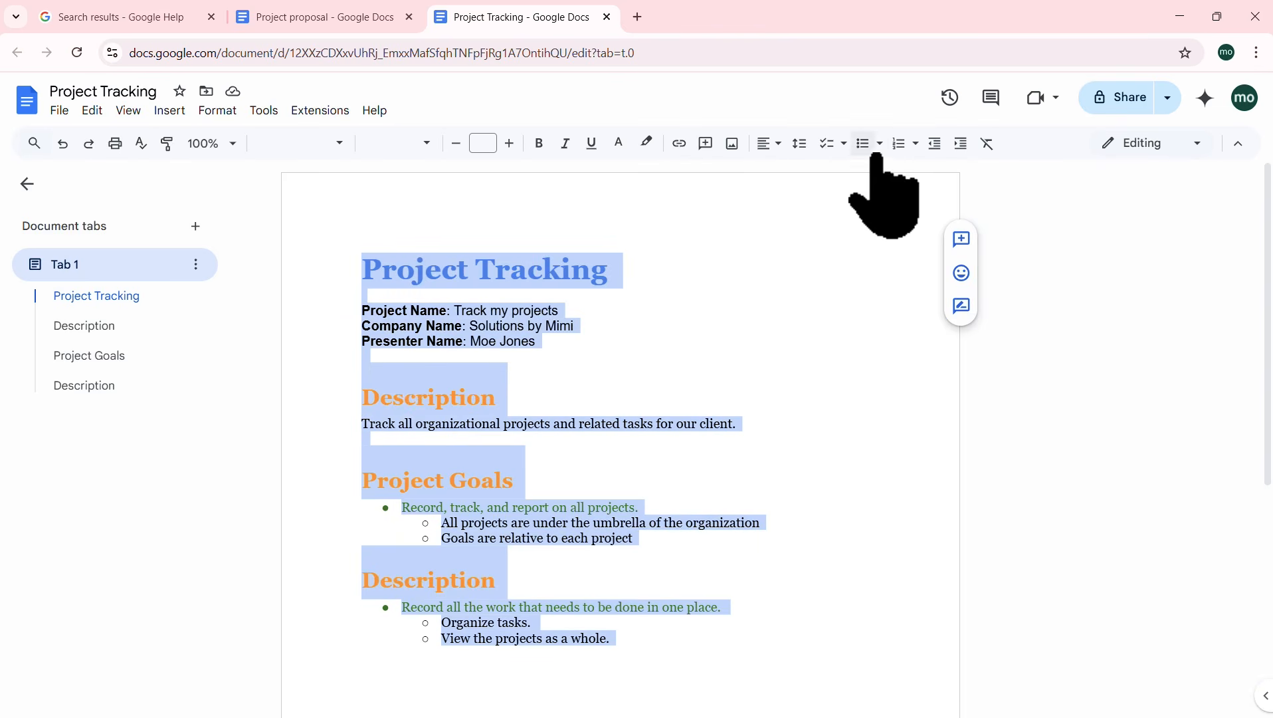
left_click(800, 144)
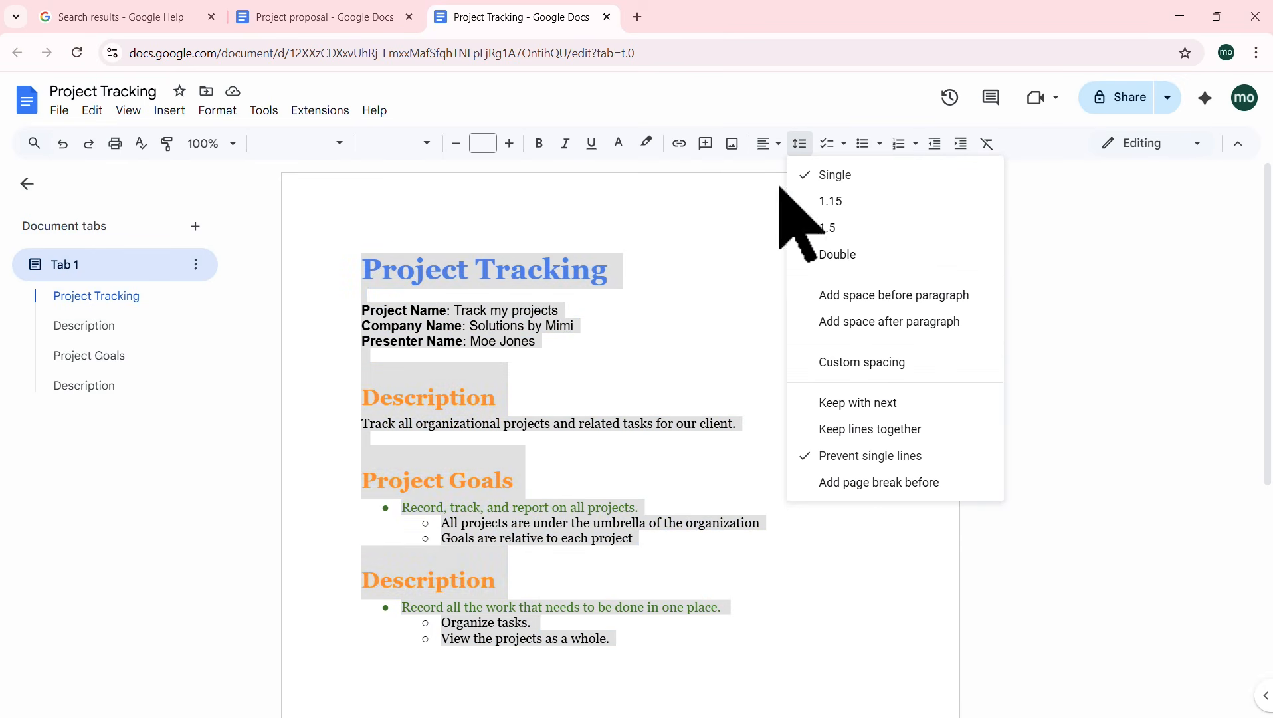
left_click(654, 390)
Step: Set the line spacing of the Project Name, Company Name and Presenter Name lines to Double
left_click_drag(535, 341, 359, 307)
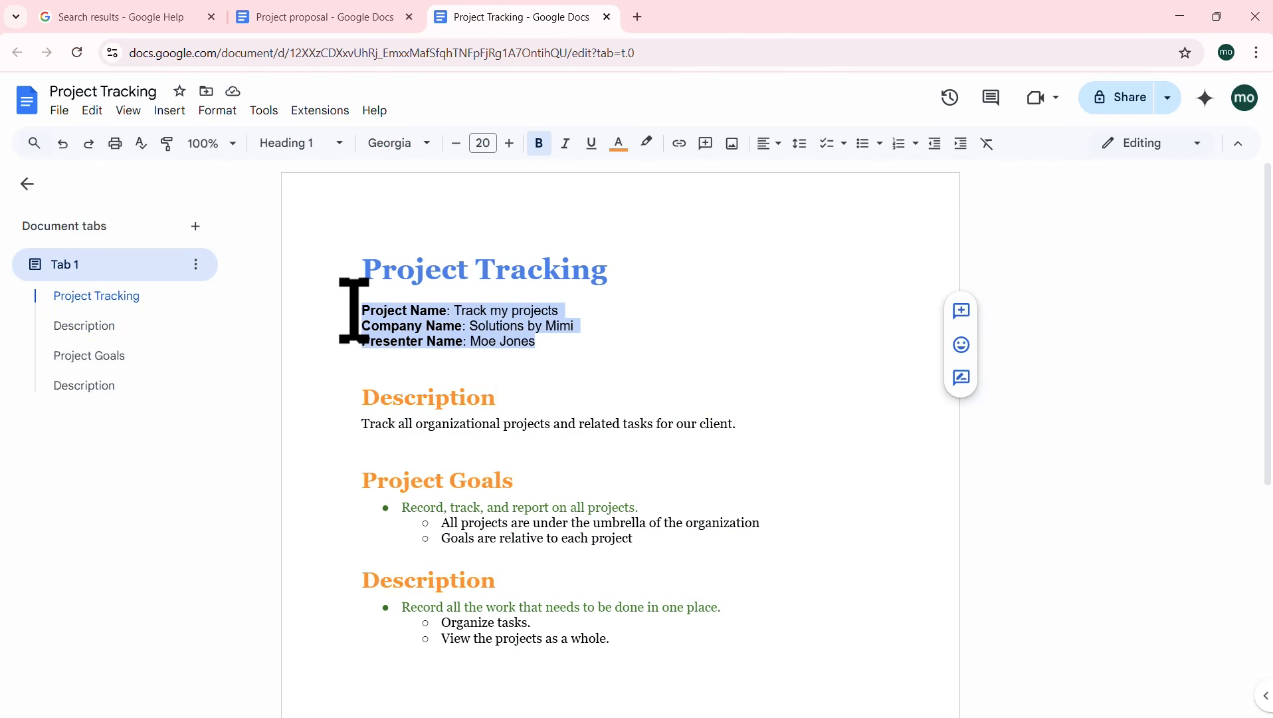
left_click(803, 144)
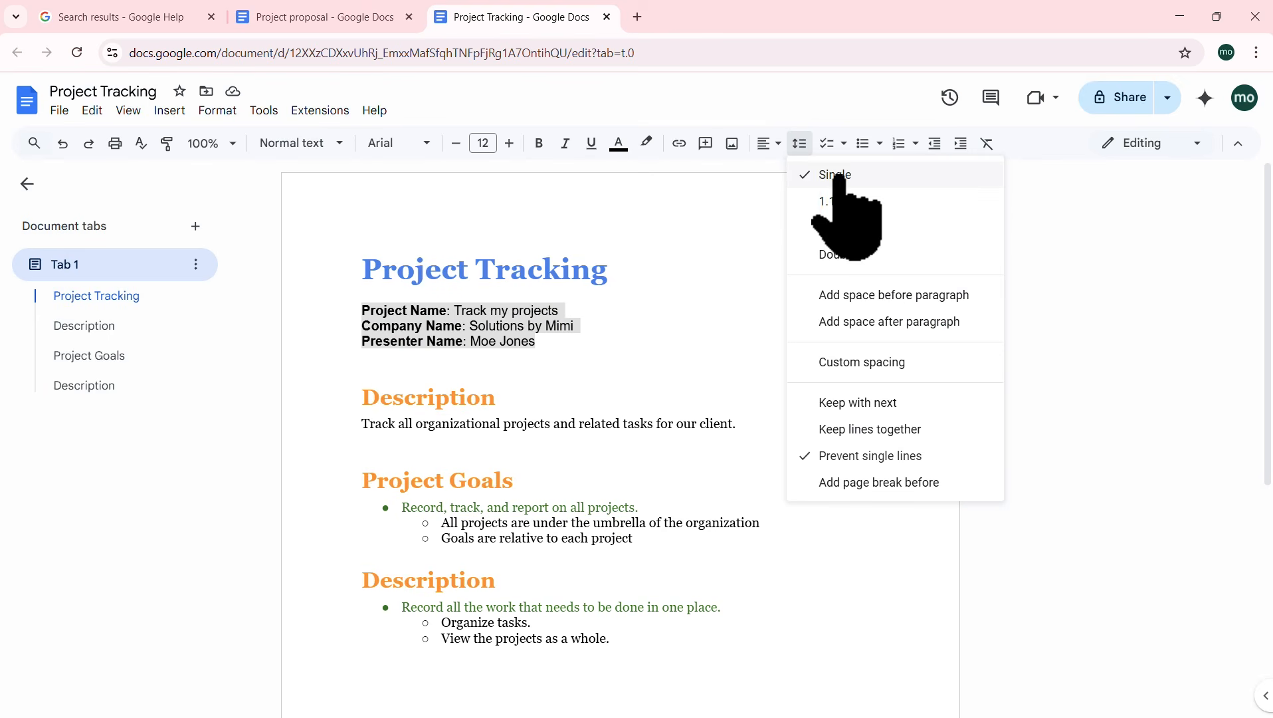
left_click(839, 254)
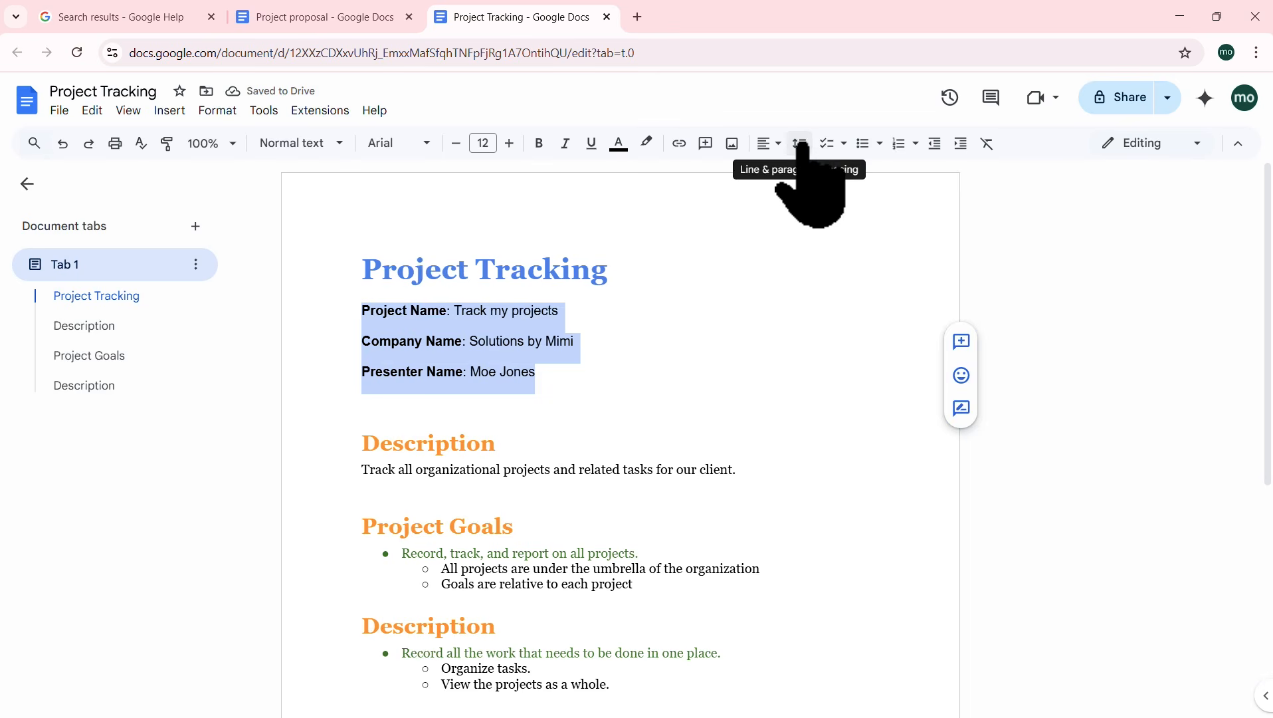
Step: Set the line spacing of the Project Name, Company Name and Presenter Name lines to 1.5
left_click(800, 150)
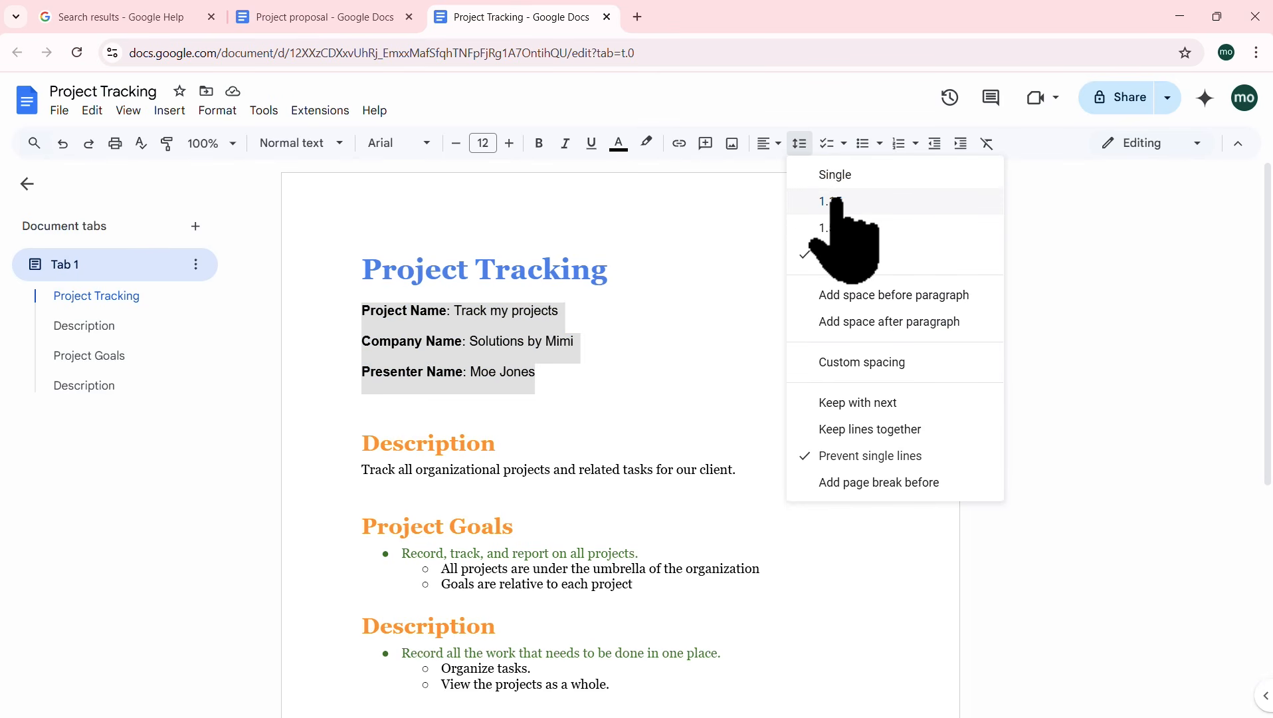
left_click(832, 228)
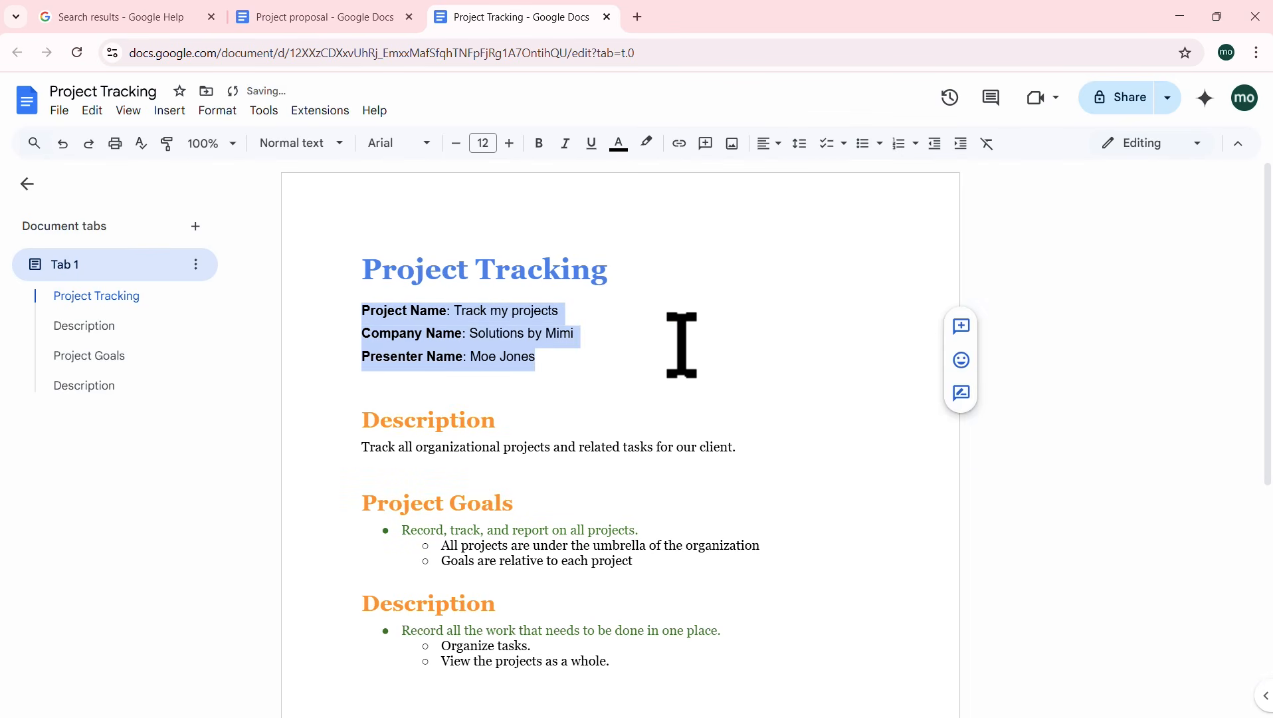
left_click(587, 369)
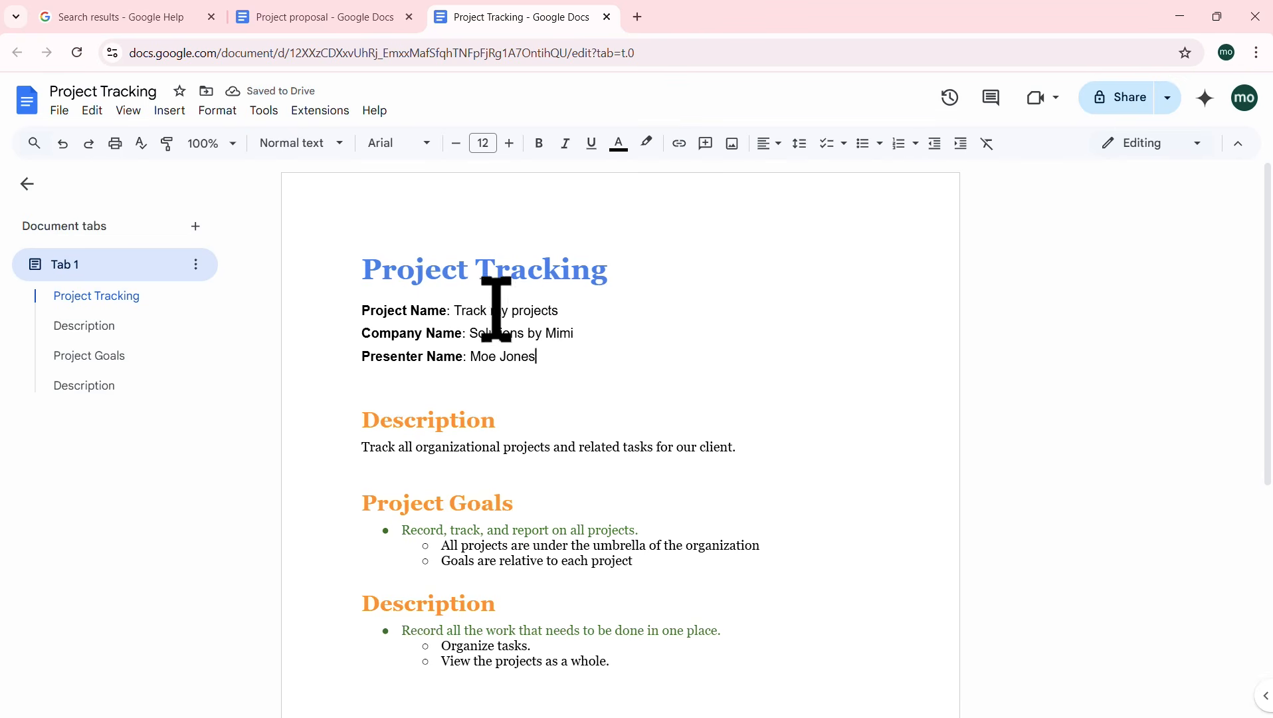
Step: Choose Legal (8.5" x 14") as the paper size in the page setup for the whole document
left_click(59, 111)
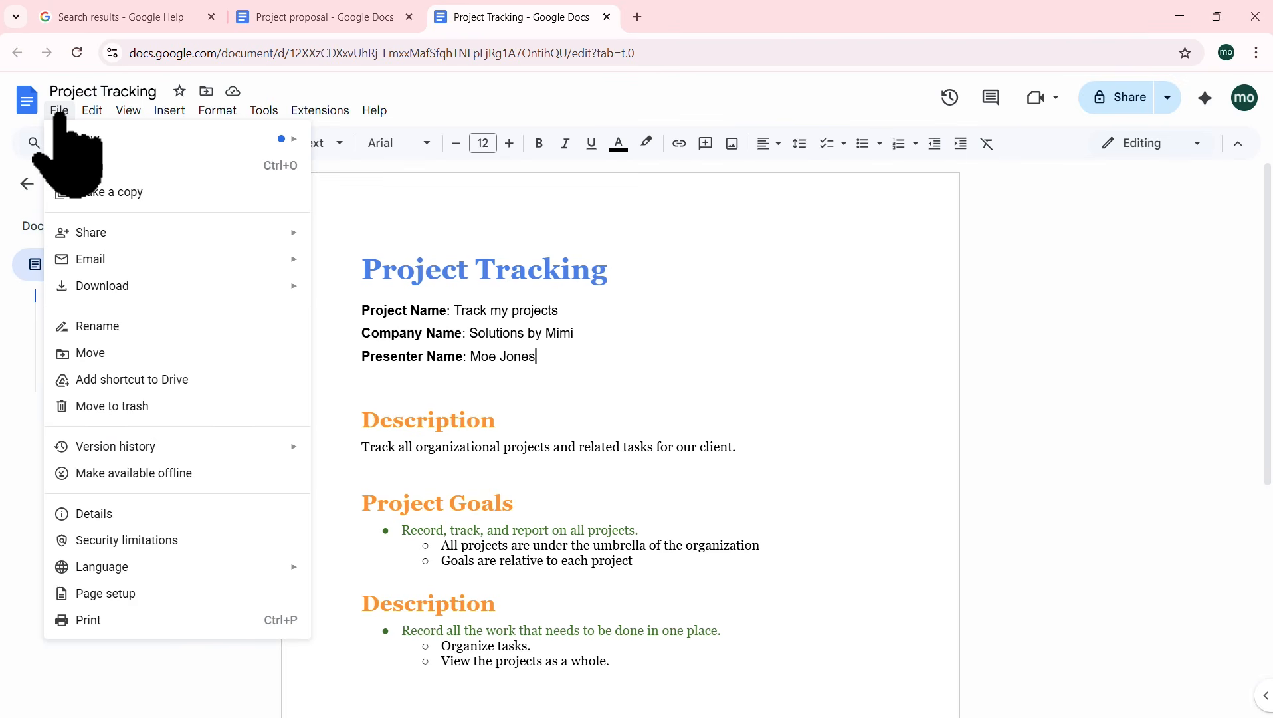
mouse_move(105, 238)
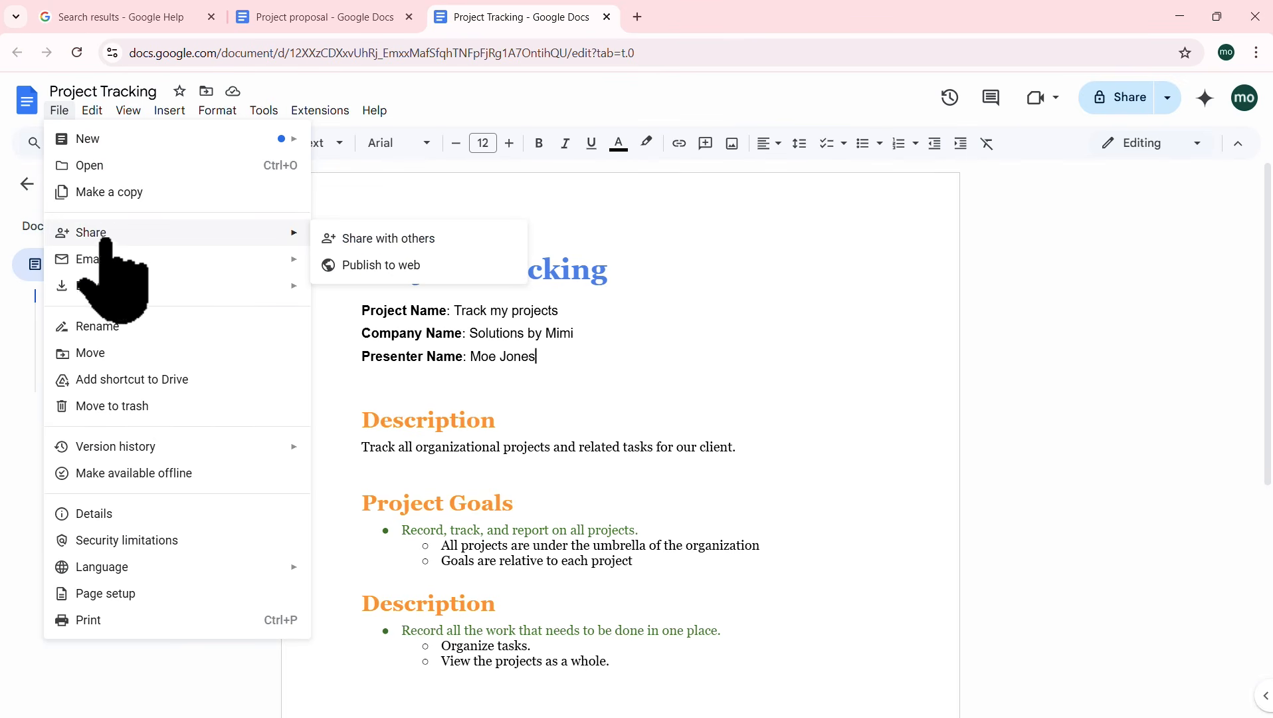
mouse_move(107, 287)
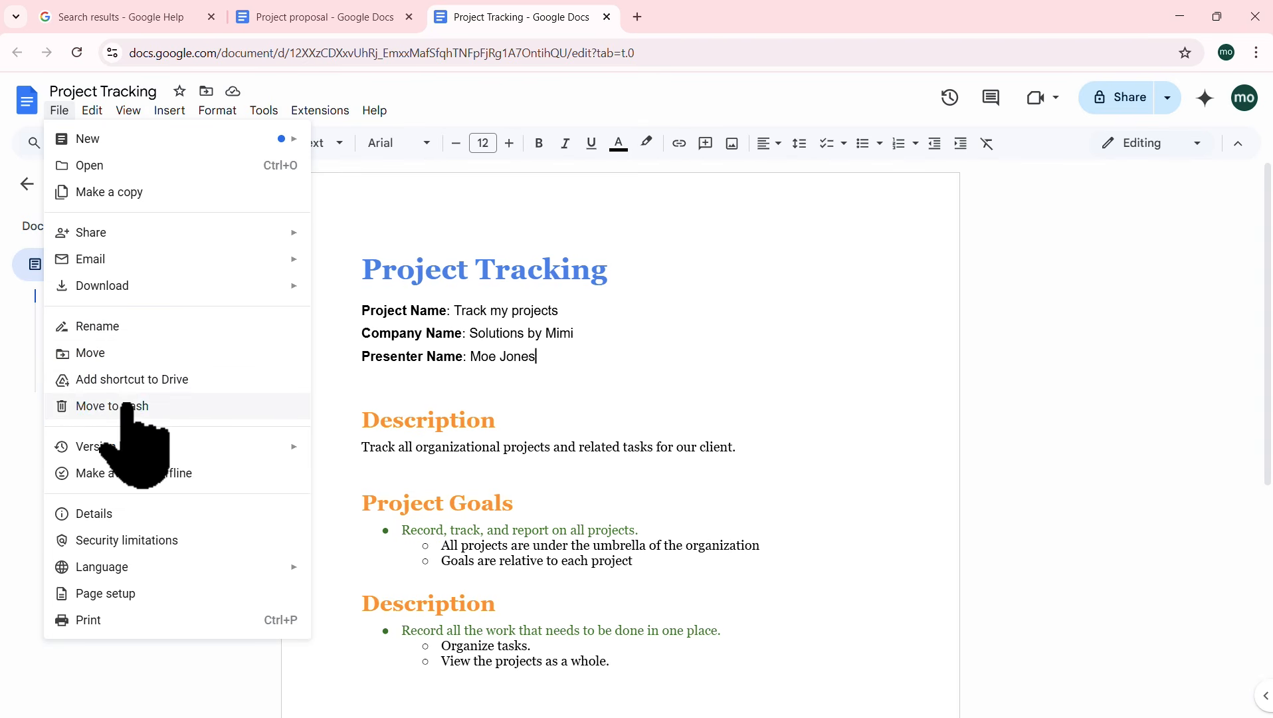
mouse_move(124, 454)
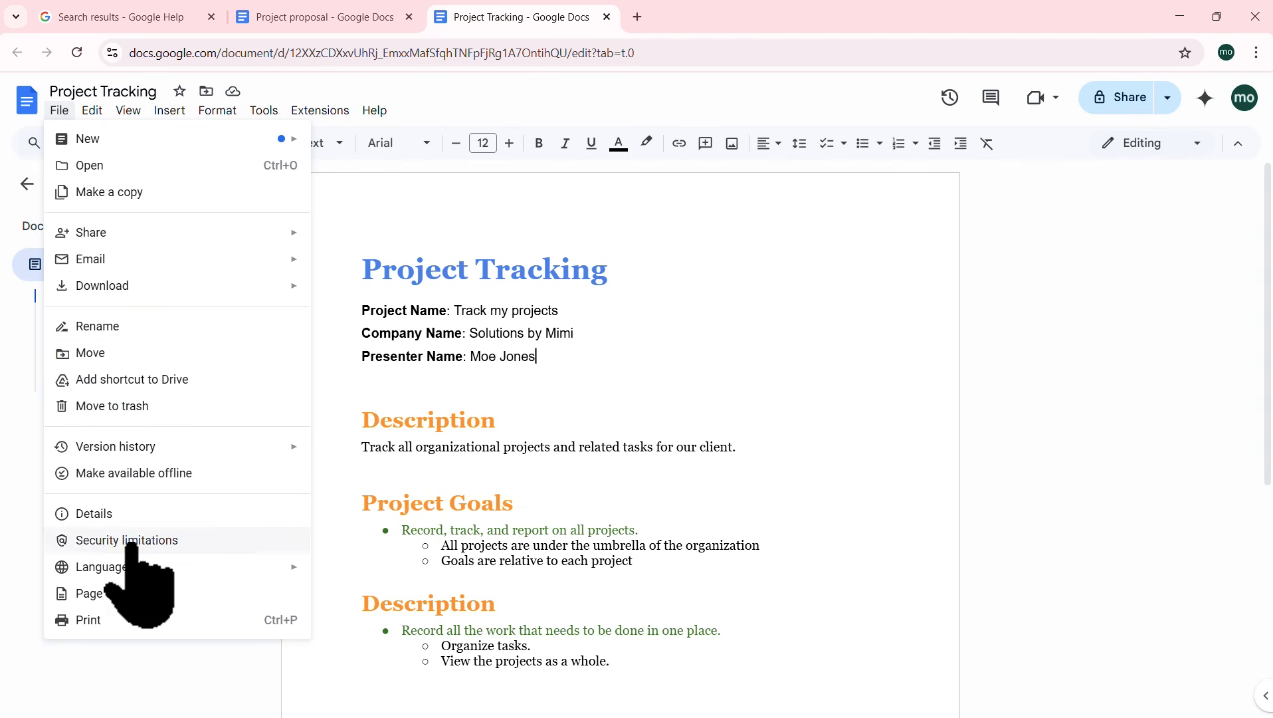
left_click(114, 592)
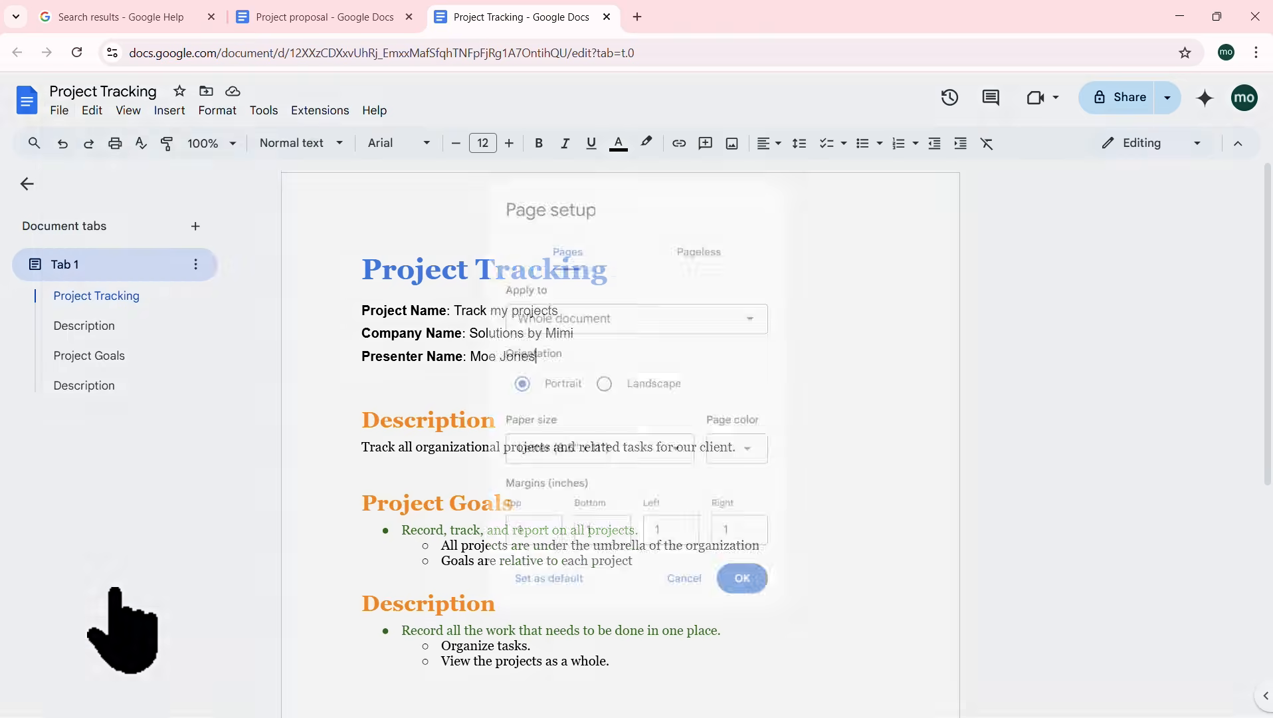
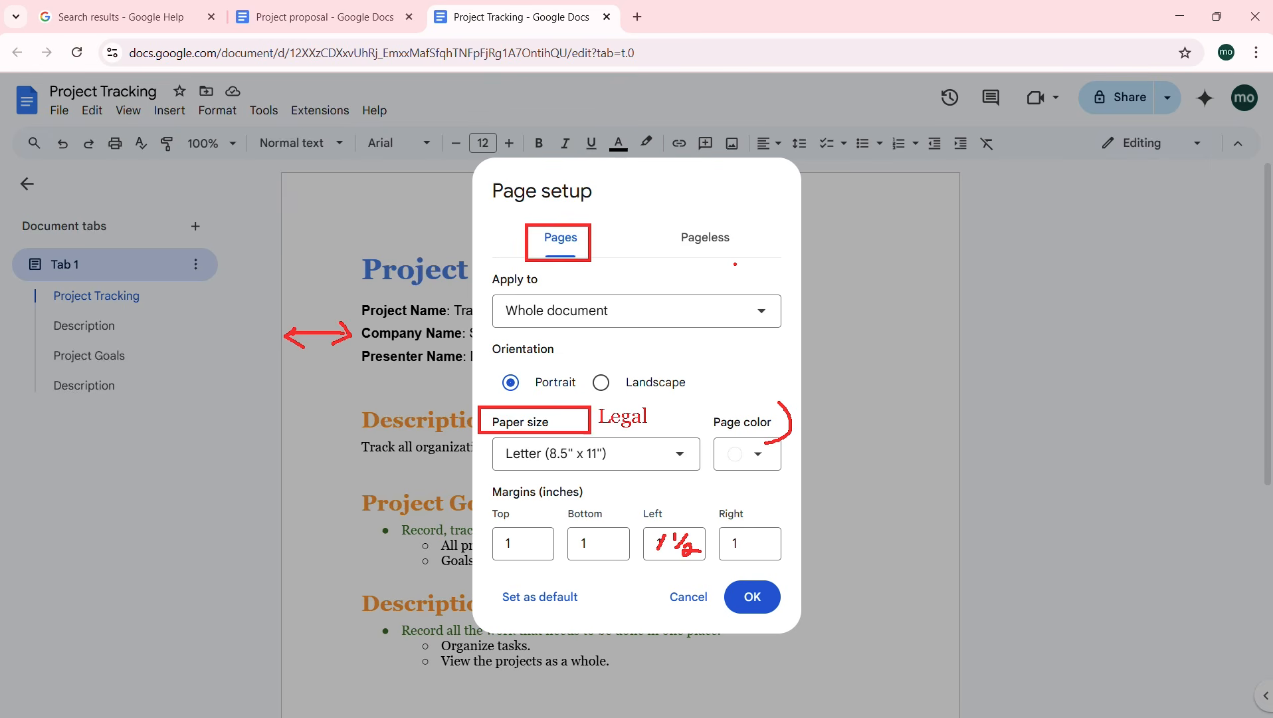
left_click(682, 455)
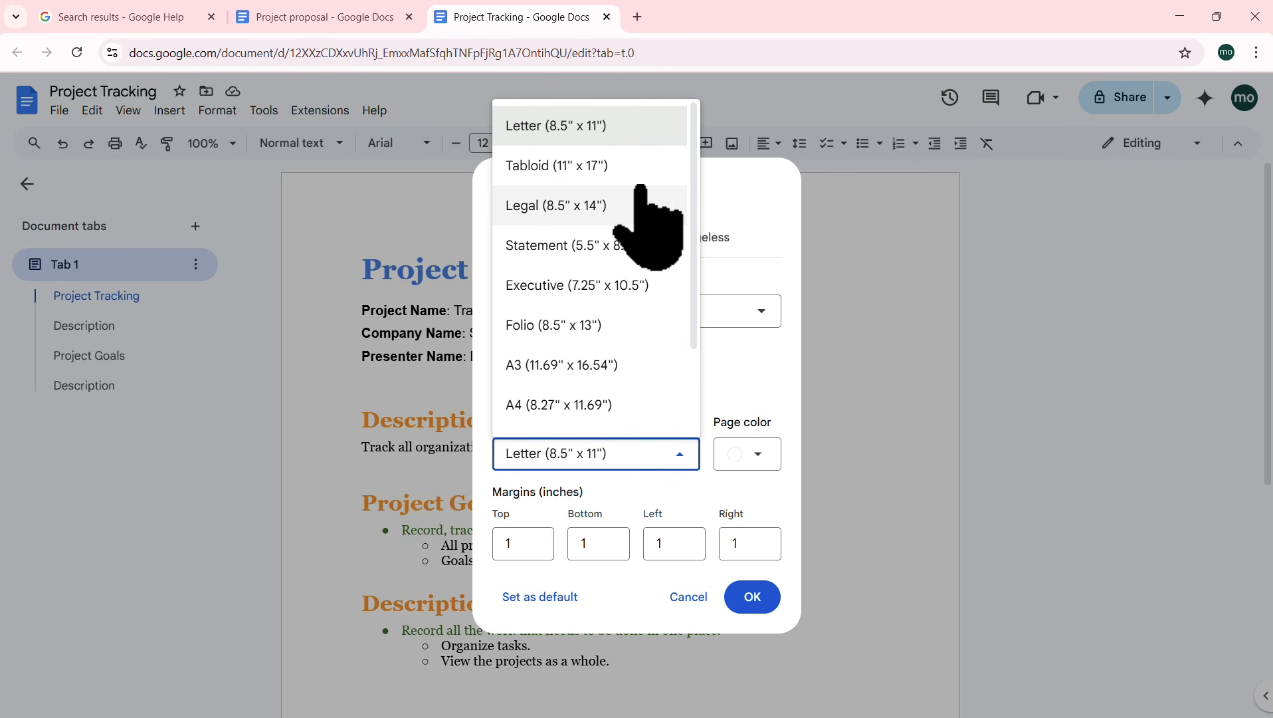
left_click(567, 206)
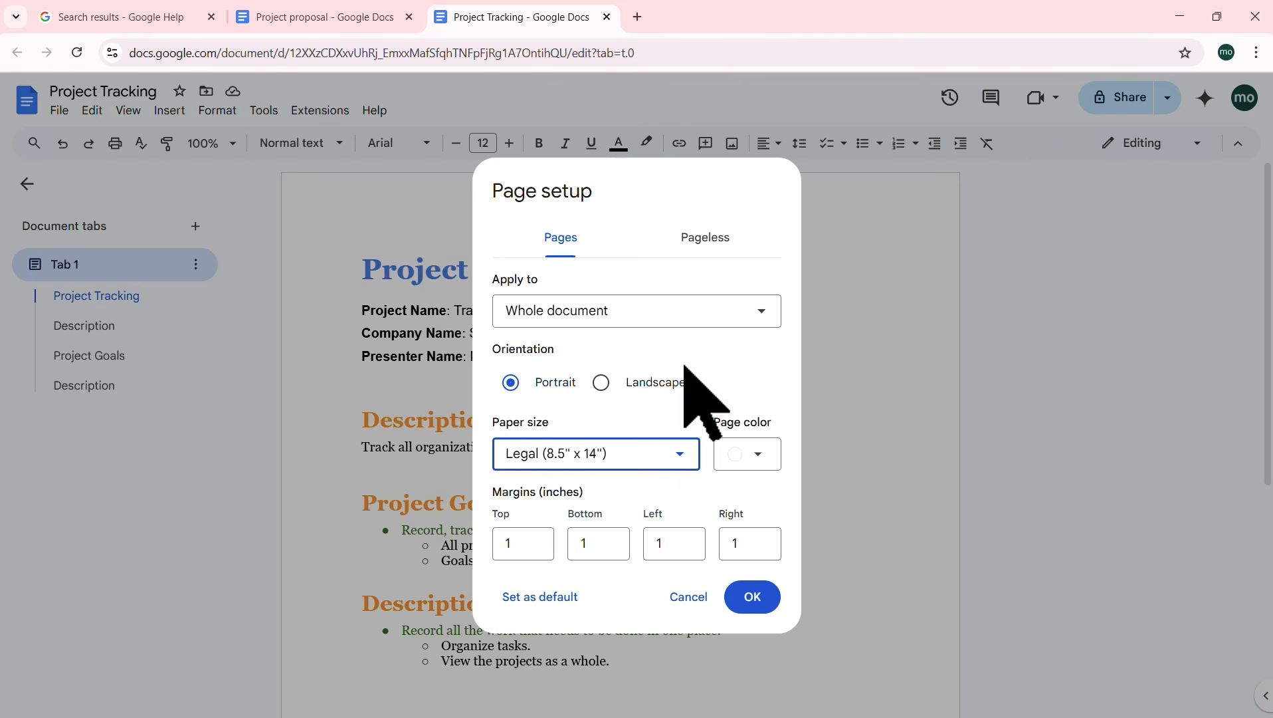
Step: Set the paper size back to Letter (8.5" x 11") and apply Landscape orientation to the whole document
left_click(601, 382)
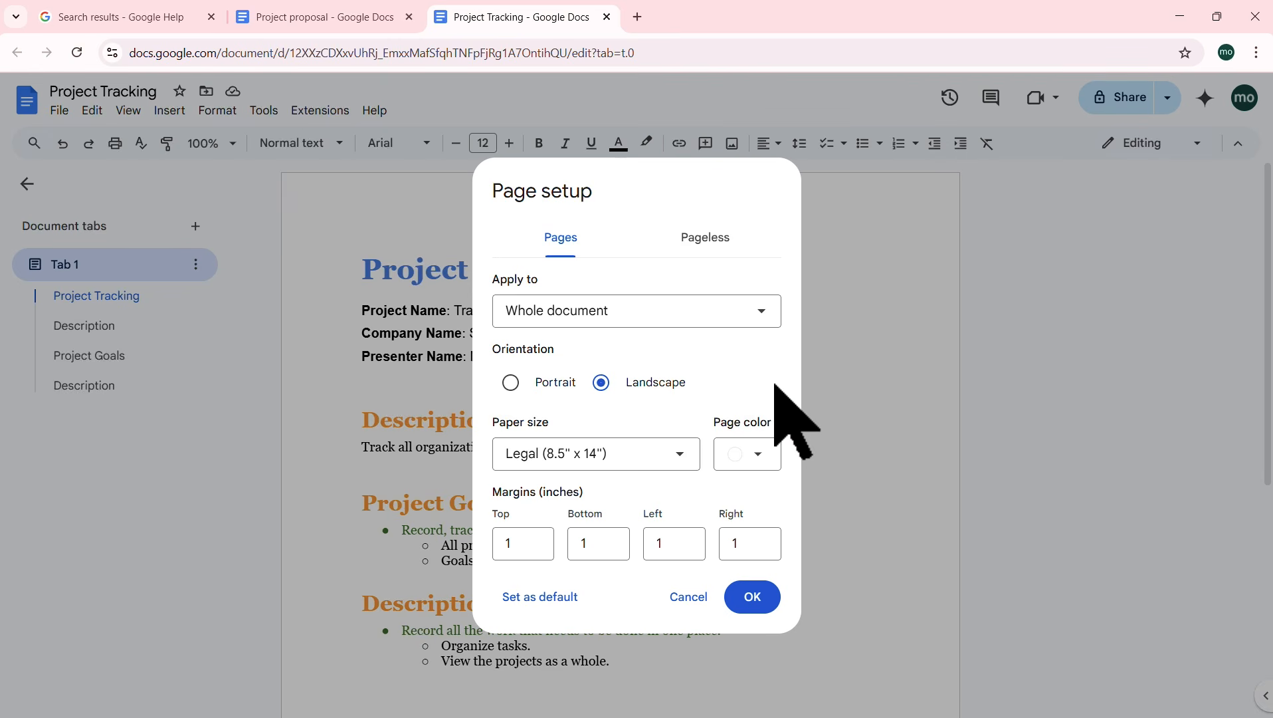
left_click(511, 382)
left_click(667, 454)
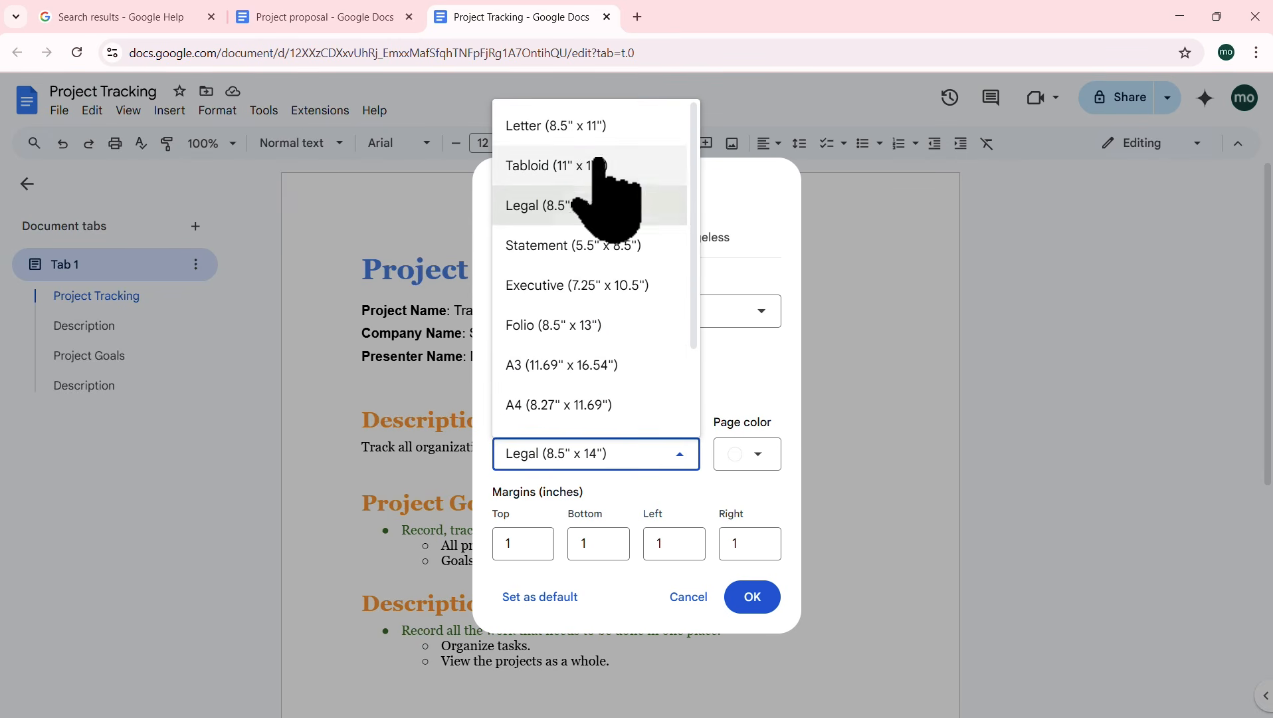
left_click(598, 129)
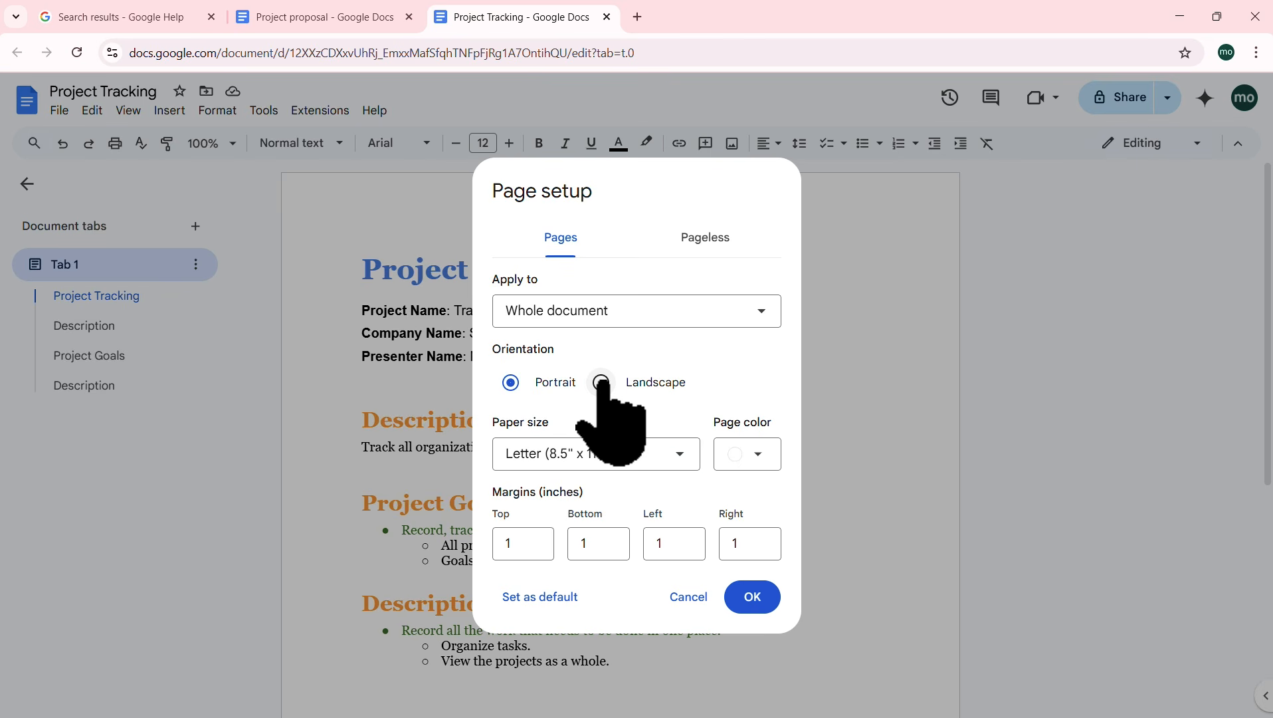
left_click(752, 597)
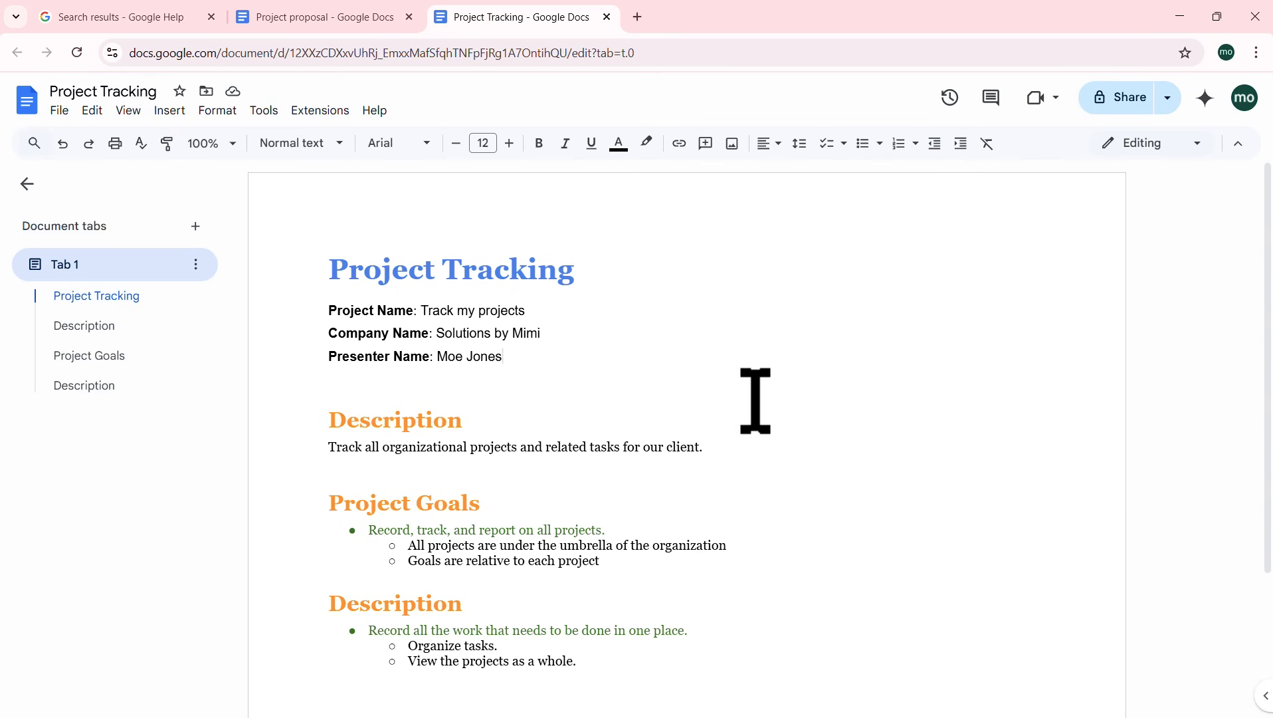
Step: Set the left and right page margins to .5 inches and apply them to the whole document
left_click(59, 110)
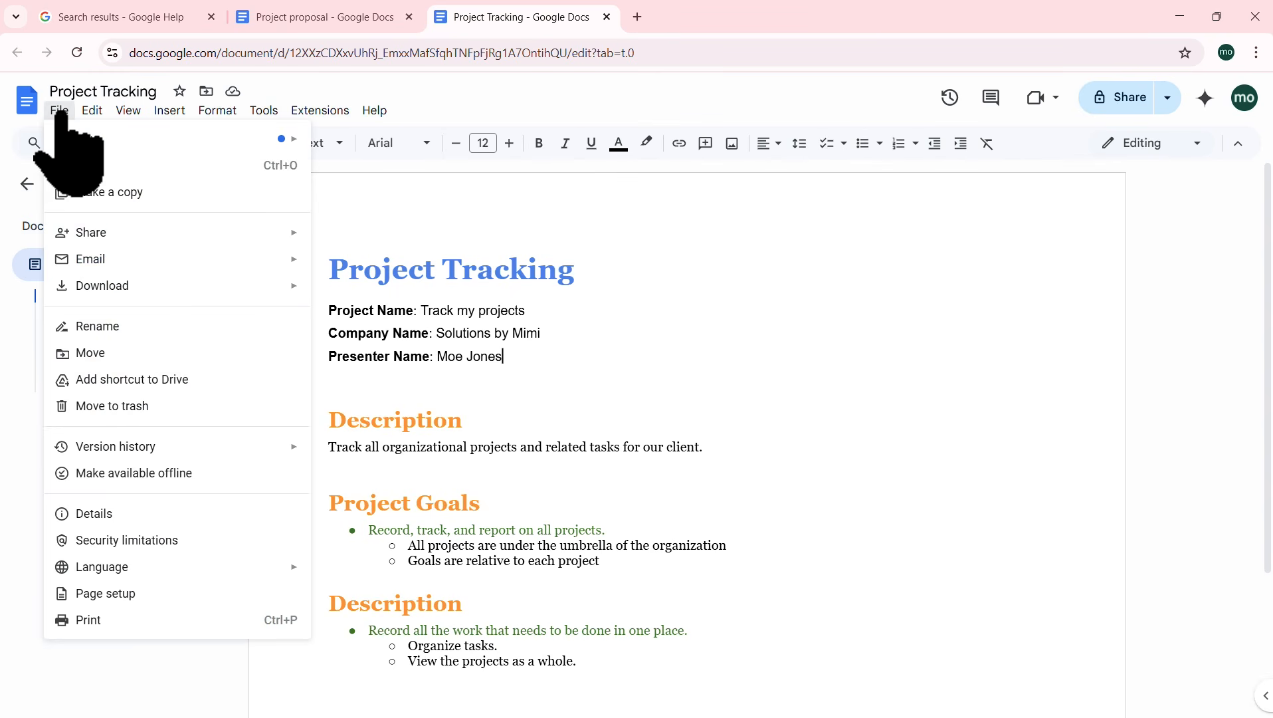
left_click(107, 593)
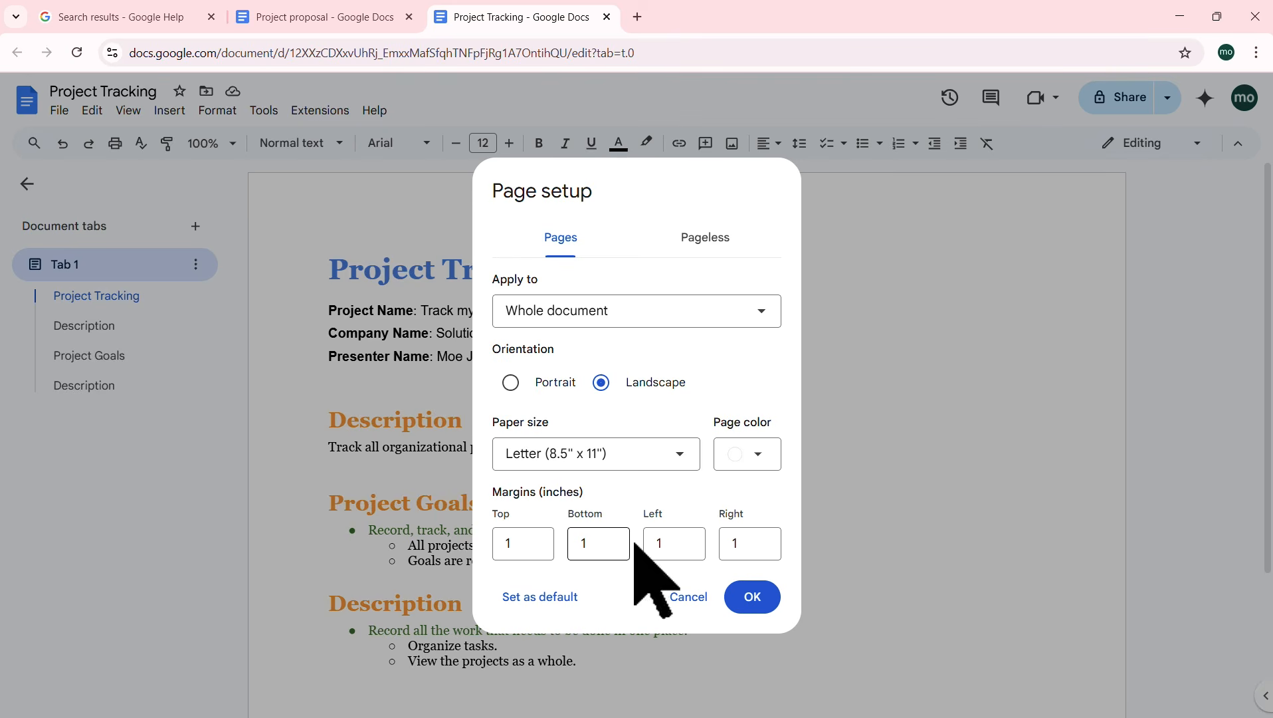
left_click_drag(676, 542, 642, 545)
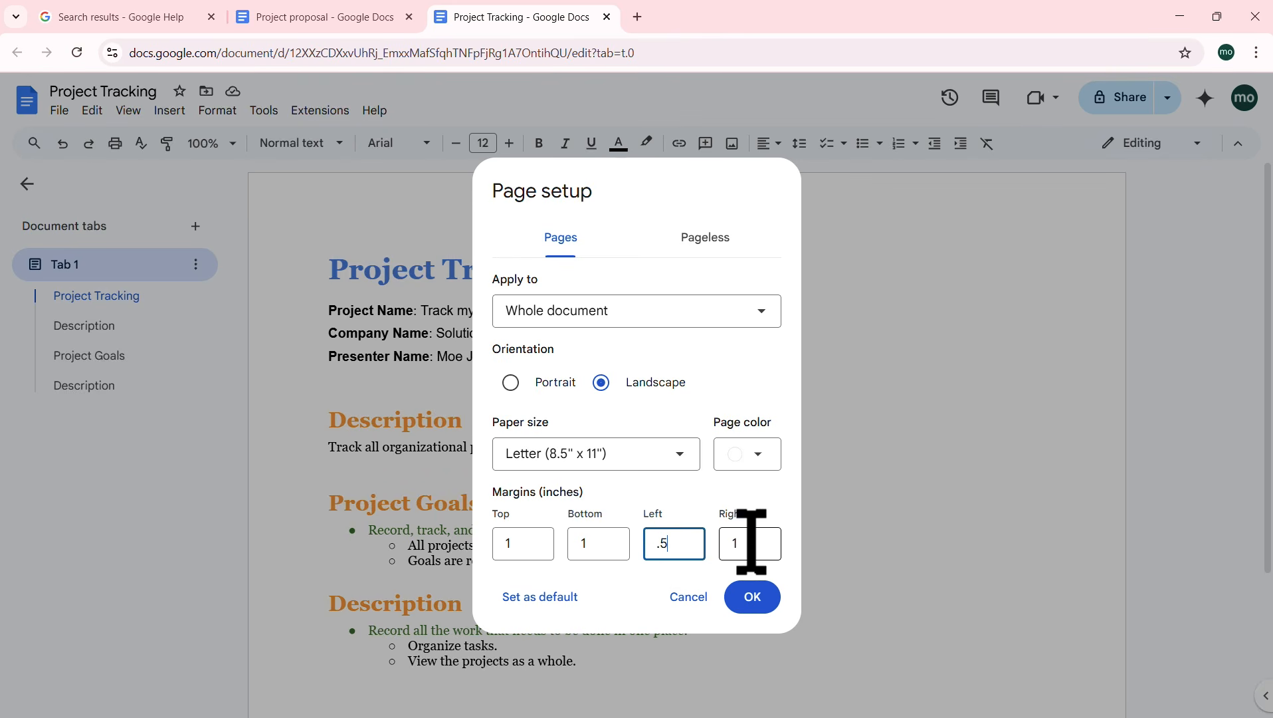
key("Tab")
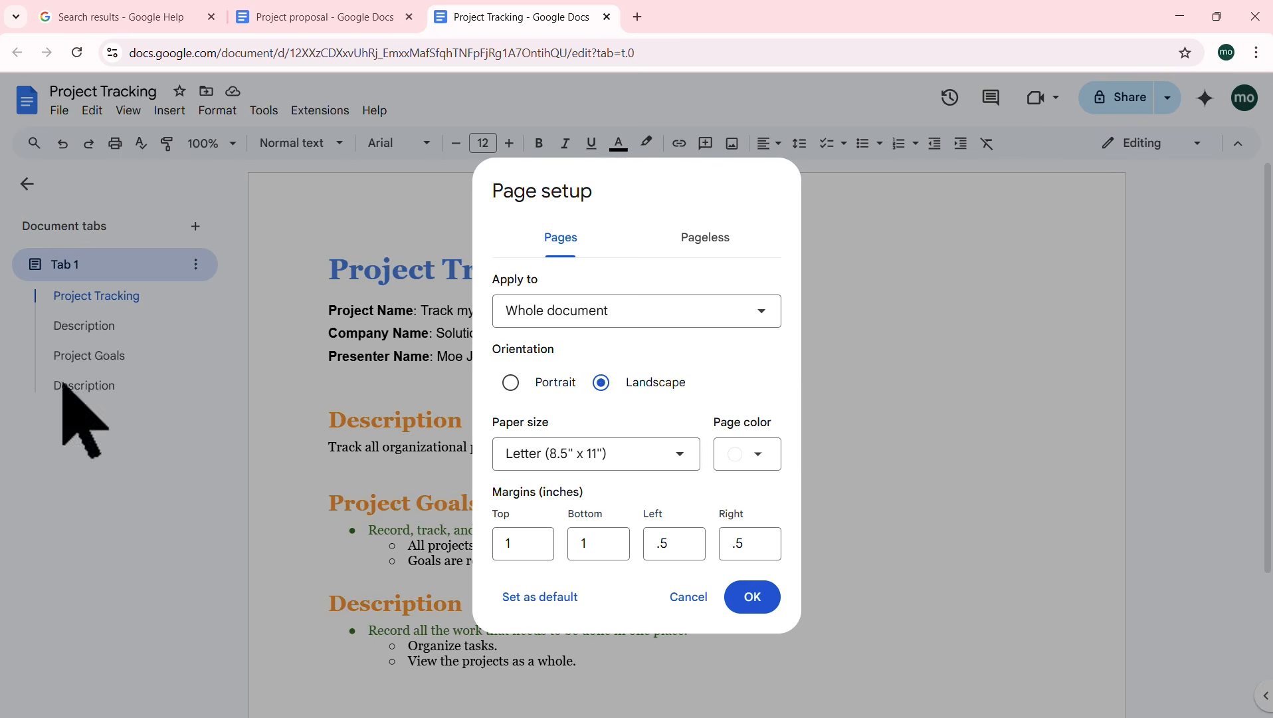
left_click(752, 597)
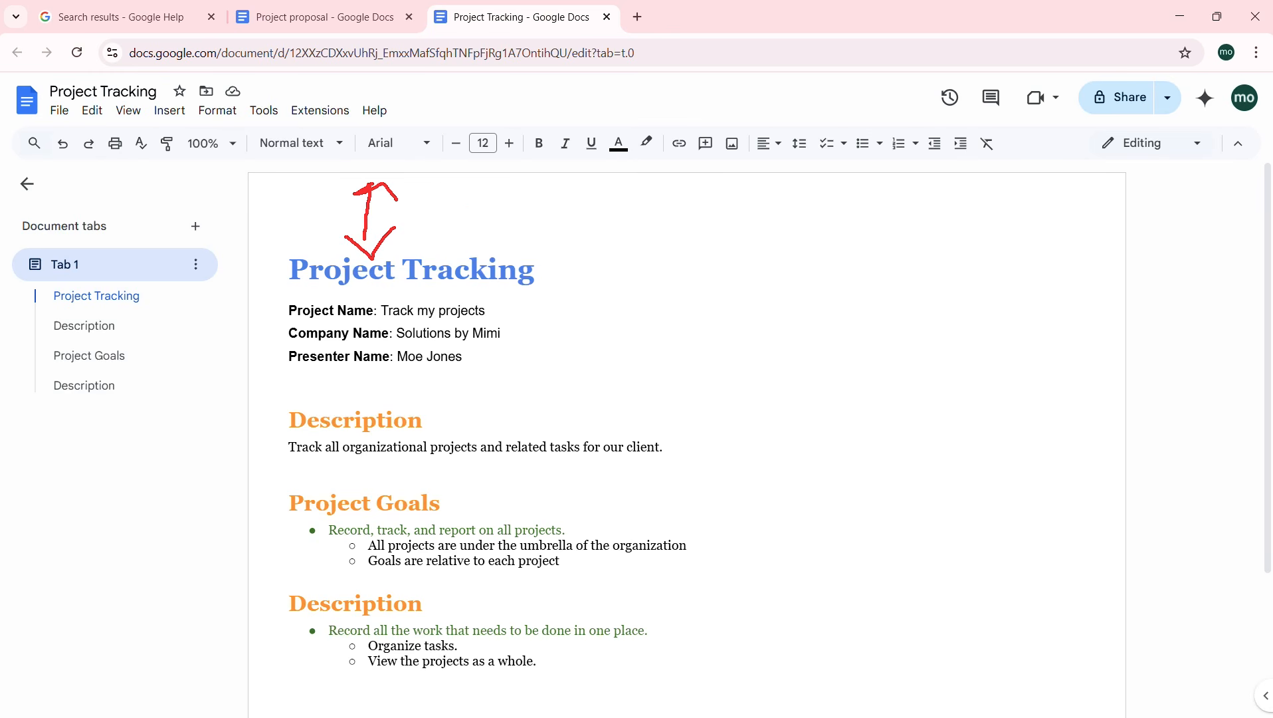
Step: Change the page setup to Portrait orientation with a very light gray page color
scroll(490, 321, "down", 3)
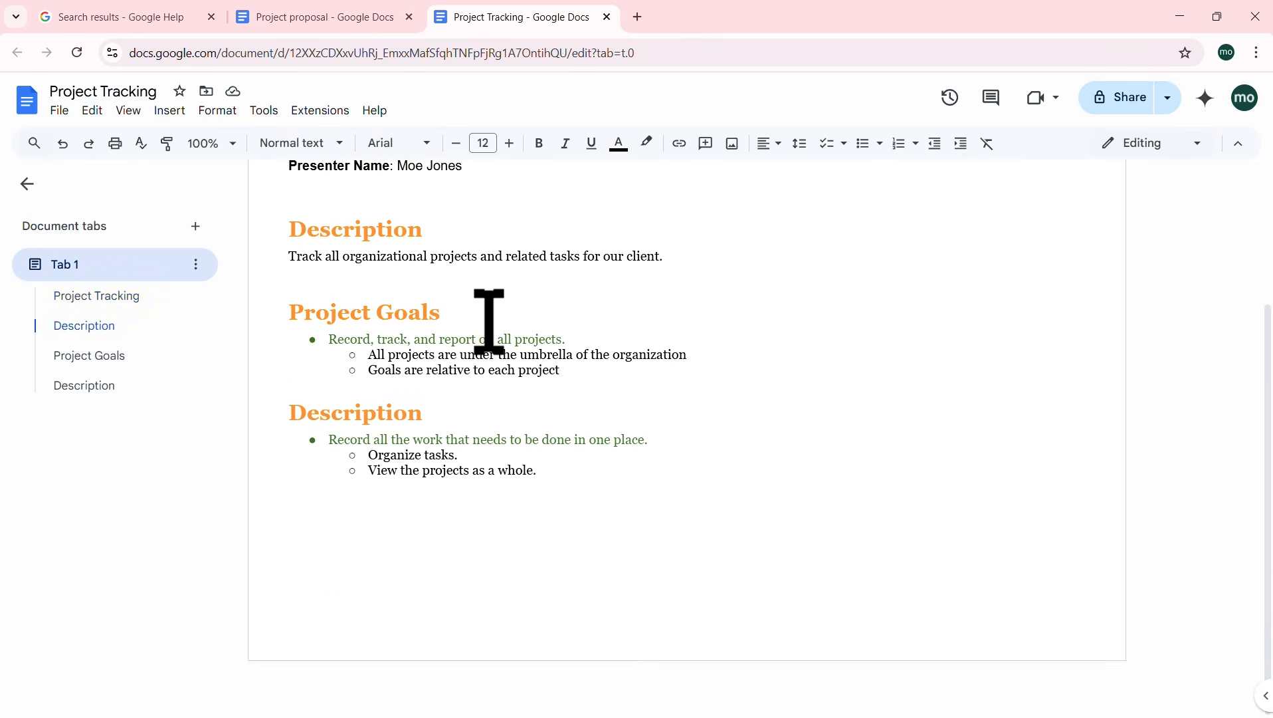
scroll(489, 321, "up", 3)
left_click(59, 110)
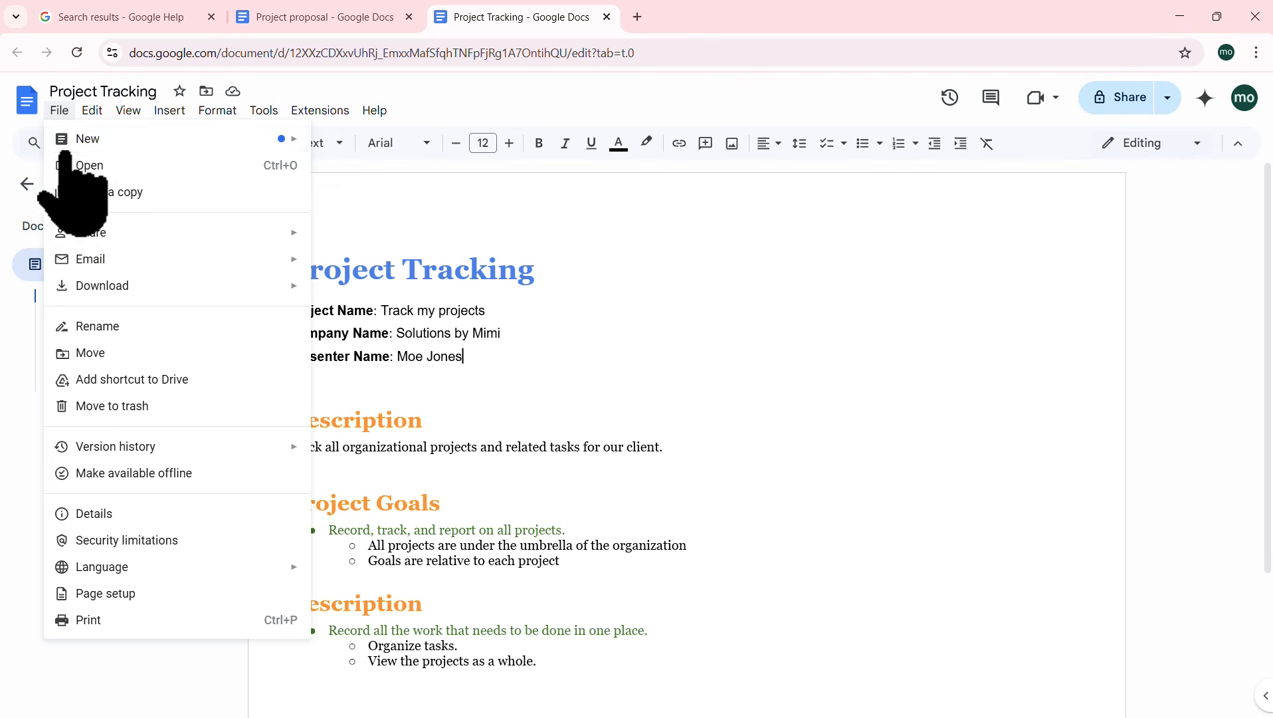
left_click(138, 592)
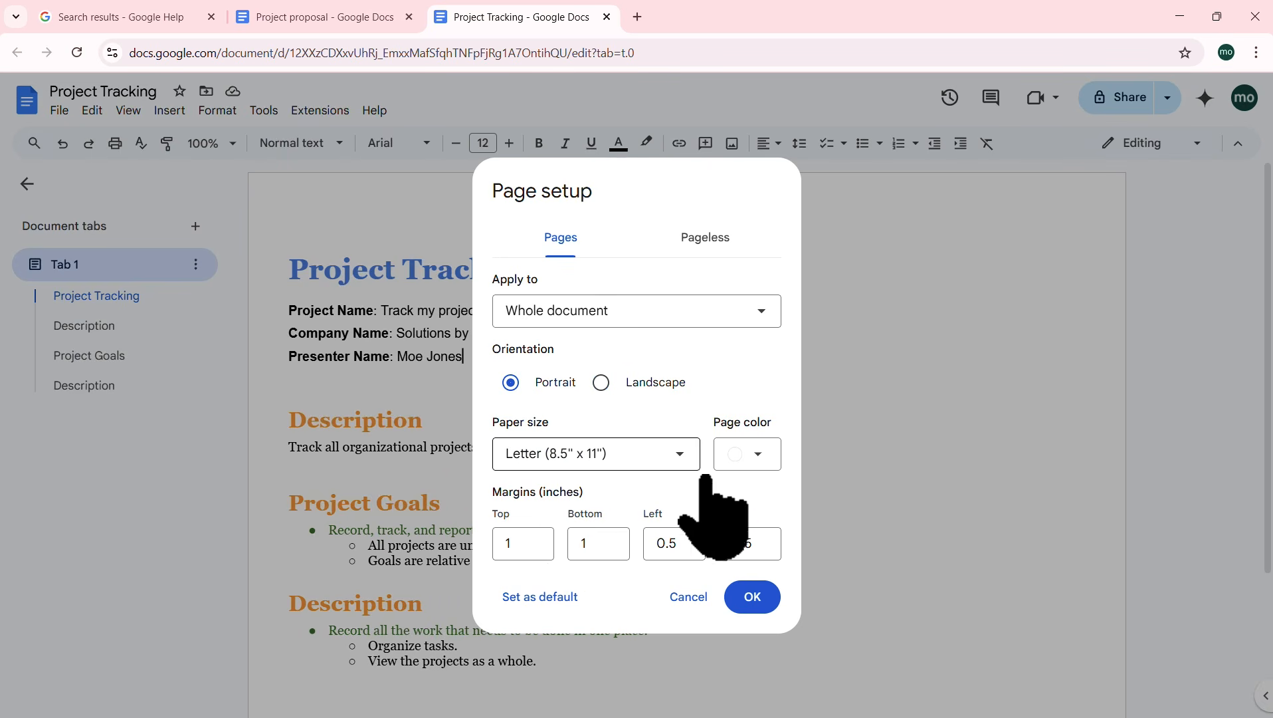
left_click(759, 457)
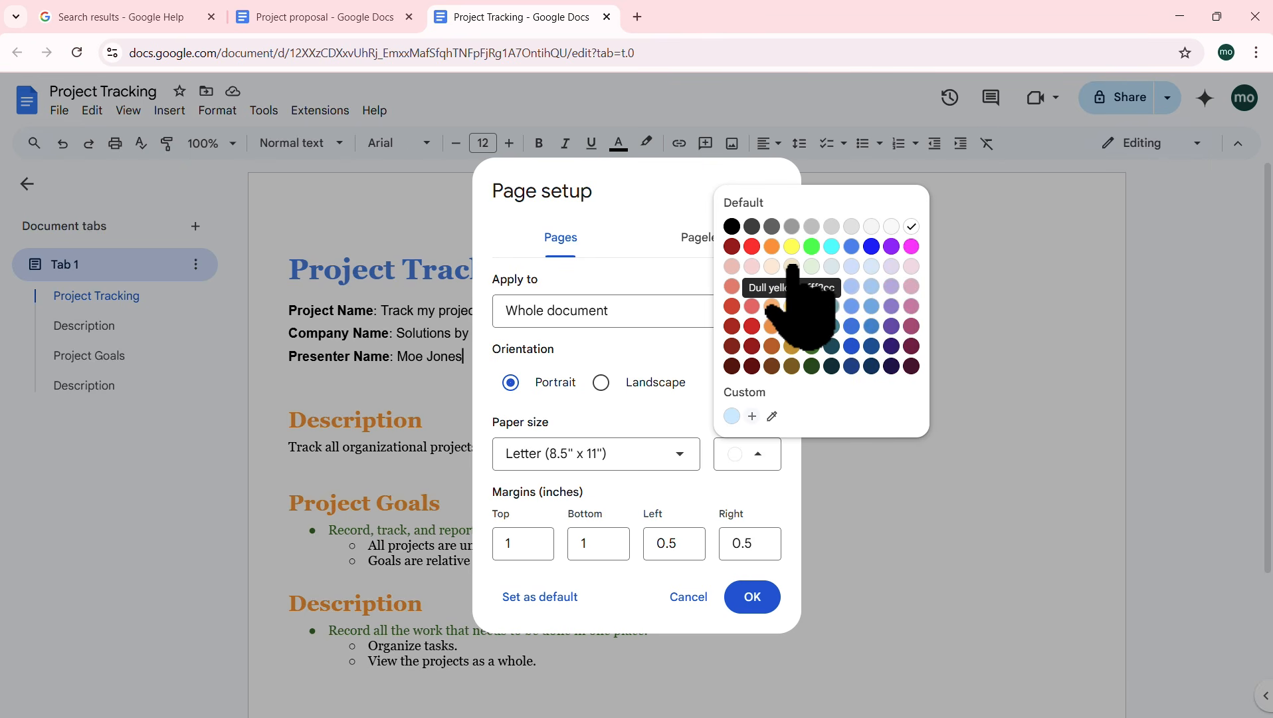
left_click(891, 227)
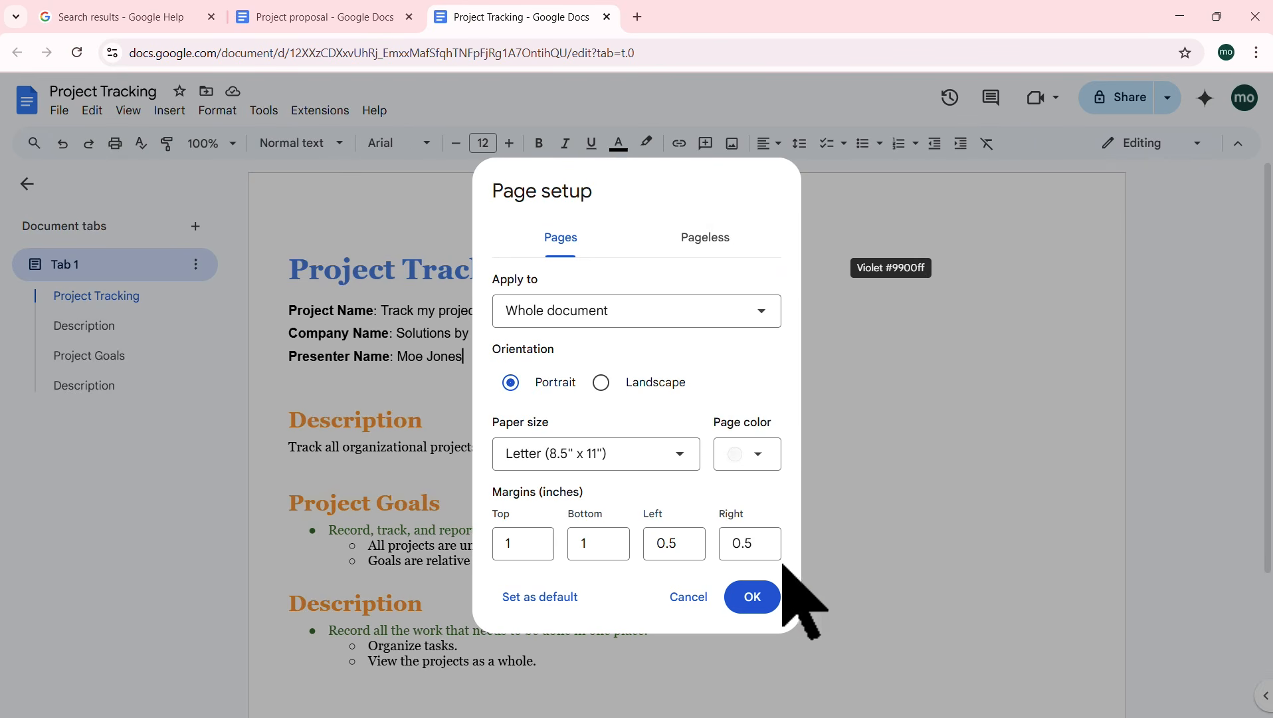
left_click(756, 595)
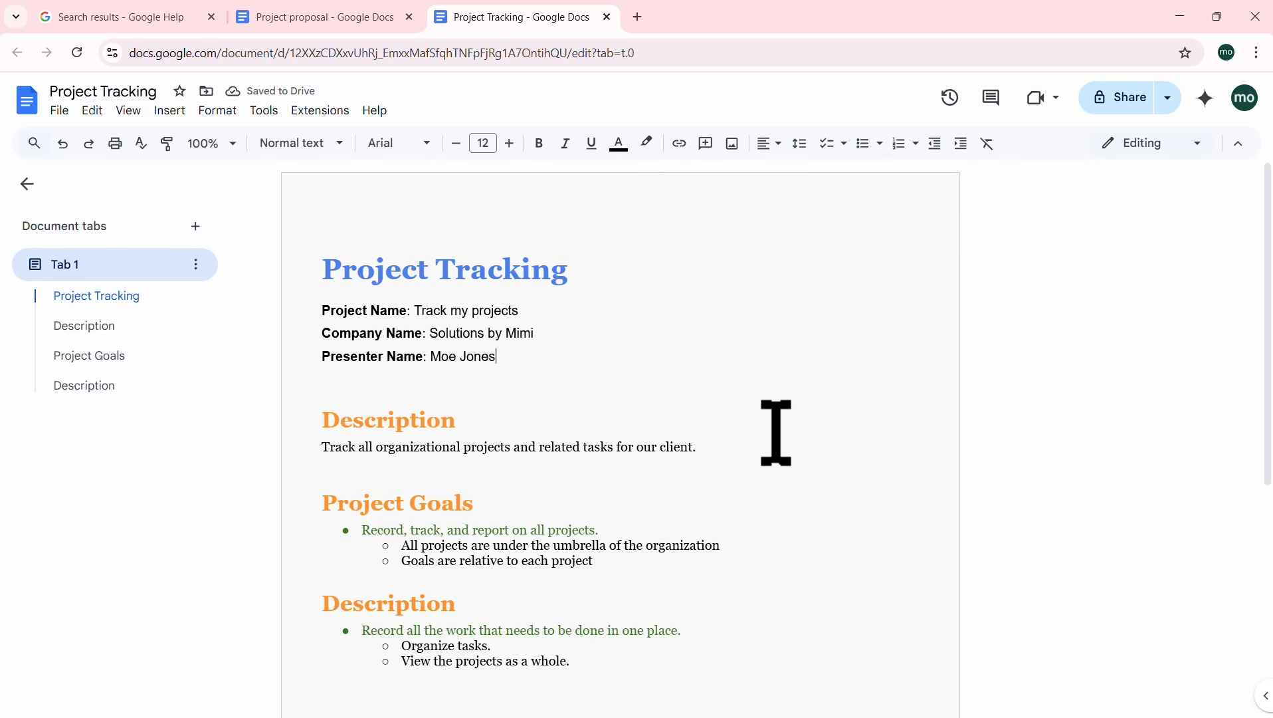
Step: Set the page color of the whole document to black in the page setup
scroll(531, 379, "down", 5)
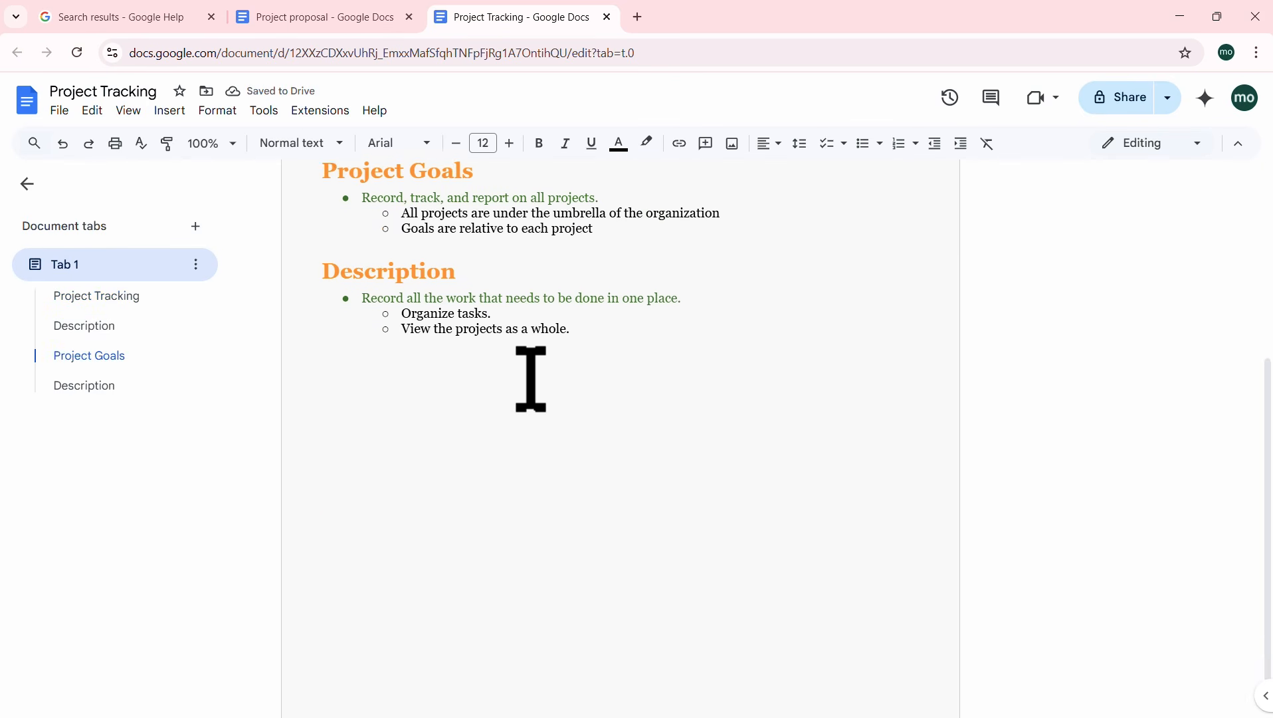
scroll(531, 378, "up", 5)
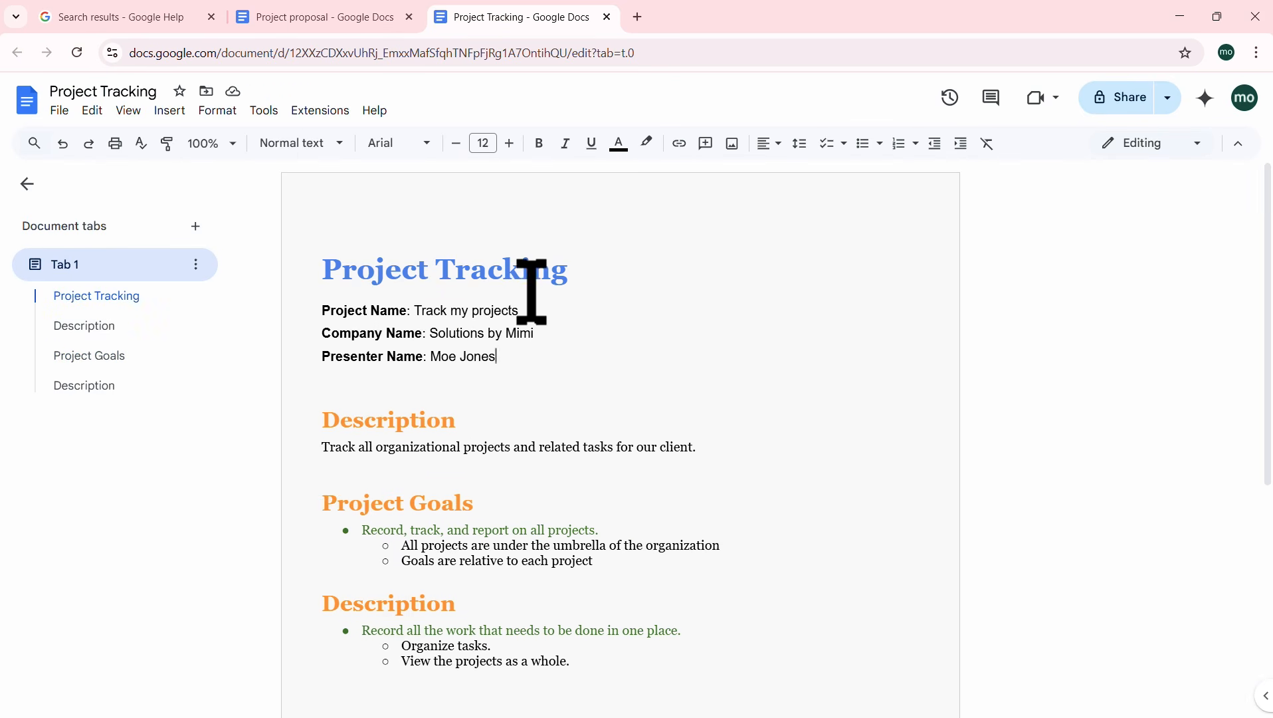
left_click(58, 112)
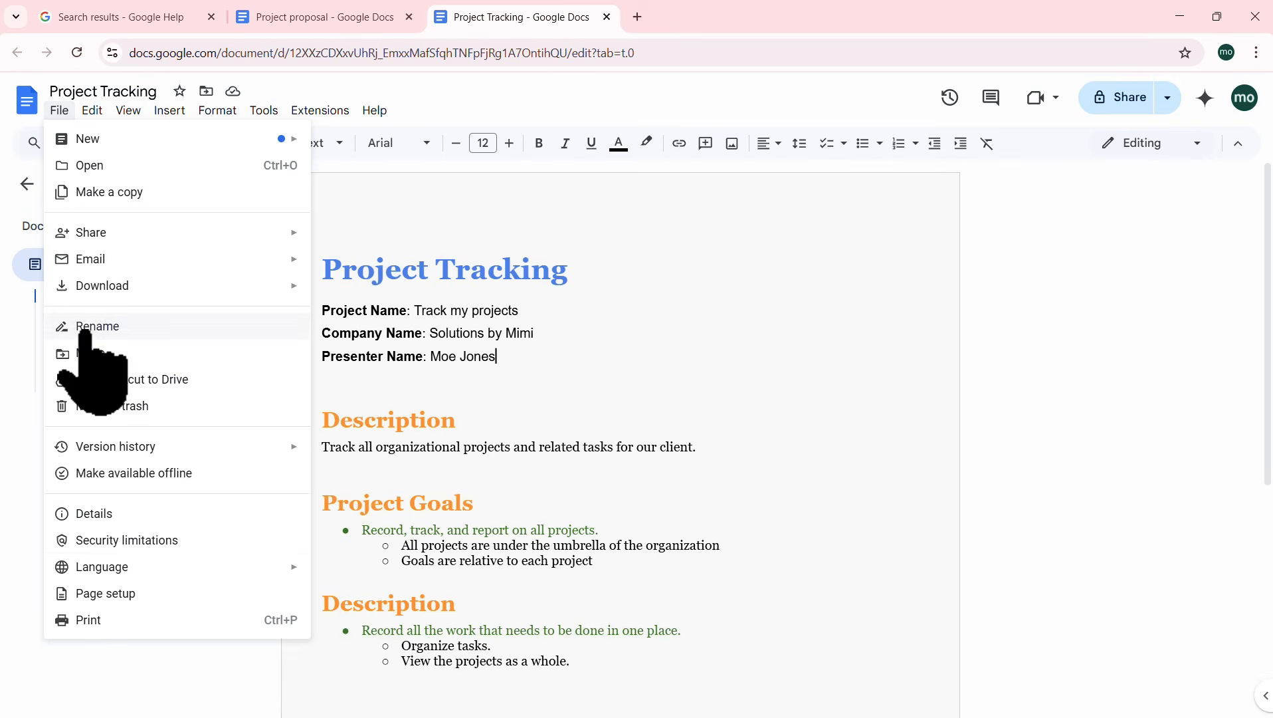
left_click(133, 594)
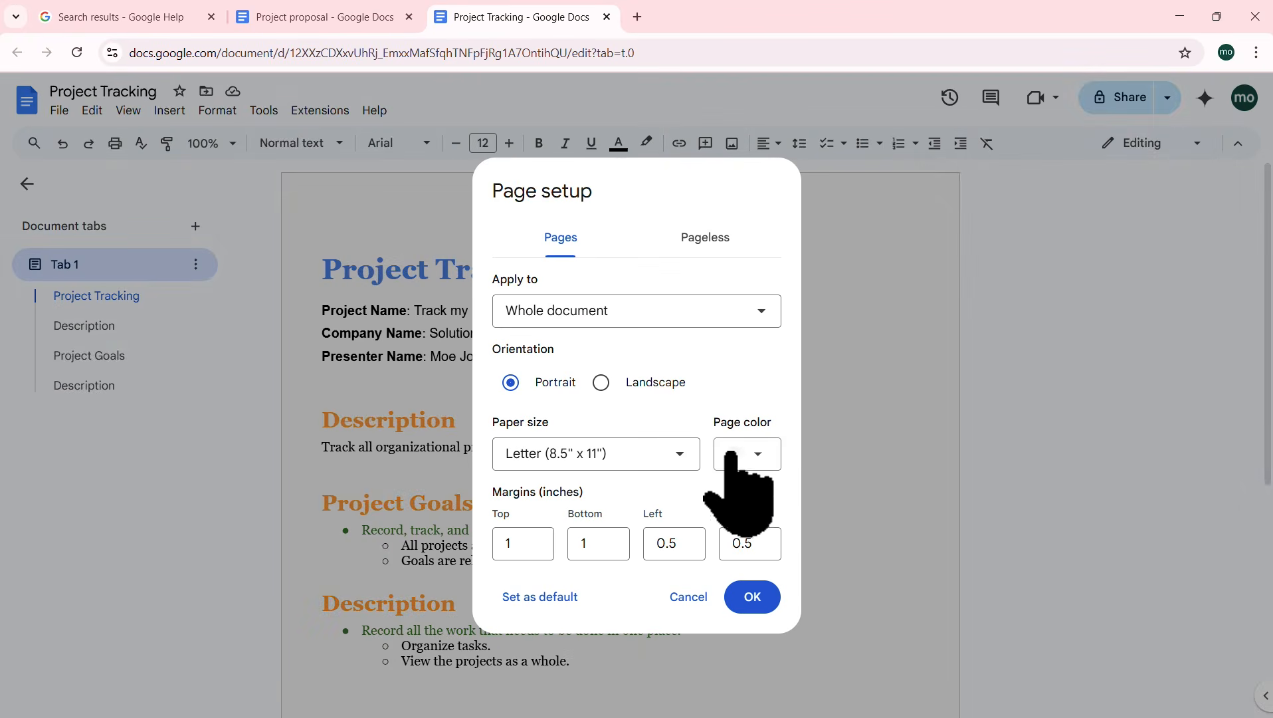
left_click(759, 454)
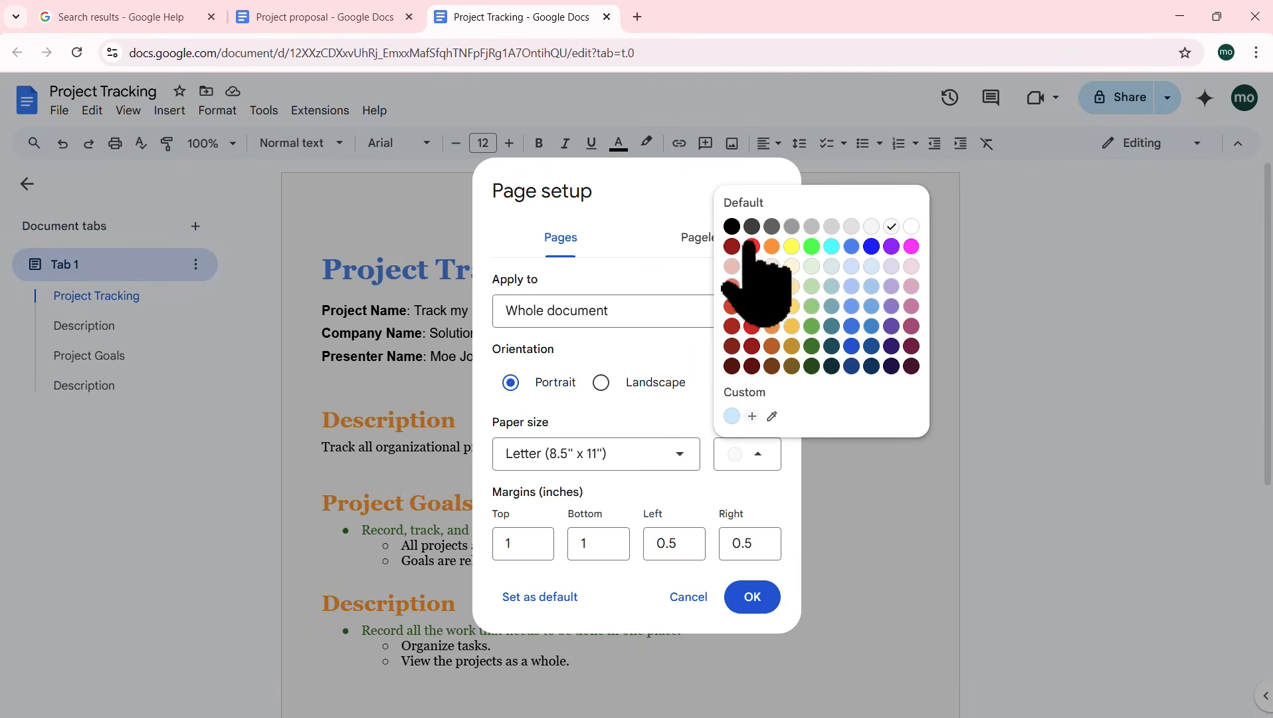
left_click(731, 226)
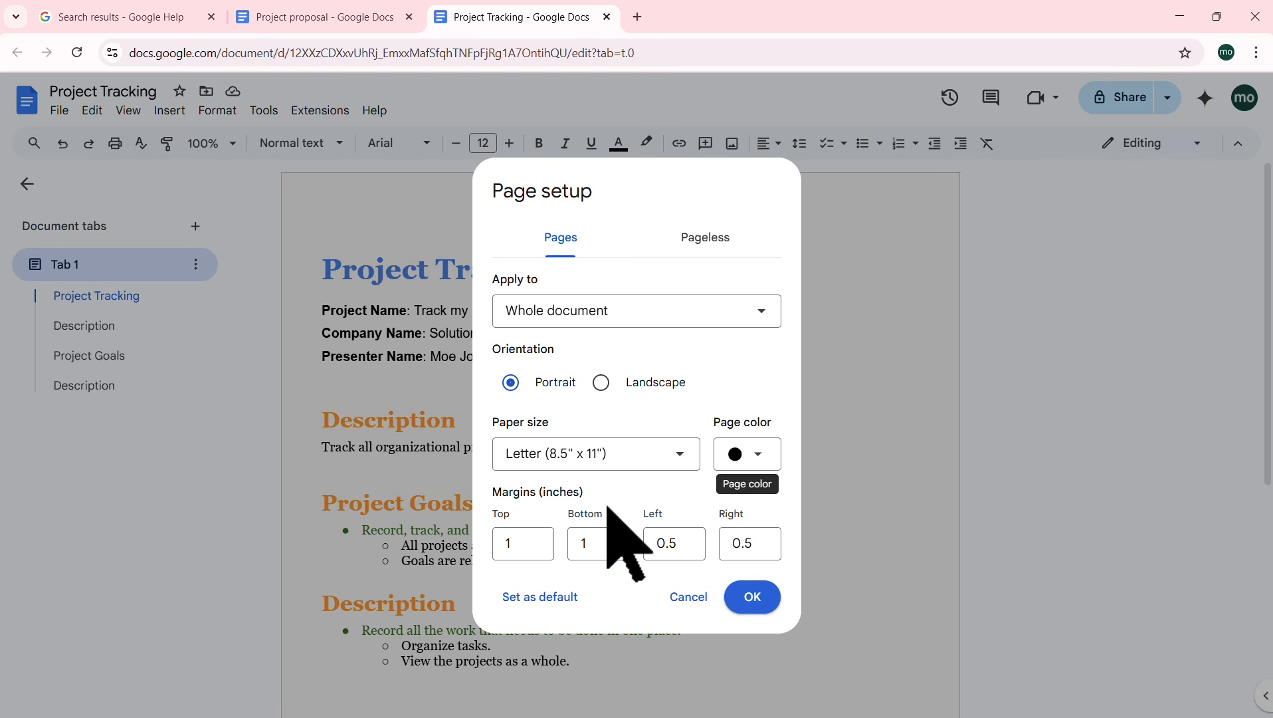
left_click(751, 596)
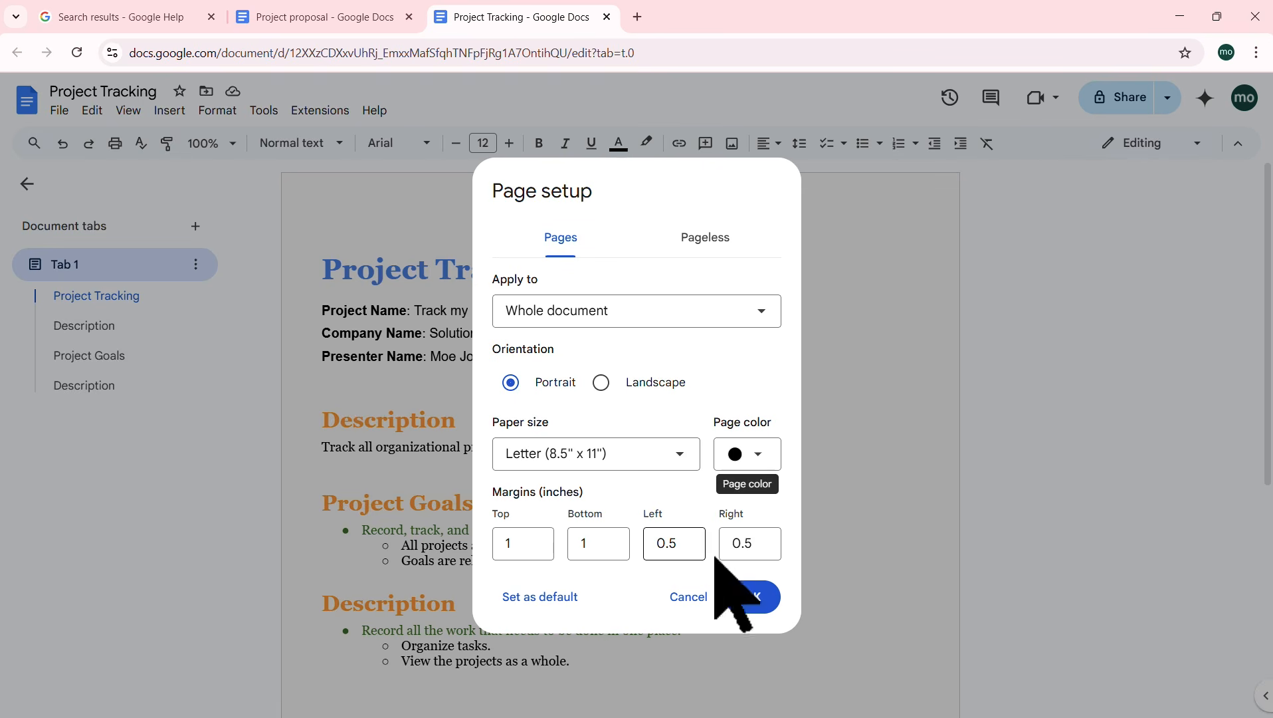
left_click(752, 597)
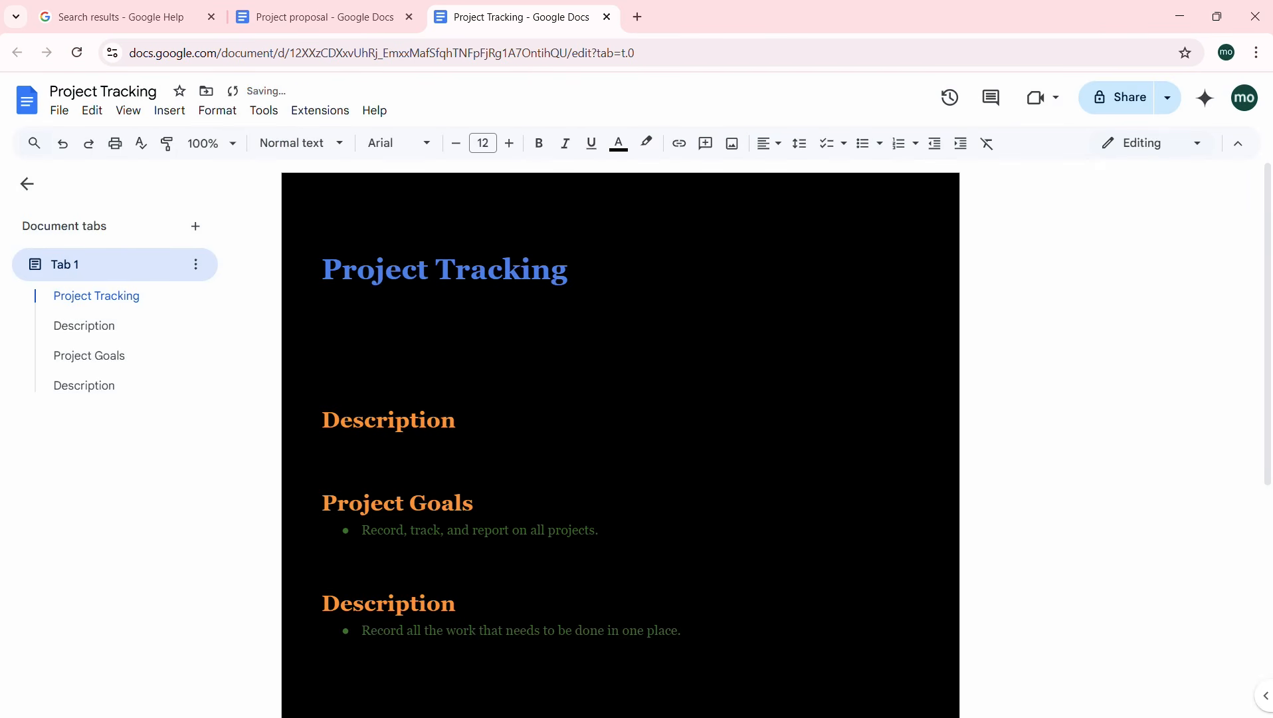
Step: Open the page color choices in the page setup for the whole document
scroll(577, 373, "down", 3)
scroll(577, 373, "up", 3)
left_click(59, 110)
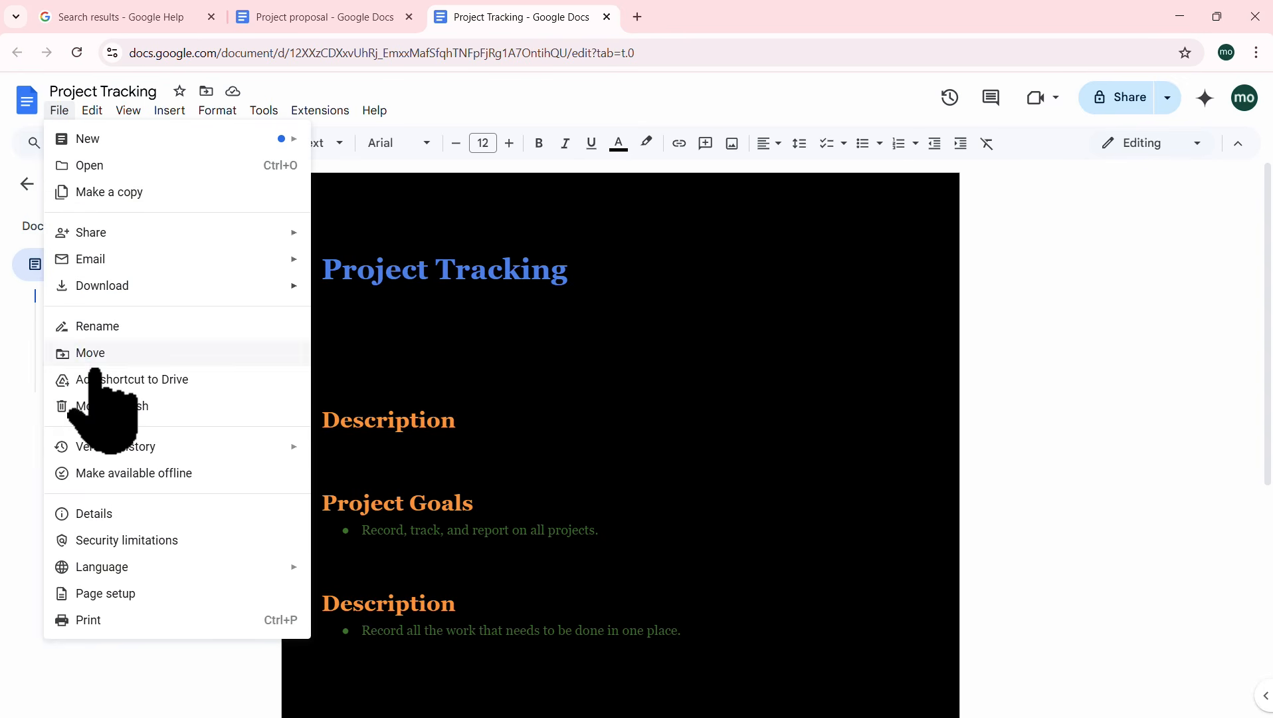
left_click(126, 593)
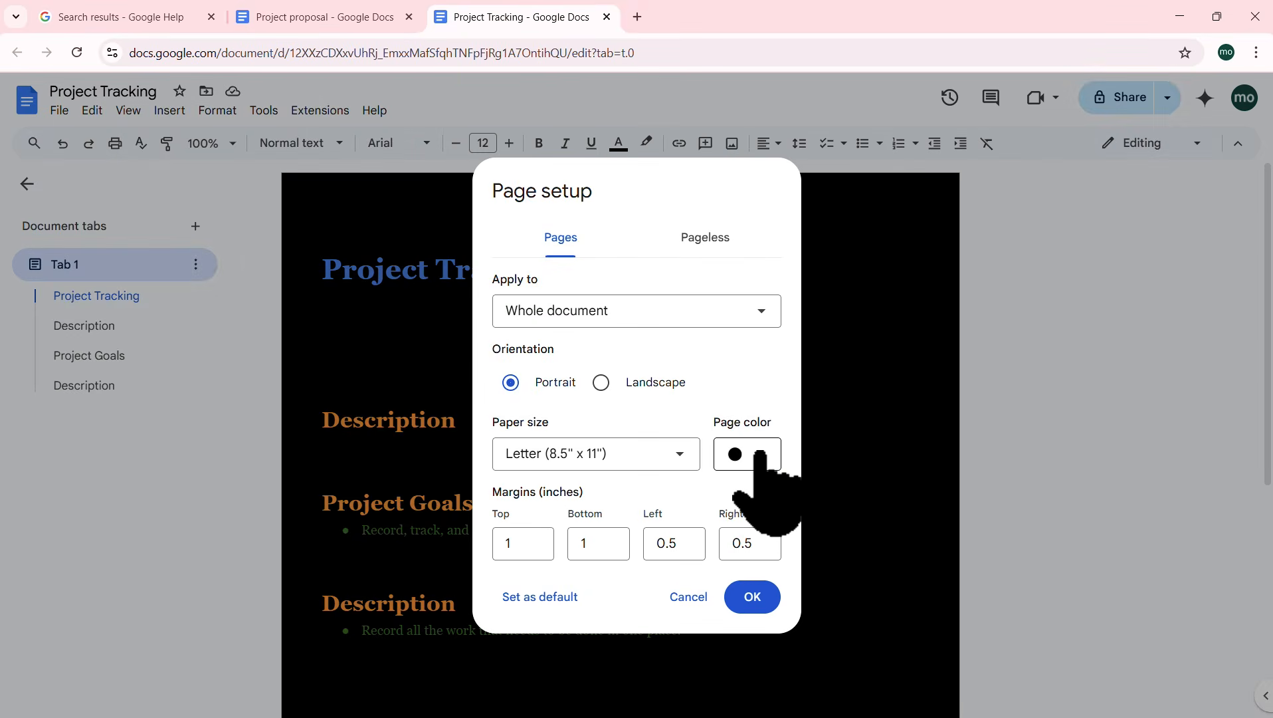
left_click(759, 454)
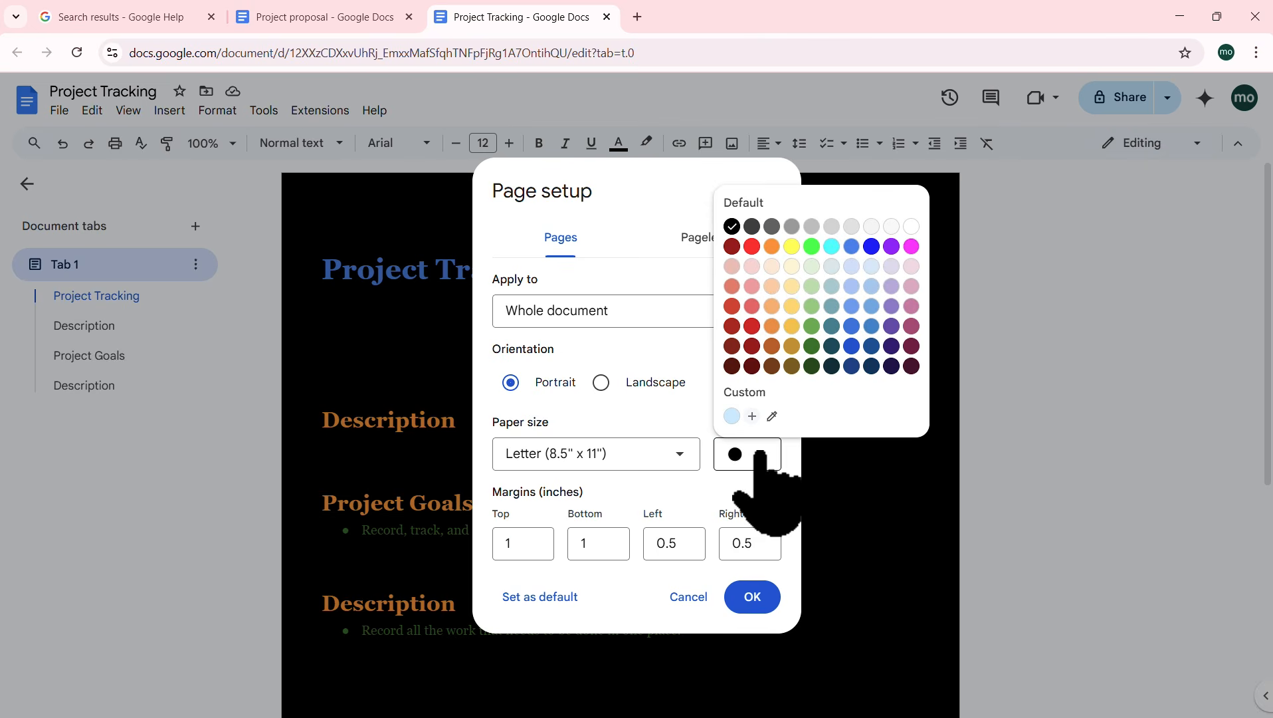
Step: Set the whole document's page color to white and switch the document to the pageless format
left_click(909, 227)
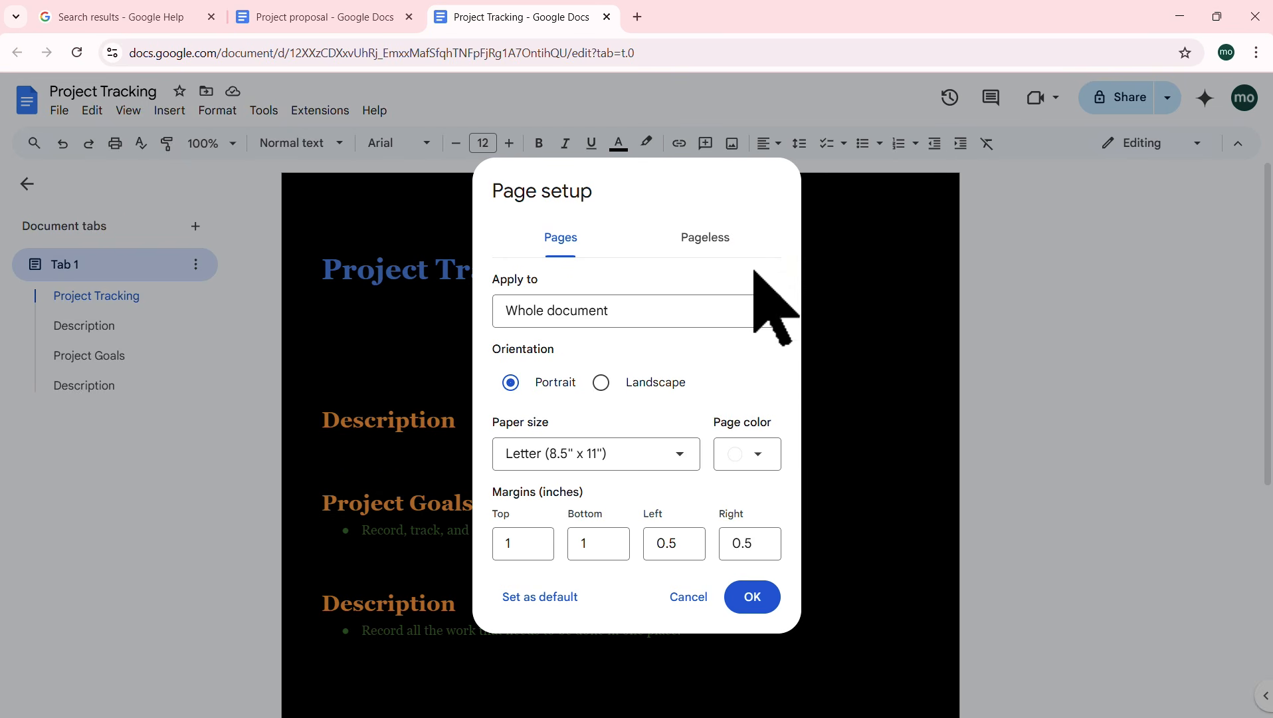
left_click(703, 239)
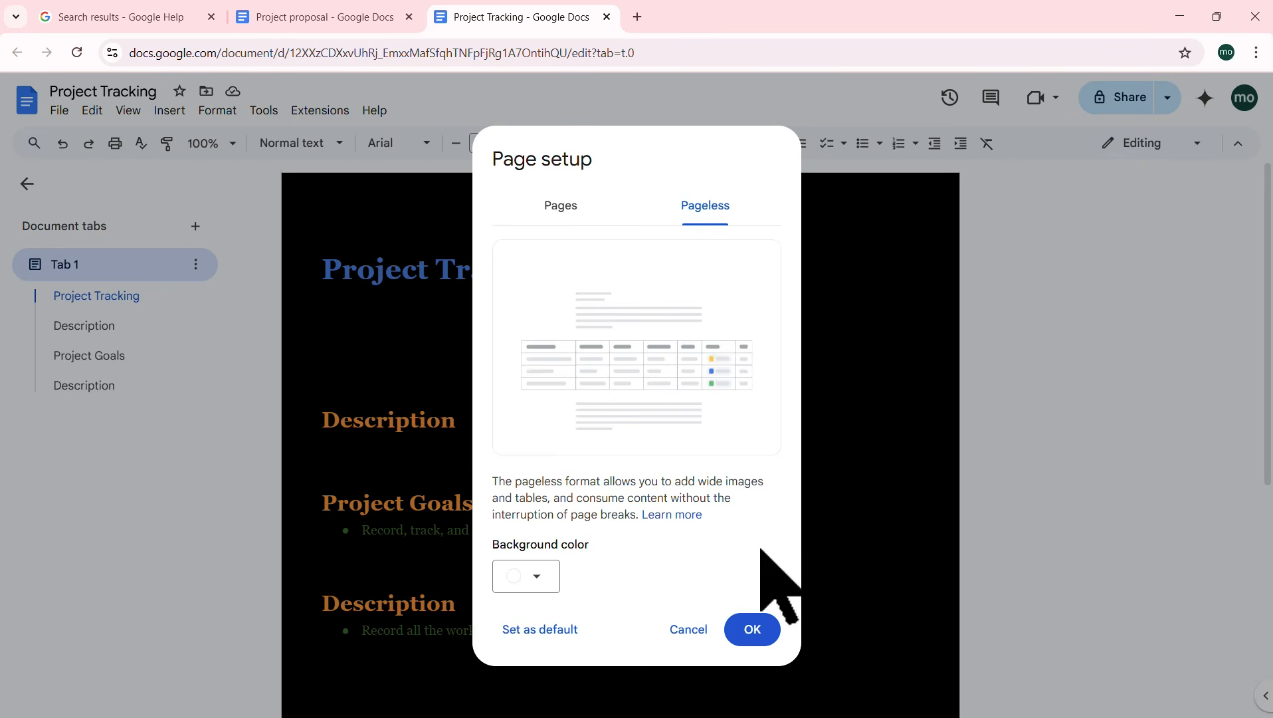
left_click(753, 630)
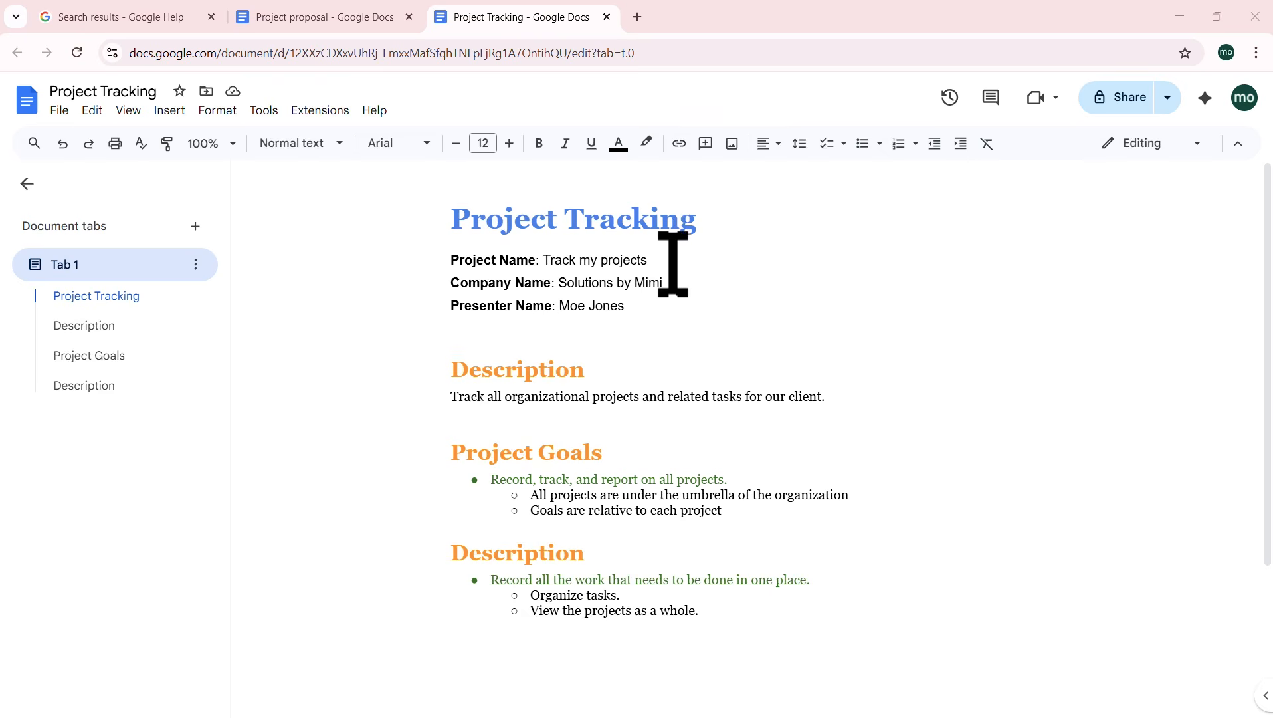
Step: Review the pageless document from start to end and check how it looks in the print preview, without saving it
scroll(673, 263, "down", 3)
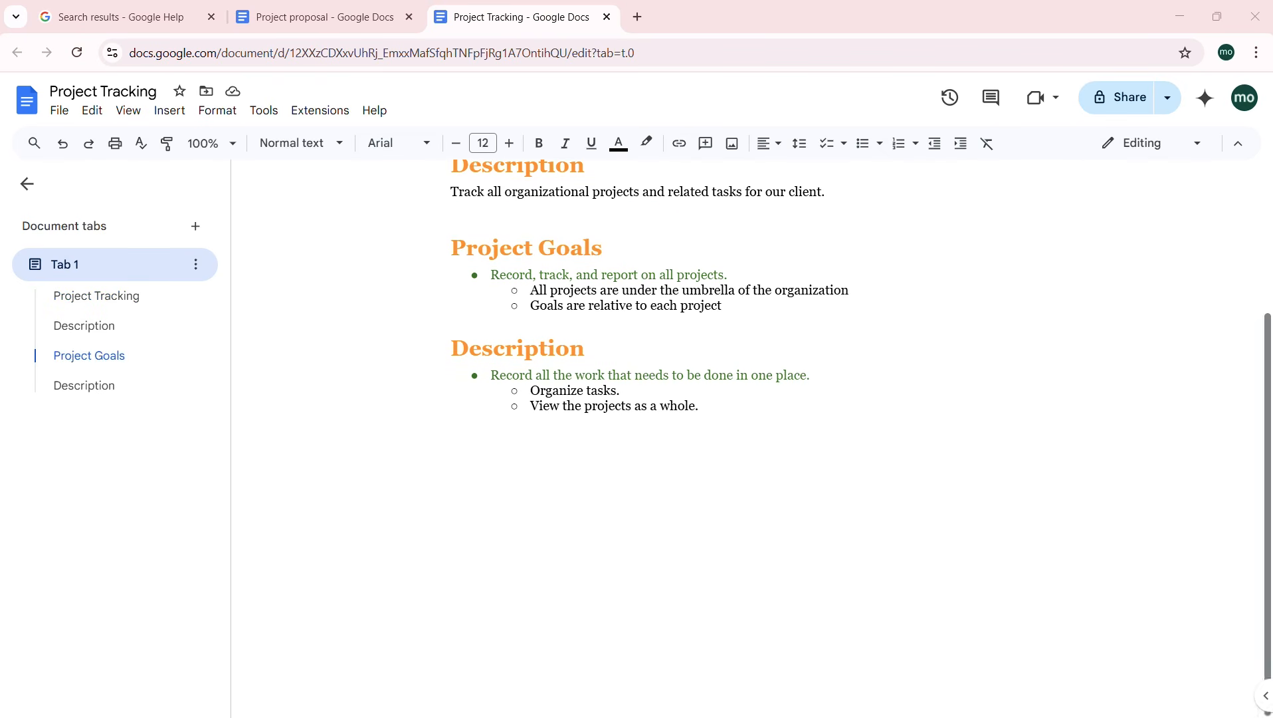
scroll(1168, 408, "up", 3)
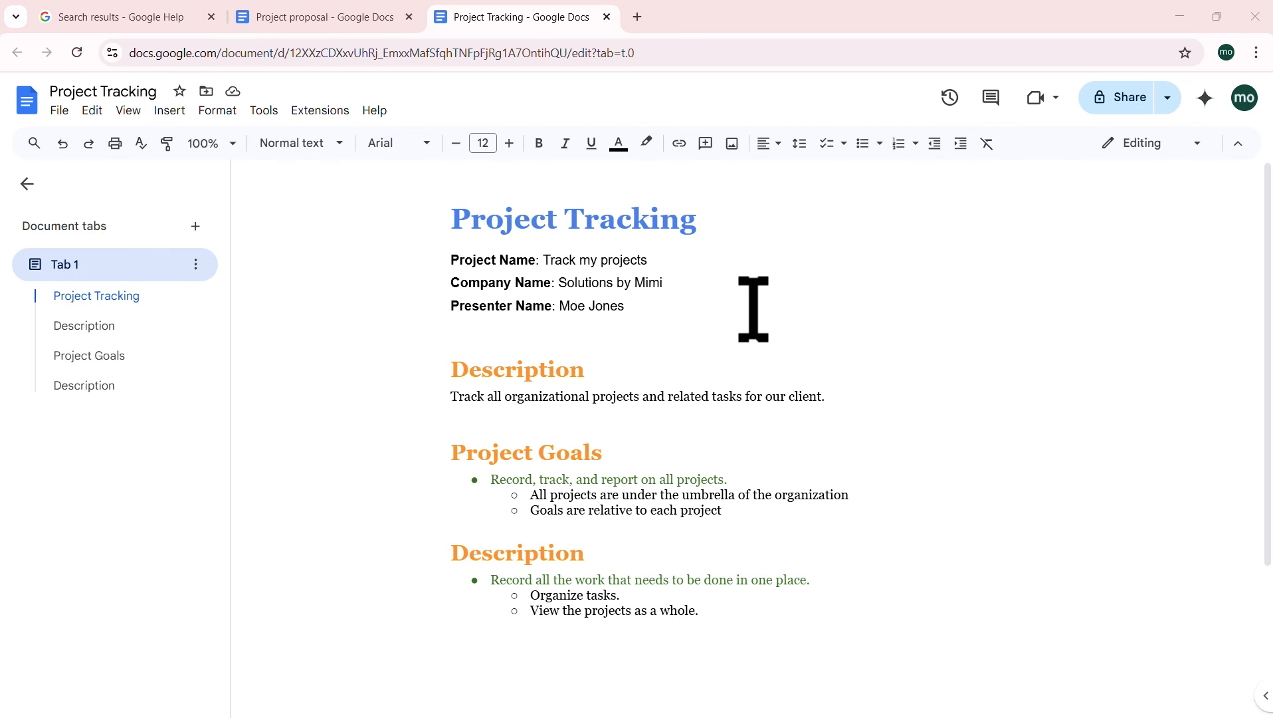
scroll(754, 312, "down", 3)
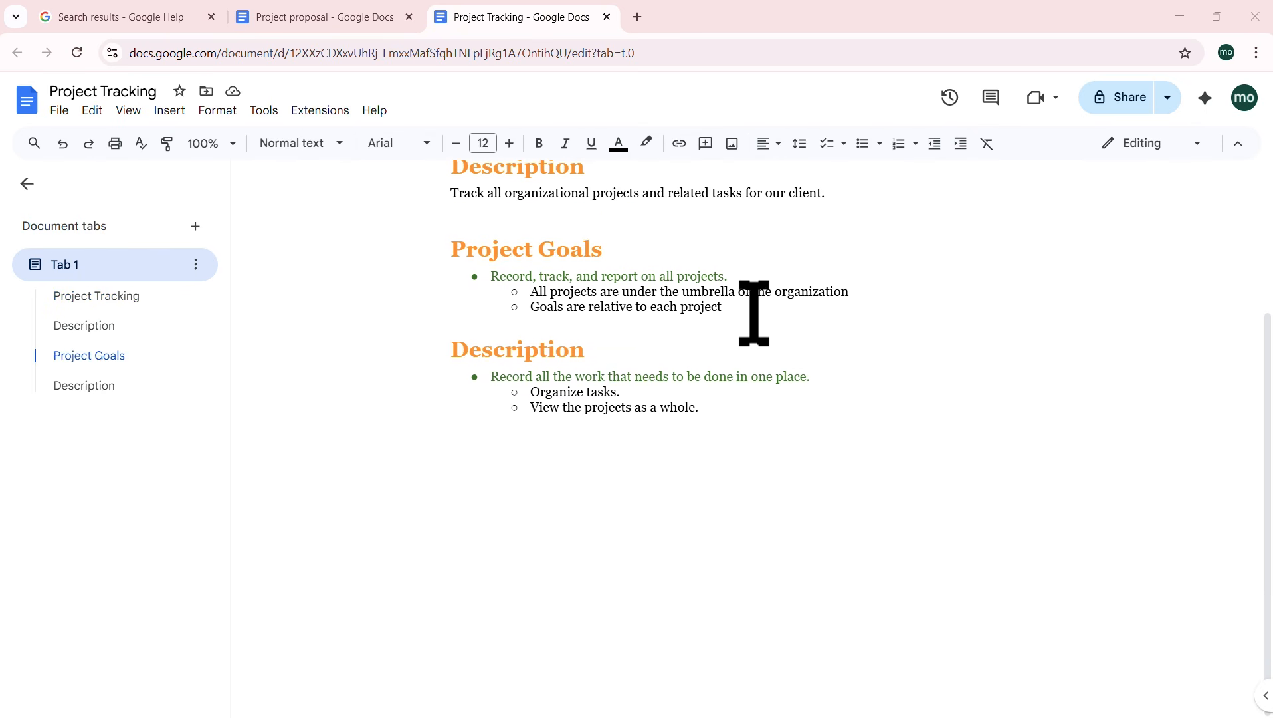
scroll(754, 312, "up", 3)
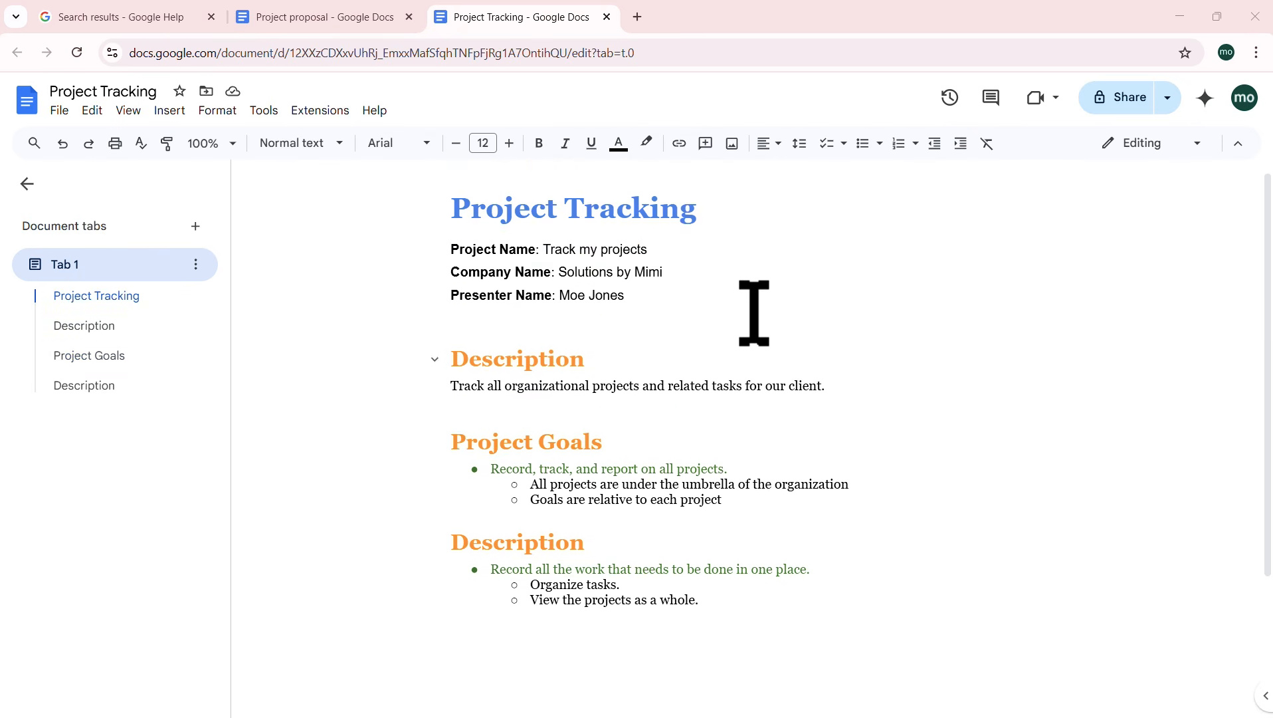
left_click(60, 111)
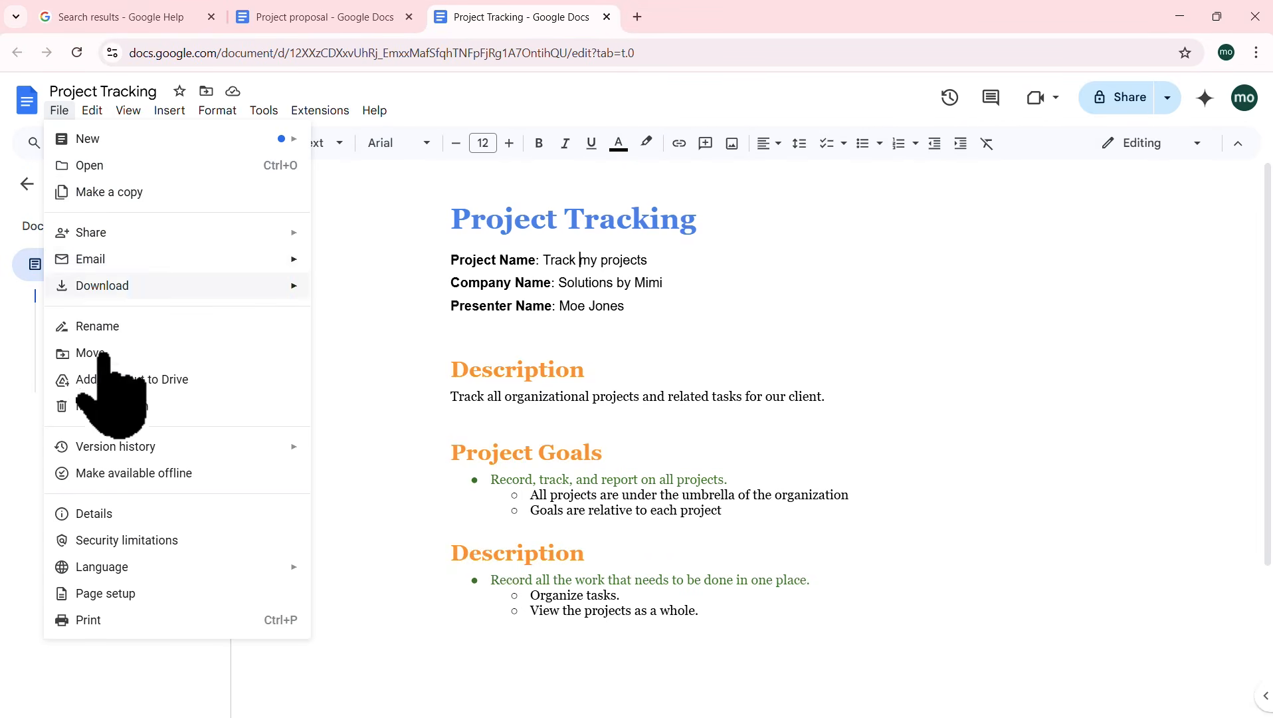
left_click(125, 615)
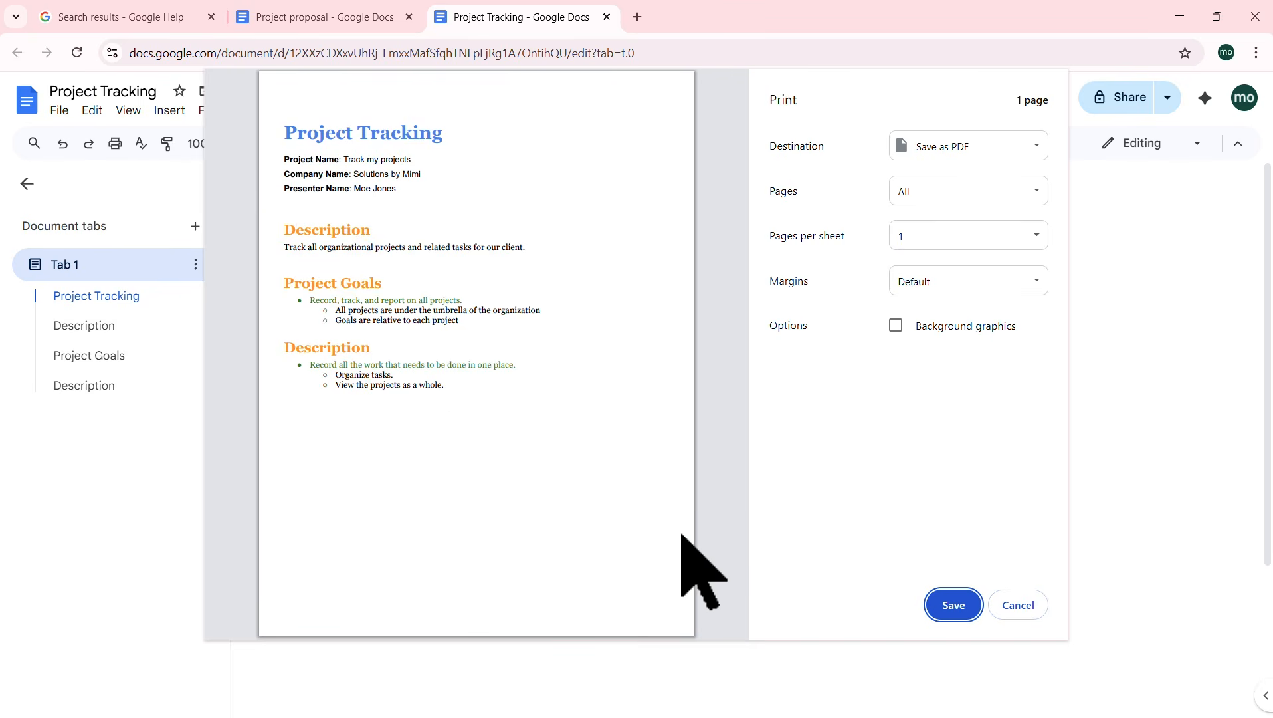
left_click(1019, 604)
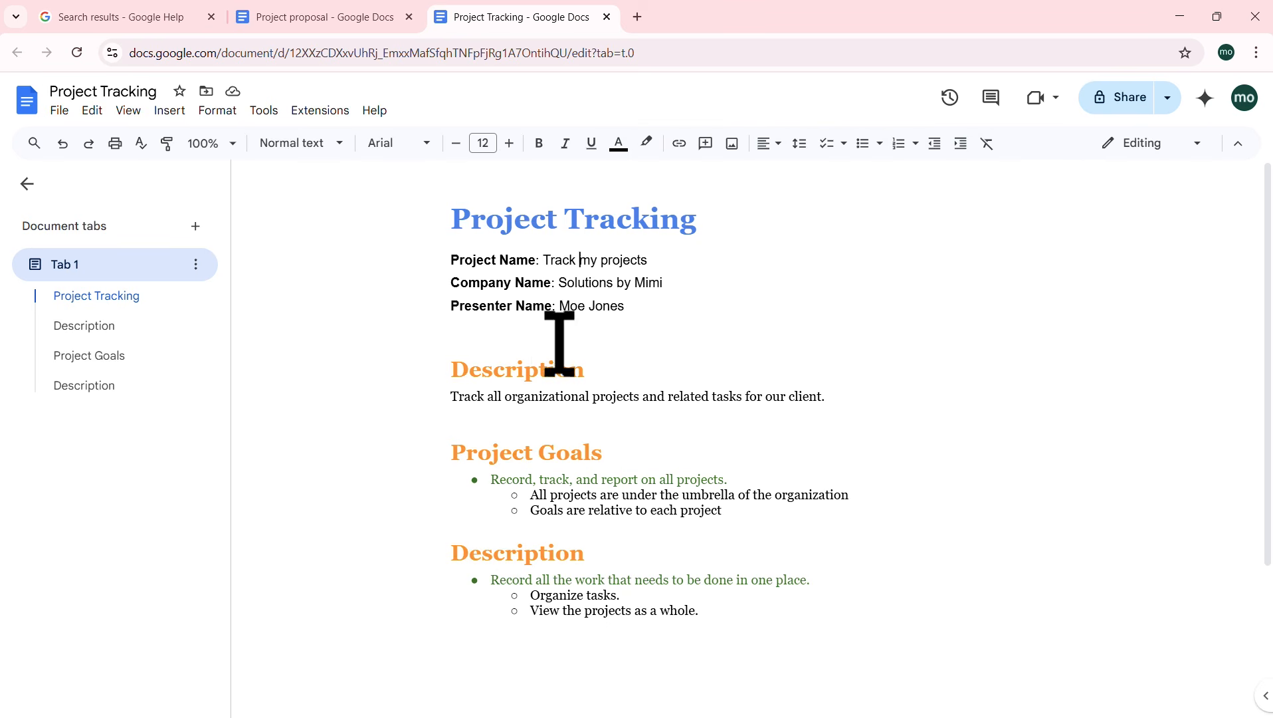
Step: Switch the document back to the paged format, applied to the whole document in Portrait orientation on Letter paper
left_click(59, 111)
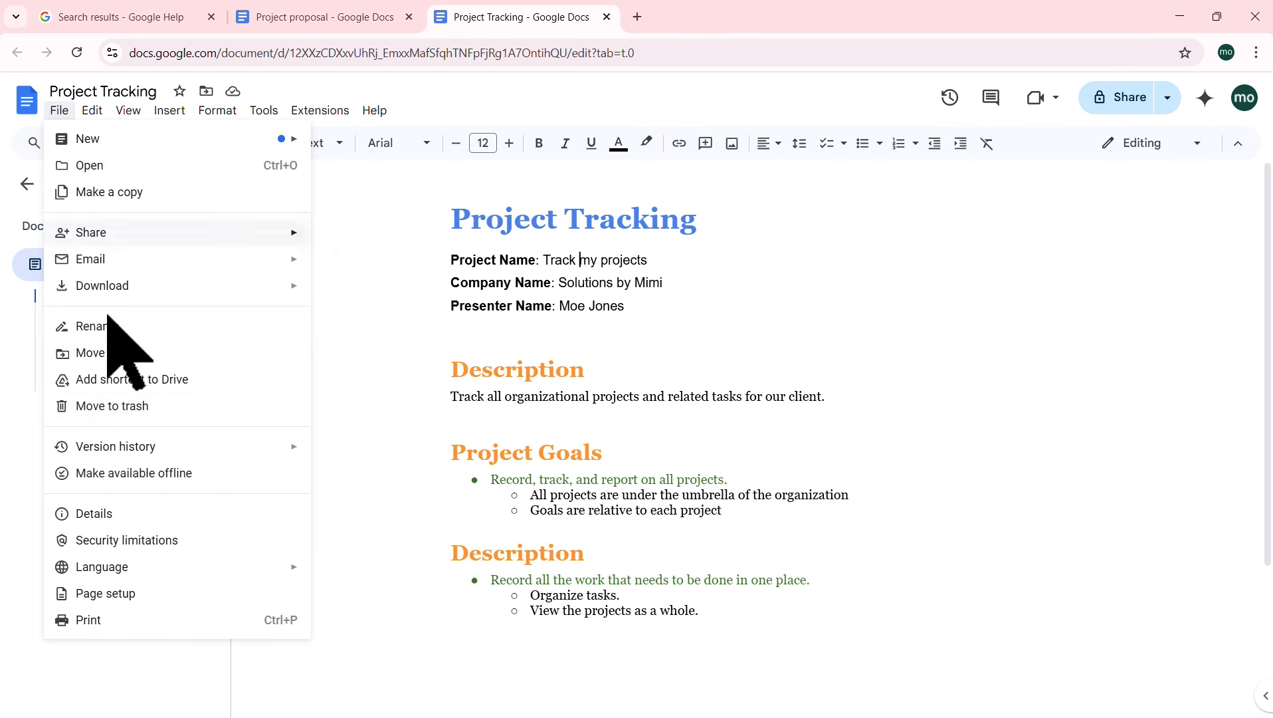
left_click(138, 593)
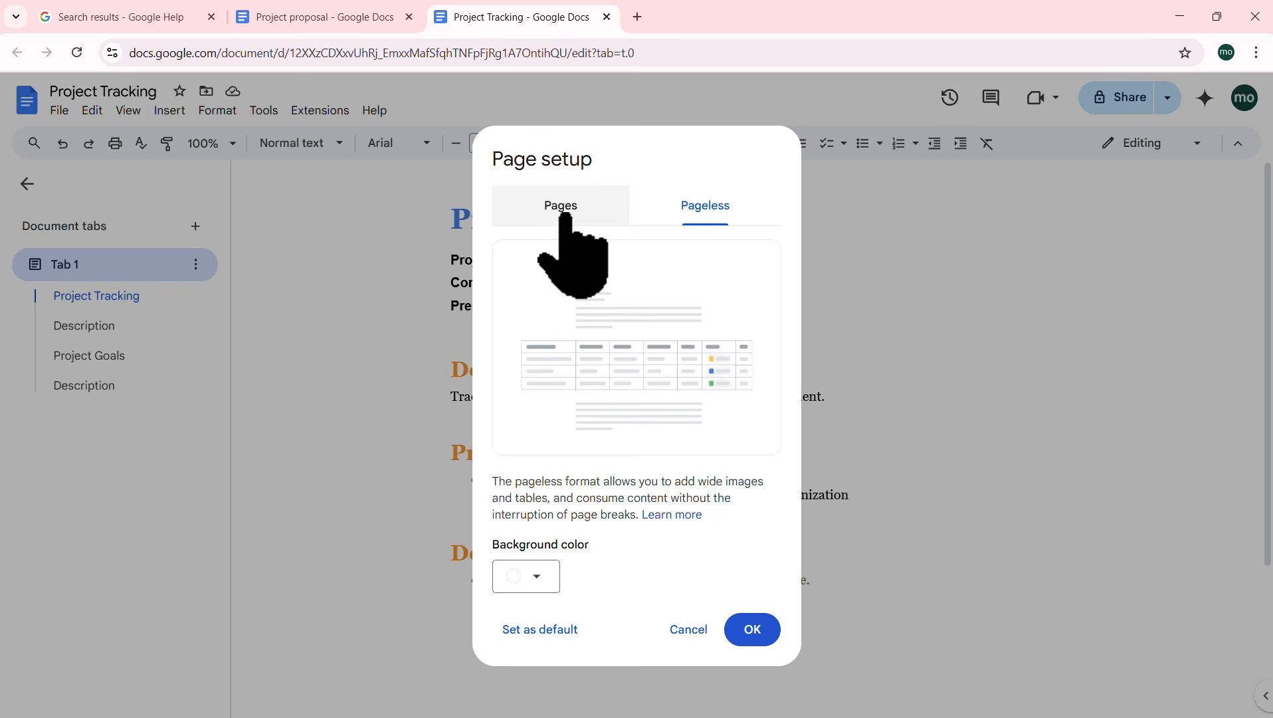
left_click(565, 213)
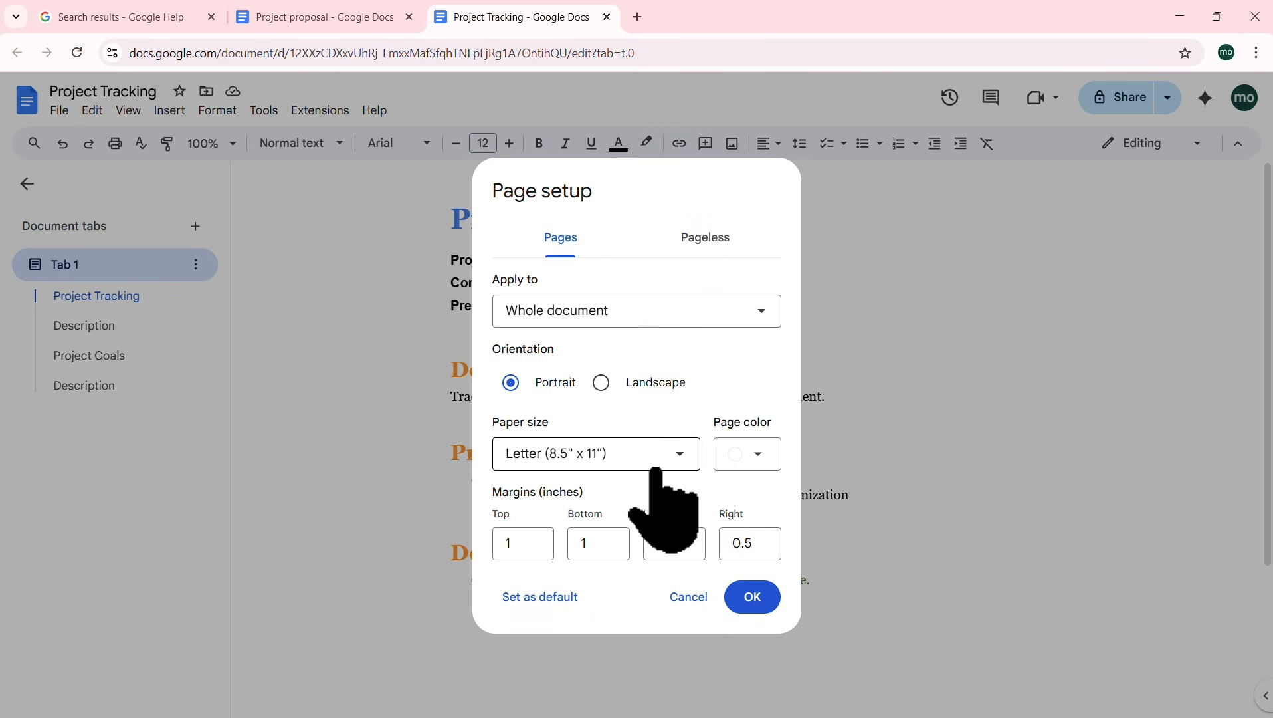
left_click(754, 597)
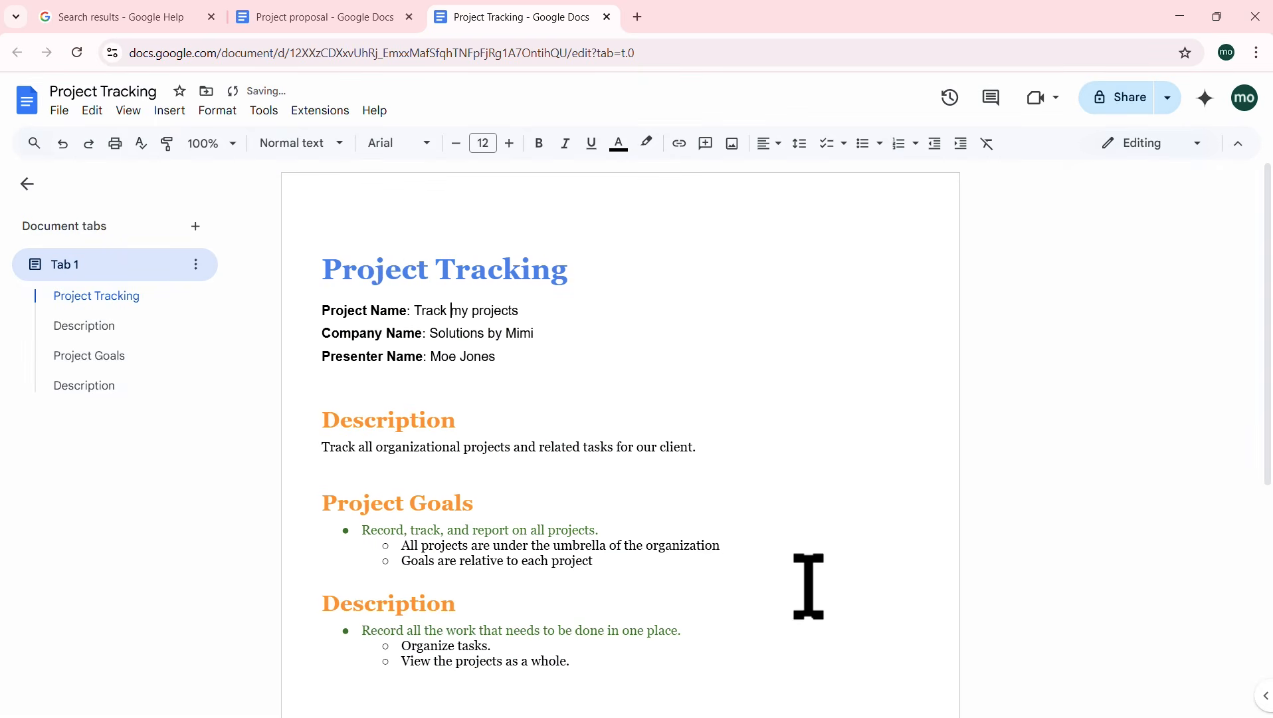
Step: Add blank lines below "View the projects as a whole." until a second page starts, and remove them again
scroll(564, 363, "down", 6)
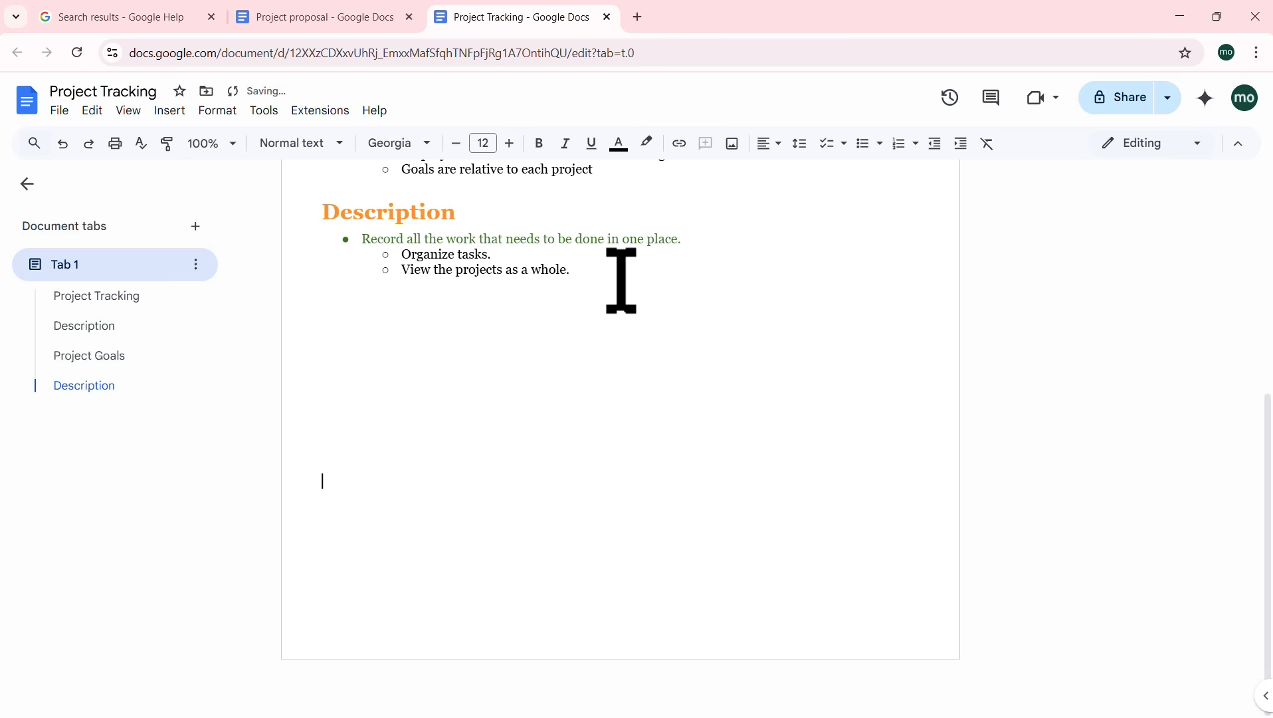
key("Return")
key("Return")
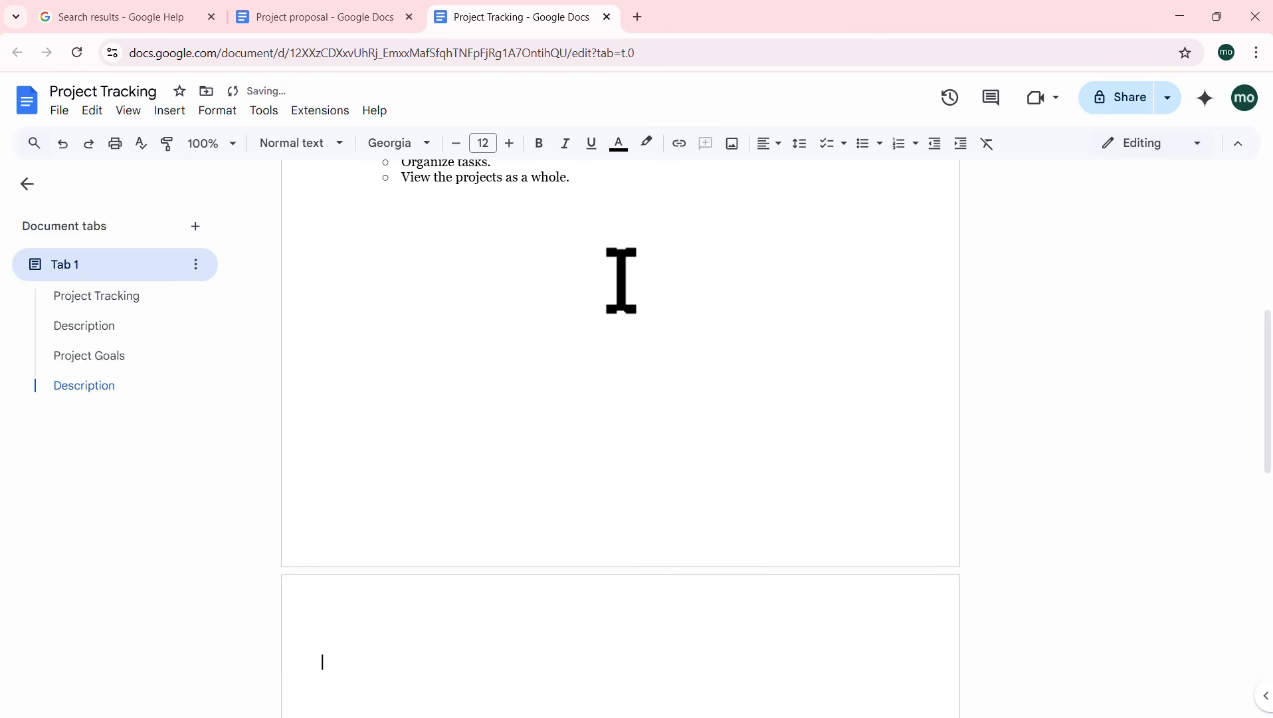
scroll(597, 369, "down", 5)
scroll(597, 369, "up", 7)
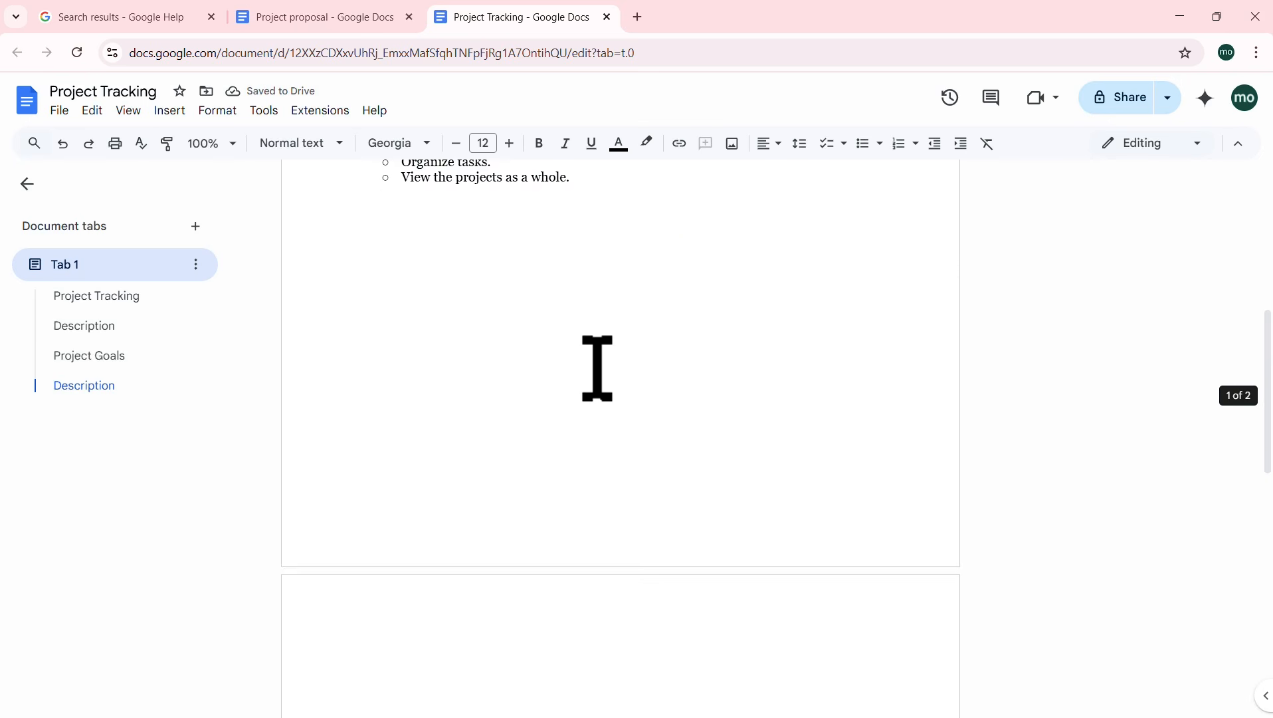
scroll(597, 369, "up", 4)
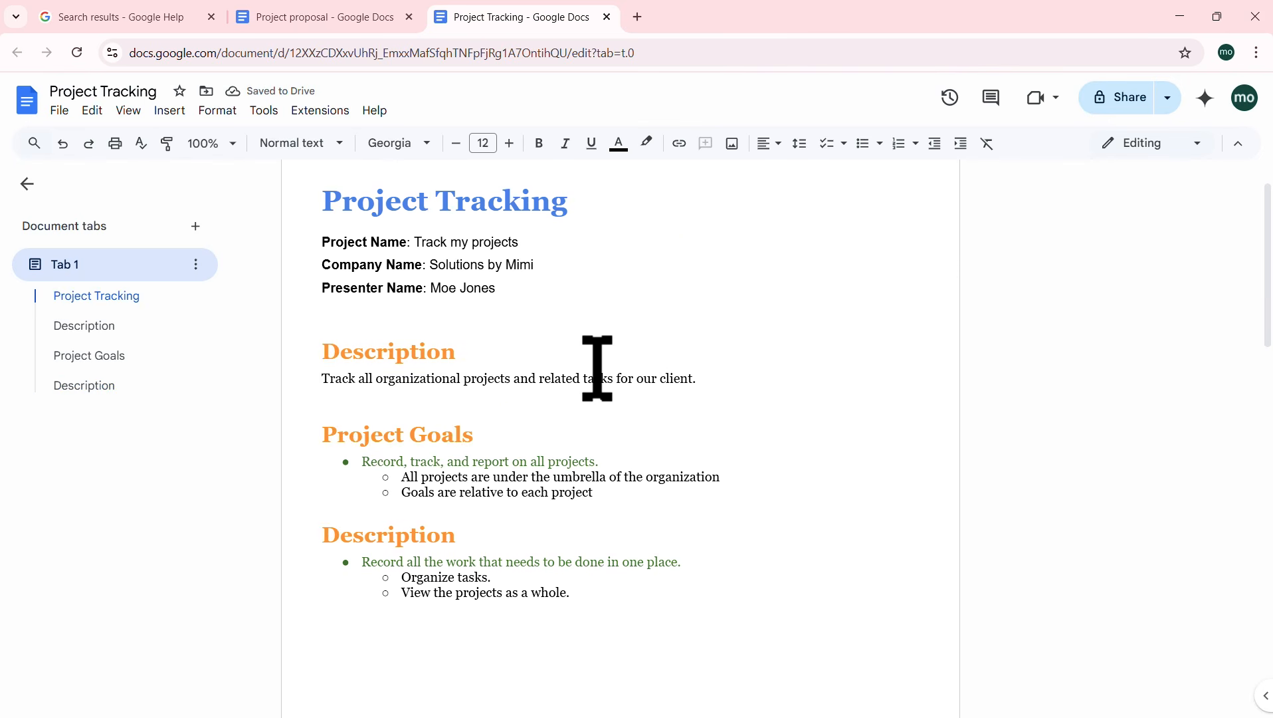
scroll(597, 369, "down", 4)
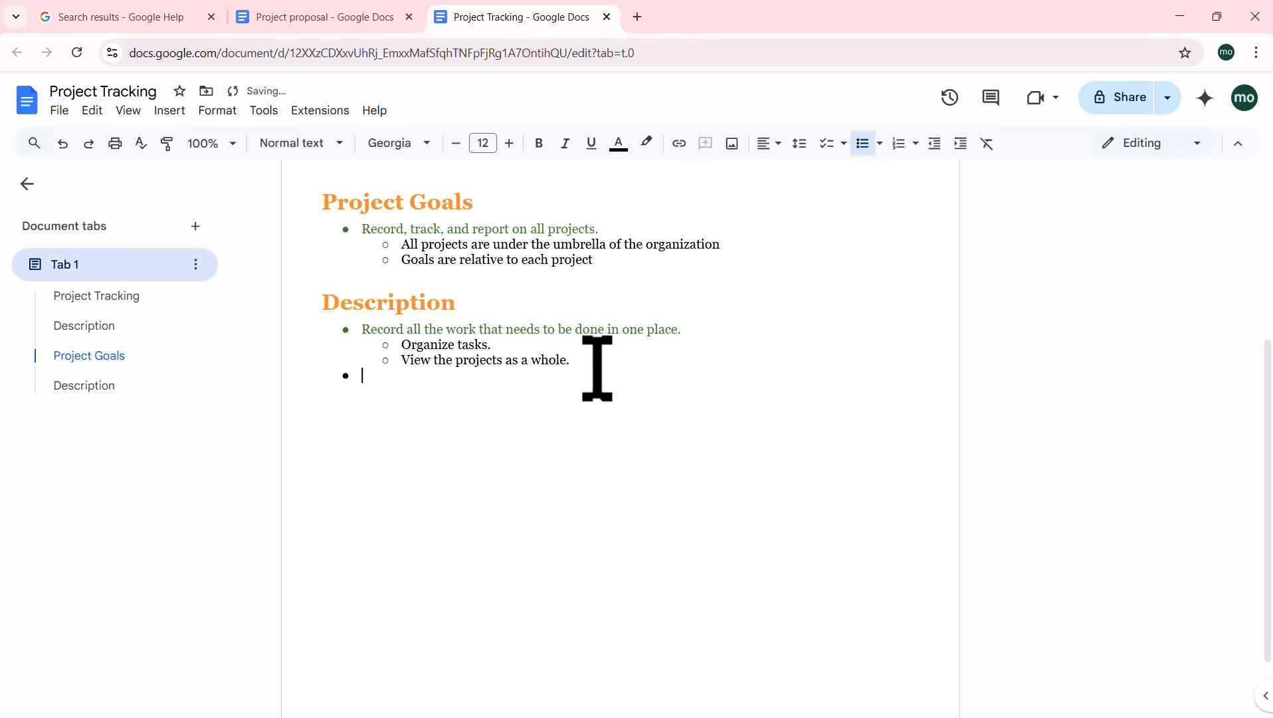
scroll(597, 369, "up", 4)
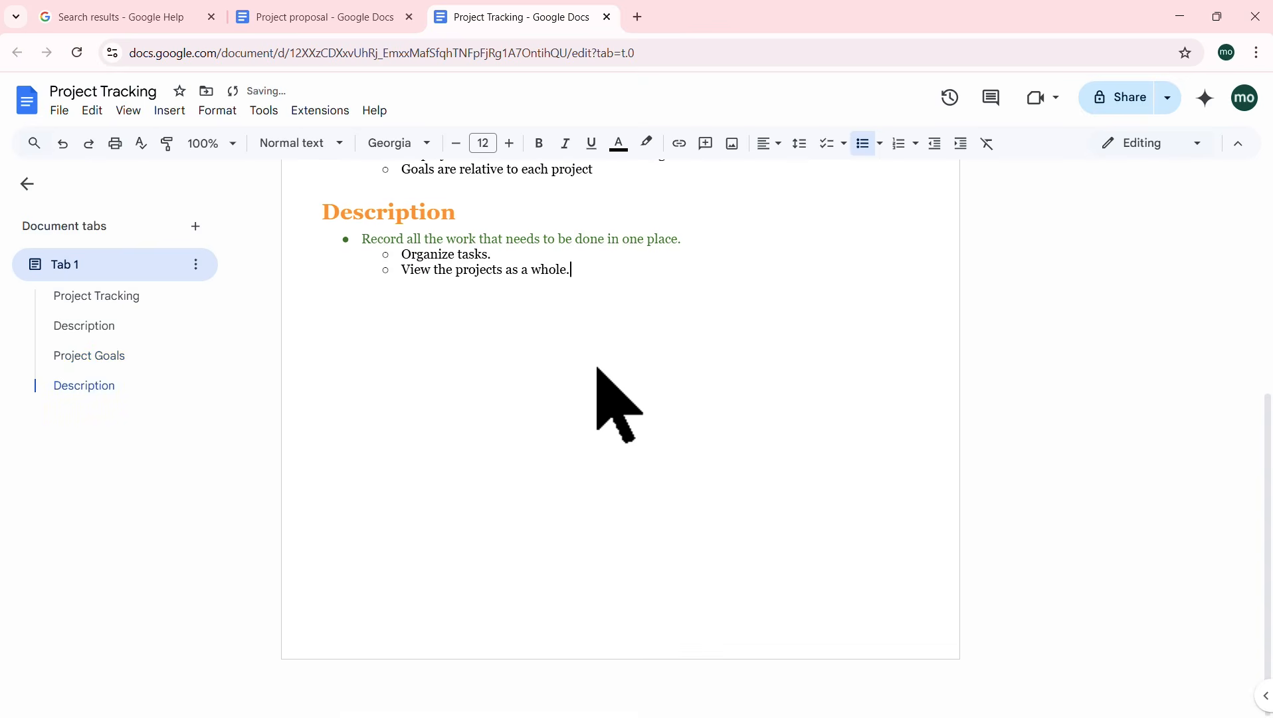
left_click(169, 110)
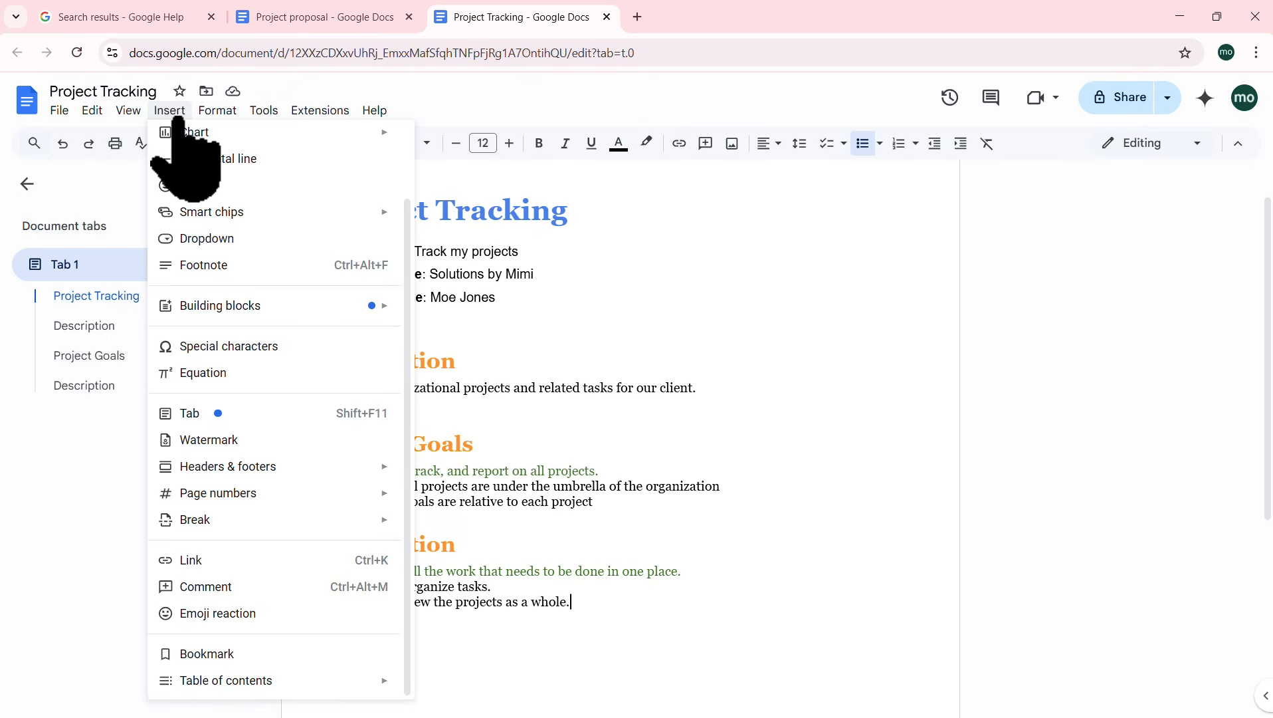
mouse_move(181, 127)
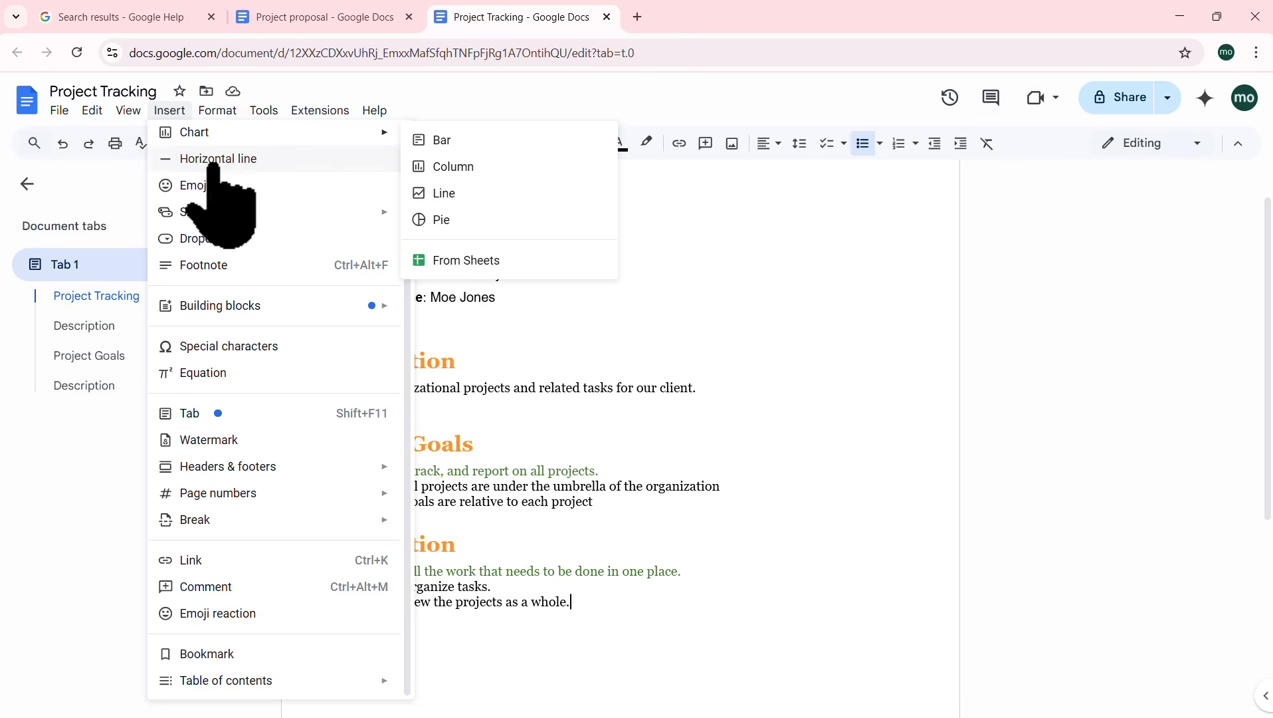
left_click(622, 587)
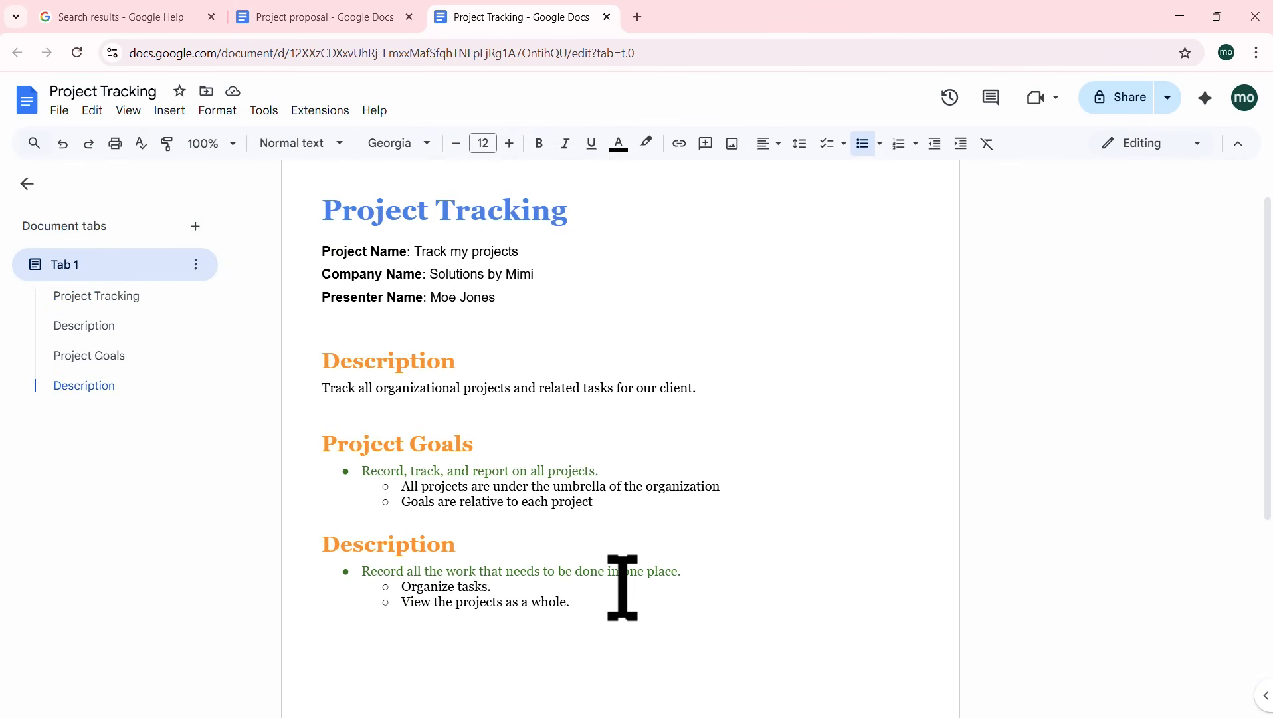
scroll(623, 587, "down", 5)
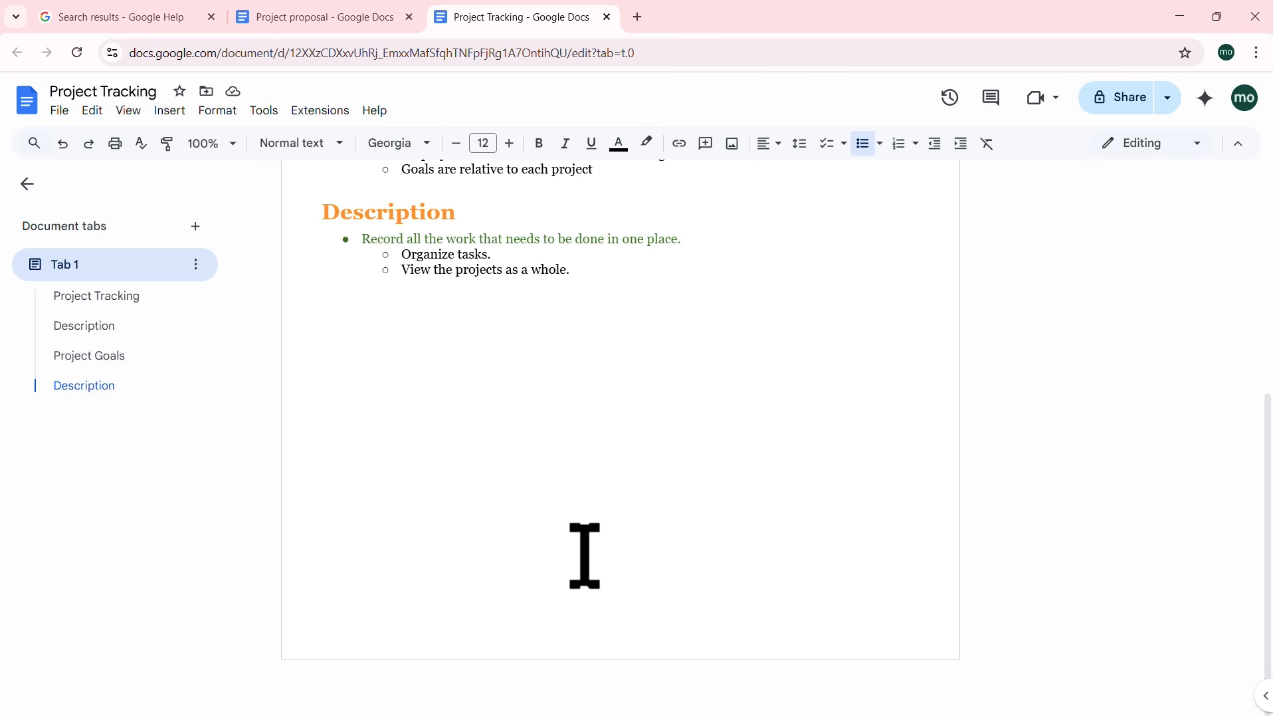
scroll(585, 555, "up", 6)
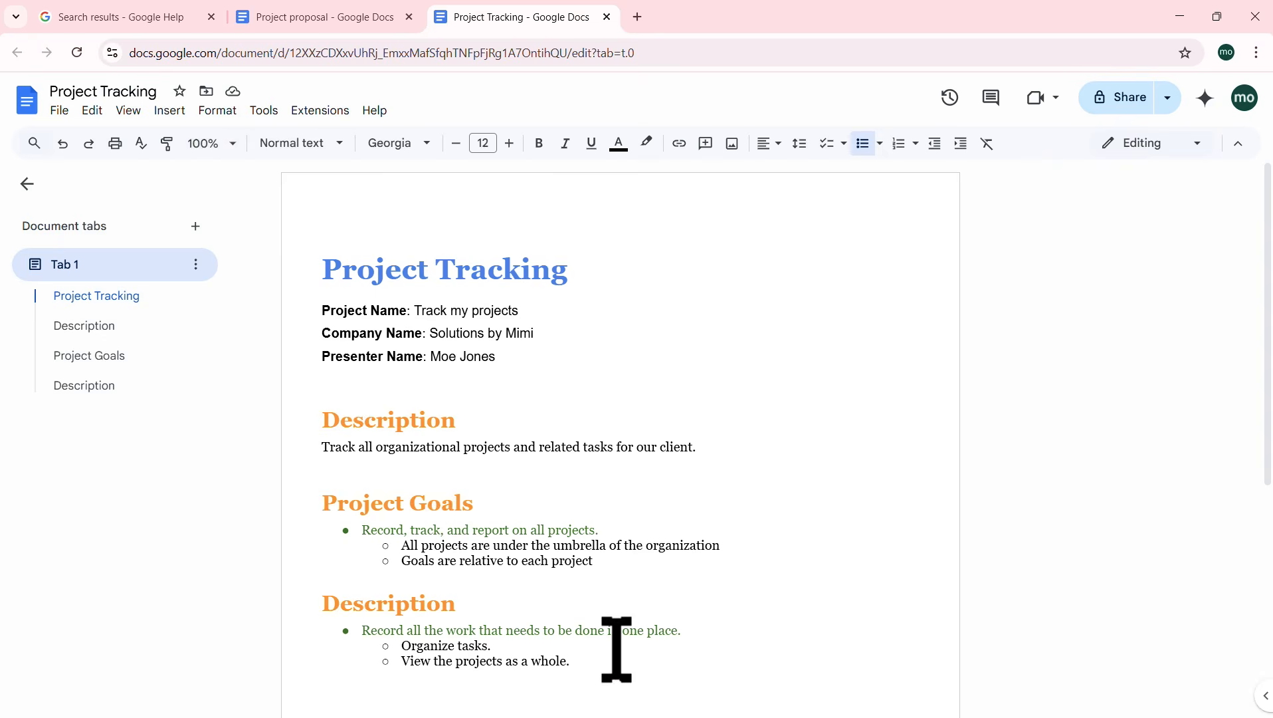
left_click(170, 110)
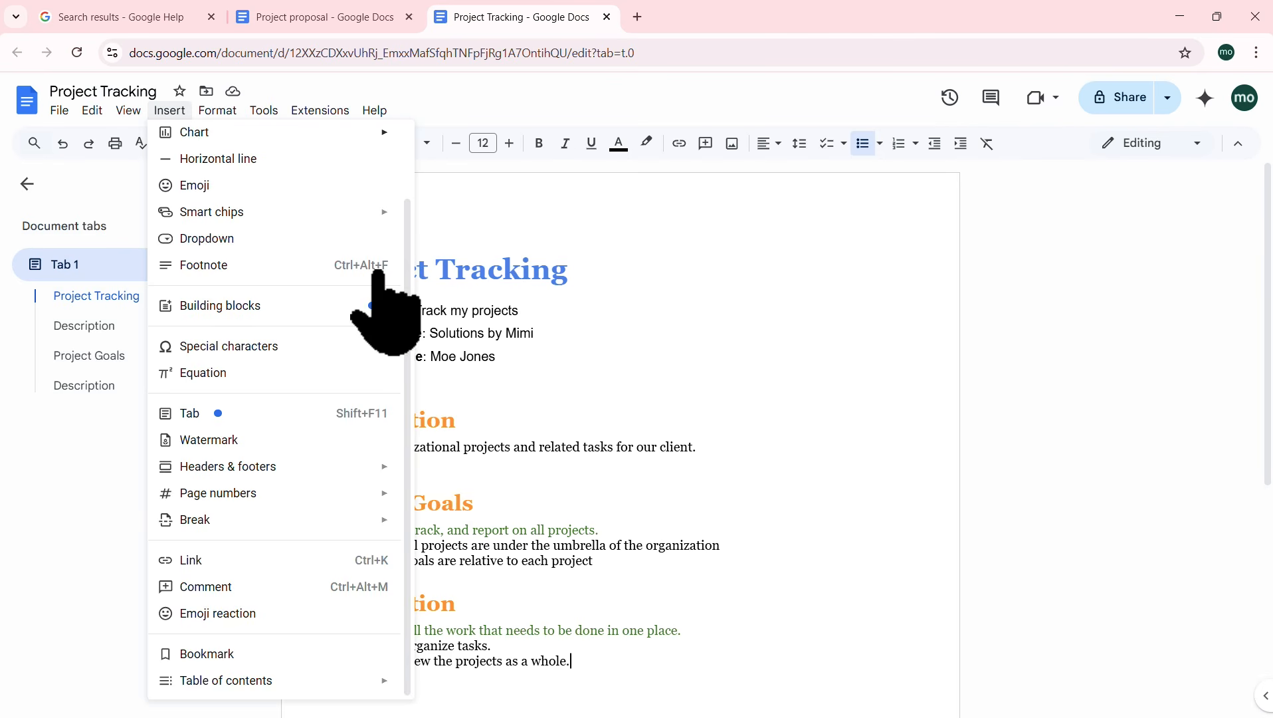
left_click(599, 664)
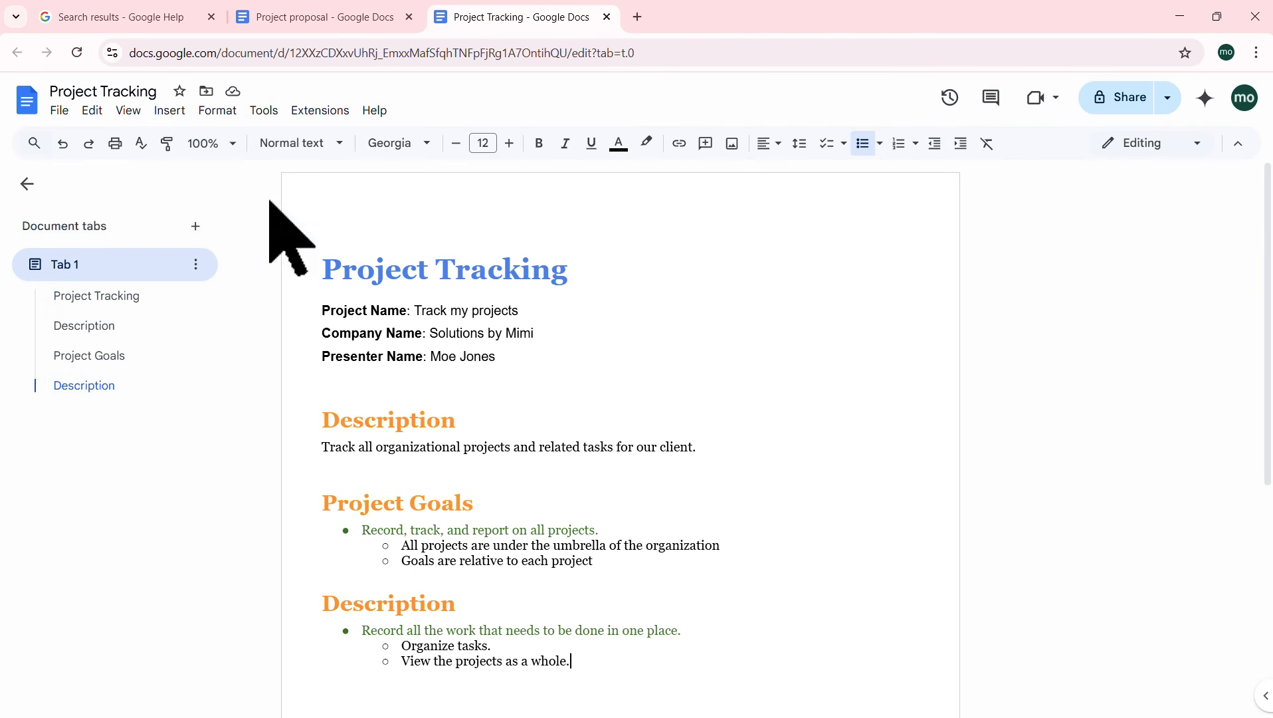
Step: Insert a page break after the last bullet, "View the projects as a whole.", and check the new page
left_click(174, 111)
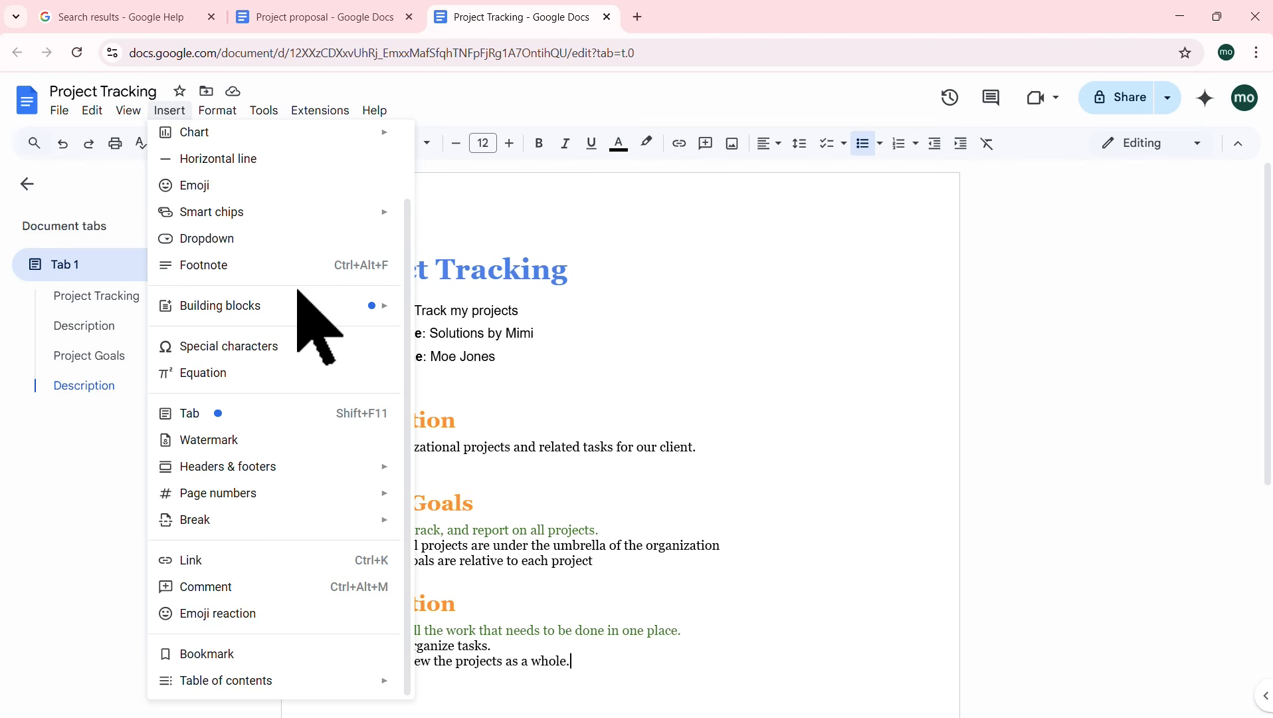
mouse_move(339, 525)
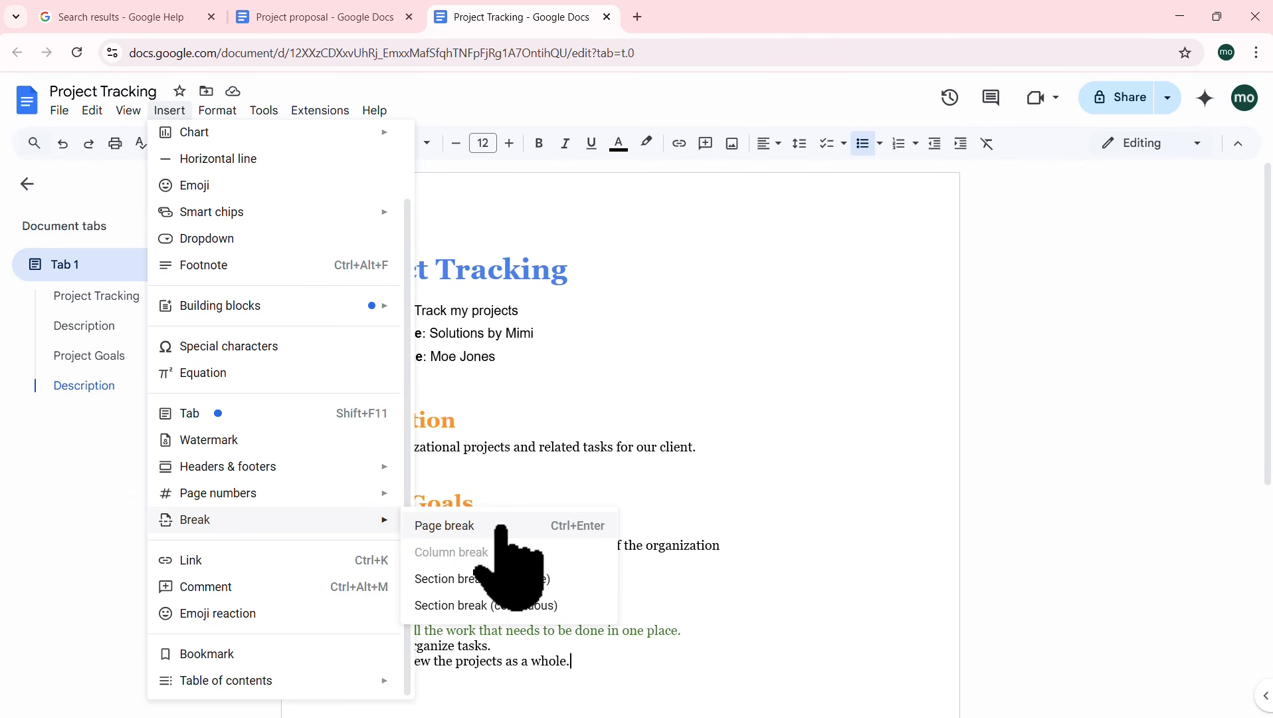
left_click(463, 525)
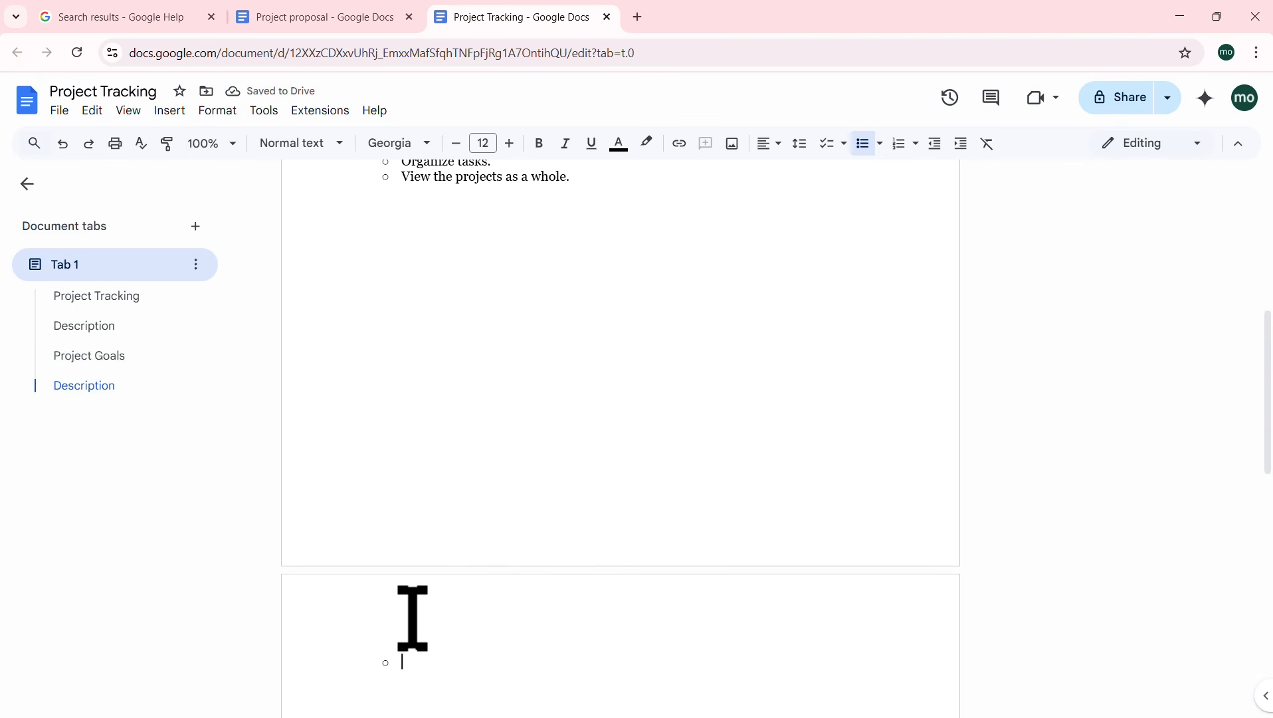
scroll(412, 616, "down", 3)
scroll(415, 535, "up", 2)
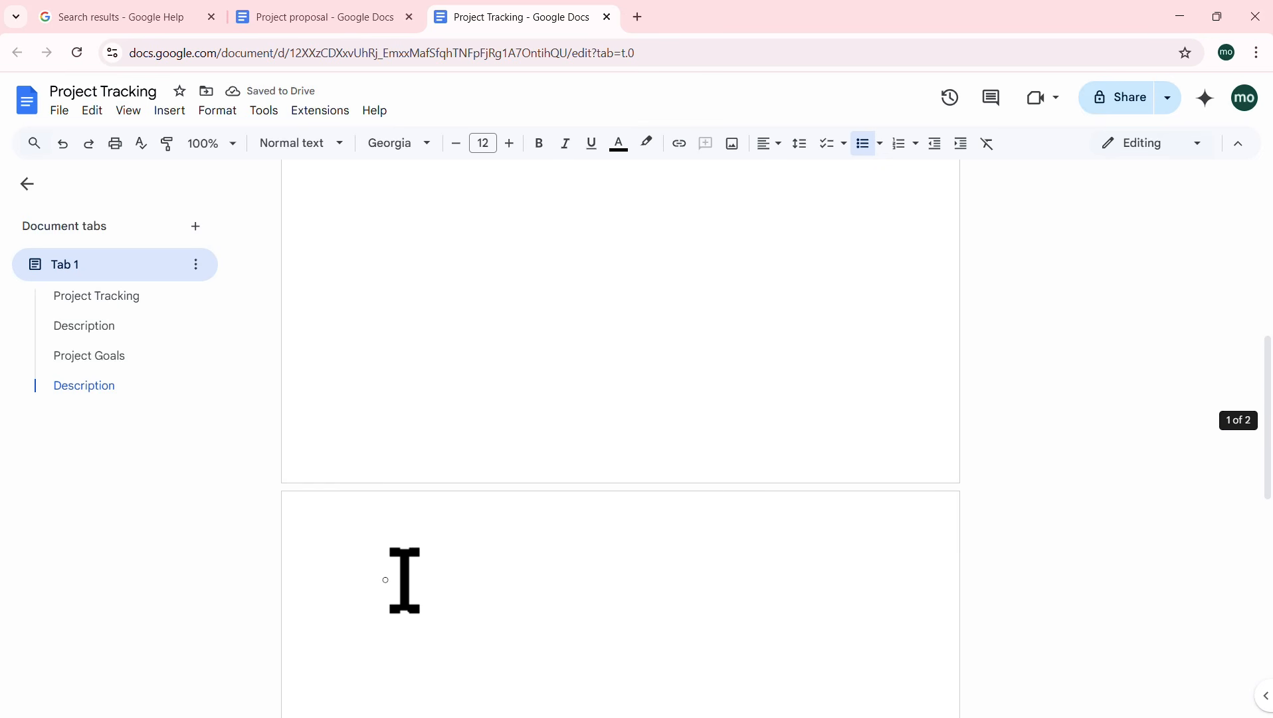
scroll(406, 583, "up", 2)
scroll(409, 588, "down", 2)
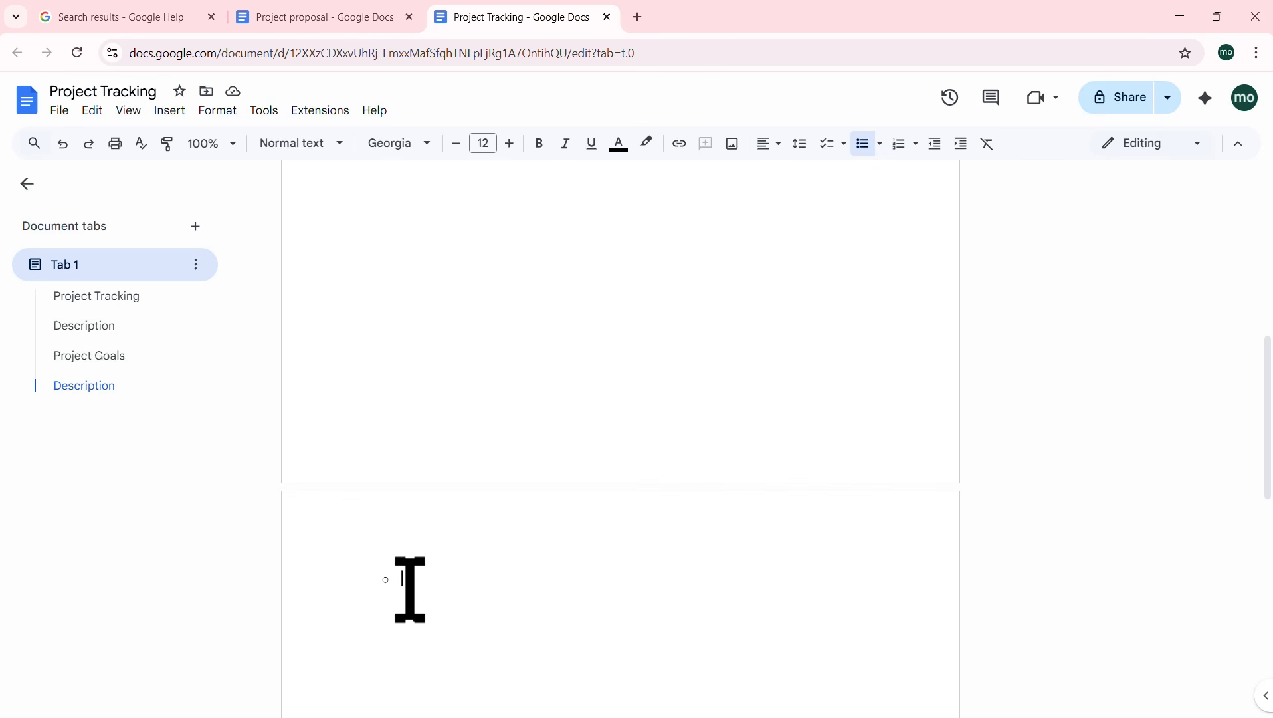
Step: Insert a page break before the second "Description" heading and undo it
scroll(413, 585, "up", 12)
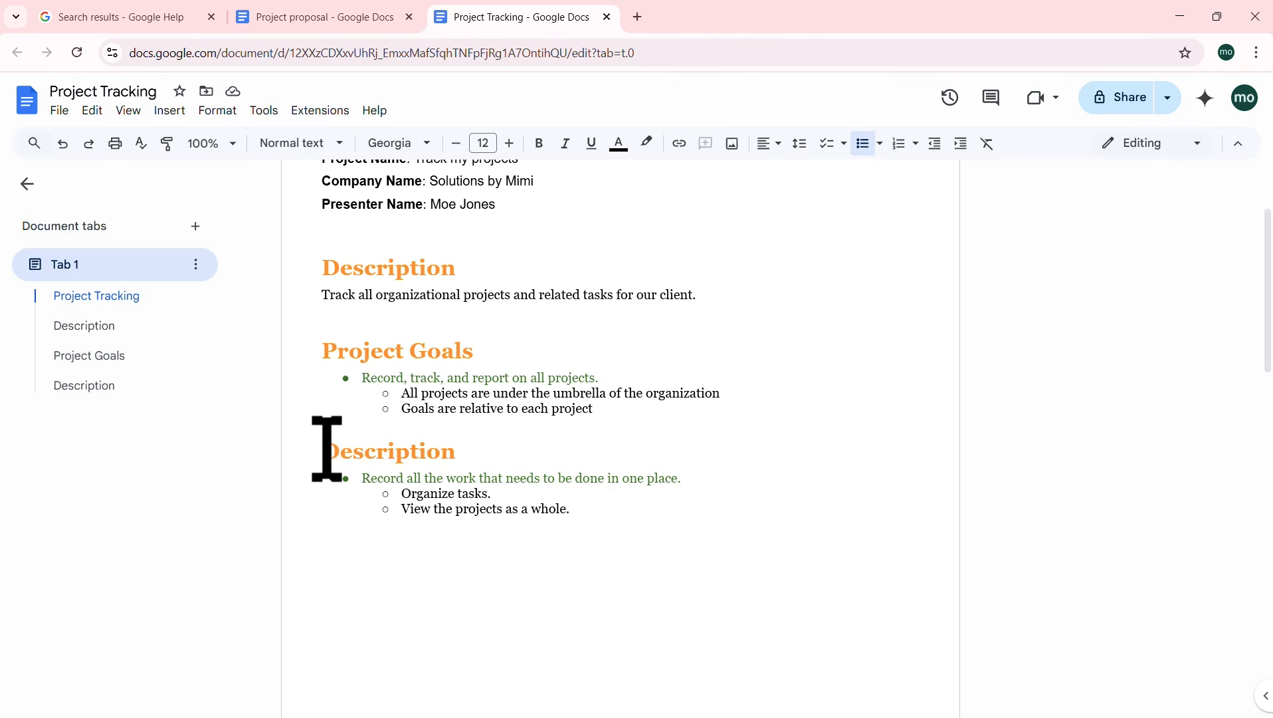
left_click(324, 444)
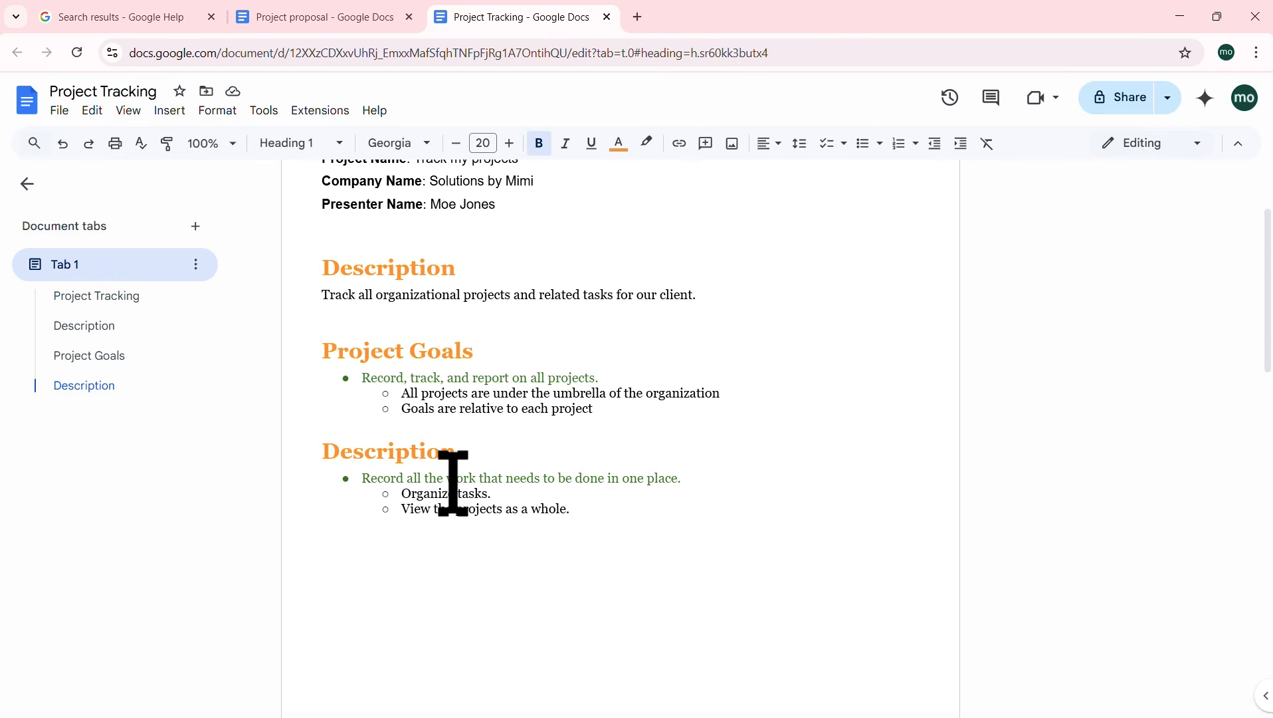
left_click(170, 110)
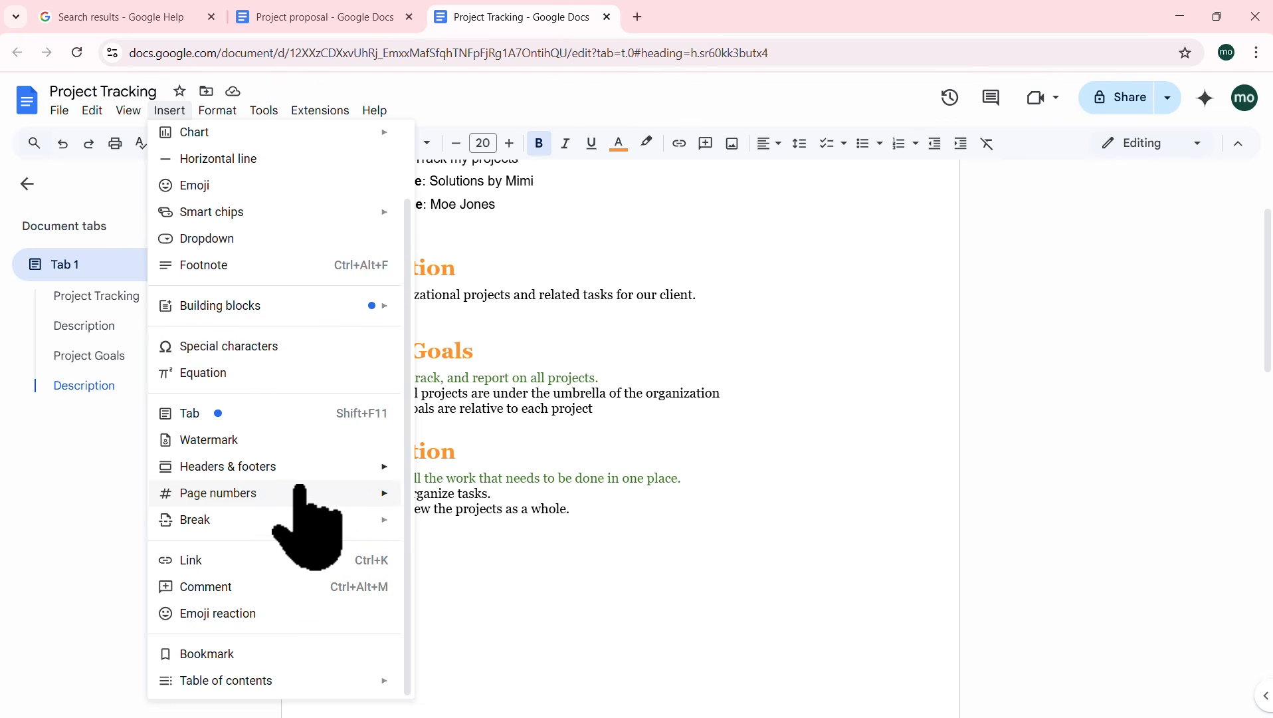
mouse_move(382, 525)
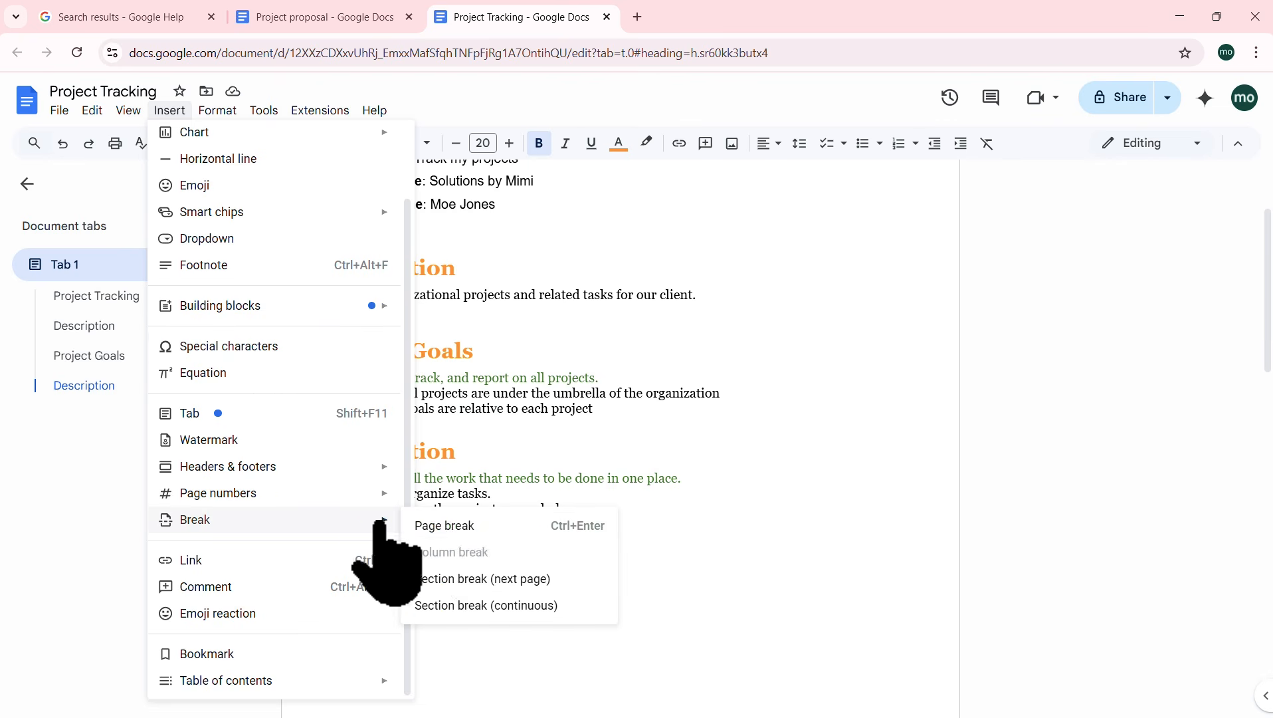
left_click(475, 527)
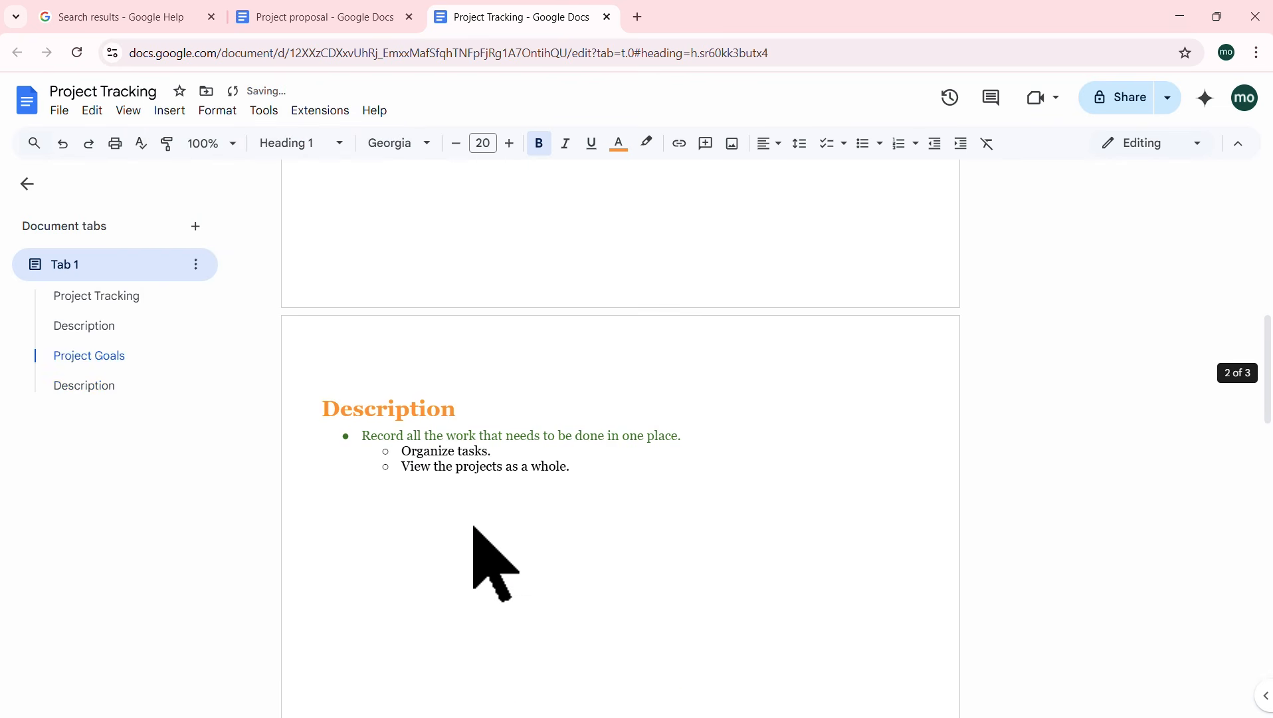
left_click(63, 144)
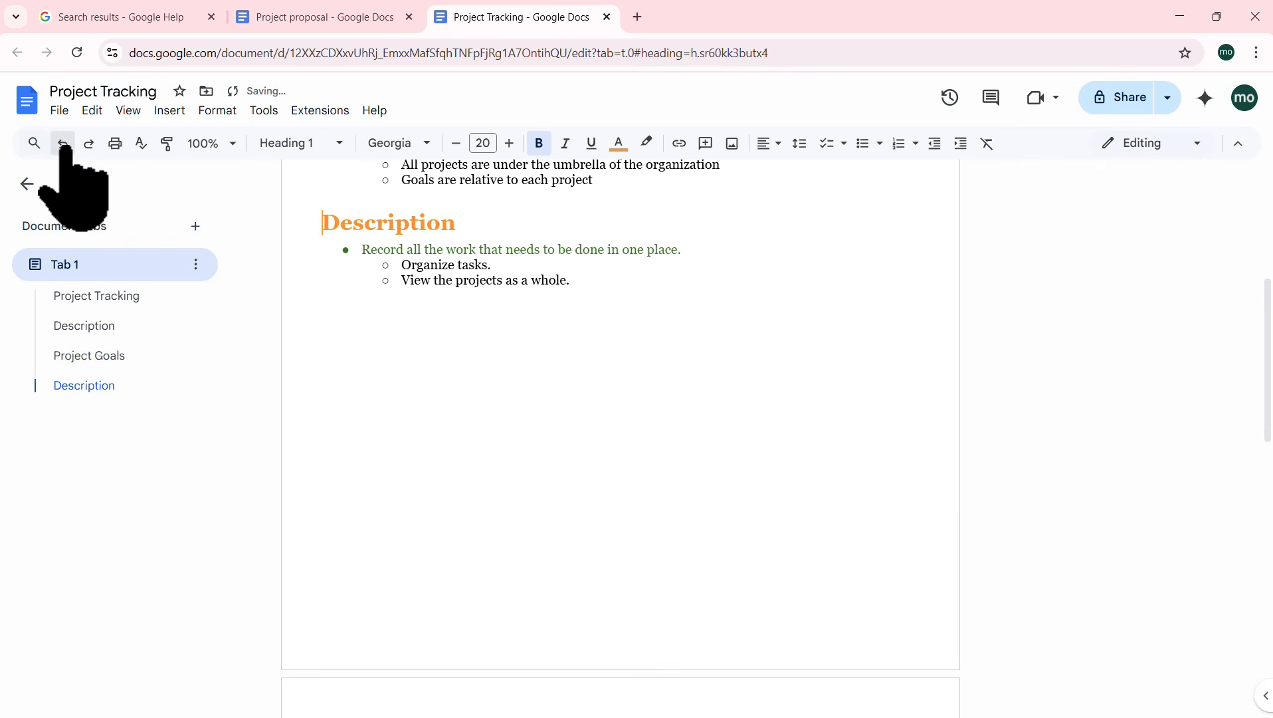
Step: Undo the page break below "View the projects as a whole." and insert a next-page section break there instead
left_click(63, 143)
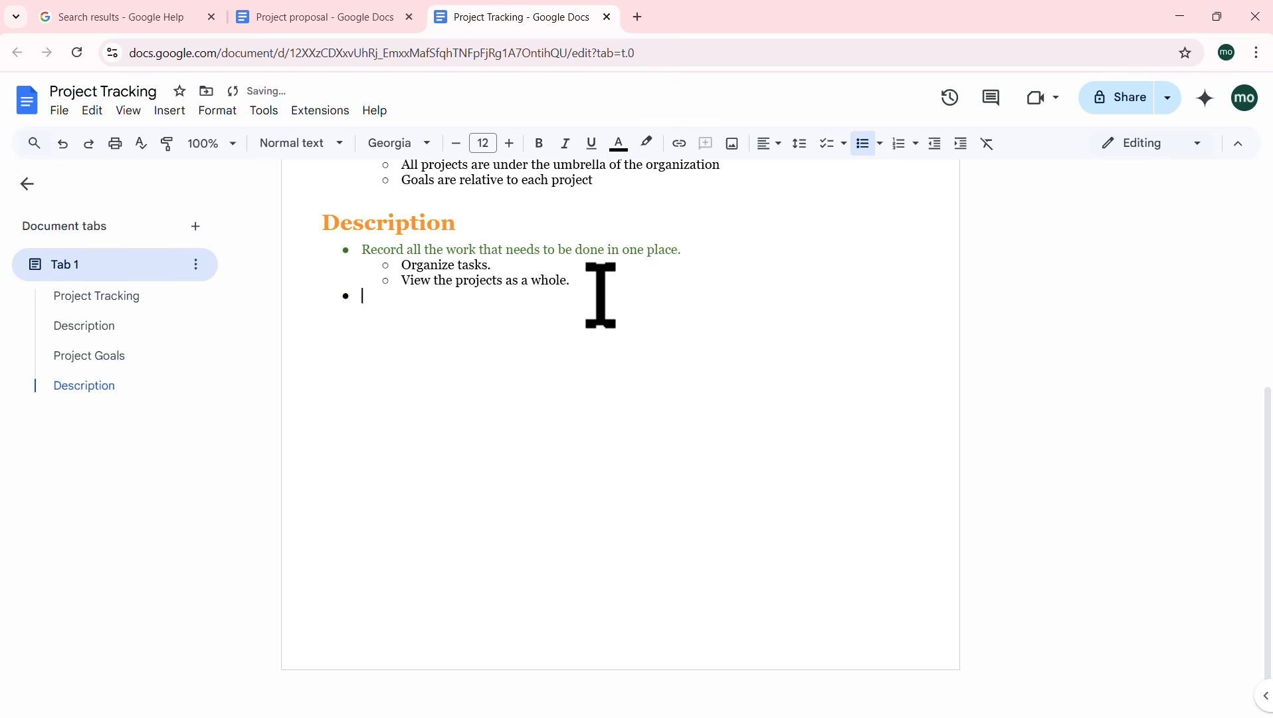
left_click(171, 111)
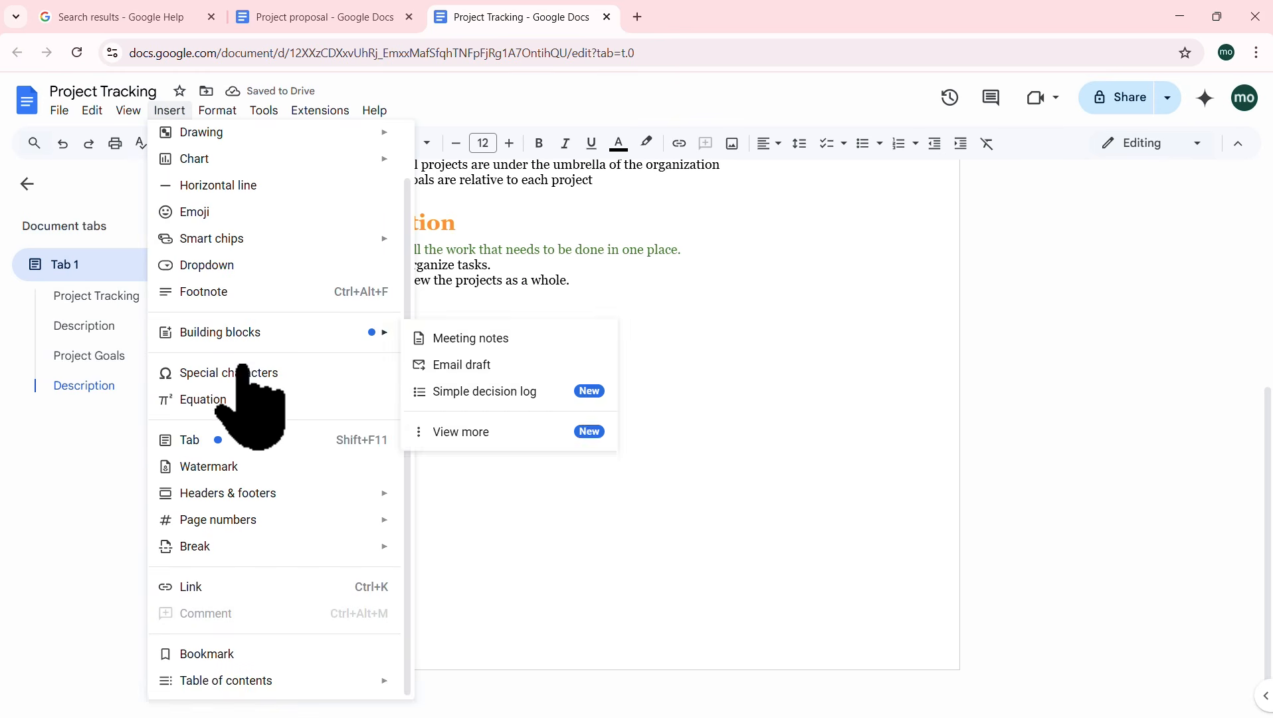
mouse_move(361, 547)
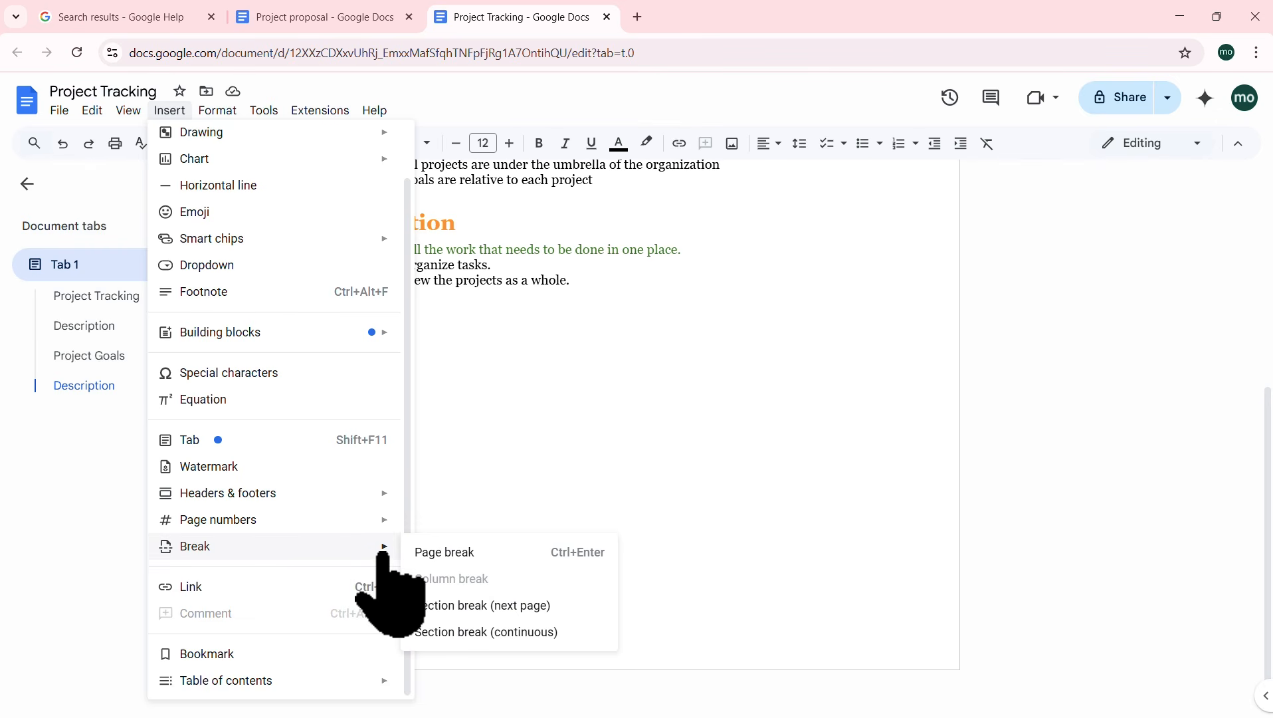
left_click(519, 608)
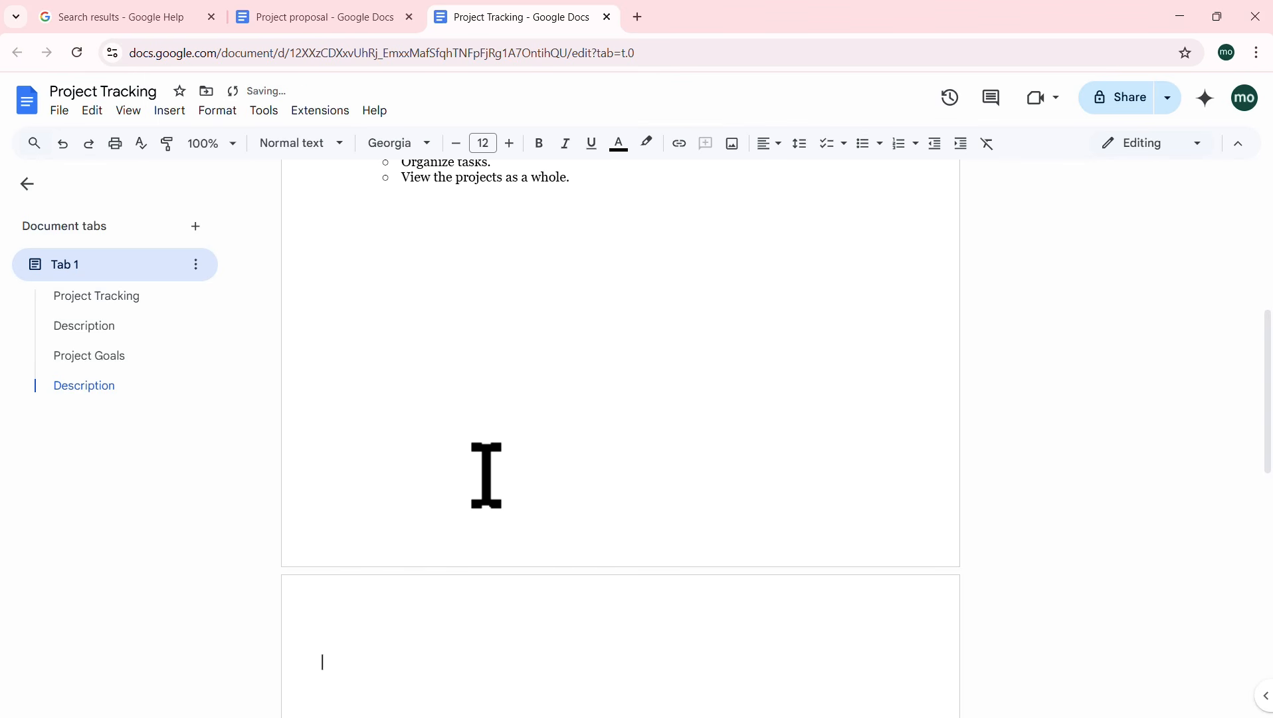
scroll(486, 475, "down", 10)
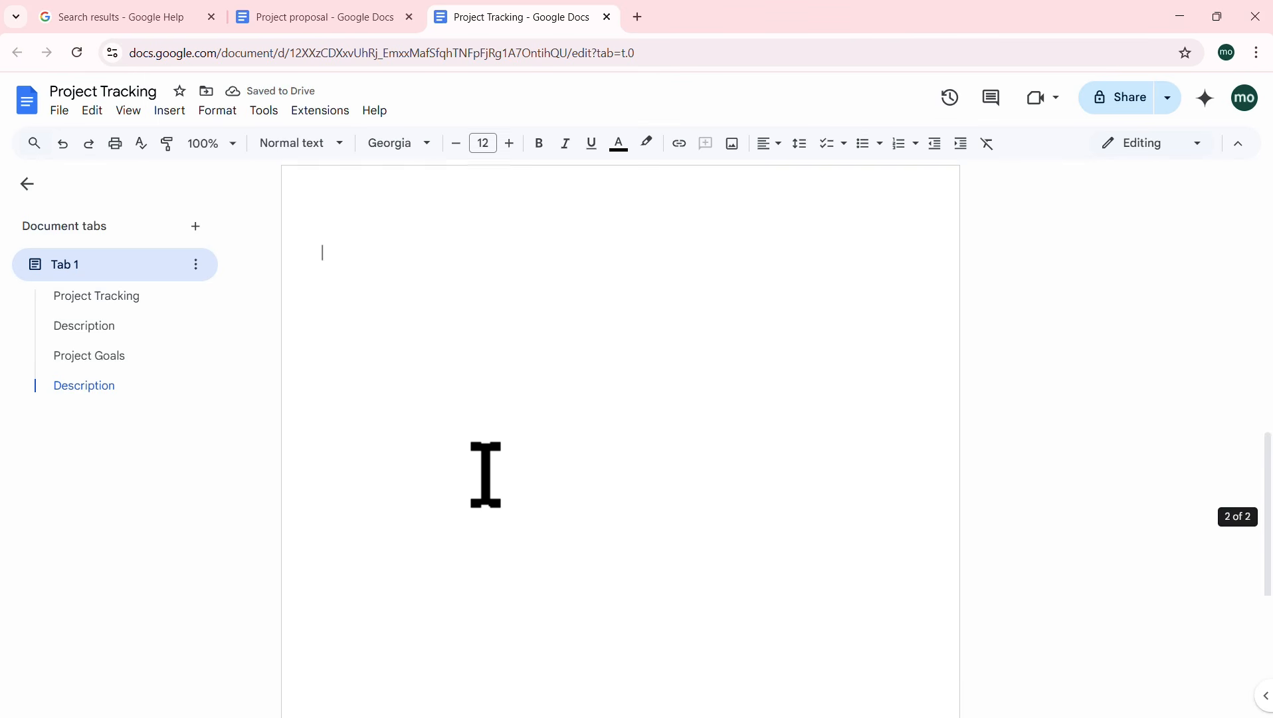
scroll(487, 474, "up", 5)
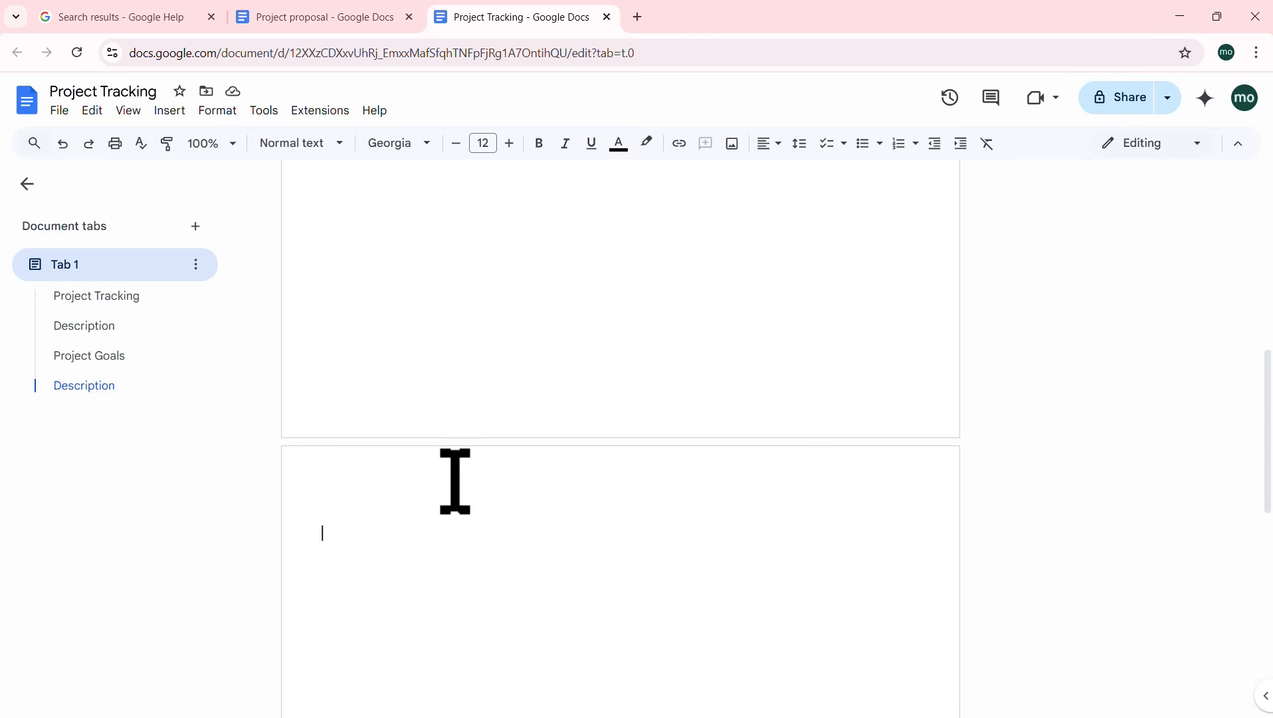
Step: Set only Section 2 to Landscape orientation in the page setup and check the layout of both pages
left_click(60, 110)
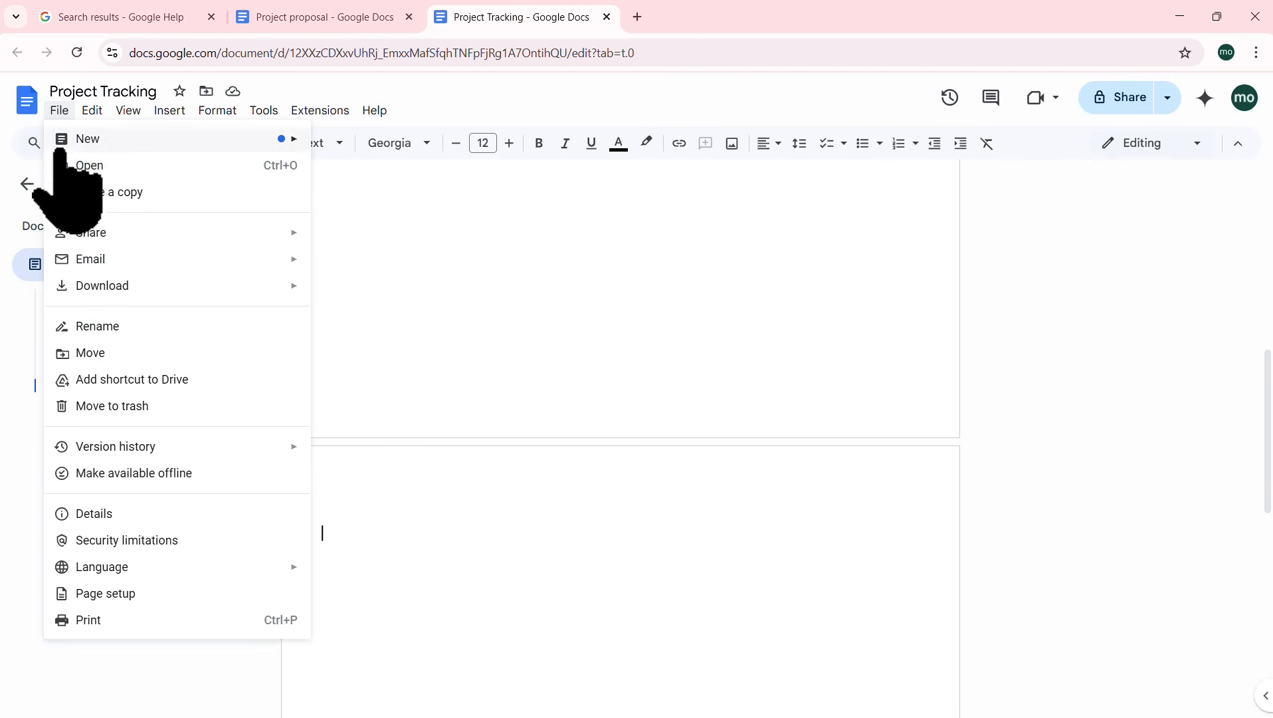
left_click(124, 593)
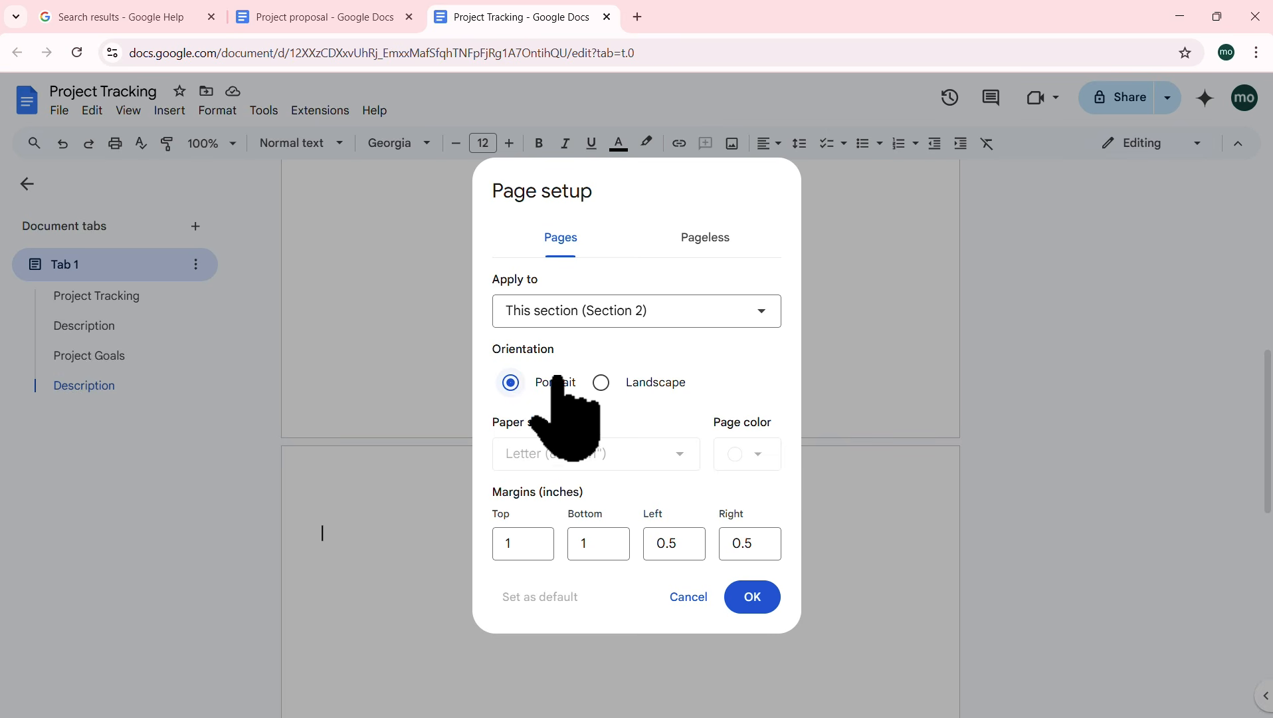
left_click(763, 311)
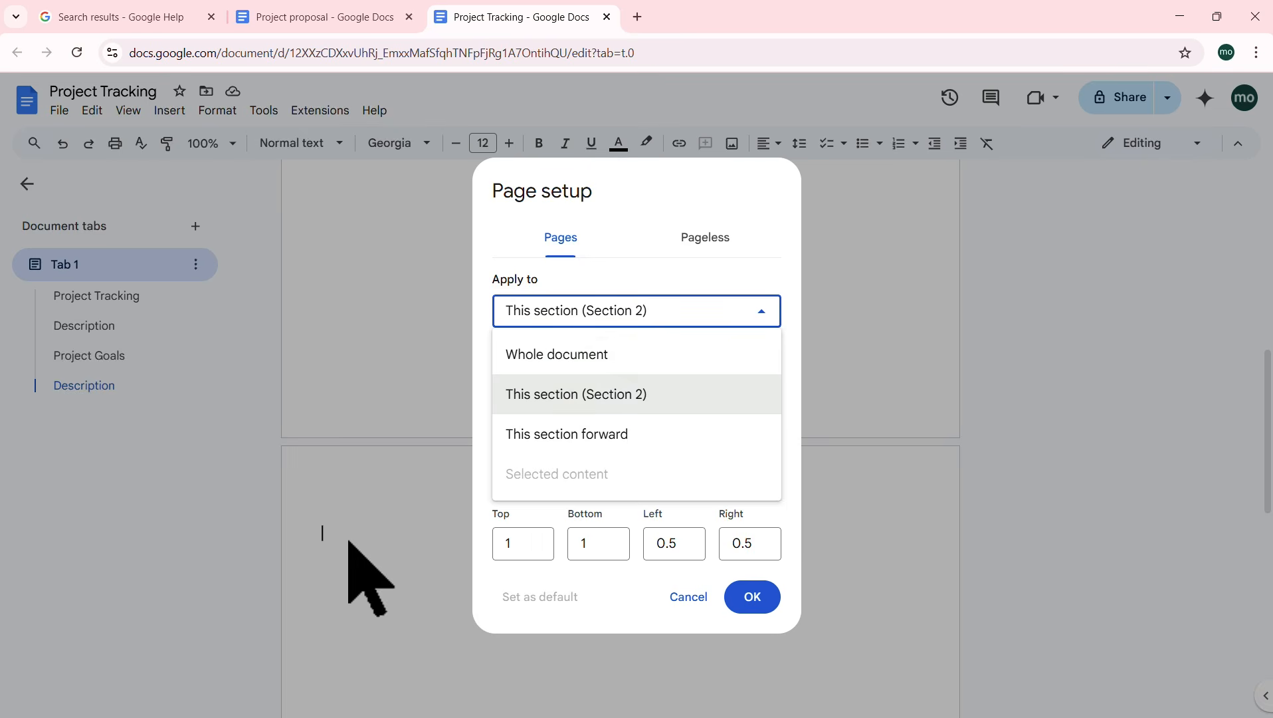
left_click(748, 272)
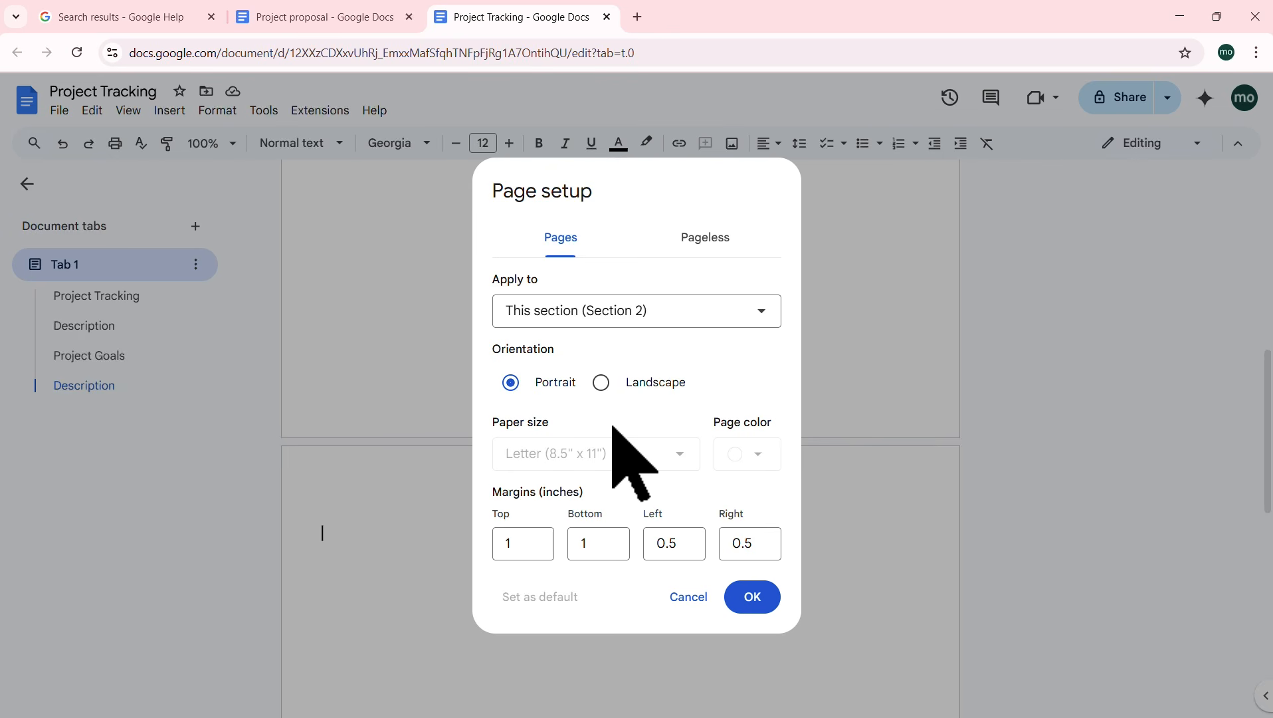
left_click(598, 391)
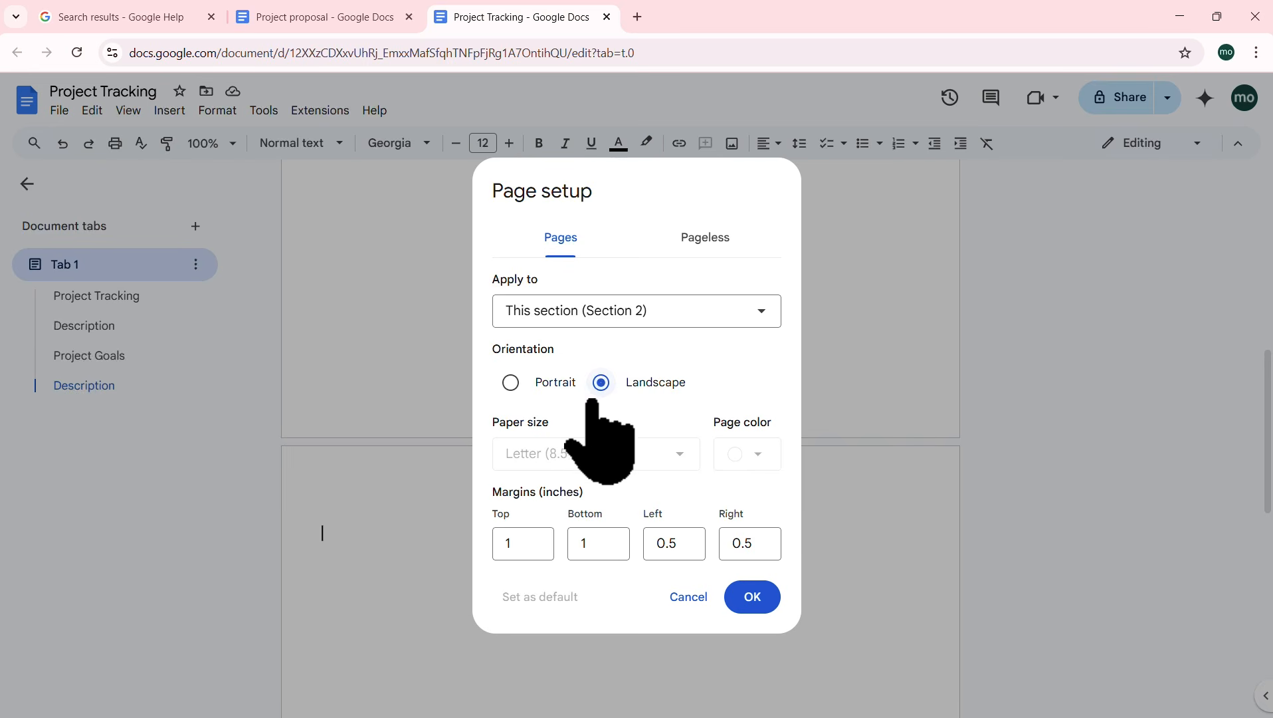
left_click(758, 599)
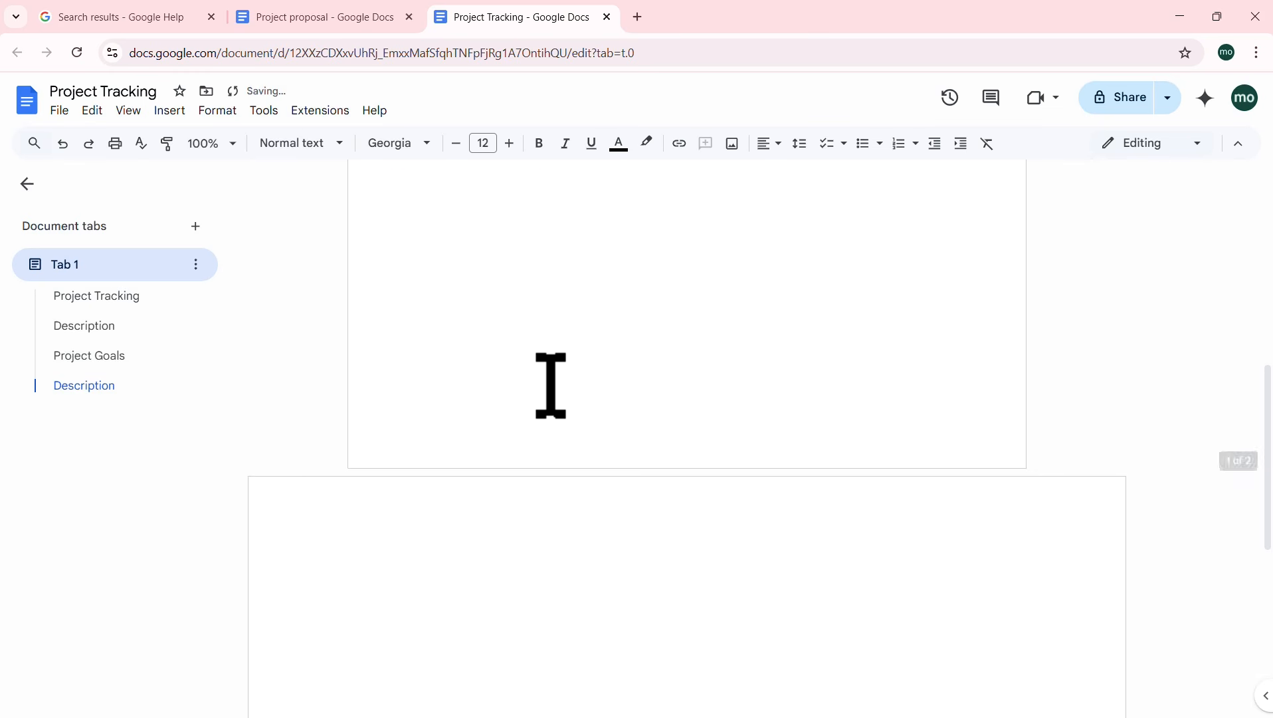
scroll(549, 384, "up", 5)
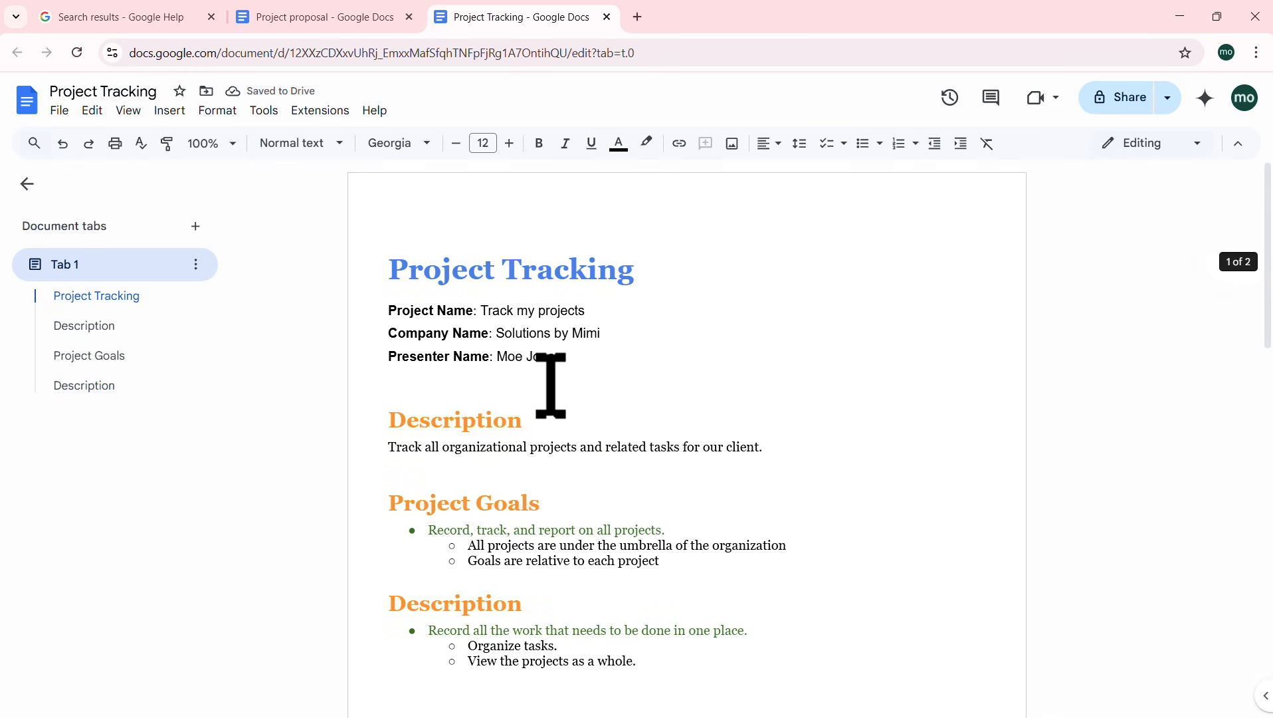
left_click(662, 240)
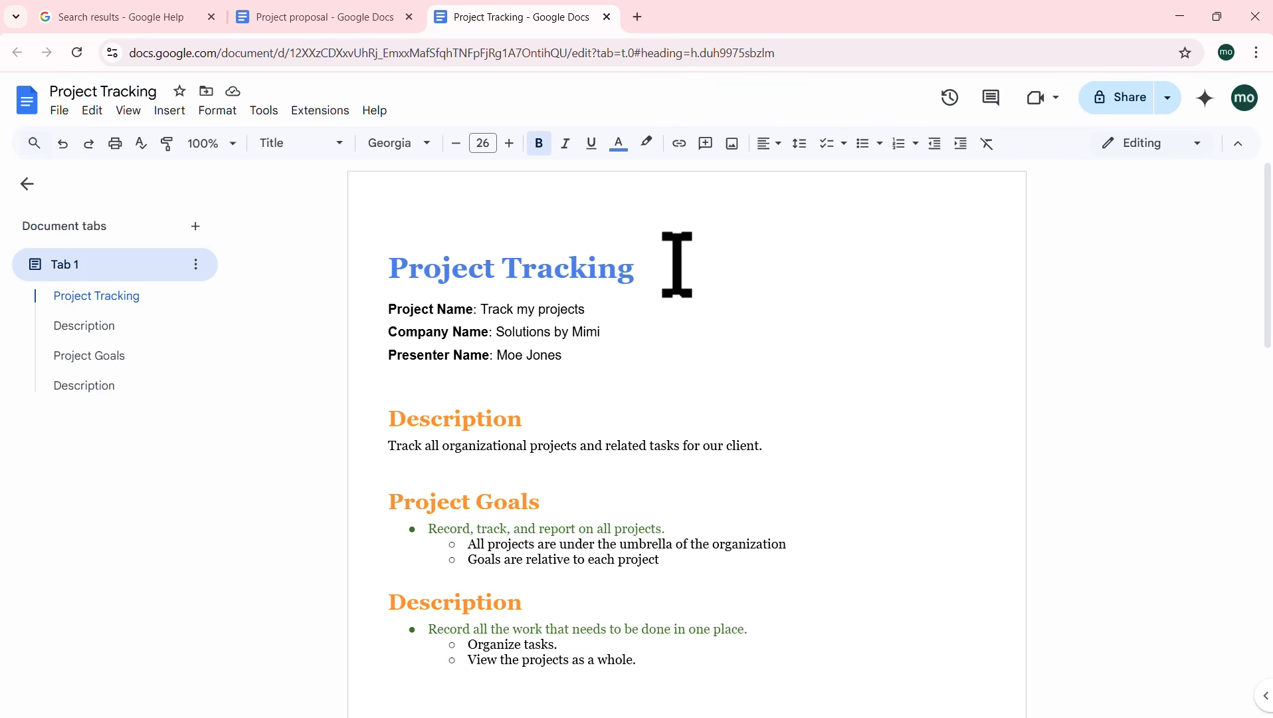
scroll(677, 264, "down", 10)
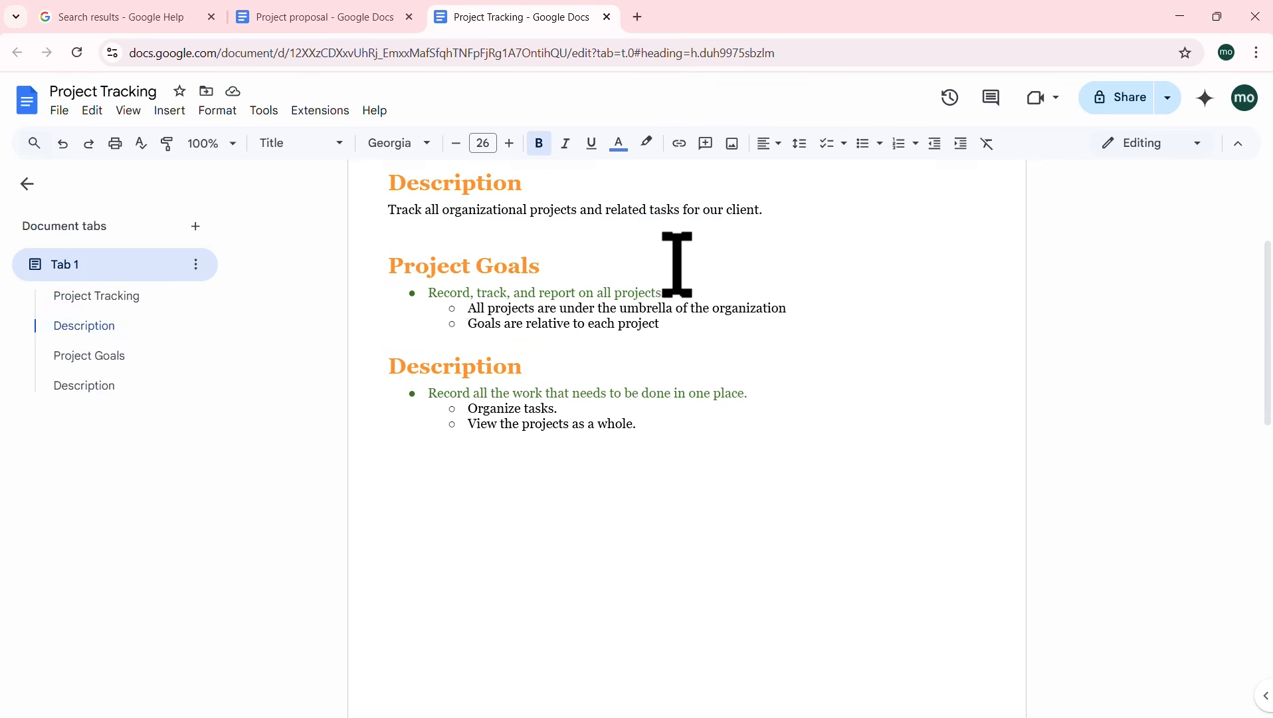
left_click(569, 424)
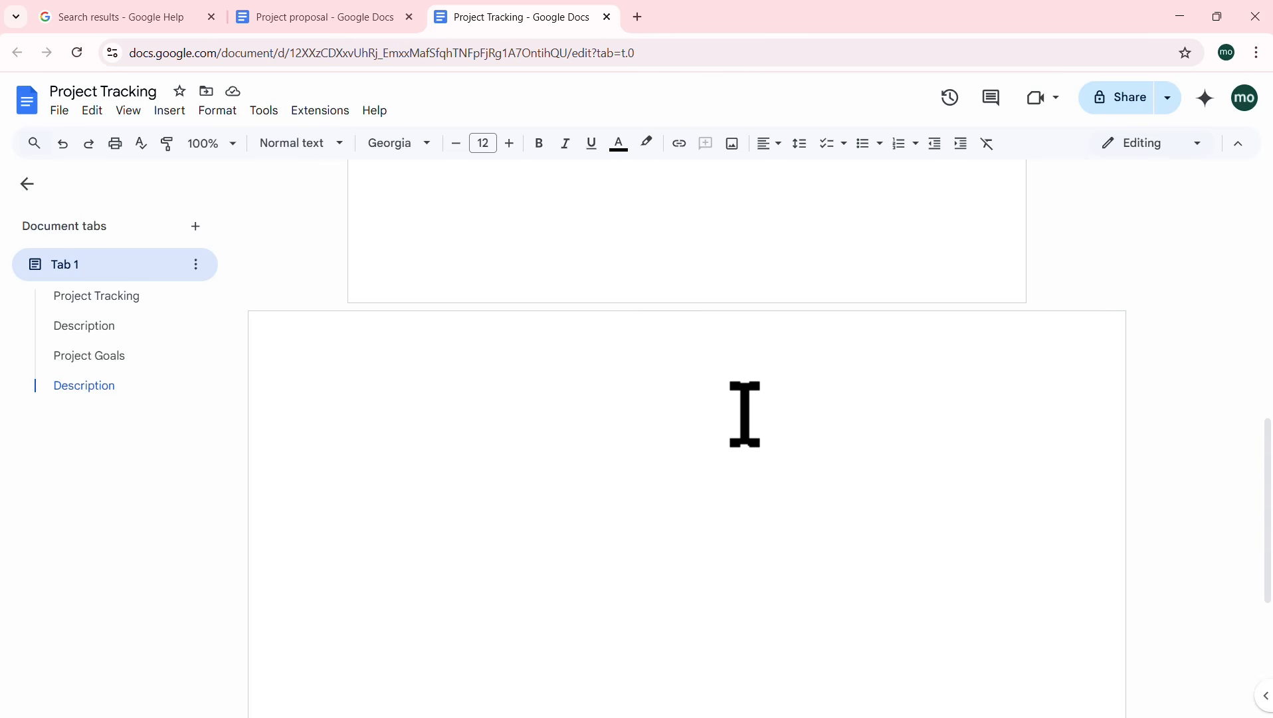
scroll(745, 413, "down", 5)
scroll(745, 413, "up", 5)
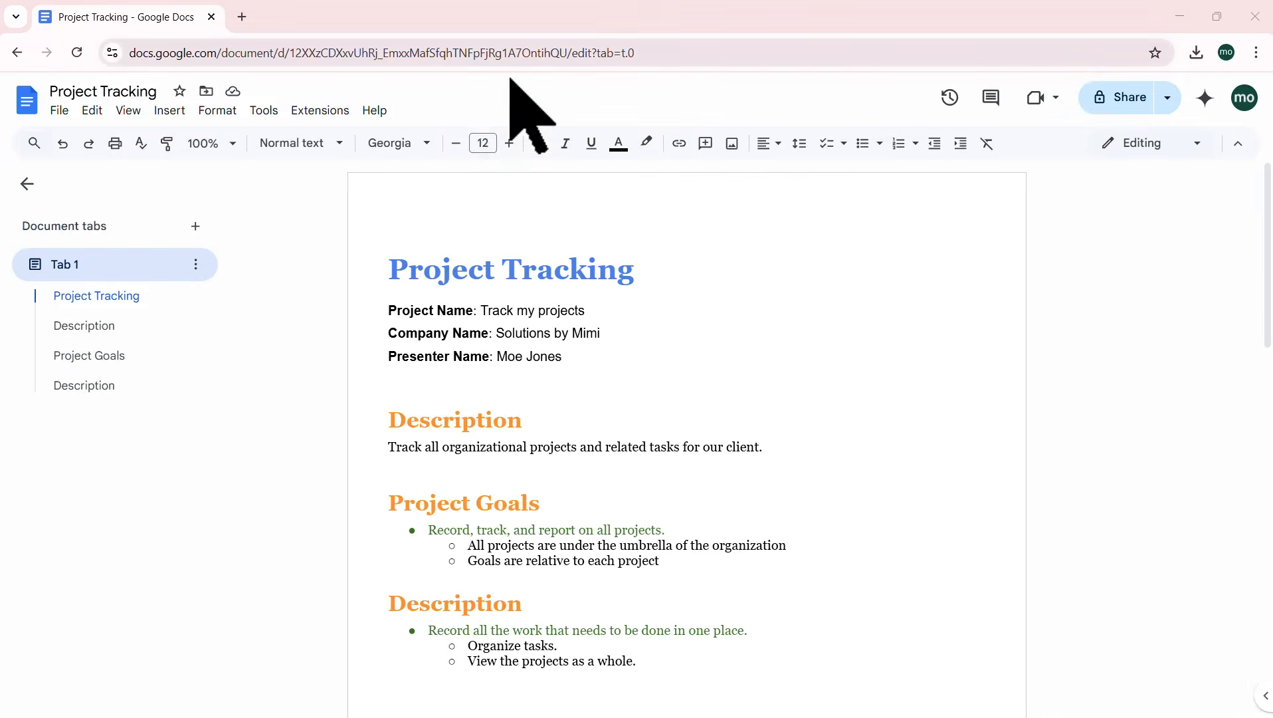
Step: Insert a header in the document and enter "Adding Content" in it on the Section 2 page
left_click(174, 112)
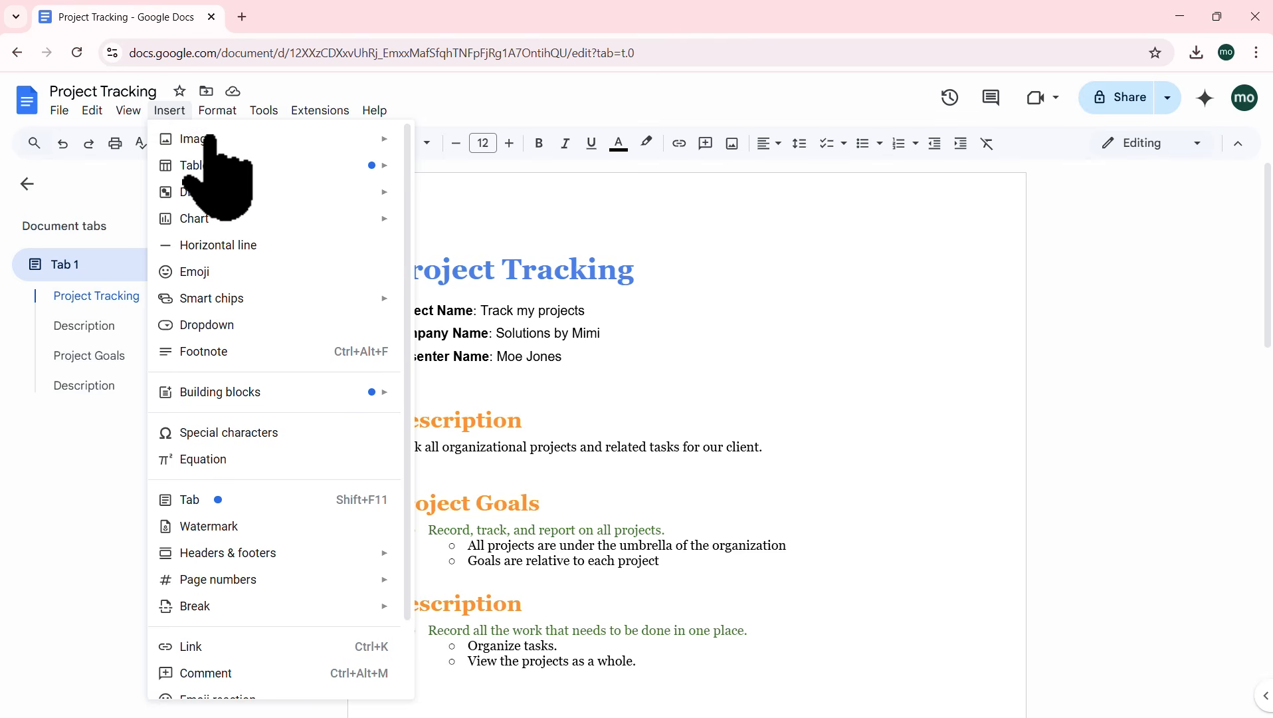
mouse_move(240, 143)
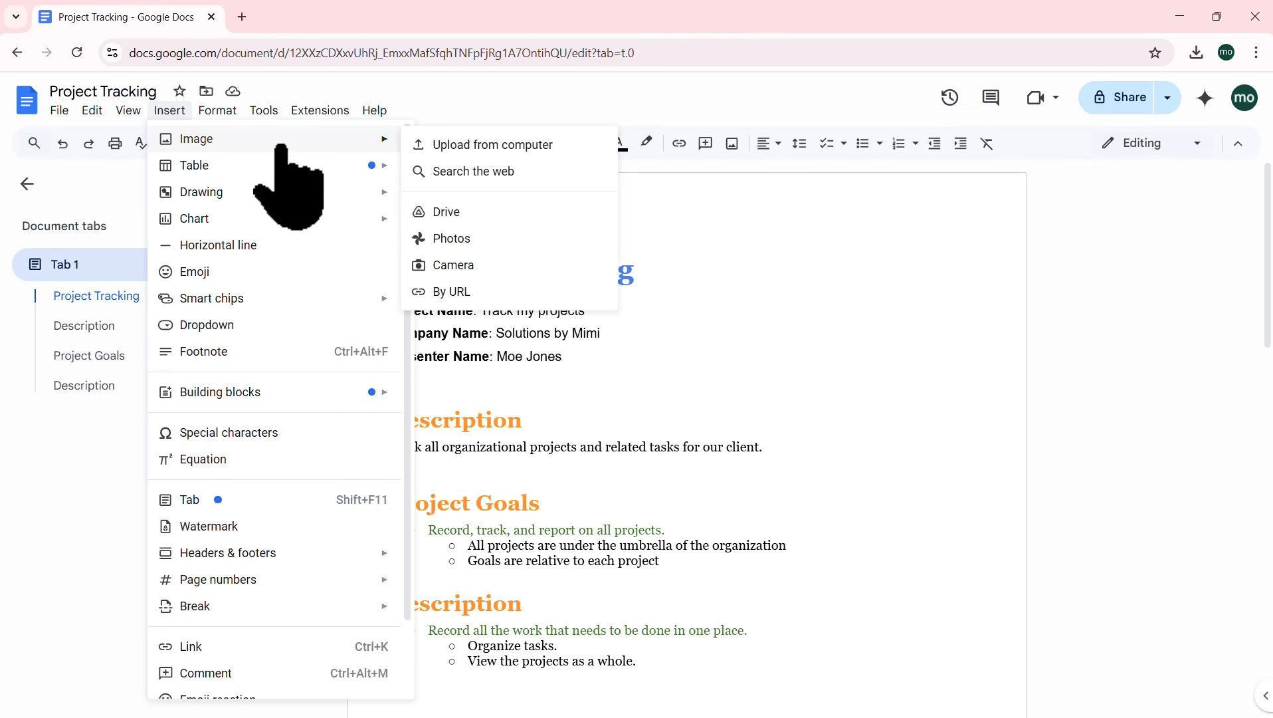
mouse_move(208, 164)
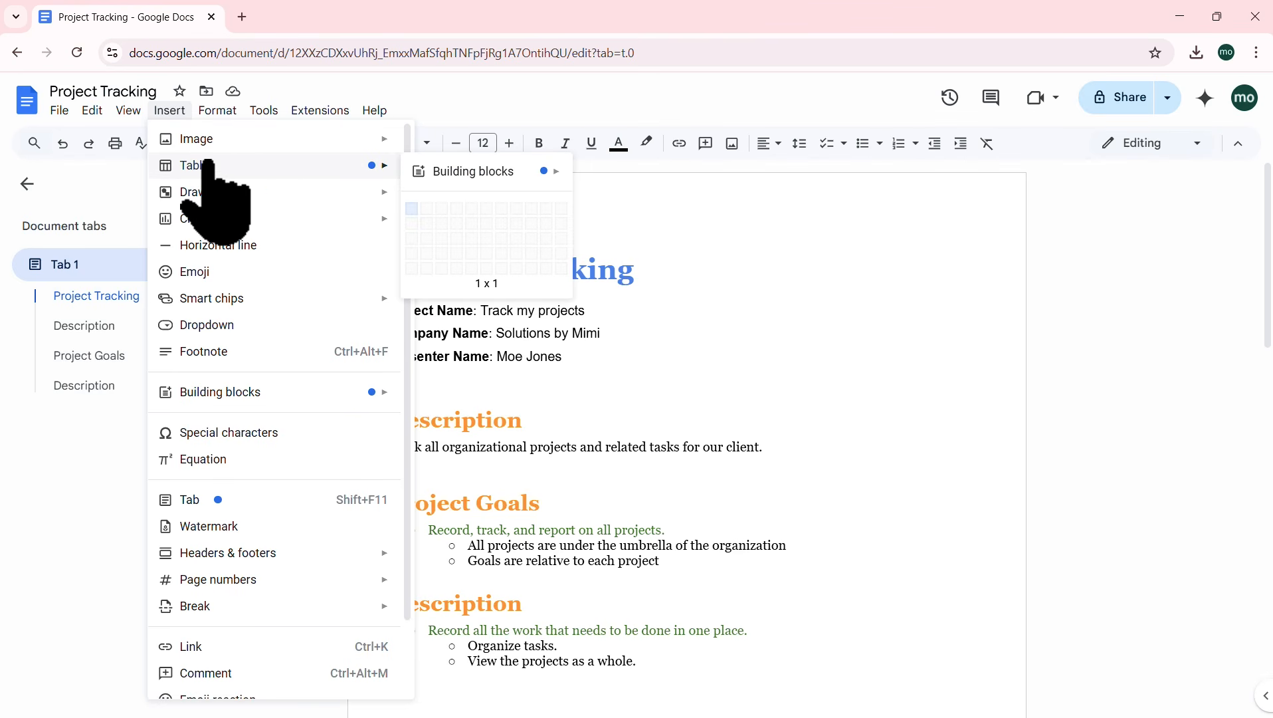
mouse_move(236, 220)
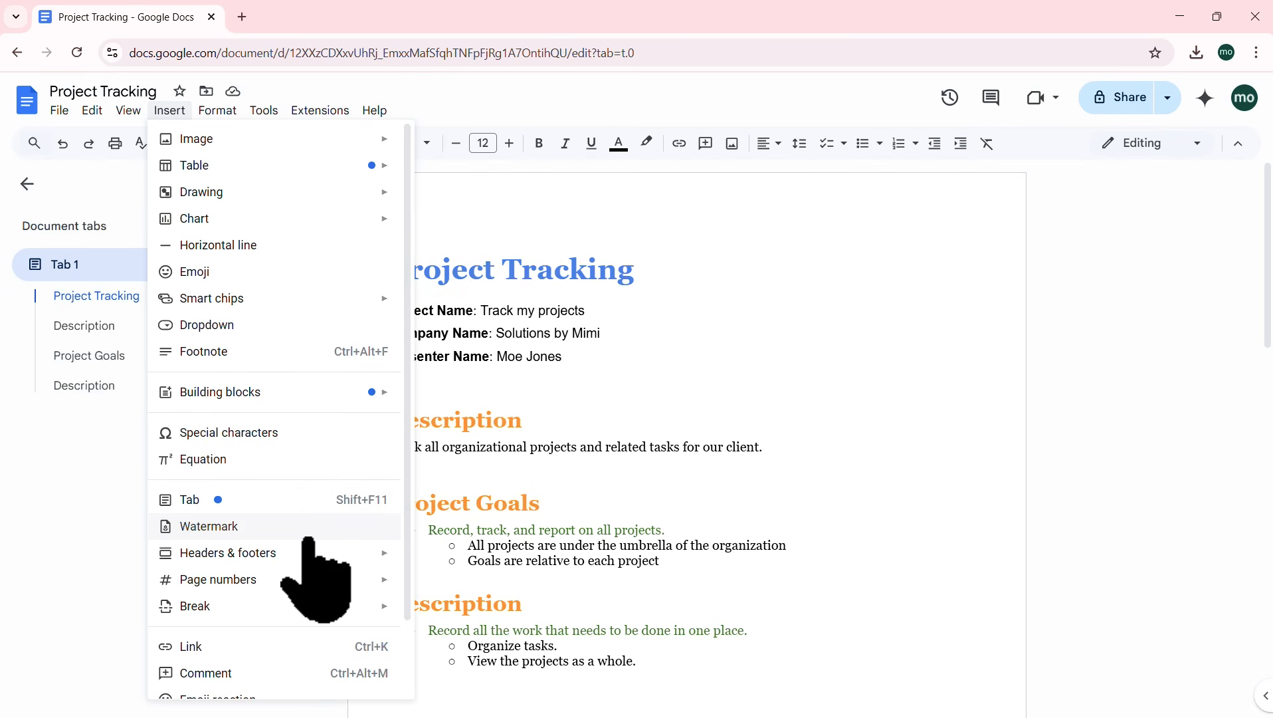
mouse_move(298, 553)
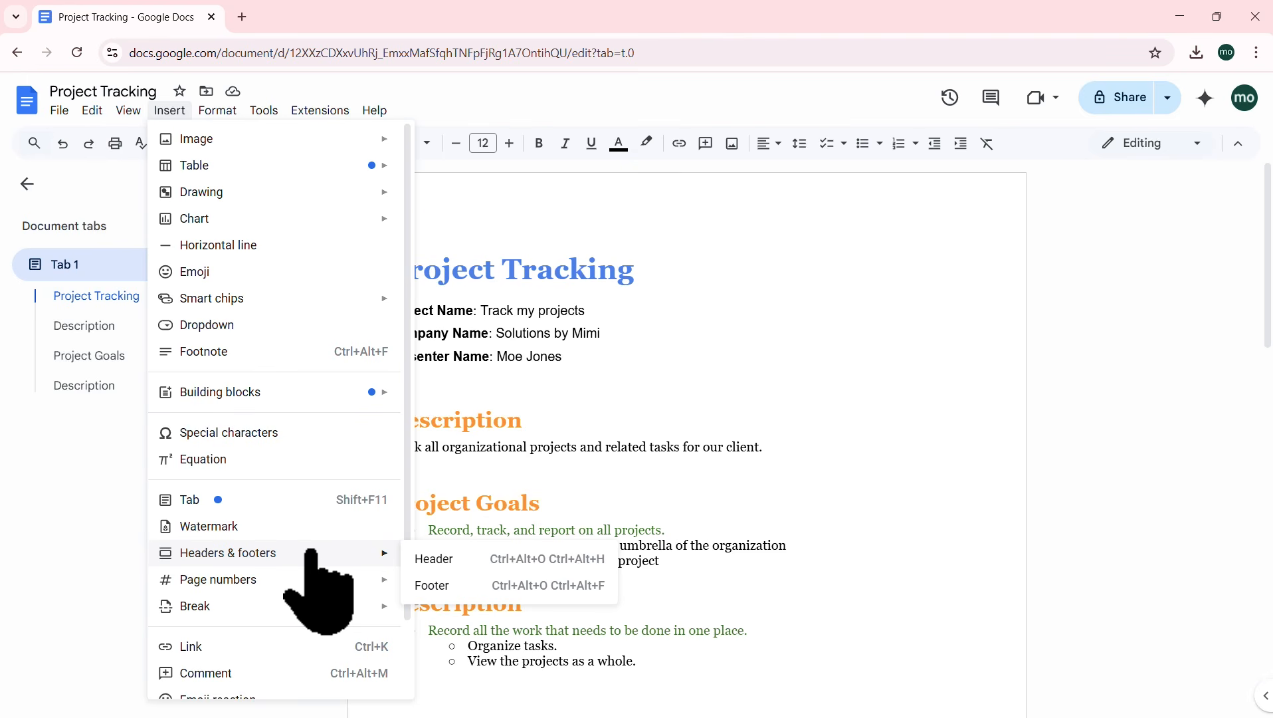
left_click(450, 558)
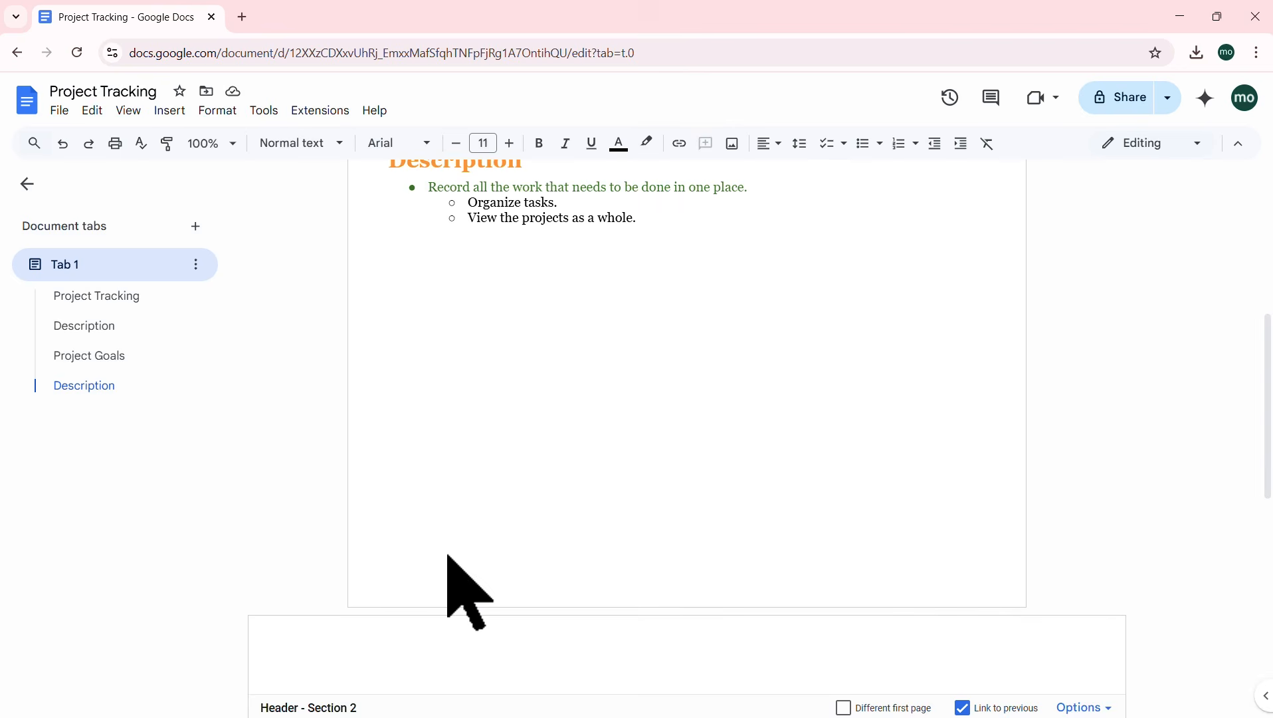
scroll(403, 637, "down", 2)
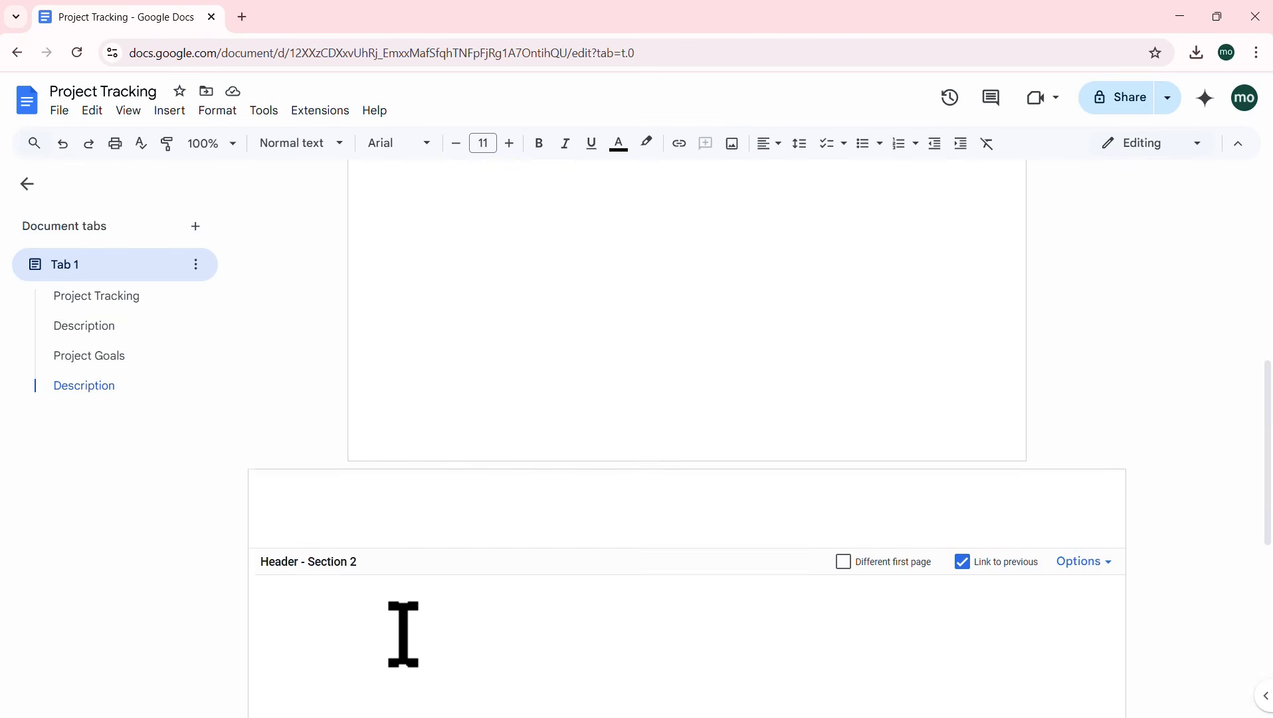
scroll(403, 635, "down", 3)
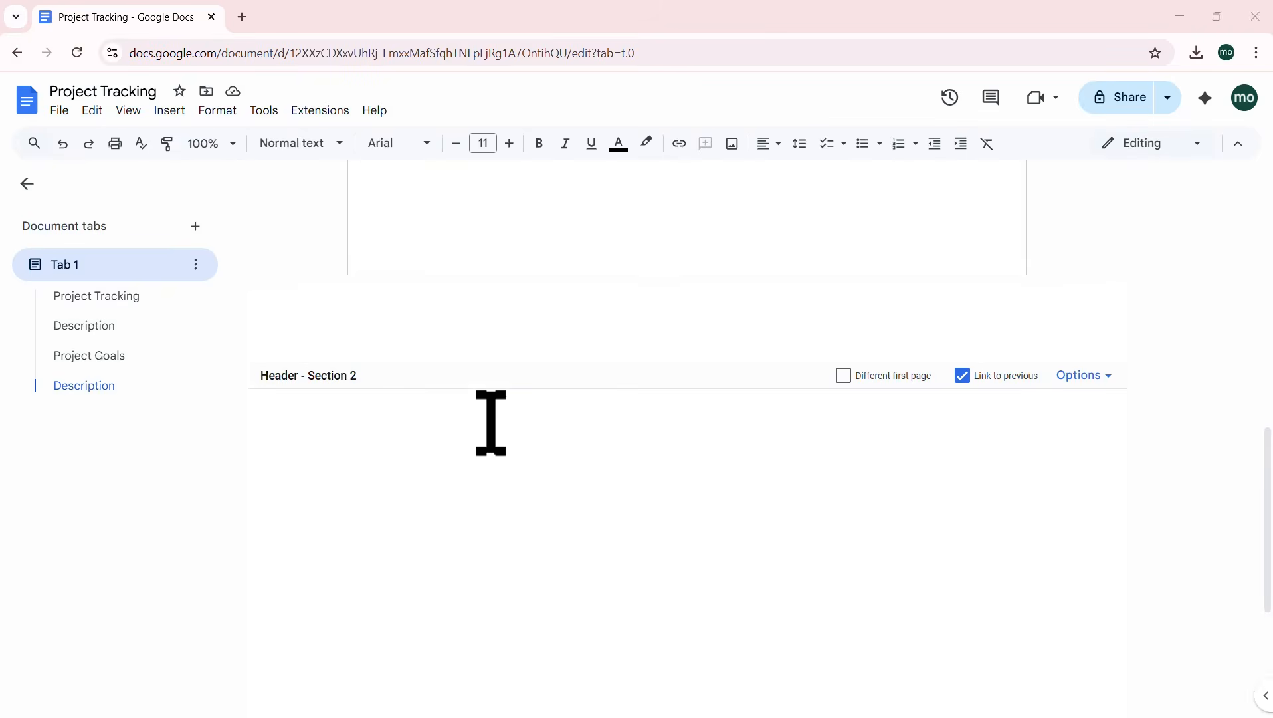
mouse_move(251, 282)
left_mouse_down()
mouse_move(836, 401)
mouse_move(1122, 364)
left_mouse_up()
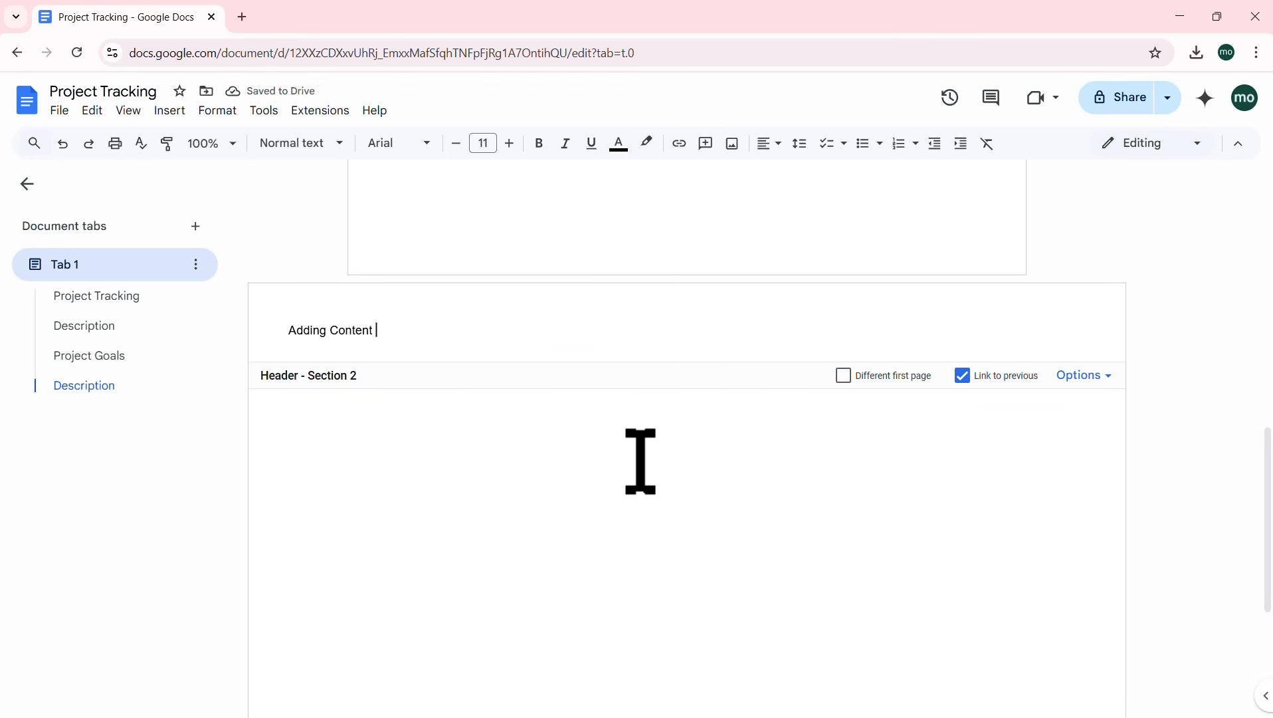
Step: Add the text "Tables" to the body of the second page and reopen the Section 2 header for editing
key("Escape")
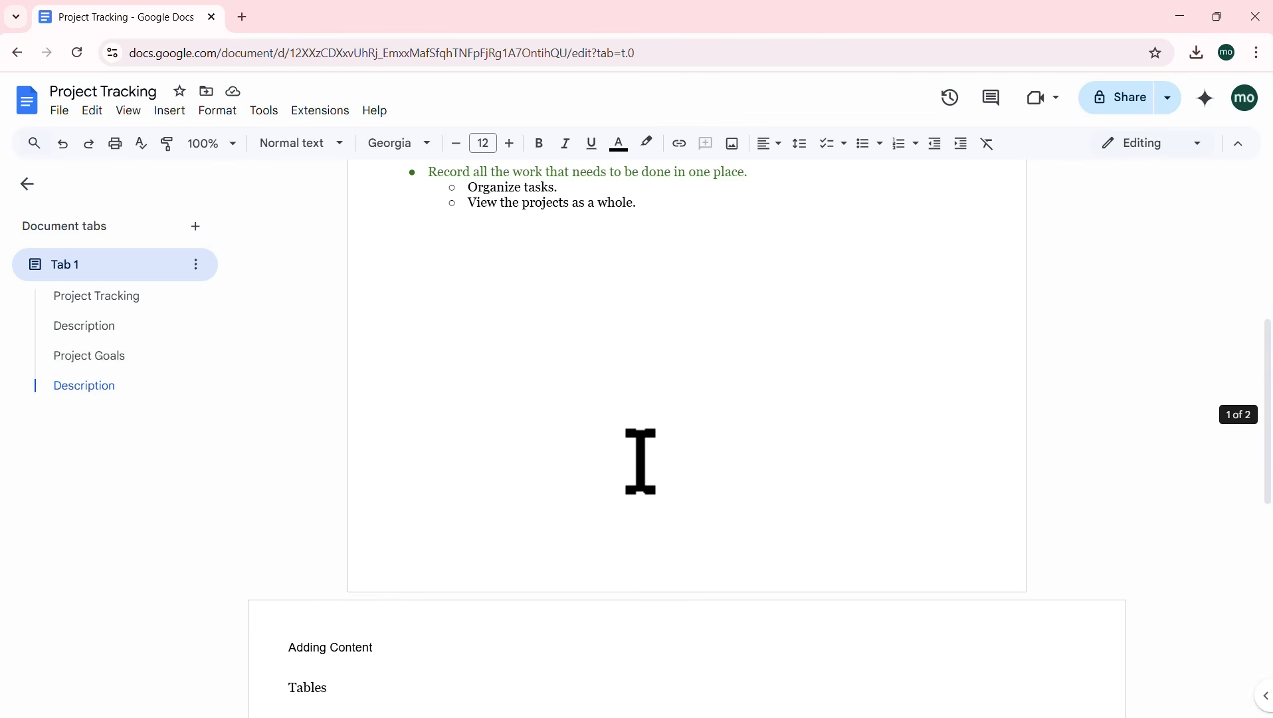
scroll(641, 461, "down", 4)
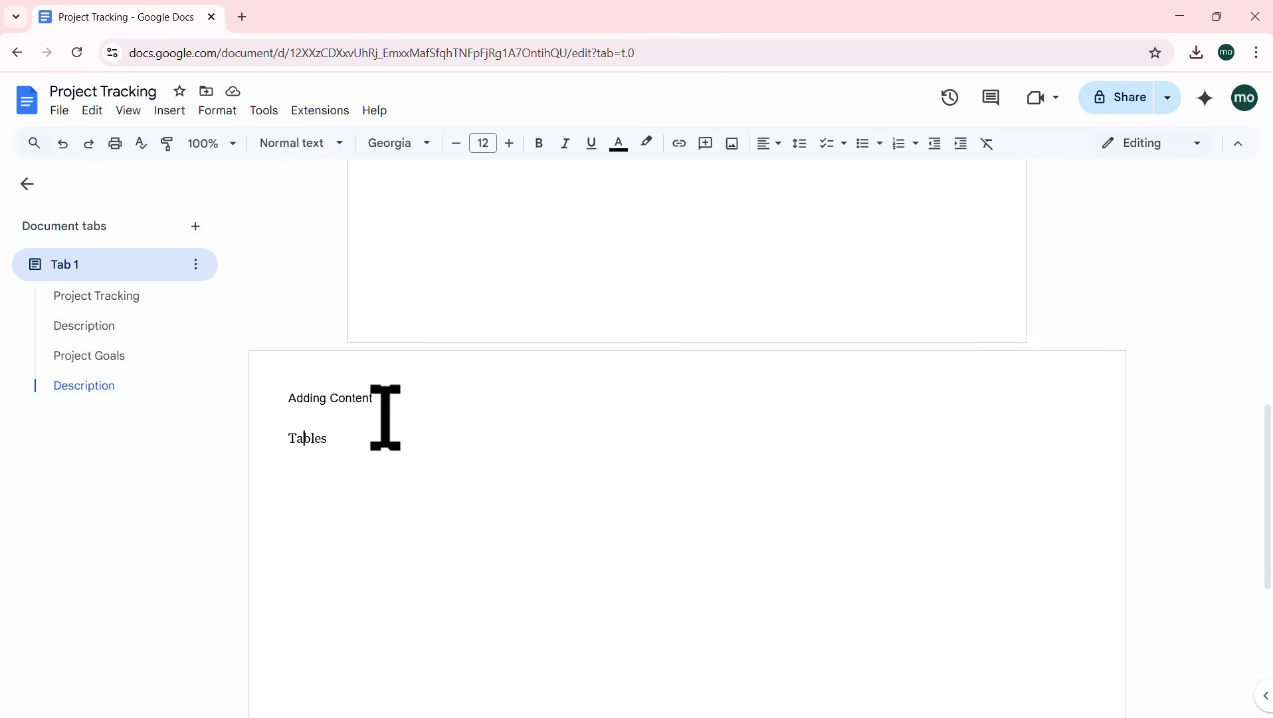
double_click(417, 376)
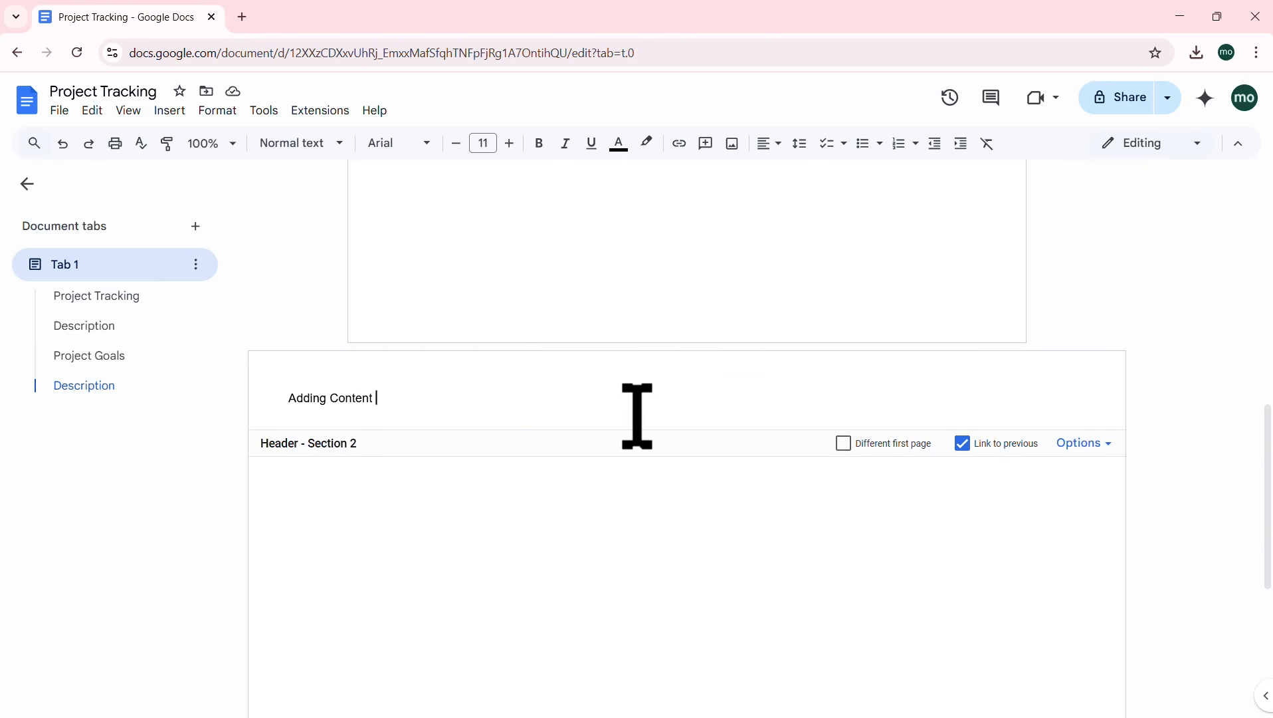
Step: Close the header editing and insert a page break below "Tables" on the second page to start a third page
left_click(448, 478)
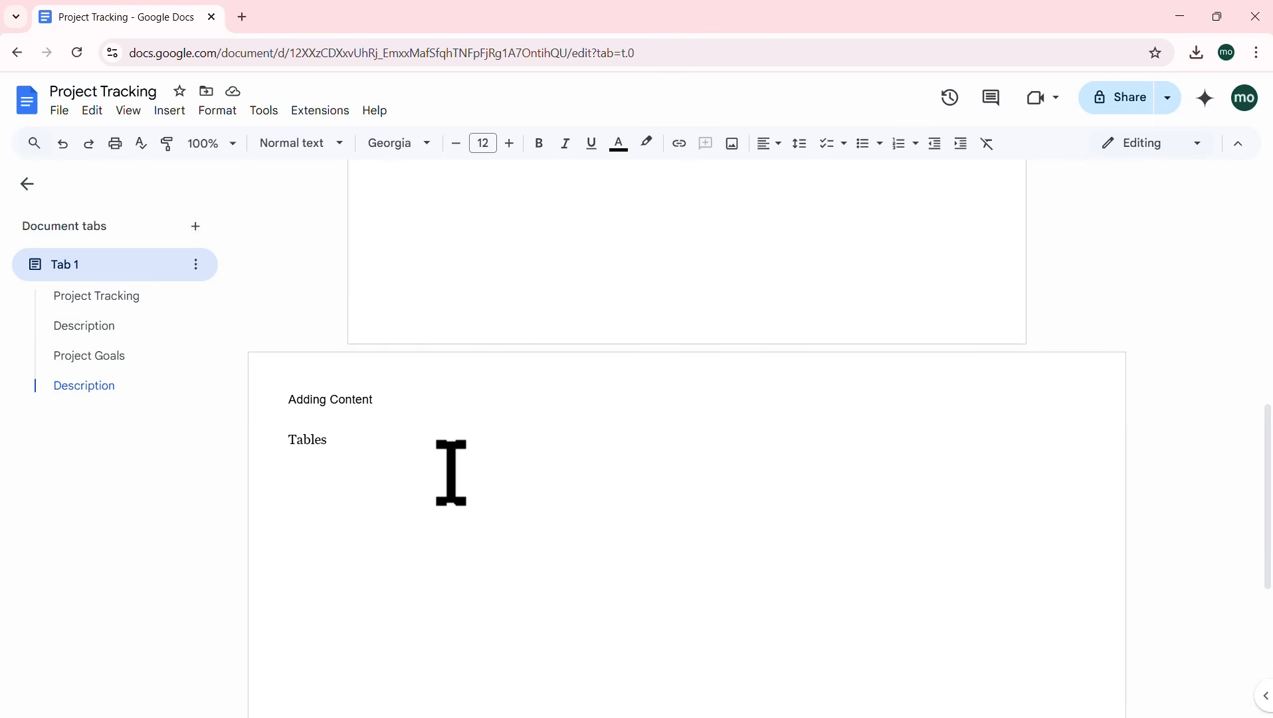
scroll(451, 473, "up", 10)
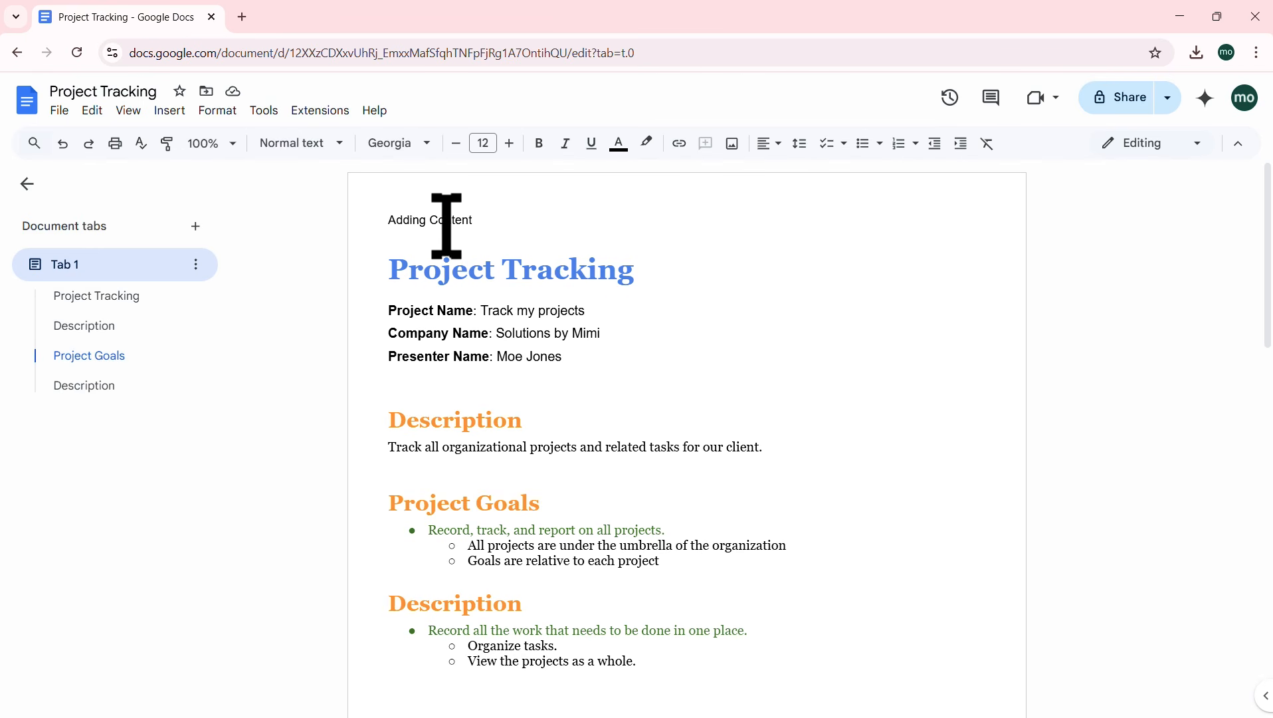
scroll(528, 386, "down", 8)
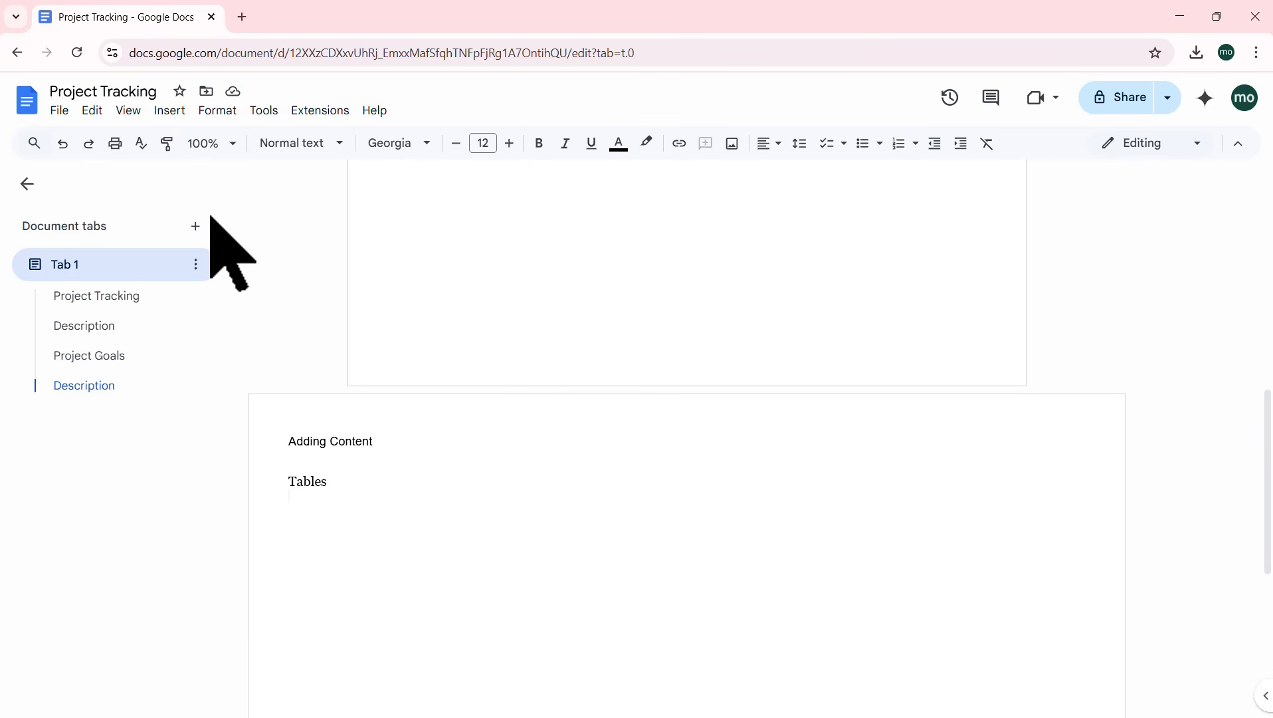
left_click(166, 115)
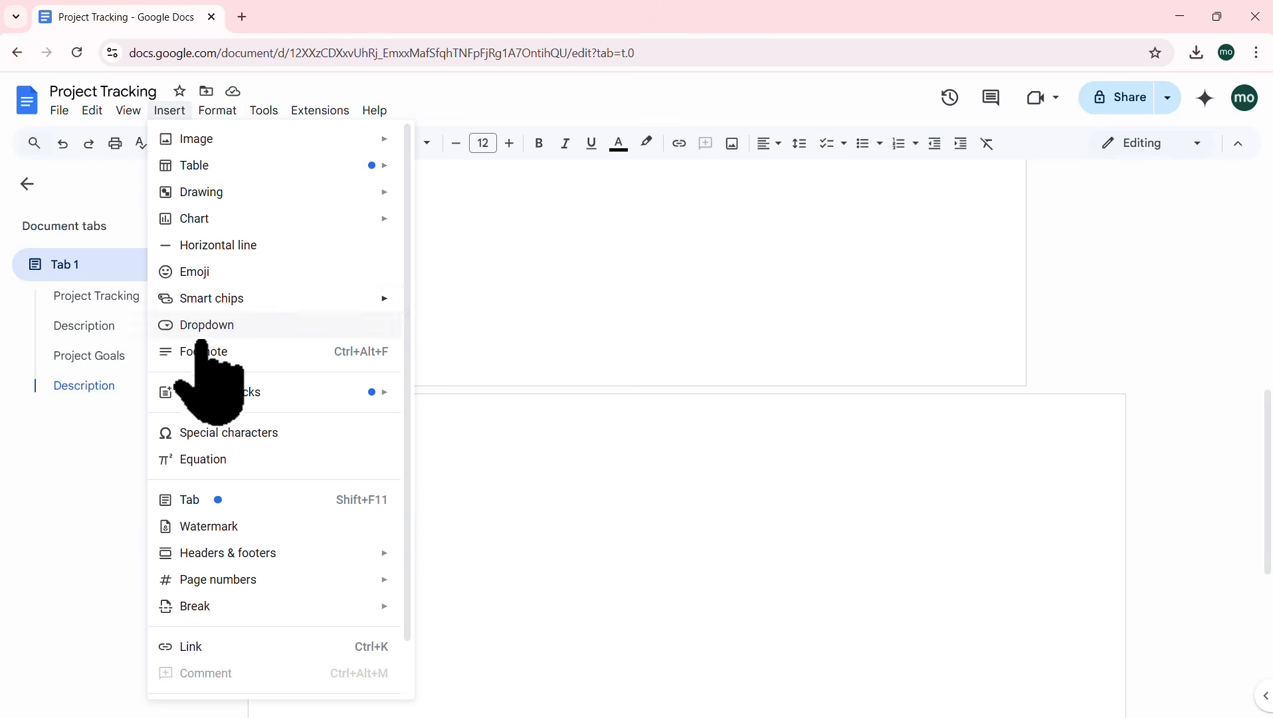
mouse_move(376, 615)
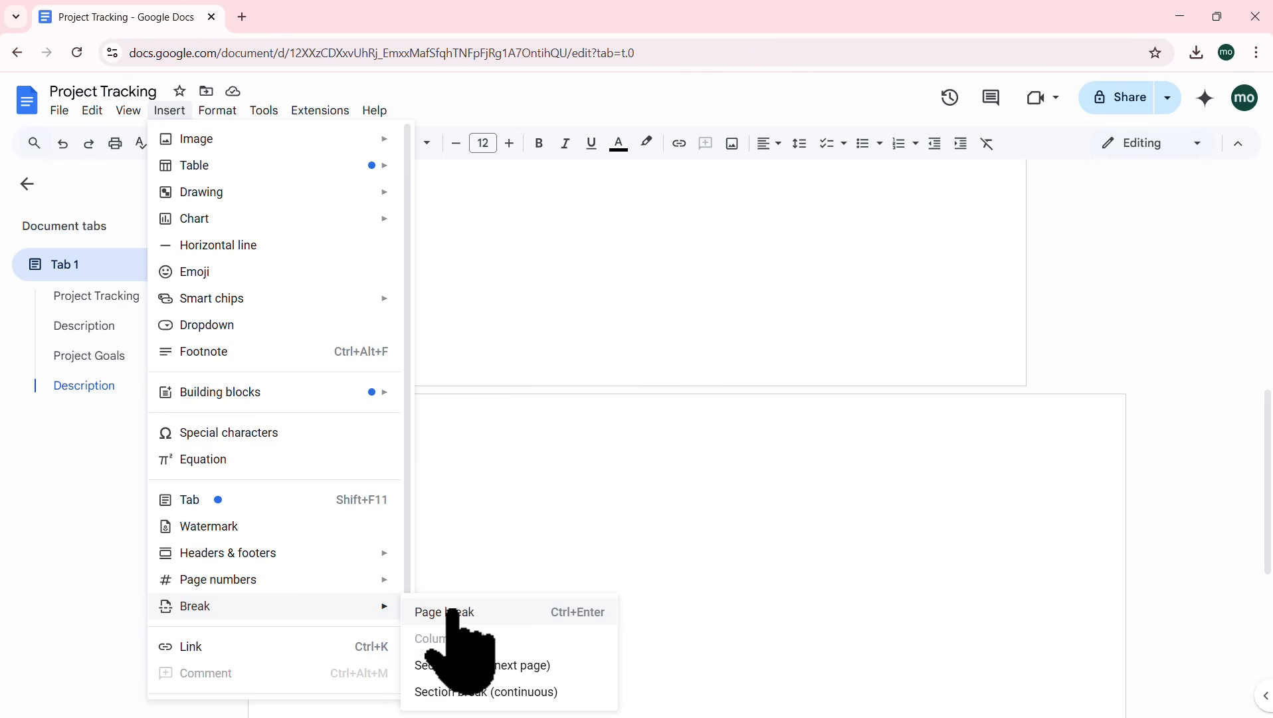
left_click(452, 610)
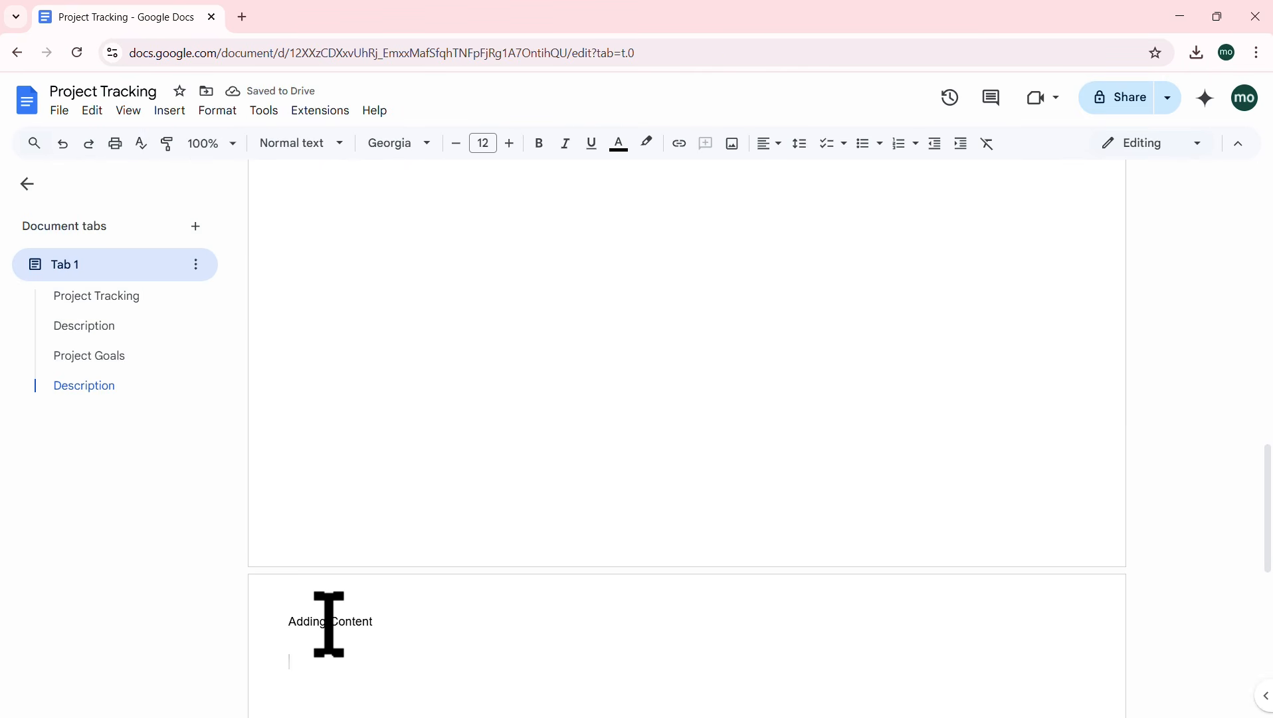
scroll(437, 473, "down", 4)
type("Tables")
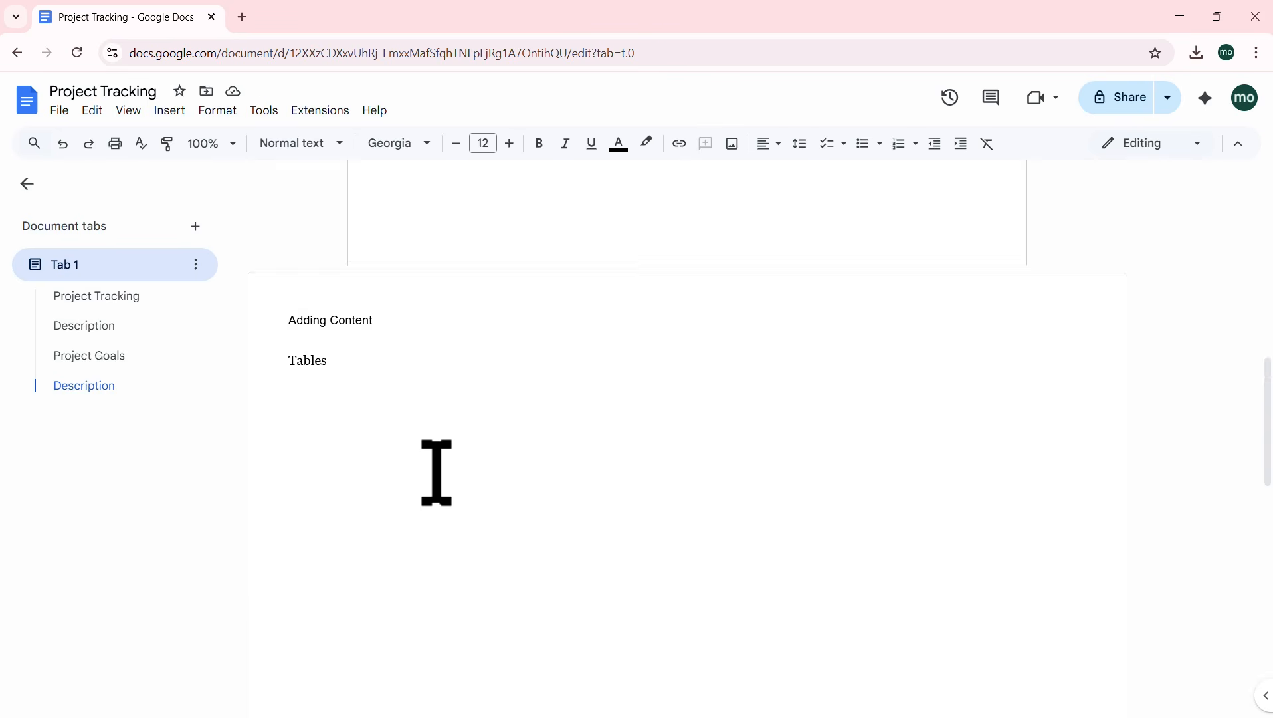
Step: Center the "Adding Content" text in the Section 1 header, make it italic, and check the header on the second page
scroll(437, 473, "up", 7)
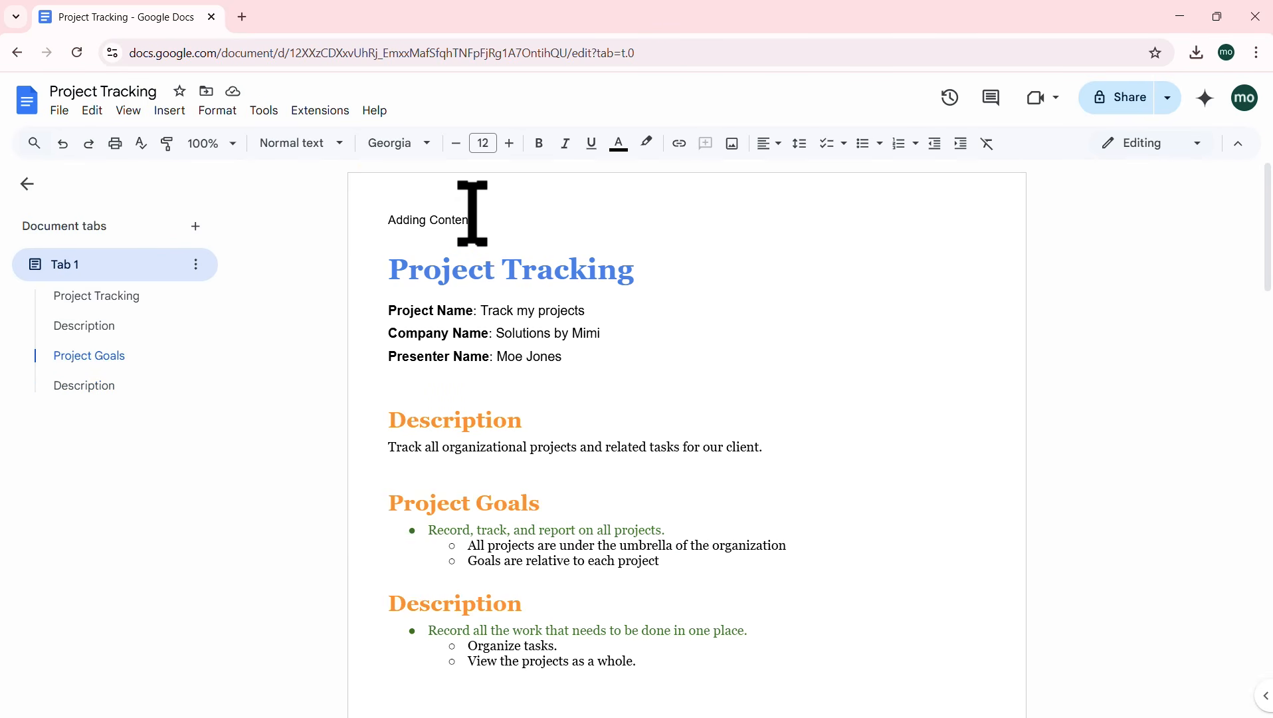
left_click(472, 214)
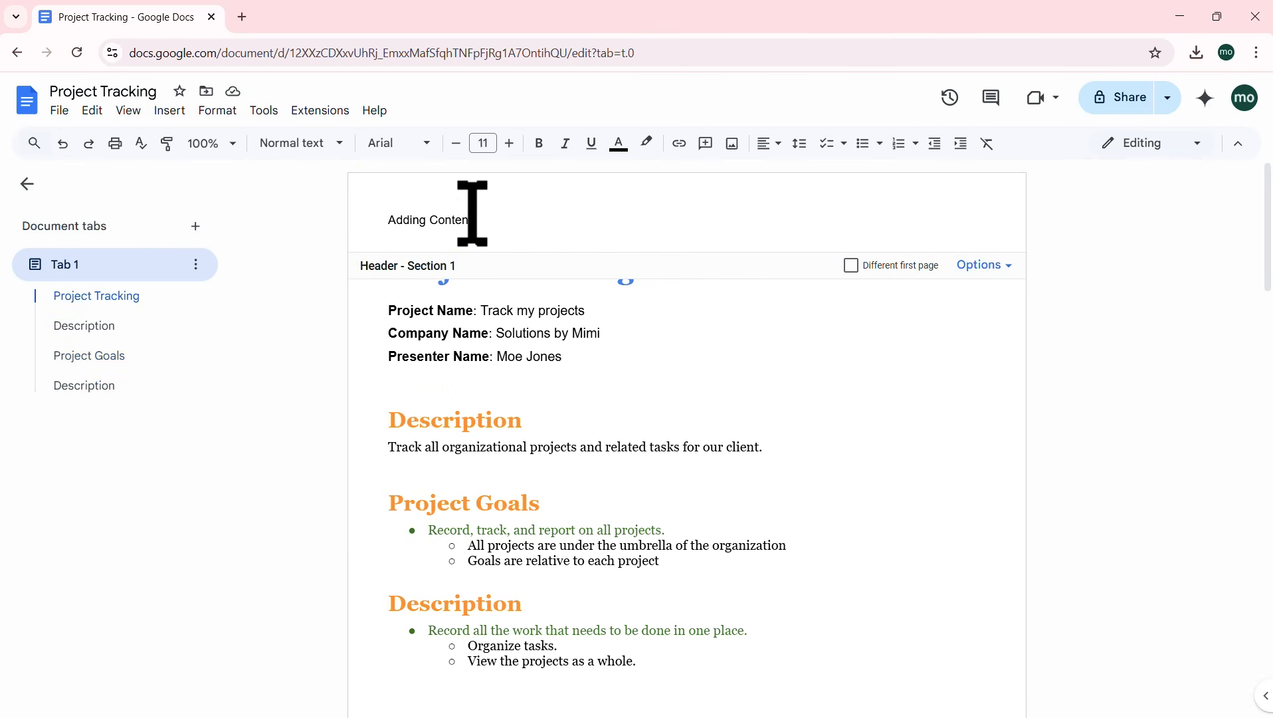
left_click(774, 144)
left_click(792, 174)
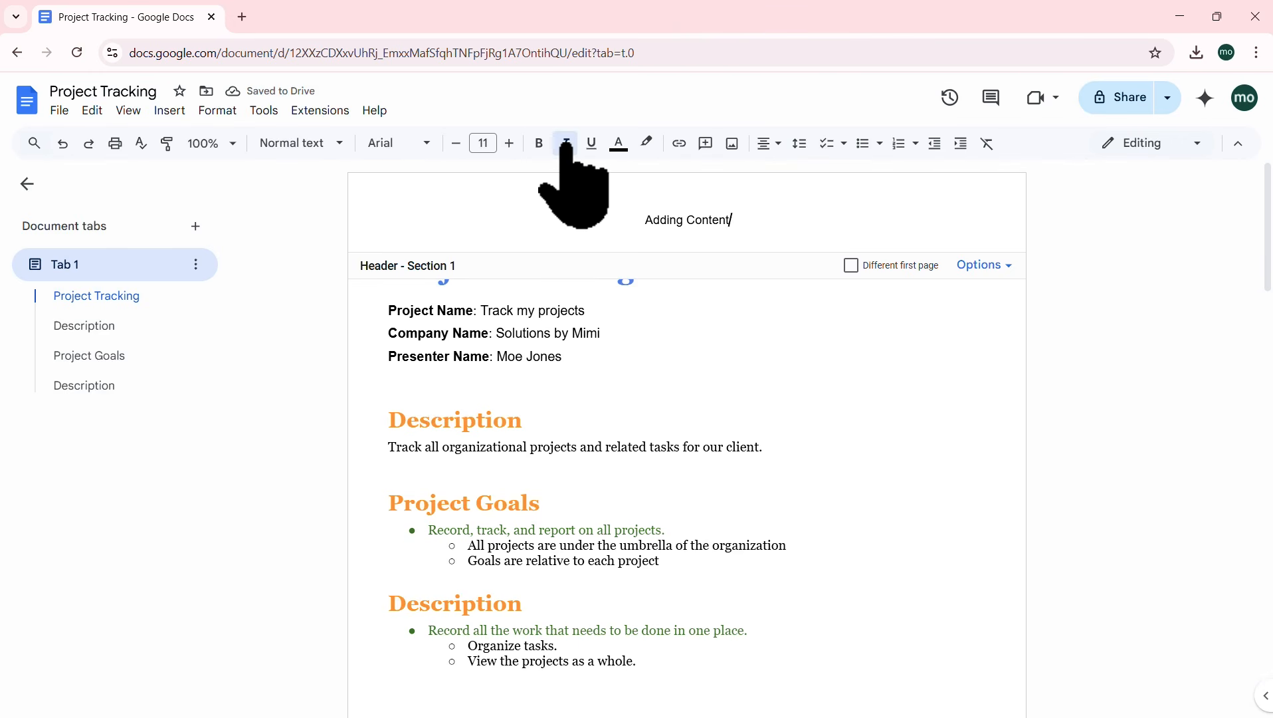
left_click_drag(736, 220, 643, 220)
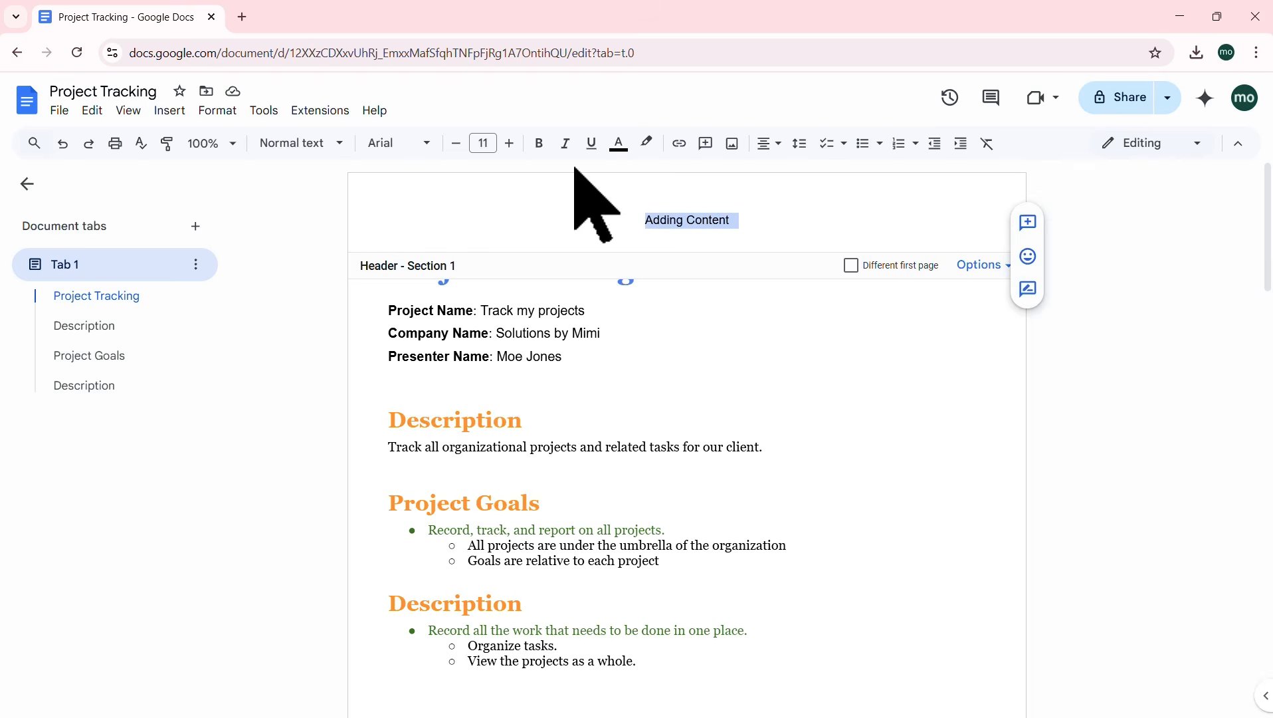
left_click(566, 143)
left_click(640, 417)
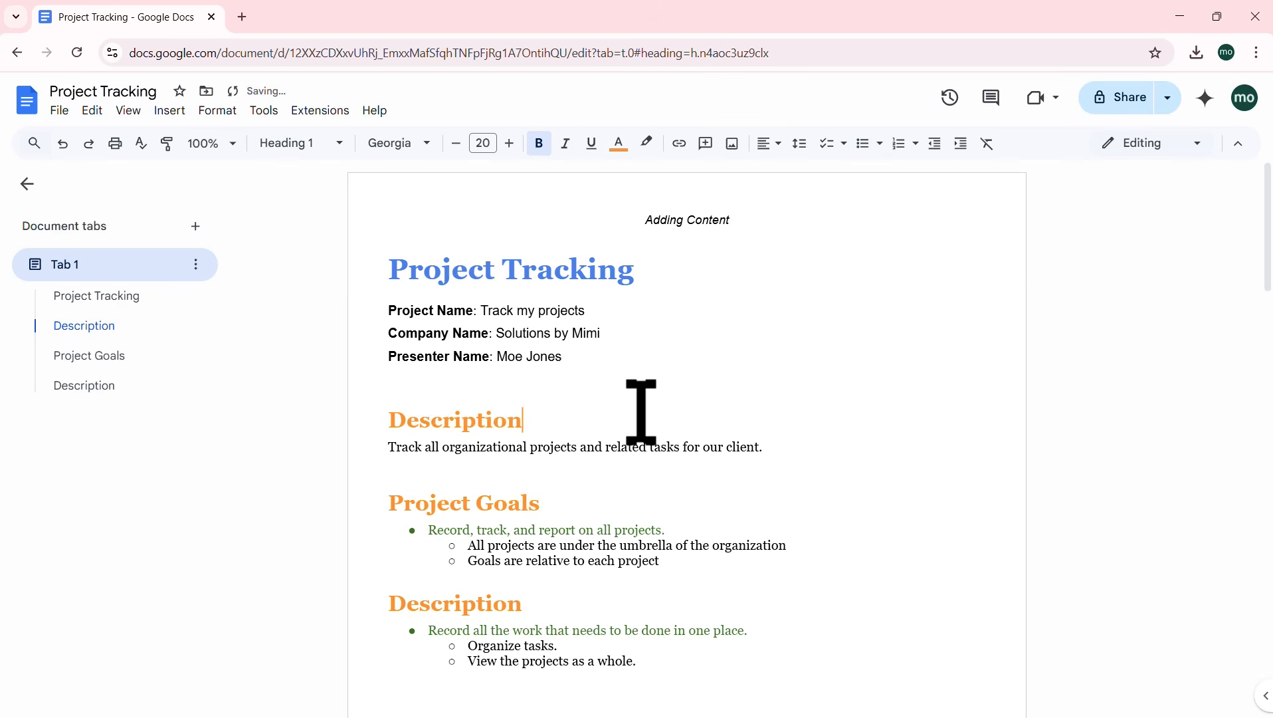
scroll(675, 226, "down", 10)
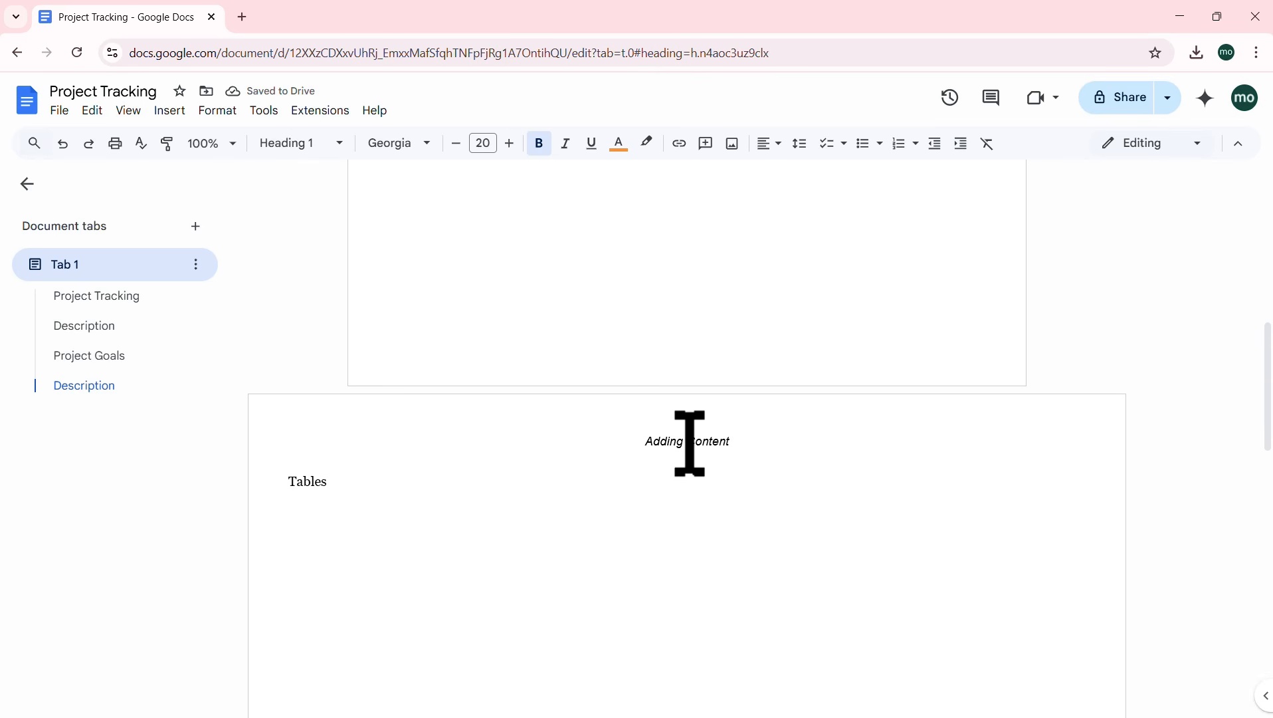
Step: Replace the "Adding Content" header text with page numbers starting on the first page, right-align them, and check the following pages
scroll(685, 444, "up", 10)
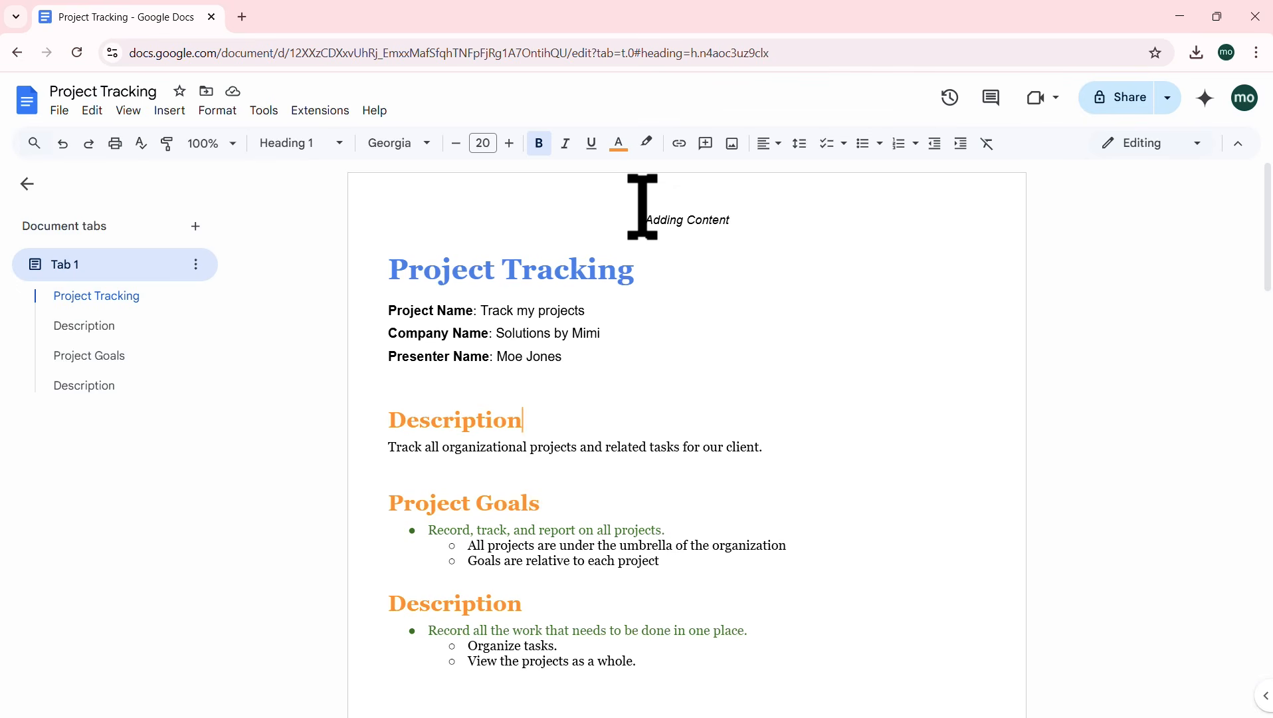
triple_click(643, 206)
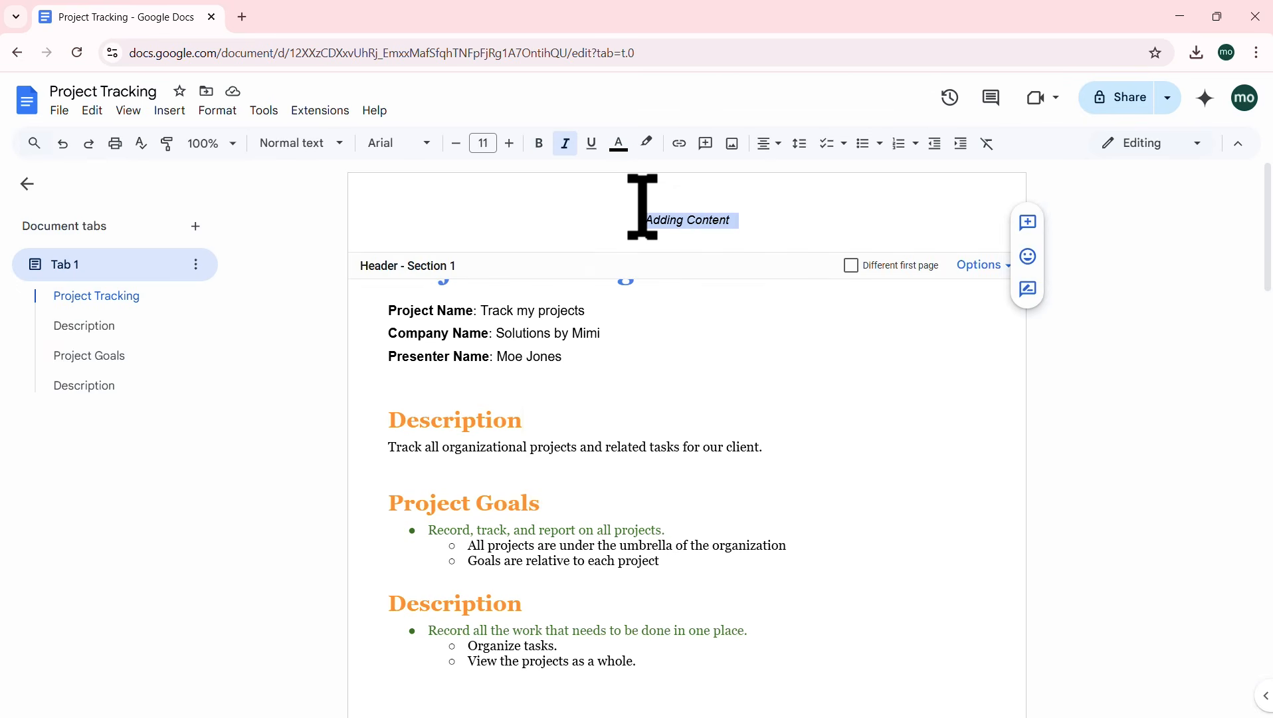
left_click(169, 111)
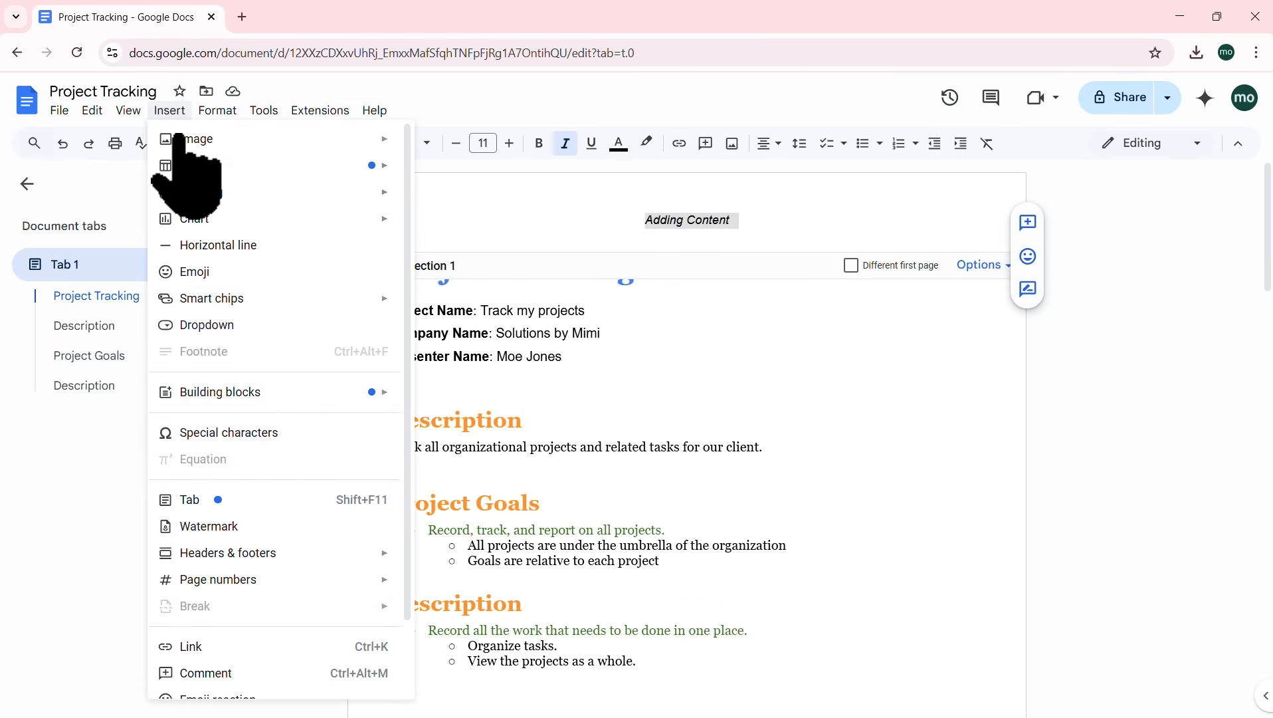
mouse_move(341, 553)
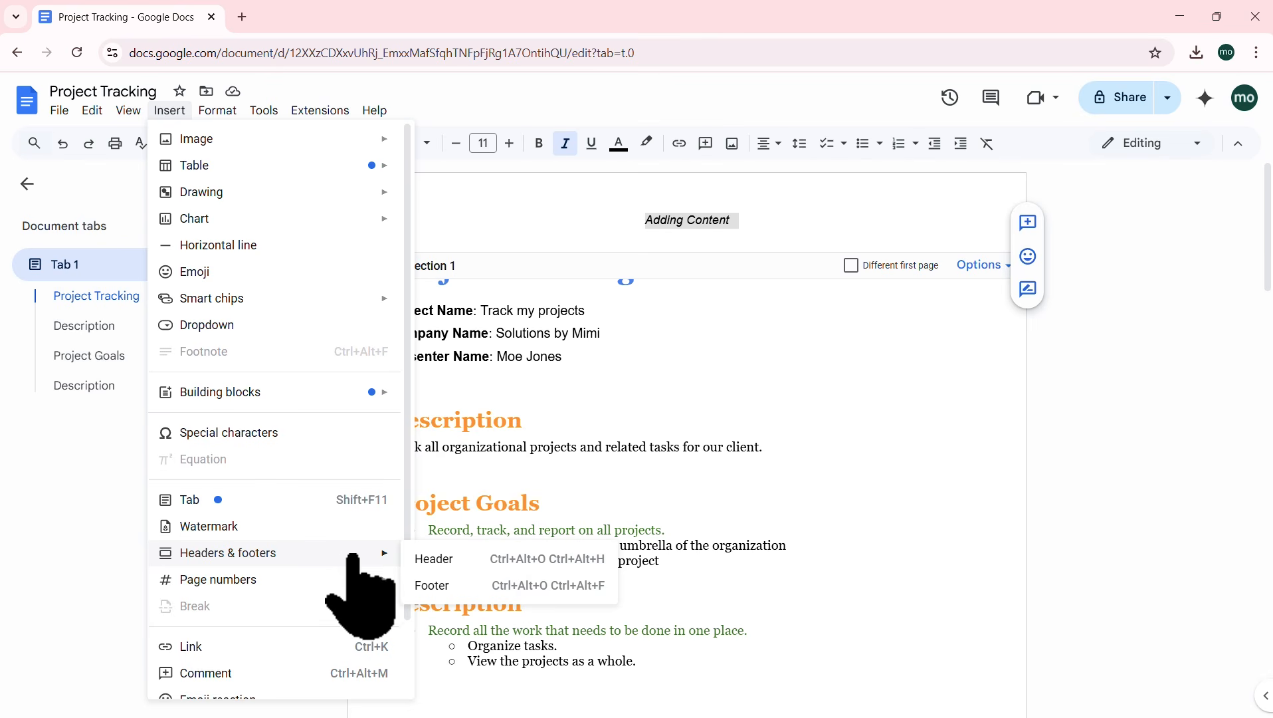
mouse_move(355, 580)
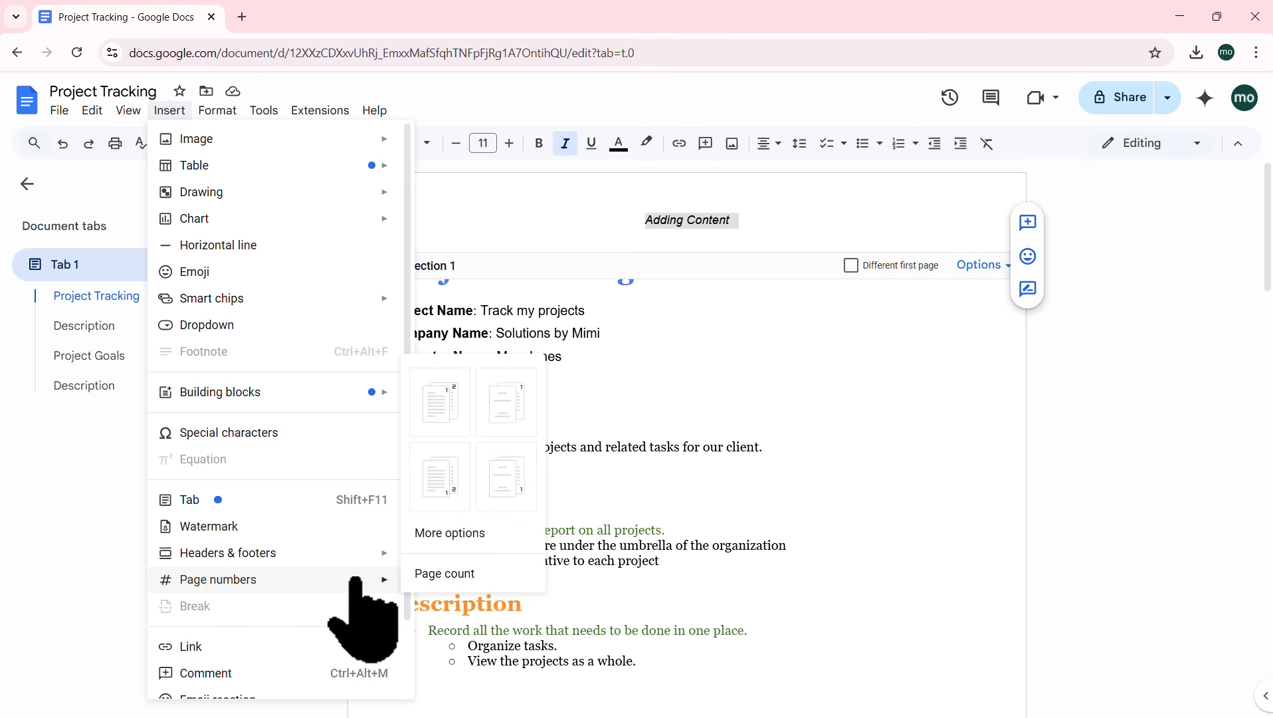
left_click(440, 406)
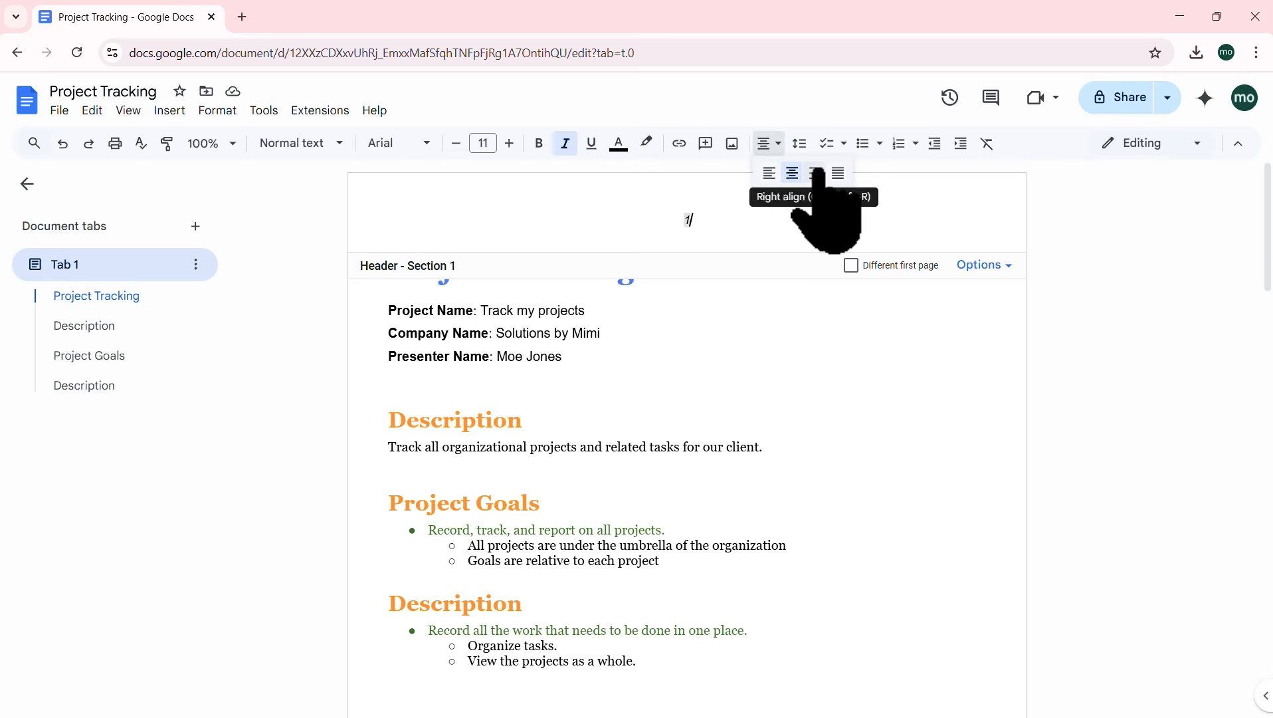
left_click(818, 173)
left_click(745, 419)
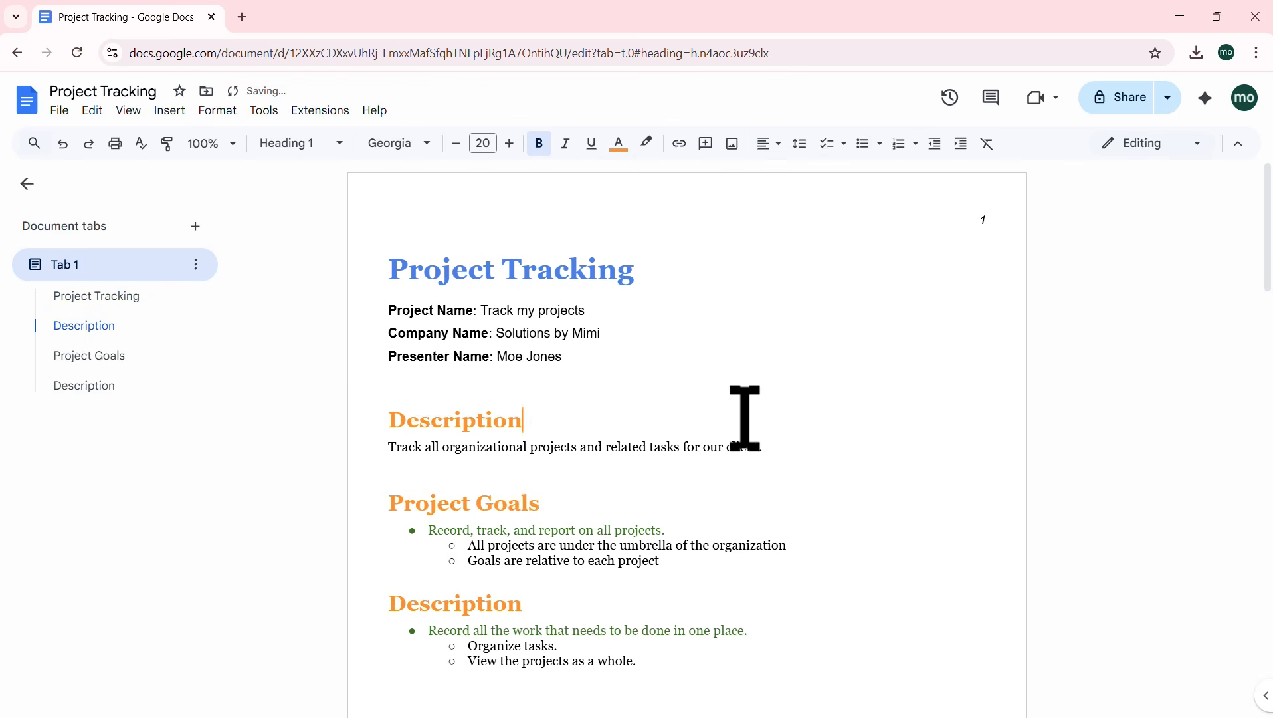
scroll(745, 419, "down", 9)
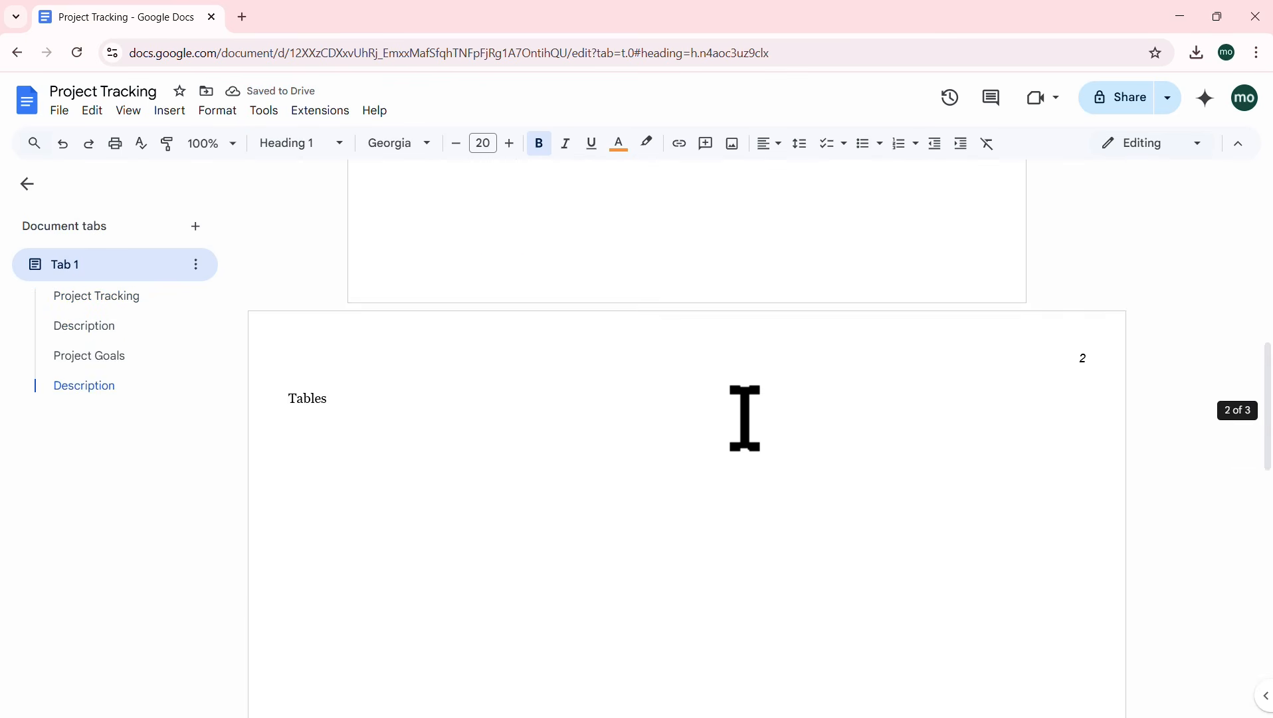
scroll(745, 418, "down", 5)
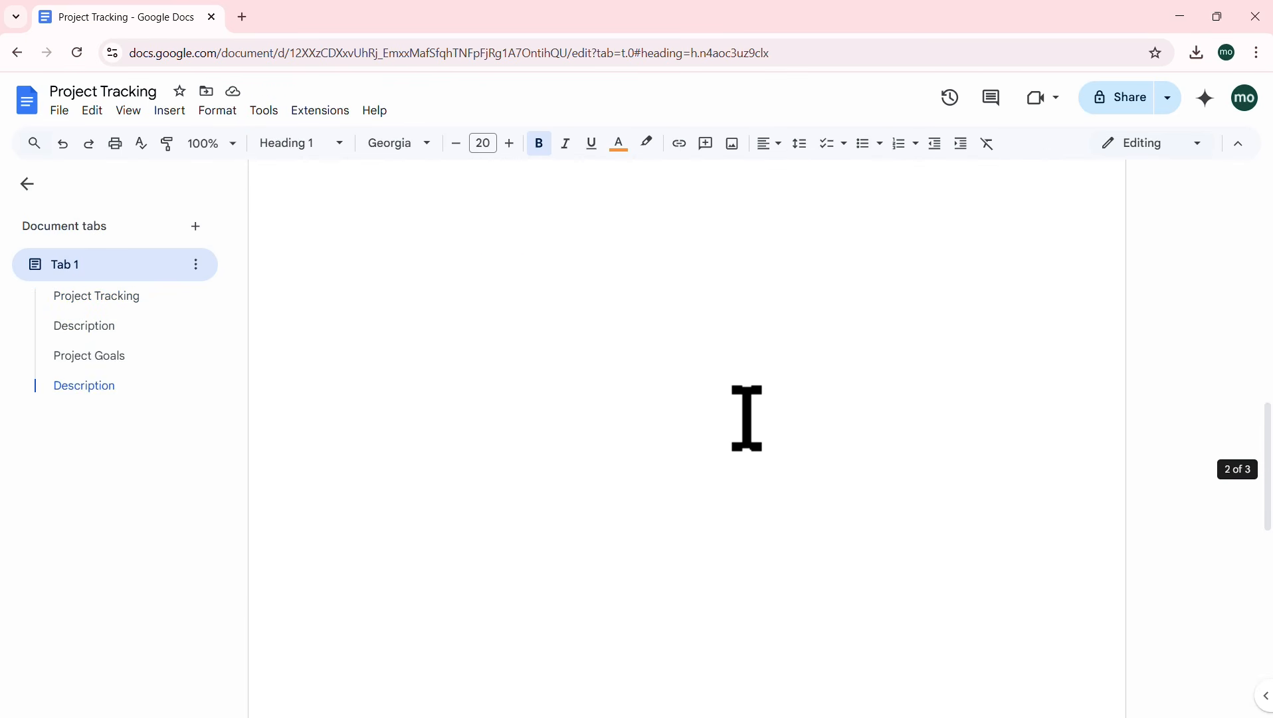
scroll(747, 419, "up", 14)
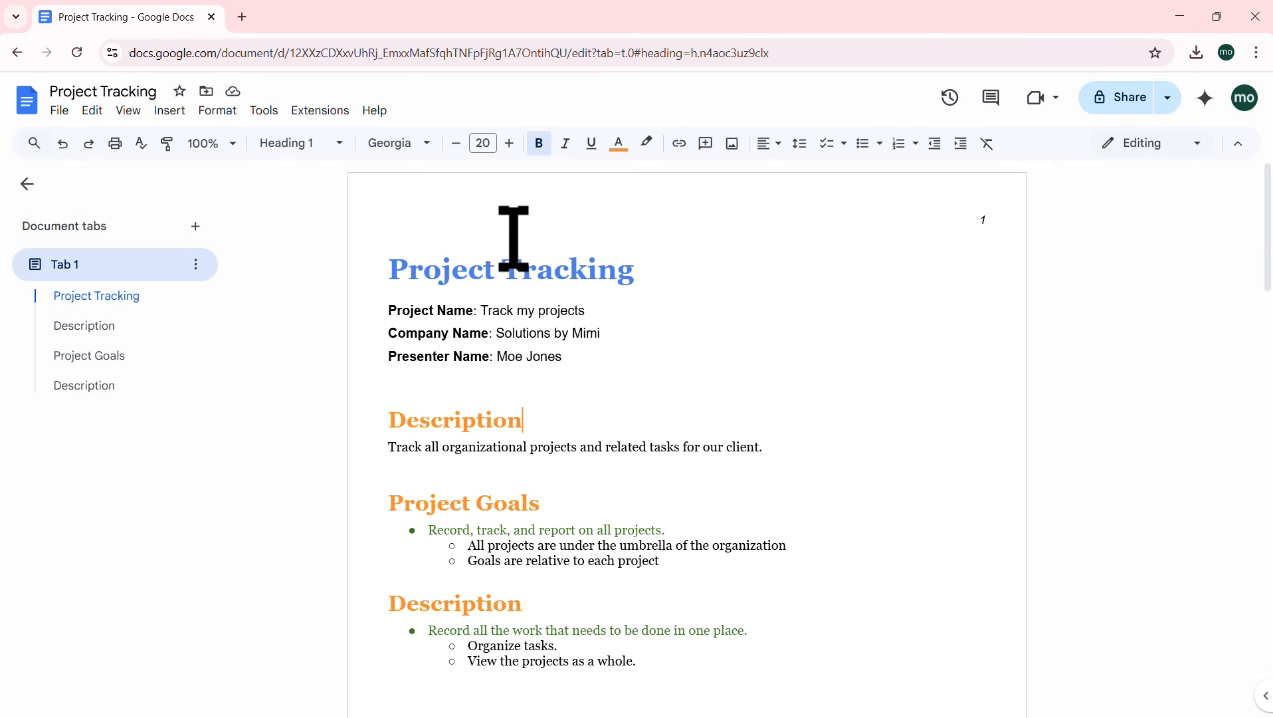
Step: Insert a footer with page numbers starting on the first page and right-align the number
left_click(171, 111)
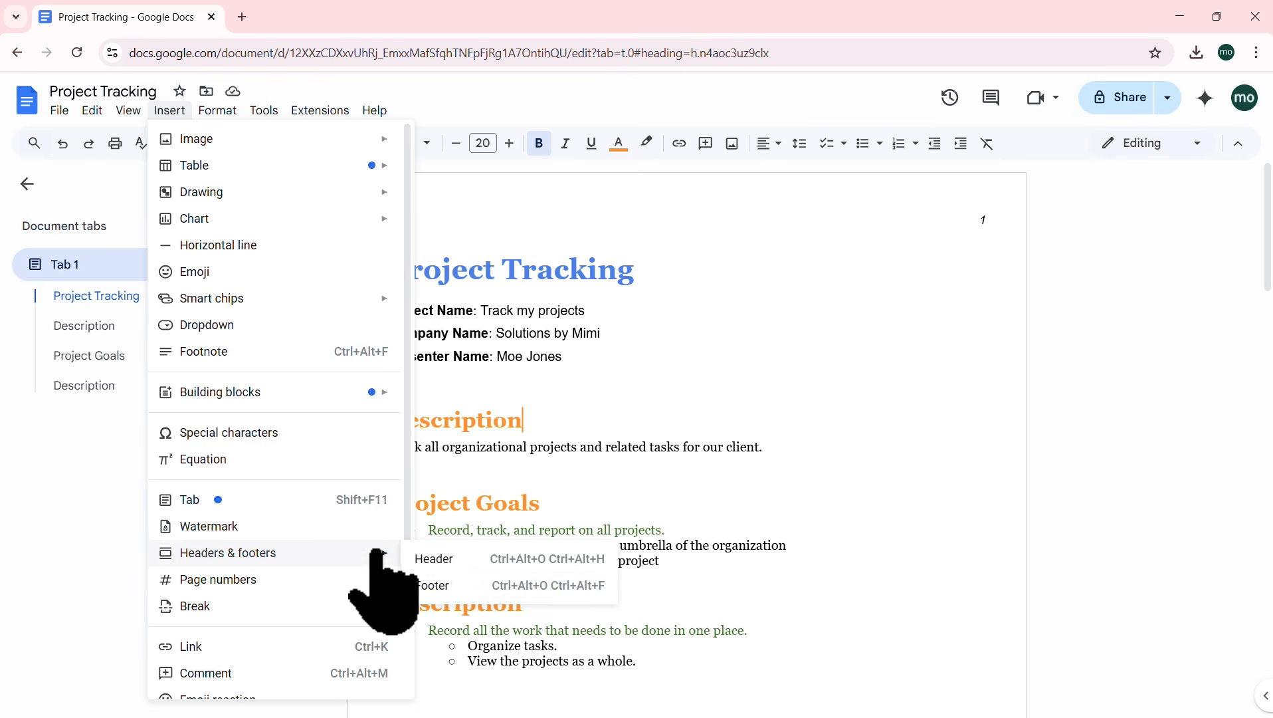
left_click(439, 585)
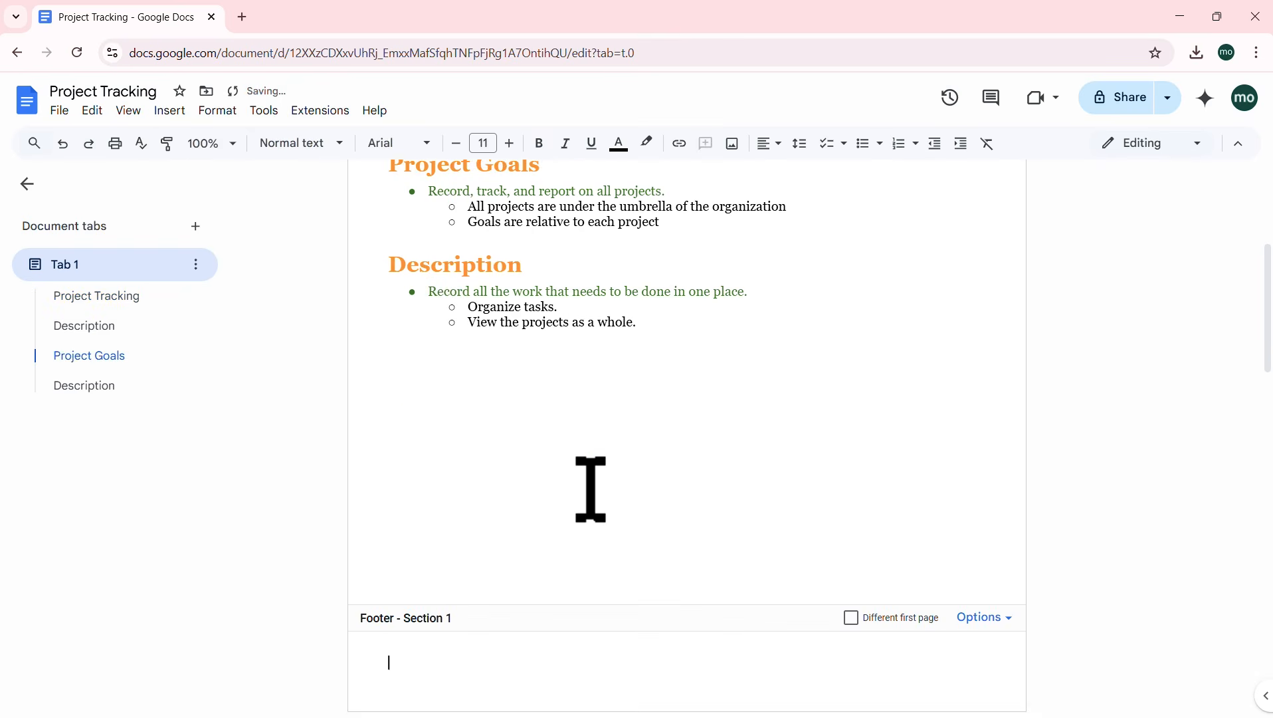
left_click(167, 110)
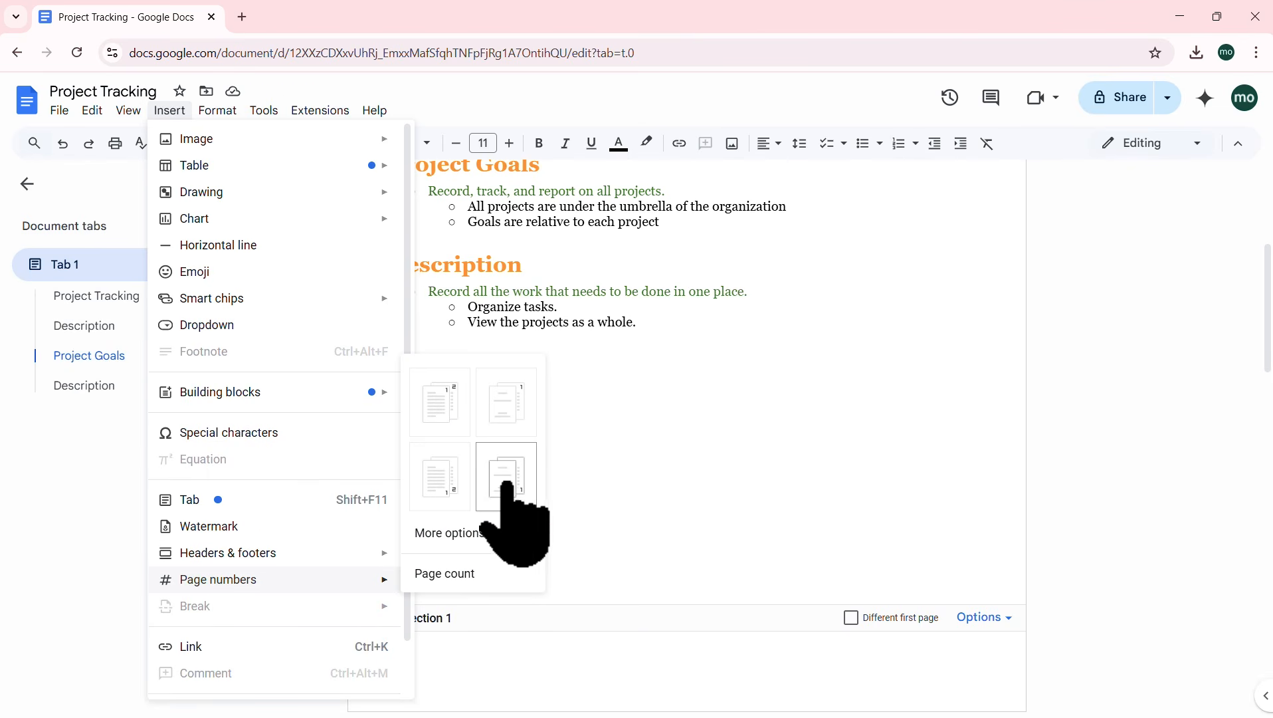
left_click(438, 483)
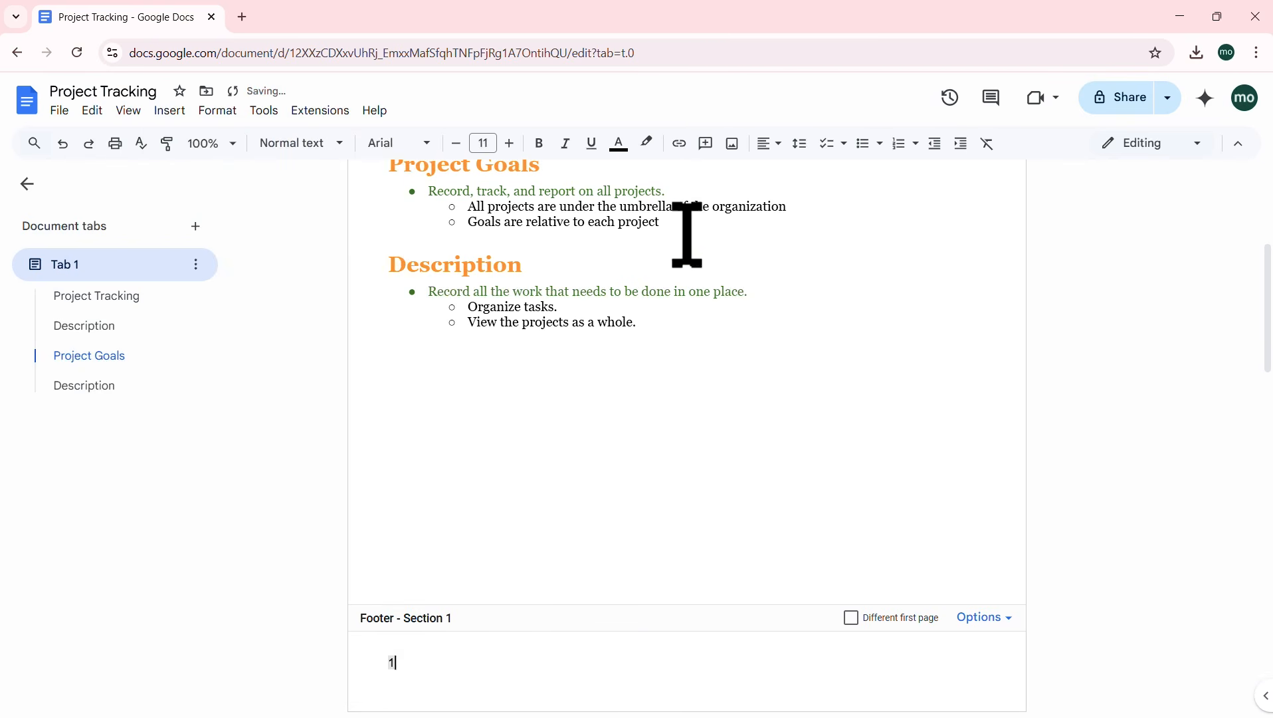
left_click(778, 146)
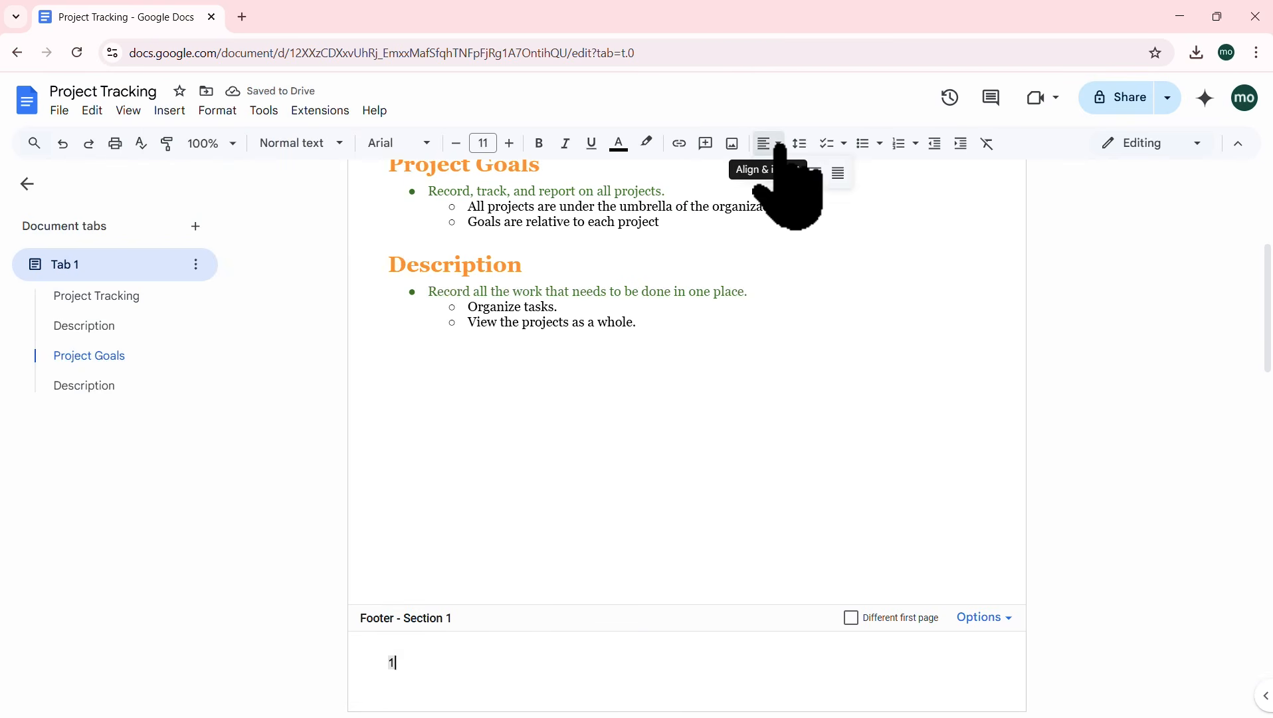
left_click(816, 174)
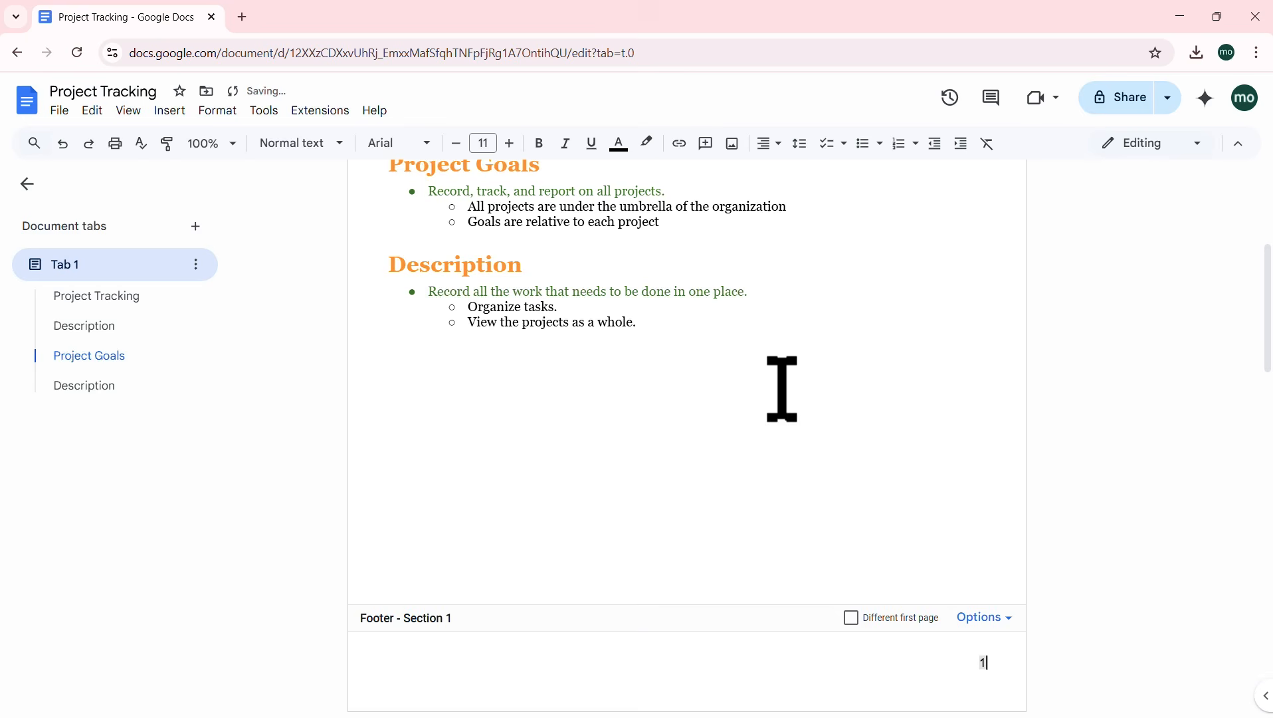
left_click(672, 463)
Step: Remove the Section 1 header containing the page number and insert a new header with the text "Project Tracking"
scroll(671, 463, "up", 5)
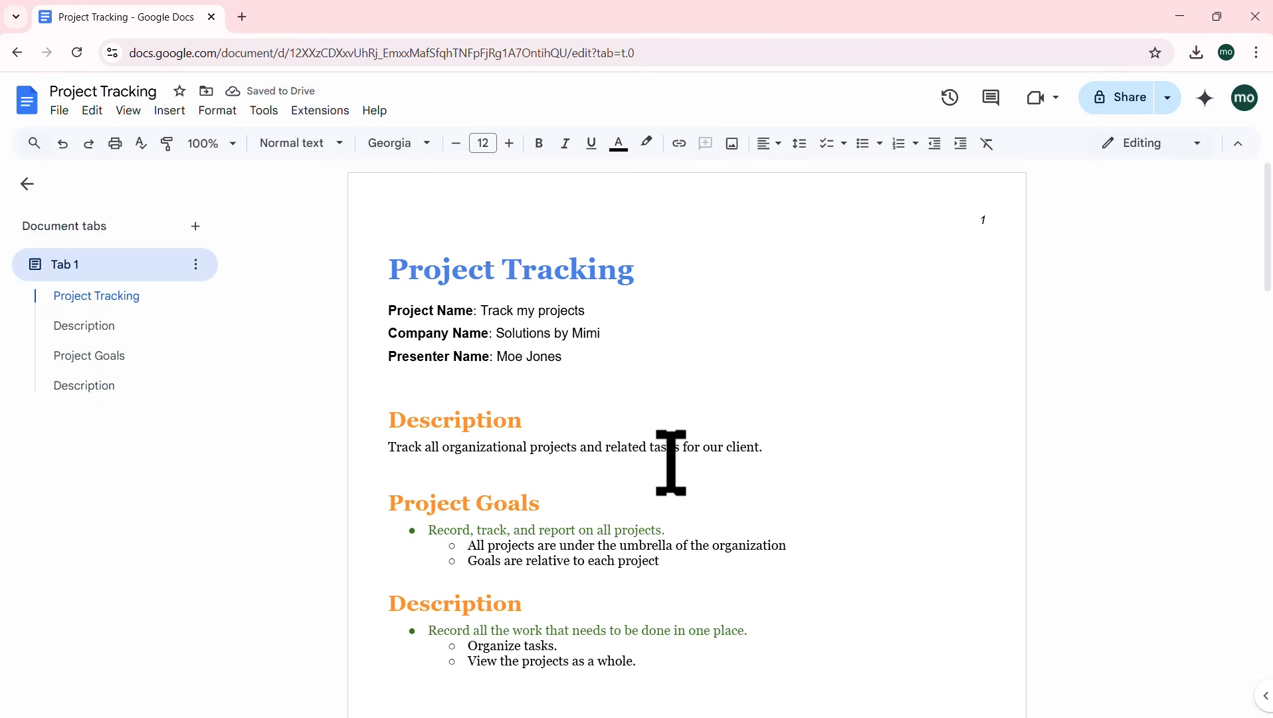
left_click(606, 205)
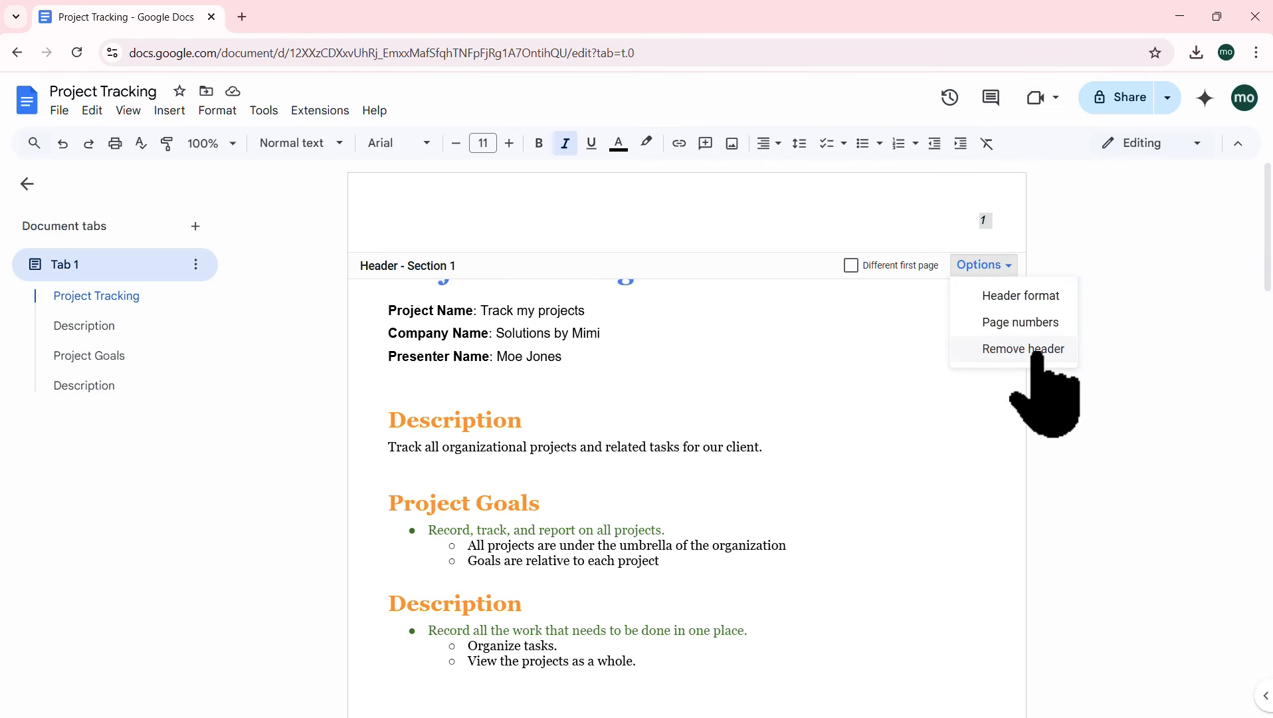
left_click(976, 353)
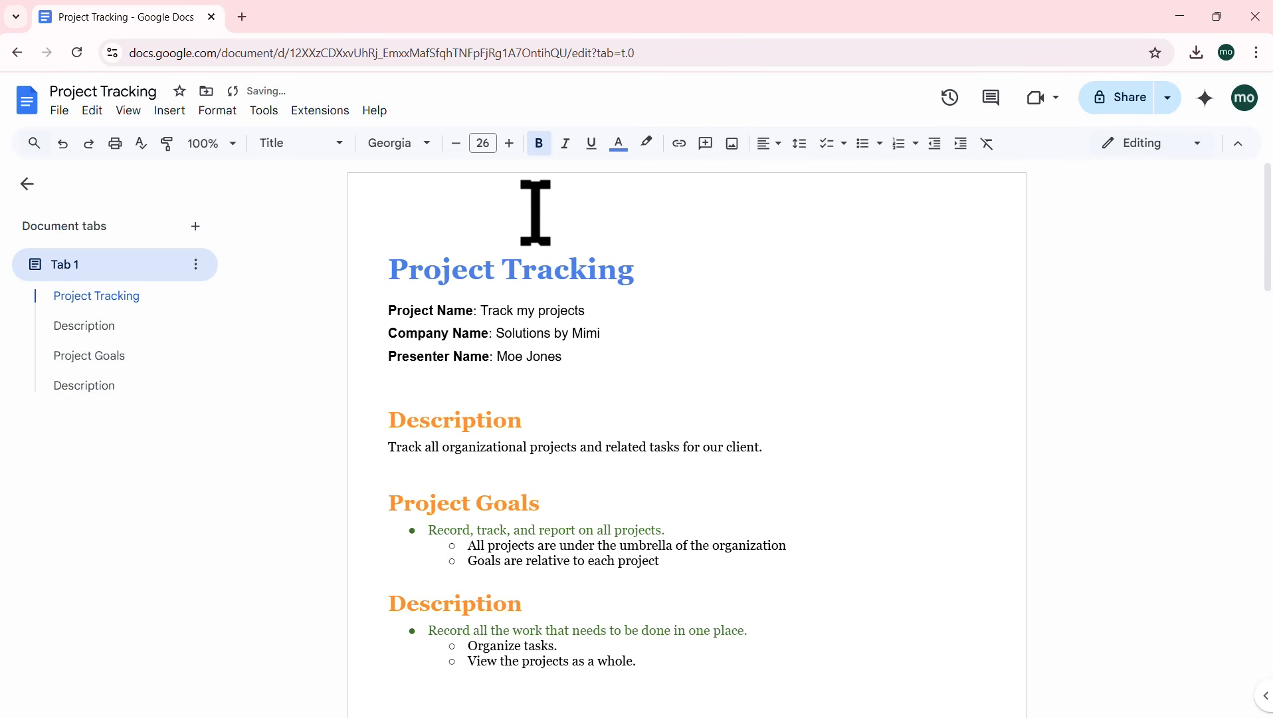
left_click(169, 111)
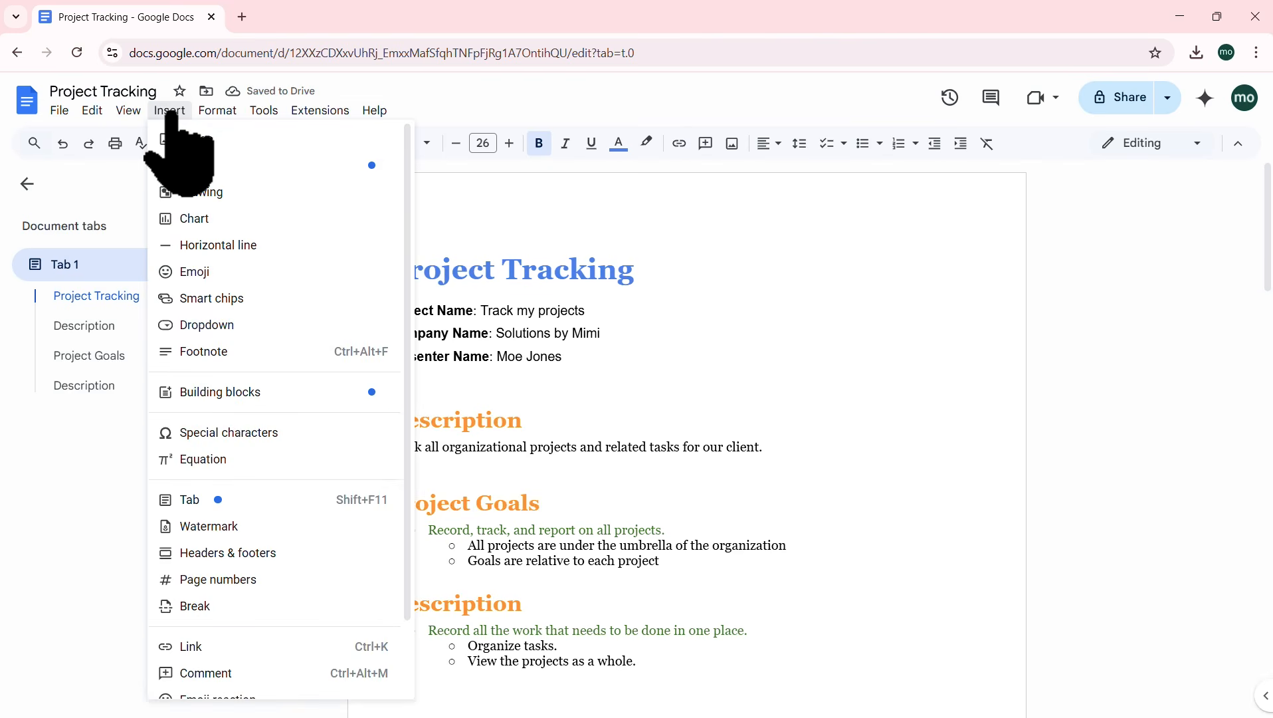
mouse_move(369, 554)
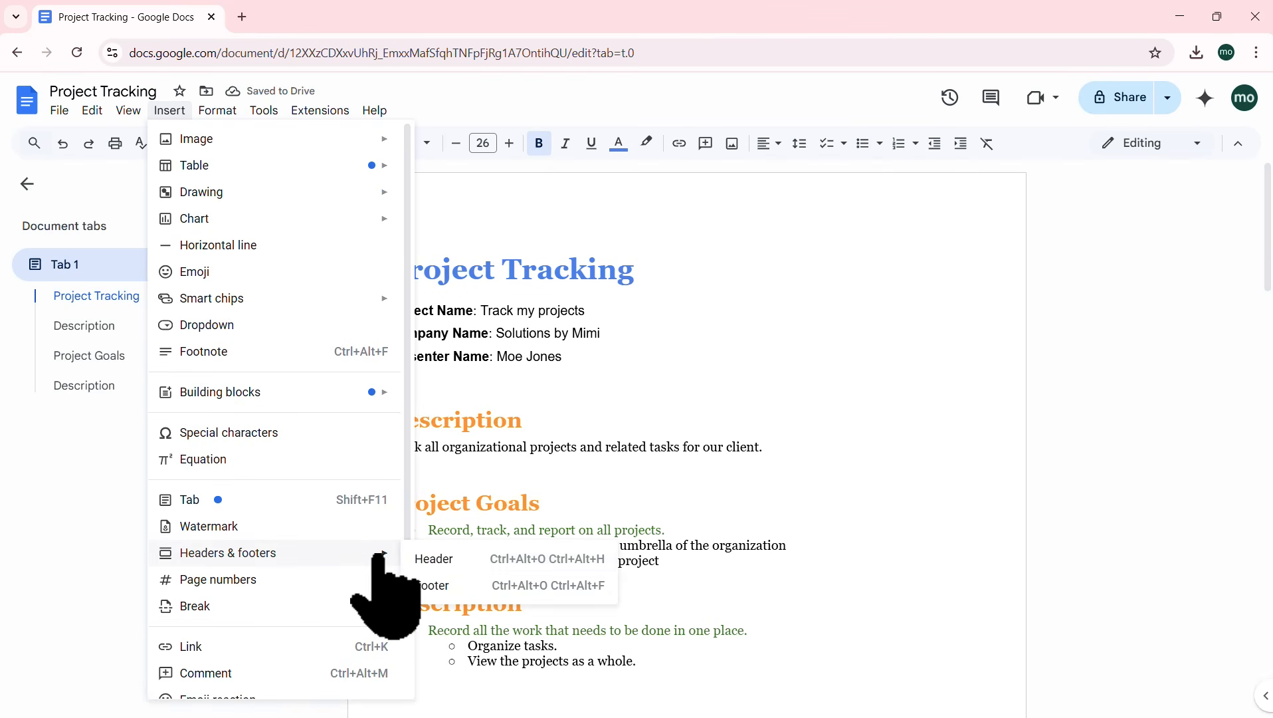
left_click(434, 559)
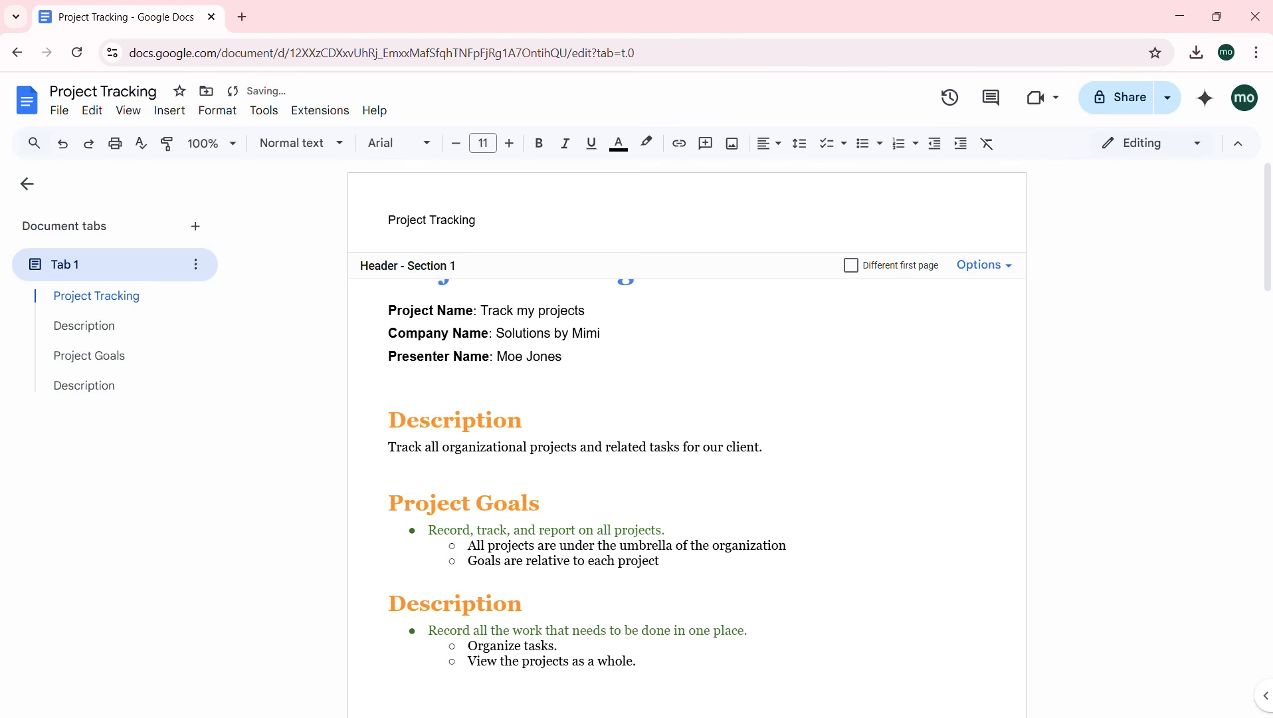
Step: Right-align the "Project Tracking" text in the Section 1 header, make it italic, and check the header on the second page
triple_click(446, 223)
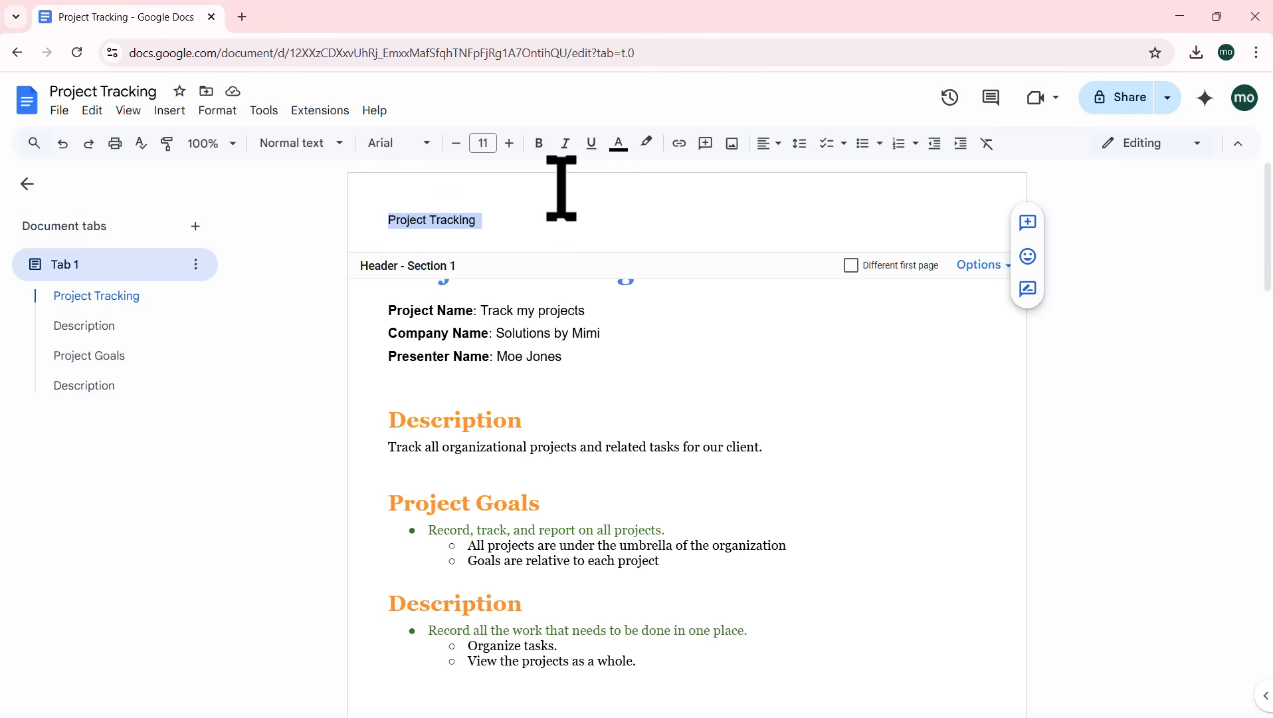
left_click(779, 146)
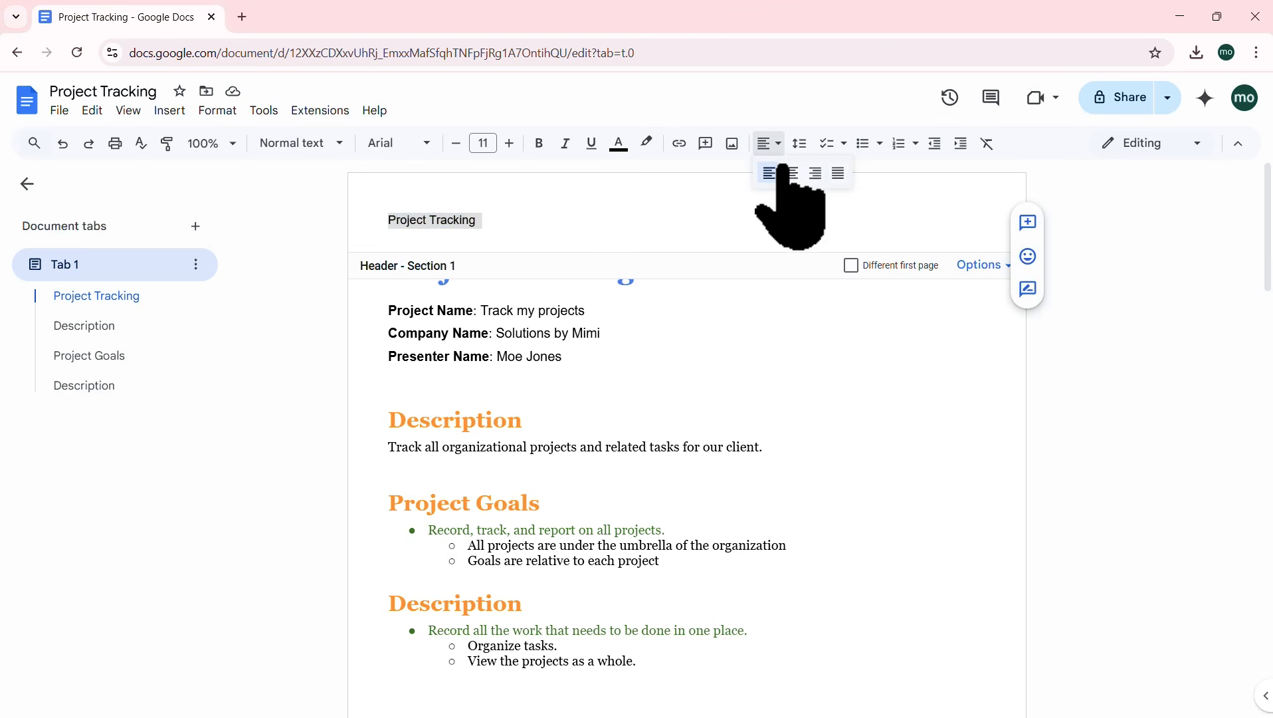
left_click(817, 174)
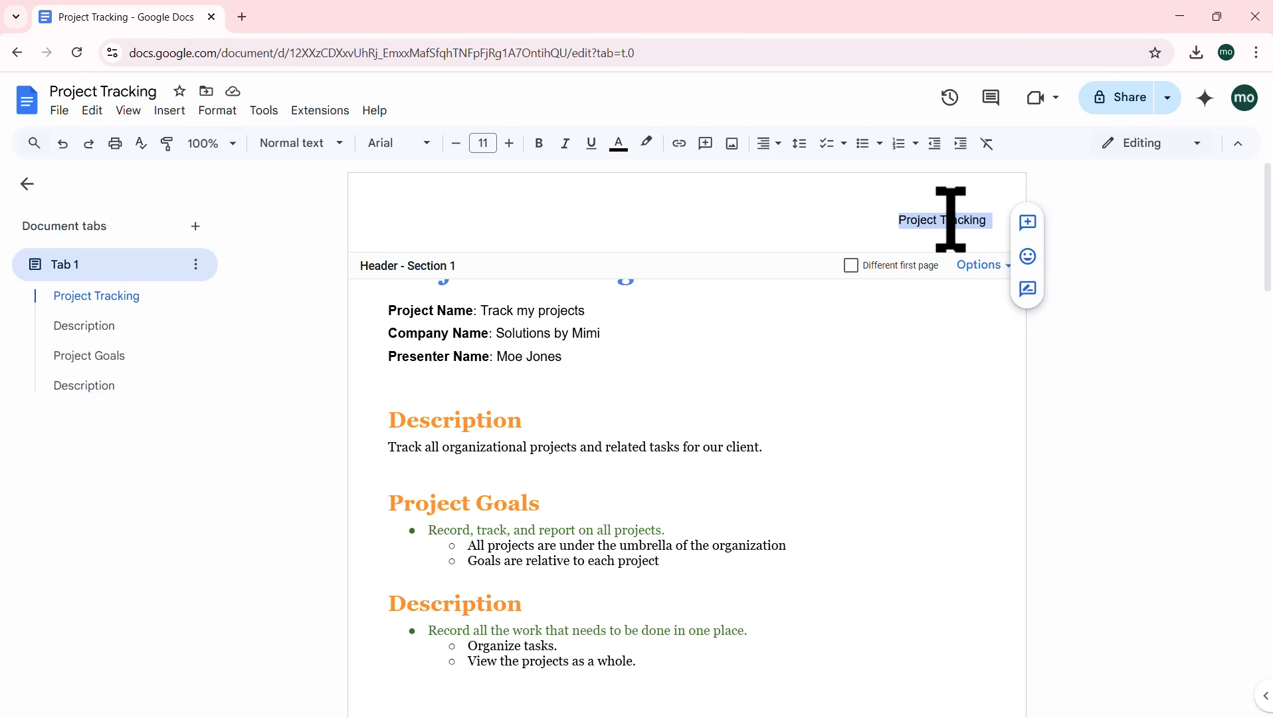
left_click(564, 144)
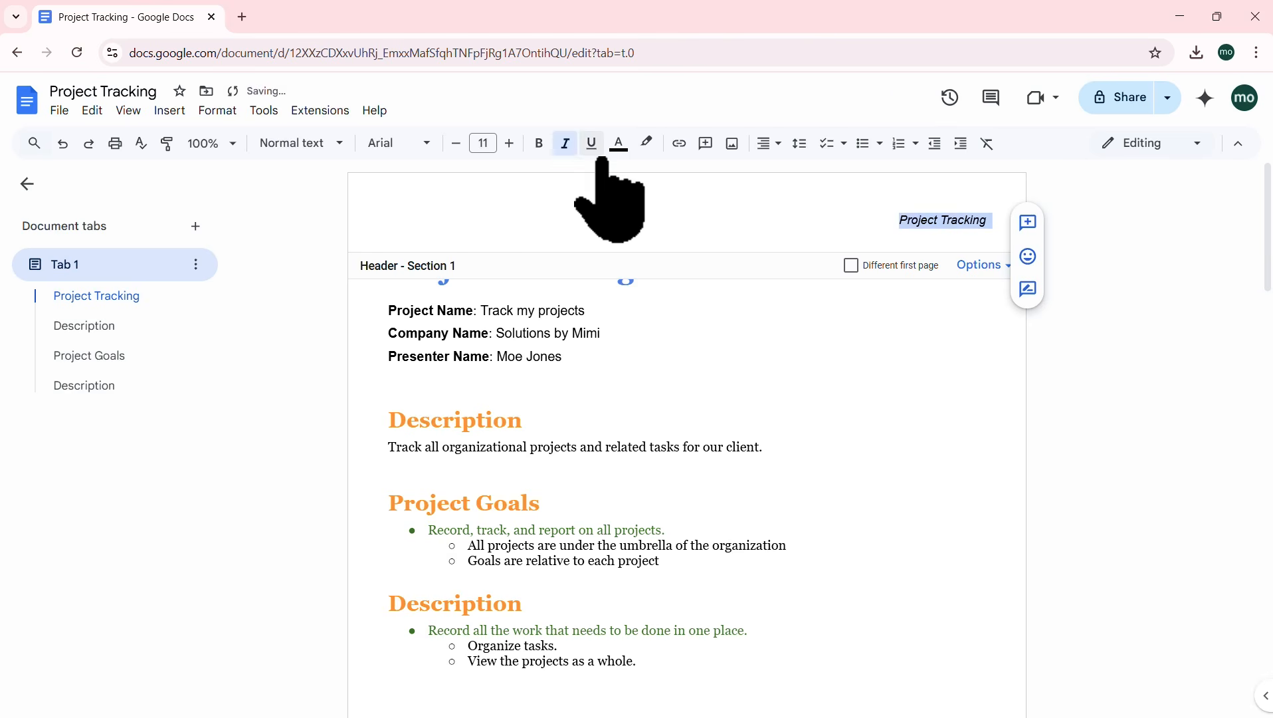
left_click(846, 212)
scroll(845, 213, "down", 9)
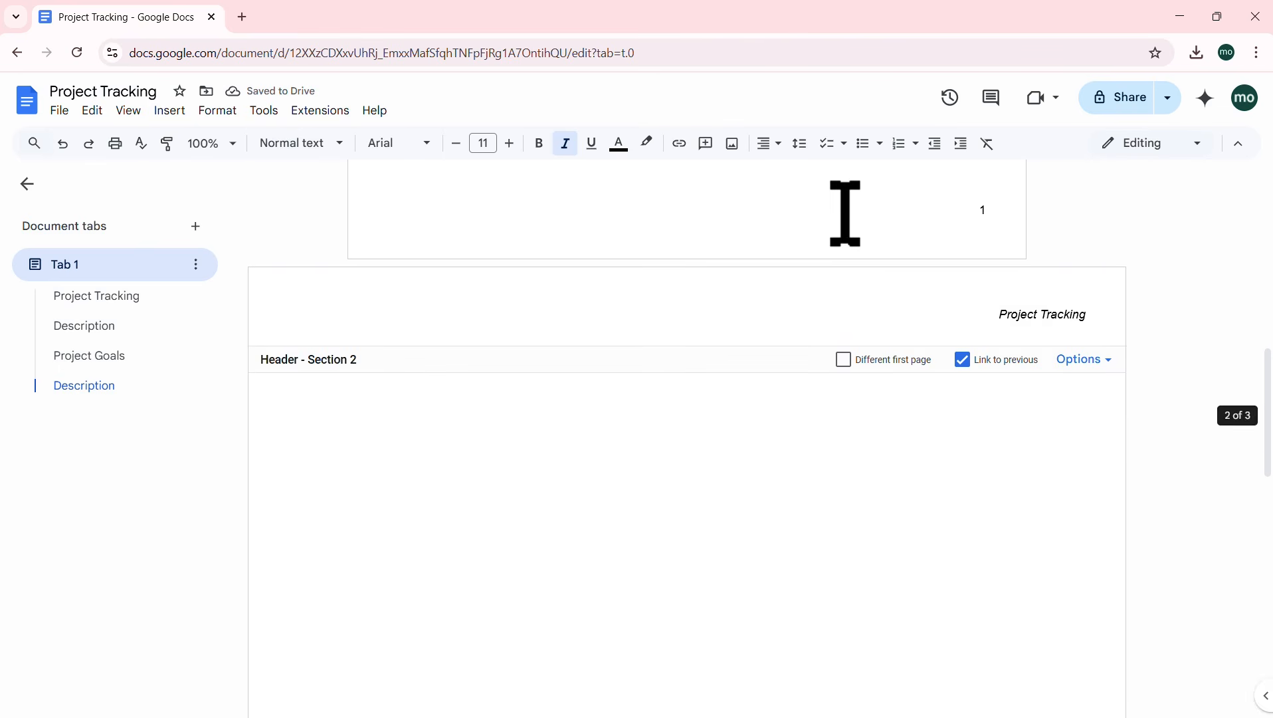
scroll(1007, 293, "up", 11)
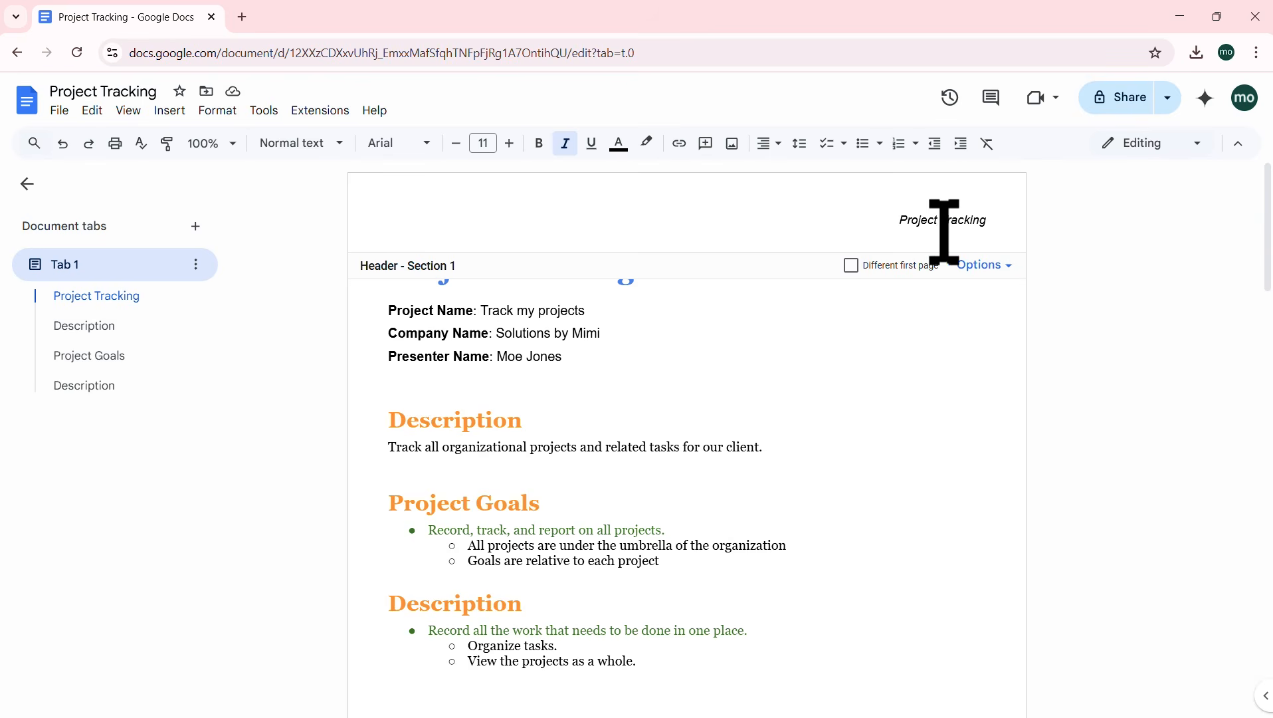
Step: Try a different first page header for Section 1, check the Section 2 header, and switch the option off again
left_click(852, 264)
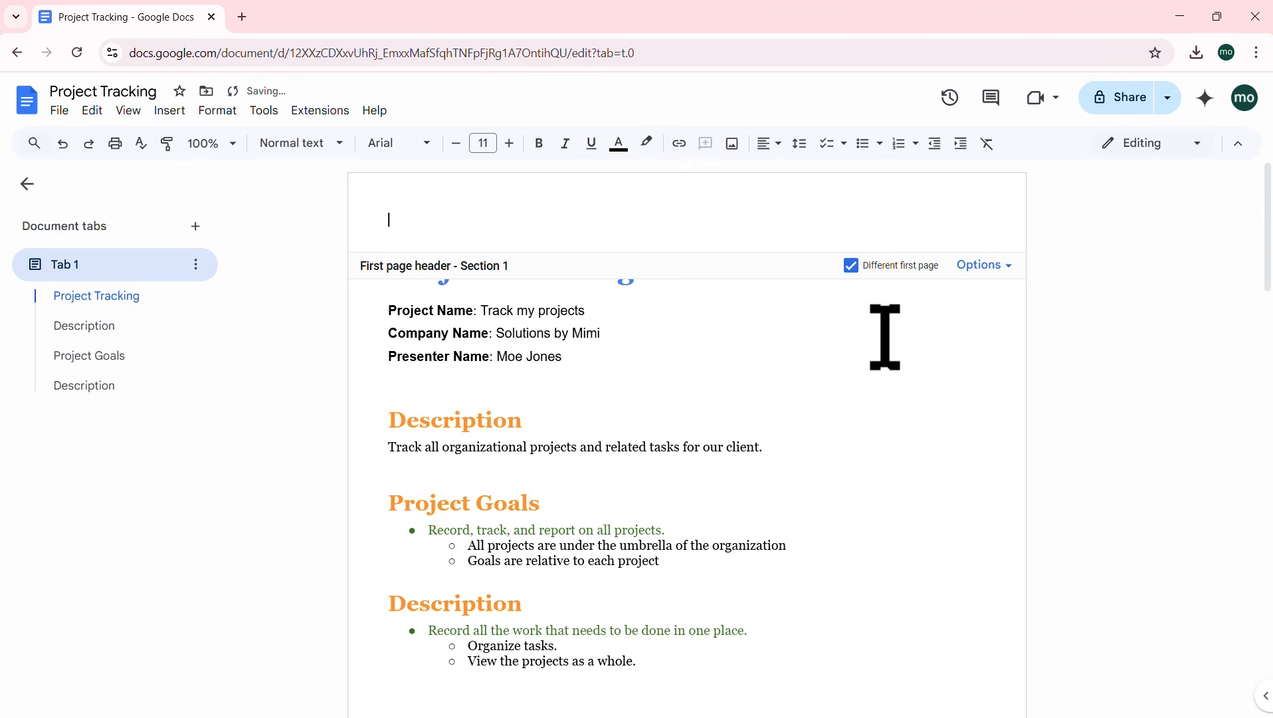
scroll(885, 334, "down", 10)
scroll(884, 335, "down", 5)
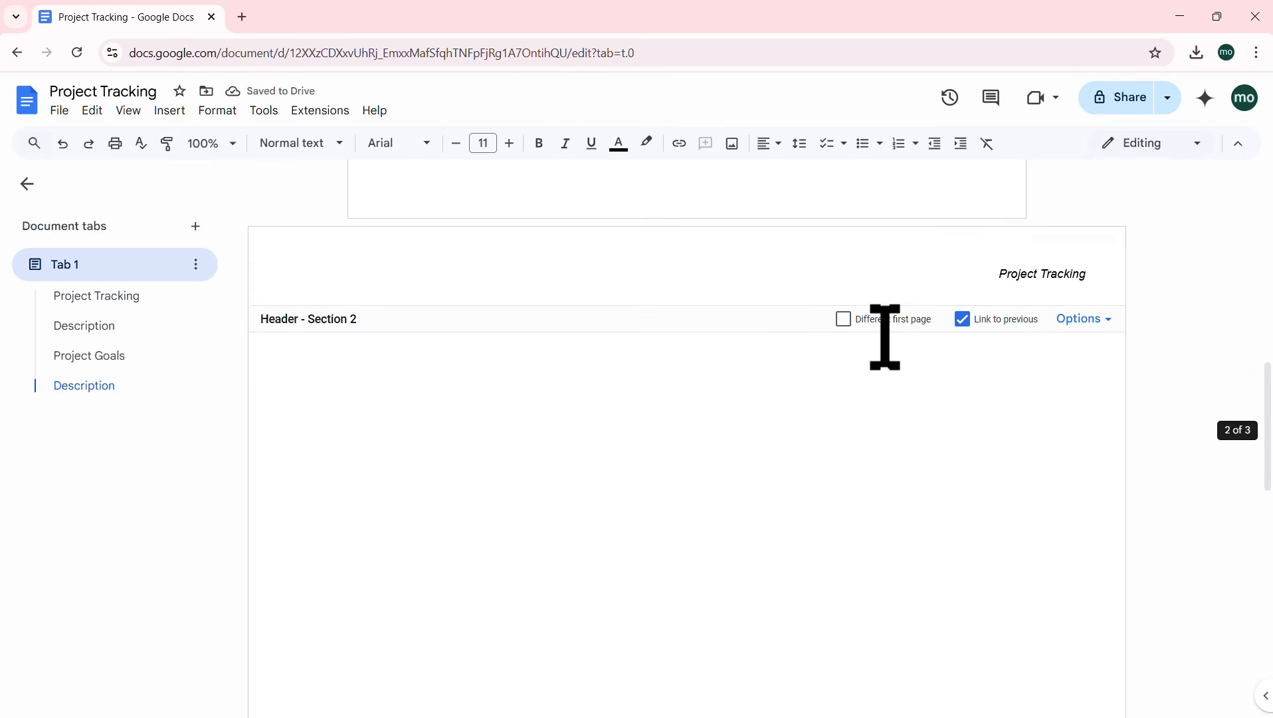
scroll(885, 335, "up", 4)
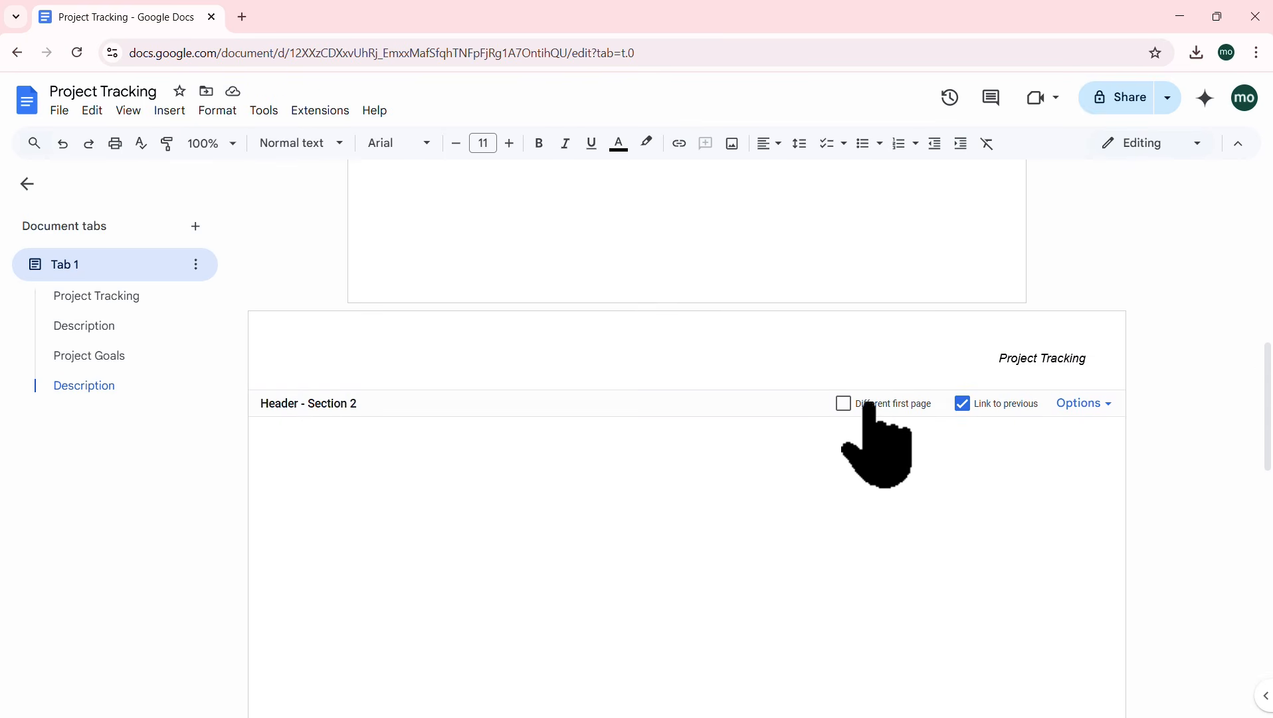
scroll(819, 315, "up", 10)
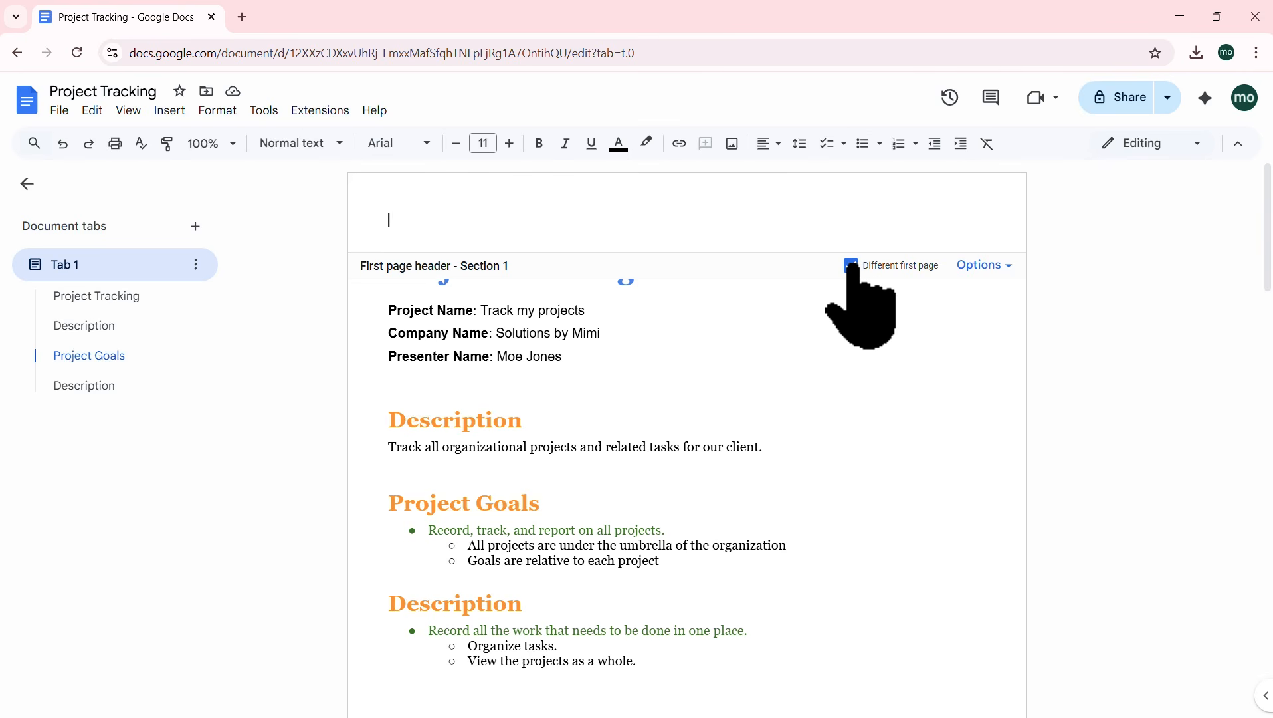
left_click(851, 265)
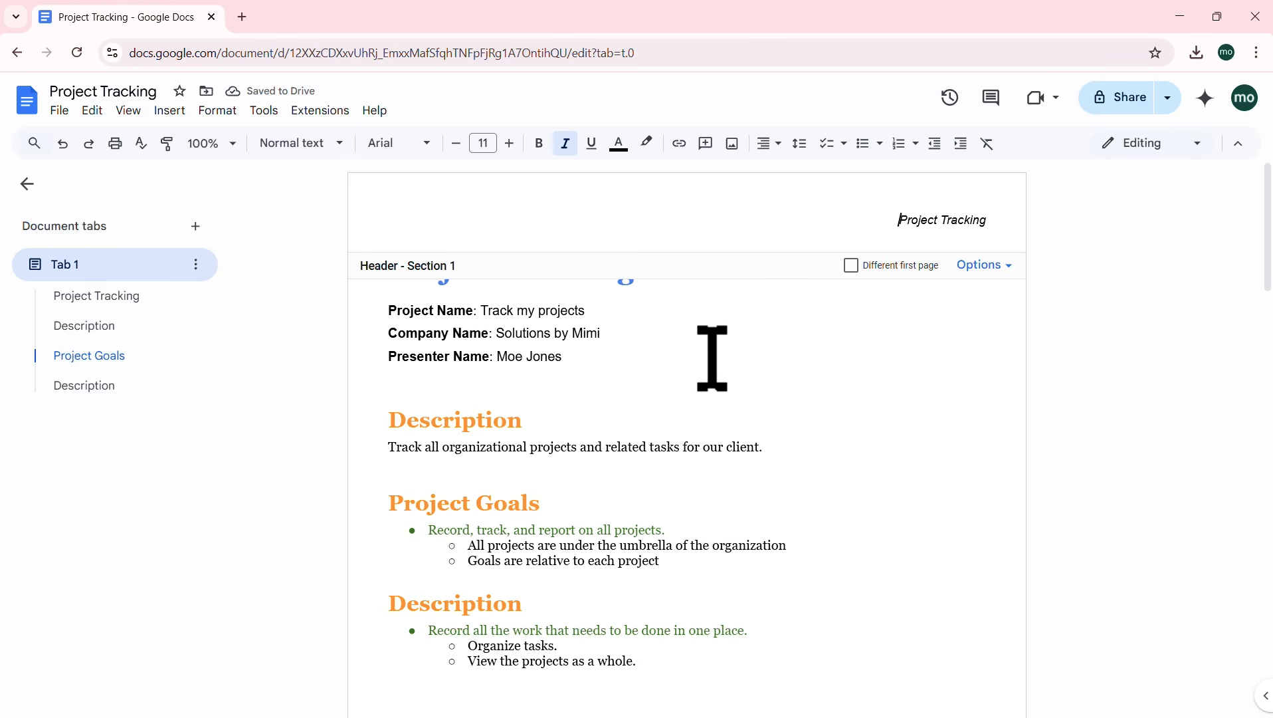
Step: Leave header editing and review the header and footer page number on the first and second pages
key("Escape")
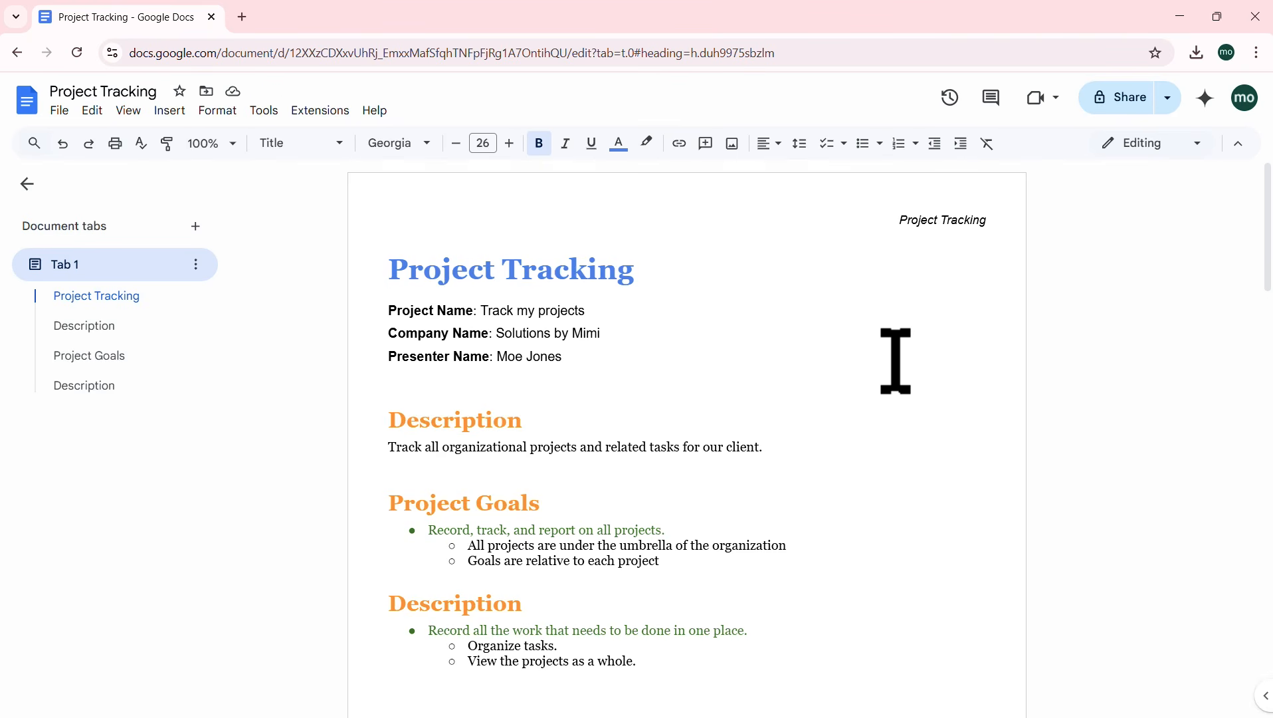
scroll(896, 361, "down", 8)
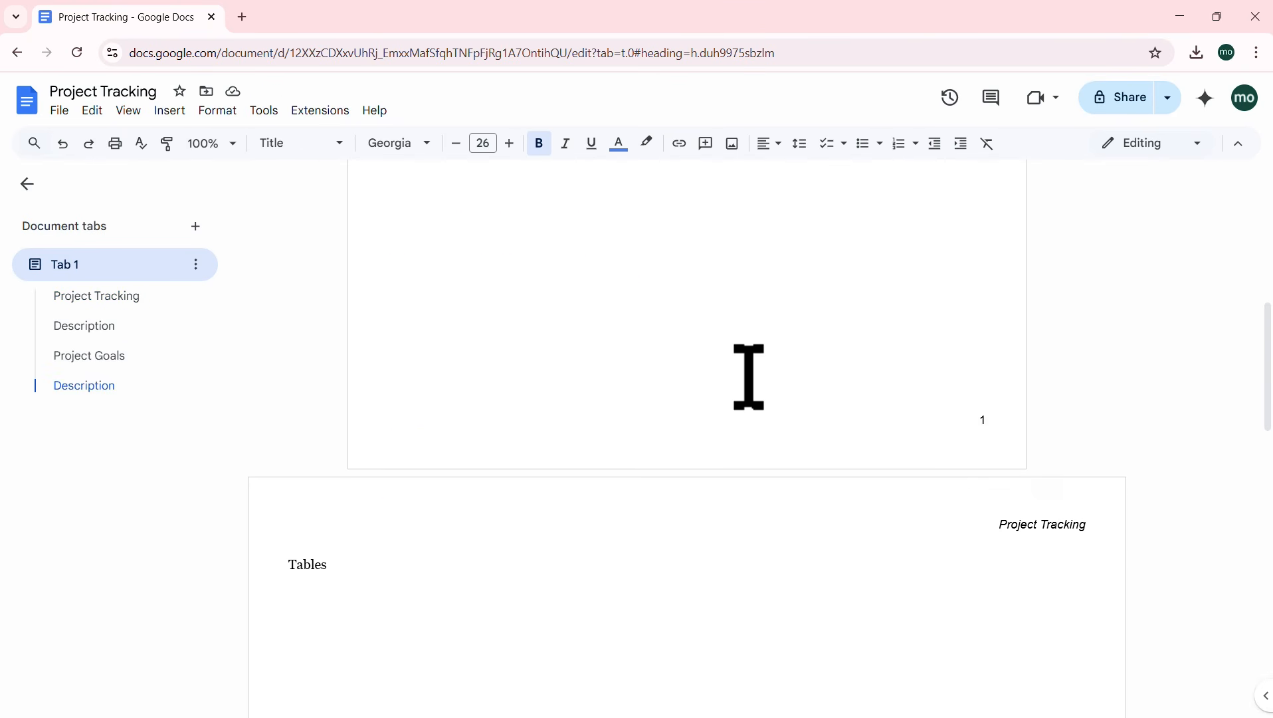
scroll(744, 376, "up", 9)
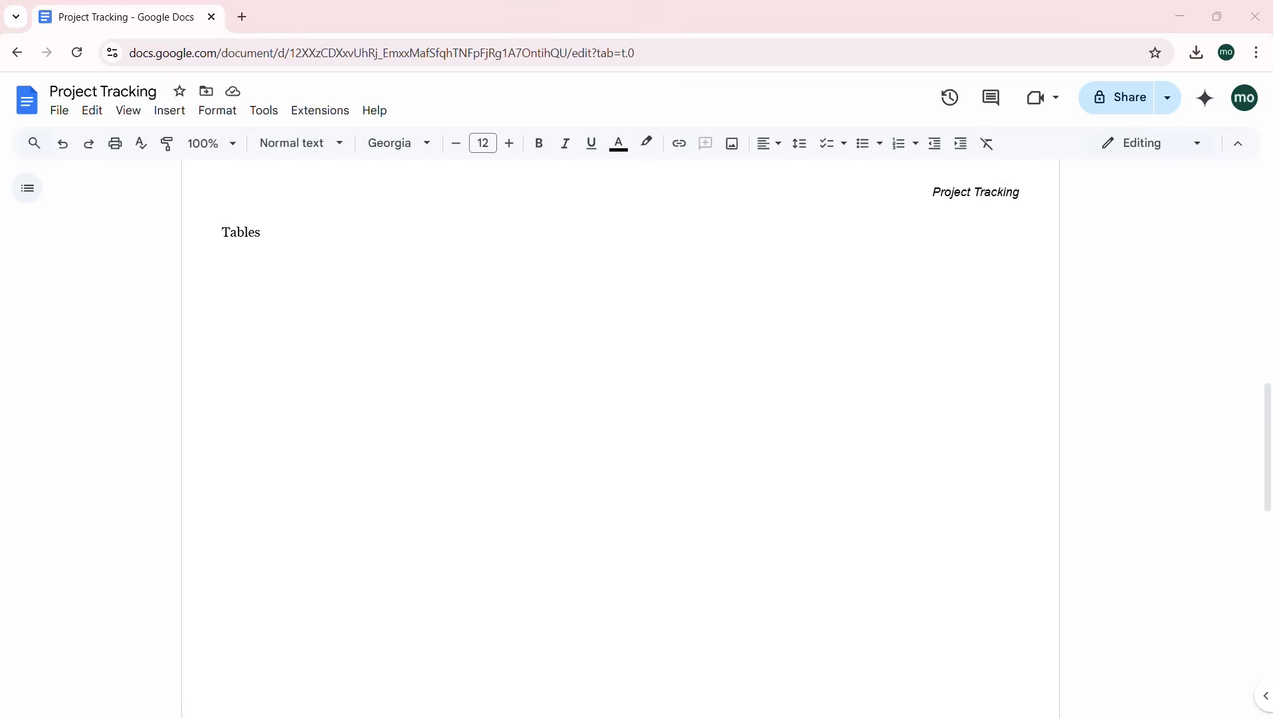
Step: Browse the full set of table building blocks for the Tables page and preview project management templates such as Project assignments
scroll(489, 339, "up", 3)
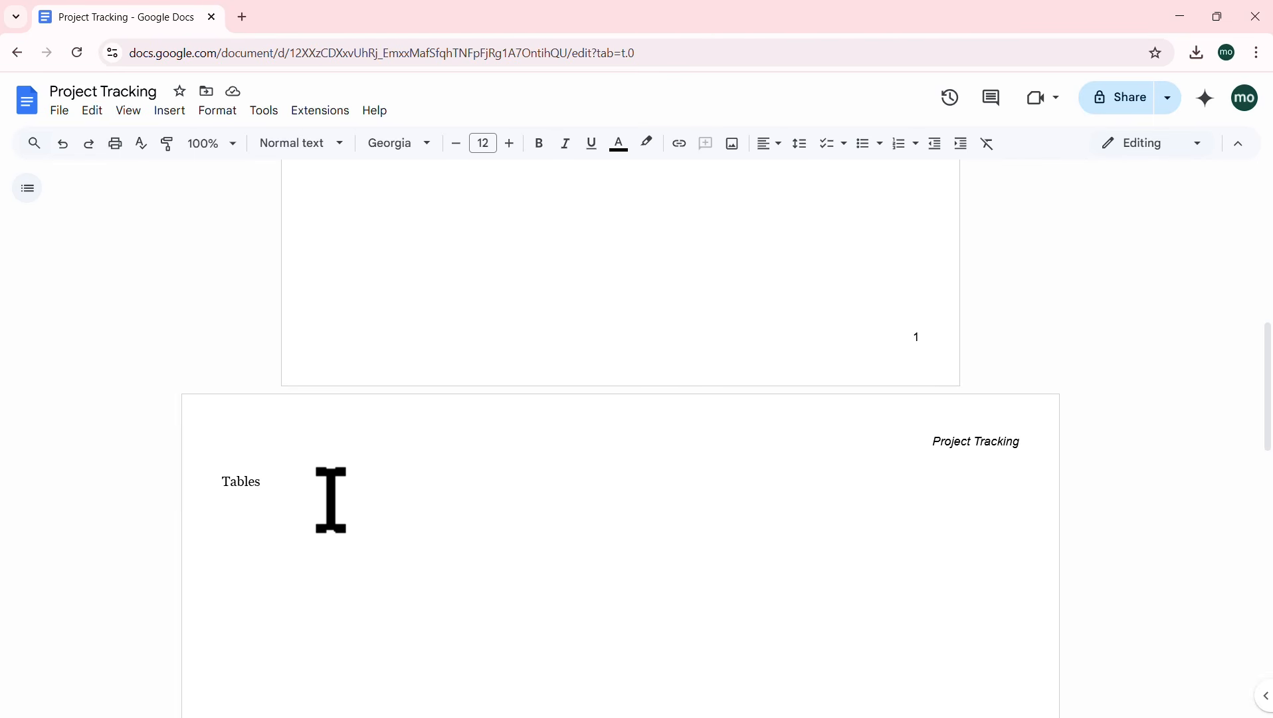
scroll(322, 443, "down", 3)
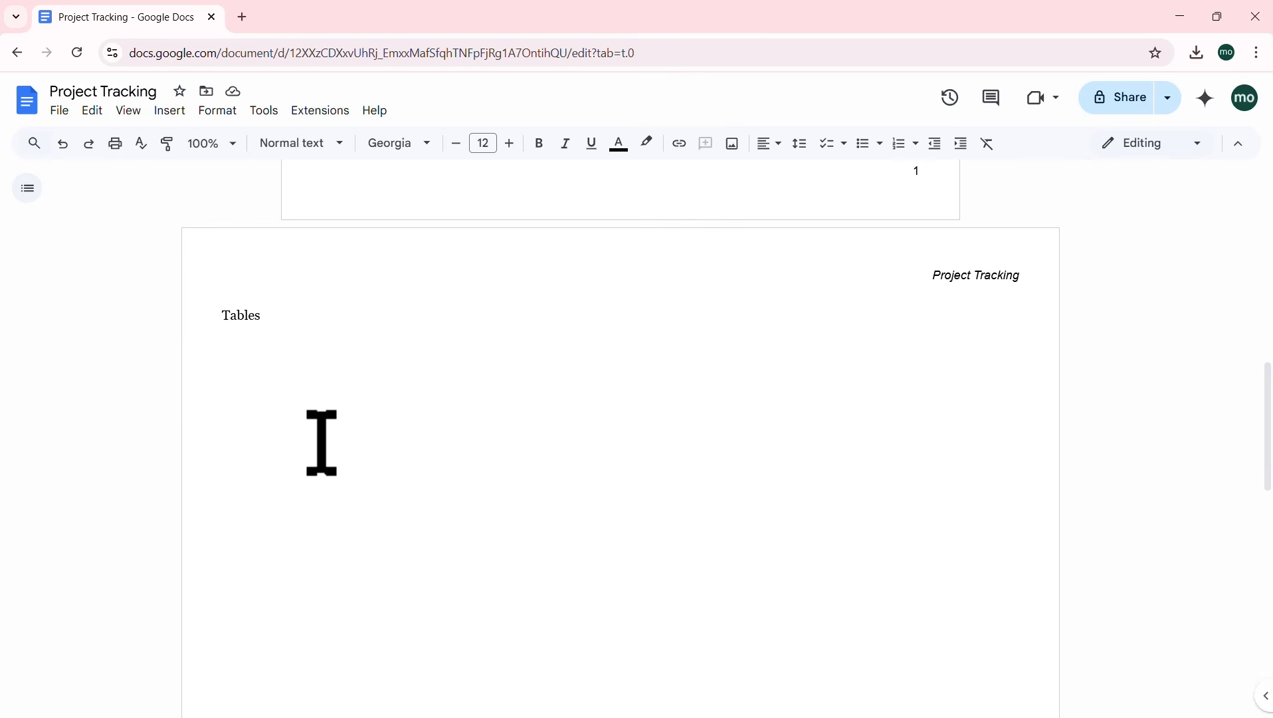
left_click(170, 112)
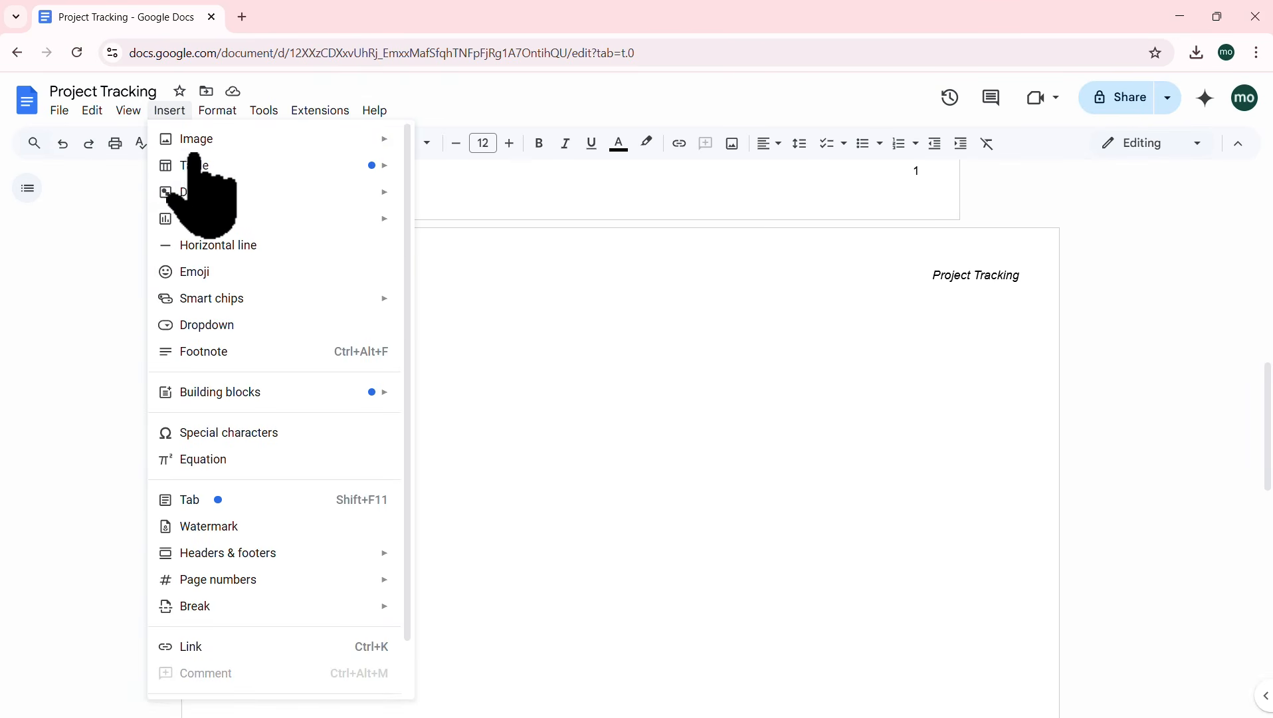
mouse_move(202, 174)
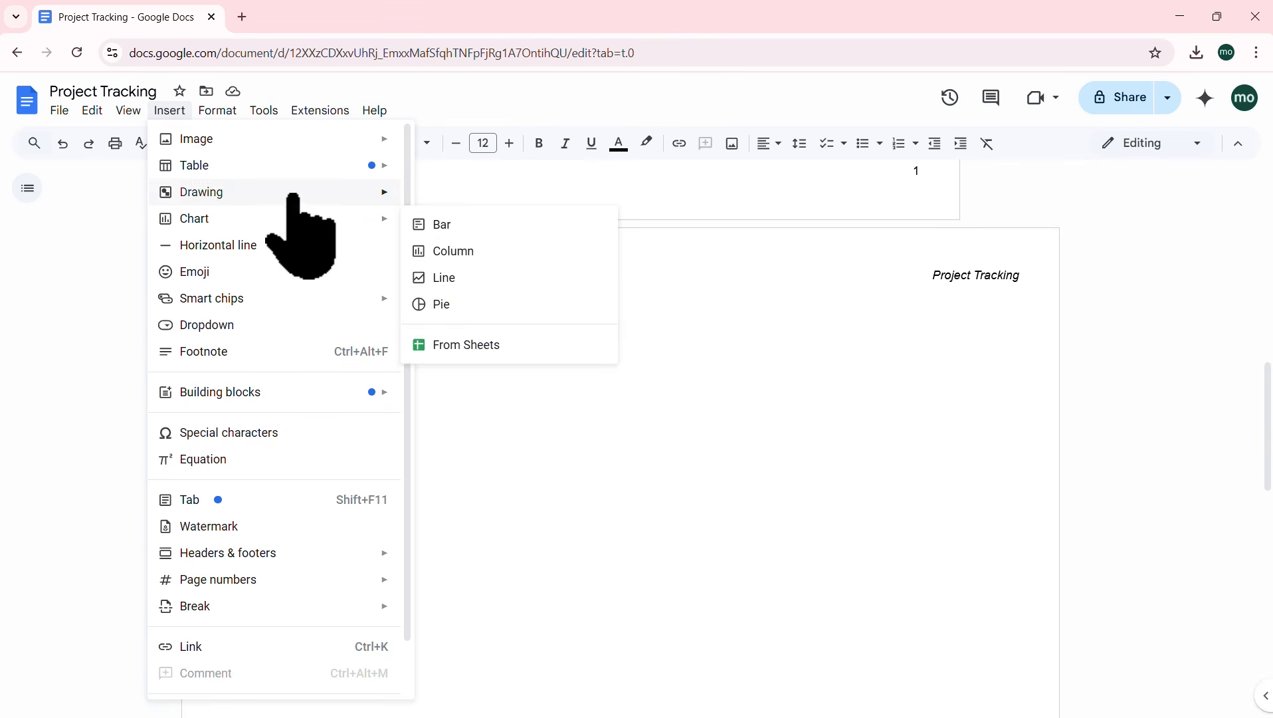
mouse_move(366, 161)
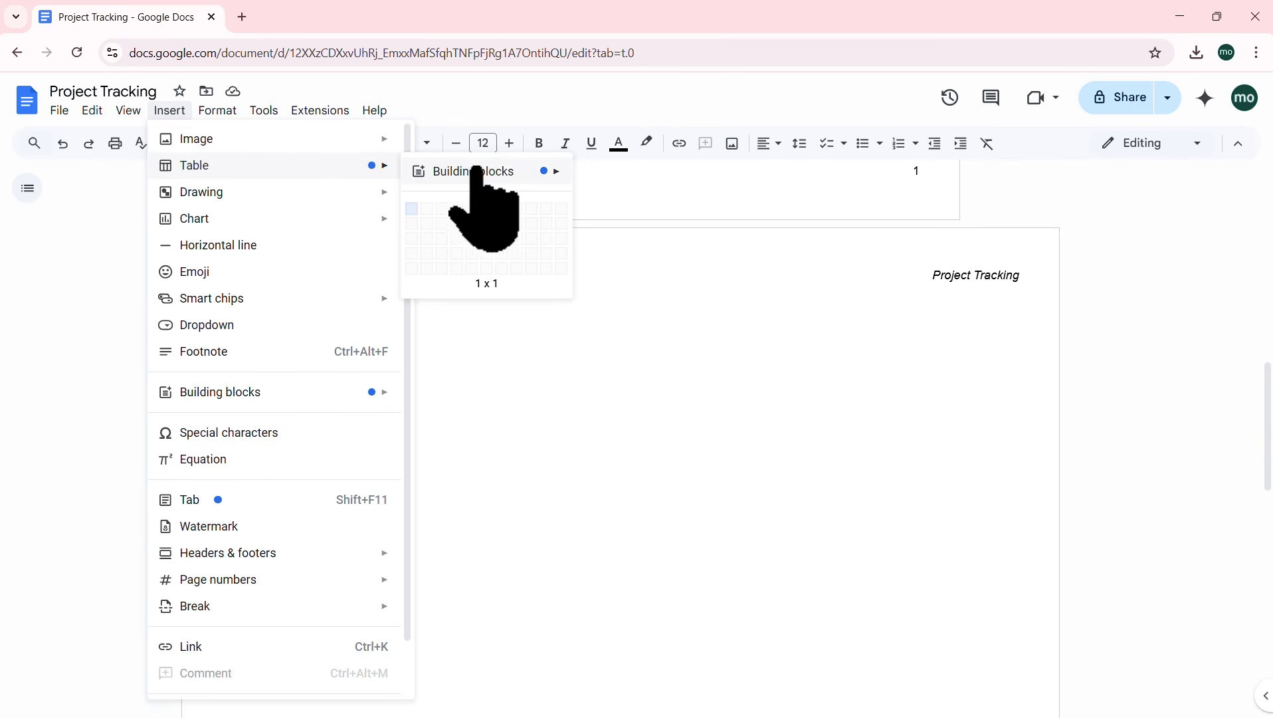
mouse_move(517, 174)
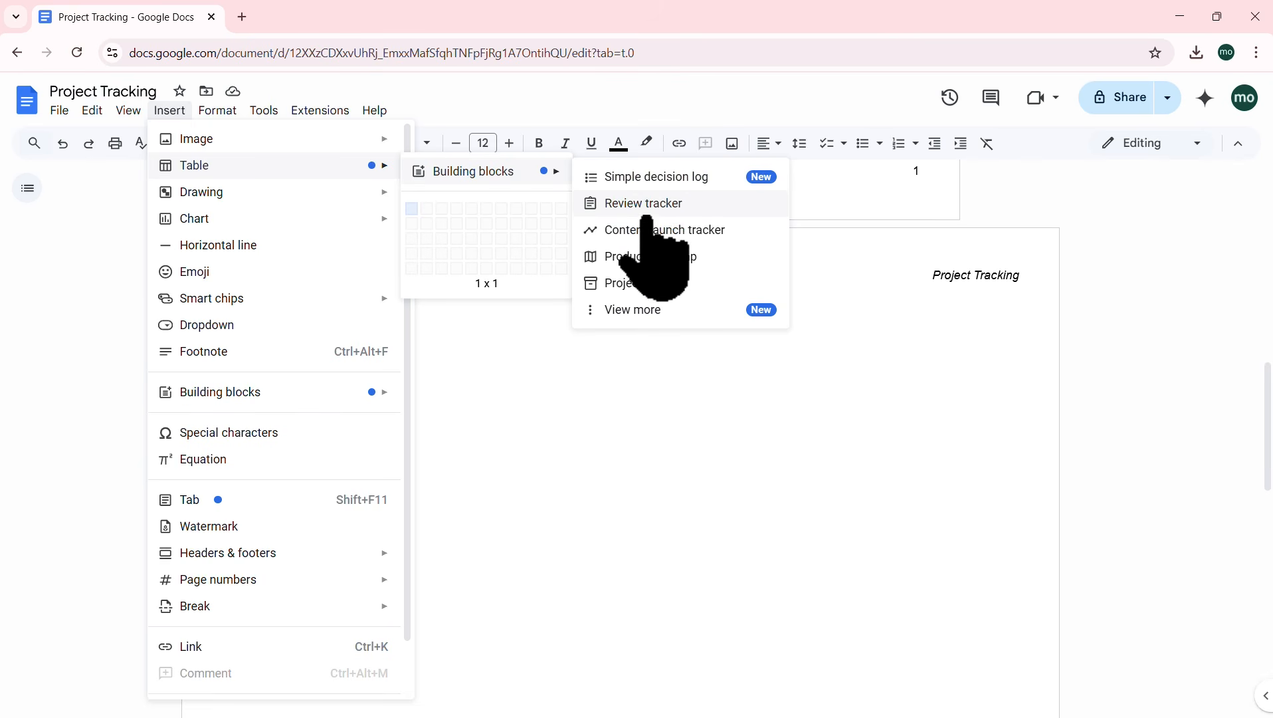
left_click(698, 316)
mouse_move(1043, 276)
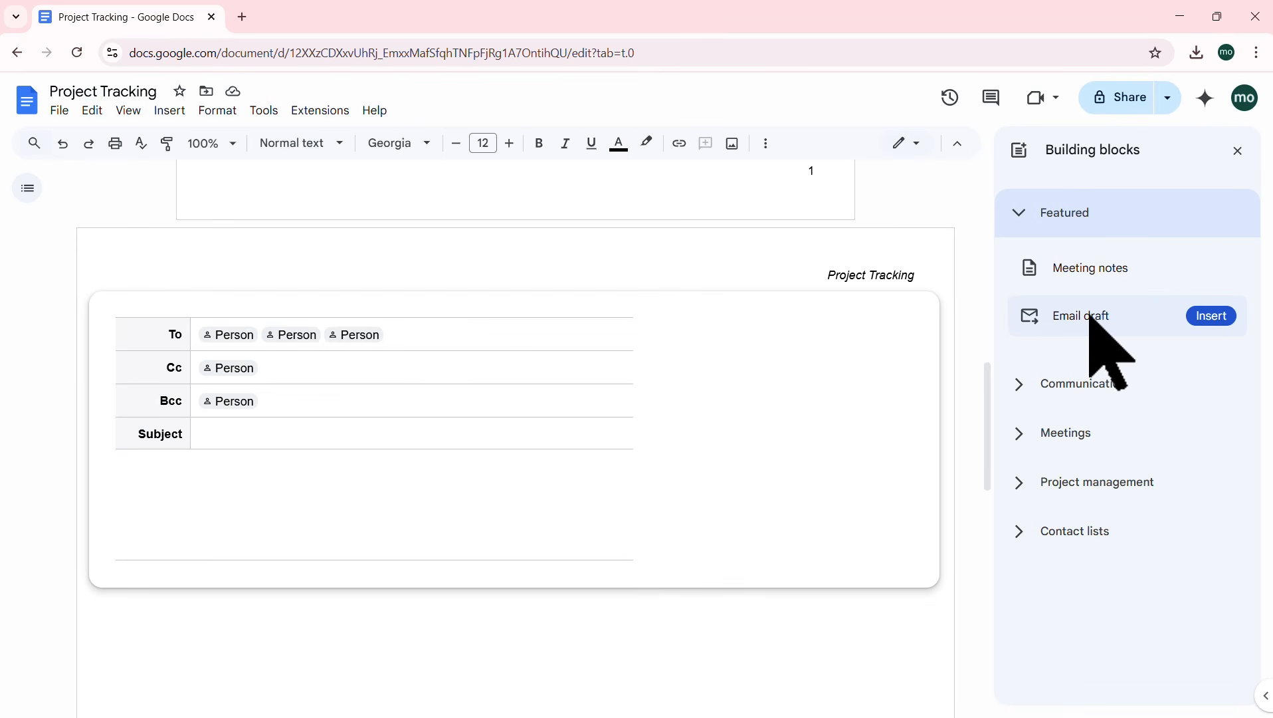
left_click(1022, 484)
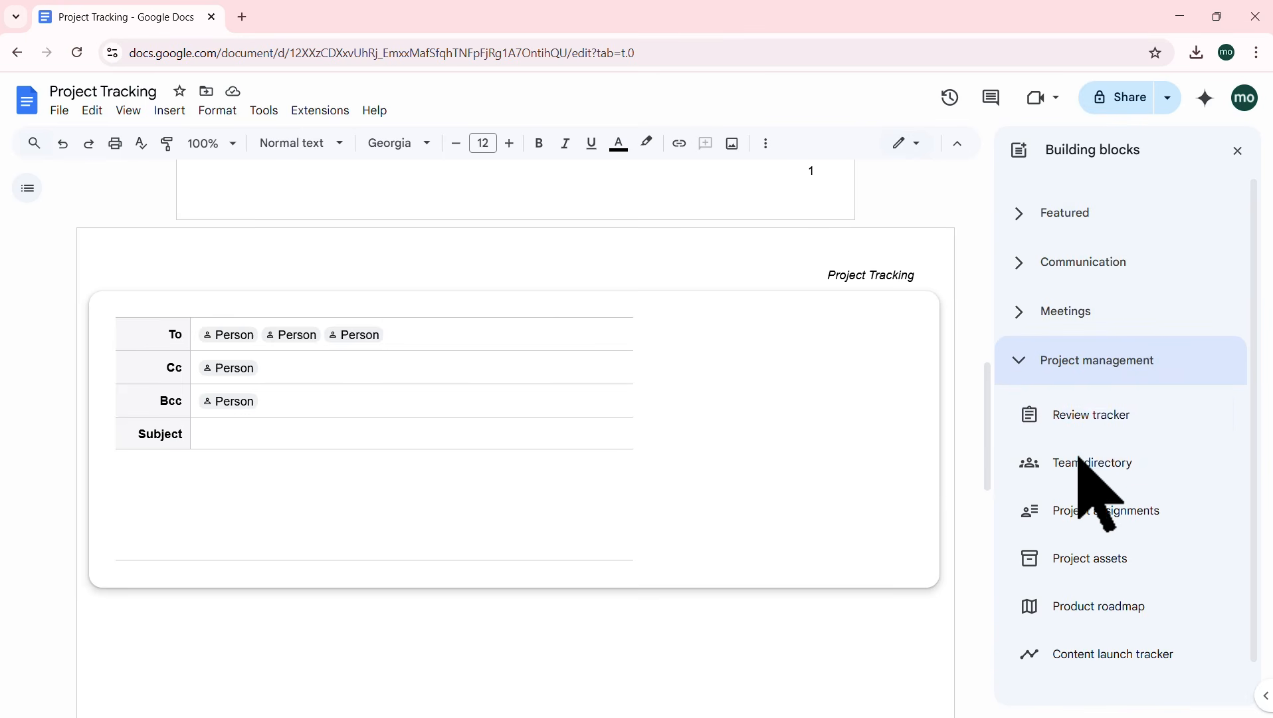
mouse_move(1092, 523)
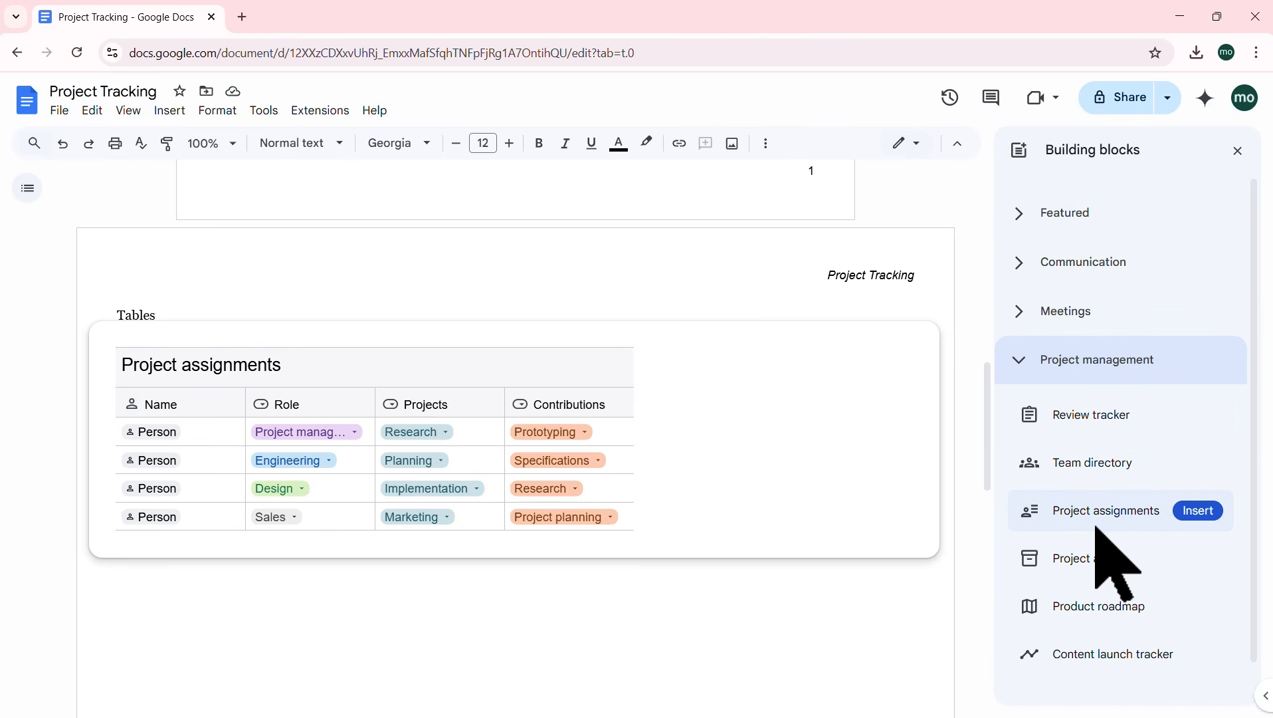
mouse_move(1093, 557)
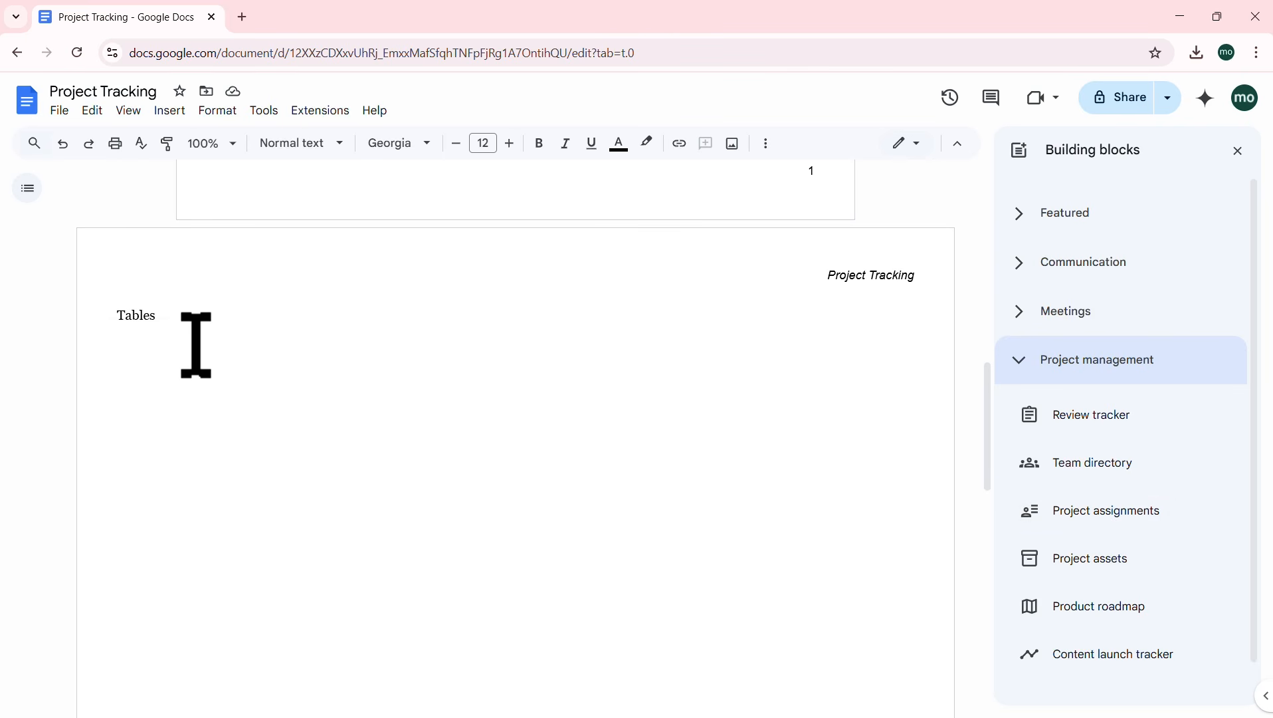
Step: Insert a 4 x 4 table below the "Tables" line with the column headings Owner, Project, Status and Due Date
left_click(164, 348)
left_click(170, 111)
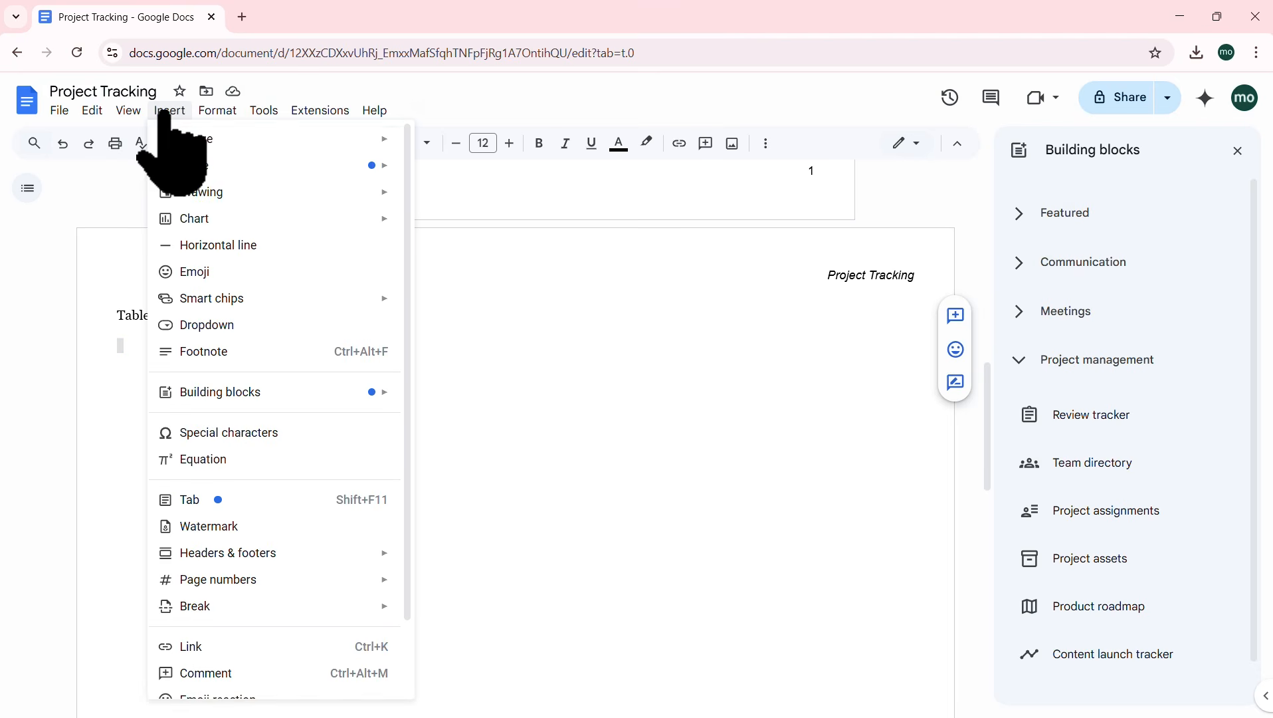
mouse_move(299, 167)
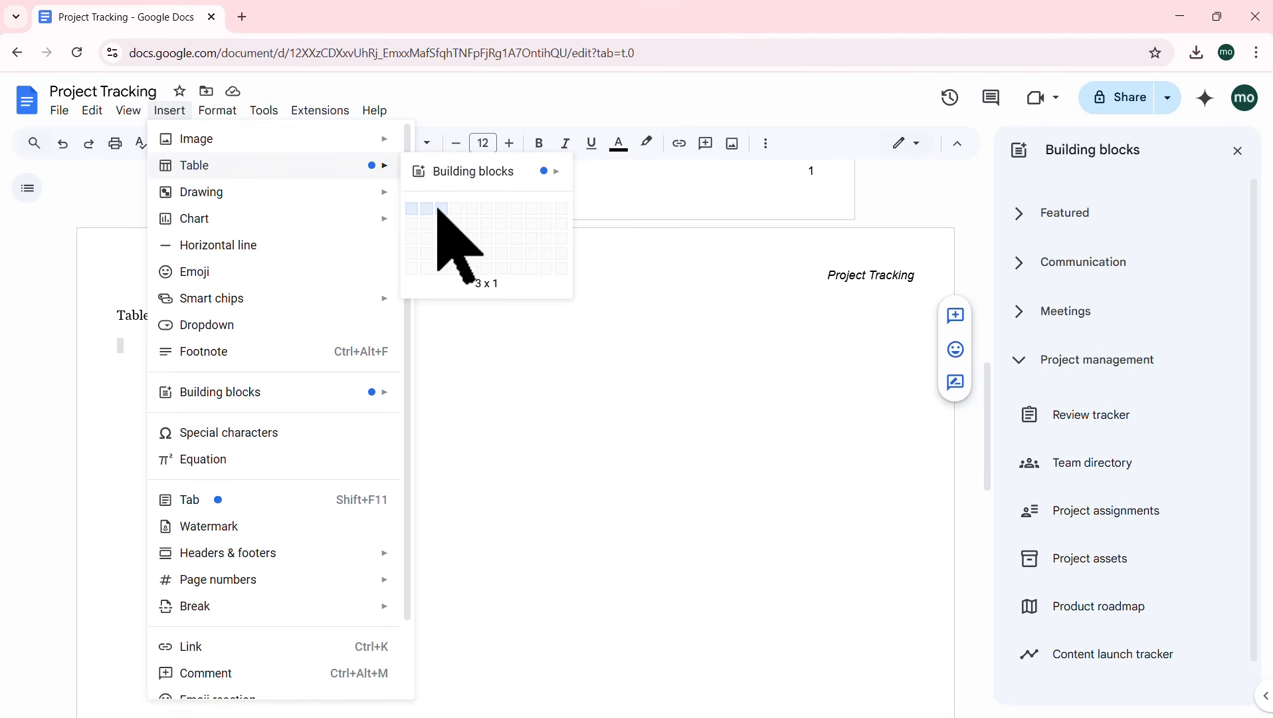
left_click(456, 253)
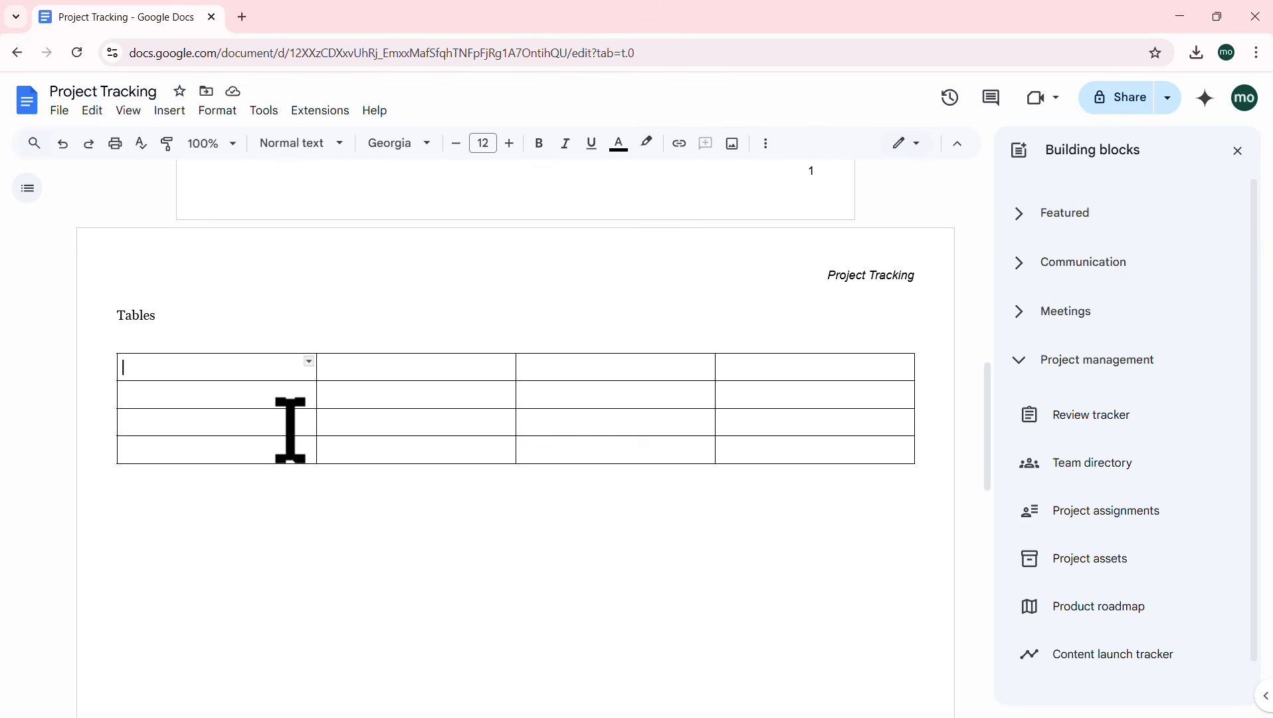
type("Owner")
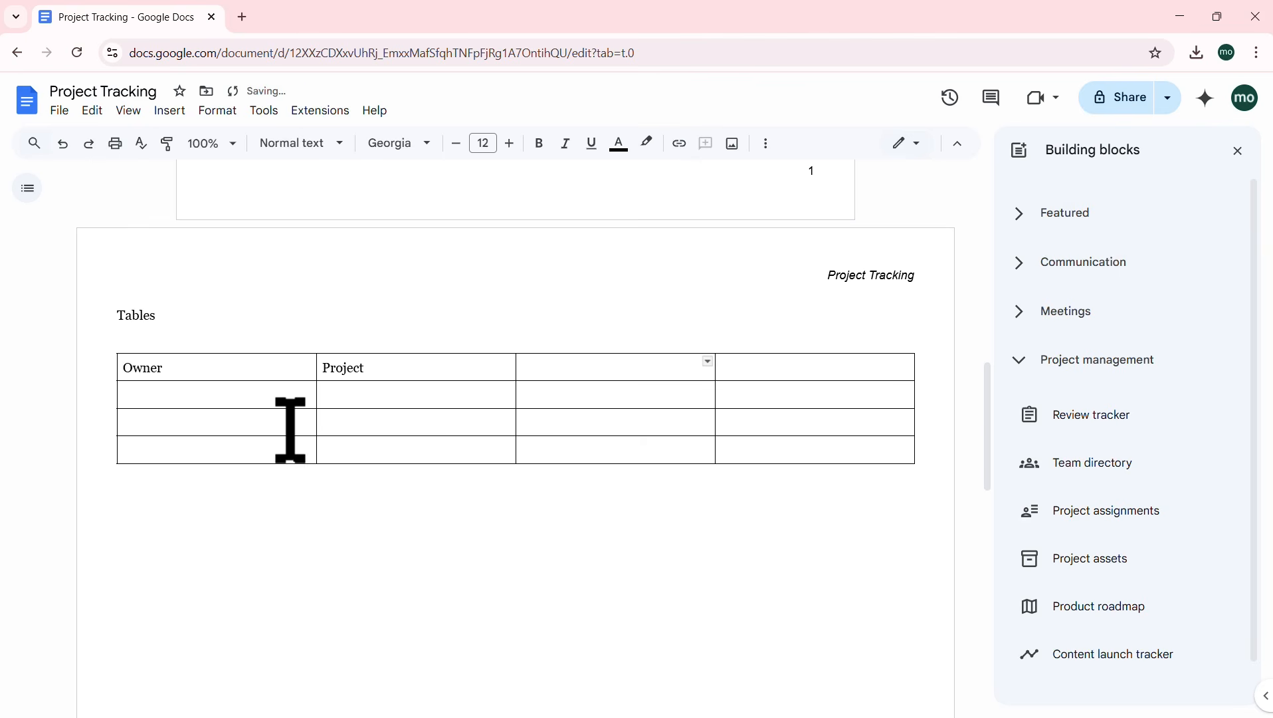
type("Status")
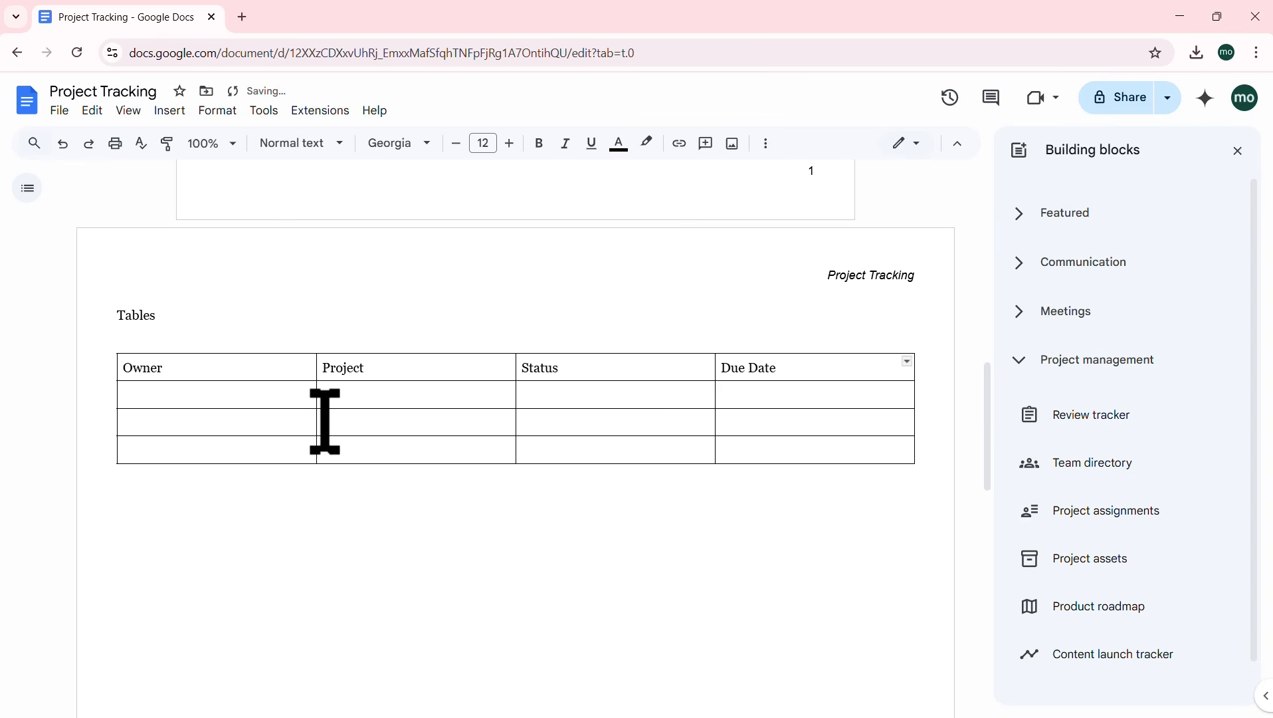
Step: Enter the three owners' full names down the Owner column and close the list of building blocks
left_click(272, 397)
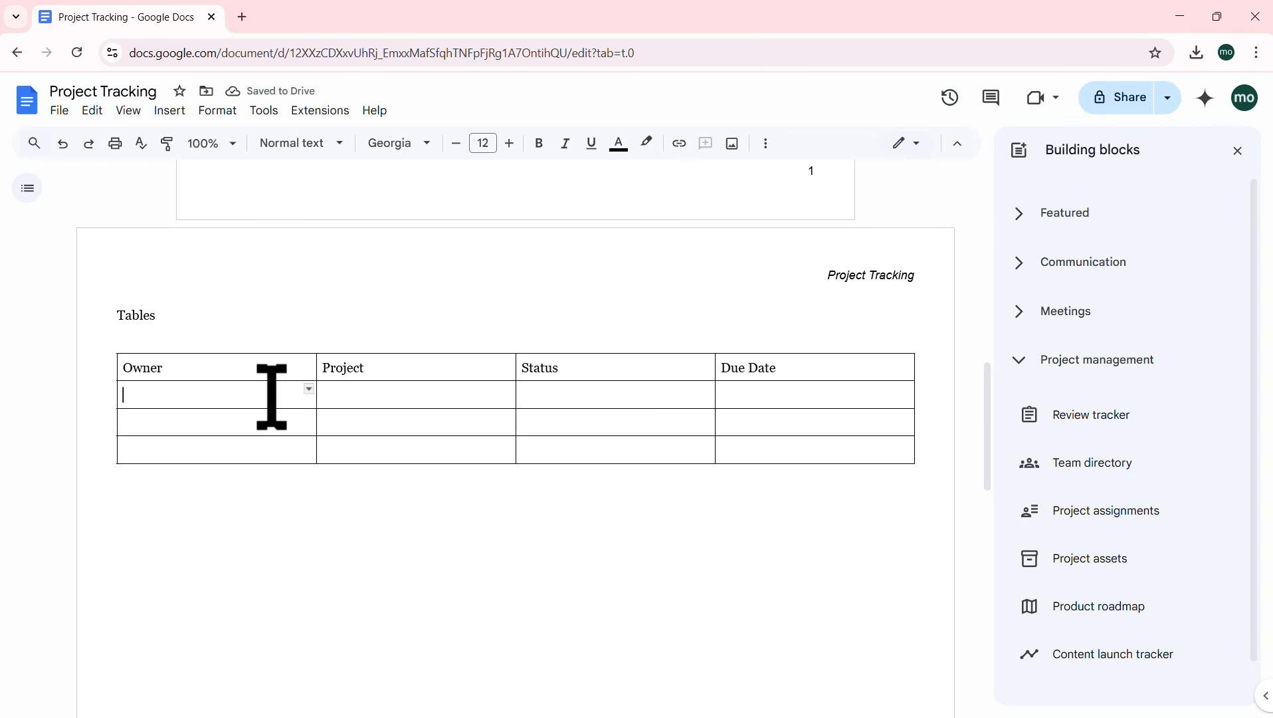
type("Moe Jones")
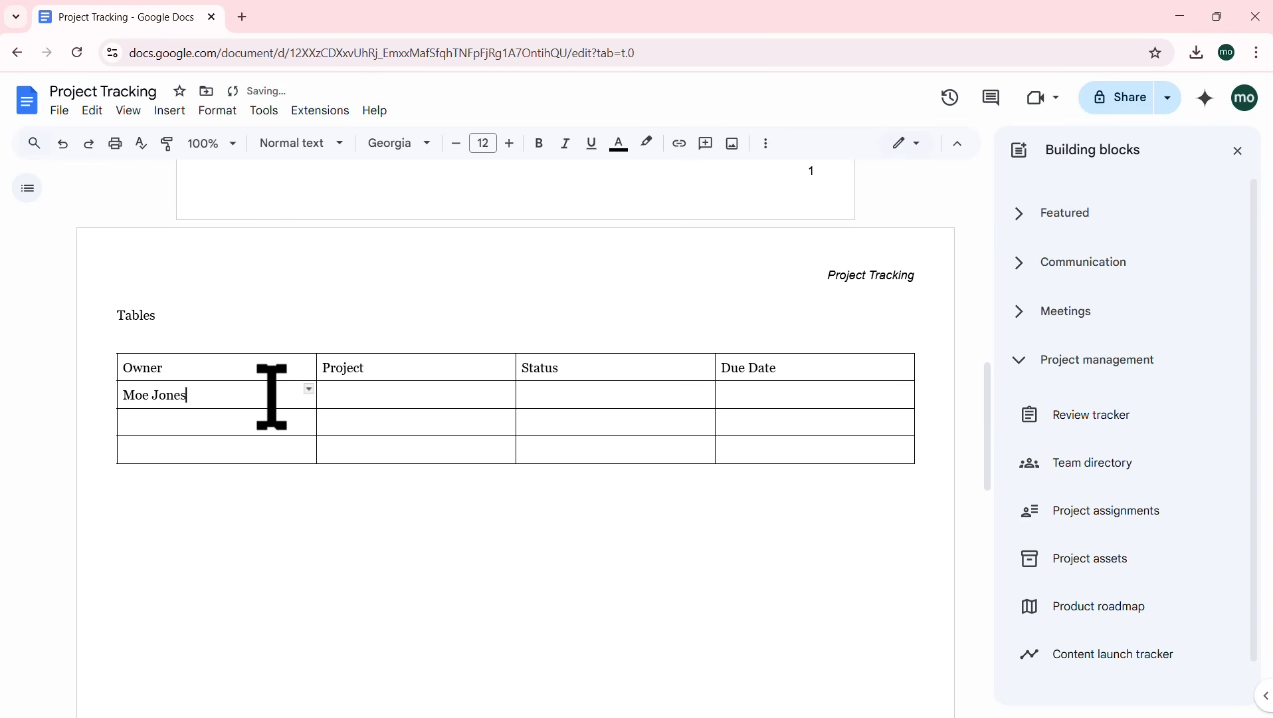
left_click(253, 429)
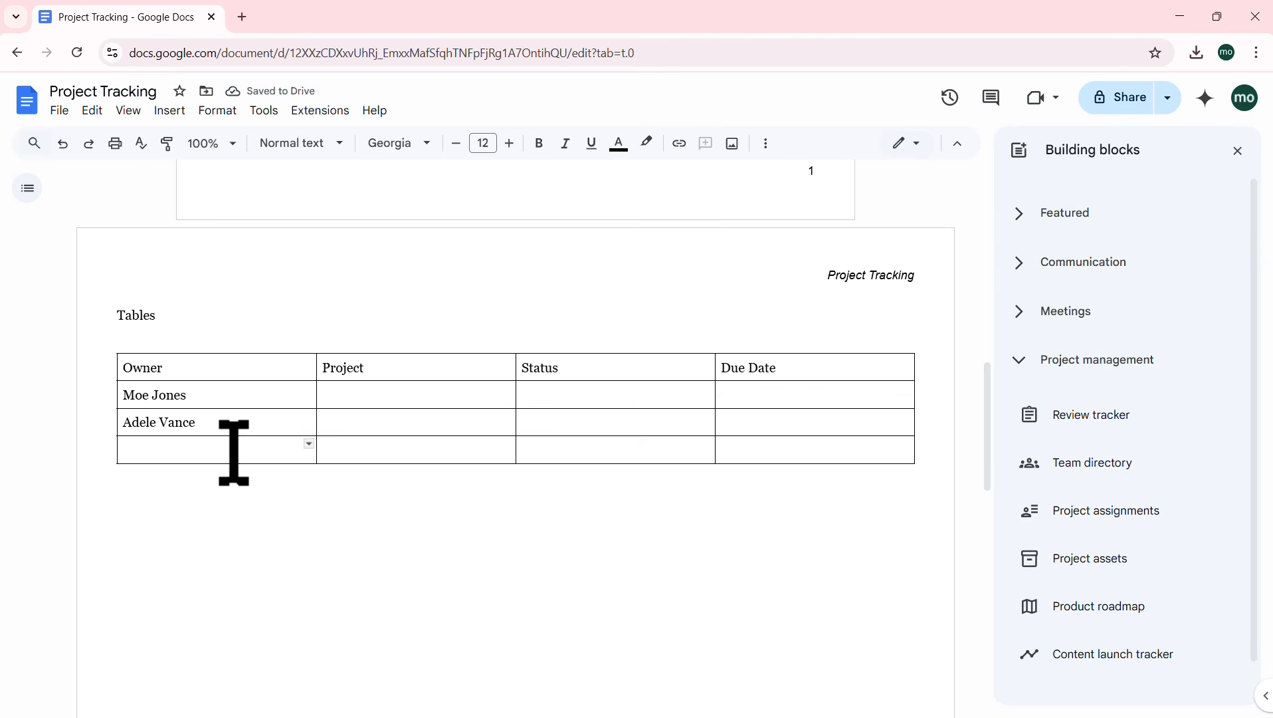
type("Grady Archie")
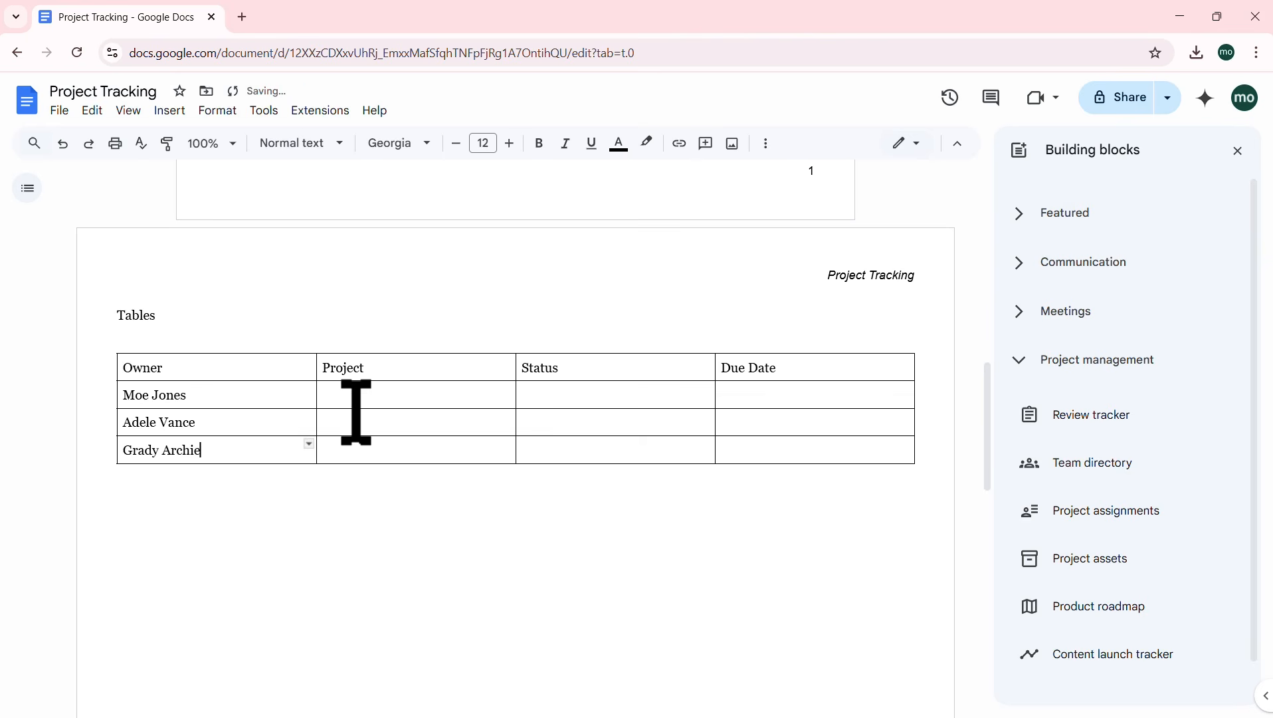
left_click(380, 397)
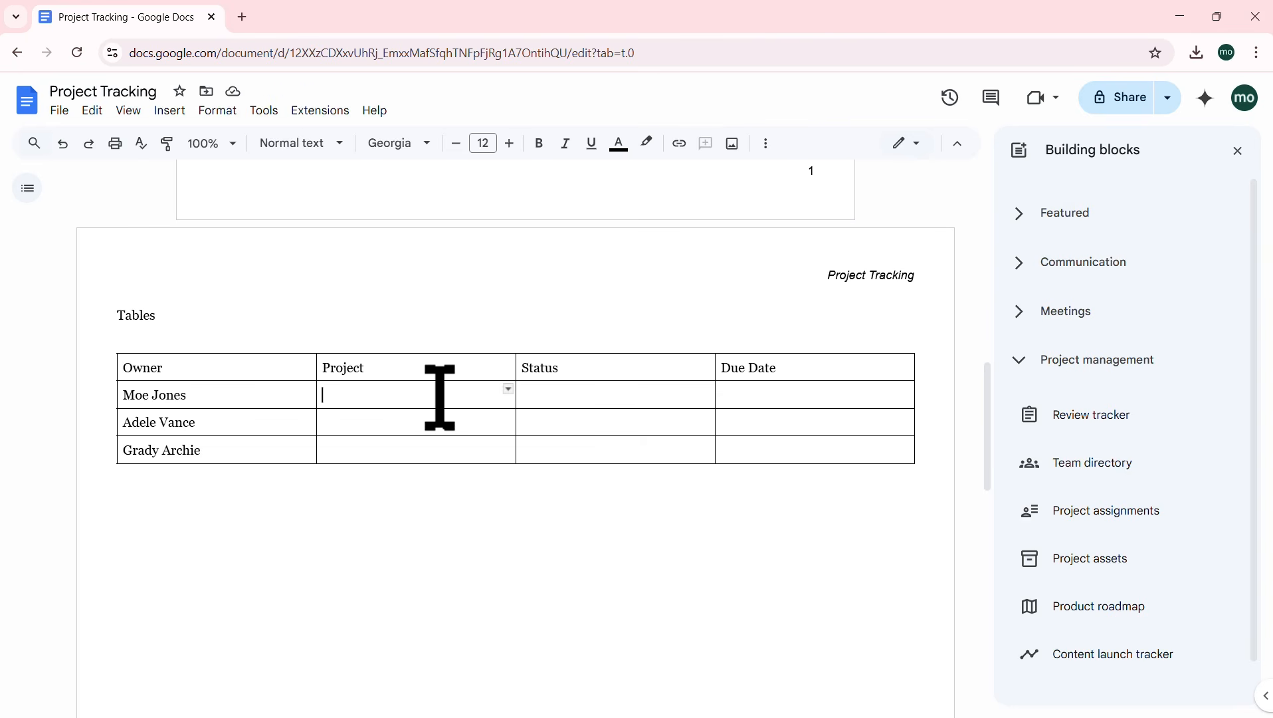
left_click(1237, 151)
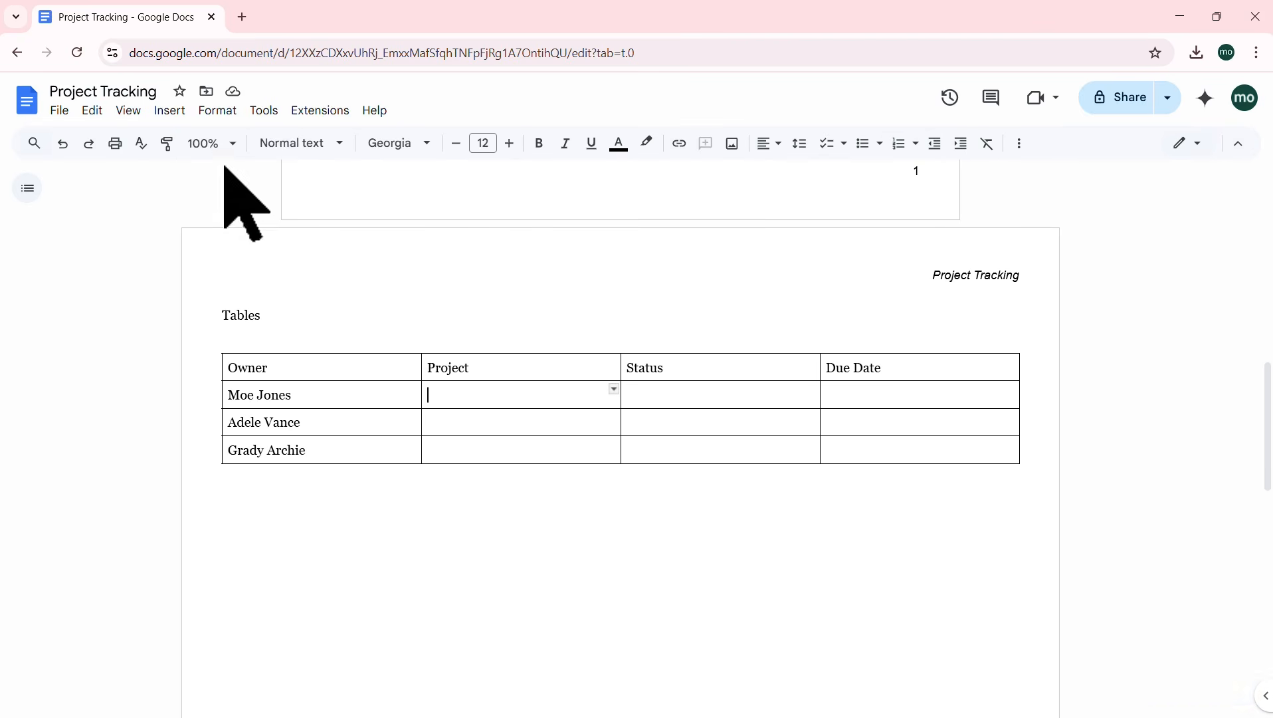
left_click(171, 110)
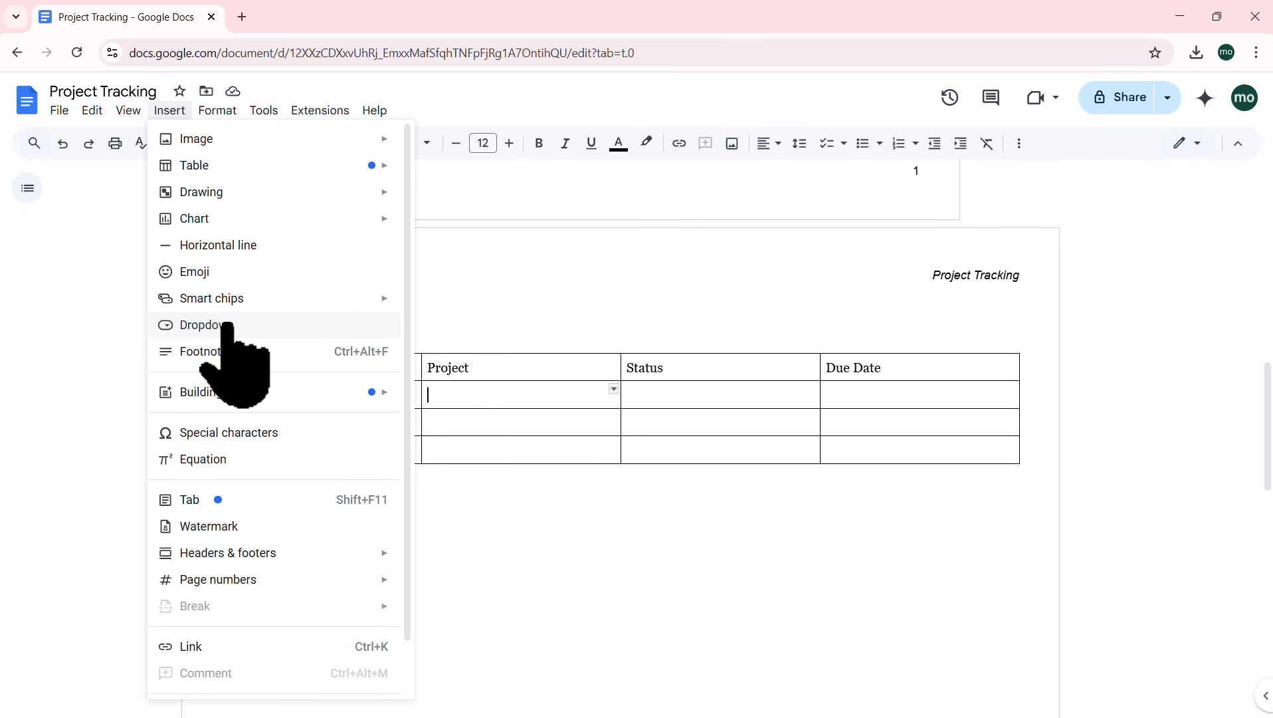
left_click(494, 406)
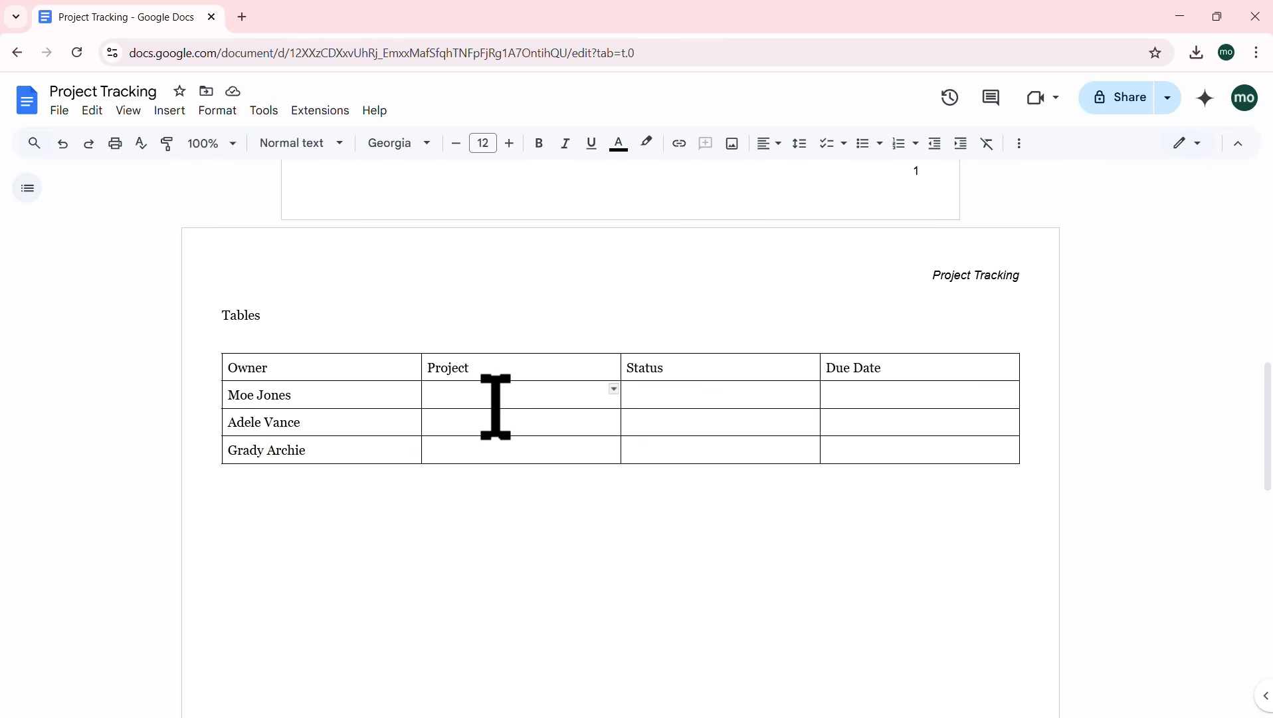
left_click(163, 113)
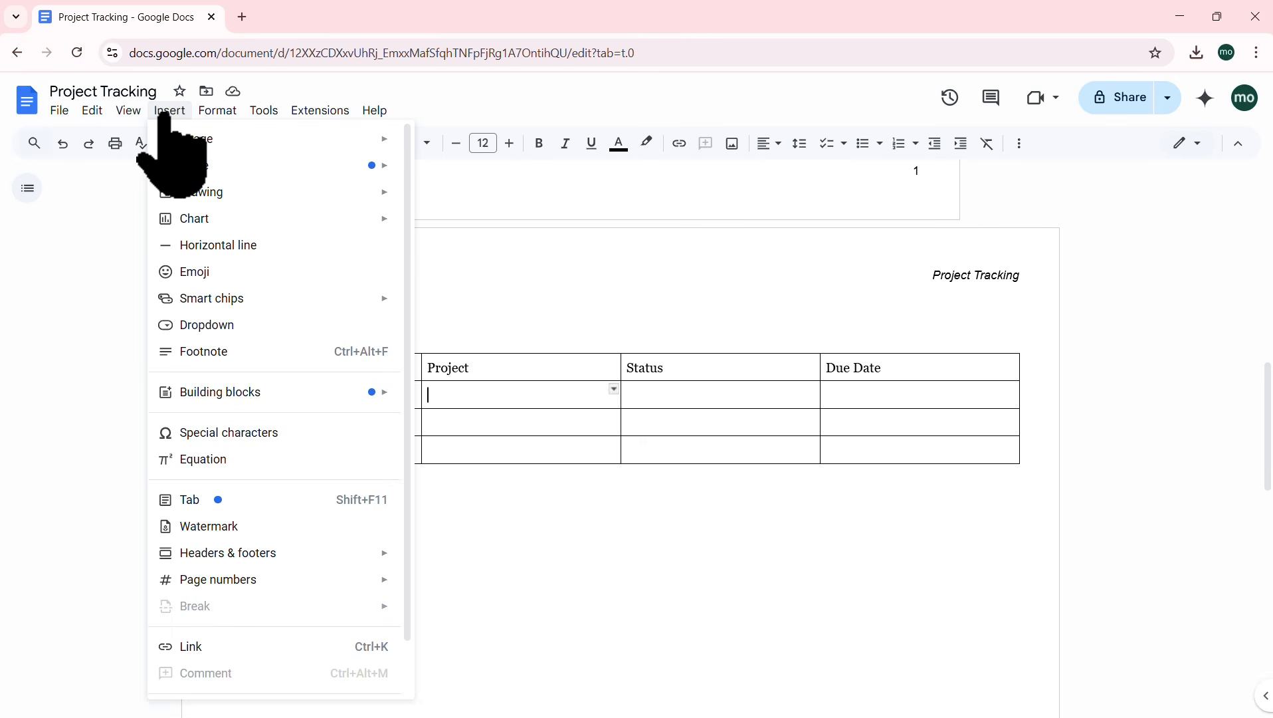
left_click(226, 324)
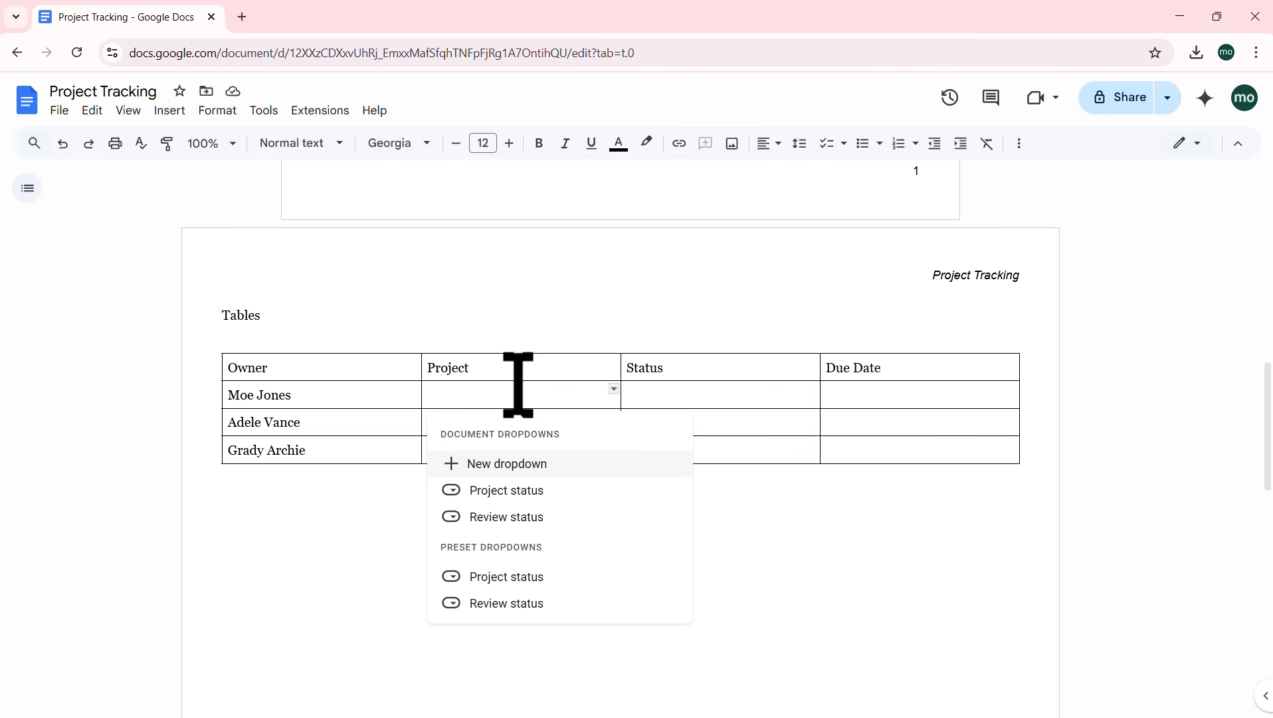
mouse_move(532, 511)
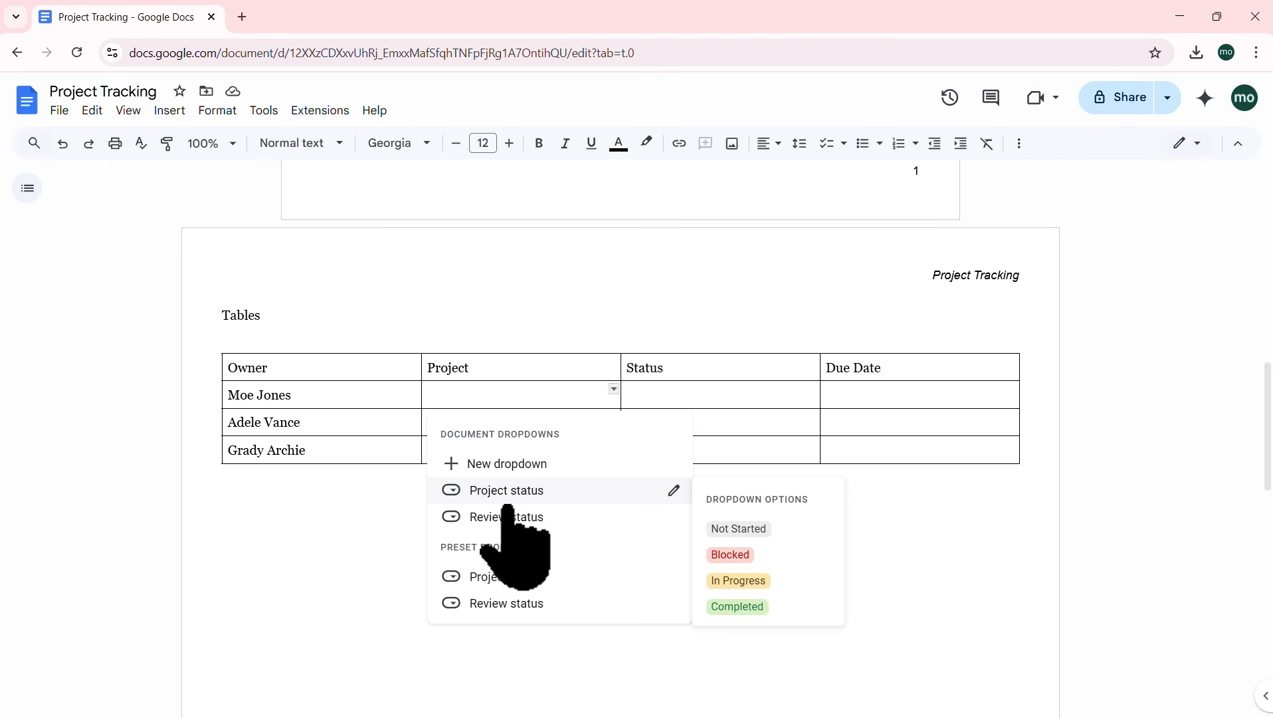
Step: Insert the preset Project status dropdown in the first owner's Status cell and look through its options
left_click(704, 396)
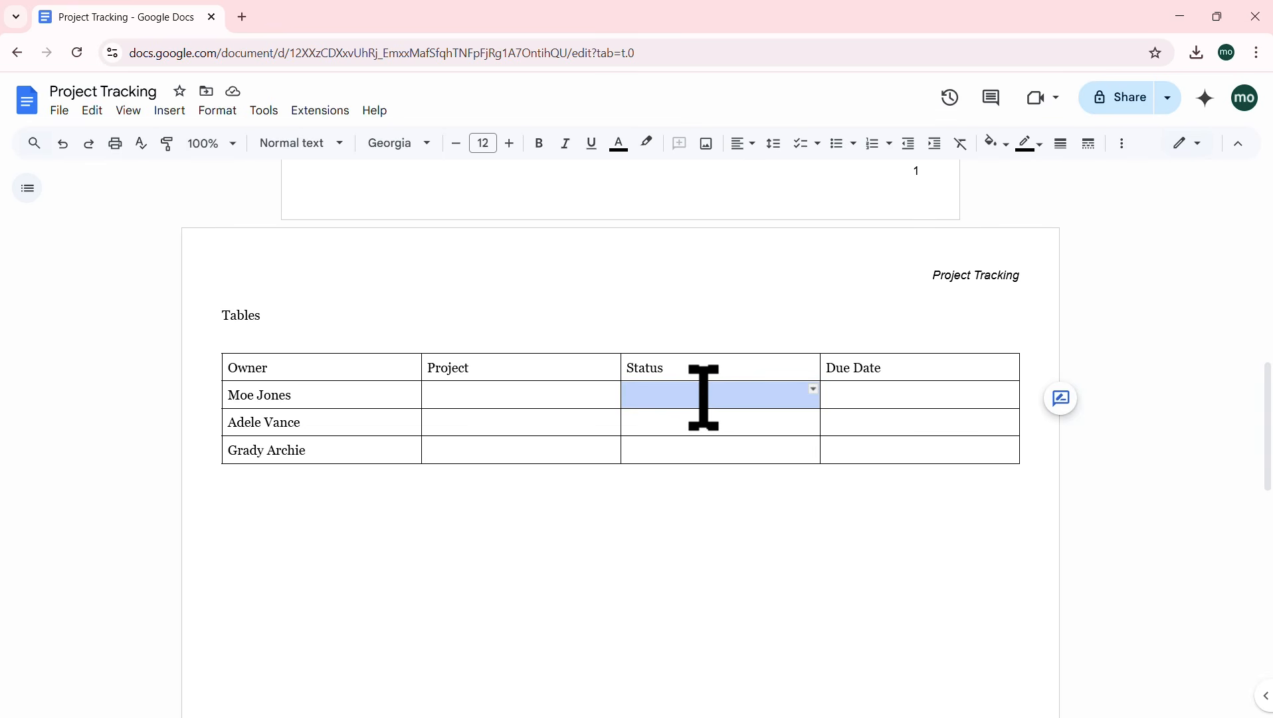
left_click(170, 110)
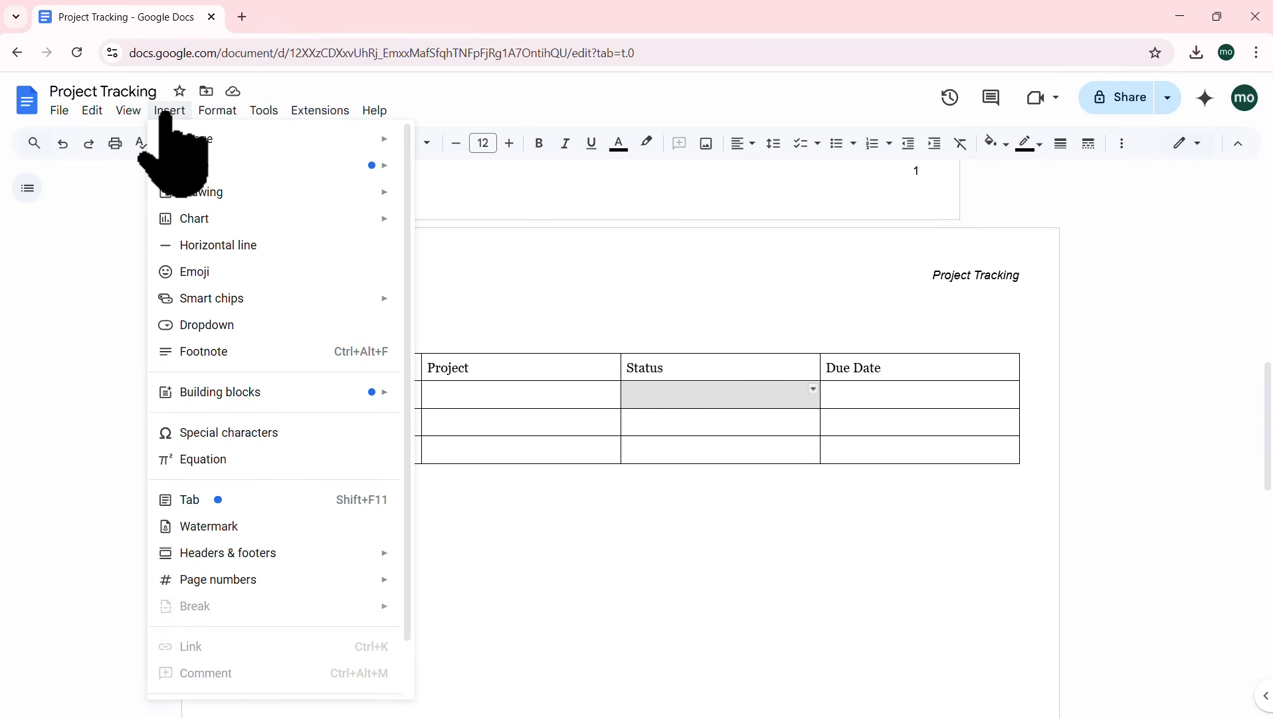
left_click(273, 324)
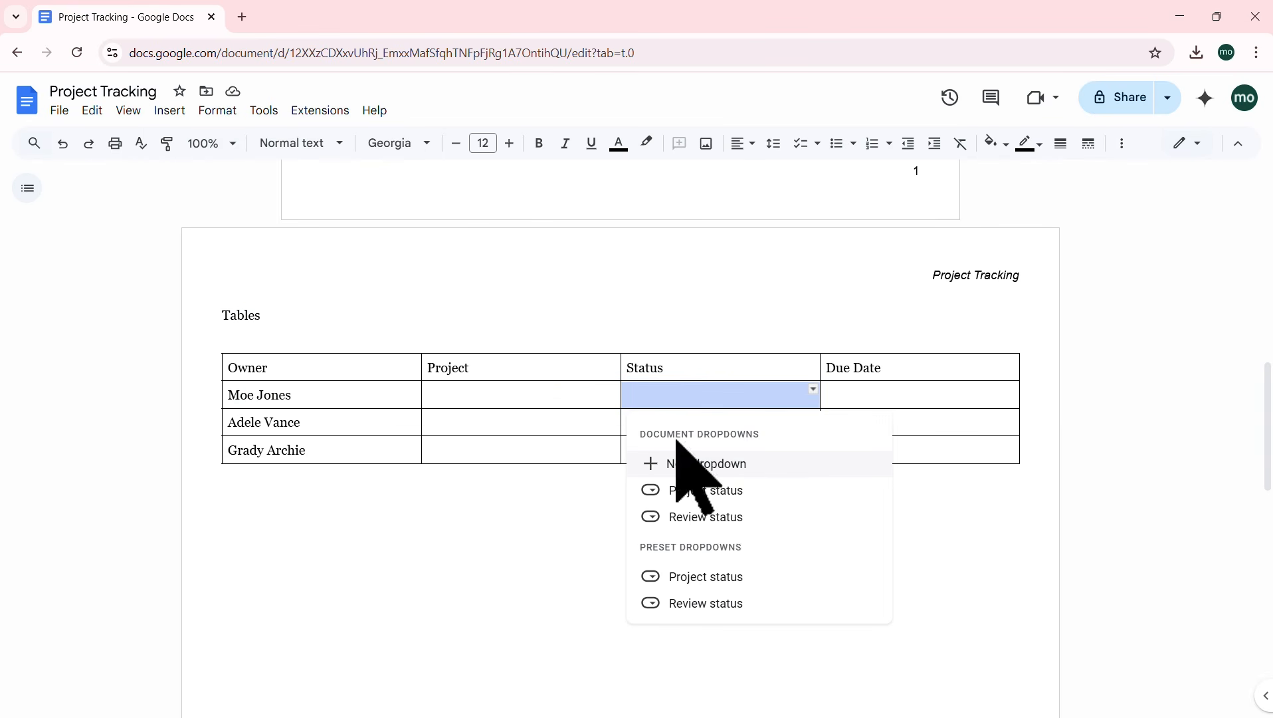
left_click(702, 577)
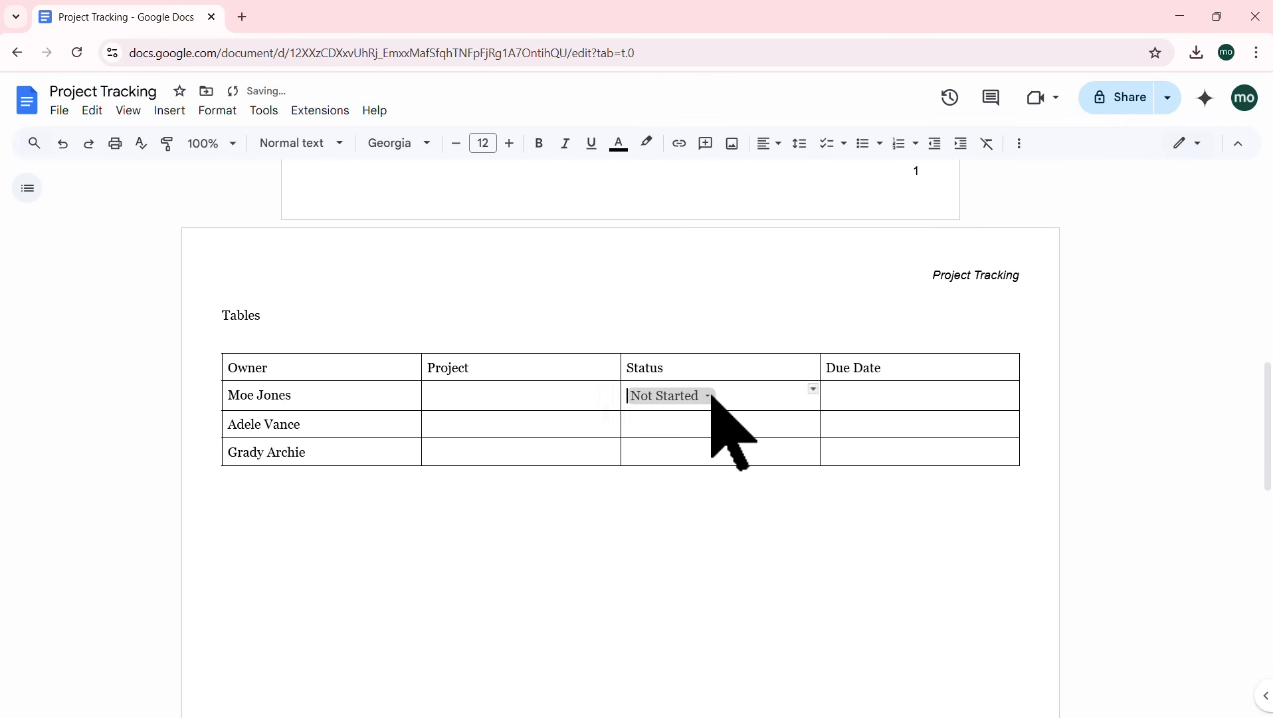
left_click(709, 396)
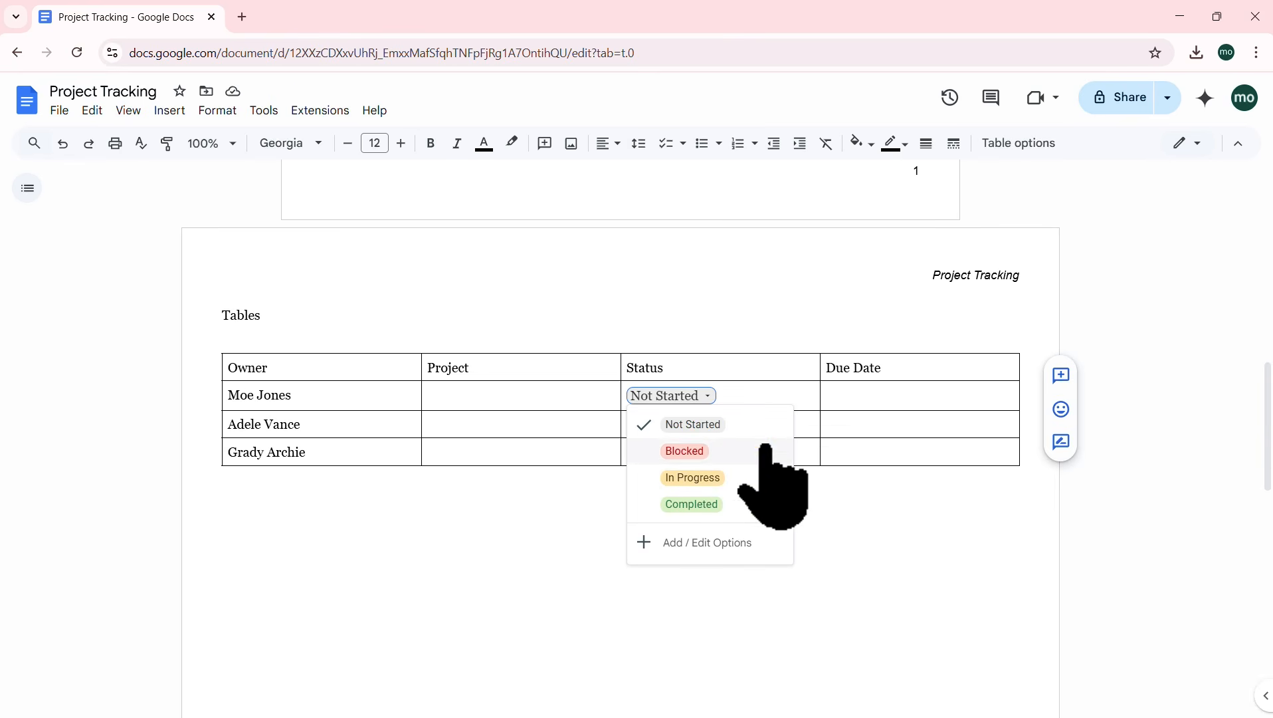
Step: Insert a date smart chip for today, Jan 30, 2025, in the first owner's Due Date cell
left_click(890, 401)
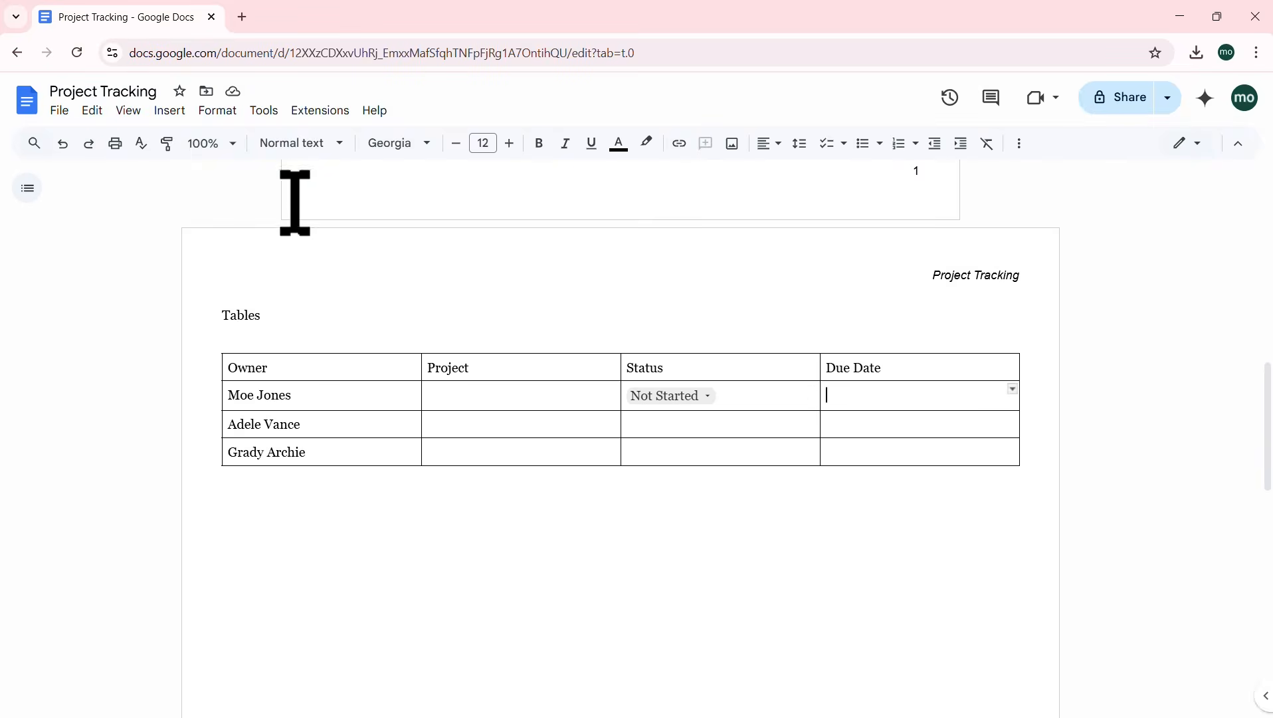
left_click(170, 111)
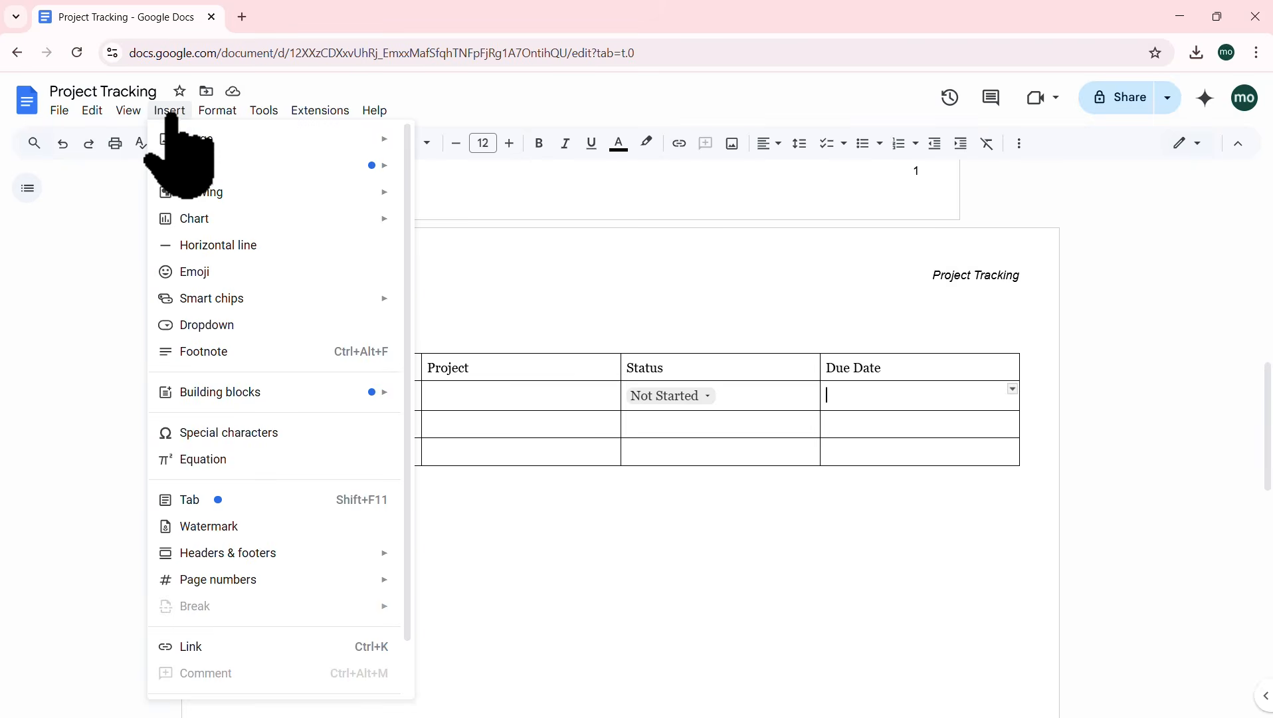
left_click(234, 325)
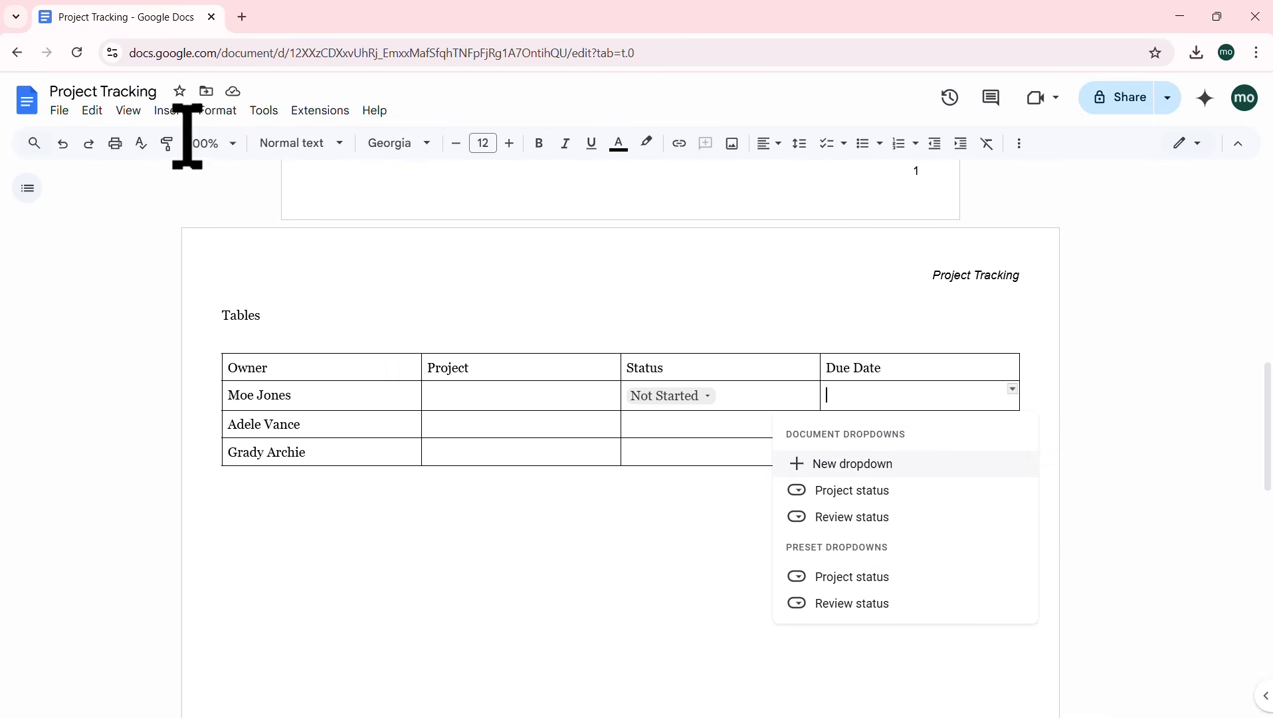
left_click(171, 111)
left_click(171, 111)
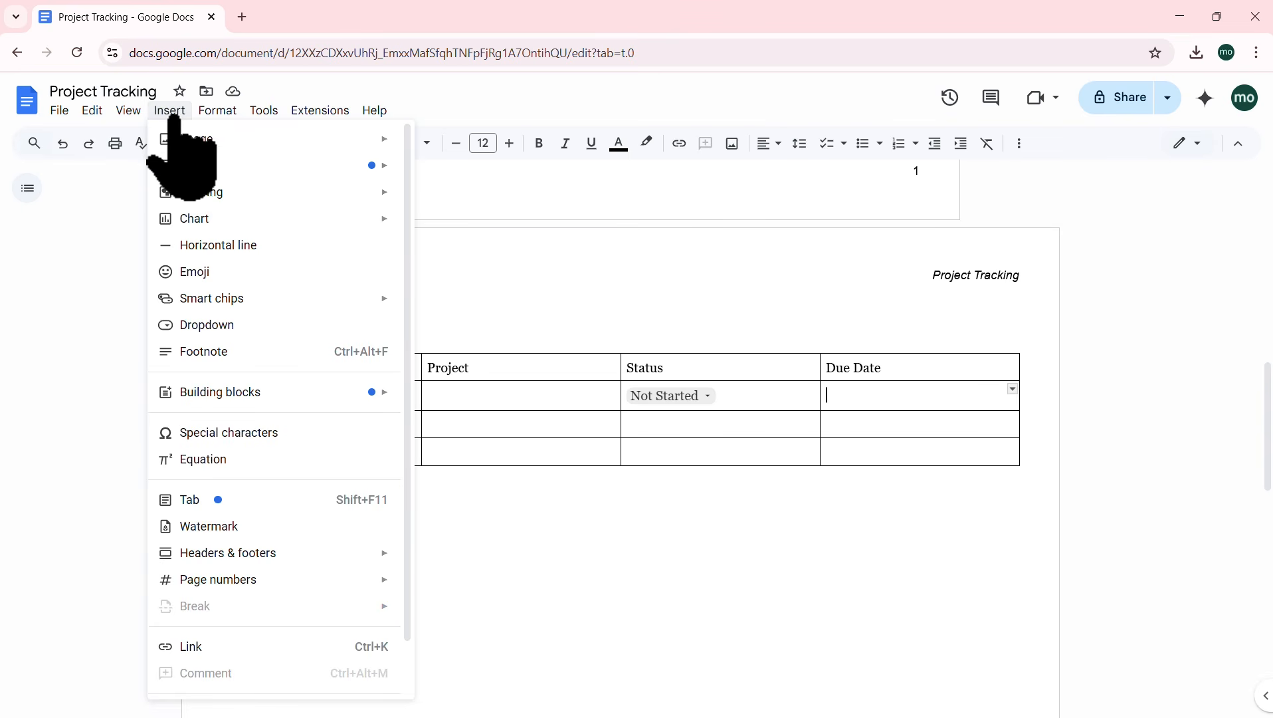
mouse_move(384, 302)
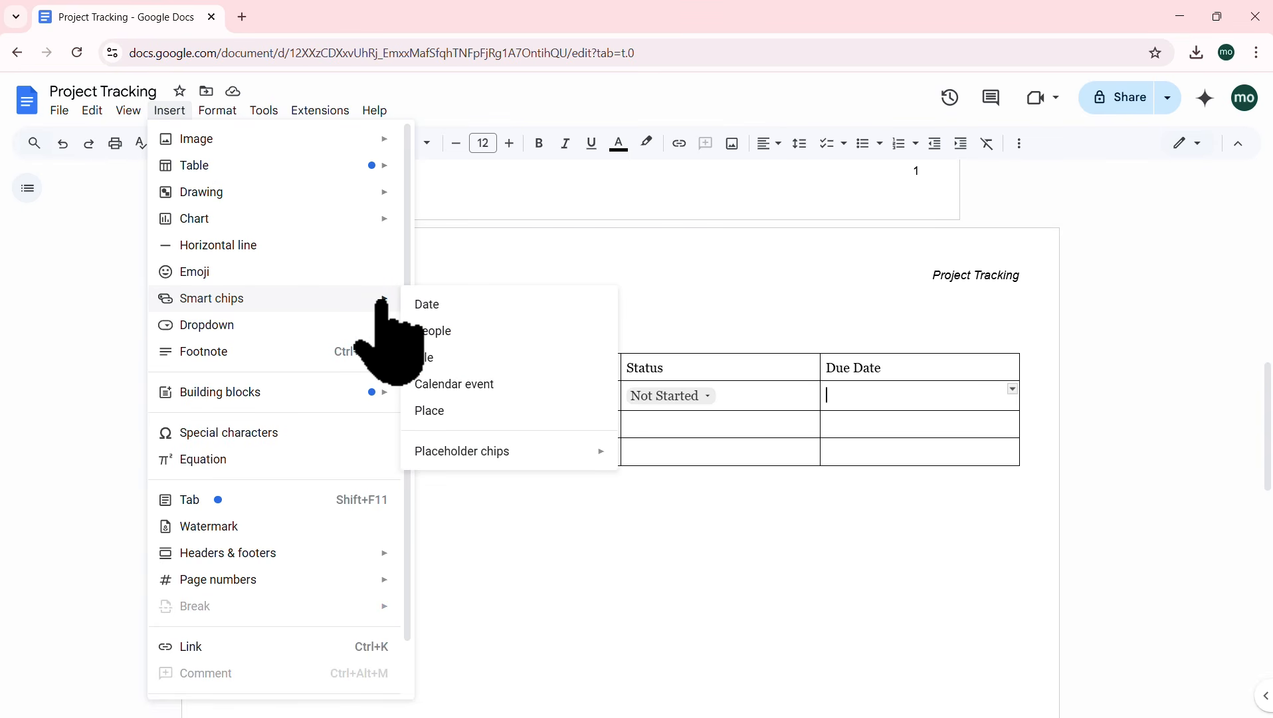
left_click(439, 307)
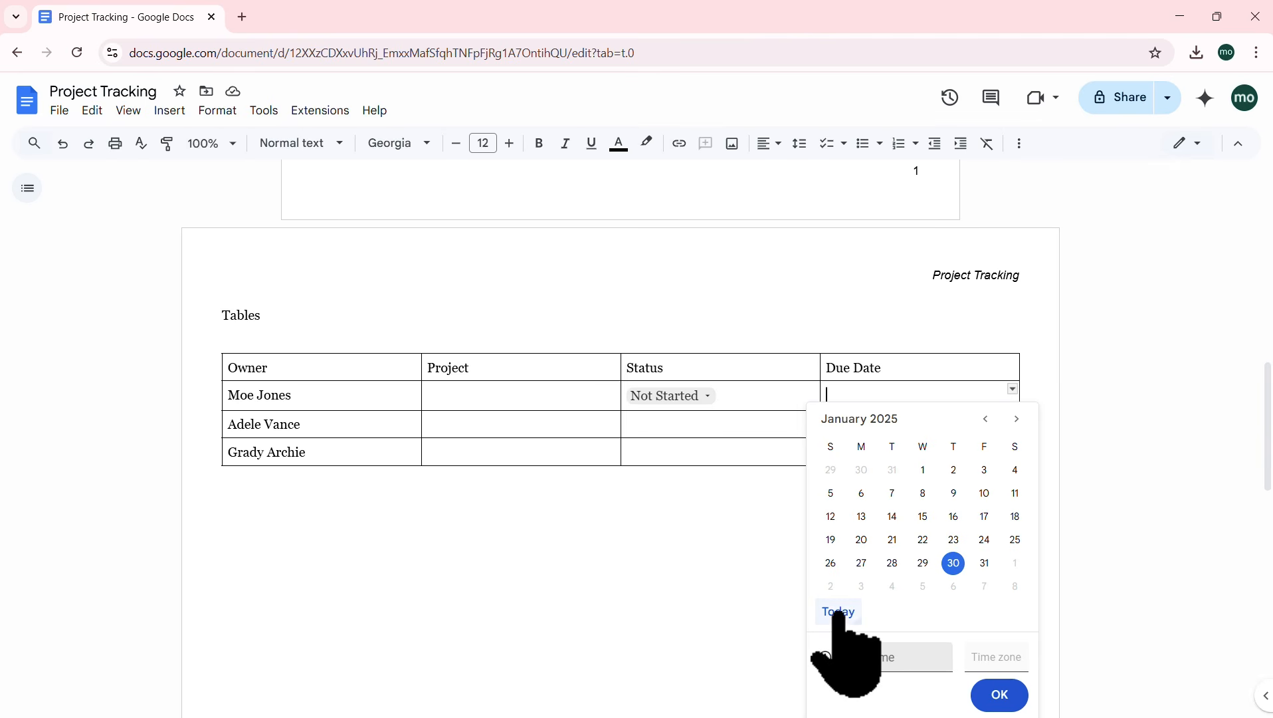
left_click(1000, 694)
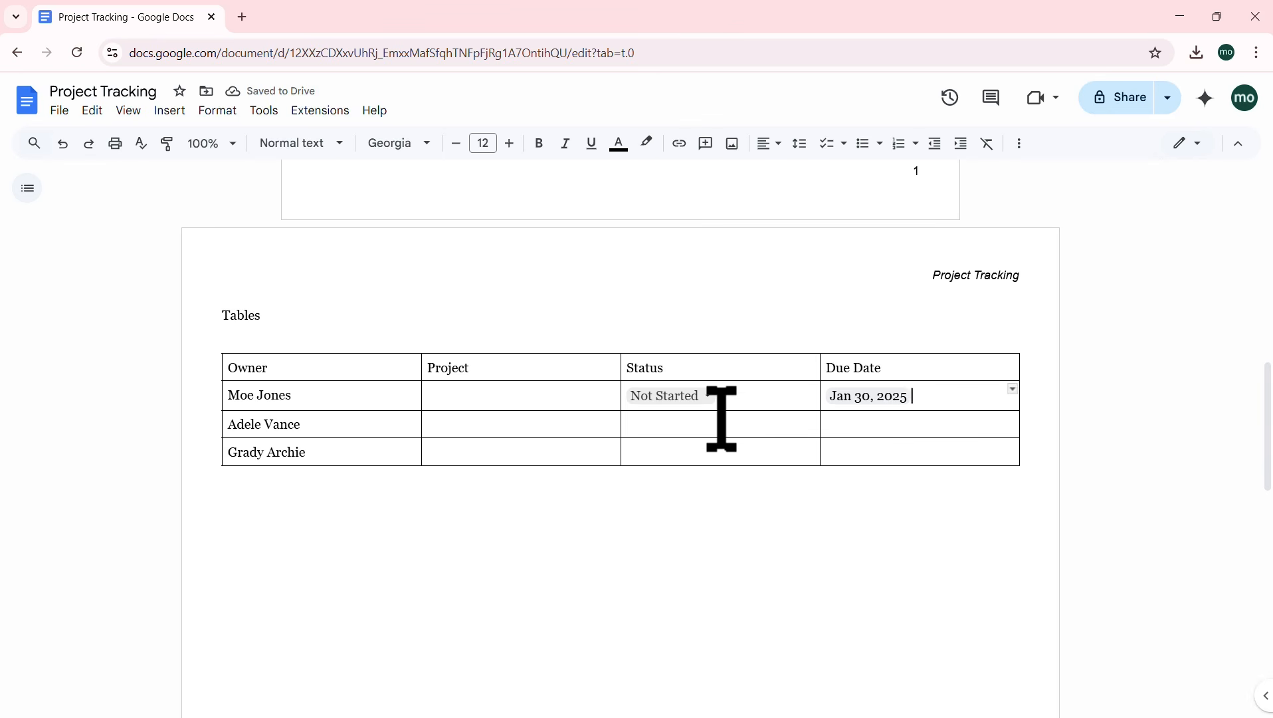
Step: Delete the two table rows below the first owner's row
left_click(696, 423)
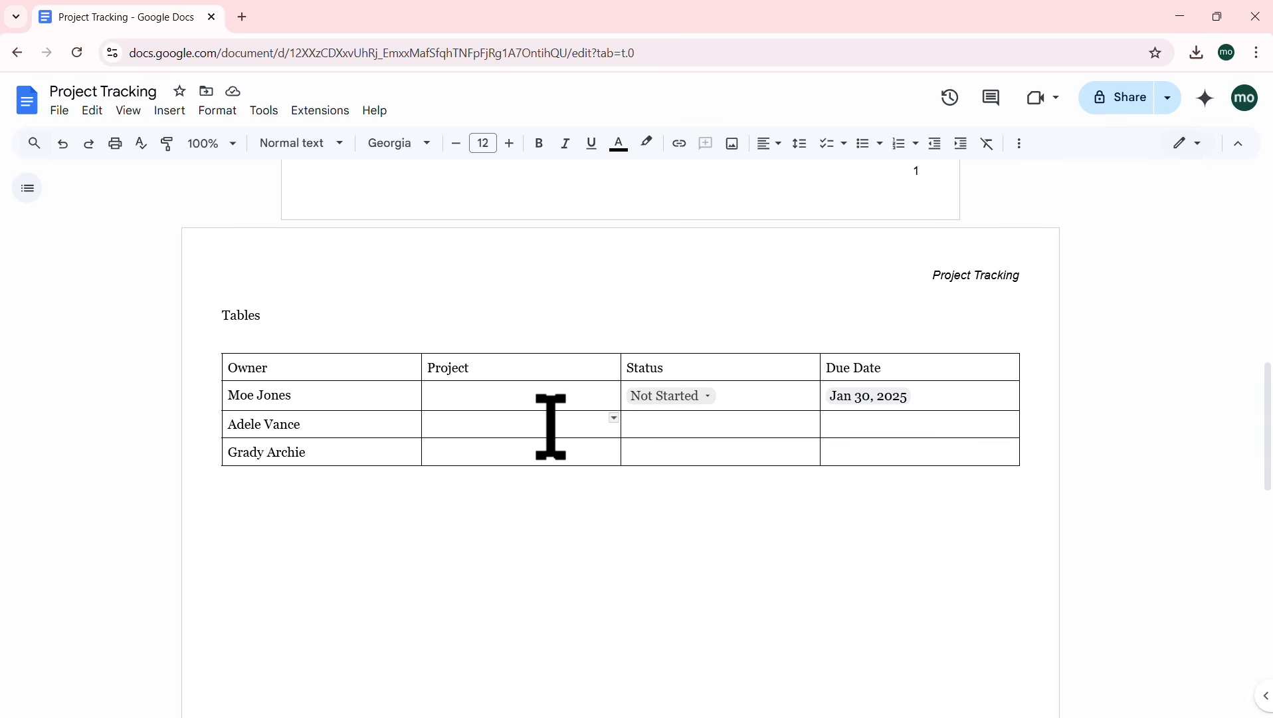
left_click(400, 426)
left_click_drag(525, 429, 895, 457)
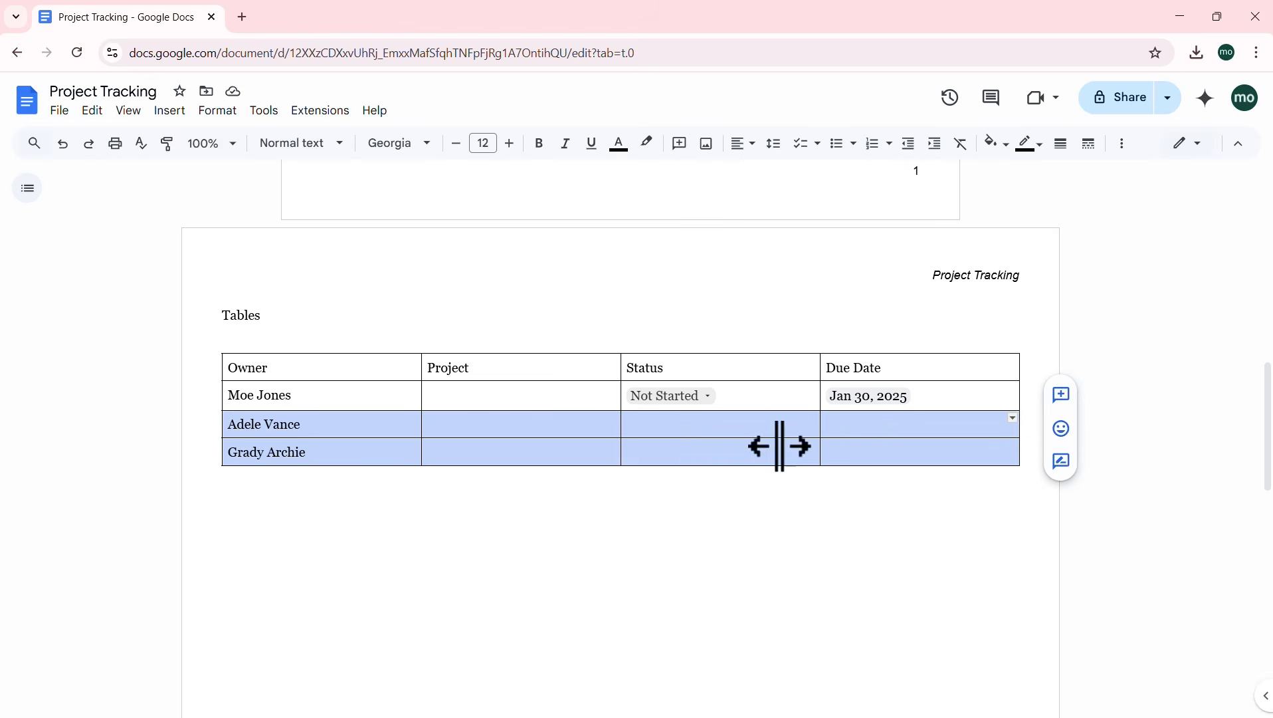
right_click(575, 426)
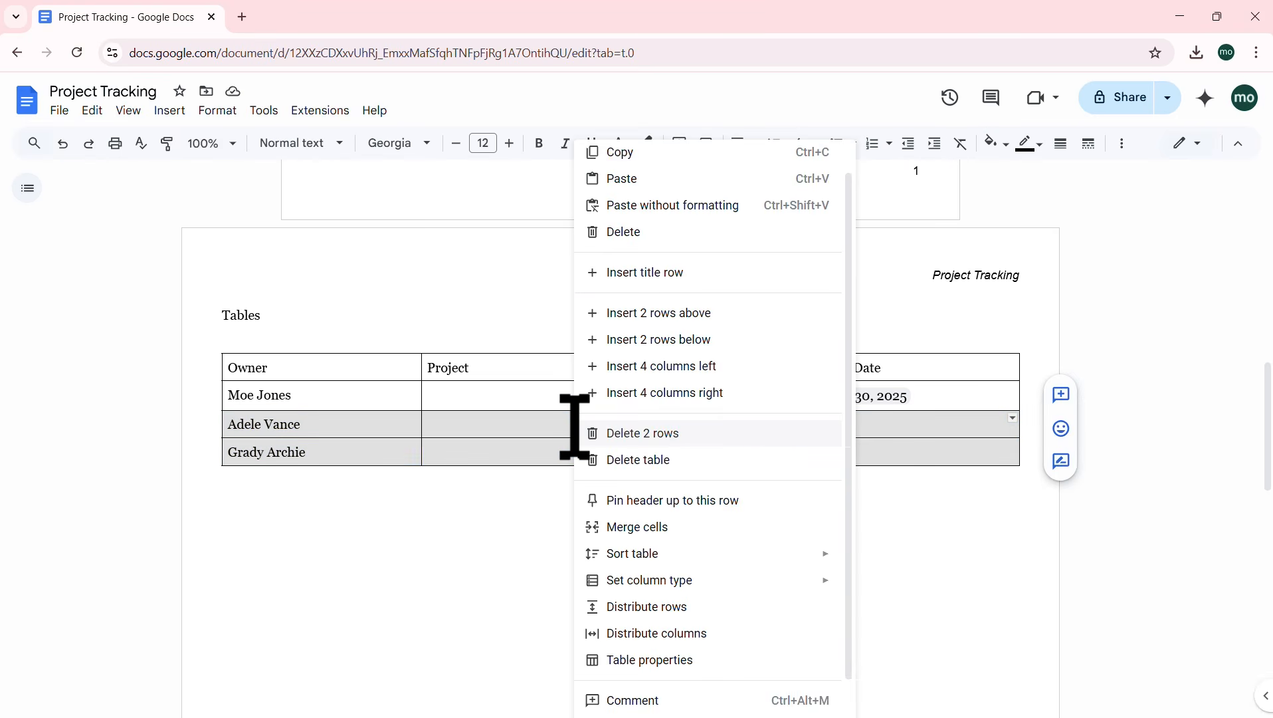
left_click(674, 432)
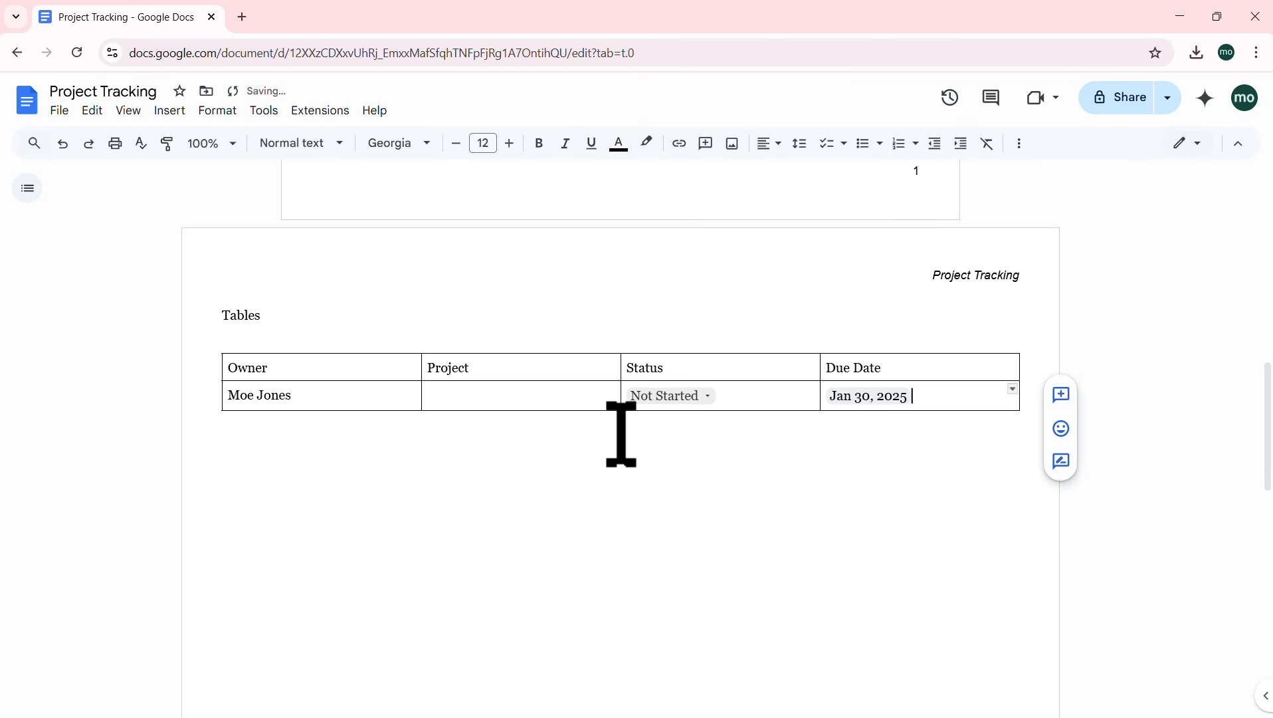
Step: Add two rows below the first owner's row and enter the other two owners' full names in the Owner column
left_click(965, 399)
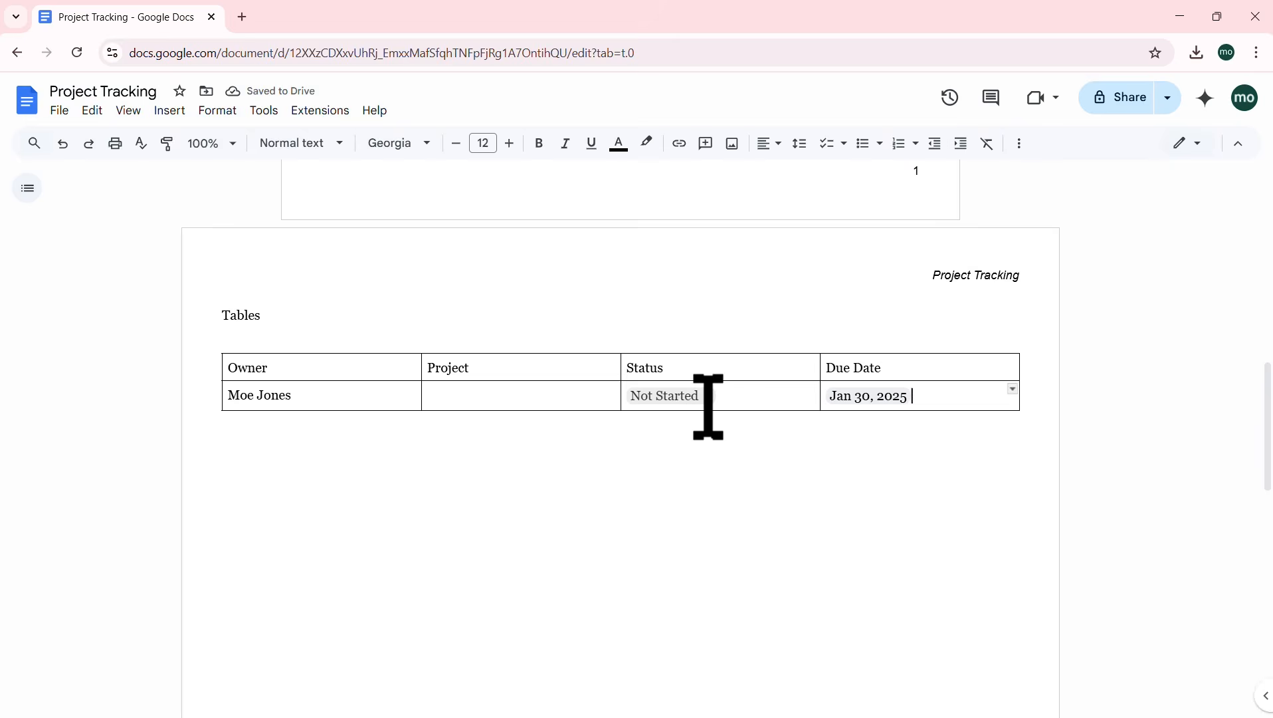
left_click(890, 398)
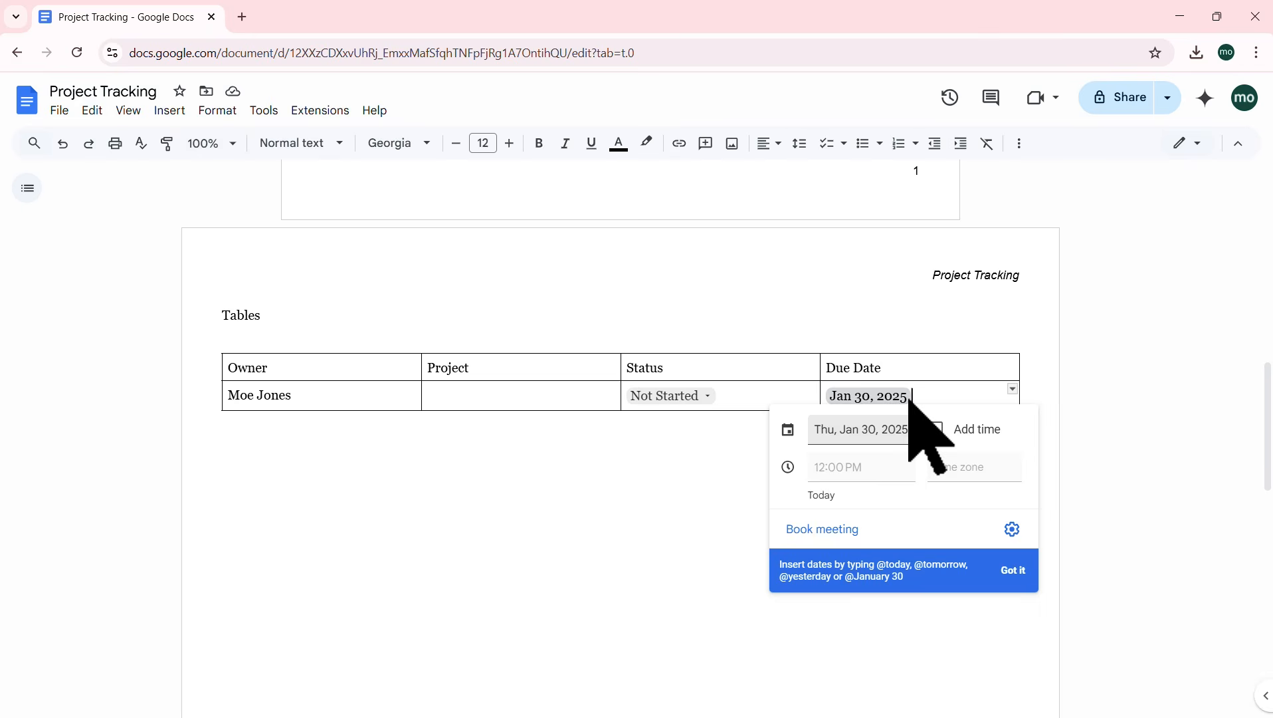
right_click(948, 397)
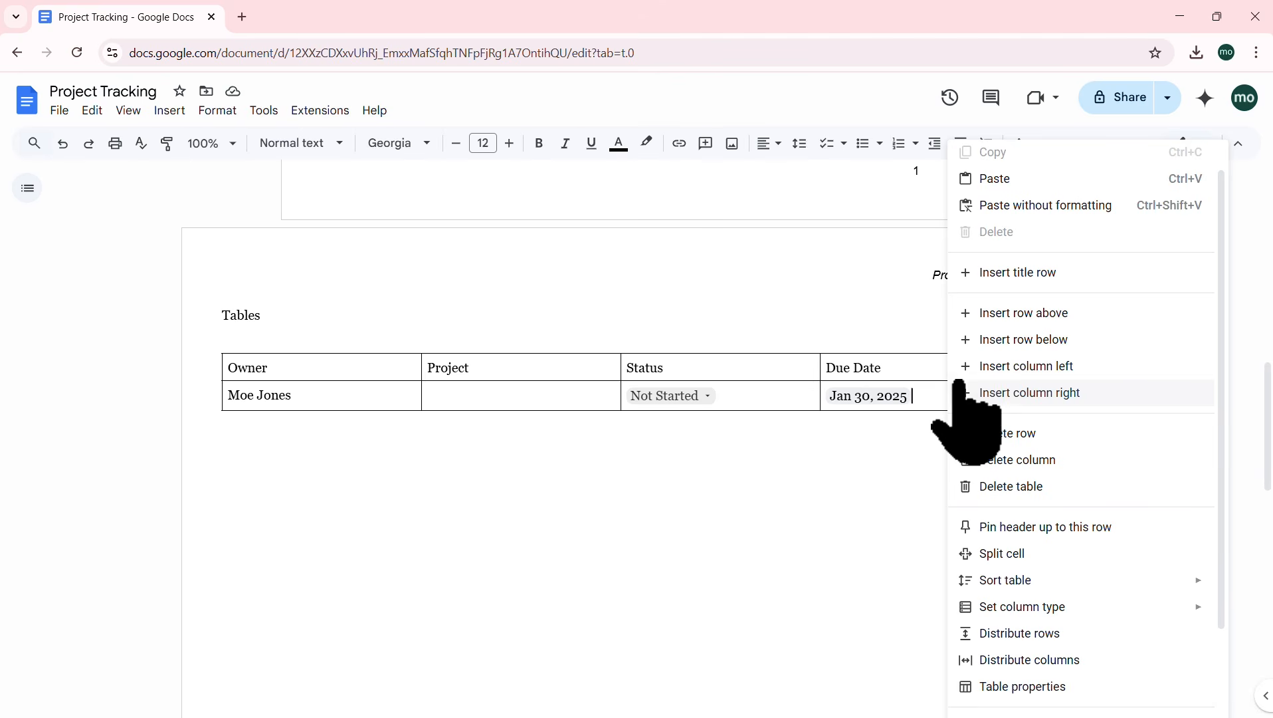
left_click(1003, 339)
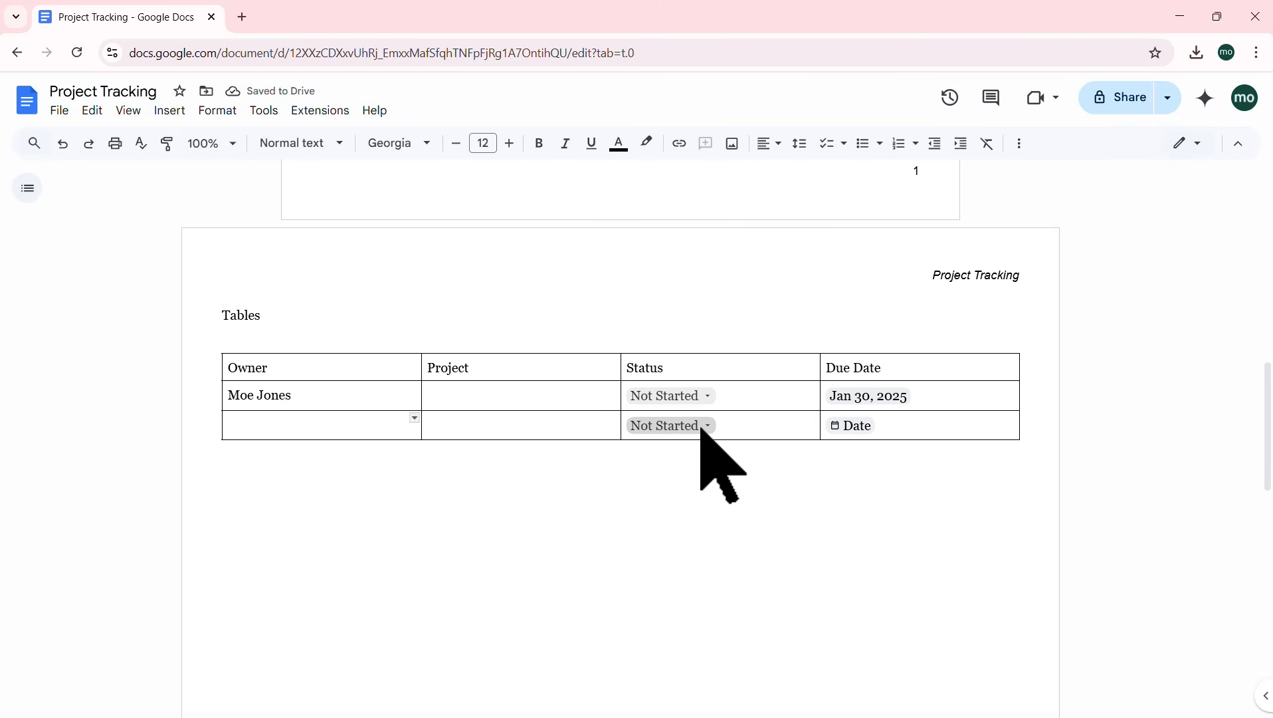
right_click(982, 425)
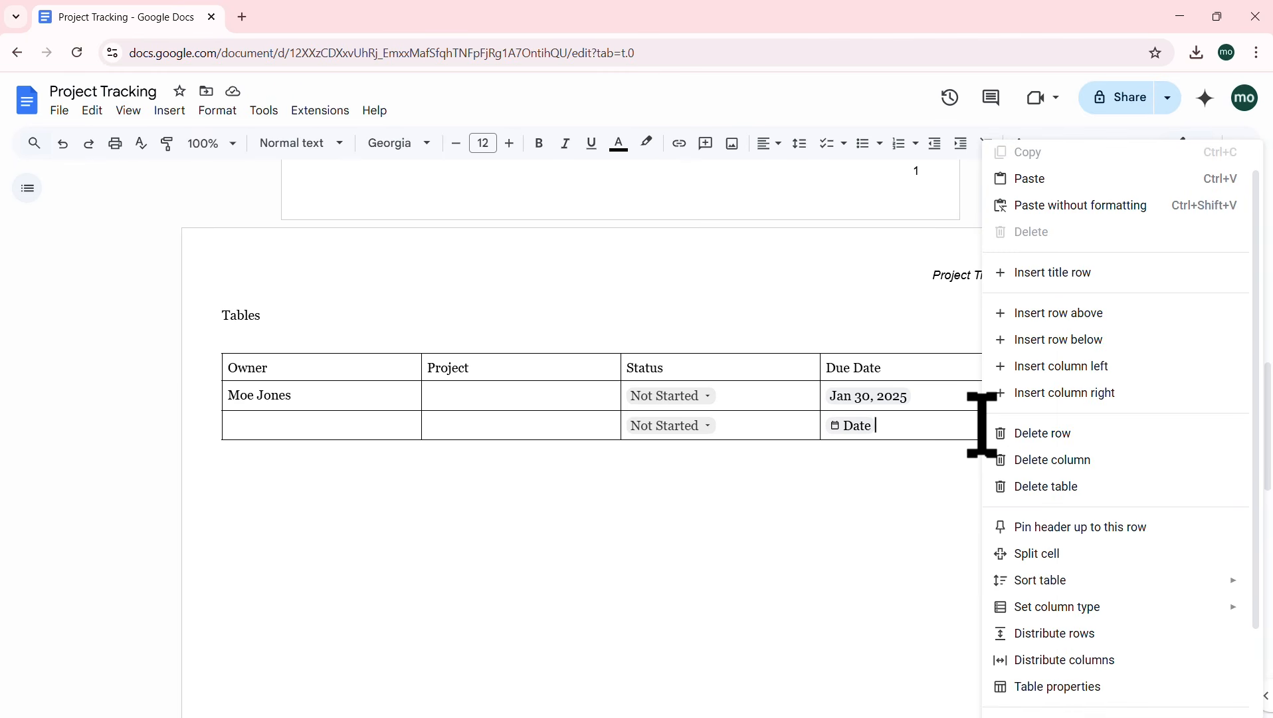
left_click(1060, 340)
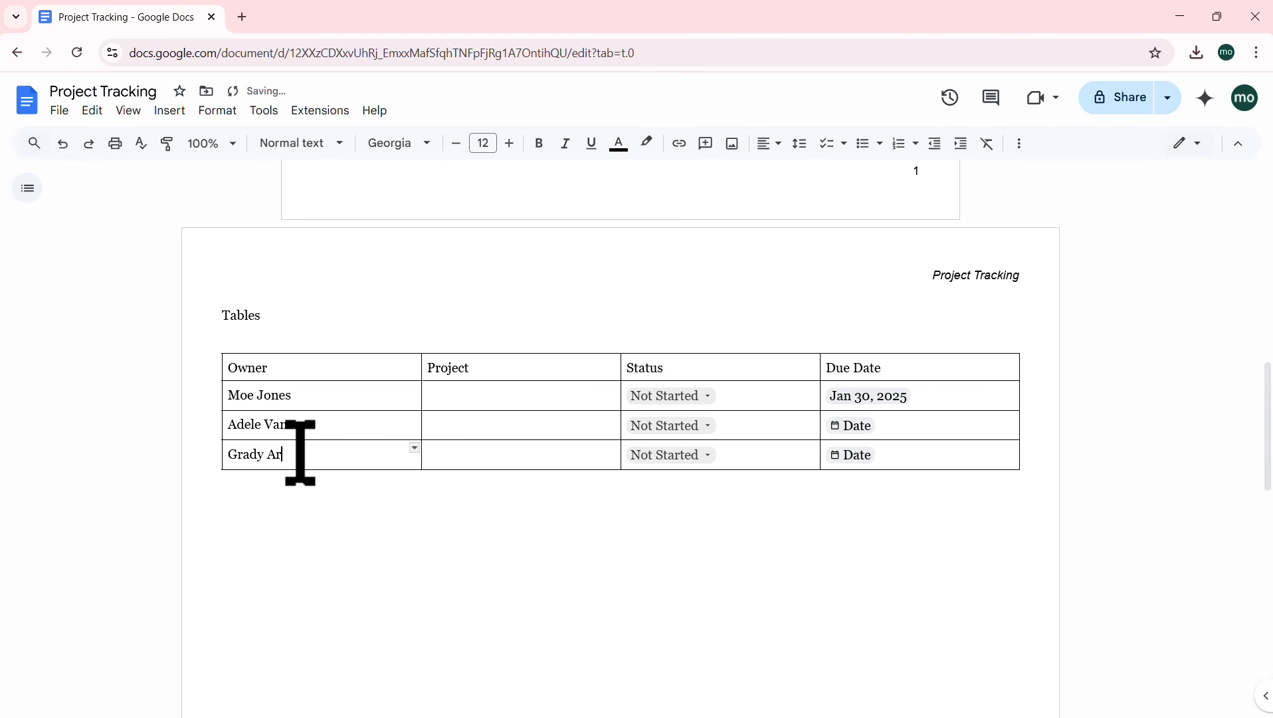
Step: Set the Status of the first and third owners to In Progress, leaving the second owner at Not Started
left_click(707, 396)
left_click(698, 478)
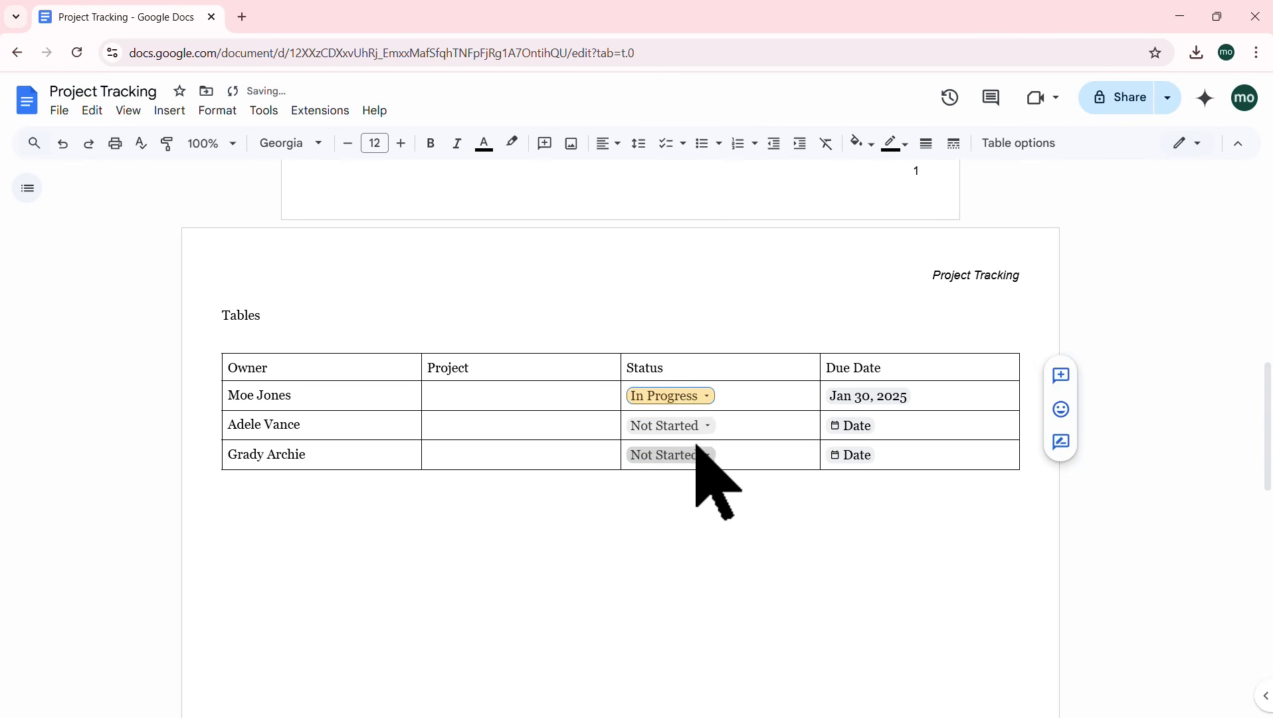
left_click(710, 426)
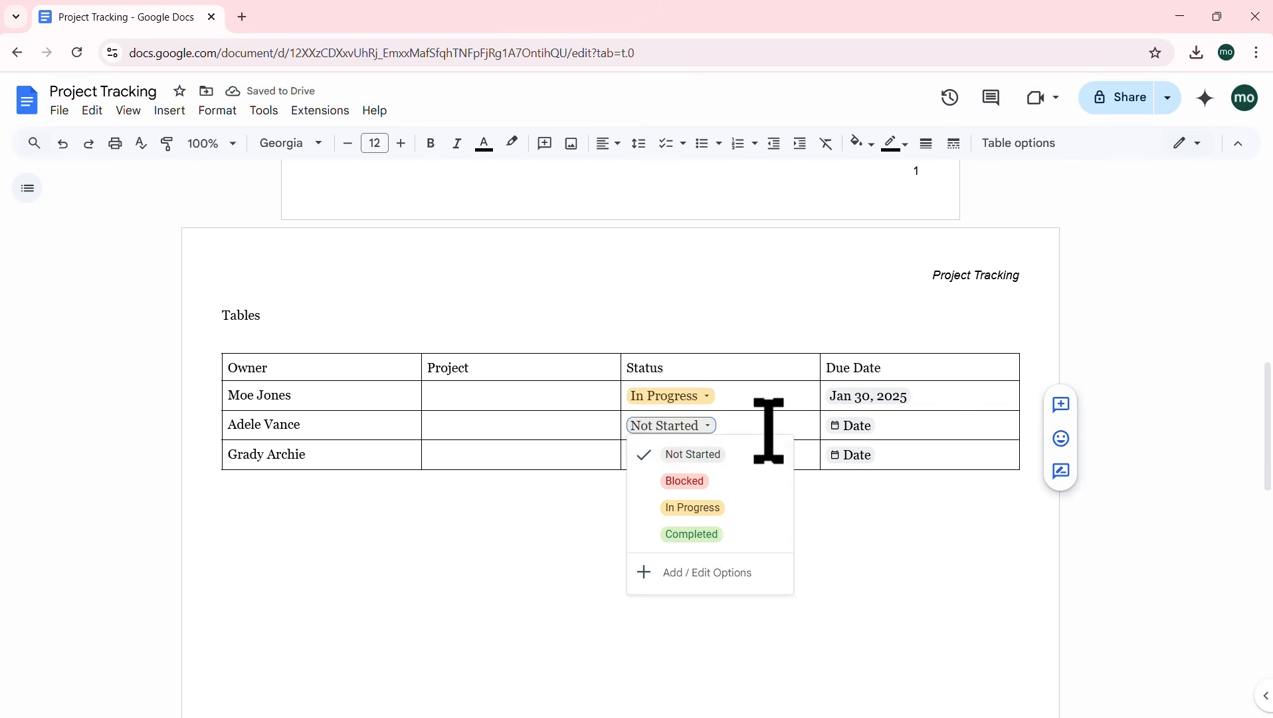
left_click(704, 457)
left_click(705, 457)
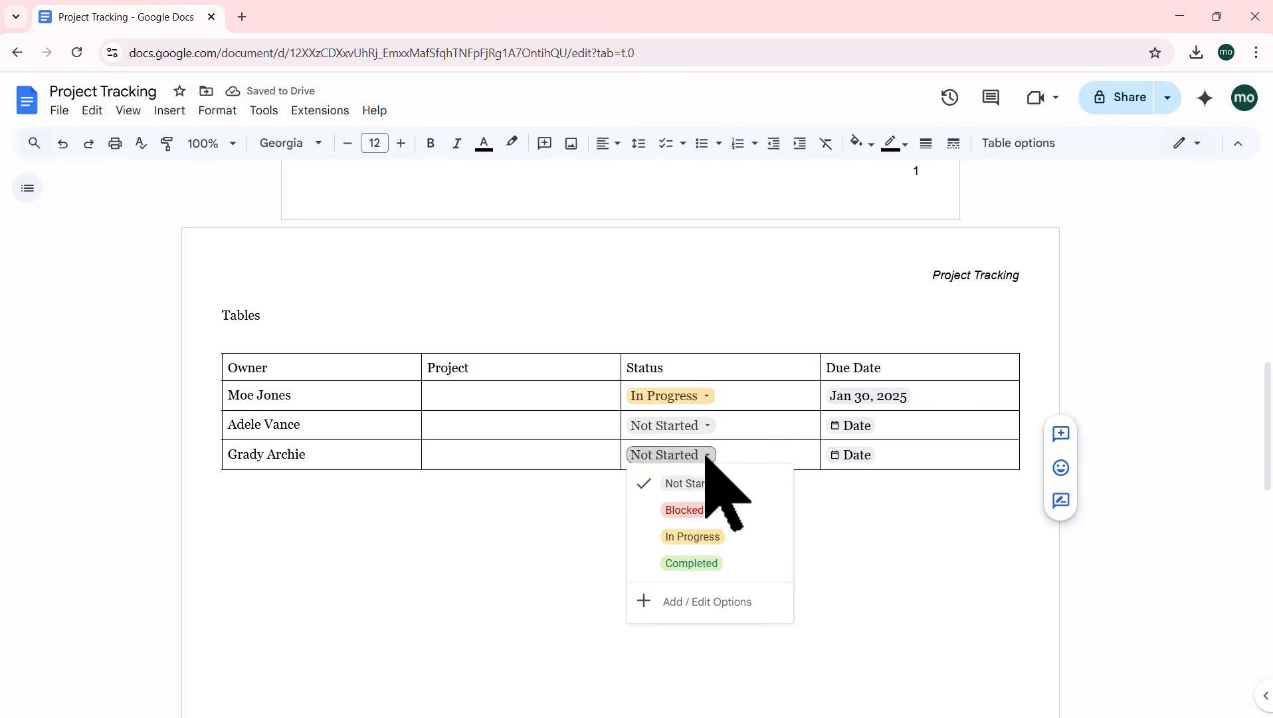
left_click(698, 537)
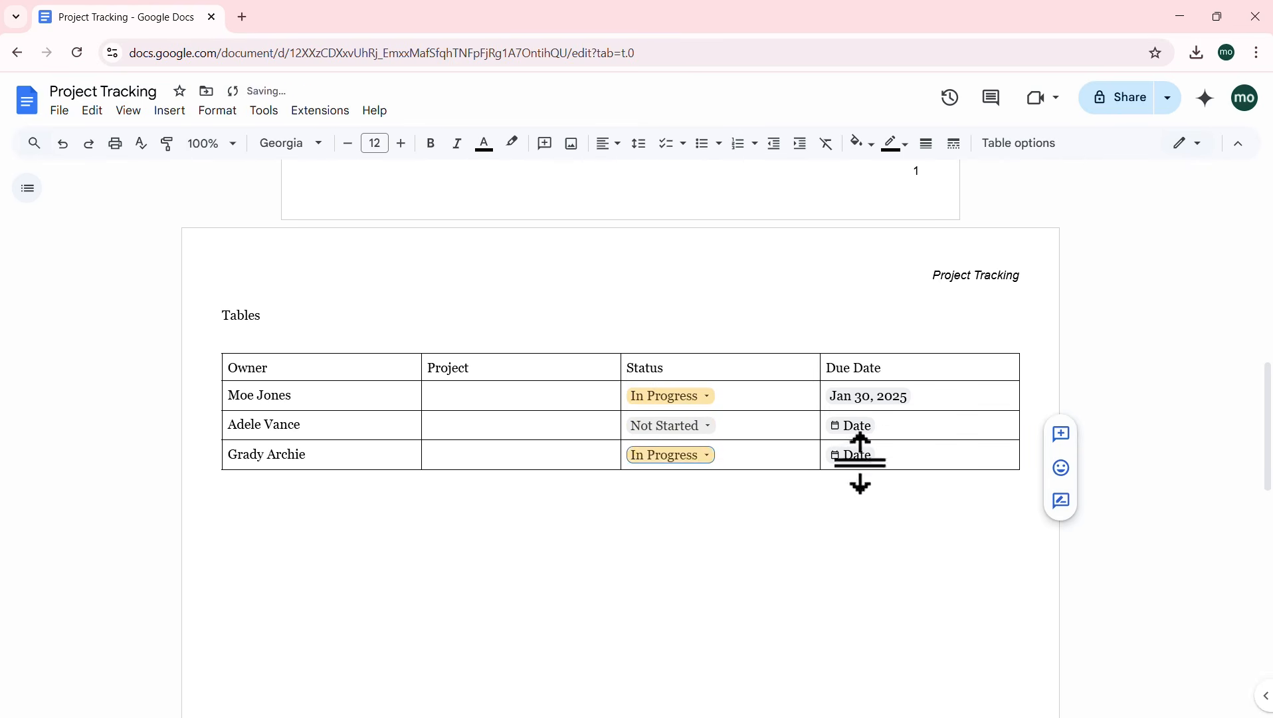
Step: Set the first owner's Due Date to Mar 31, 2025
left_click(901, 402)
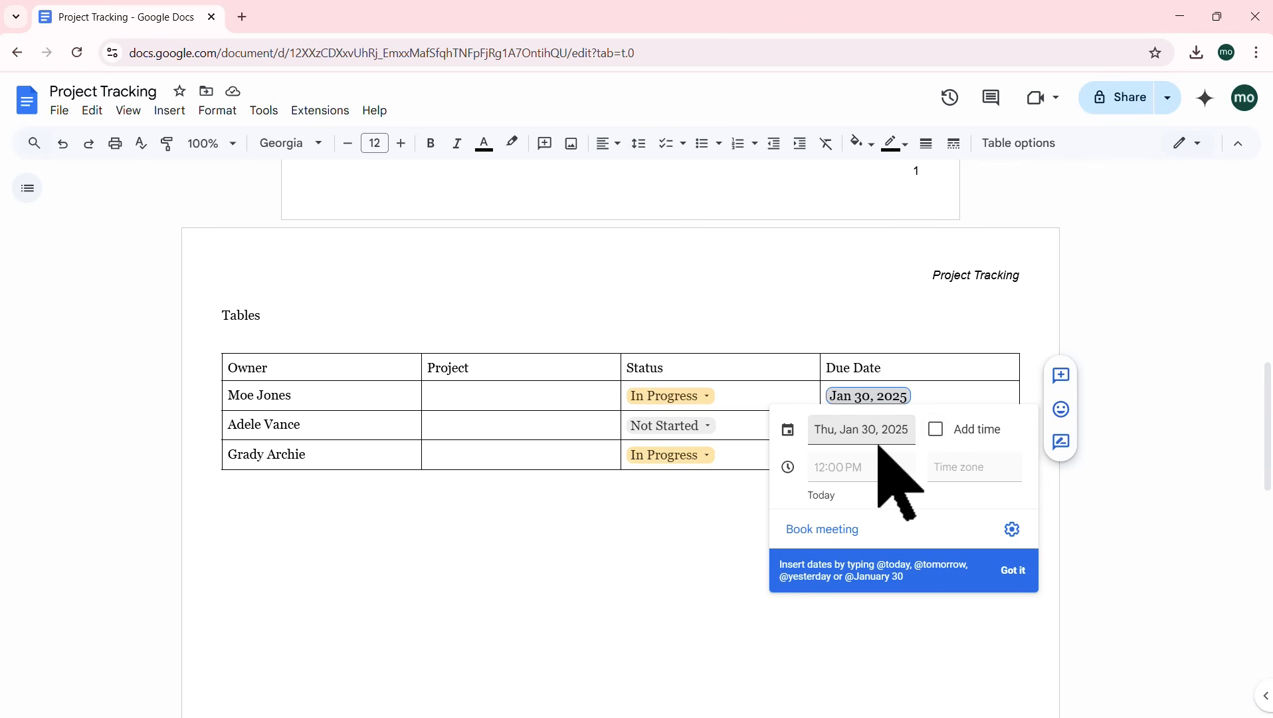
left_click(862, 429)
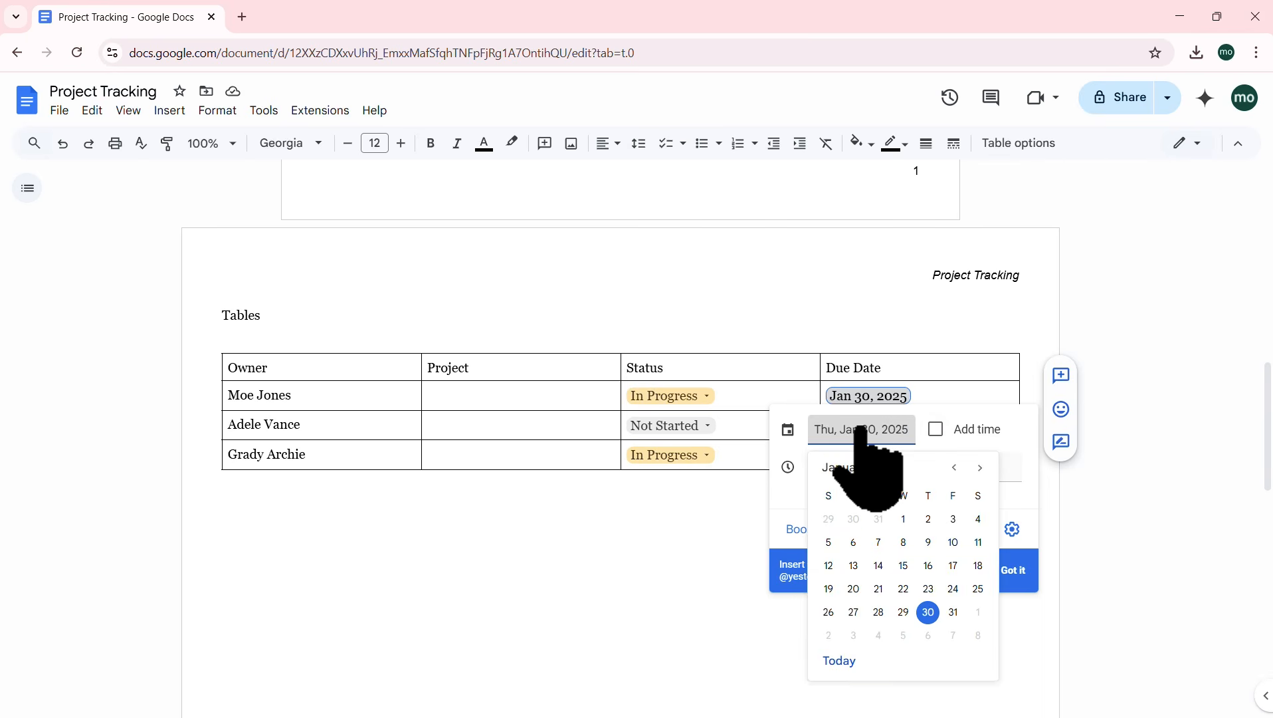
left_click(981, 468)
left_click(981, 468)
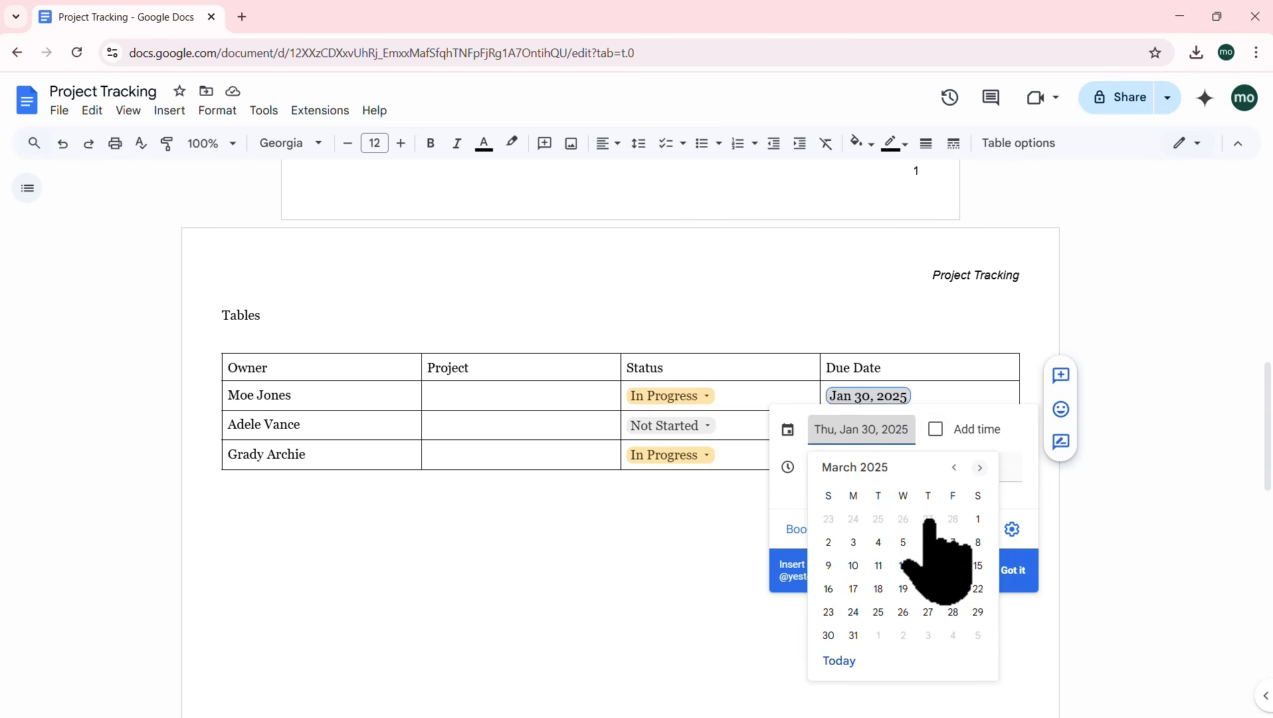
left_click(854, 636)
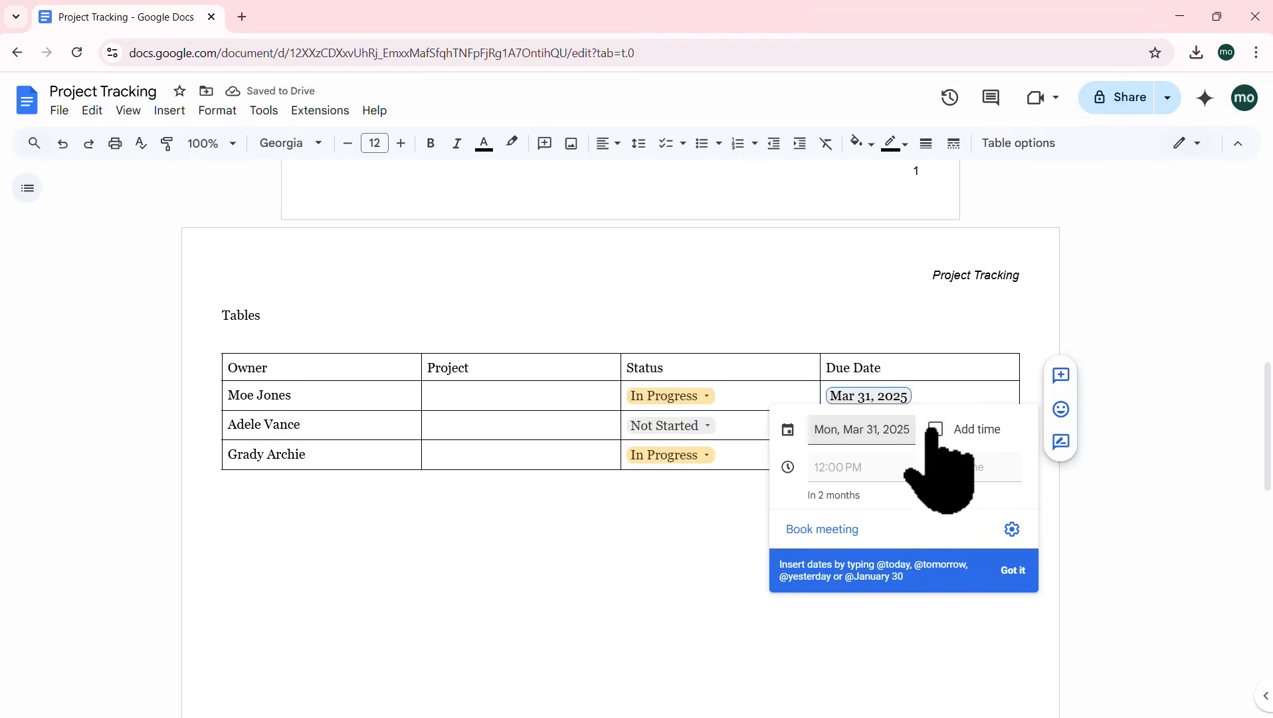
left_click(938, 398)
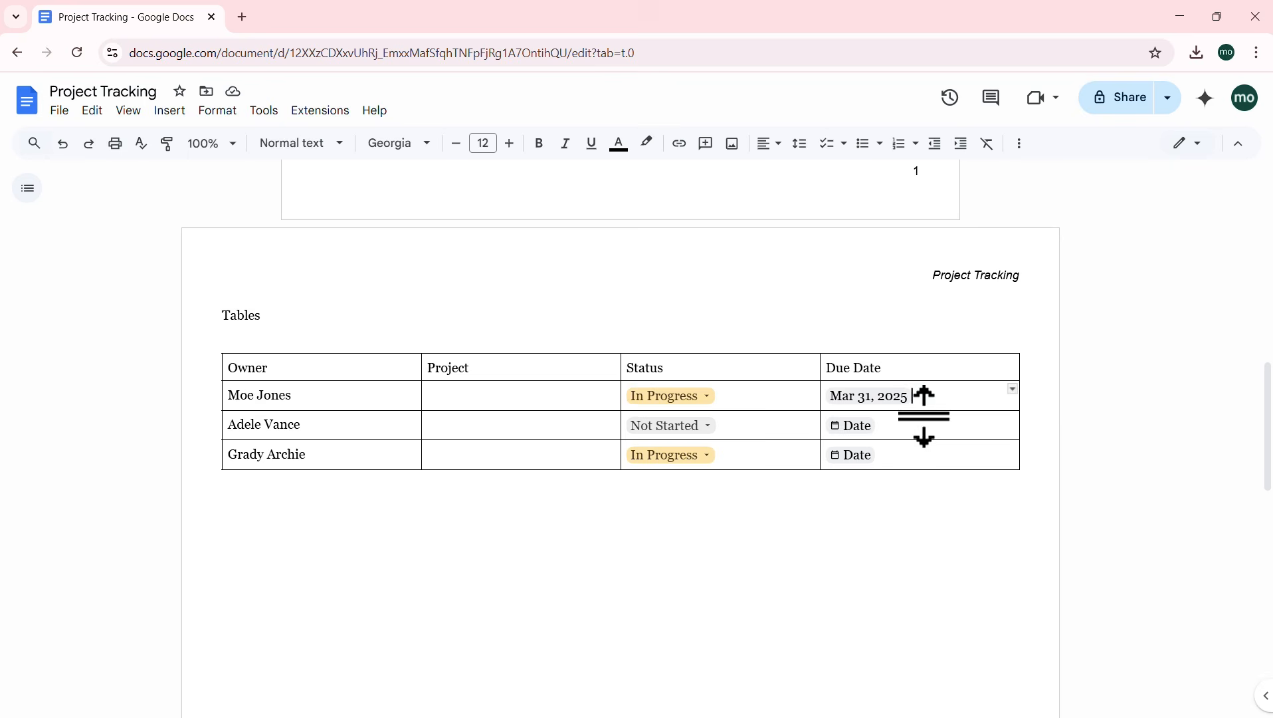
left_click(858, 426)
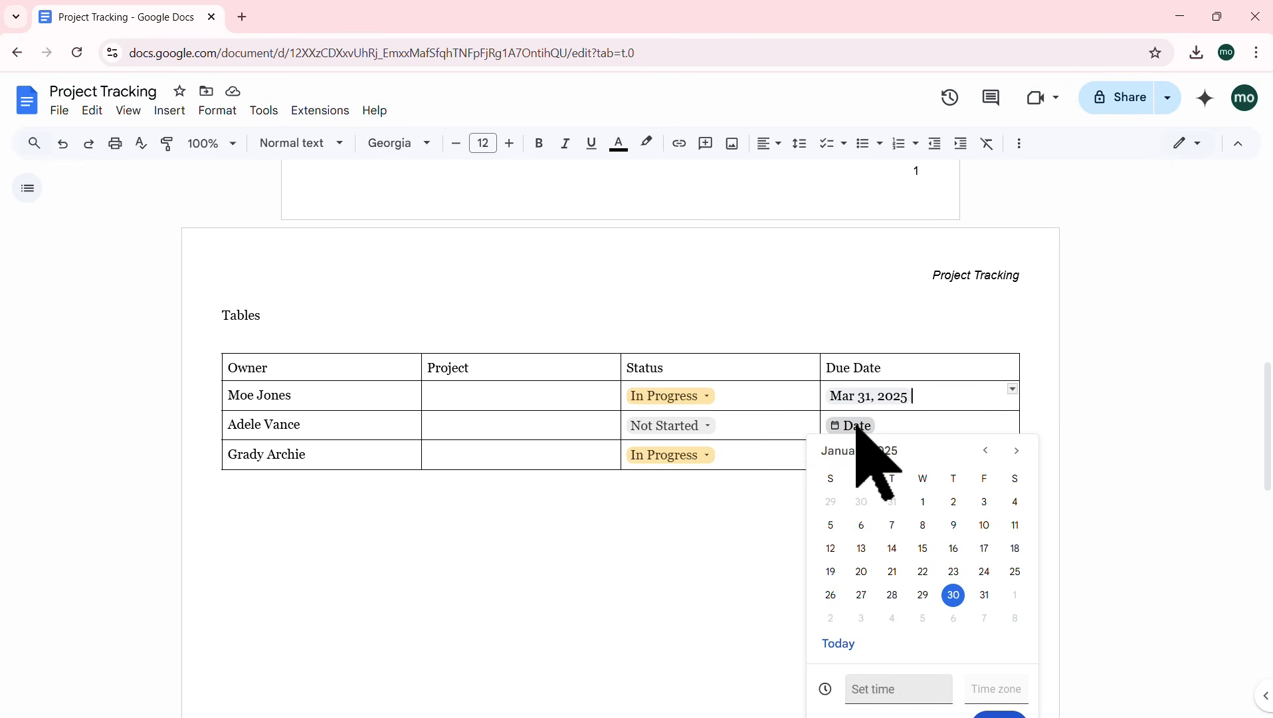
key("Escape")
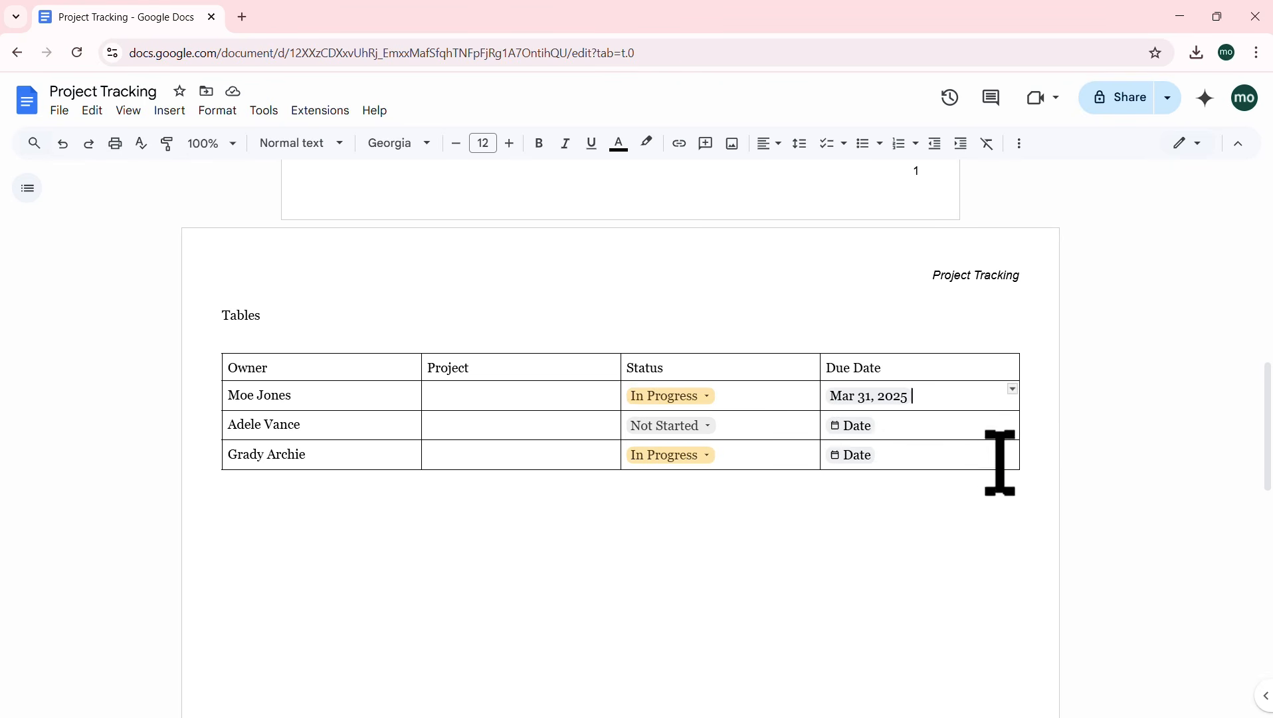
left_click(852, 426)
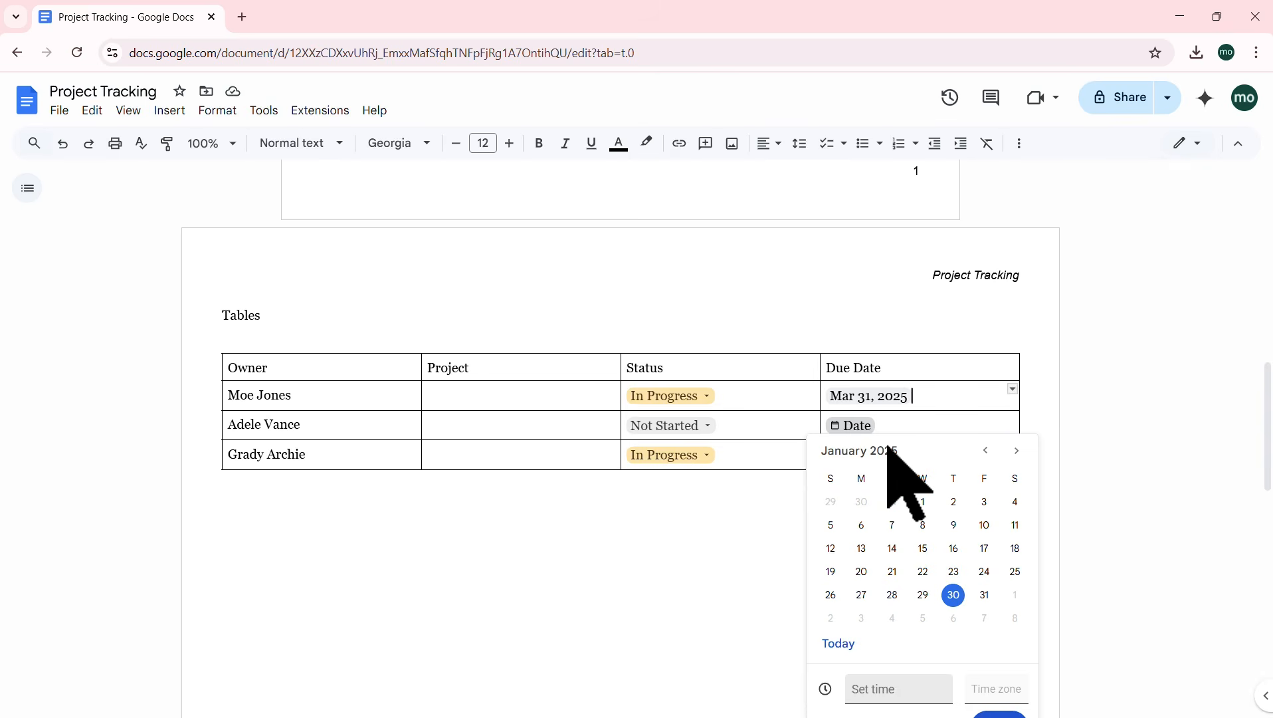
left_click(1017, 451)
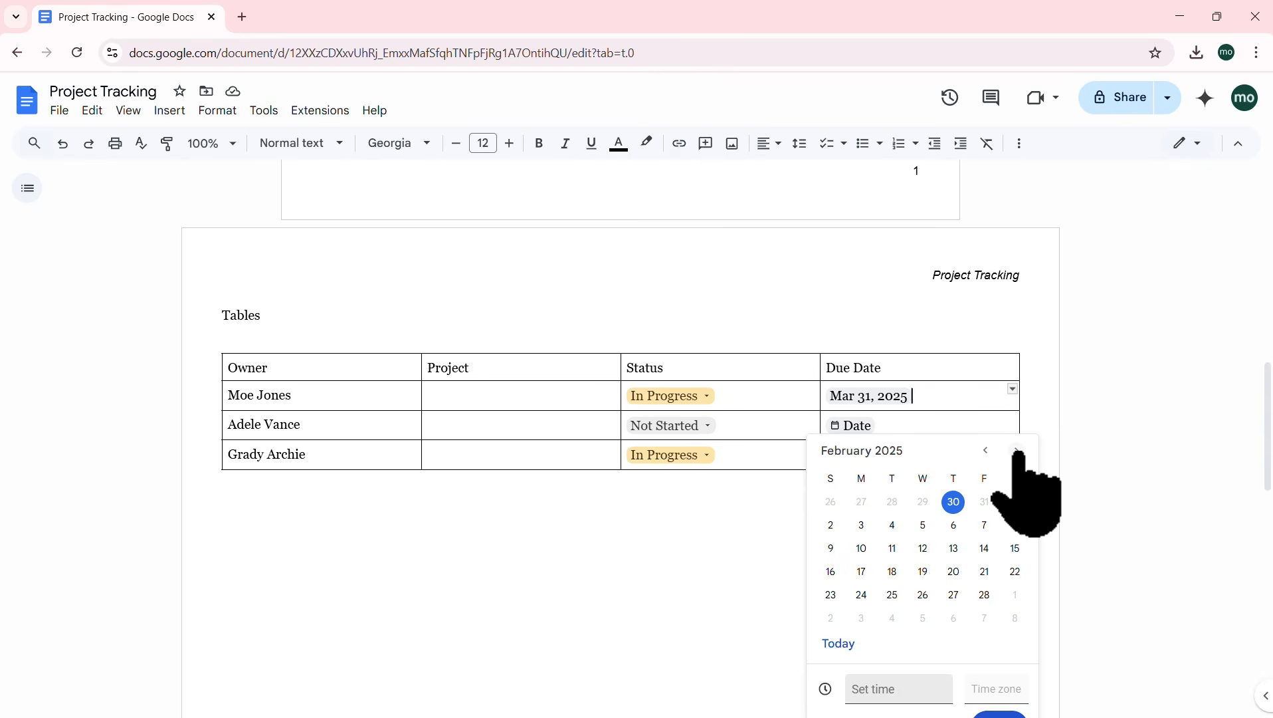
left_click(985, 595)
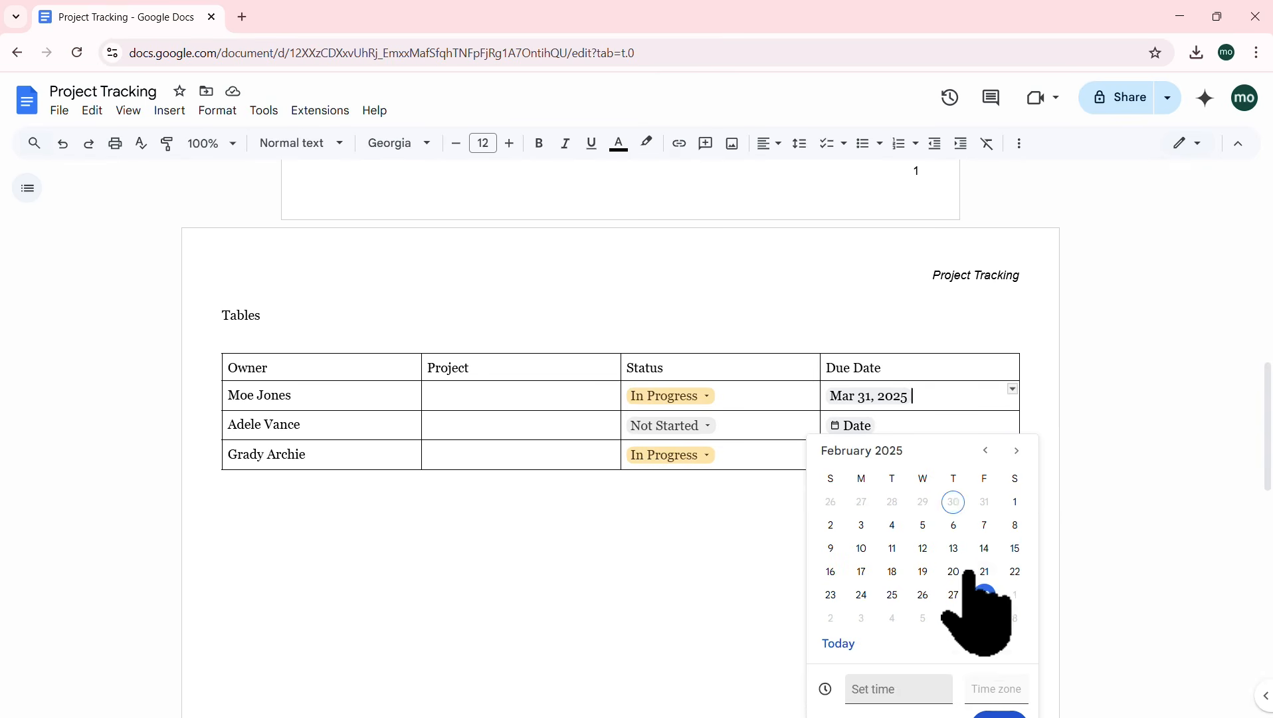
left_click(937, 422)
Step: Set the second owner's Due Date to Feb 28, 2025
left_click(862, 429)
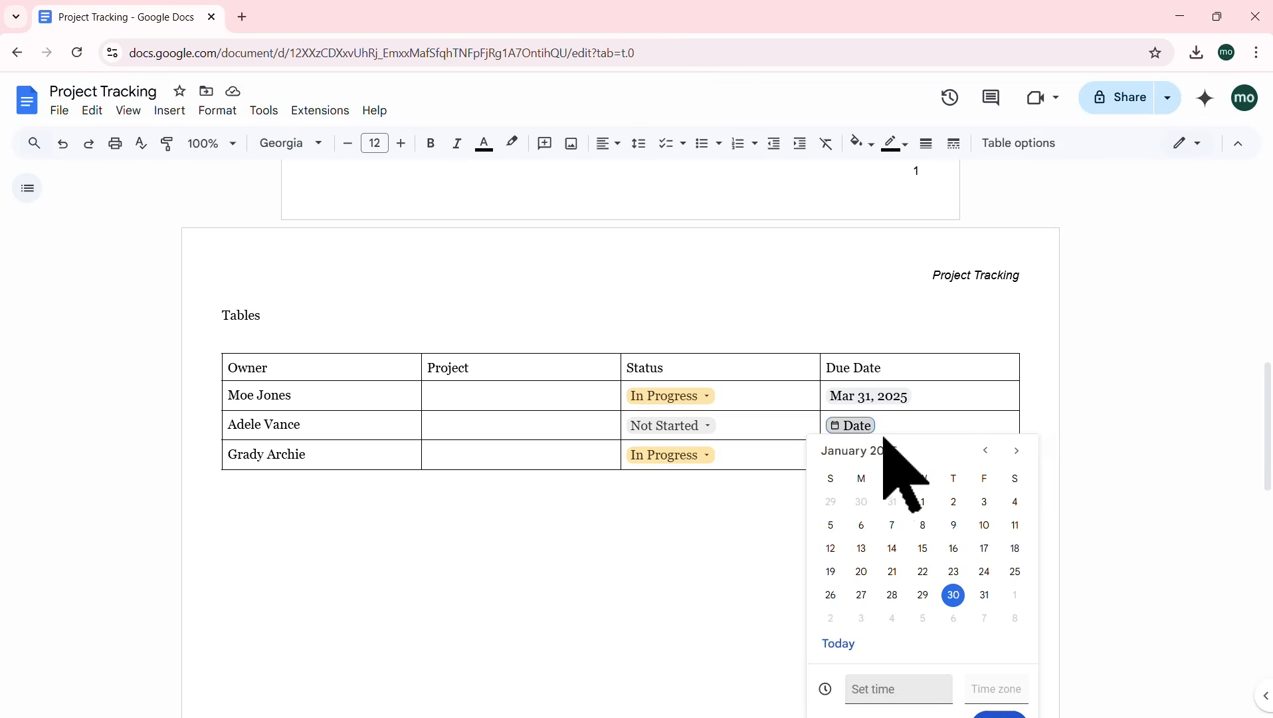
left_click(1016, 451)
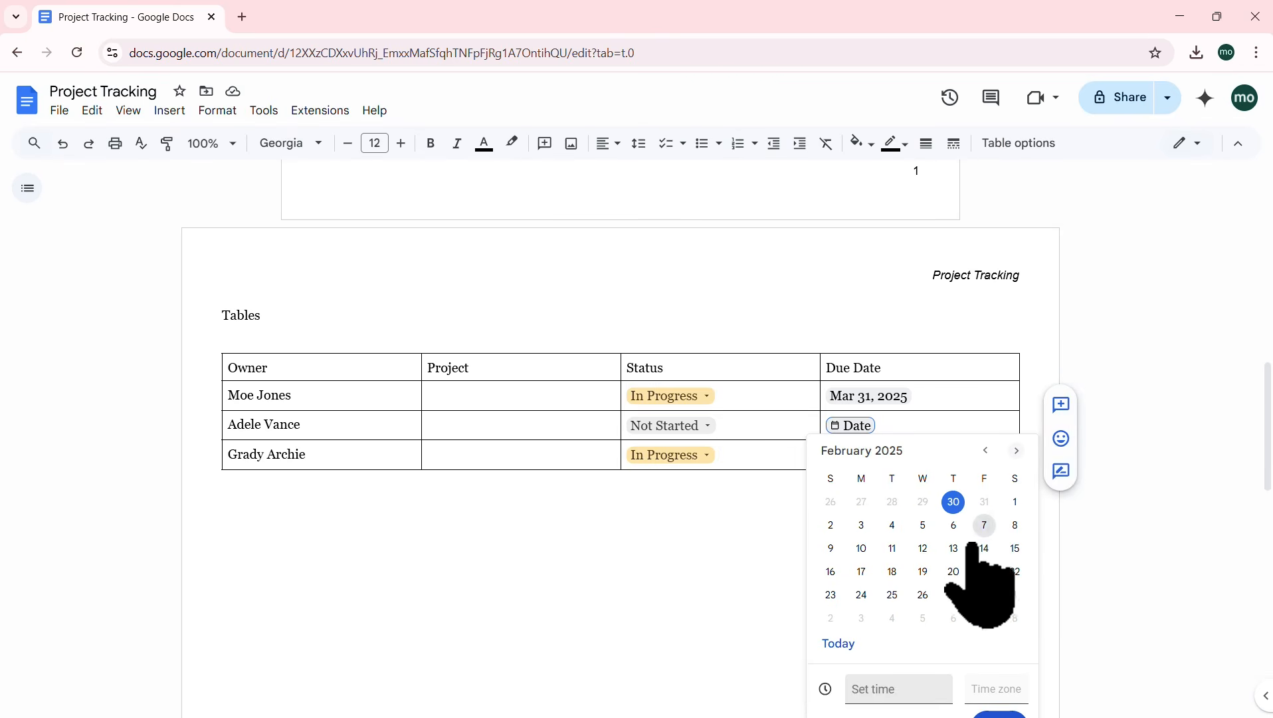
left_click(985, 595)
scroll(996, 692, "down", 1)
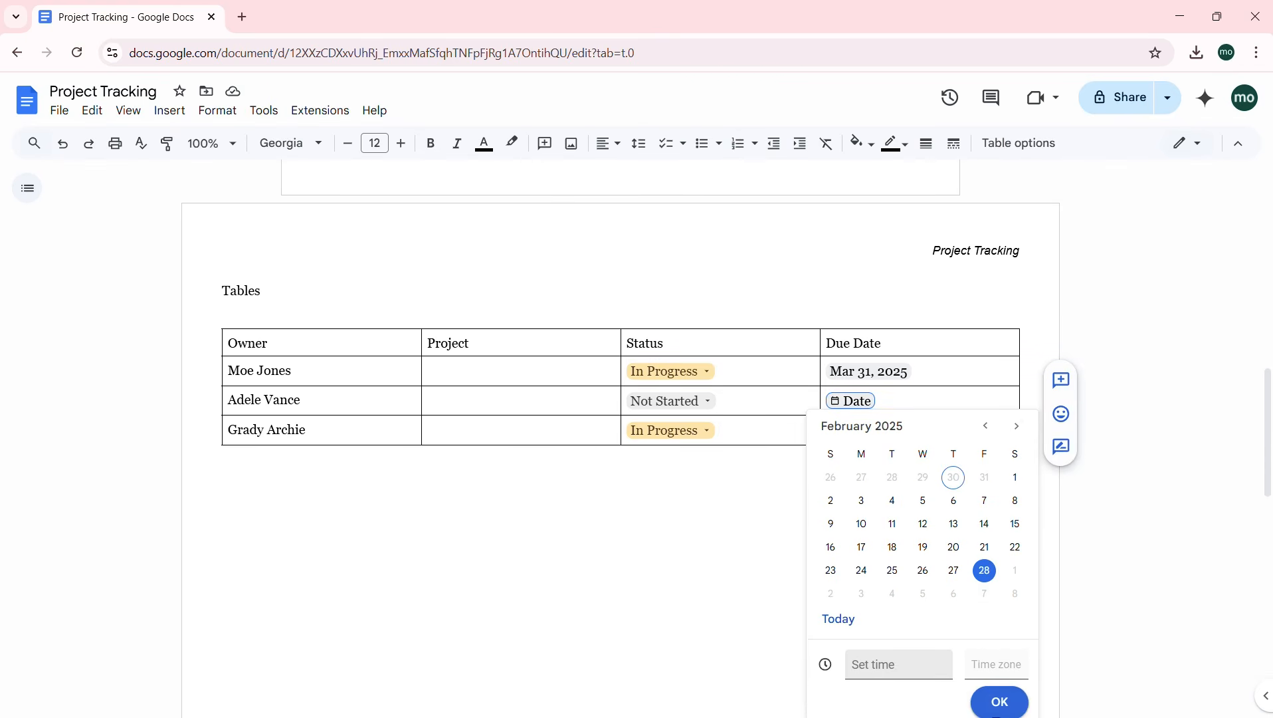
left_click(995, 698)
Step: Set the third owner's Due Date to Apr 1, 2025
left_click(854, 430)
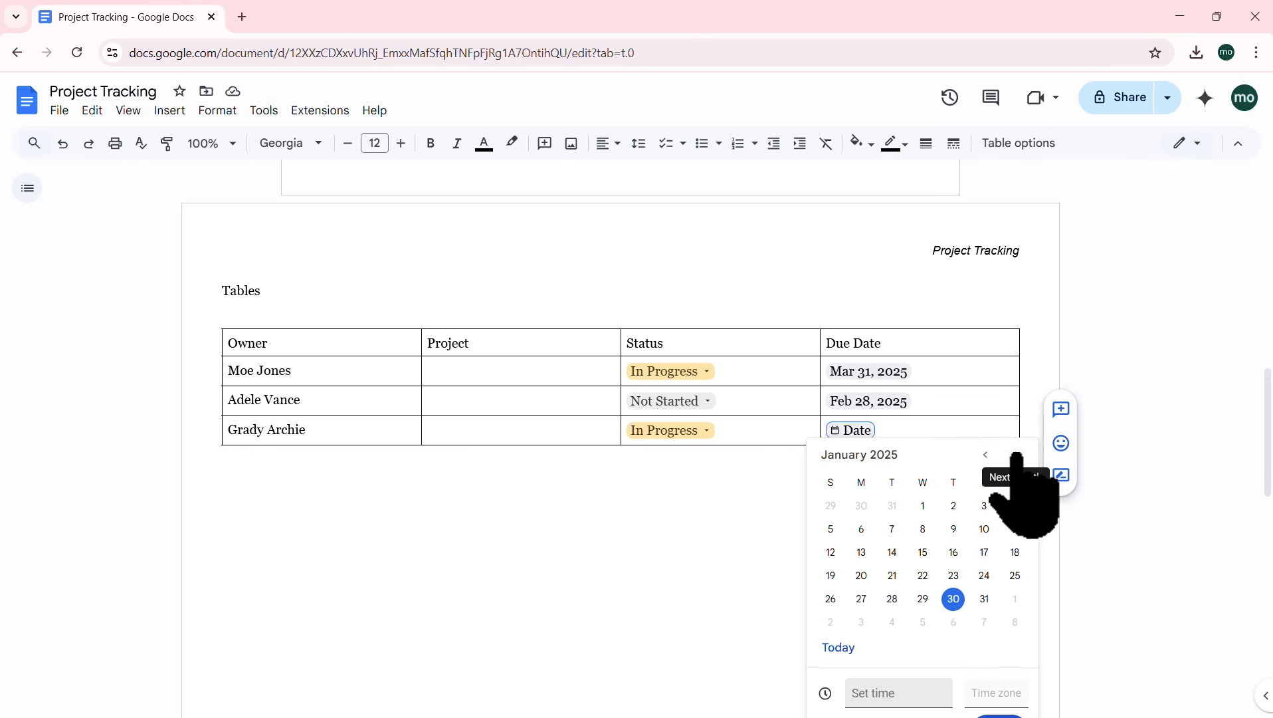
left_click(1017, 456)
left_click(1017, 455)
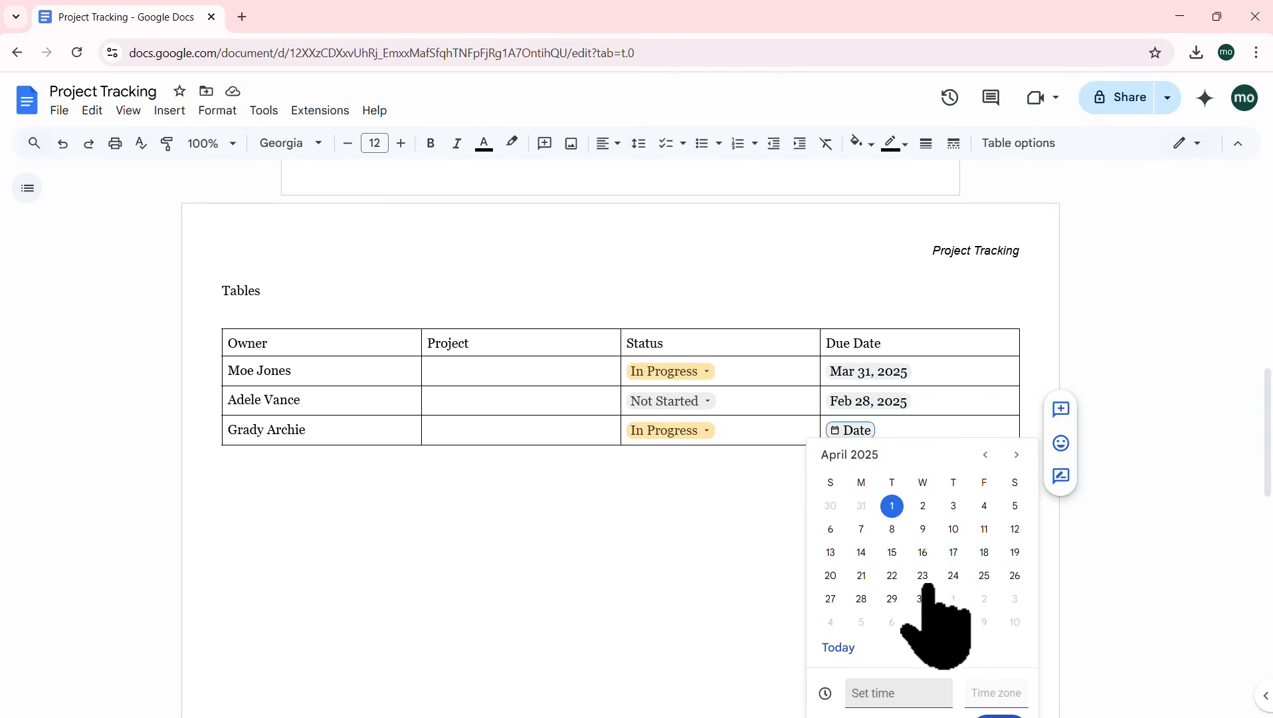
left_click(995, 716)
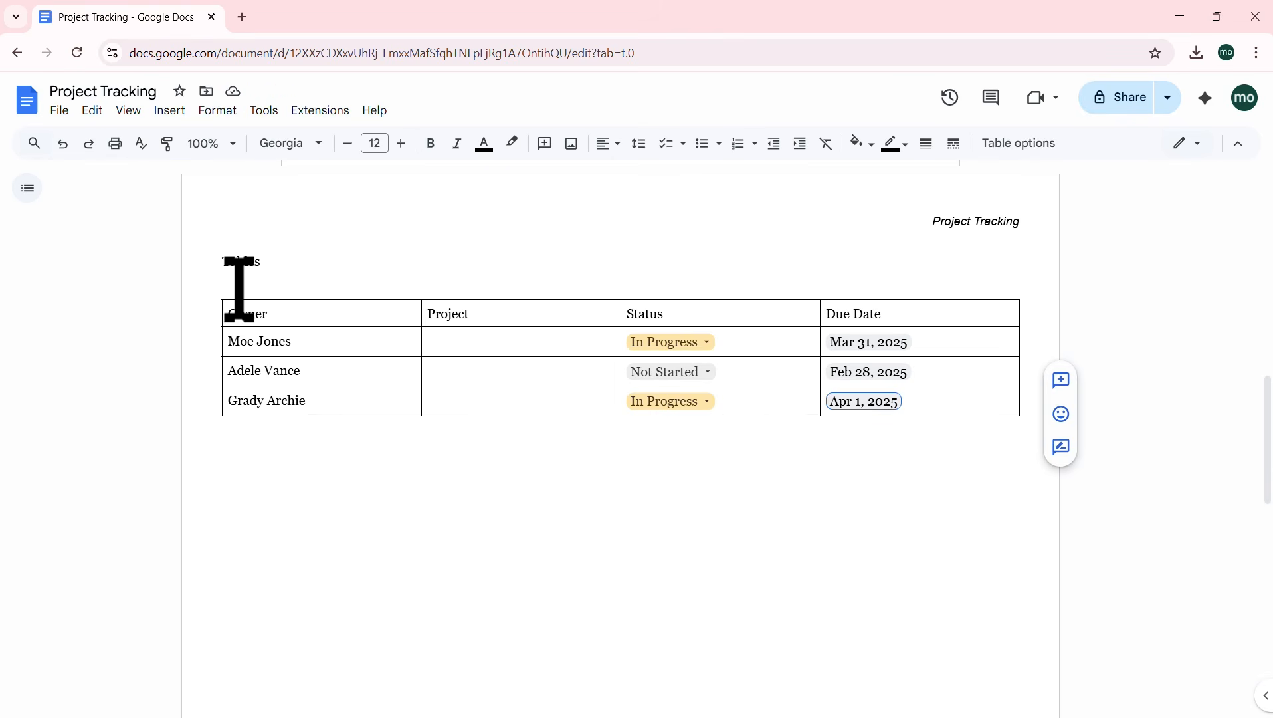
Step: Insert a row above the table's column headings and merge its four cells into one
left_click(555, 318)
right_click(555, 315)
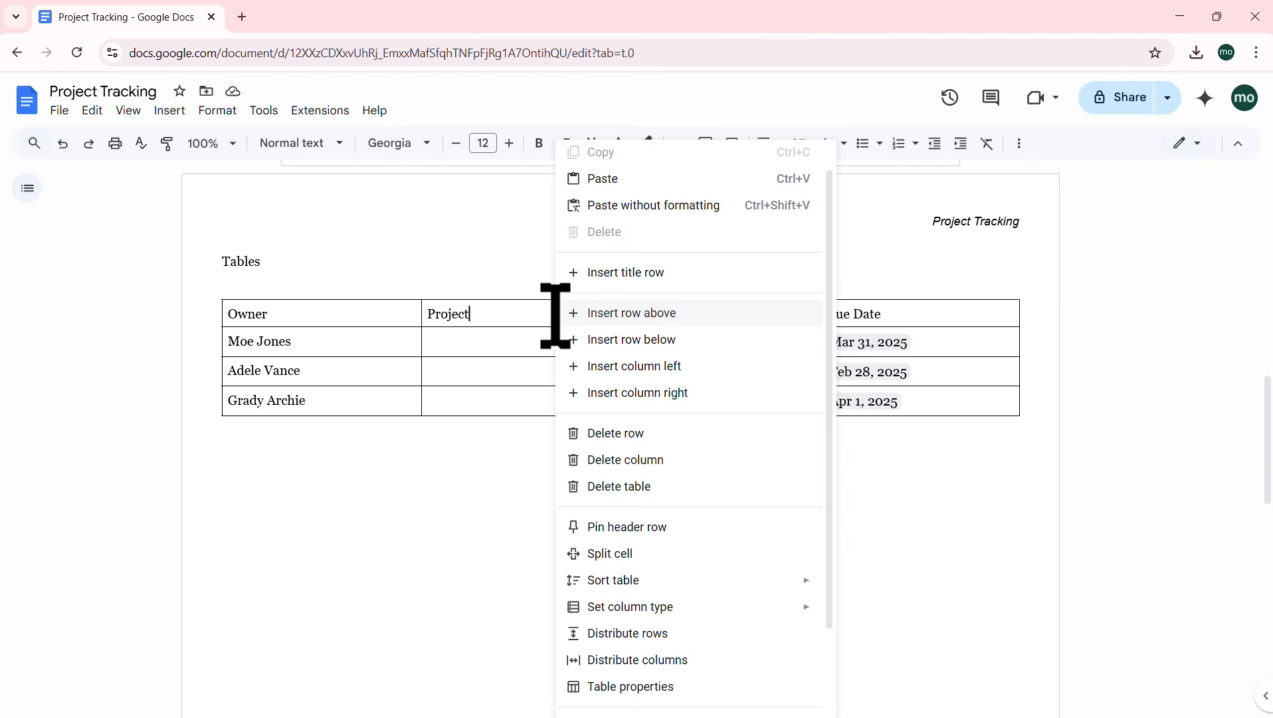
left_click(660, 318)
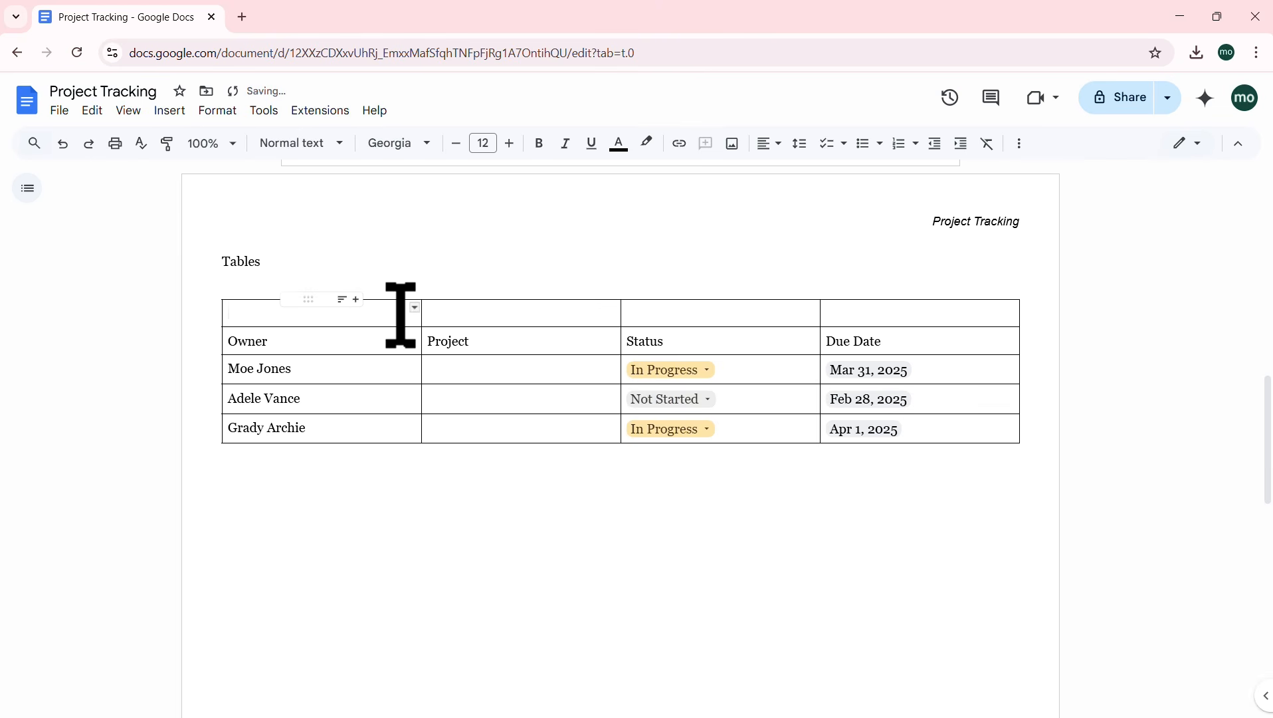
left_click_drag(401, 315, 869, 315)
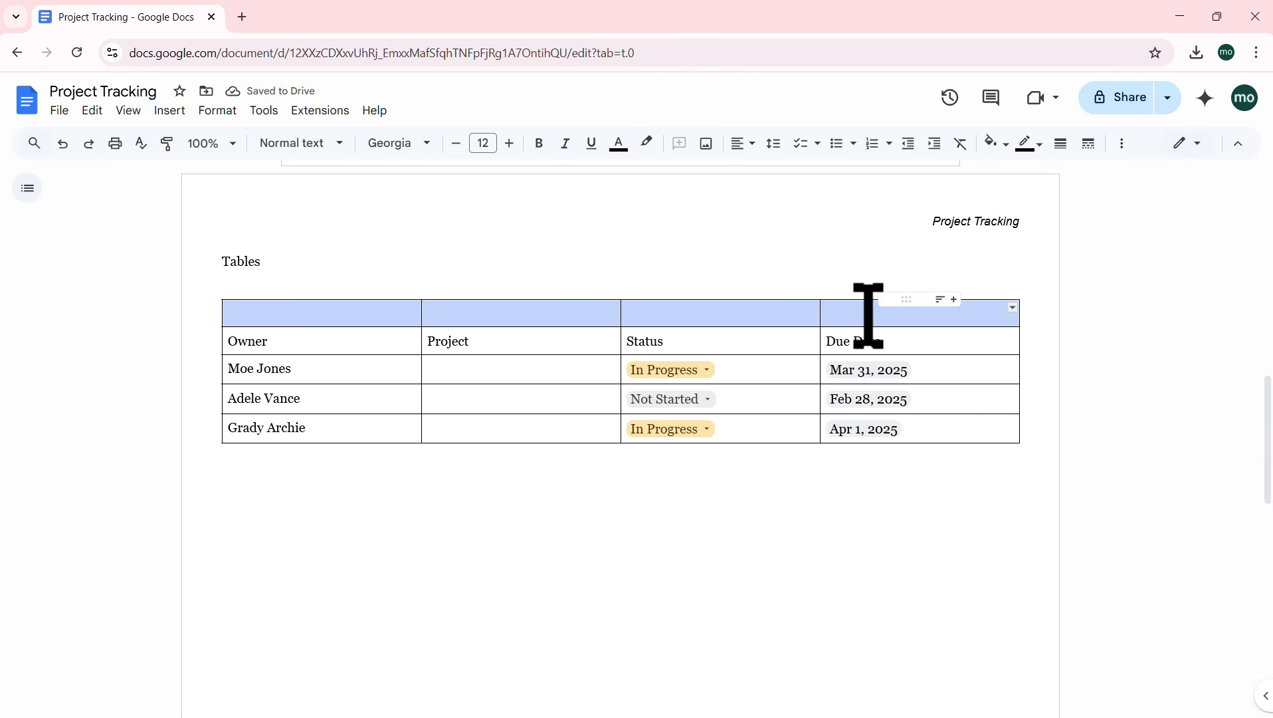
right_click(600, 314)
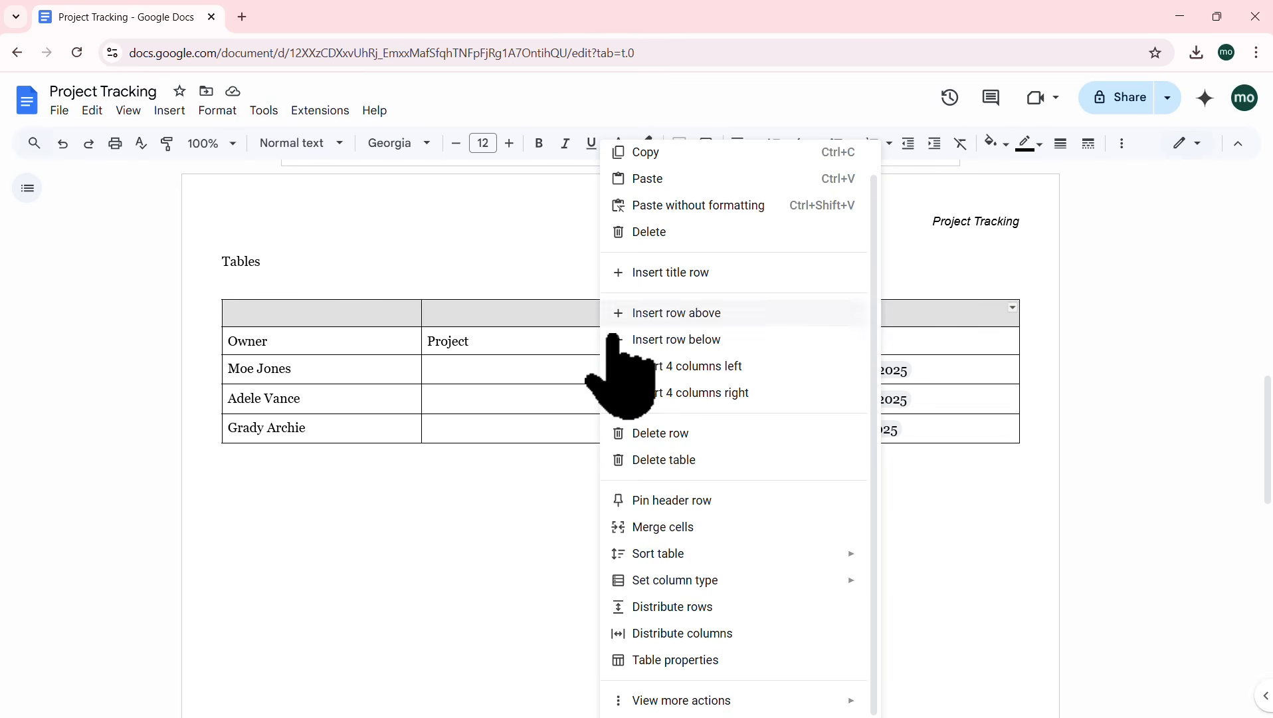
left_click(674, 527)
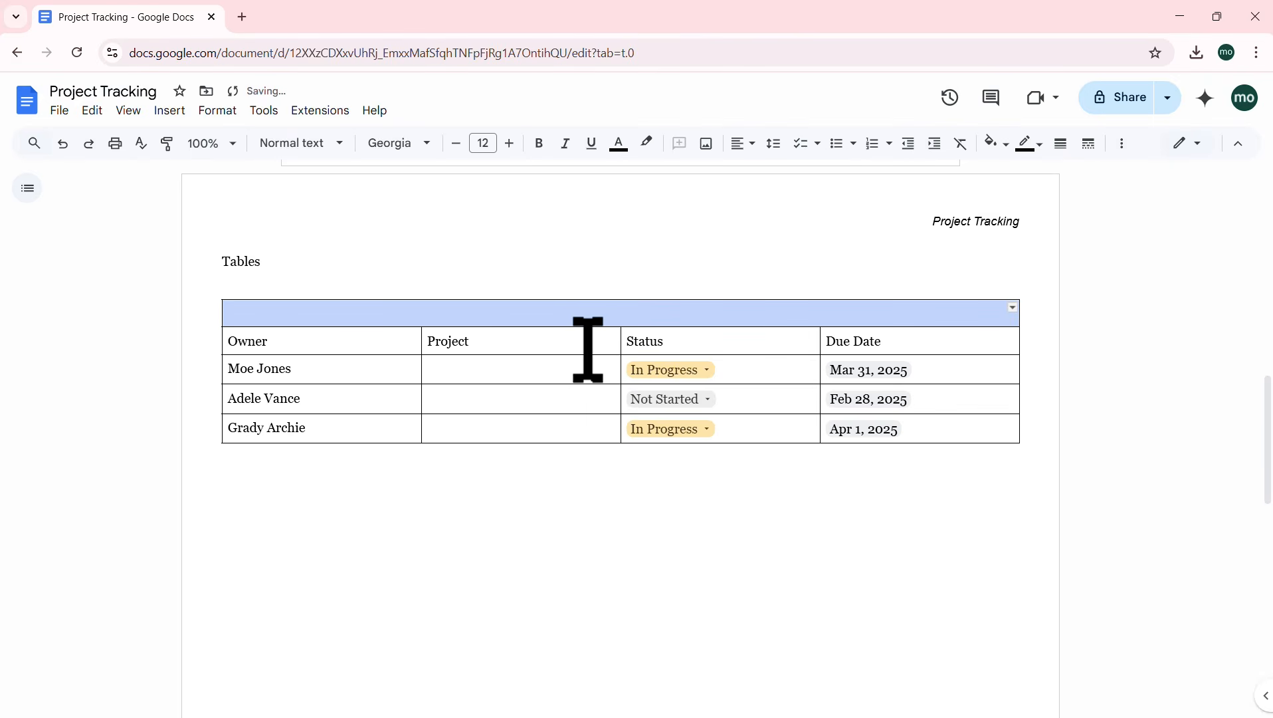
Step: Enter the title "Project Updates" in the merged row and center it
type("Project Updates")
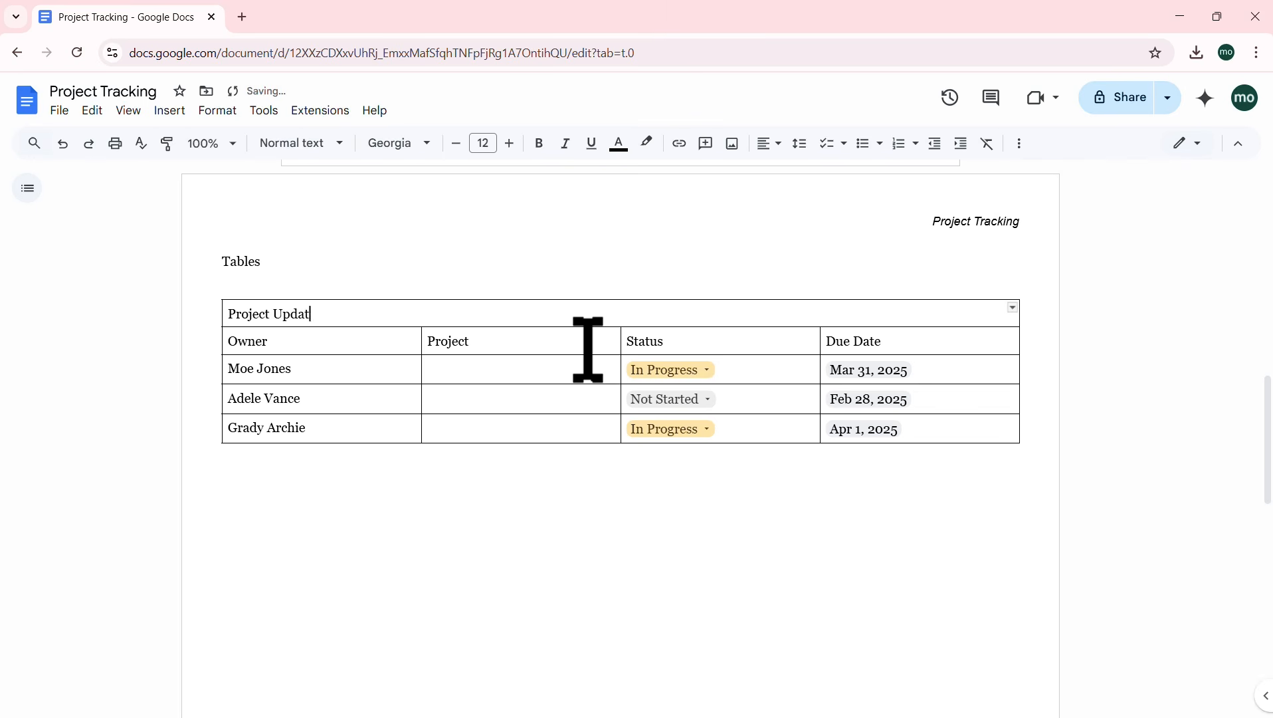
left_click(770, 143)
left_click(793, 174)
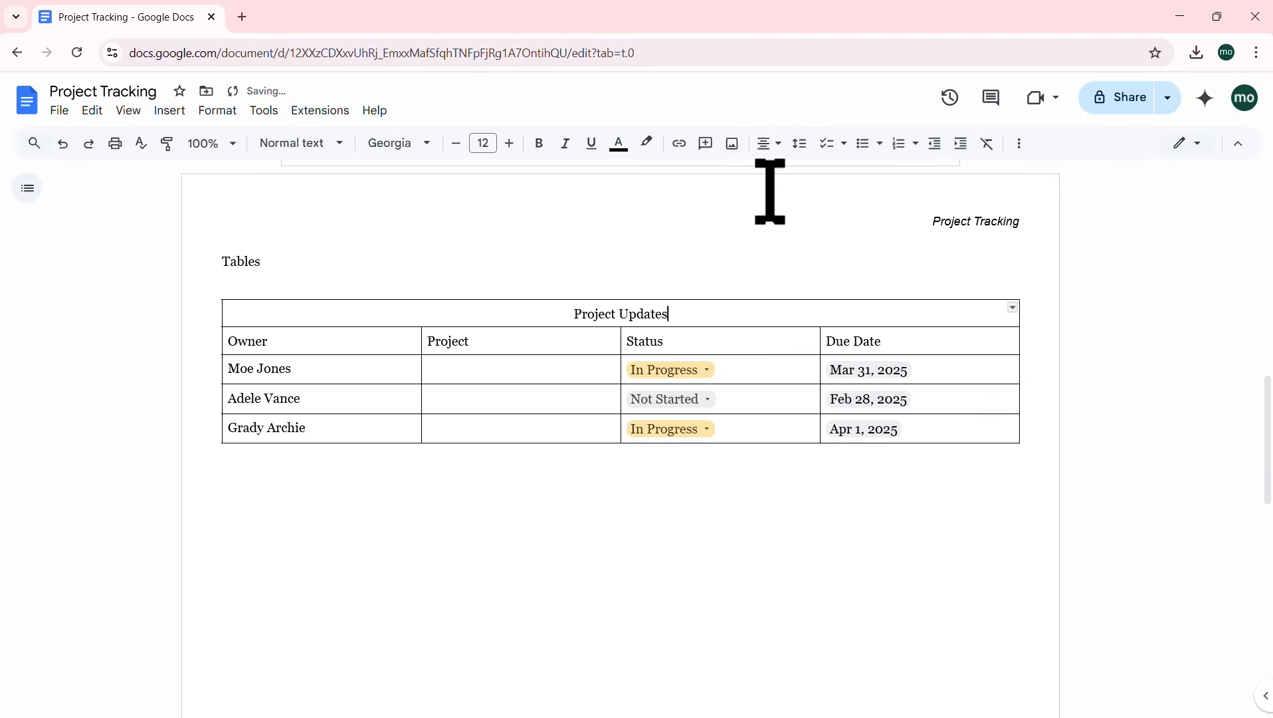
Step: Make the "Project Updates" title bold and set its font size to 14
triple_click(618, 317)
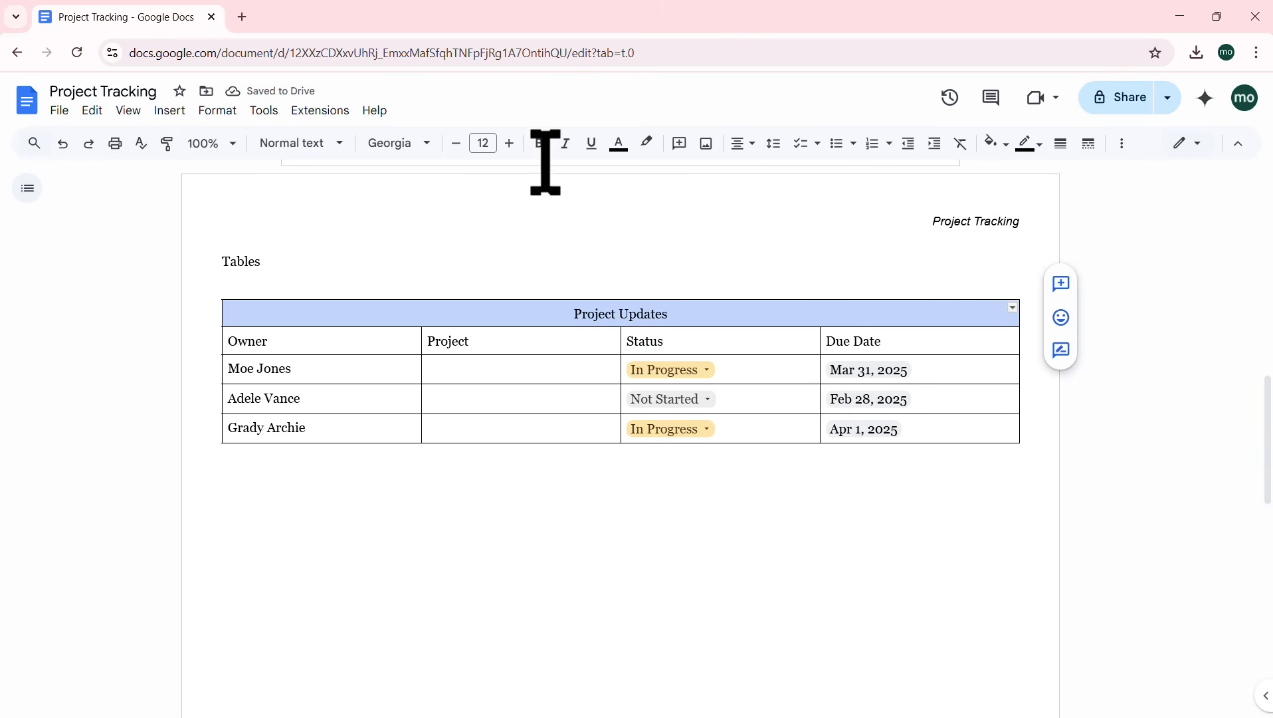
left_click(532, 144)
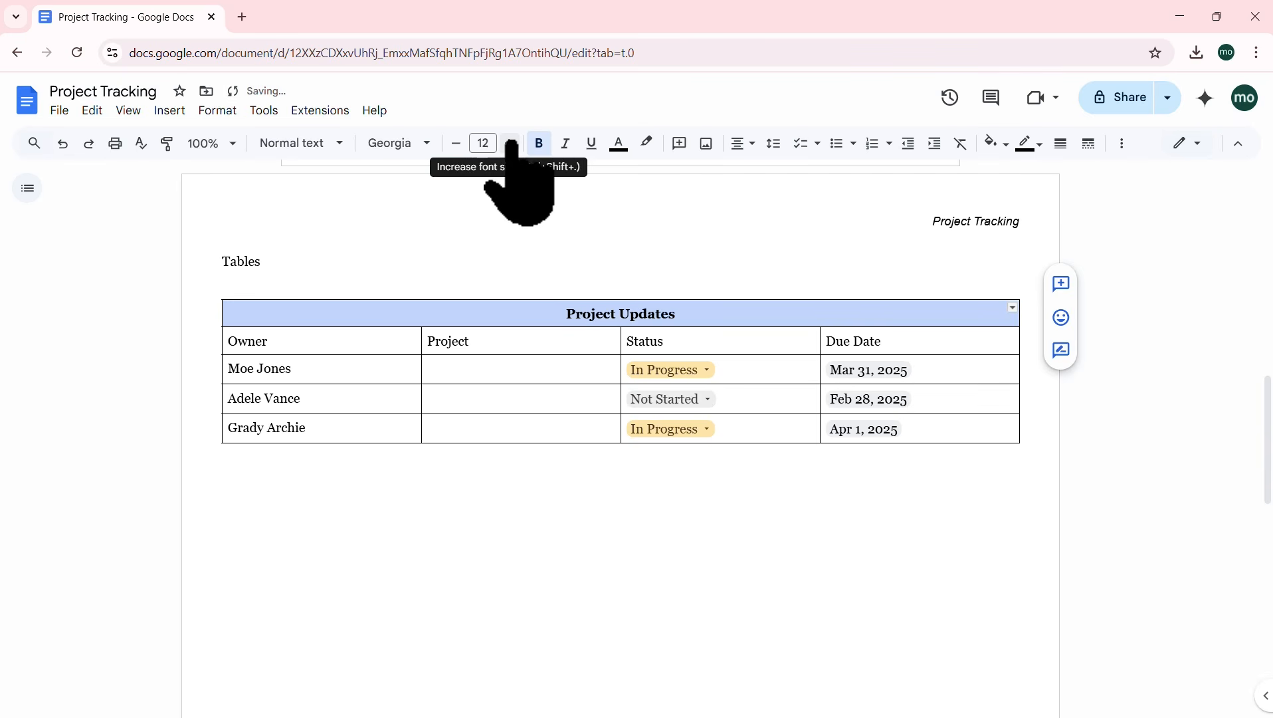
left_click(510, 144)
left_click(510, 144)
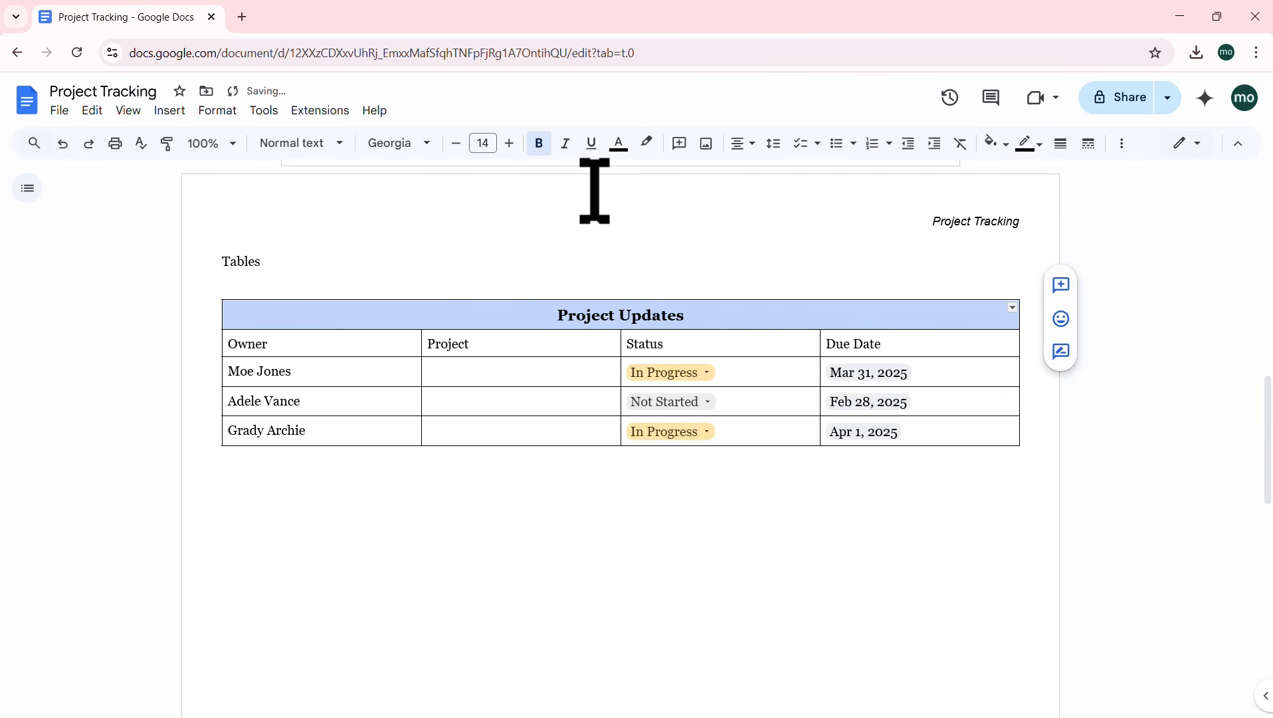
Step: Fill the "Project Updates" title row with medium blue and change its text color to white
left_click(720, 315)
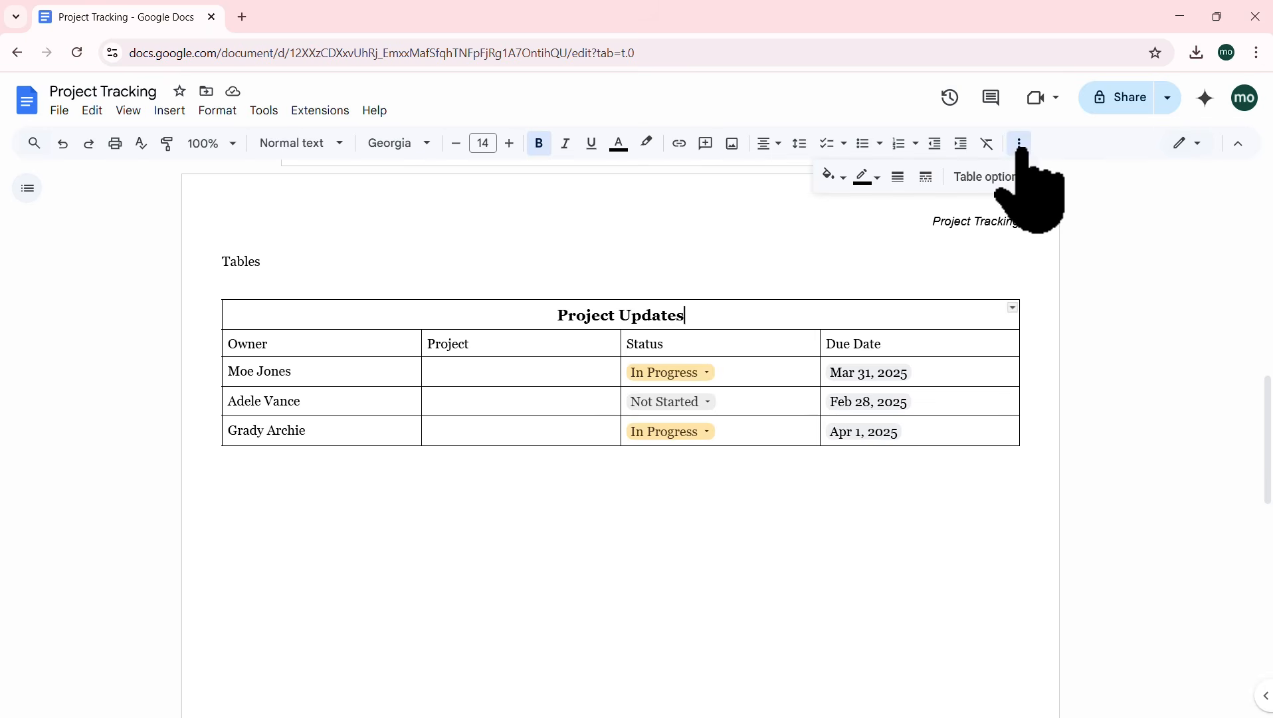
left_click(845, 178)
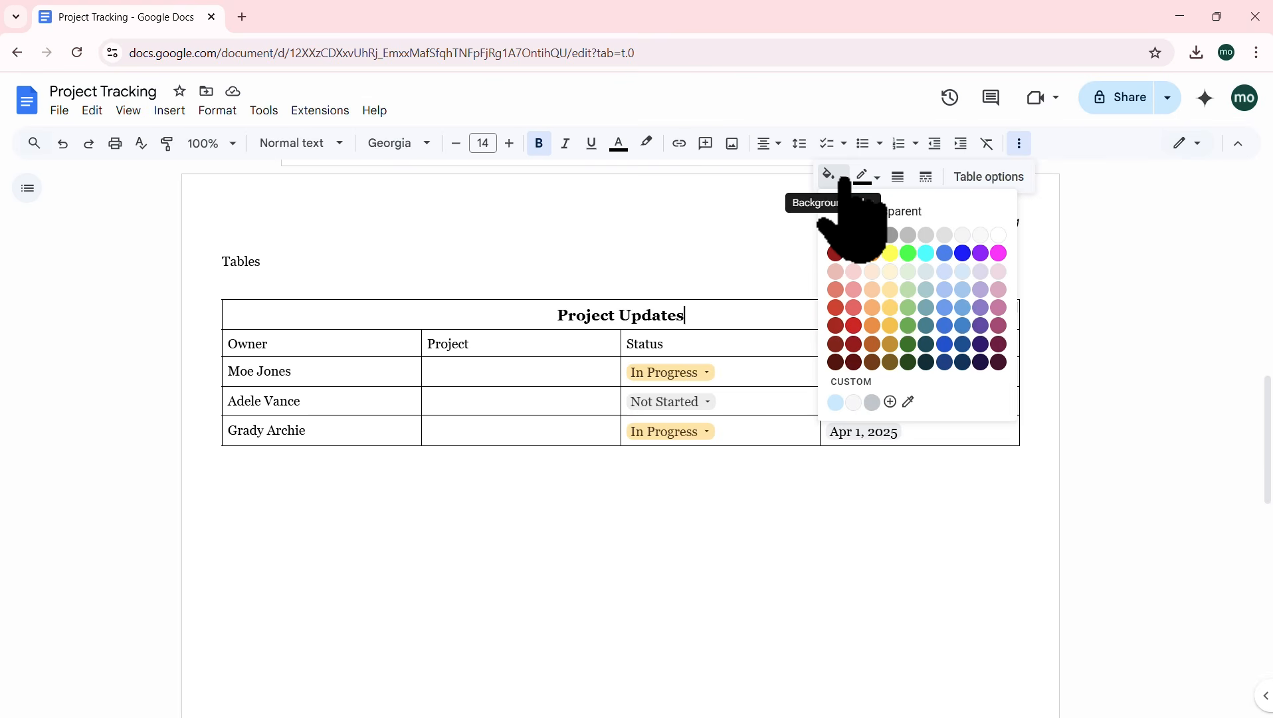
left_click(944, 253)
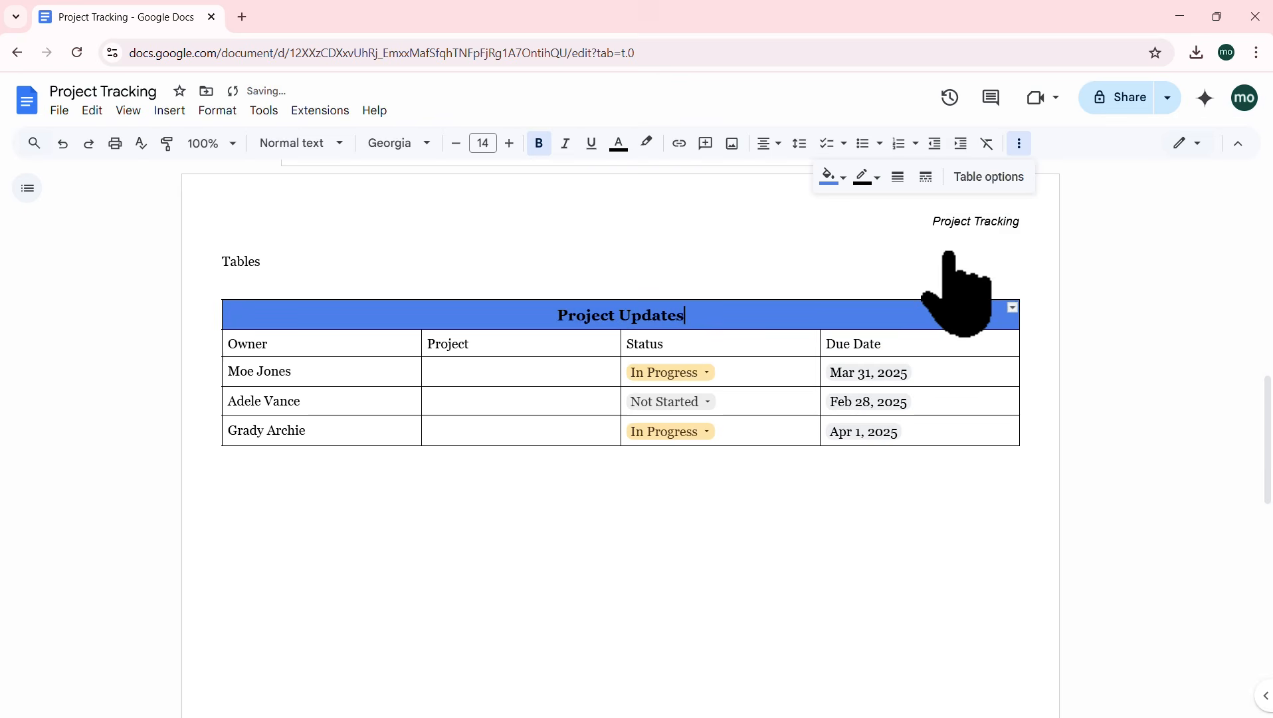
left_click_drag(686, 315, 607, 322)
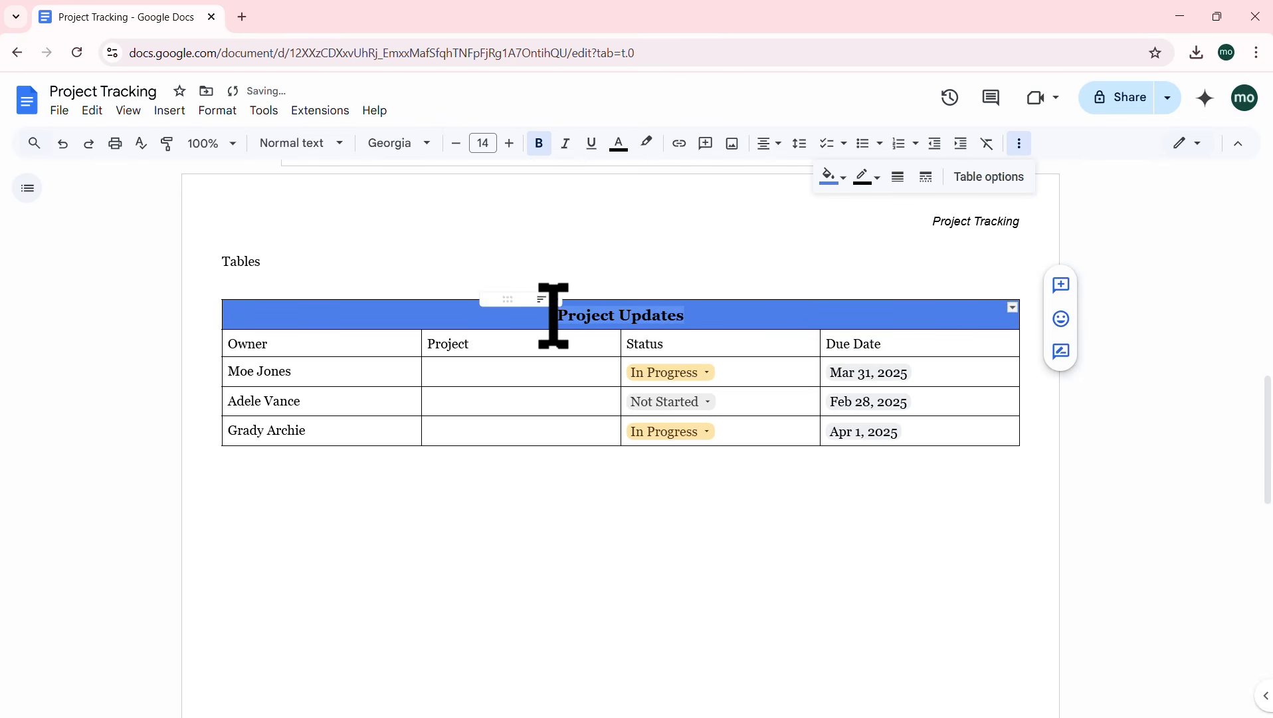
left_click(619, 144)
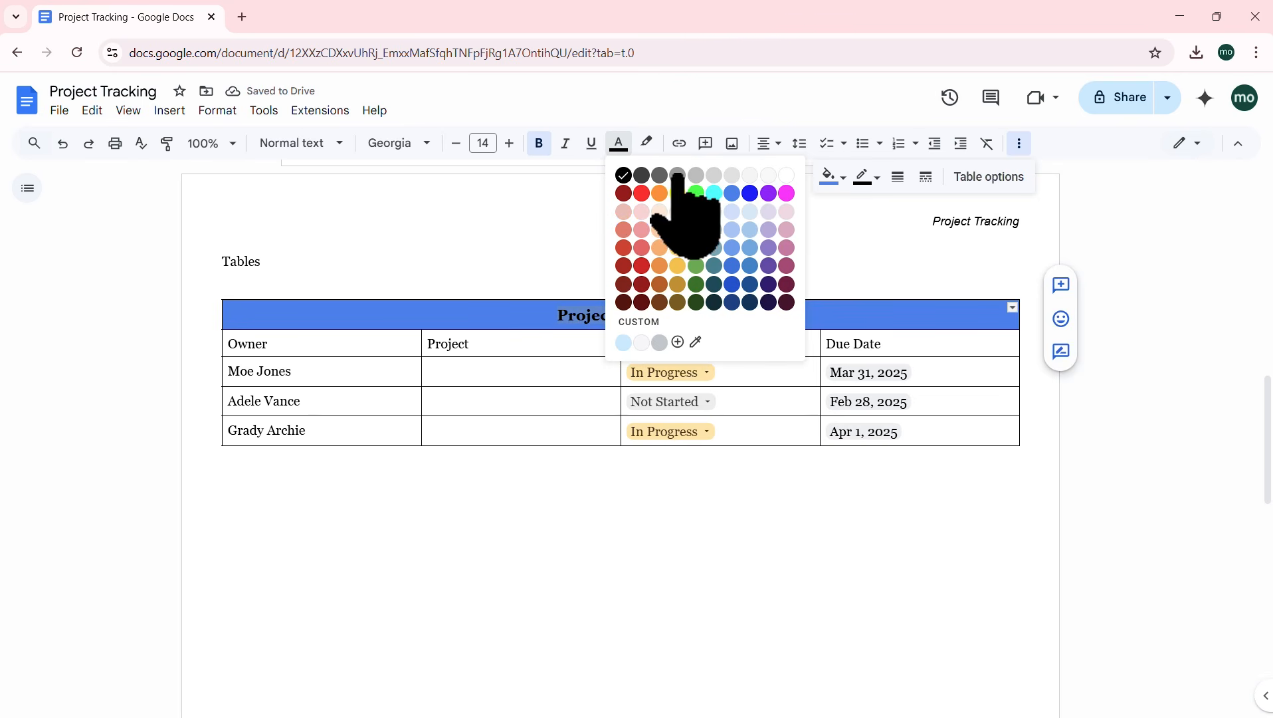
left_click(786, 175)
left_click(713, 346)
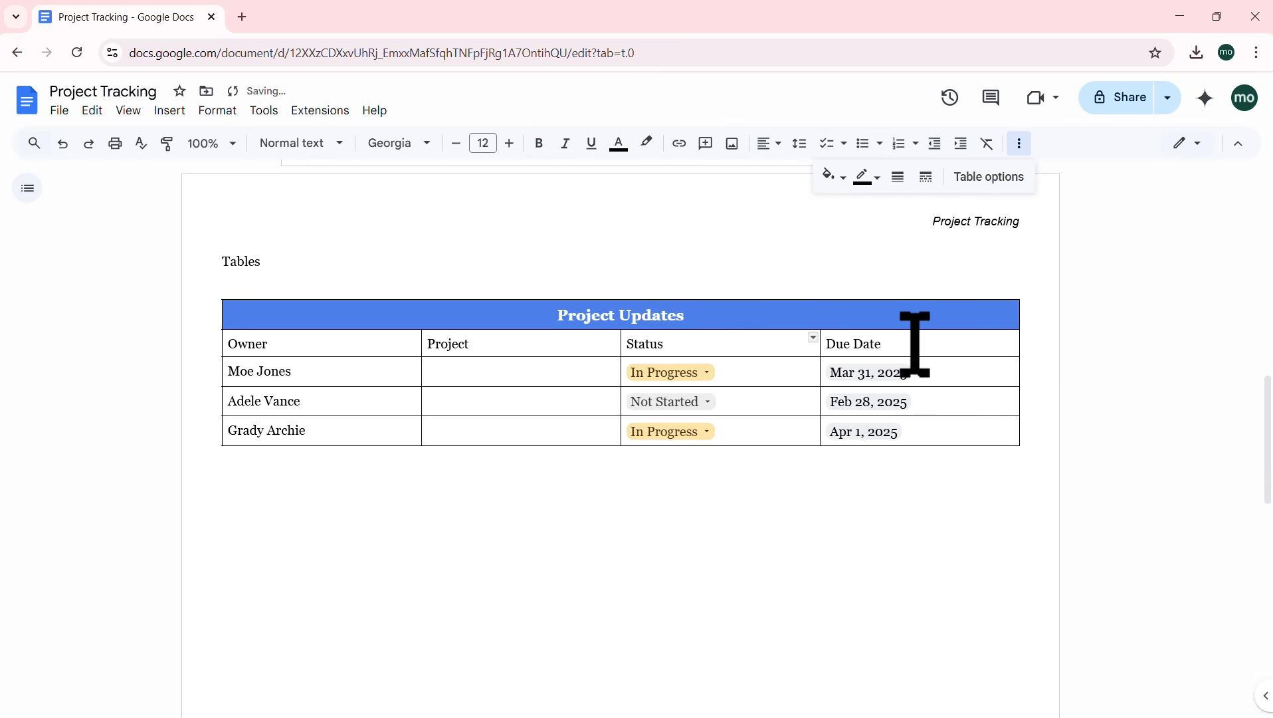
Step: Give the column heading row from Owner to Due Date a light blue background and bold text
left_click_drag(915, 346, 632, 343)
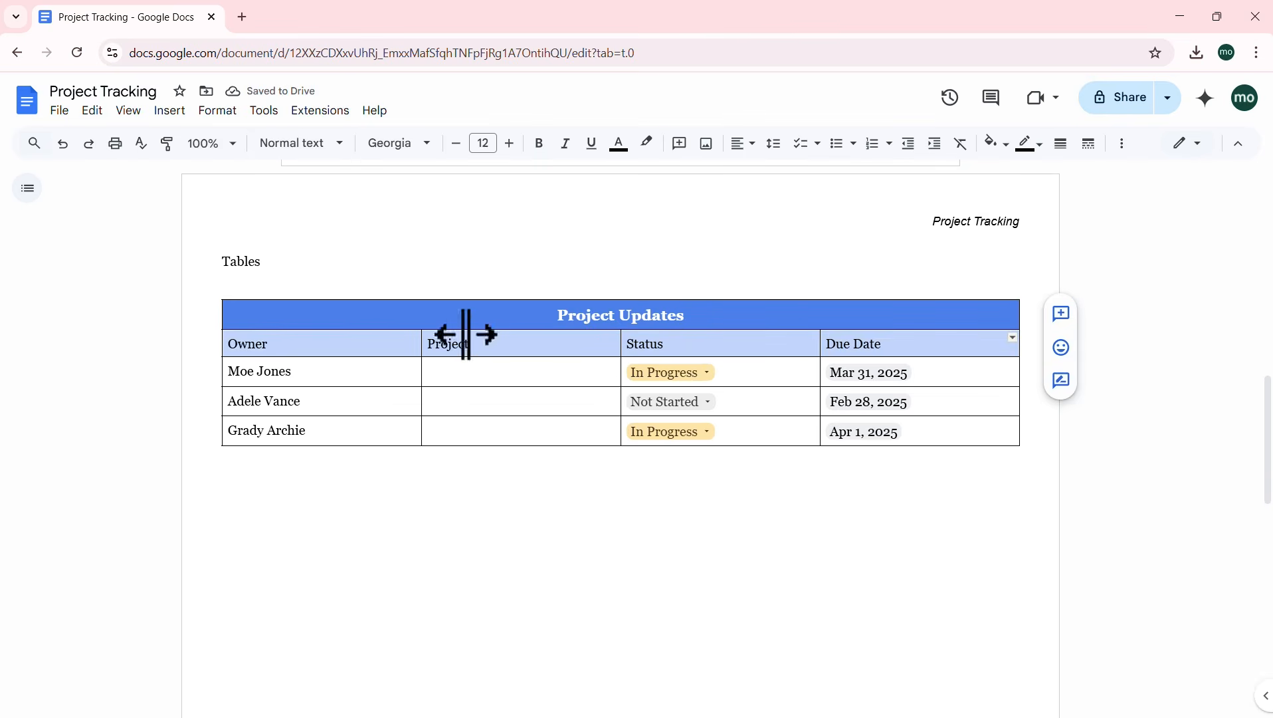
left_click(1007, 146)
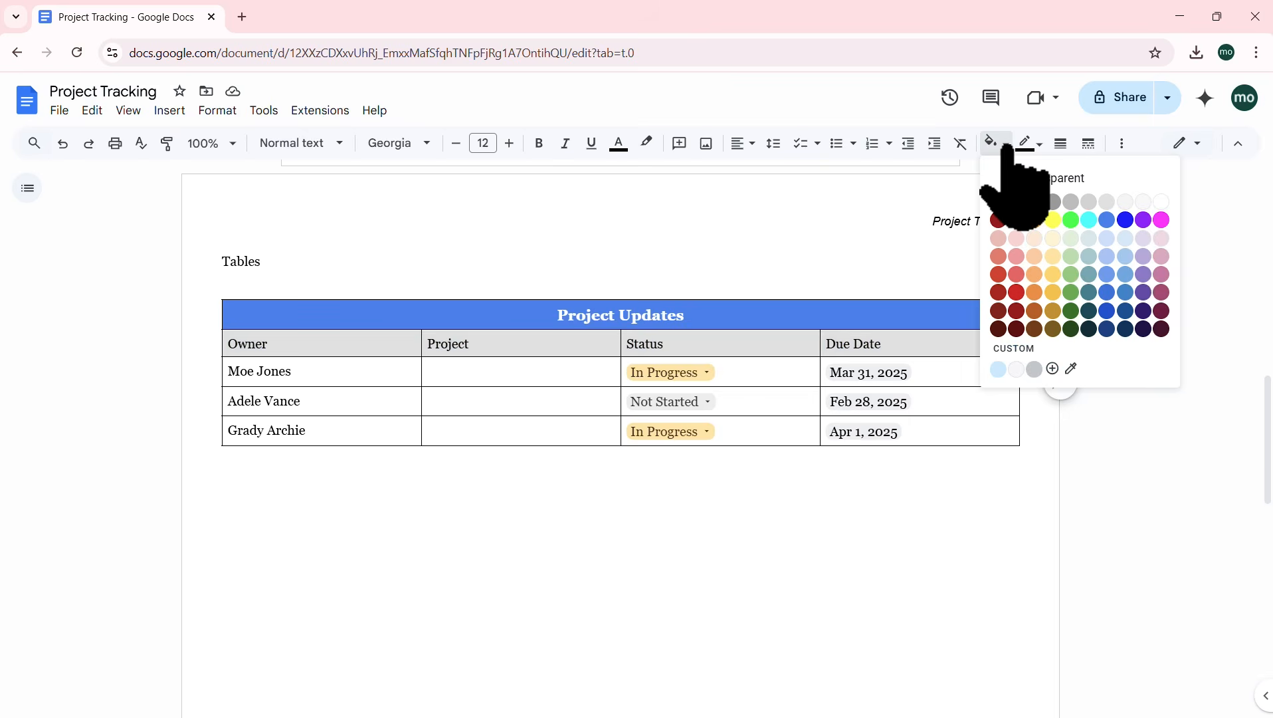
left_click(1107, 238)
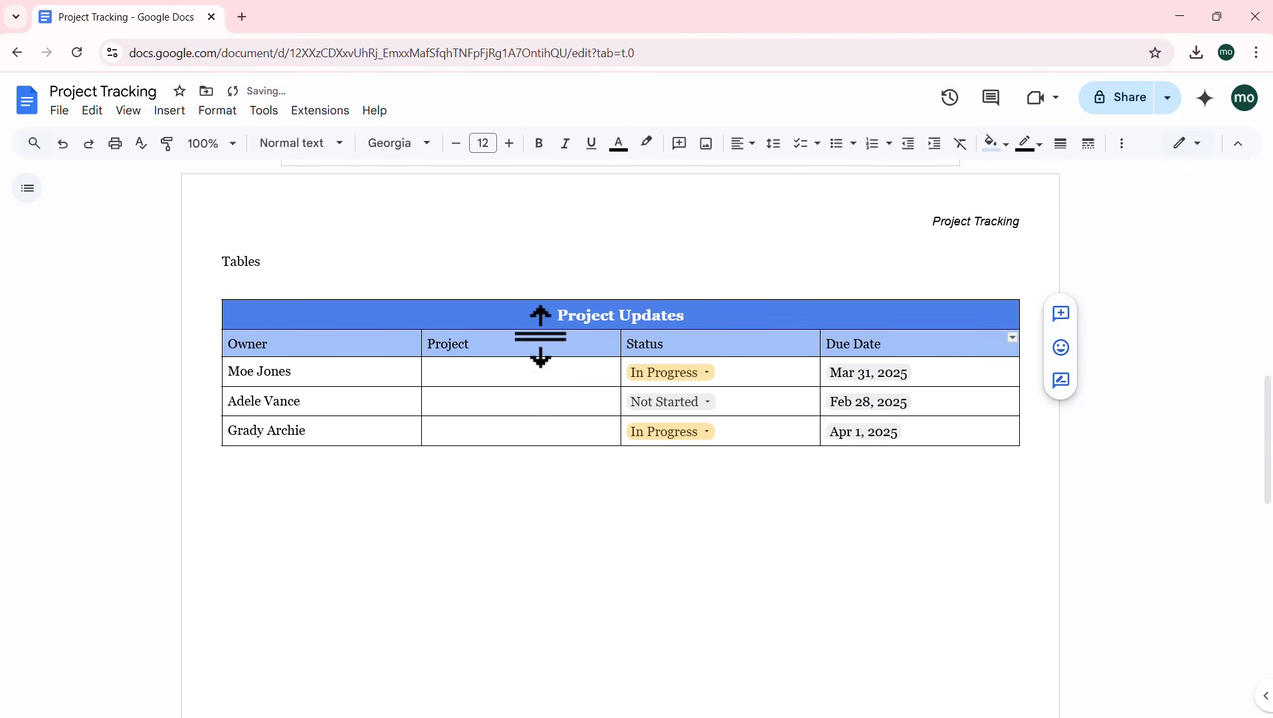
left_click(539, 144)
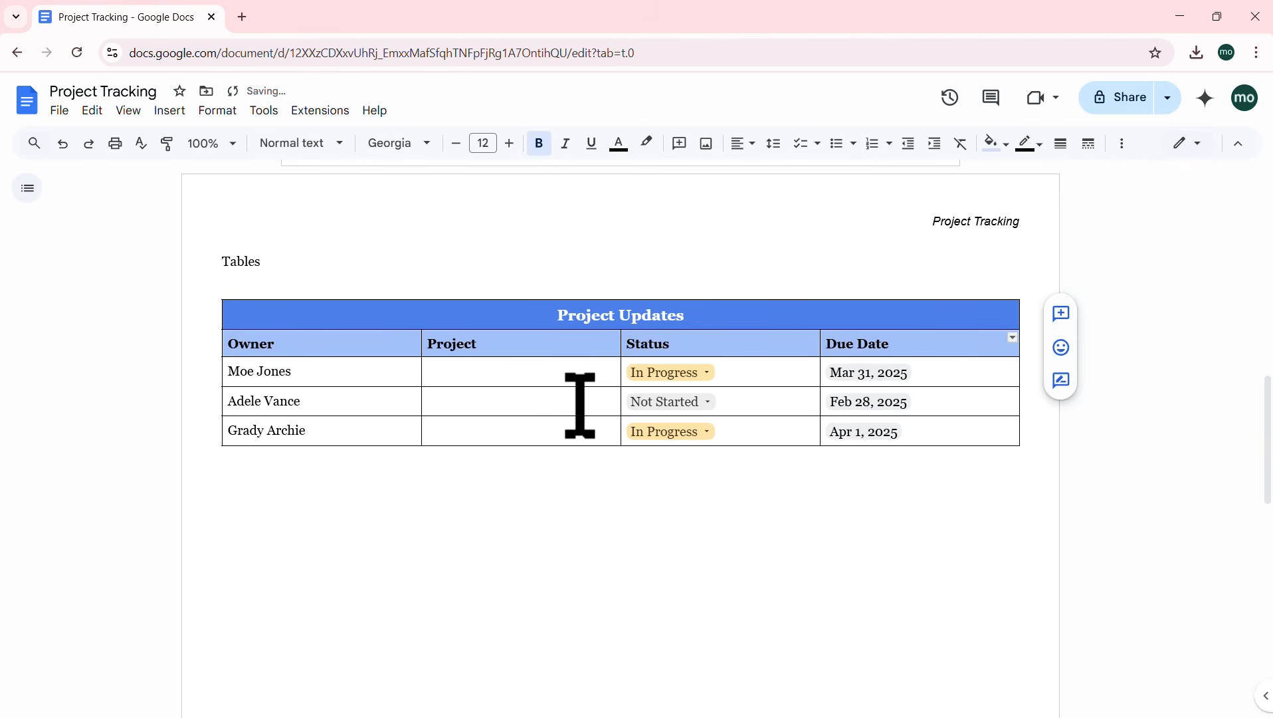
left_click(538, 402)
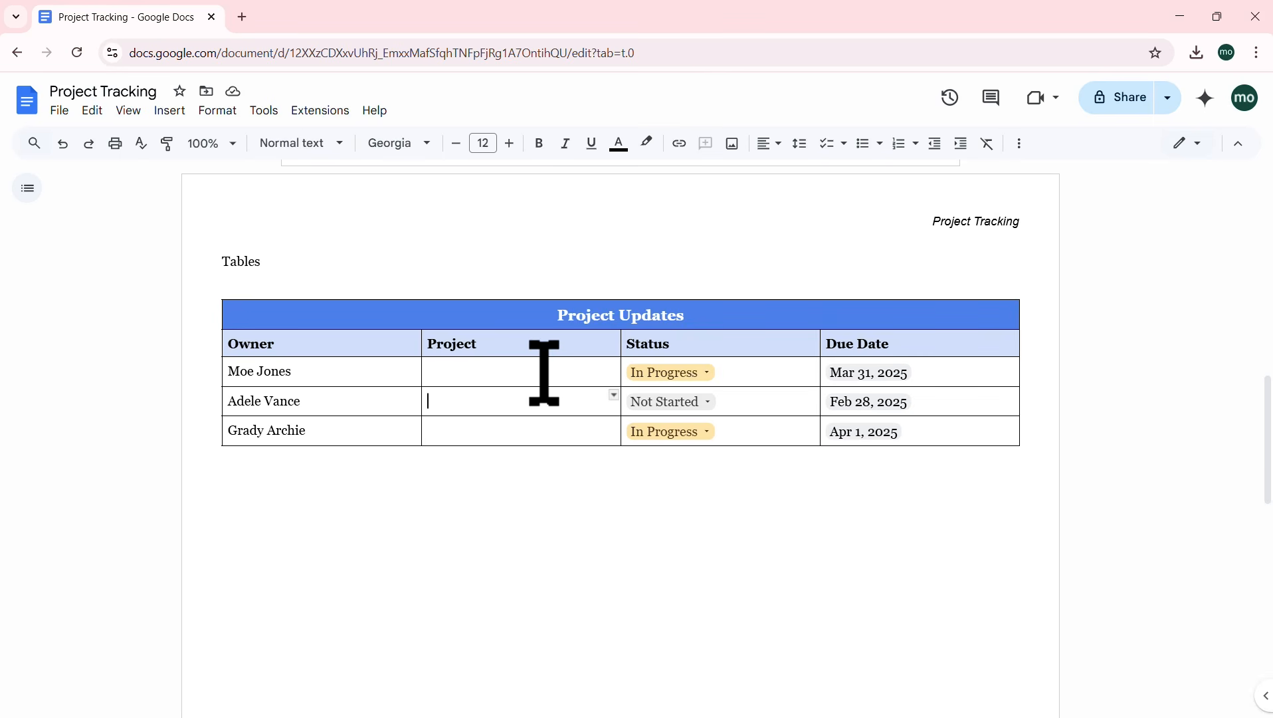
right_click(510, 399)
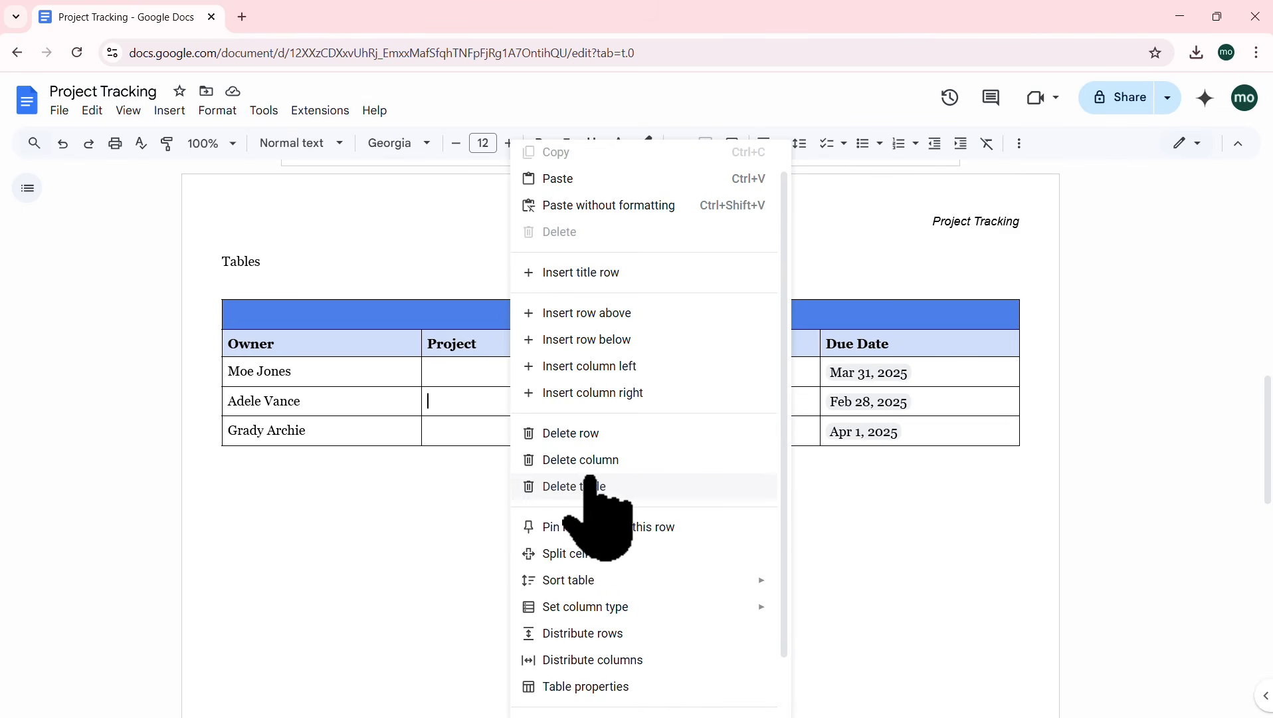
left_click(464, 372)
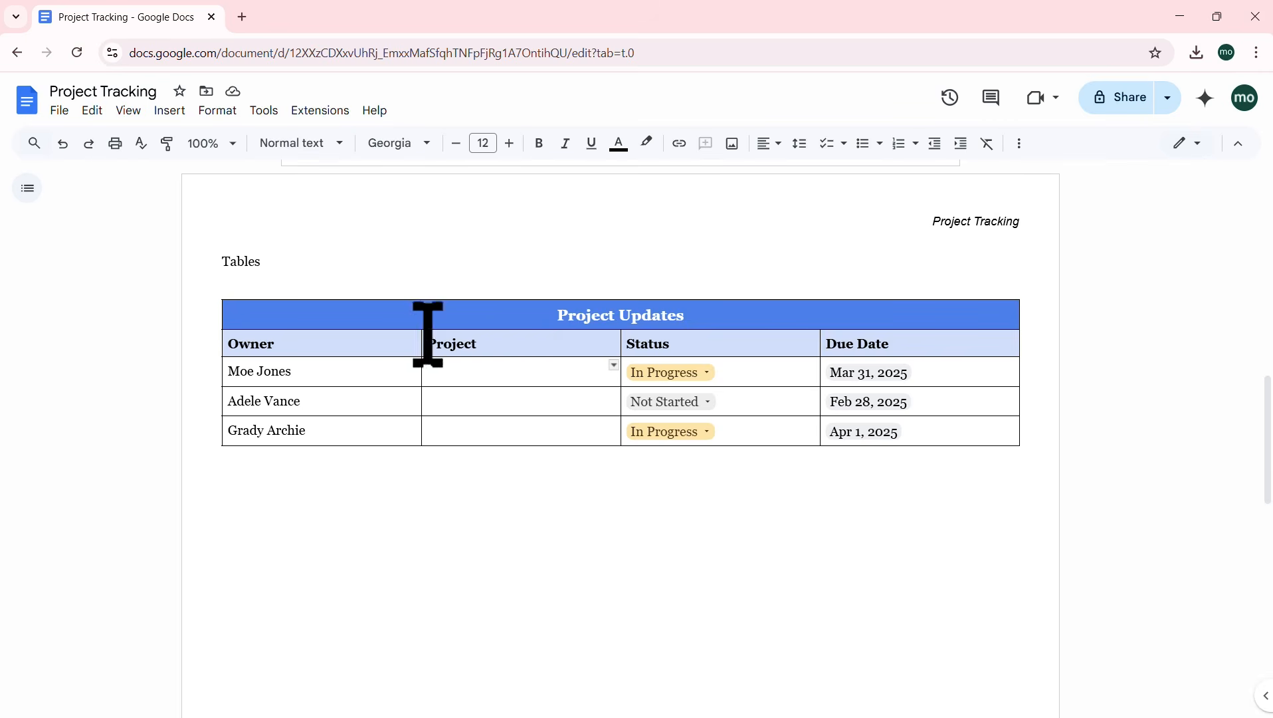
Step: Examine the quick layout, column and color settings in the Project Updates table's properties
left_click(1020, 143)
left_click(997, 178)
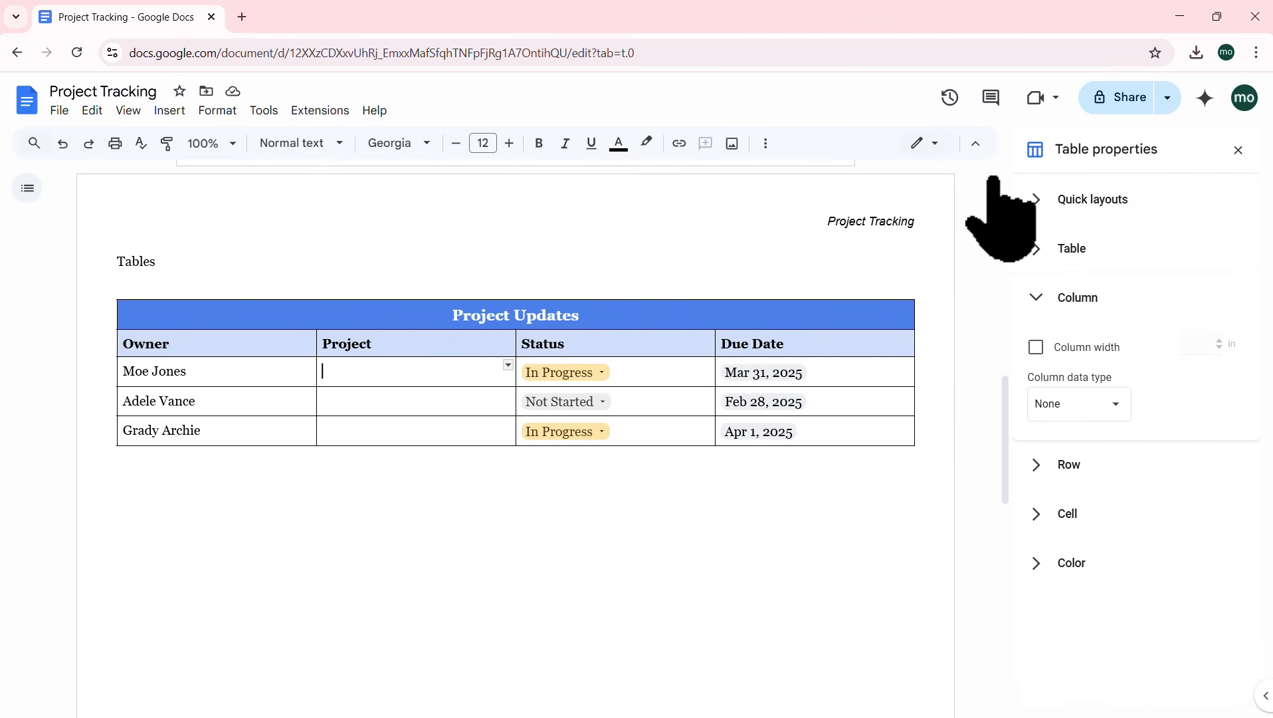
left_click(1039, 198)
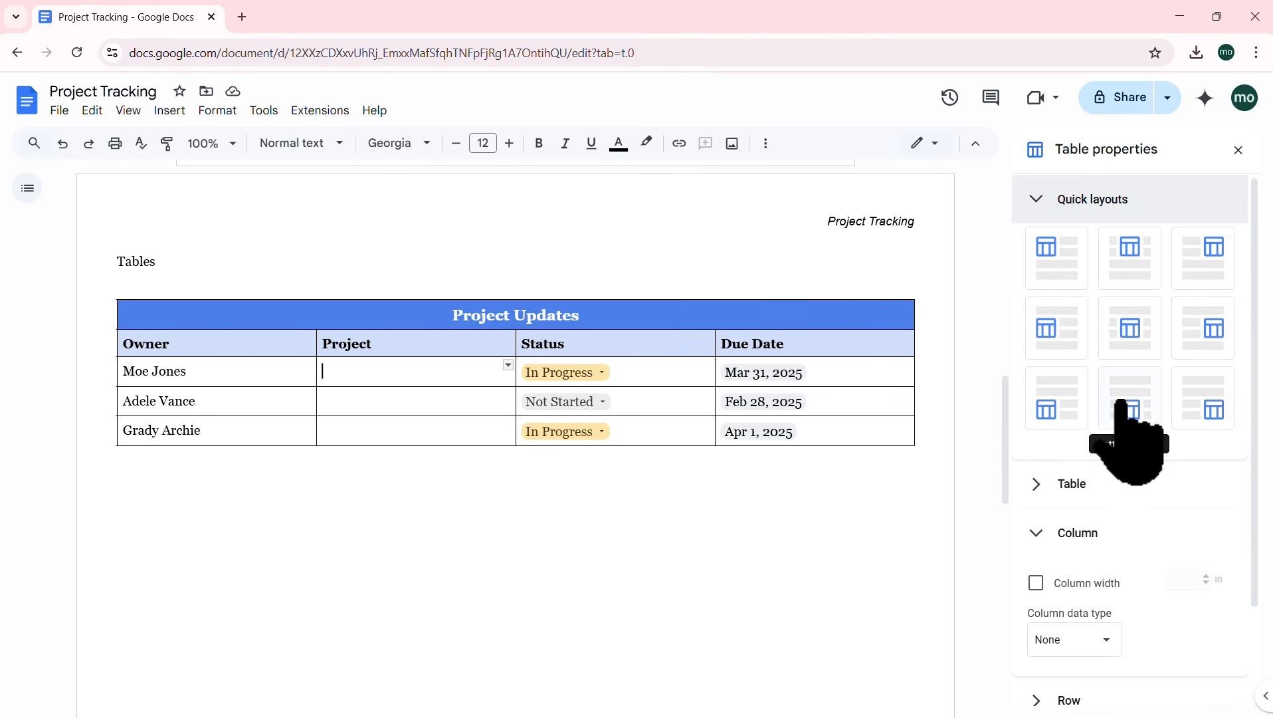
left_click(1040, 204)
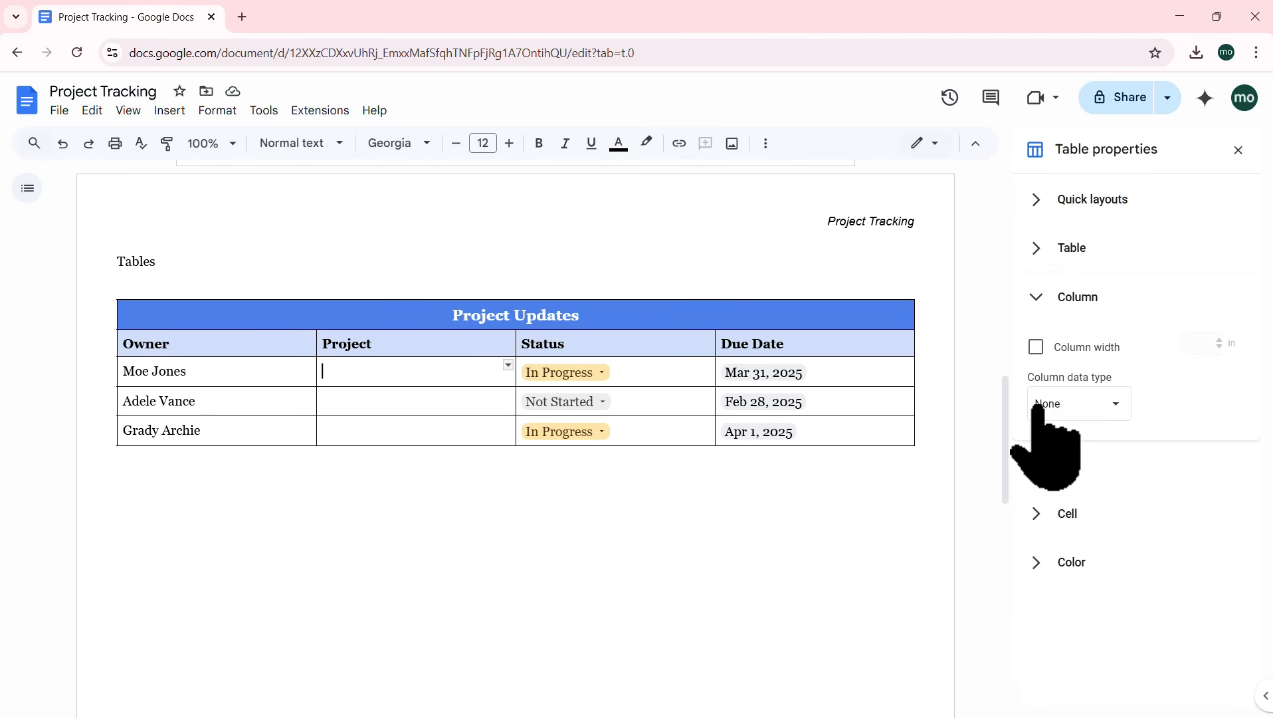
left_click(1039, 568)
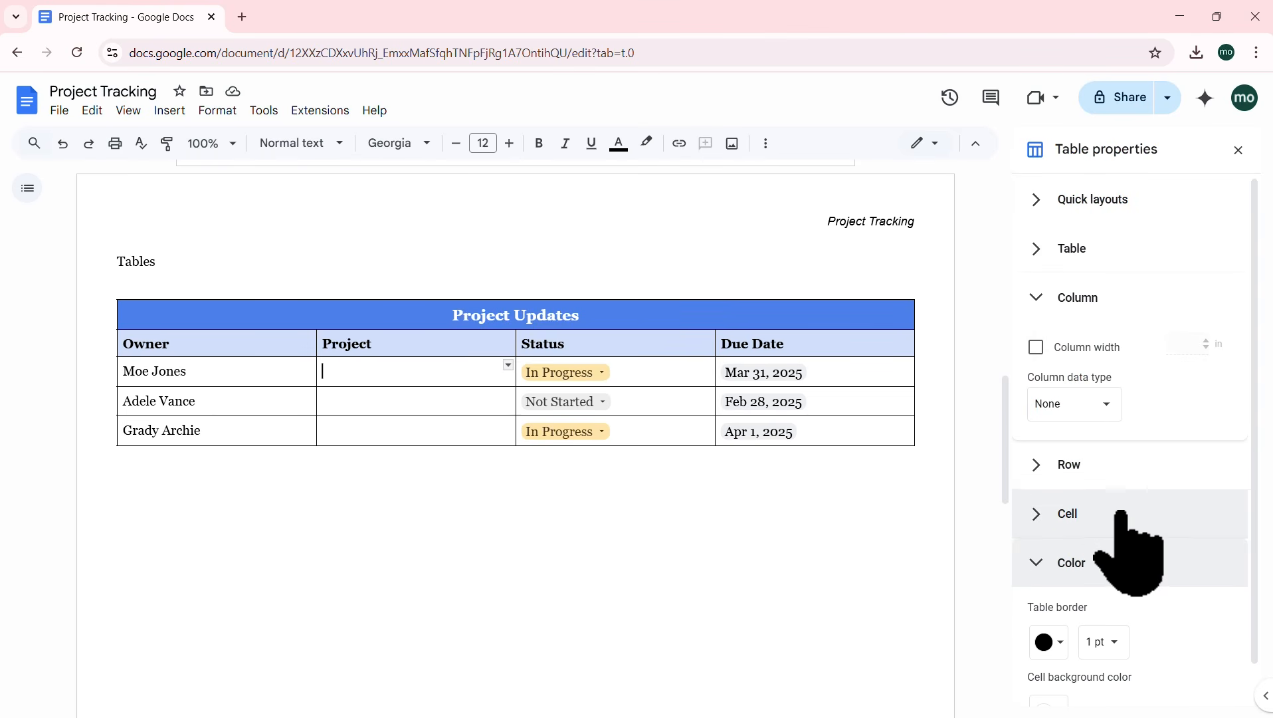
scroll(1116, 465, "up", 1)
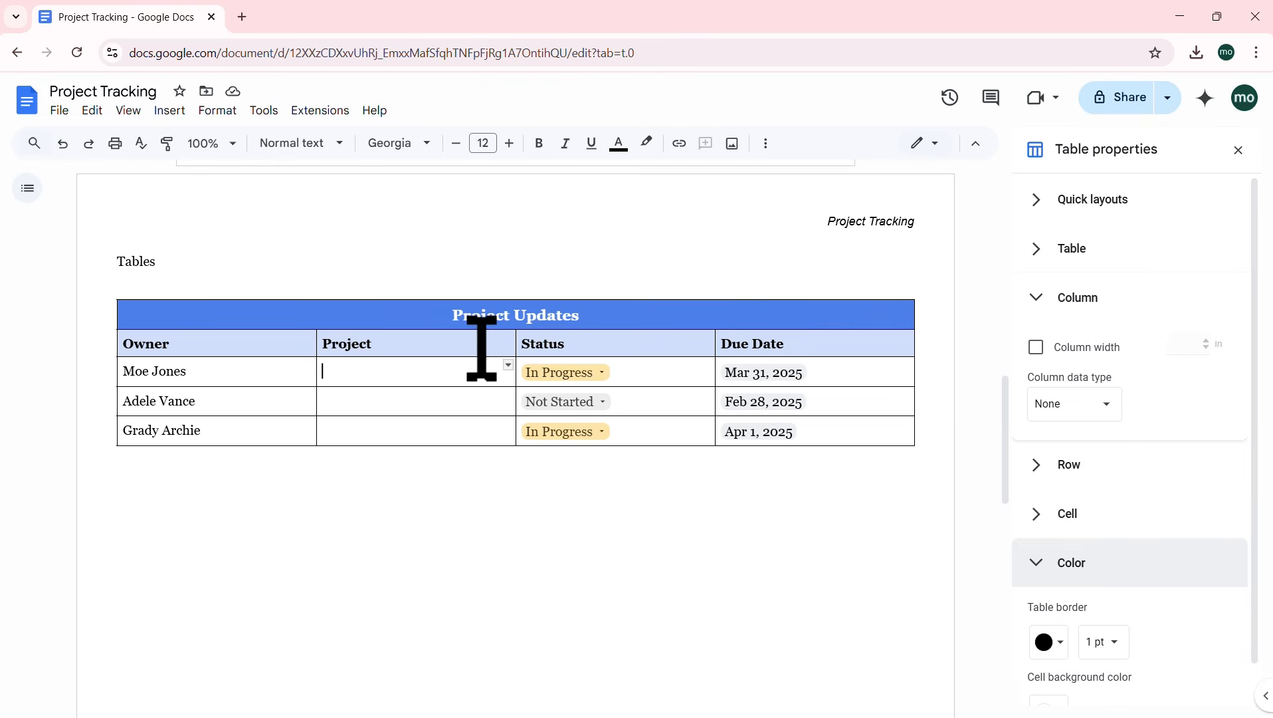
Step: Fill the empty Project cells from top to bottom with "Network Upgrades", "Product Improvement" and "Staff PD Courses"
left_click(394, 372)
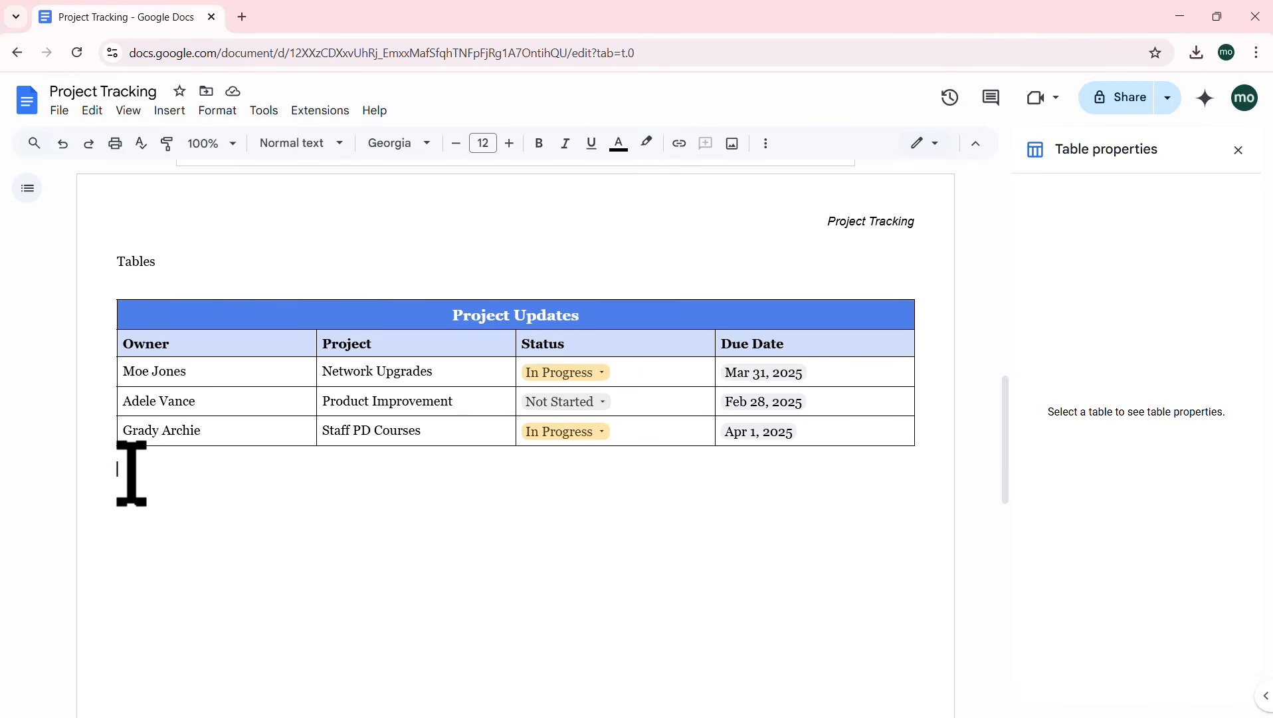
Step: Search the web for "project management" images to insert below the Project Updates table
left_click(170, 110)
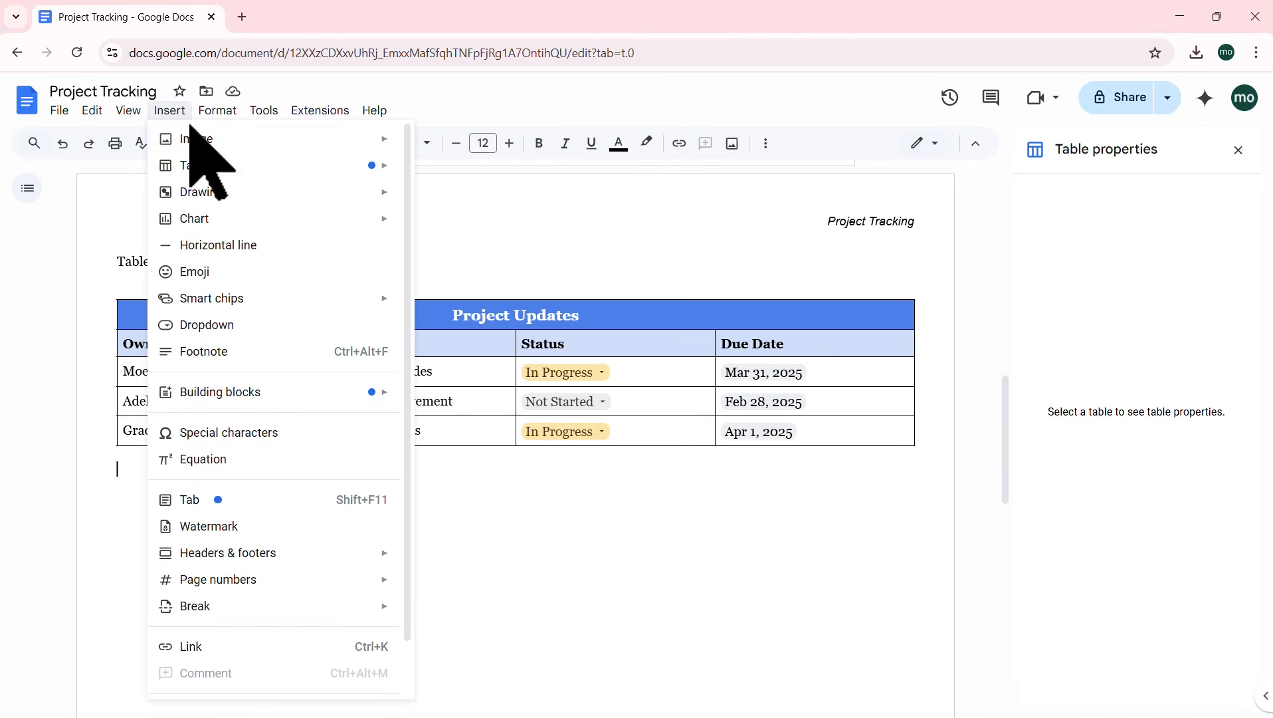
mouse_move(325, 145)
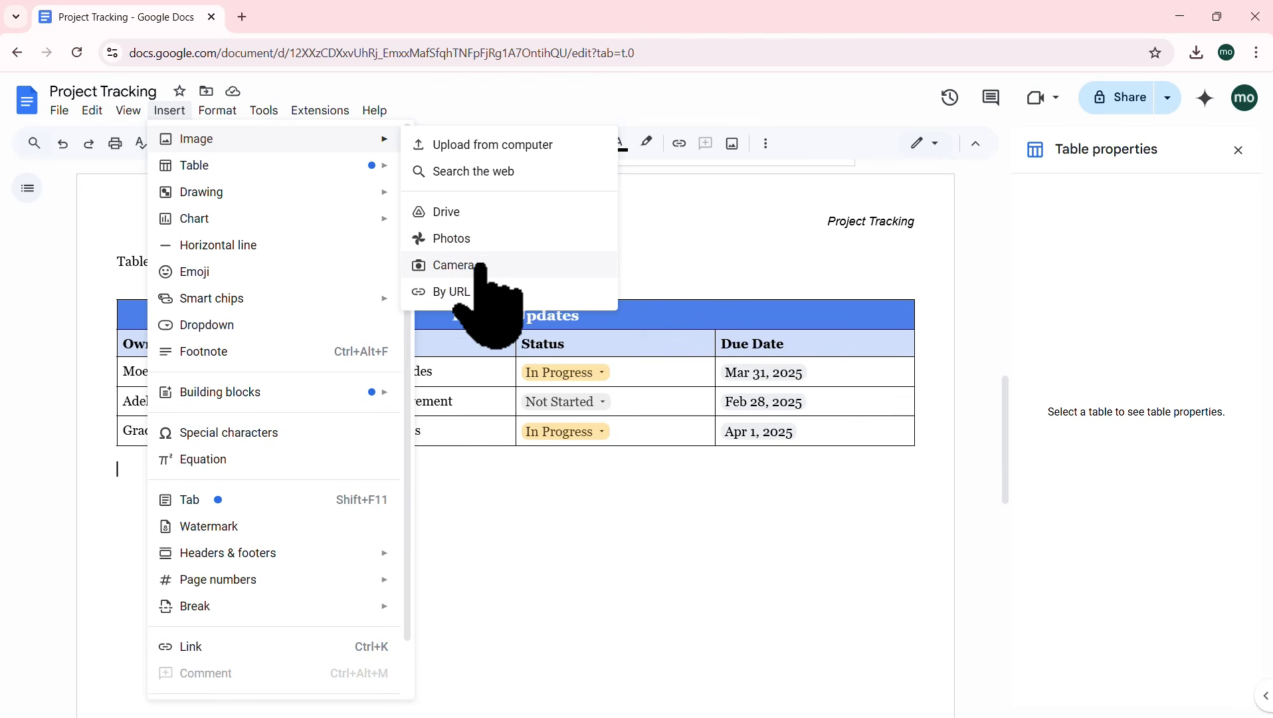
left_click(463, 172)
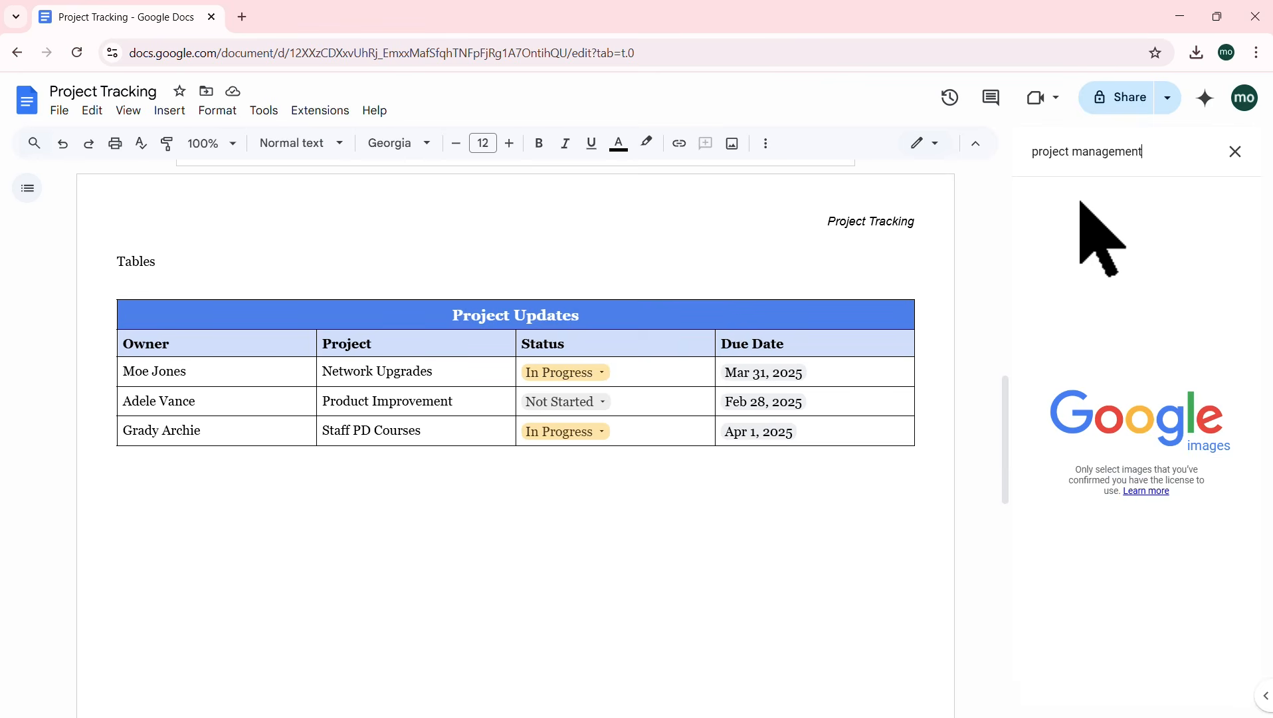
key("Return")
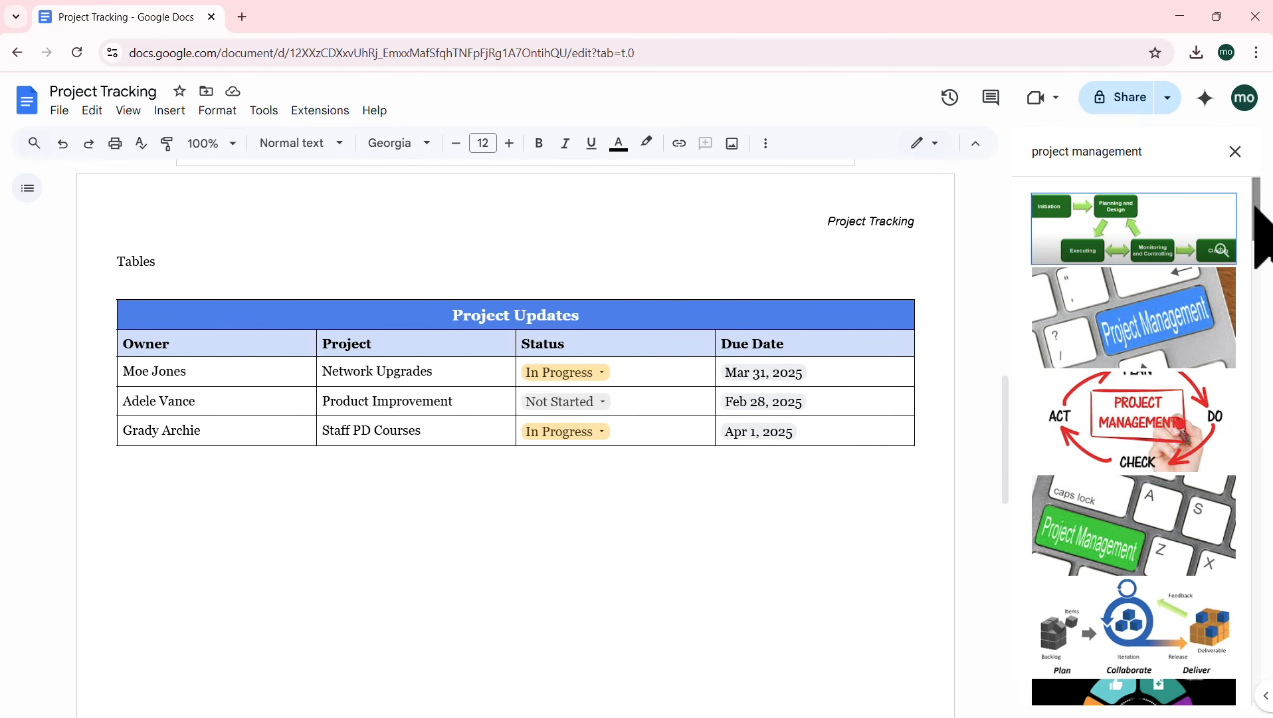
Step: Insert the photo of colored sticky notes on a wall below the Project Updates table
scroll(1258, 216, "down", 2)
left_click_drag(1259, 216, 1263, 280)
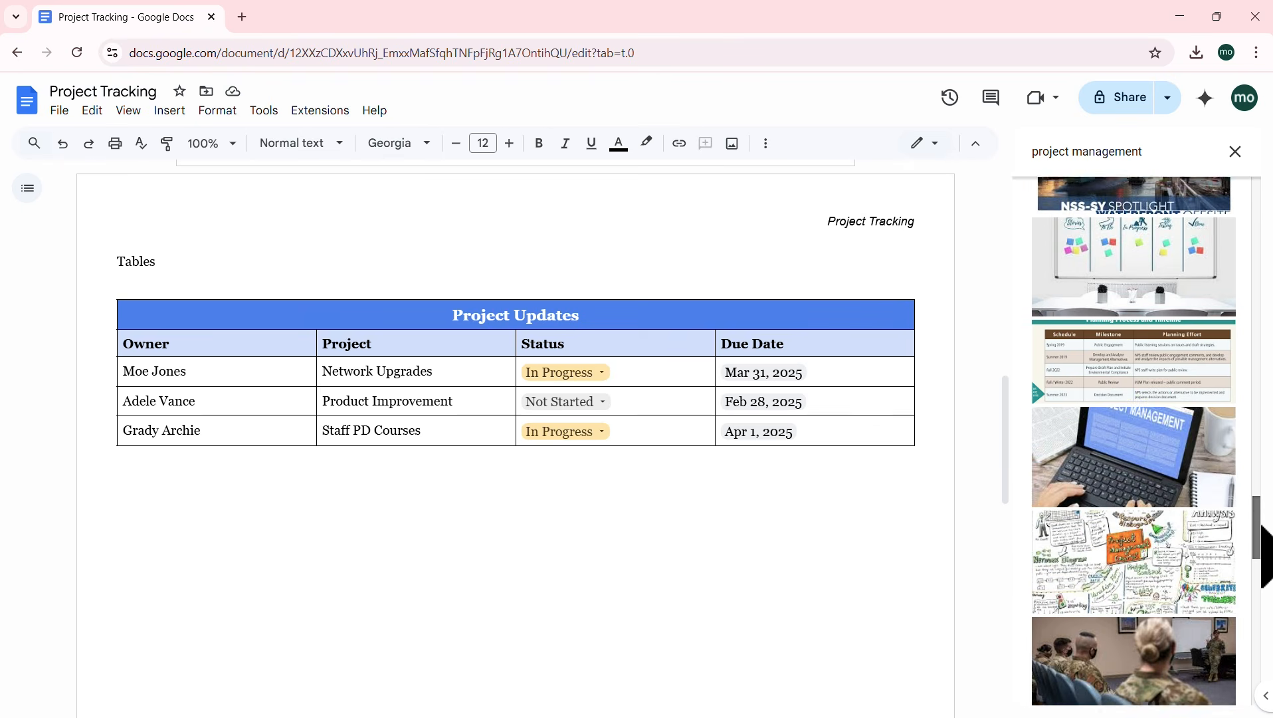
left_click_drag(1266, 559, 1265, 640)
left_click(1167, 494)
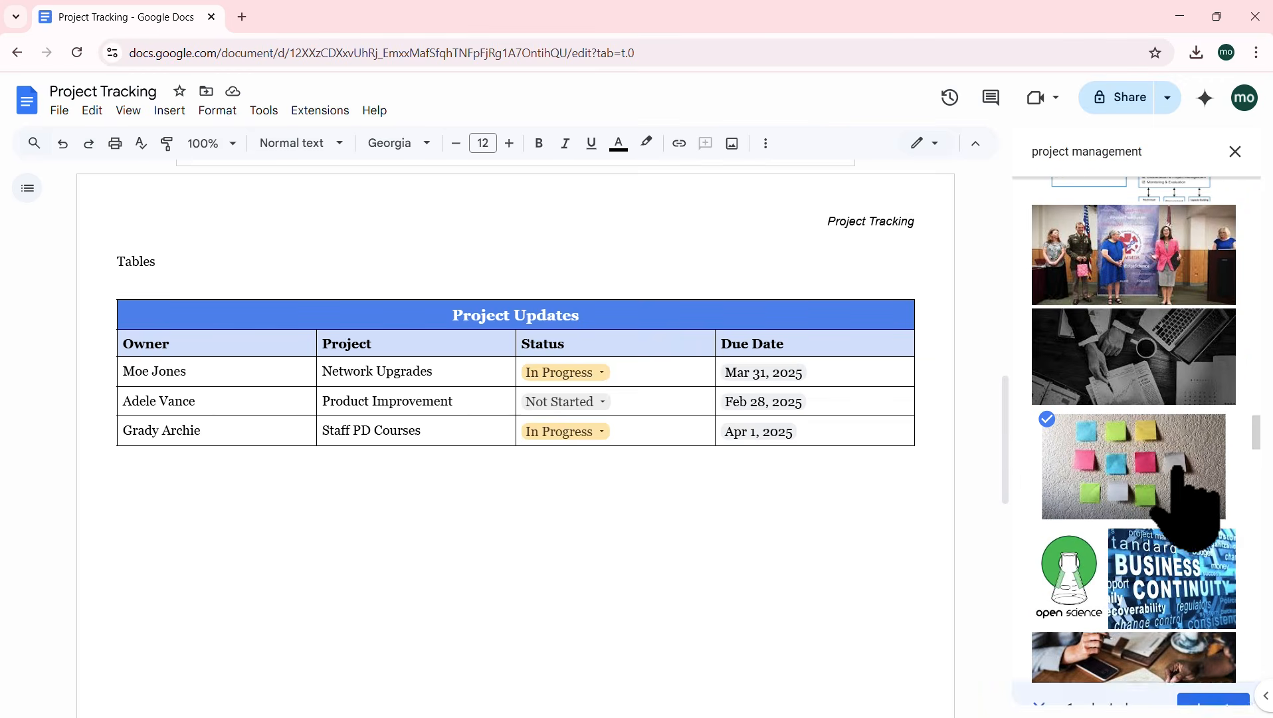
left_click(1210, 678)
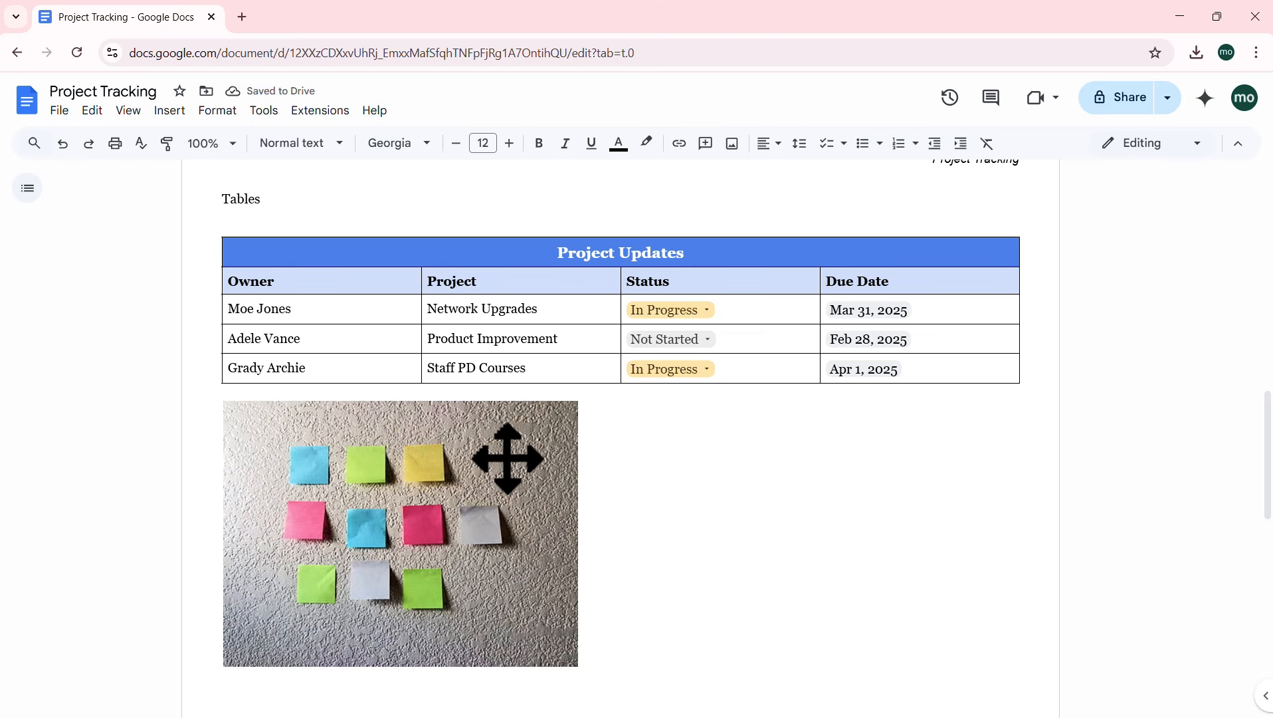
left_click(507, 458)
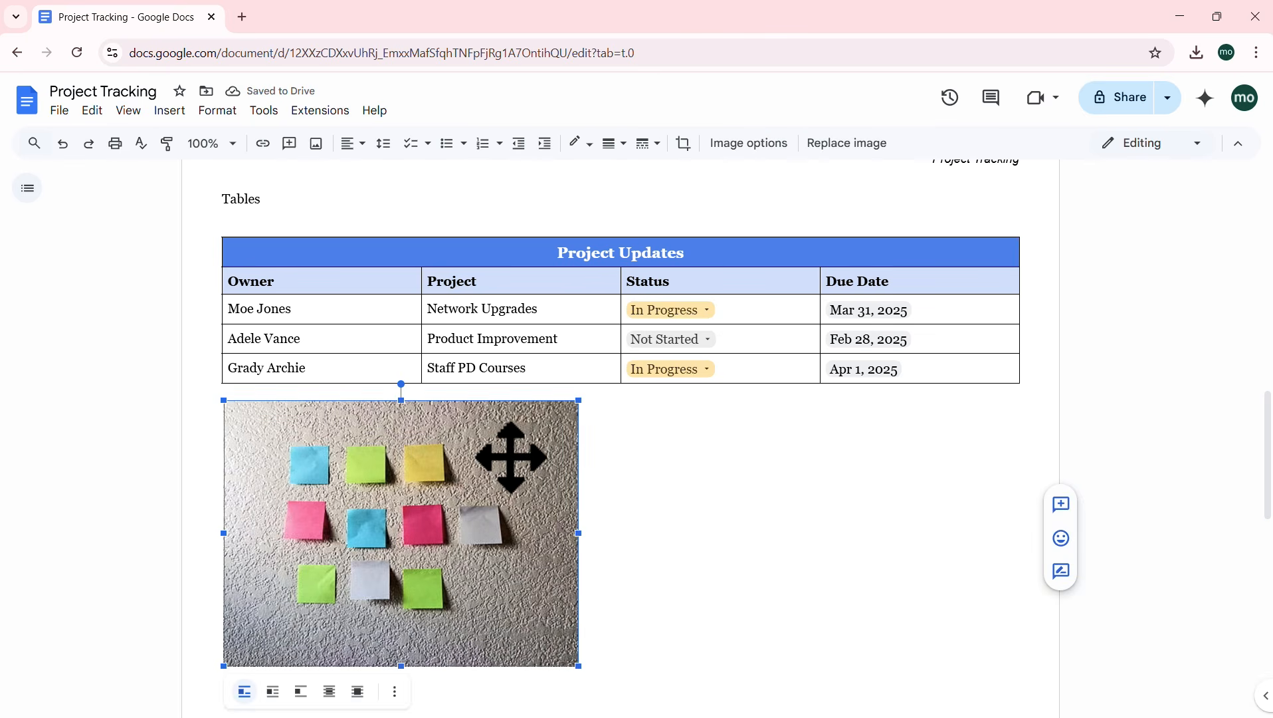
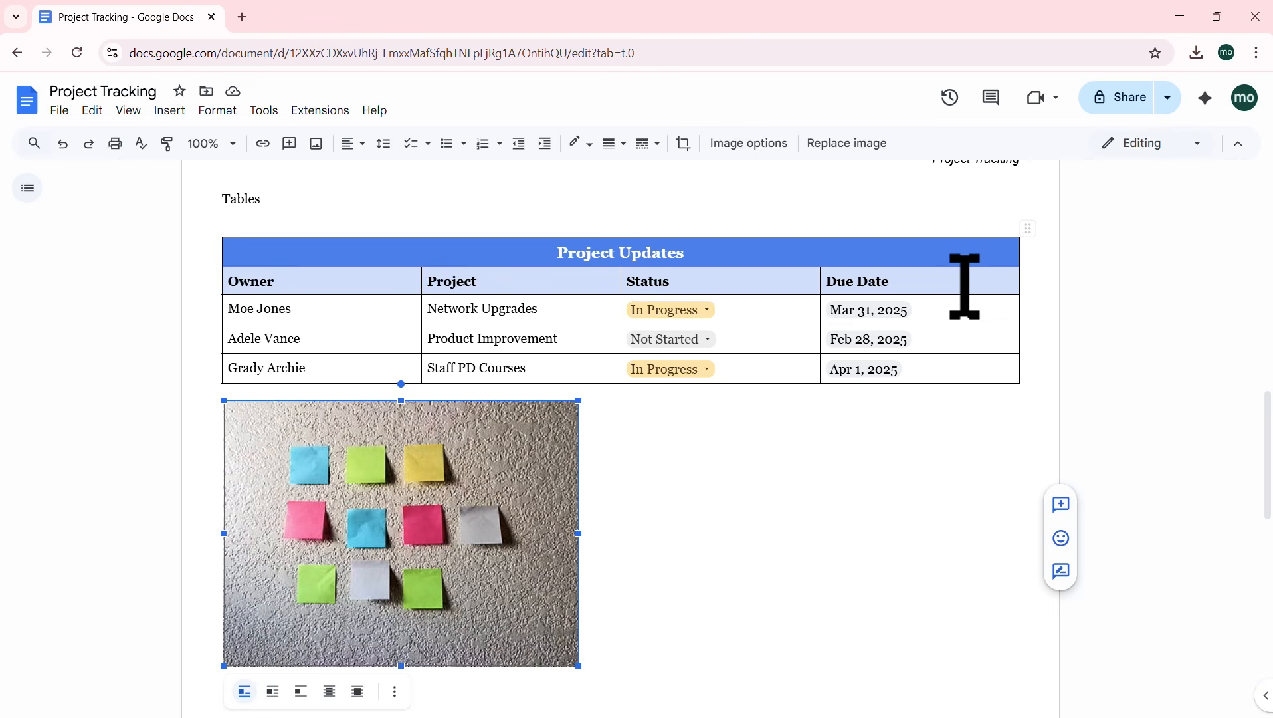
Step: Insert a new row below the last row of the Project Updates table
left_click(965, 286)
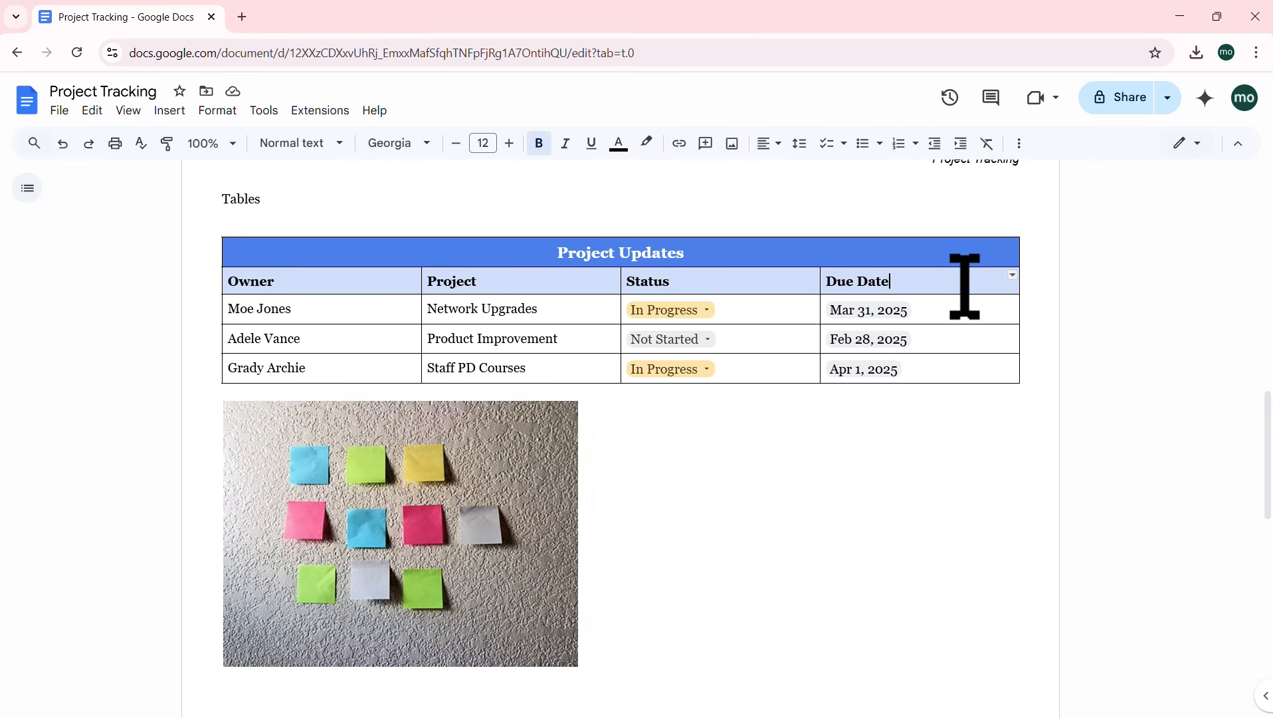
right_click(934, 368)
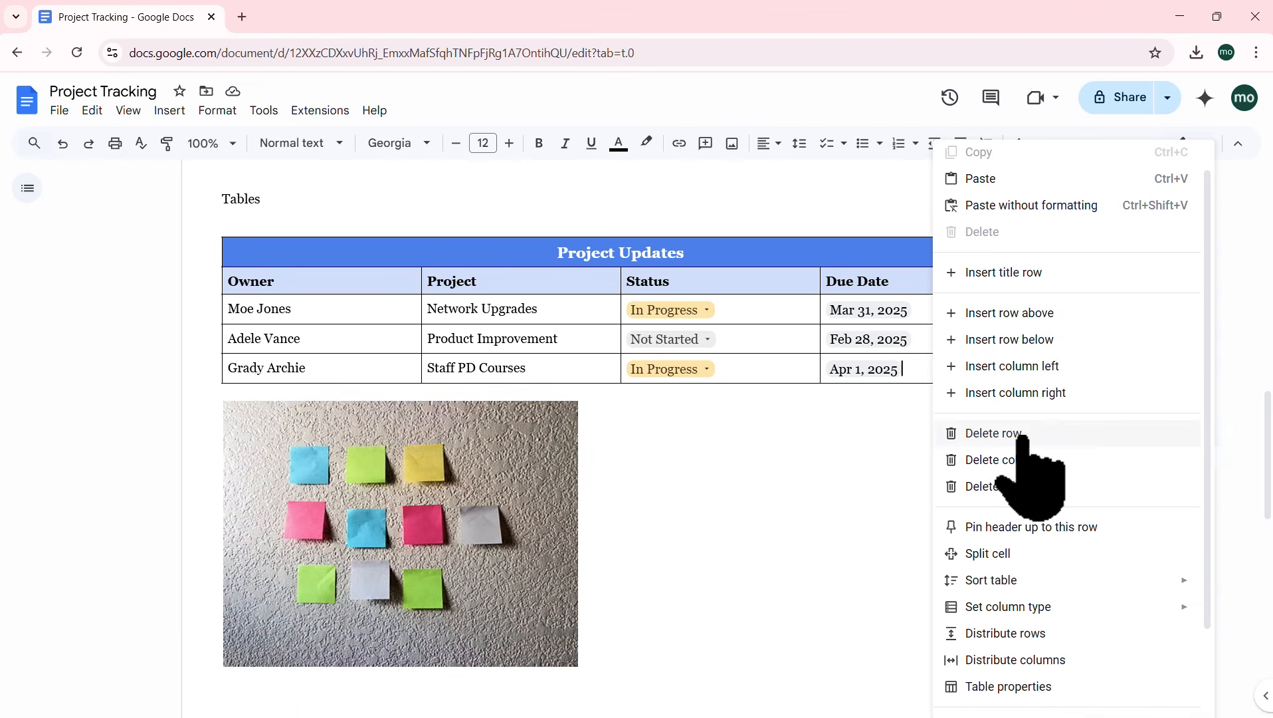
left_click(1036, 342)
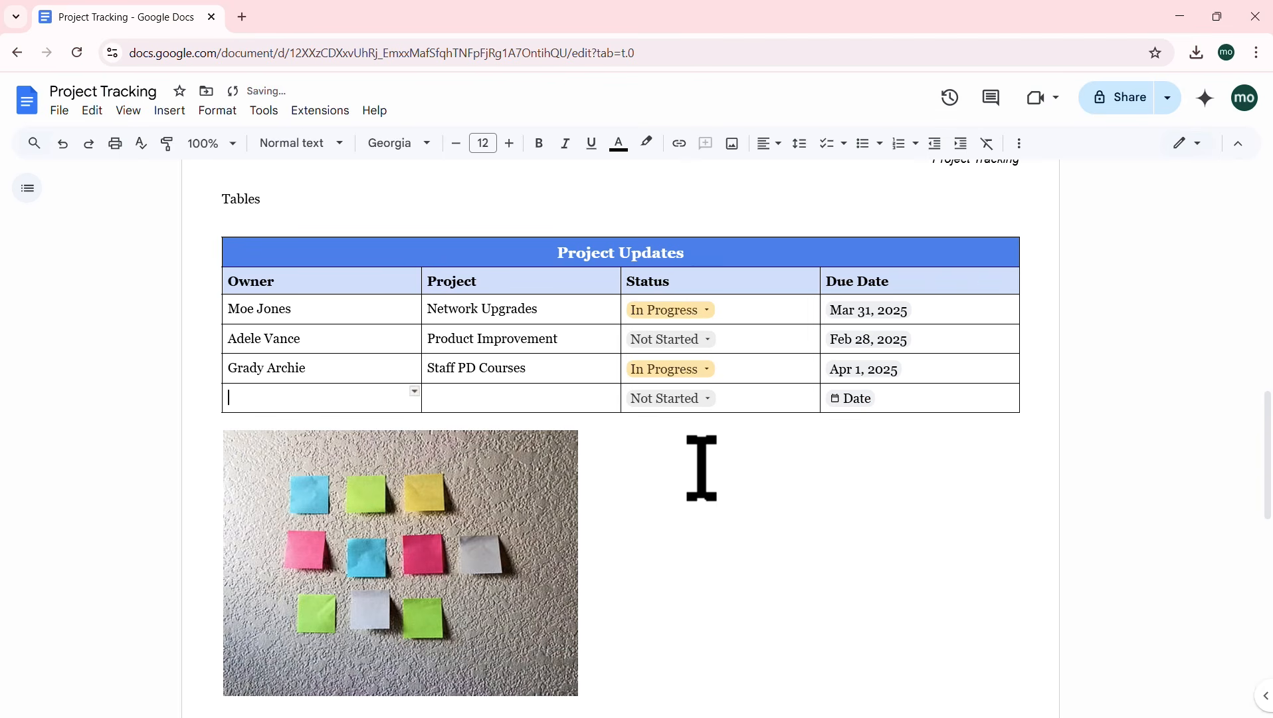
Step: Move the sticky notes image into the Project cell of the table's new row
left_click(485, 476)
left_click_drag(520, 400, 521, 404)
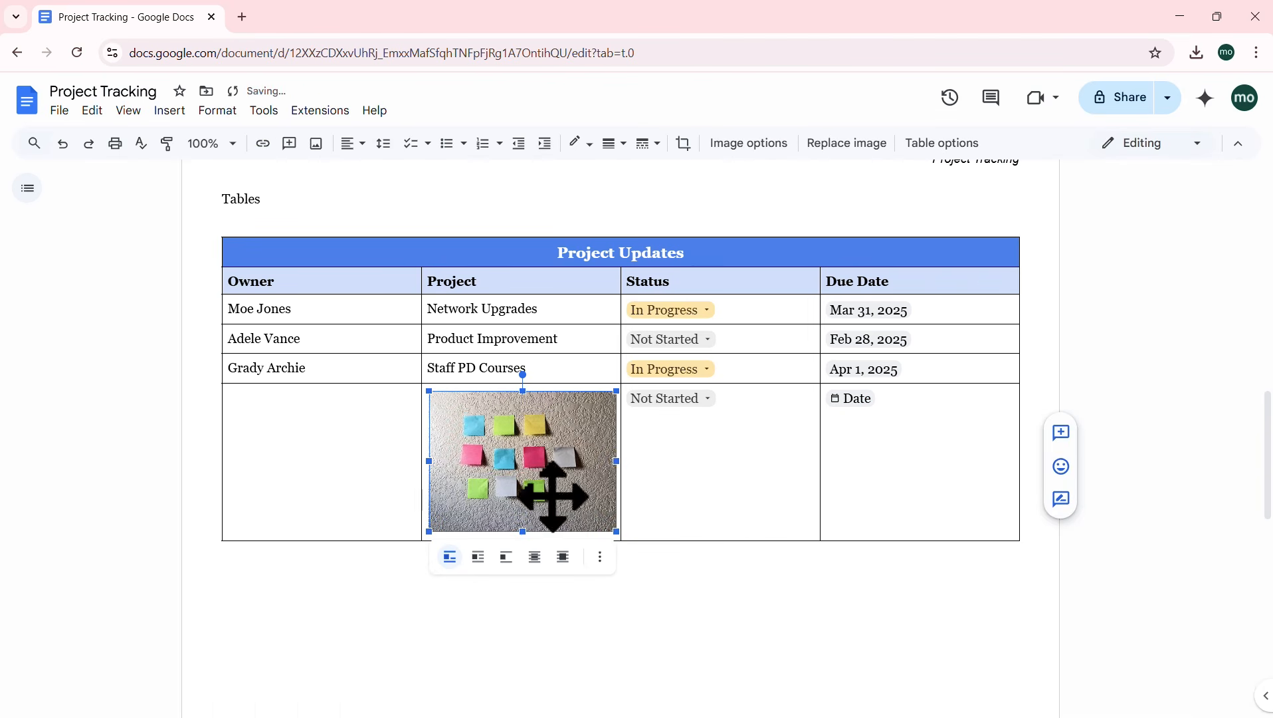
left_click(691, 497)
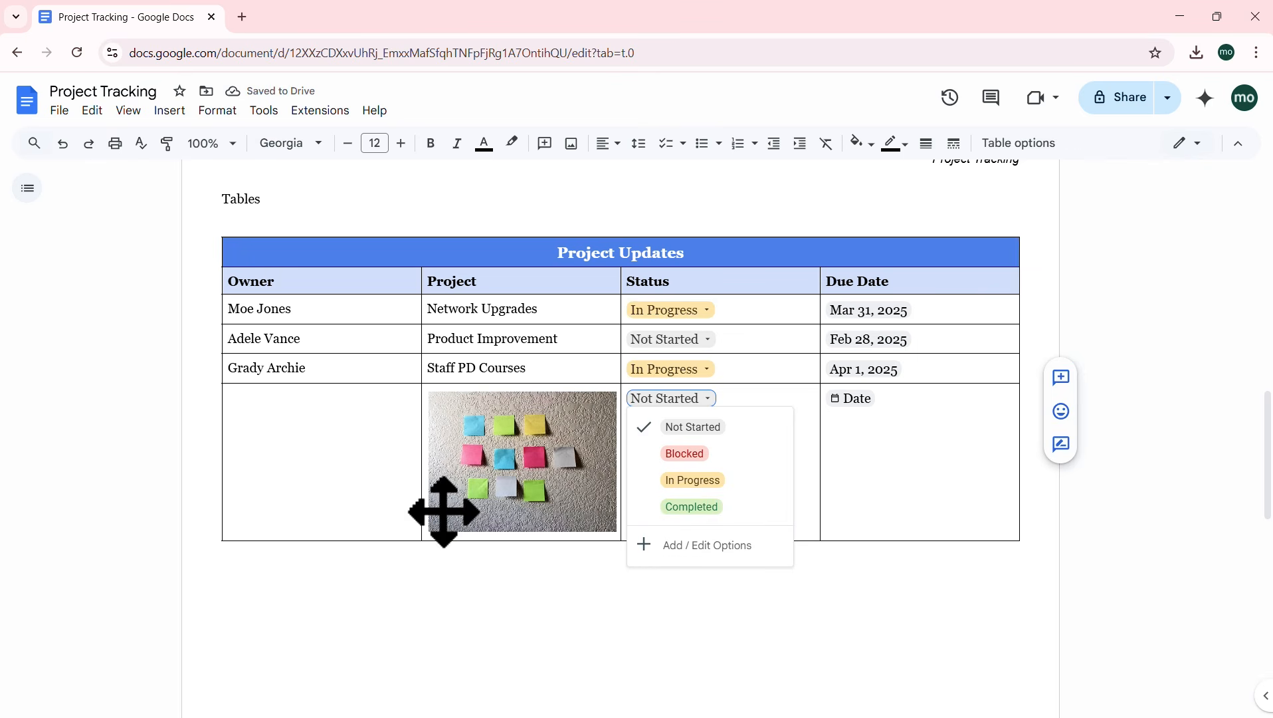
left_click(392, 490)
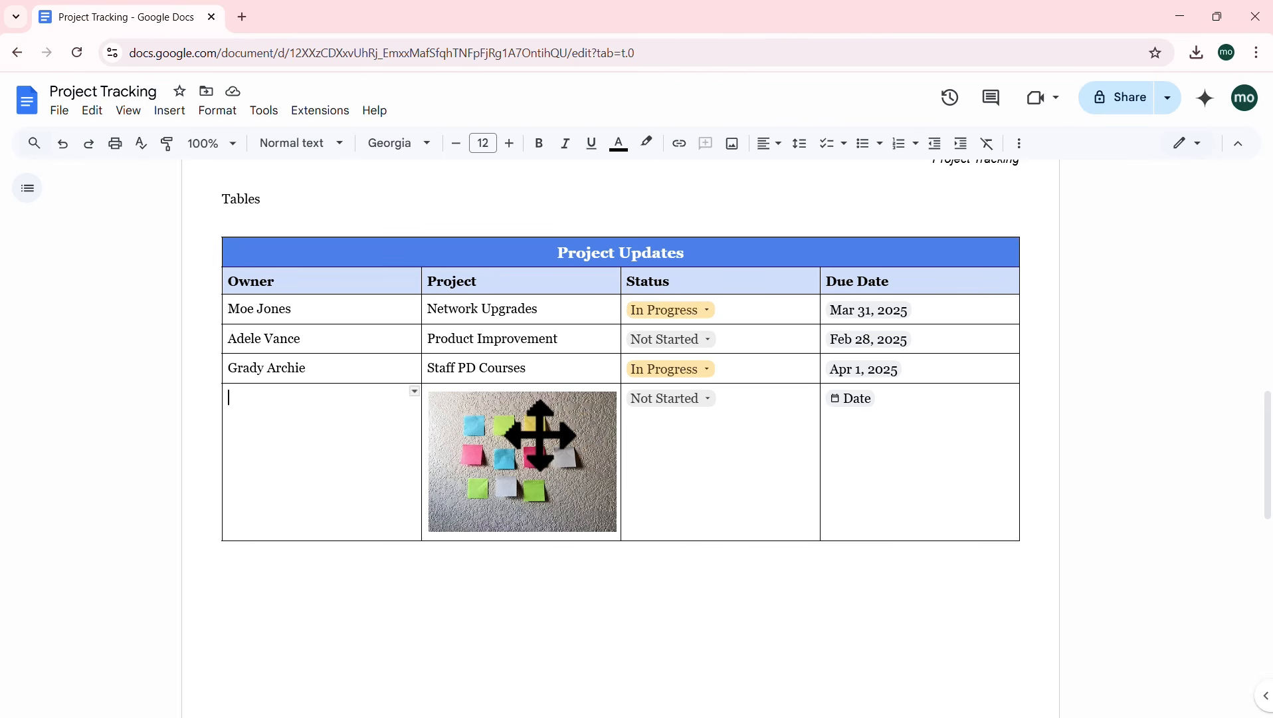
Step: Move the sticky notes image out of the table to the start of page 3
left_click(540, 434)
left_click_drag(539, 434, 379, 594)
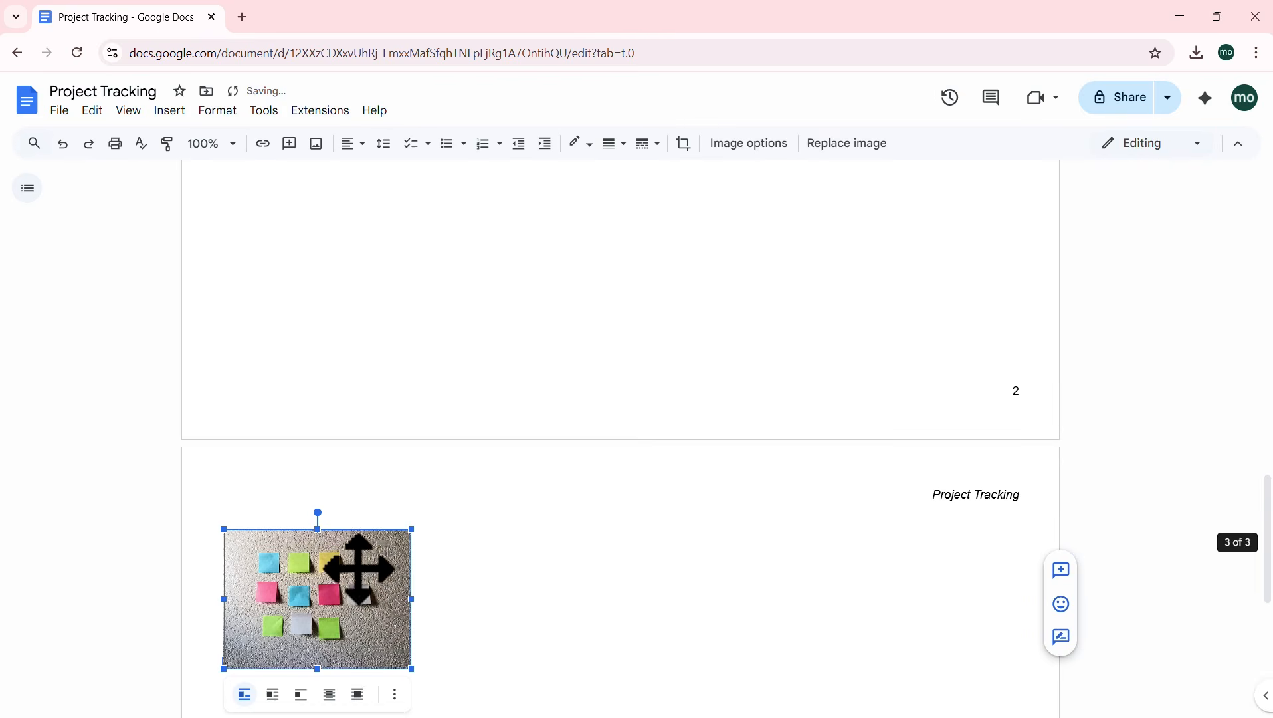
scroll(383, 307, "down", 1)
scroll(383, 307, "up", 2)
scroll(383, 306, "down", 1)
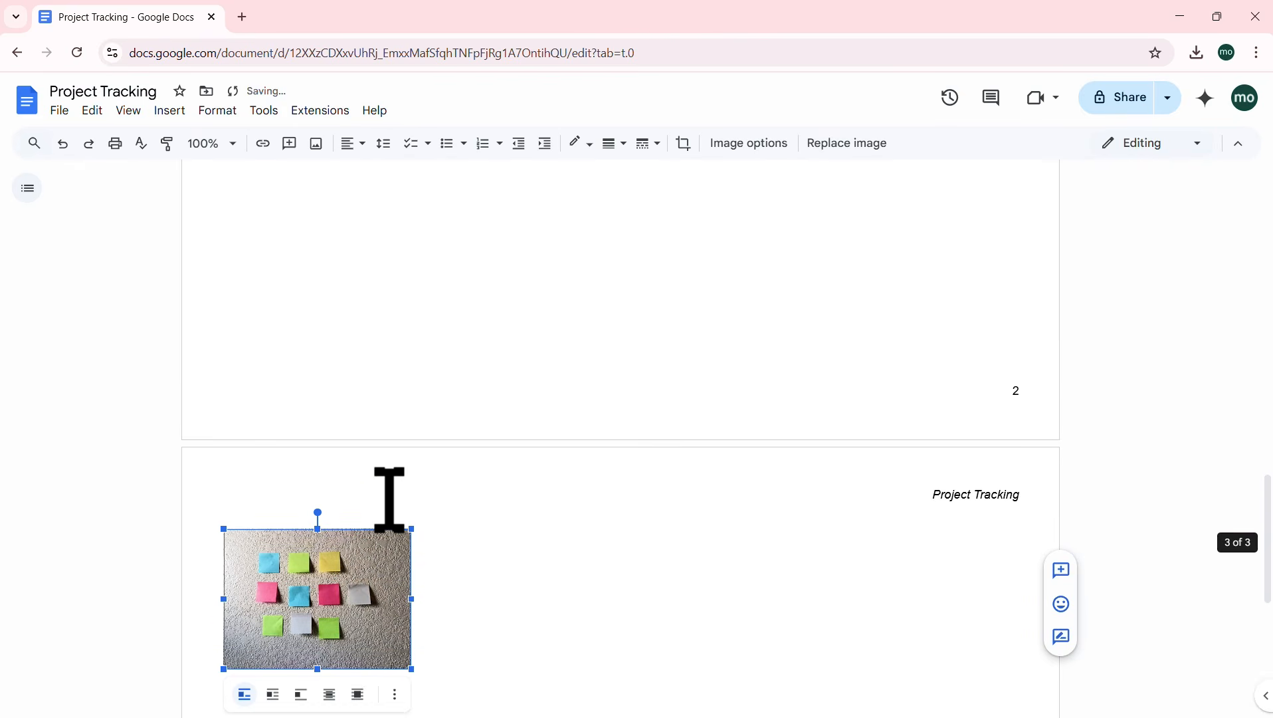
scroll(501, 418, "down", 1)
scroll(501, 417, "down", 3)
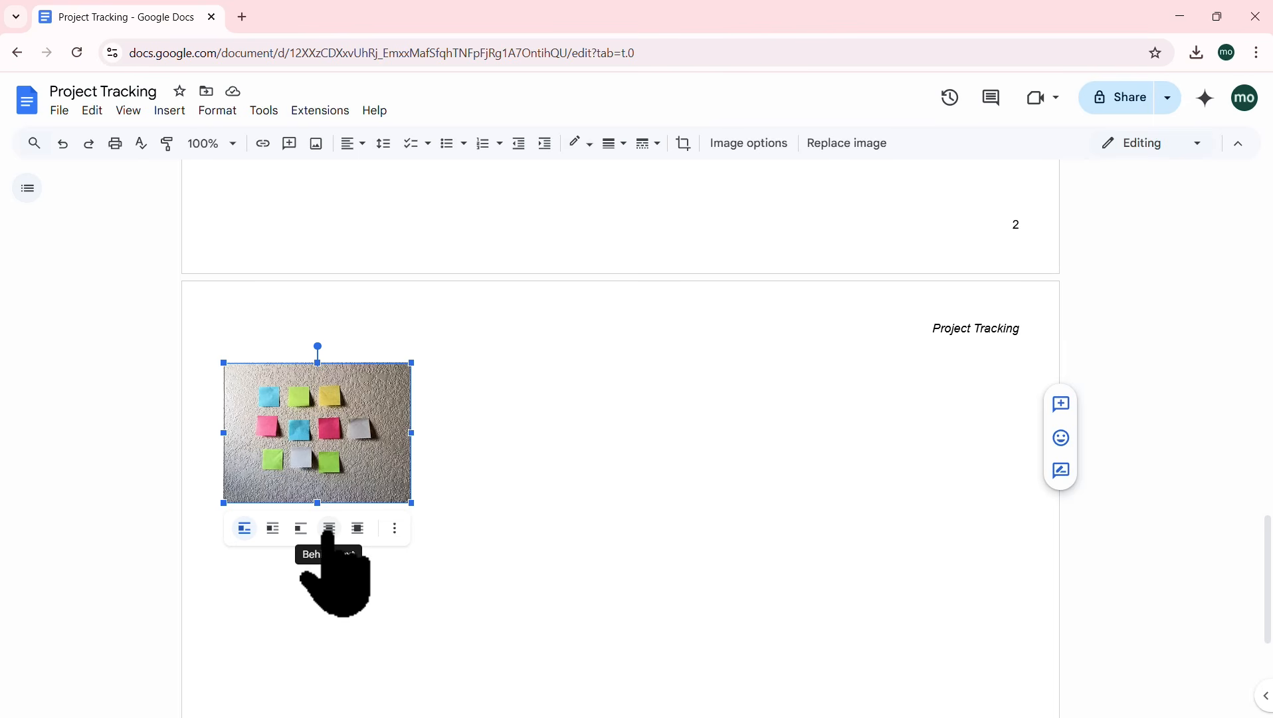
Step: Set the sticky notes image to wrap text and position it directly beneath the table at the left margin
left_click(274, 529)
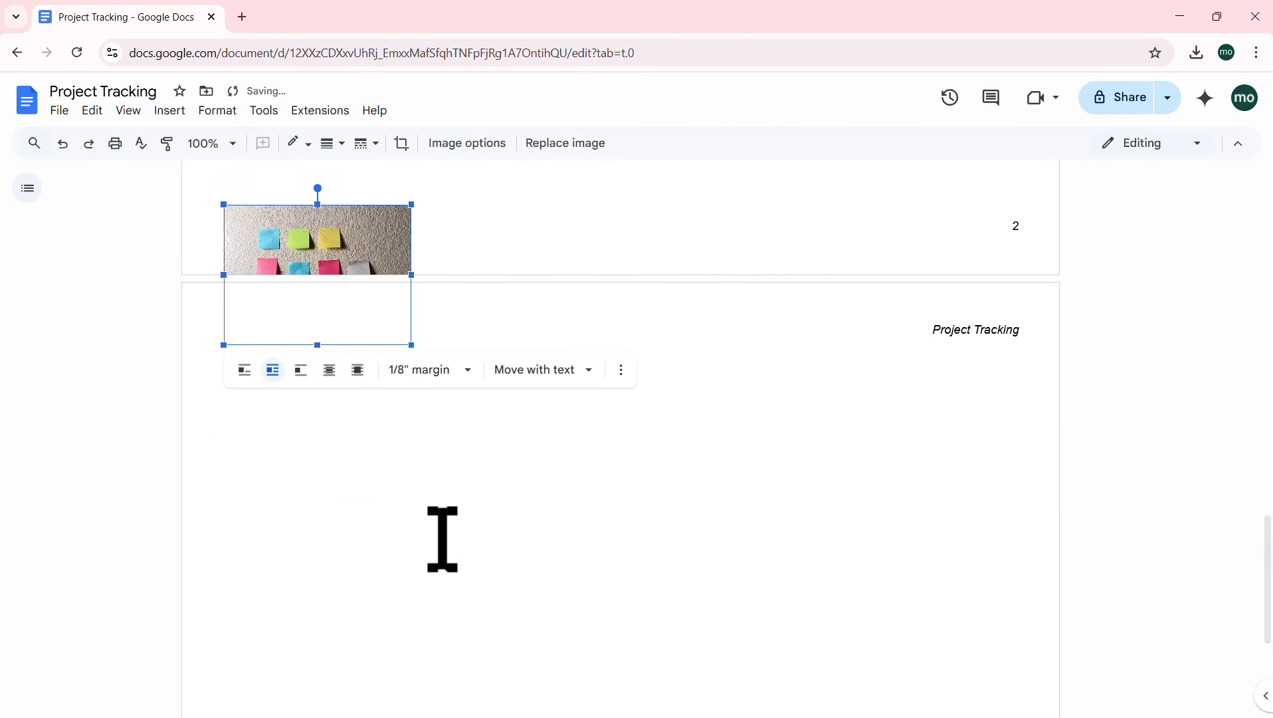
scroll(440, 540, "up", 4)
scroll(442, 539, "up", 1)
left_click_drag(369, 545, 352, 269)
scroll(682, 506, "up", 4)
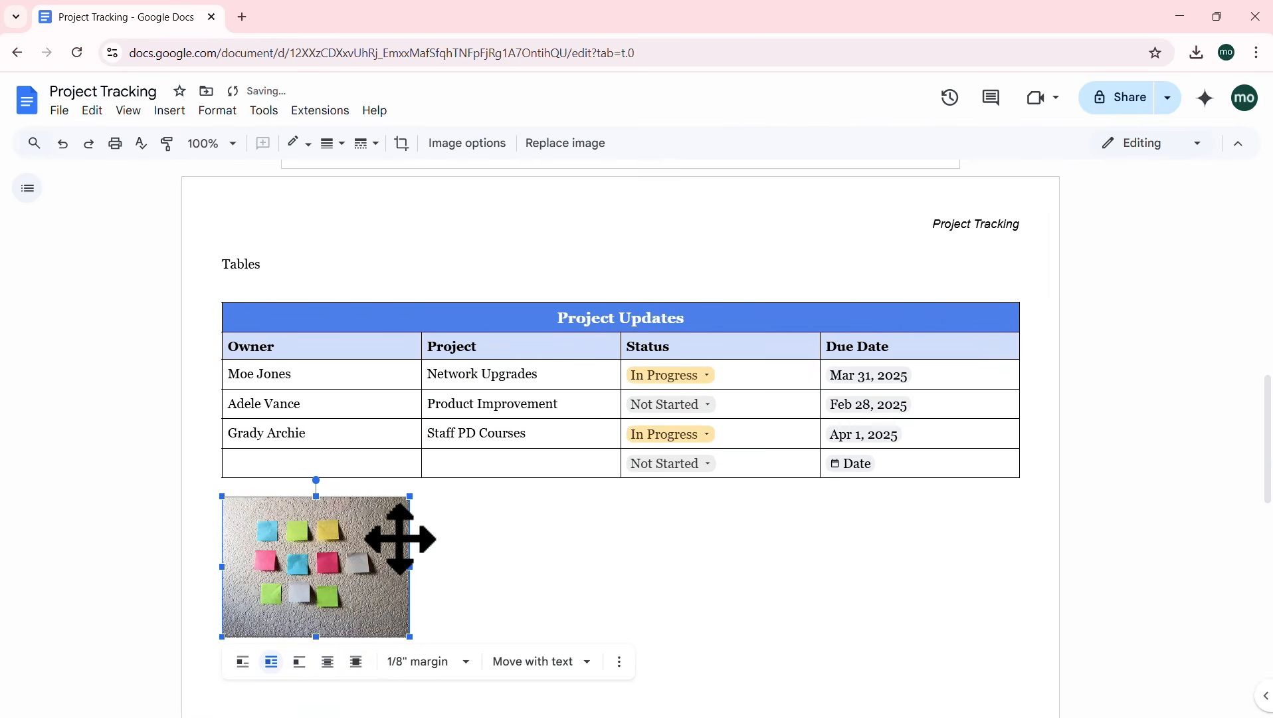
Step: Try the wrapped image within the Project Goals and Description text on the first page, and return it beneath the table
left_click_drag(361, 537, 689, 259)
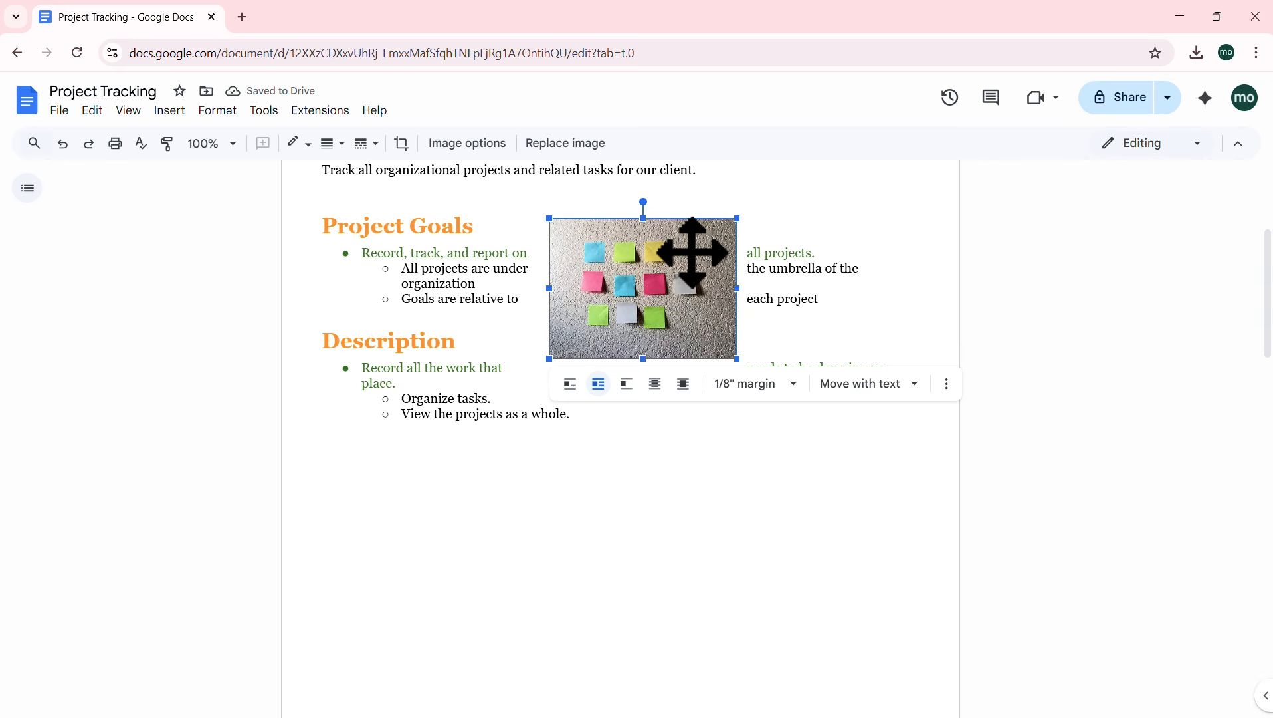
left_click_drag(690, 259, 546, 250)
left_click_drag(552, 422, 361, 520)
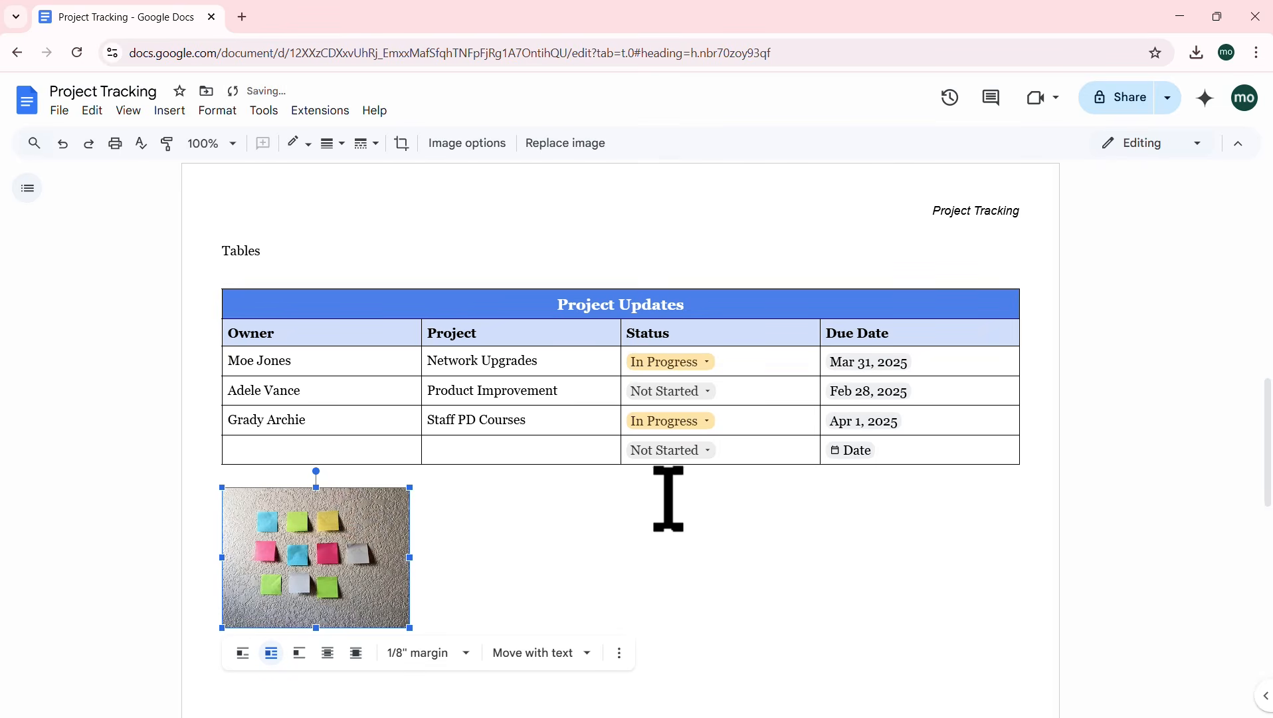
Step: Enlarge the sticky notes image proportionally to a little under half the table's width
scroll(669, 499, "down", 5)
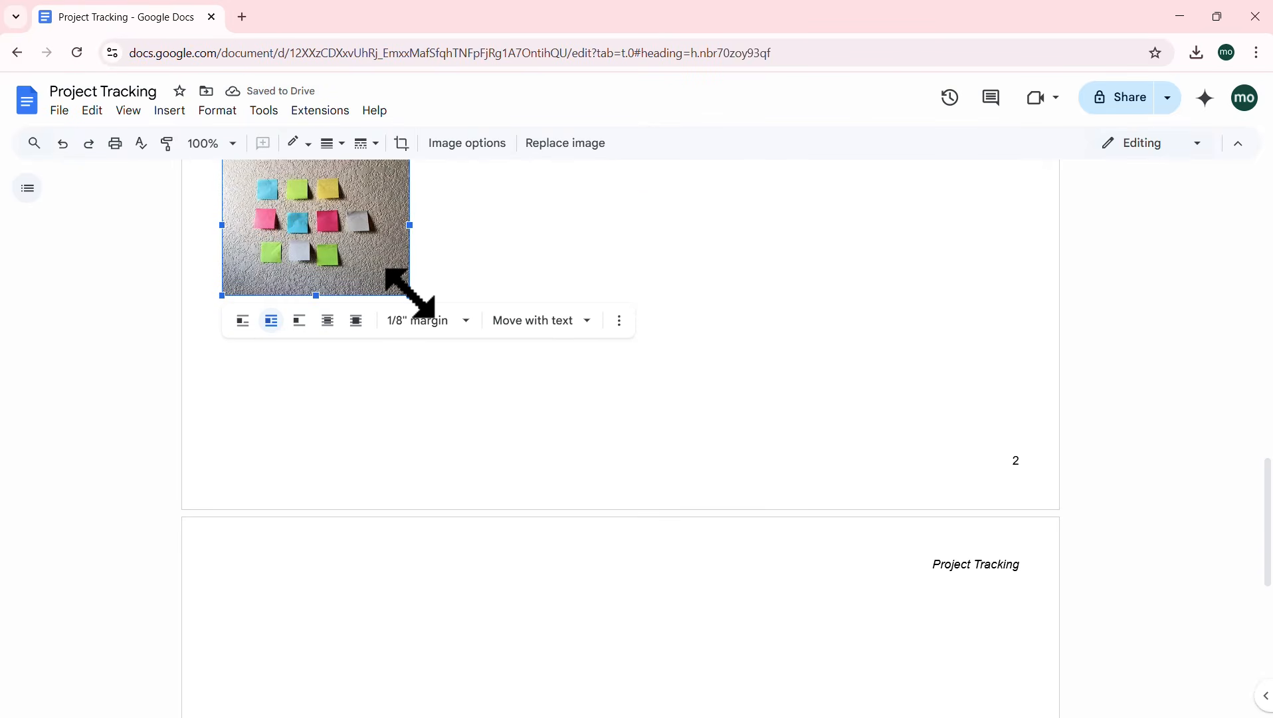
left_click_drag(409, 295, 566, 412)
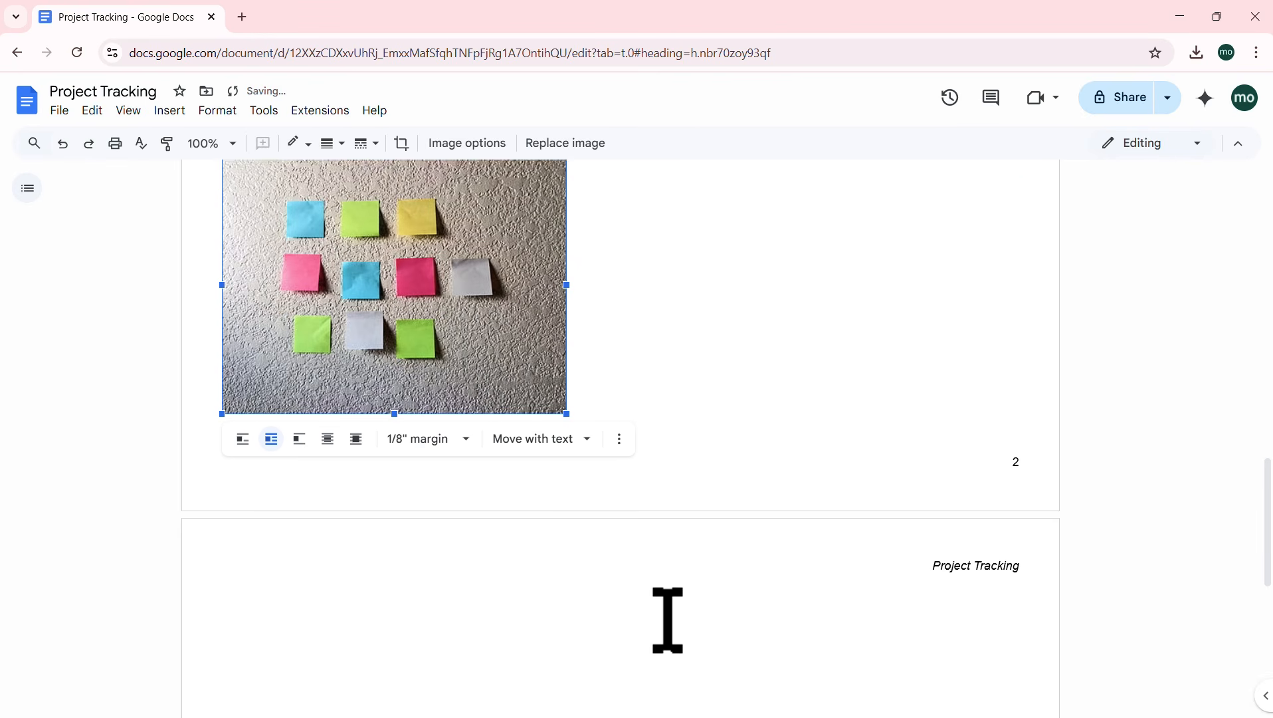
scroll(664, 618, "up", 3)
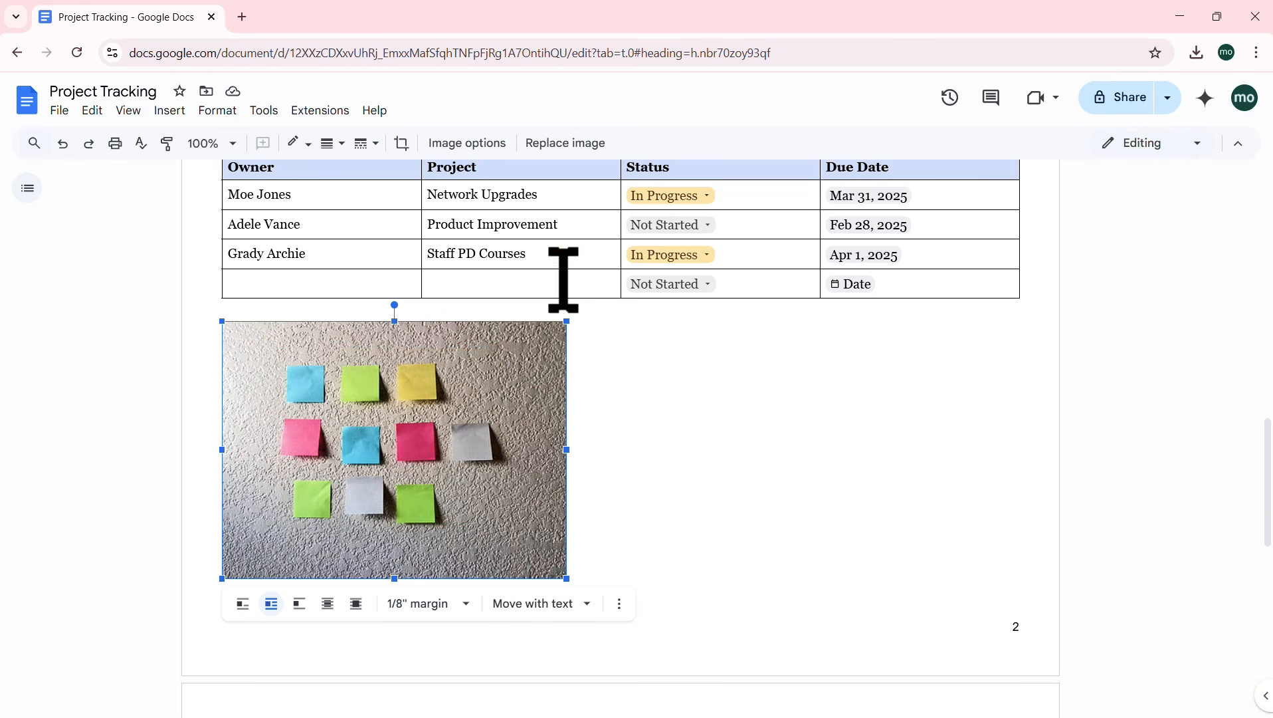
Step: Crop the sticky notes image to remove the empty wall strips above the top row and below the bottom row of notes
left_click(403, 143)
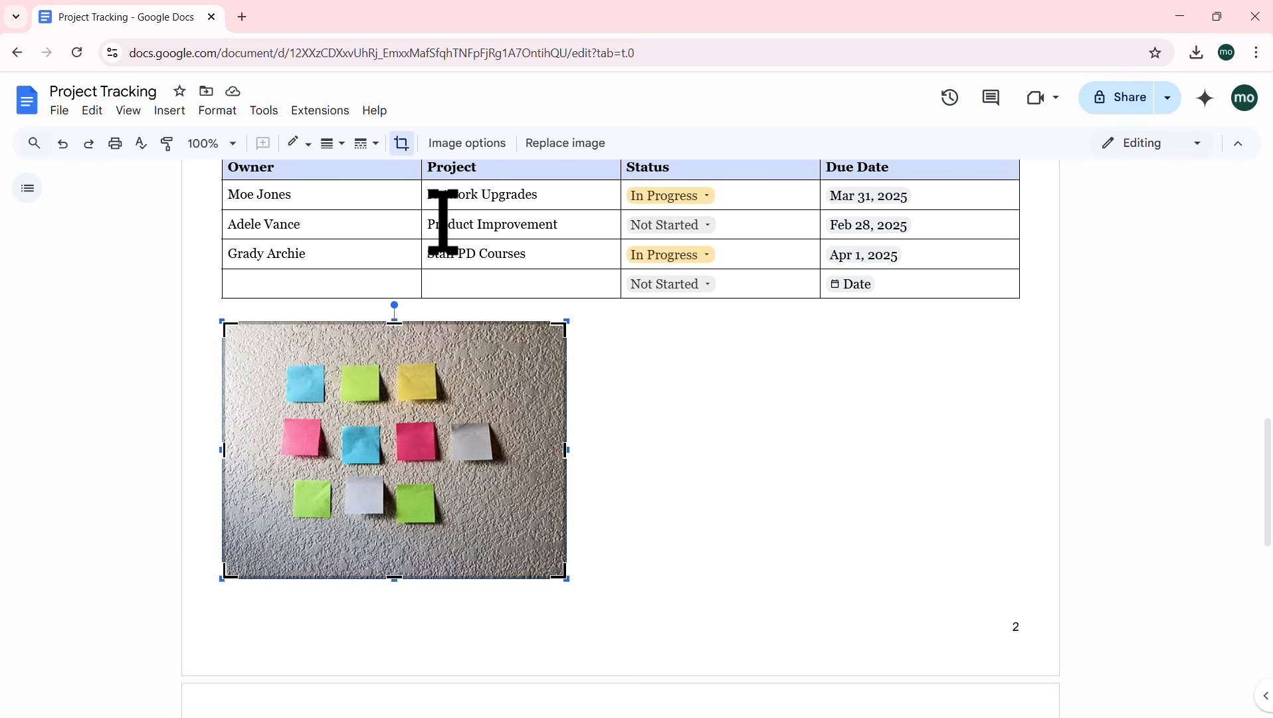
left_click_drag(395, 324, 395, 360)
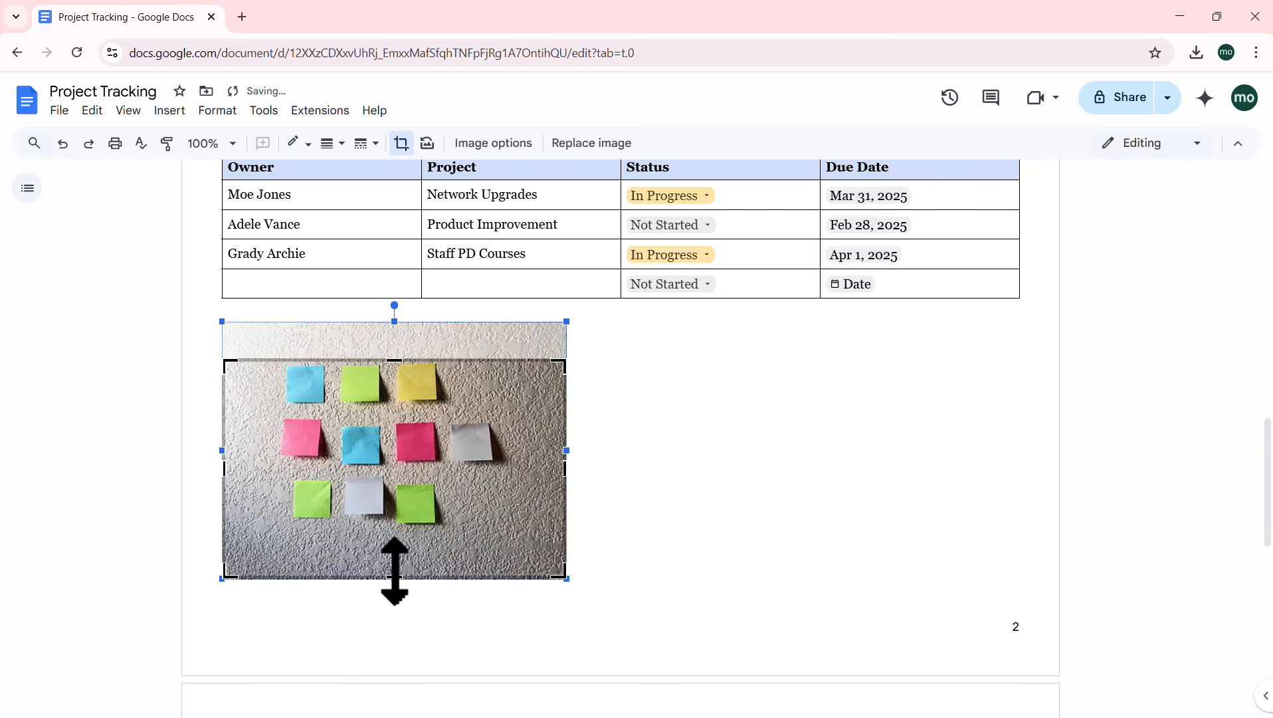
left_click_drag(395, 571, 395, 550)
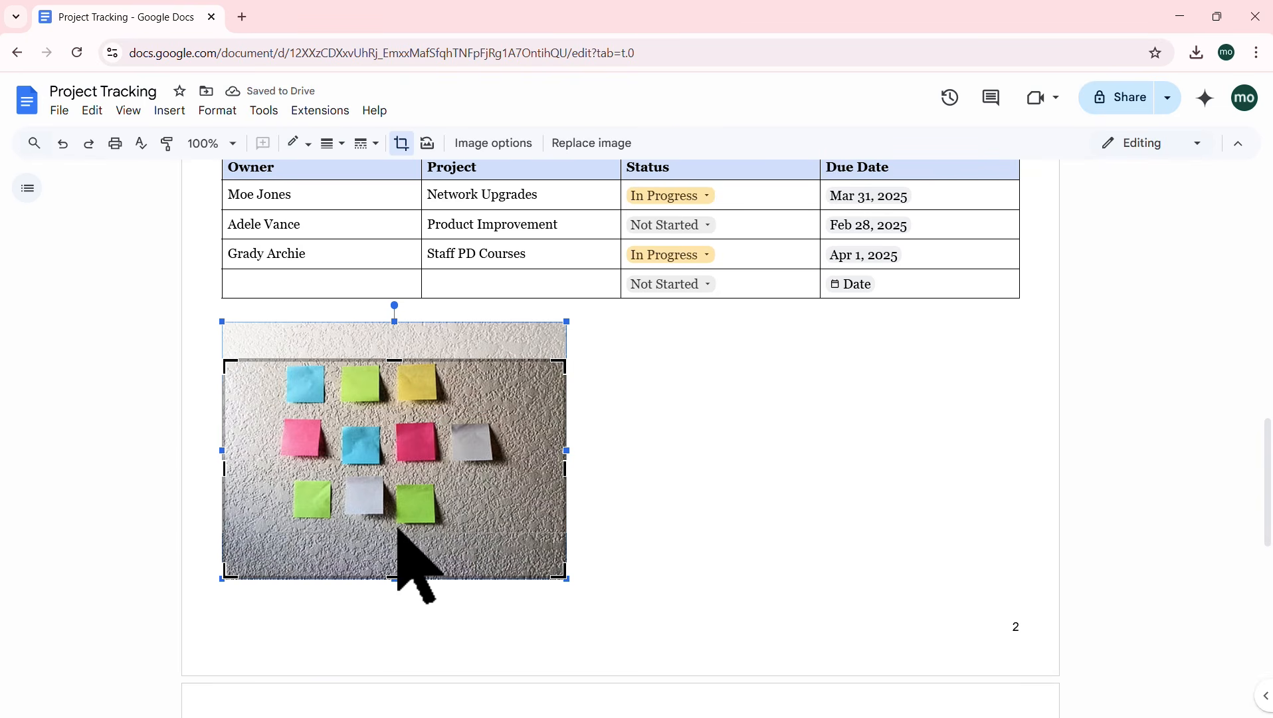
left_click_drag(396, 522, 396, 524)
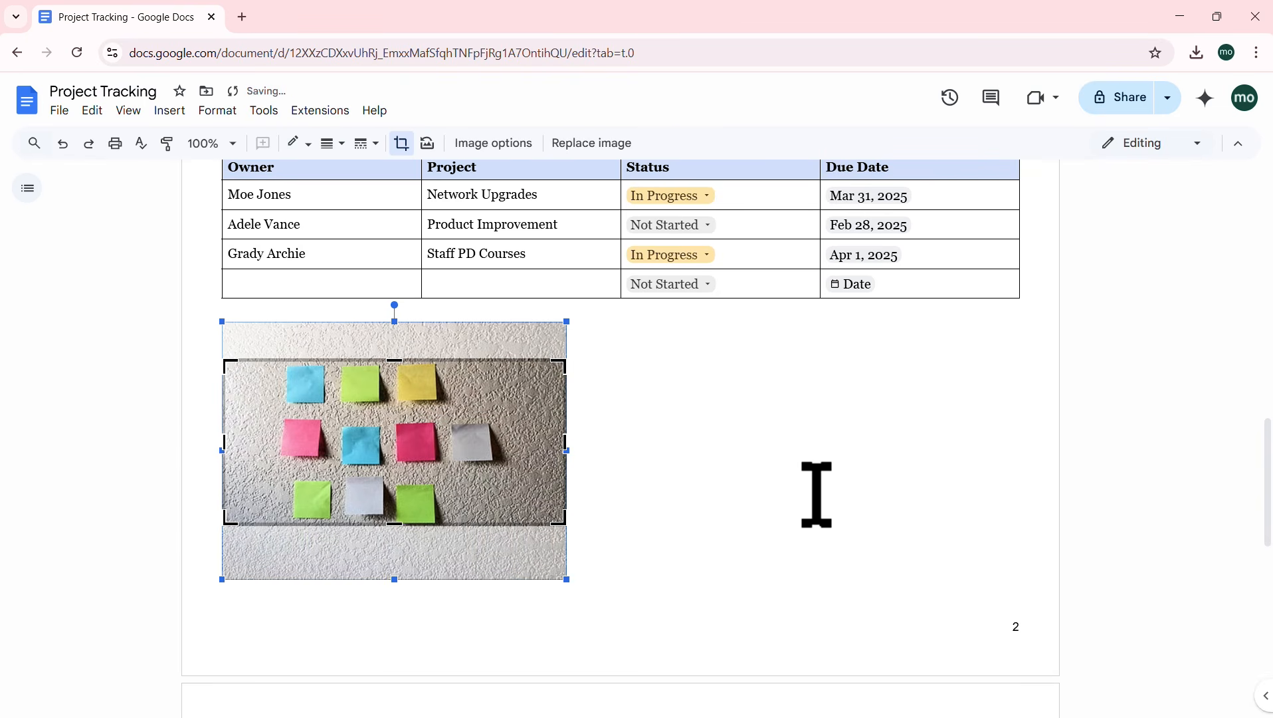
left_click(669, 423)
Step: Move the cropped image up directly beneath the table and enlarge it proportionally to about three quarters of the table's width
left_click(466, 414)
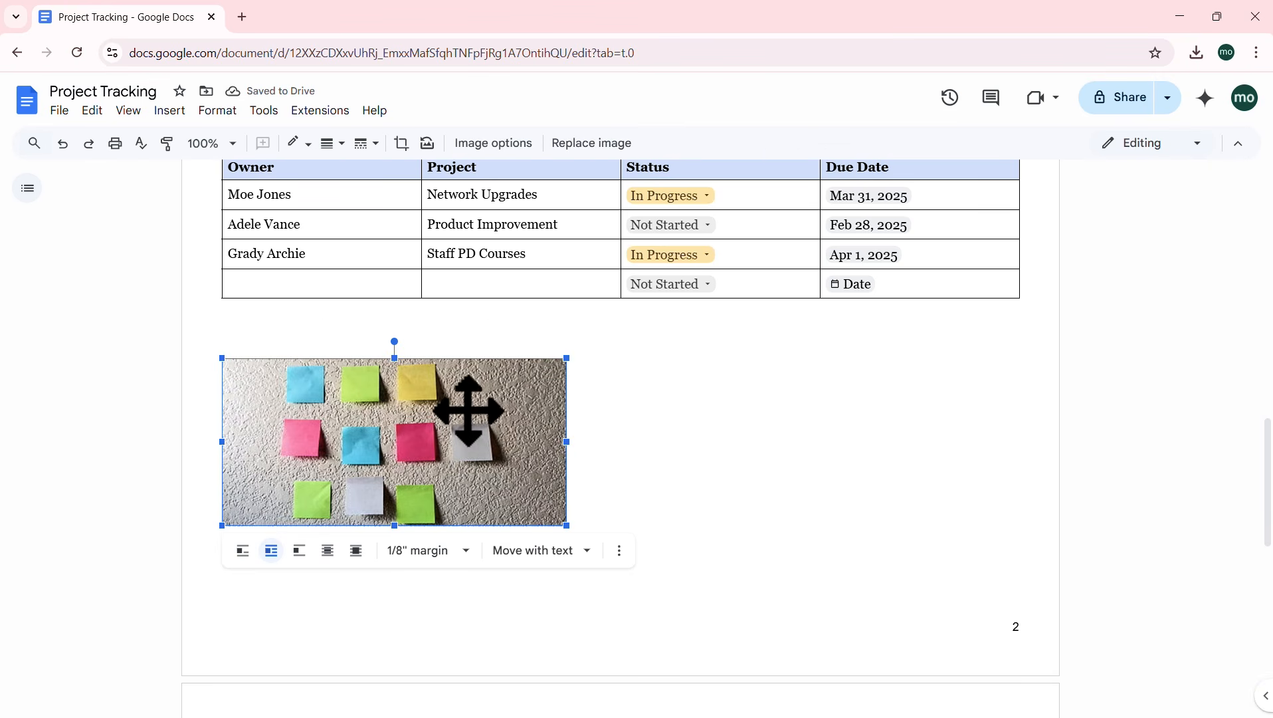
left_click_drag(466, 415, 469, 358)
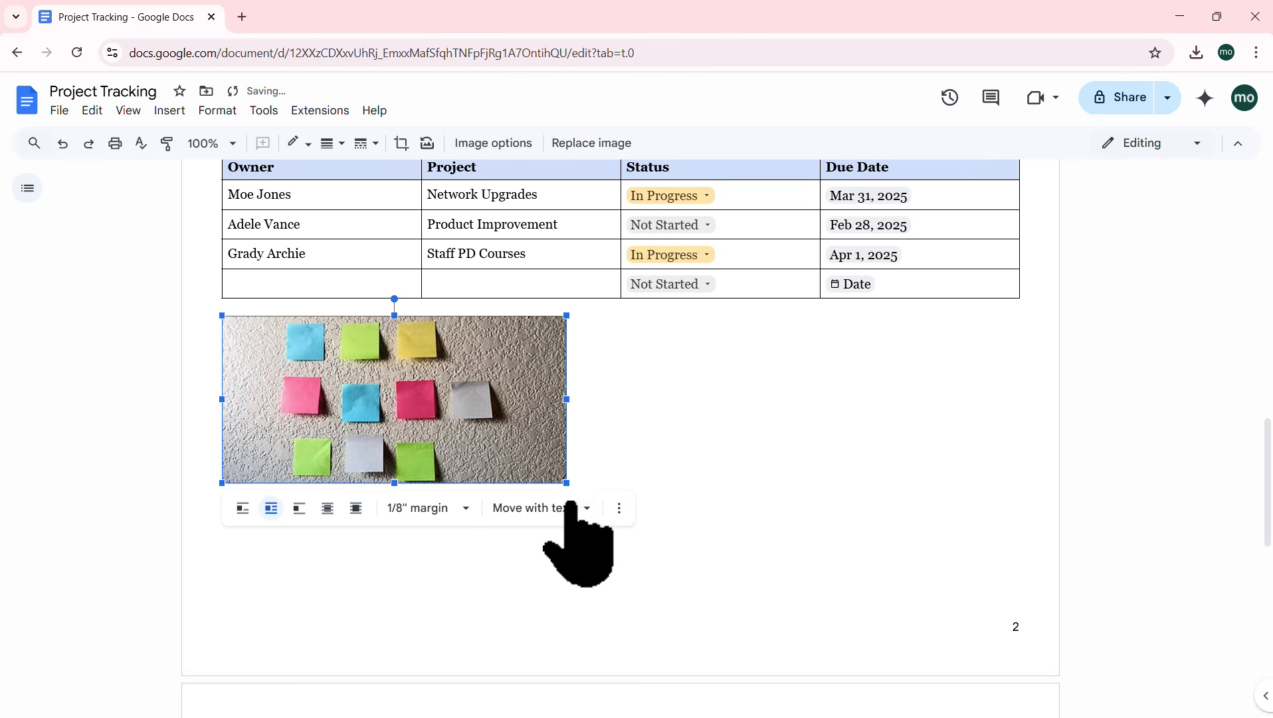
left_click_drag(567, 482, 776, 589)
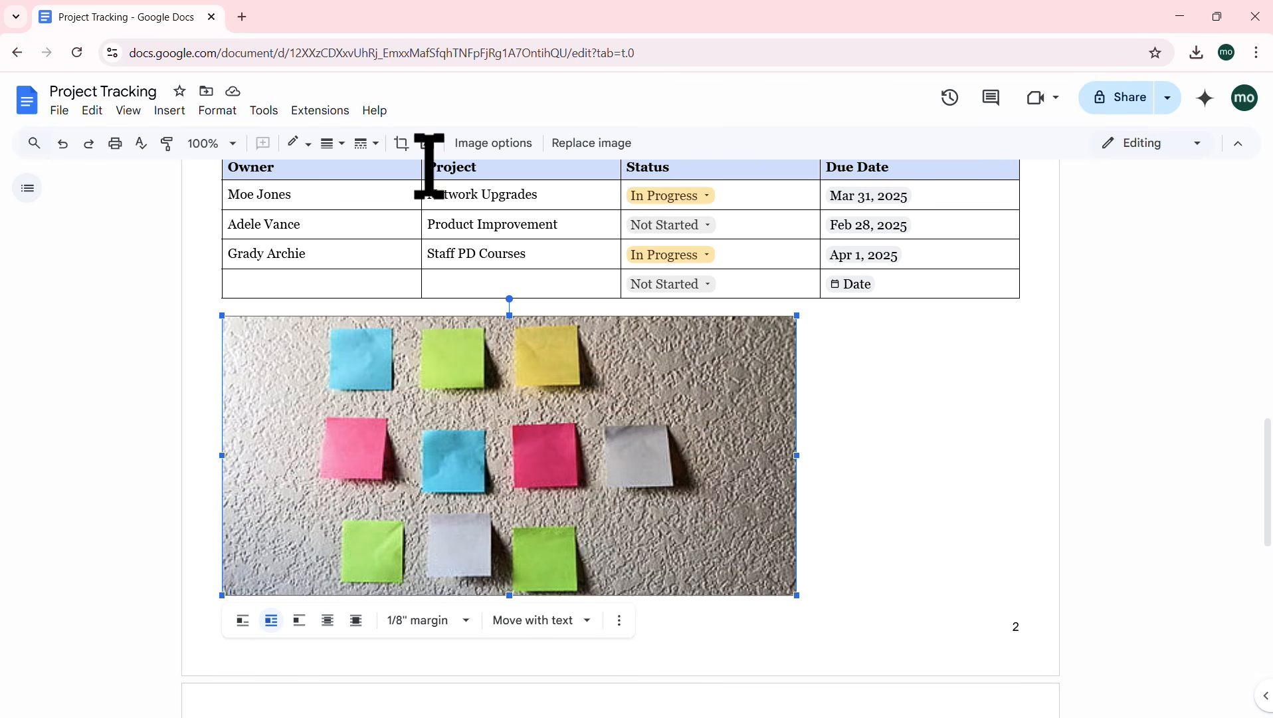
Step: Crop the image from below to cut off its bottom row of sticky notes
left_click(400, 142)
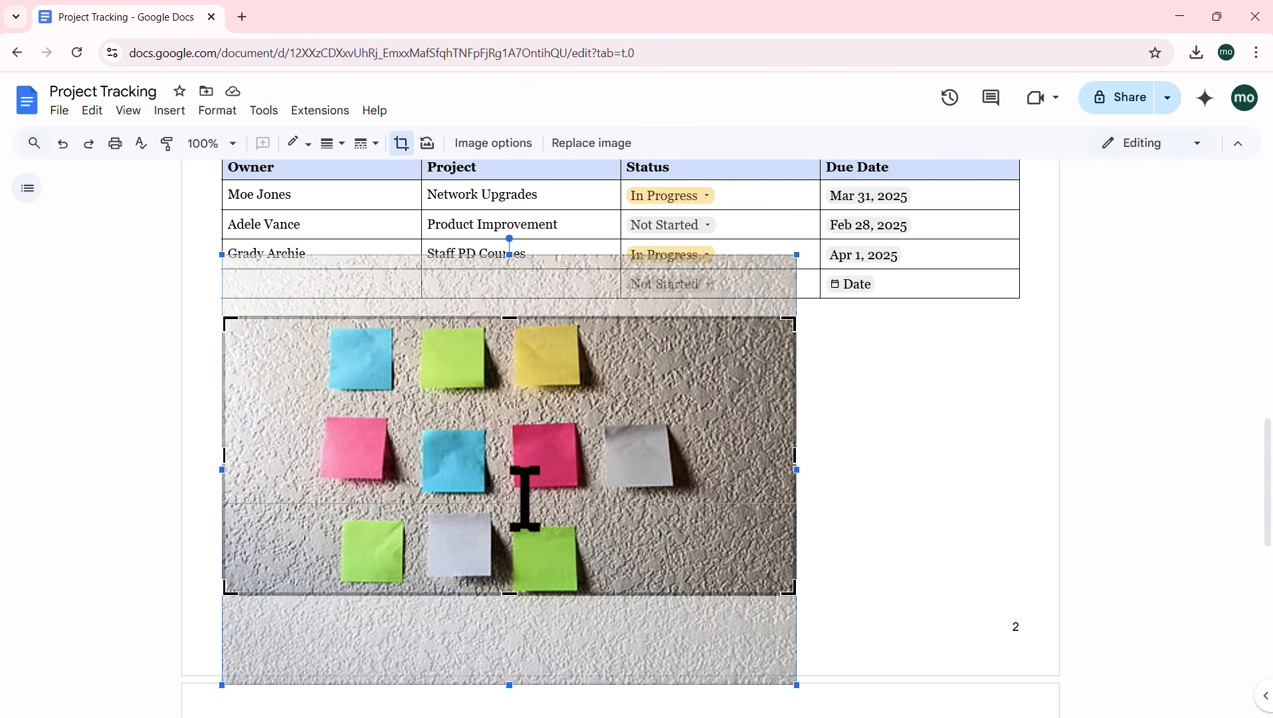
left_click_drag(527, 487, 527, 486)
left_click(929, 560)
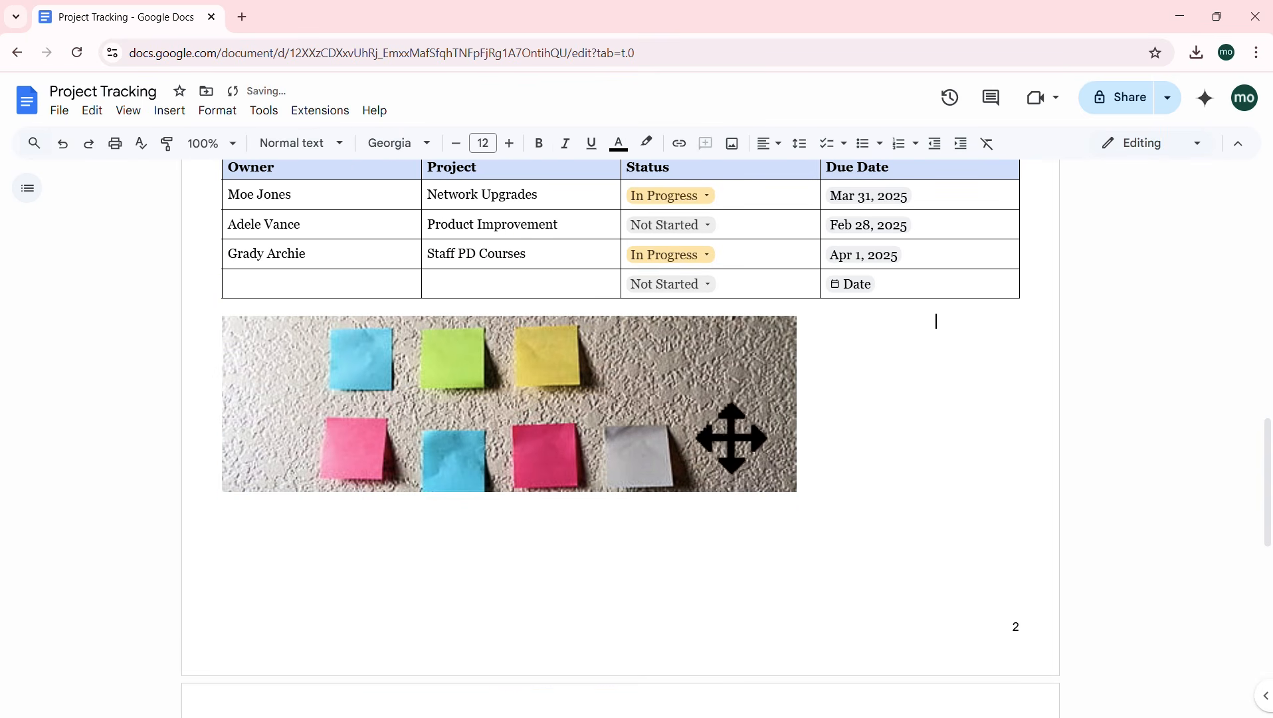
Step: Enlarge the sticky notes image proportionally to the full width of the Project Updates table
left_click(724, 428)
left_click_drag(795, 493, 1019, 559)
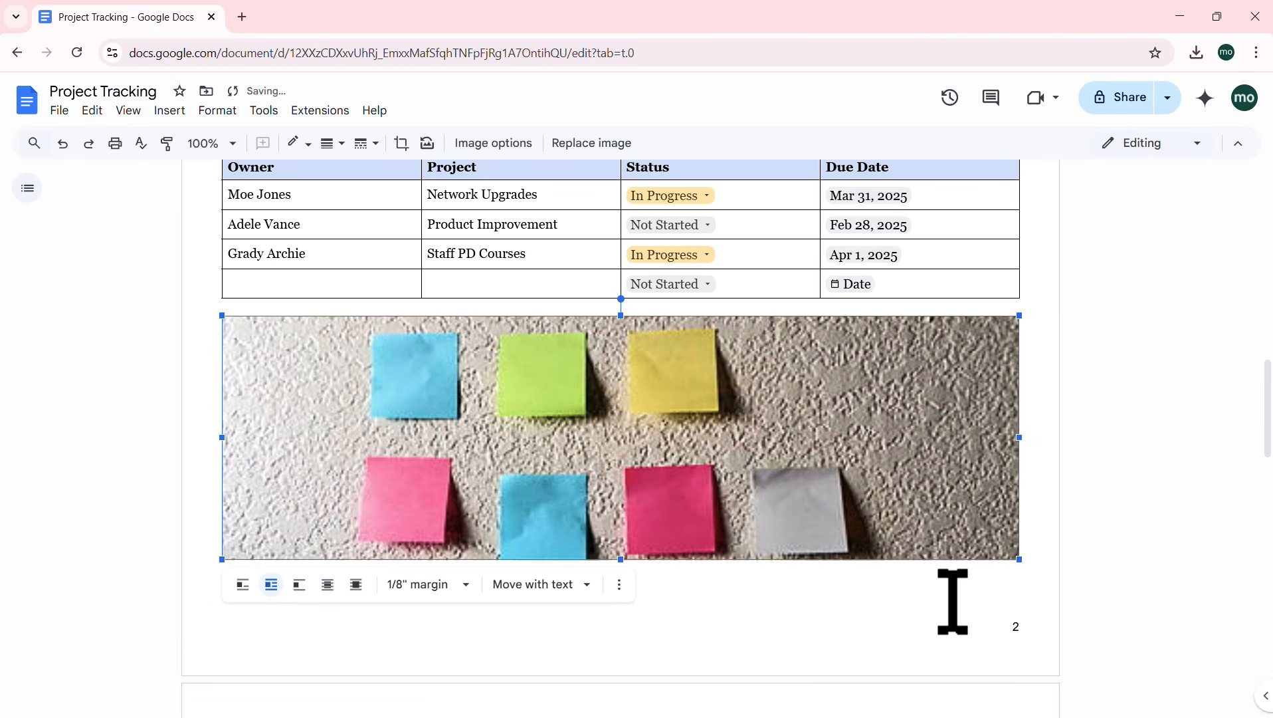
left_click(880, 573)
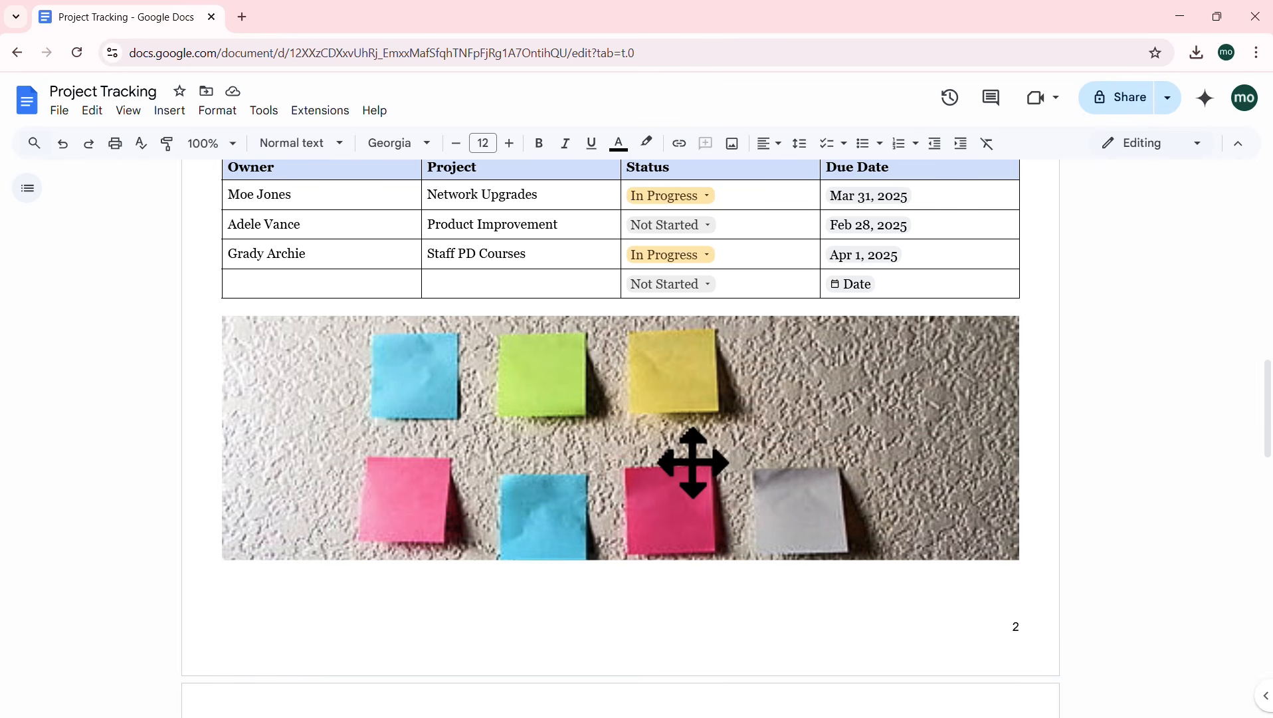
Step: Examine the size, rotation and position settings in the sticky notes image's options
scroll(690, 434, "up", 1)
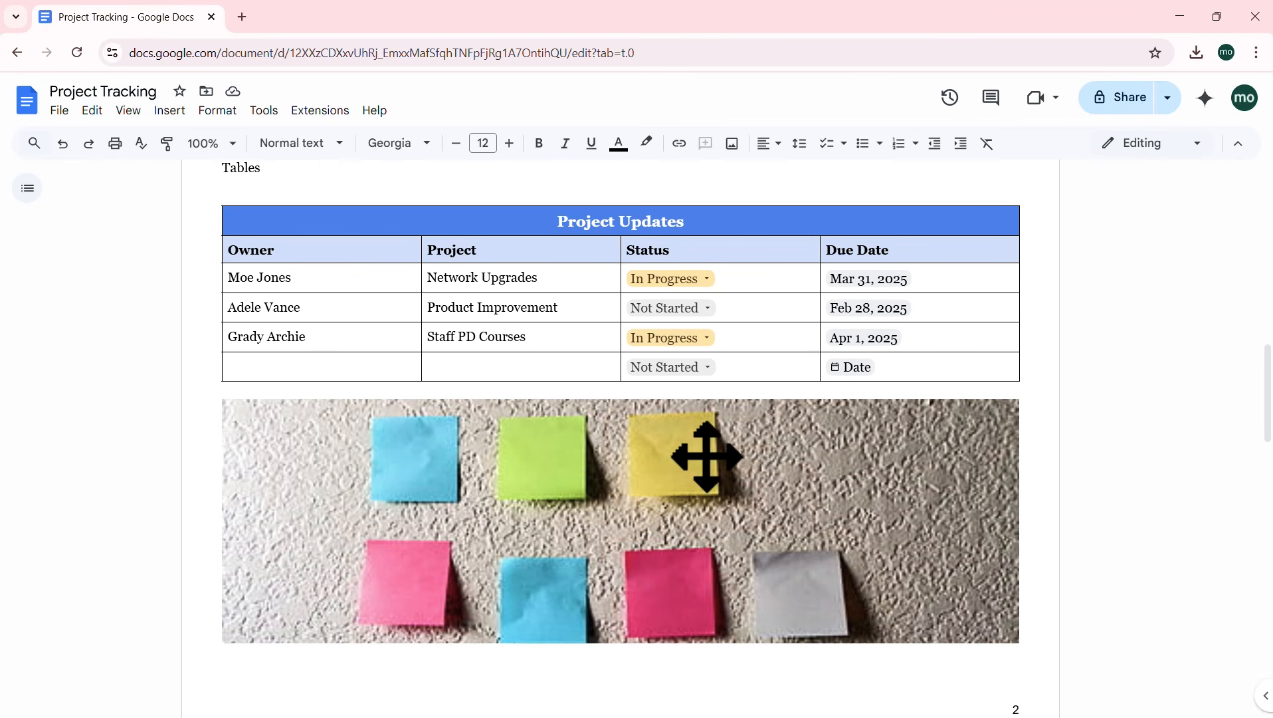
left_click(707, 460)
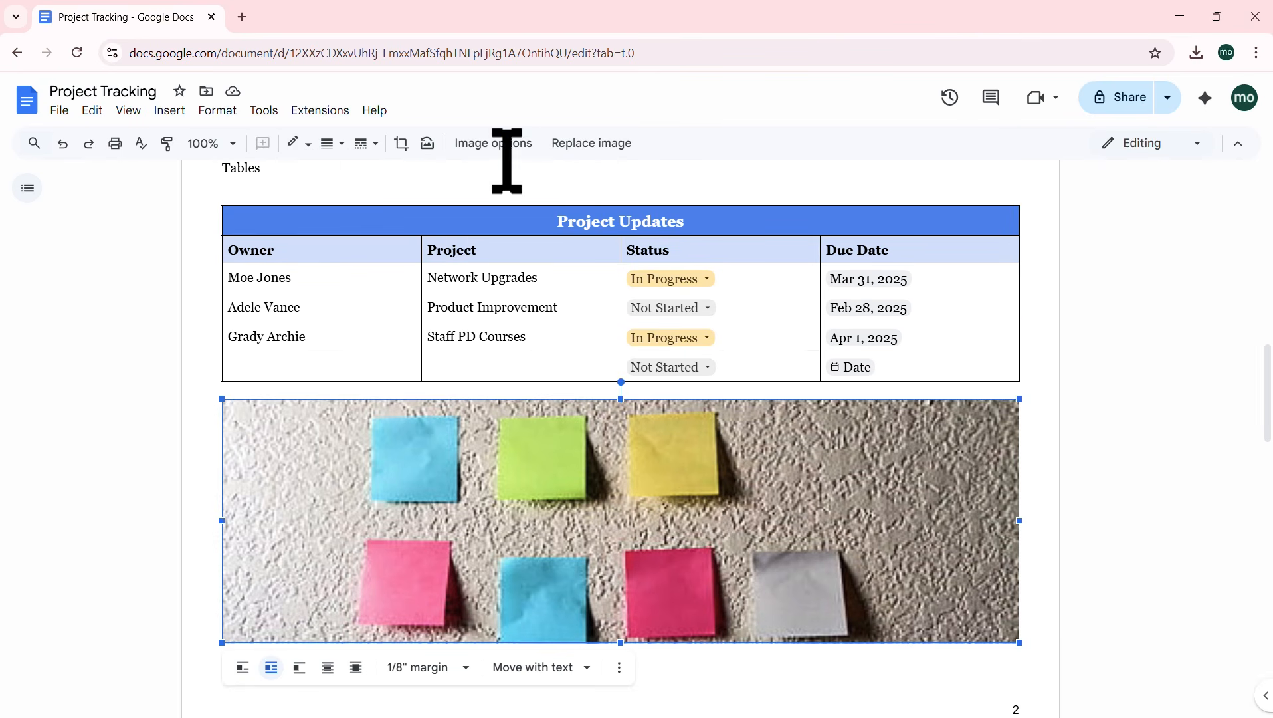
left_click(480, 143)
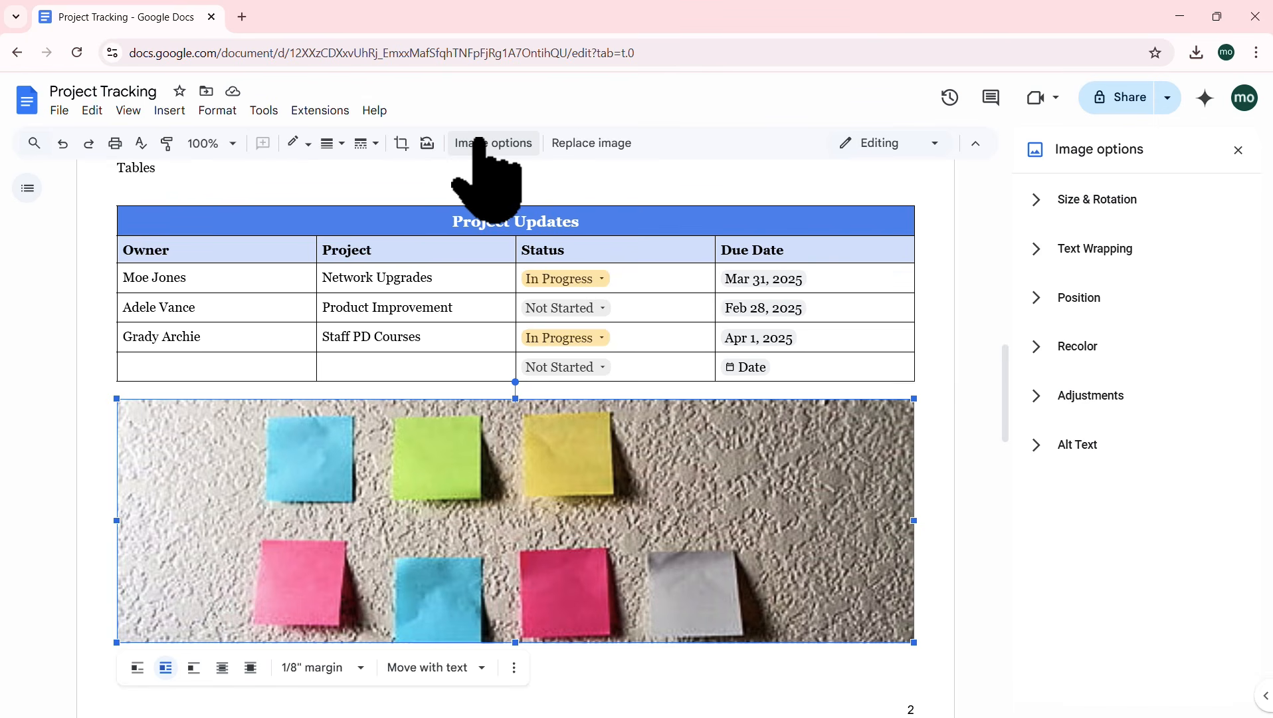
left_click(1035, 203)
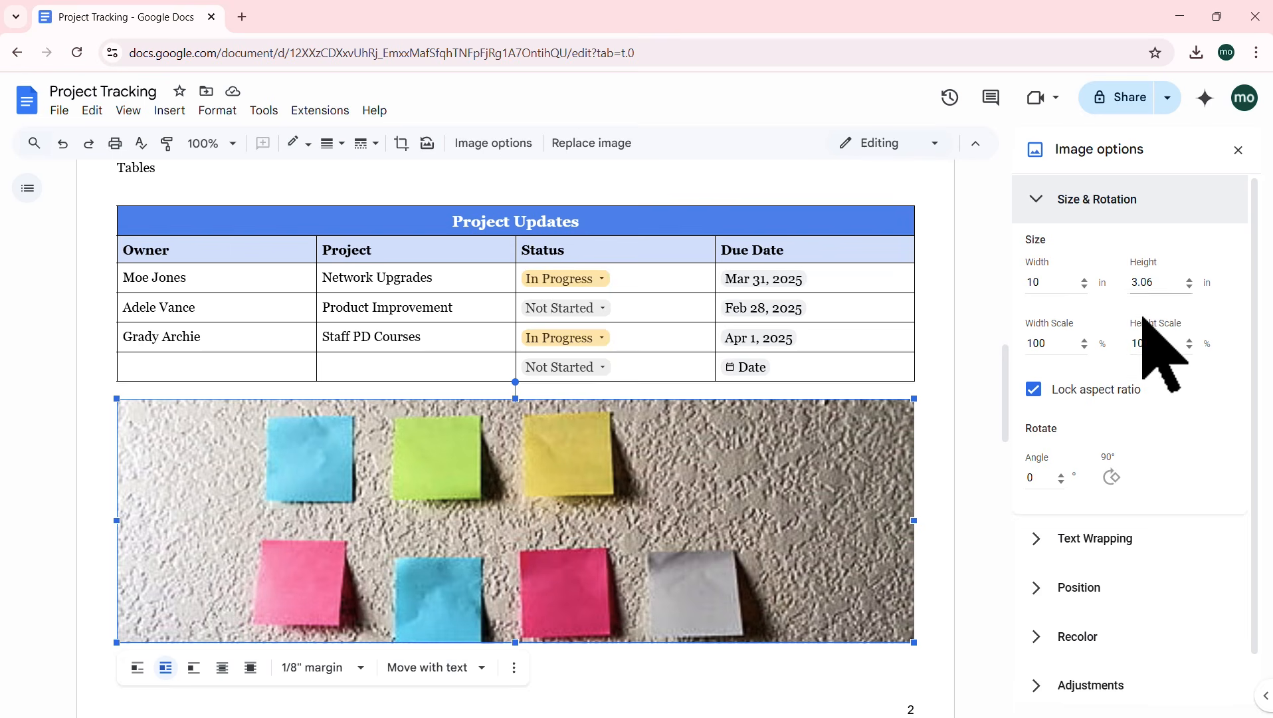
left_click(1035, 199)
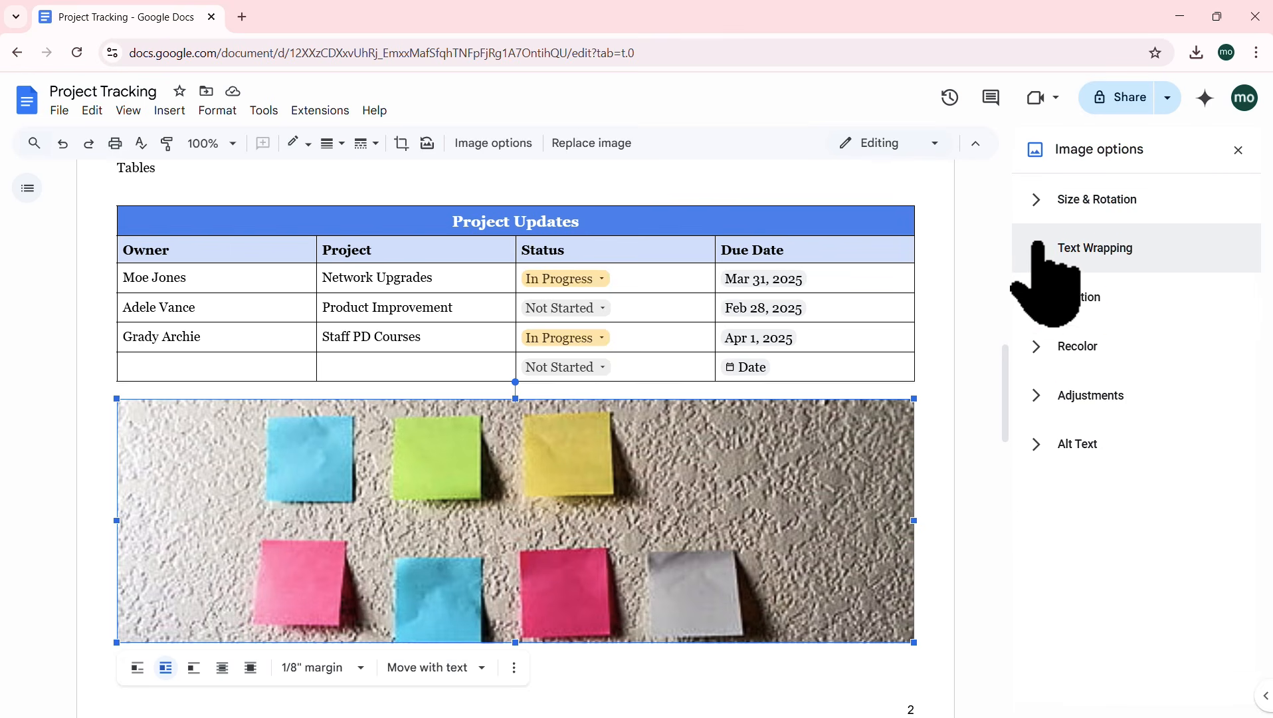
left_click(1034, 297)
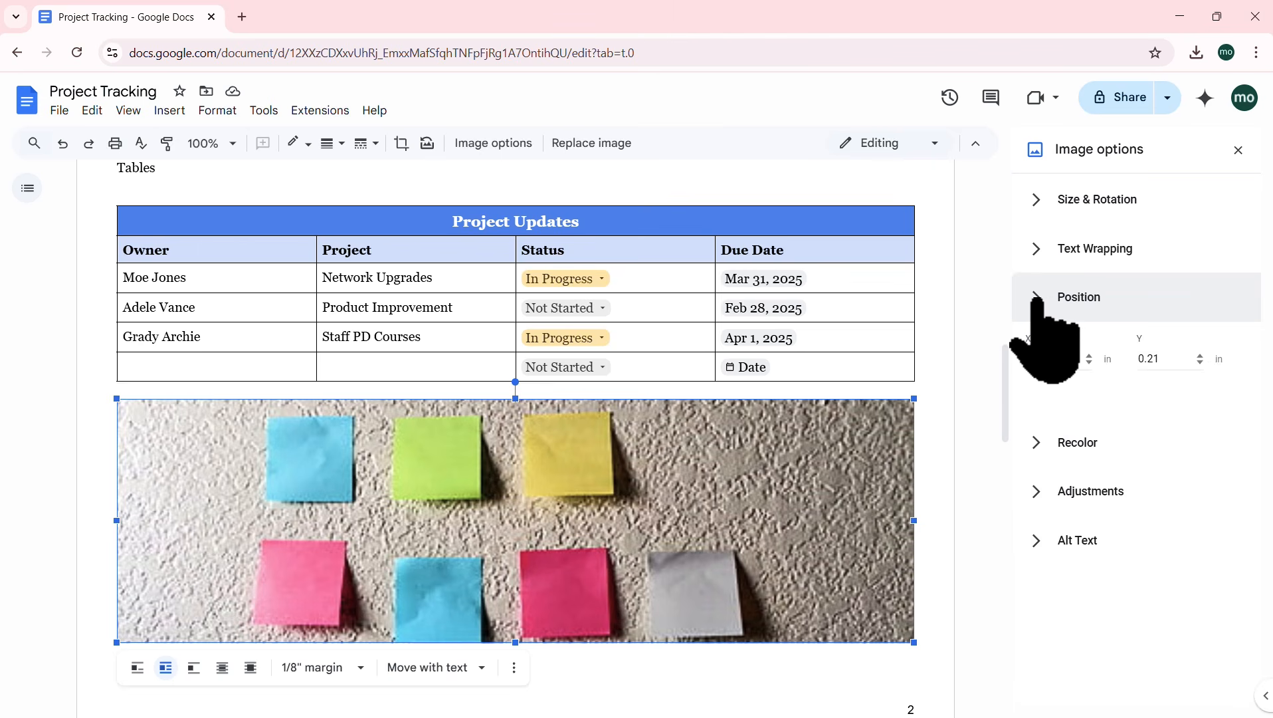
left_click(1035, 297)
Step: Try the Grayscale recolor on the sticky notes image and undo it
left_click(1036, 347)
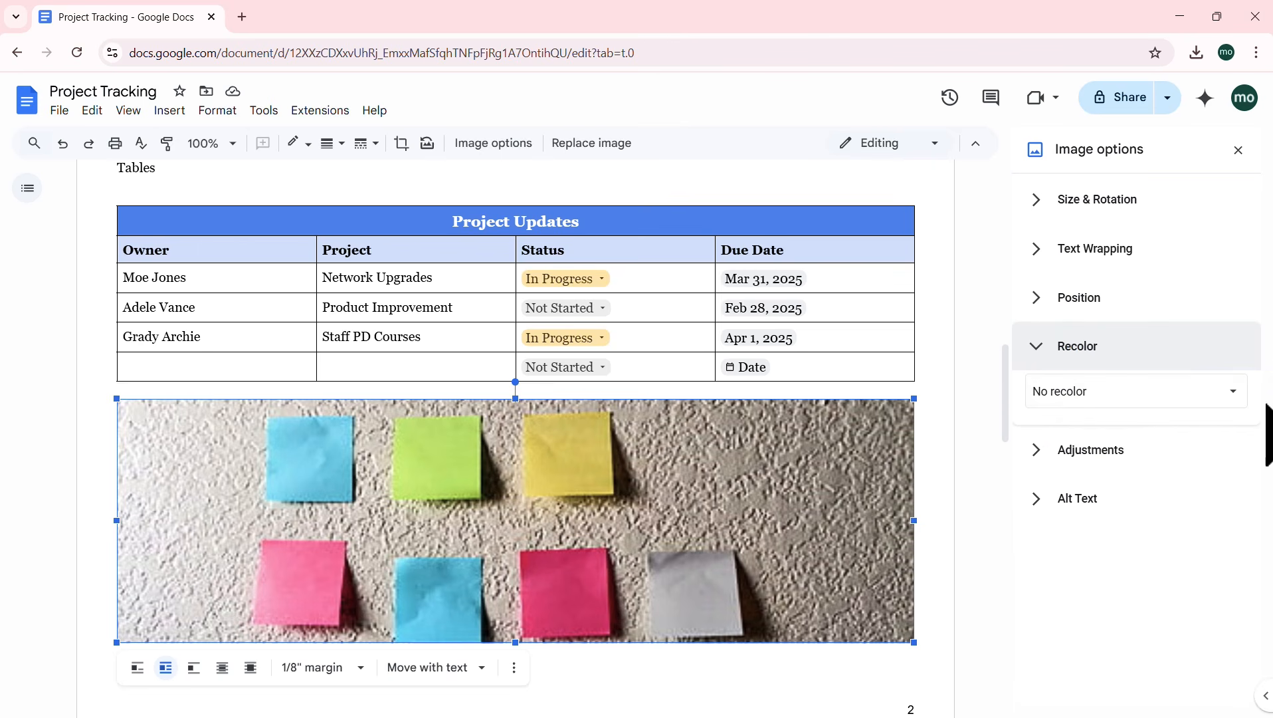
left_click(1217, 393)
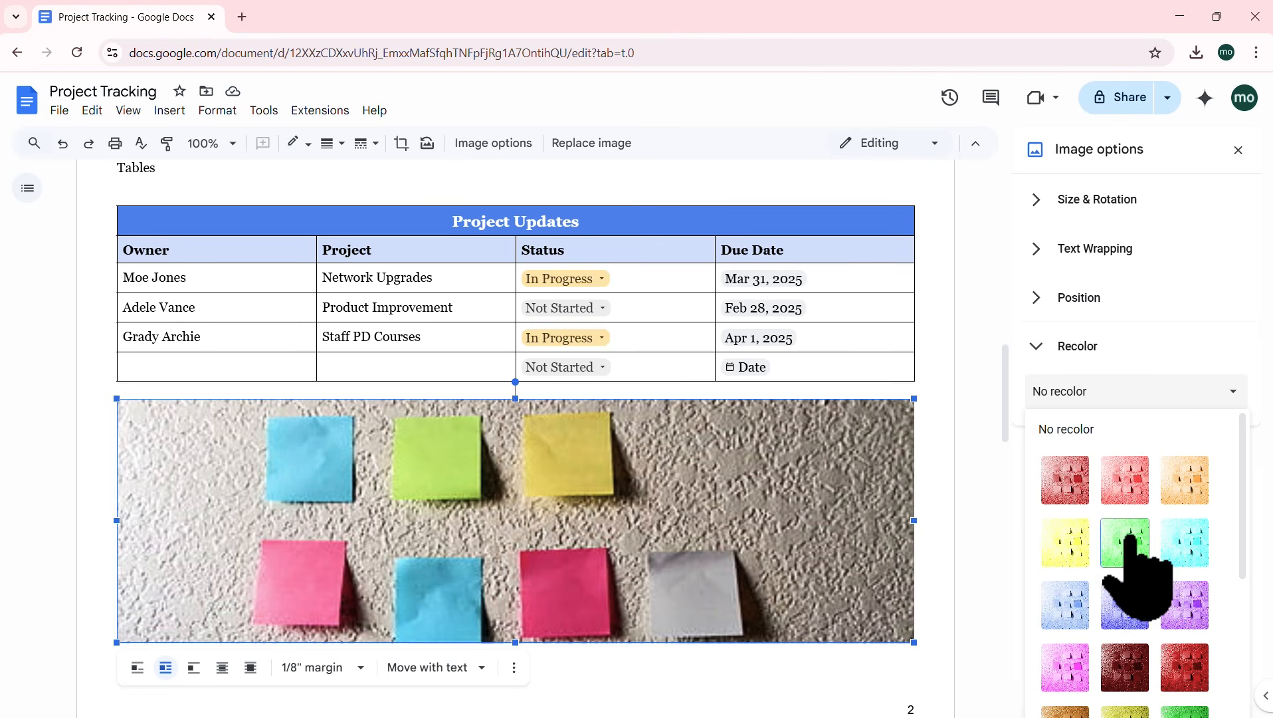
scroll(1160, 531, "down", 3)
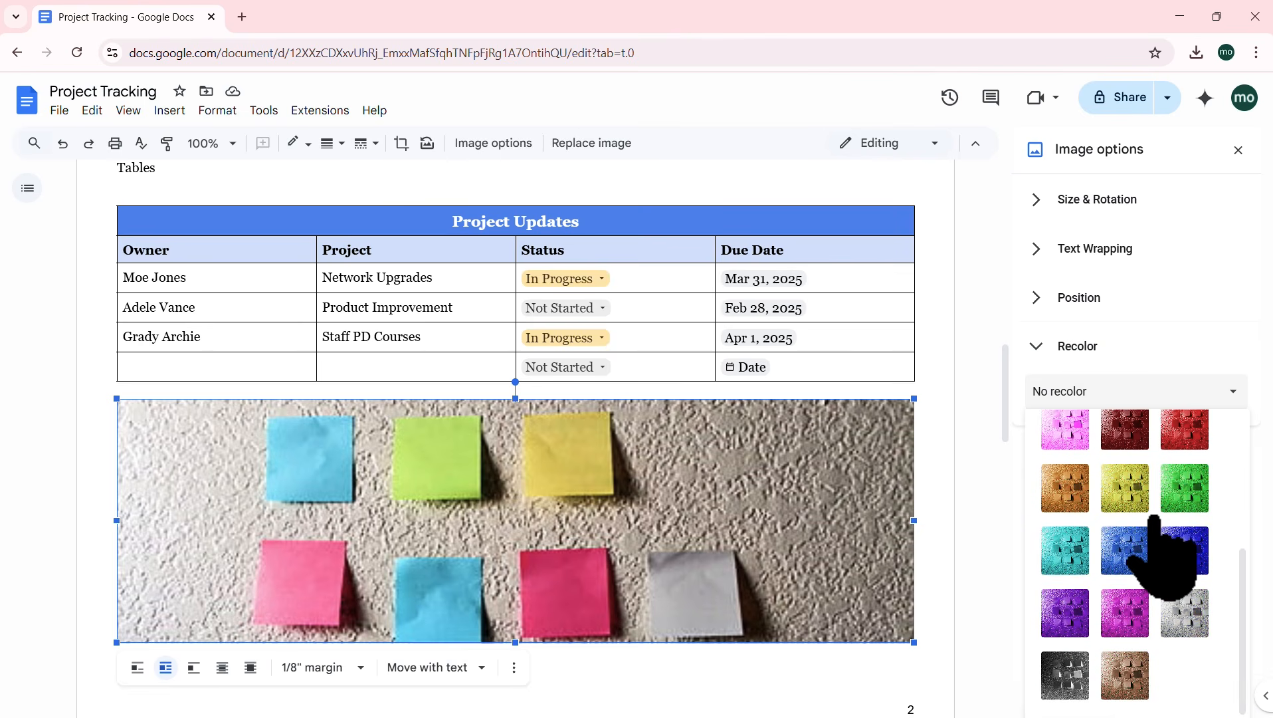
left_click(1185, 612)
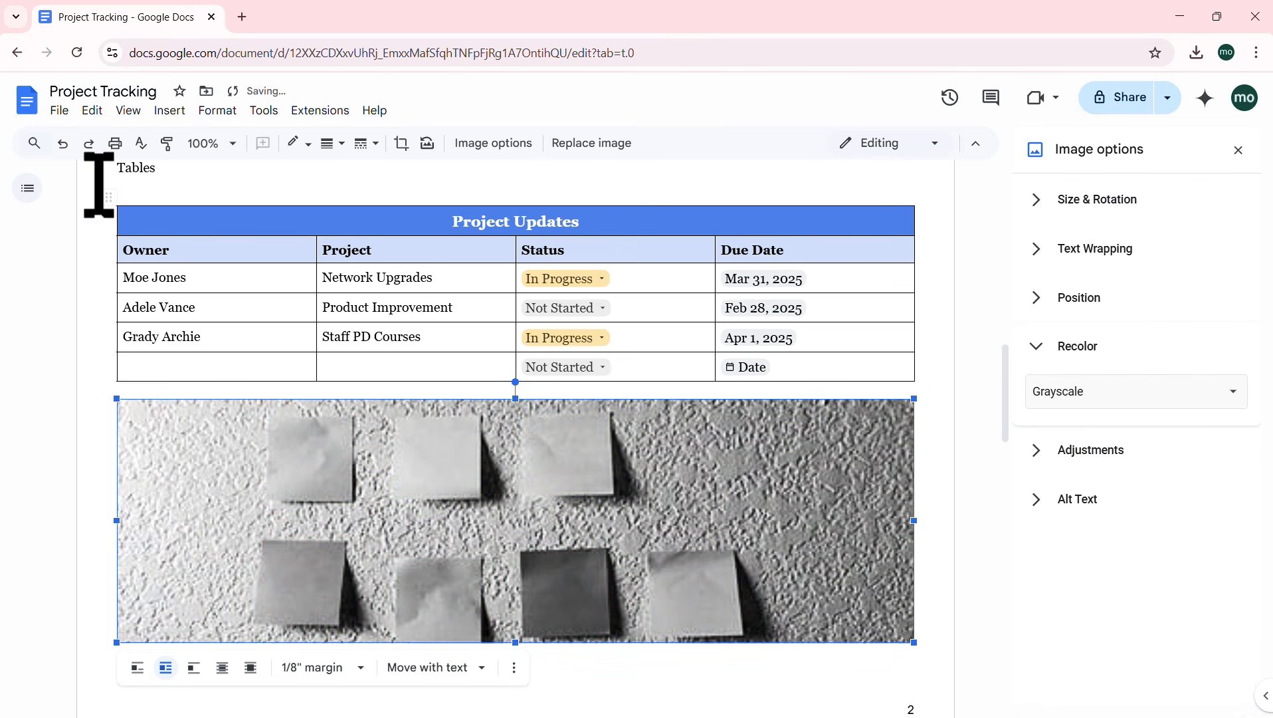
left_click(63, 142)
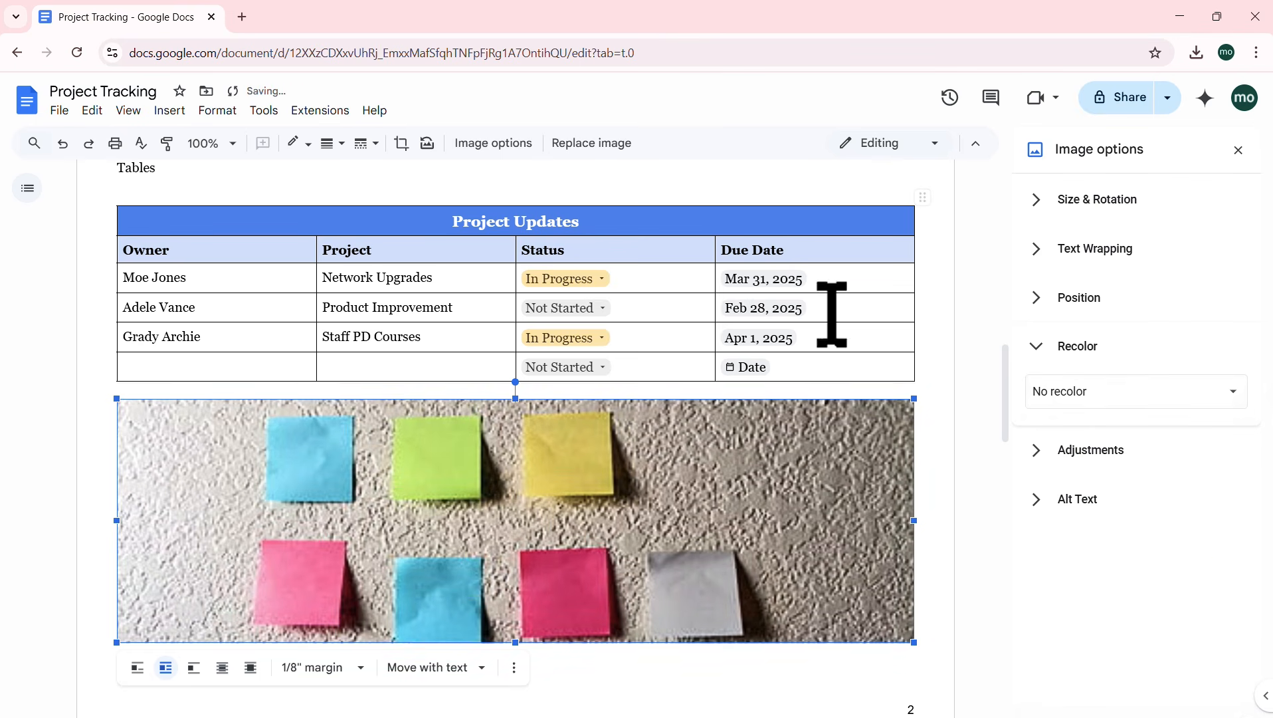
Step: Try a brightness of 1% on the sticky notes image and reset its adjustments
left_click(1035, 347)
left_click(1037, 398)
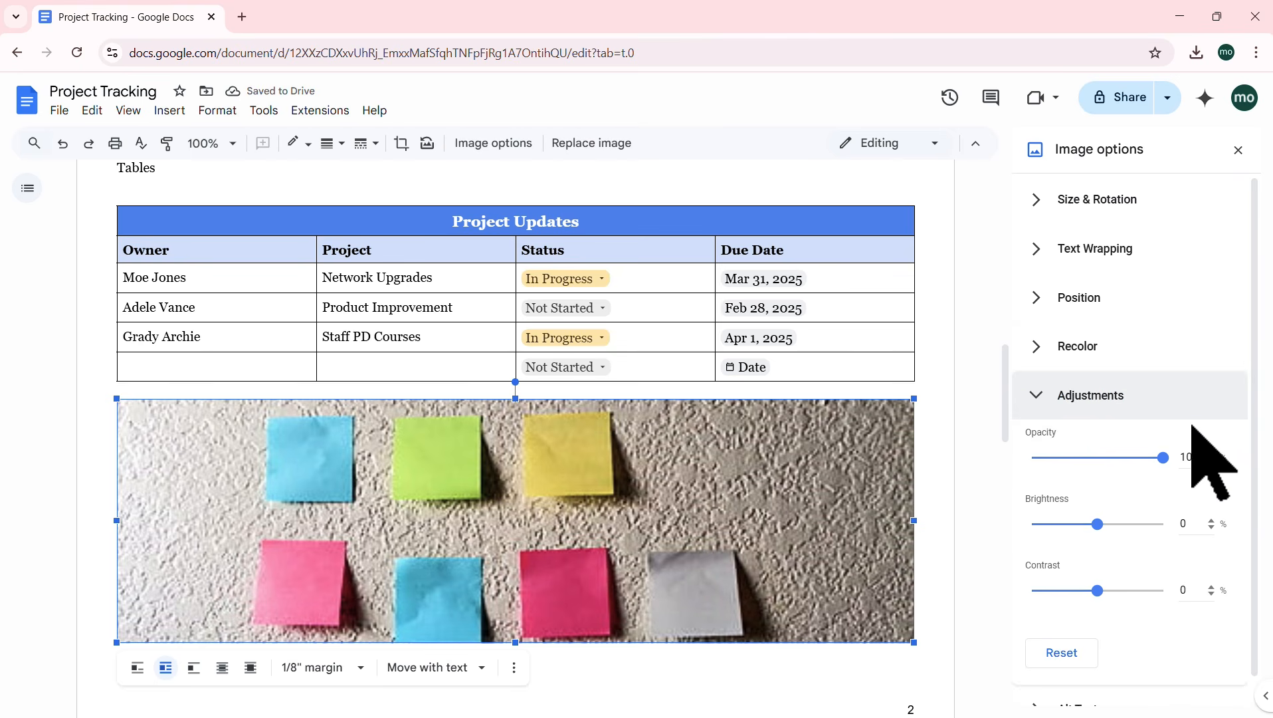
scroll(1200, 432, "down", 1)
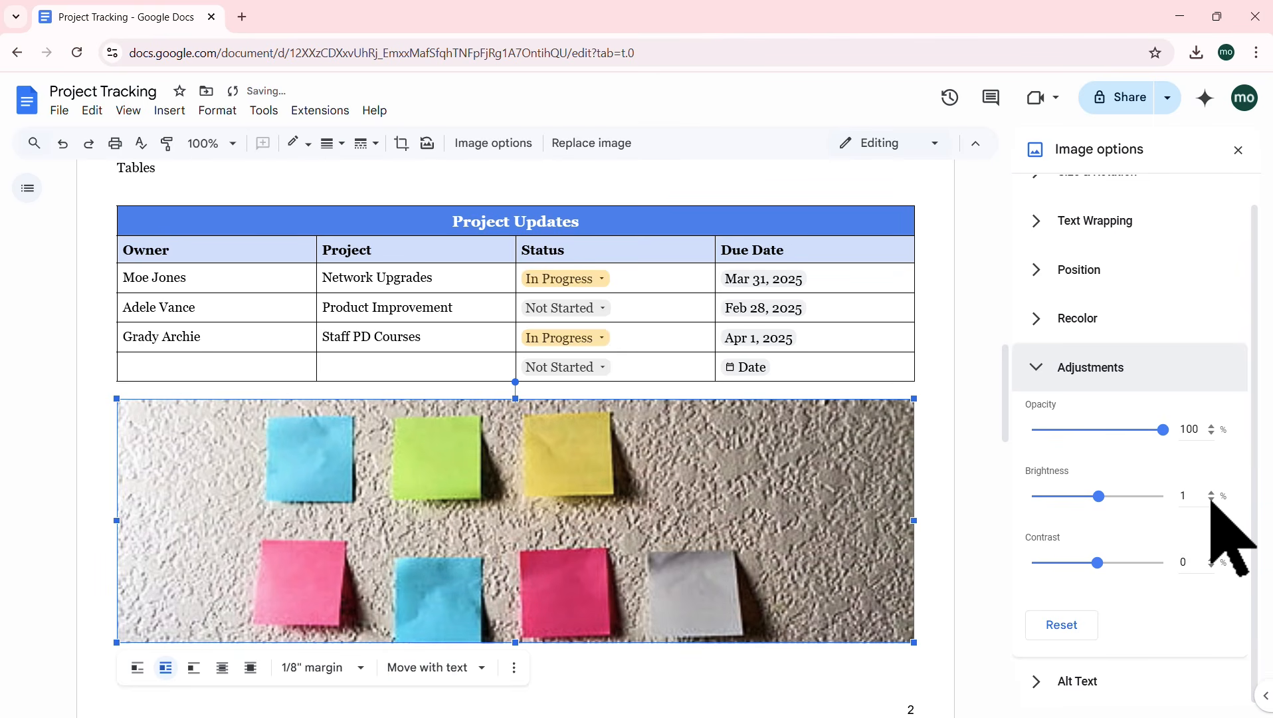
left_click(1061, 625)
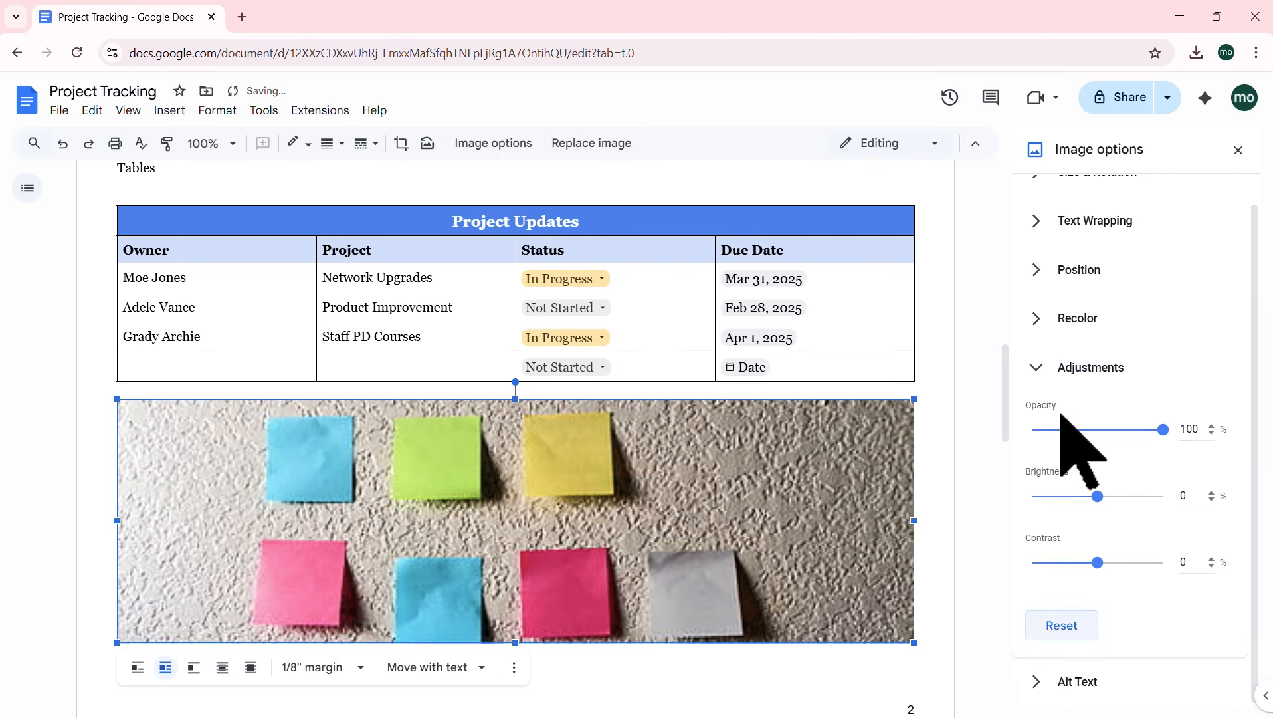
left_click(1034, 369)
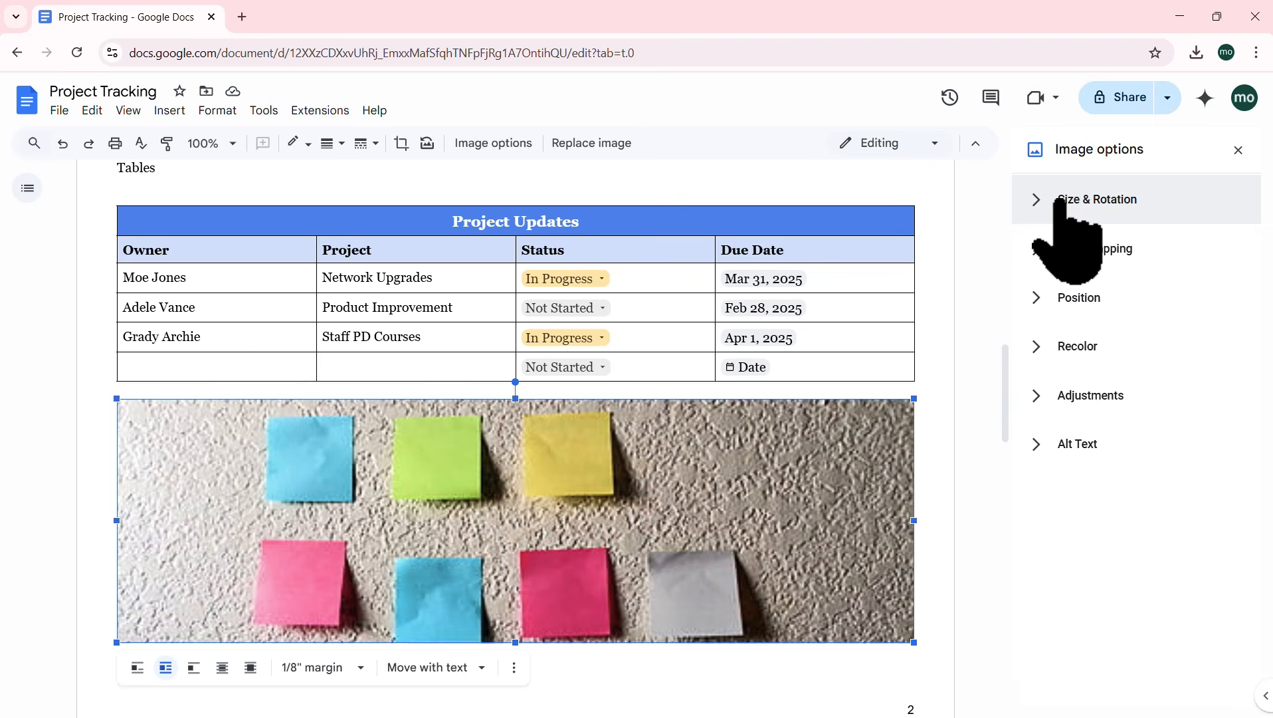
Step: Apply the change page to portrait action with the sticky notes image selected, and close the image options
right_click(733, 461)
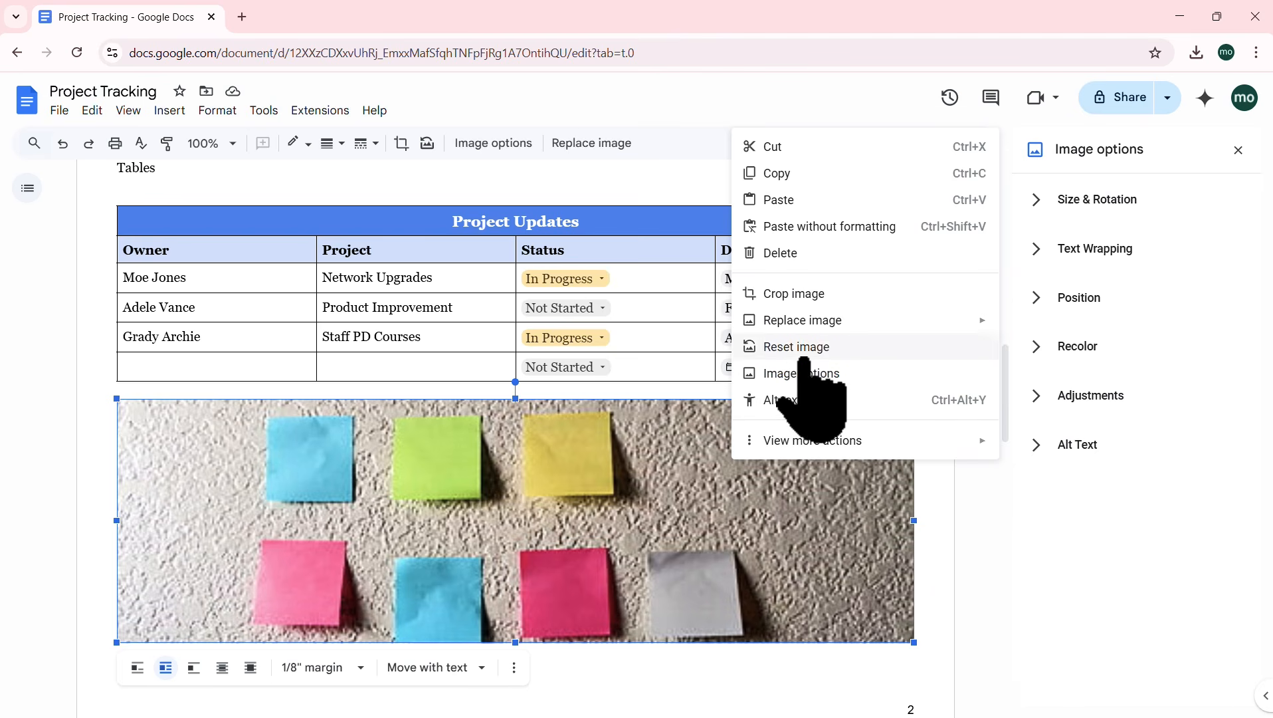
mouse_move(791, 322)
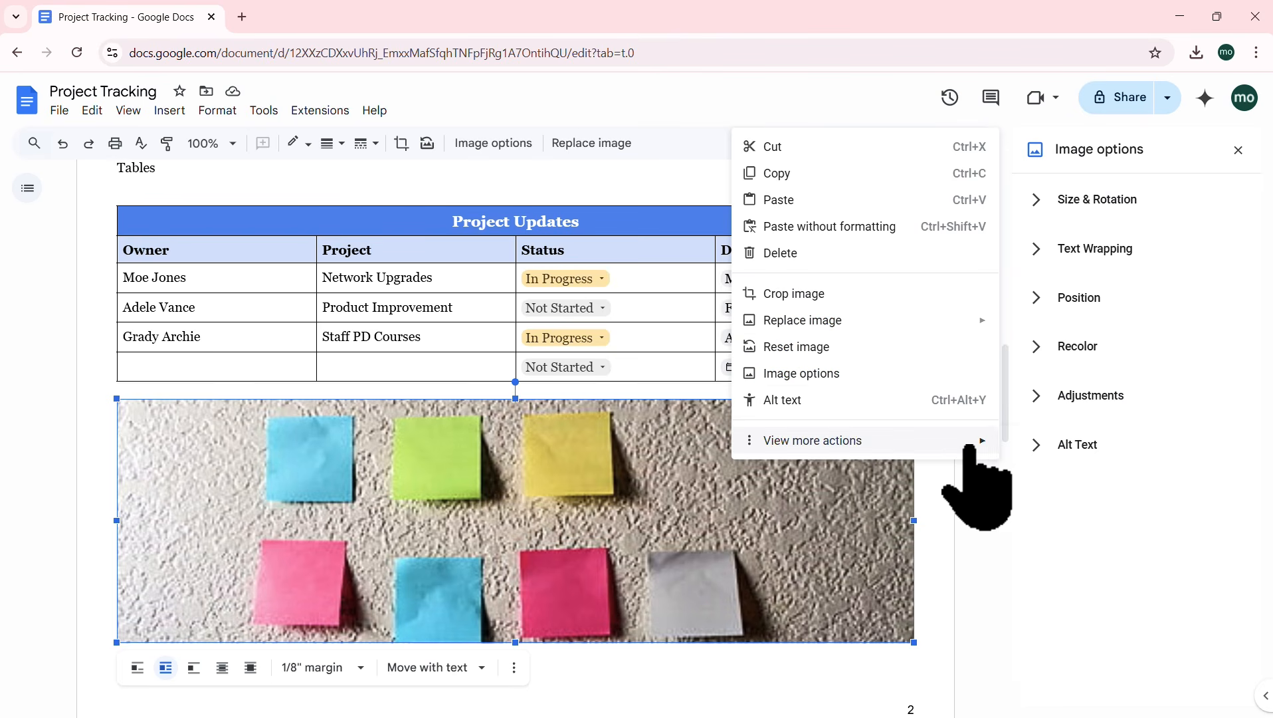
mouse_move(969, 446)
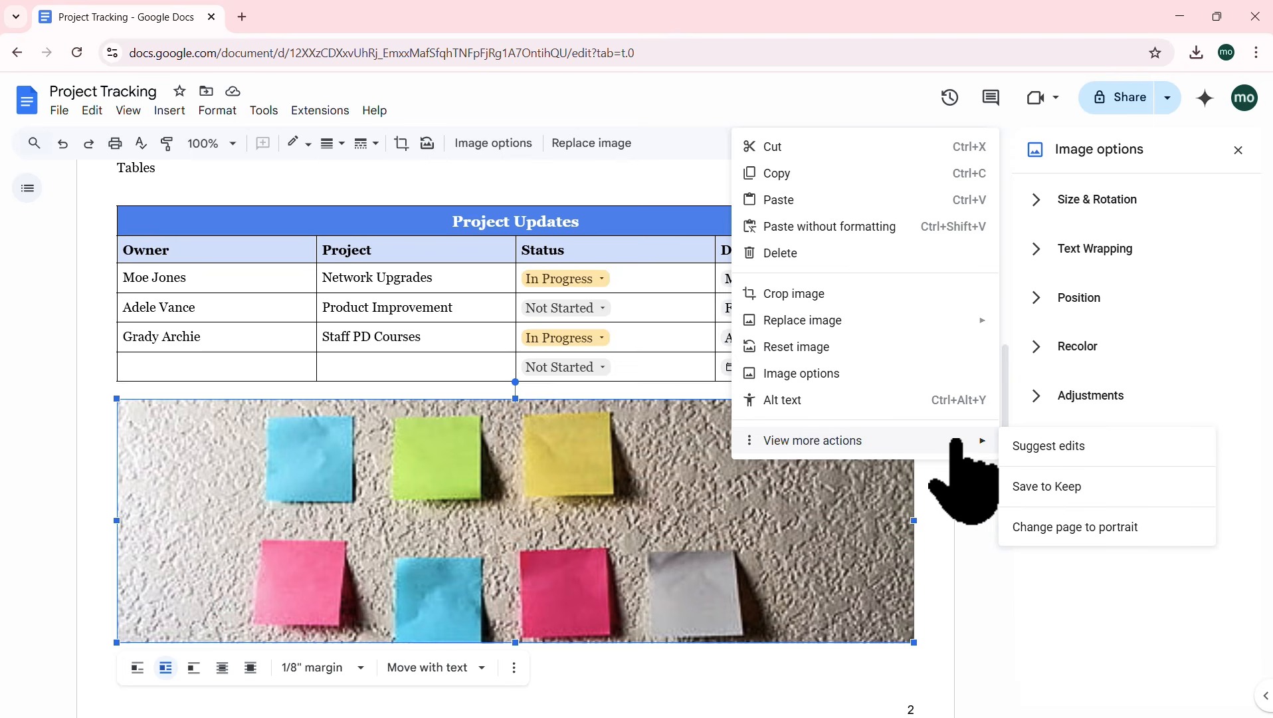
left_click(1086, 525)
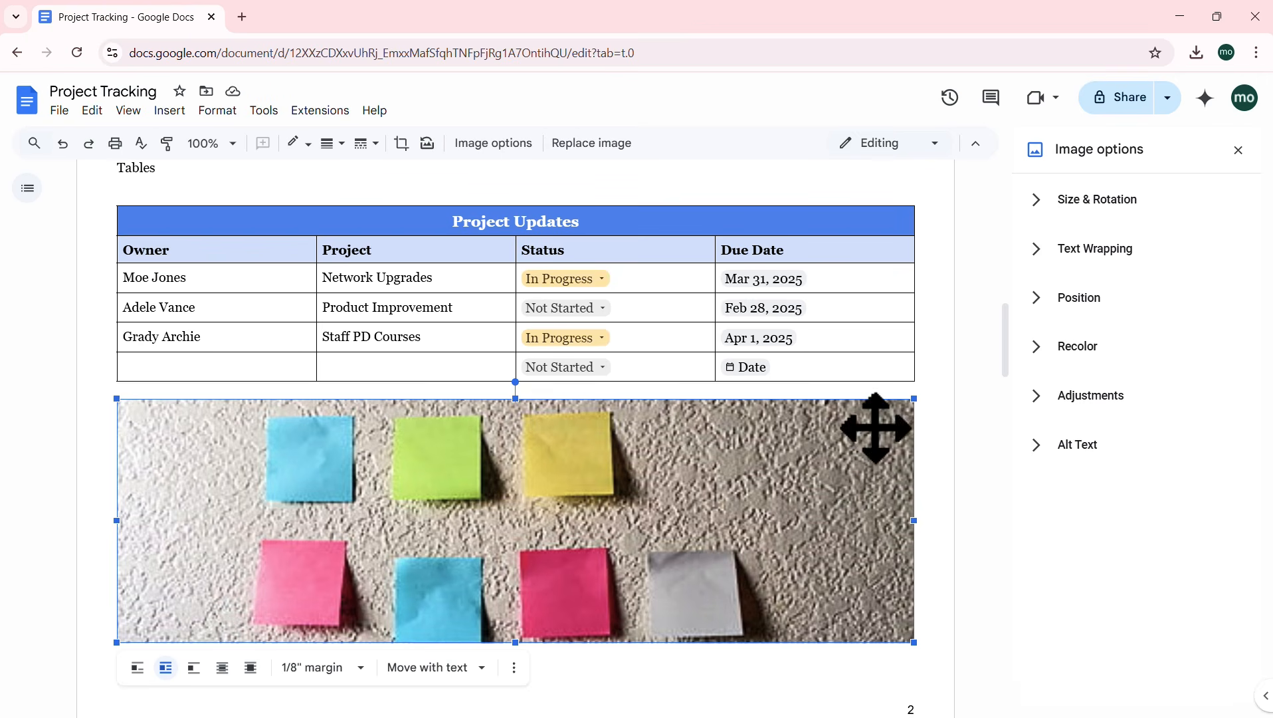
left_click(1237, 150)
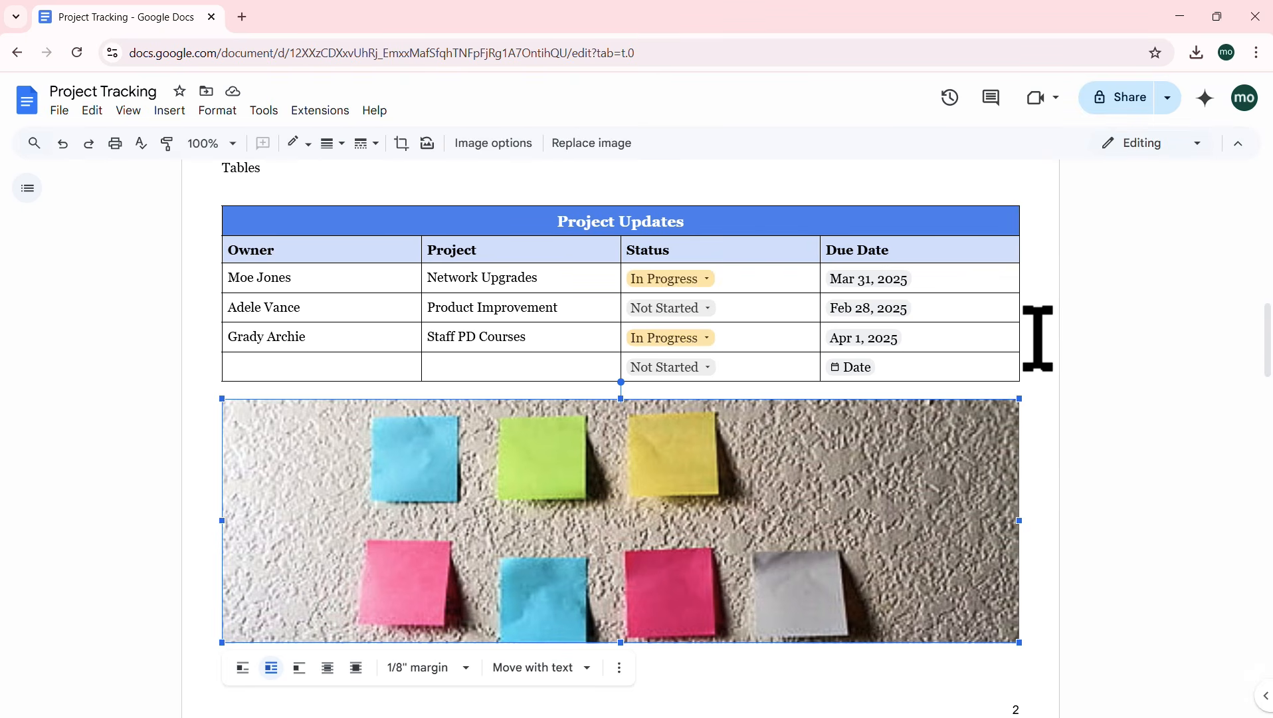
scroll(1037, 339, "down", 4)
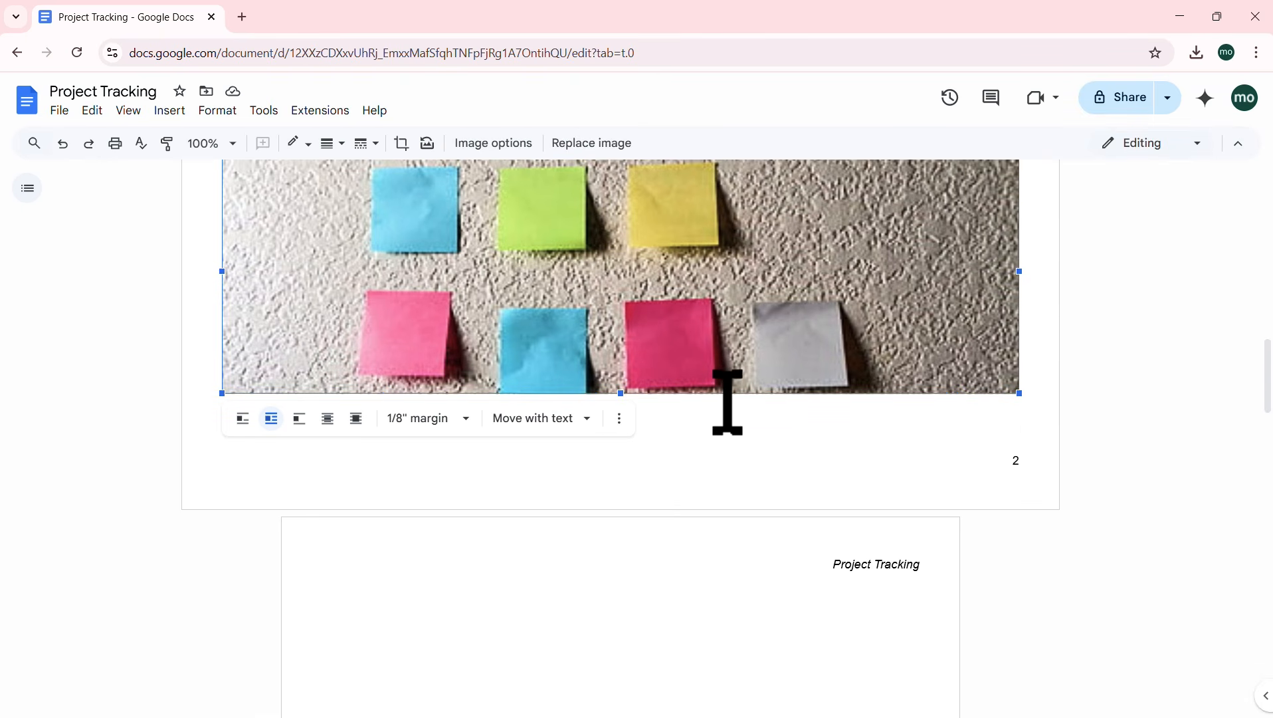
scroll(727, 403, "up", 3)
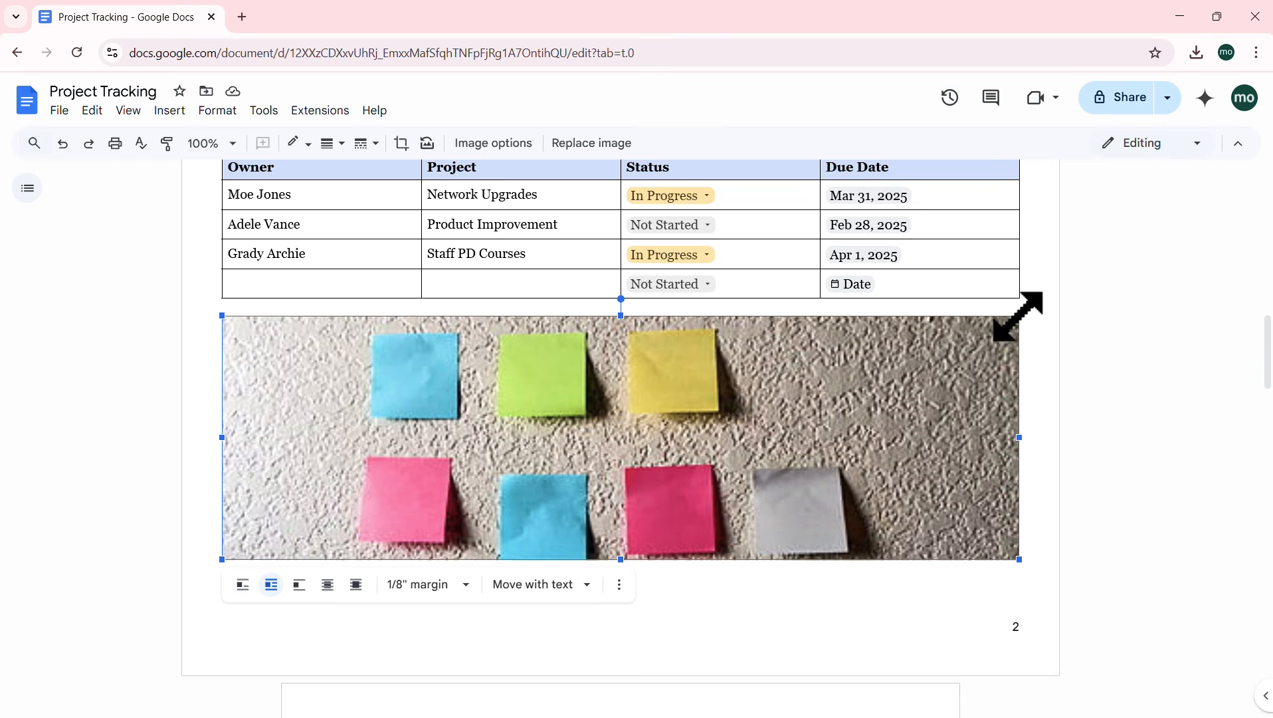
Step: Search the web for "project management" images and choose the turquoise illustration of a person at a desk to replace the sticky notes image
right_click(747, 378)
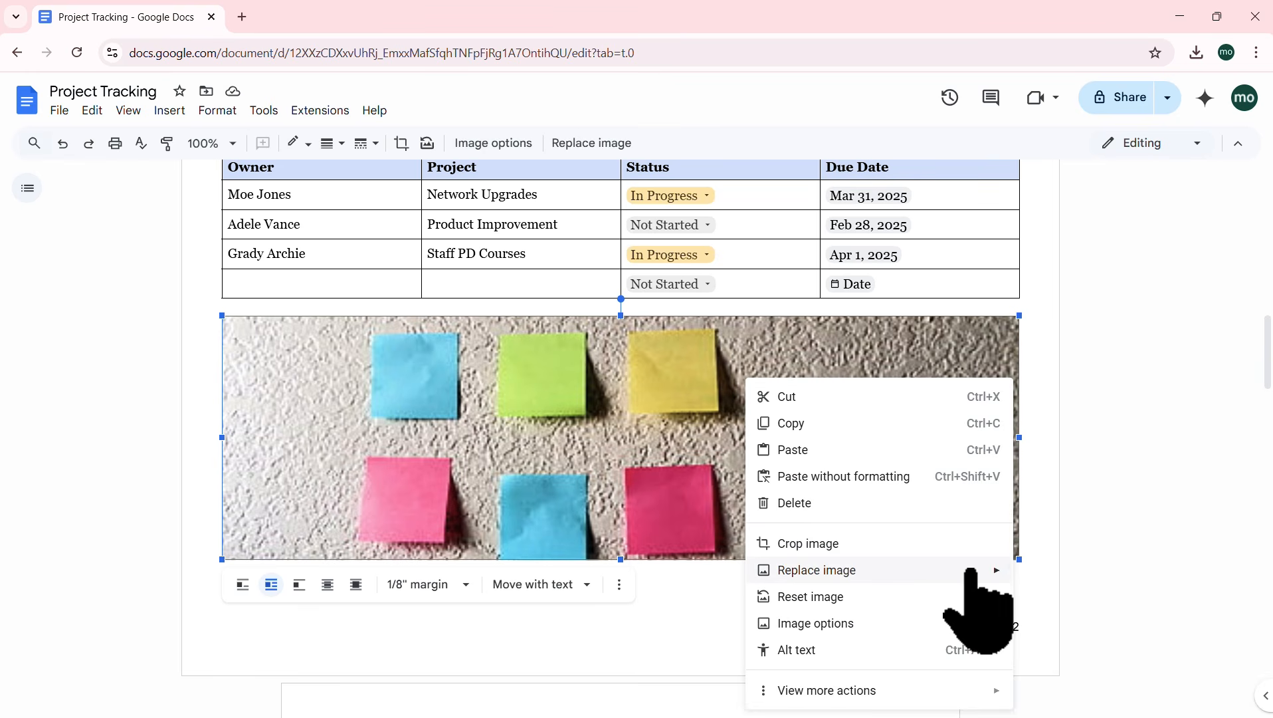
mouse_move(977, 569)
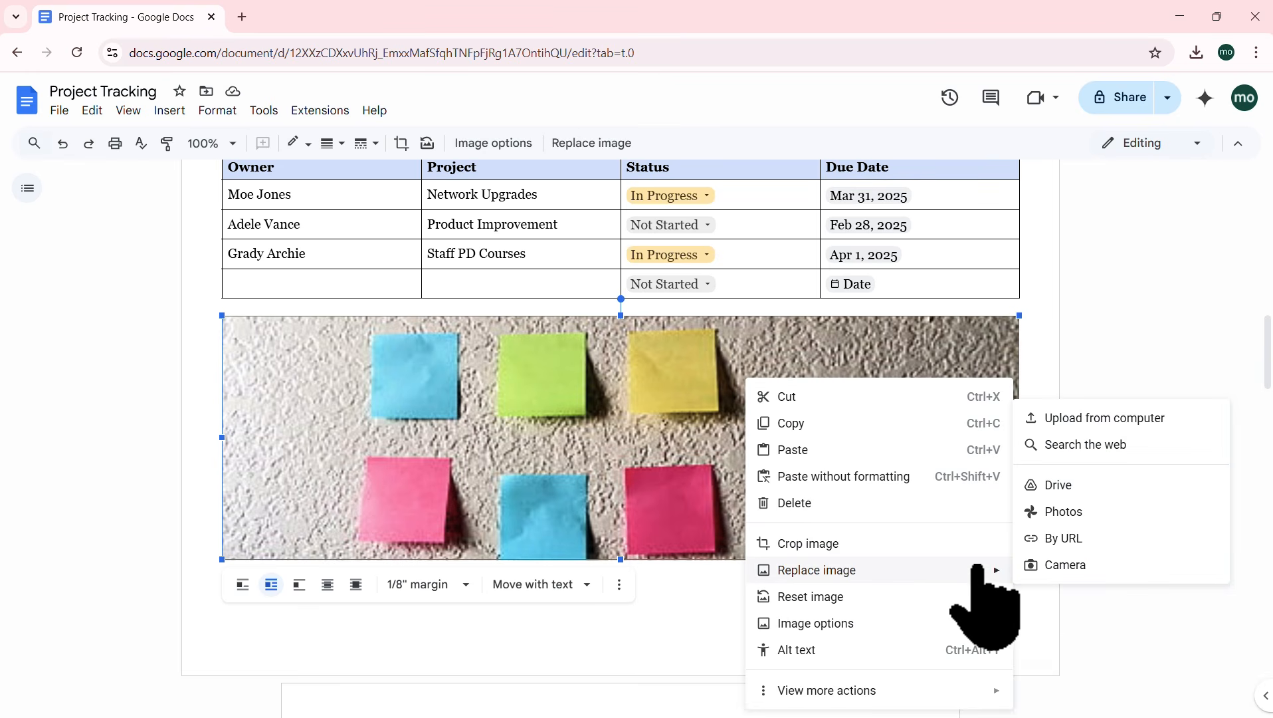
left_click(1062, 445)
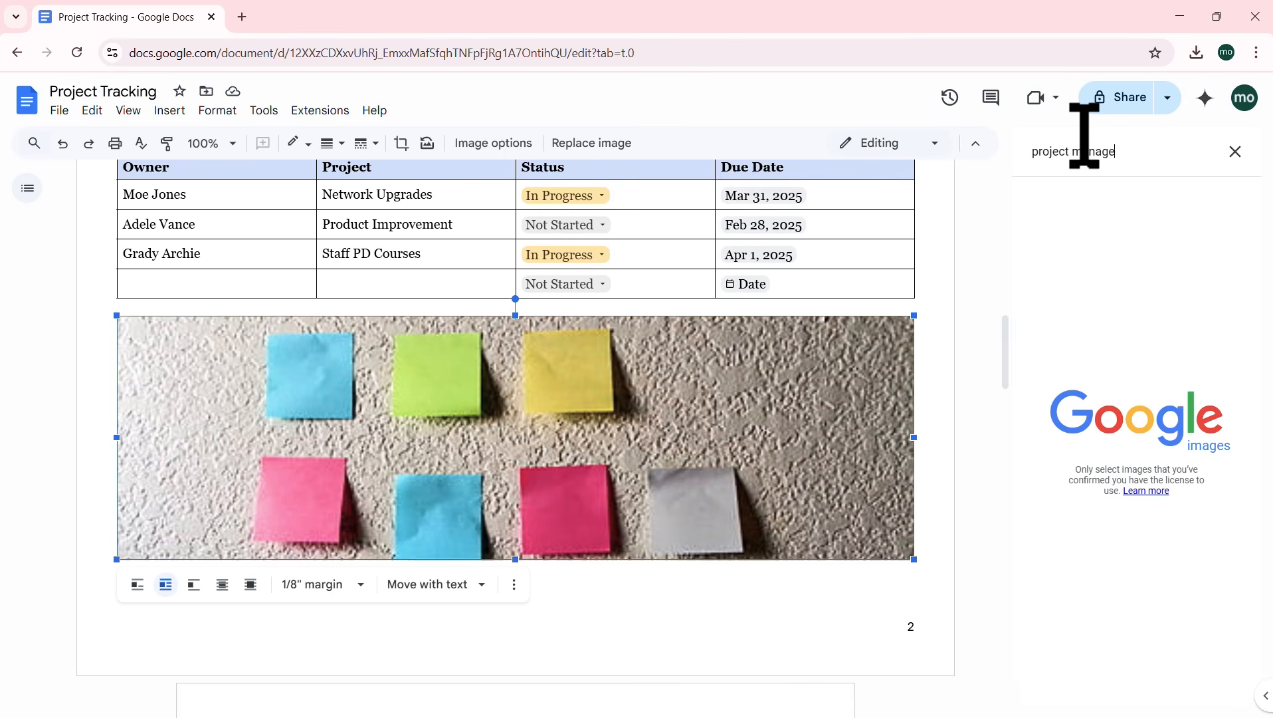
key("Return")
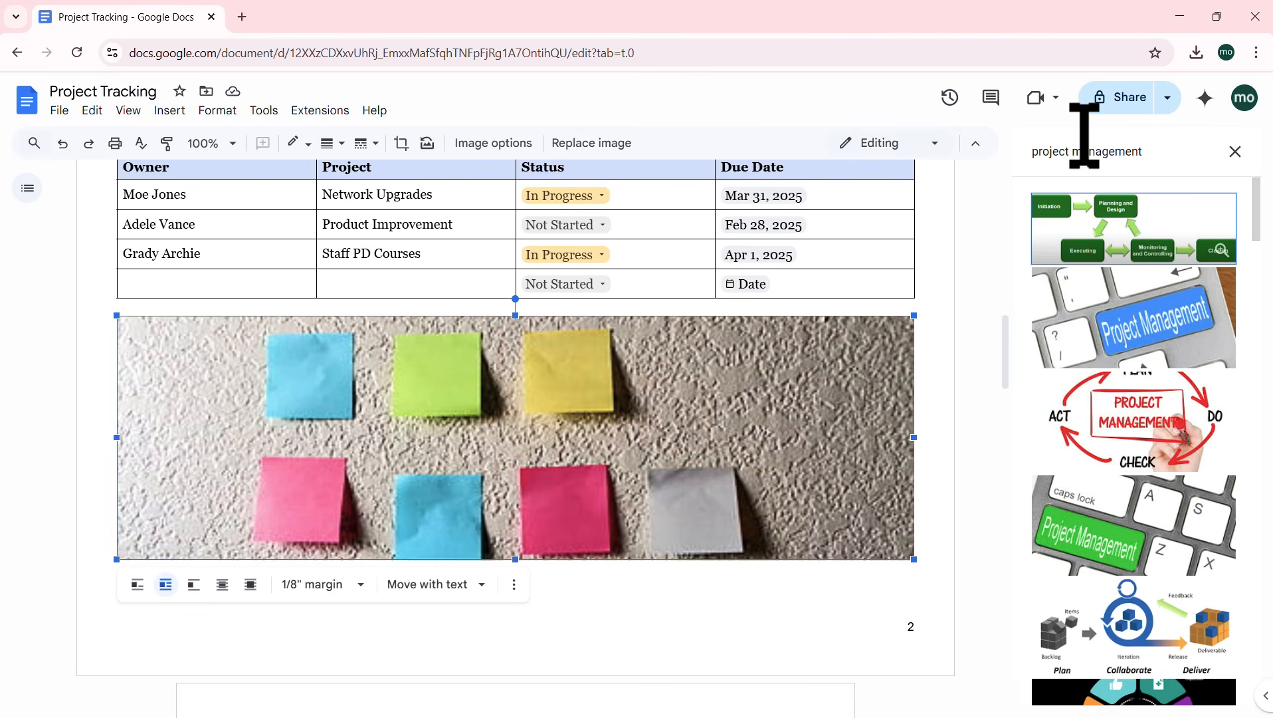
scroll(1196, 279, "down", 10)
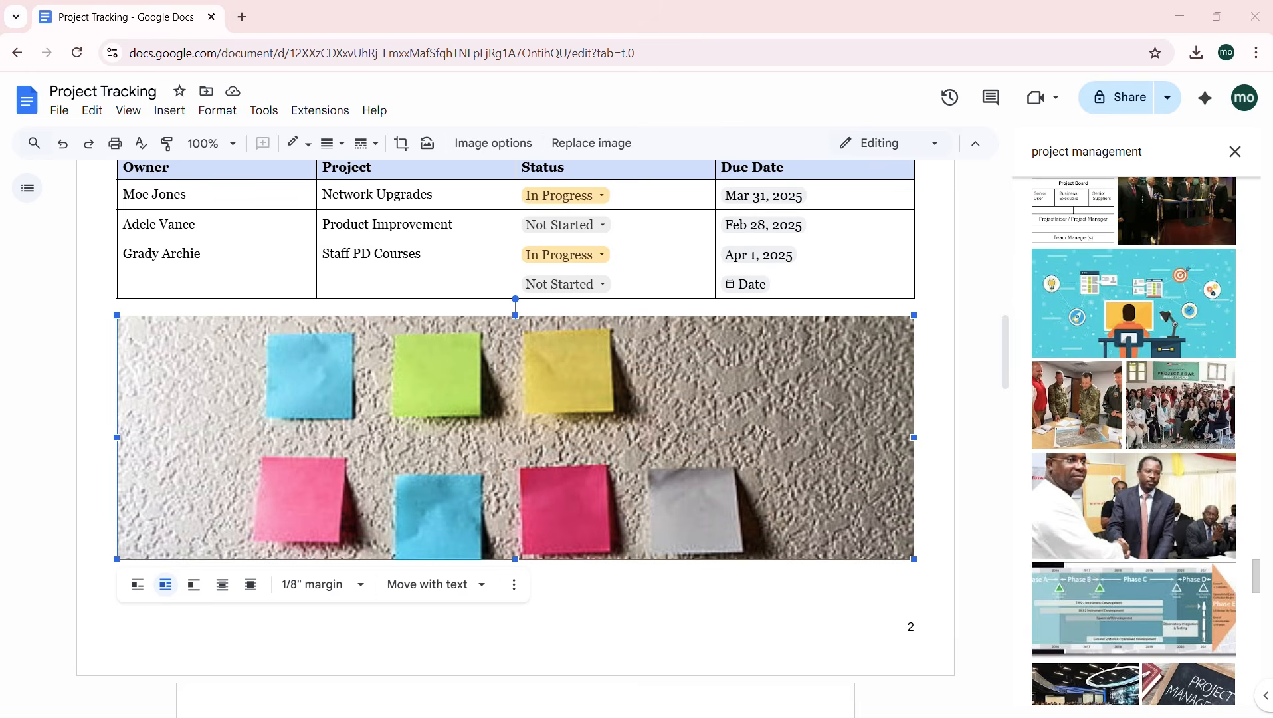
left_click(1182, 296)
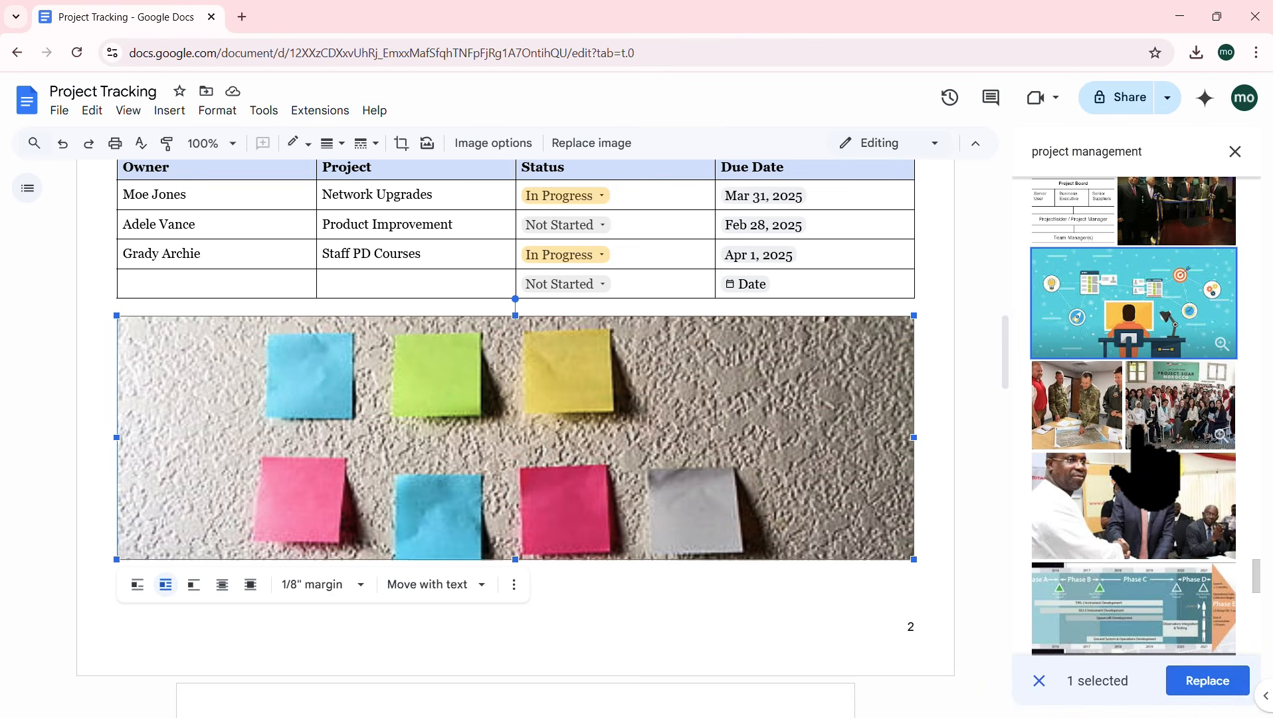
Step: Replace the sticky-notes image below the table with the chosen project management illustration and deselect it
left_click(1211, 681)
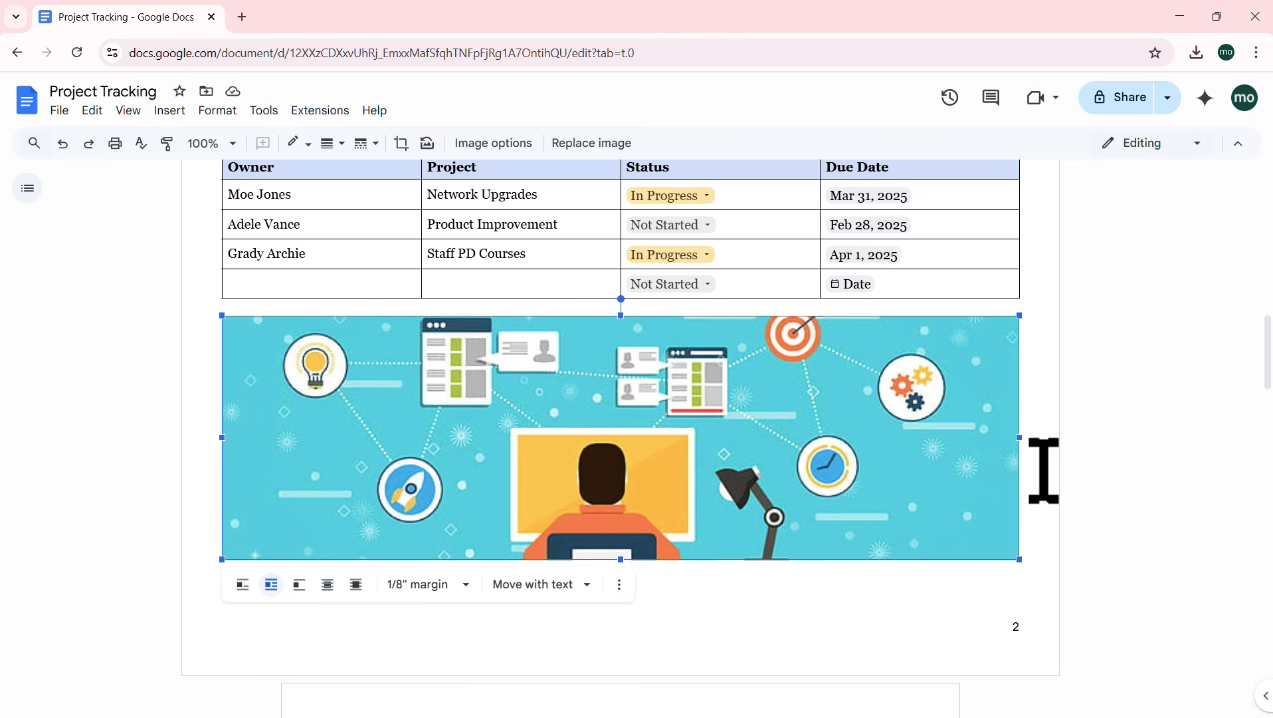
left_click(1047, 394)
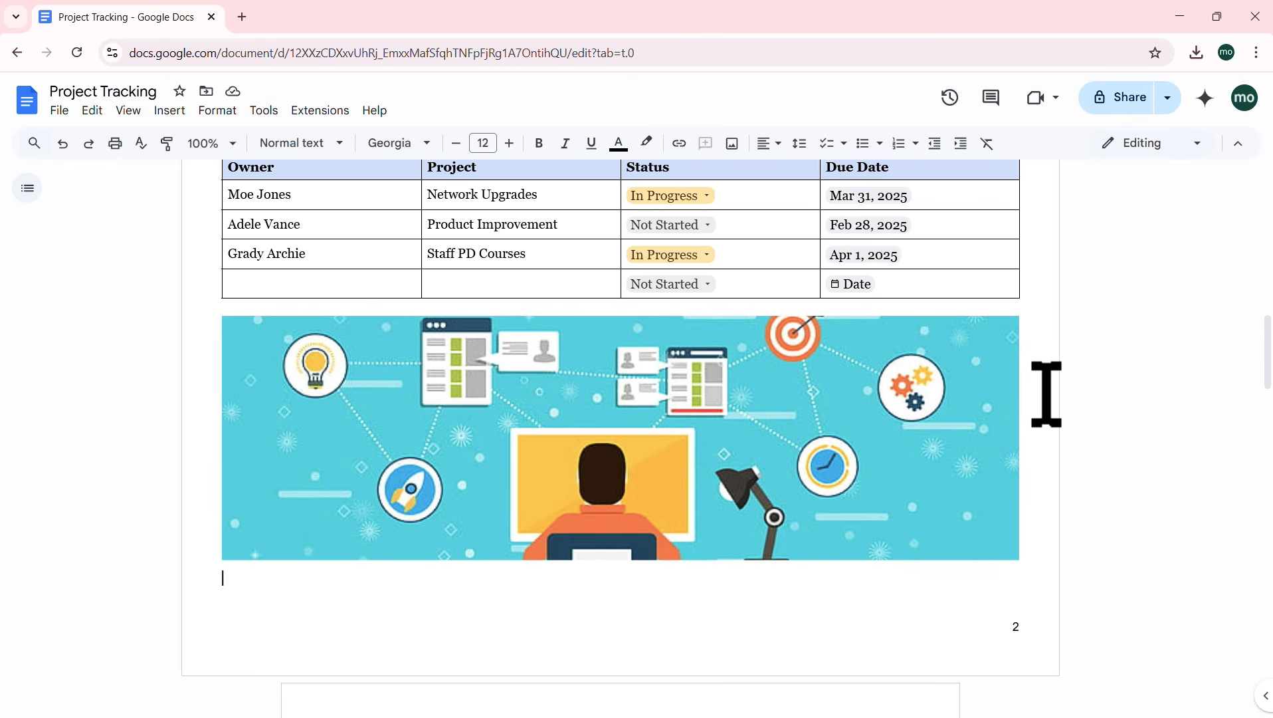
left_click(838, 396)
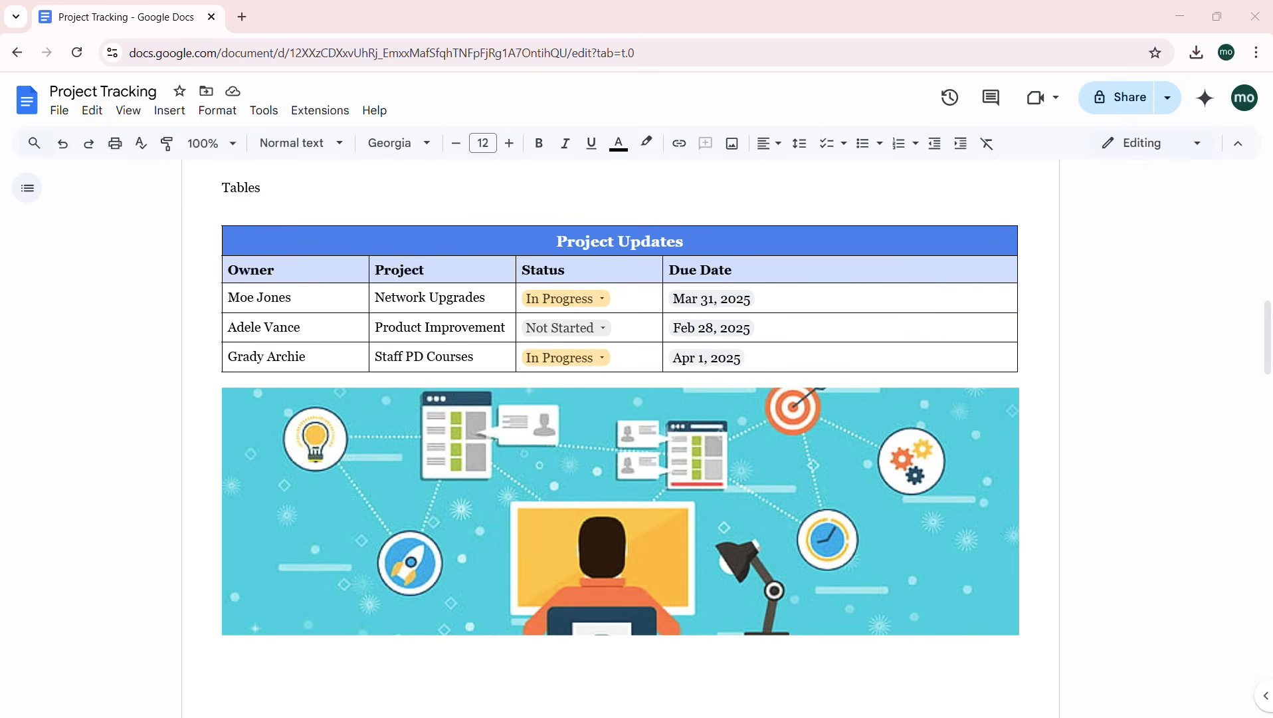
Step: Set the blank page after page 2 to landscape orientation, applying it only to This section (Section 3)
scroll(905, 292, "down", 8)
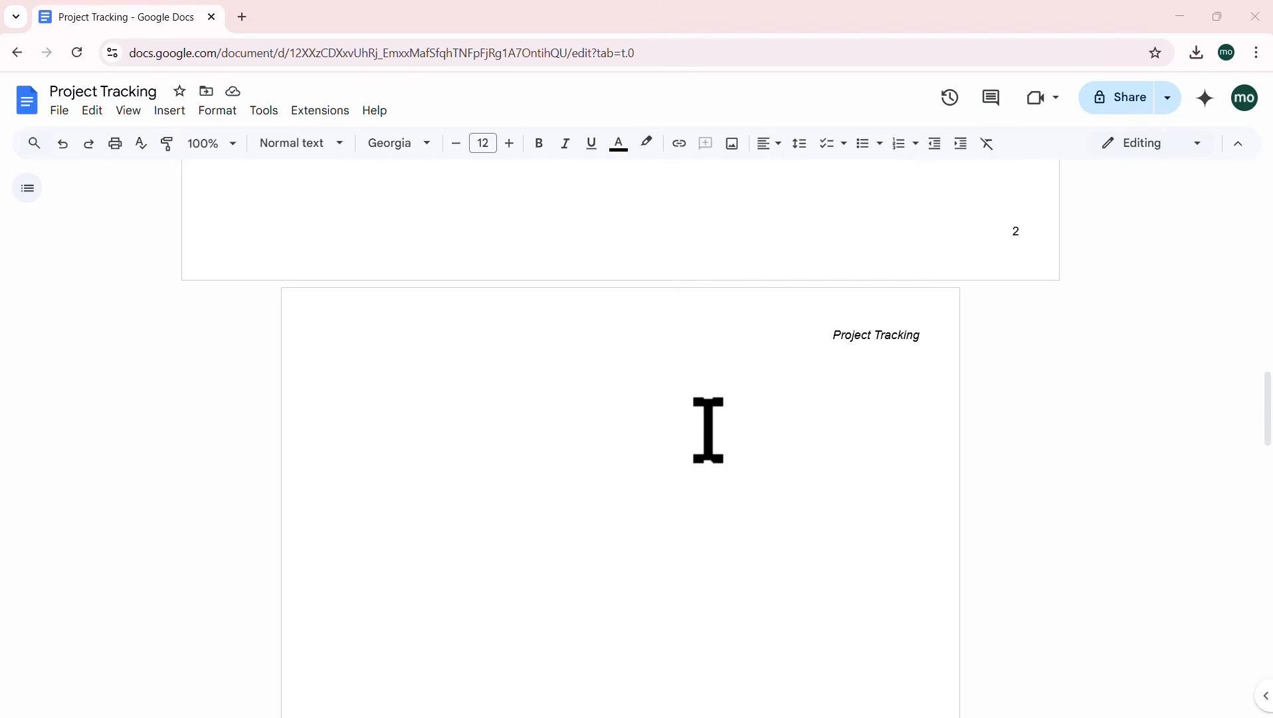
left_click(708, 430)
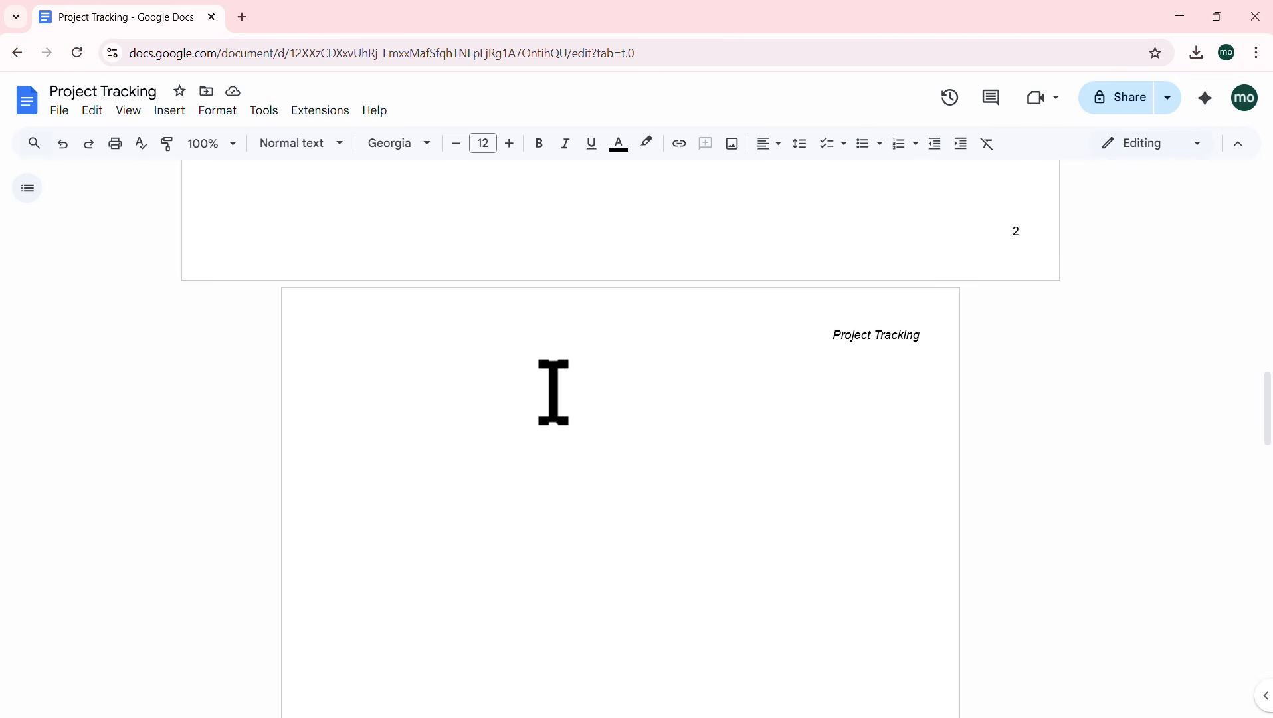
left_click(61, 111)
left_click(141, 593)
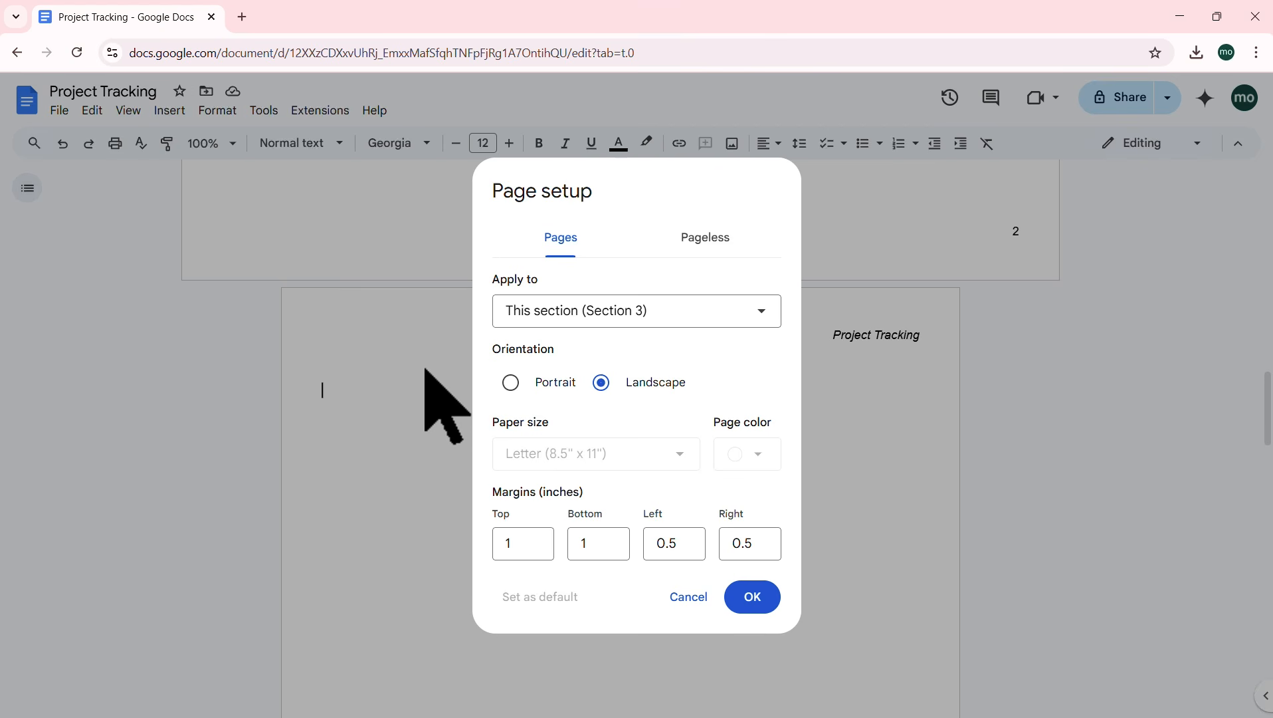
left_click(759, 313)
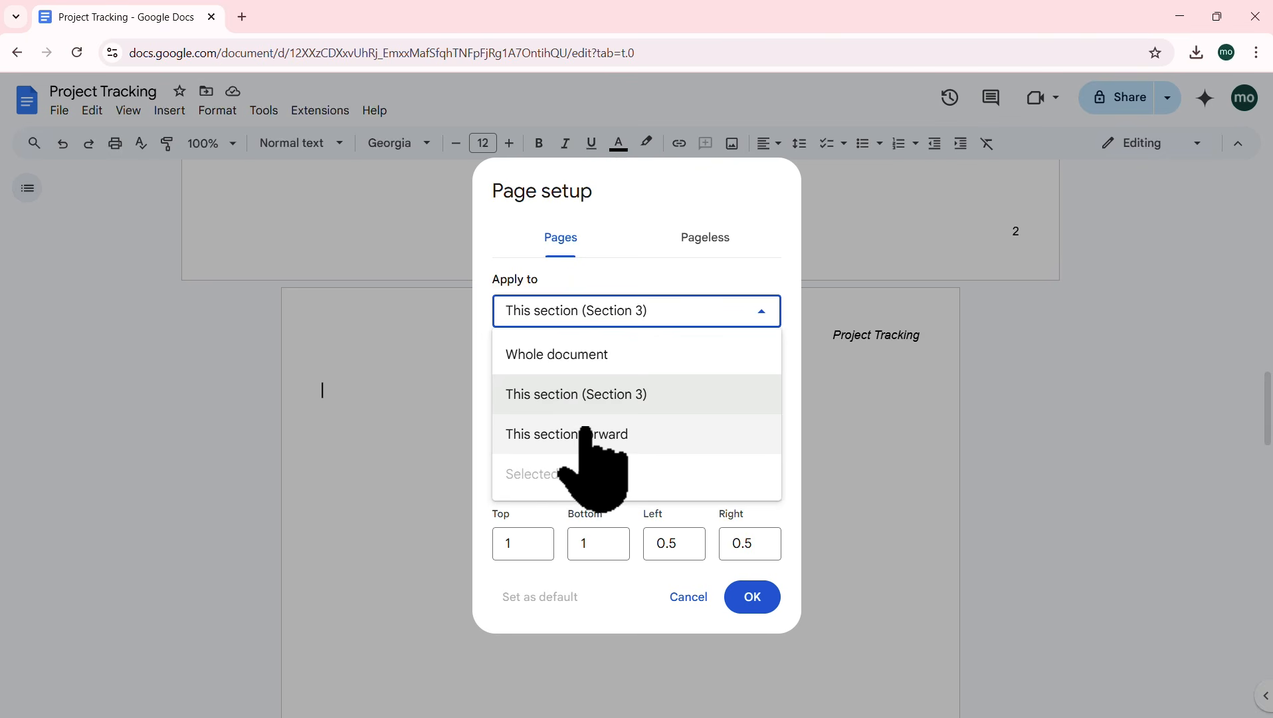
left_click(645, 193)
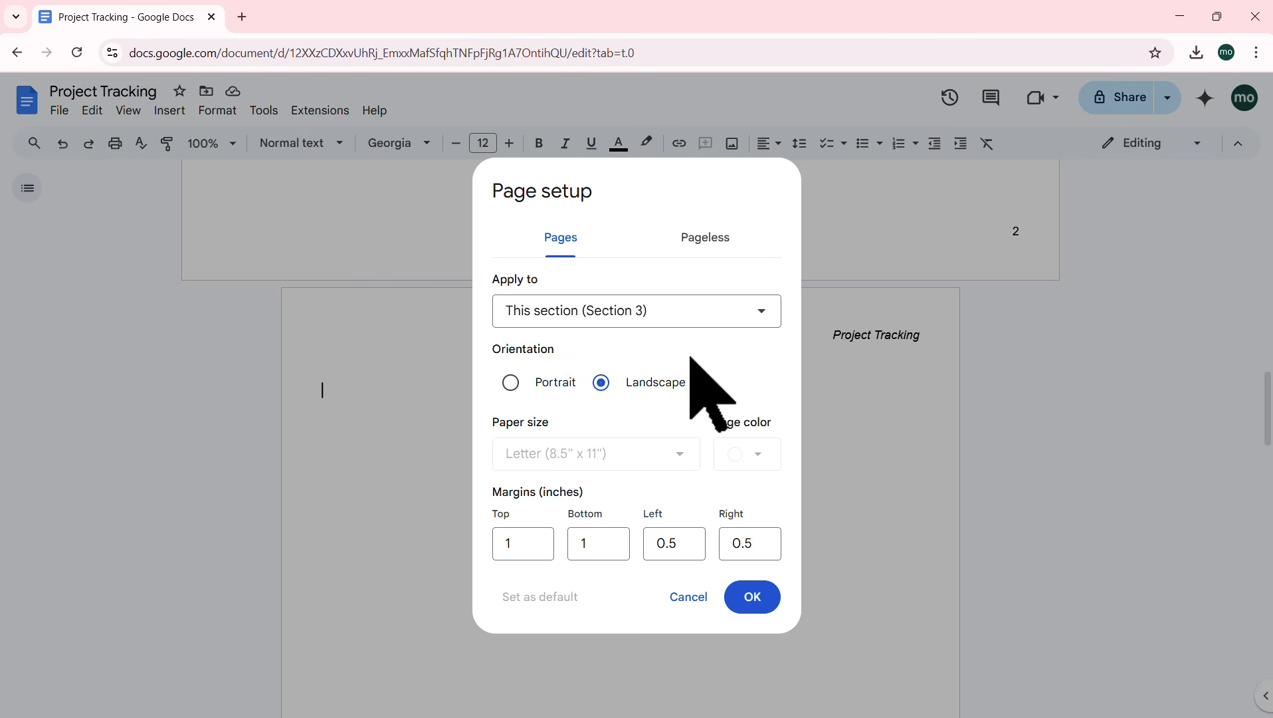
left_click(753, 594)
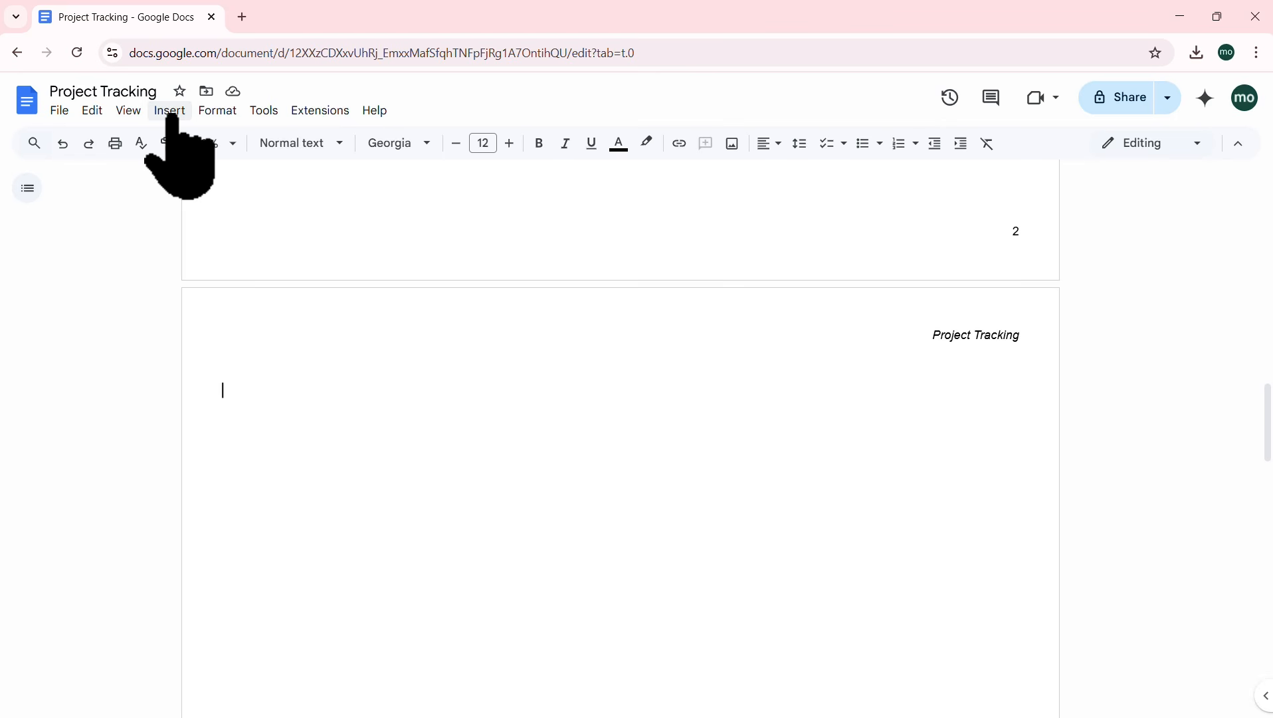
Step: Insert a pie chart on the blank landscape page
left_click(172, 114)
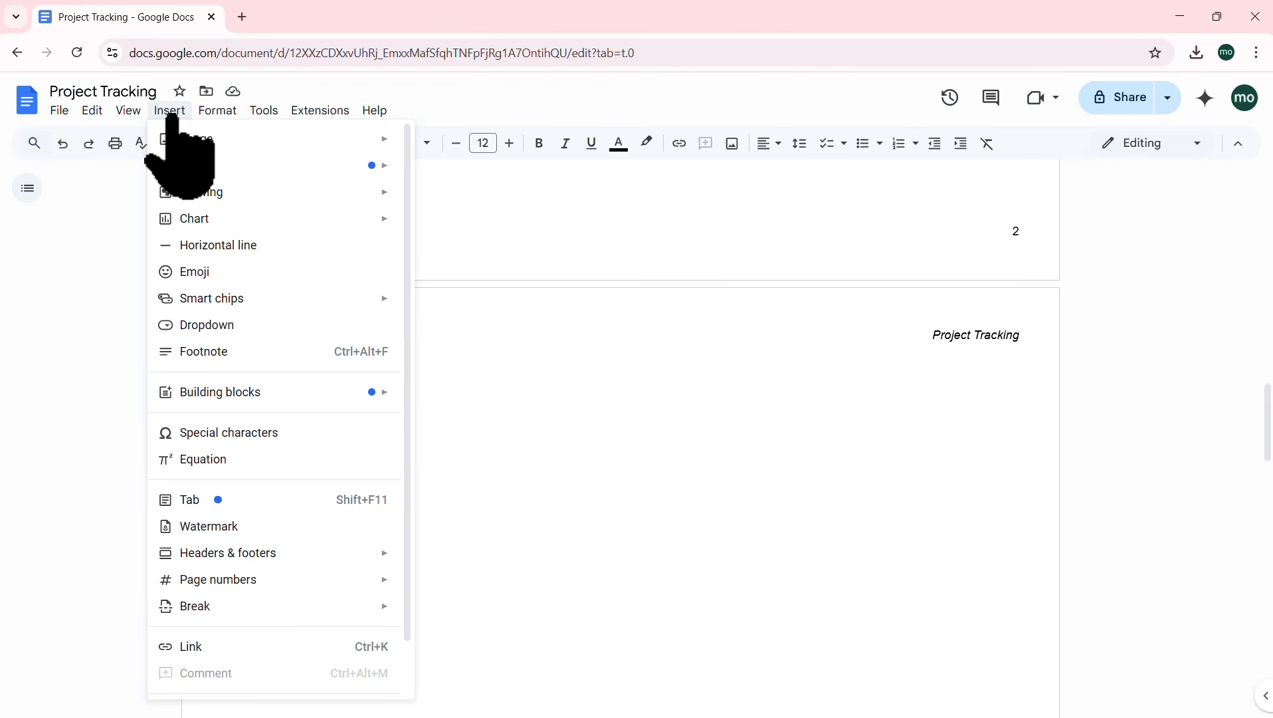
mouse_move(350, 223)
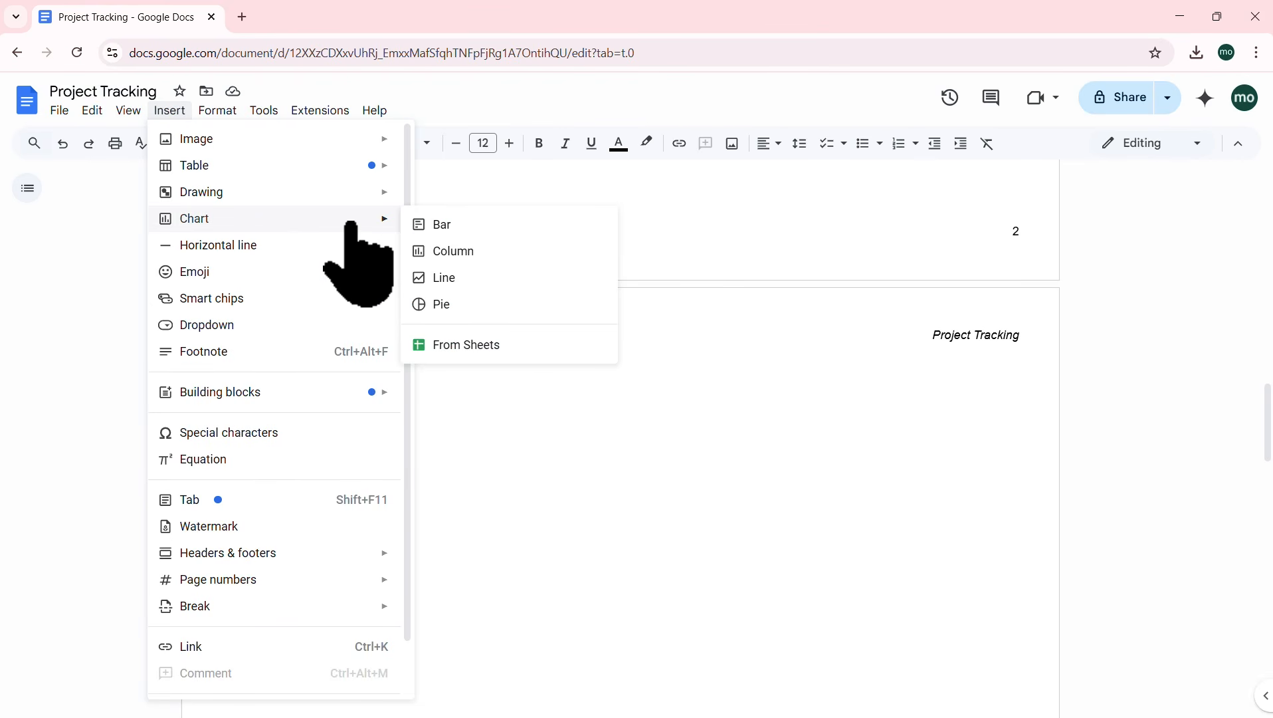
left_click(446, 304)
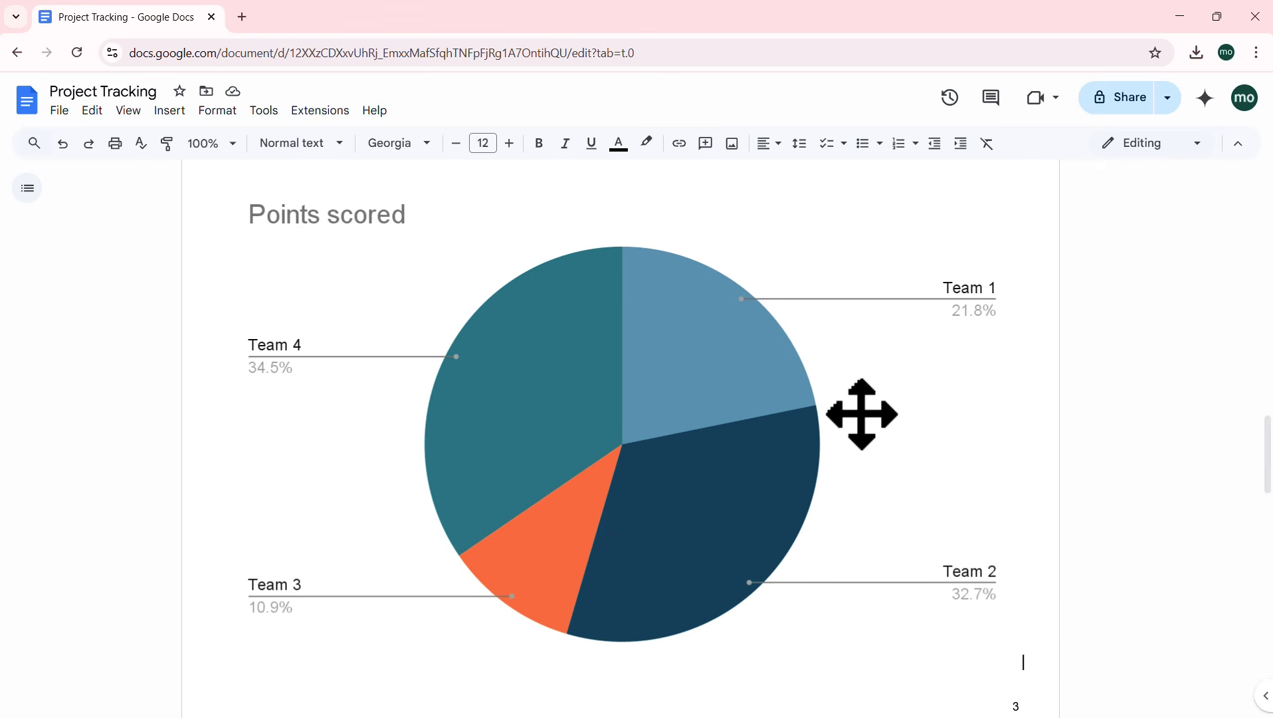
Step: Open the source spreadsheet of the linked pie chart in Google Sheets
scroll(862, 414, "up", 3)
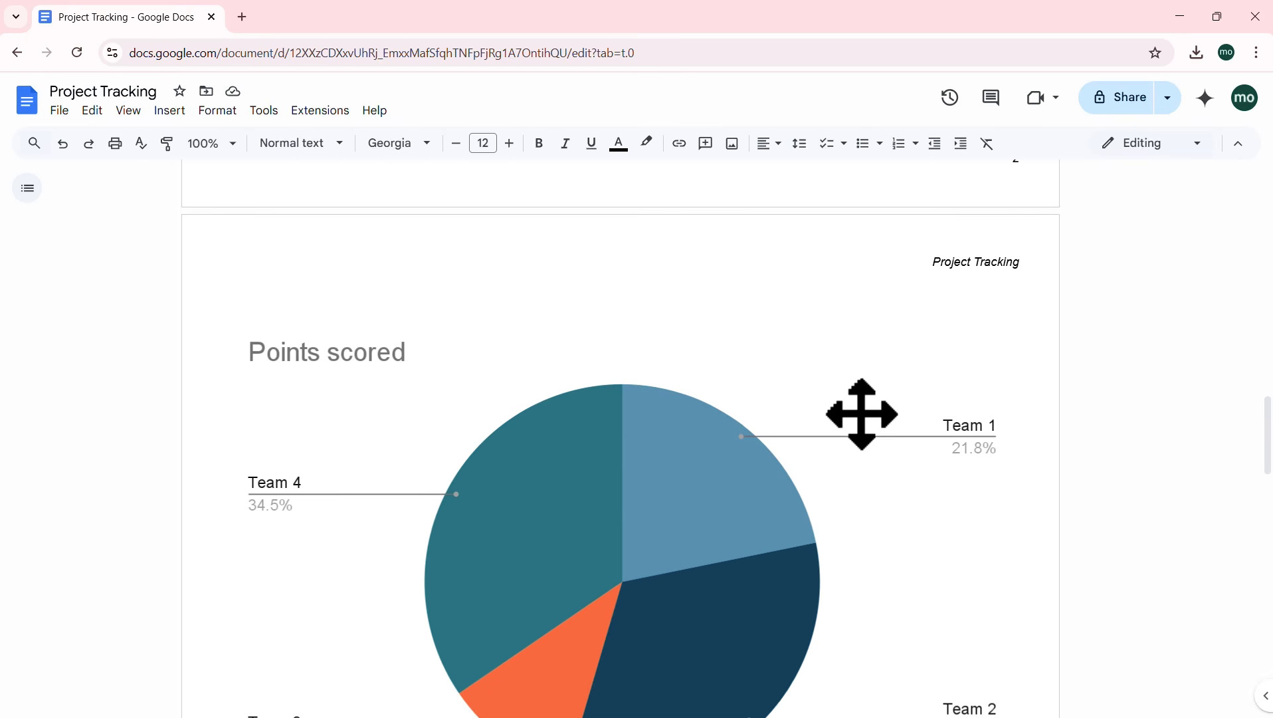
left_click(896, 379)
scroll(904, 346, "down", 2)
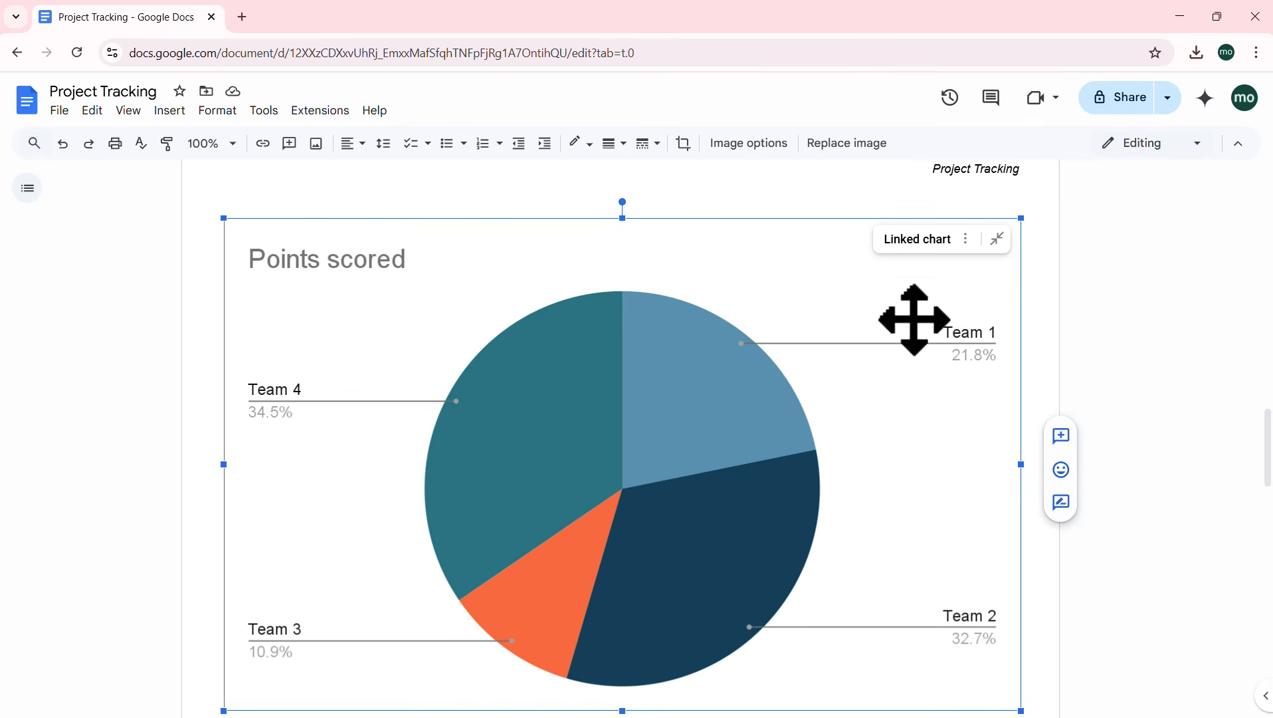
left_click(966, 239)
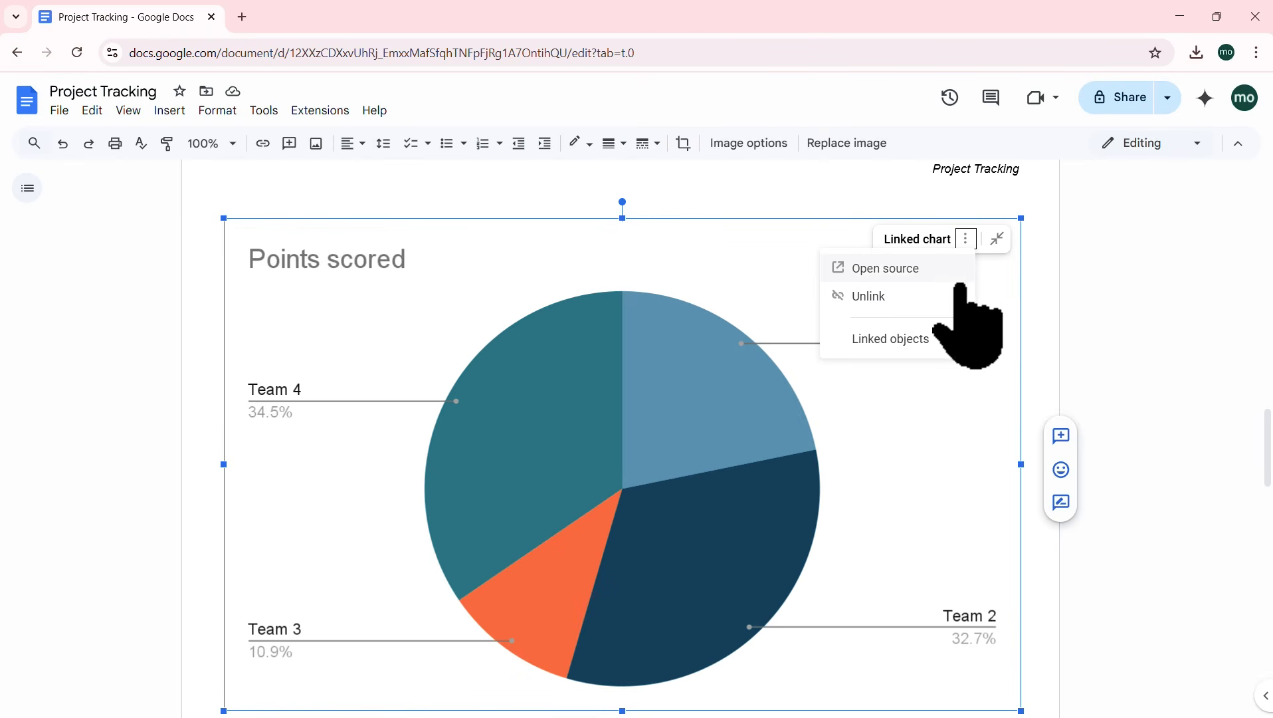
left_click(876, 268)
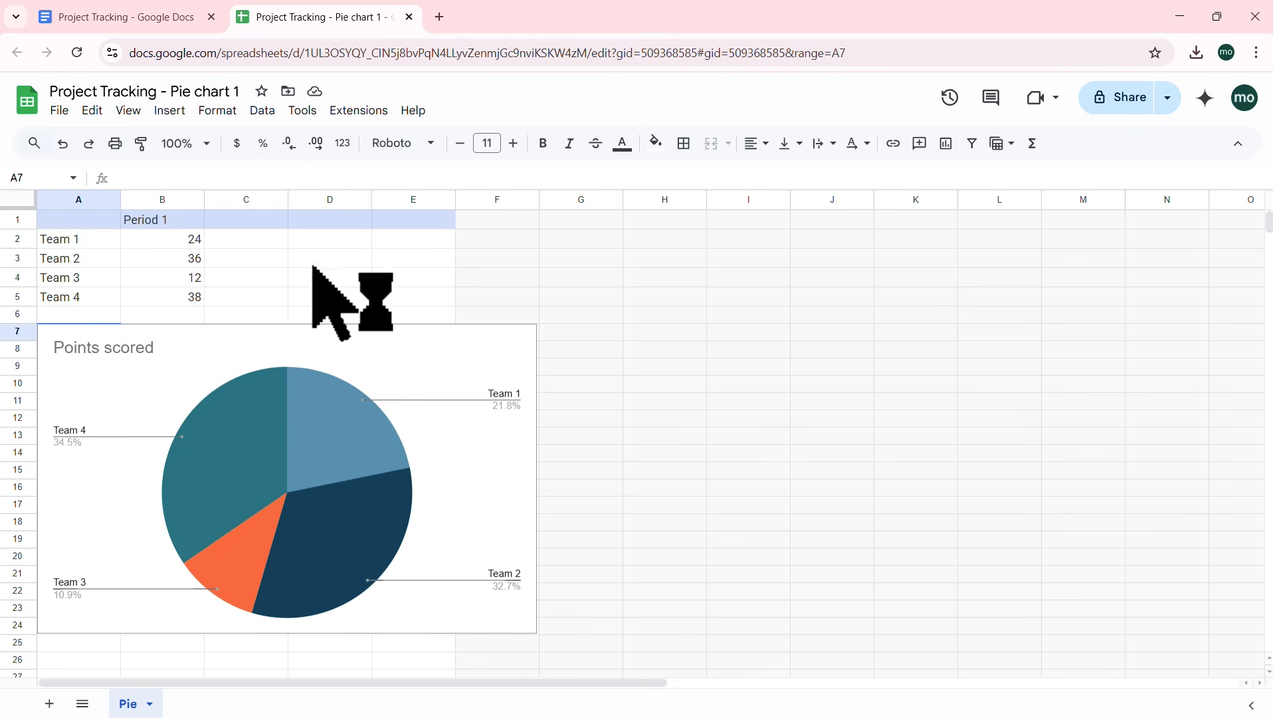
Step: Enter Project as the header in cell A1 and rename the Team 1 label in A2 to Project 1
left_click(81, 220)
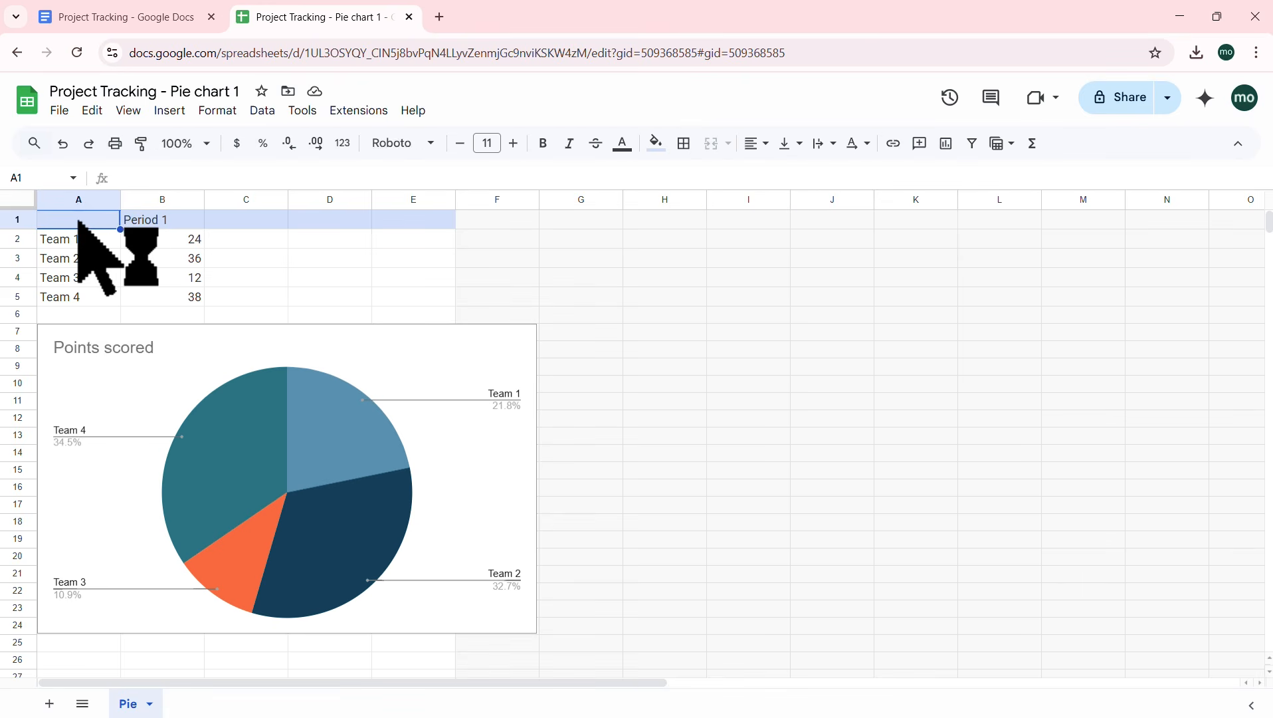
type("Project")
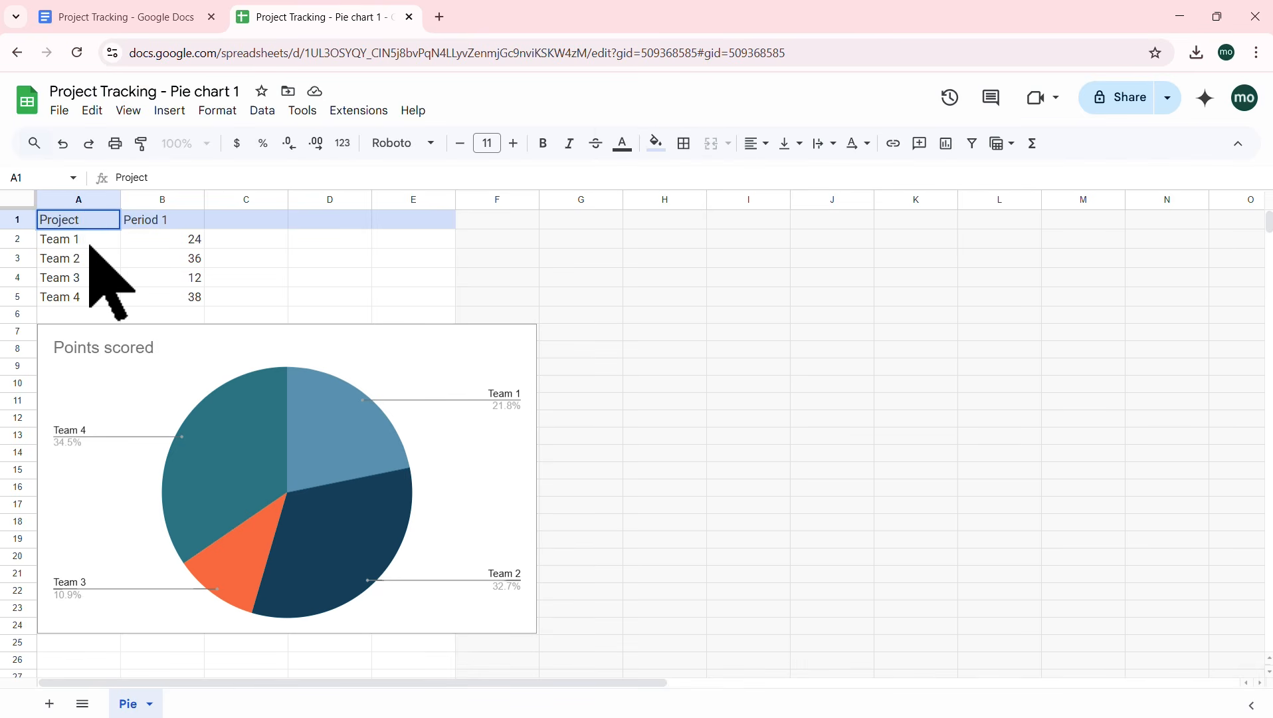
left_click(95, 242)
type("Project")
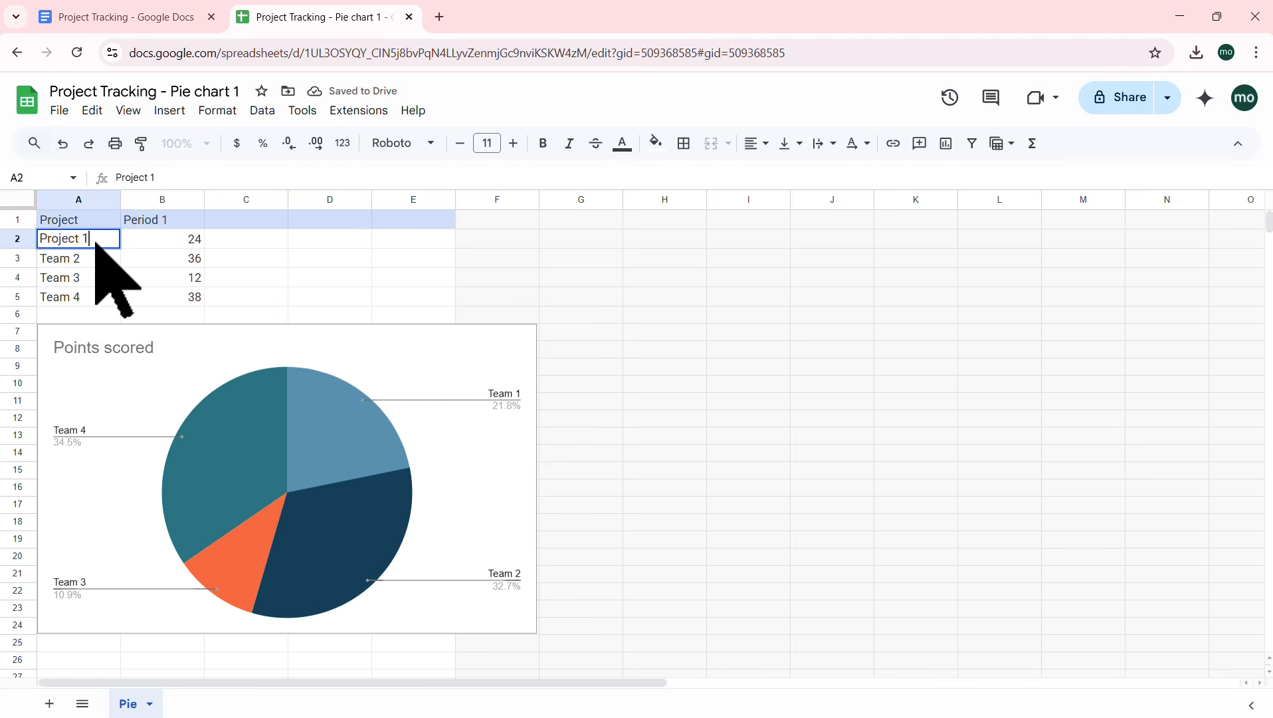
key("Return")
key("Up")
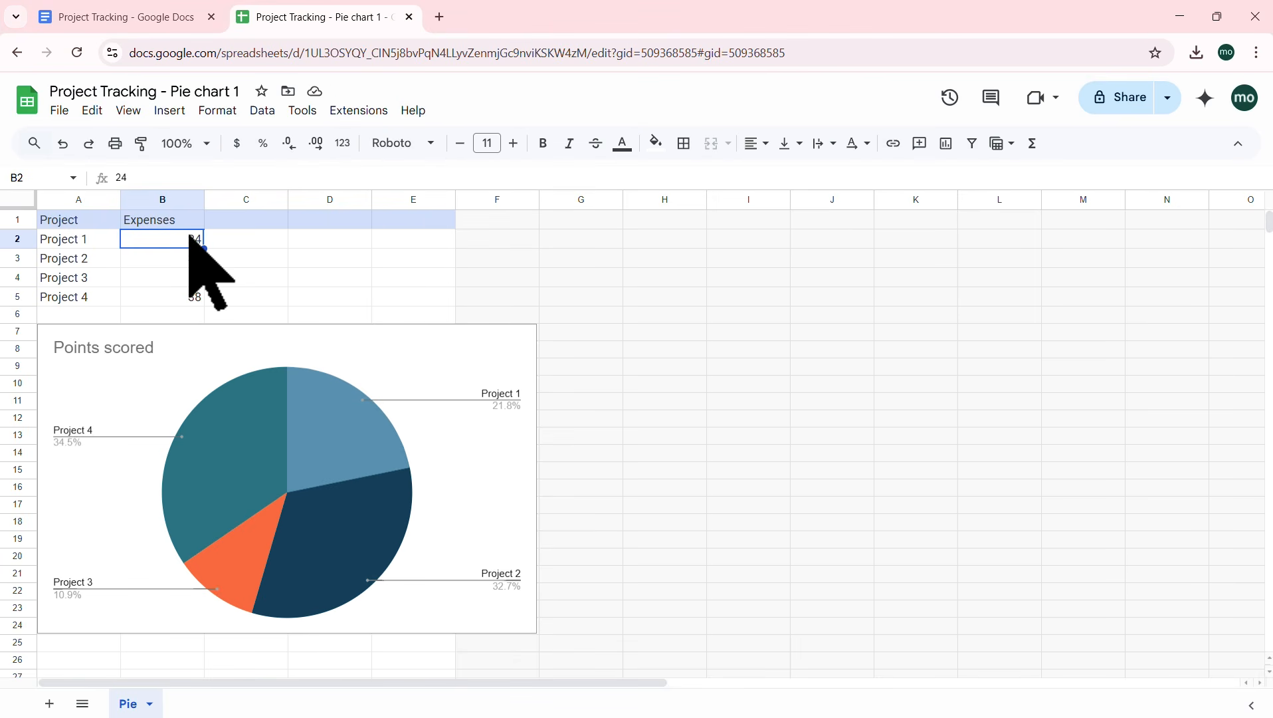
Step: Set the expenses in B2:B5 to 24000, 36000, 12000 and 38000 for Projects 1 to 4
double_click(190, 239)
type("000")
key("Return")
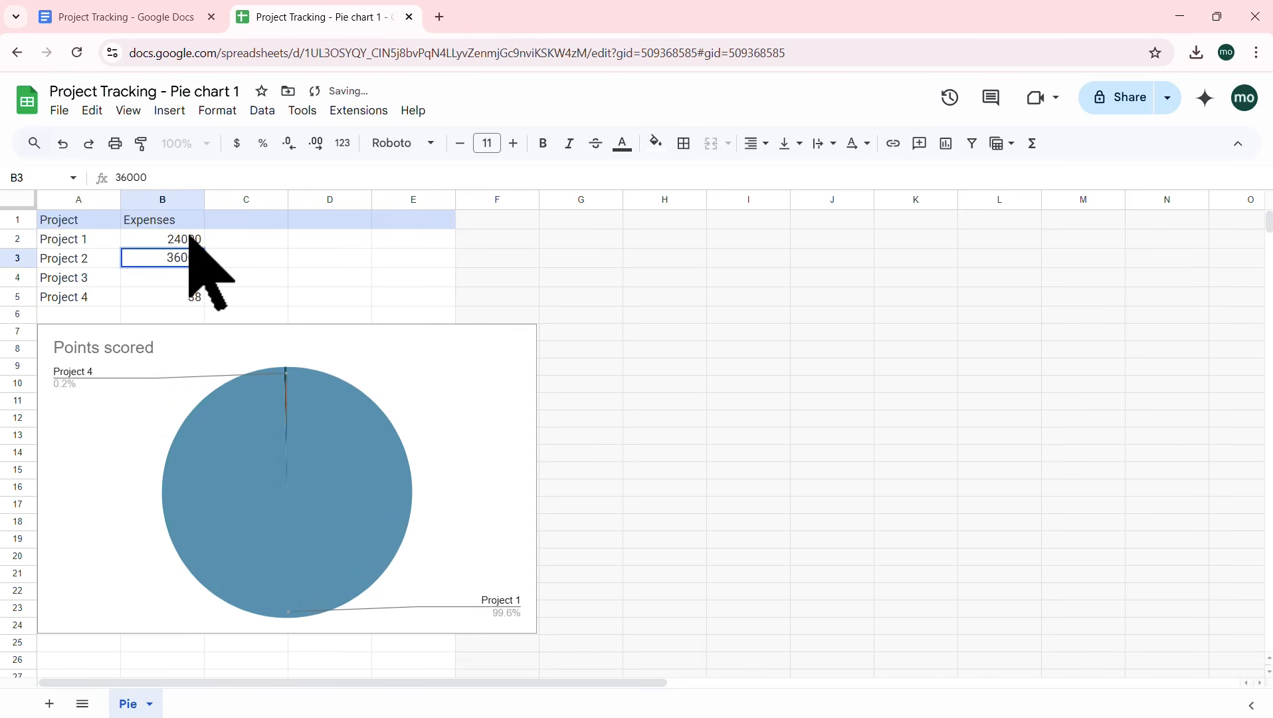
key("Return")
key("Return")
key("Return")
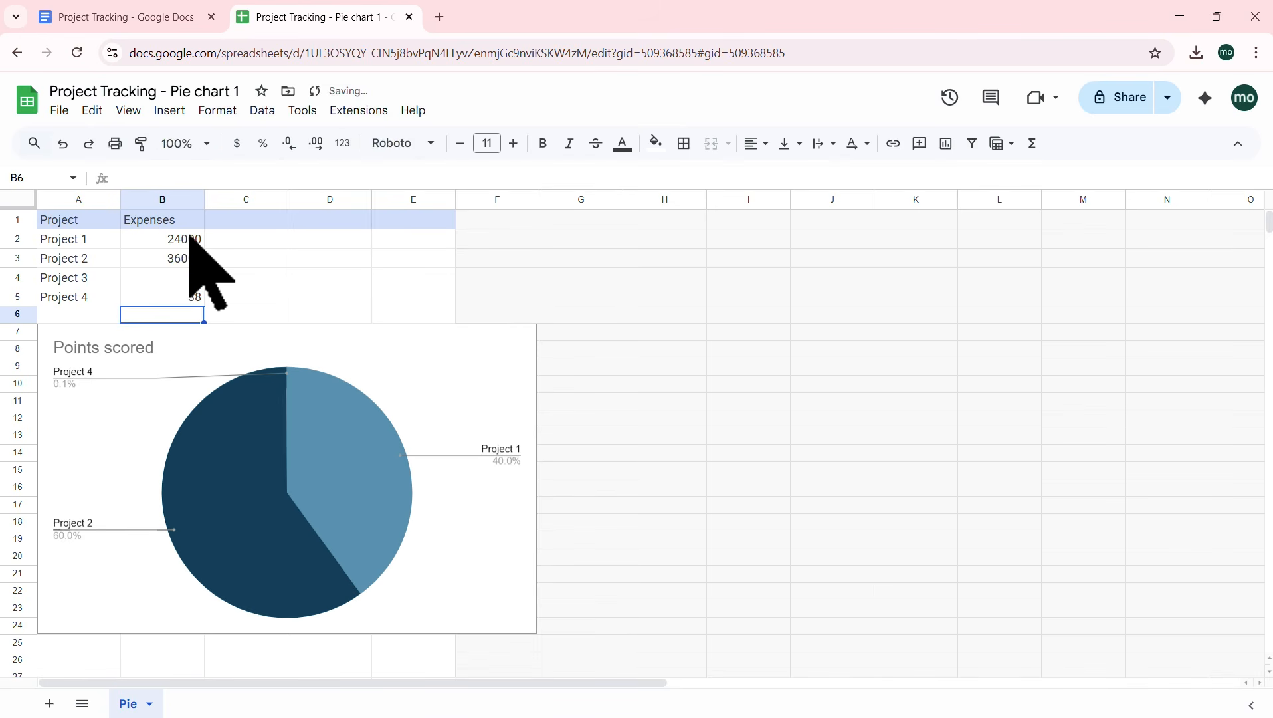
left_click(160, 278)
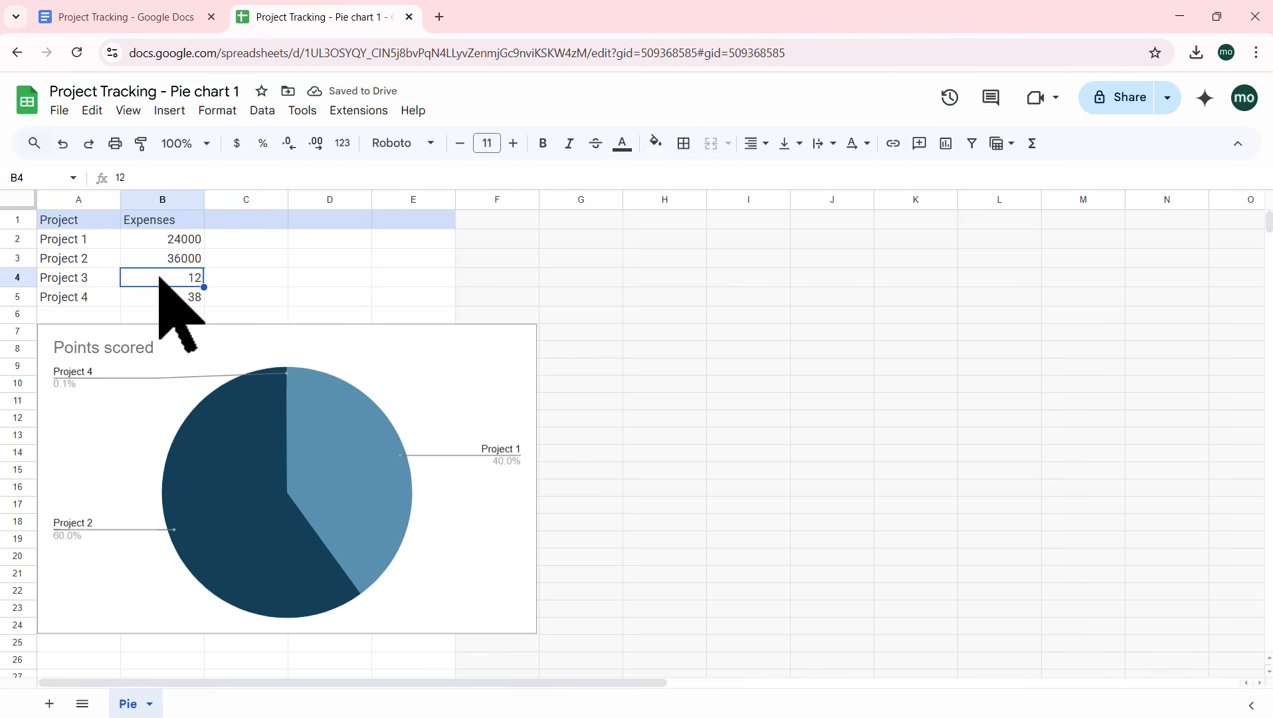
double_click(160, 278)
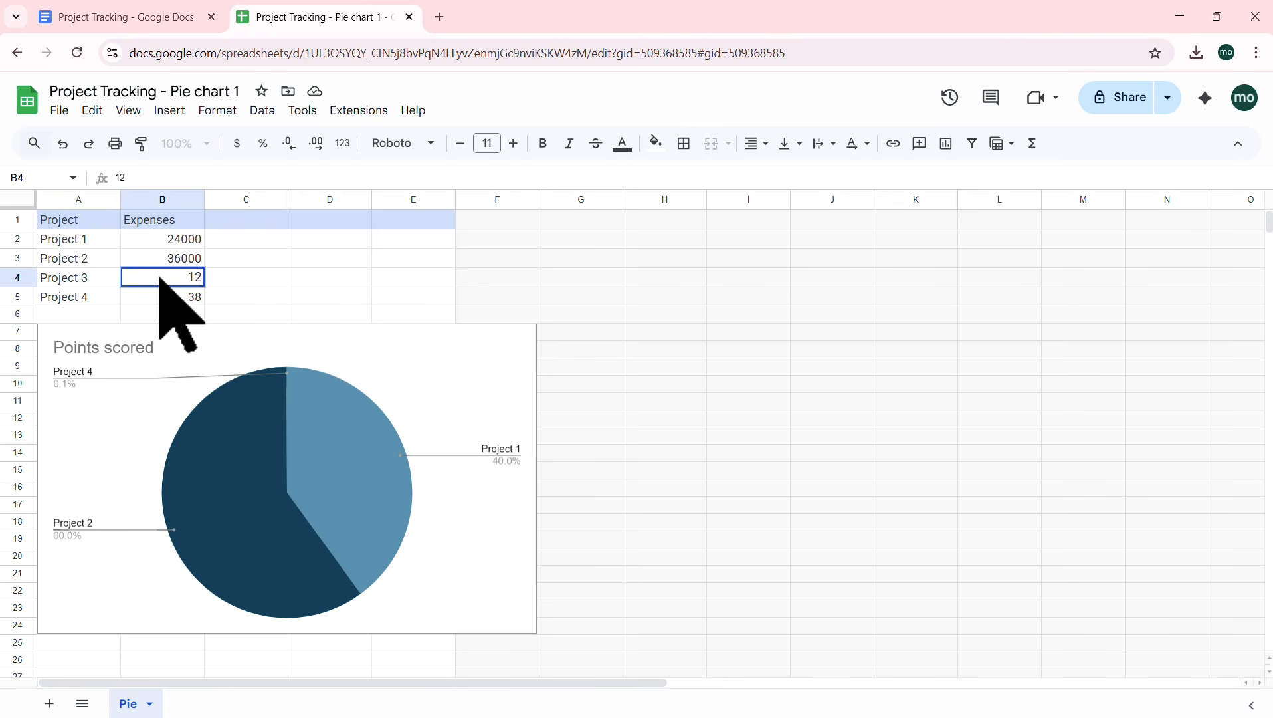
type("000")
key("Return")
type("3")
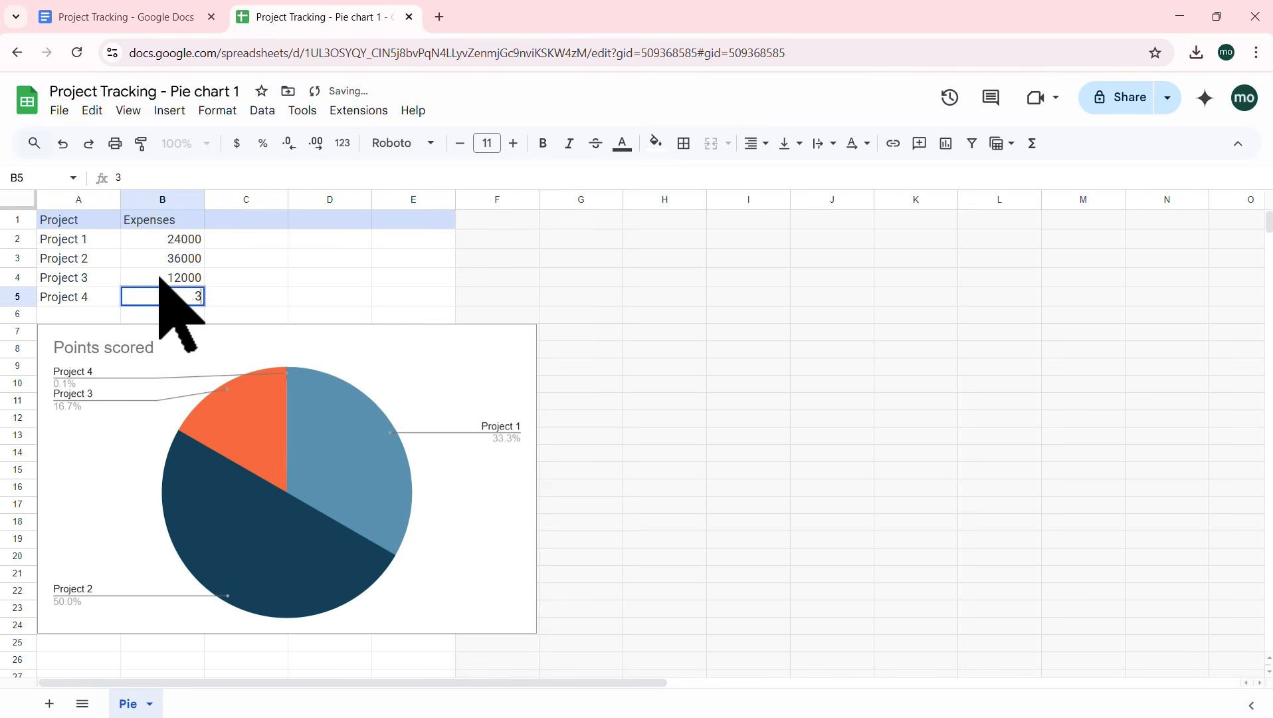
left_click(247, 260)
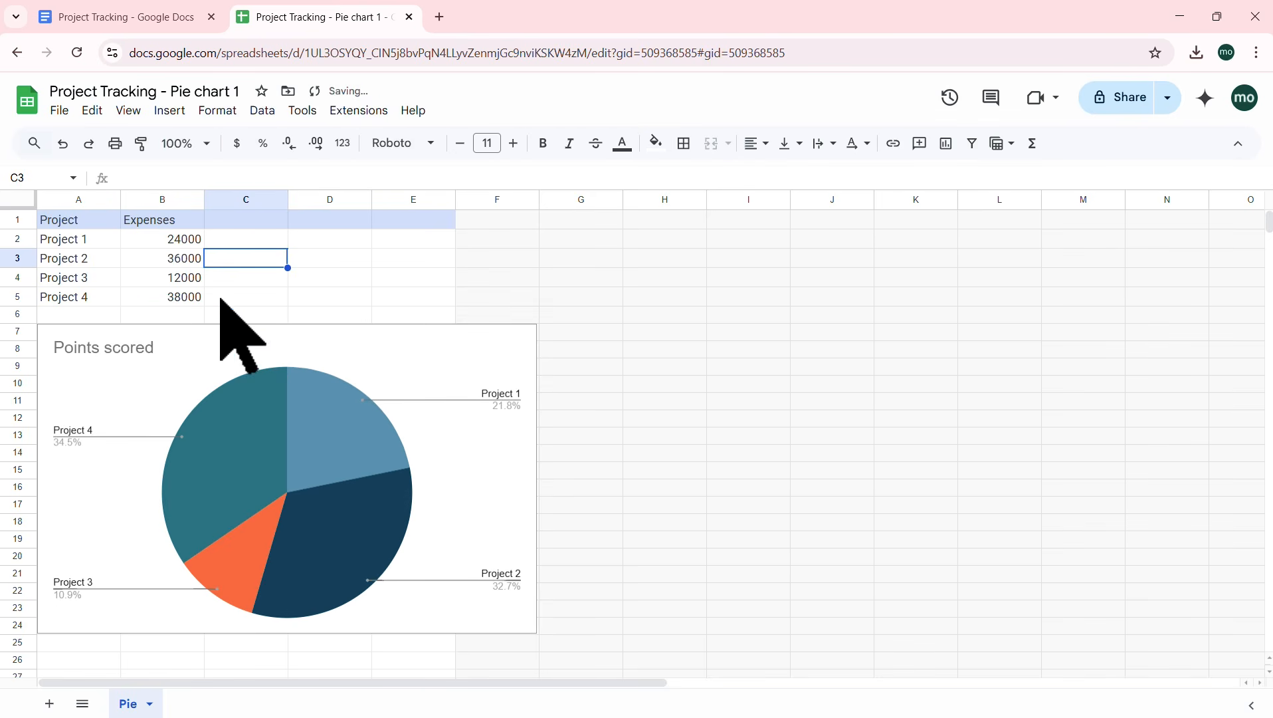
Step: Format the expense values in B2:B5 as currency and select the pie chart
left_click_drag(187, 241, 186, 298)
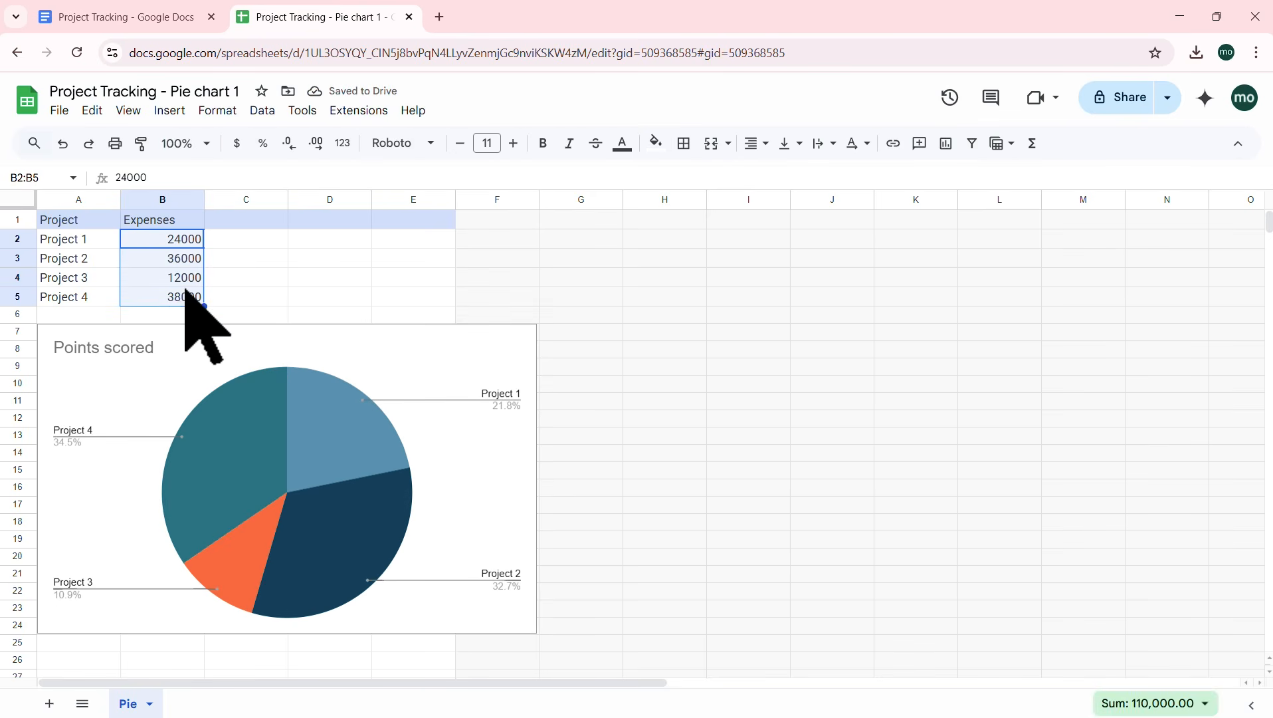
left_click(238, 144)
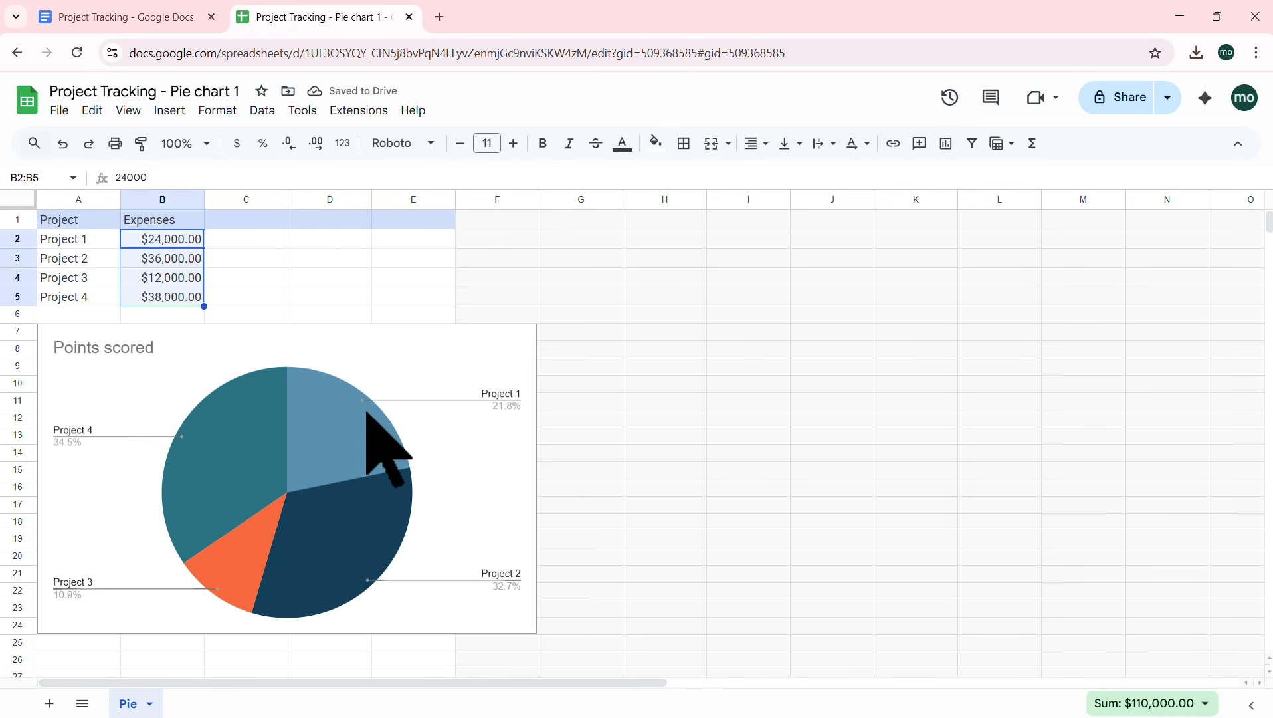
left_click(439, 341)
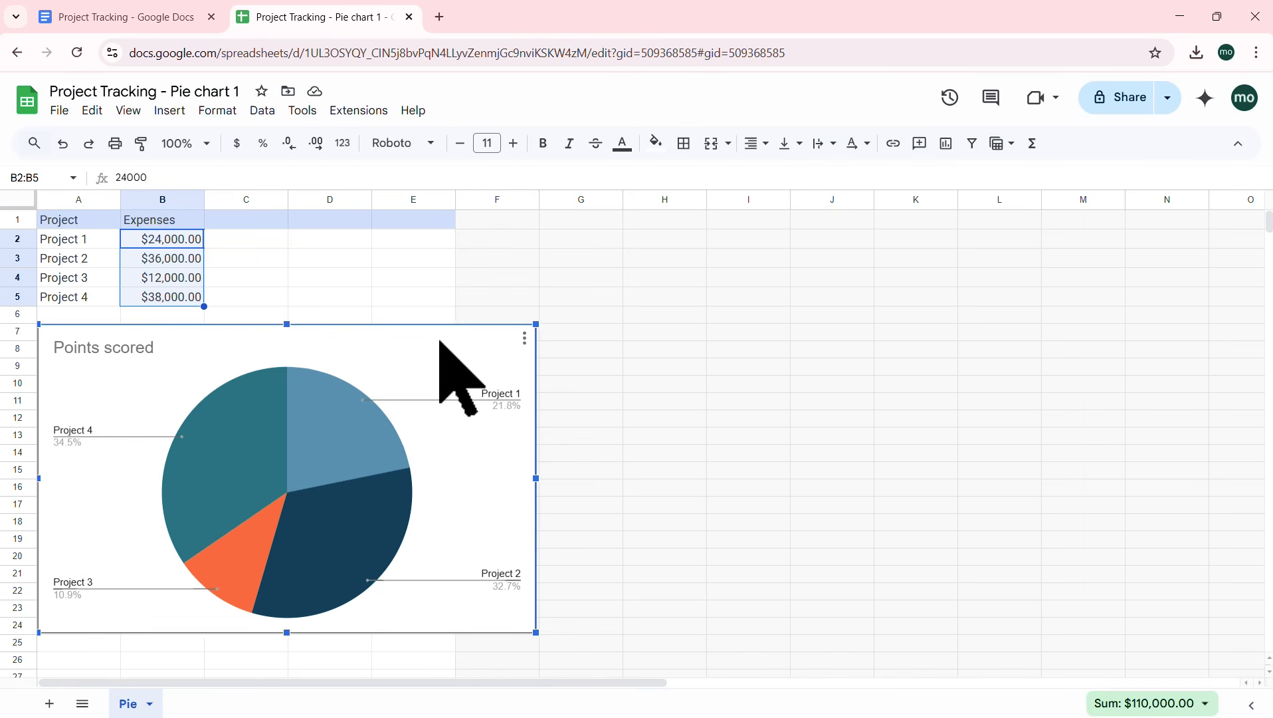
Step: Return to the Project Tracking document in Google Docs and update the linked pie chart from its source
left_click(163, 13)
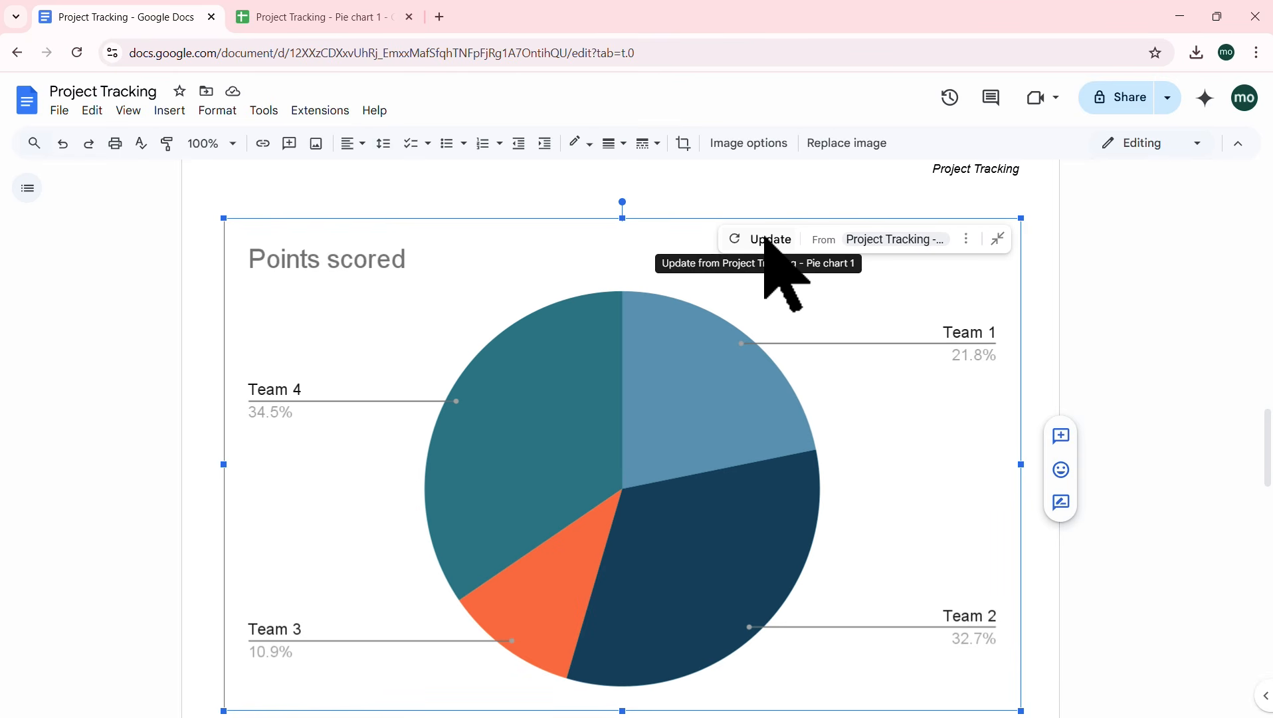
left_click(771, 241)
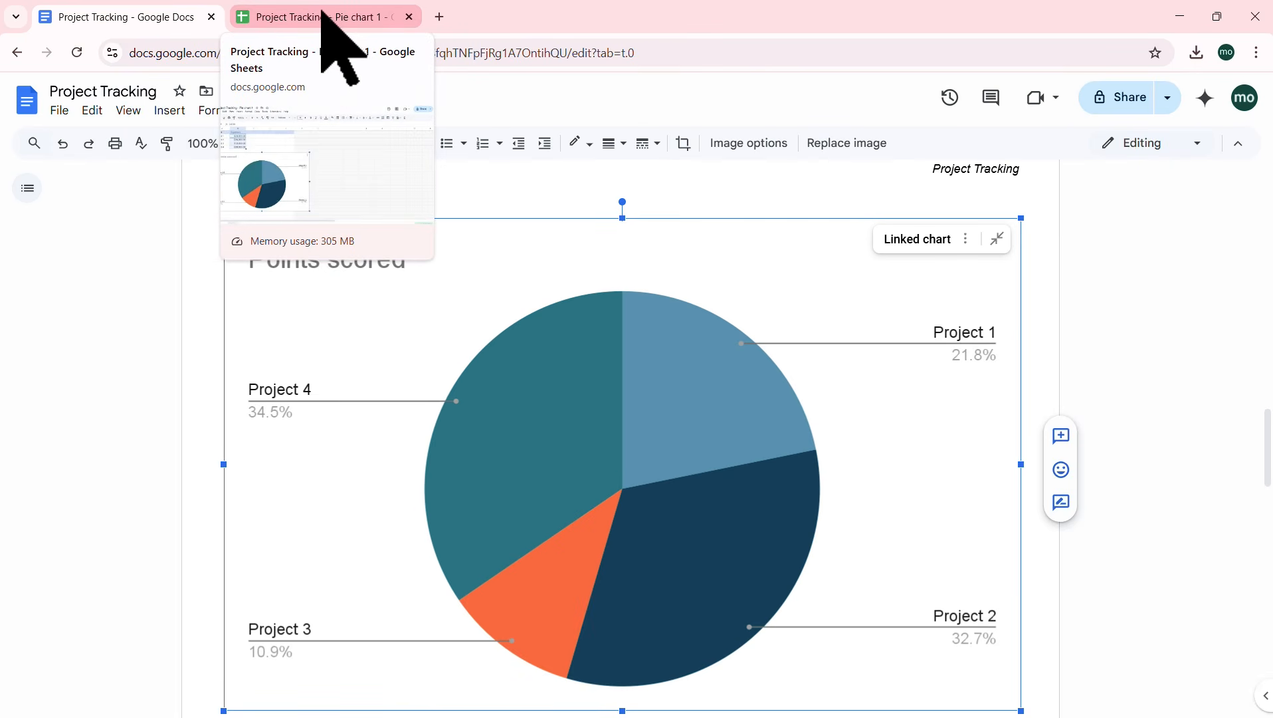
Step: Switch back to the pie chart's spreadsheet in Google Sheets and open the chart for editing
left_click(968, 241)
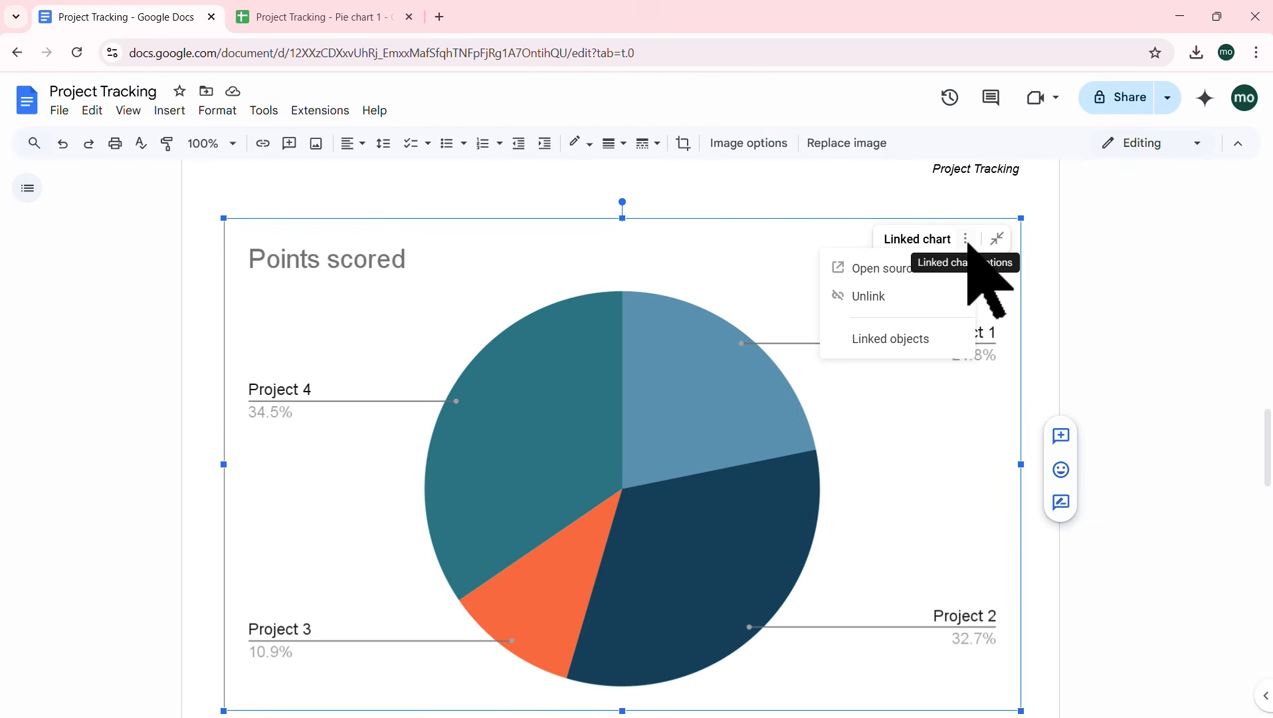
left_click(300, 10)
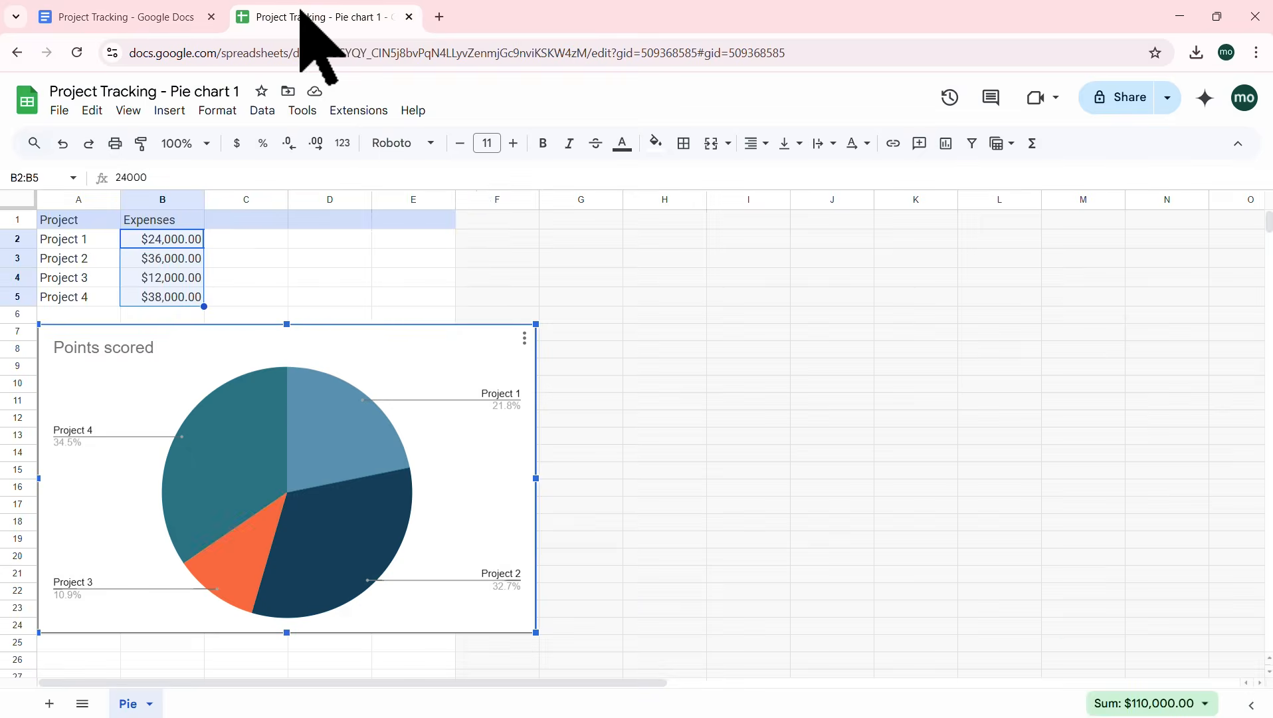
left_click(525, 337)
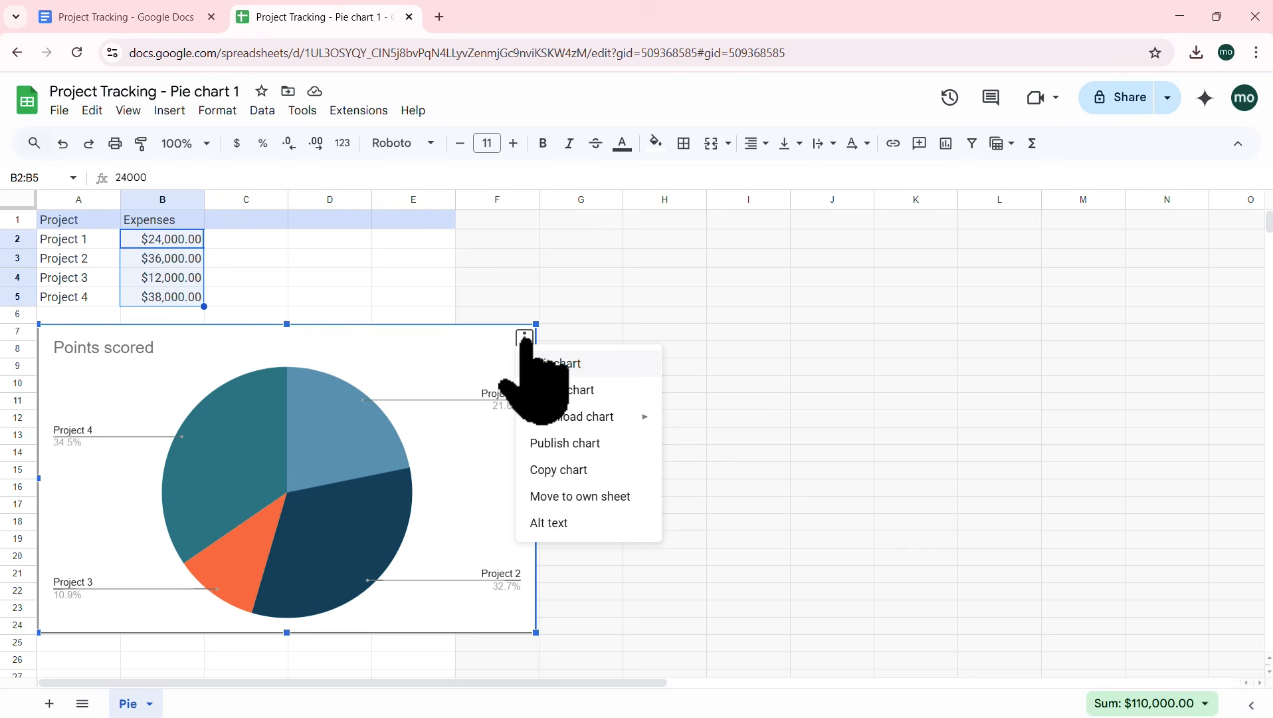
left_click(556, 364)
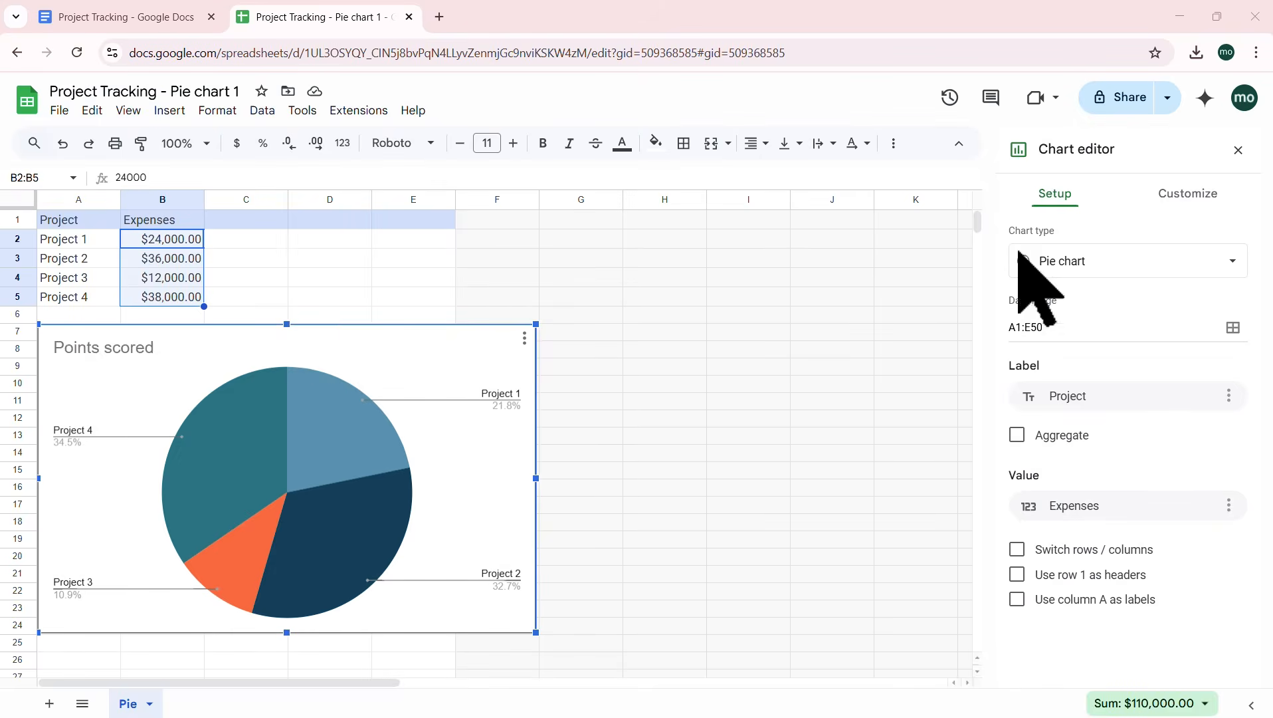
left_click(1223, 266)
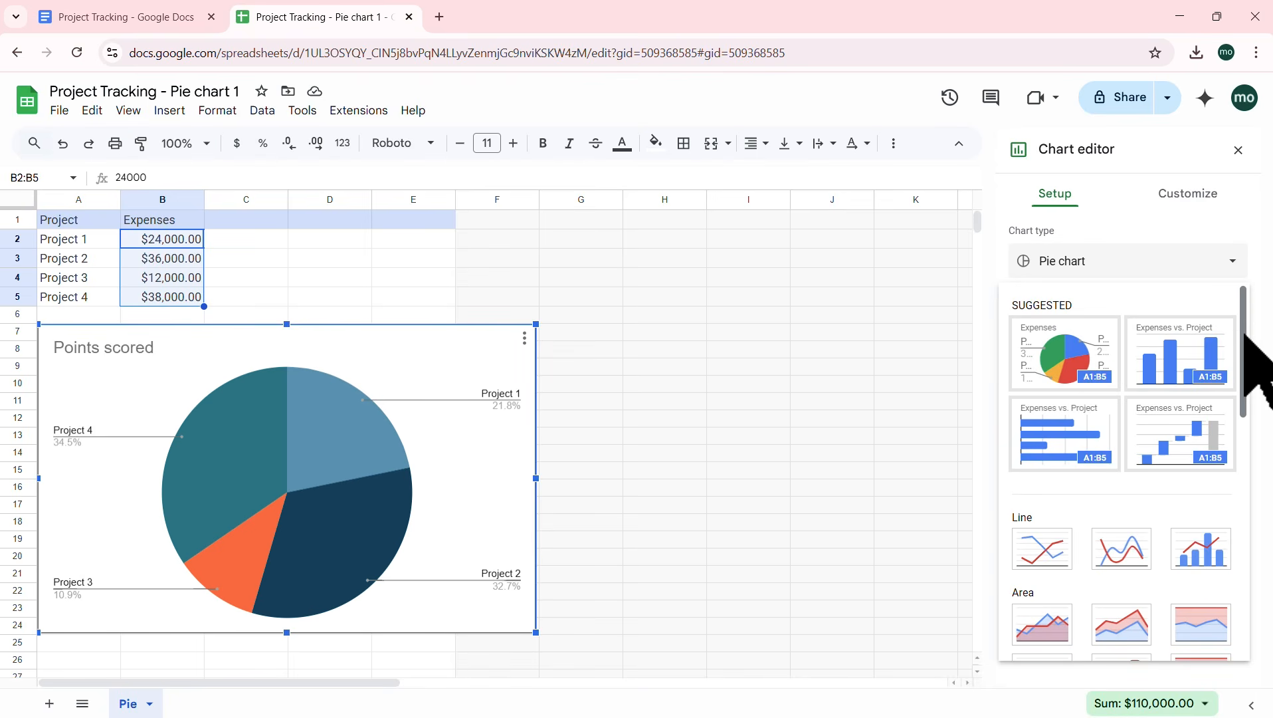
scroll(1246, 359, "down", 1)
left_click_drag(1245, 357, 1250, 586)
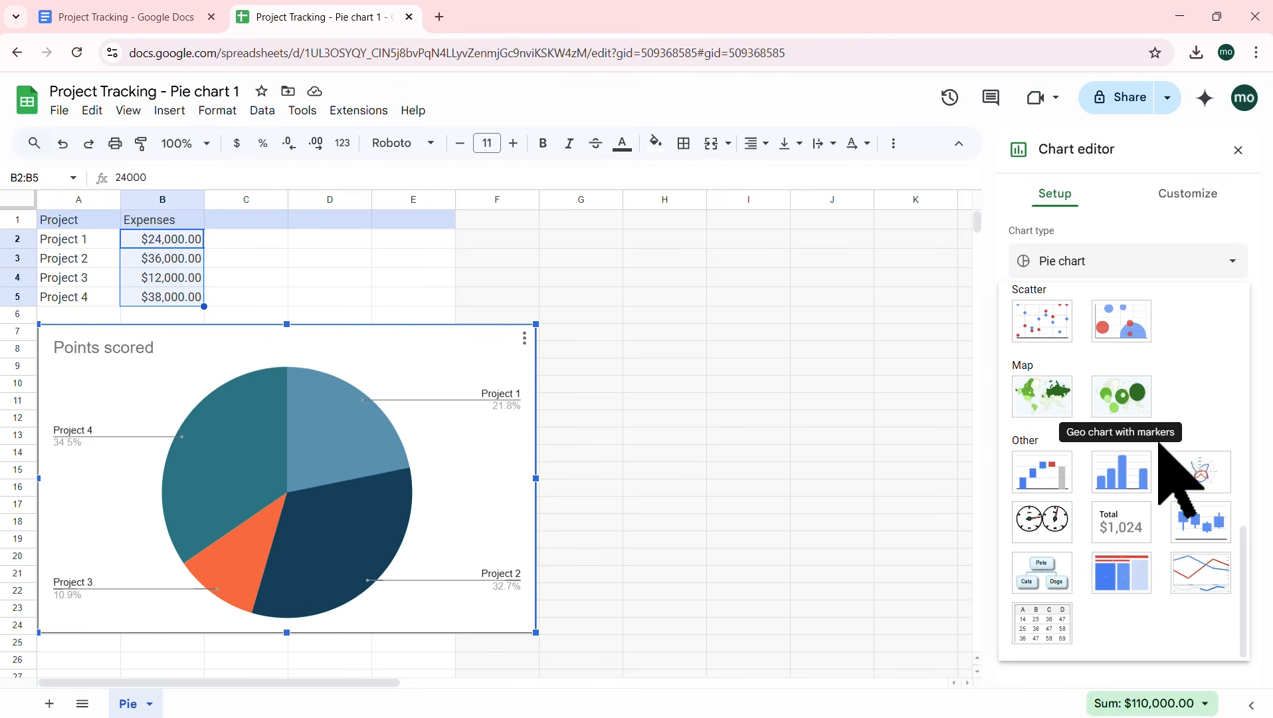
left_click(1120, 197)
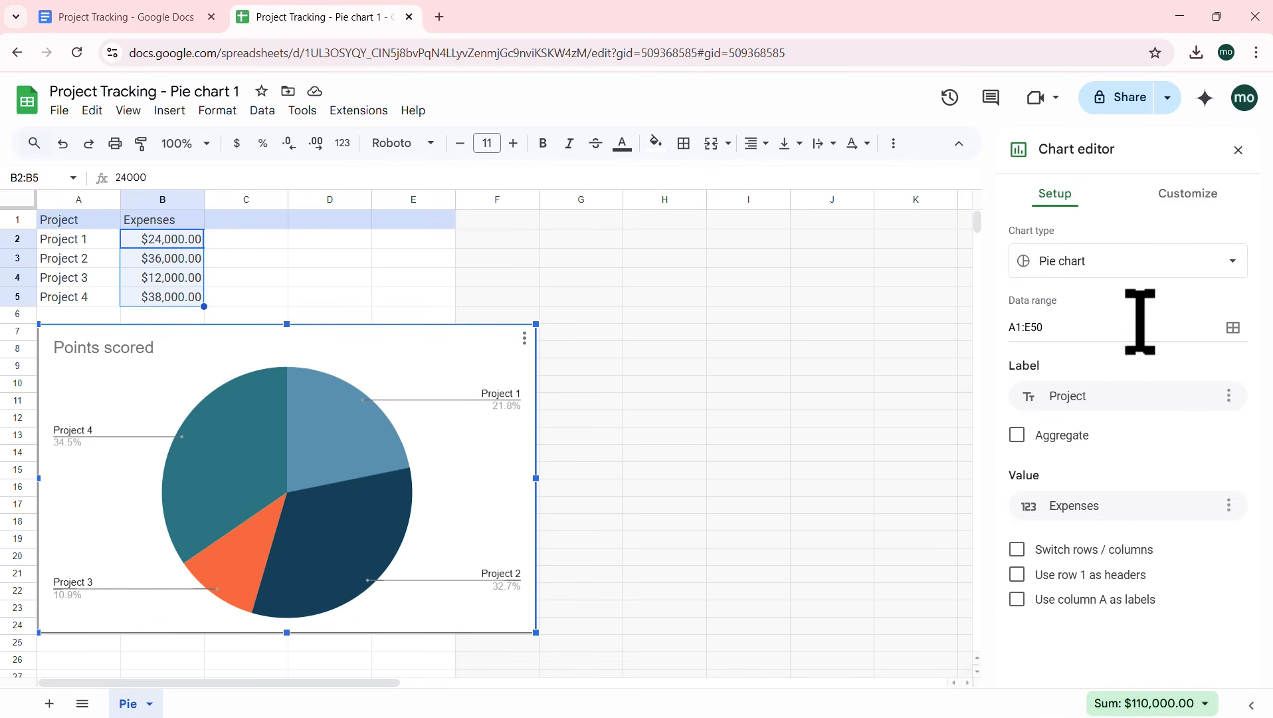
Step: Set the pie chart's background color to black in its chart style settings
left_click(1194, 194)
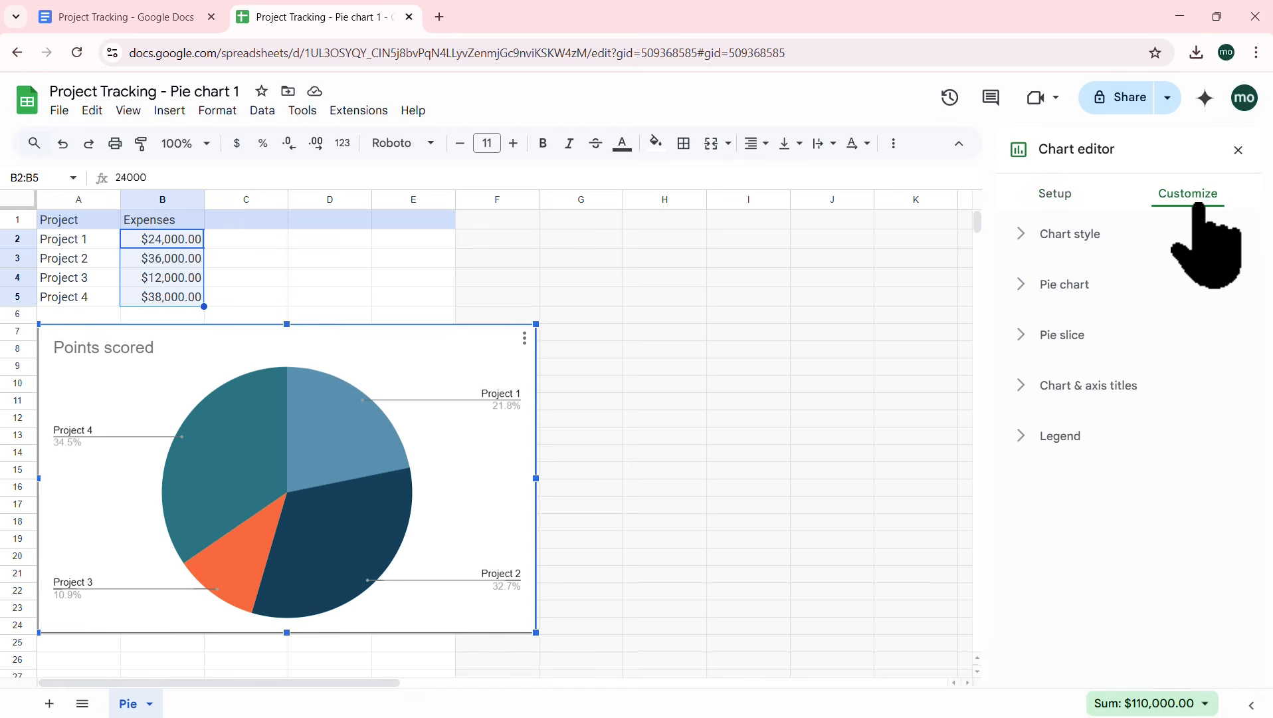
left_click(1016, 234)
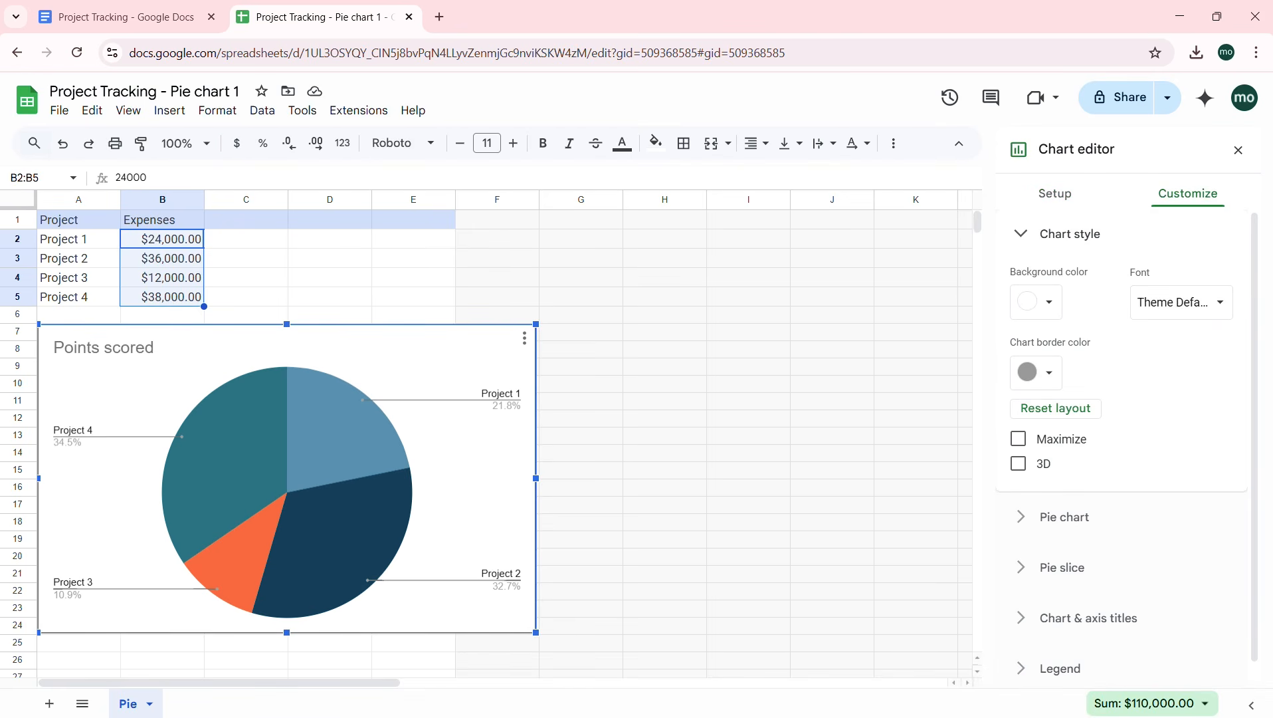
left_click(1051, 302)
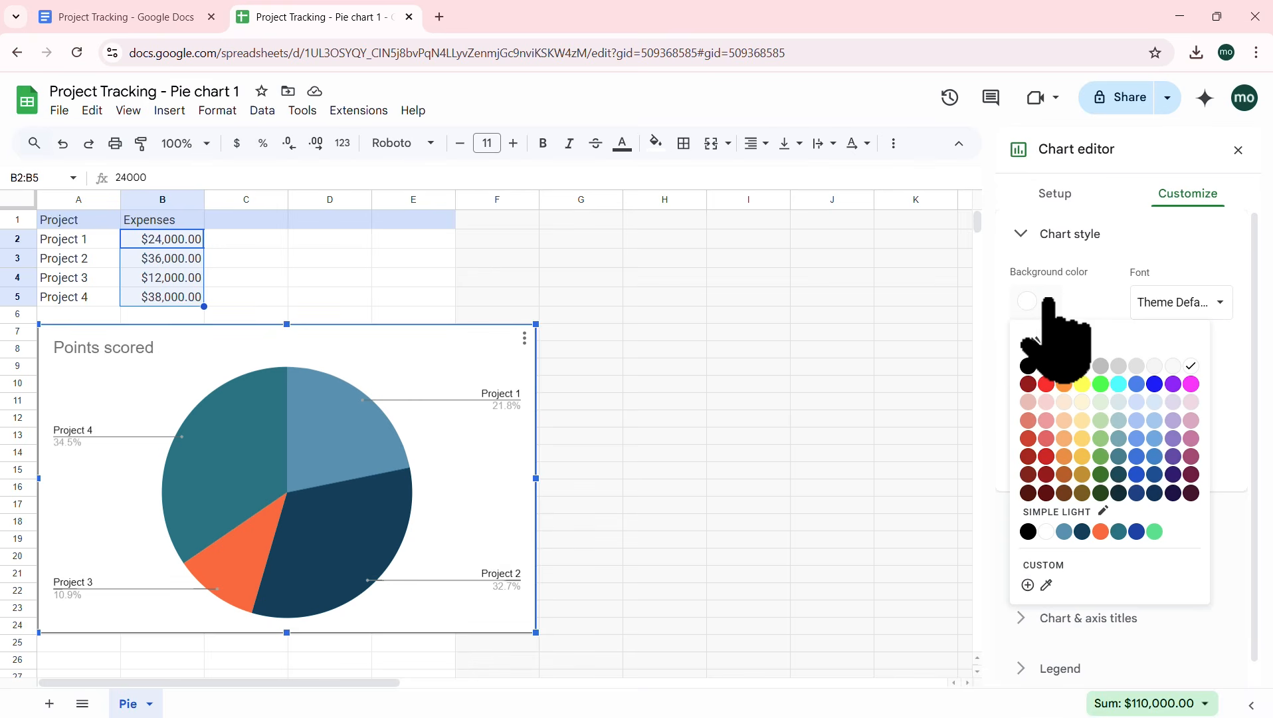
left_click(1029, 367)
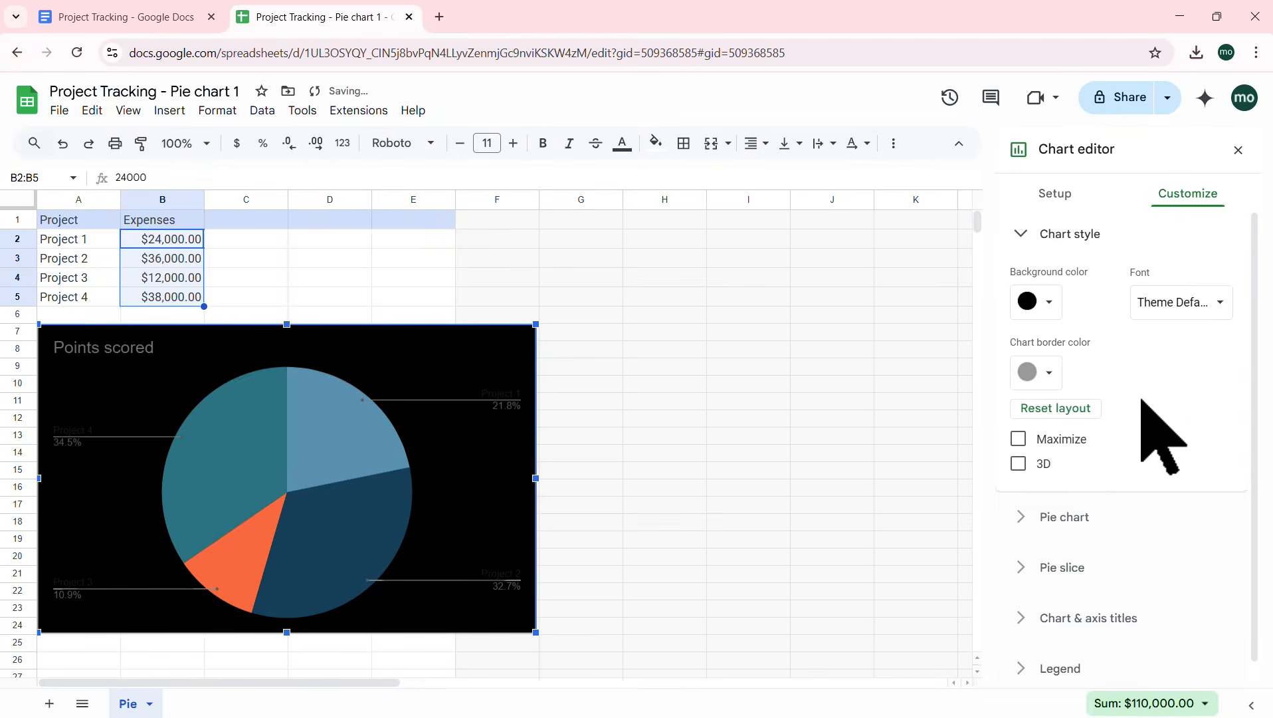
Step: Make the pie chart 3D and enlarge it to cover about columns A to H from row 2 to row 24
left_click(1019, 464)
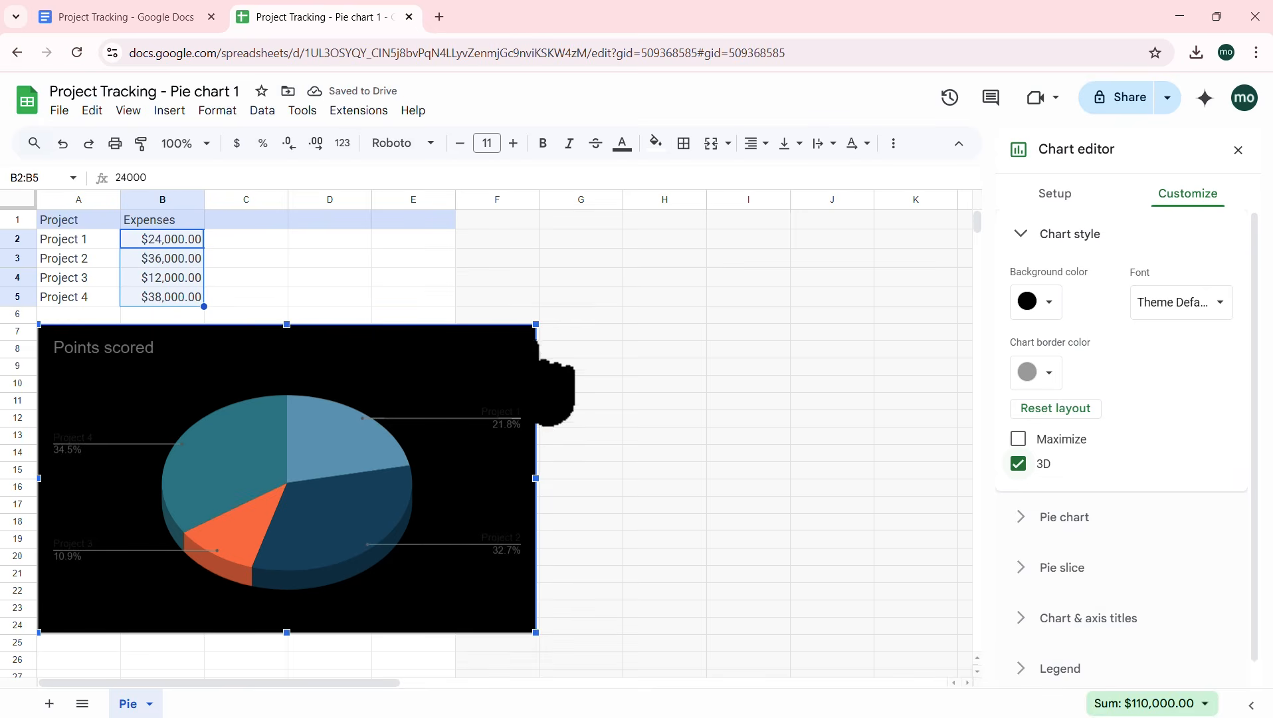
left_click_drag(535, 325, 686, 231)
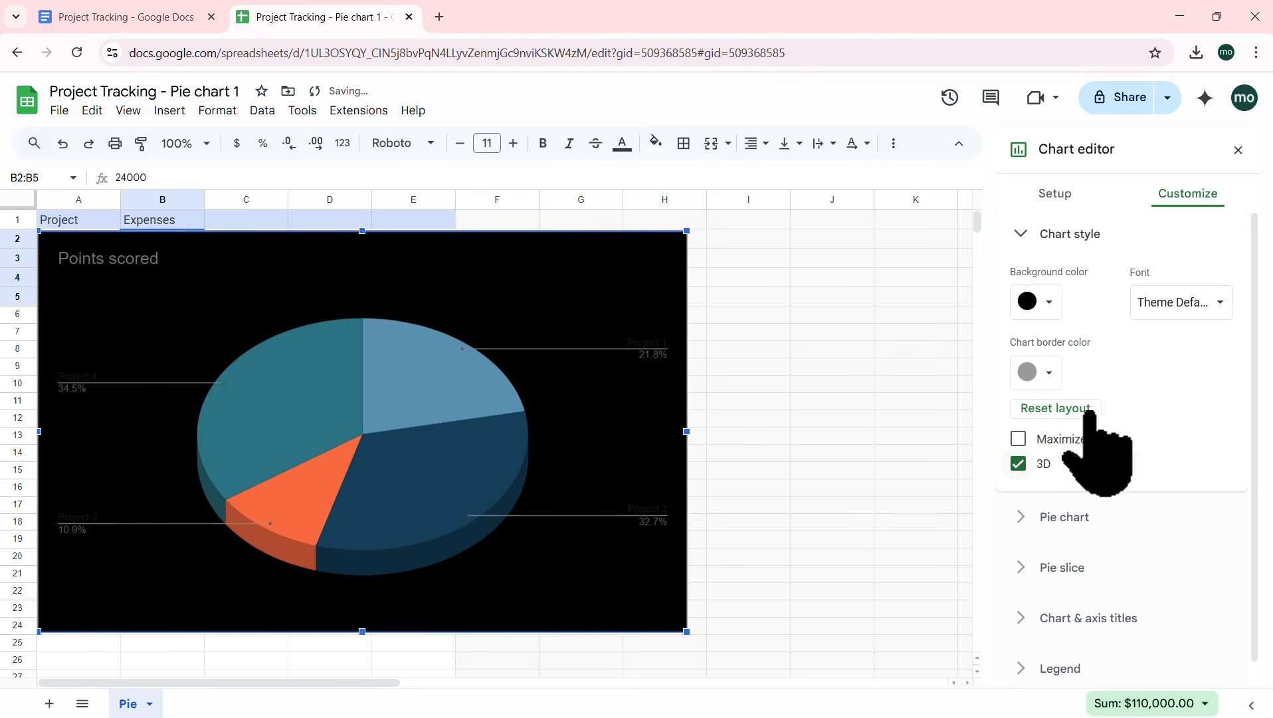
left_click(1021, 234)
Step: Give the pie chart a donut hole of 50%
left_click(1022, 285)
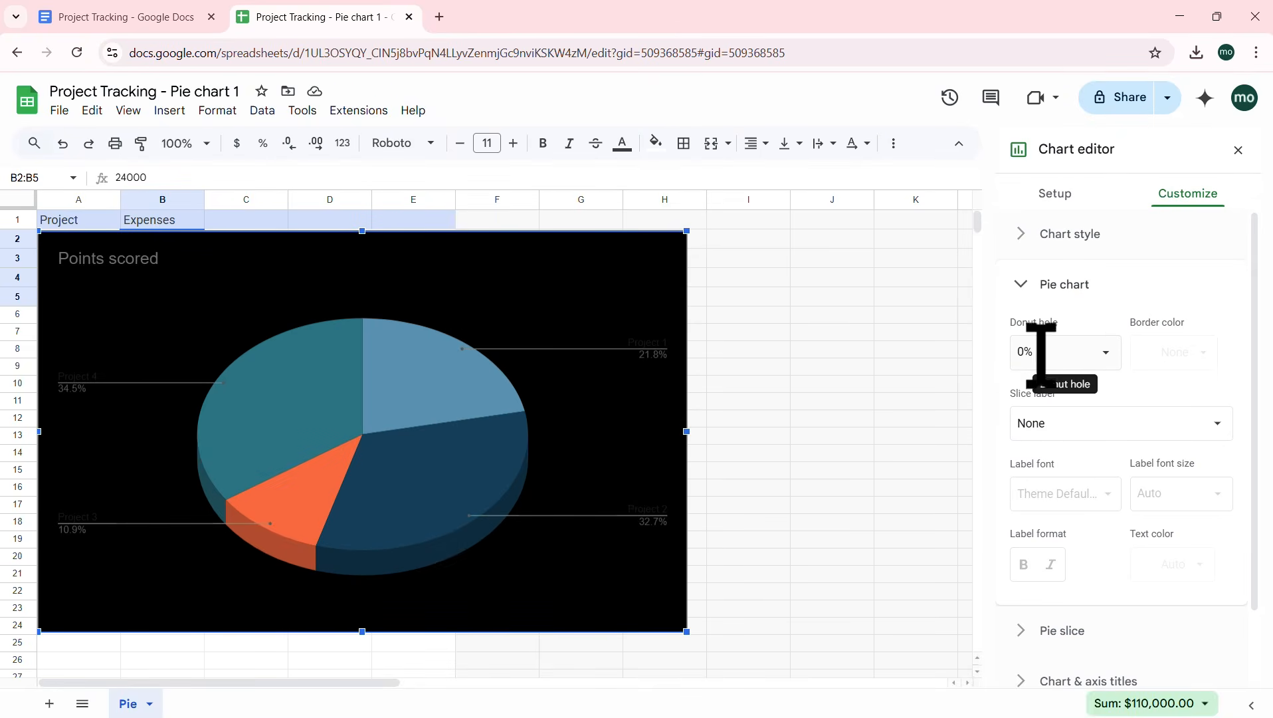
left_click(1107, 354)
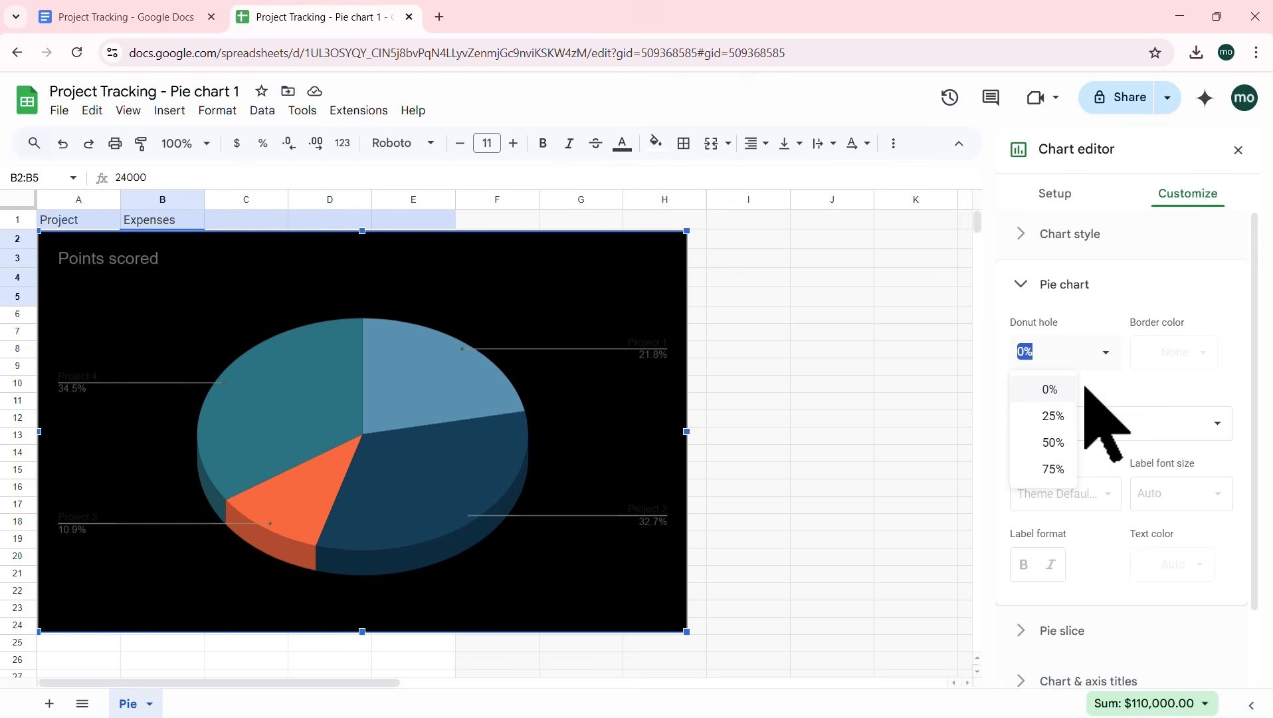
left_click(1050, 416)
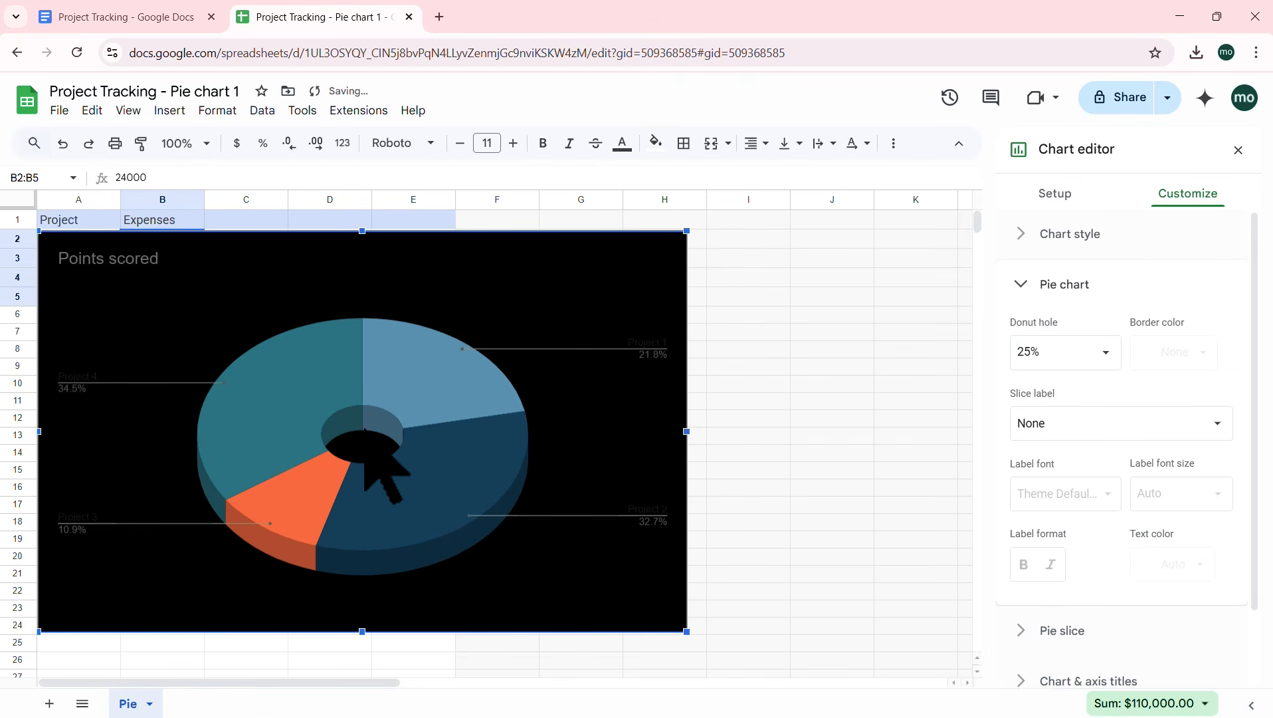
left_click(1103, 353)
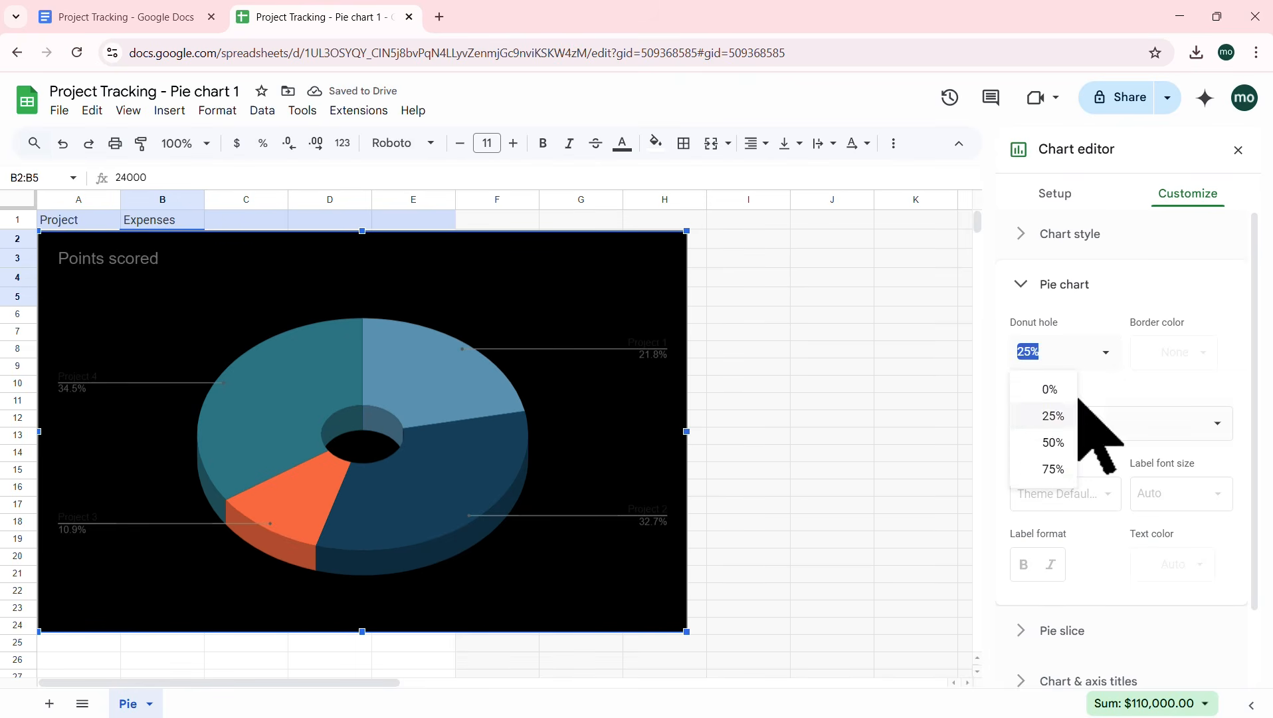
left_click(1056, 442)
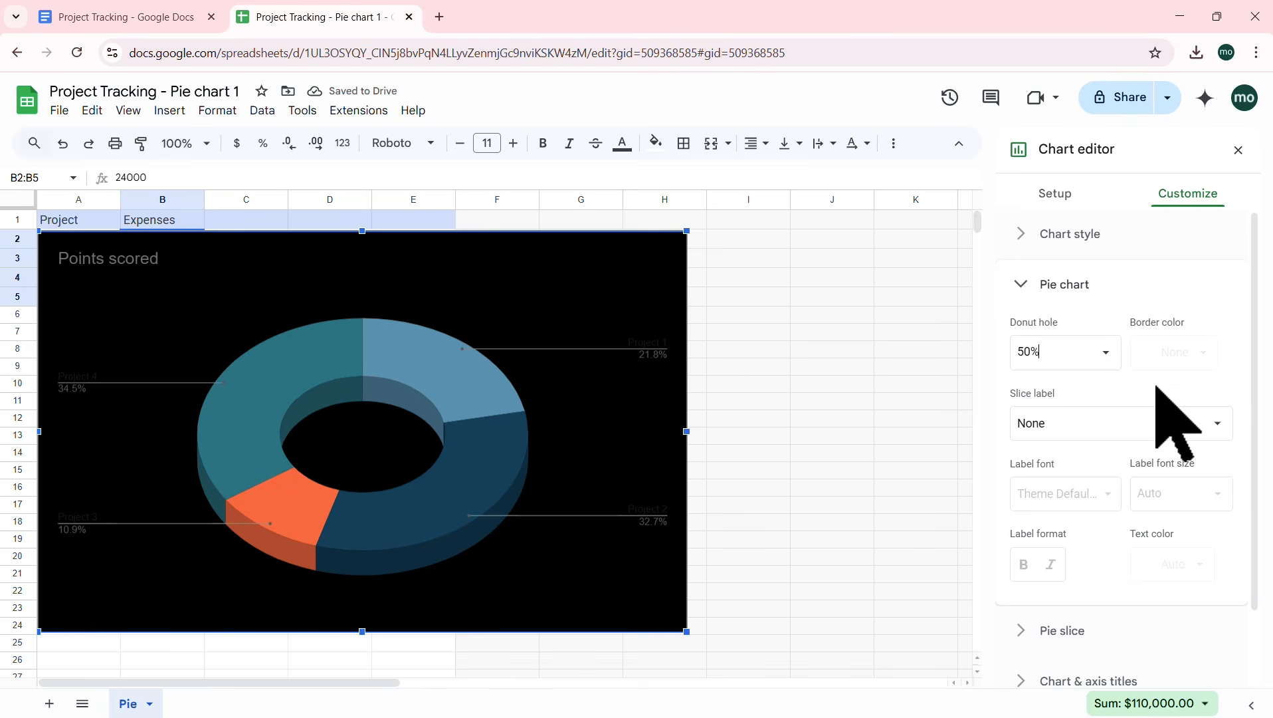
Step: Try the Label, Value and Percentage options for the chart's slice labels
left_click(1219, 429)
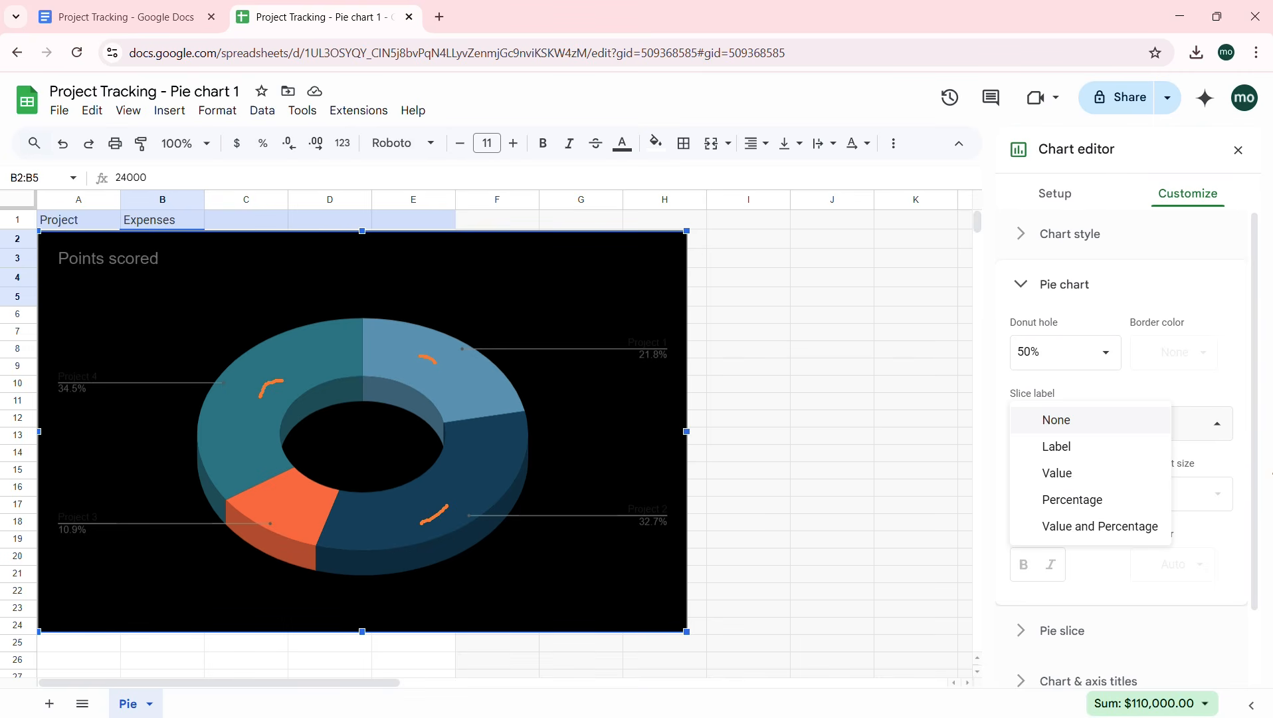
key("Escape")
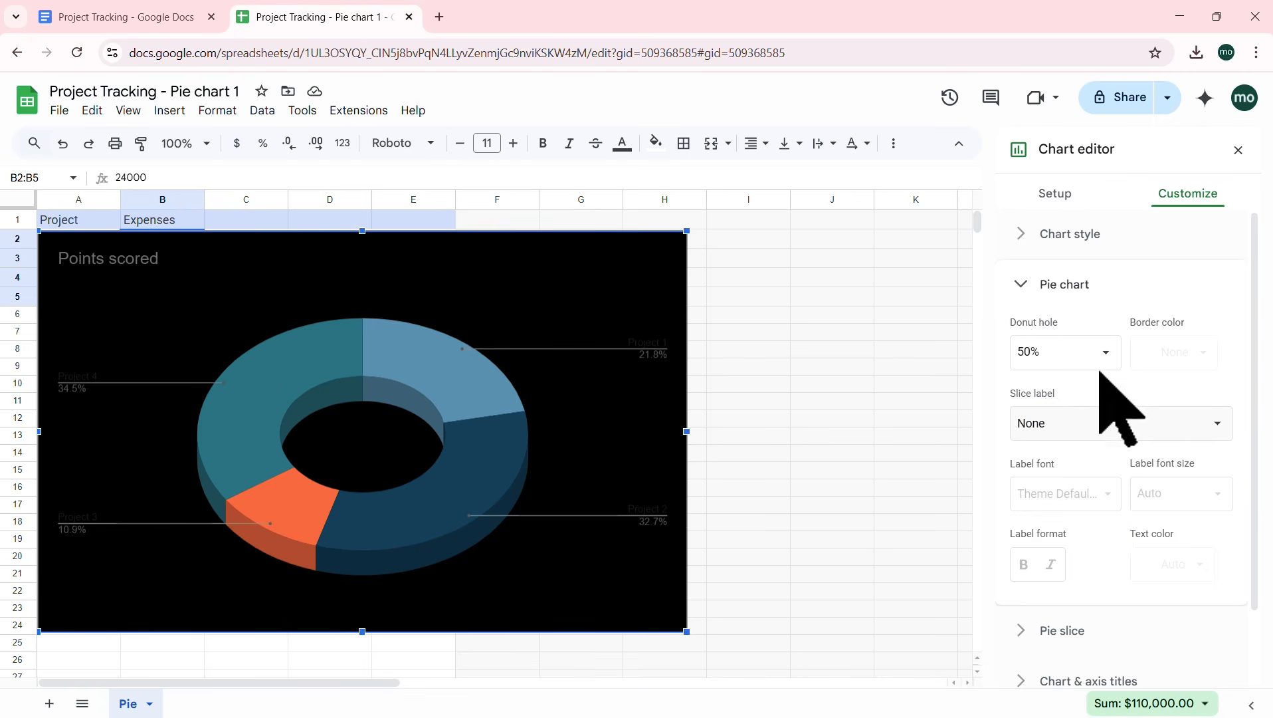
left_click(1086, 425)
left_click(1058, 445)
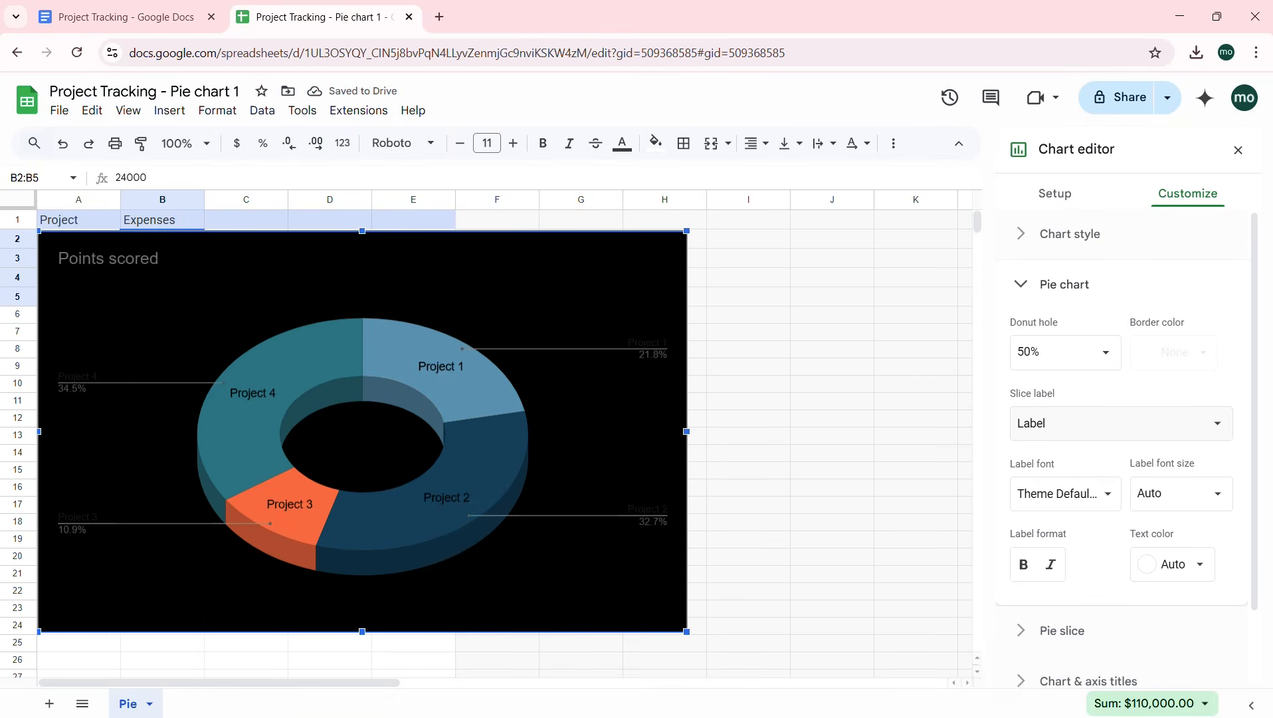
left_click(1170, 428)
left_click(1057, 446)
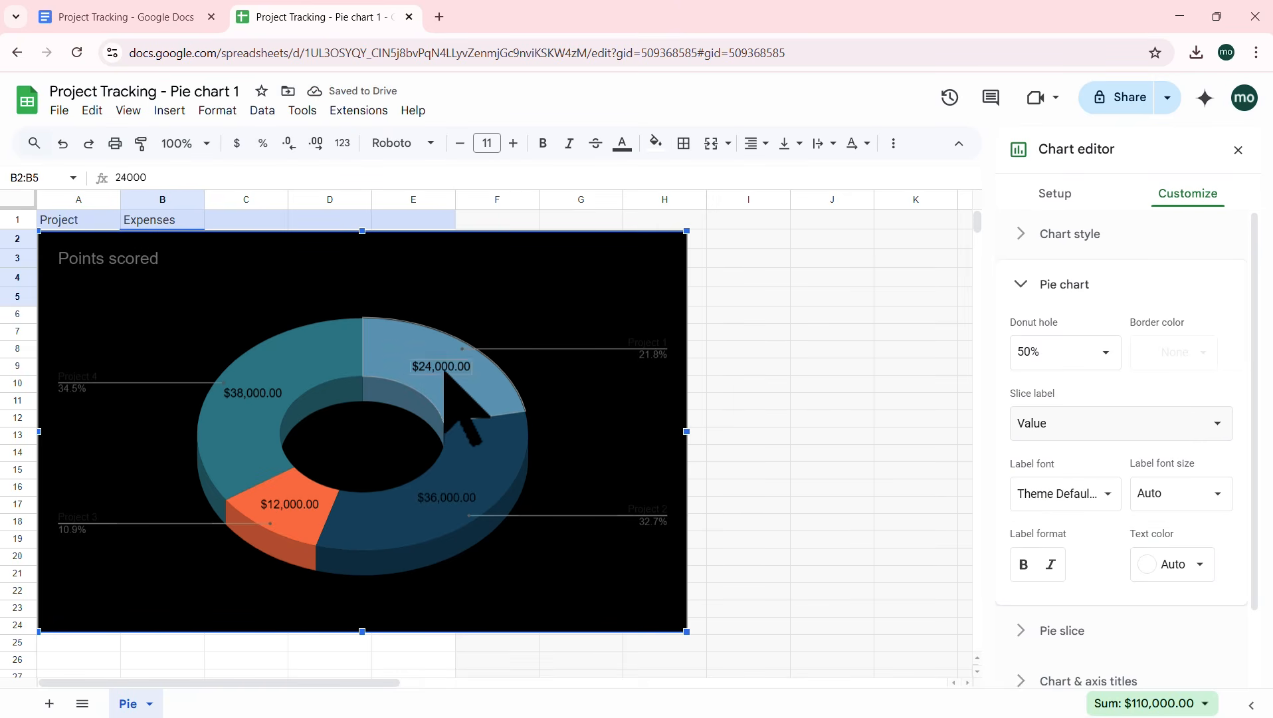
left_click(1105, 428)
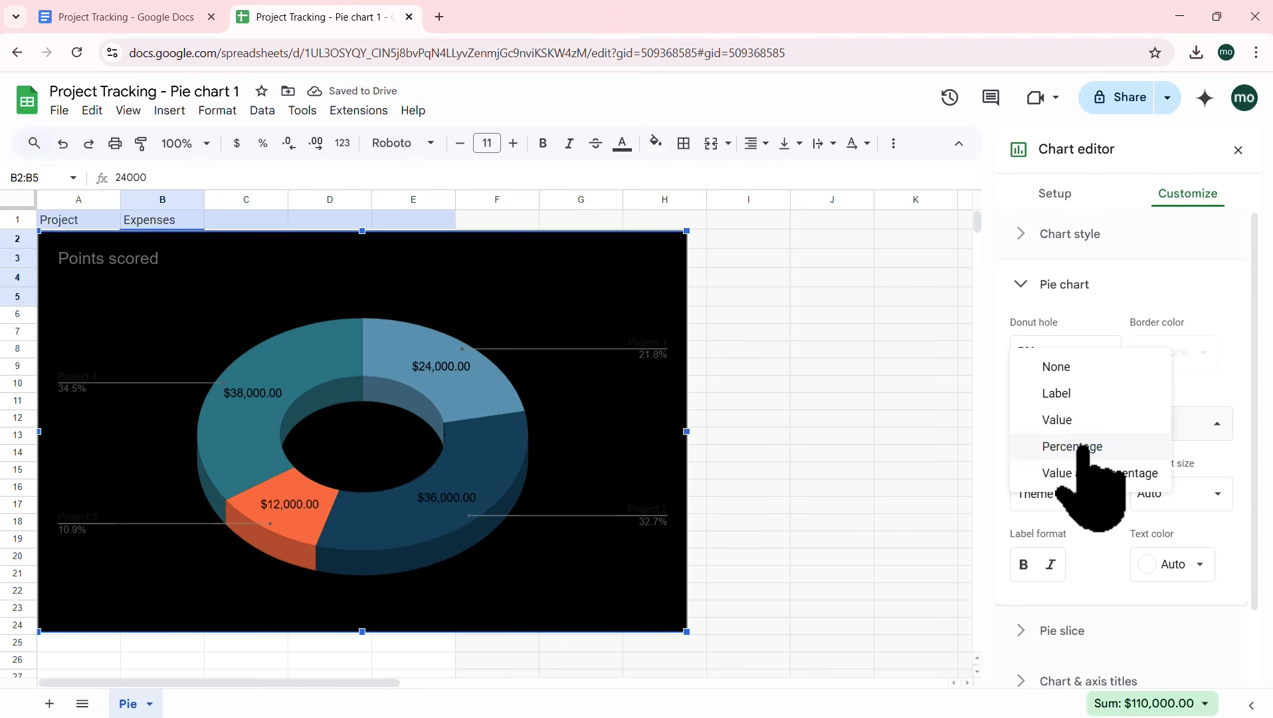
left_click(1082, 451)
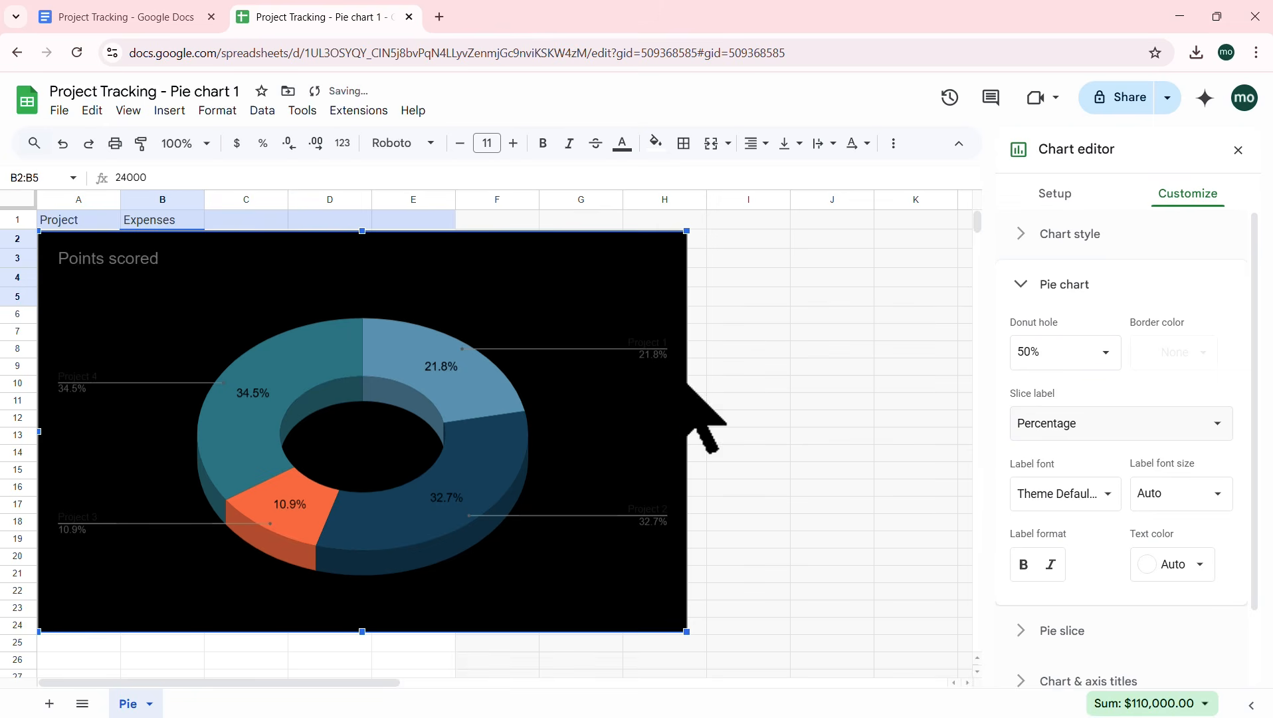
Step: Set the slice labels to Value and format their text as white, italic and bold
left_click(1062, 429)
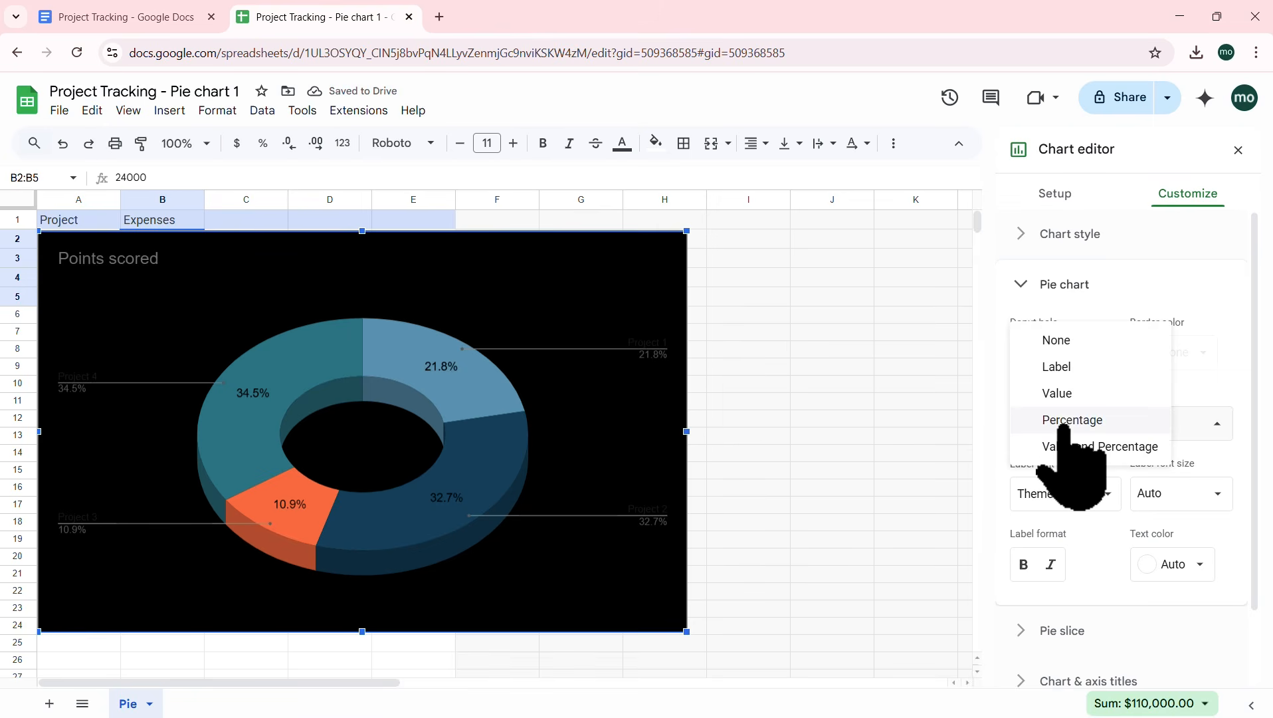
left_click(1075, 394)
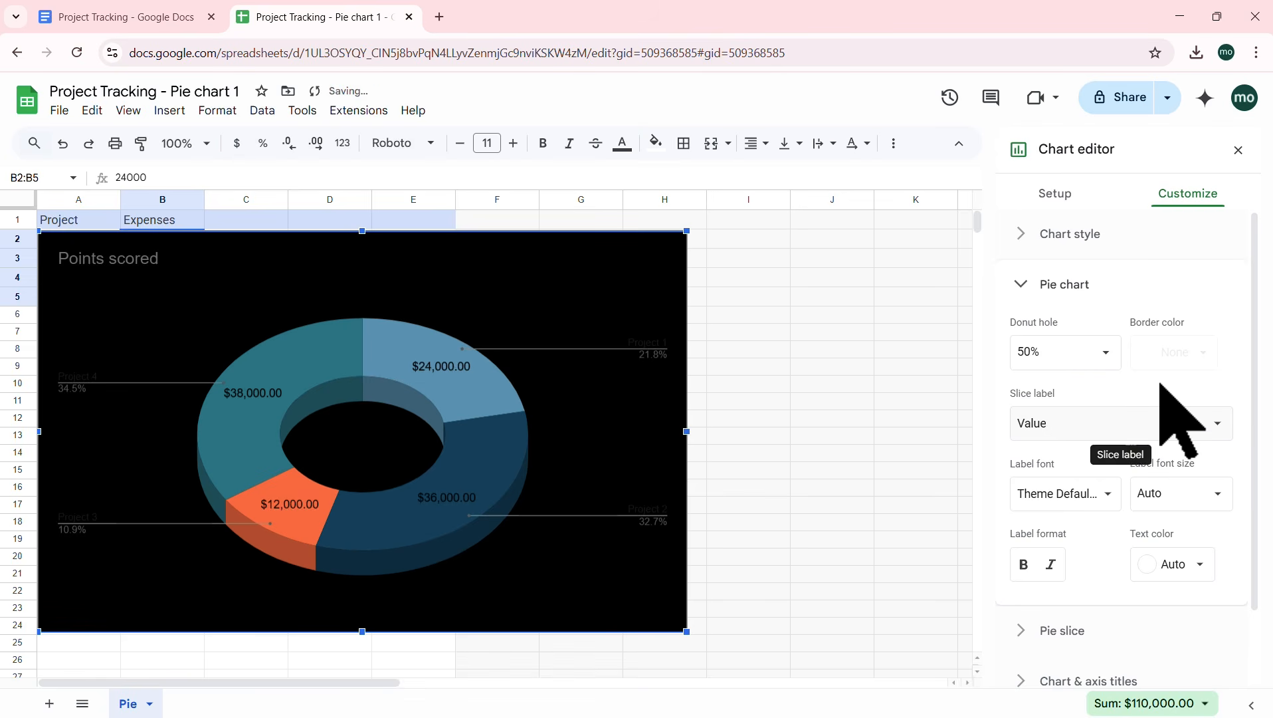
scroll(1175, 419, "down", 1)
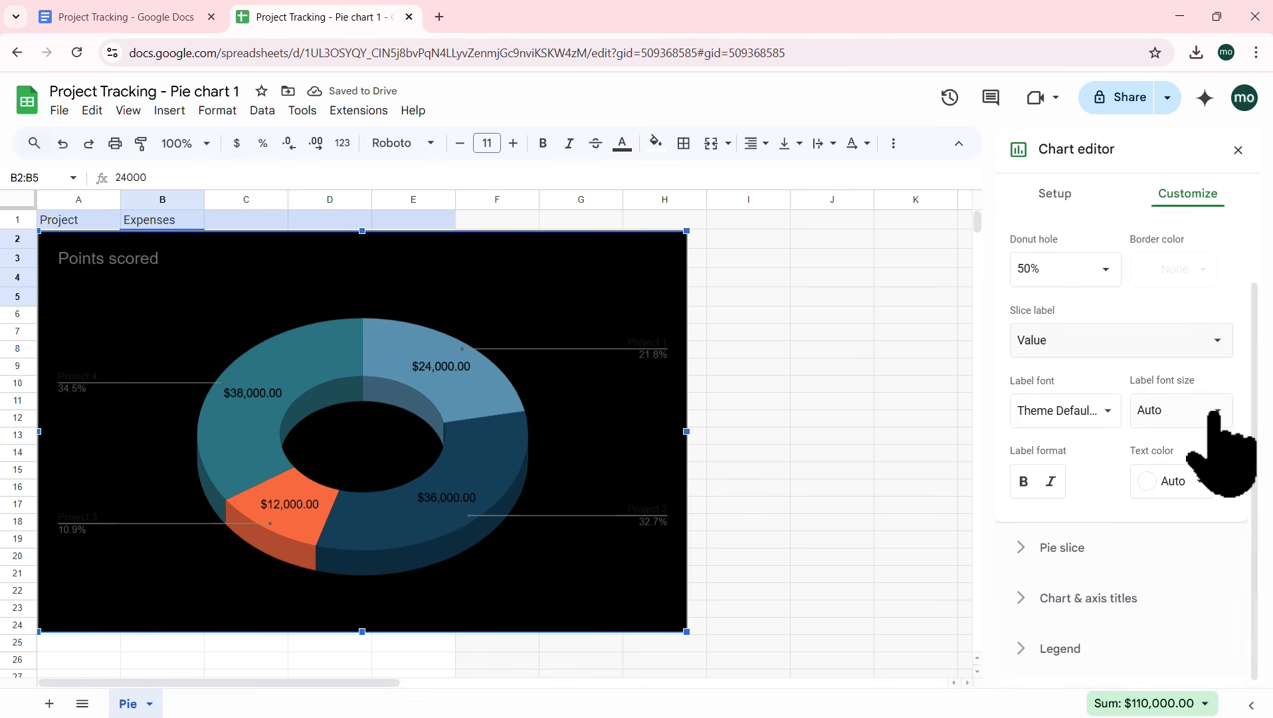
left_click(1201, 477)
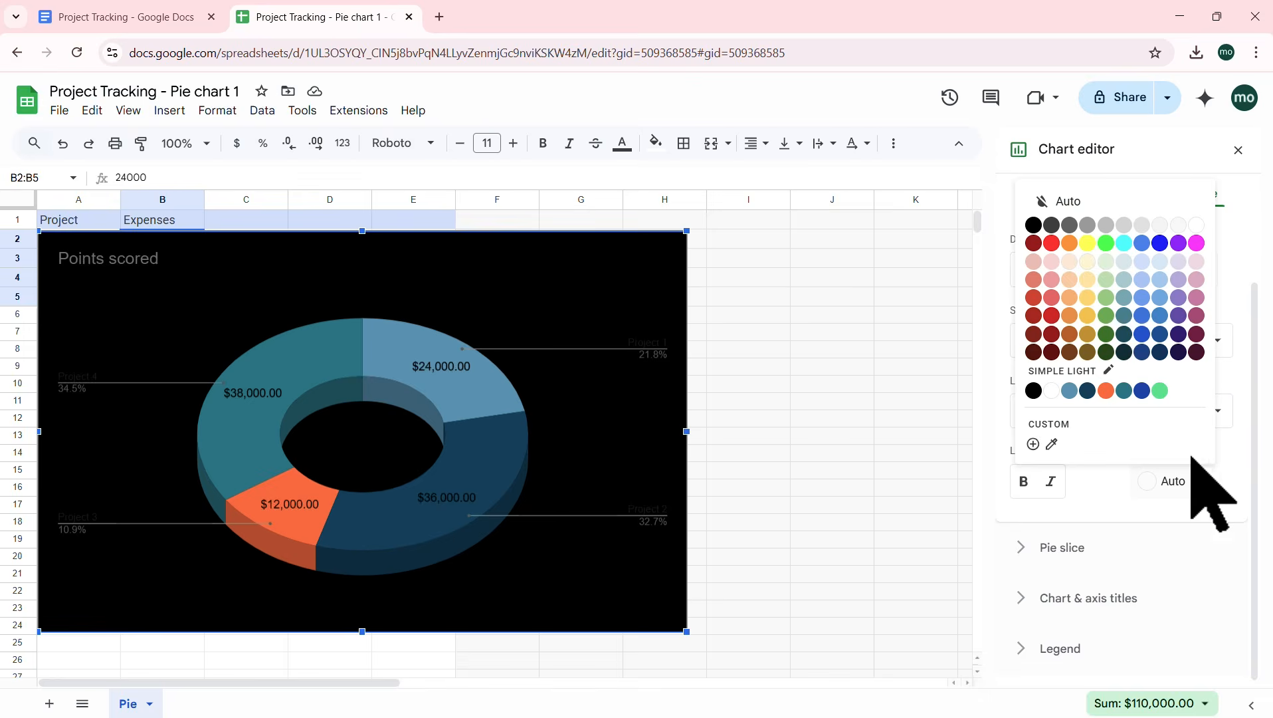
left_click(1197, 225)
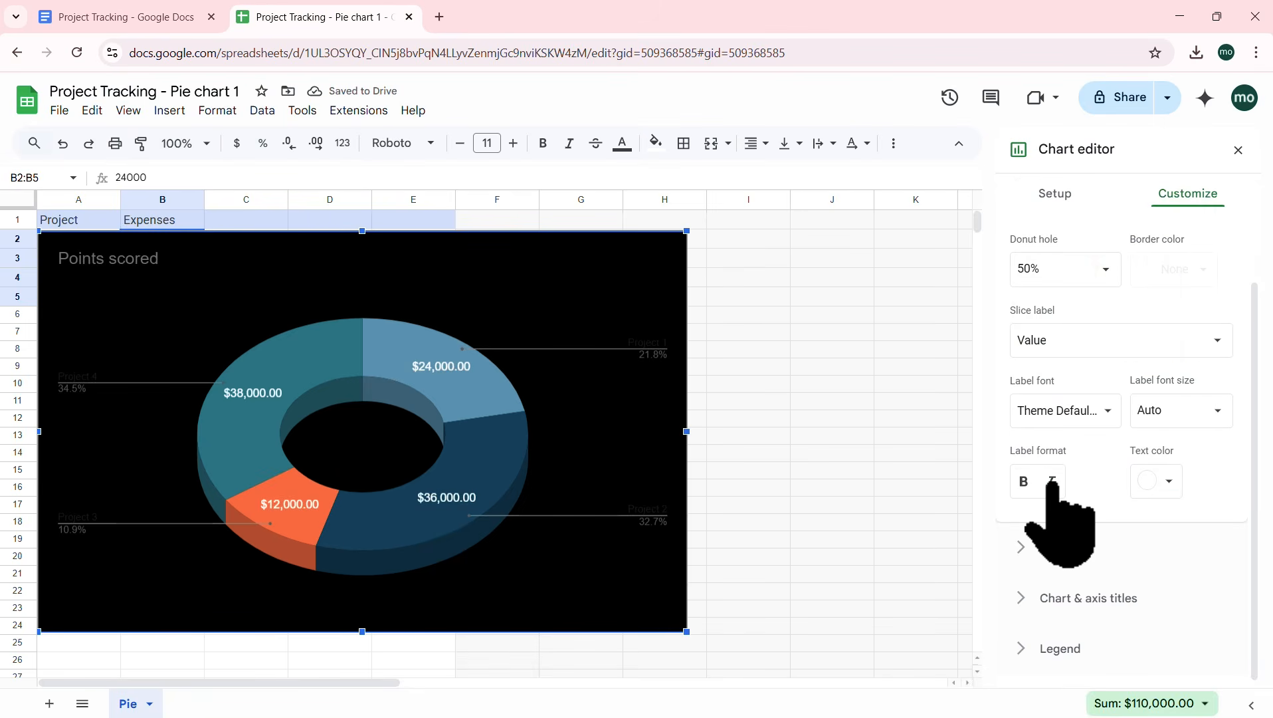
left_click(1052, 483)
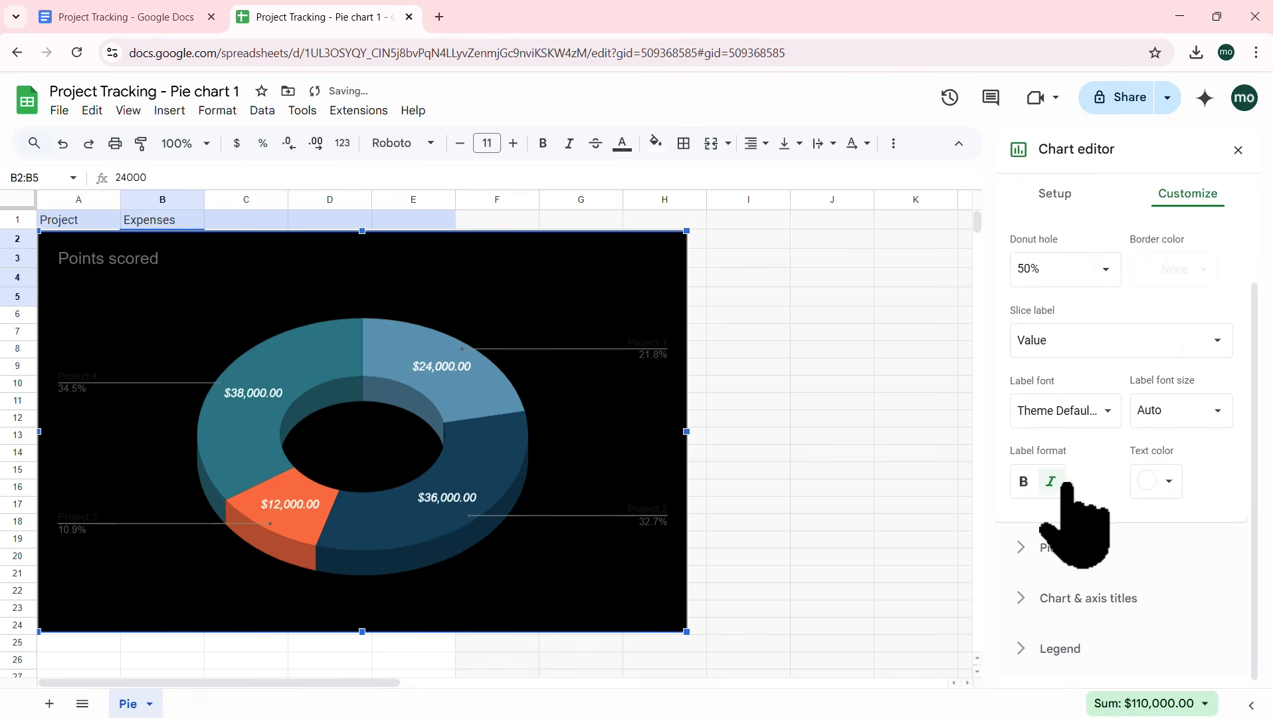
left_click(1023, 481)
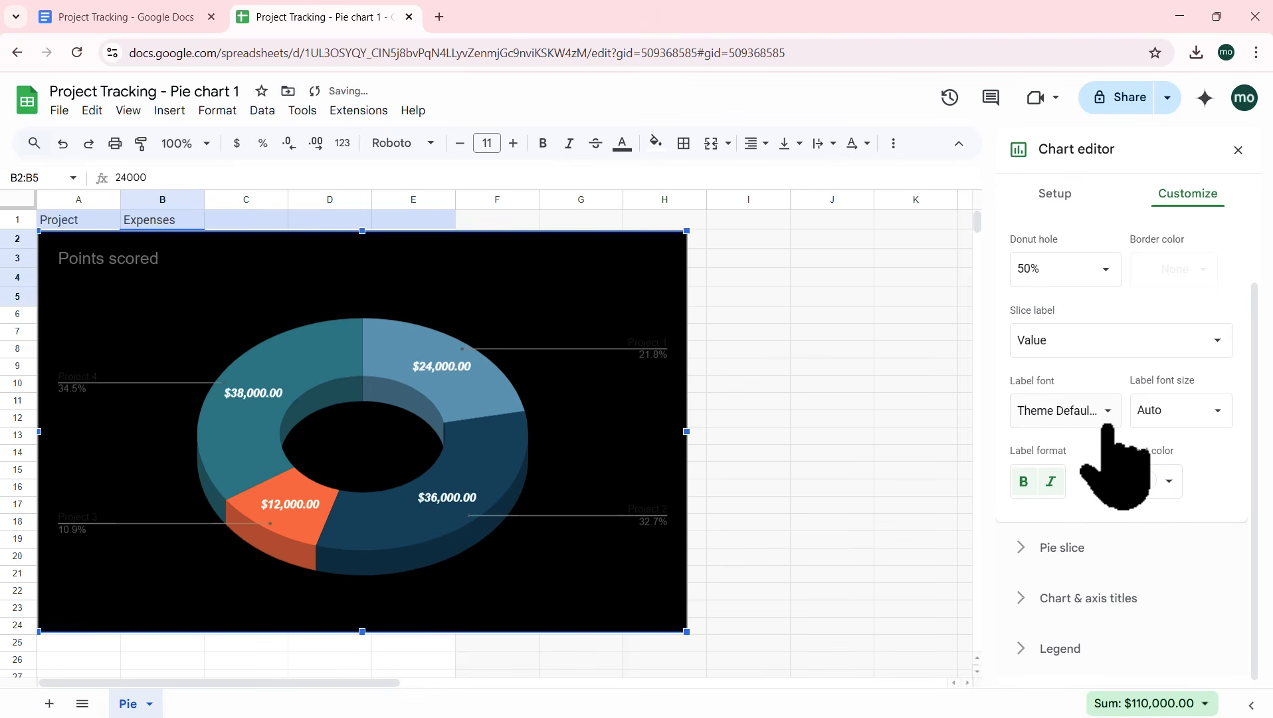
scroll(1108, 429, "up", 2)
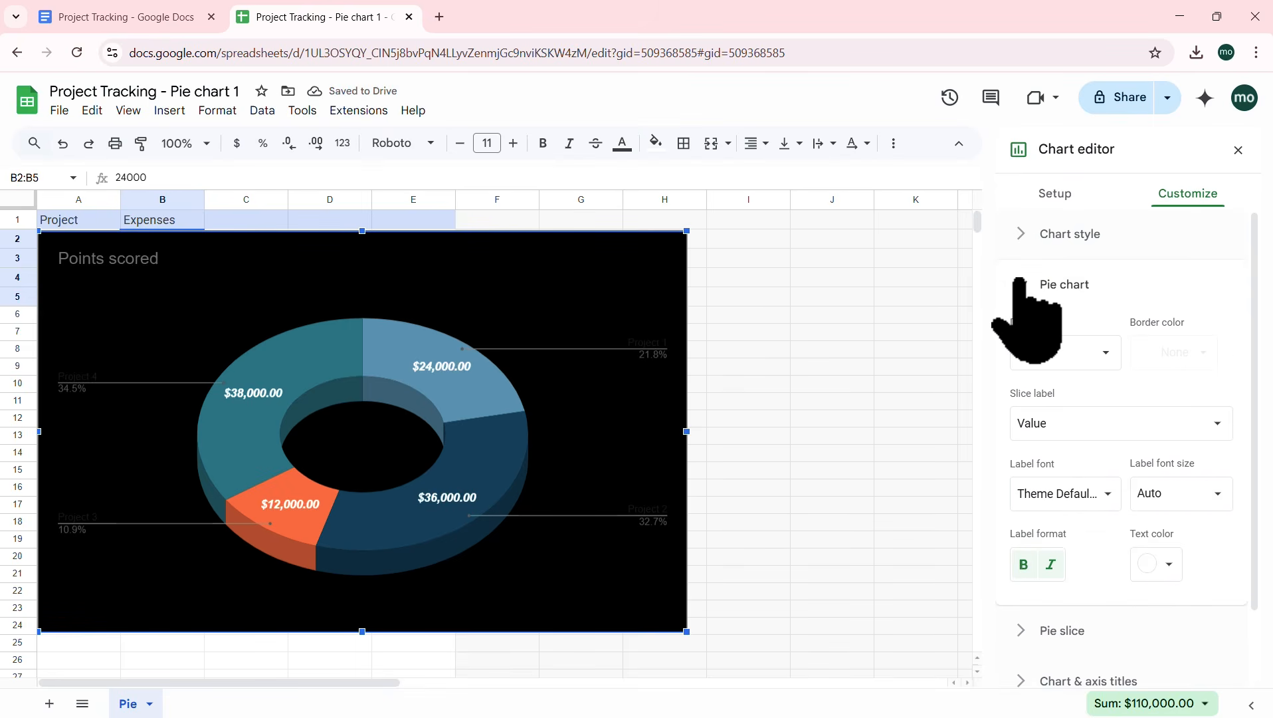
left_click(1020, 283)
Step: Try purple as the color of the Project 1 slice and undo the change
left_click(1021, 334)
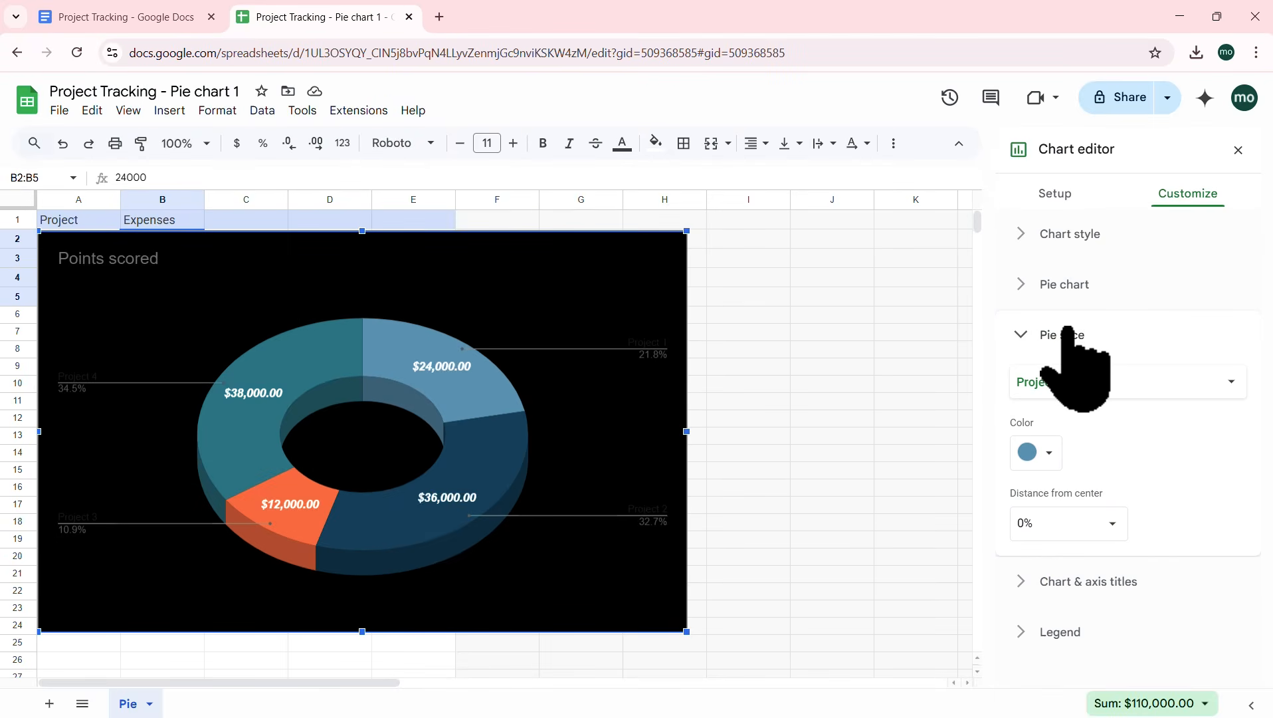
left_click(1228, 382)
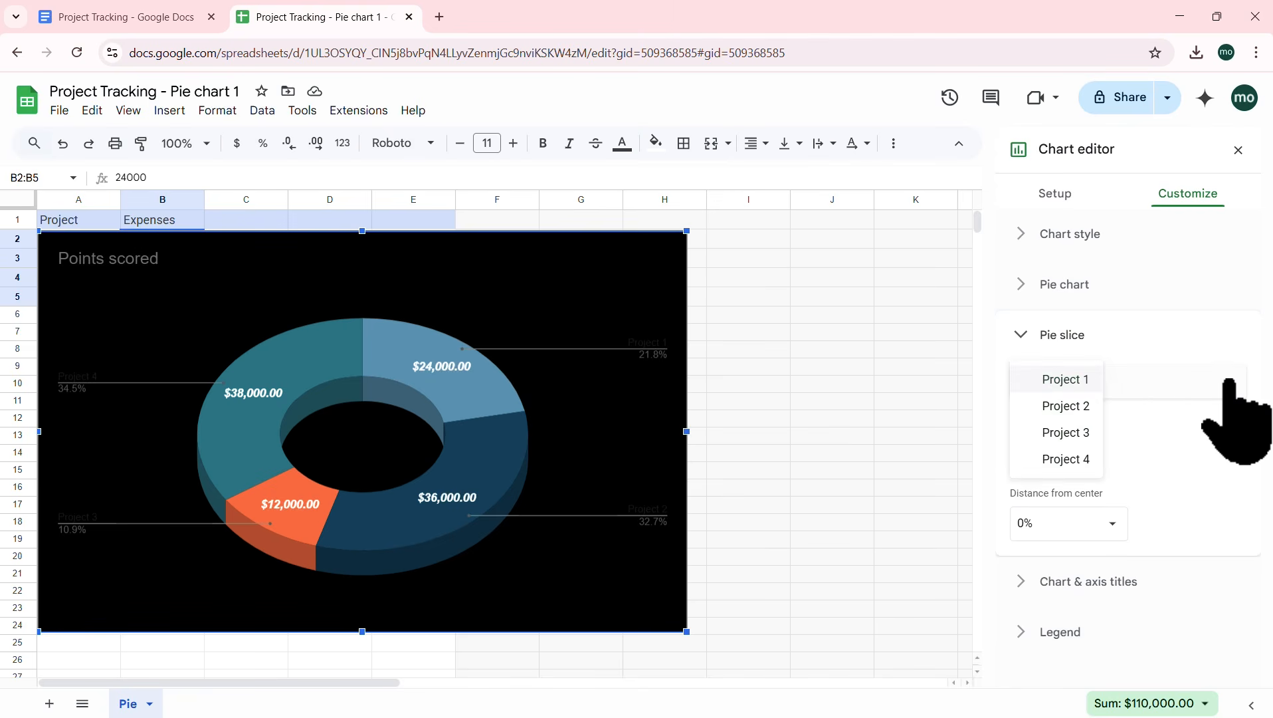
left_click(1068, 380)
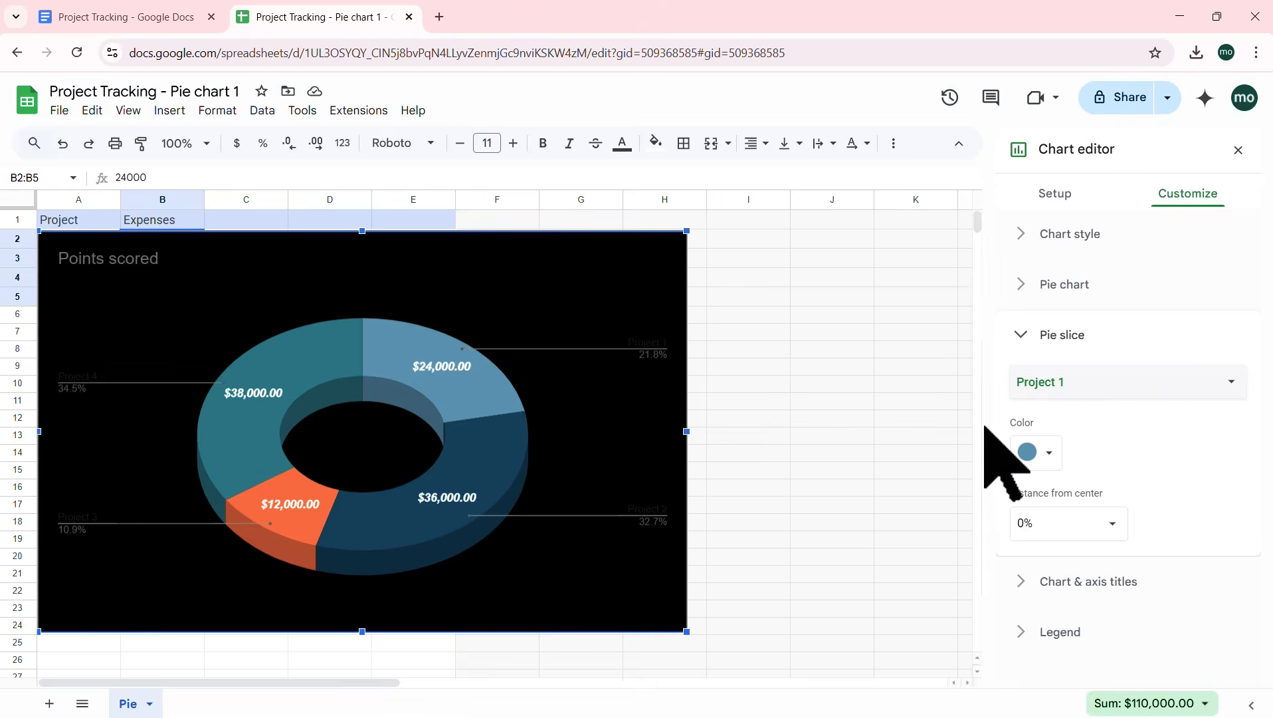
left_click(1040, 452)
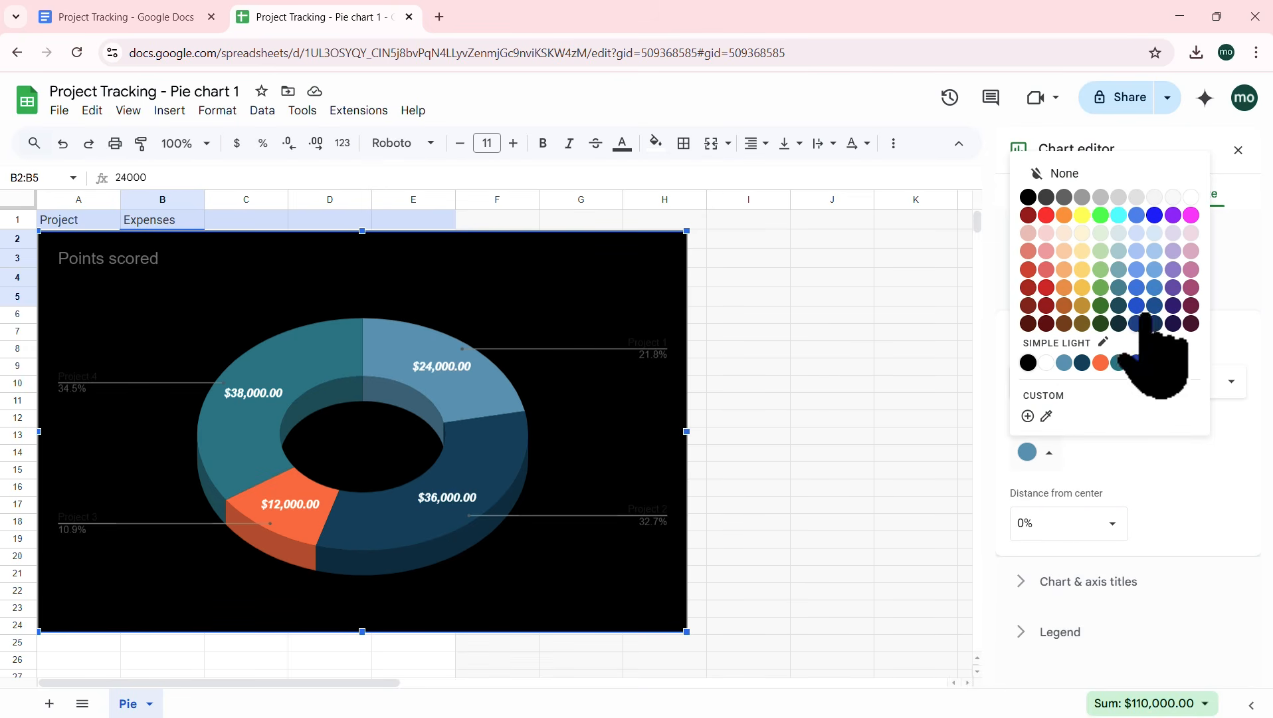
left_click(1173, 215)
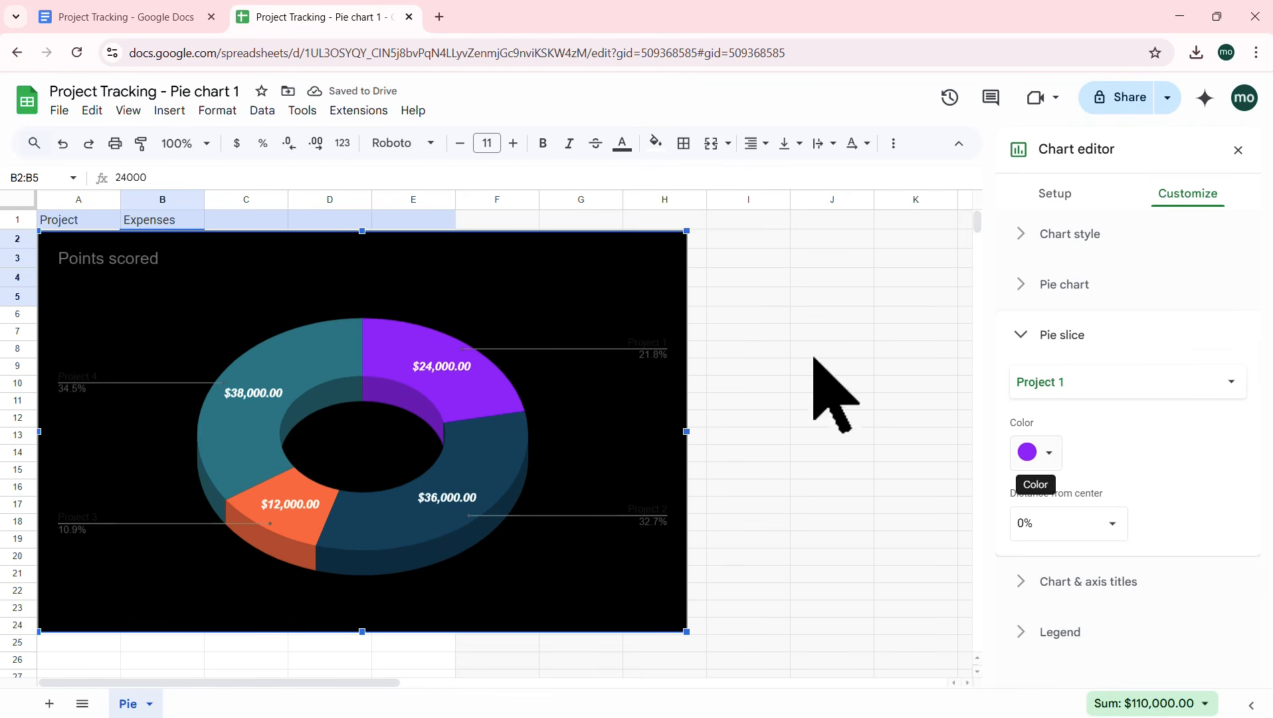
left_click(63, 143)
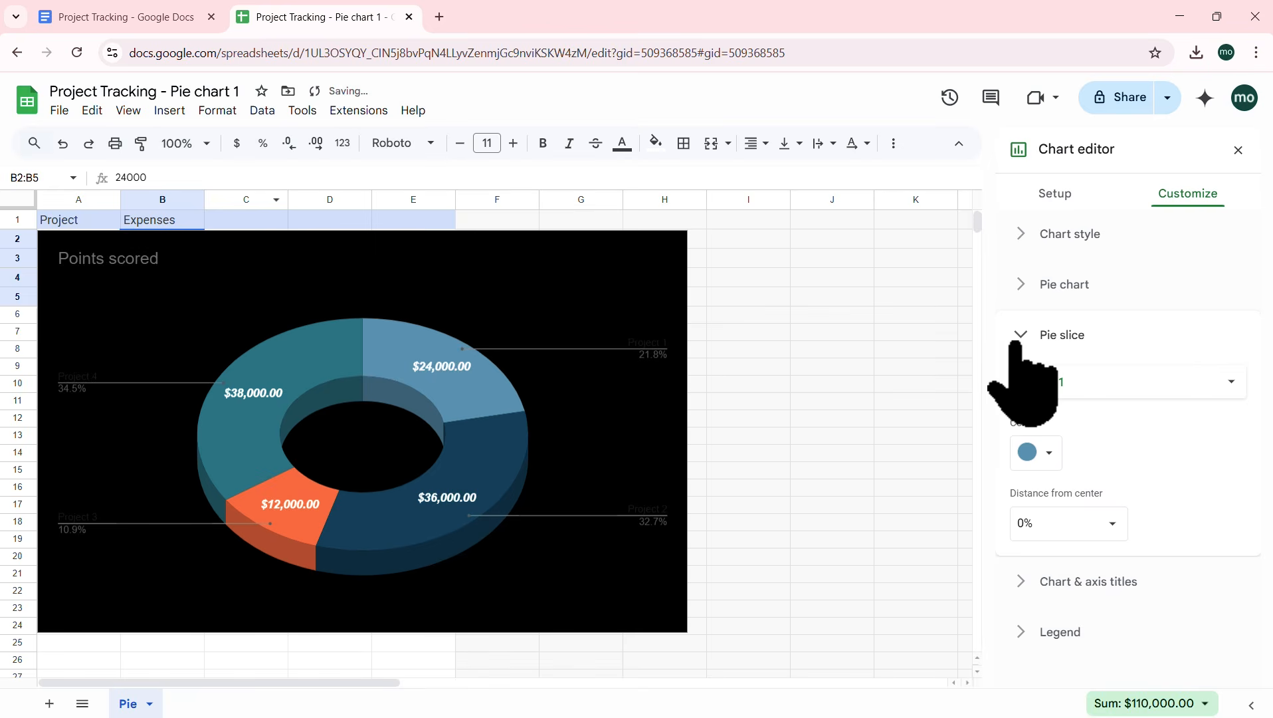
Step: Try a distance from center of 25% for the Project 1 slice and undo the change
left_click(1110, 525)
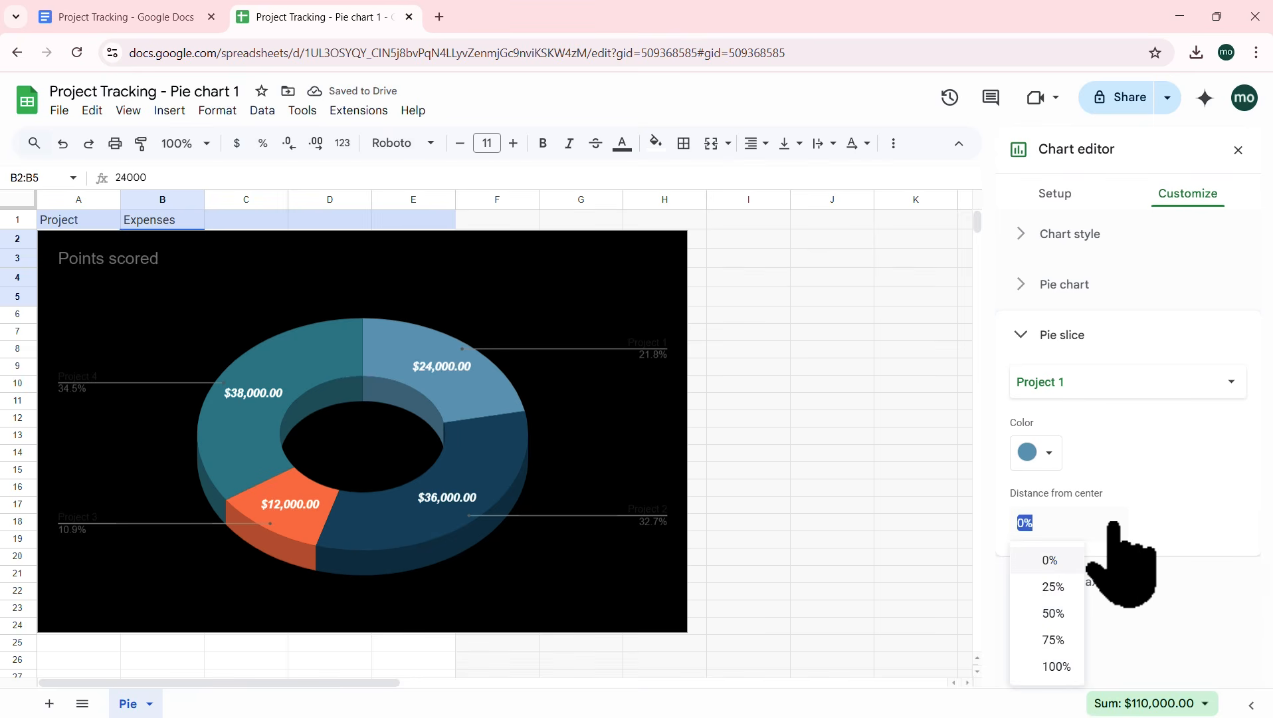
left_click(1053, 587)
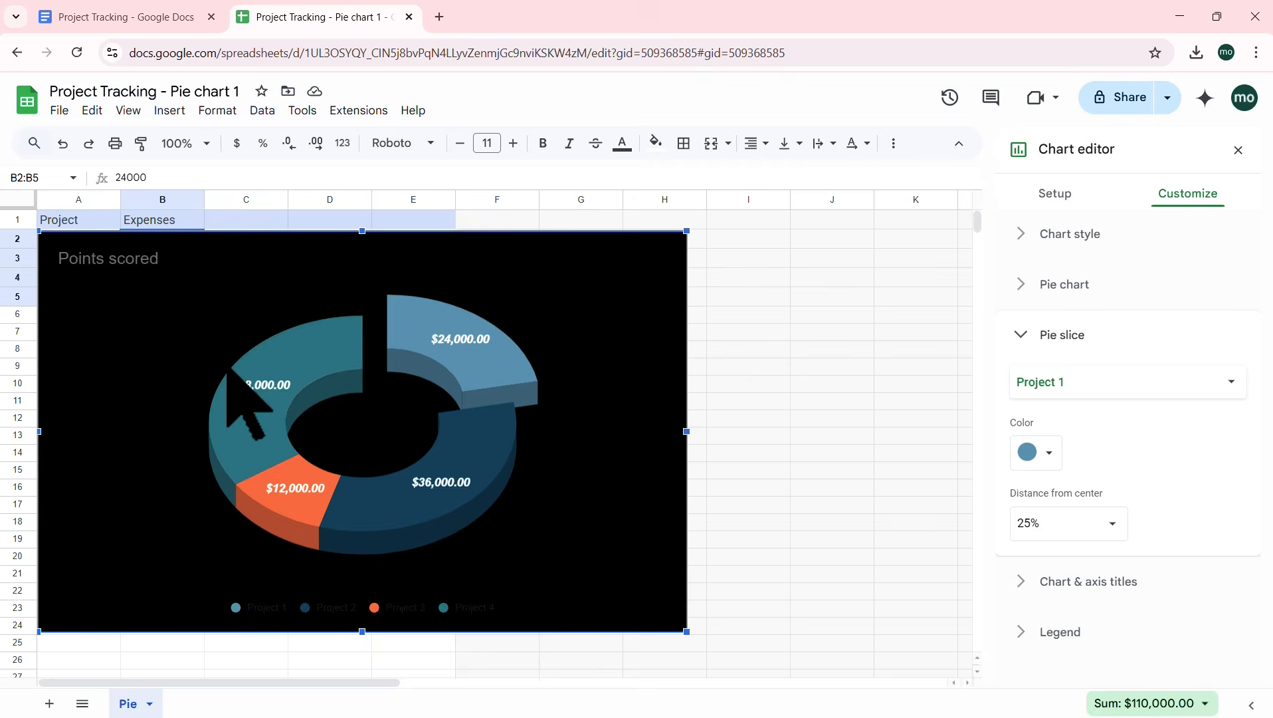
left_click(63, 143)
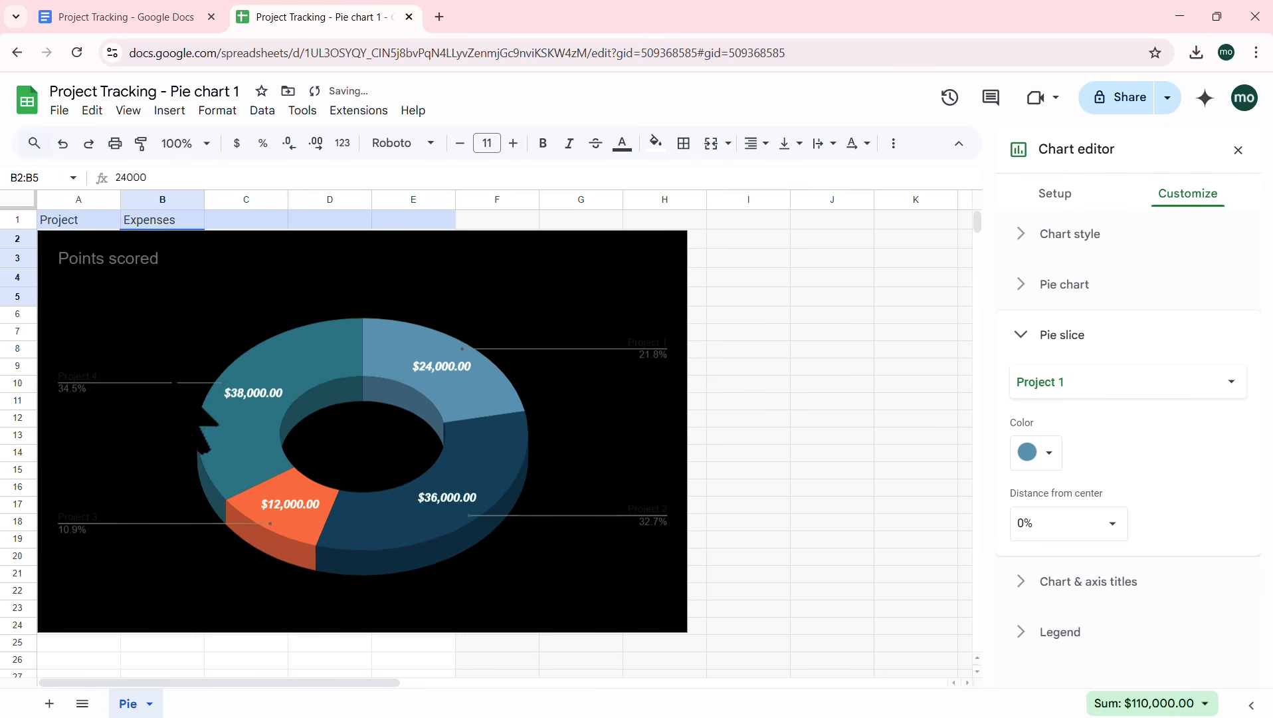
Step: Try a distance from center of 25% for the Project 4 slice and undo the change
left_click(1108, 382)
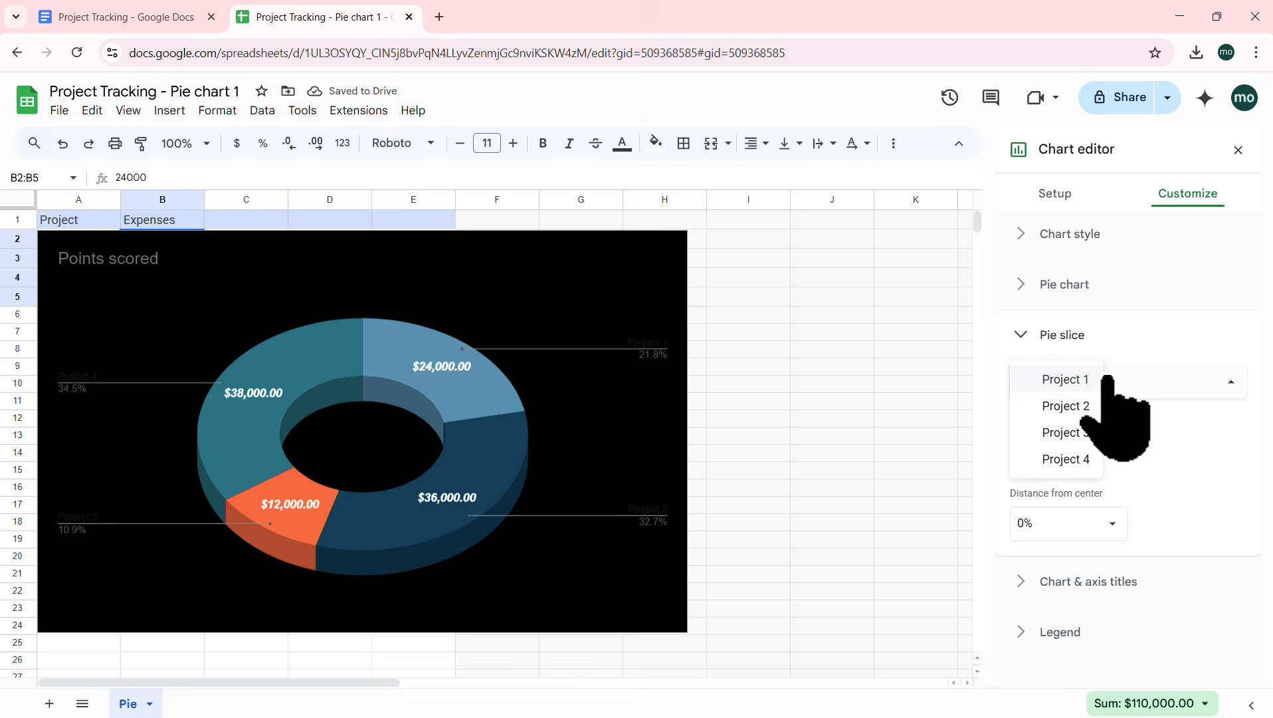
left_click(1070, 459)
left_click(1109, 523)
left_click(1057, 587)
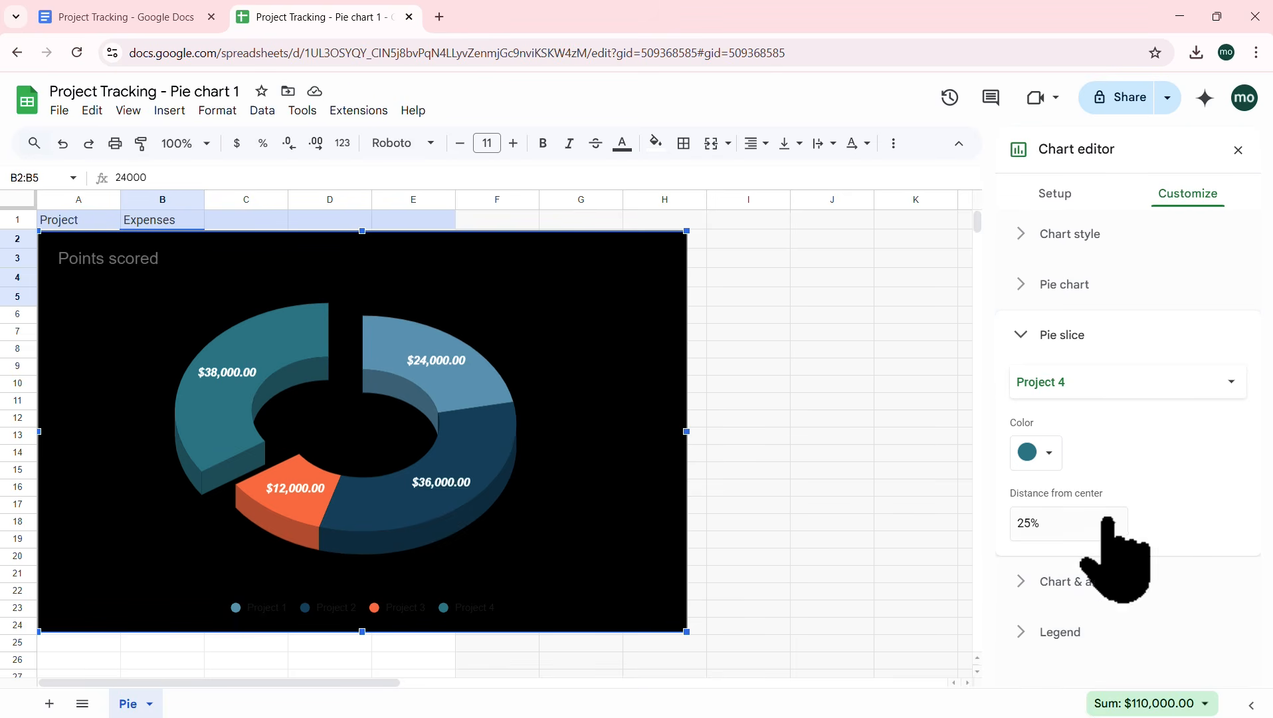
left_click(63, 144)
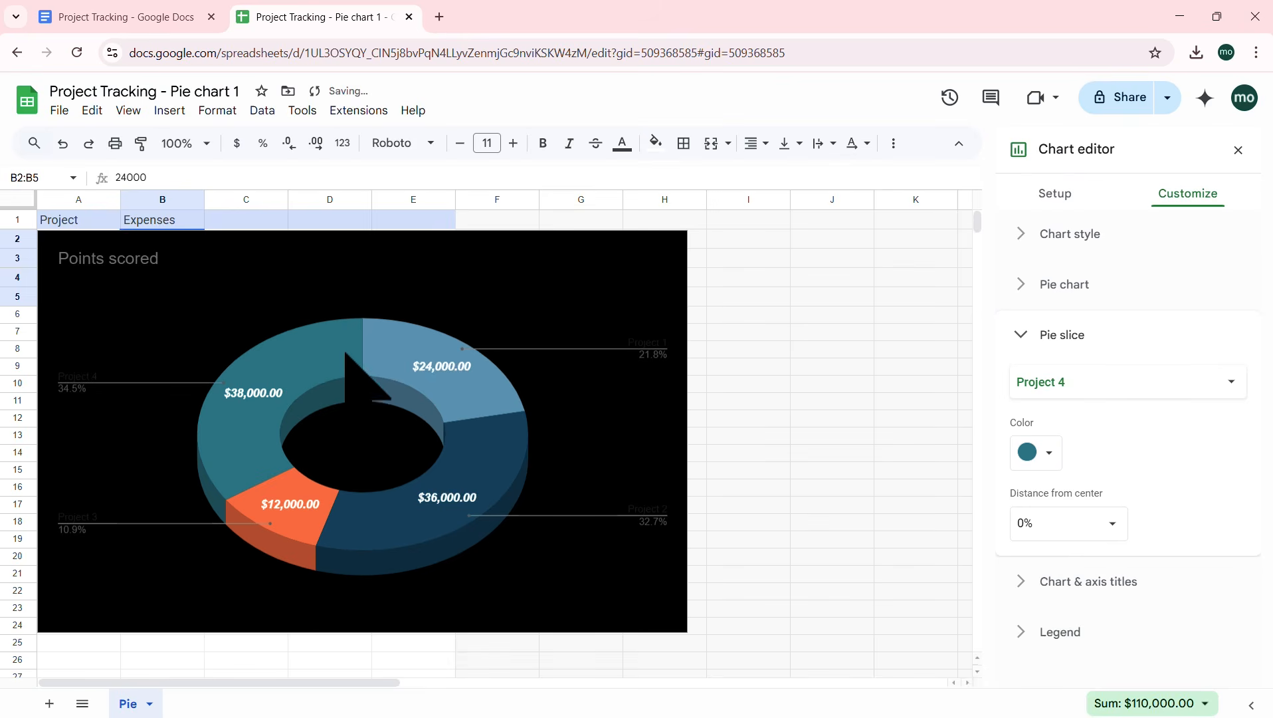
Step: Change the chart title text to "Project Expenses"
left_click(1020, 334)
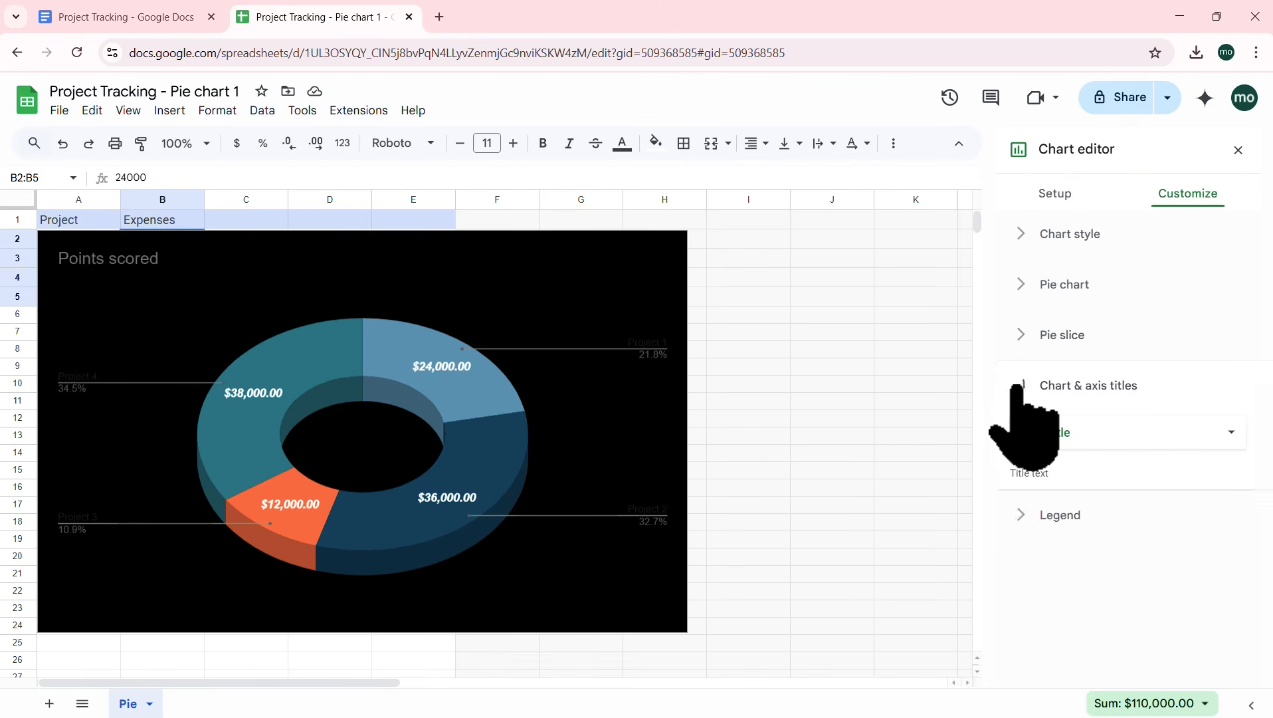
left_click(1096, 512)
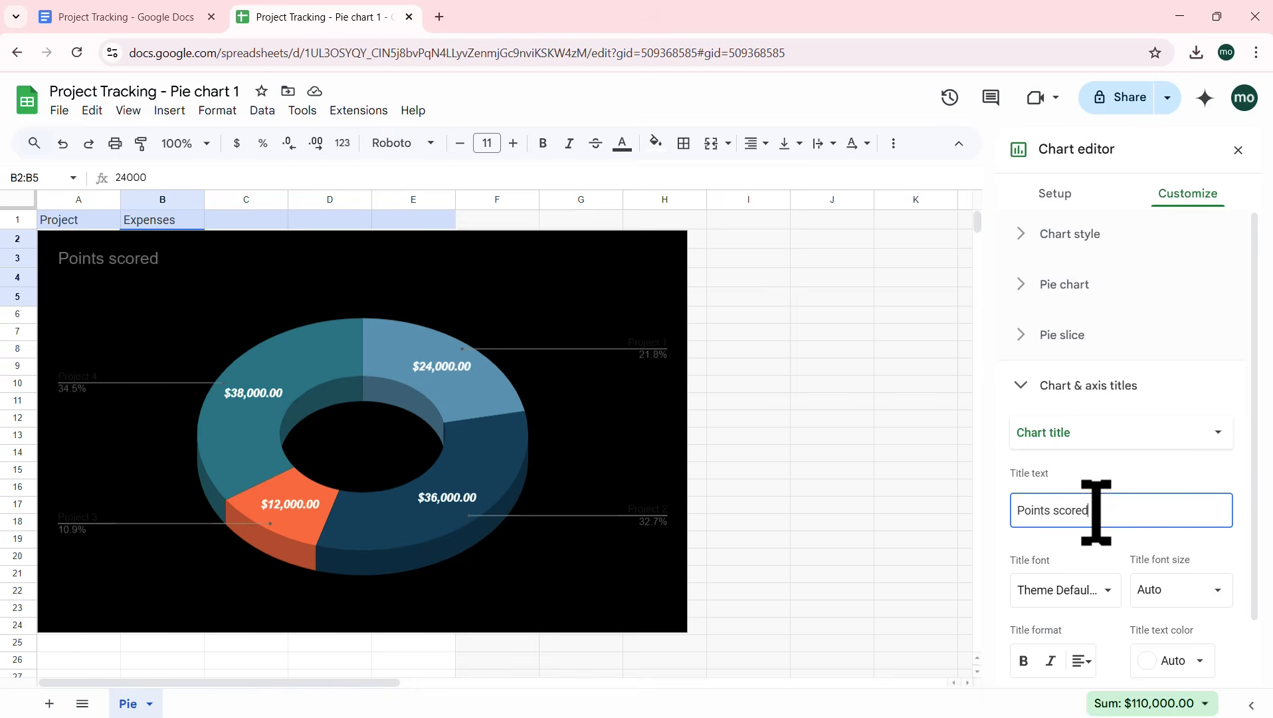
left_click_drag(1097, 512, 1007, 512)
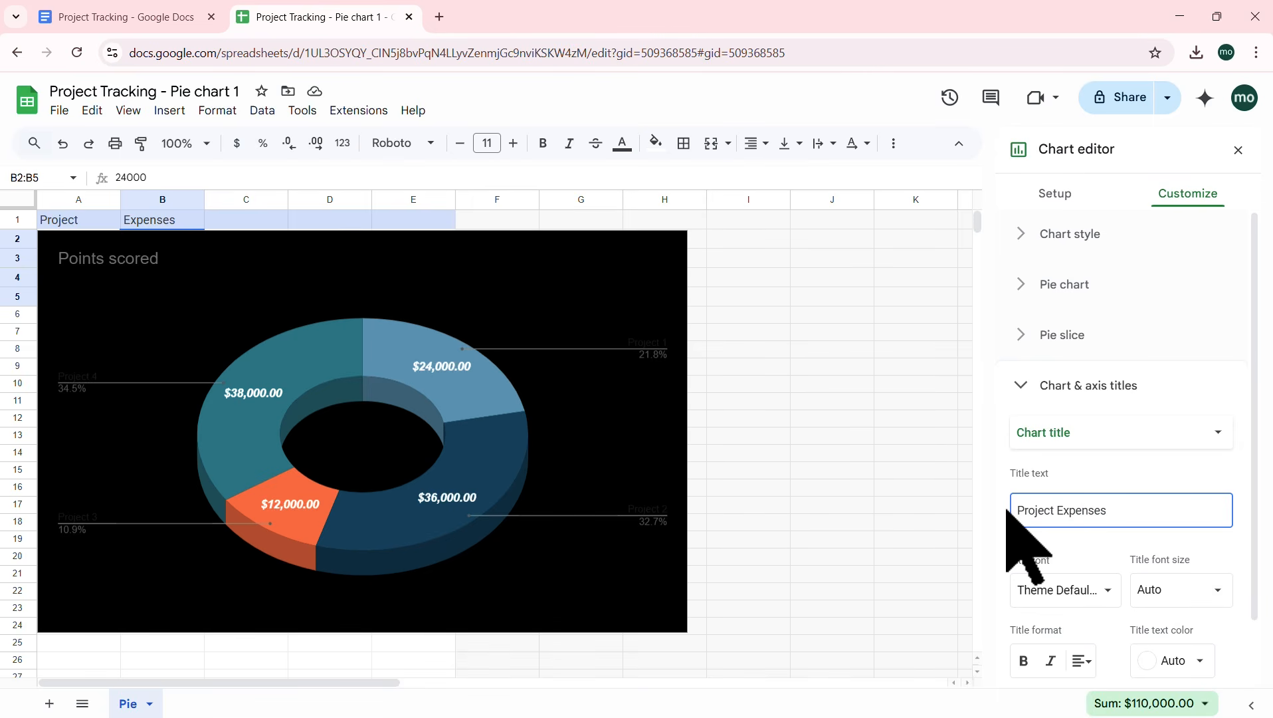
key("Return")
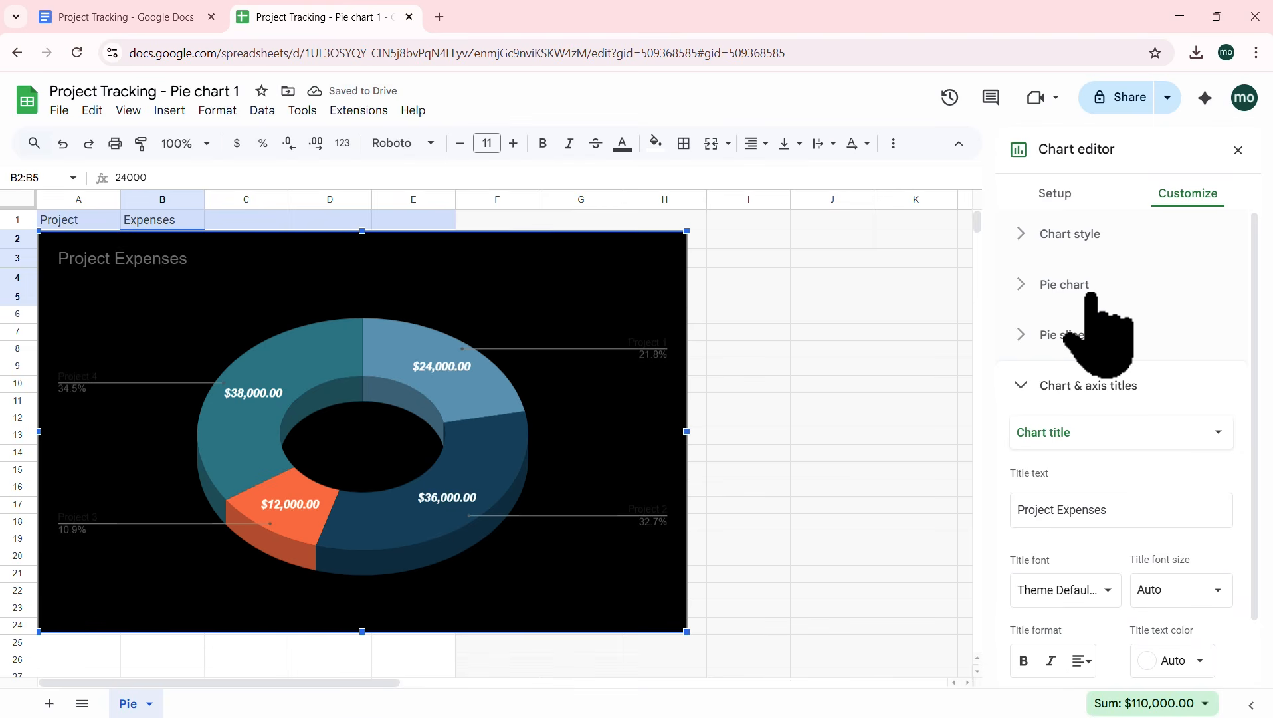
Step: Format the chart title as centered, bold and orange
scroll(1097, 345, "down", 1)
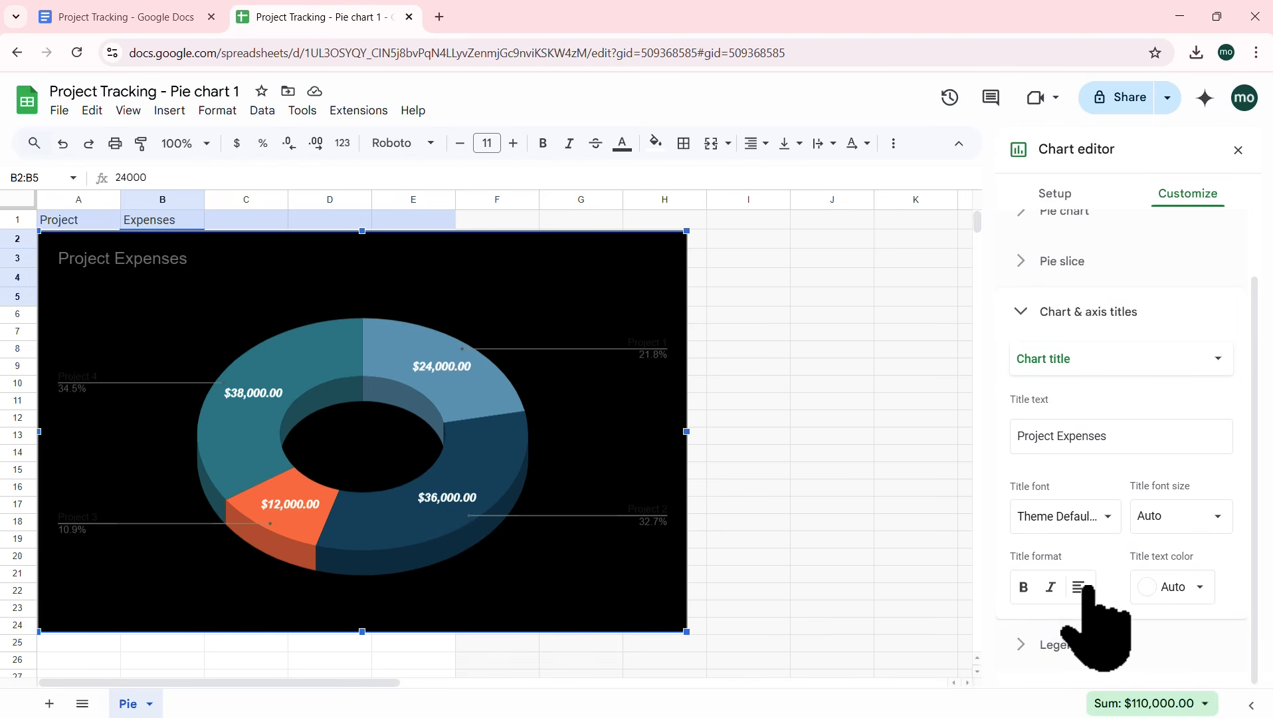
left_click(1104, 619)
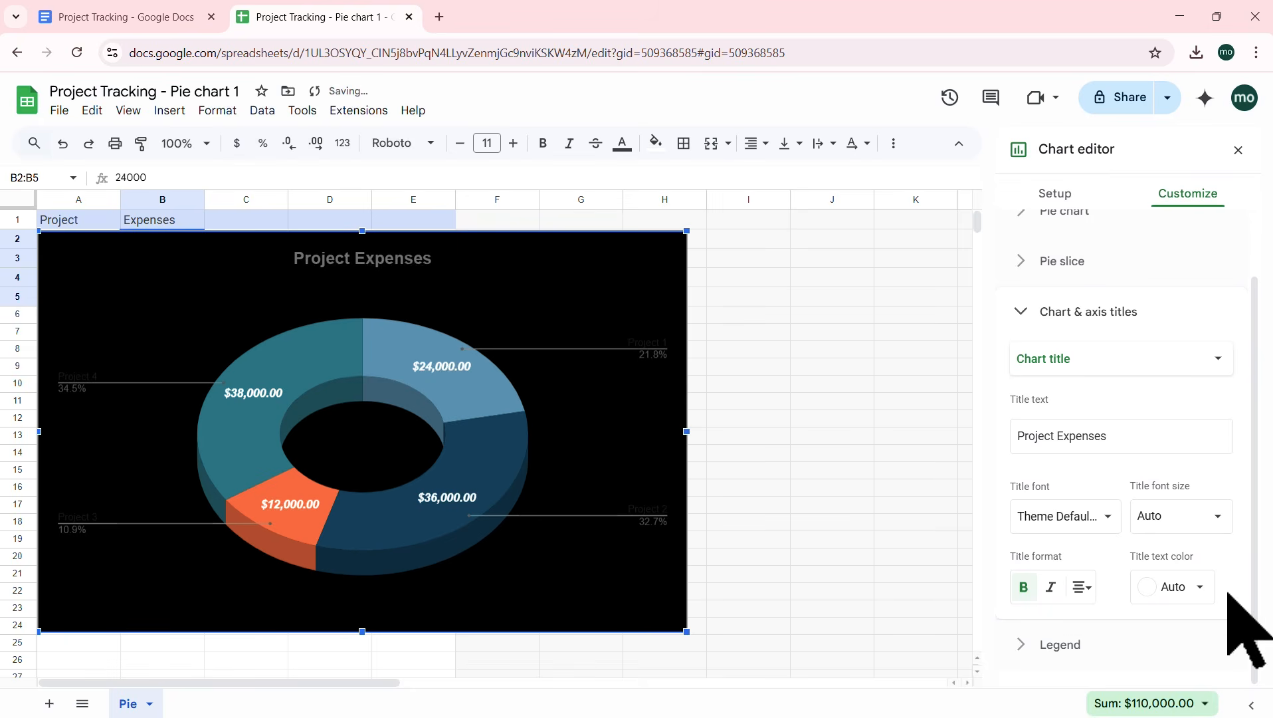
left_click(1200, 588)
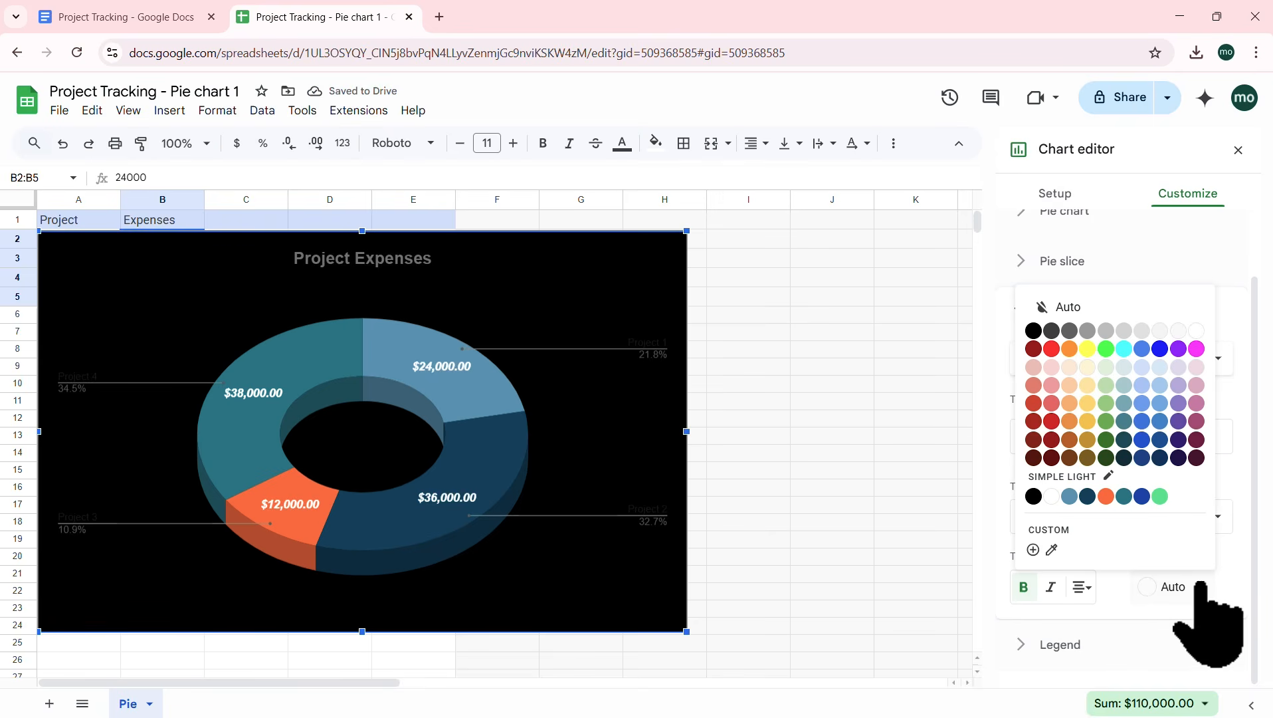
left_click(1163, 615)
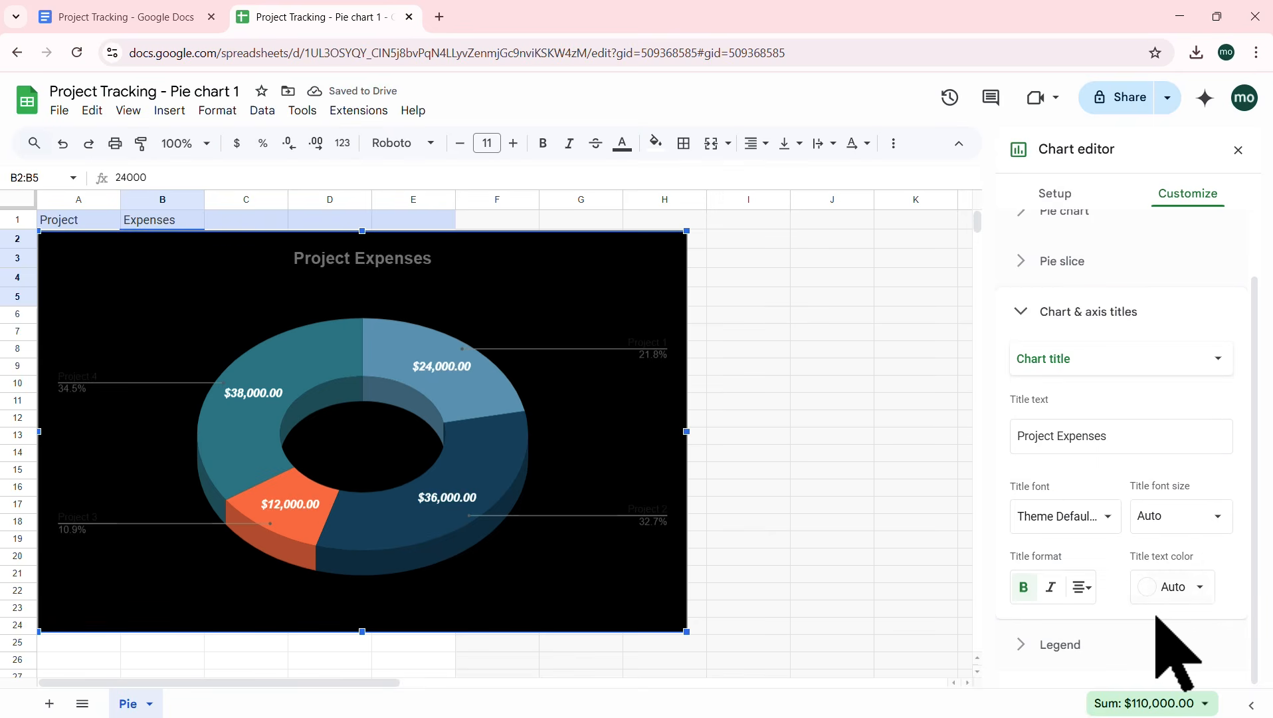
left_click(1200, 588)
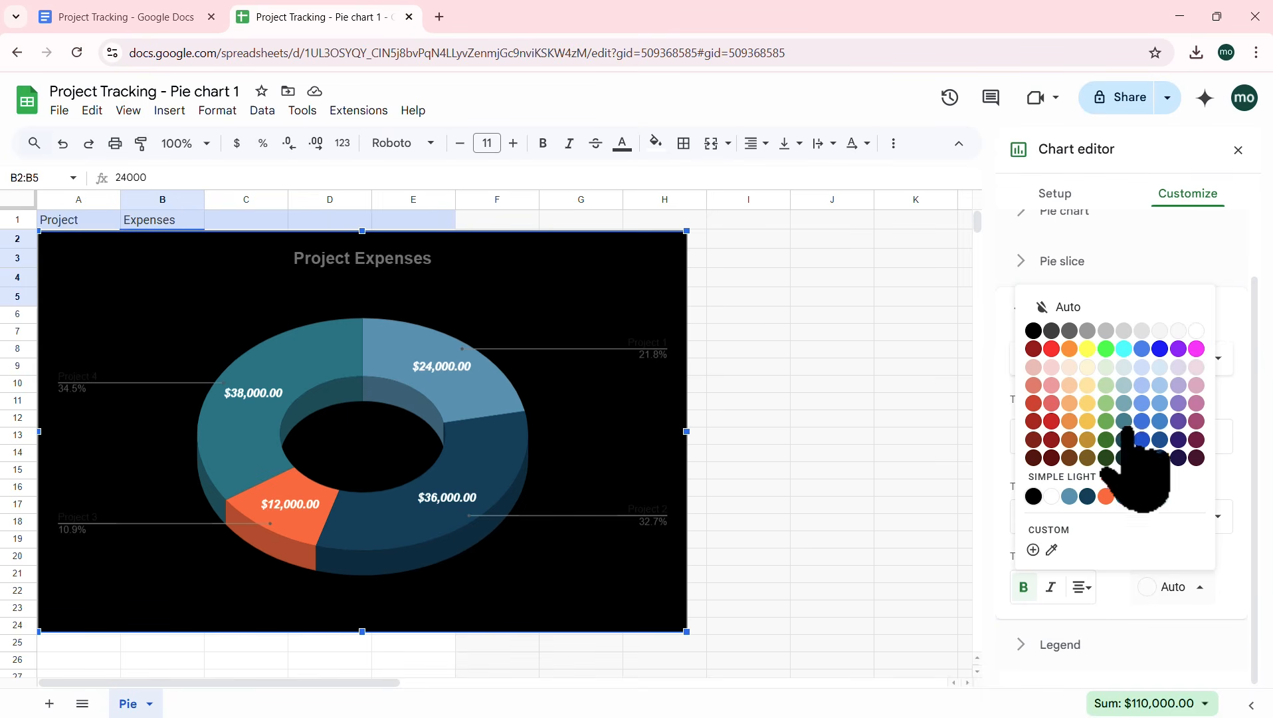
left_click(1070, 350)
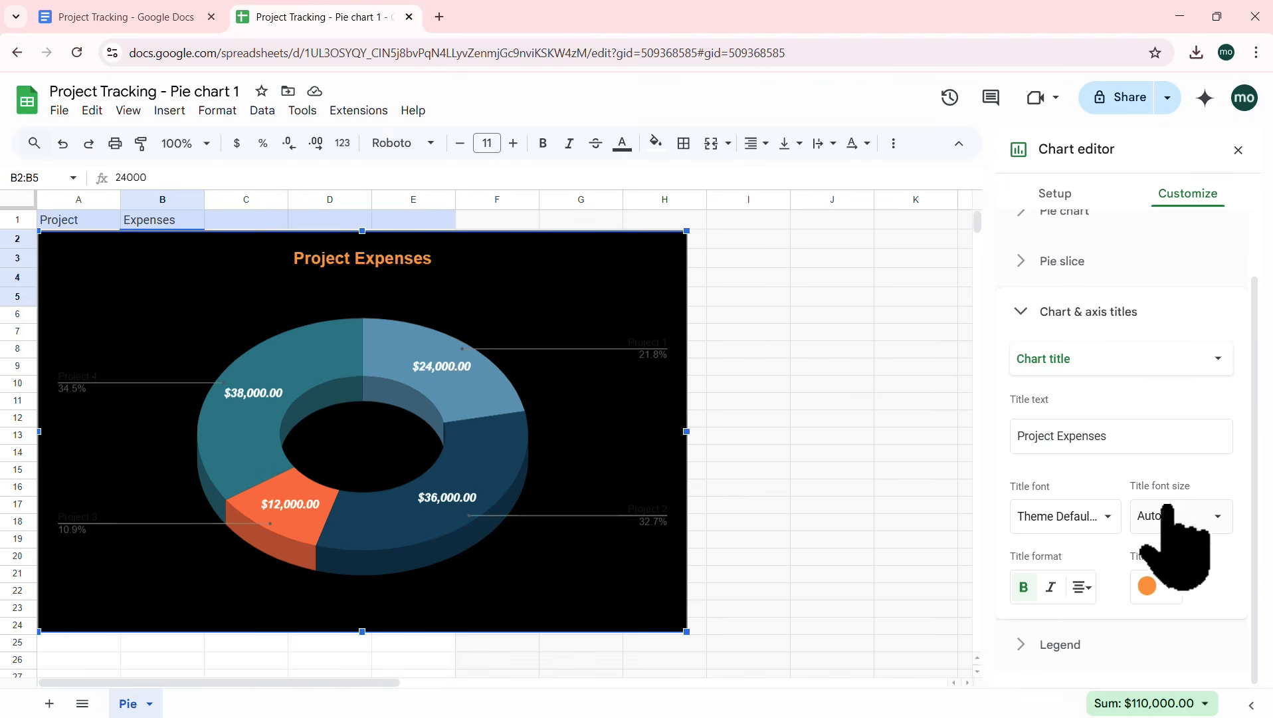
Step: Set the chart title's font to Georgia
left_click(1027, 312)
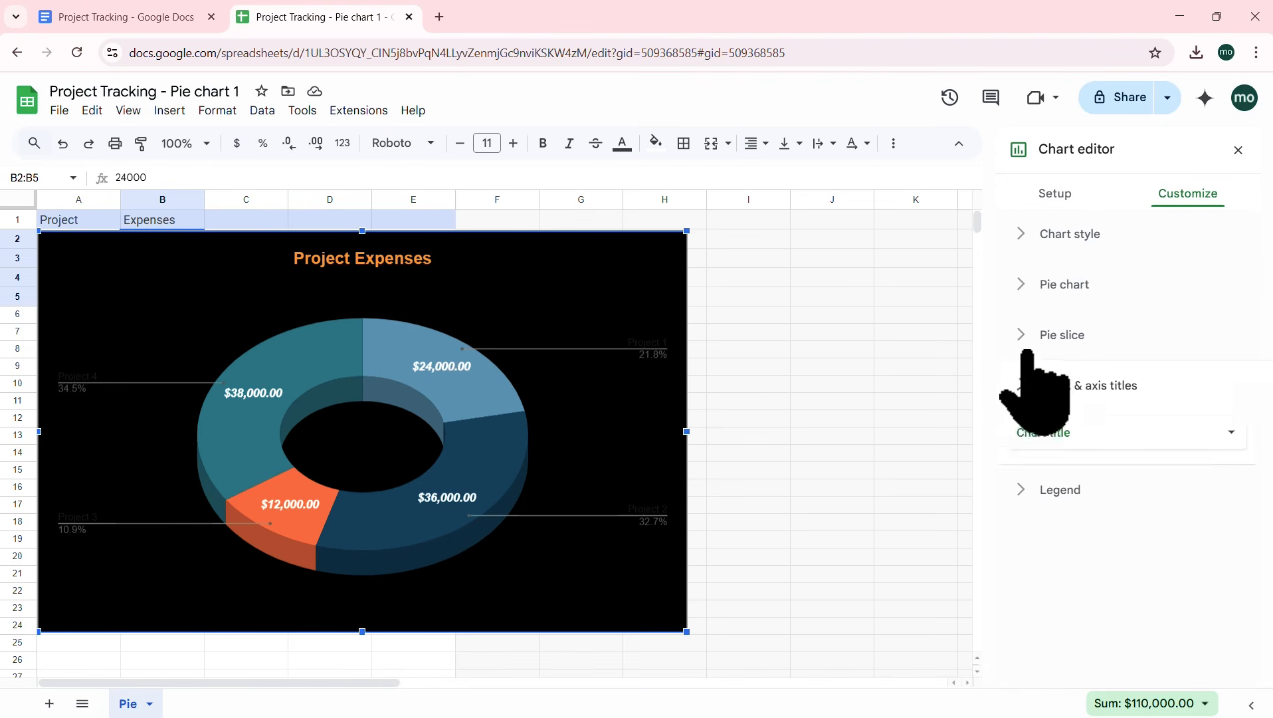
left_click(1027, 393)
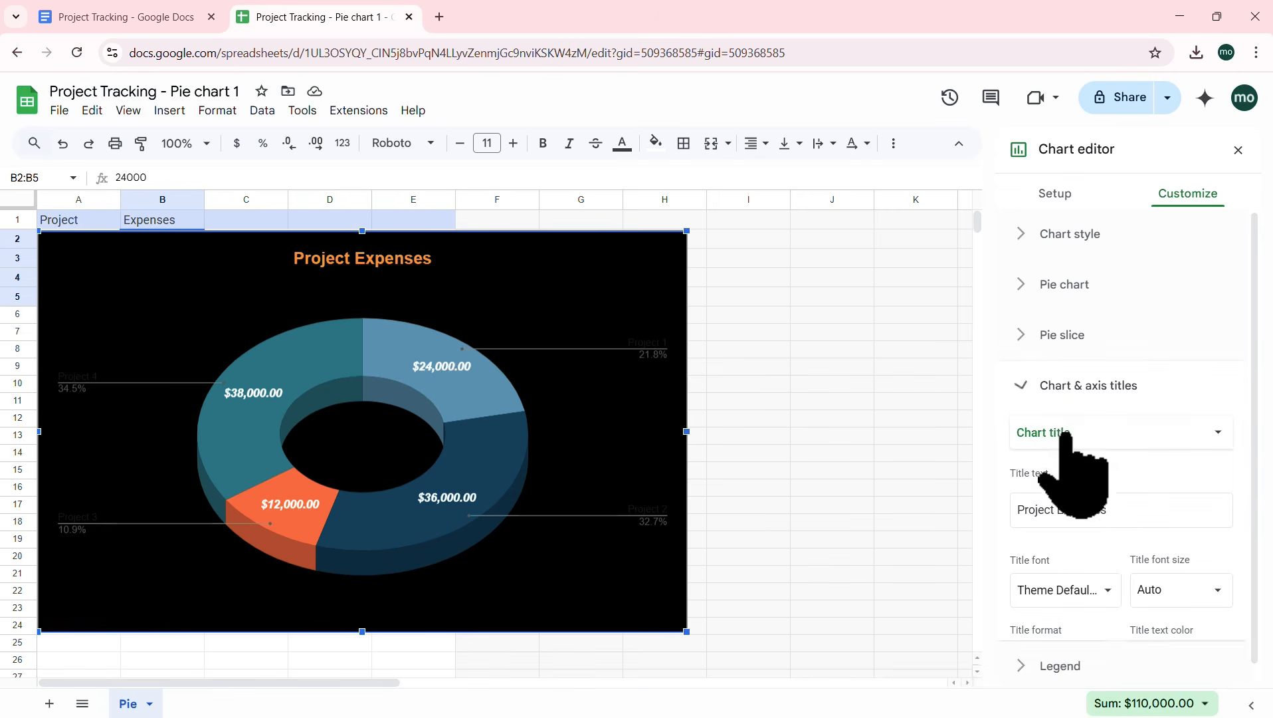
left_click(1104, 591)
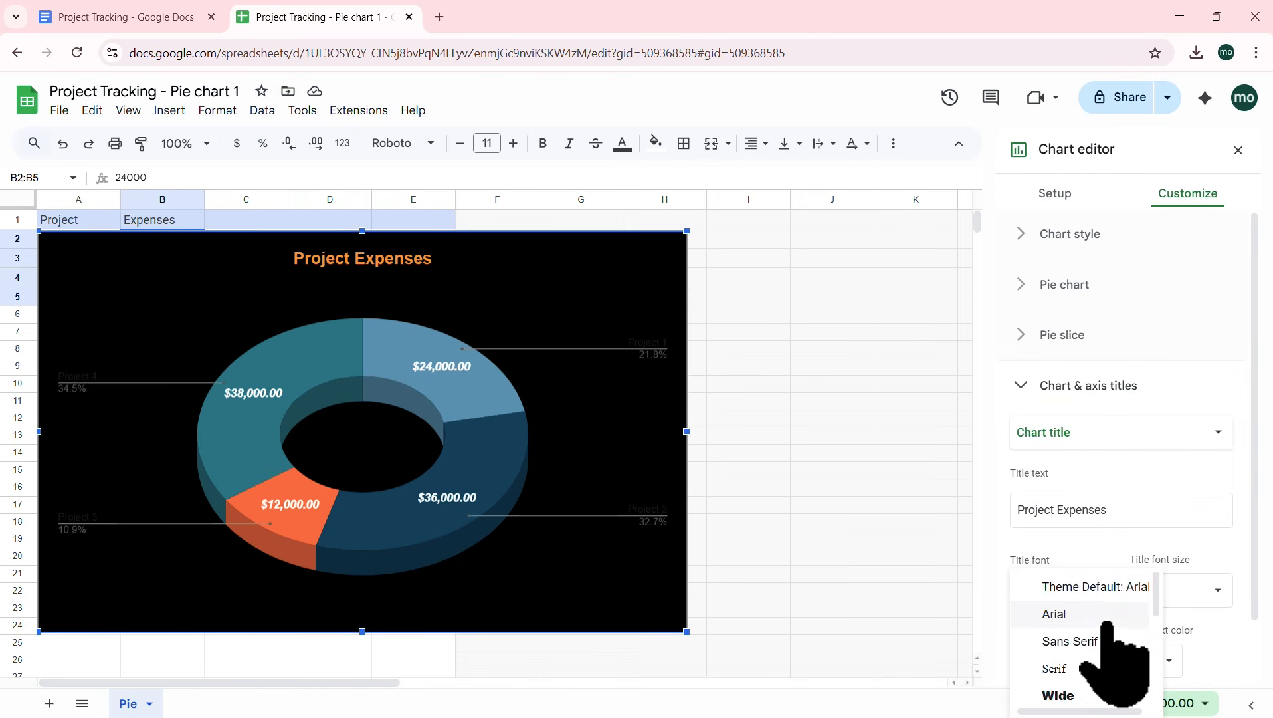
scroll(1097, 648, "down", 3)
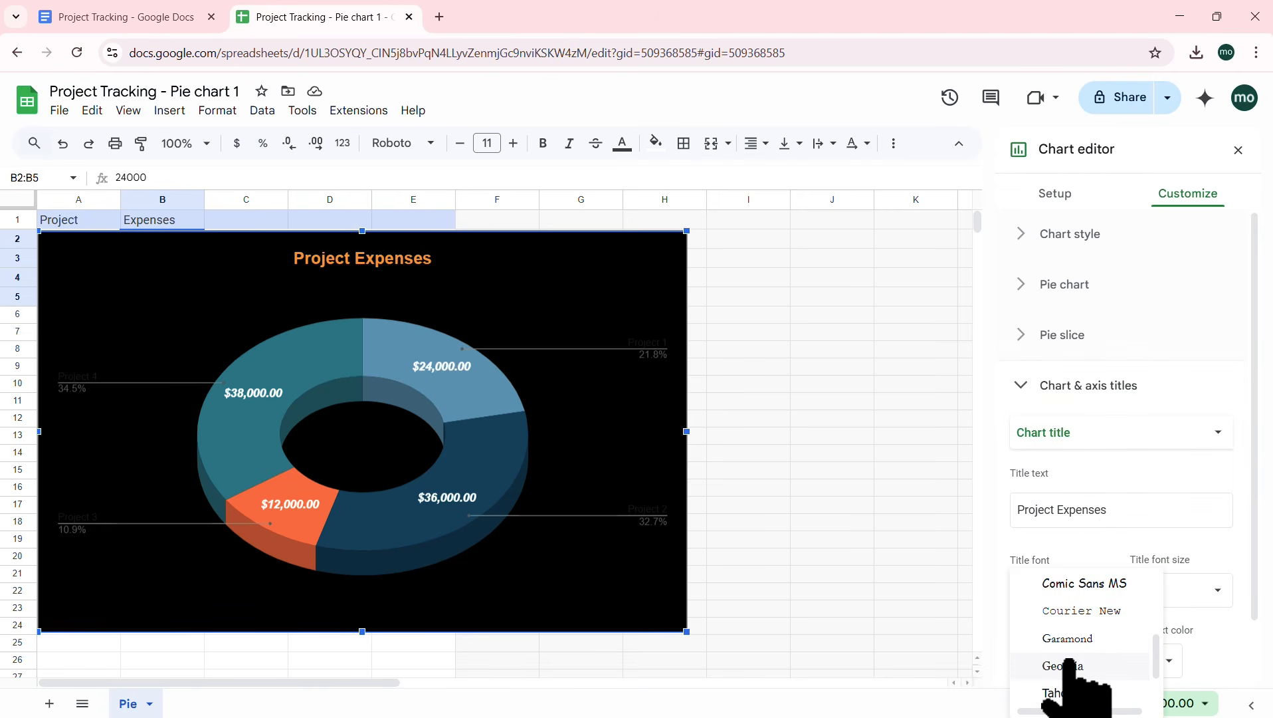
left_click(1064, 665)
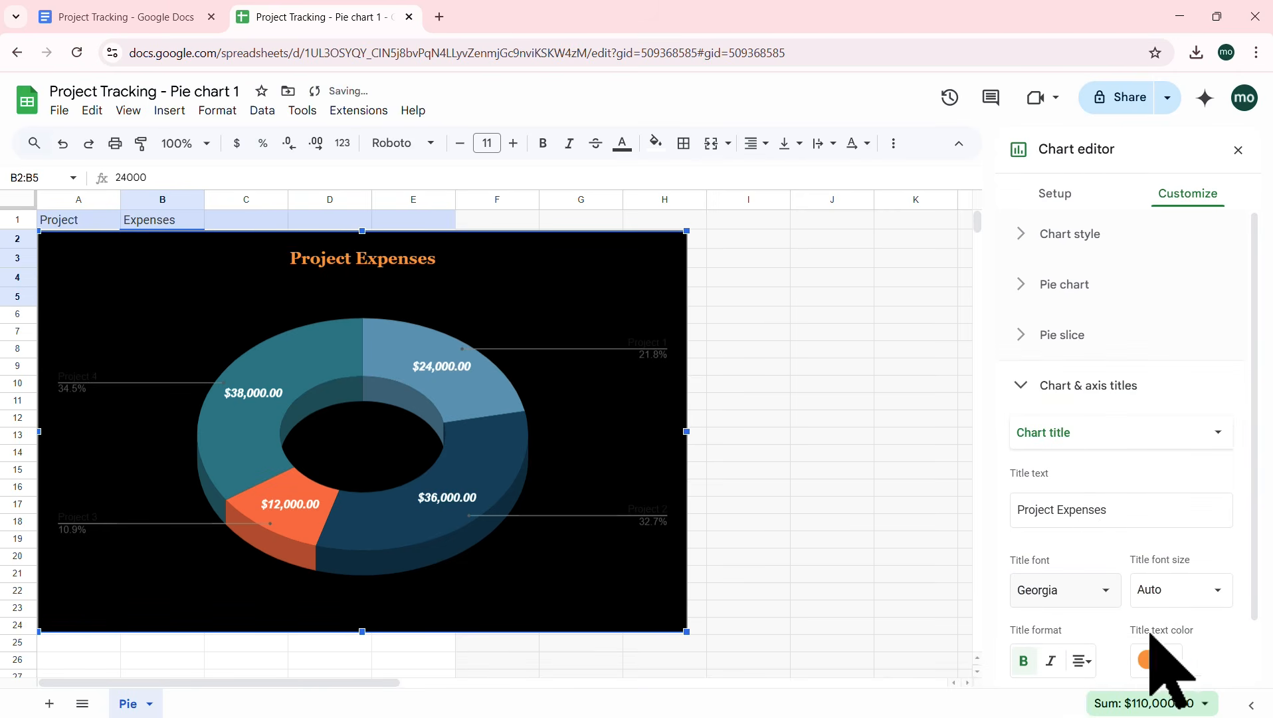
left_click(1021, 385)
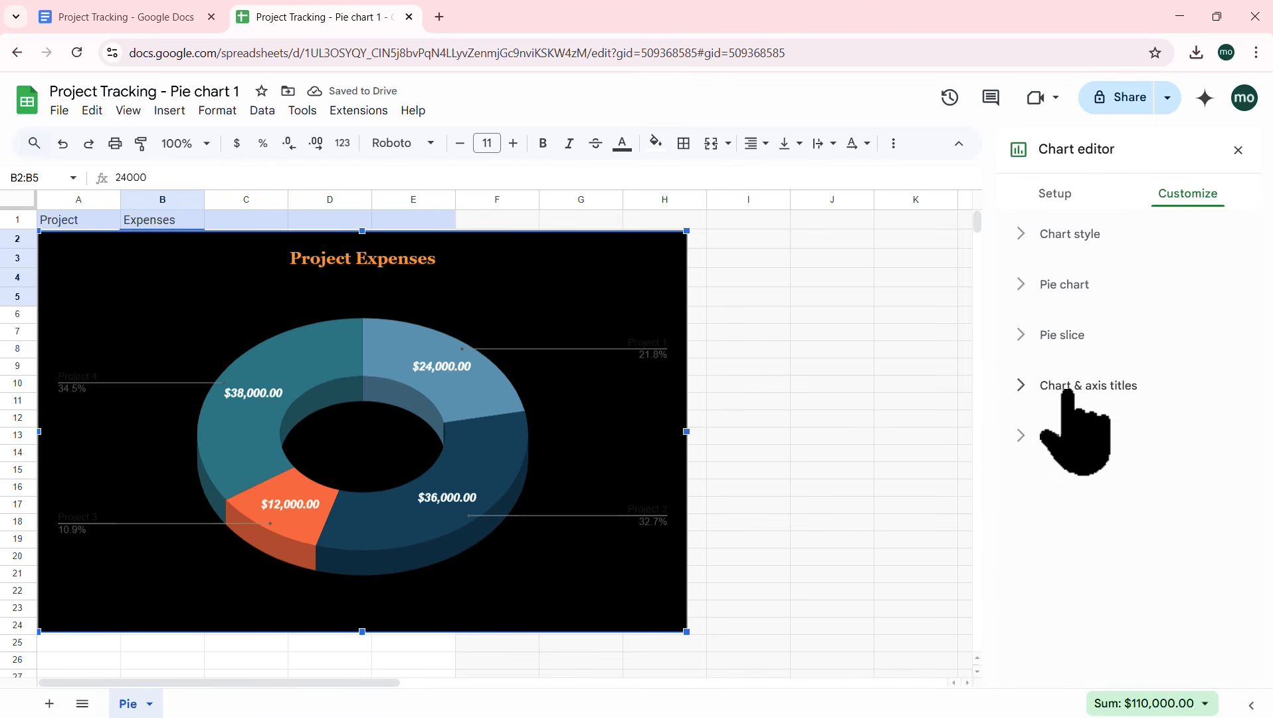
Step: Format the chart's legend text as bold and orange
left_click(1017, 434)
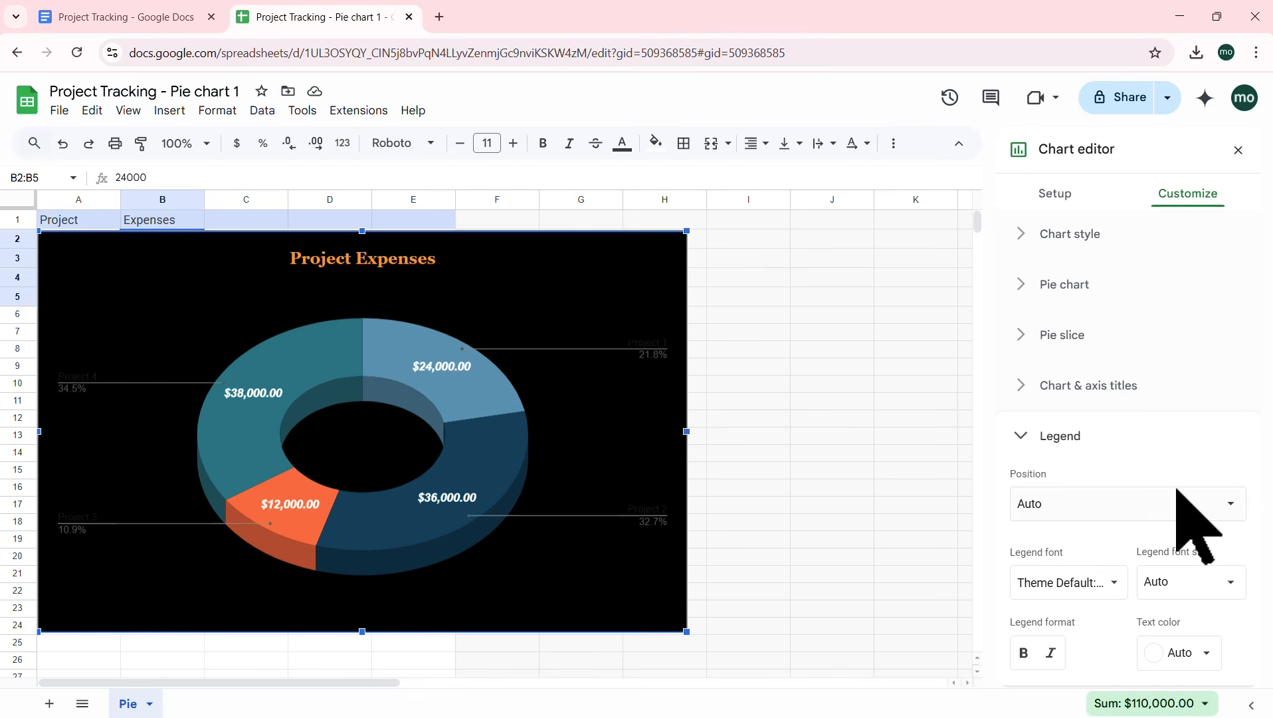
left_click(1202, 654)
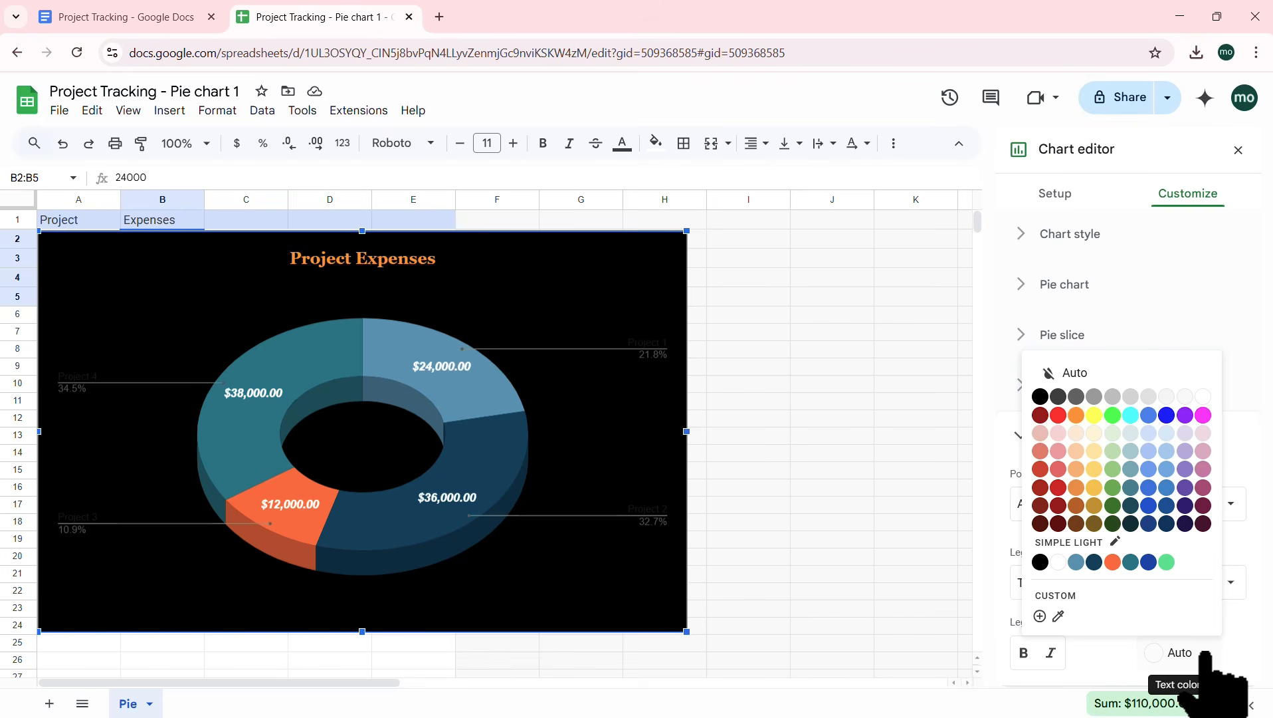
left_click(1078, 439)
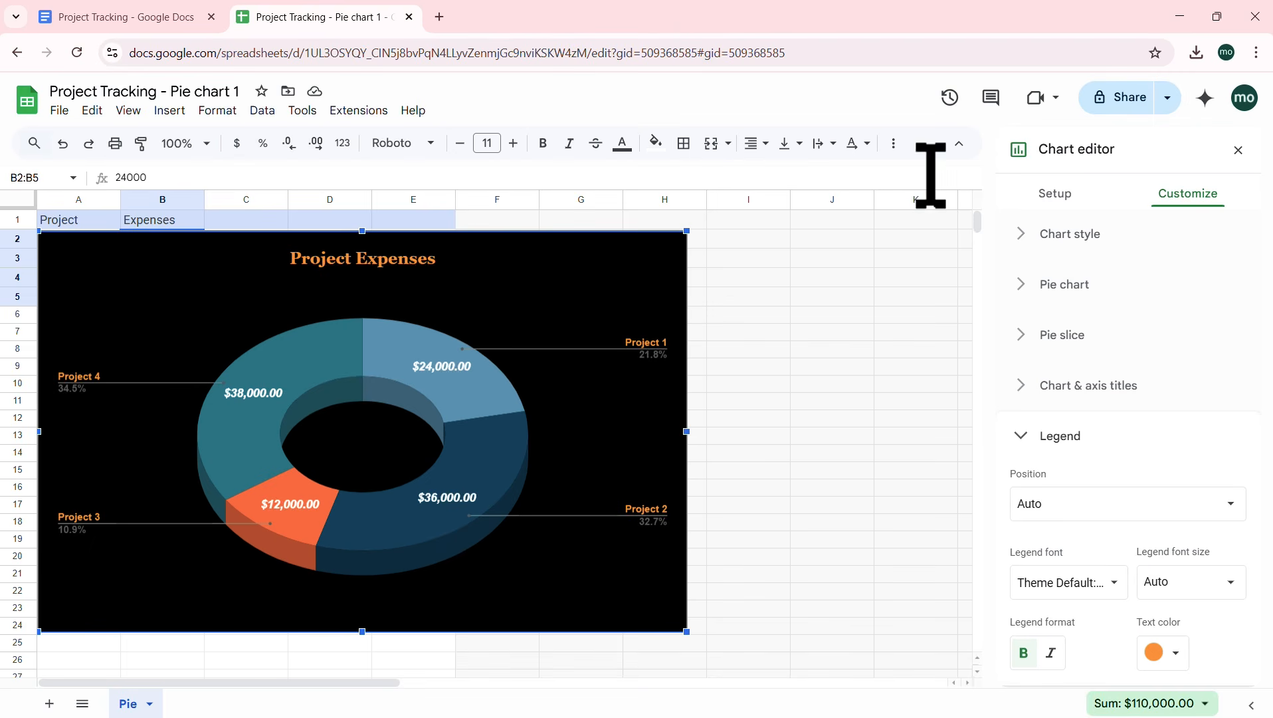
Step: Switch to the Project Tracking document, update its linked chart from the spreadsheet and make the chart slightly smaller
left_click(142, 18)
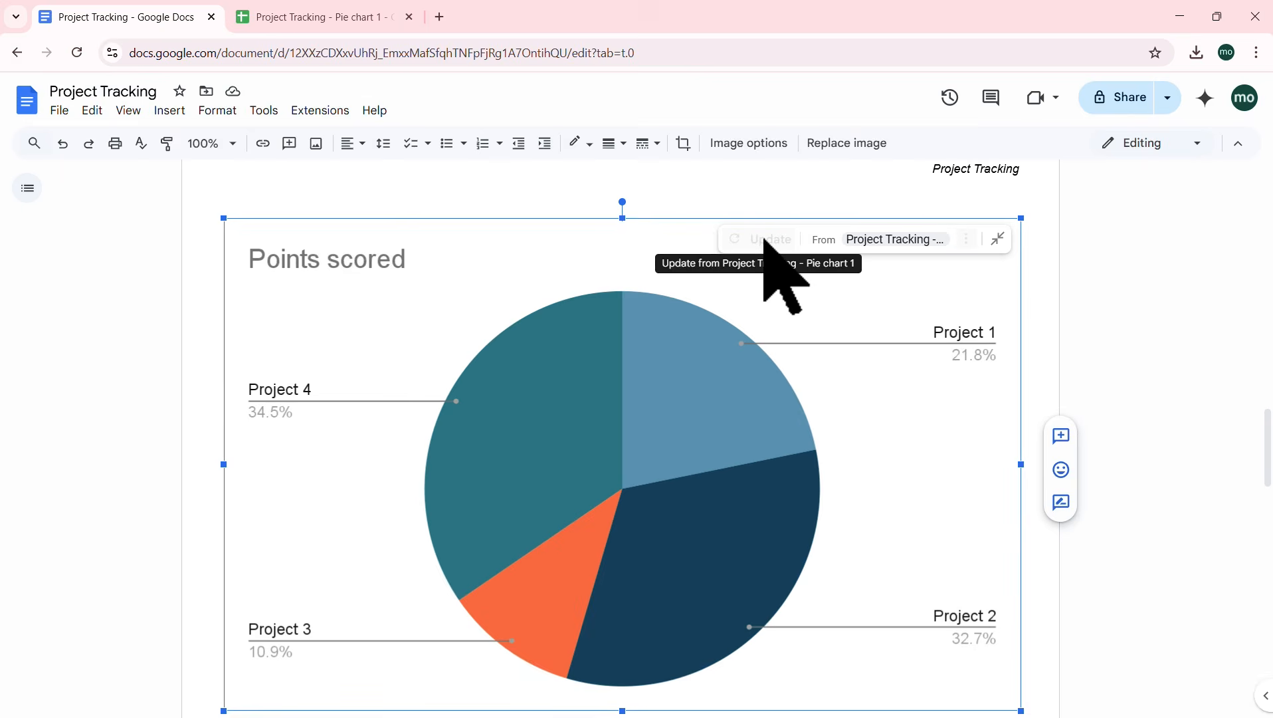
left_click(766, 240)
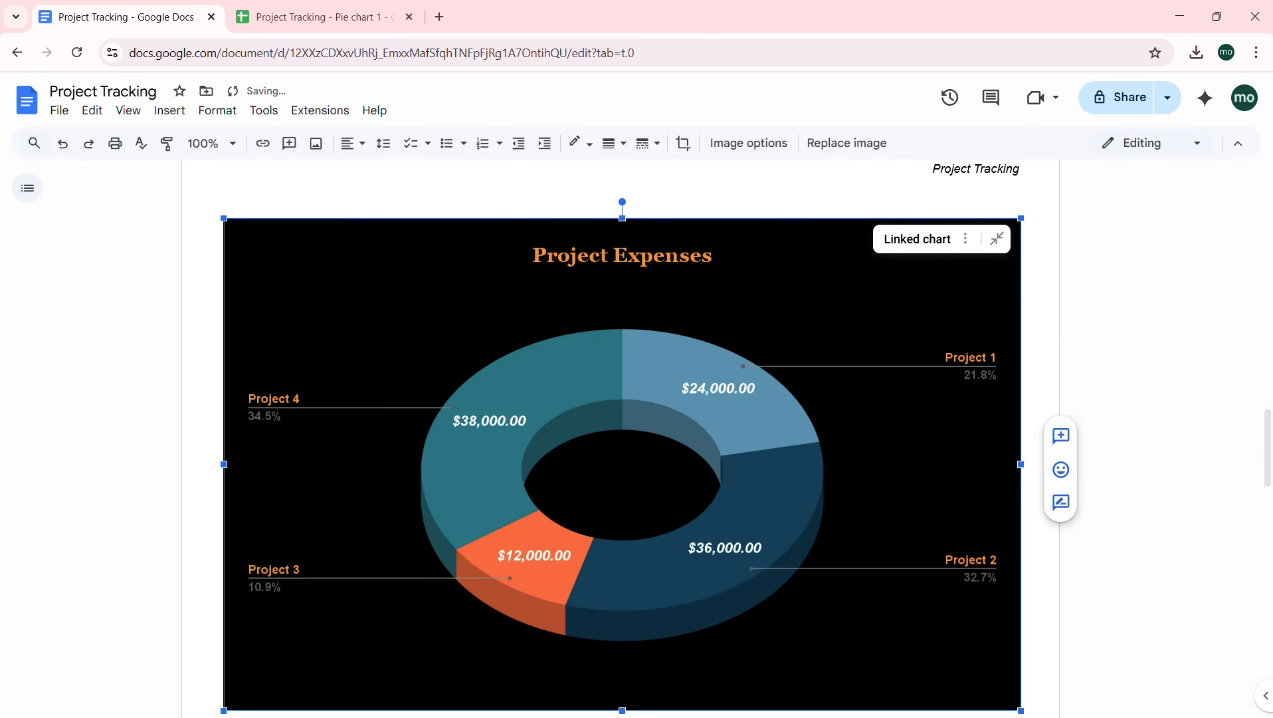
left_click_drag(1020, 212, 975, 219)
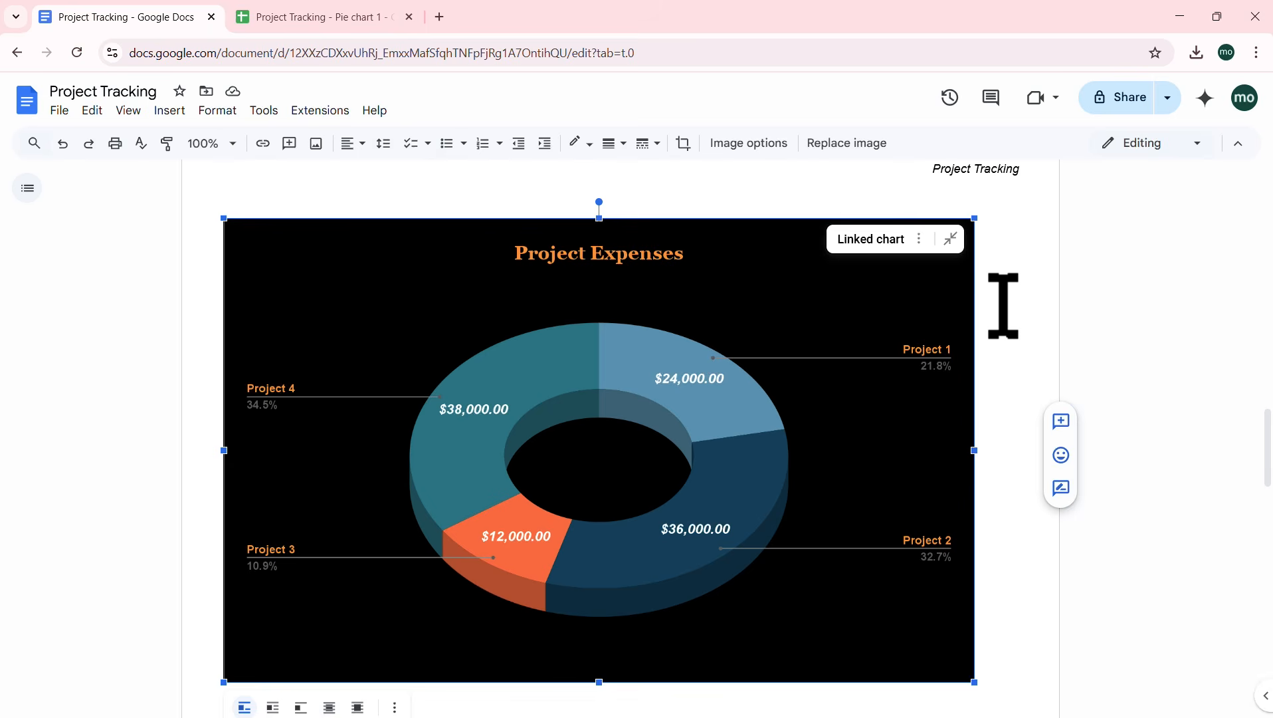
scroll(1003, 305, "down", 3)
scroll(1004, 305, "up", 3)
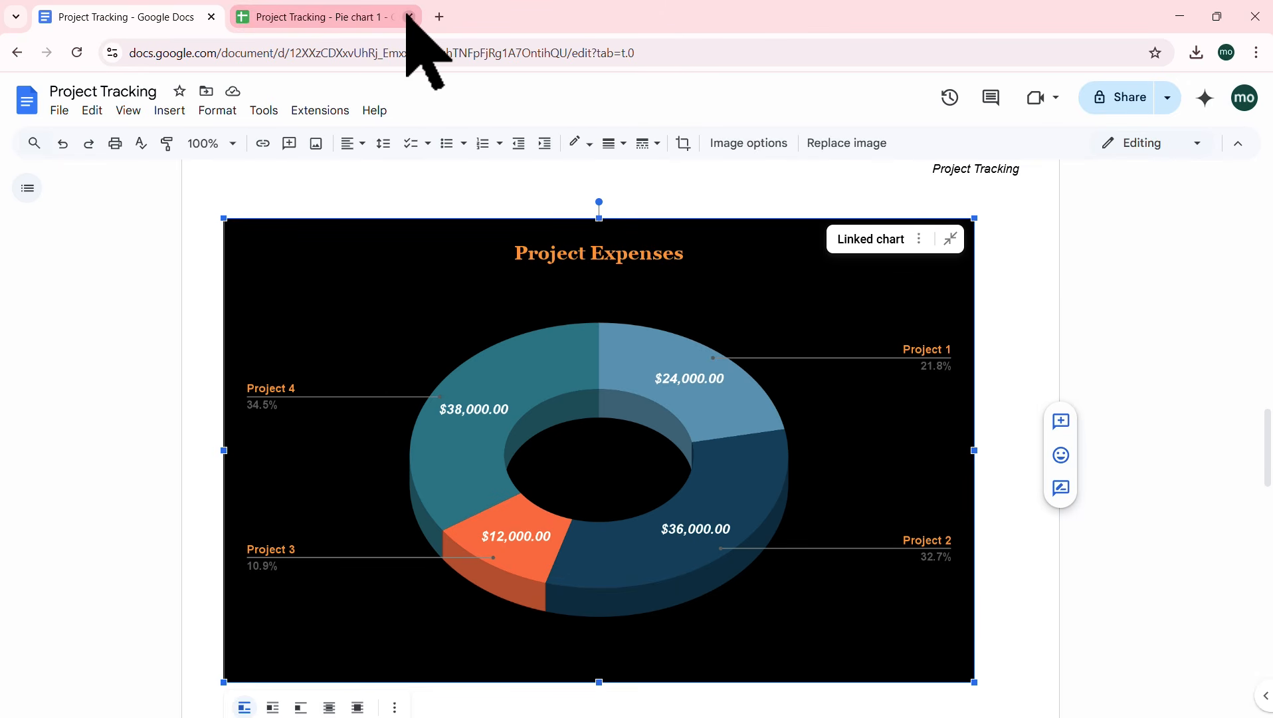
Step: Close the chart's spreadsheet, reopen it as the source of the document's linked chart, and select the chart there
left_click(382, 16)
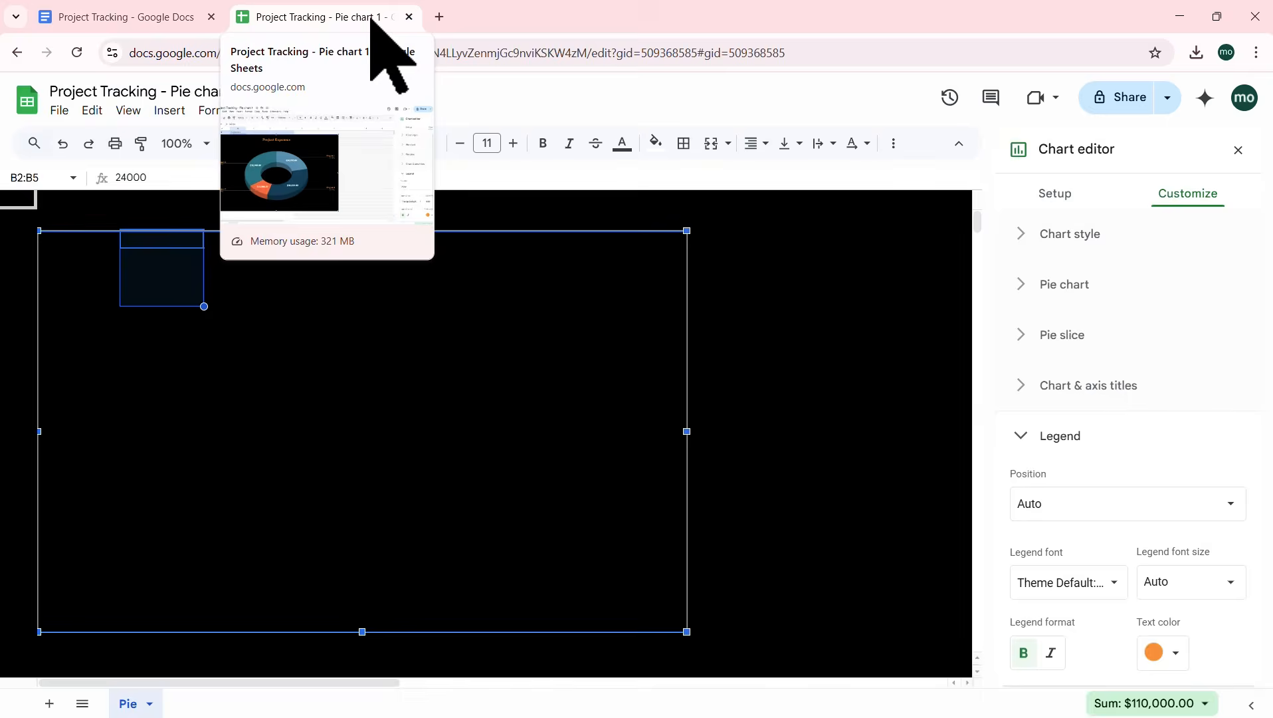
left_click(409, 17)
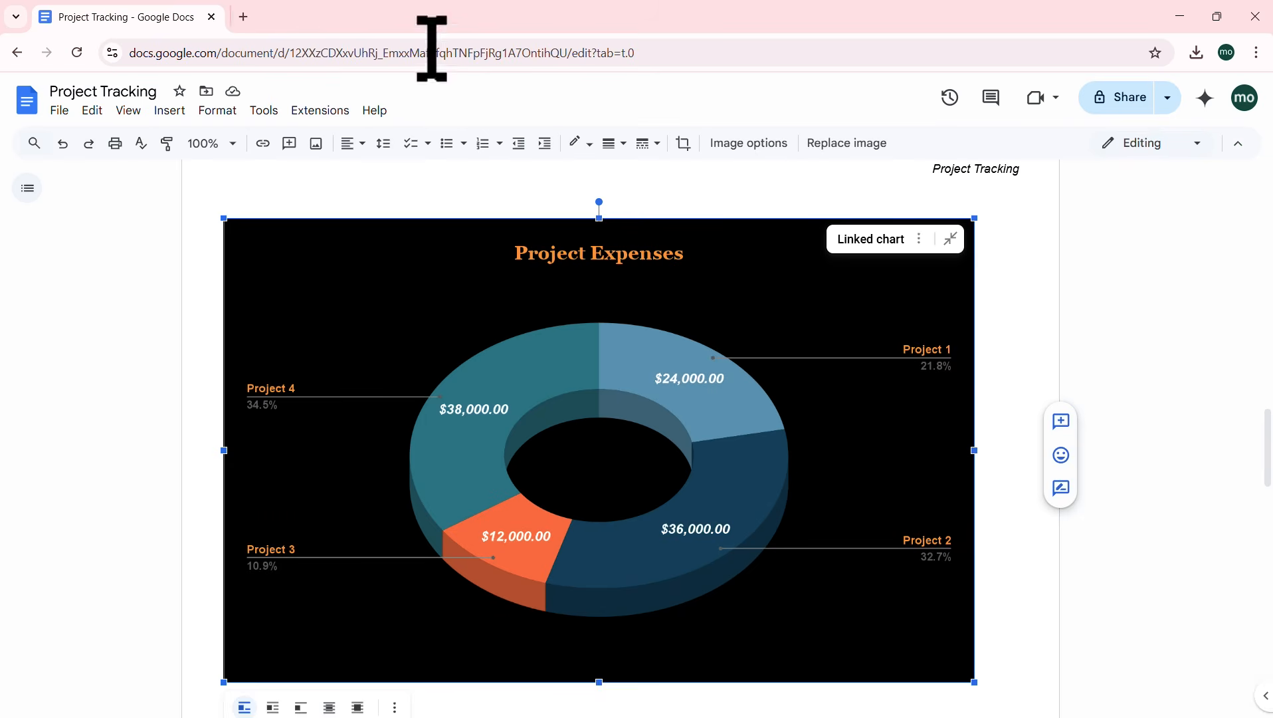
left_click(921, 239)
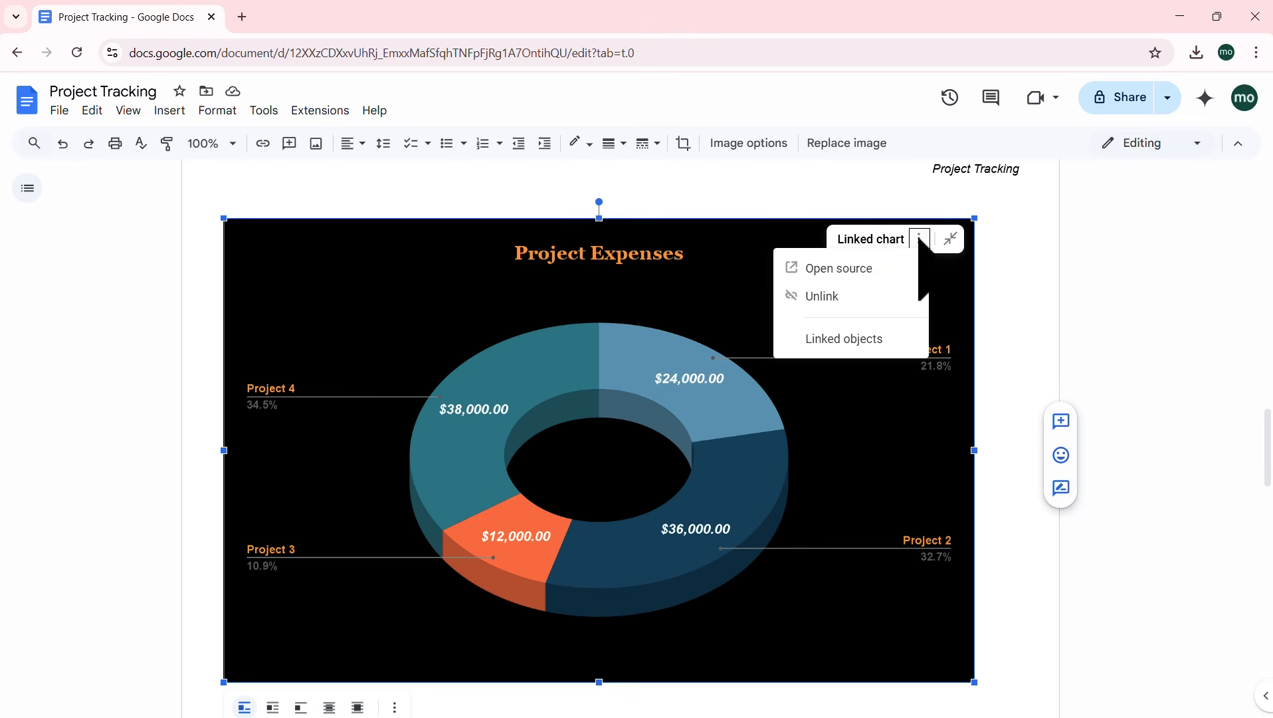
left_click(844, 269)
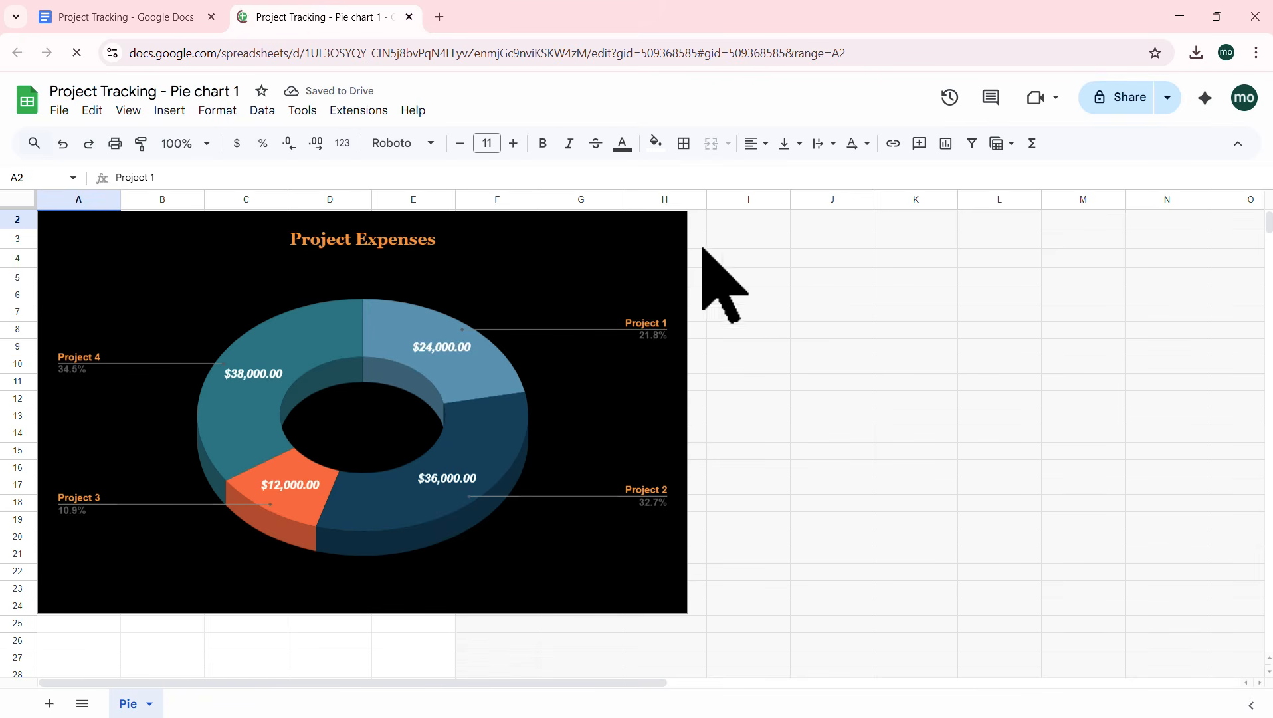
left_click(685, 277)
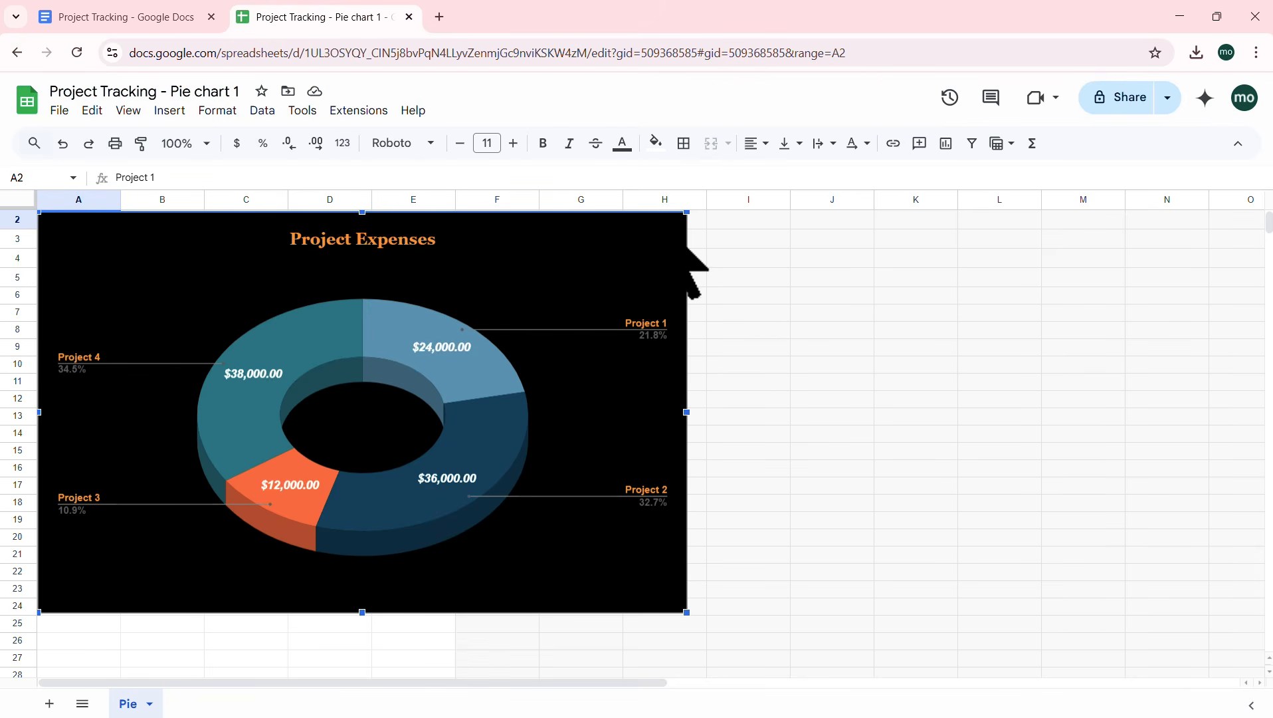
scroll(810, 398, "up", 1)
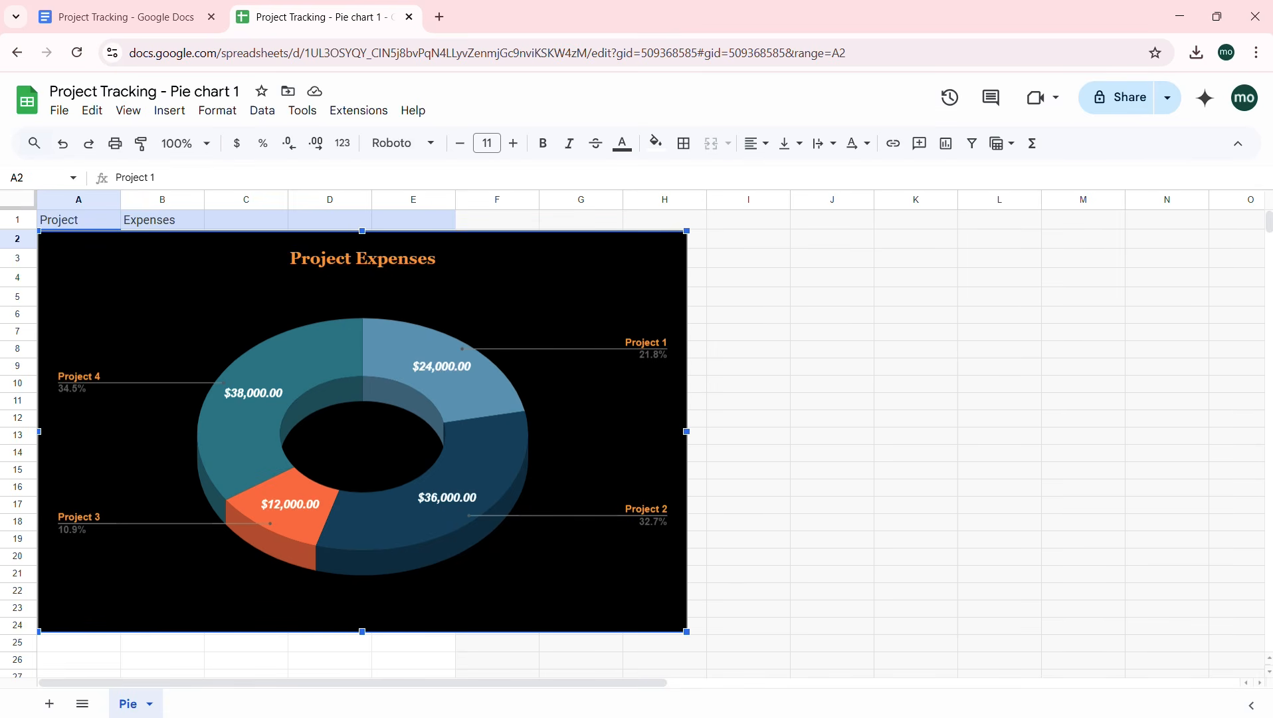
Step: Change the Project Expenses 3D pie chart to the suggested column chart and move it below the project data rows
double_click(688, 271)
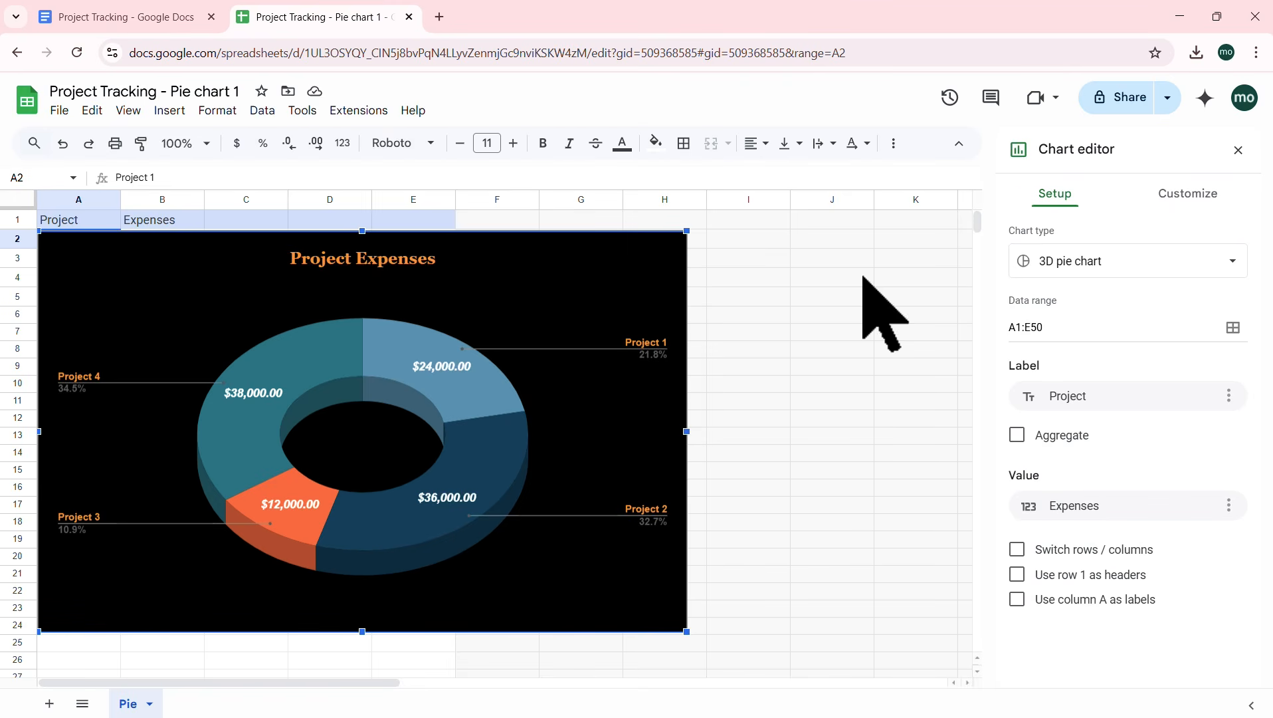
left_click(1230, 265)
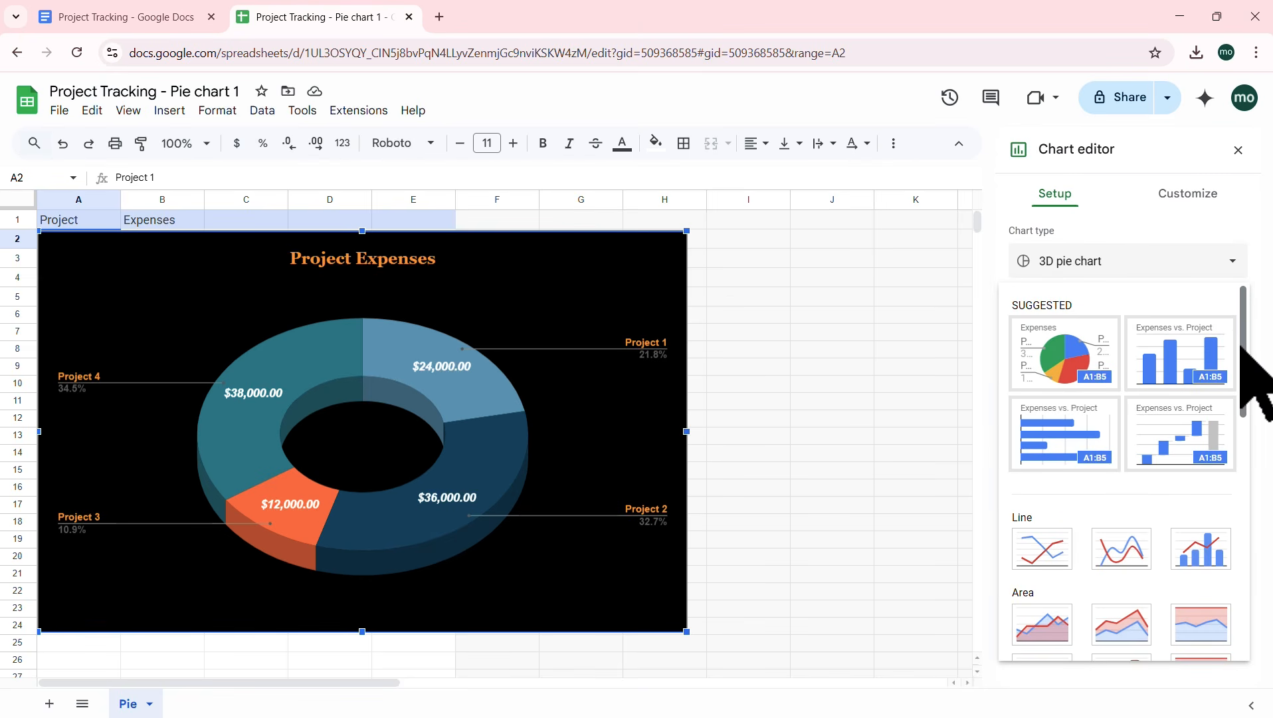
left_click(1180, 362)
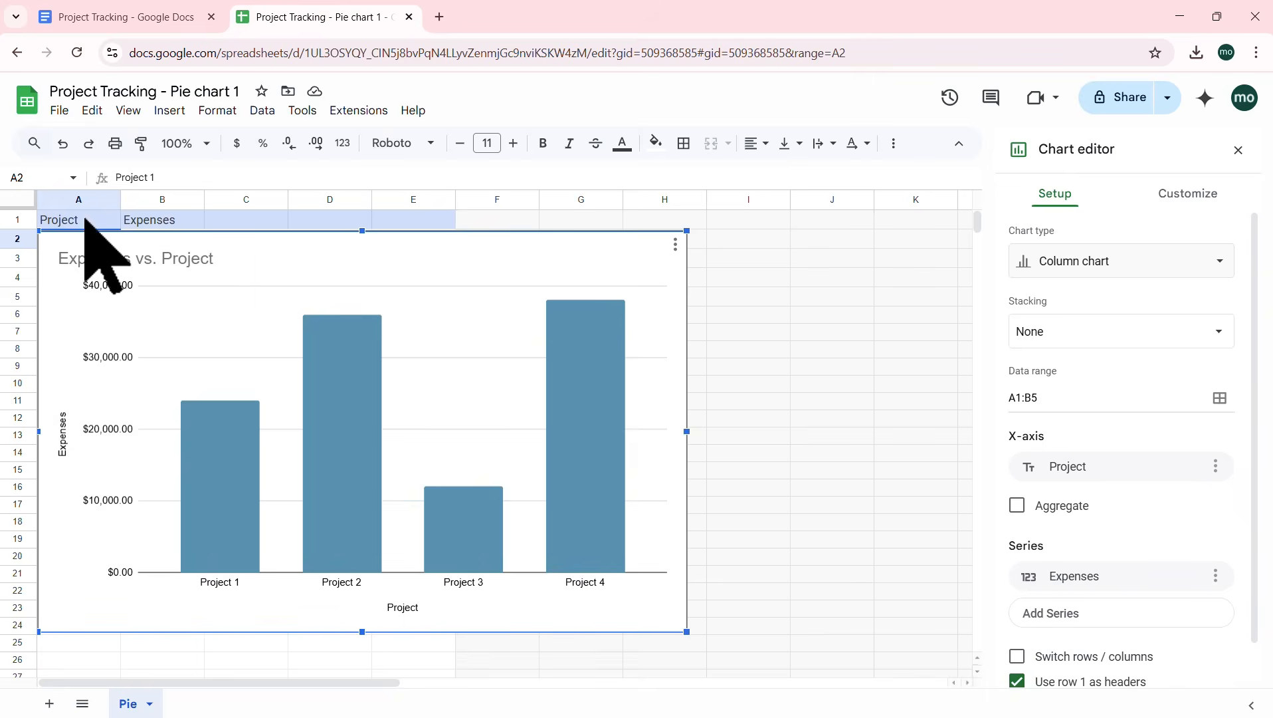
left_click_drag(368, 245, 373, 323)
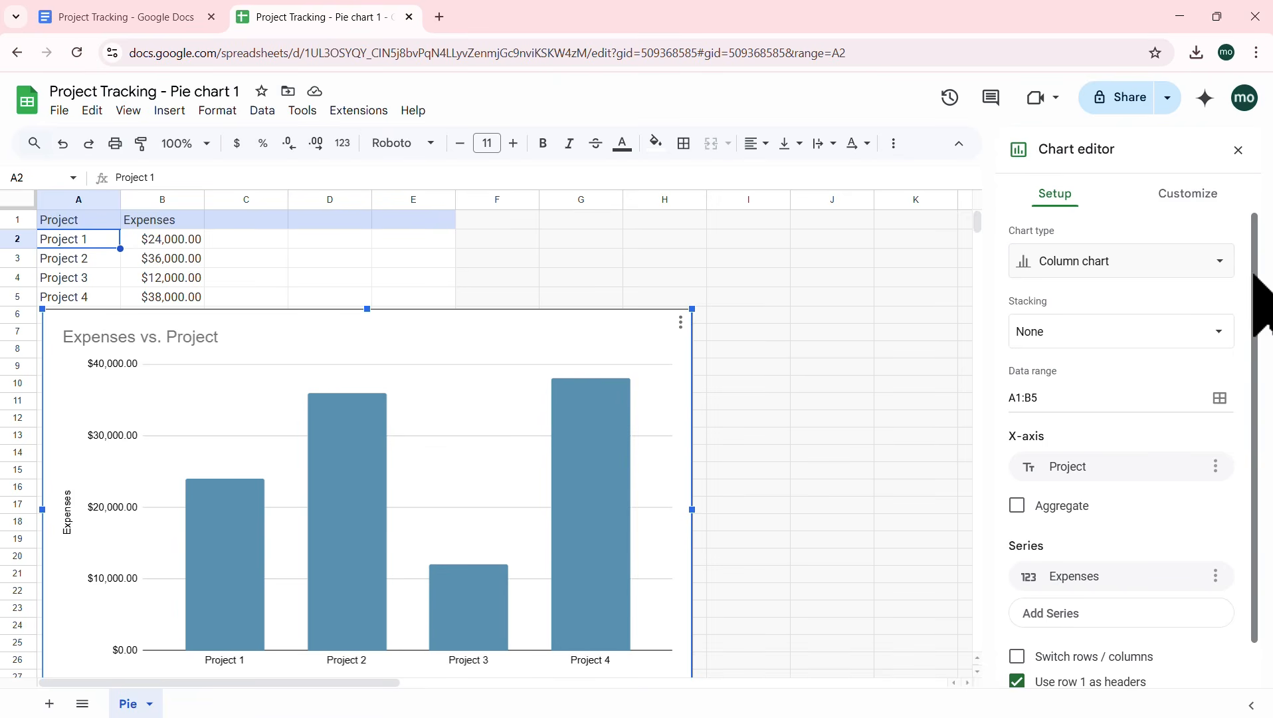
Step: Change the chart type to a 100% stacked column chart
left_click_drag(1255, 272, 1254, 314)
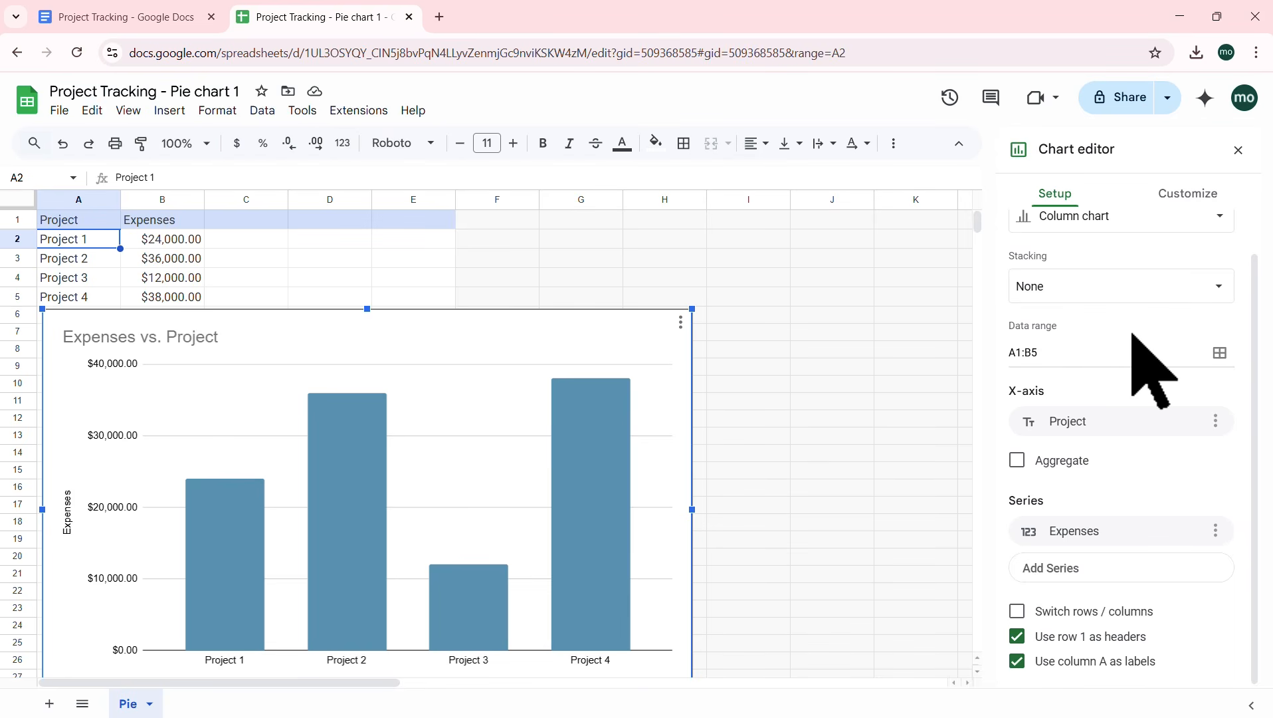
scroll(1132, 334, "up", 1)
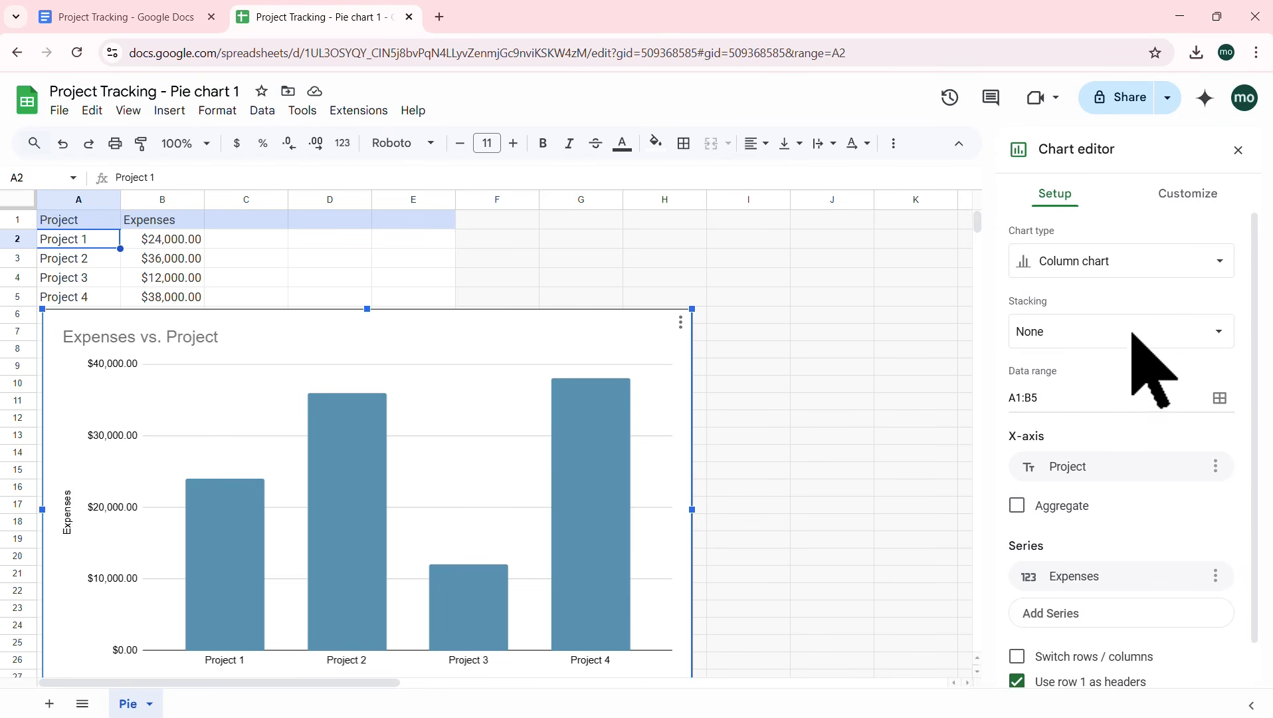
left_click(1222, 262)
scroll(1174, 384, "down", 5)
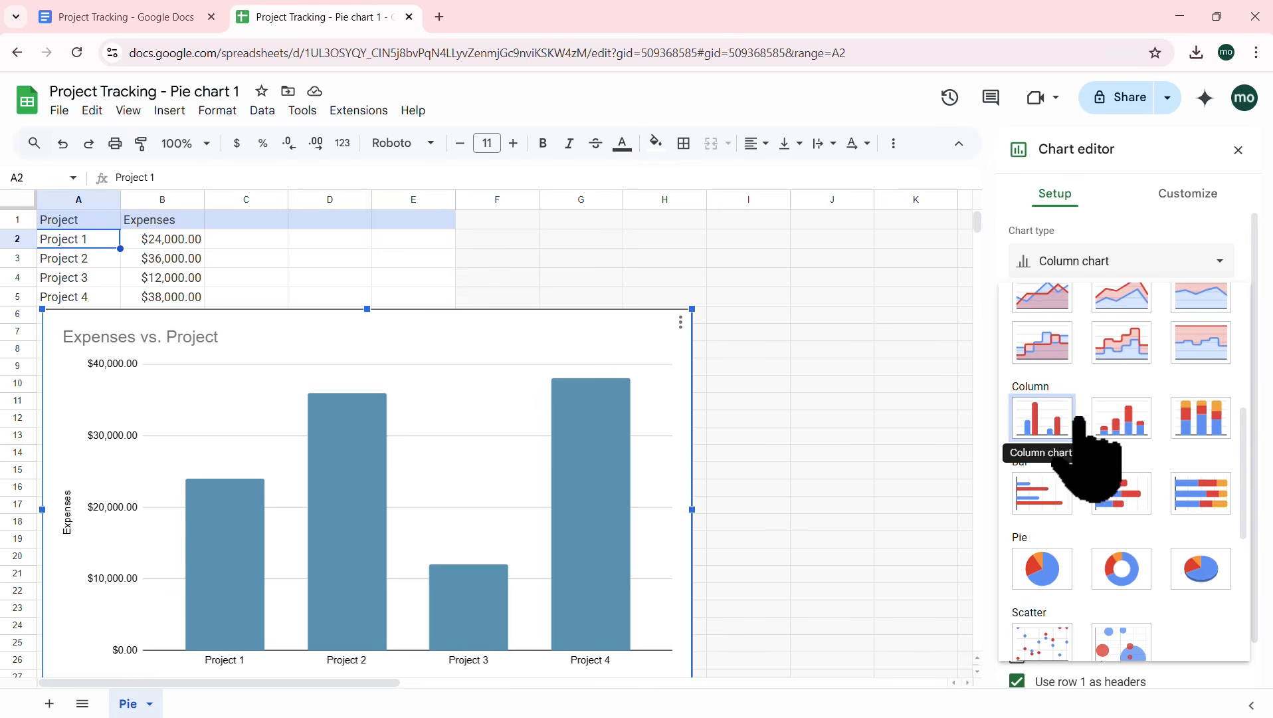
left_click(1201, 415)
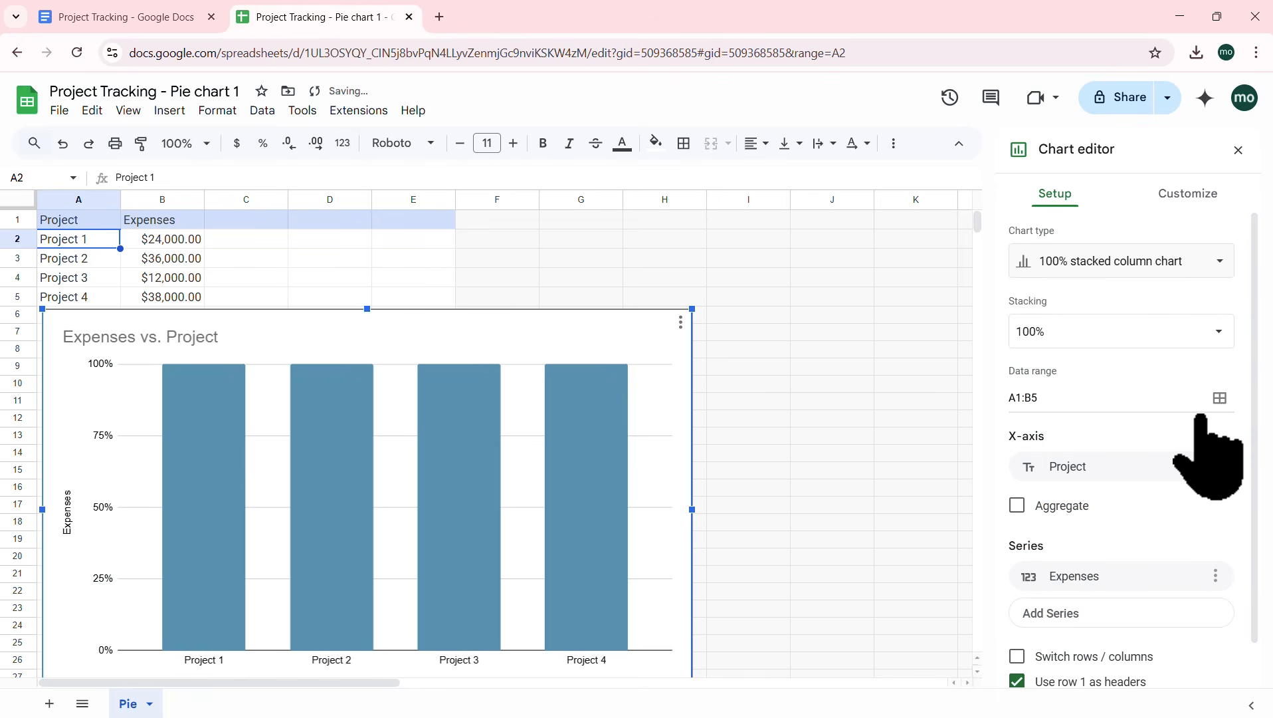
Step: Change the chart to a standard horizontal bar chart of expenses by project
left_click(1222, 263)
scroll(1130, 425, "down", 1)
left_click(1071, 362)
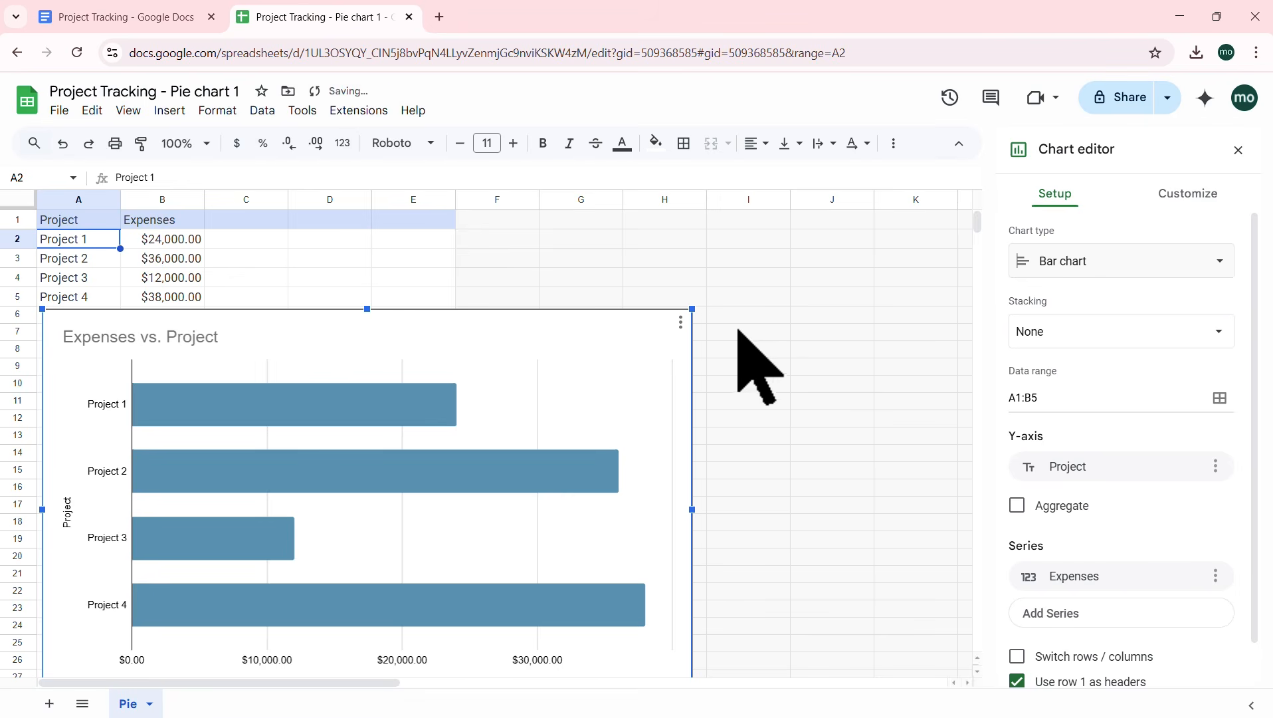
left_click_drag(623, 330, 690, 332)
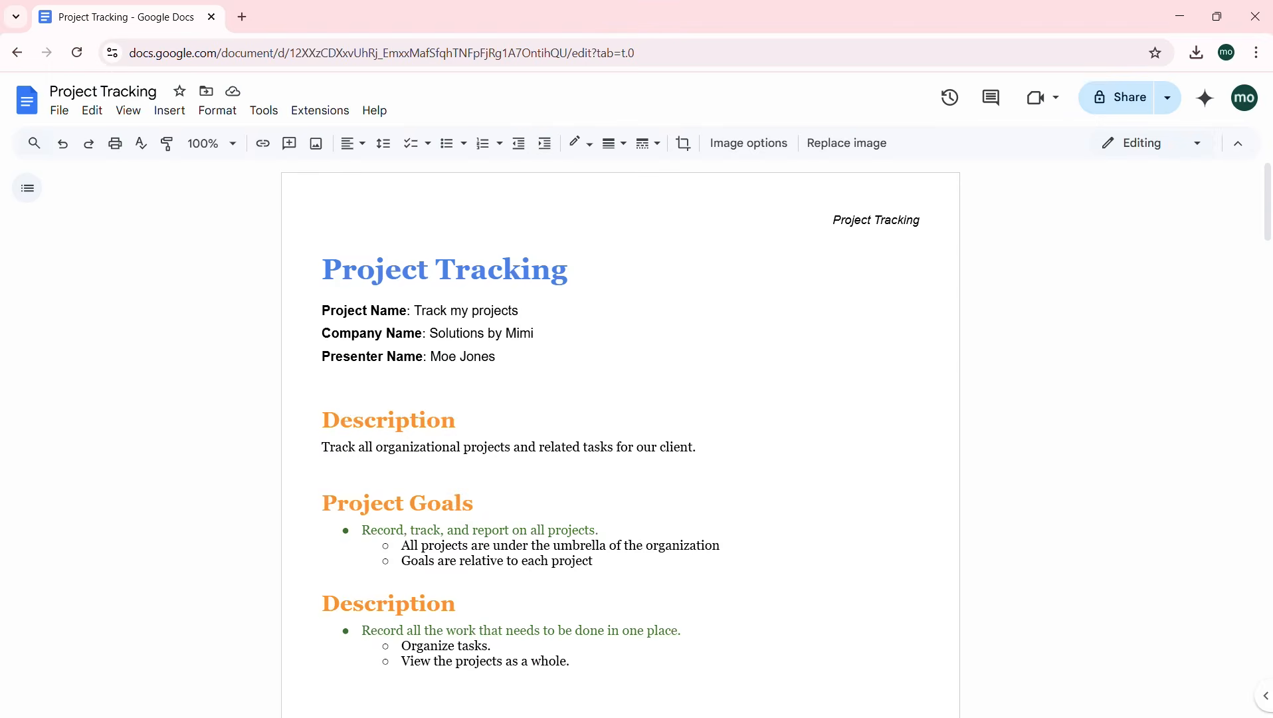
scroll(687, 346, "down", 15)
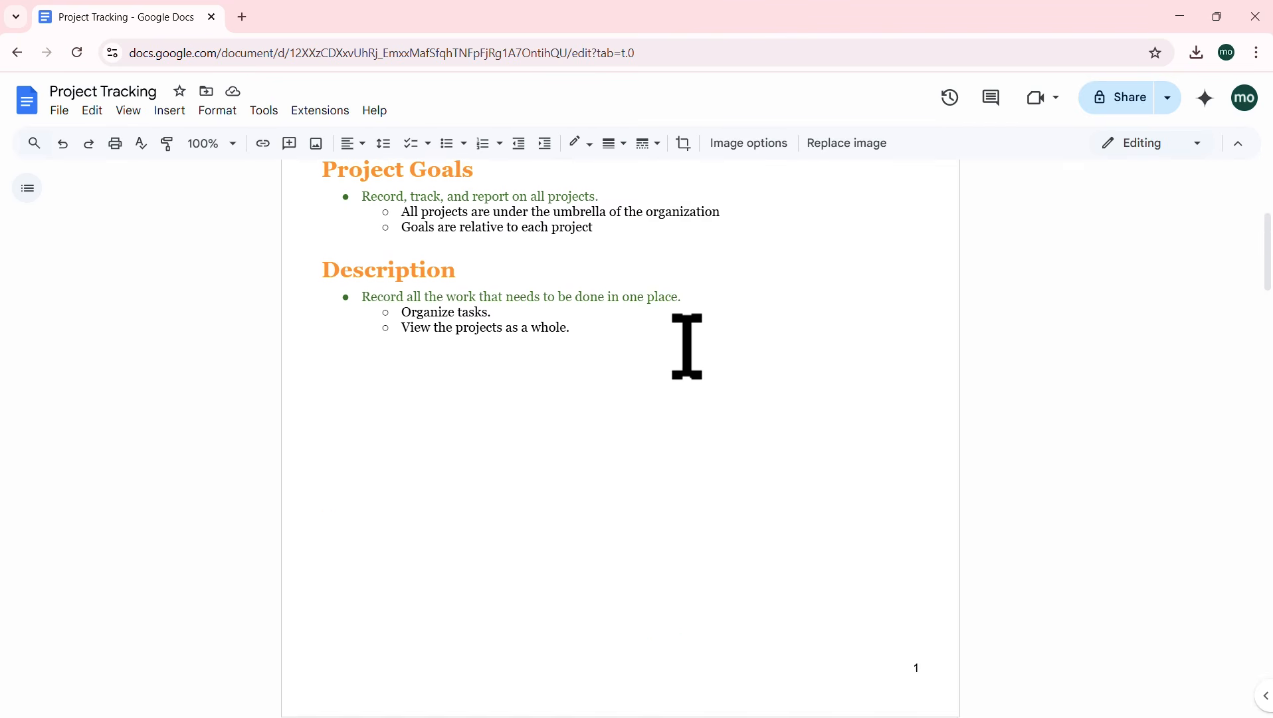
scroll(687, 346, "down", 10)
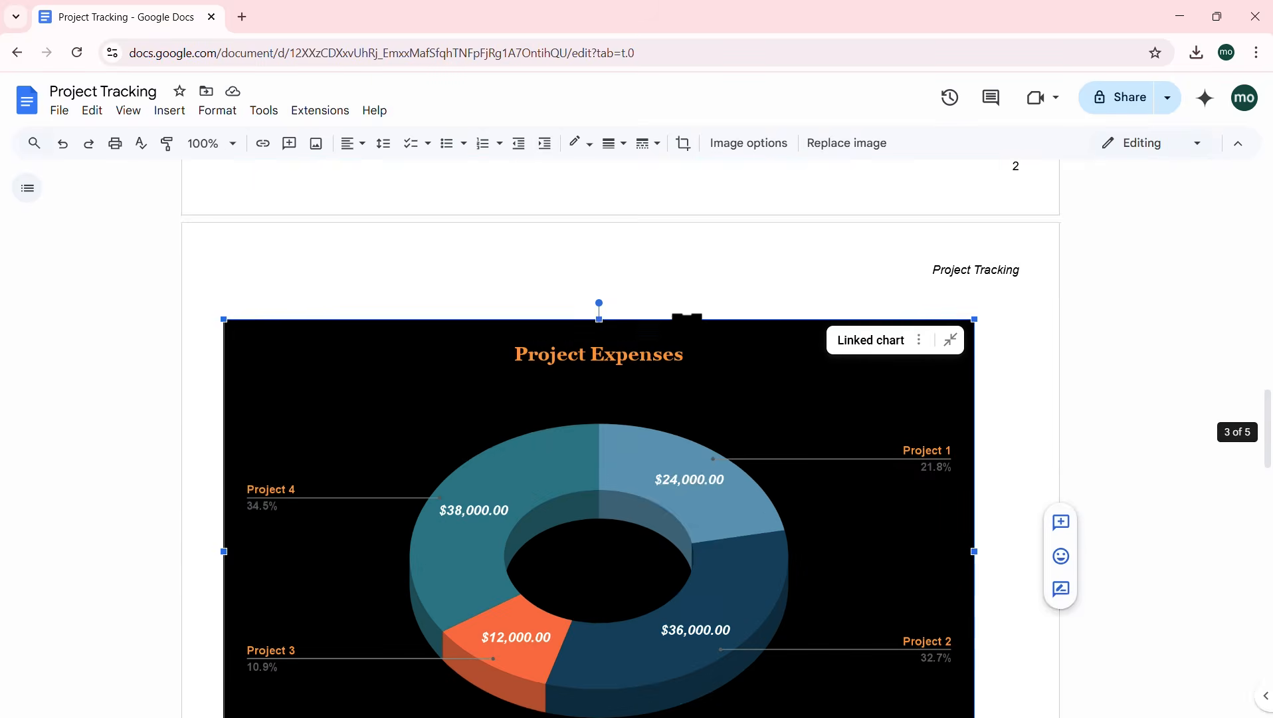
scroll(688, 345, "up", 2)
scroll(688, 346, "up", 20)
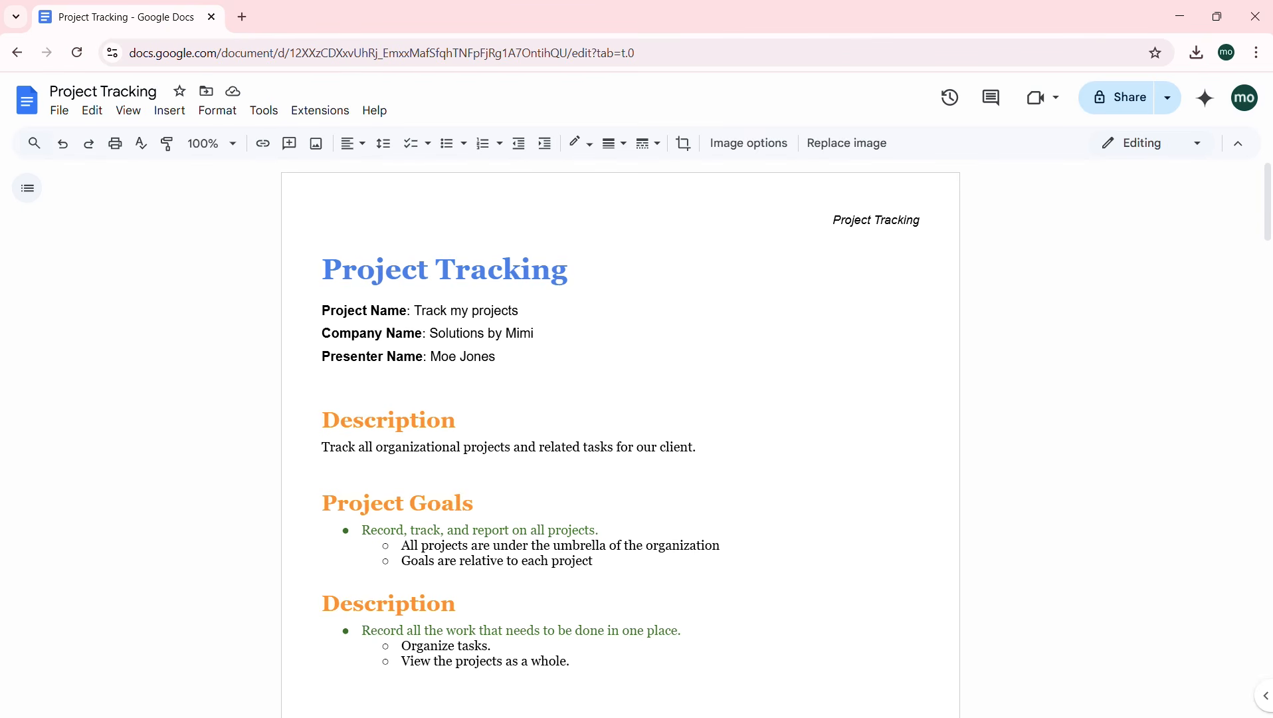
left_click_drag(1065, 74, 1190, 125)
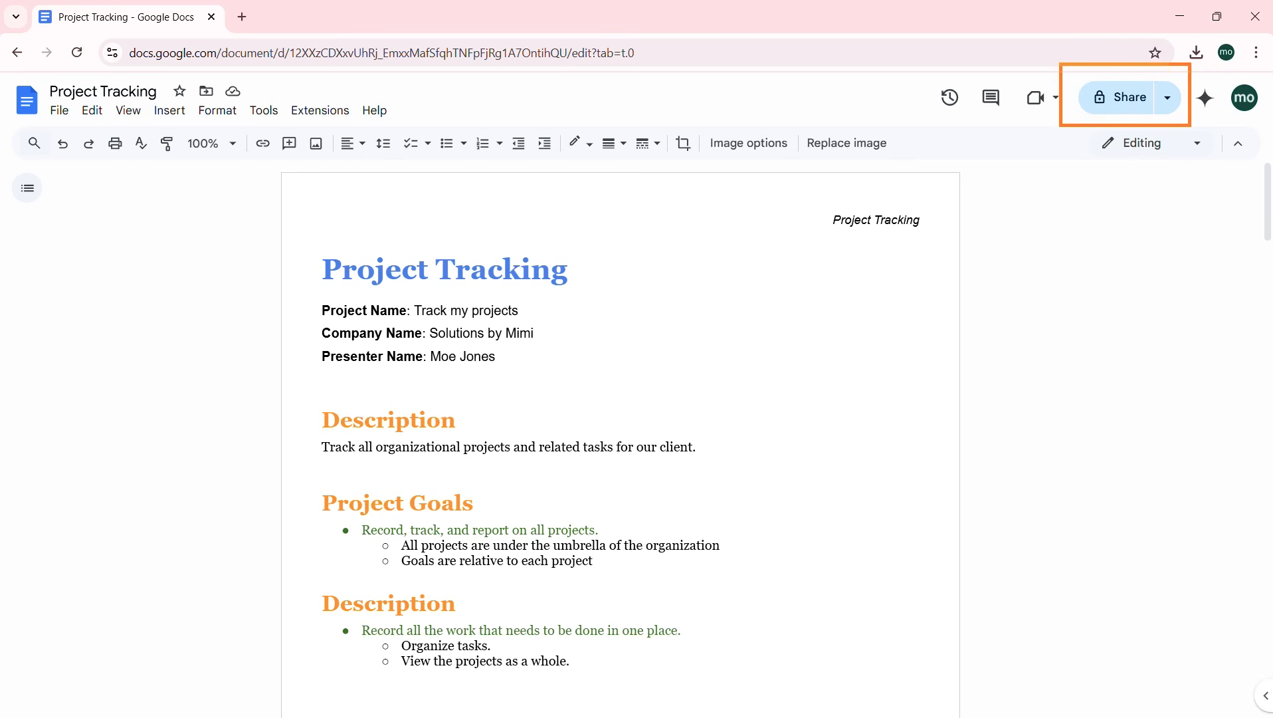
left_click_drag(1096, 131, 1012, 278)
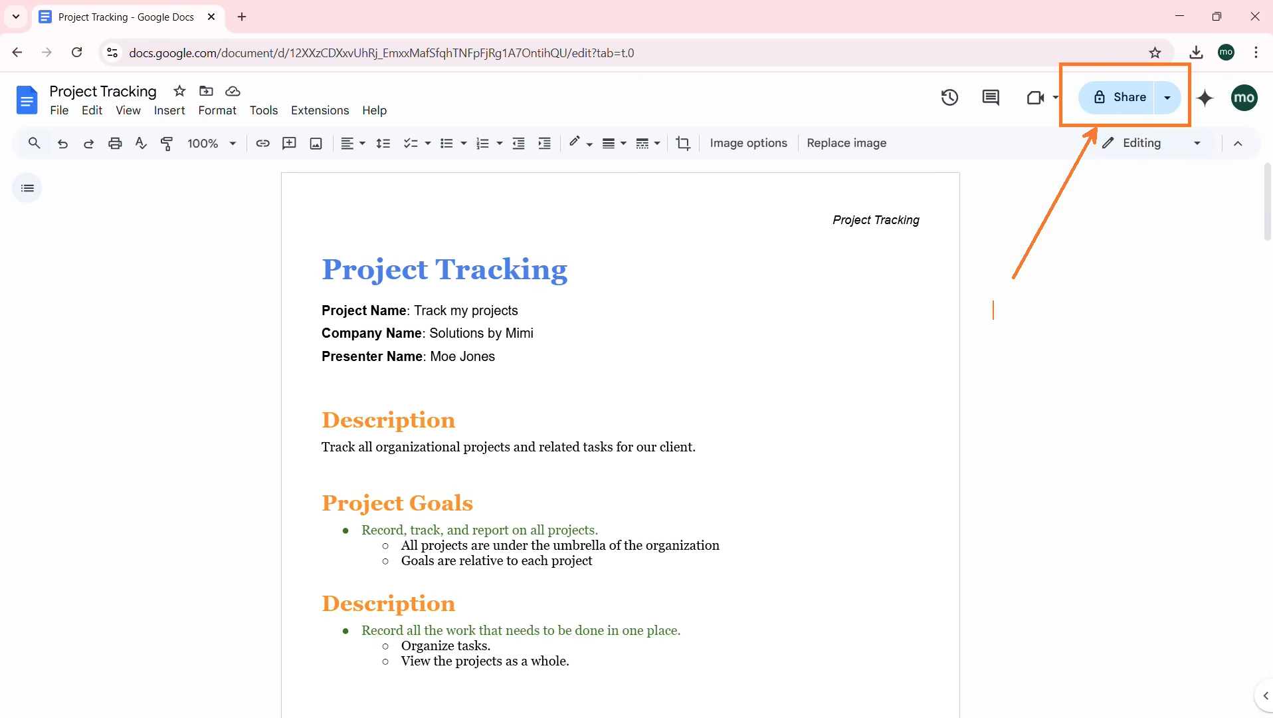
type("Email")
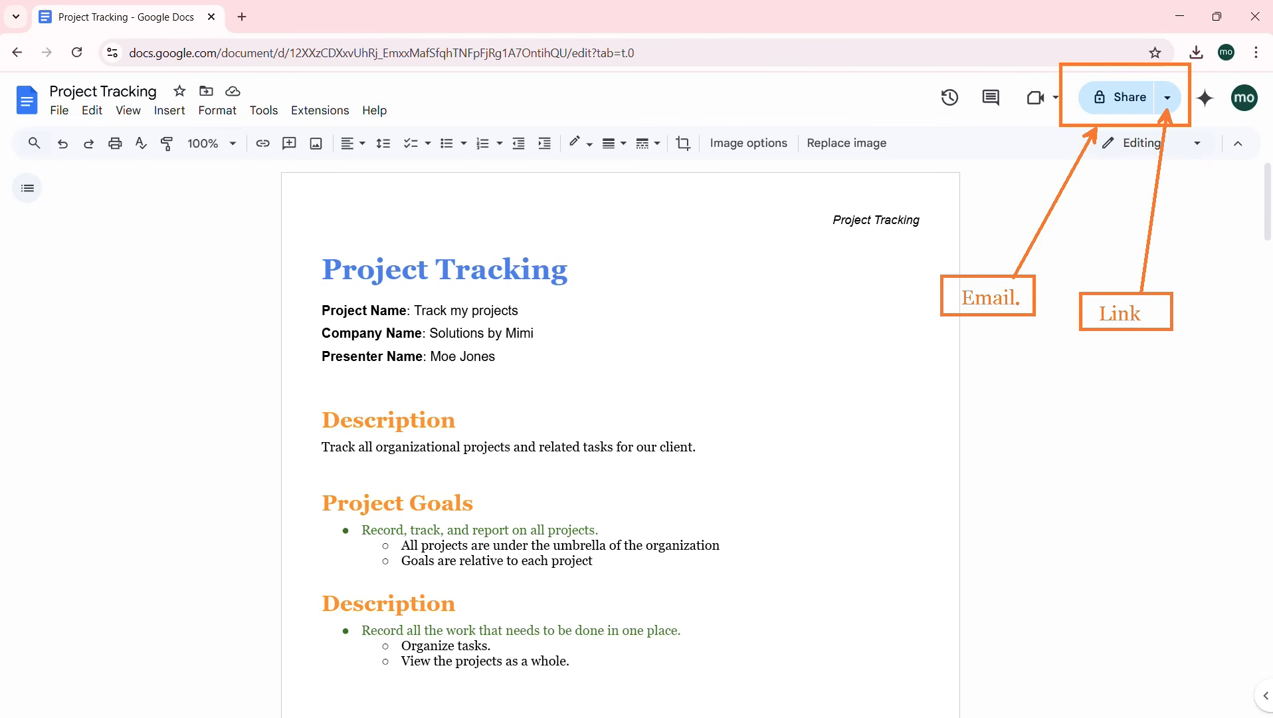
mouse_move(995, 324)
left_mouse_down()
mouse_move(981, 327)
mouse_move(1001, 345)
left_mouse_up()
key("Escape")
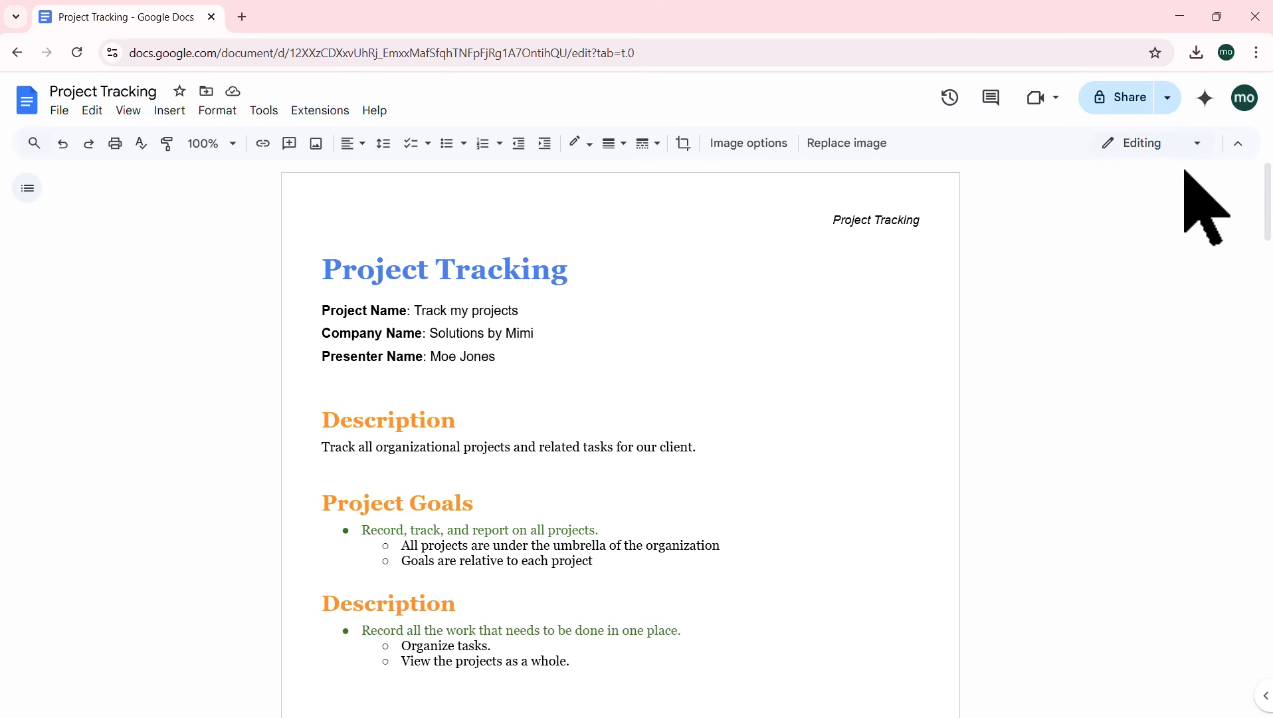
left_click(1168, 100)
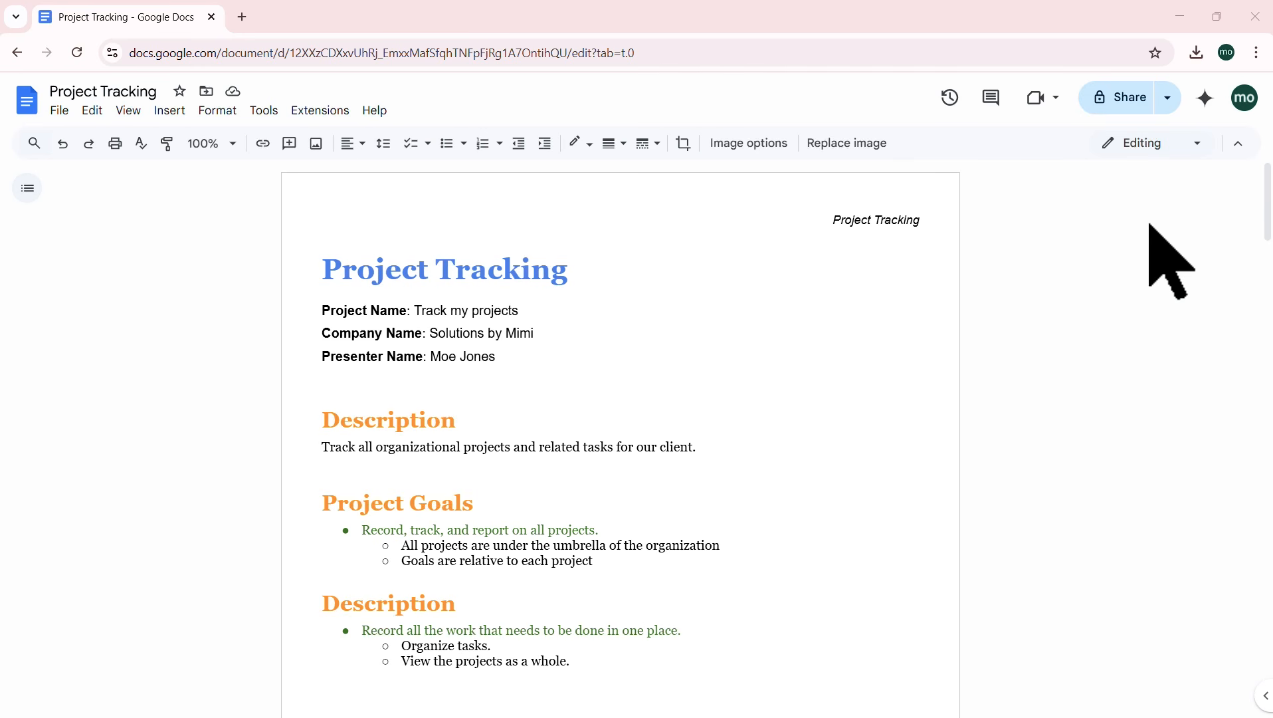
left_click(1193, 142)
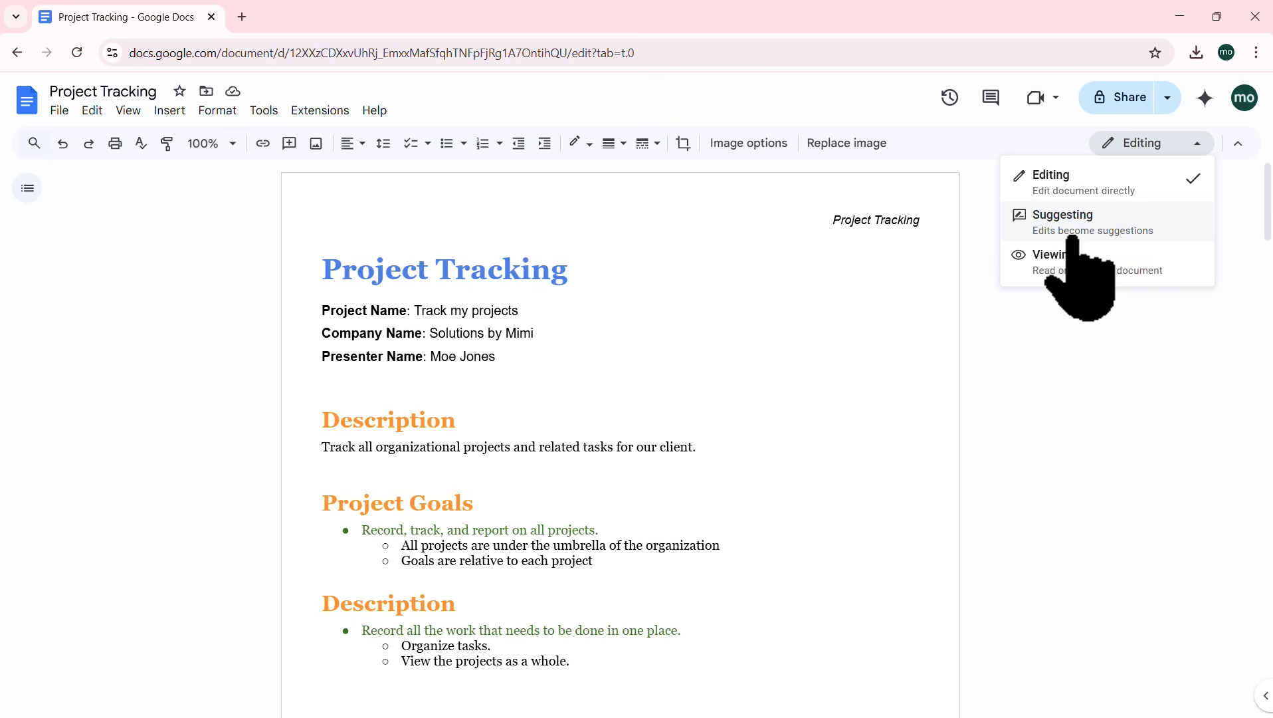
left_click(1120, 328)
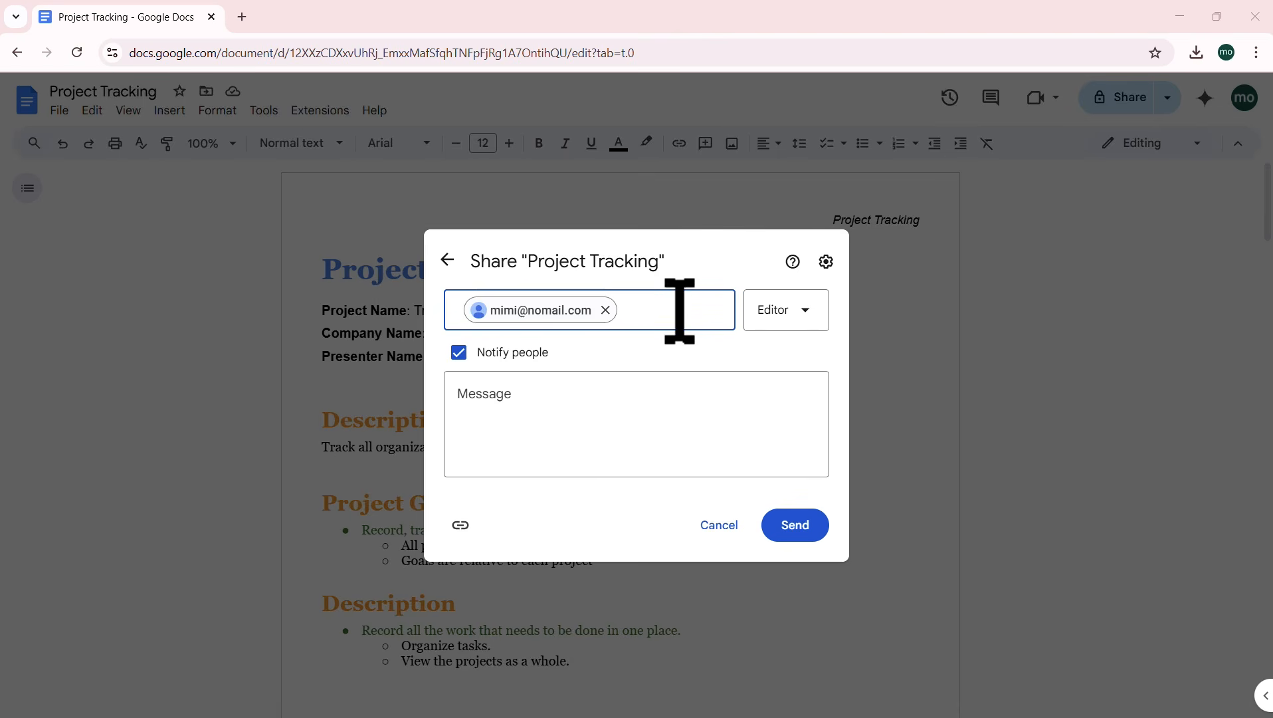
Step: Add the message "Please edit this file on page 1." to the share invitation, keep the recipient as Editor, and send it
left_click(560, 403)
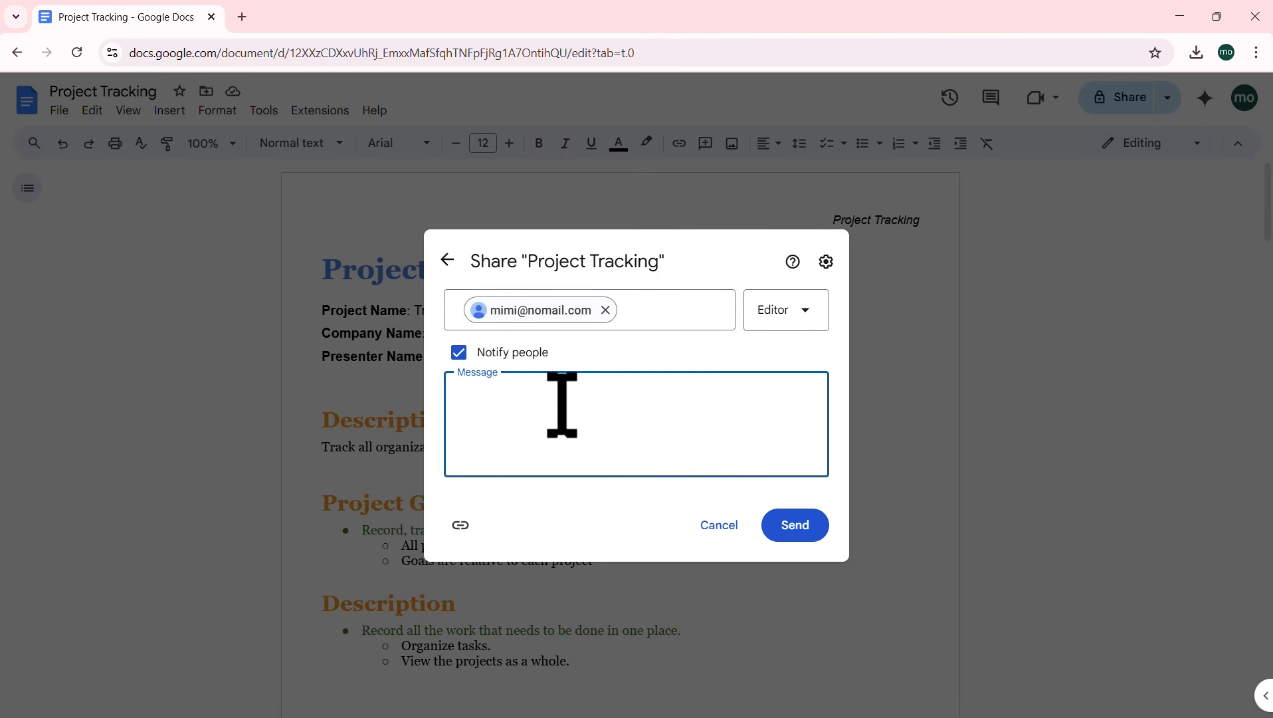
type("Please edit this file on")
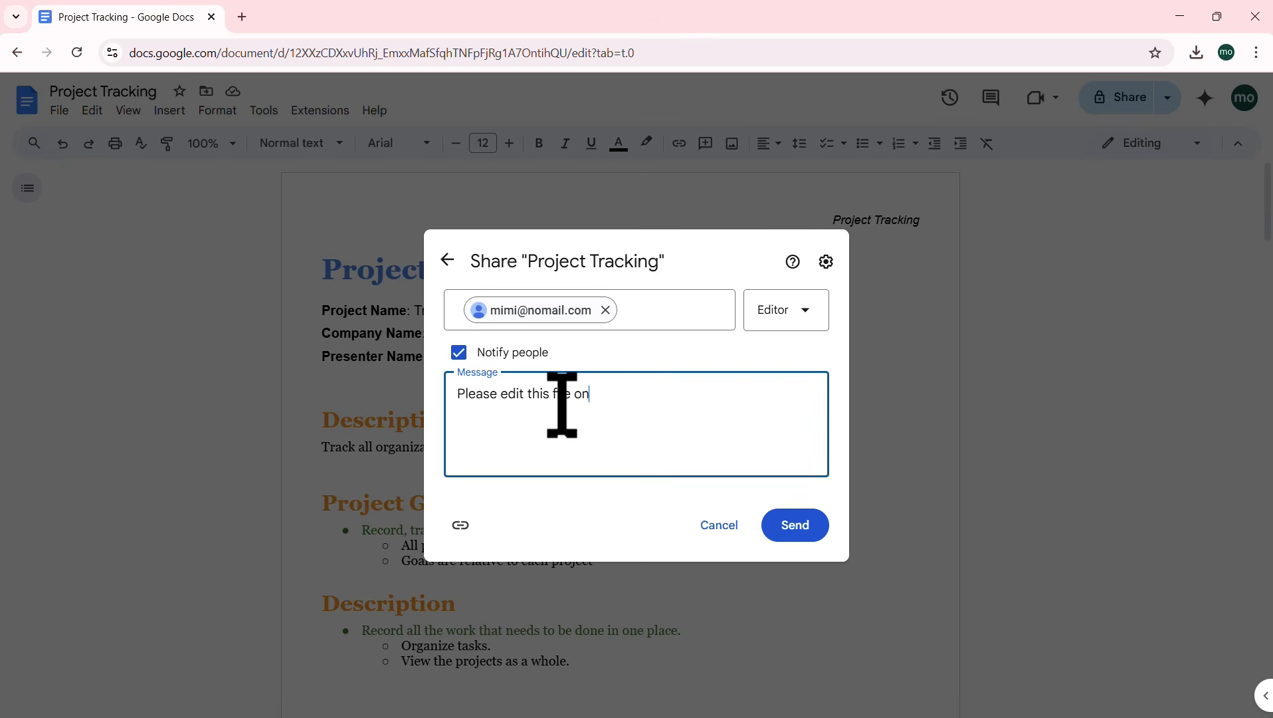
type(" page 1.")
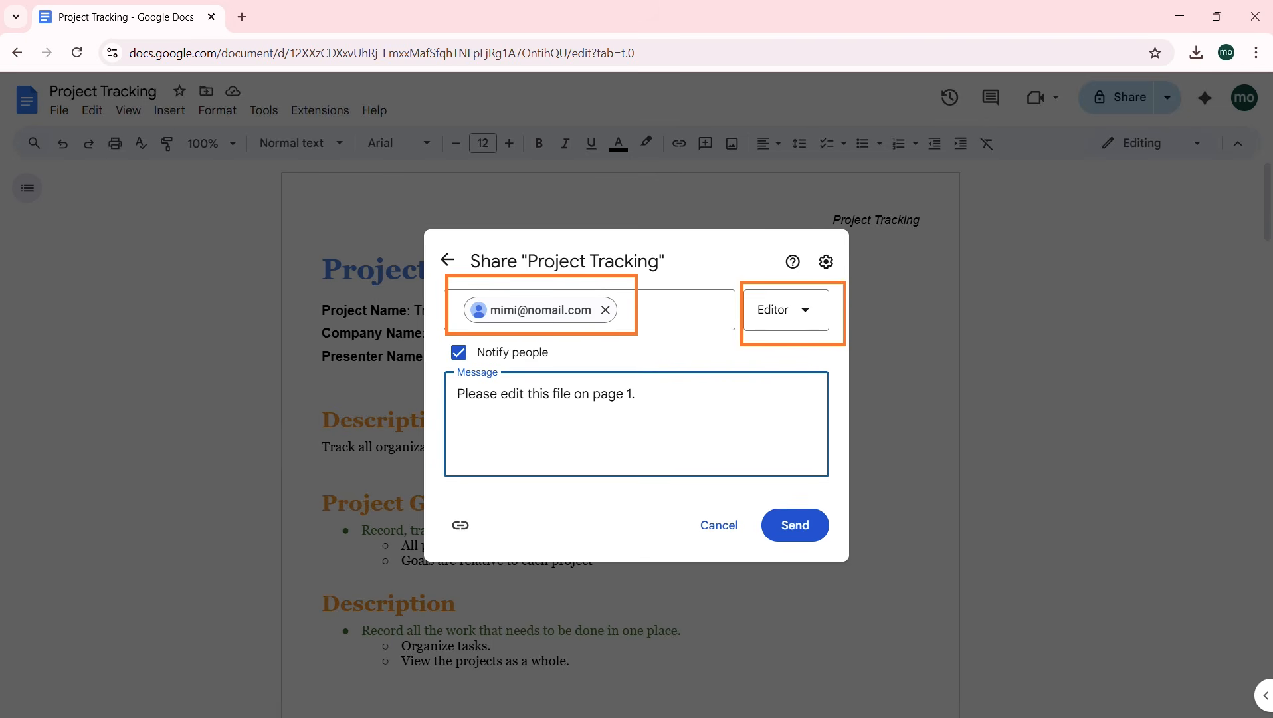
left_click(806, 310)
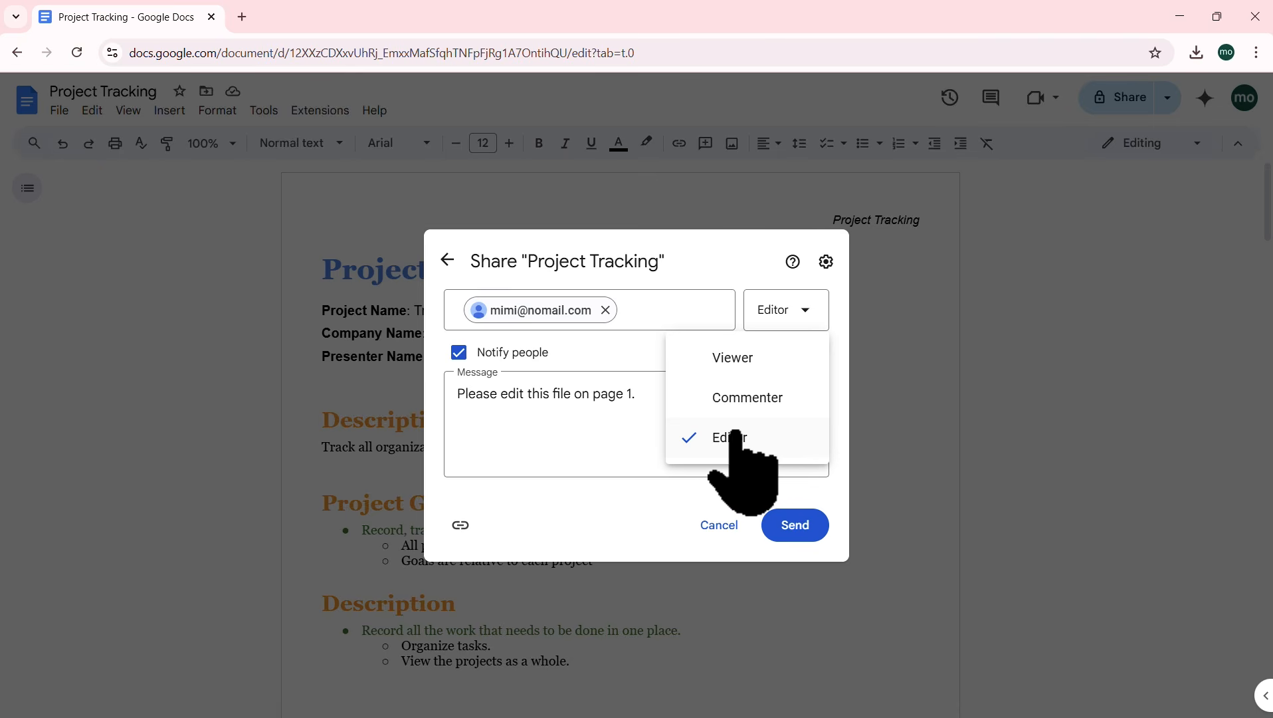
left_click(616, 438)
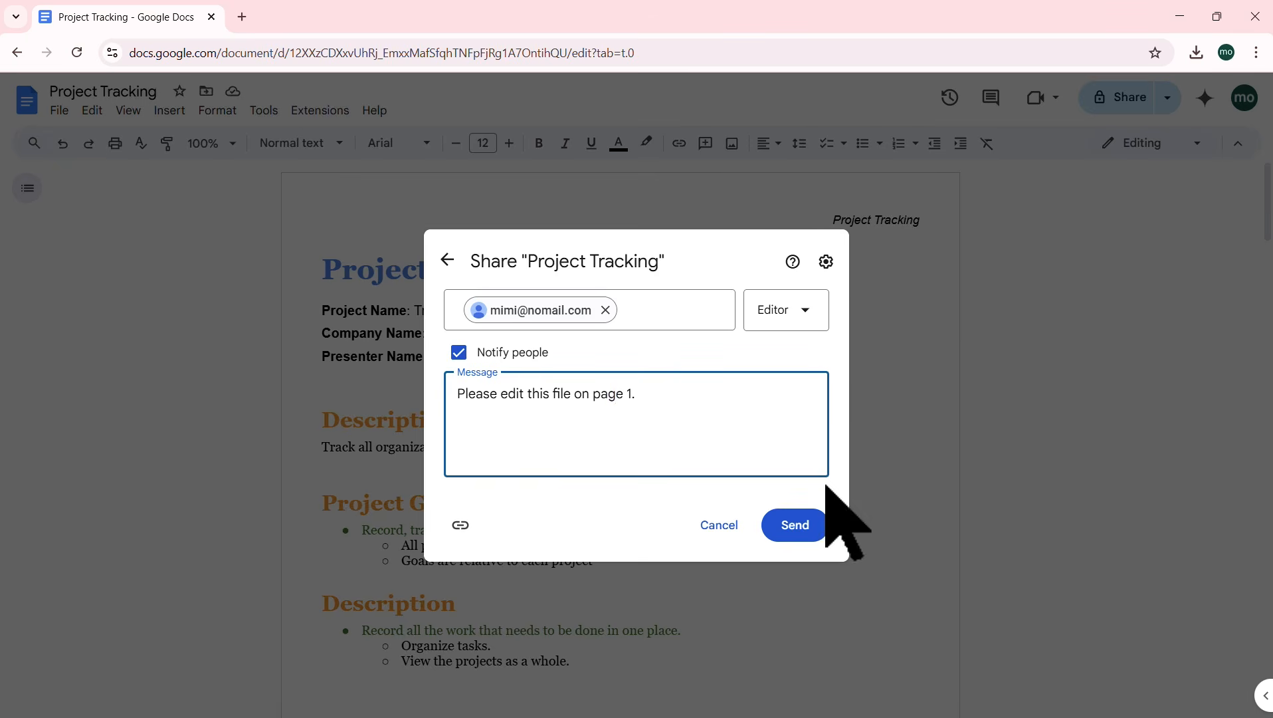
left_click(805, 524)
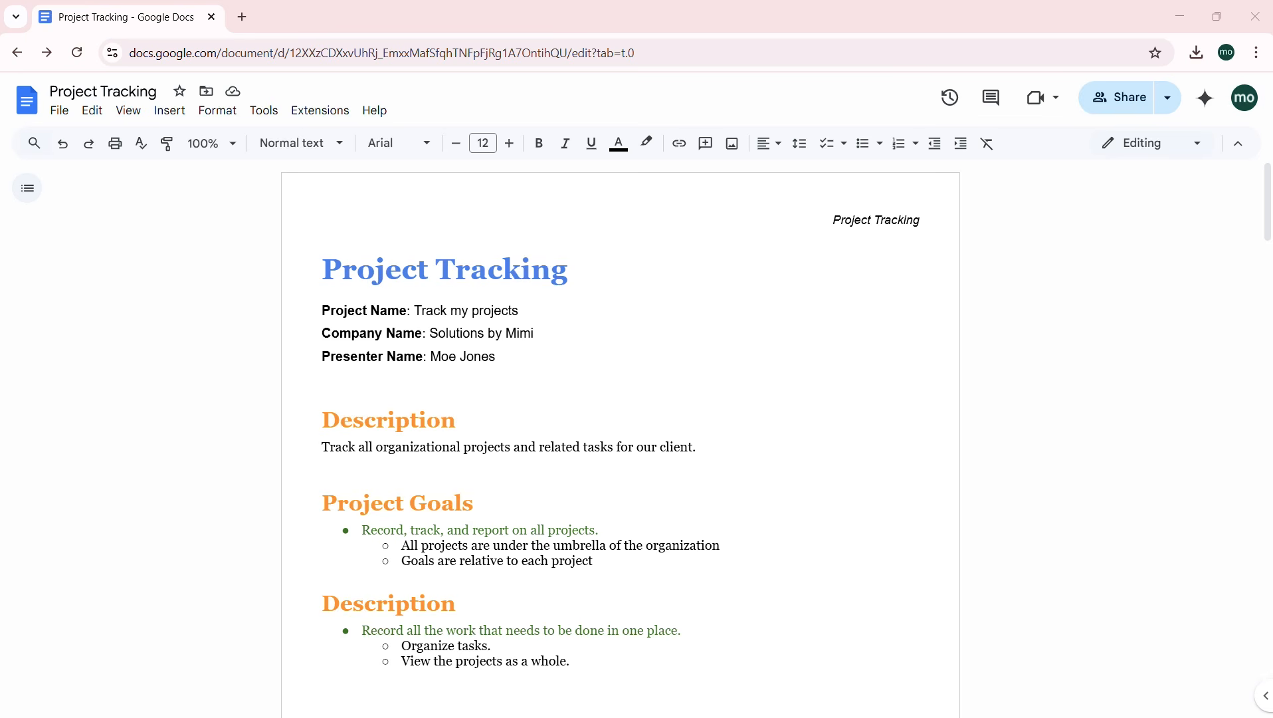
Step: In the collaborator's Incognito window, insert a blank line after the sentence under the first Description heading
left_click(323, 270)
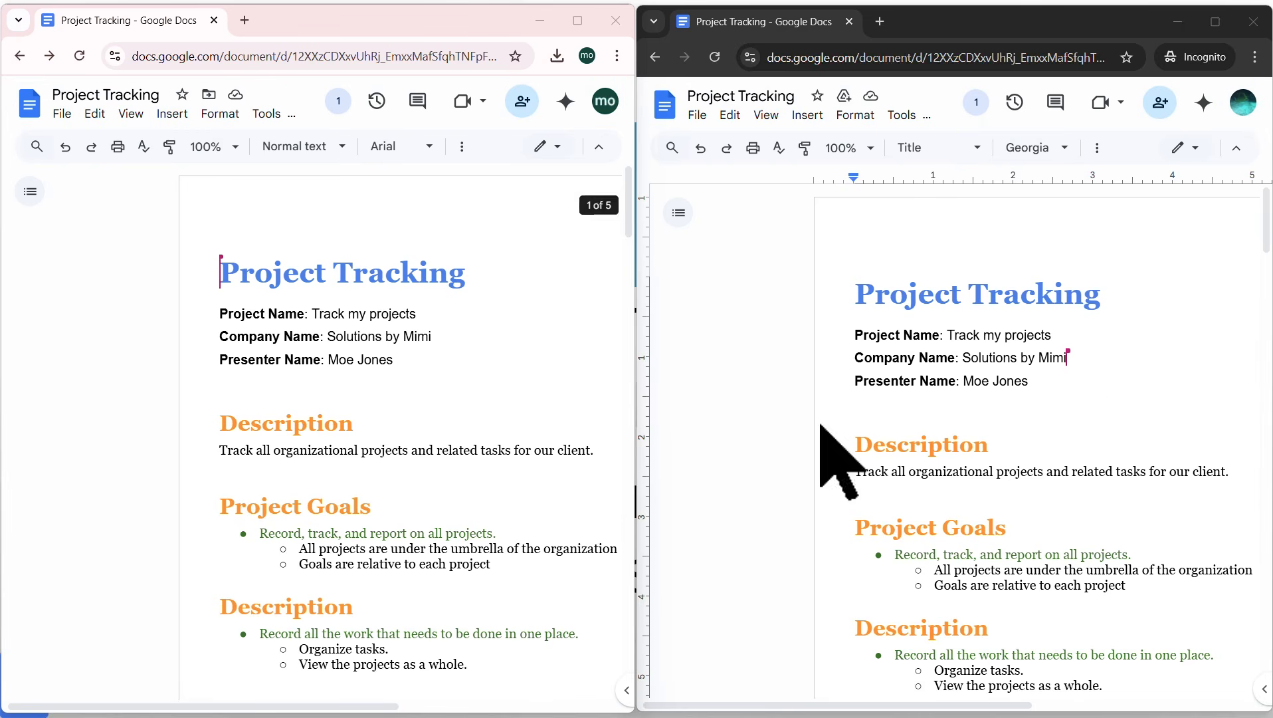
left_click(1256, 474)
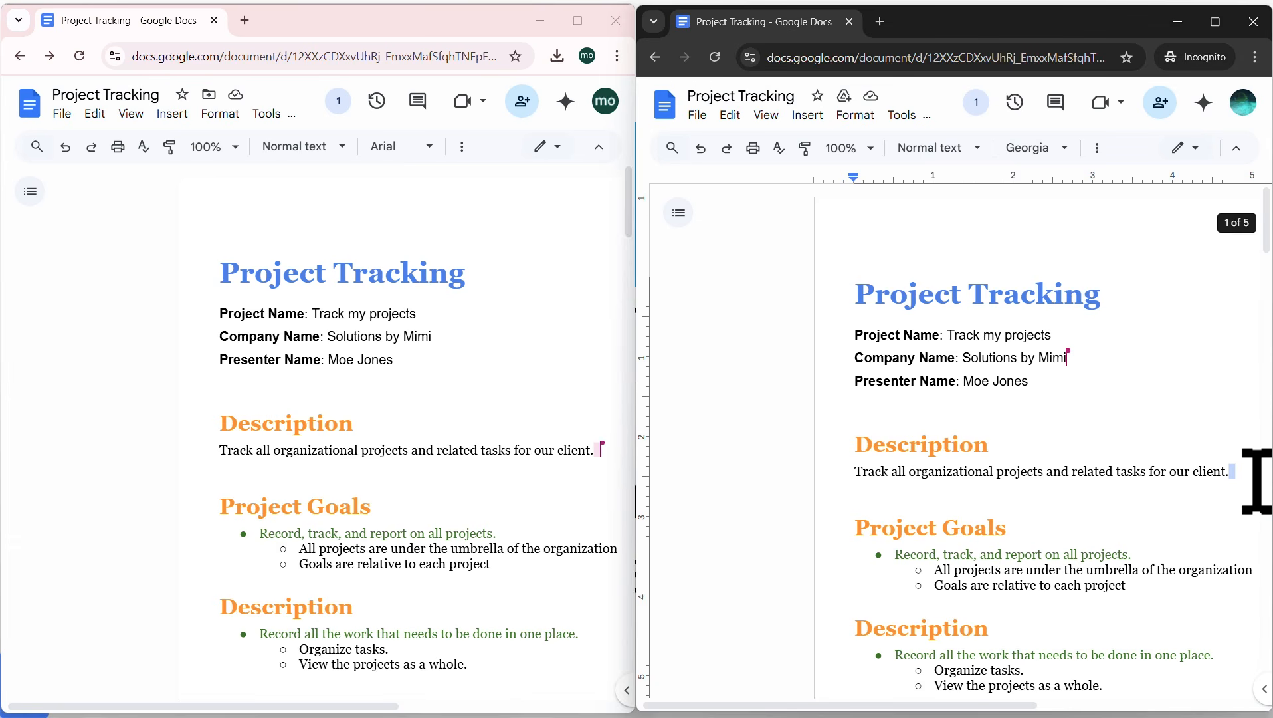
key("Return")
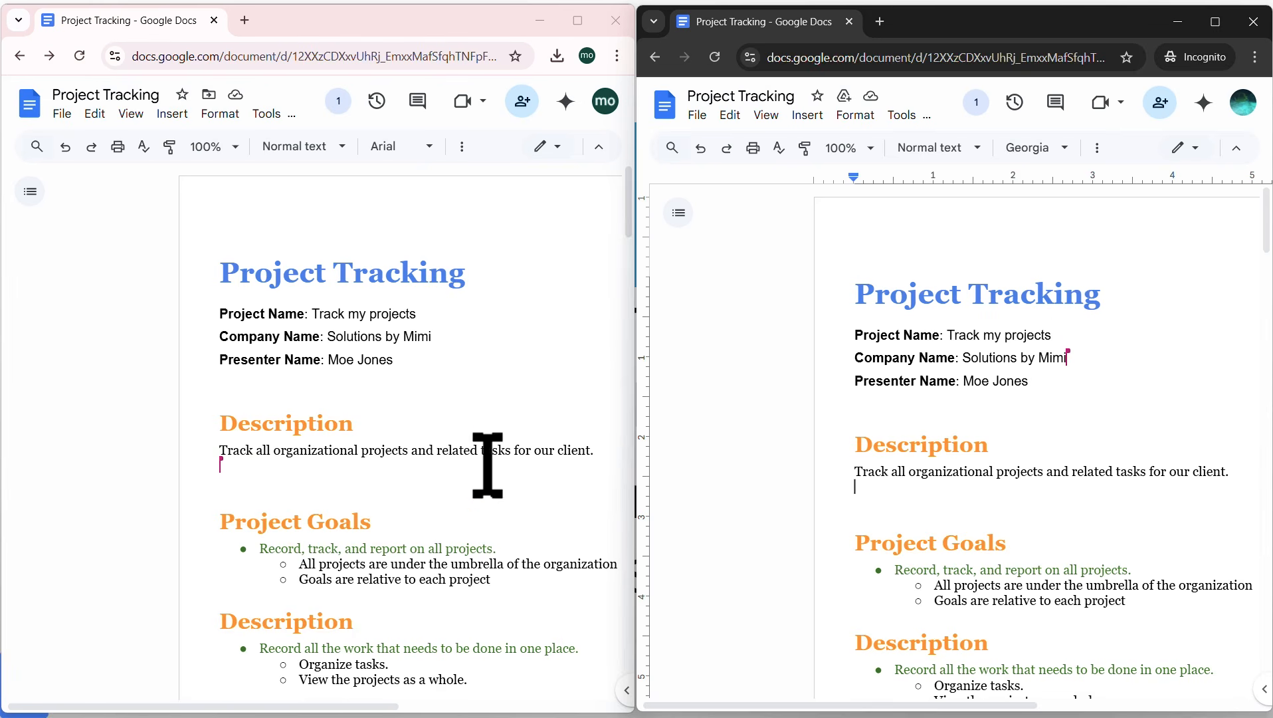
Step: Apply the Heading 3 style to the sentence "Track all organizational projects and related tasks for our client."
triple_click(1072, 471)
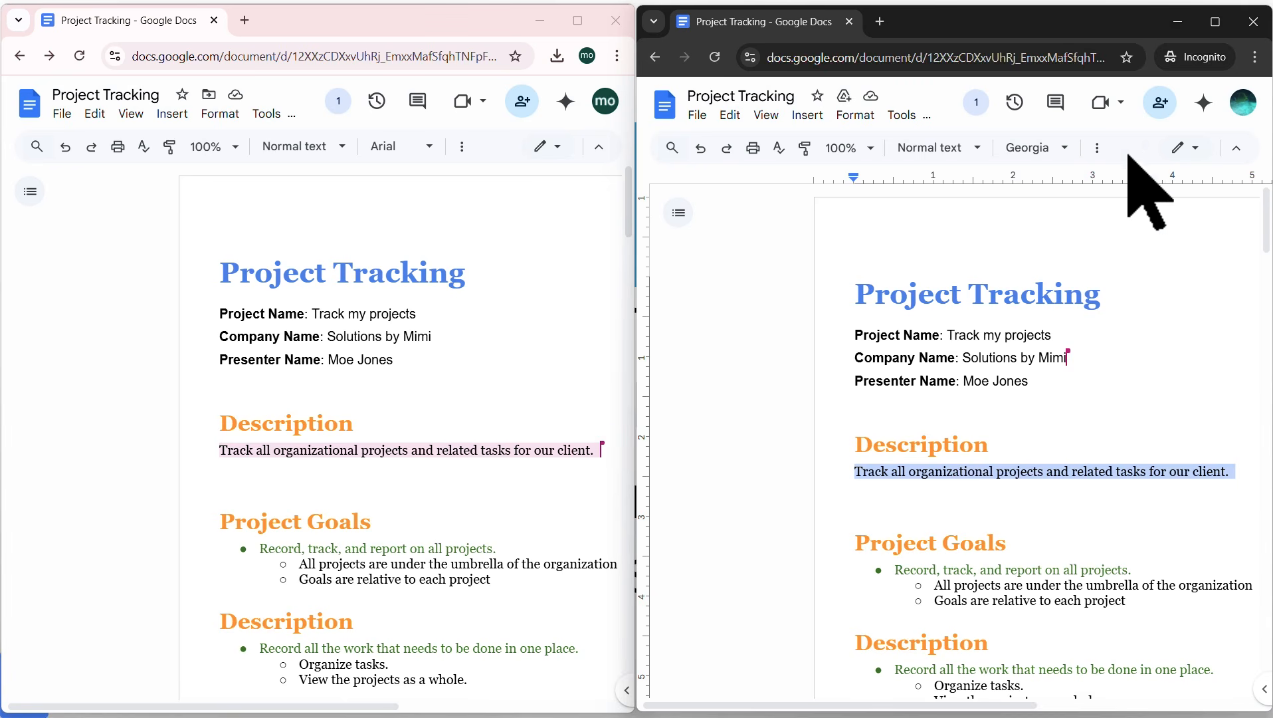
left_click(981, 149)
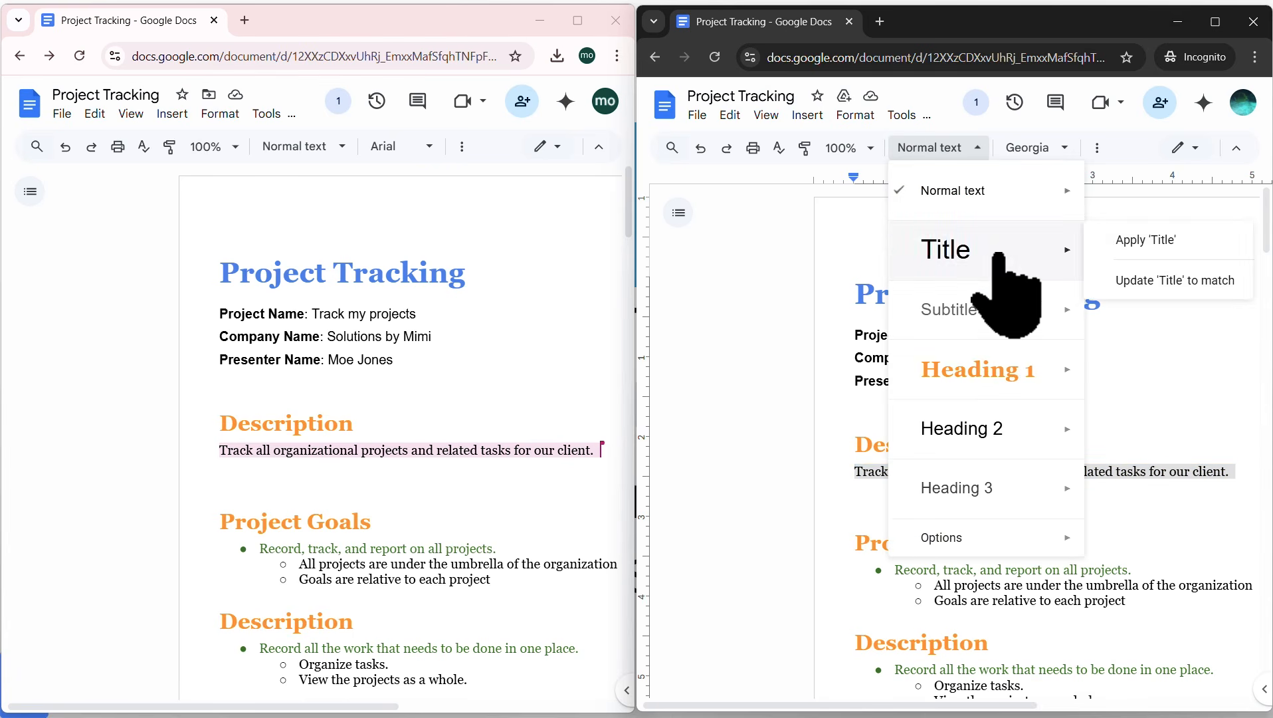
left_click(979, 489)
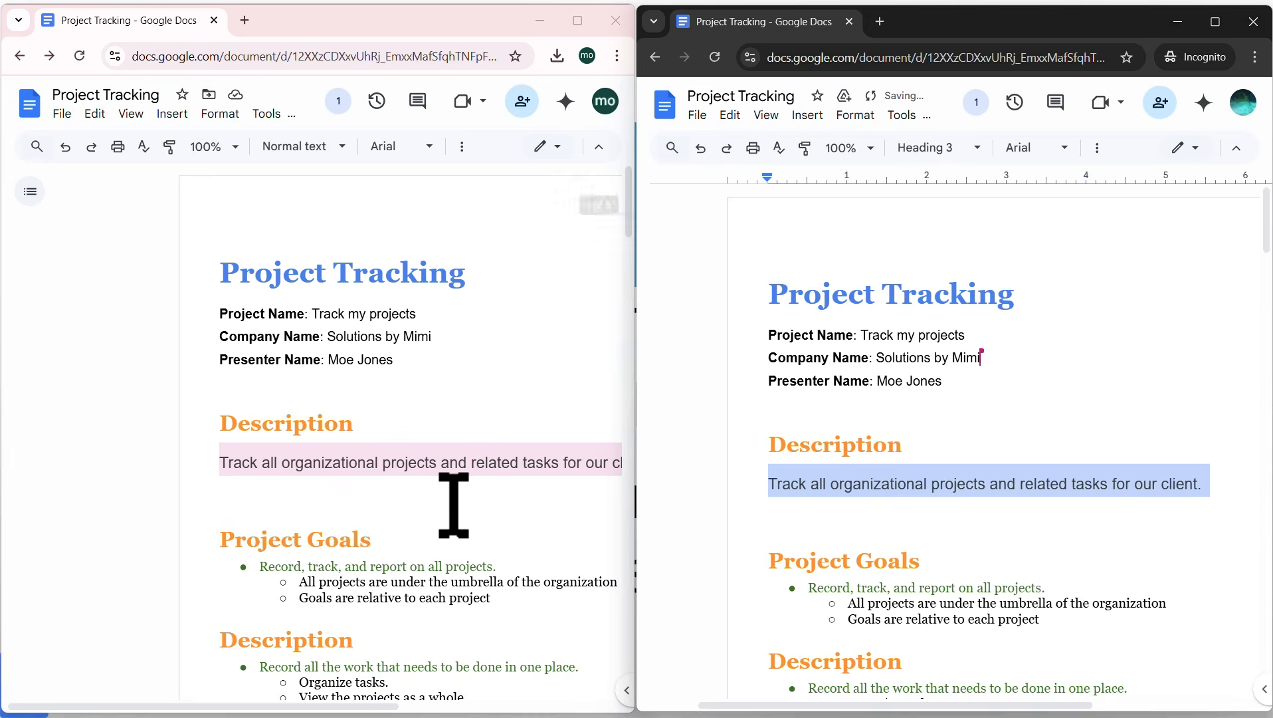
Step: In the owner's window, apply the Heading 3 style to the Project Goals bullet "Record, track, and report on all projects."
left_click(426, 458)
left_click(362, 492)
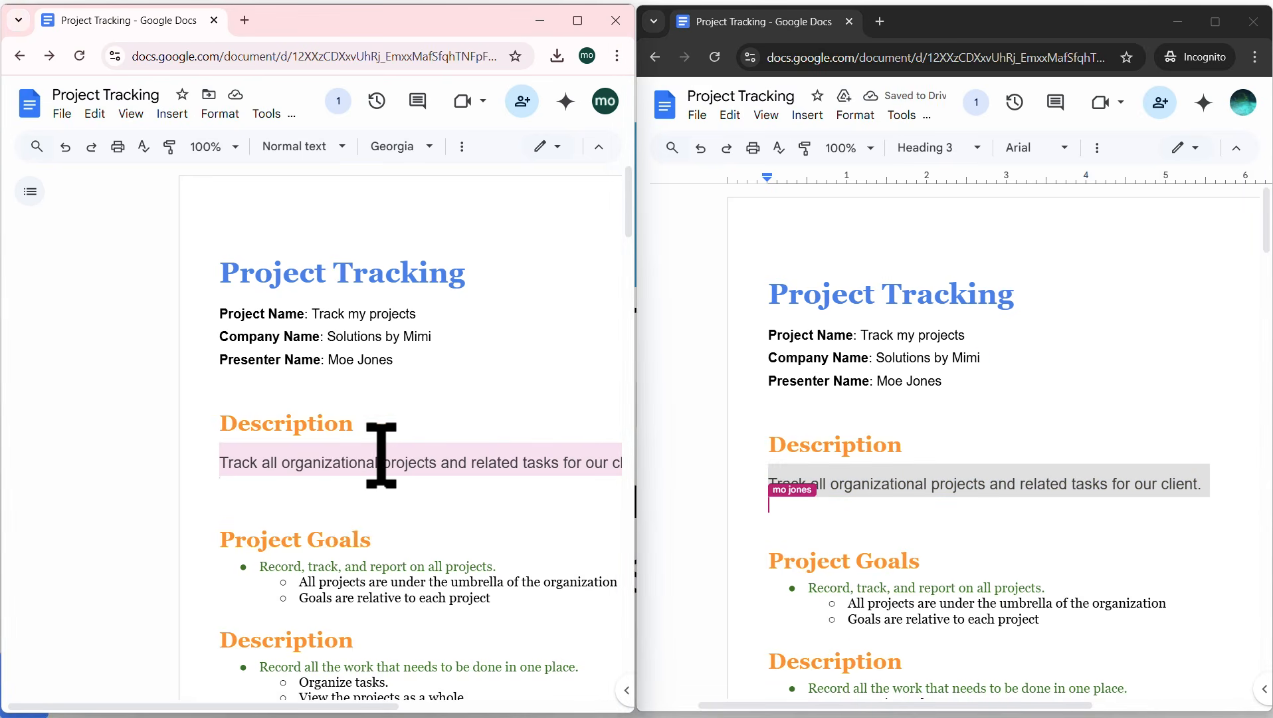
triple_click(392, 570)
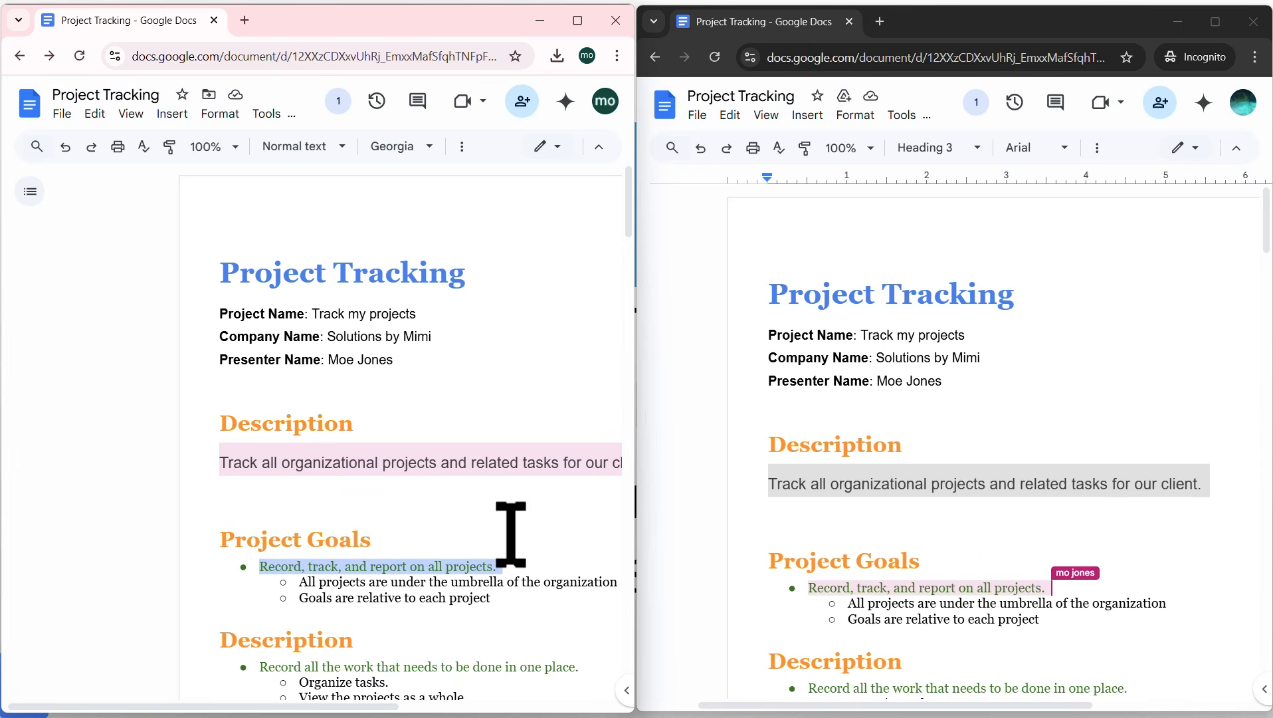
left_click(343, 147)
left_click(343, 484)
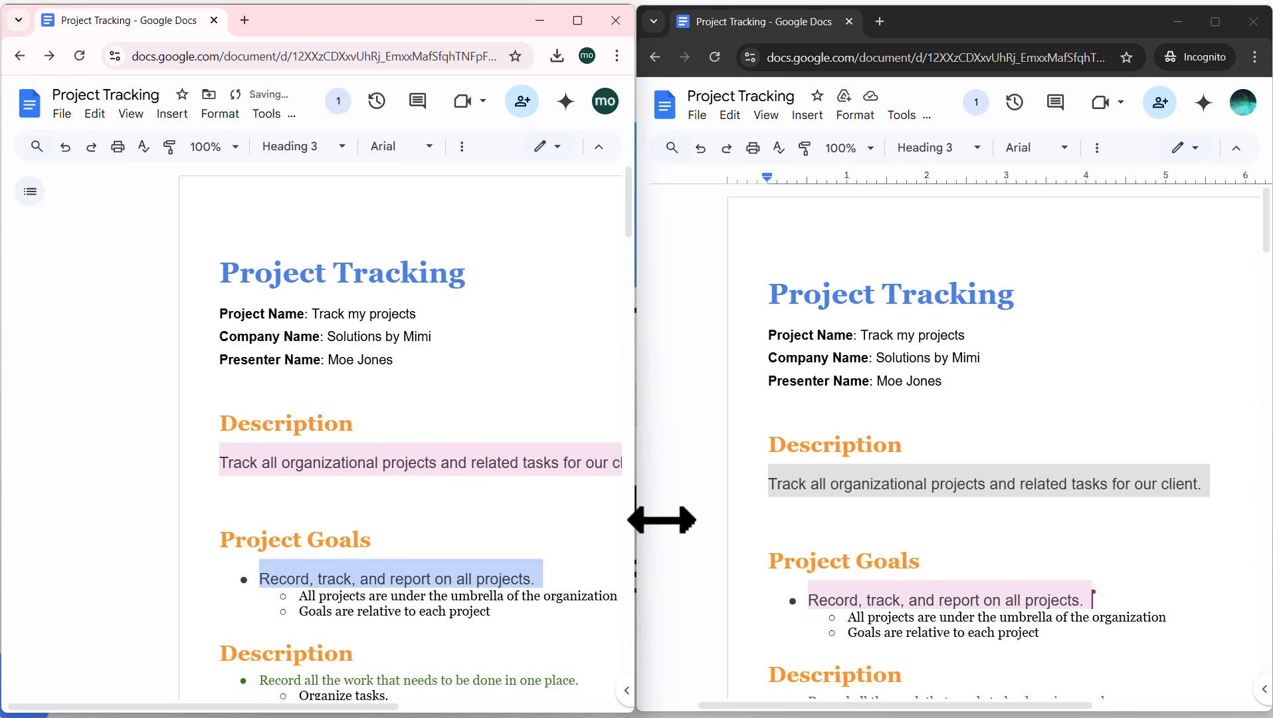
Step: In the collaborator's window, comment "why was this changed to H3?" on the end of the bullet "Record, track, and report on all projects."
left_click(1112, 595)
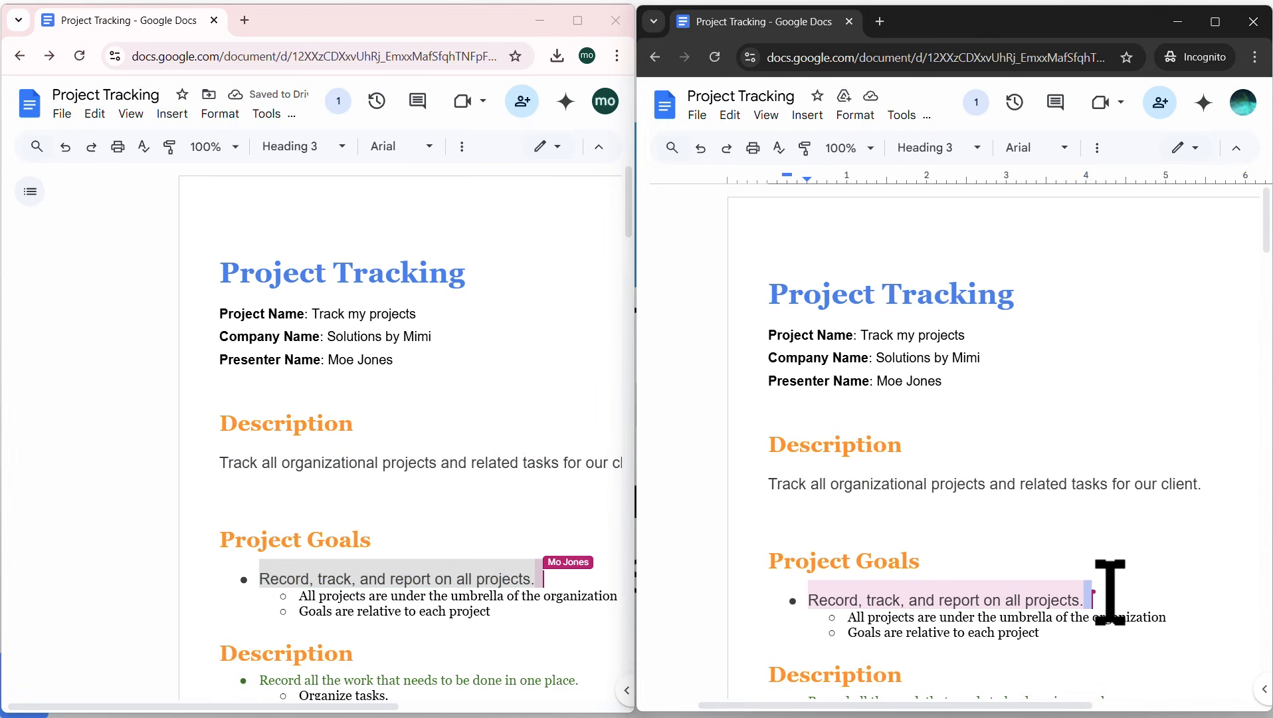
left_click(1104, 592)
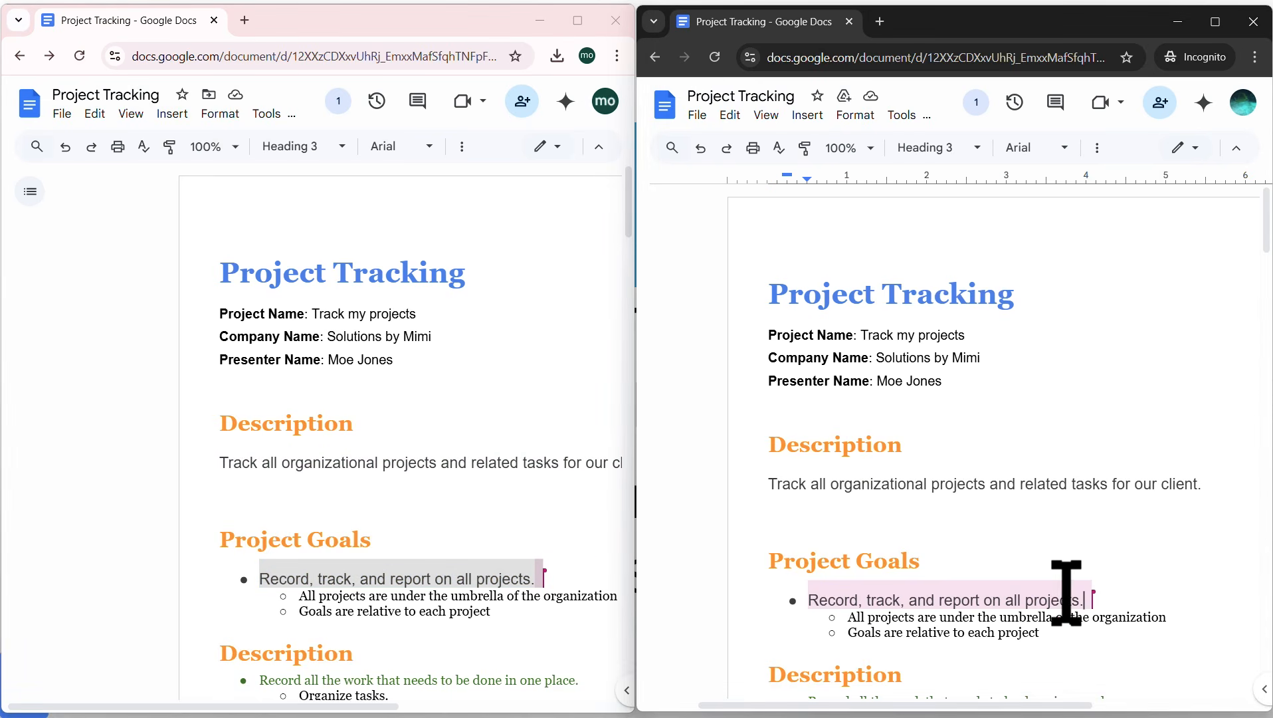
left_click(1056, 104)
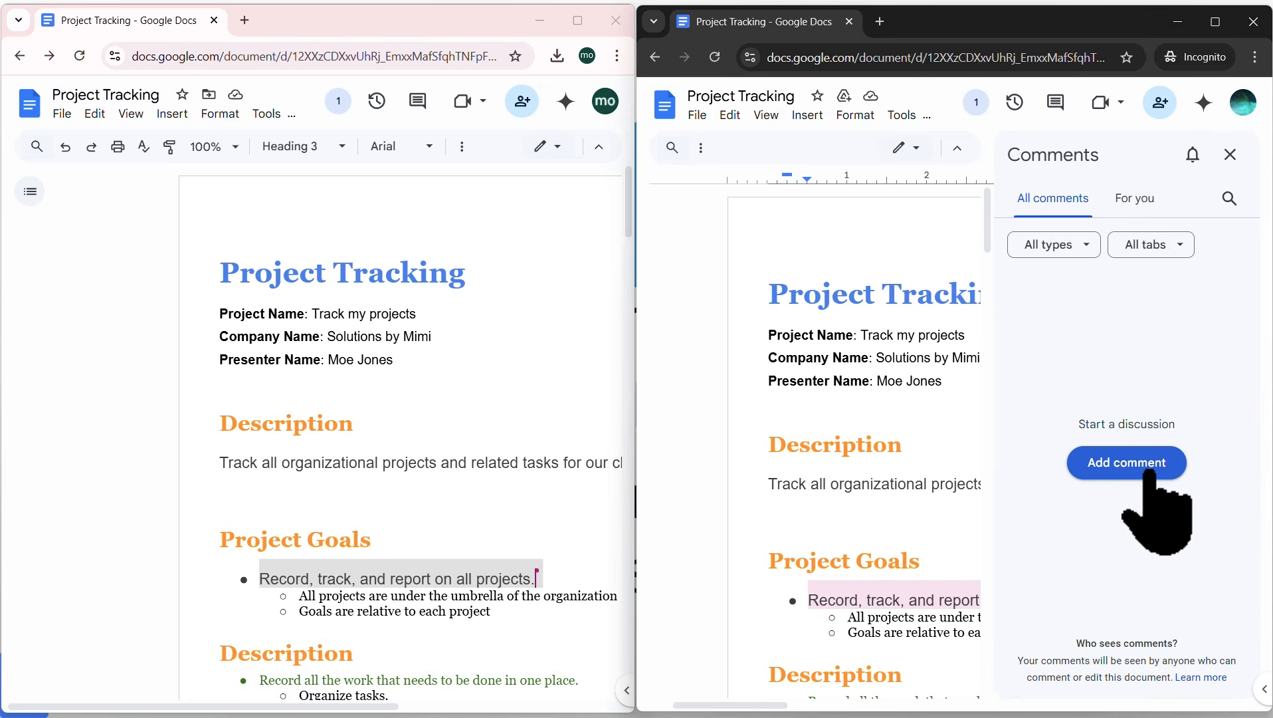
left_click(1120, 473)
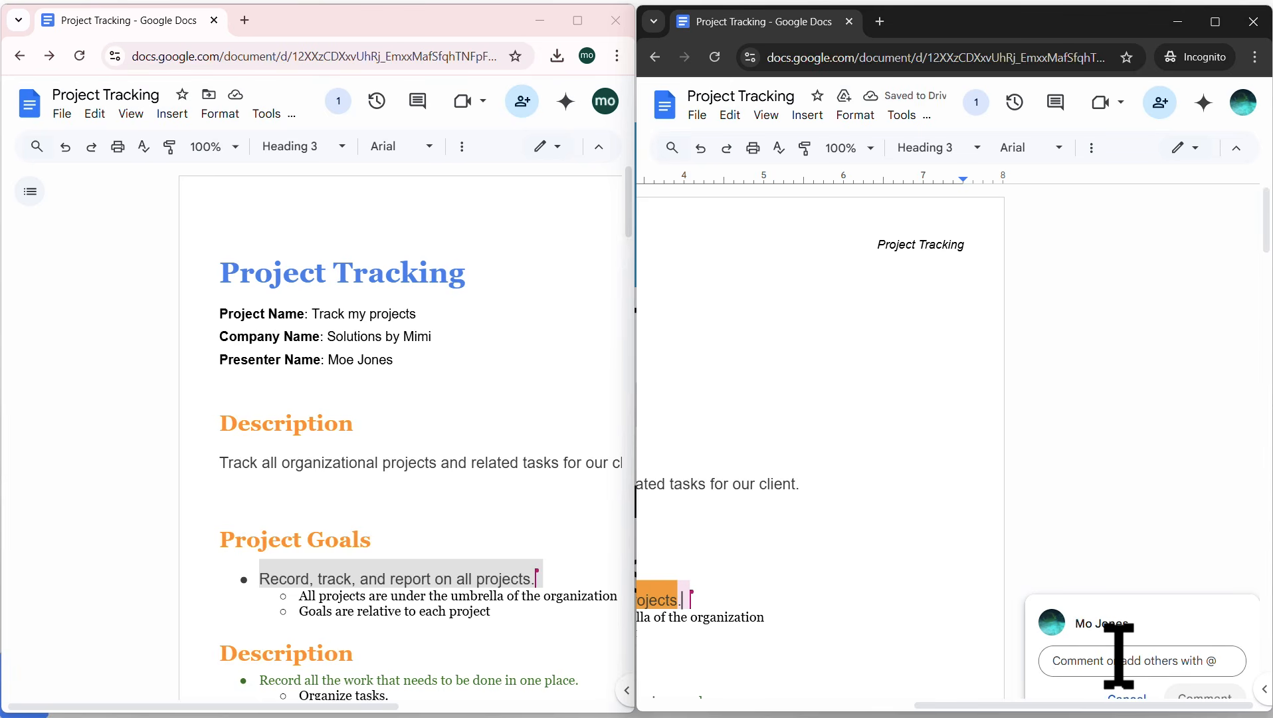
type("why w")
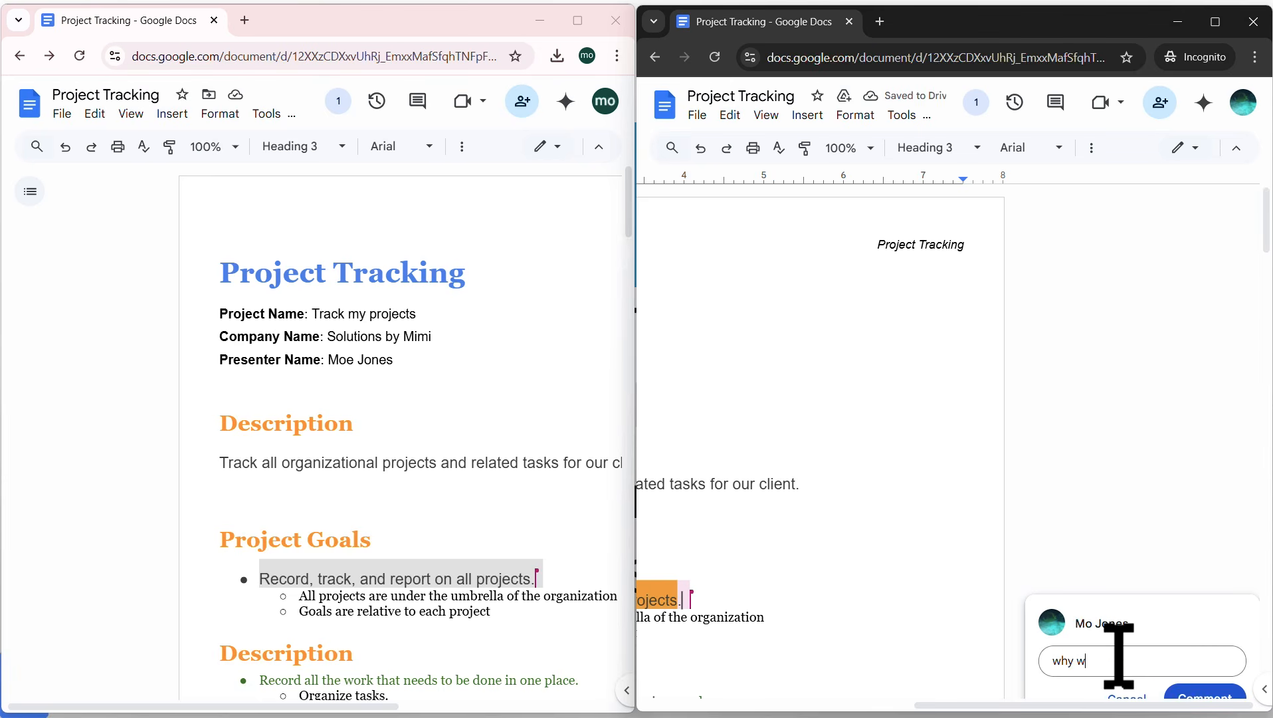
type("as")
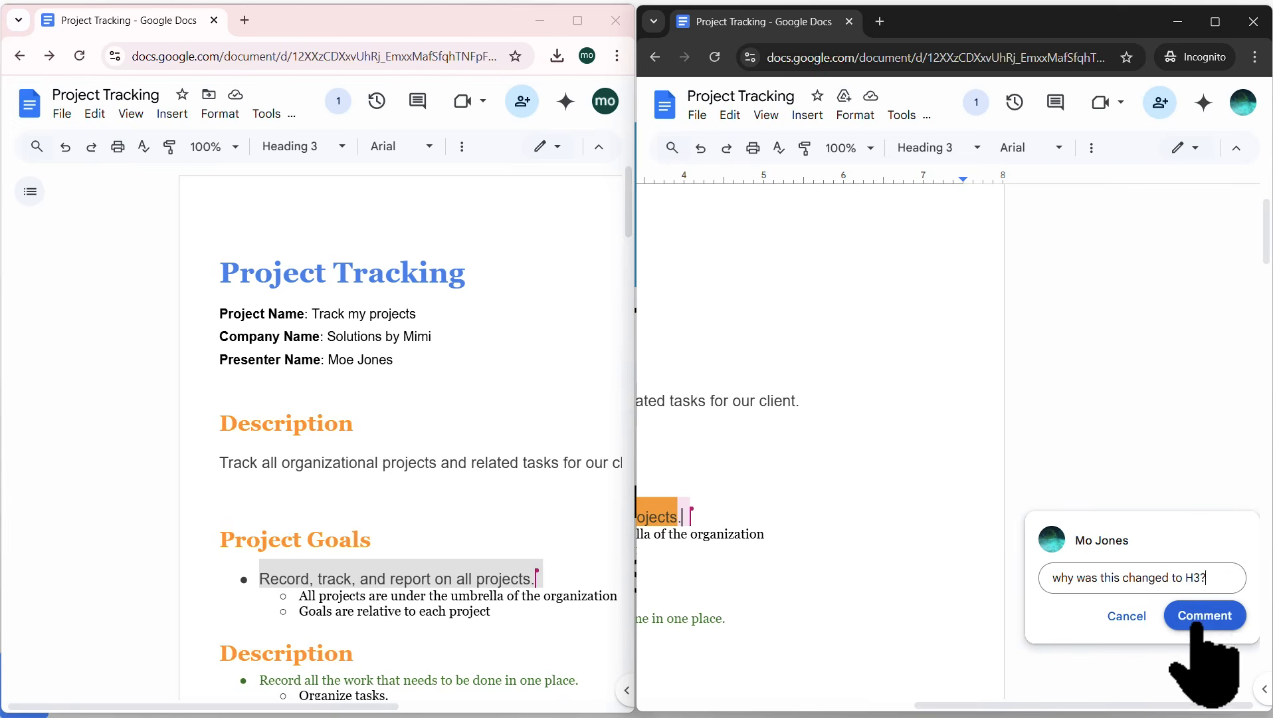
left_click(1200, 617)
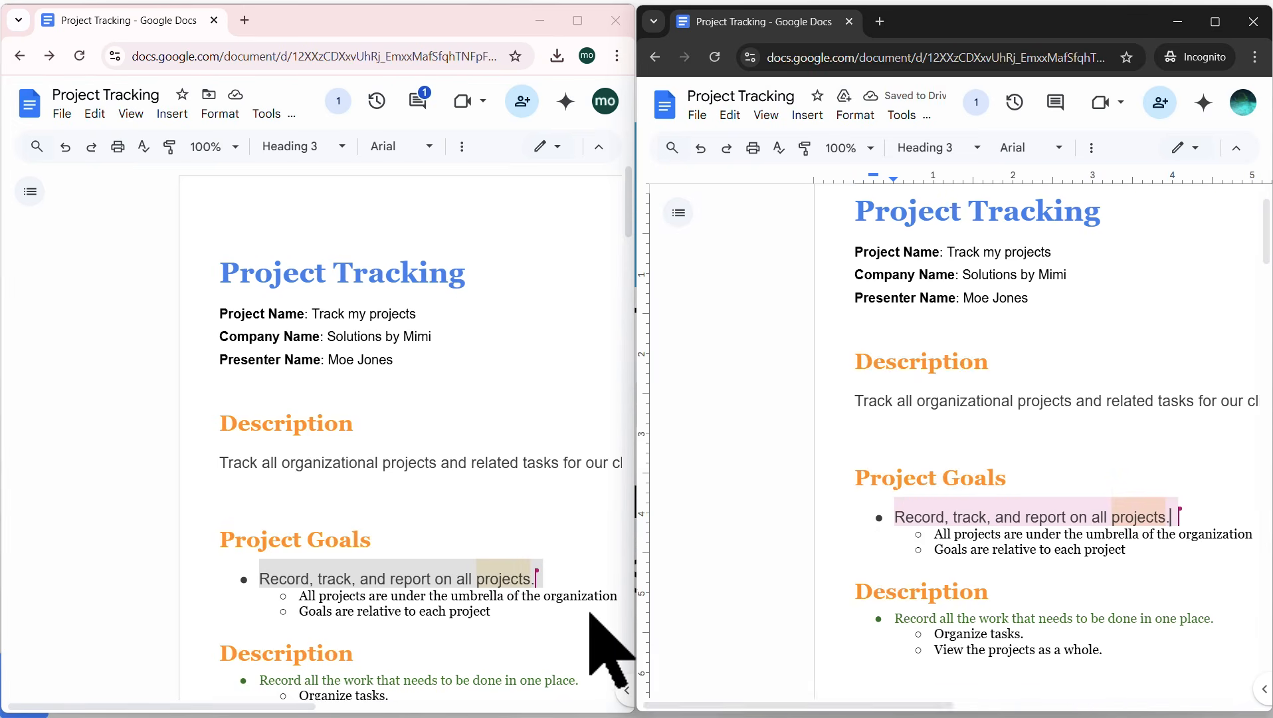
Step: In the owner's window, reply to the H3 comment with "Testing out the formatting. How does it look?"
left_click(465, 497)
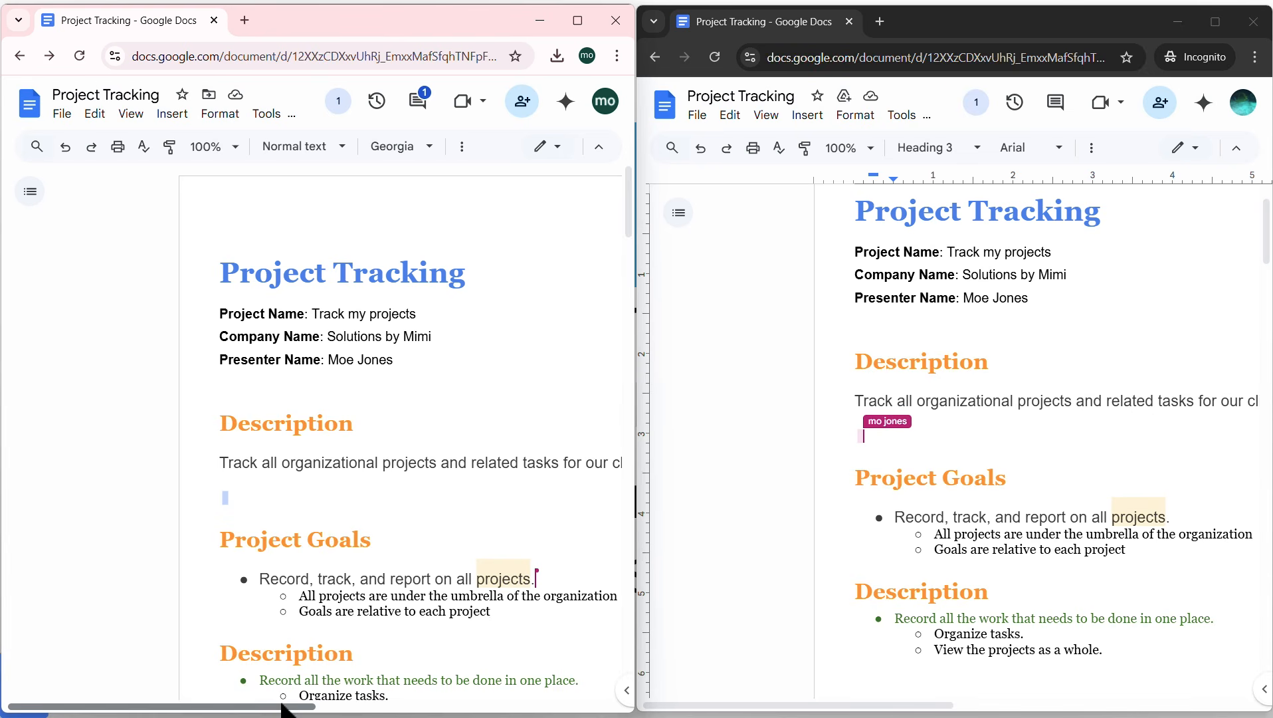
left_click_drag(296, 710, 471, 708)
left_click(419, 106)
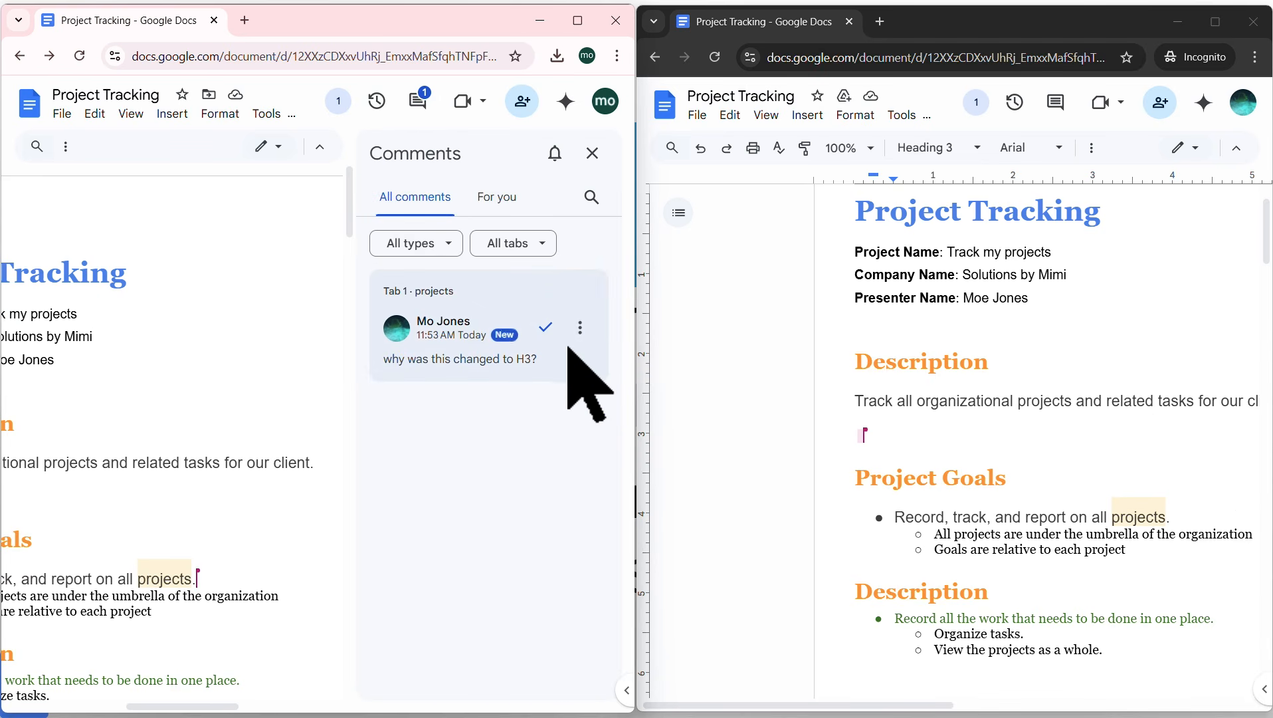
left_click(549, 376)
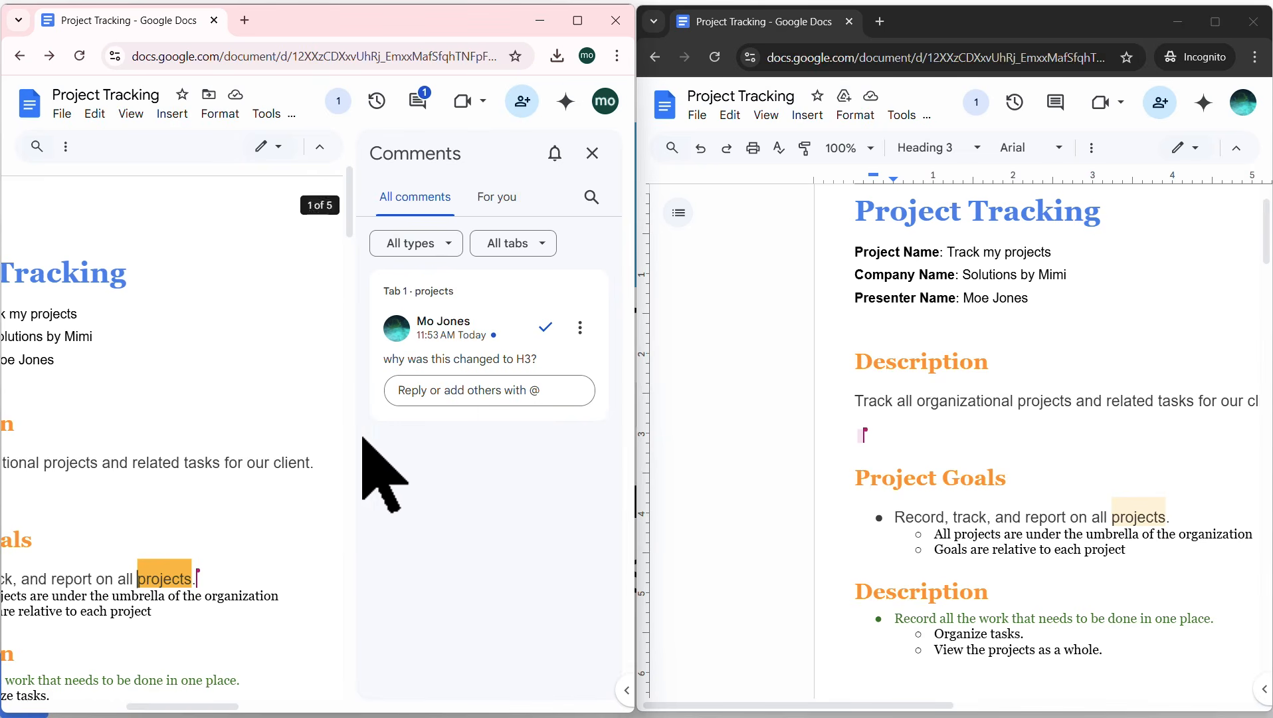
left_click(444, 392)
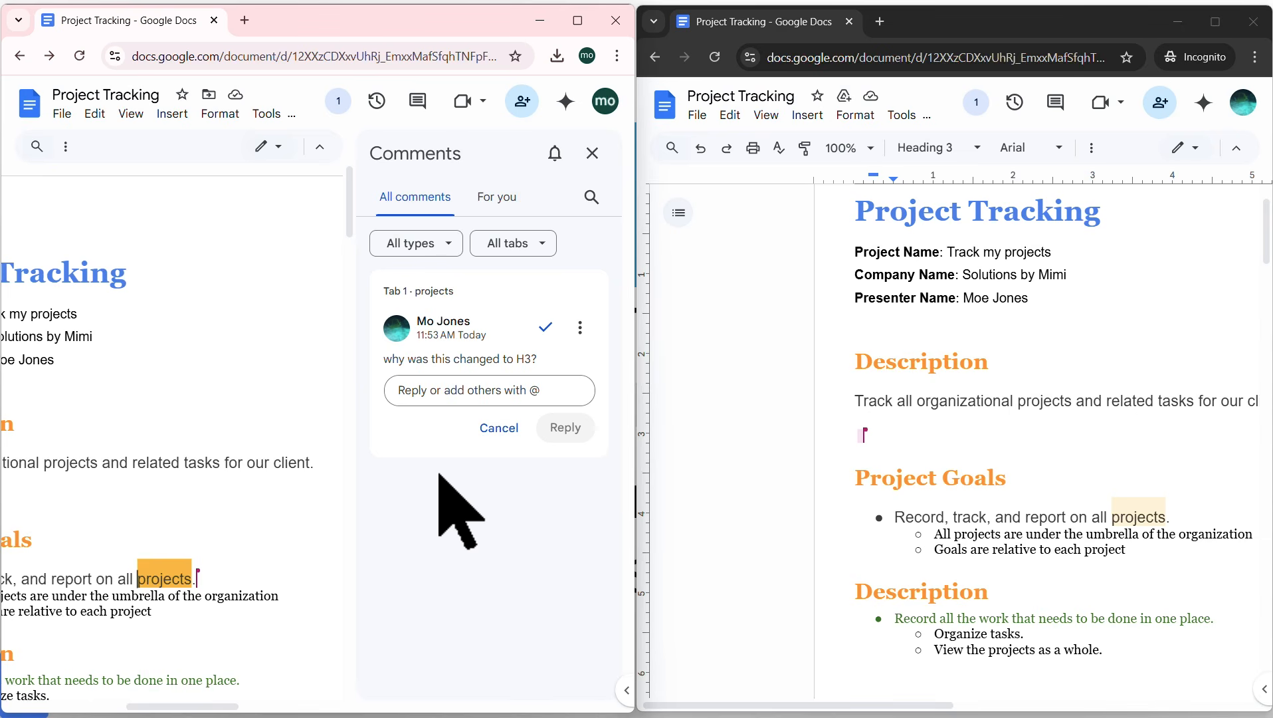
type("Testing out the formatting. Ho")
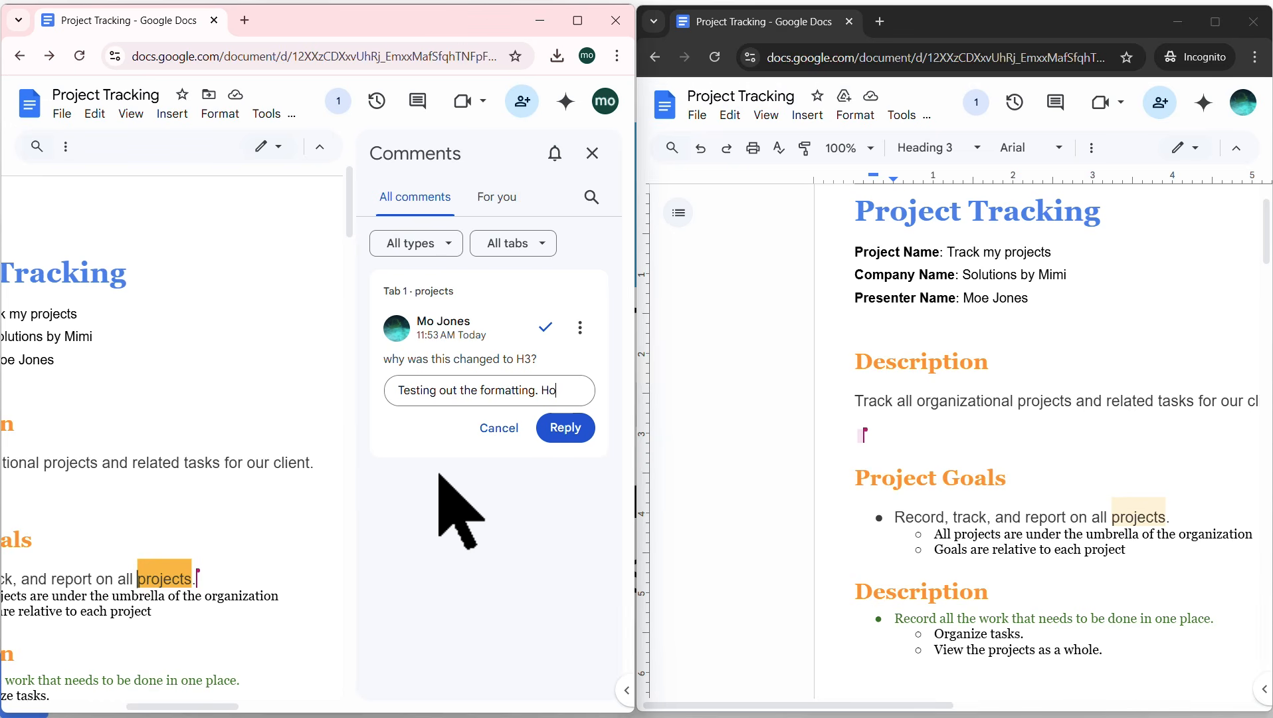
type("es it look?")
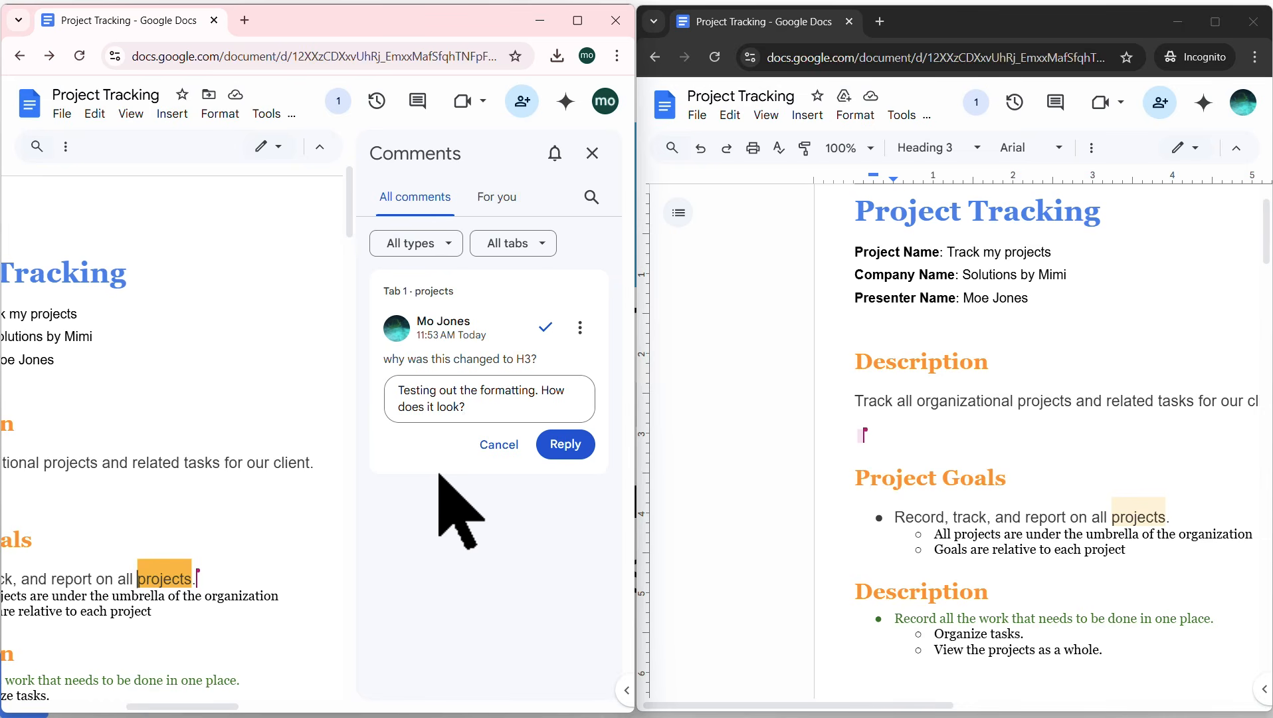
left_click(564, 448)
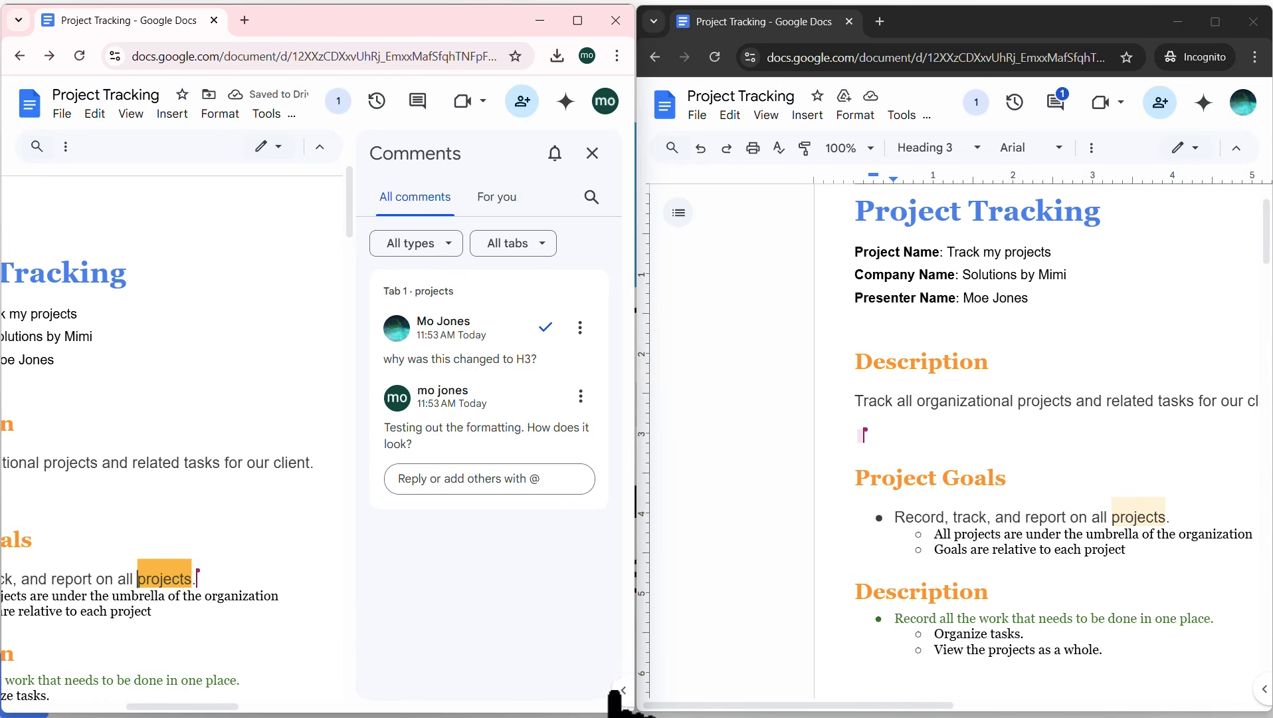
left_click_drag(214, 708, 161, 711)
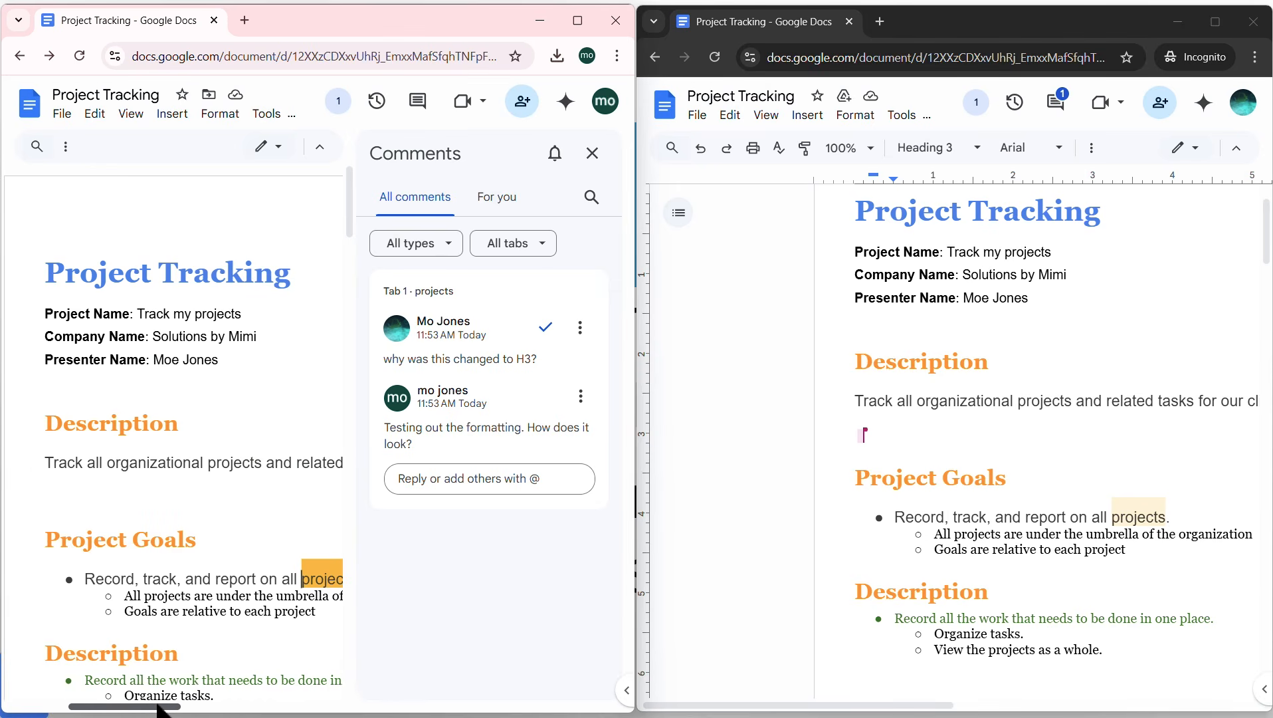
Step: In the collaborator's window, reply "Looks good" in the comment thread about the H3 change
left_click_drag(933, 709, 1252, 709)
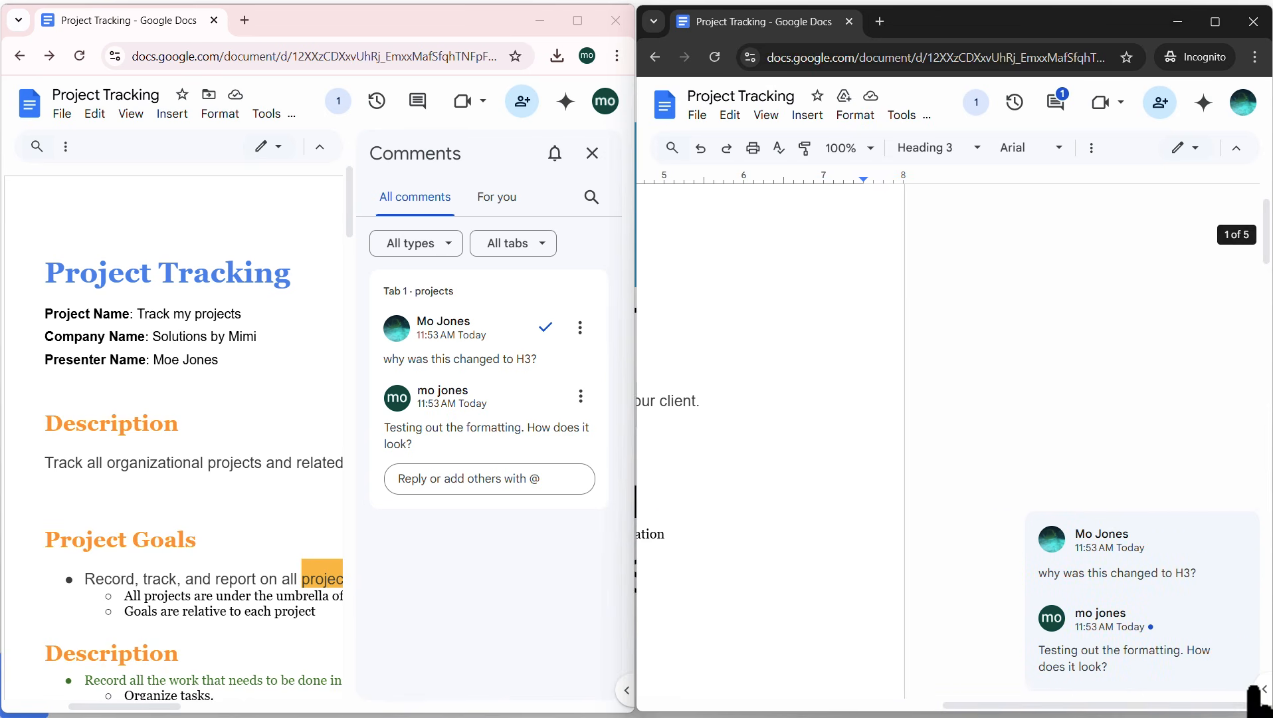
scroll(980, 551, "down", 3)
left_click(1140, 525)
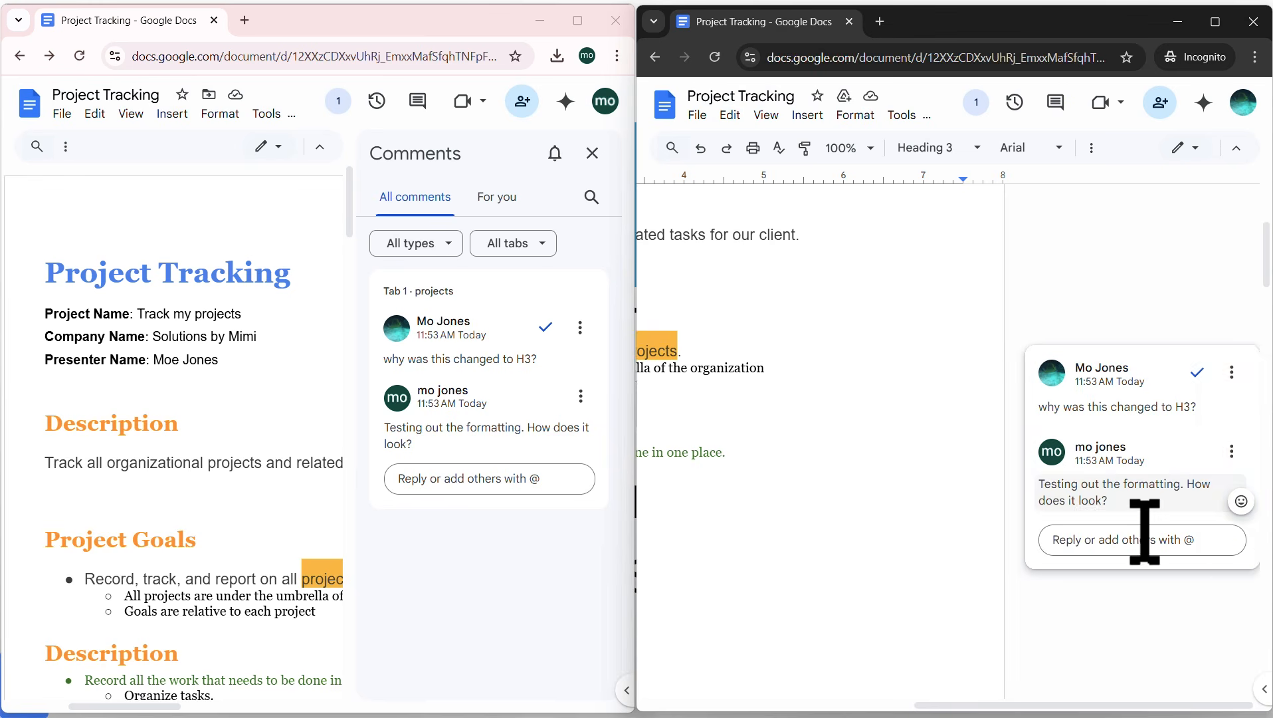
left_click(1145, 535)
type("Looks good")
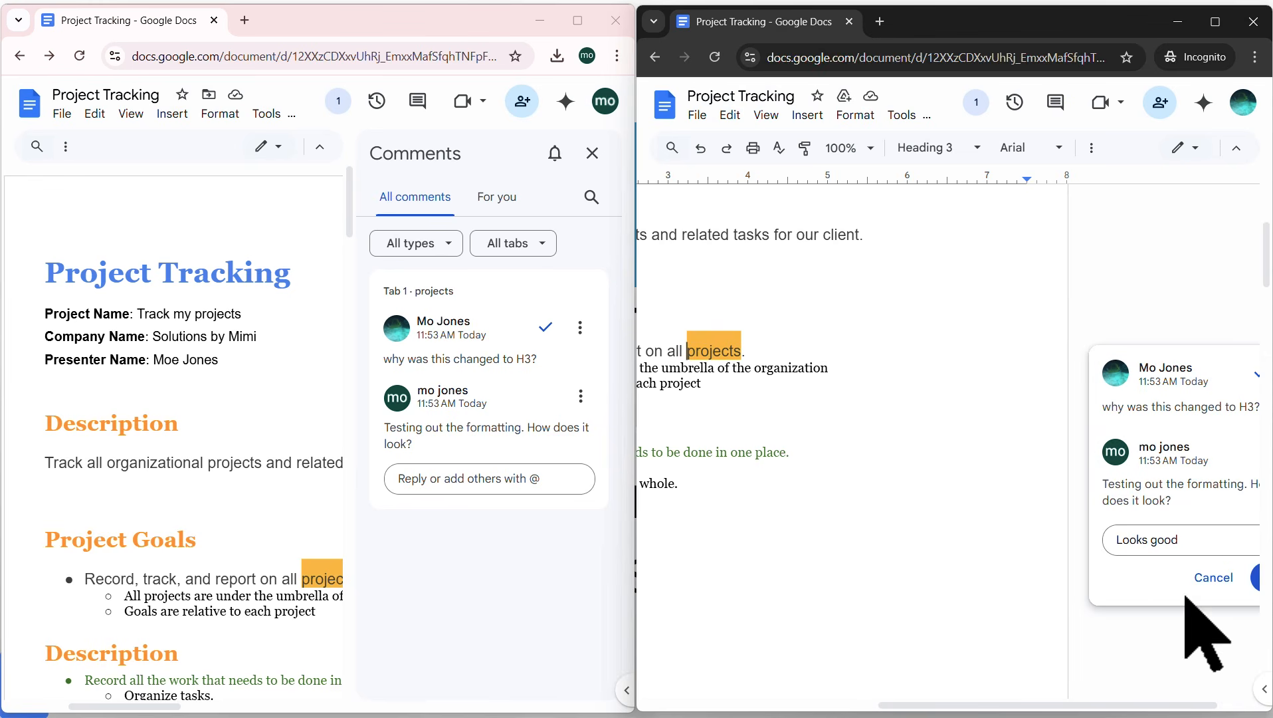
left_click_drag(1179, 706, 1249, 706)
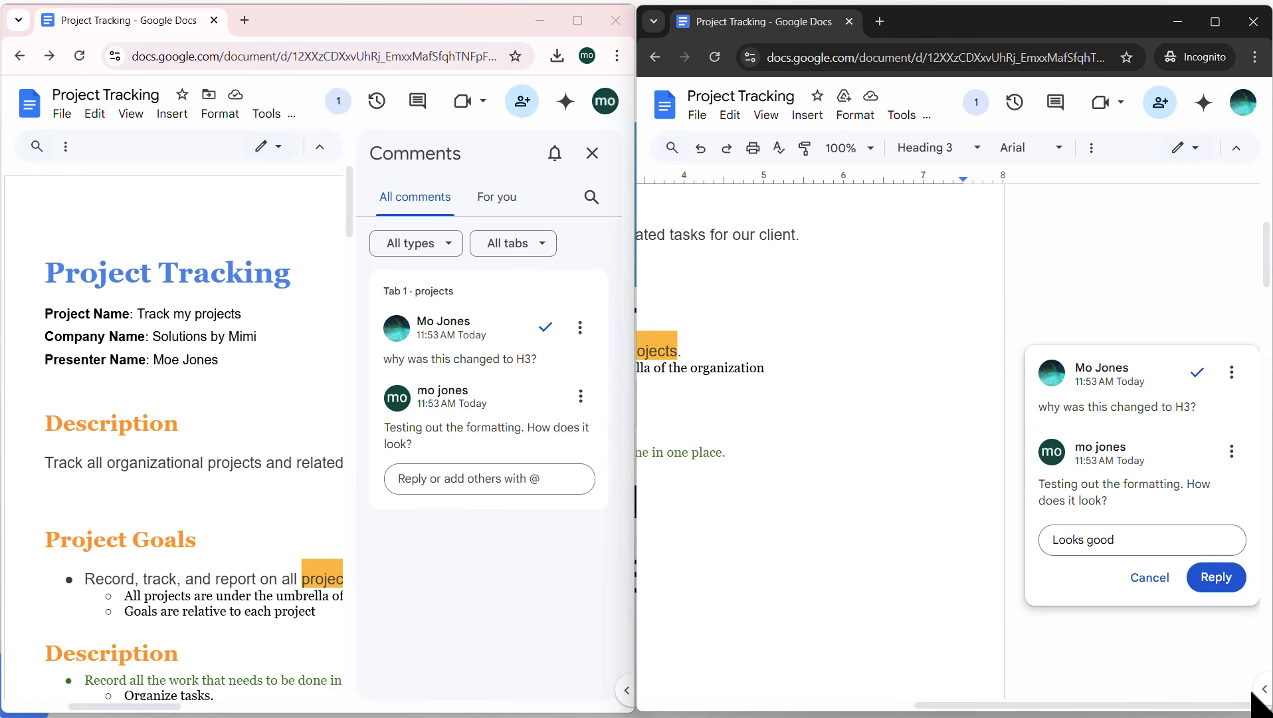
left_click(1217, 578)
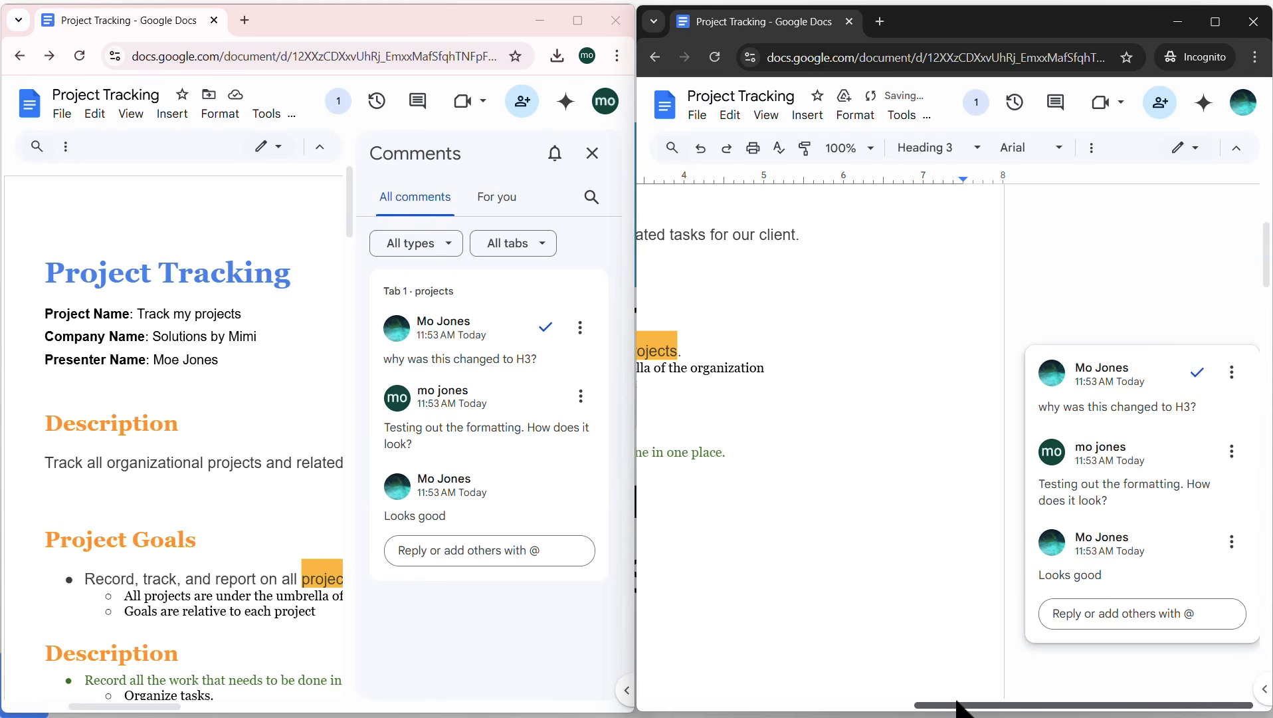
left_click_drag(957, 703, 784, 685)
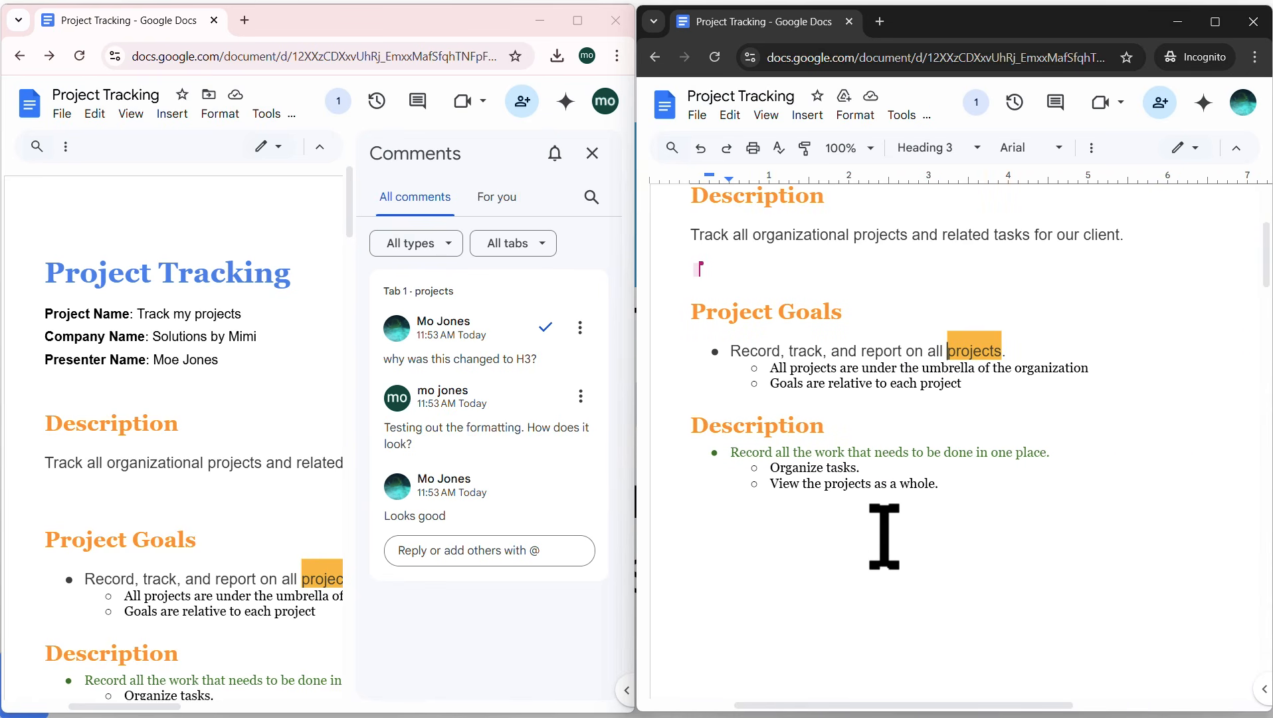
scroll(884, 535, "up", 4)
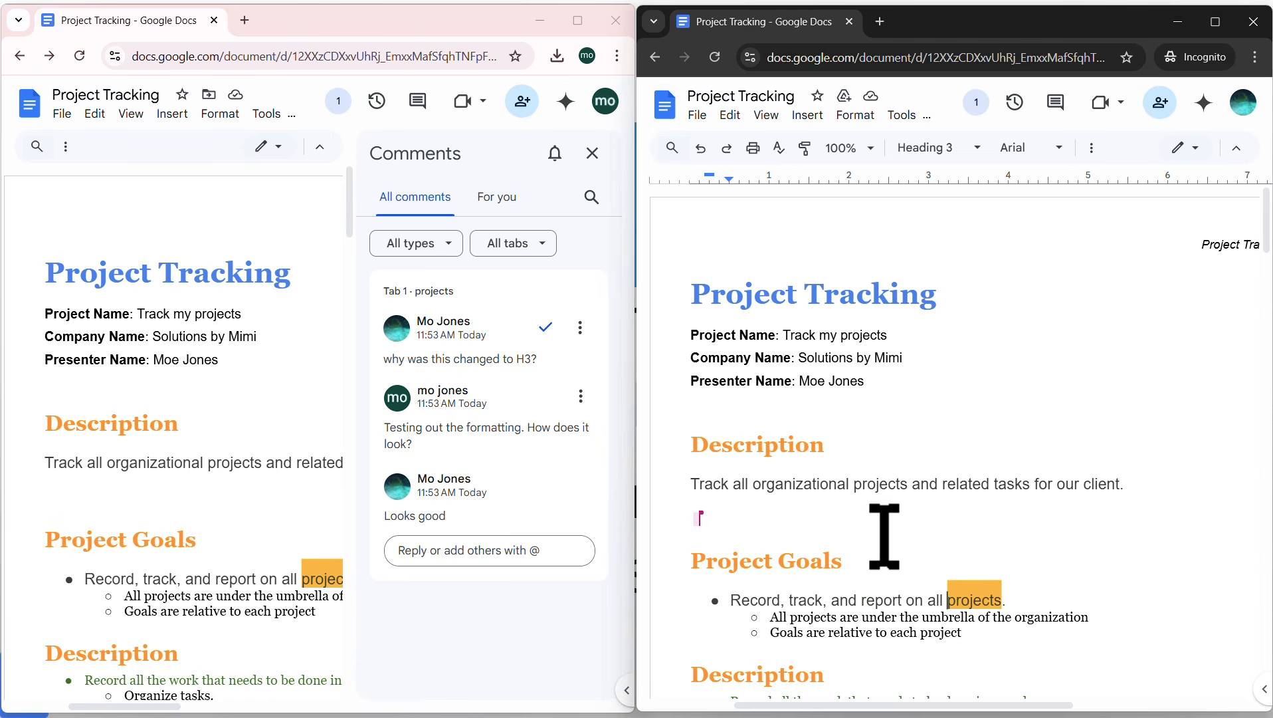
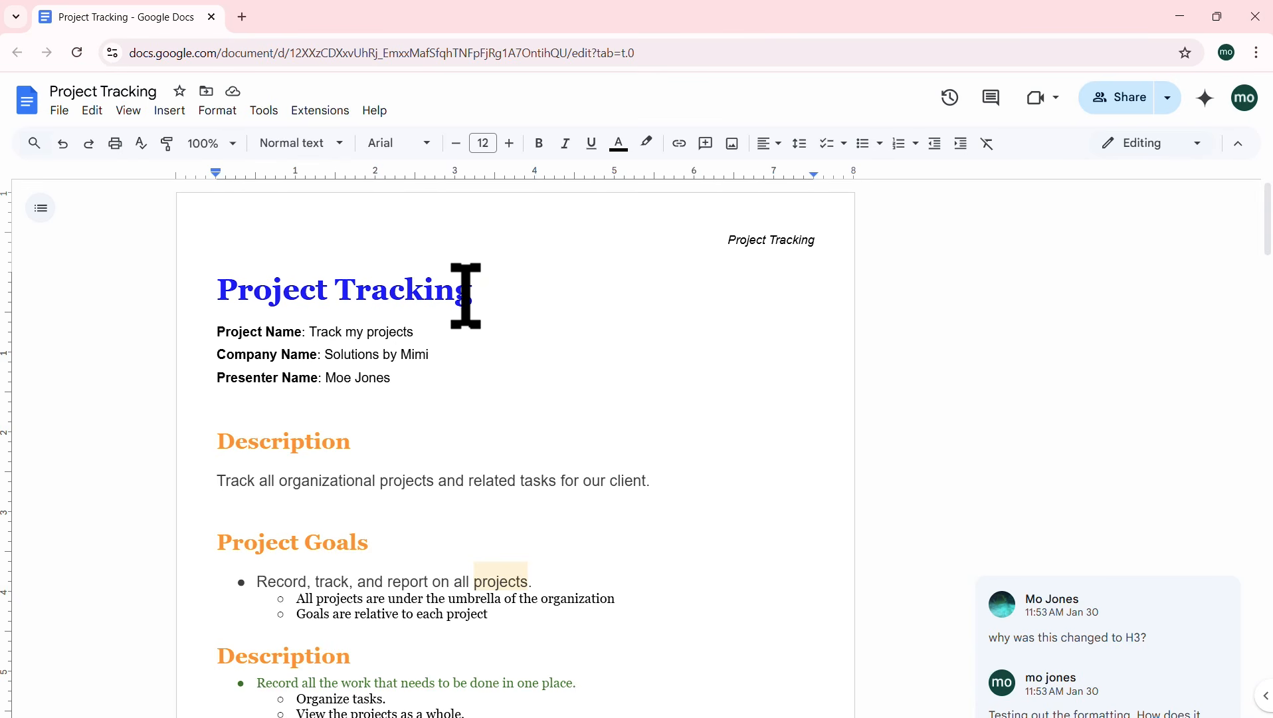
scroll(468, 293, "down", 1)
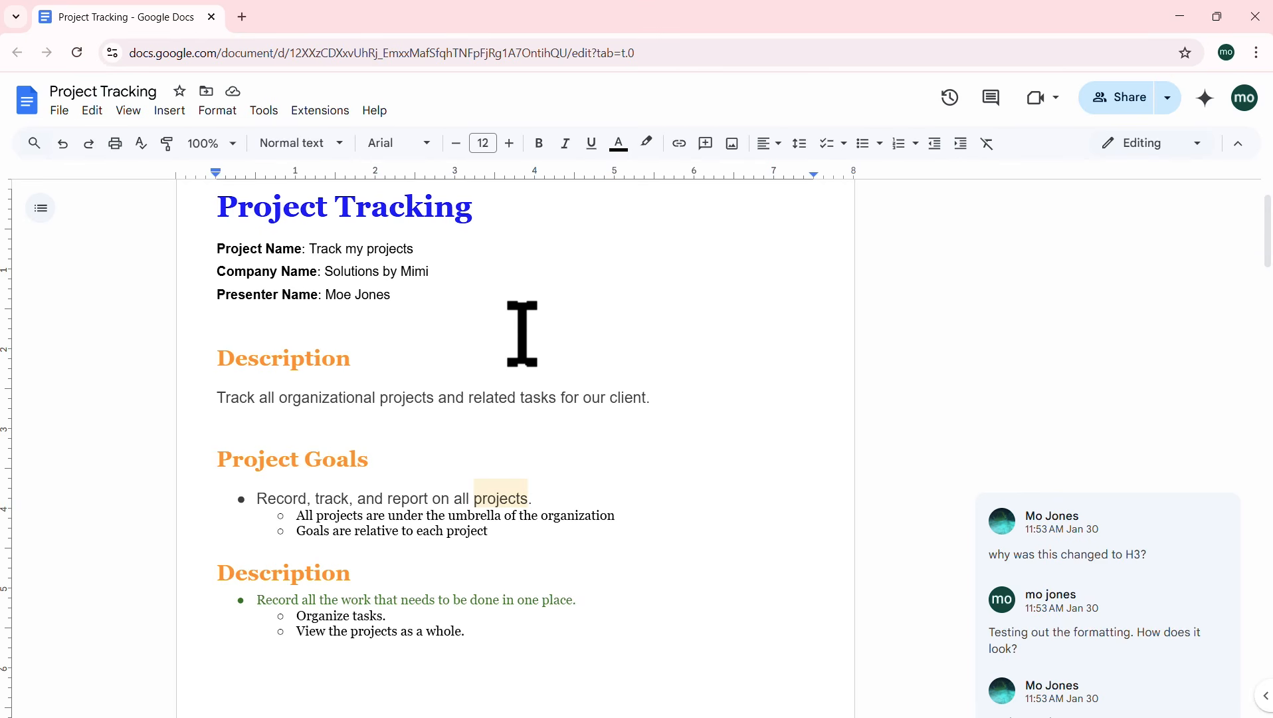
scroll(489, 308, "down", 1)
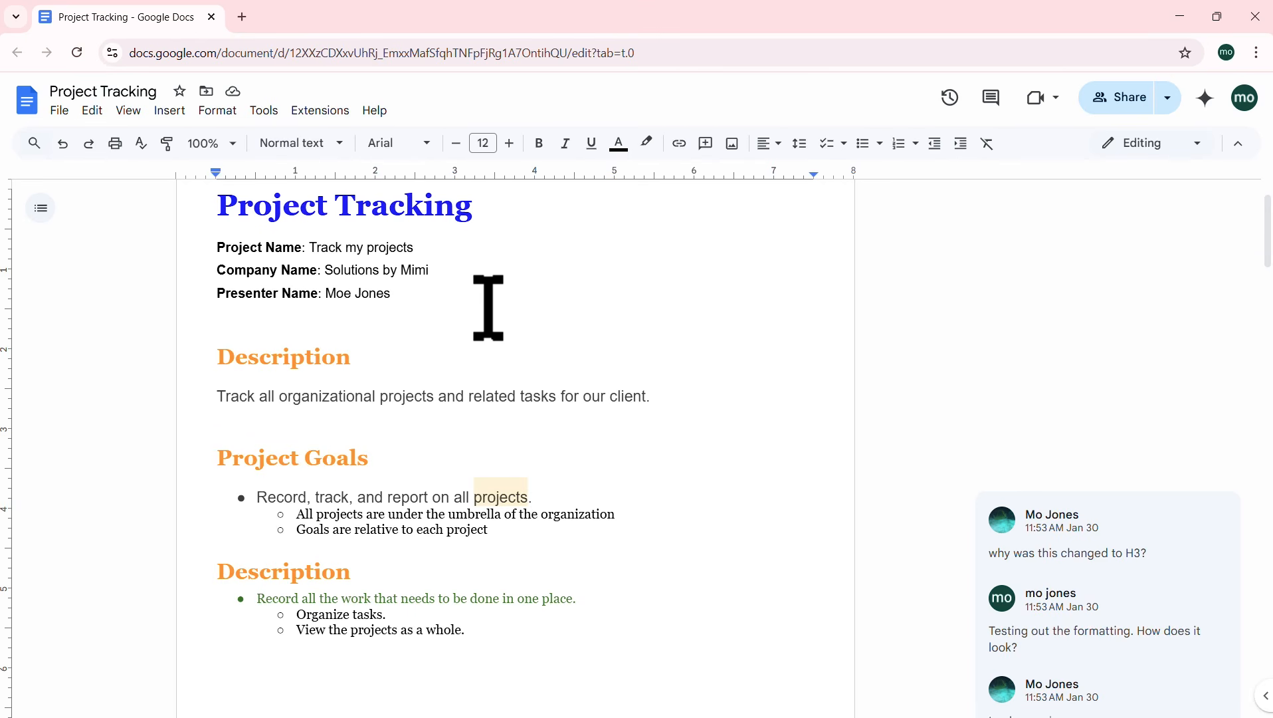
scroll(488, 308, "down", 9)
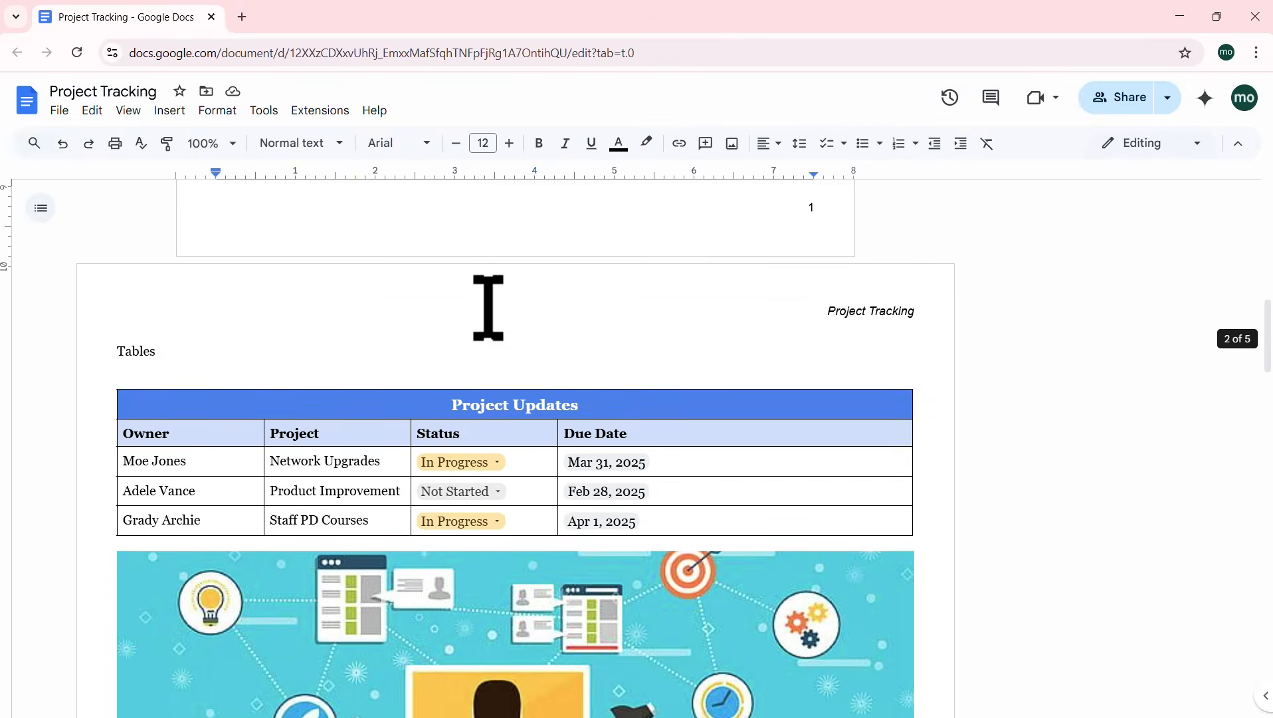
scroll(488, 308, "down", 8)
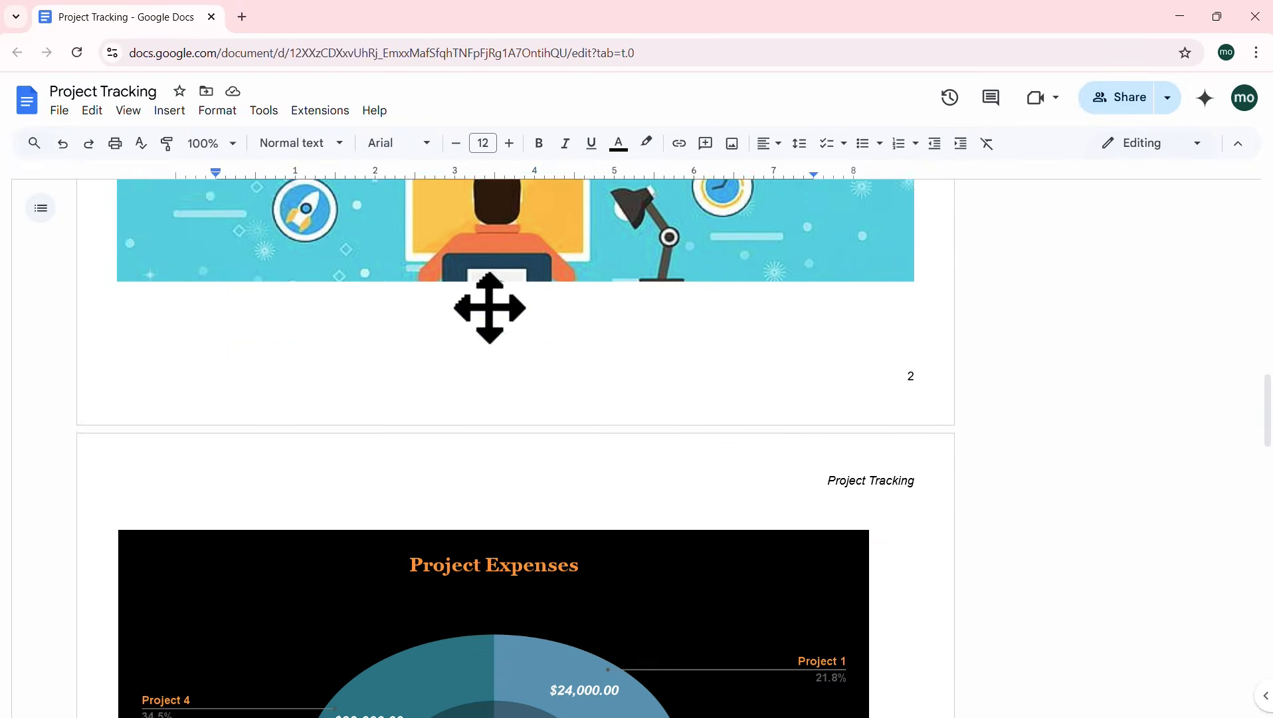
scroll(489, 308, "up", 20)
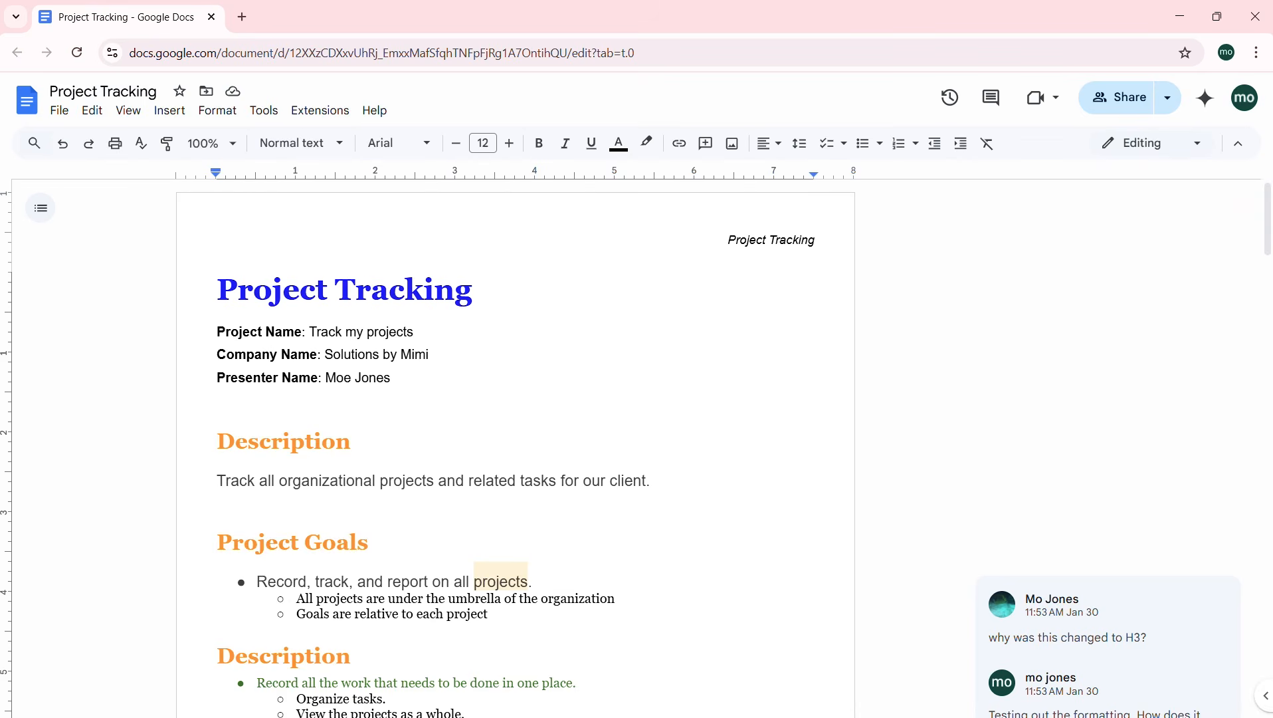
Step: Open the keyboard shortcuts reference from the document's help options
left_click(373, 112)
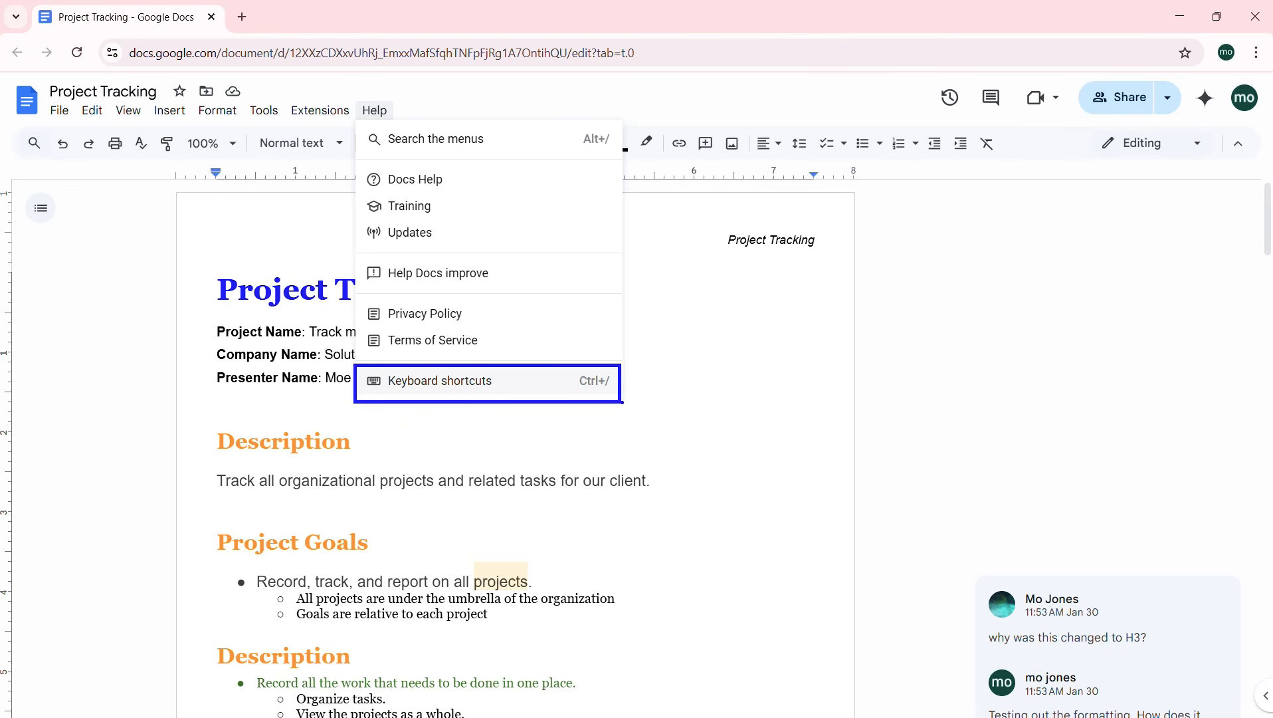
key("Escape")
left_click(374, 111)
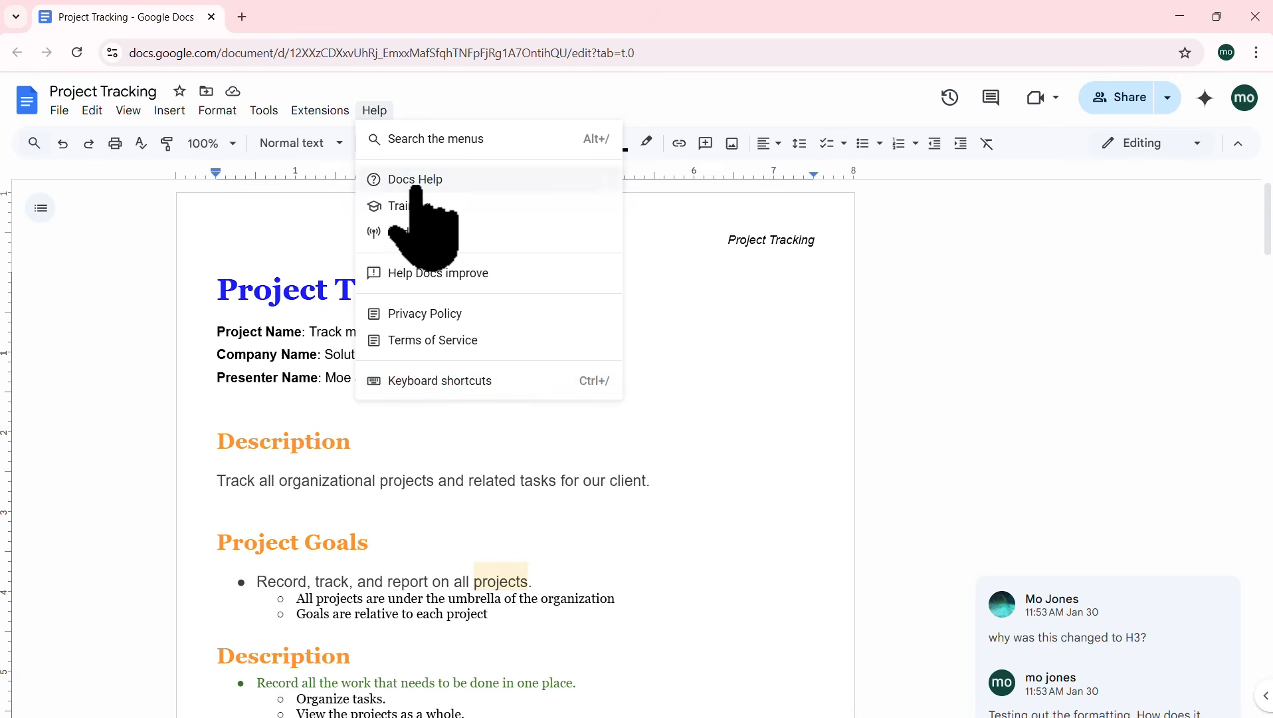
left_click(470, 382)
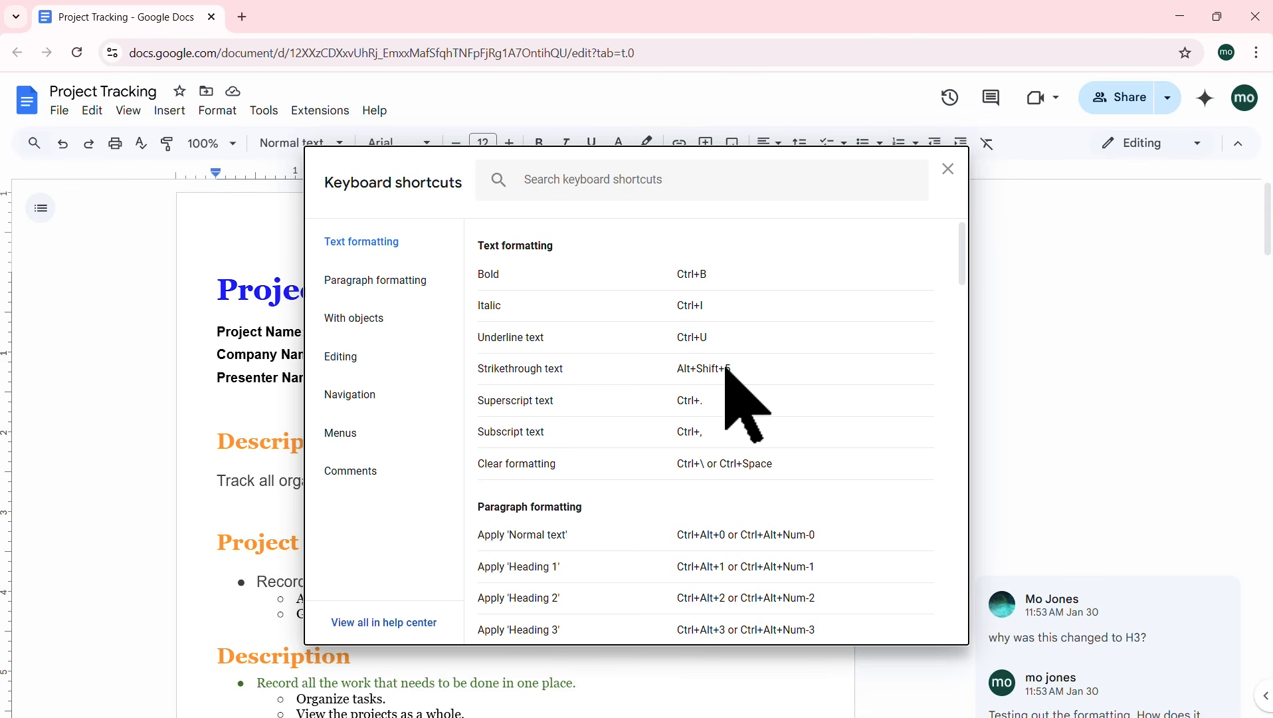
Step: Examine the text formatting shortcuts and the Paragraph formatting section of the keyboard shortcuts reference
left_click_drag(964, 255, 962, 265)
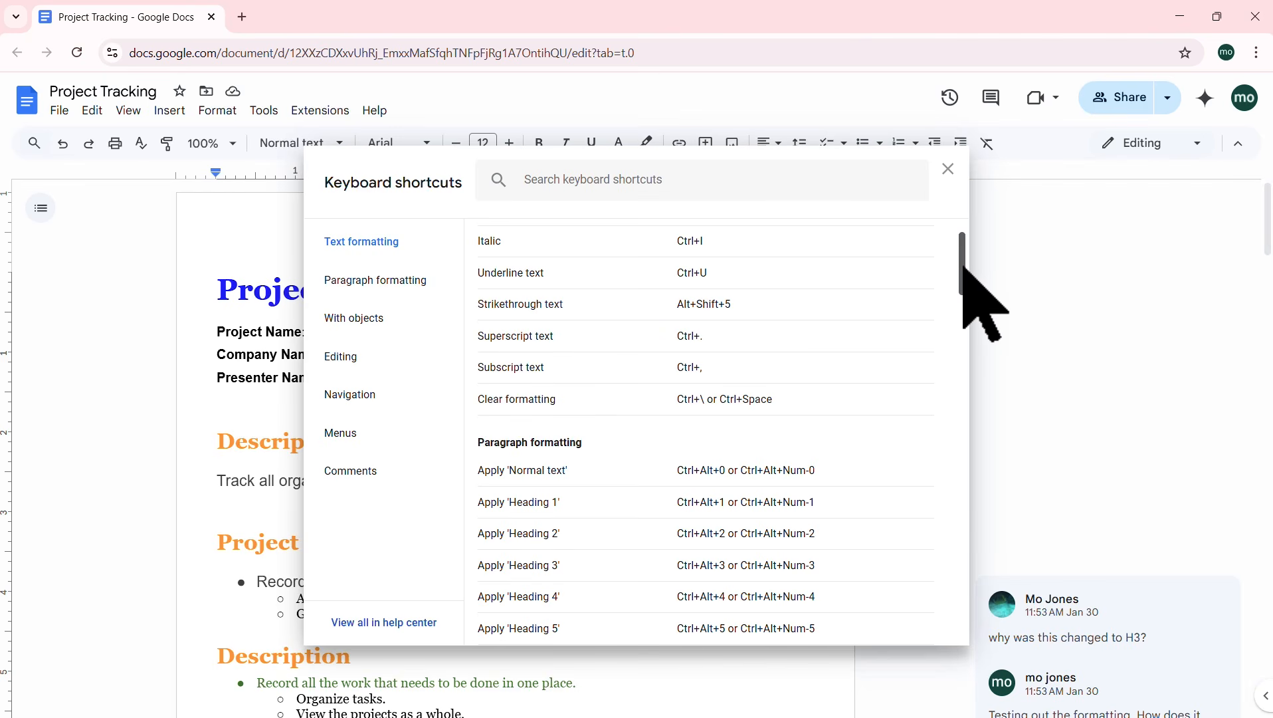
scroll(961, 271, "down", 2)
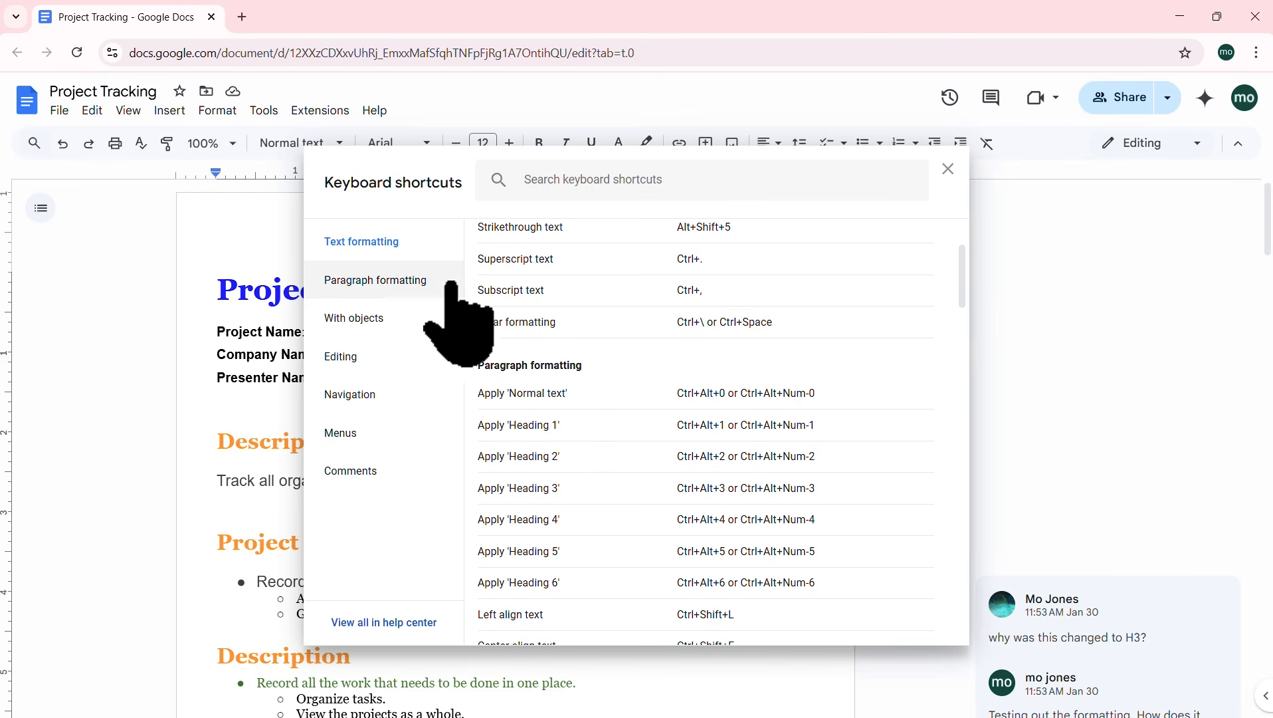
left_click(399, 283)
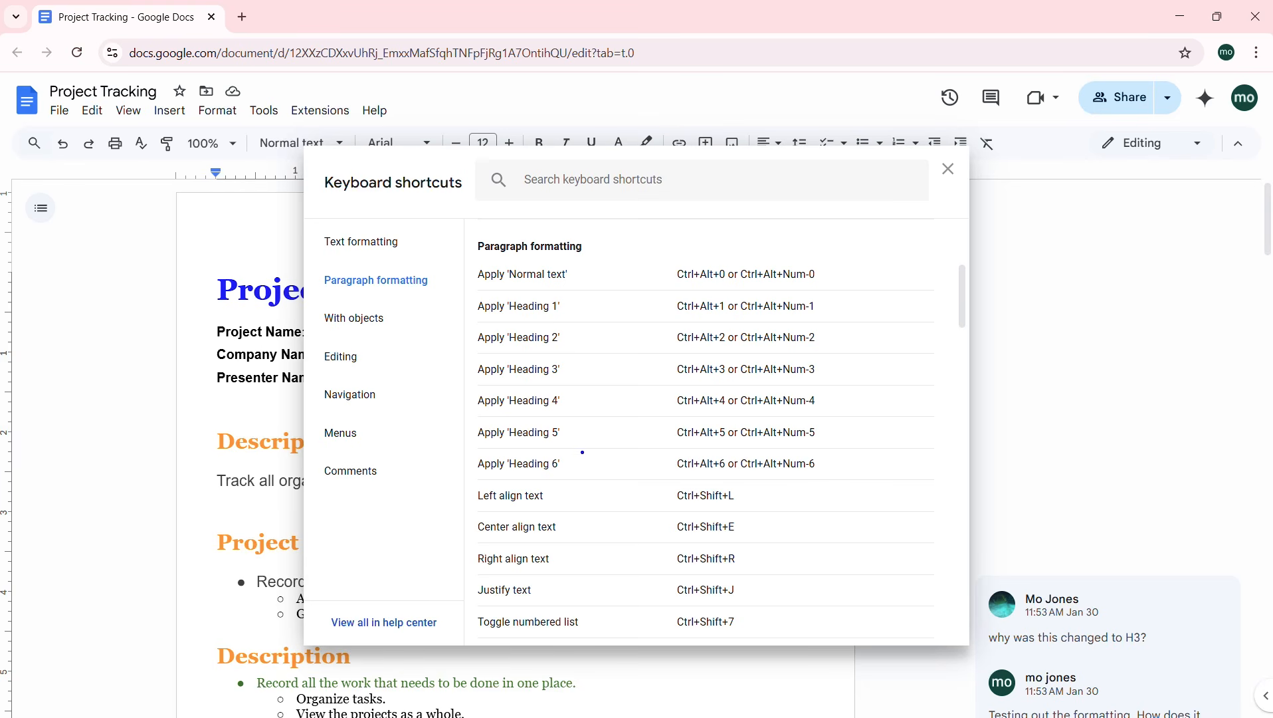
left_click_drag(582, 452, 578, 397)
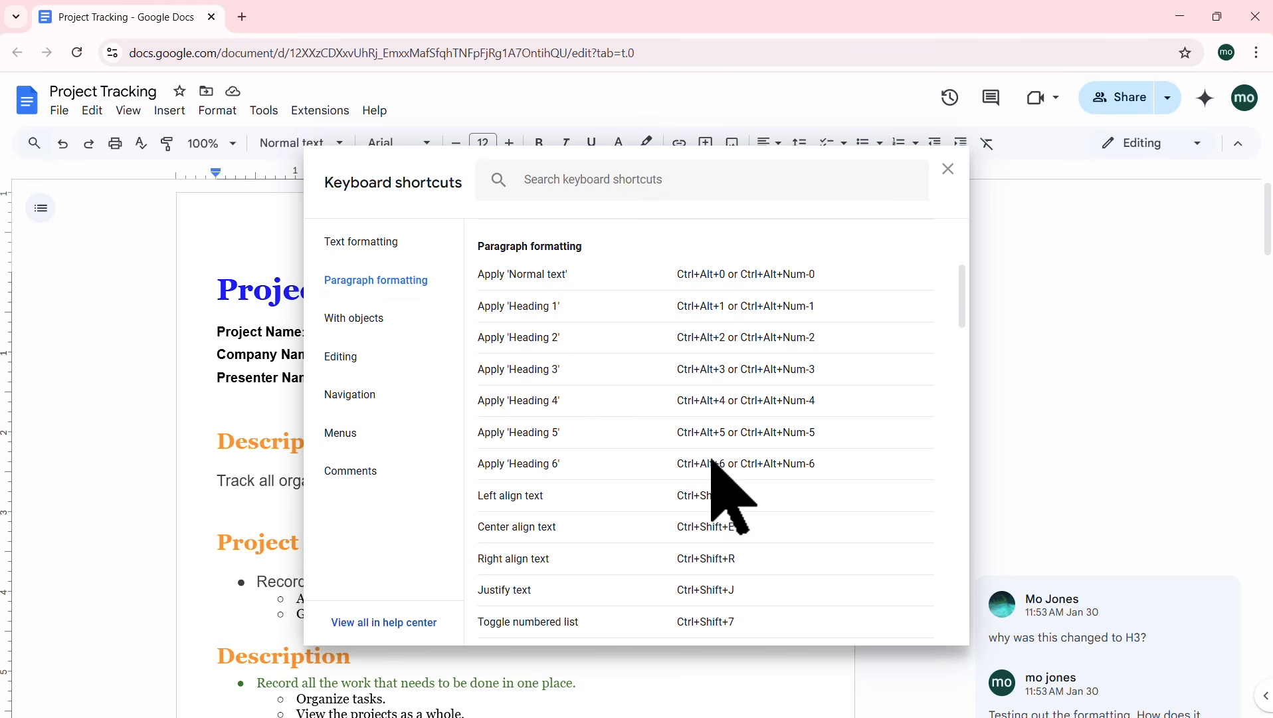
Step: Examine the rest of the Paragraph formatting shortcuts and the With objects, Editing, Navigation, Menus and Comments sections of the reference
scroll(710, 467, "down", 1)
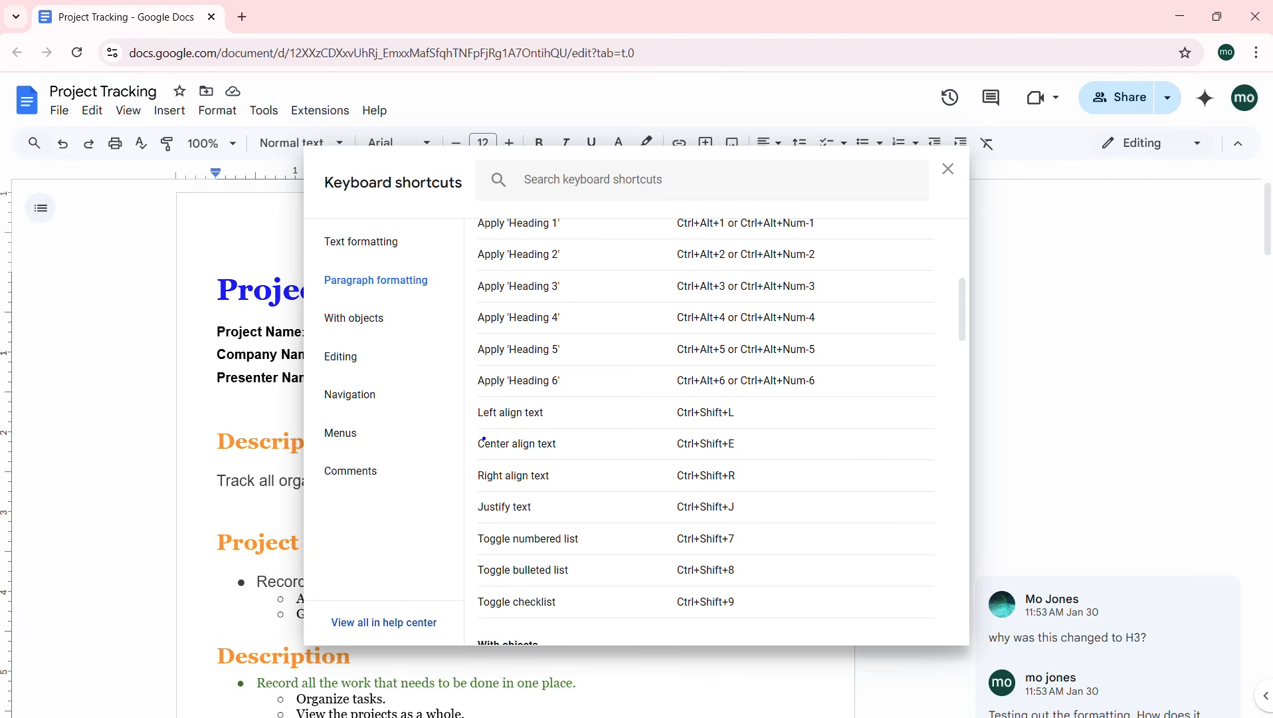
mouse_move(465, 428)
left_mouse_down()
mouse_move(663, 466)
mouse_move(769, 467)
left_mouse_up()
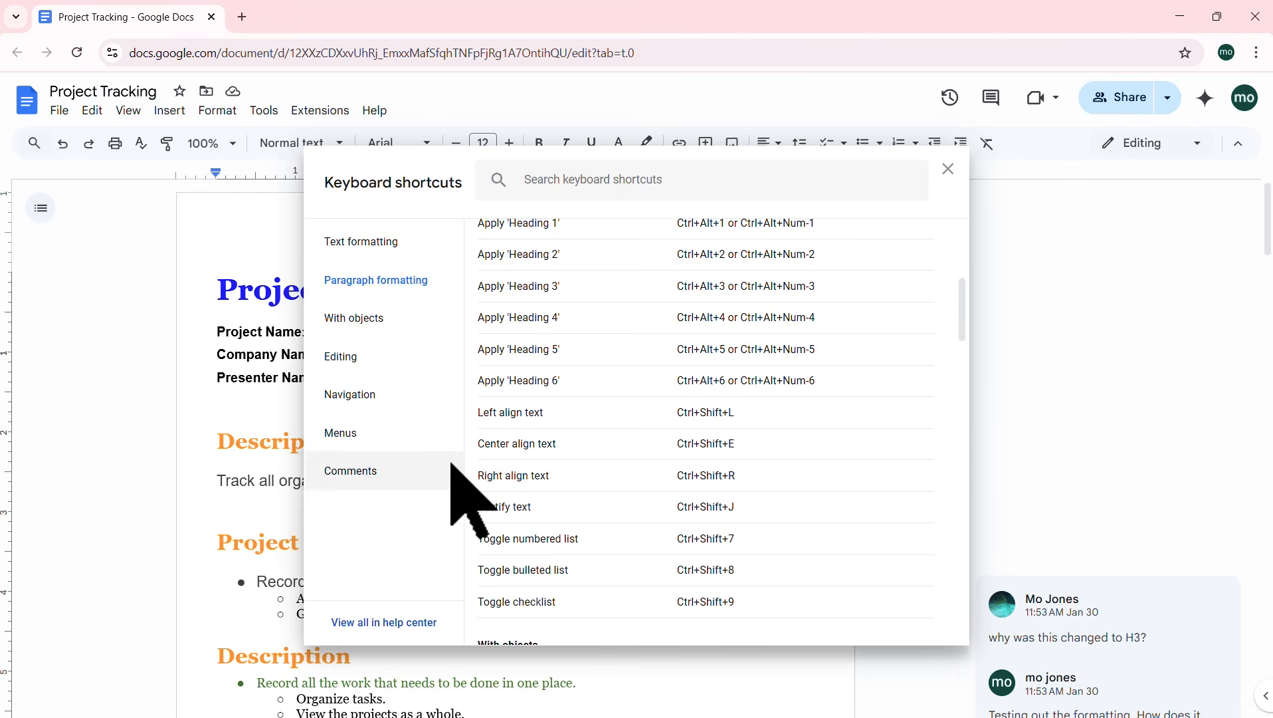
left_click(389, 317)
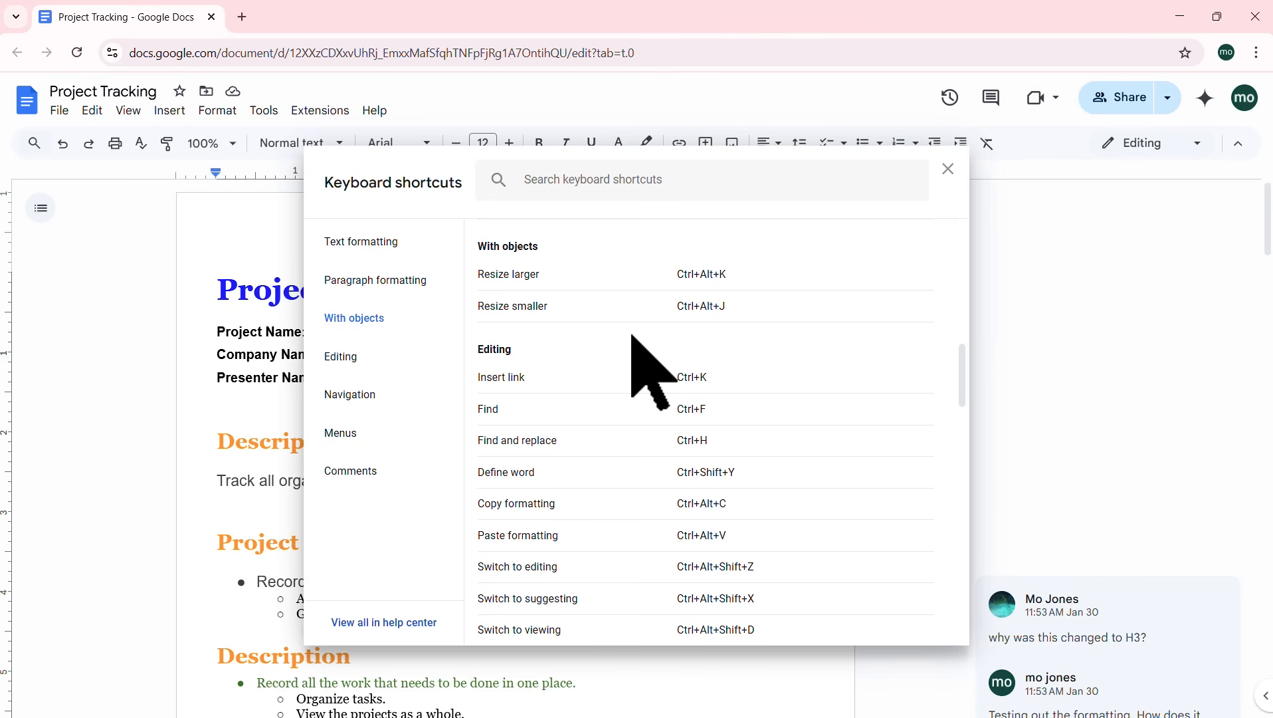
left_click(391, 357)
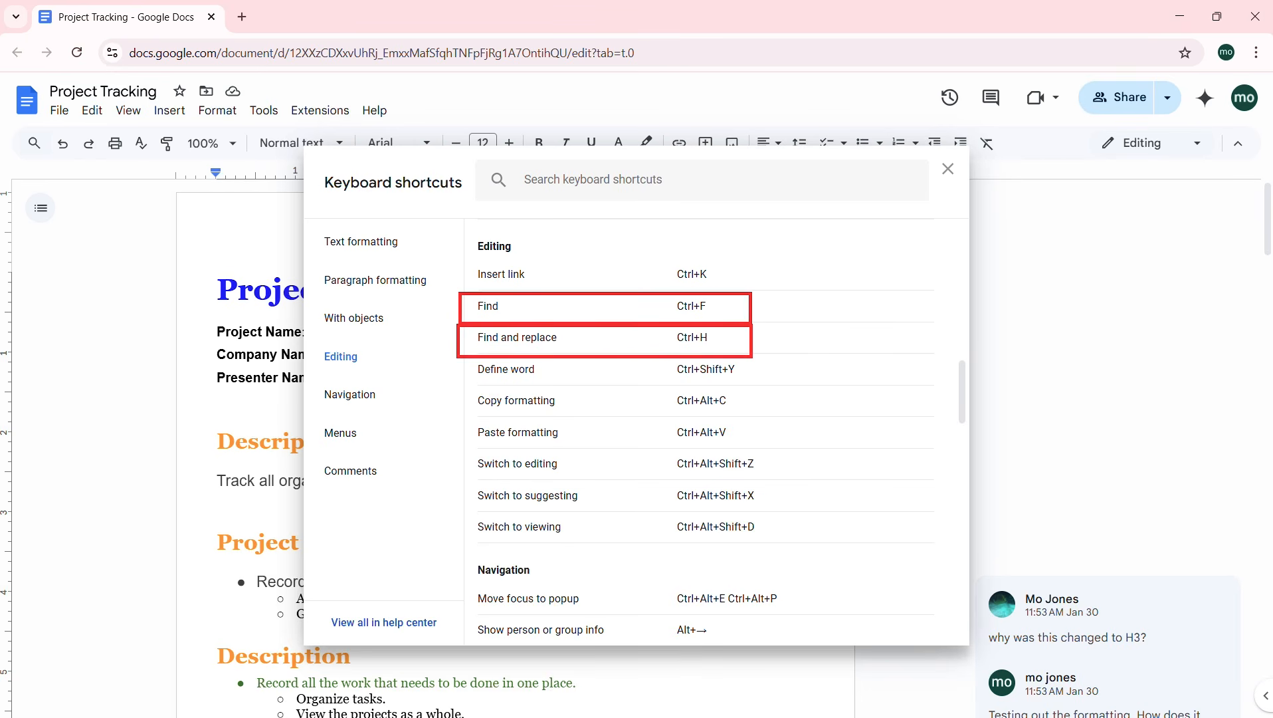
left_click(386, 399)
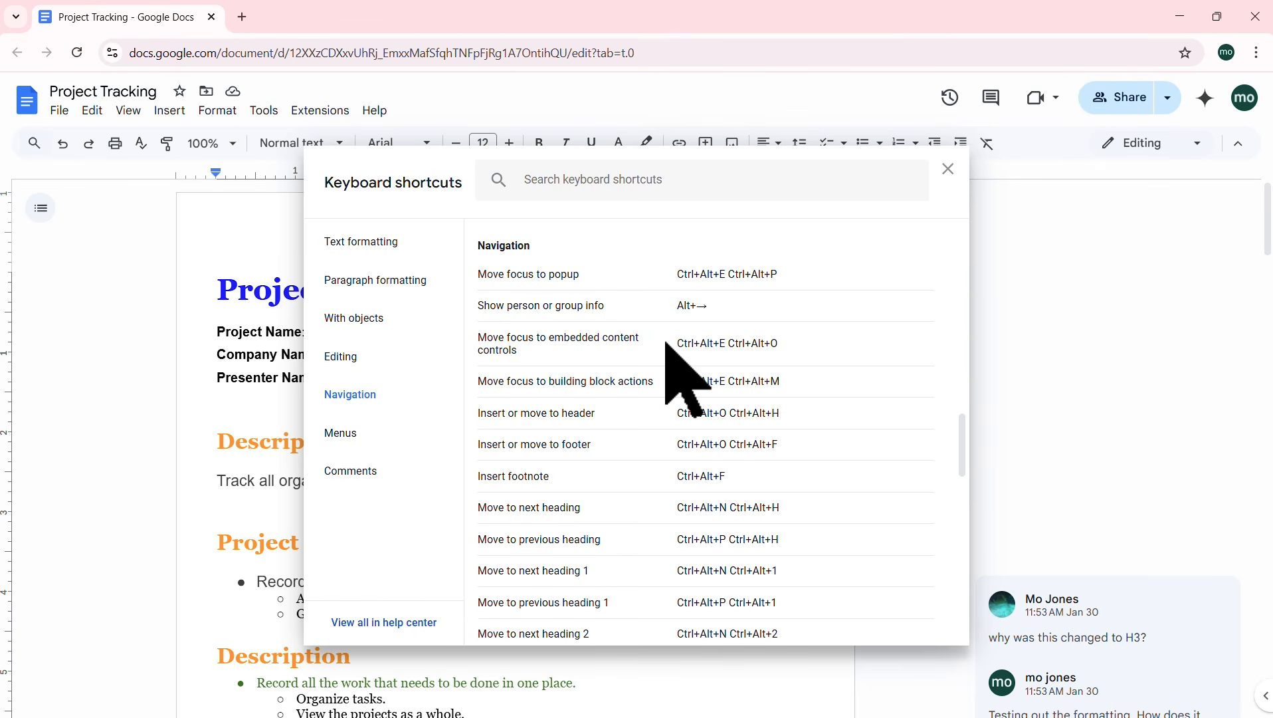
scroll(667, 342, "down", 1)
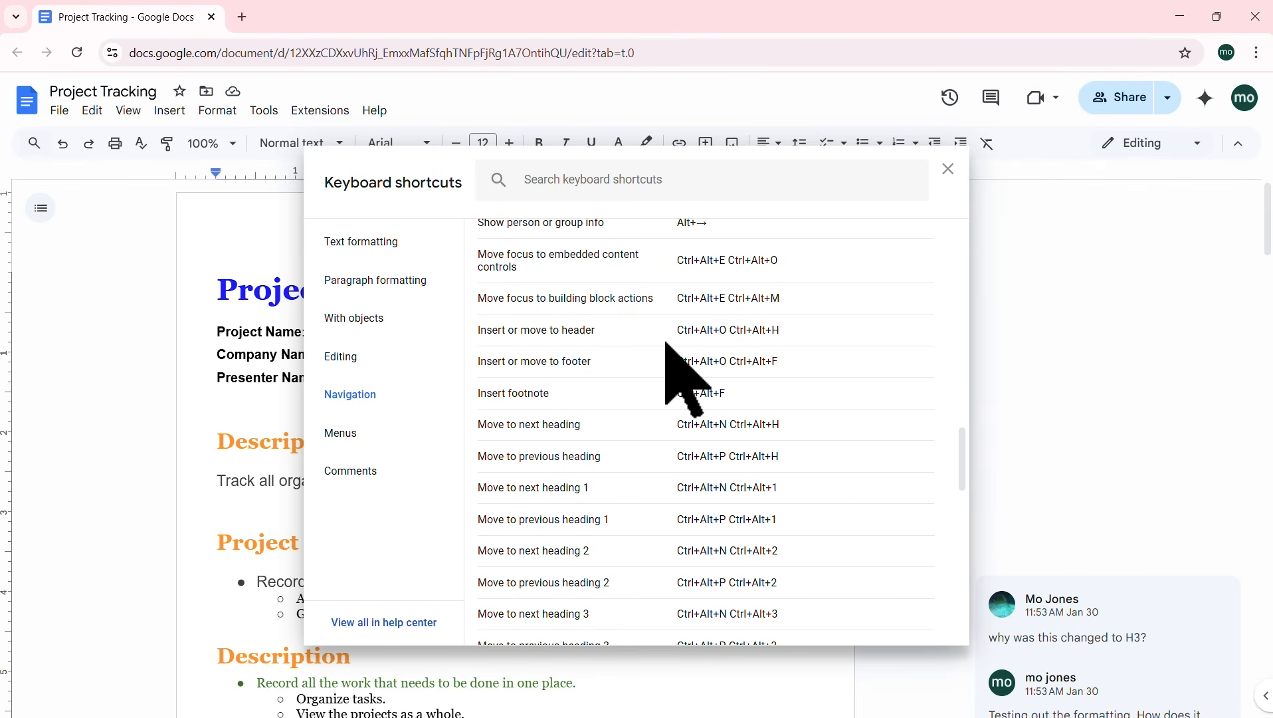
scroll(666, 342, "down", 5)
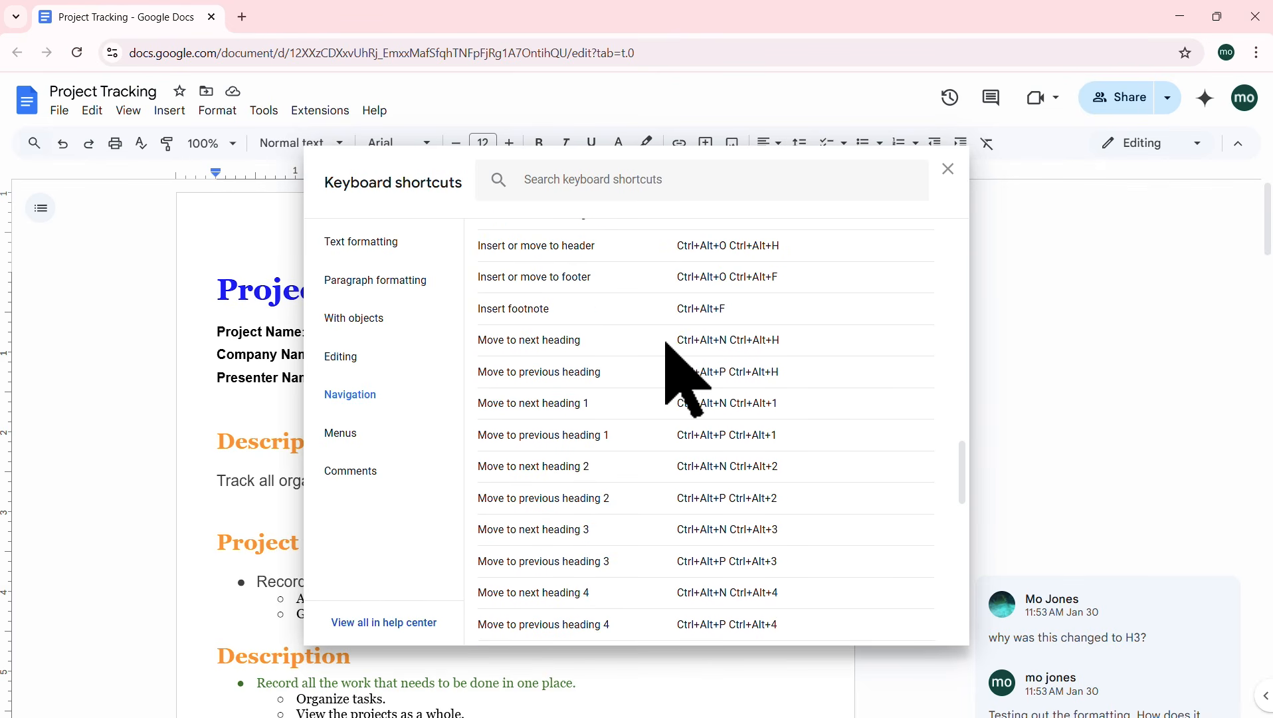
left_click(359, 432)
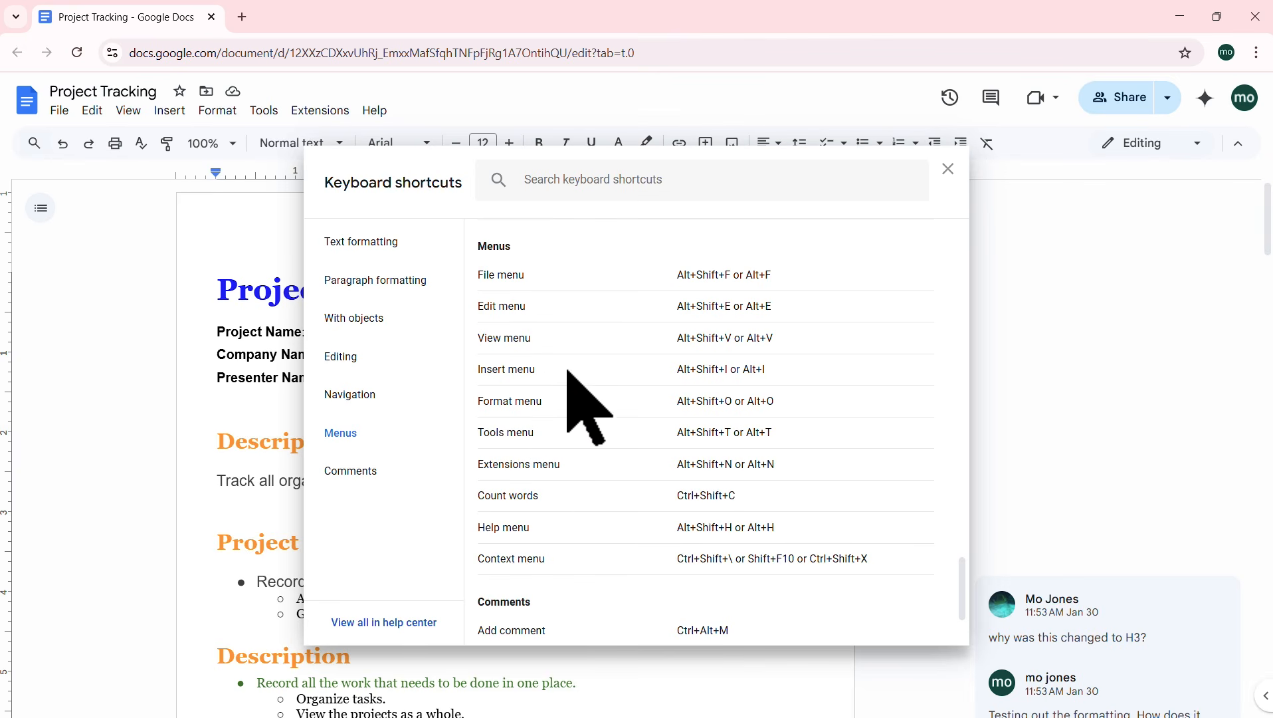
left_click(359, 473)
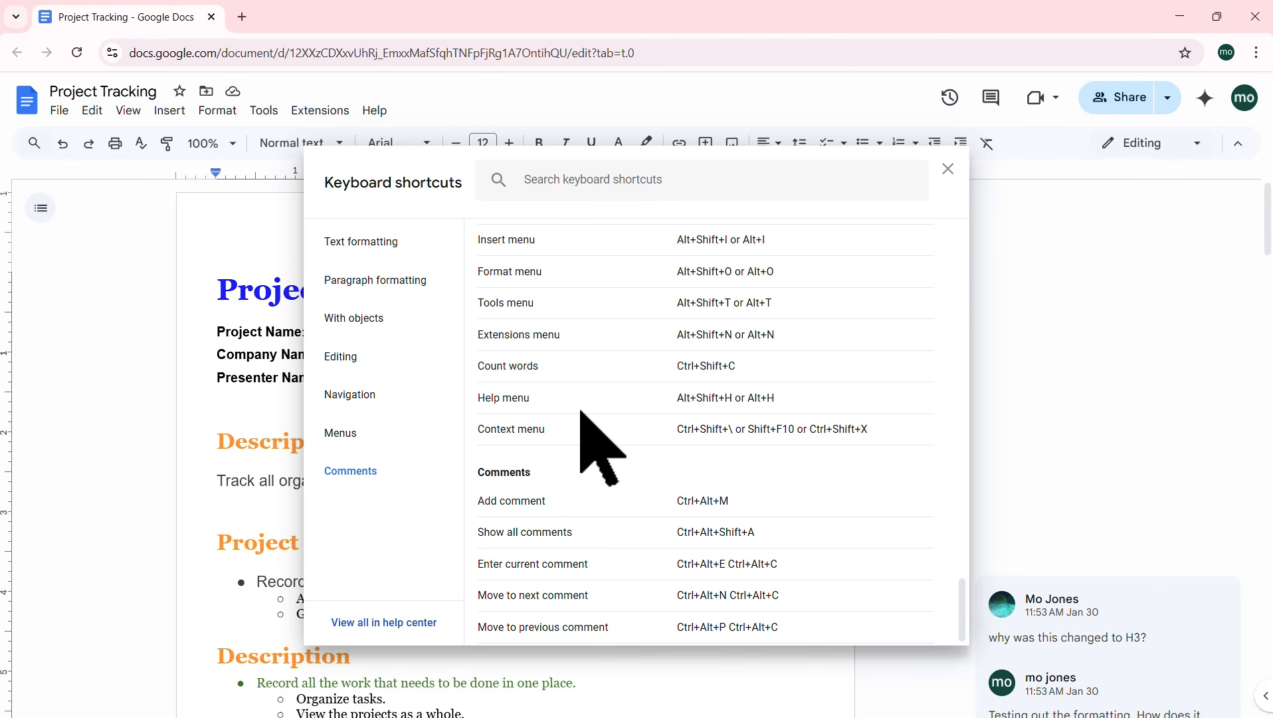
Step: Review the text formatting, paragraph formatting and navigation shortcuts again, and close the keyboard shortcuts reference
scroll(581, 412, "up", 20)
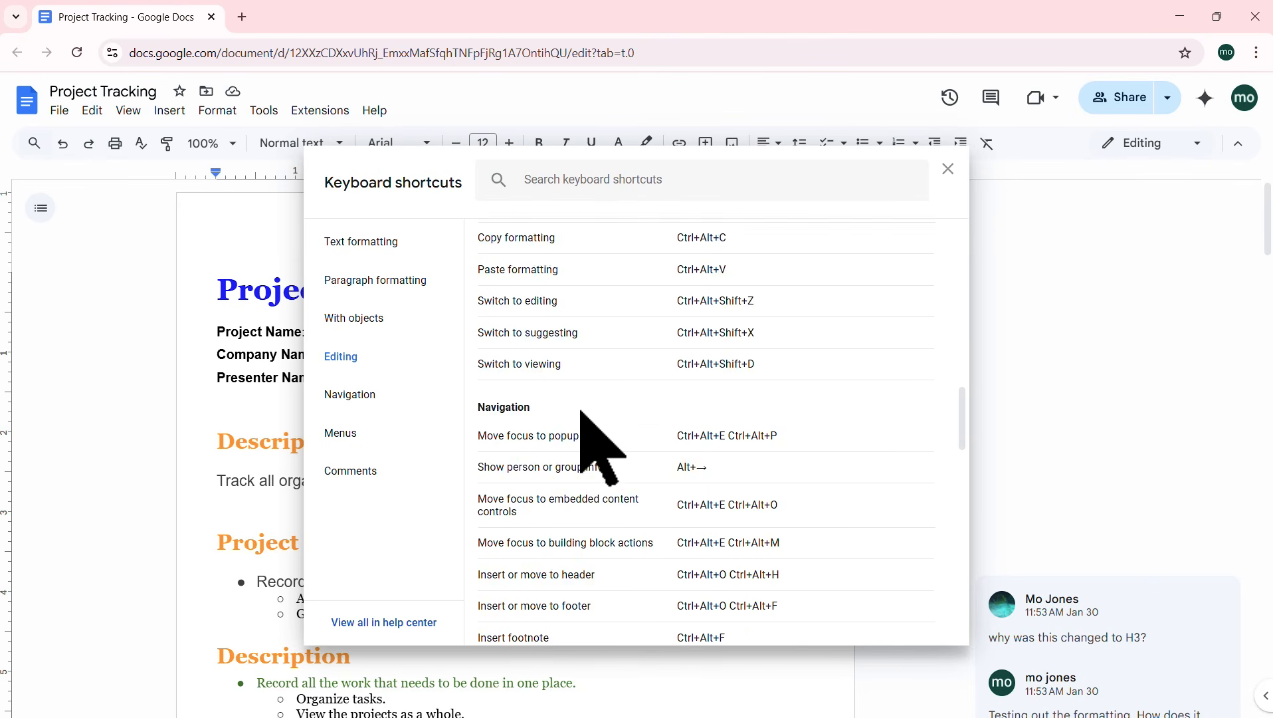
scroll(581, 412, "up", 20)
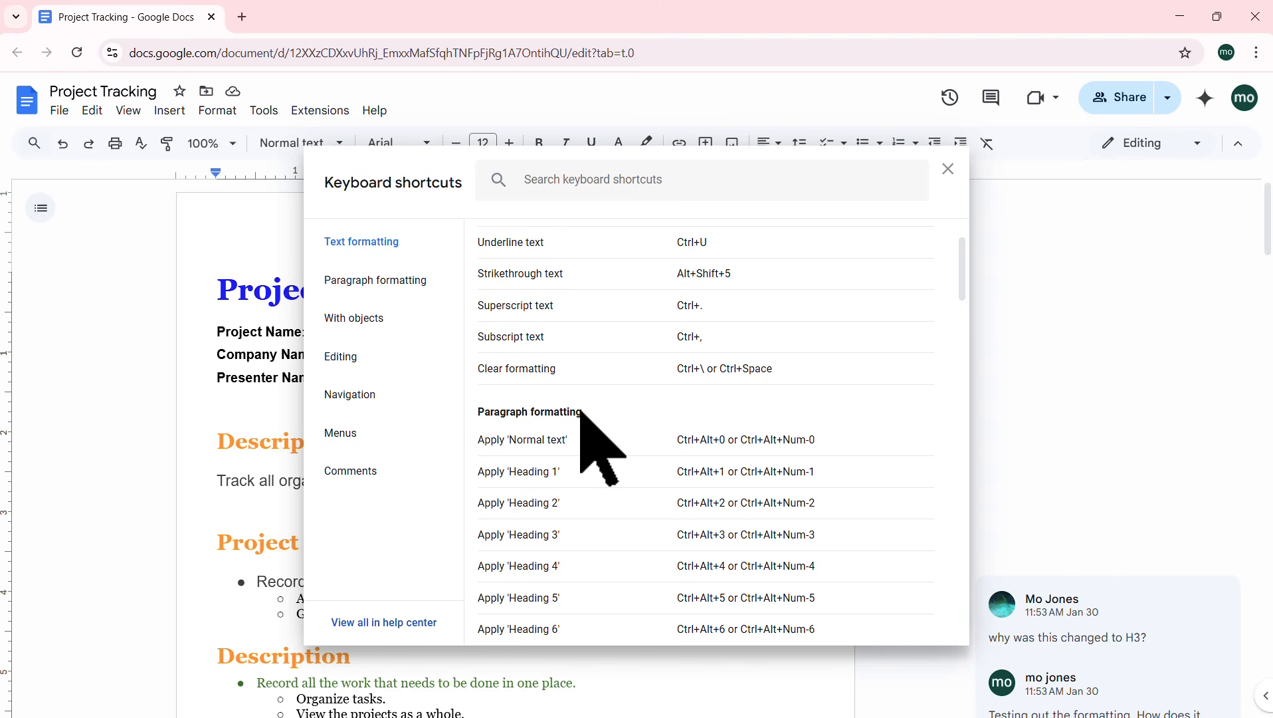
scroll(581, 412, "up", 3)
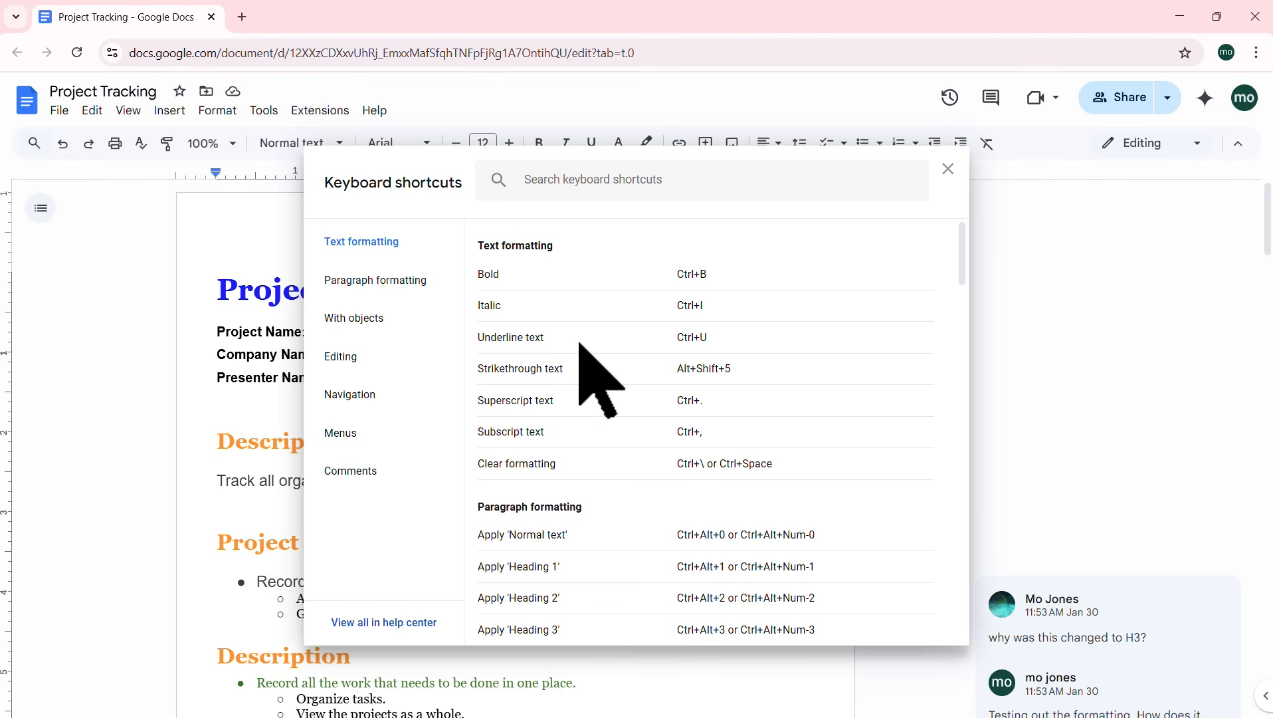
scroll(624, 413, "down", 6)
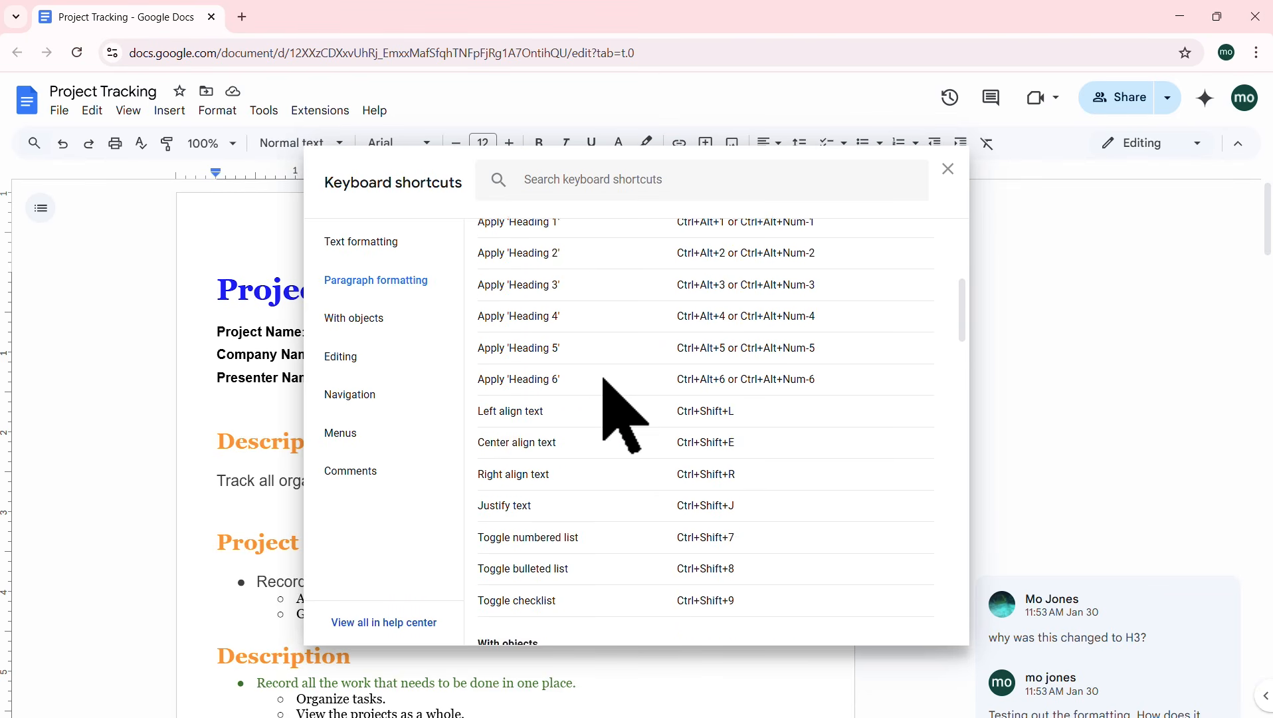
left_click(403, 399)
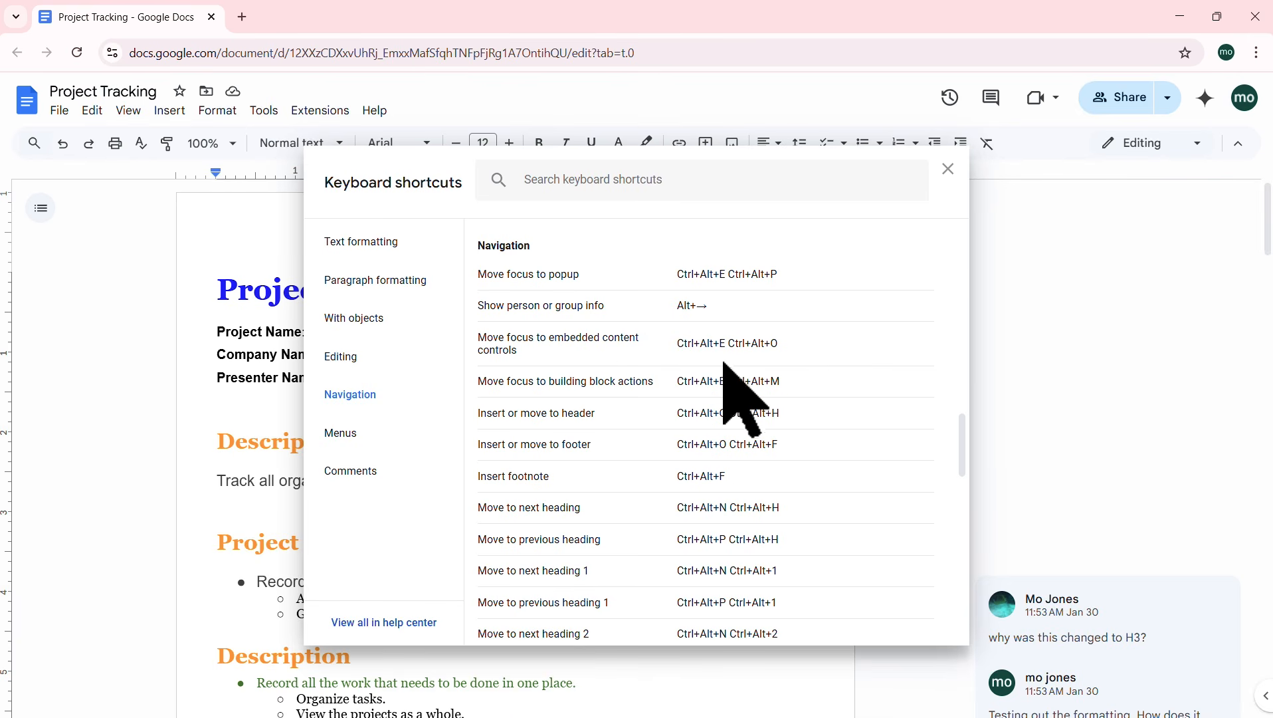
left_click(948, 169)
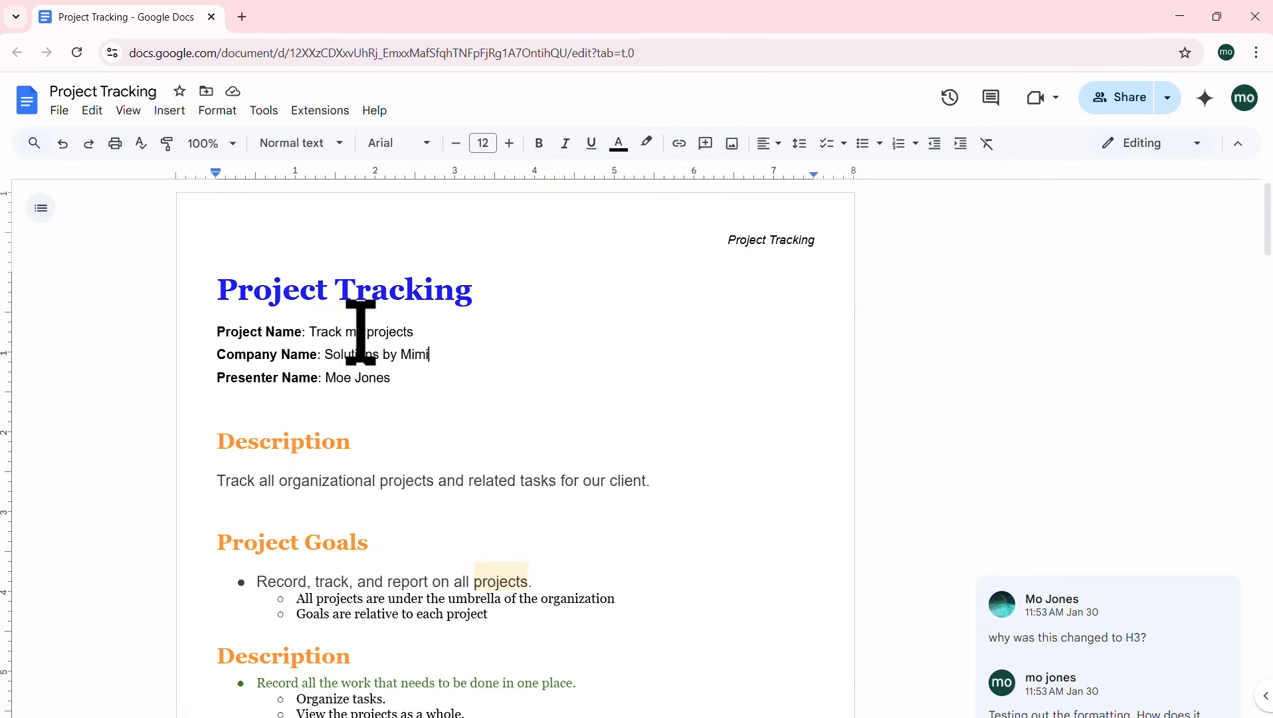
Step: Make the "Track all organizational projects and related tasks for our client." sentence bold, italic and underlined
left_click(311, 480)
triple_click(312, 480)
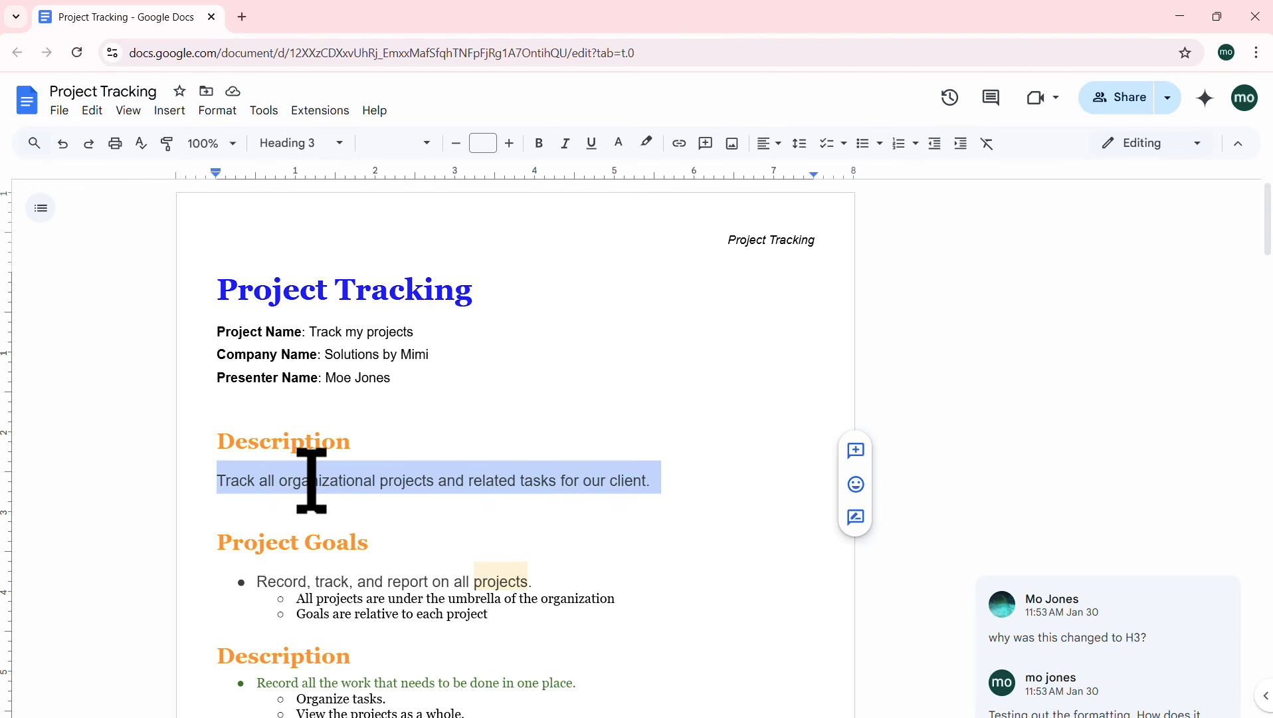
key("ctrl+b")
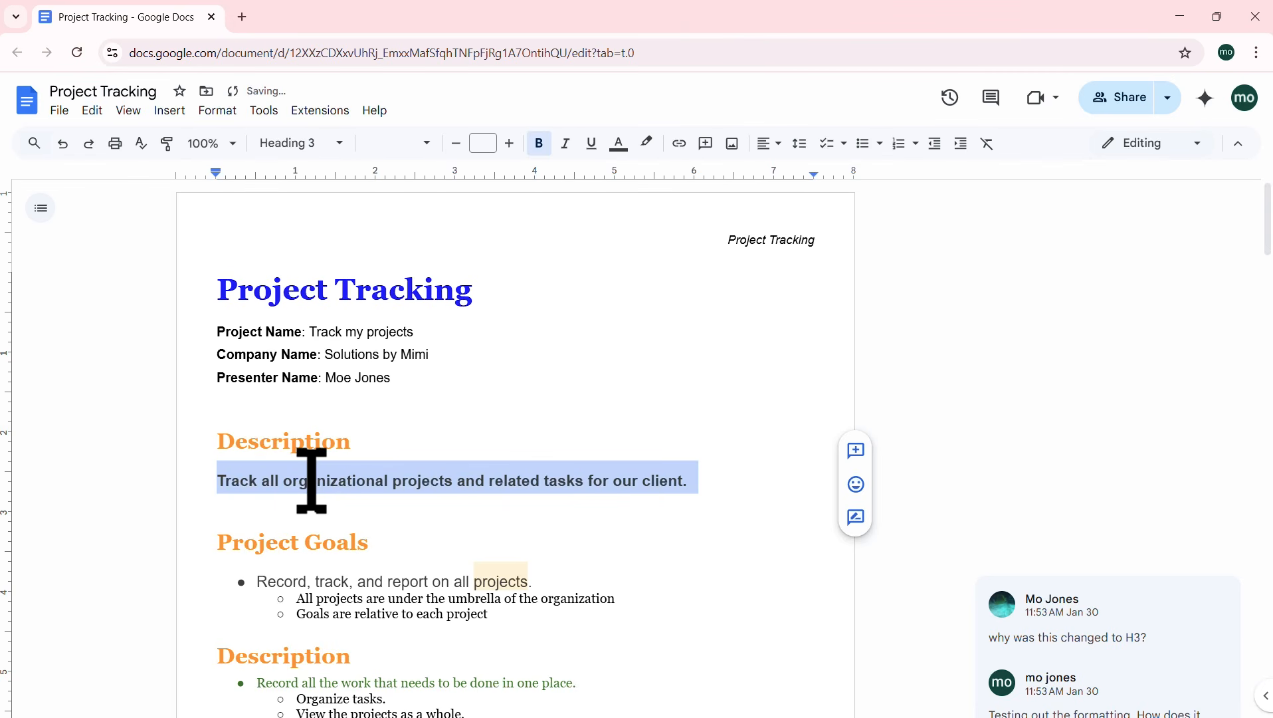
key("ctrl+i")
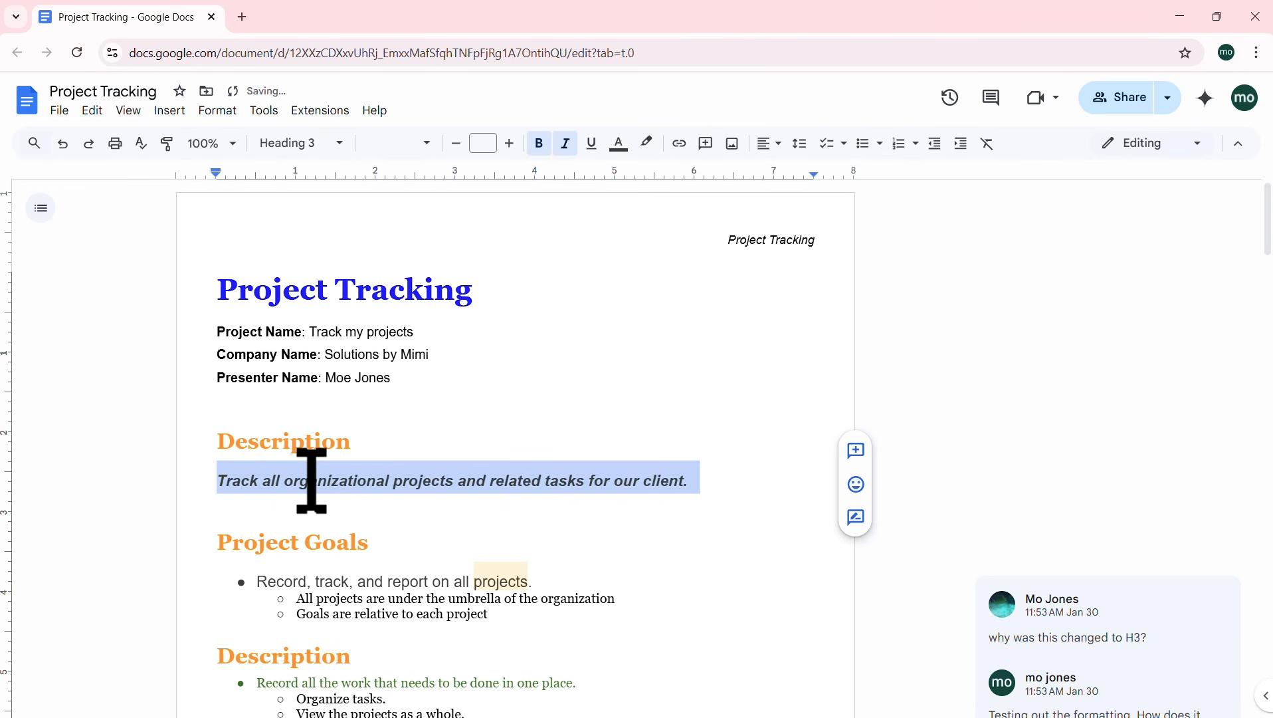
key("ctrl+u")
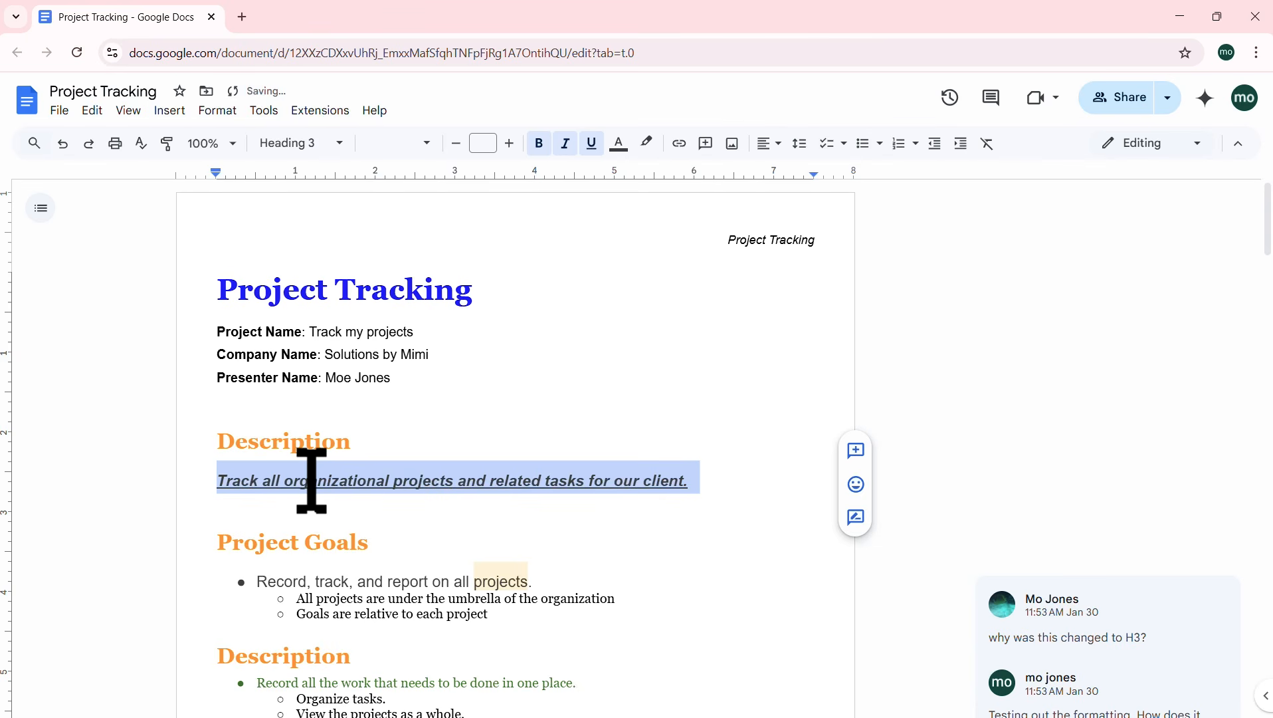
Step: Remove the underline, bold and italic formatting from the sentence under the first Description heading
key("ctrl+u")
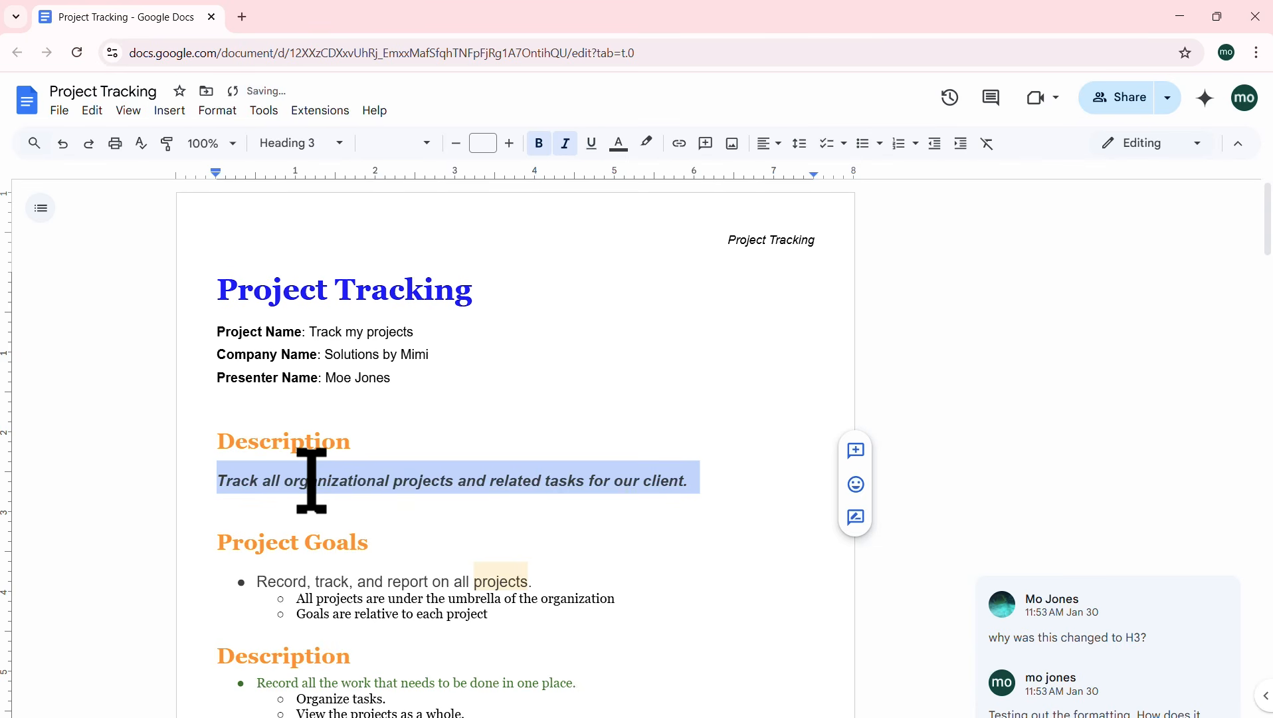
key("ctrl+b")
key("ctrl+i")
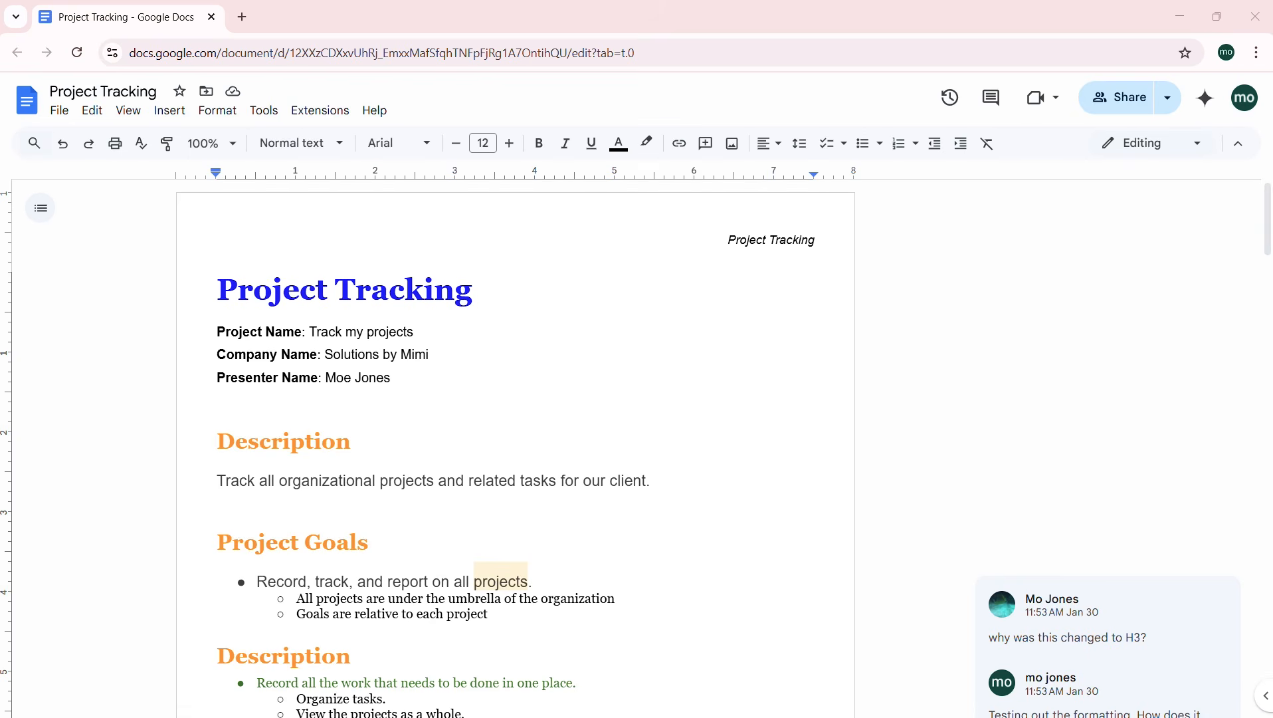
Step: Examine the apply and update options of the Title and Heading 1 paragraph styles without changing any style
left_click(341, 145)
mouse_move(372, 233)
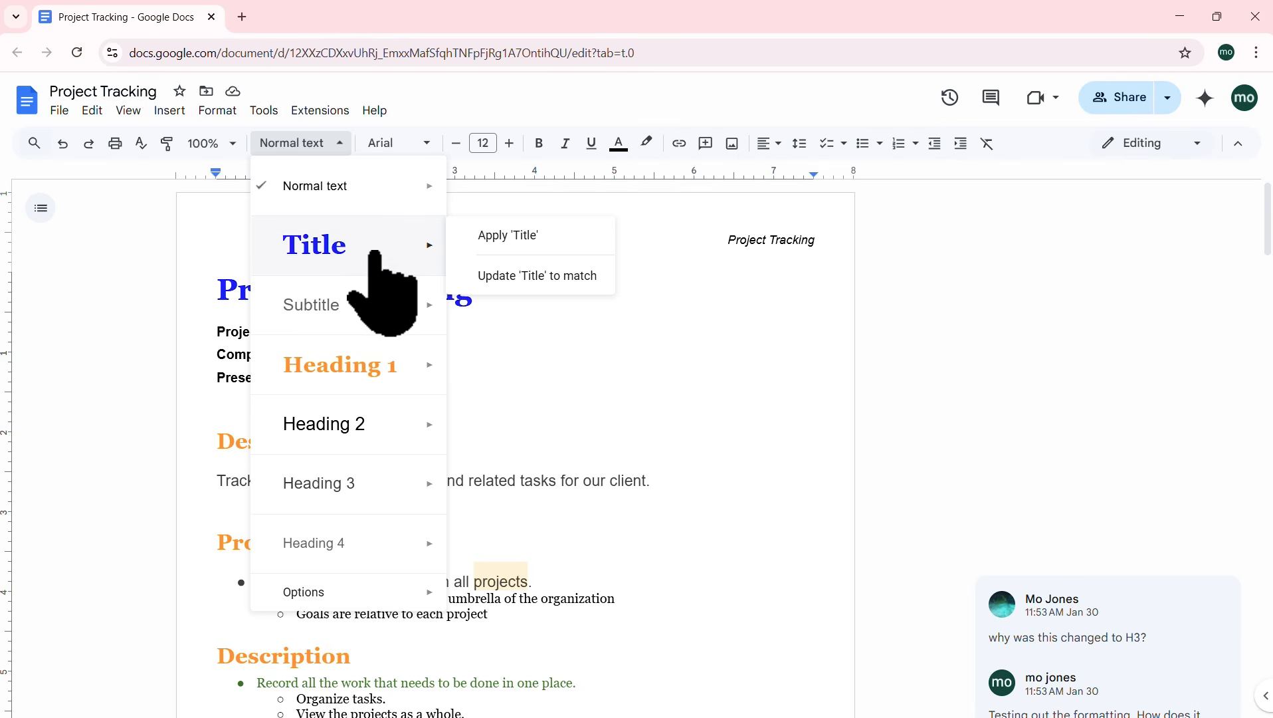
mouse_move(379, 352)
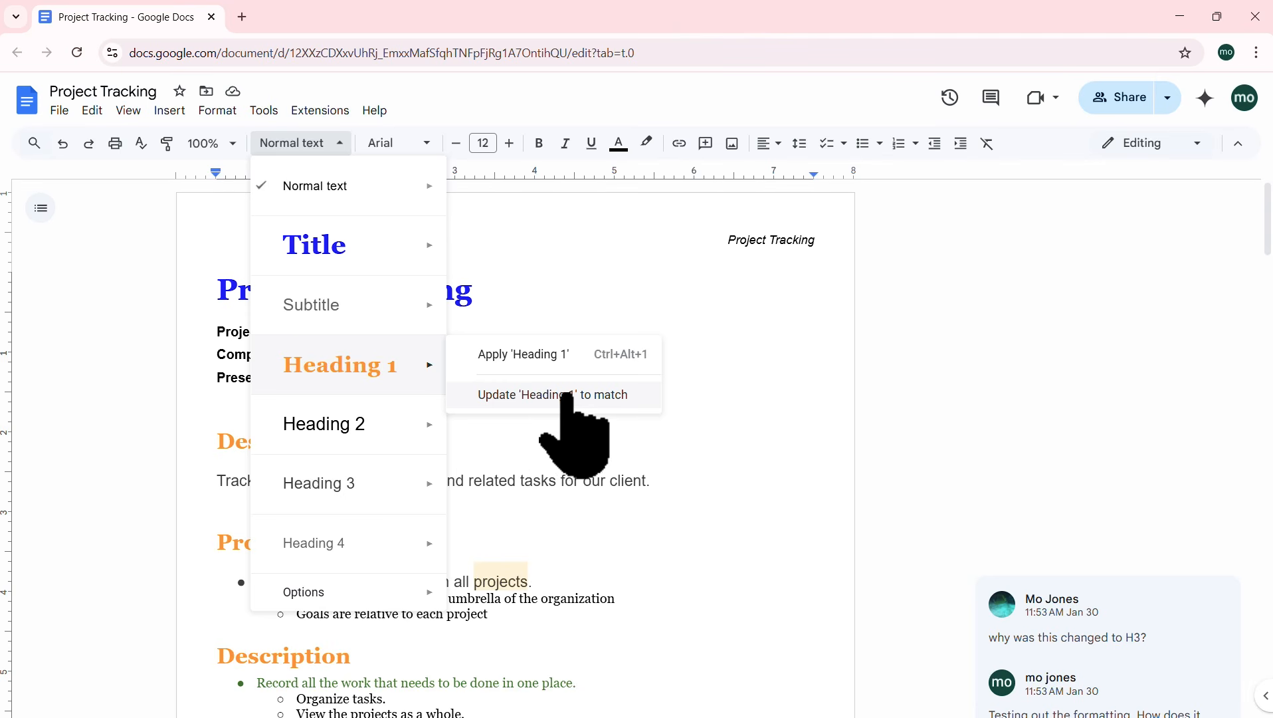
left_click(563, 481)
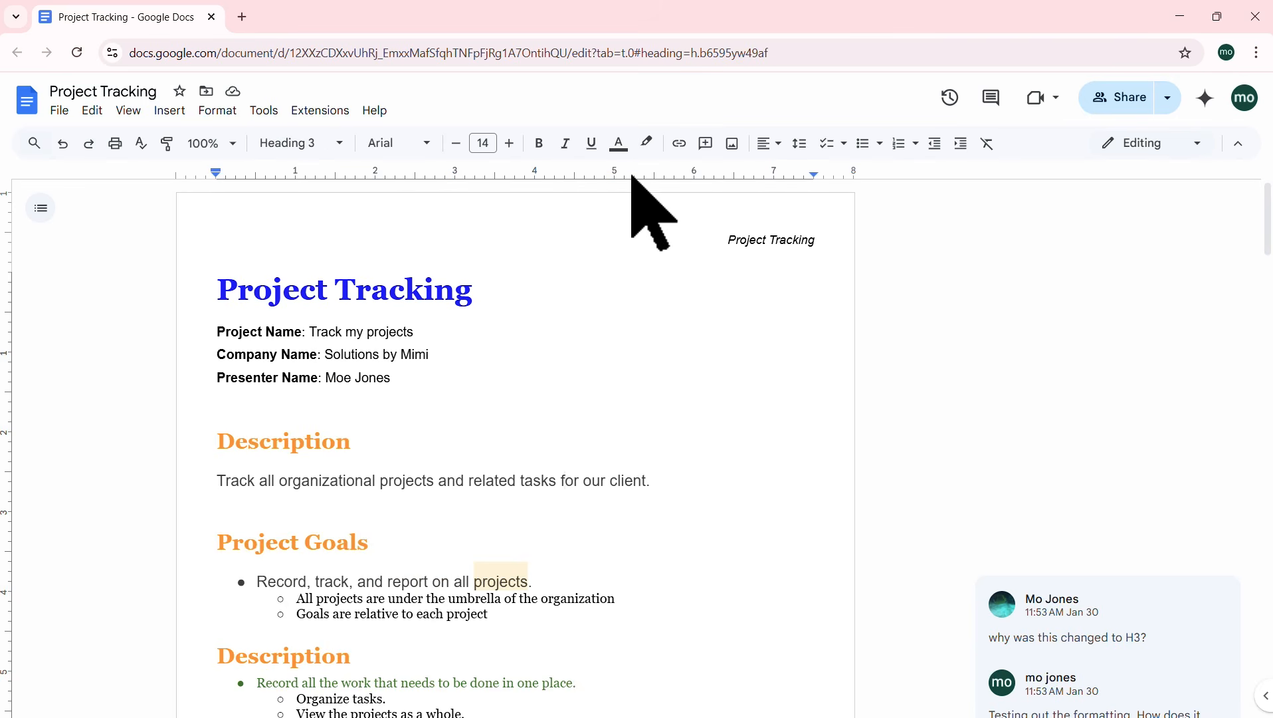
Step: Examine the custom colors available for text in the Project Tracking document, and close the palette without choosing one
left_click(619, 144)
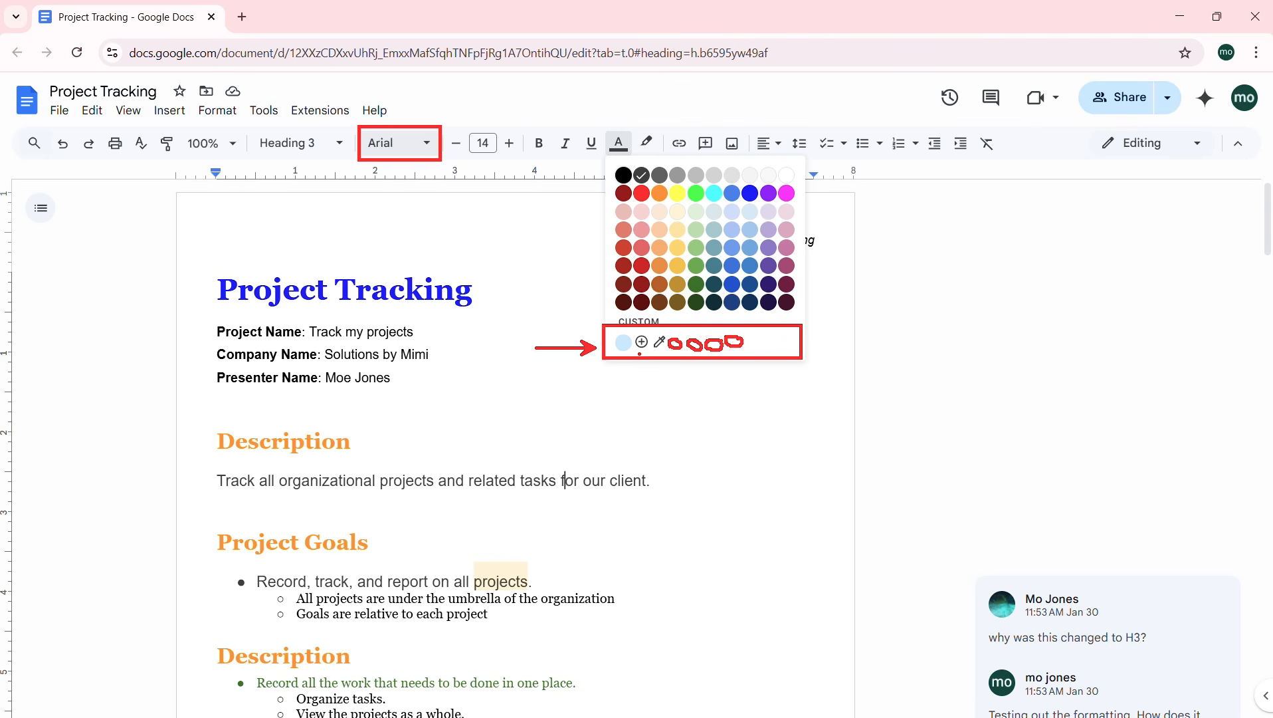
left_click_drag(641, 353, 632, 408)
left_click_drag(659, 352, 680, 409)
mouse_move(626, 353)
left_mouse_down()
mouse_move(841, 436)
mouse_move(999, 196)
mouse_move(1075, 111)
left_mouse_up()
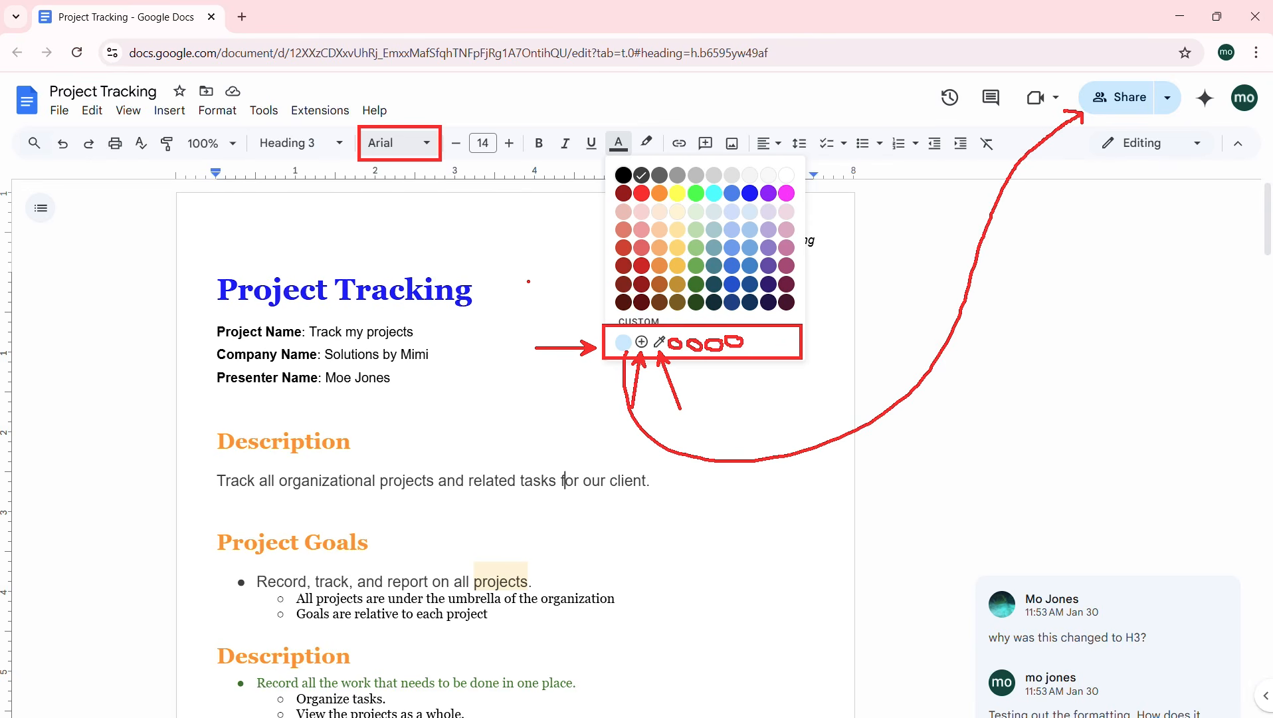
key("Escape")
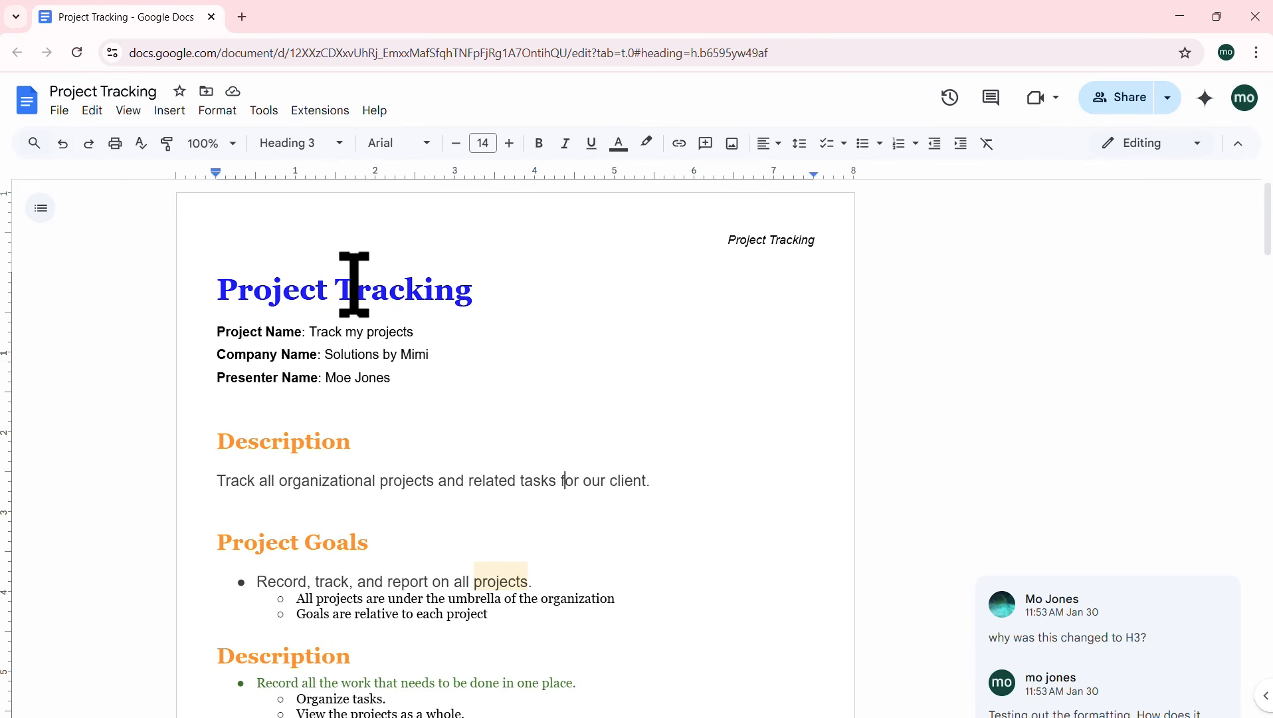
Step: Create a new blank document and enter "Add some text" as its first line
scroll(473, 380, "down", 20)
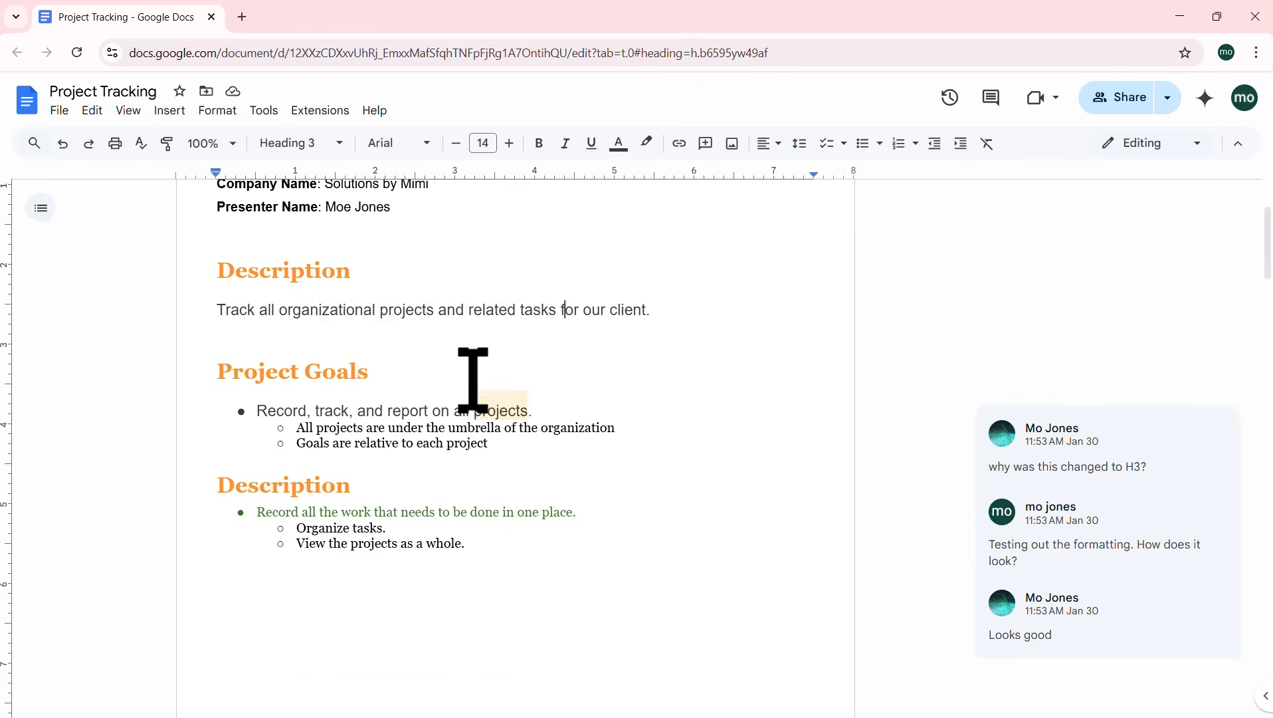
scroll(473, 380, "down", 2)
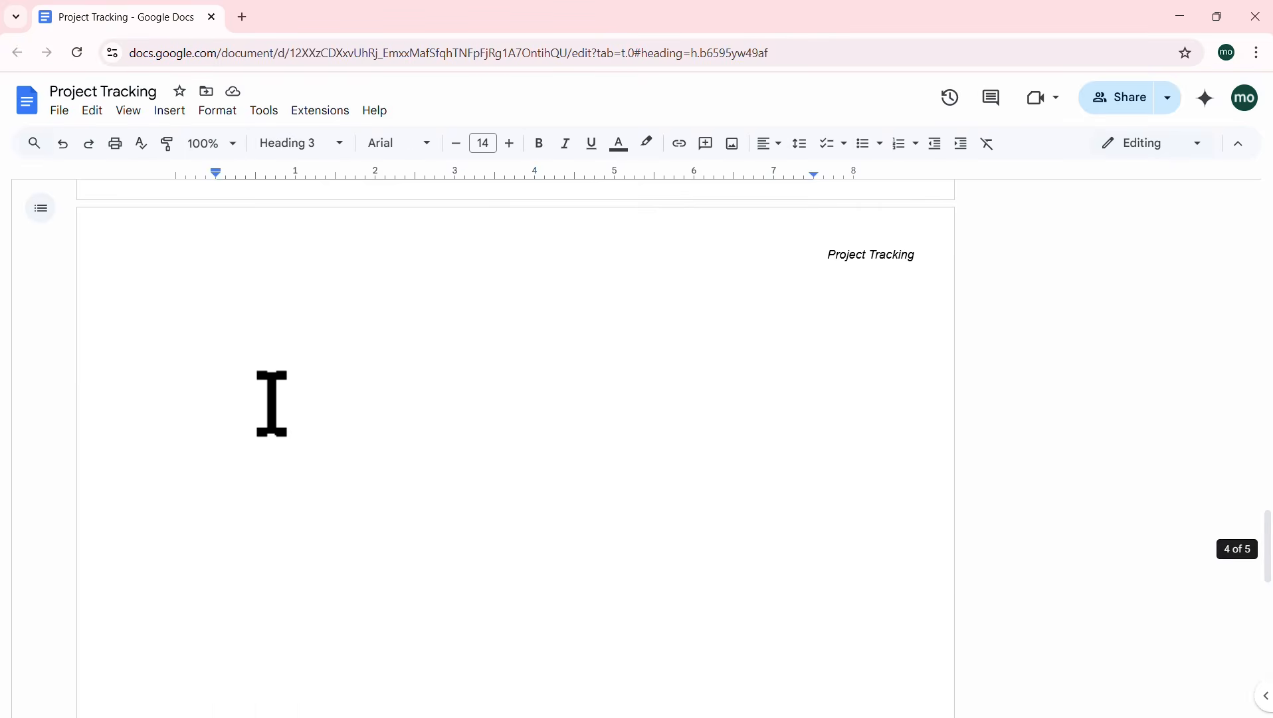
left_click(266, 400)
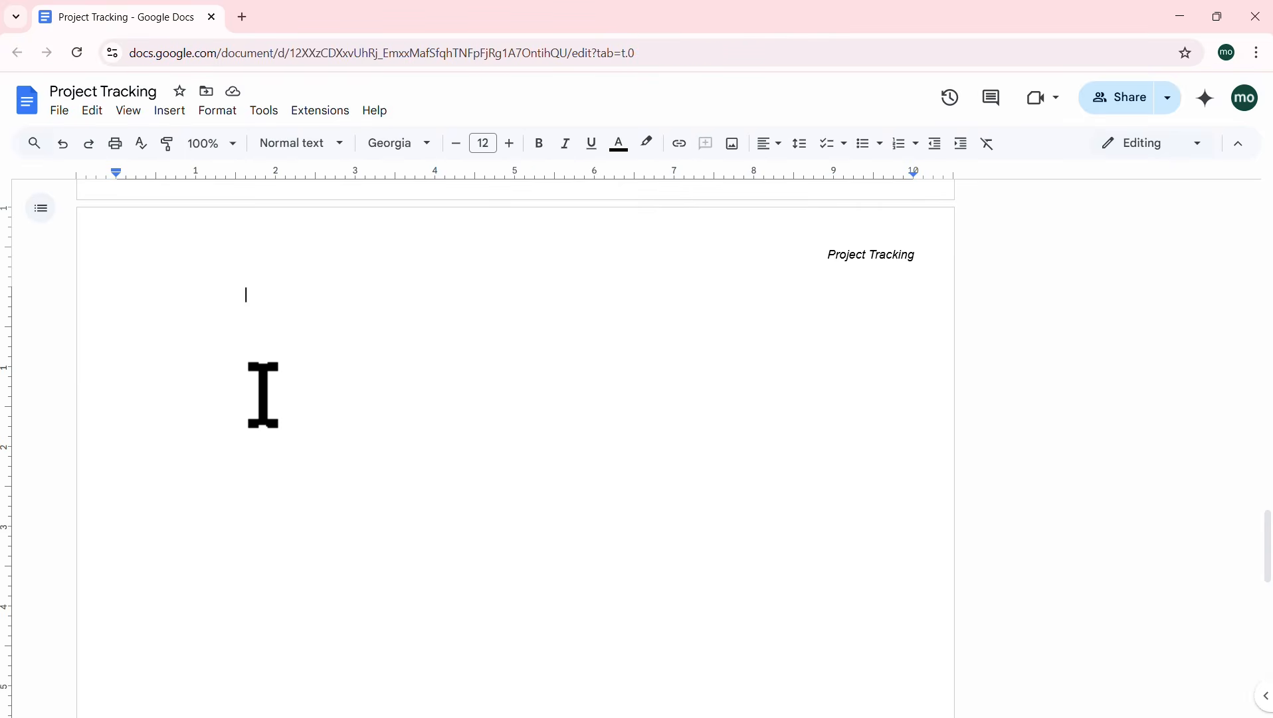
left_click(58, 111)
mouse_move(162, 139)
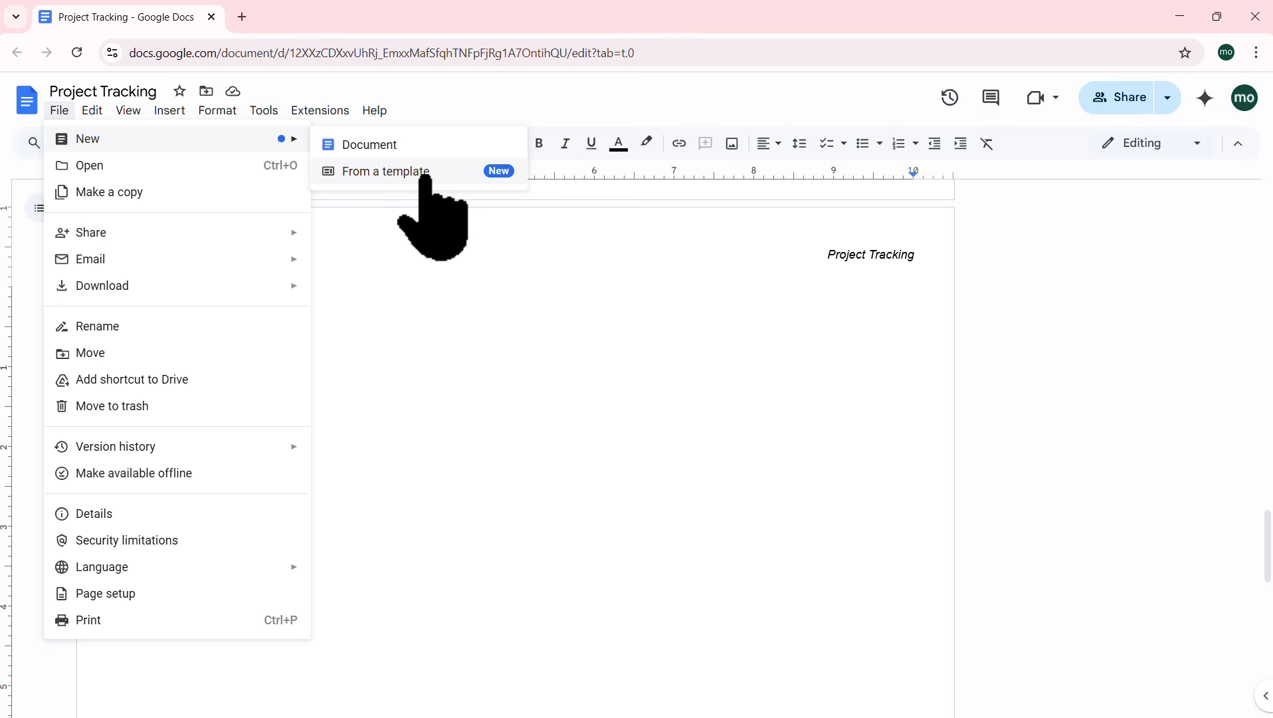
left_click(378, 154)
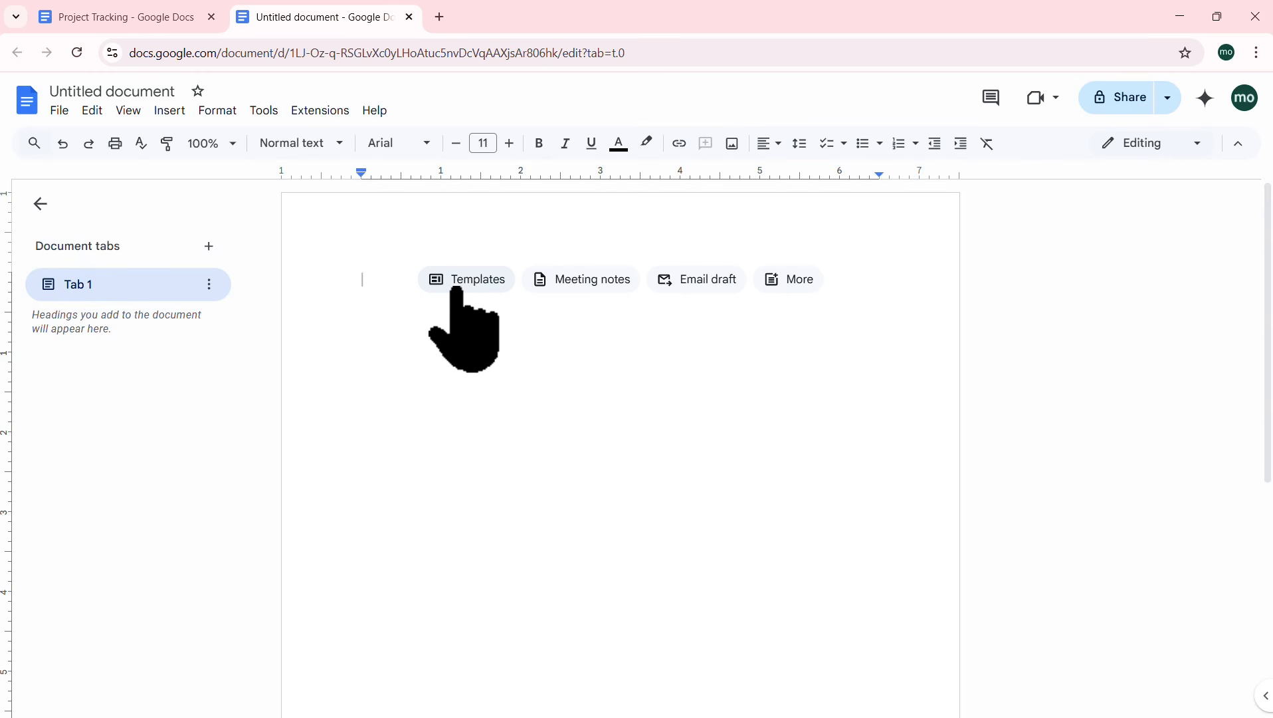
type("Add some text")
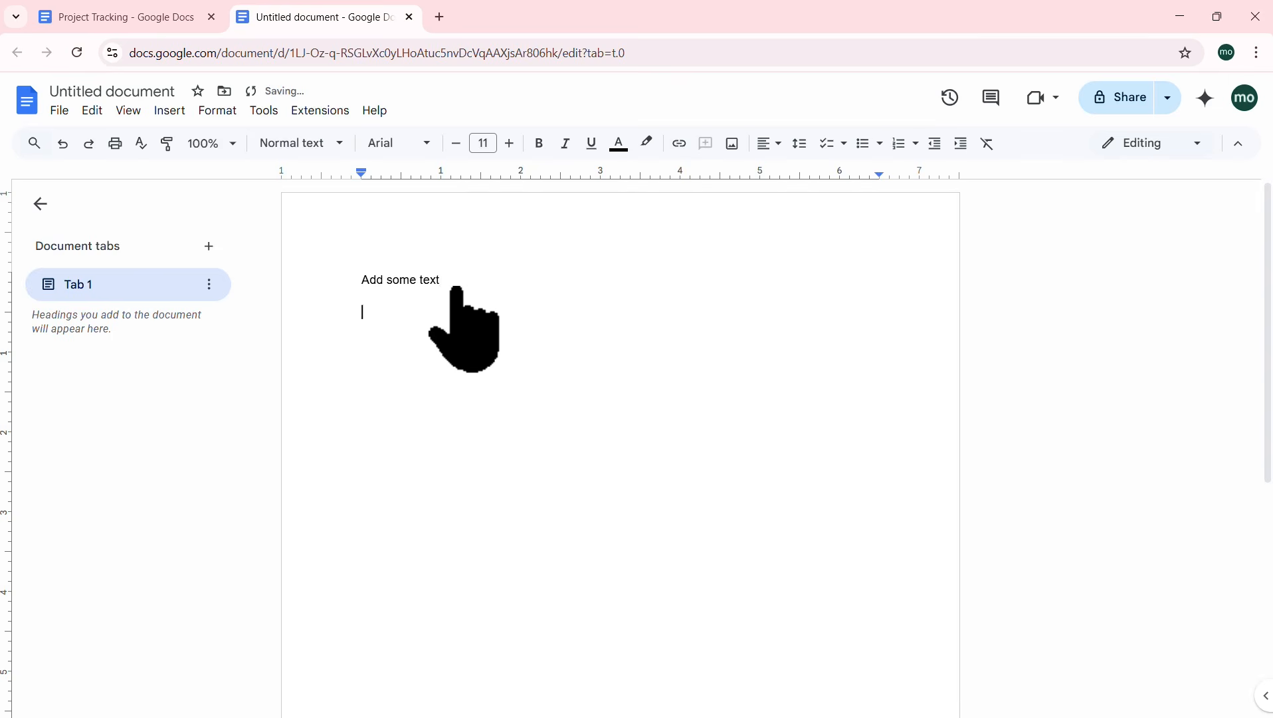
Step: Check the new document's text color palette for custom colors, and return to the empty line below the text
left_click(619, 143)
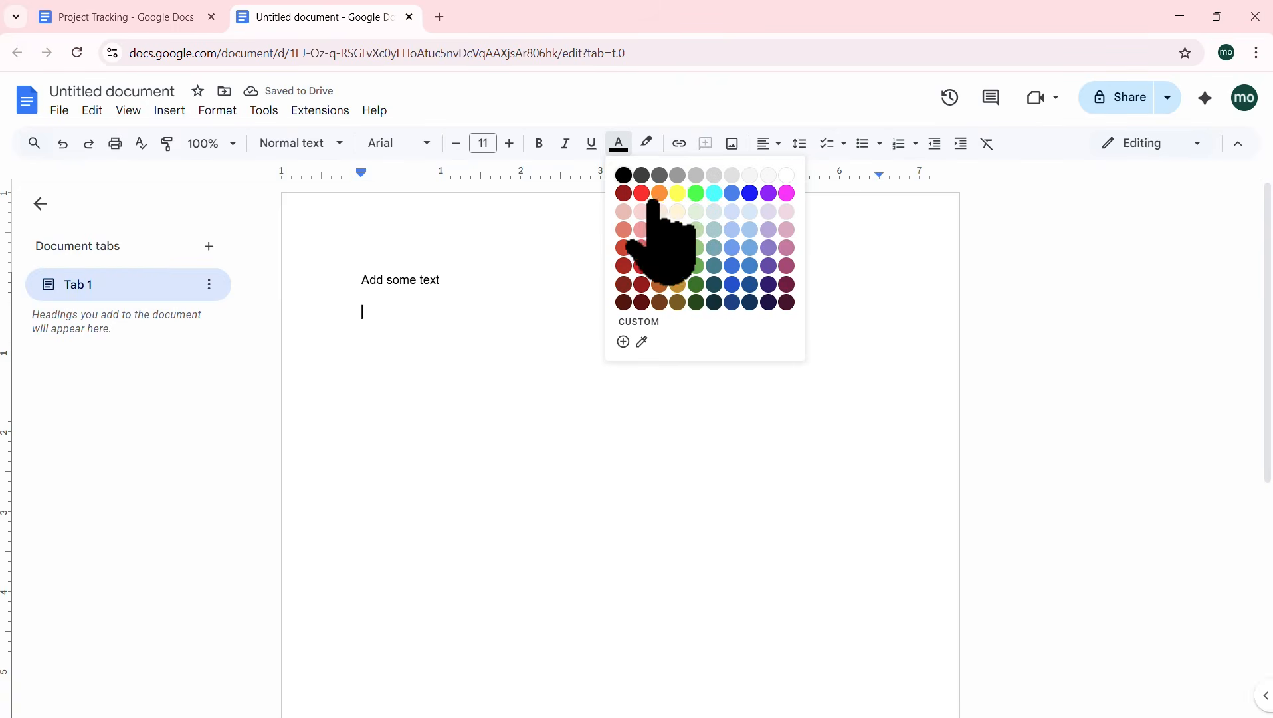
left_click(367, 311)
Step: Insert the Journal template from the template gallery into the untitled document, after previewing its list of included tabs
left_click(59, 110)
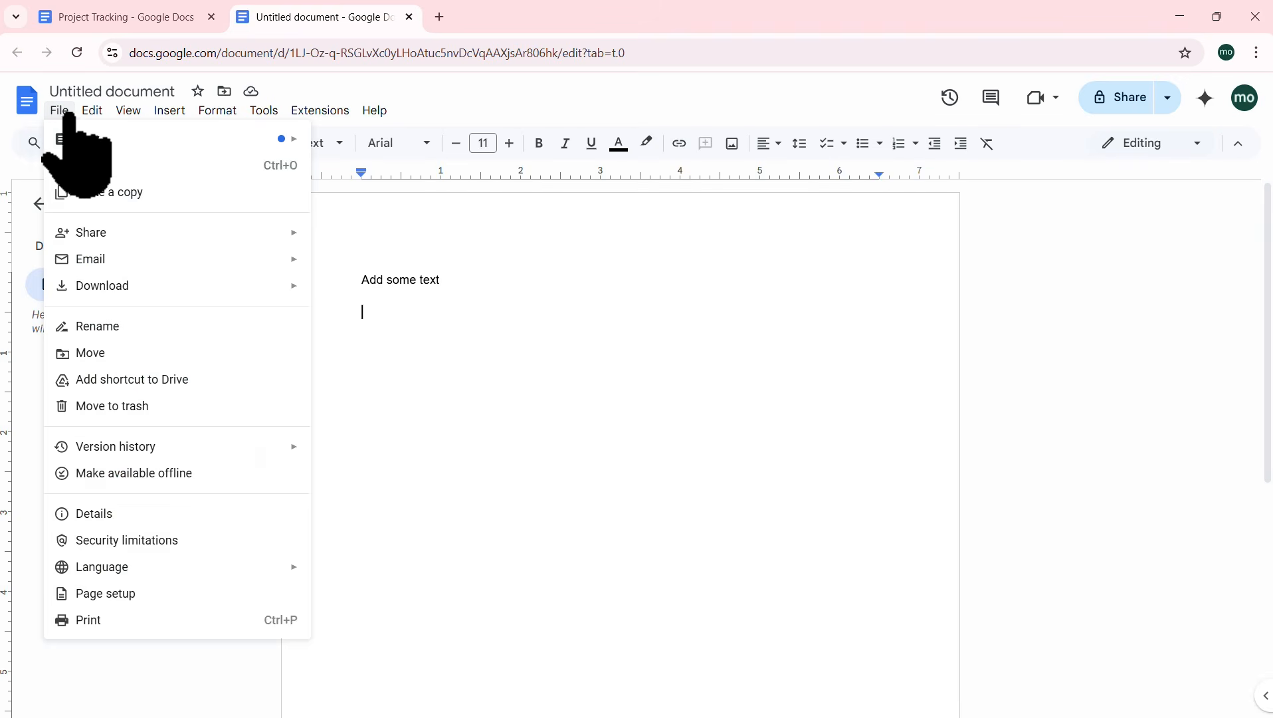
mouse_move(283, 138)
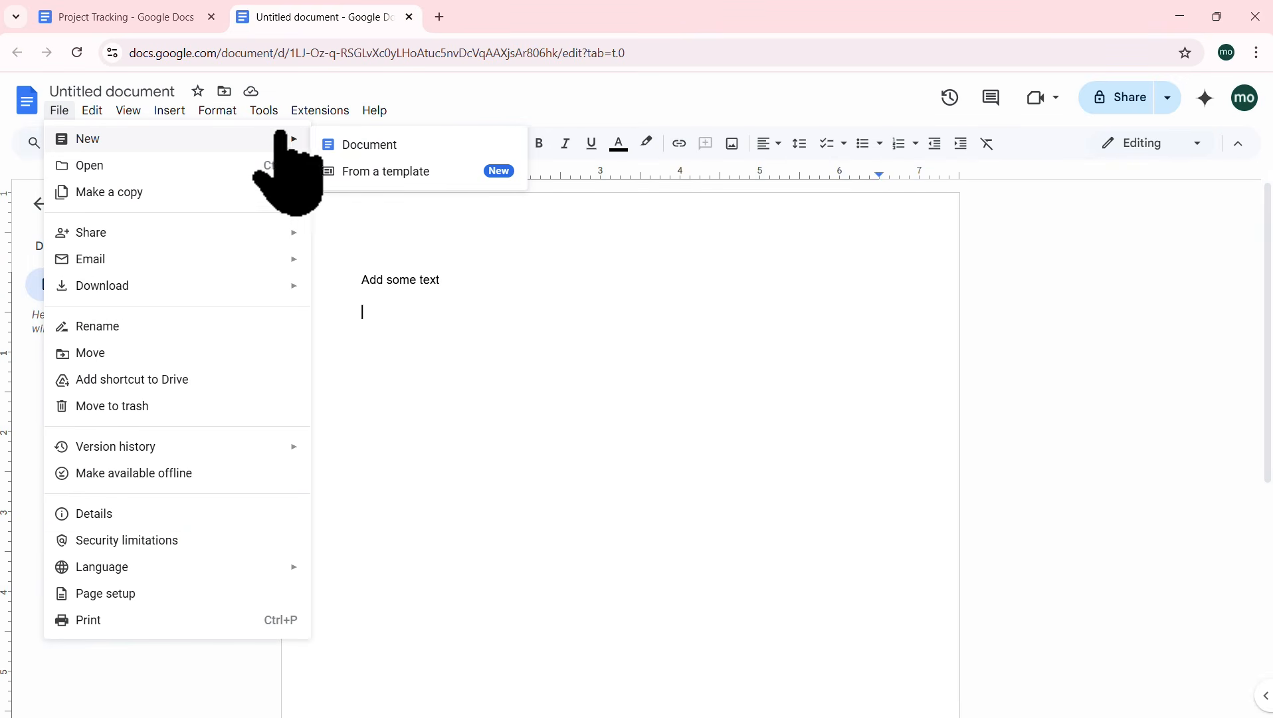
left_click(395, 171)
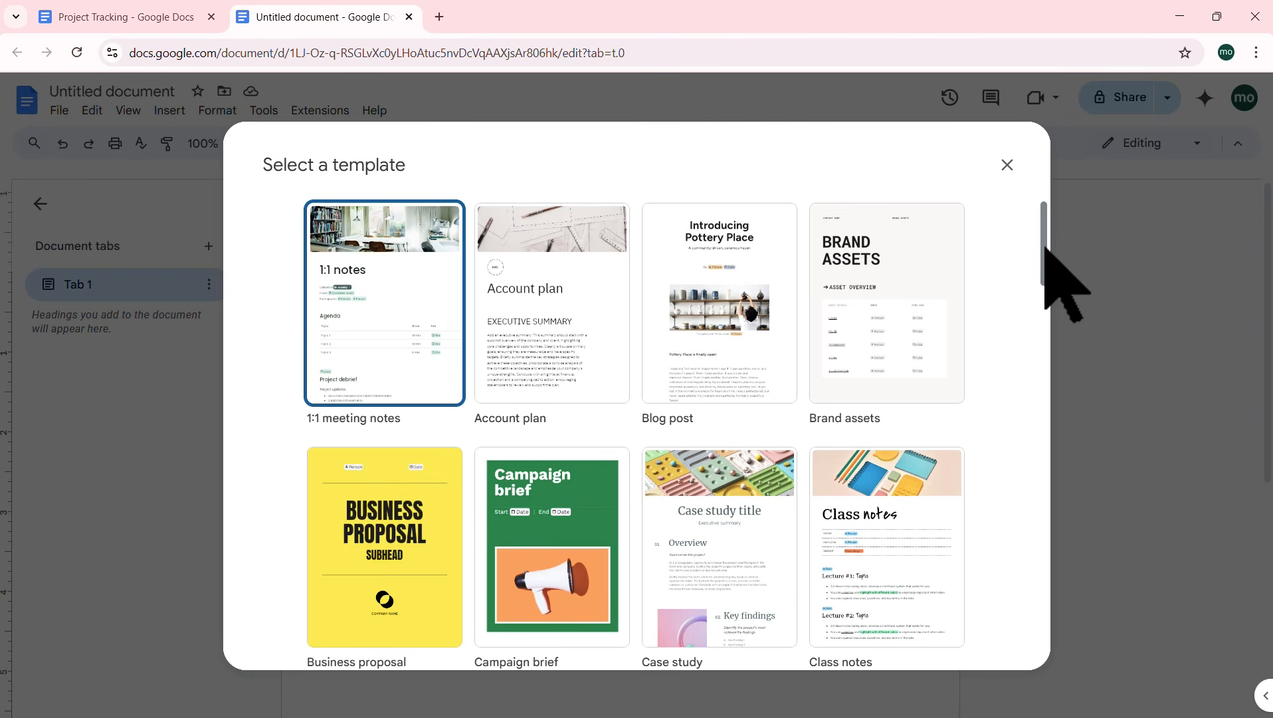
left_click_drag(1045, 246, 1044, 286)
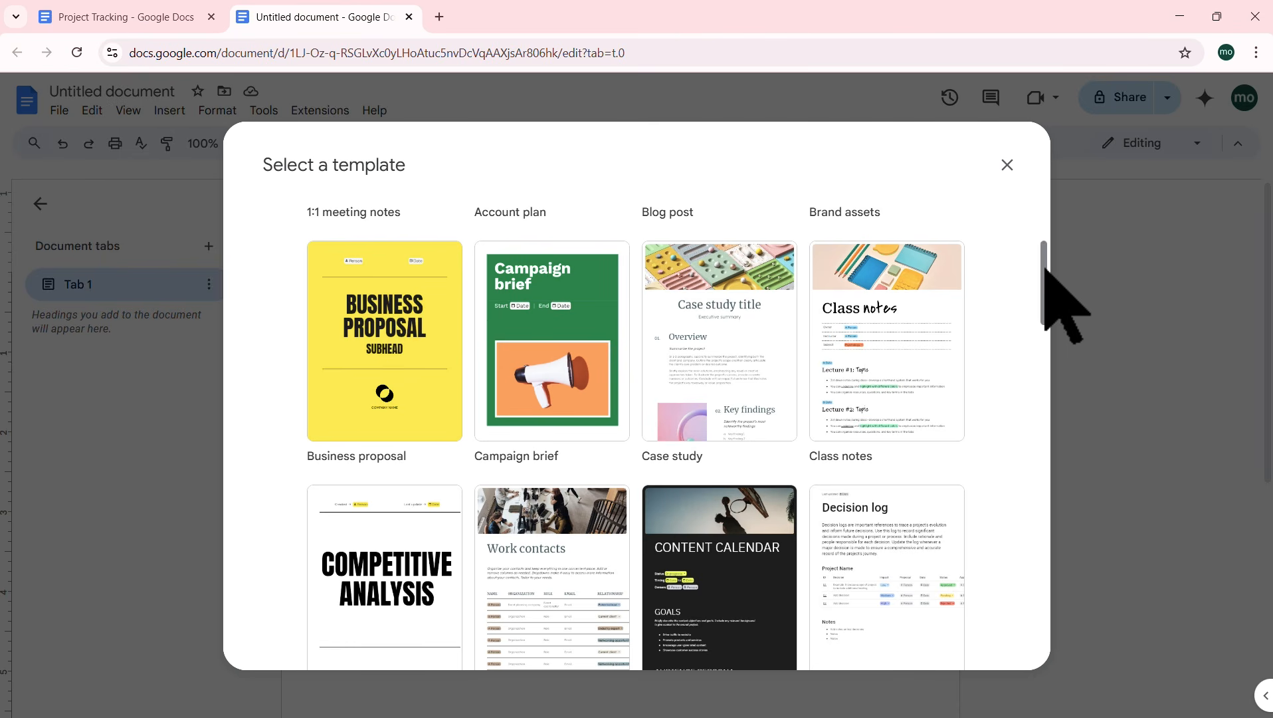
left_click_drag(1044, 271, 1047, 408)
left_click(401, 367)
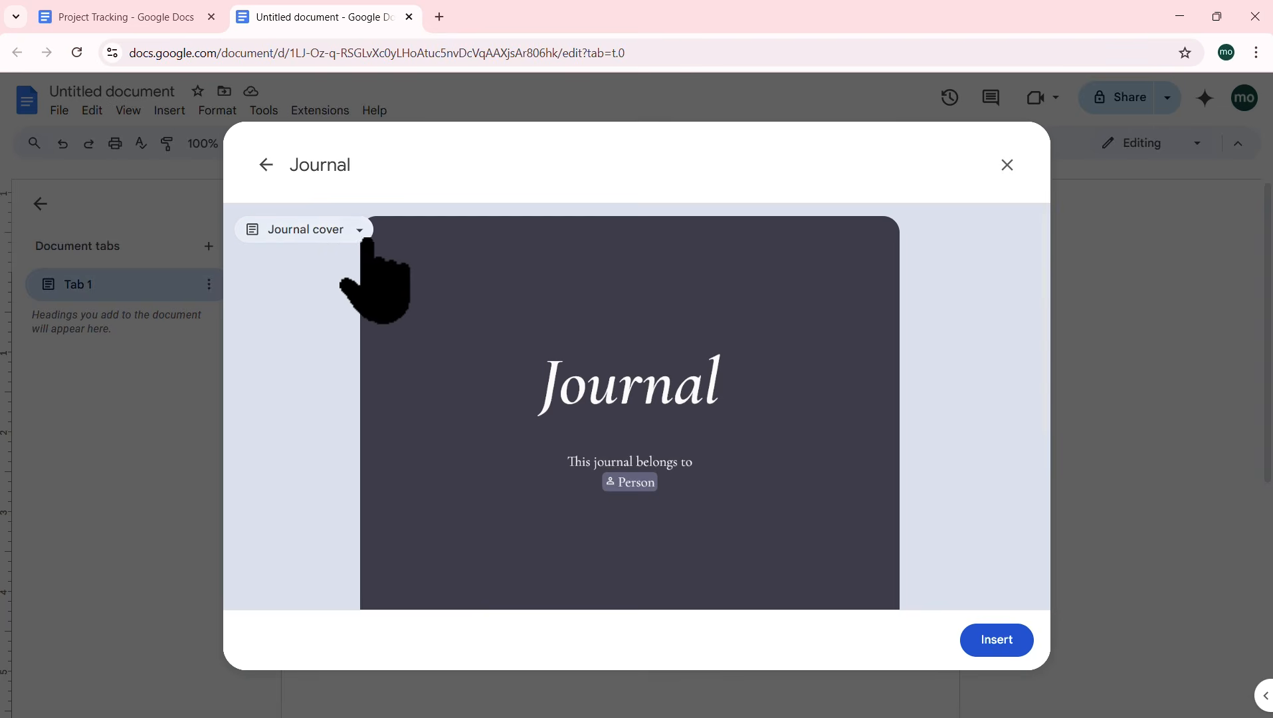
left_click(359, 230)
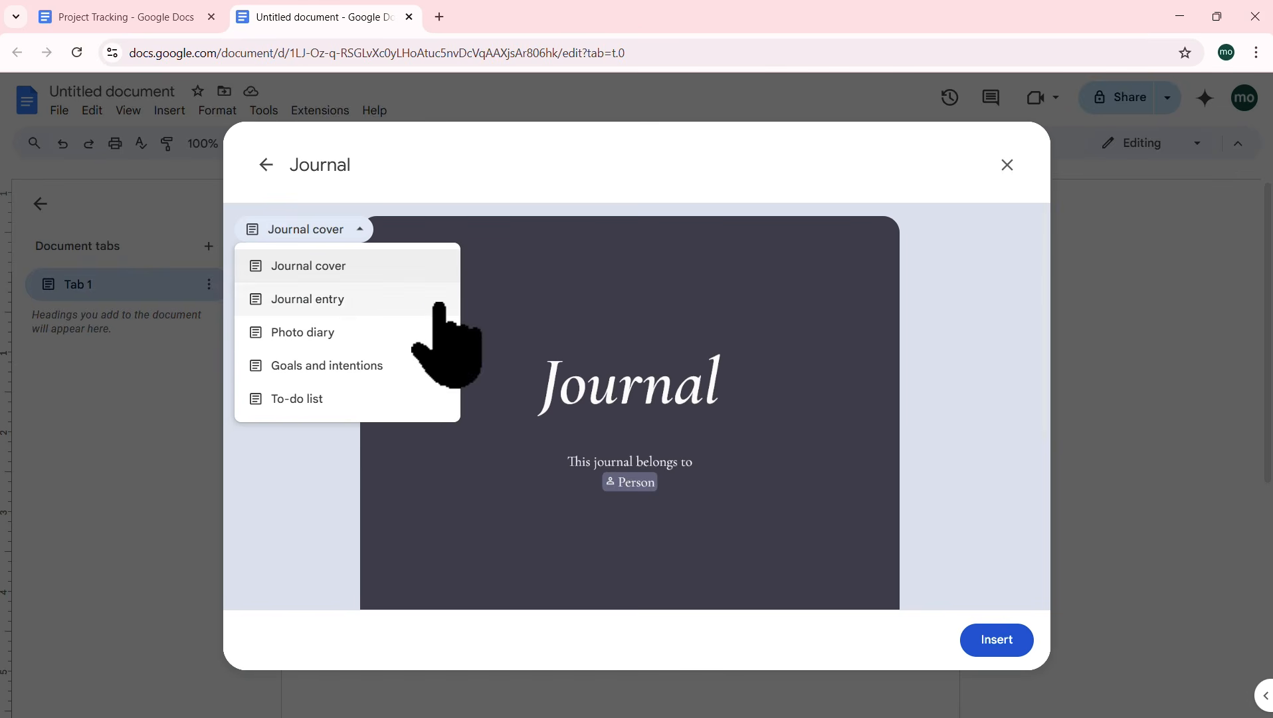
left_click(943, 397)
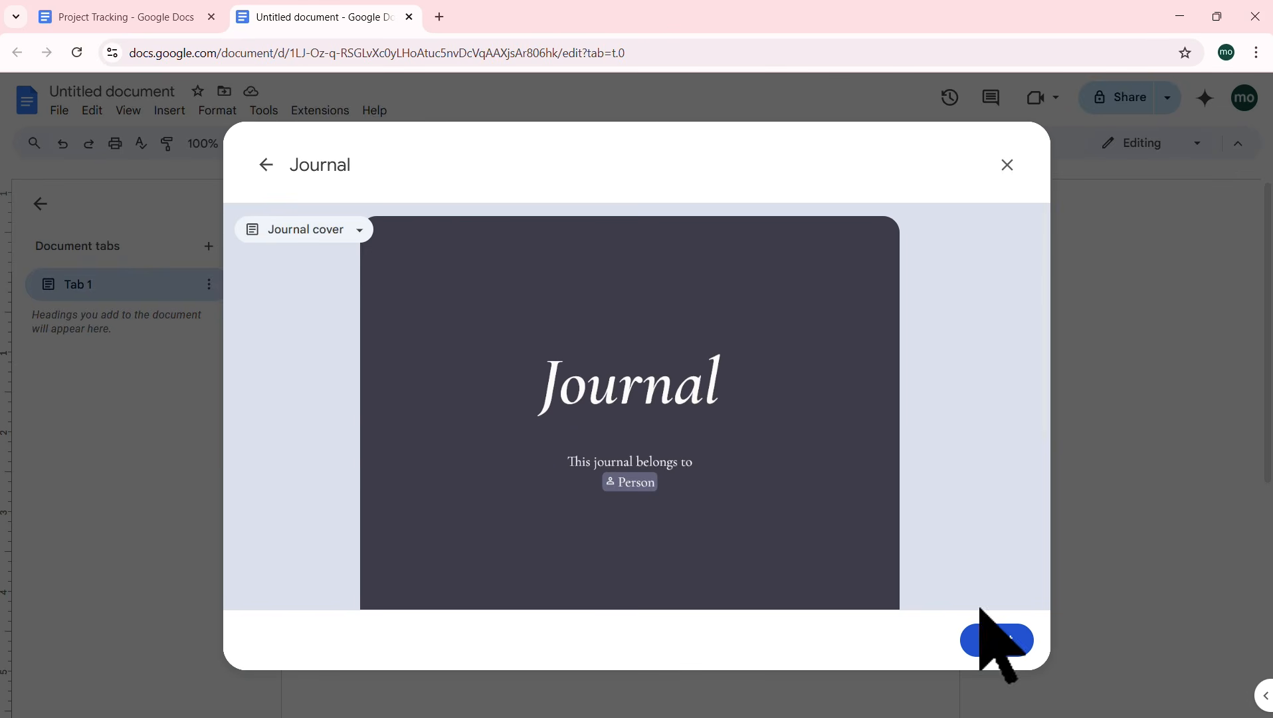
left_click(997, 639)
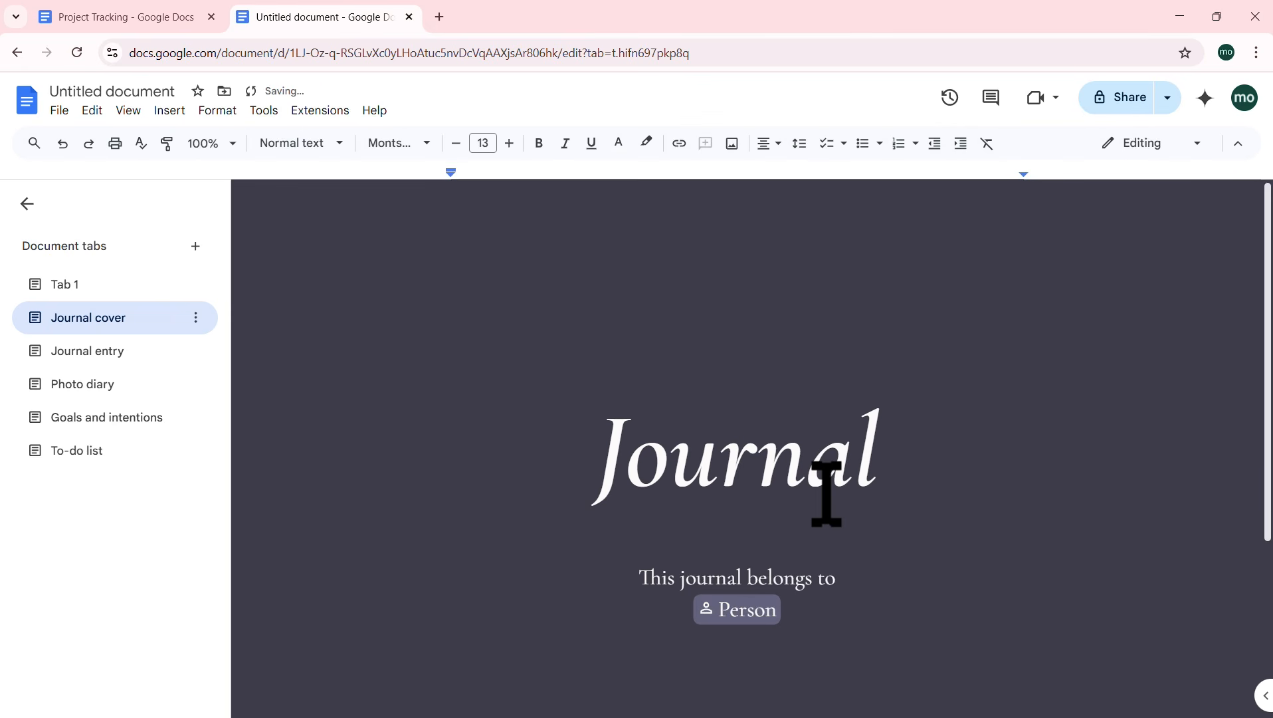
Step: Look through the Journal cover, Tab 1, Journal entry and Photo diary tabs of the document
scroll(827, 493, "down", 4)
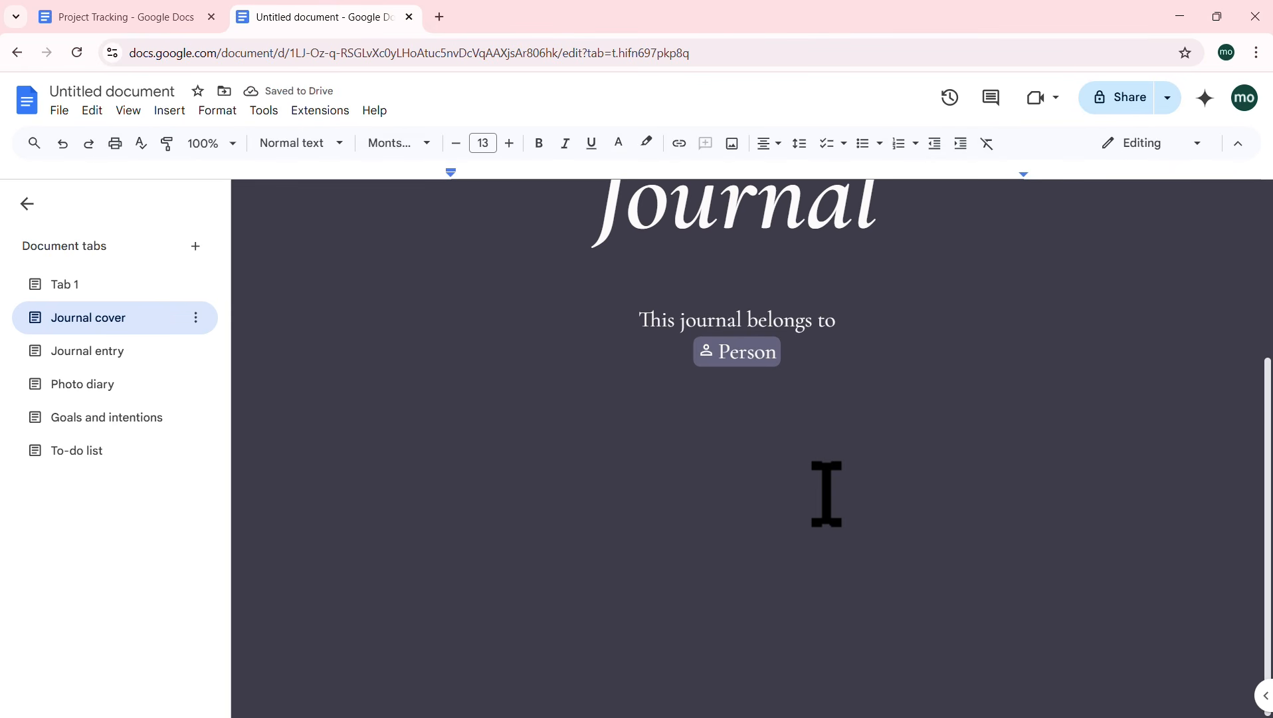
scroll(827, 493, "up", 4)
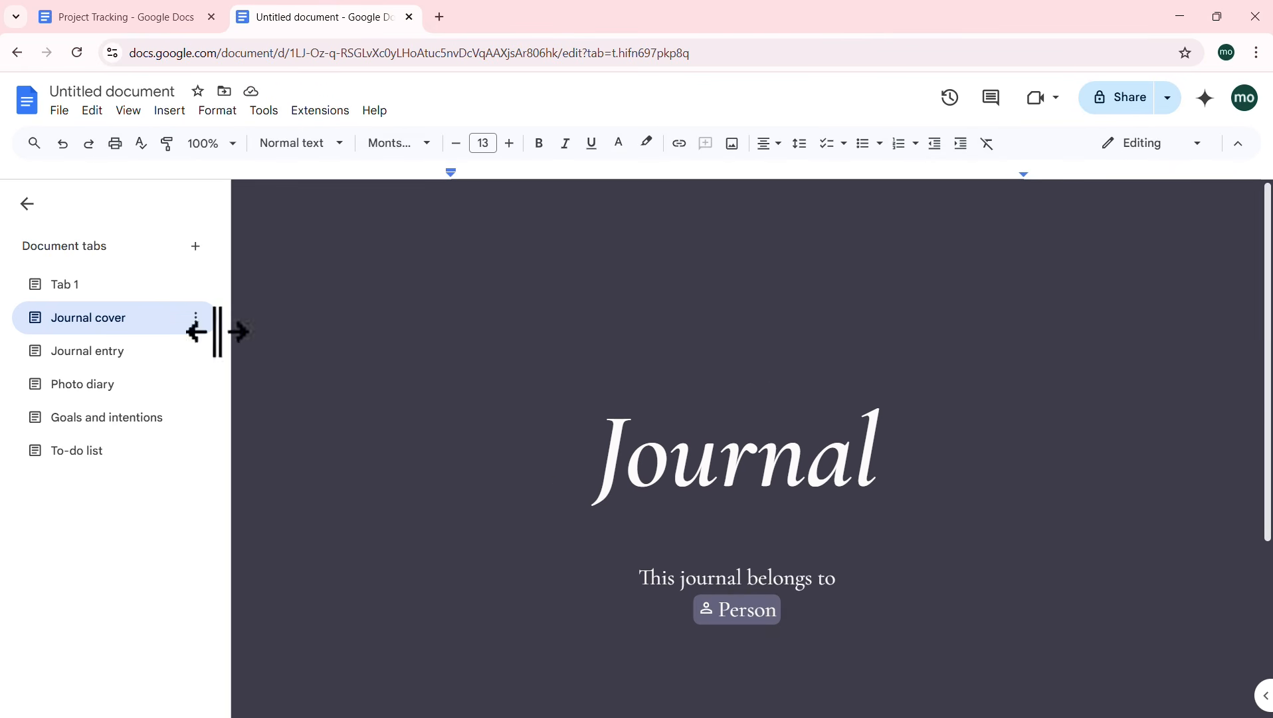
left_click(93, 286)
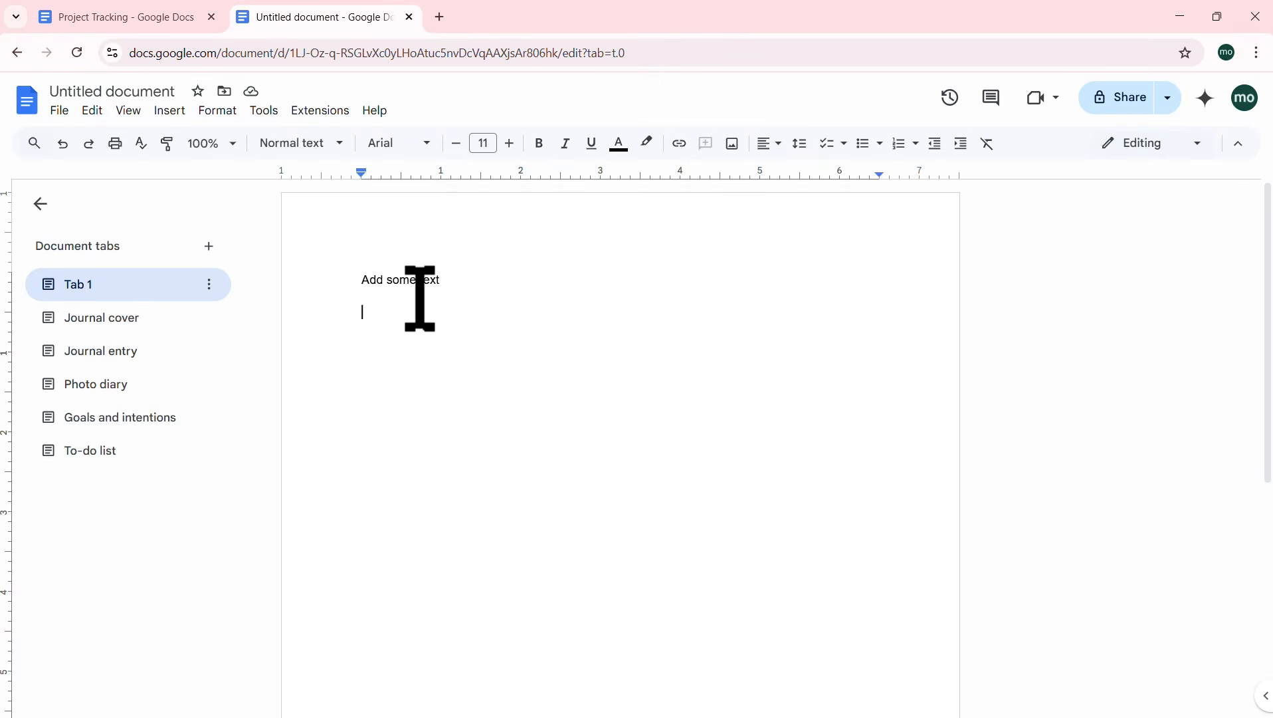
left_click(113, 321)
left_click(111, 351)
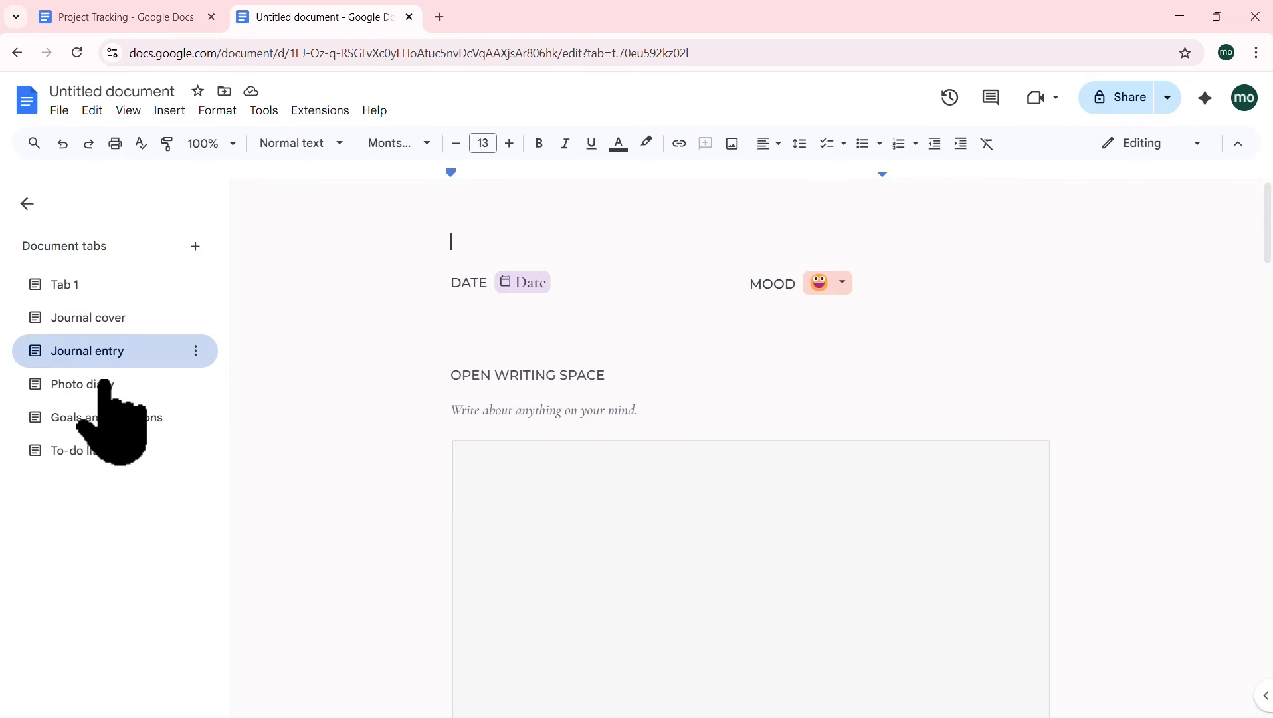
left_click(107, 399)
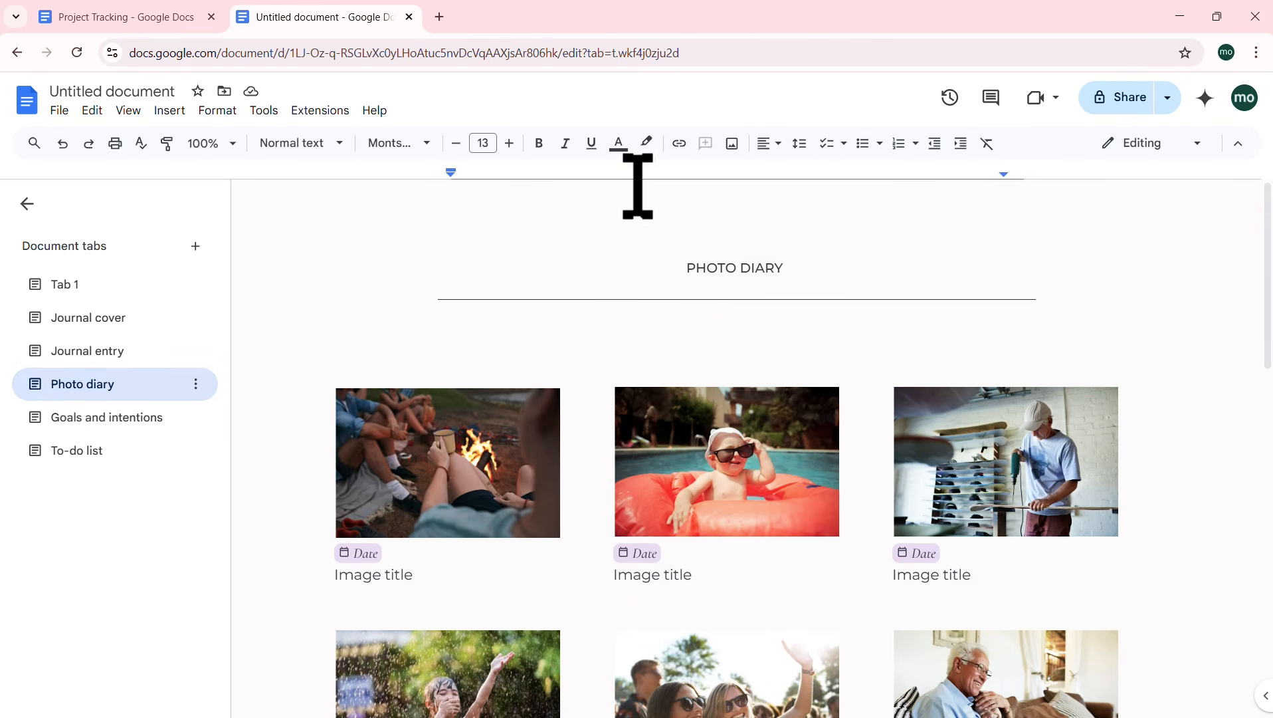
Step: Check the custom text colors and the font of an image title on the Photo diary tab, without changing either
left_click(619, 147)
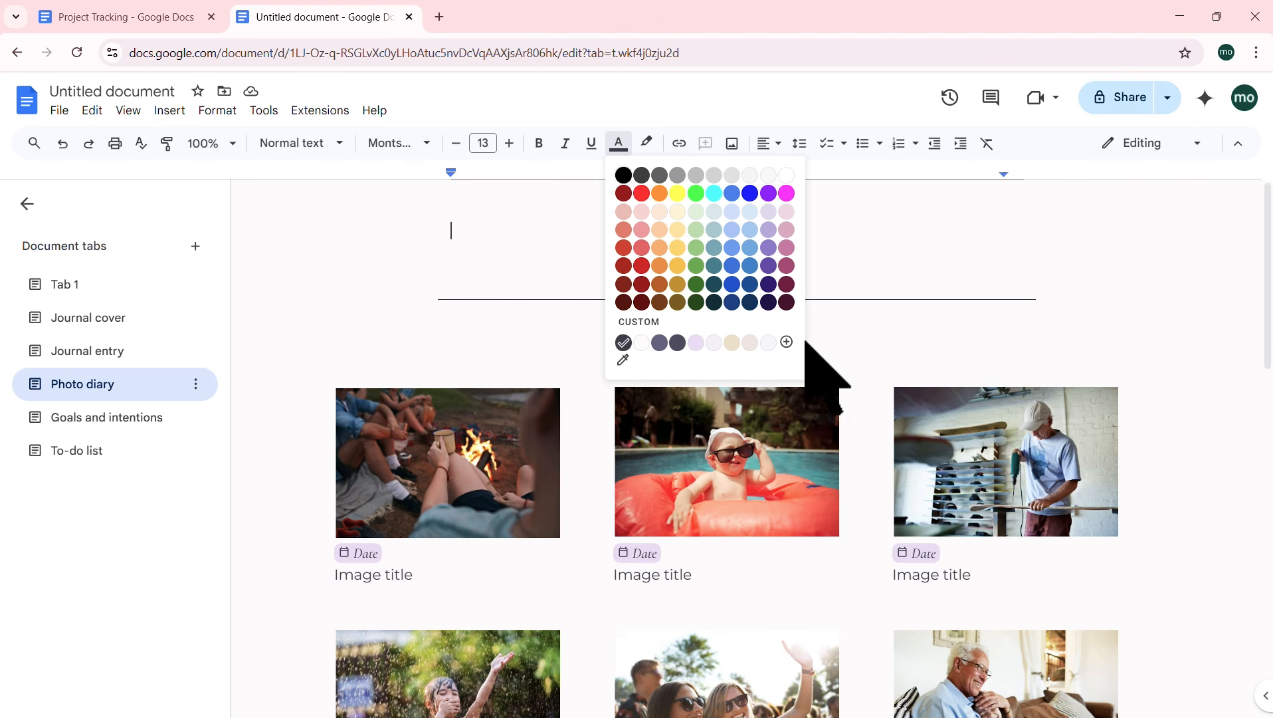
left_click(395, 575)
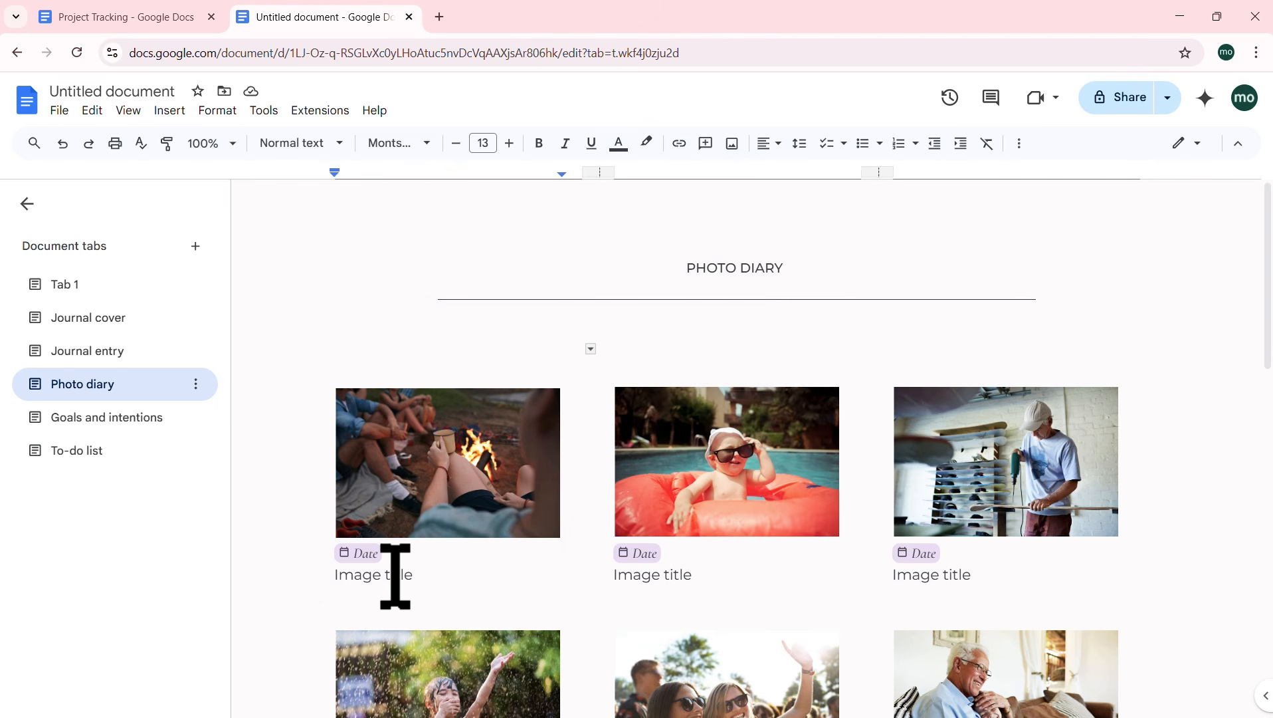
left_click(426, 144)
mouse_move(463, 343)
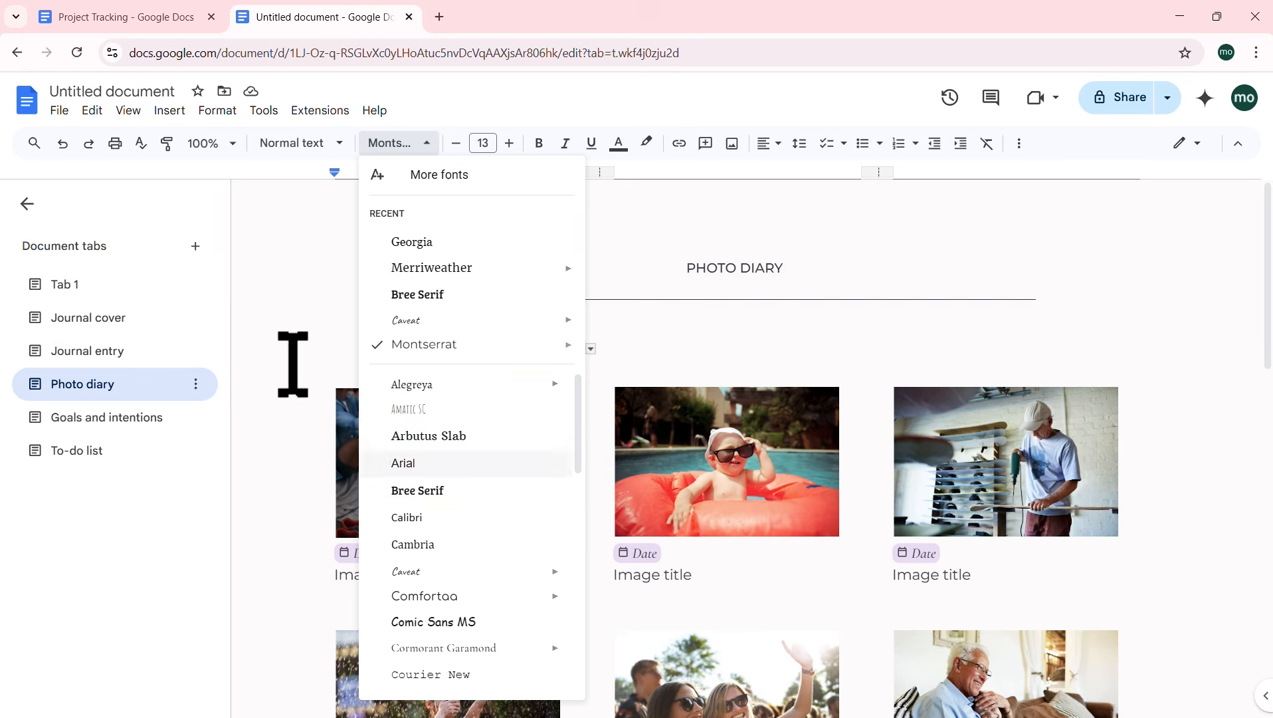
Step: Compare the text styles and fonts used in Tab 1, Journal cover and Journal entry, and view the To-do list tab
left_click(67, 285)
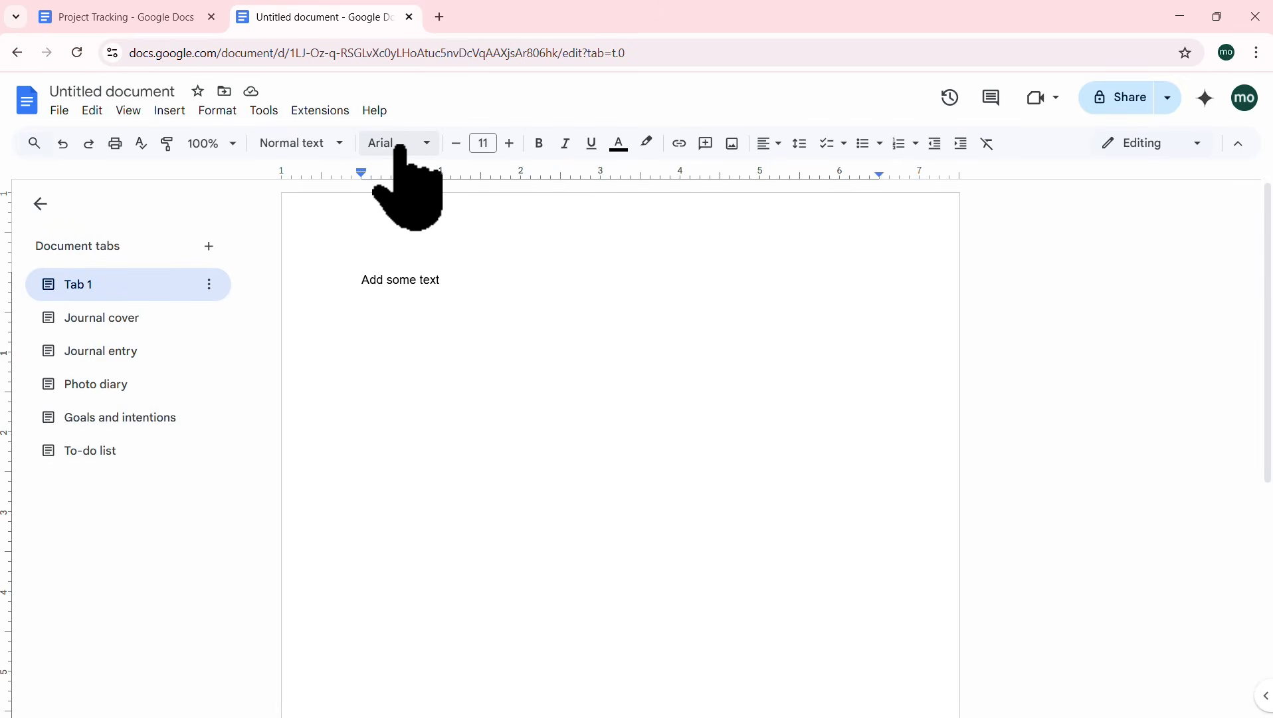
left_click(99, 318)
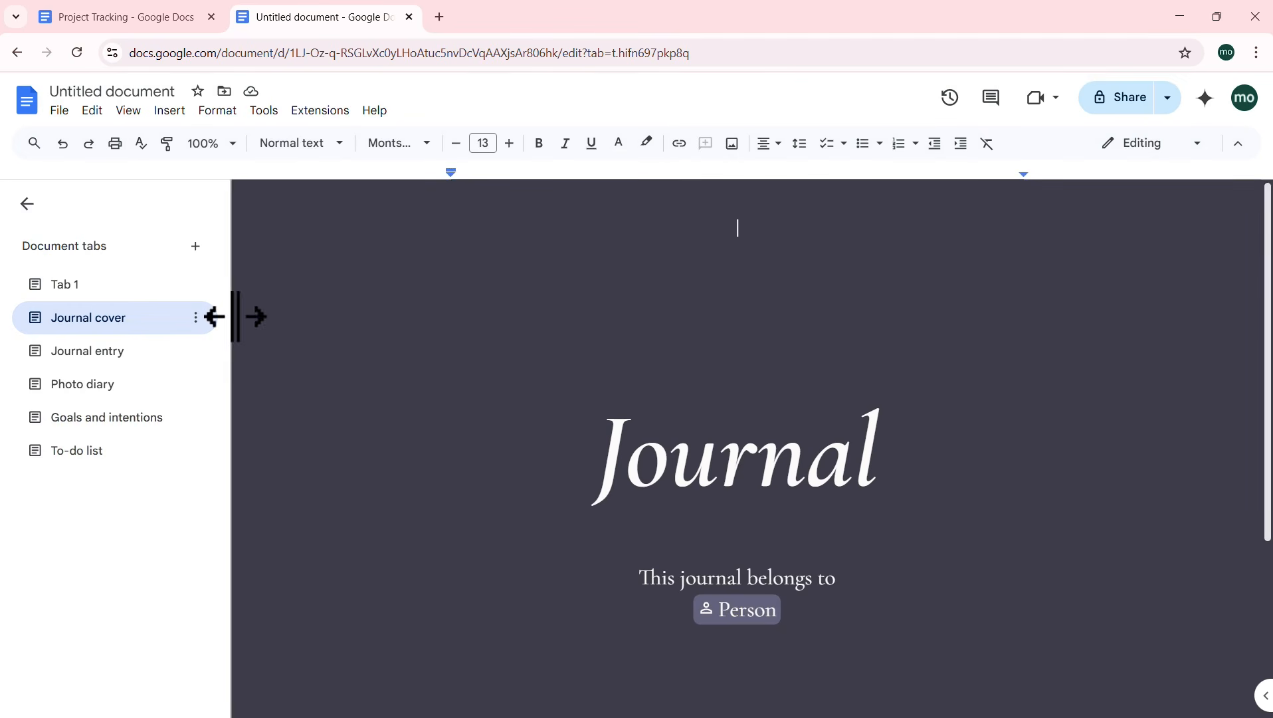
left_click(691, 452)
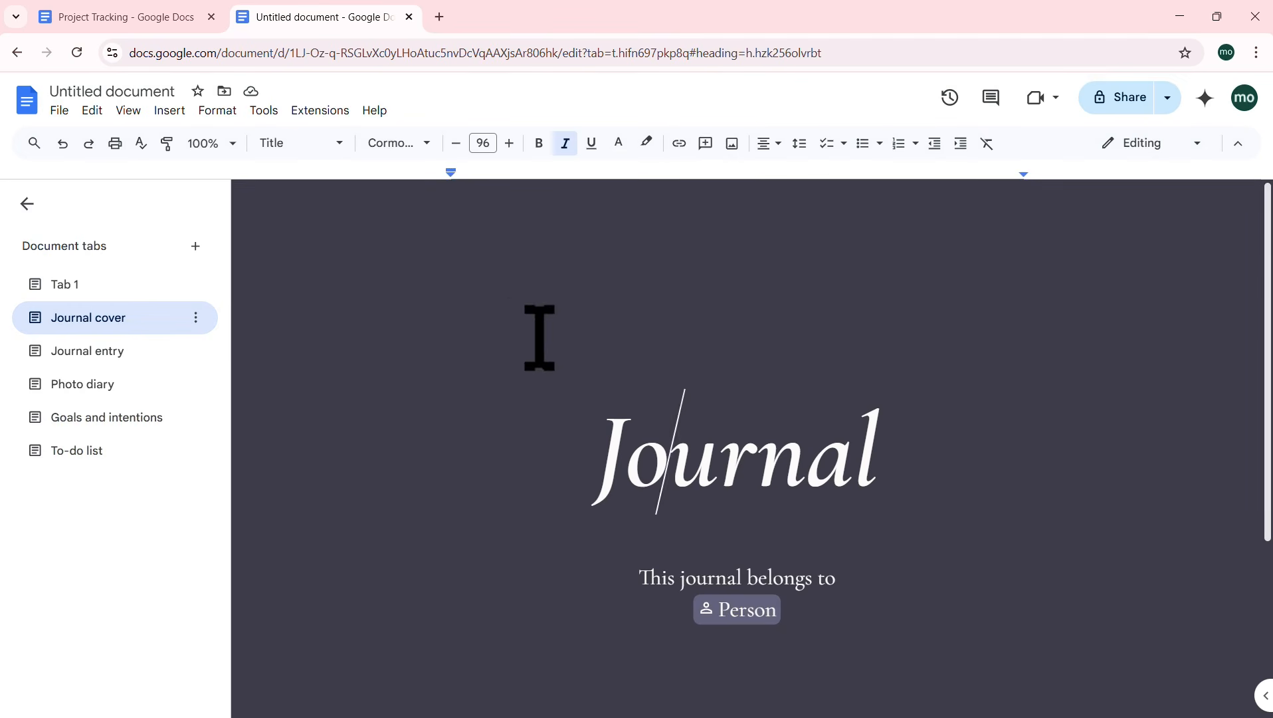
left_click(658, 576)
left_click(93, 352)
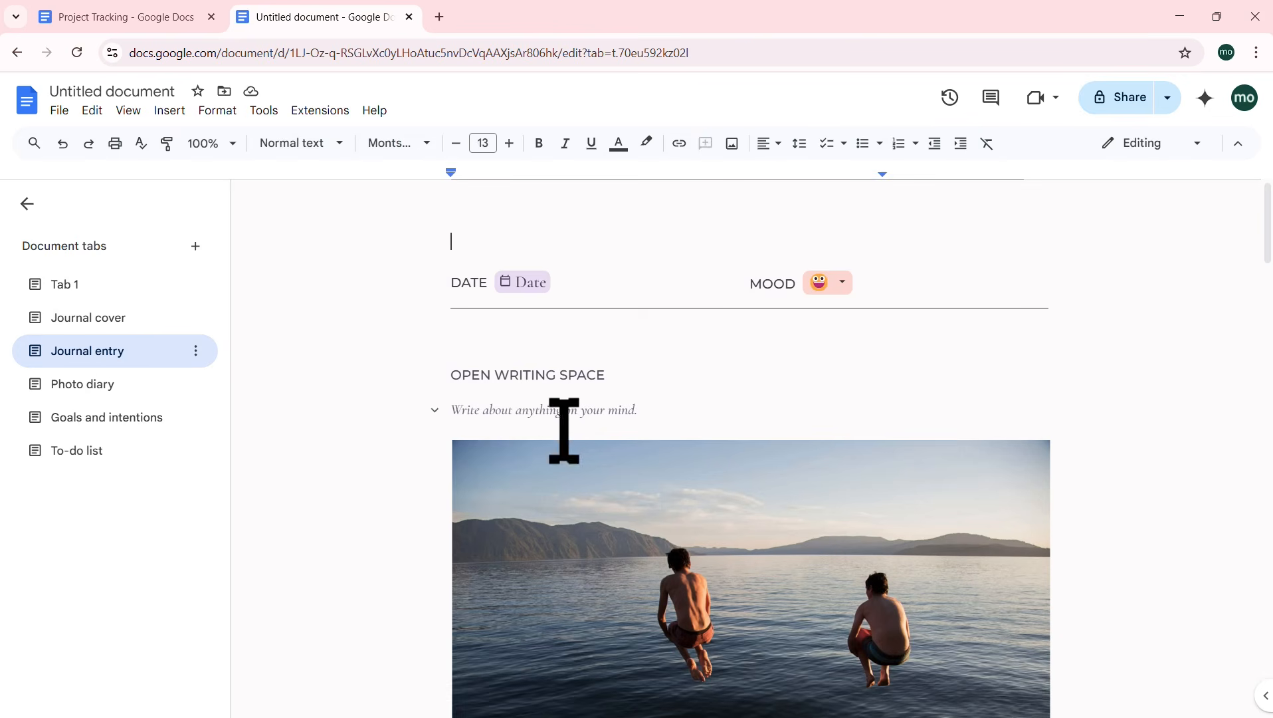
left_click(536, 376)
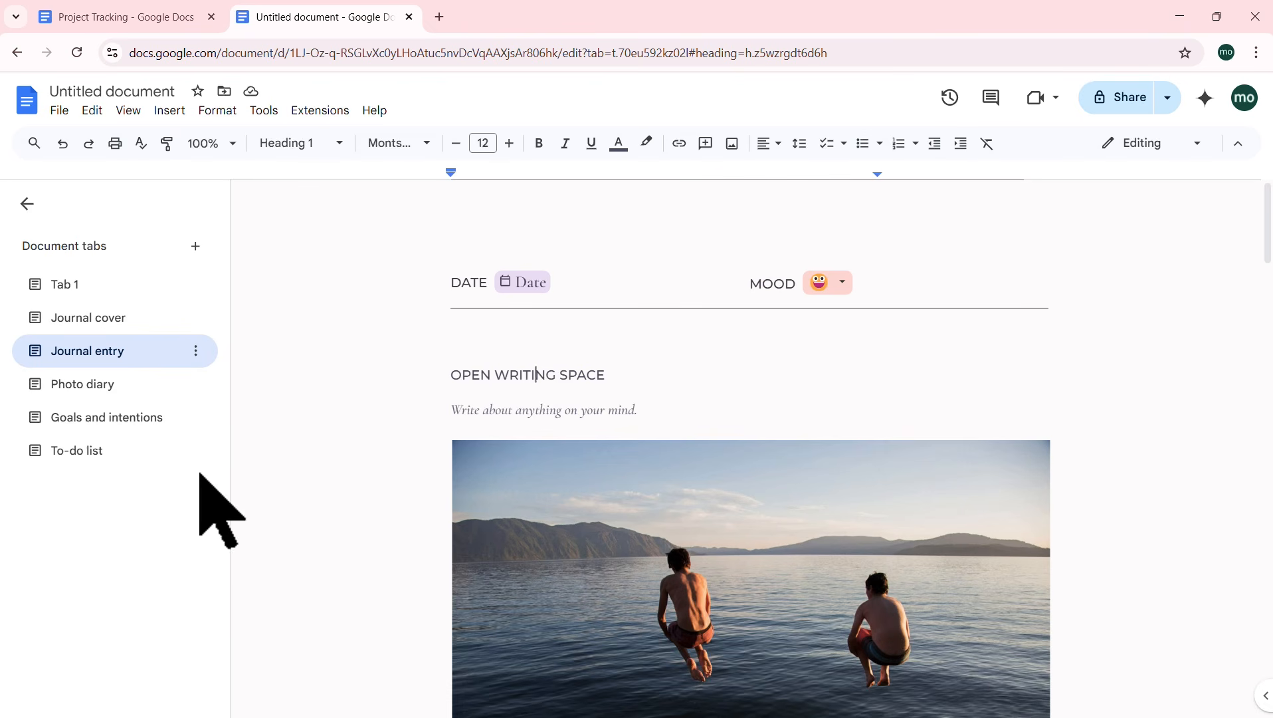
left_click(115, 452)
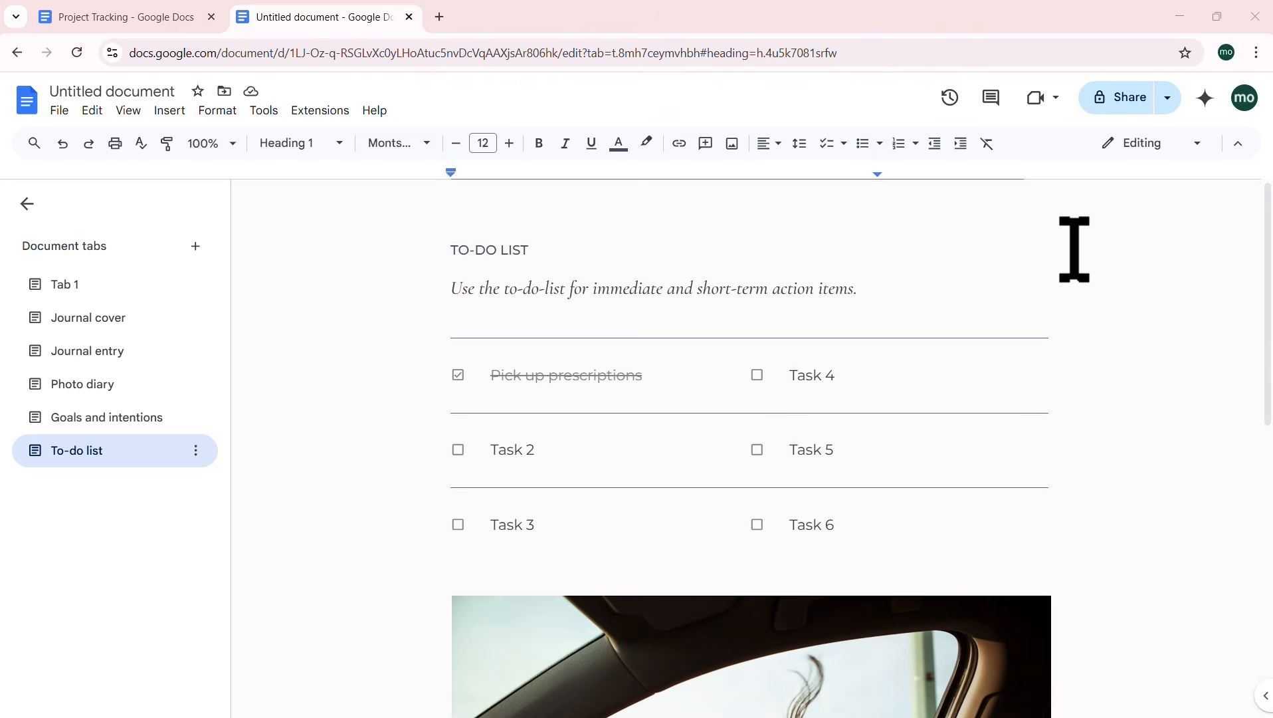
scroll(1074, 250, "down", 5)
scroll(1074, 250, "up", 5)
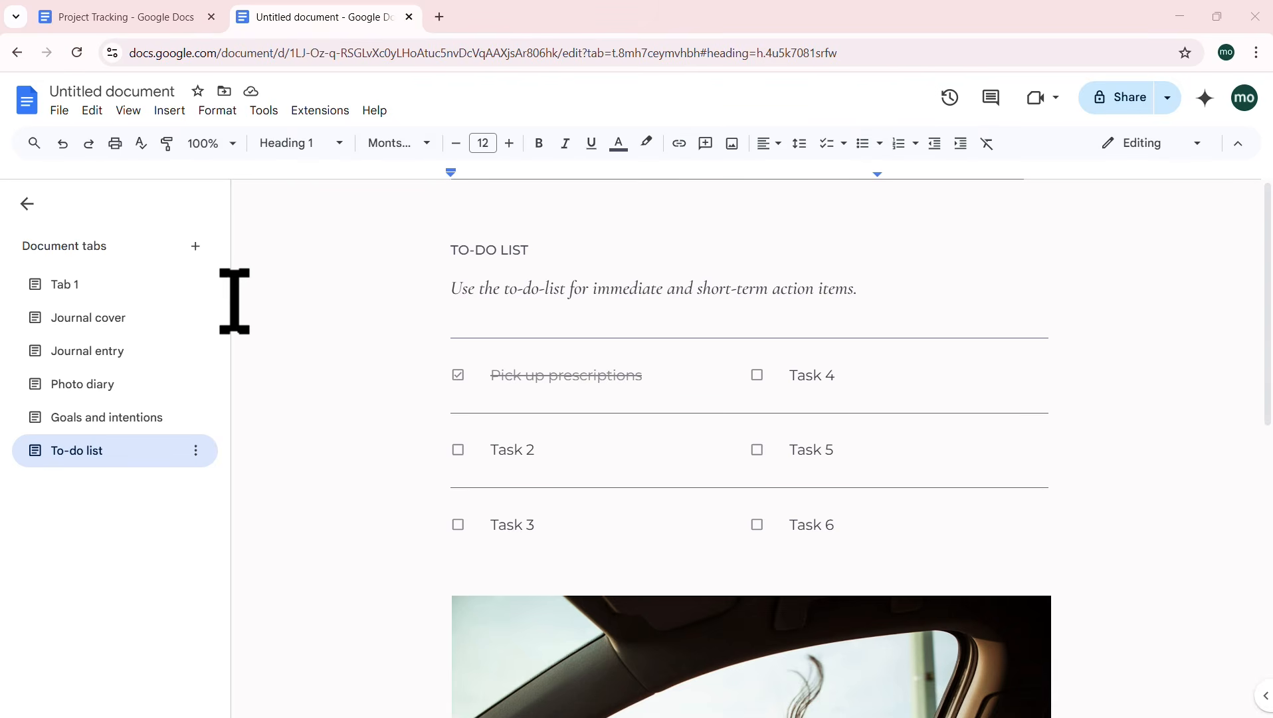
Step: Delete the Journal cover and Journal entry tabs from the document
left_click(196, 317)
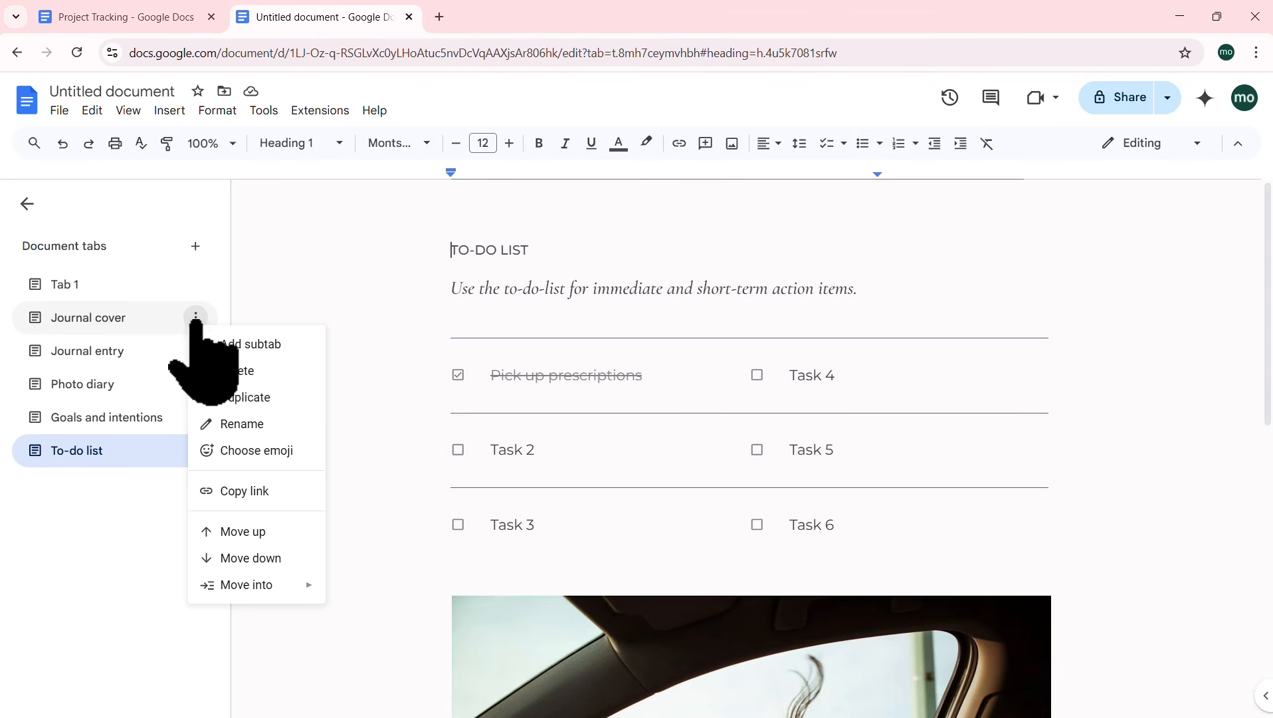
left_click(244, 370)
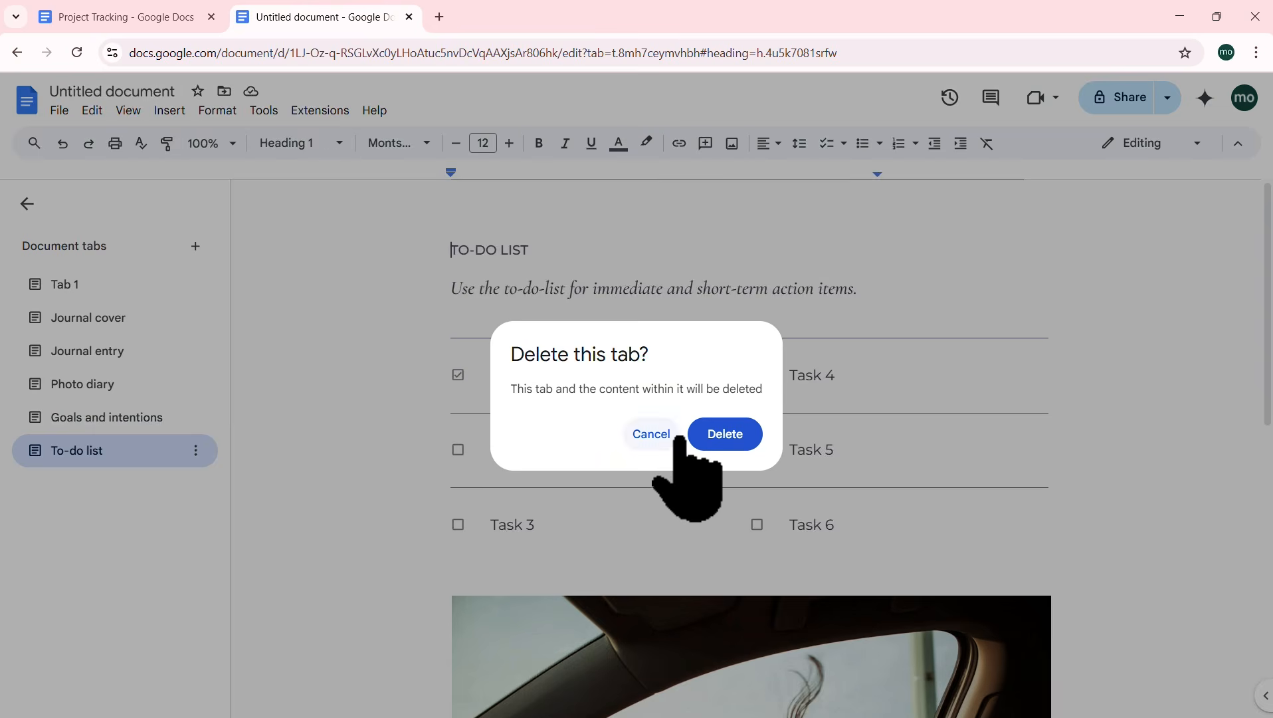
left_click(725, 434)
left_click(196, 317)
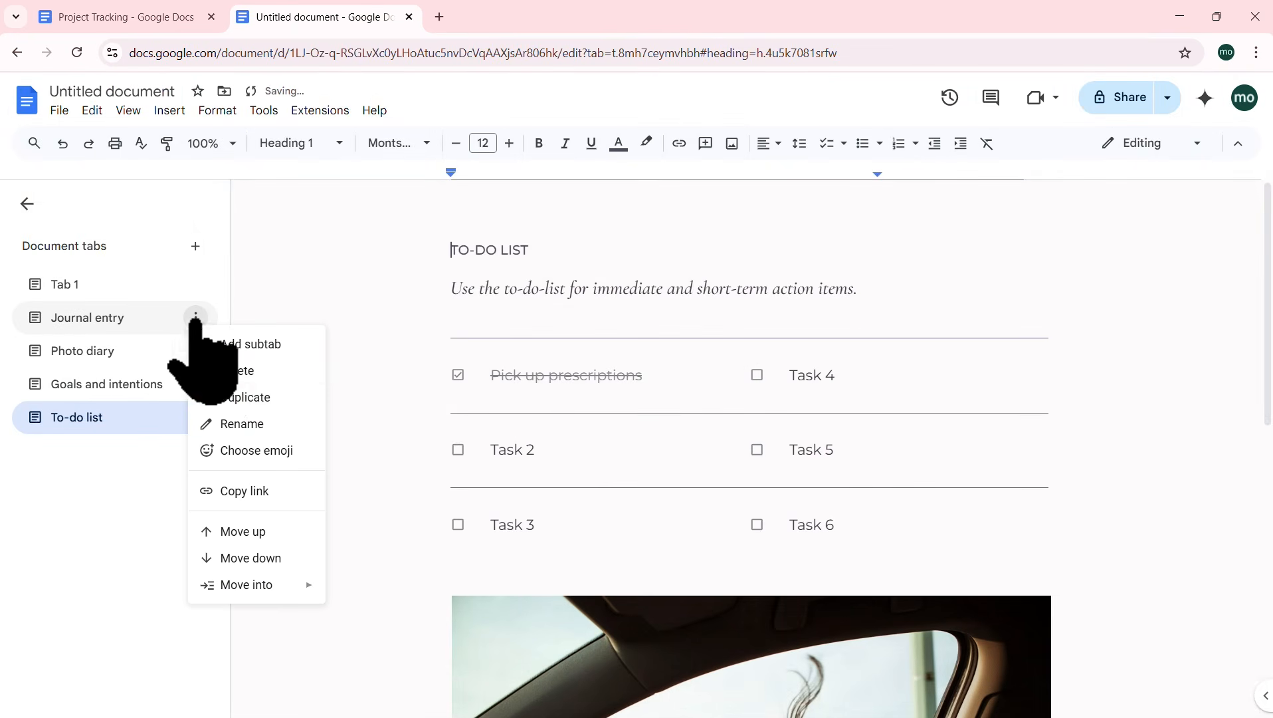
left_click(257, 372)
left_click(725, 434)
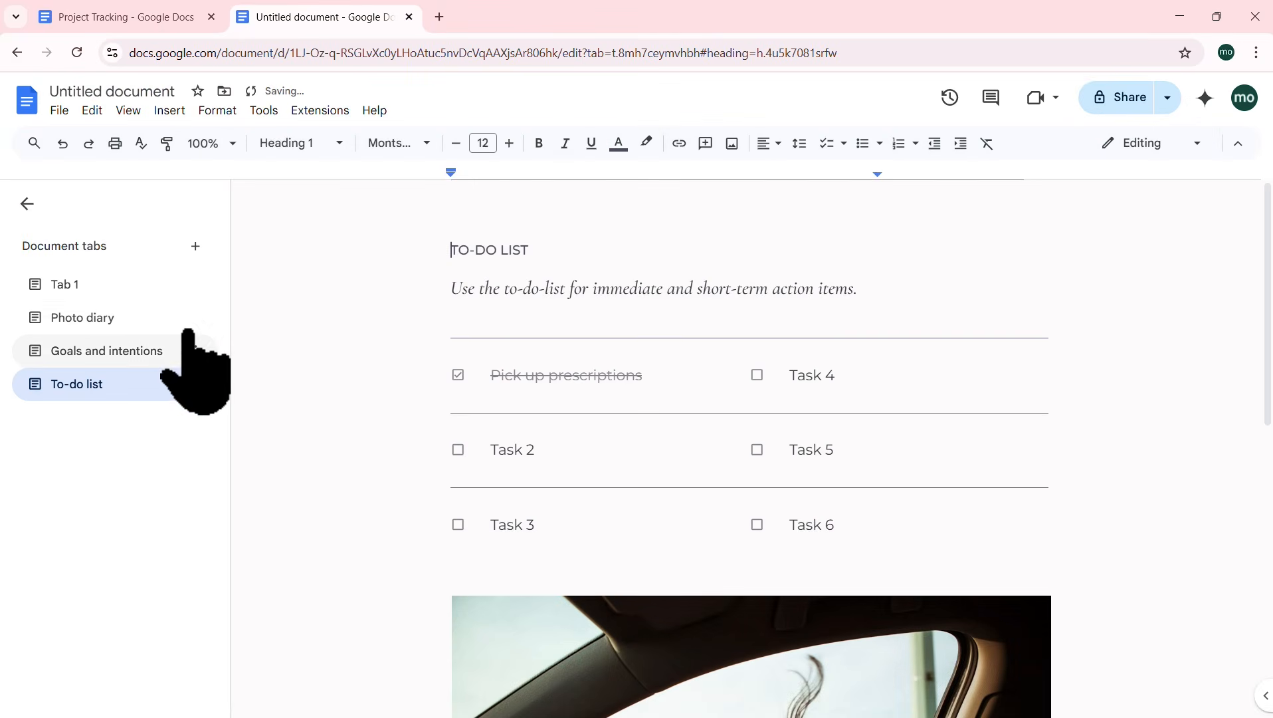
Step: Delete the Photo diary and Goals and intentions tabs, keeping only Tab 1 and To-do list
left_click(196, 318)
left_click(257, 370)
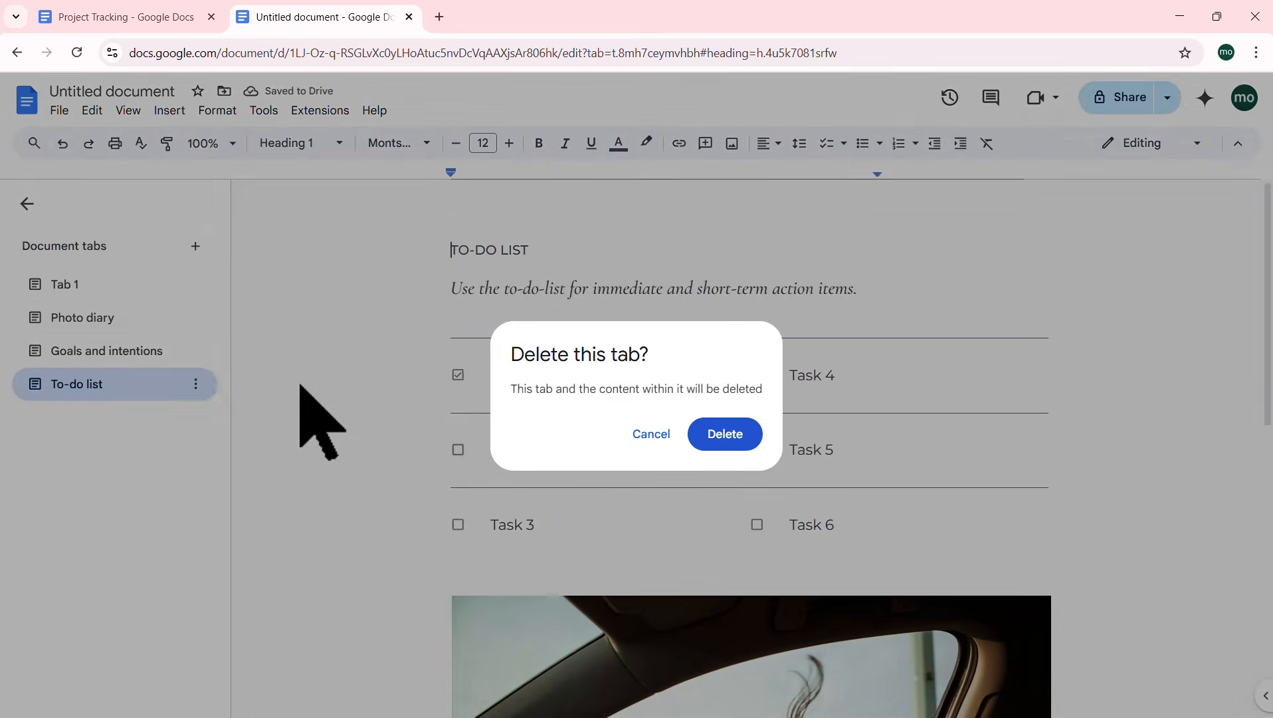
left_click(724, 434)
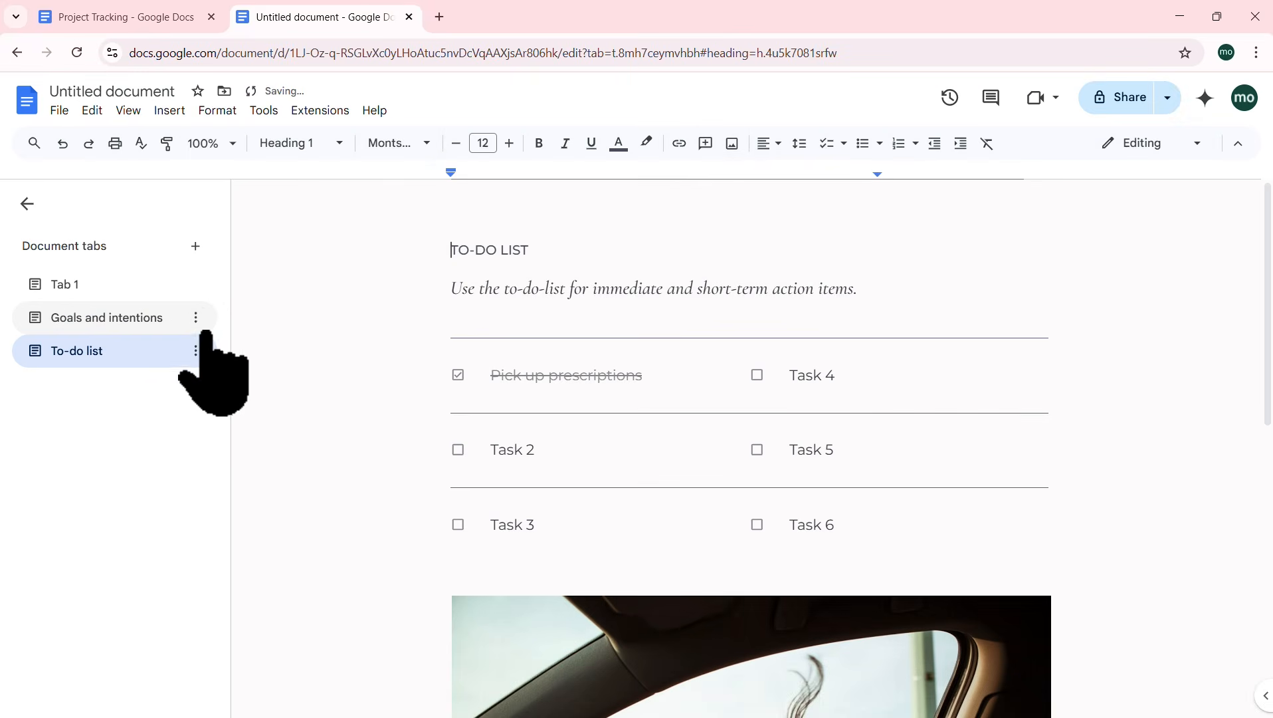
left_click(195, 318)
left_click(257, 370)
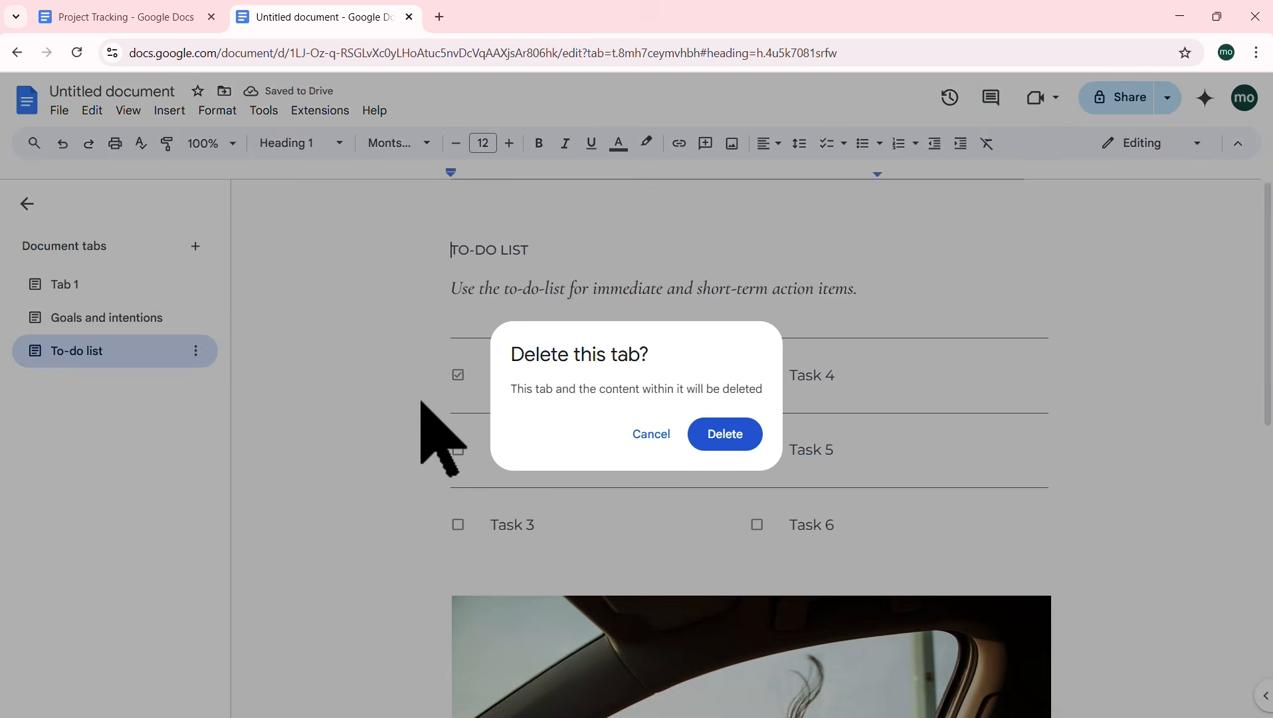
left_click(724, 434)
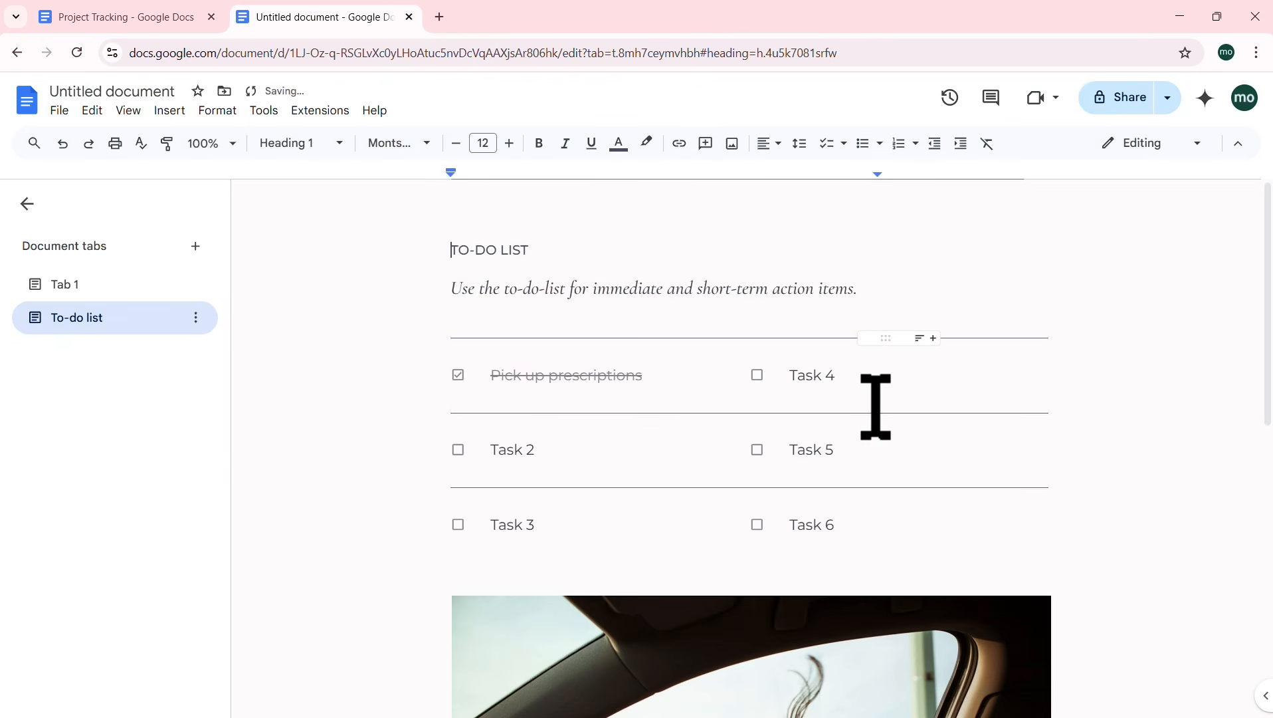
Step: Check off Task 2 and toggle the checkbox of Pick up prescriptions in the to-do list
left_click(459, 450)
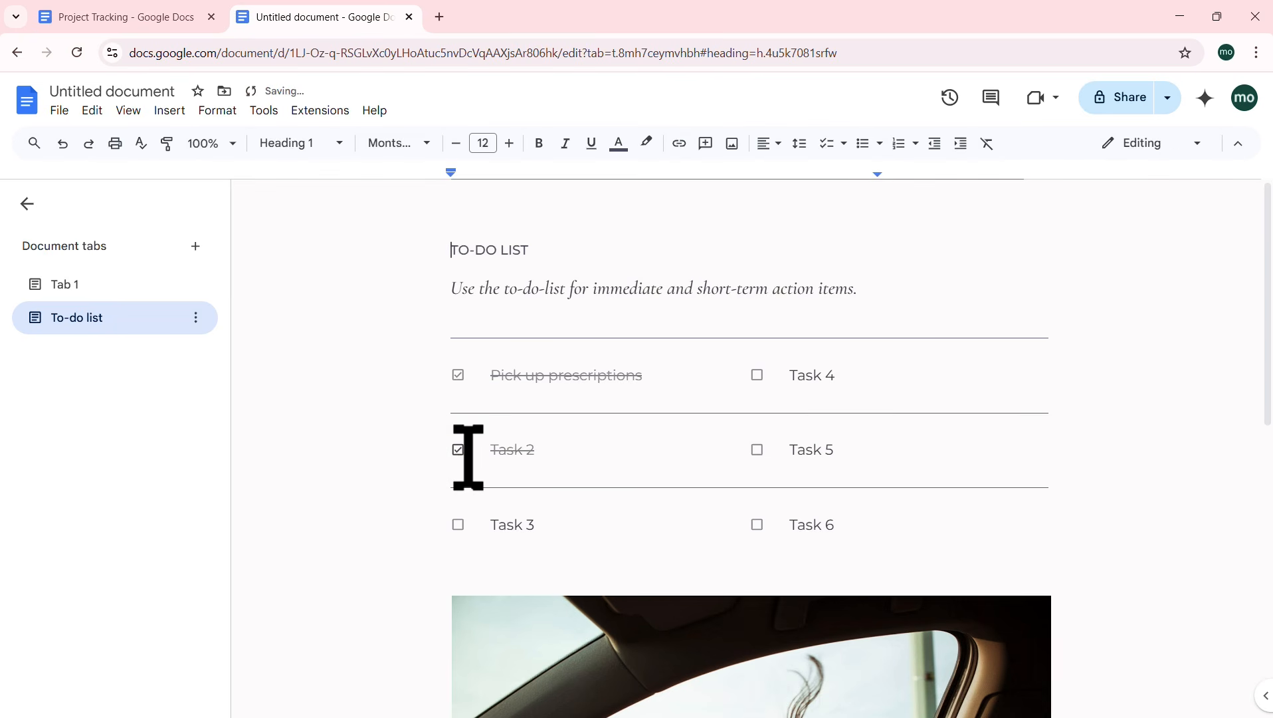
left_click(458, 376)
scroll(1166, 440, "down", 9)
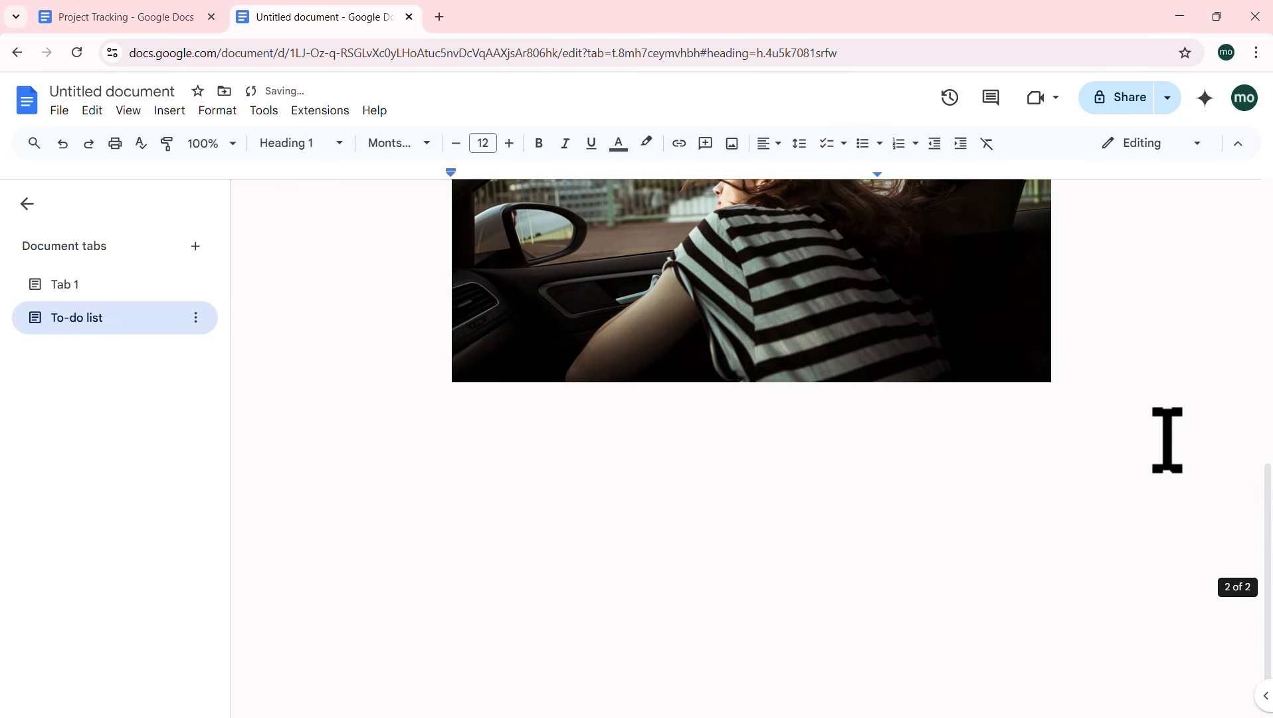
scroll(1167, 440, "up", 7)
scroll(1168, 440, "up", 2)
Step: Switch the To-do list tab's page setup from the pageless format to the Pages format
scroll(1089, 483, "down", 9)
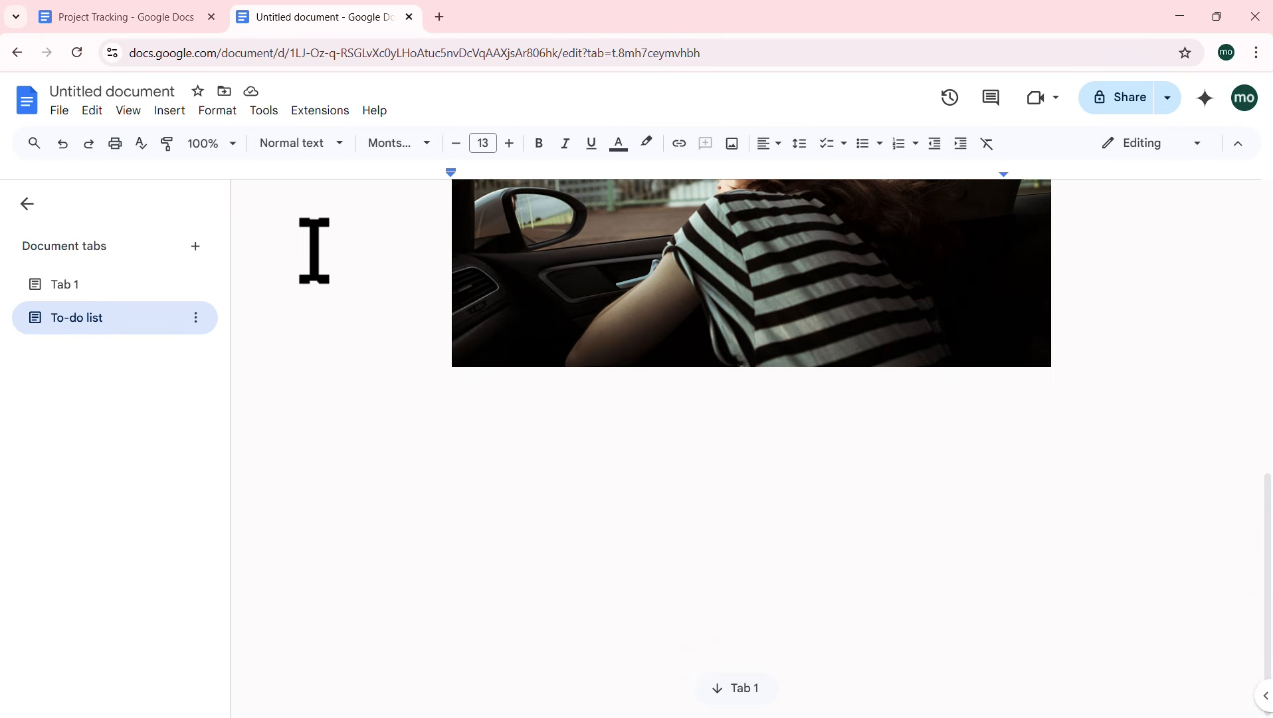
left_click(167, 112)
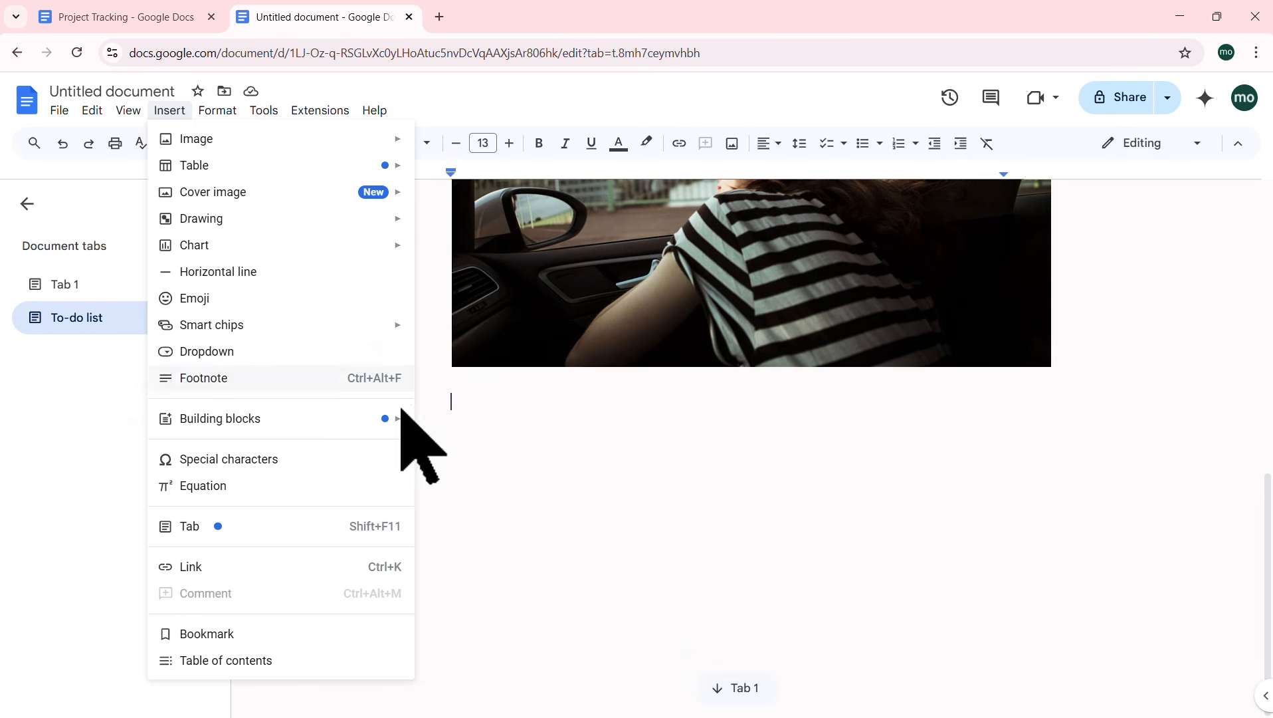
left_click(662, 453)
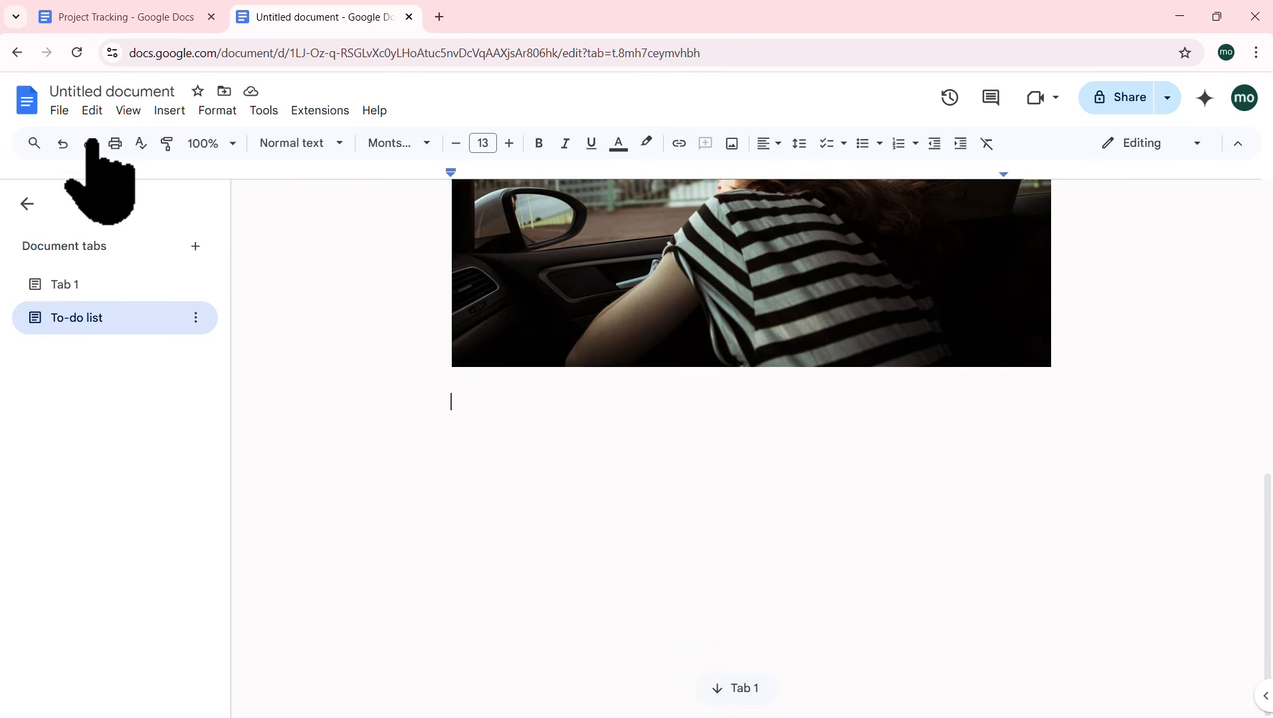
left_click(60, 110)
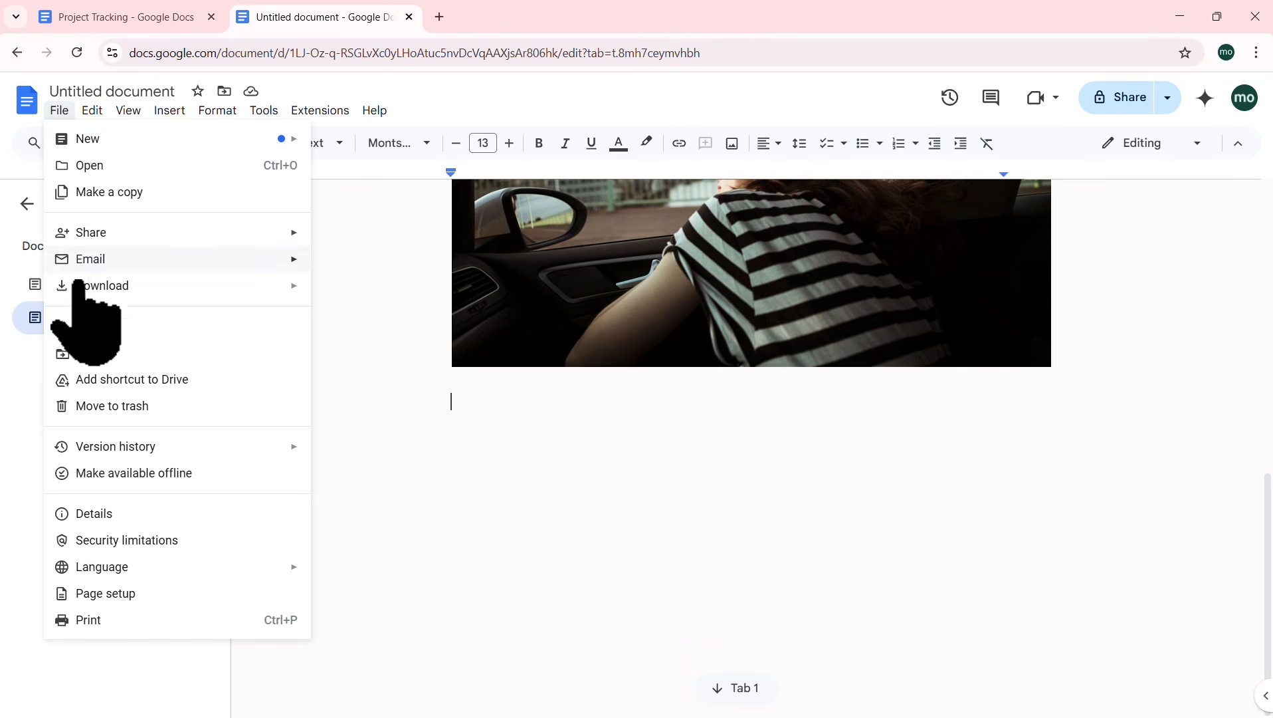
left_click(138, 591)
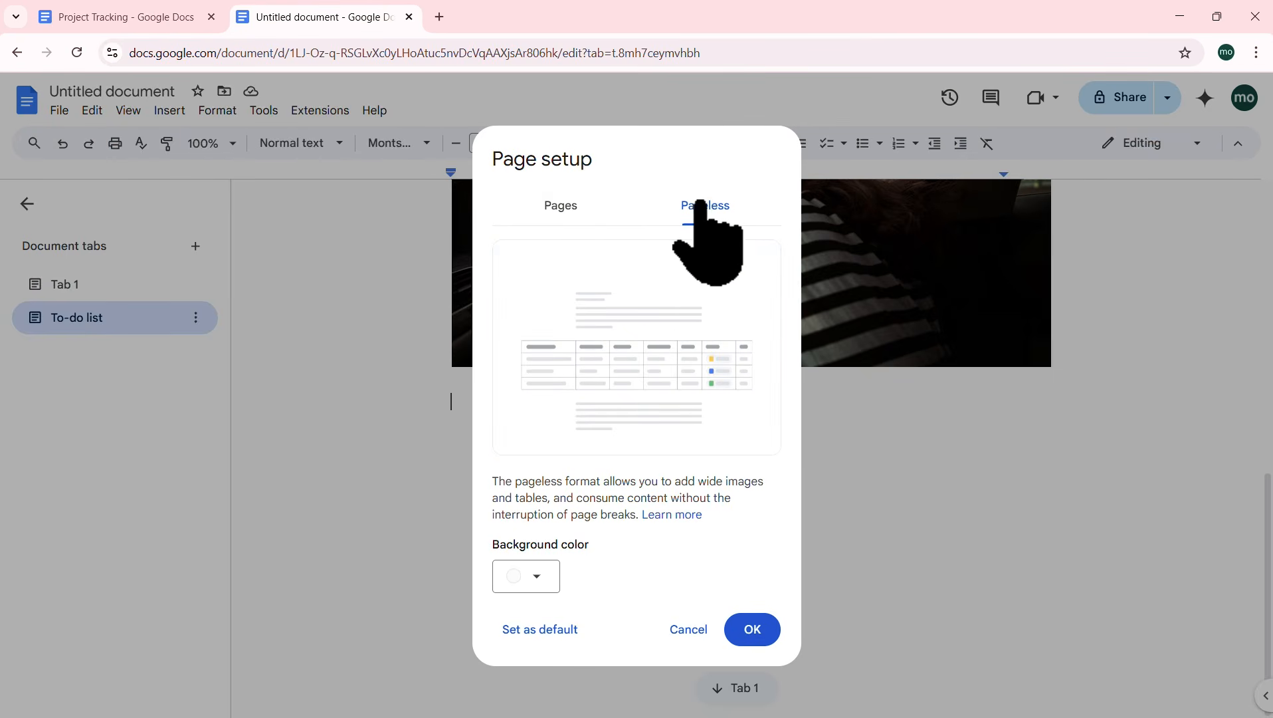
left_click(568, 208)
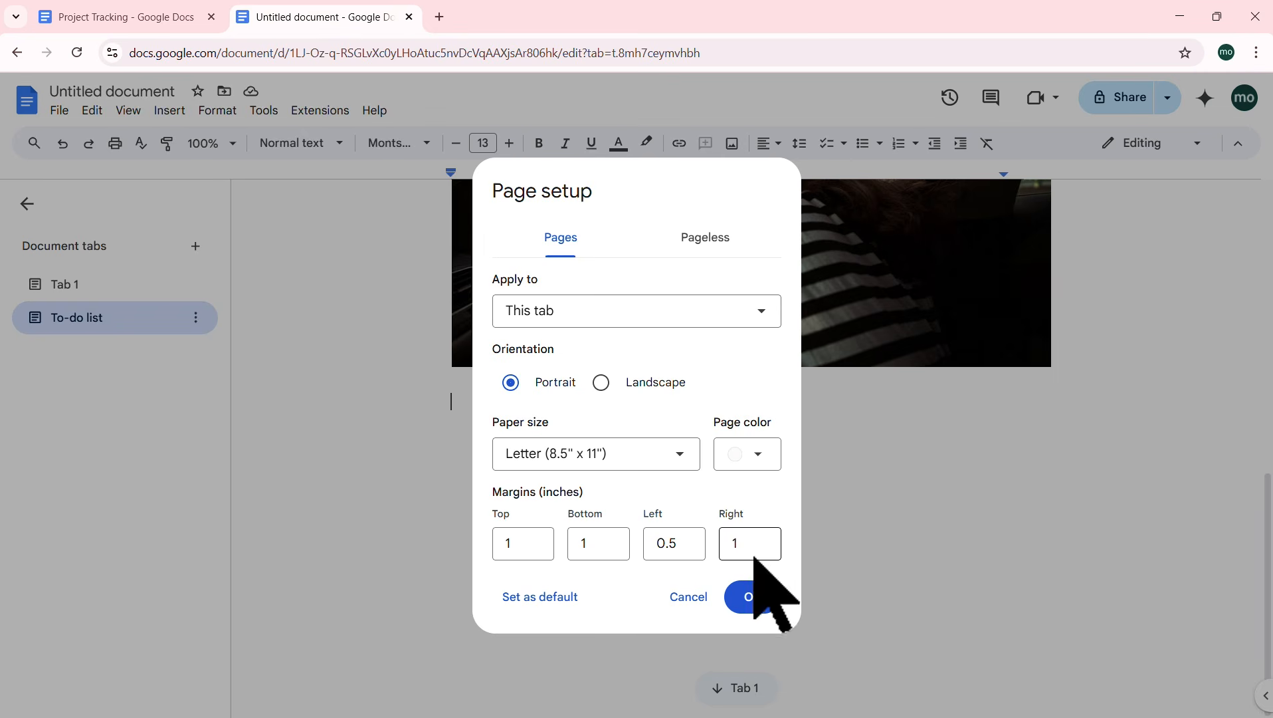
left_click(753, 596)
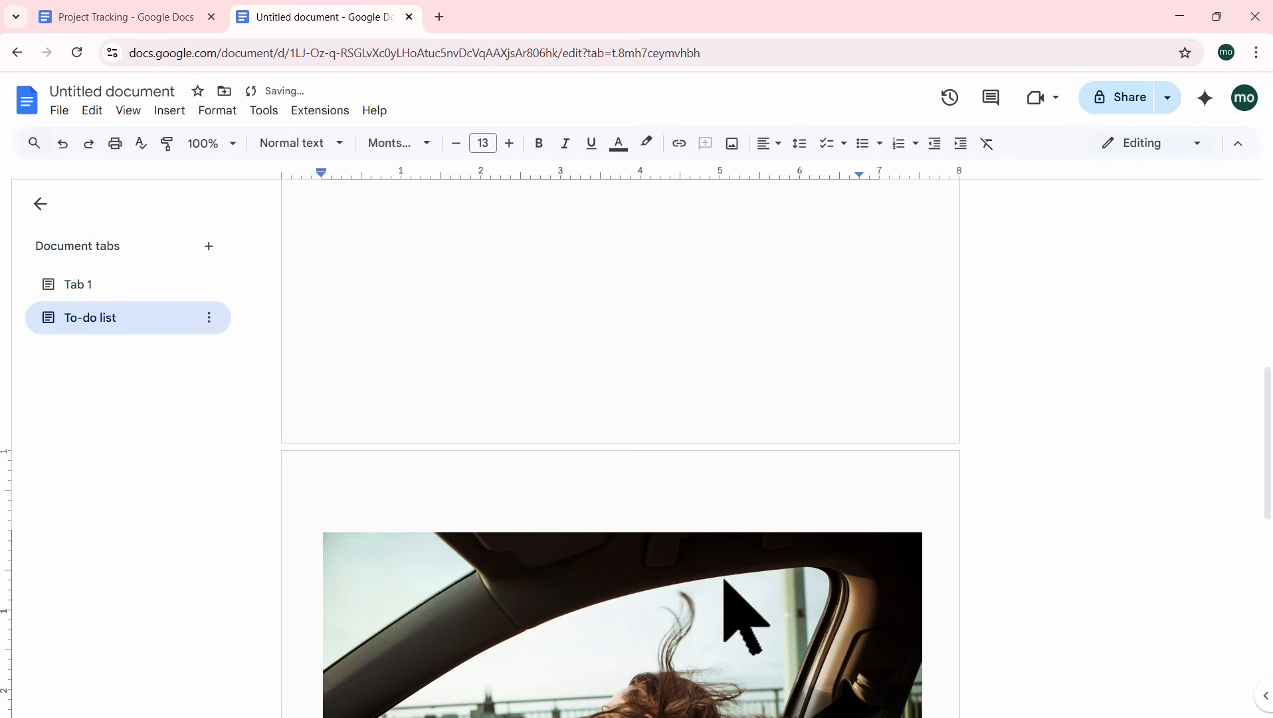
Step: Insert a page break below the car photo at the end of the To-do list tab and start the new page with "What"
scroll(463, 417, "down", 4)
scroll(463, 417, "down", 5)
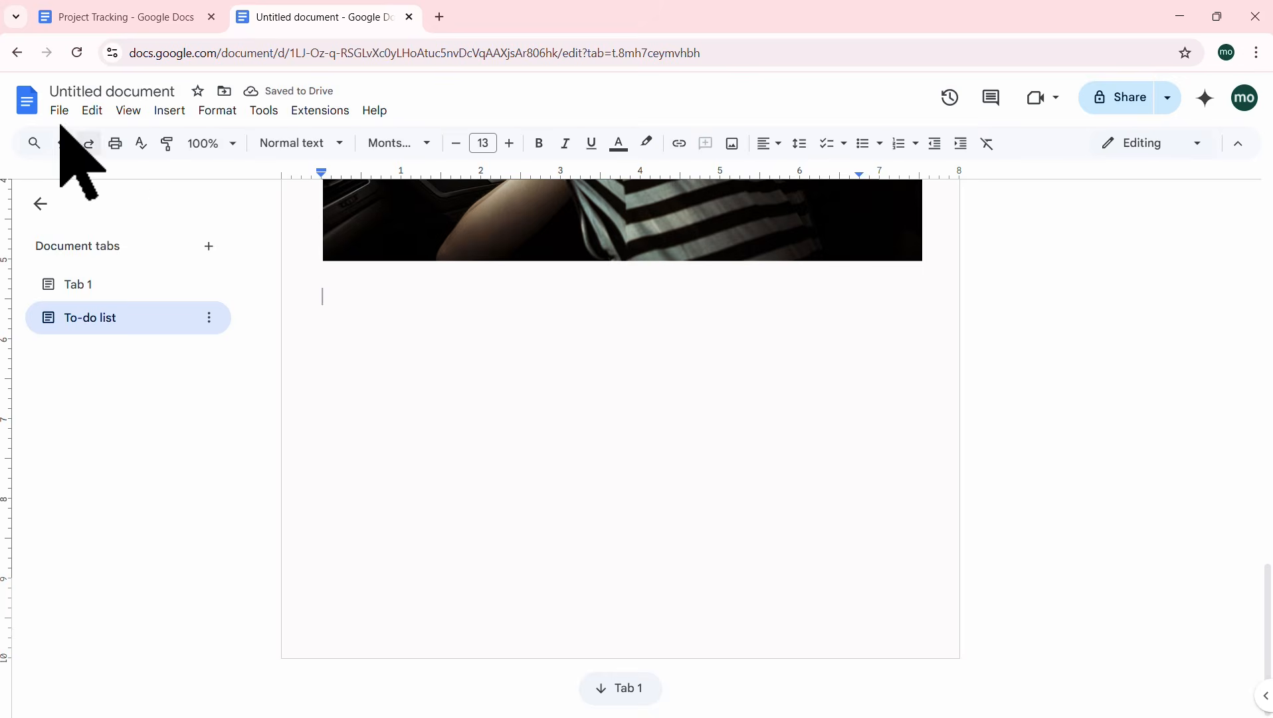
left_click(170, 112)
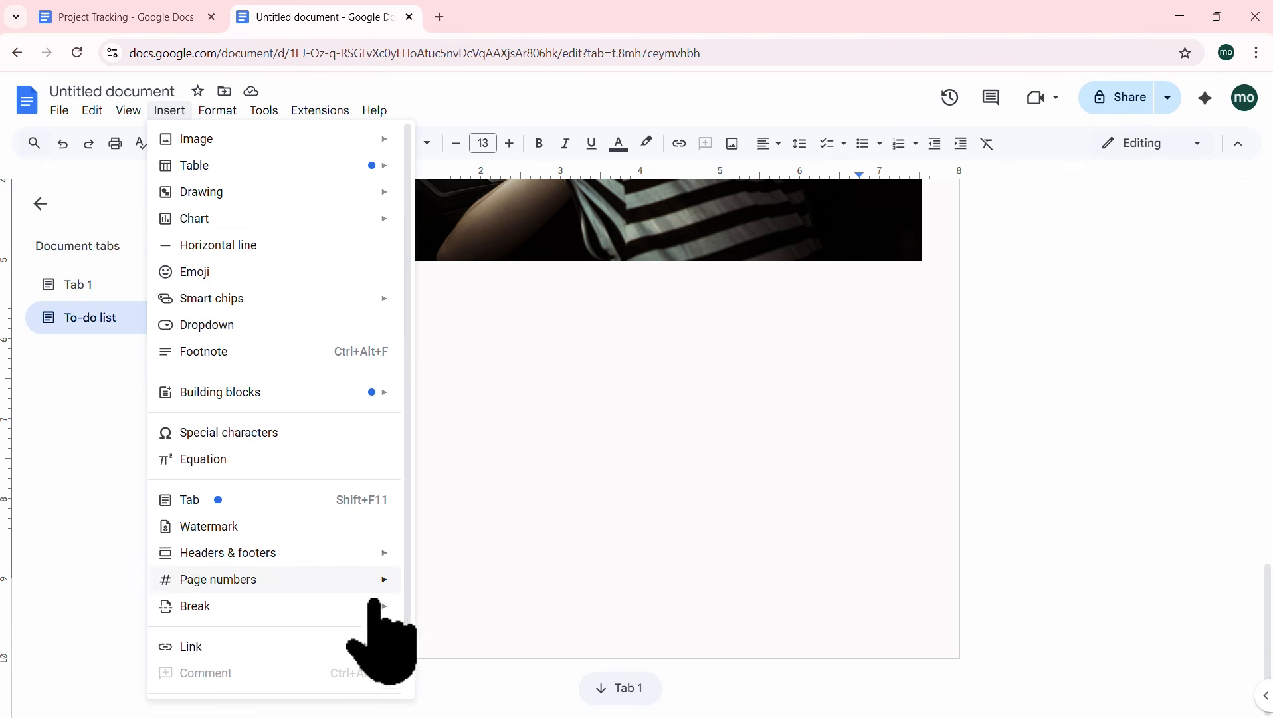
mouse_move(394, 607)
left_click(463, 609)
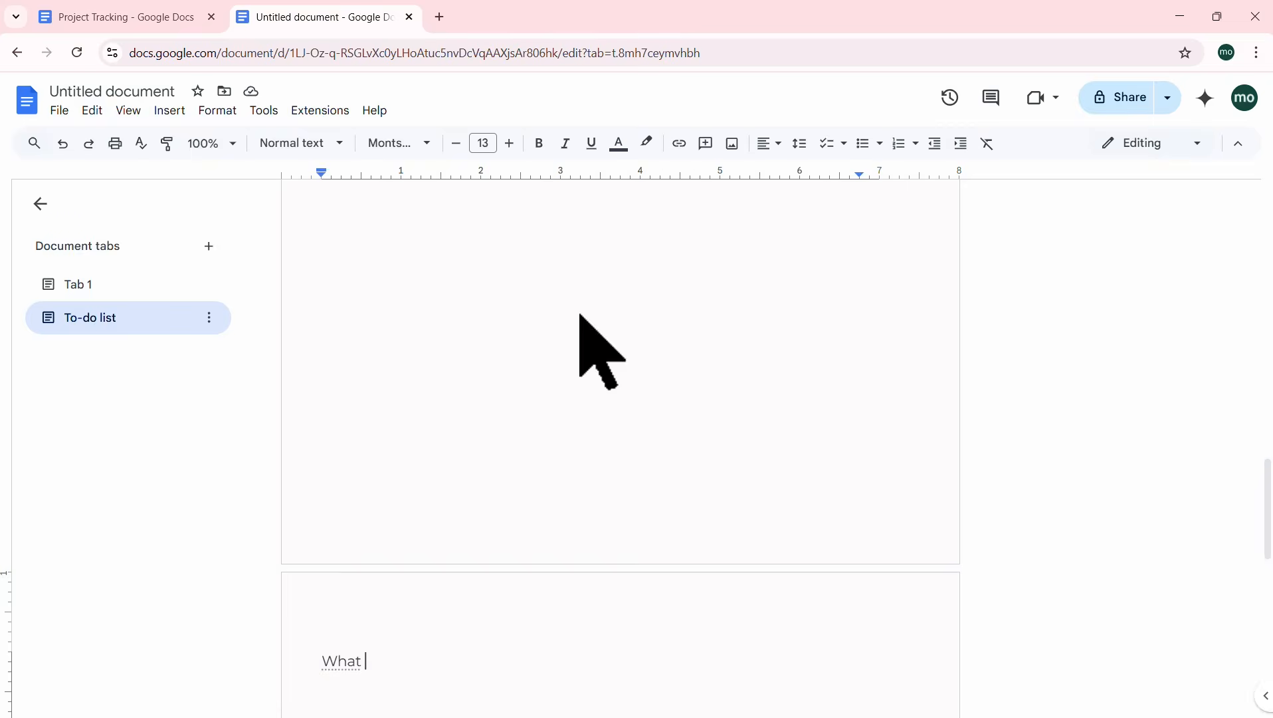
Step: Recolor "Add some text" in Tab 1 with a custom dark gray and set its font size to 13
left_click(619, 143)
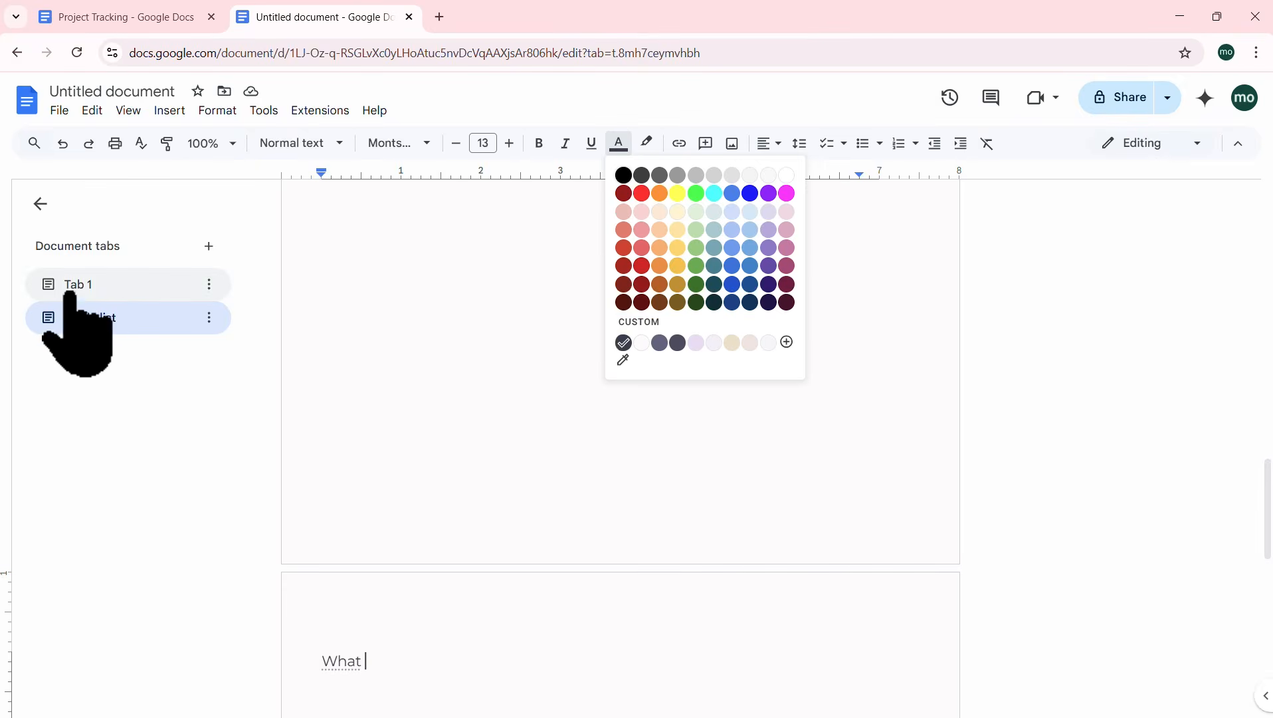
left_click(93, 285)
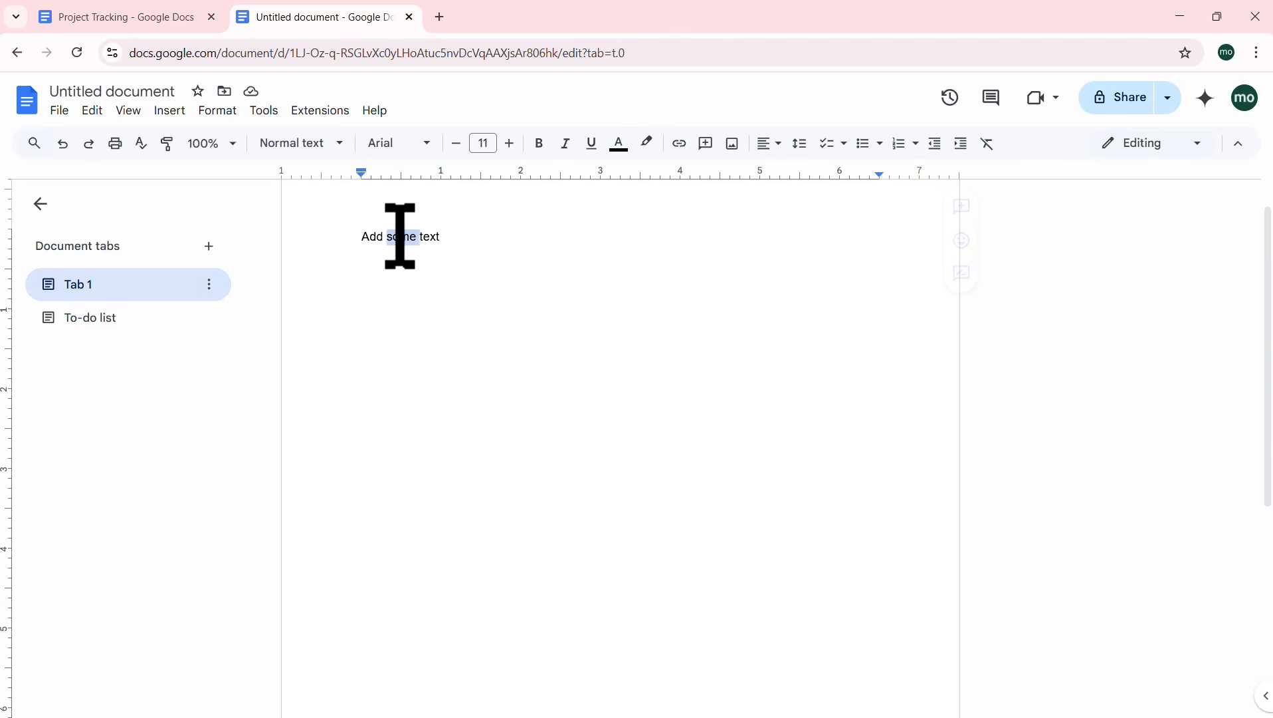
triple_click(400, 236)
left_click(619, 143)
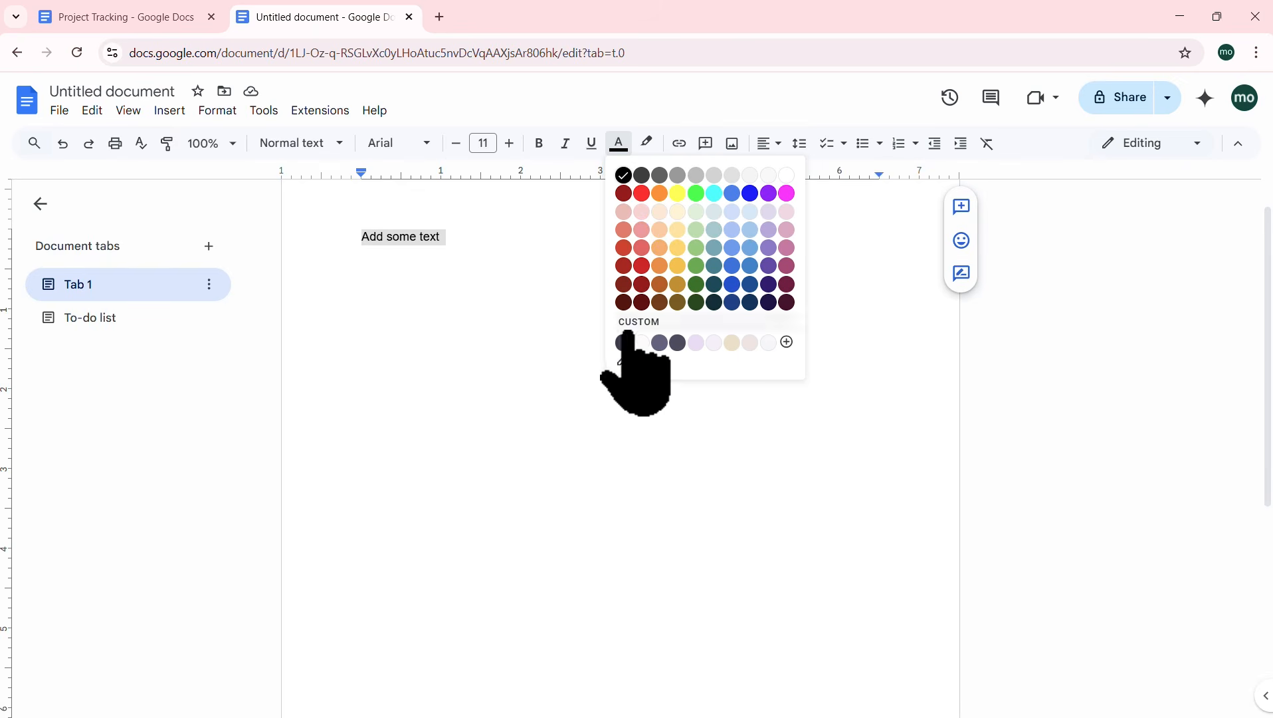
left_click(678, 342)
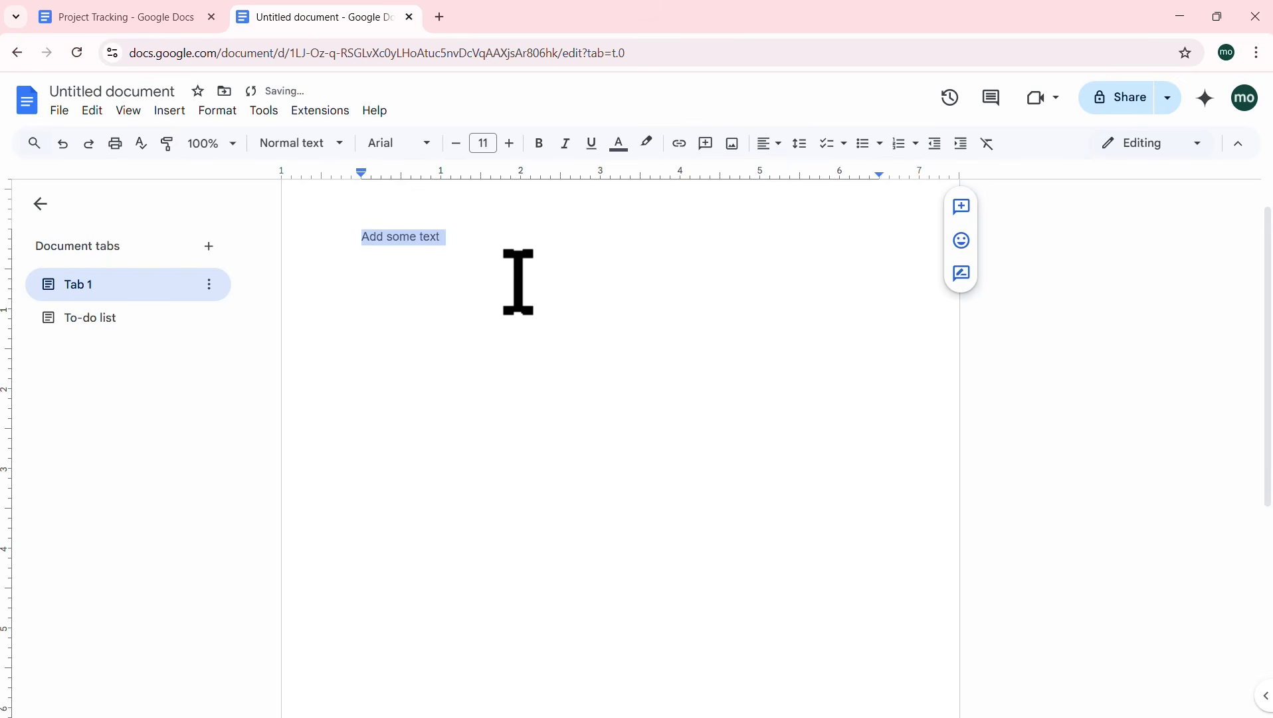
left_click(510, 143)
left_click(510, 143)
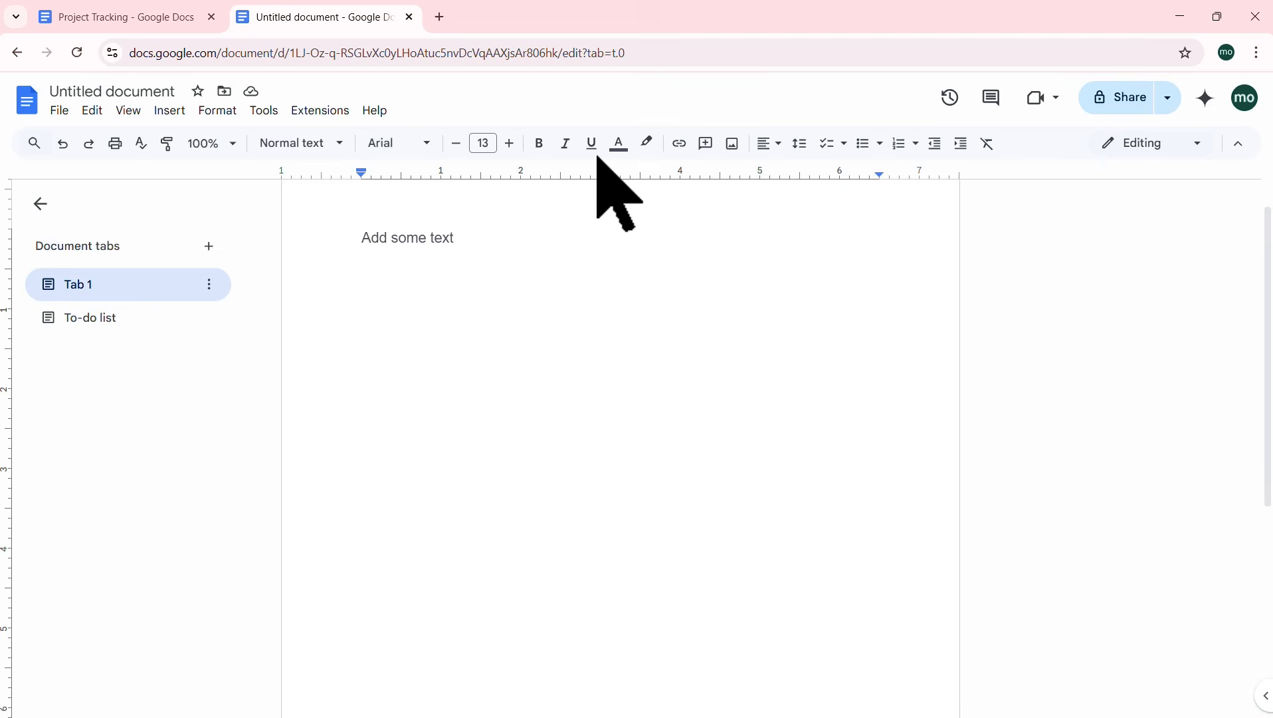
left_click(99, 317)
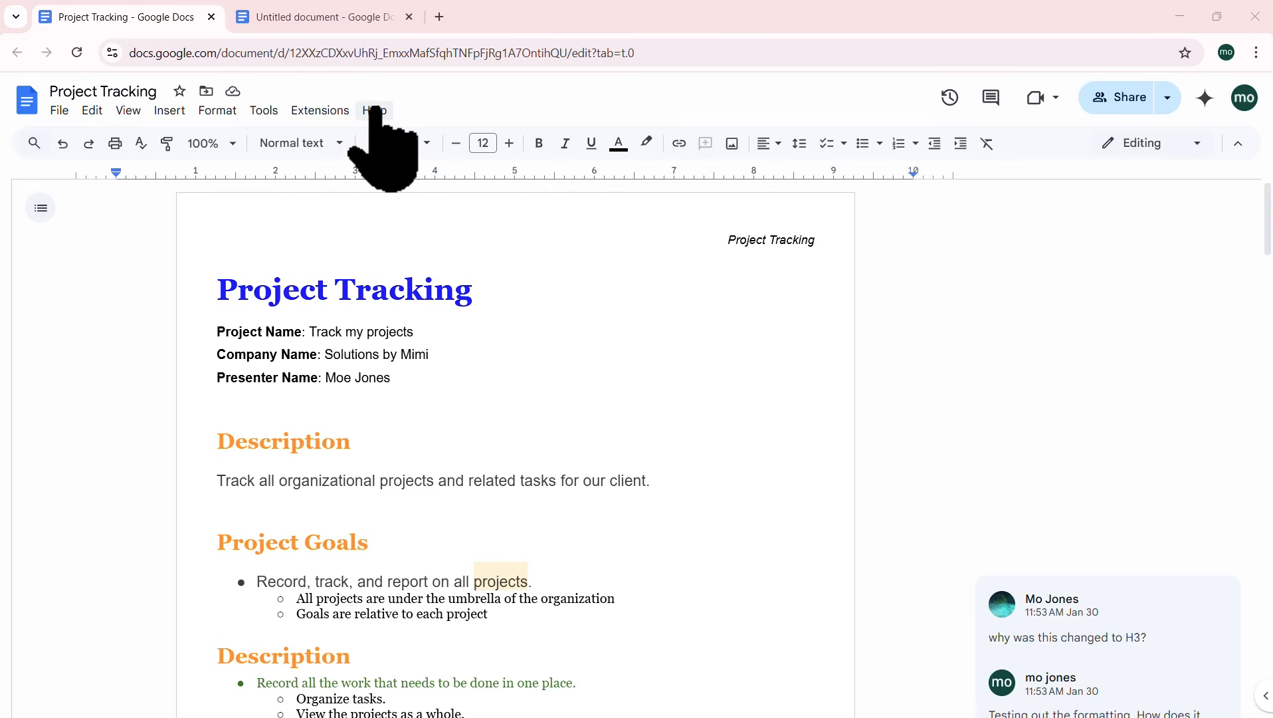
Step: Browse the add-ons for Docs in Google Workspace Marketplace, including the Works with filter options and the Top rated apps
left_click(375, 110)
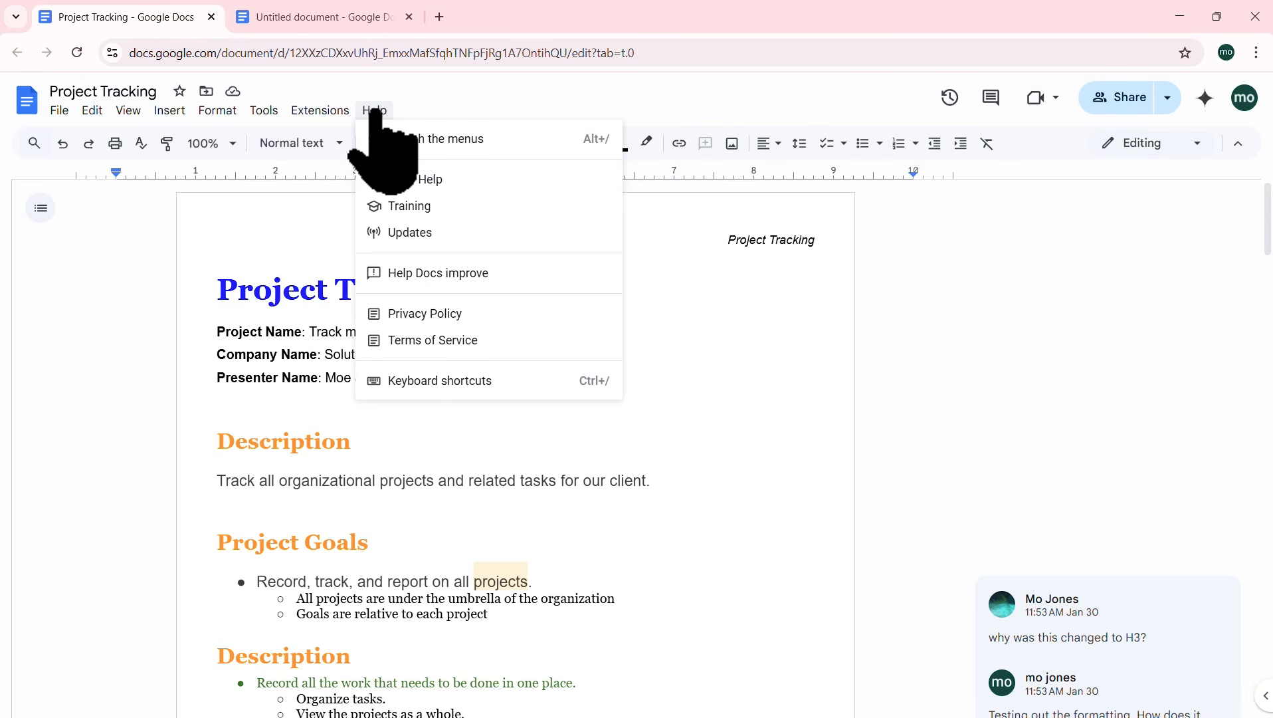
mouse_move(335, 113)
mouse_move(348, 141)
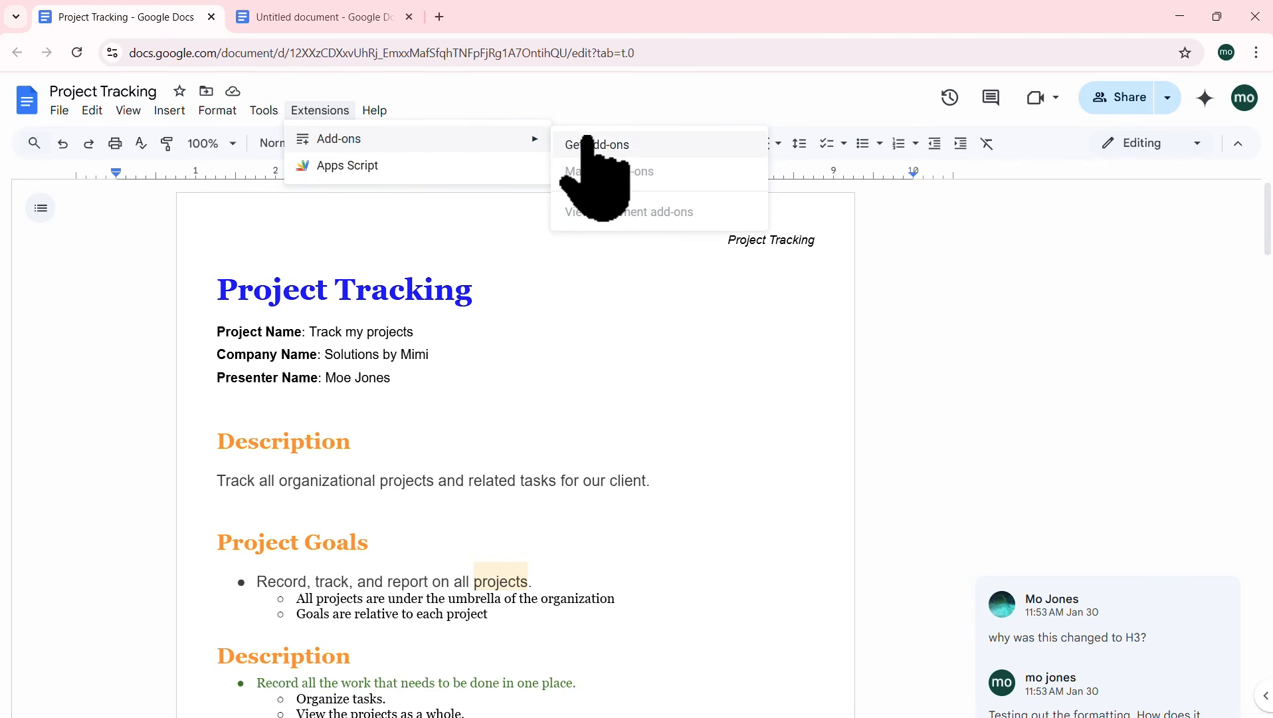
left_click(630, 145)
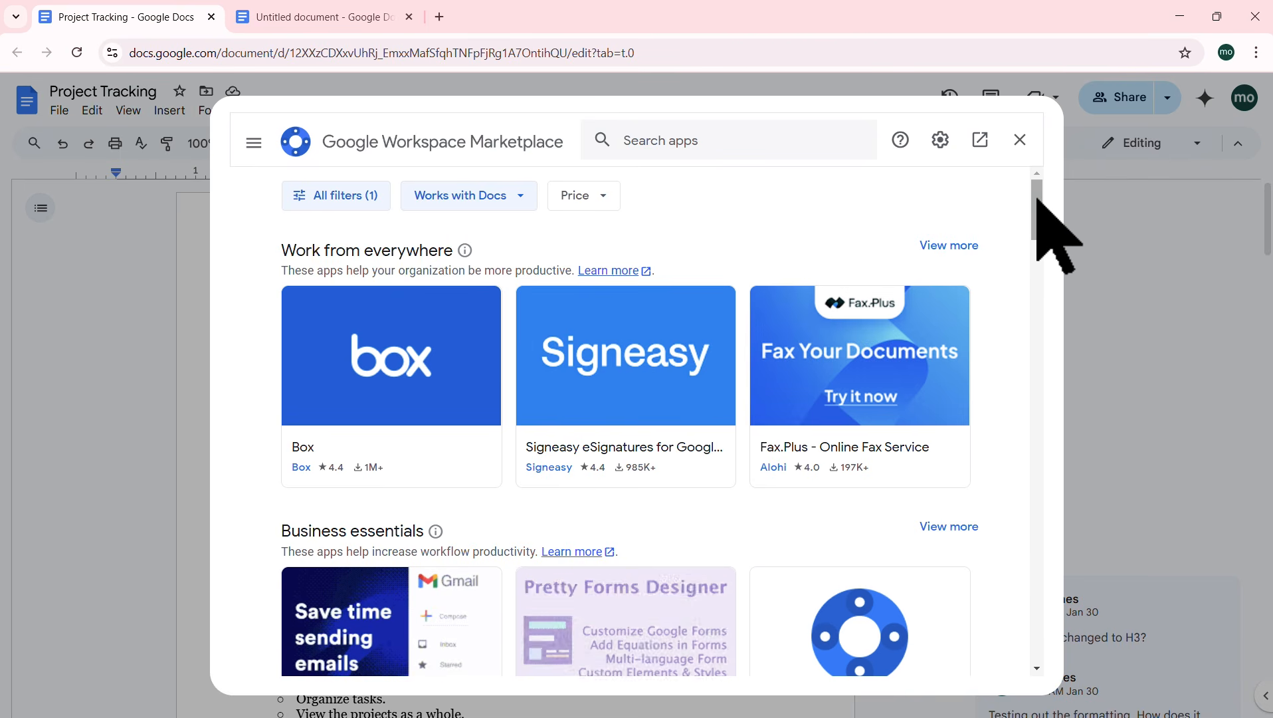
left_click(517, 199)
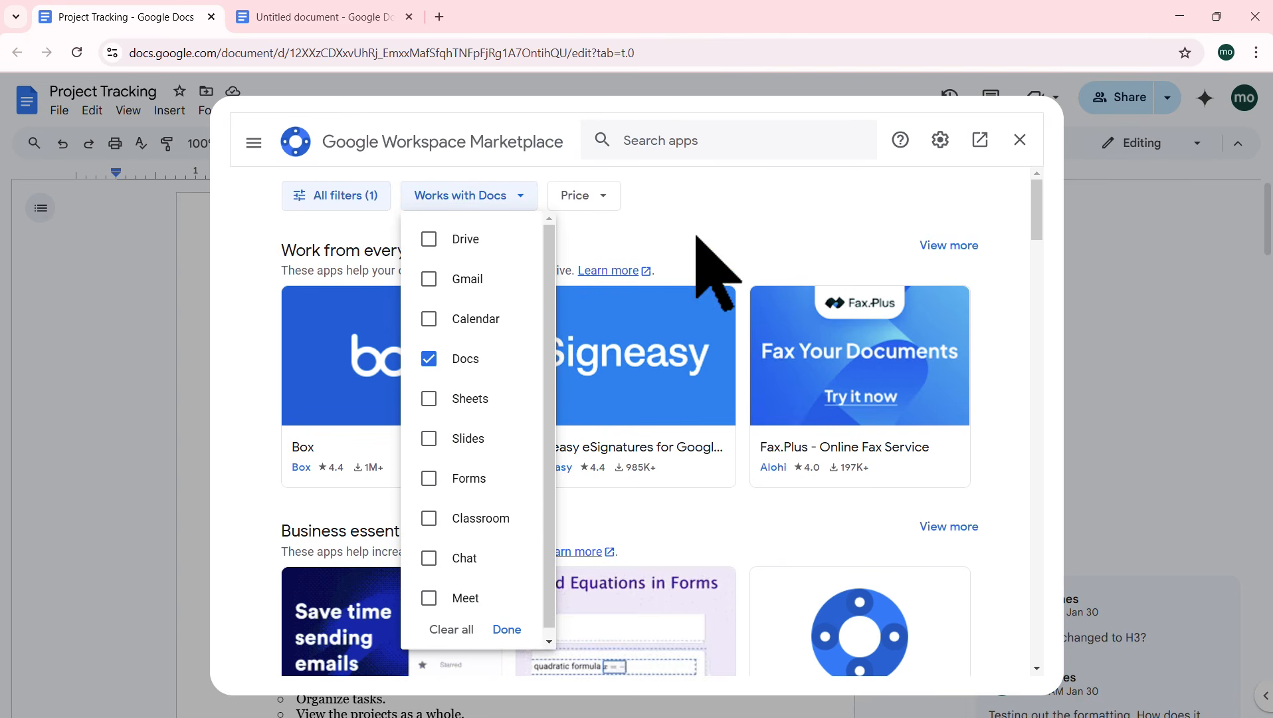
left_click(1012, 204)
left_click_drag(1034, 199, 1028, 334)
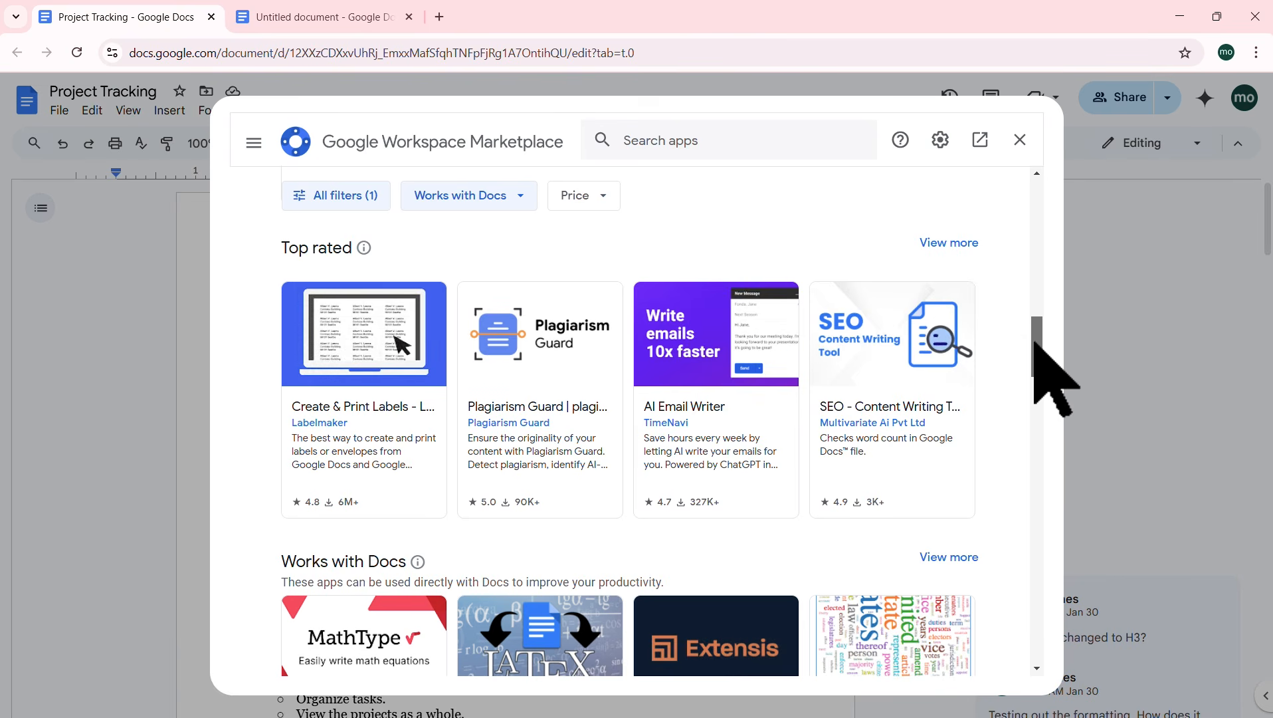
left_click_drag(1034, 340, 1047, 205)
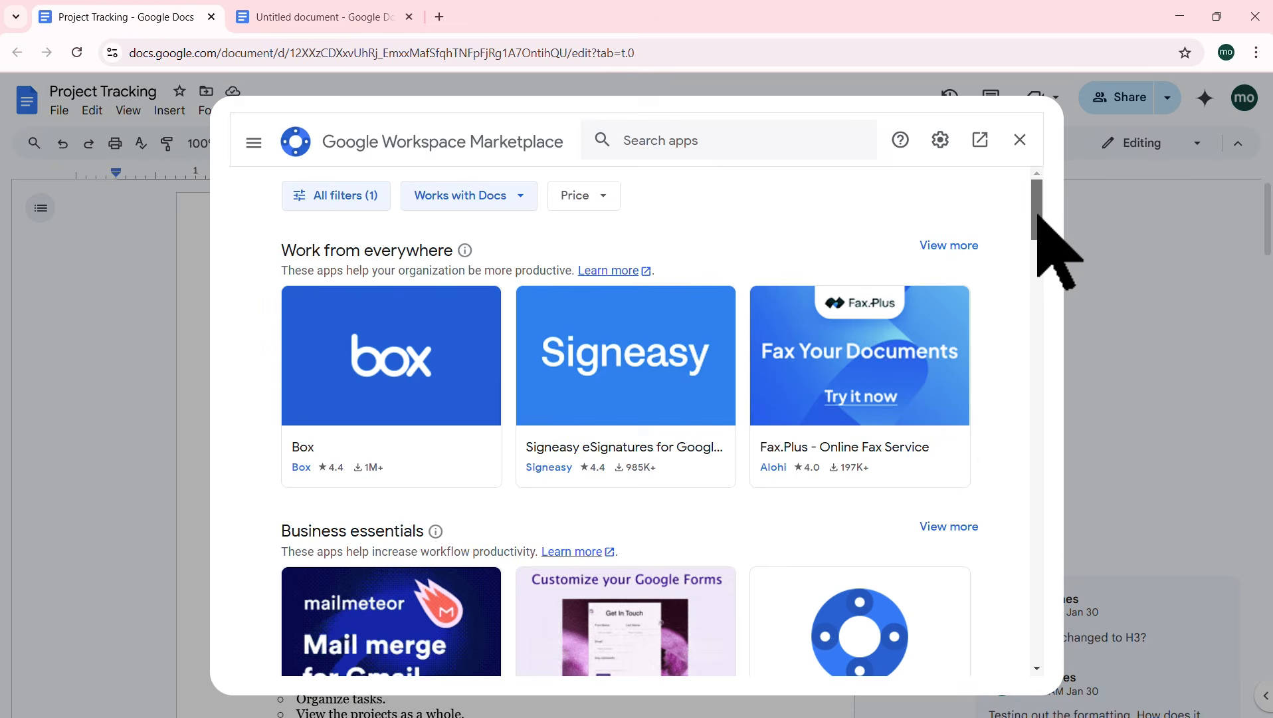
left_click_drag(1039, 214, 1044, 159)
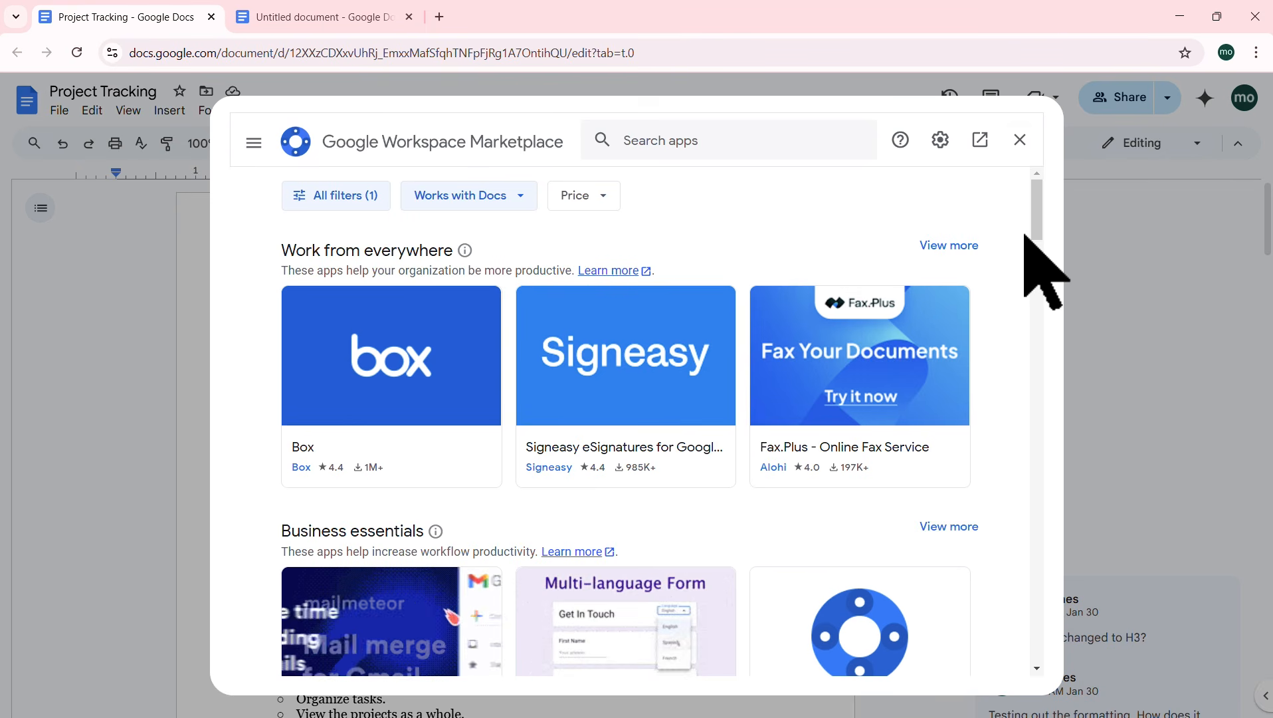
left_click(1019, 140)
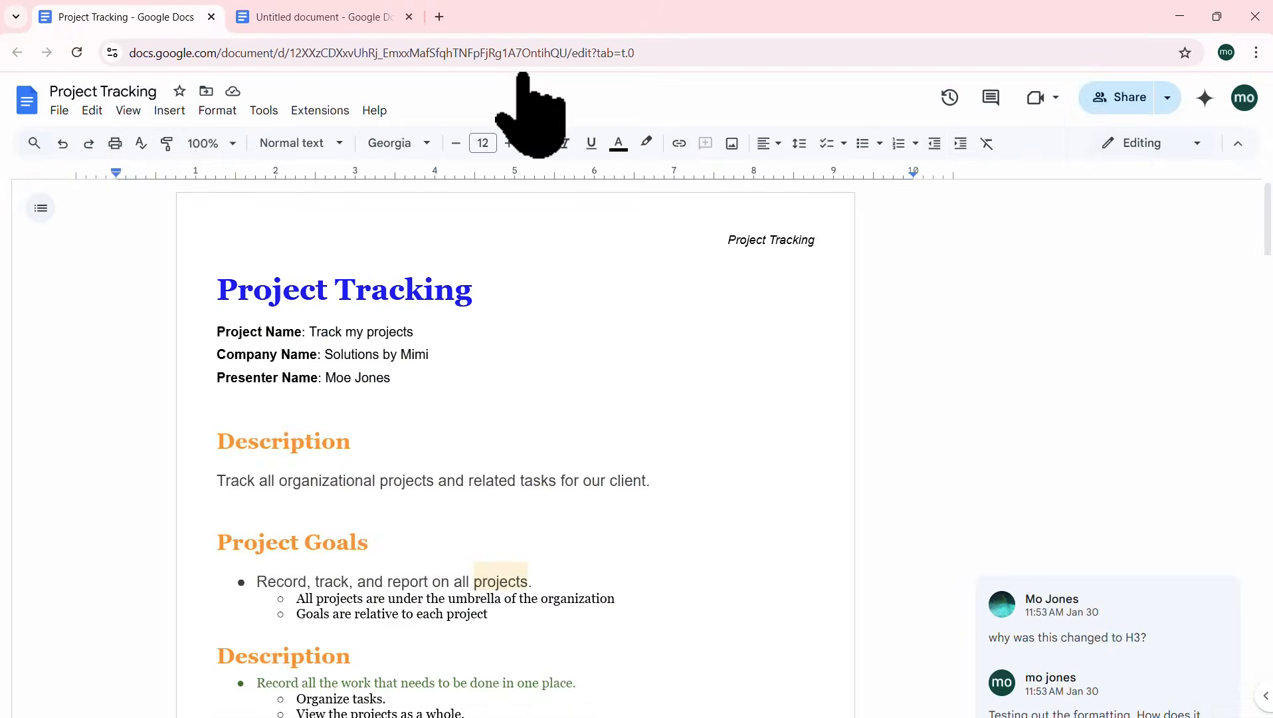
Step: Search Google for "chrome web store" in a new browser tab and open the Chrome Web Store site
left_click(439, 17)
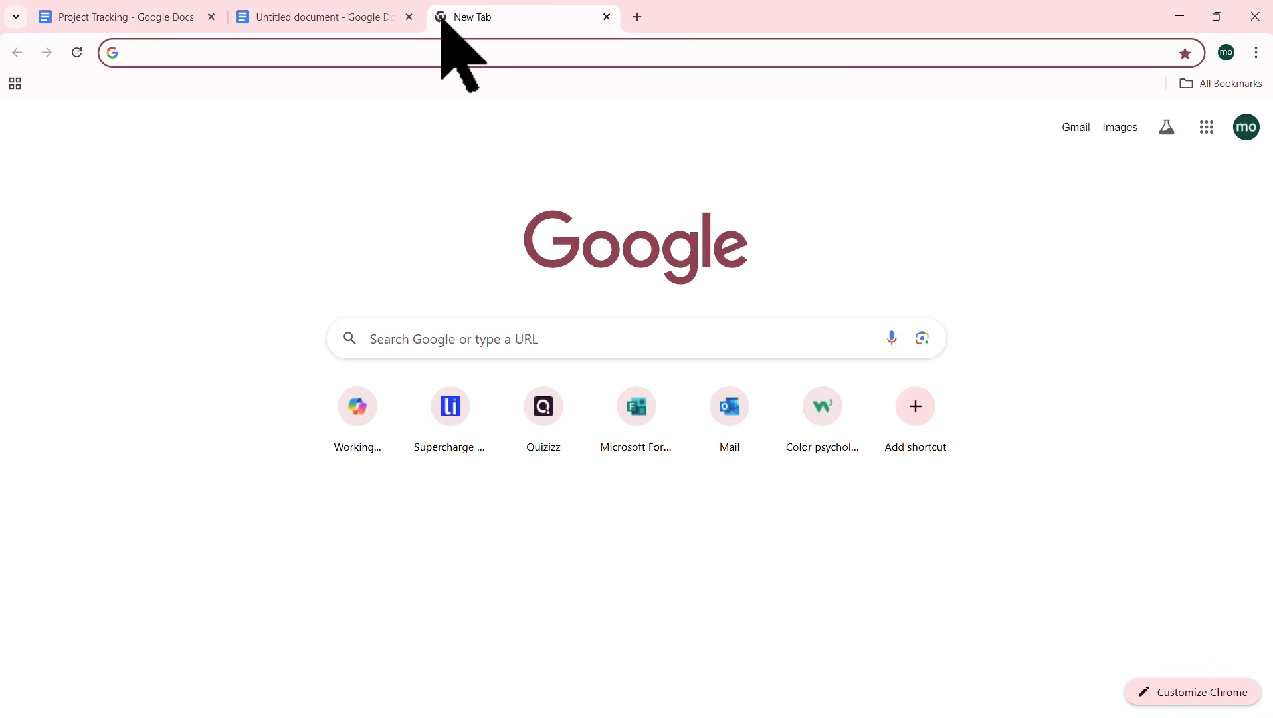
type("chrome web")
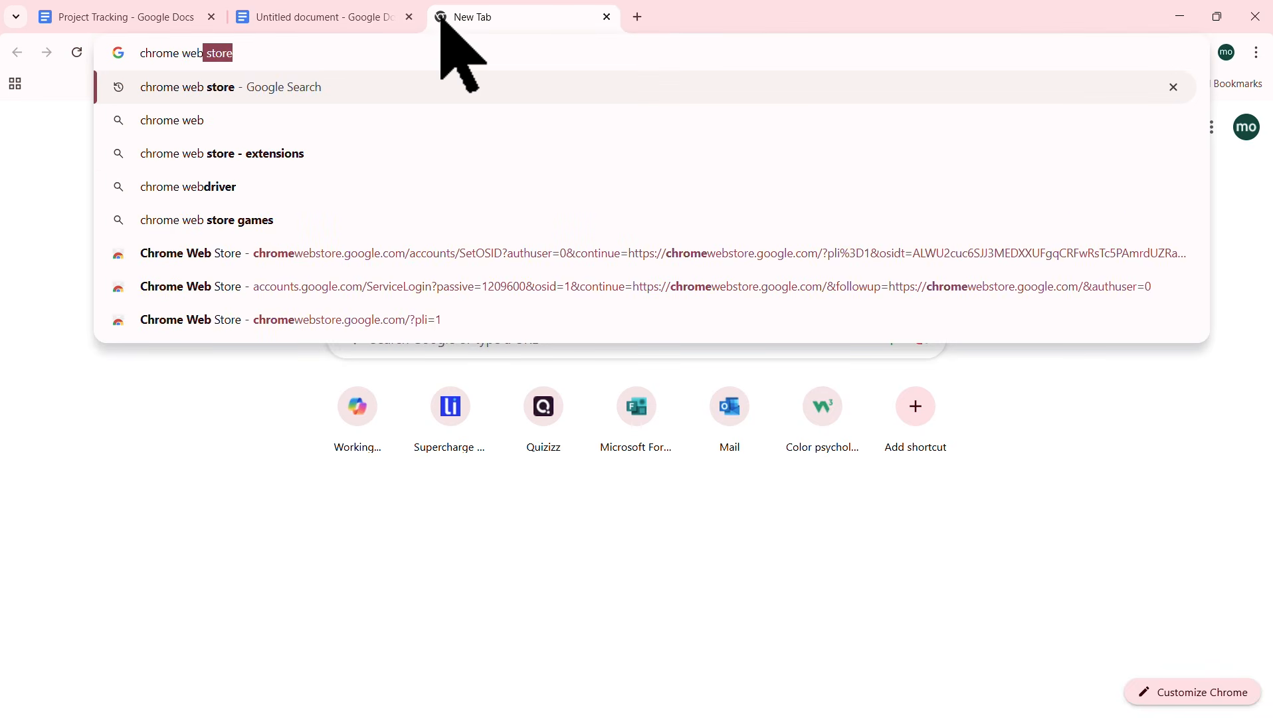
type(" store")
key("Return")
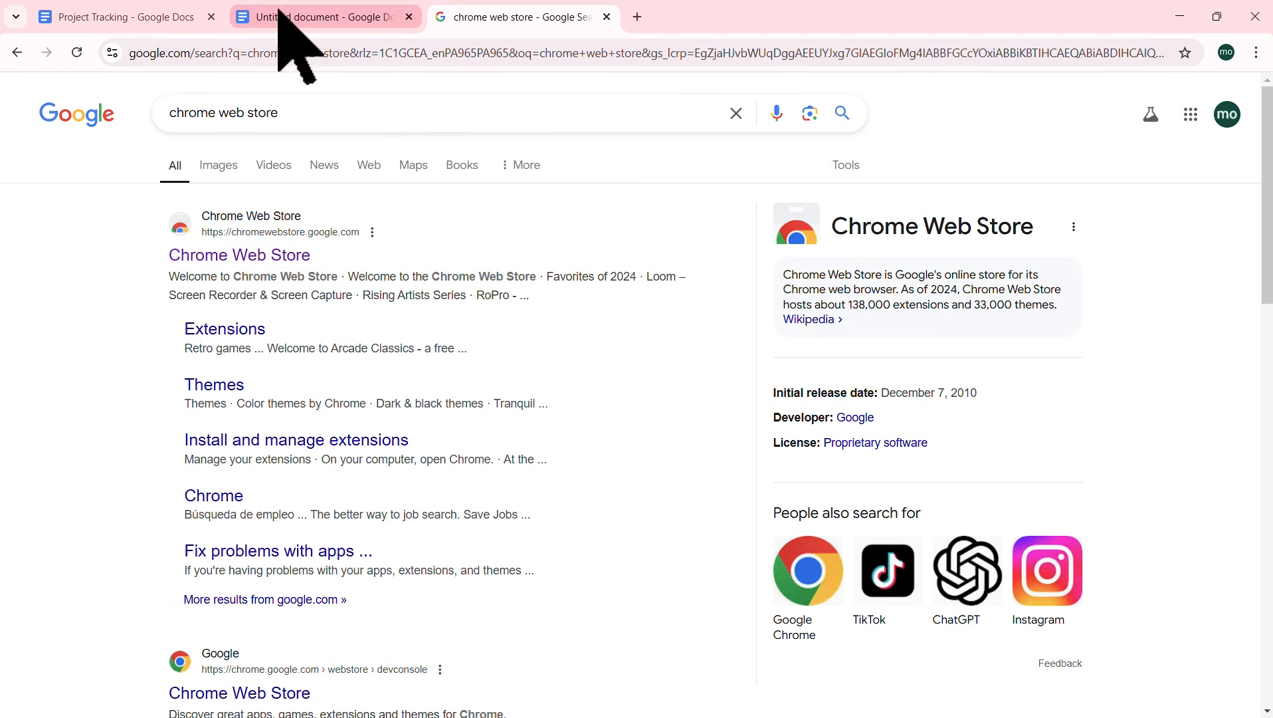
left_click(265, 255)
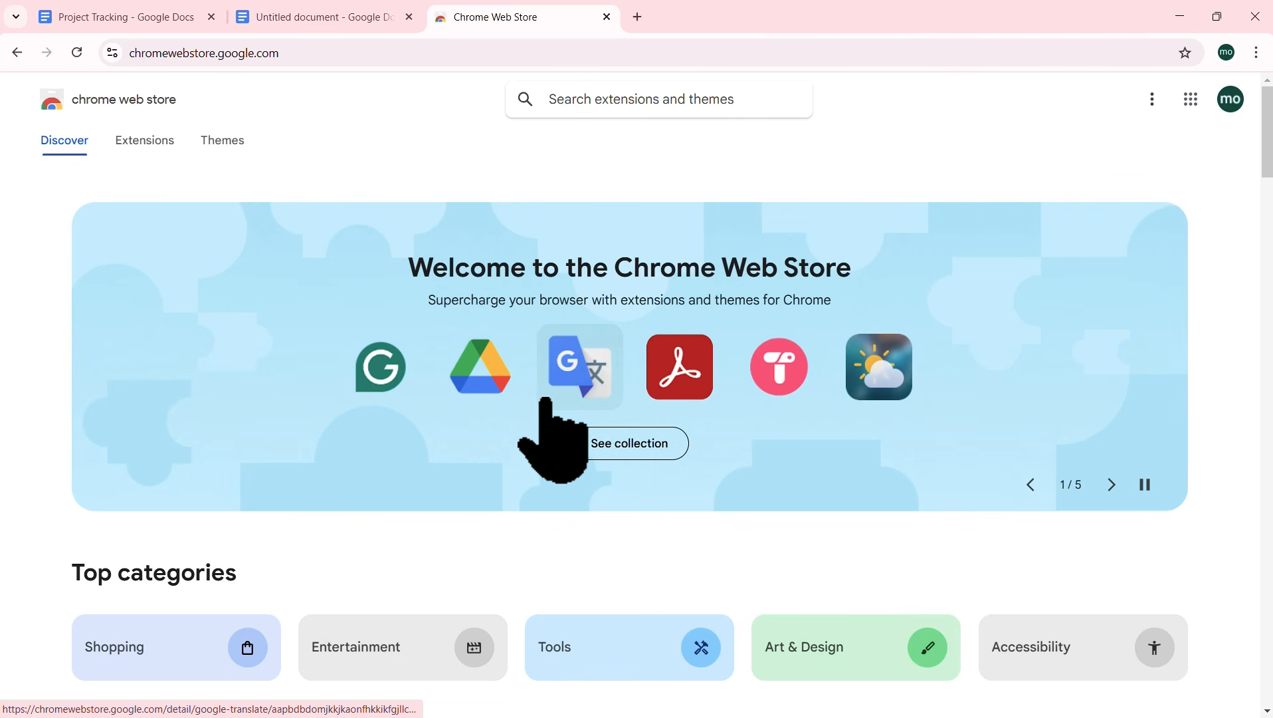
Step: Examine the Grammarly extension's page in the Chrome Web Store, including its preview images, overview and ratings
scroll(541, 439, "down", 1)
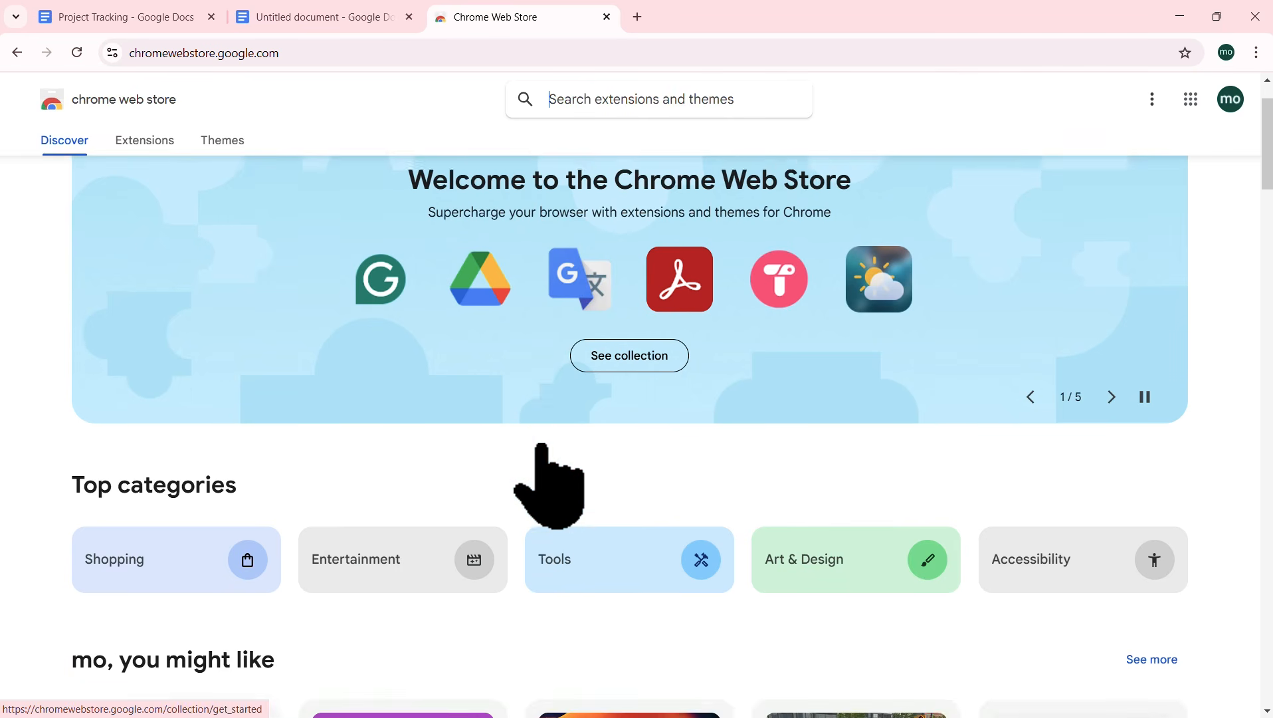
scroll(542, 444, "up", 1)
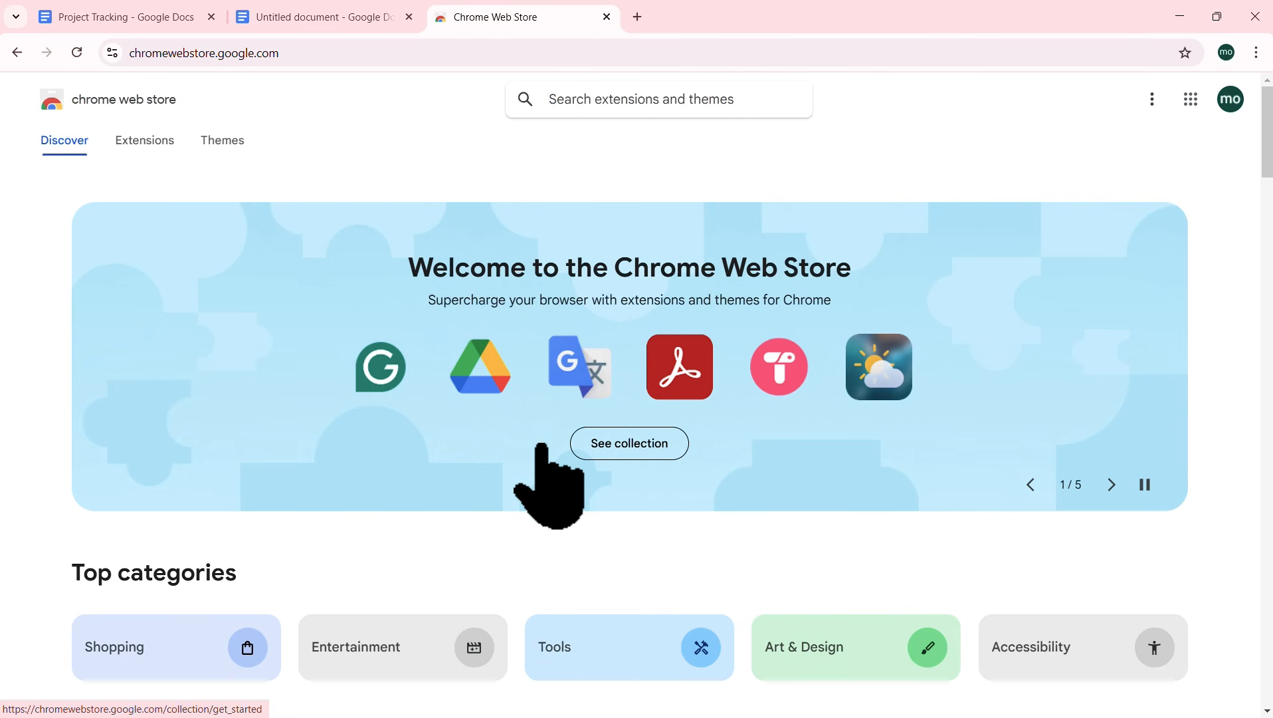
left_click(387, 370)
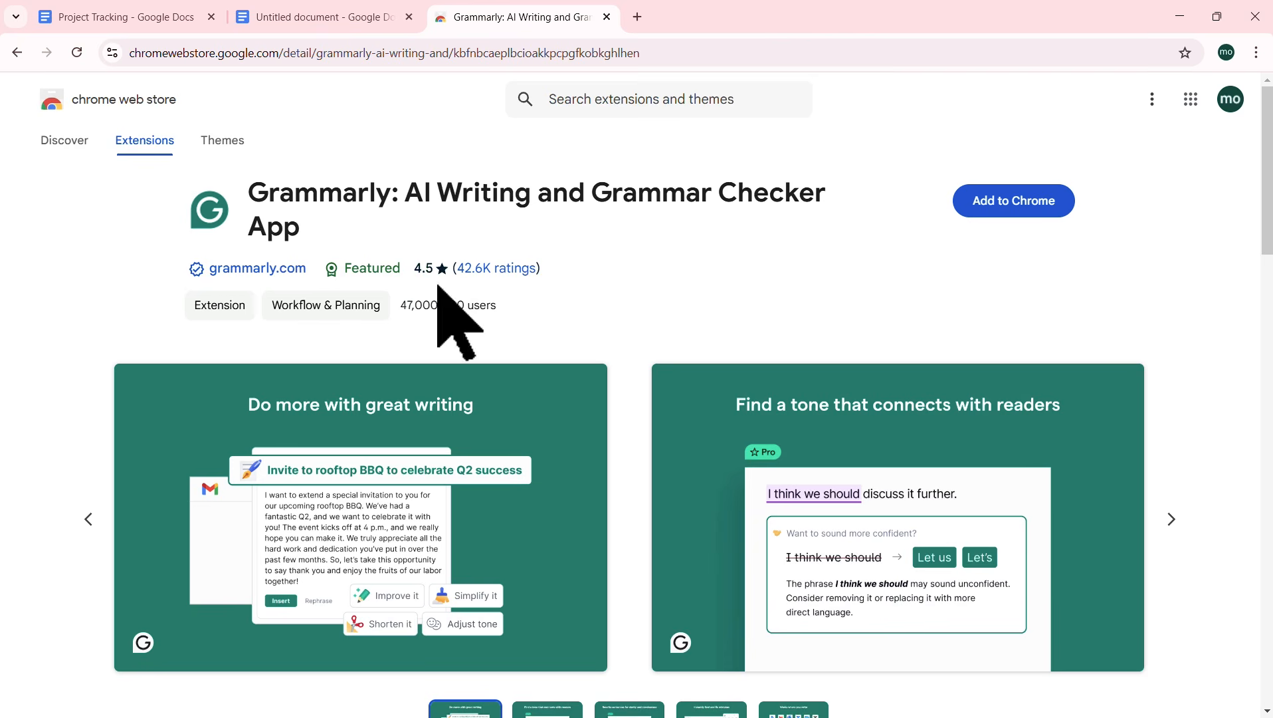
scroll(655, 336, "down", 3)
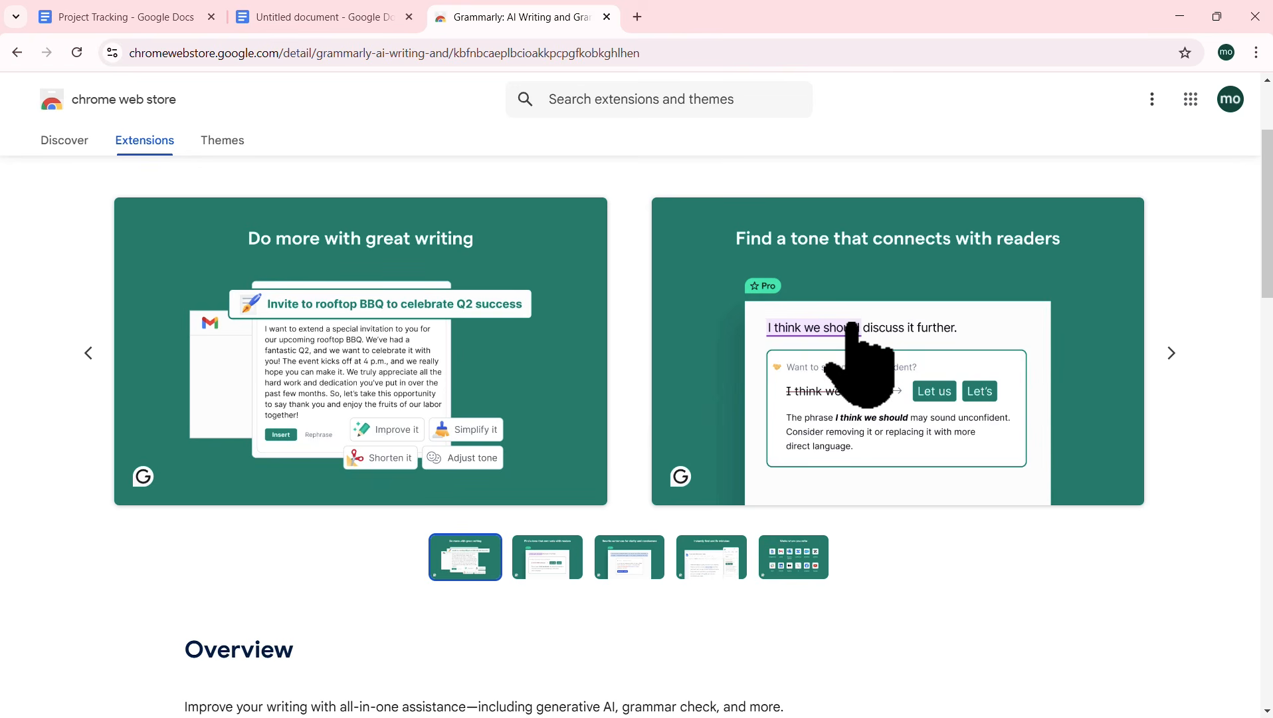
left_click(1172, 353)
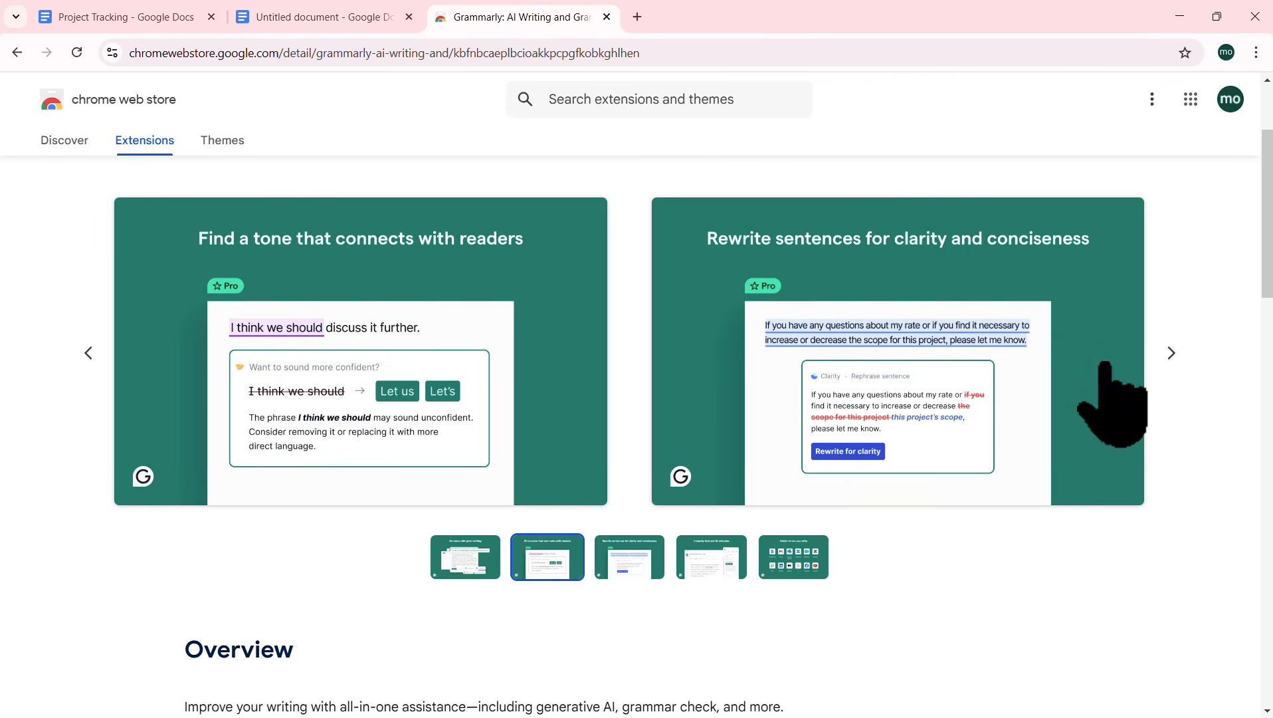
scroll(1166, 373, "down", 3)
scroll(1169, 352, "down", 2)
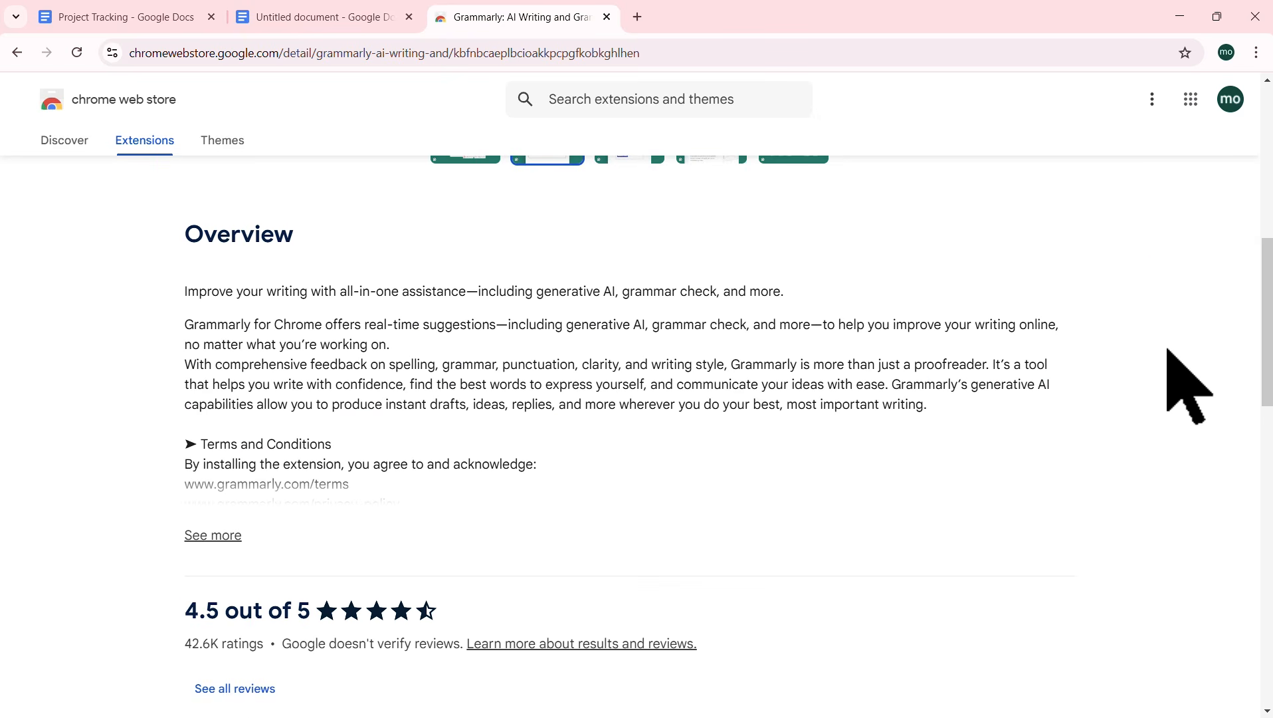
scroll(1169, 352, "down", 3)
scroll(1169, 353, "up", 10)
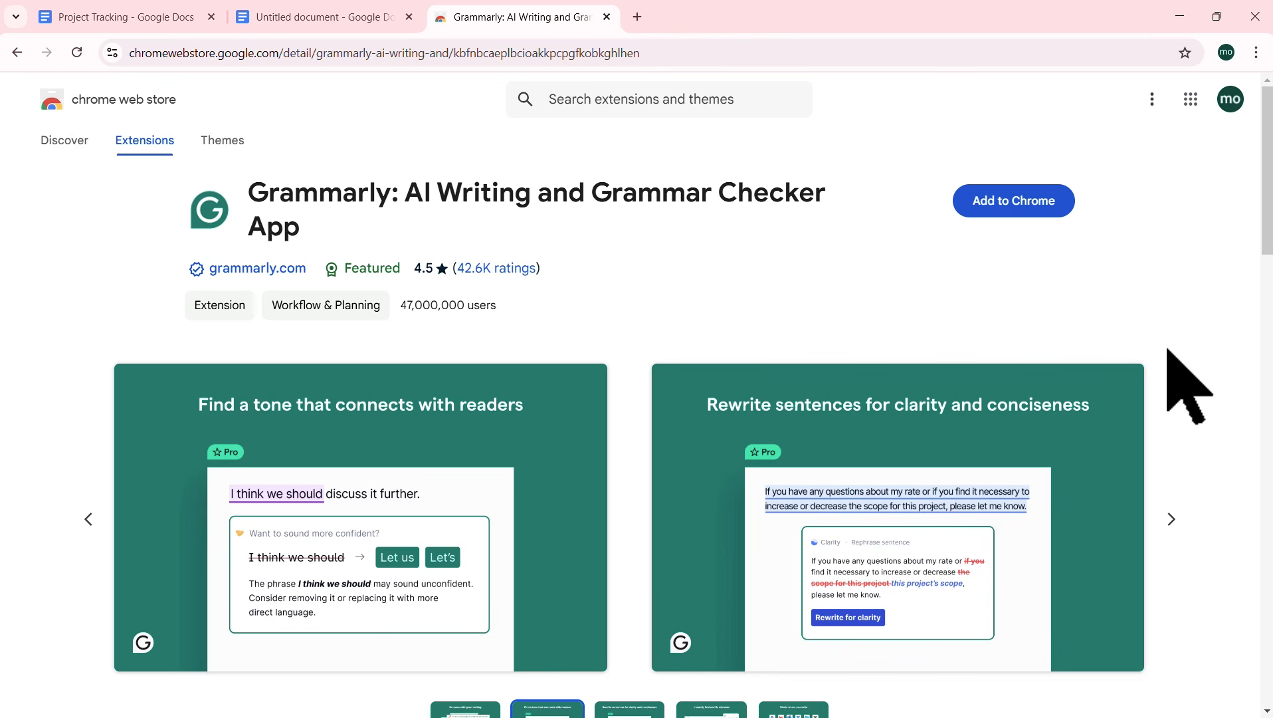
Step: Return to the Project Tracking document and show its add-on options
left_click(133, 17)
left_click(320, 110)
mouse_move(398, 141)
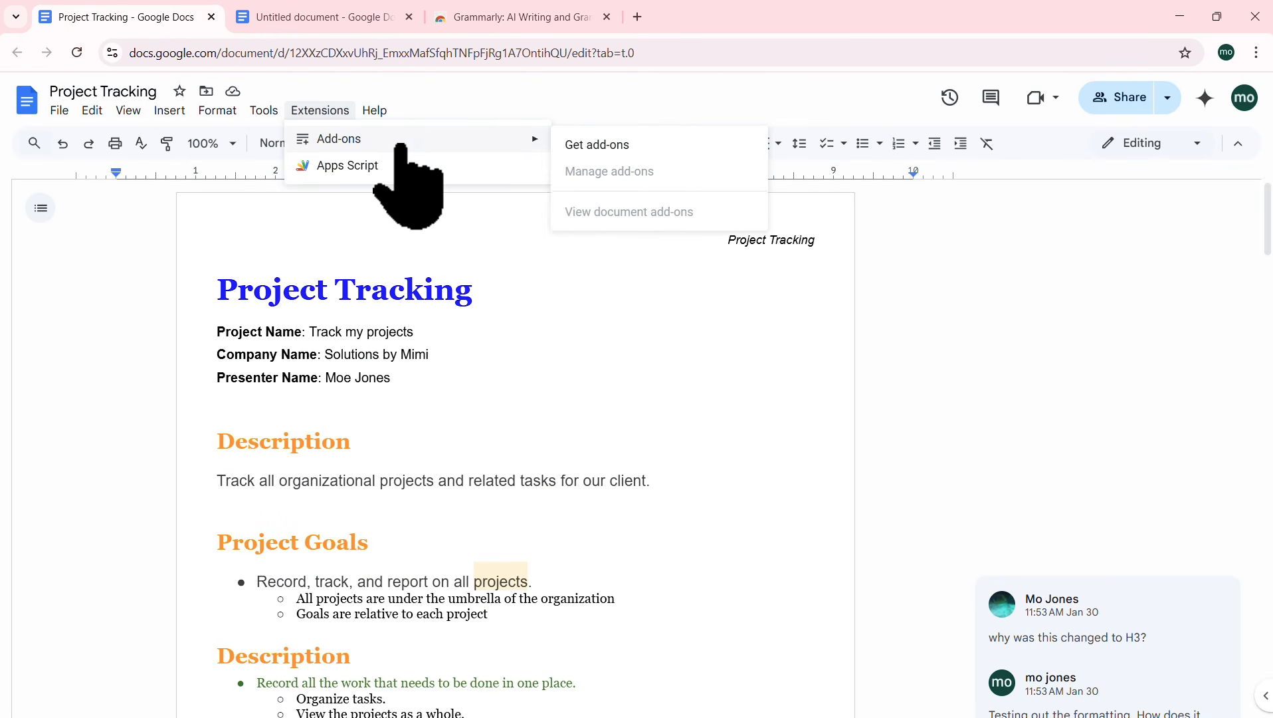